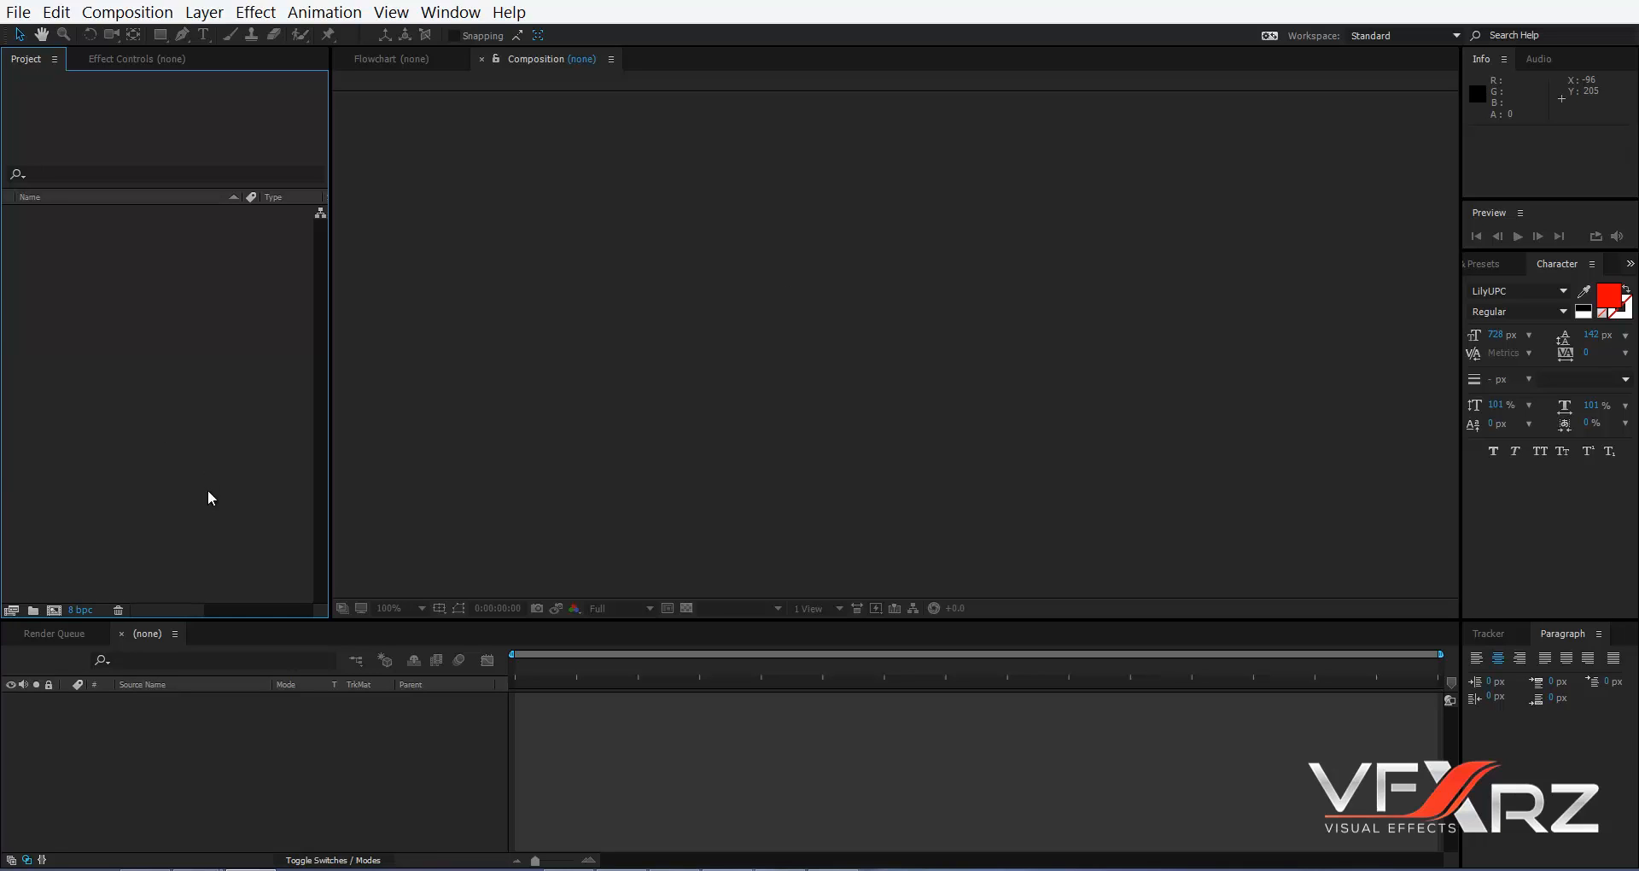
- Create an HDTV 1080 25 composition and add a white solid layer of 1920 x 1080 px
click(54, 610)
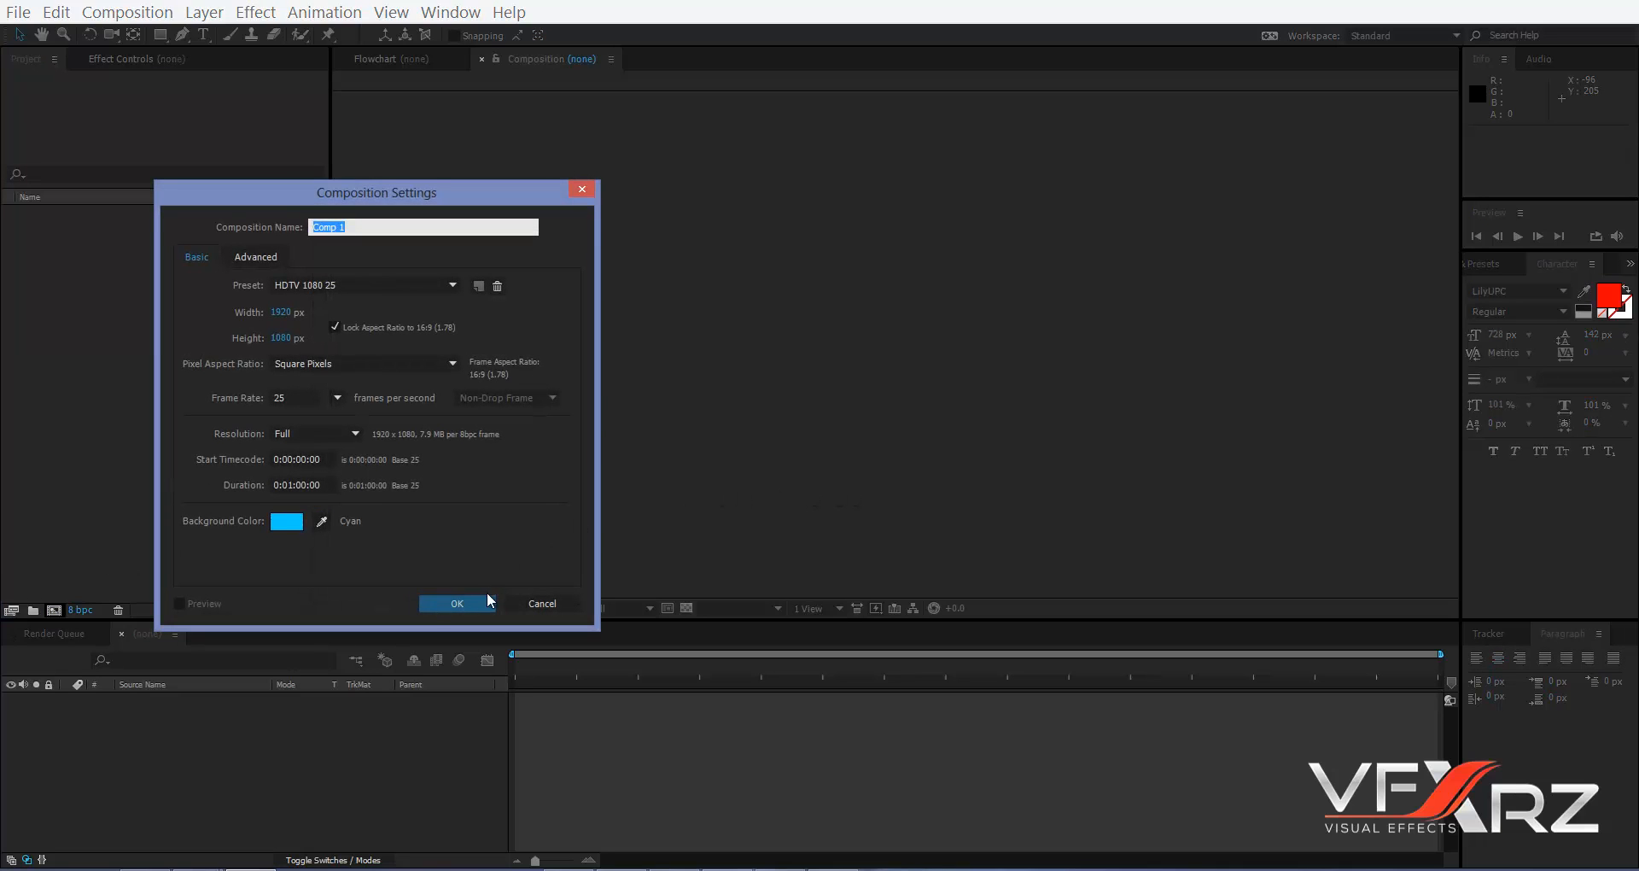
click(427, 604)
right_click(339, 747)
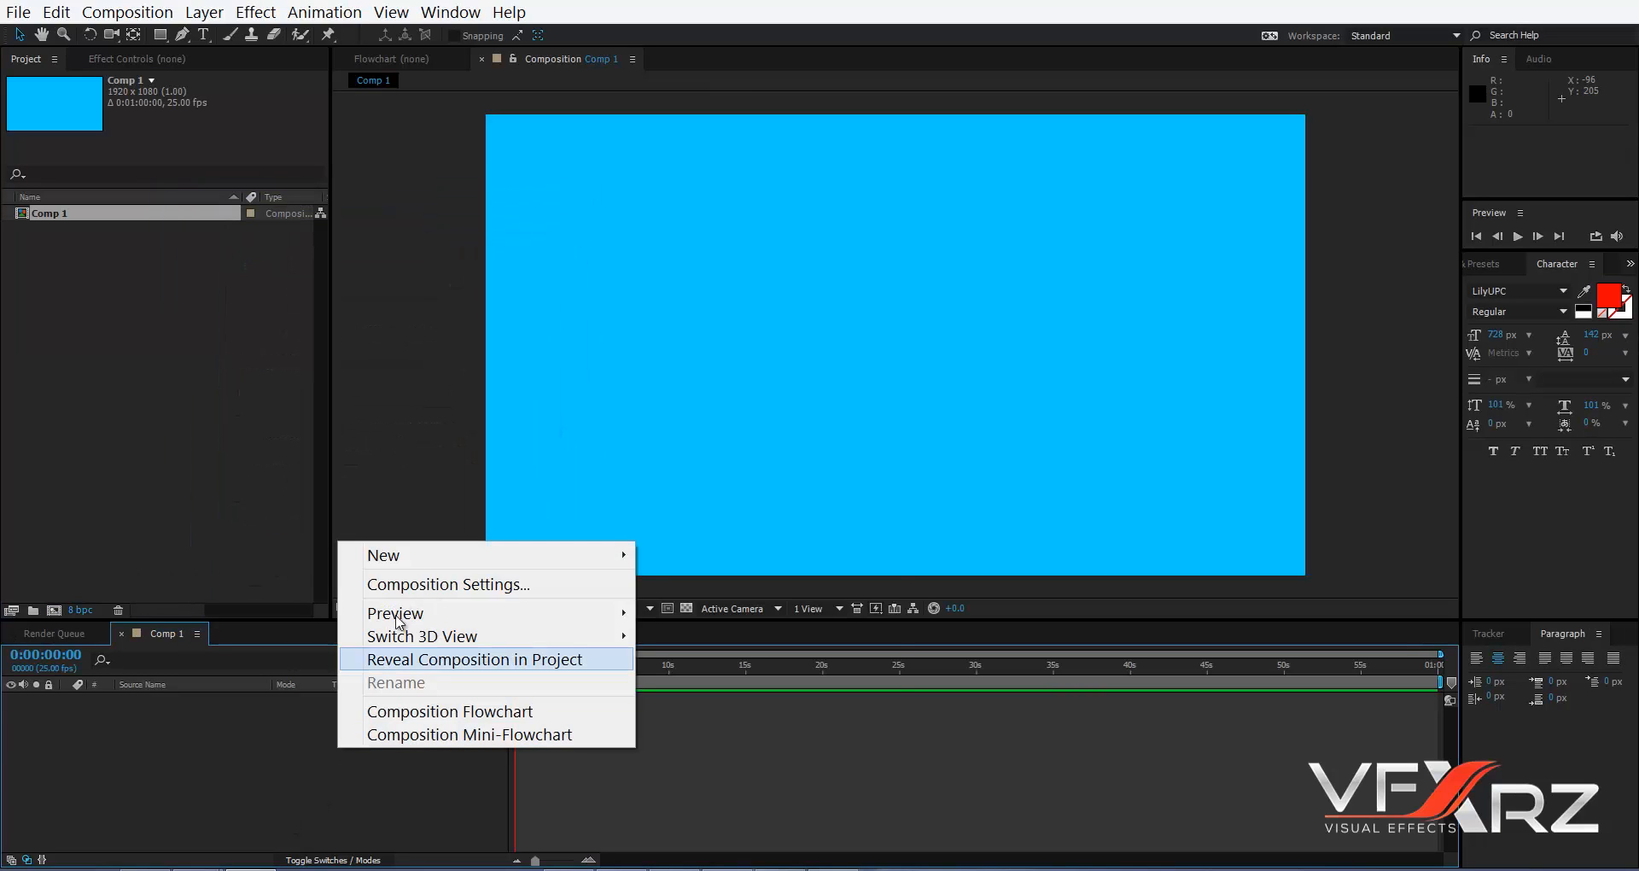
mouse_move(403, 556)
click(769, 607)
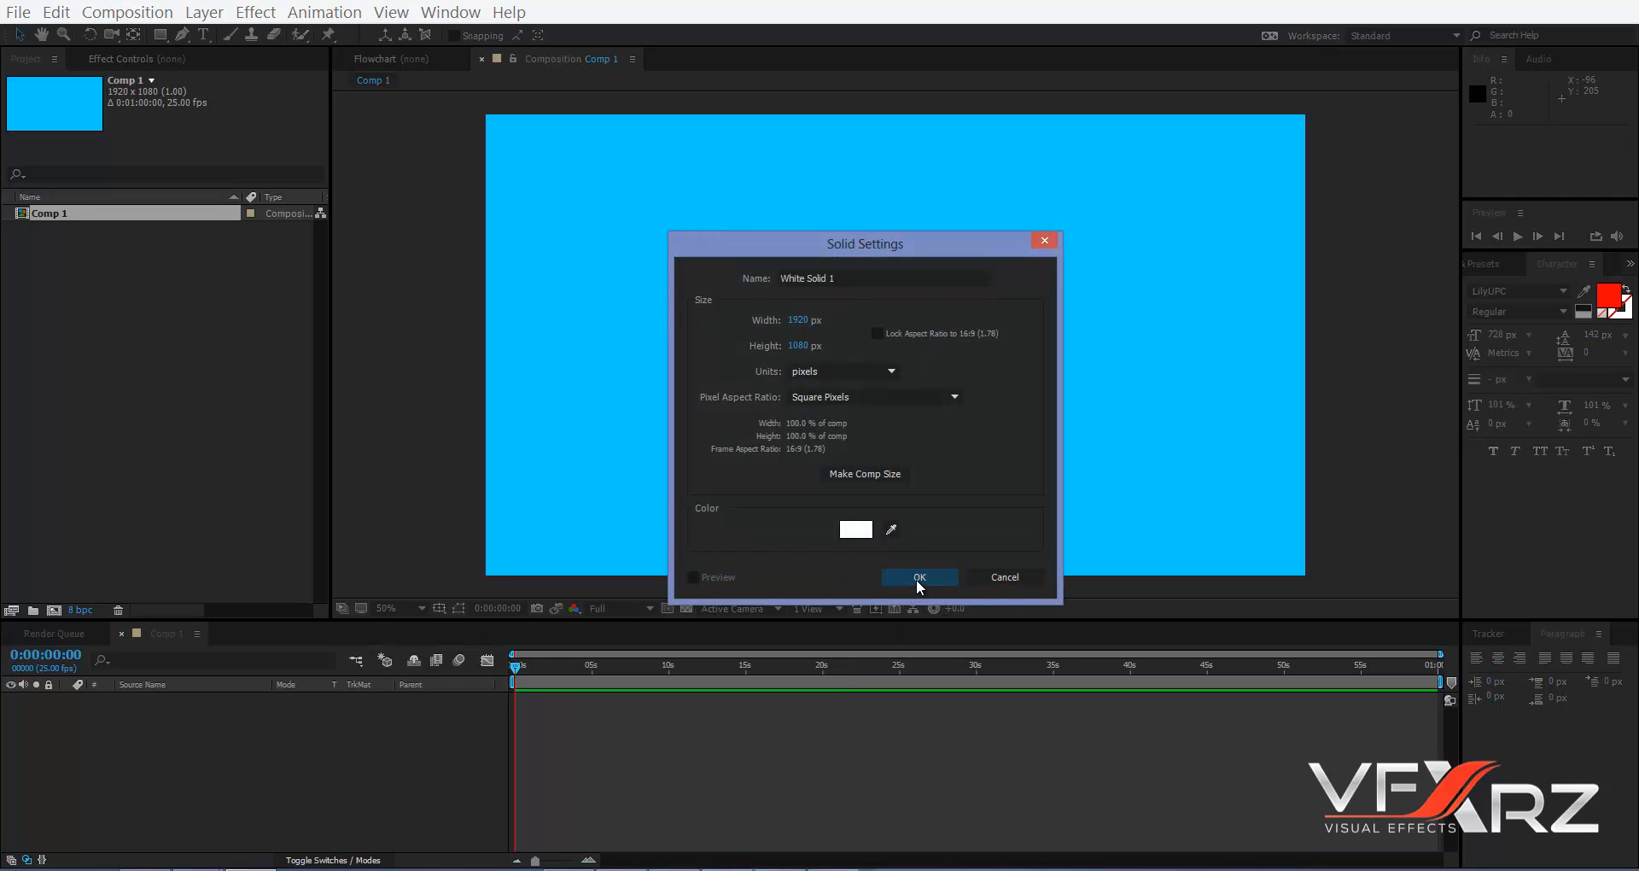
click(919, 578)
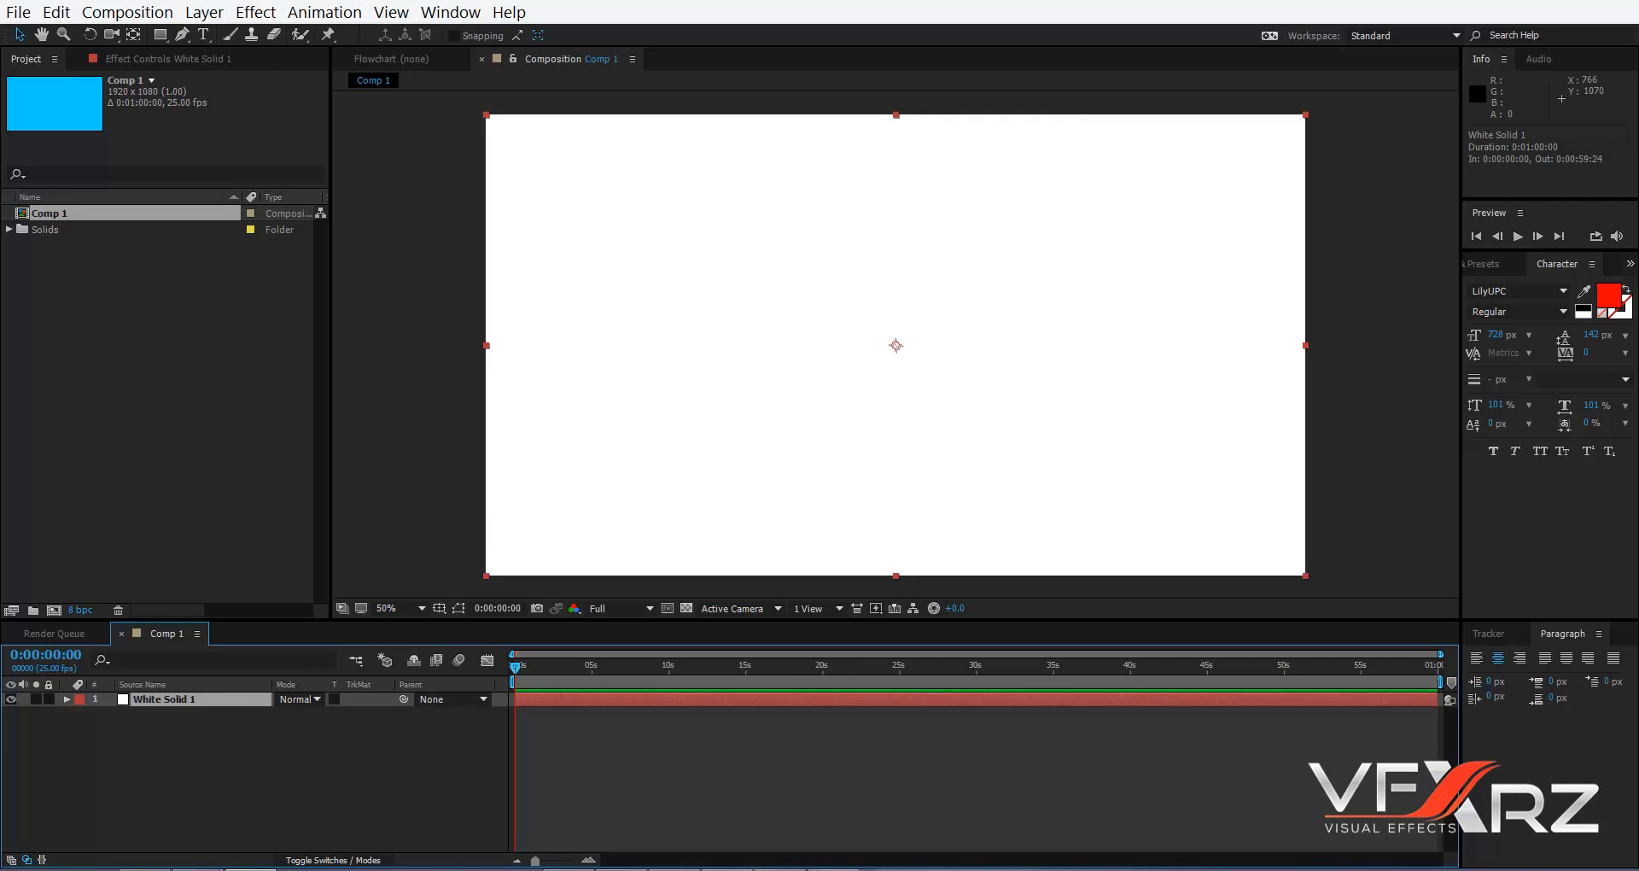
- Apply Video Copilot's Element effect to the white solid and open its scene setup
click(256, 12)
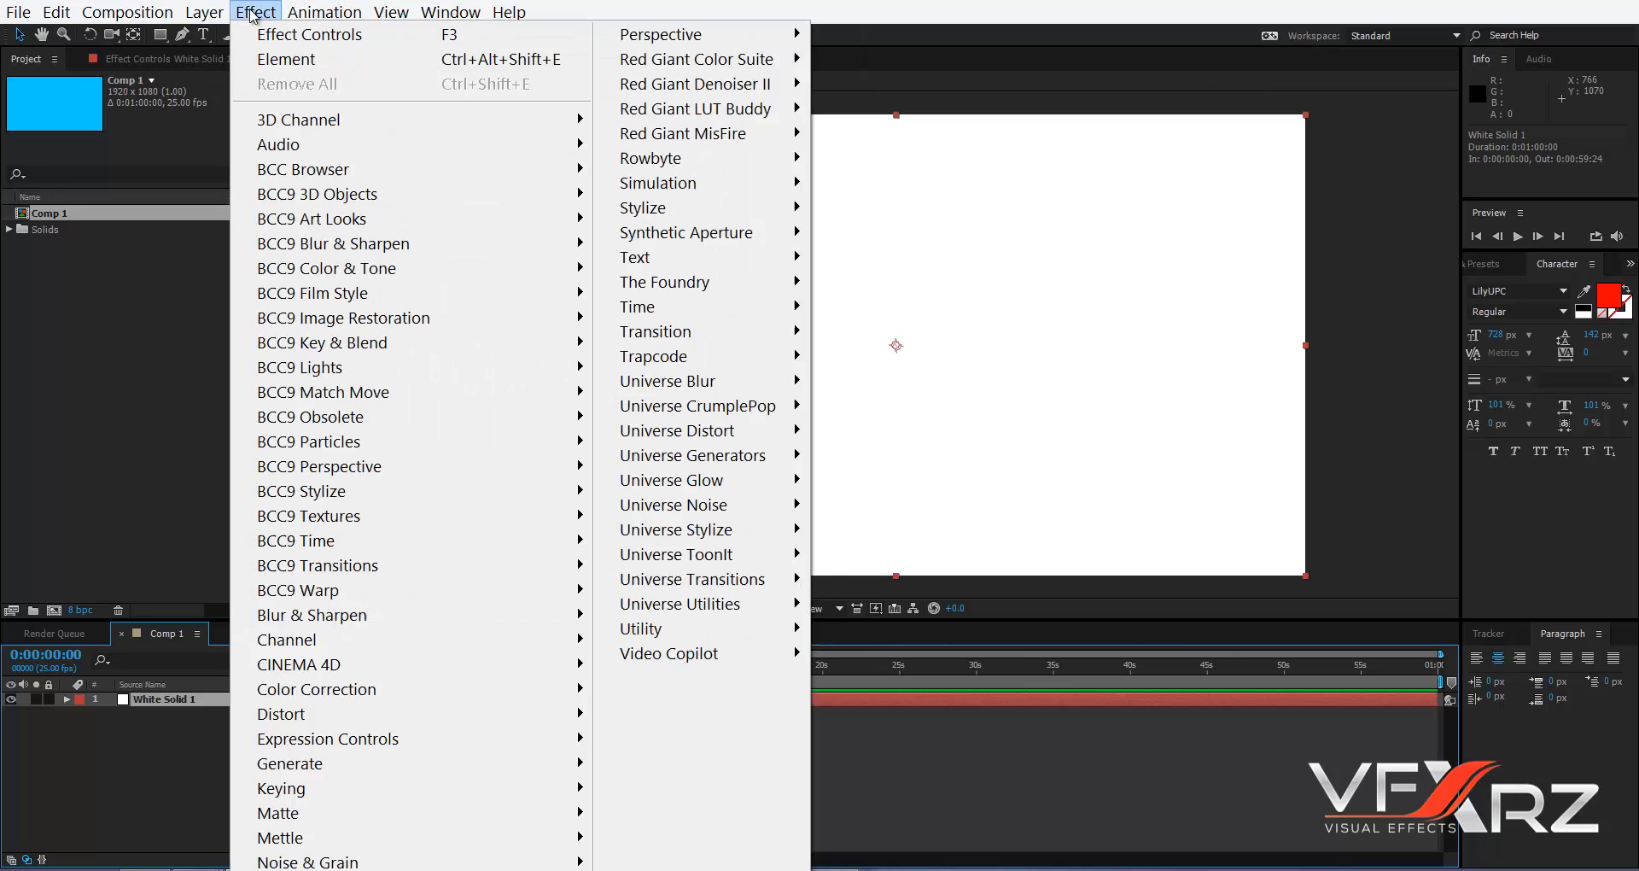
mouse_move(730, 654)
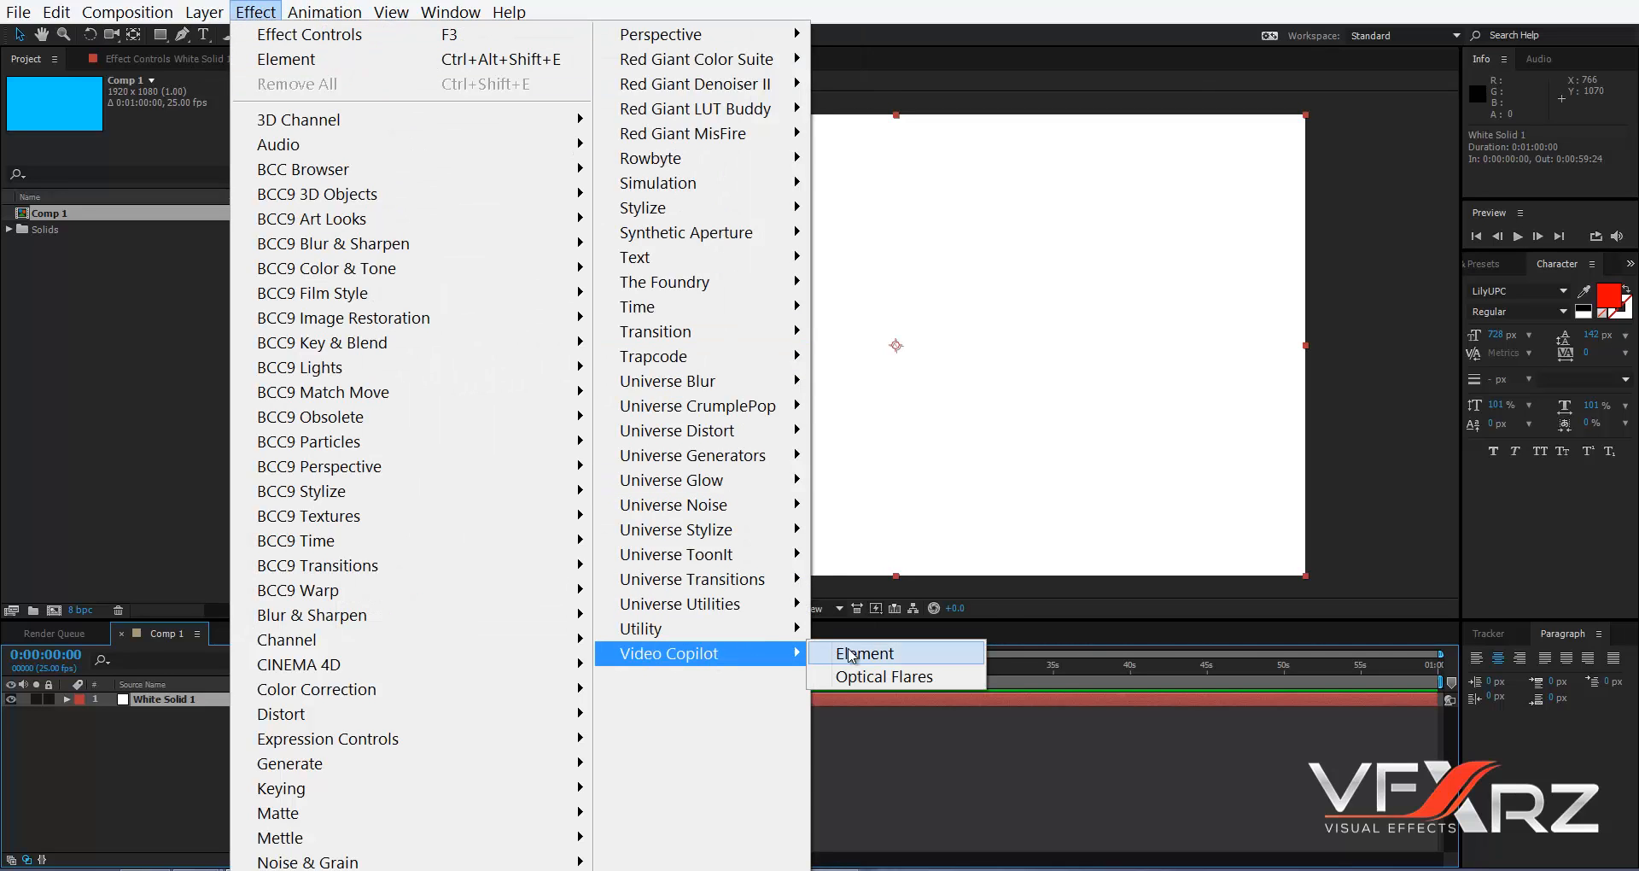
click(851, 655)
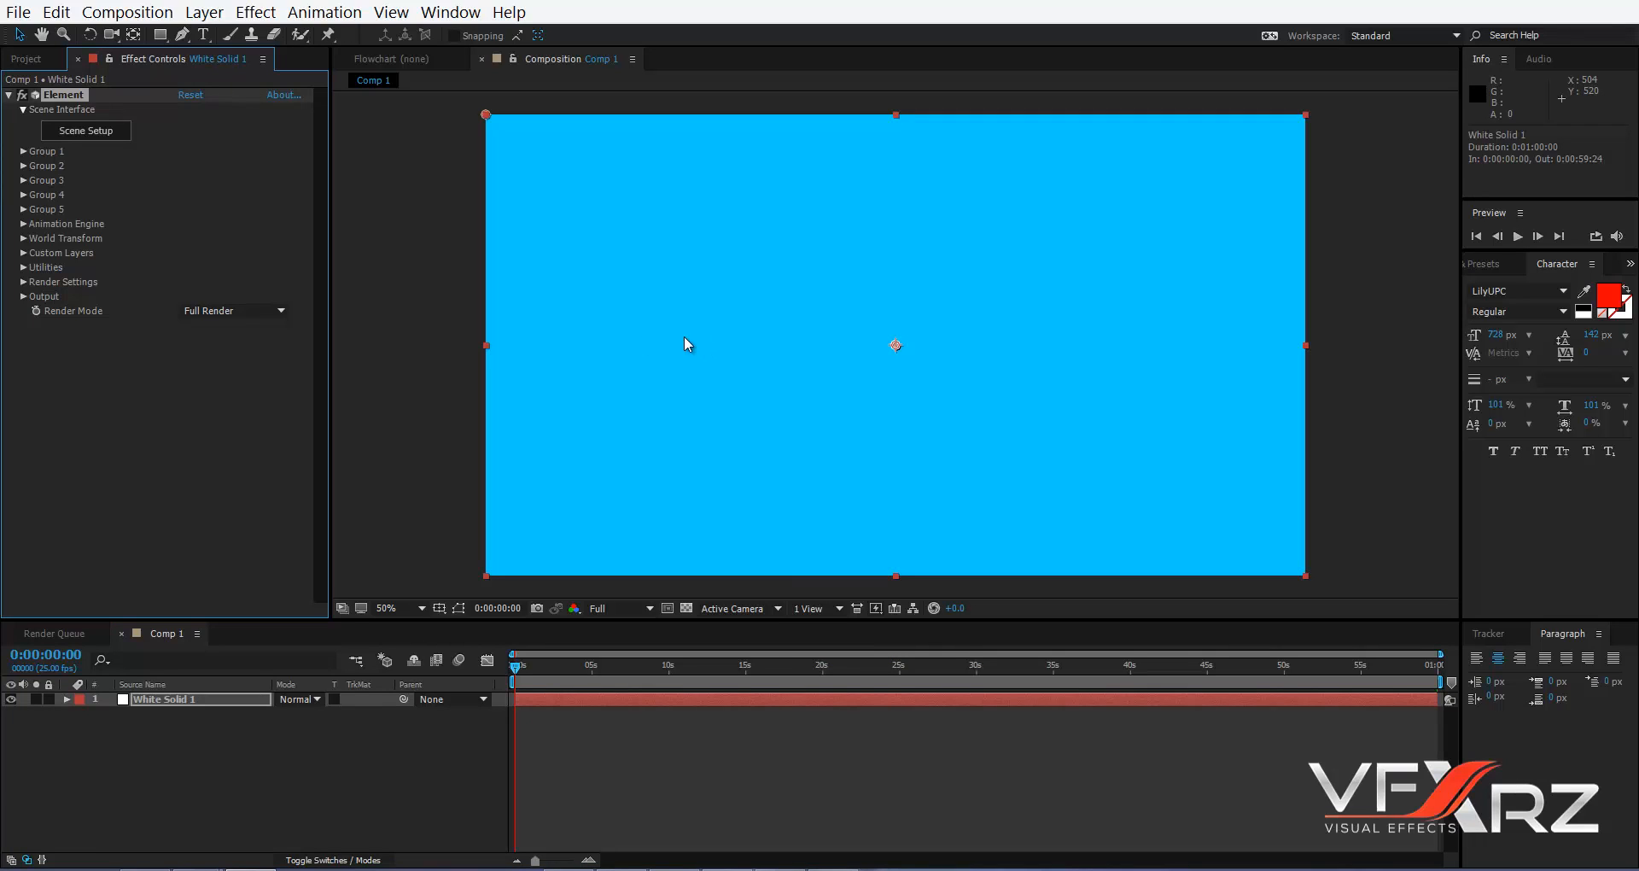
click(98, 138)
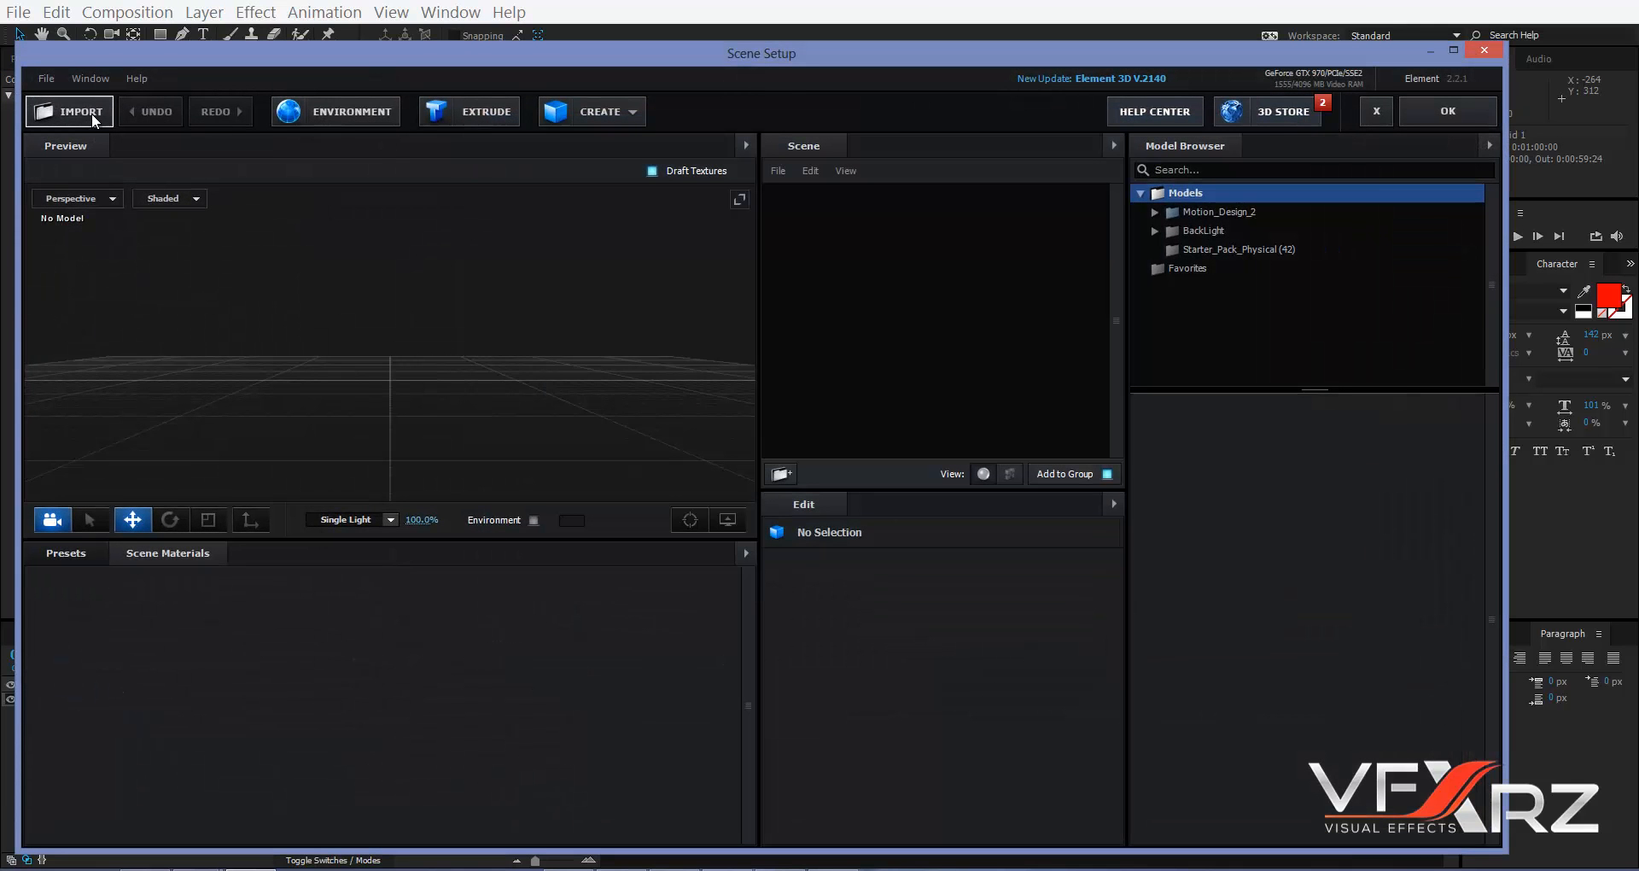
- Import the terminator.obj model into the scene with the default import preferences
click(91, 113)
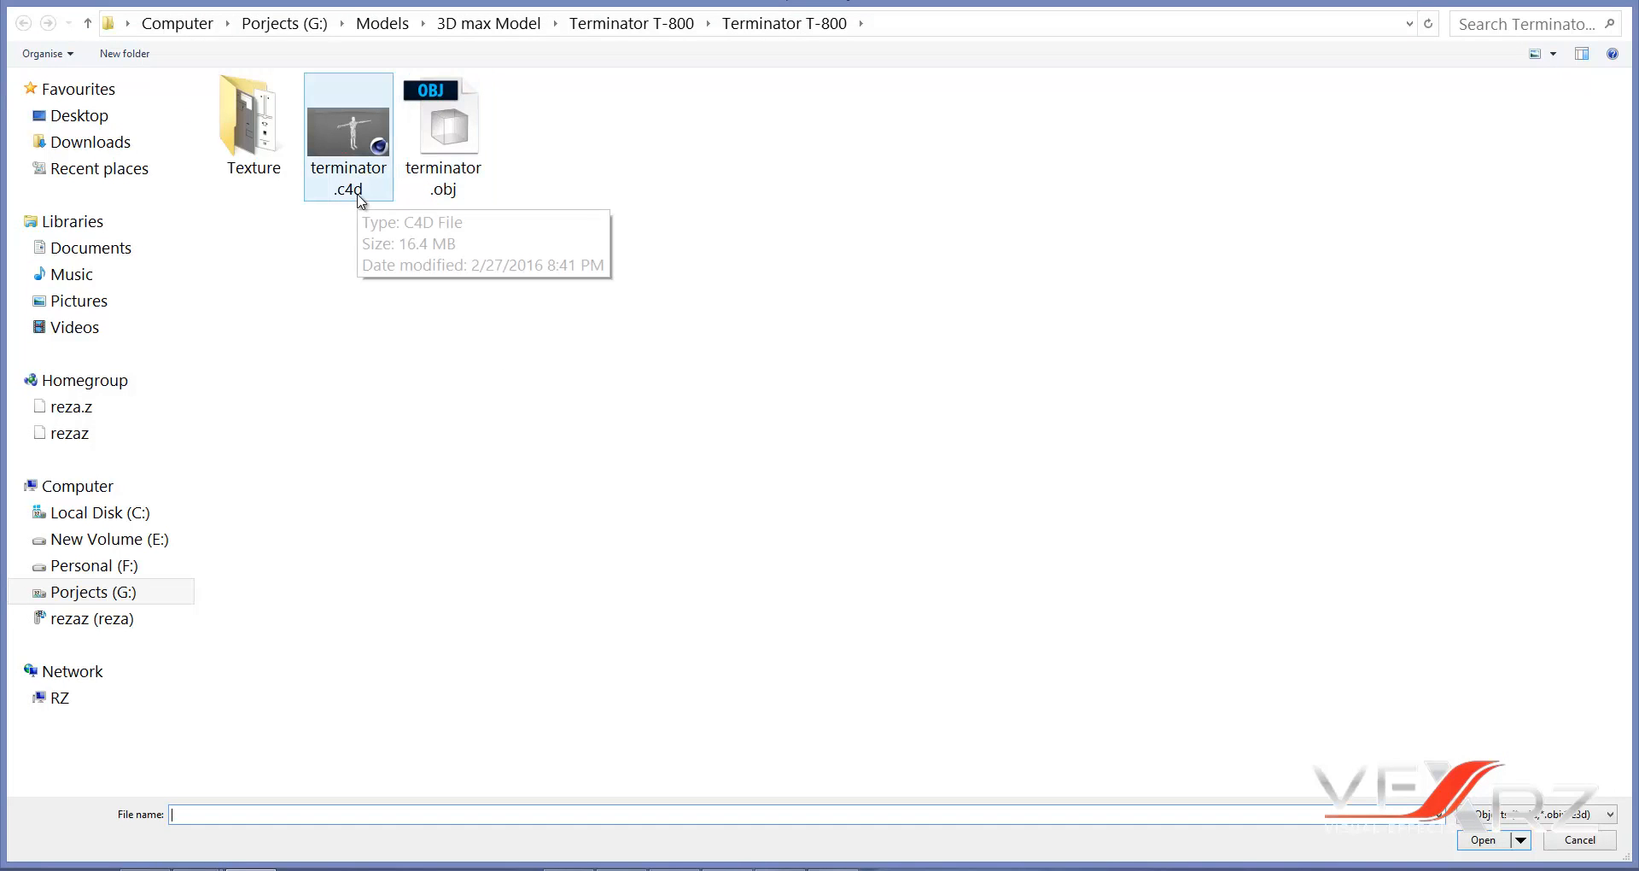
click(435, 166)
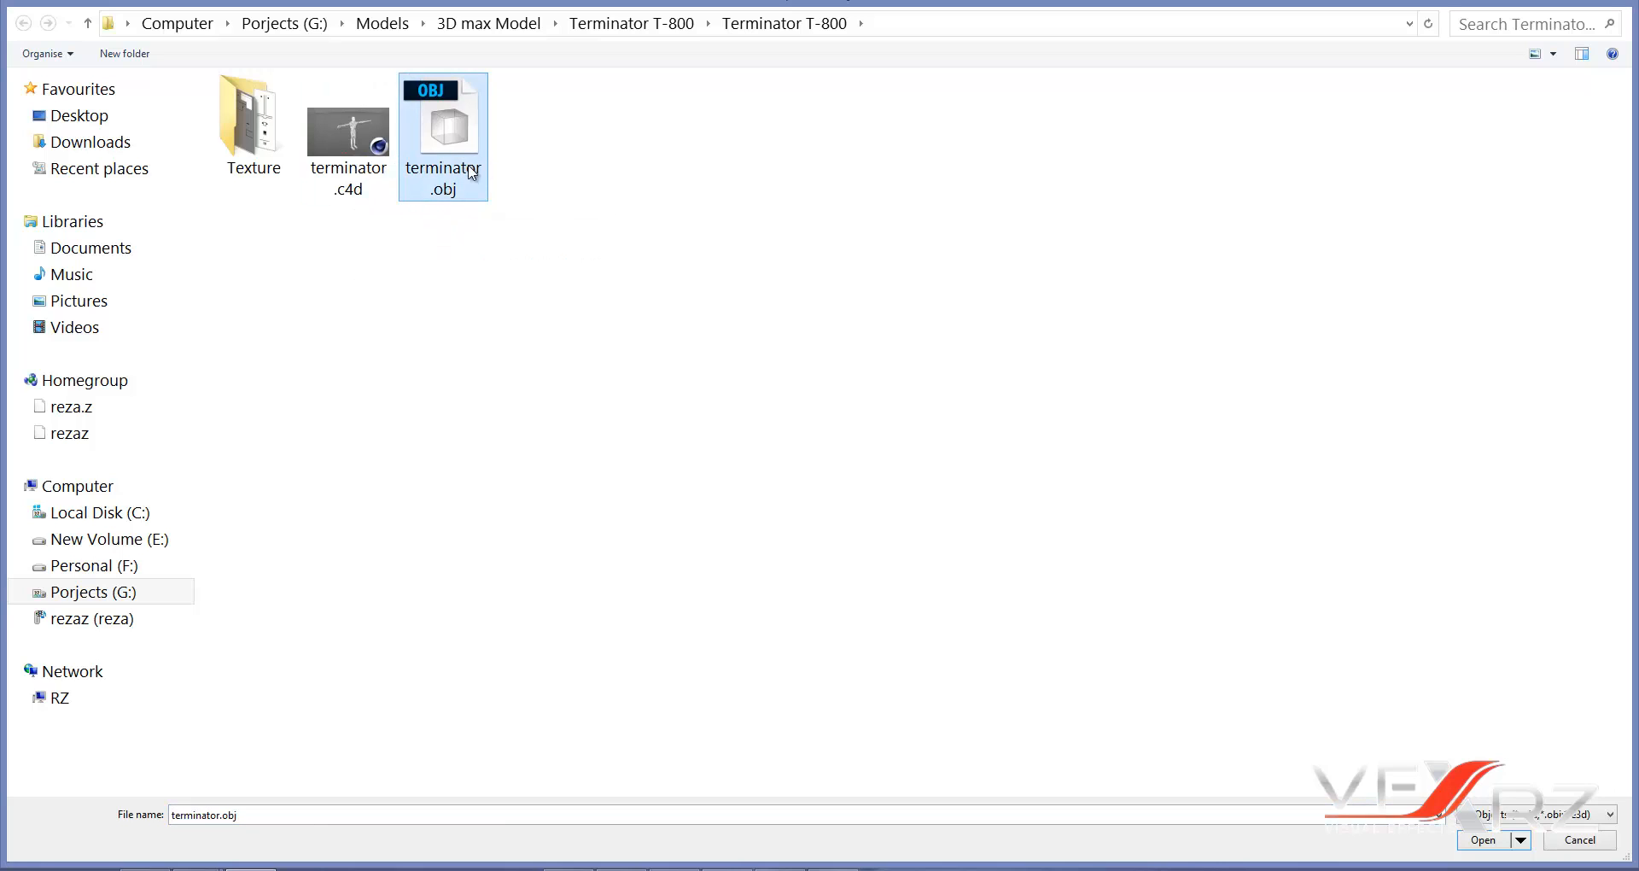
double_click(454, 193)
click(1482, 840)
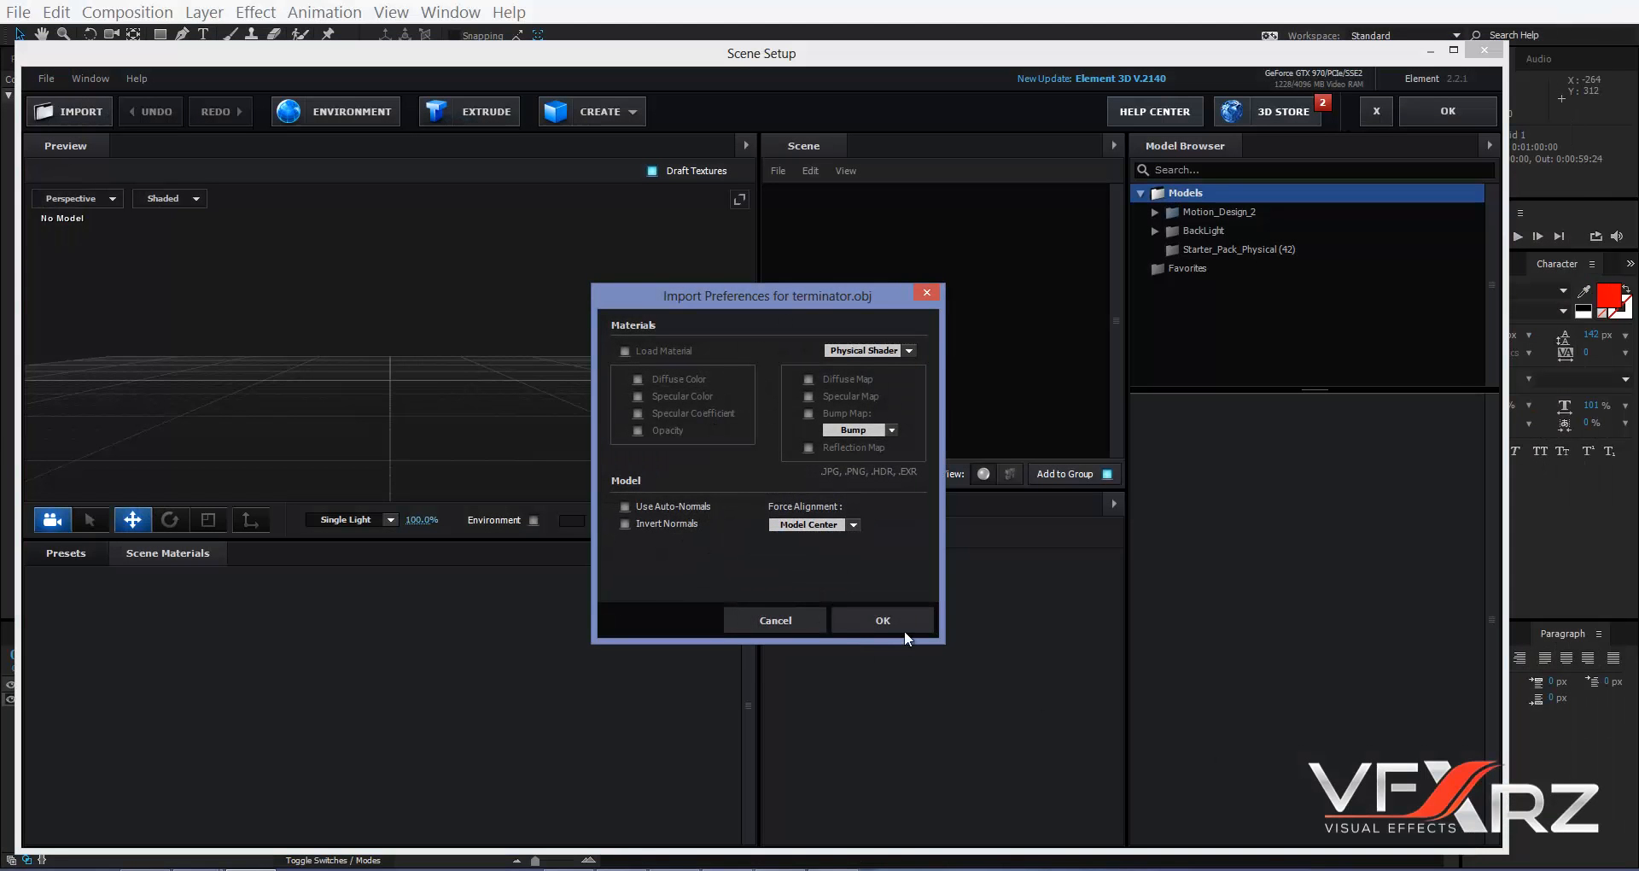
click(904, 630)
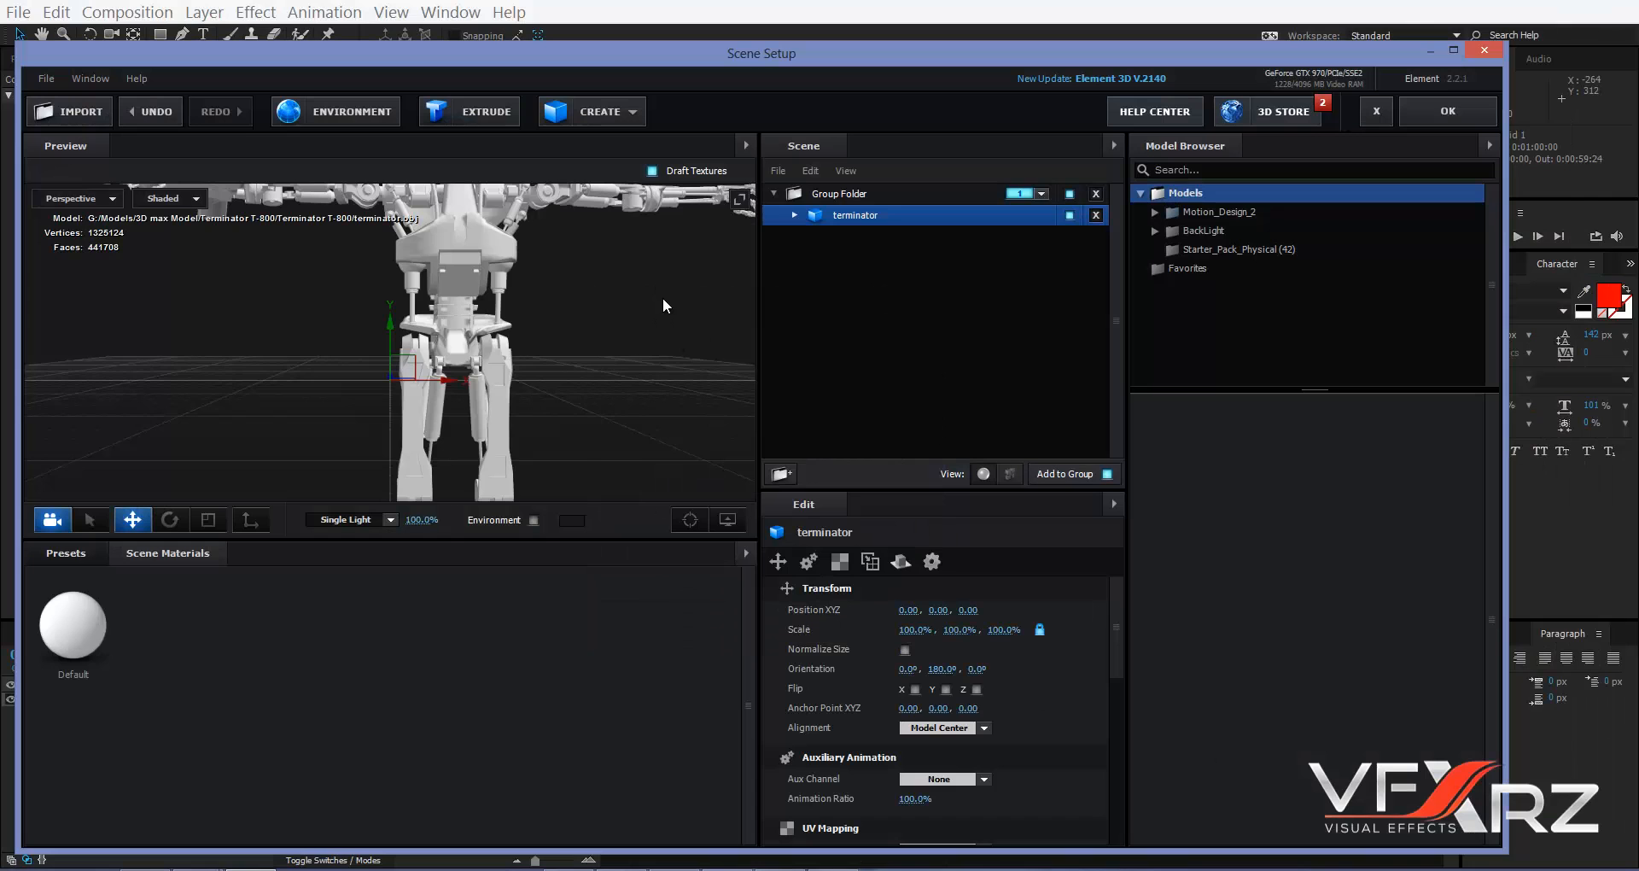
- Examine the imported terminator model from several angles and distances in the preview
drag(549, 270, 509, 282)
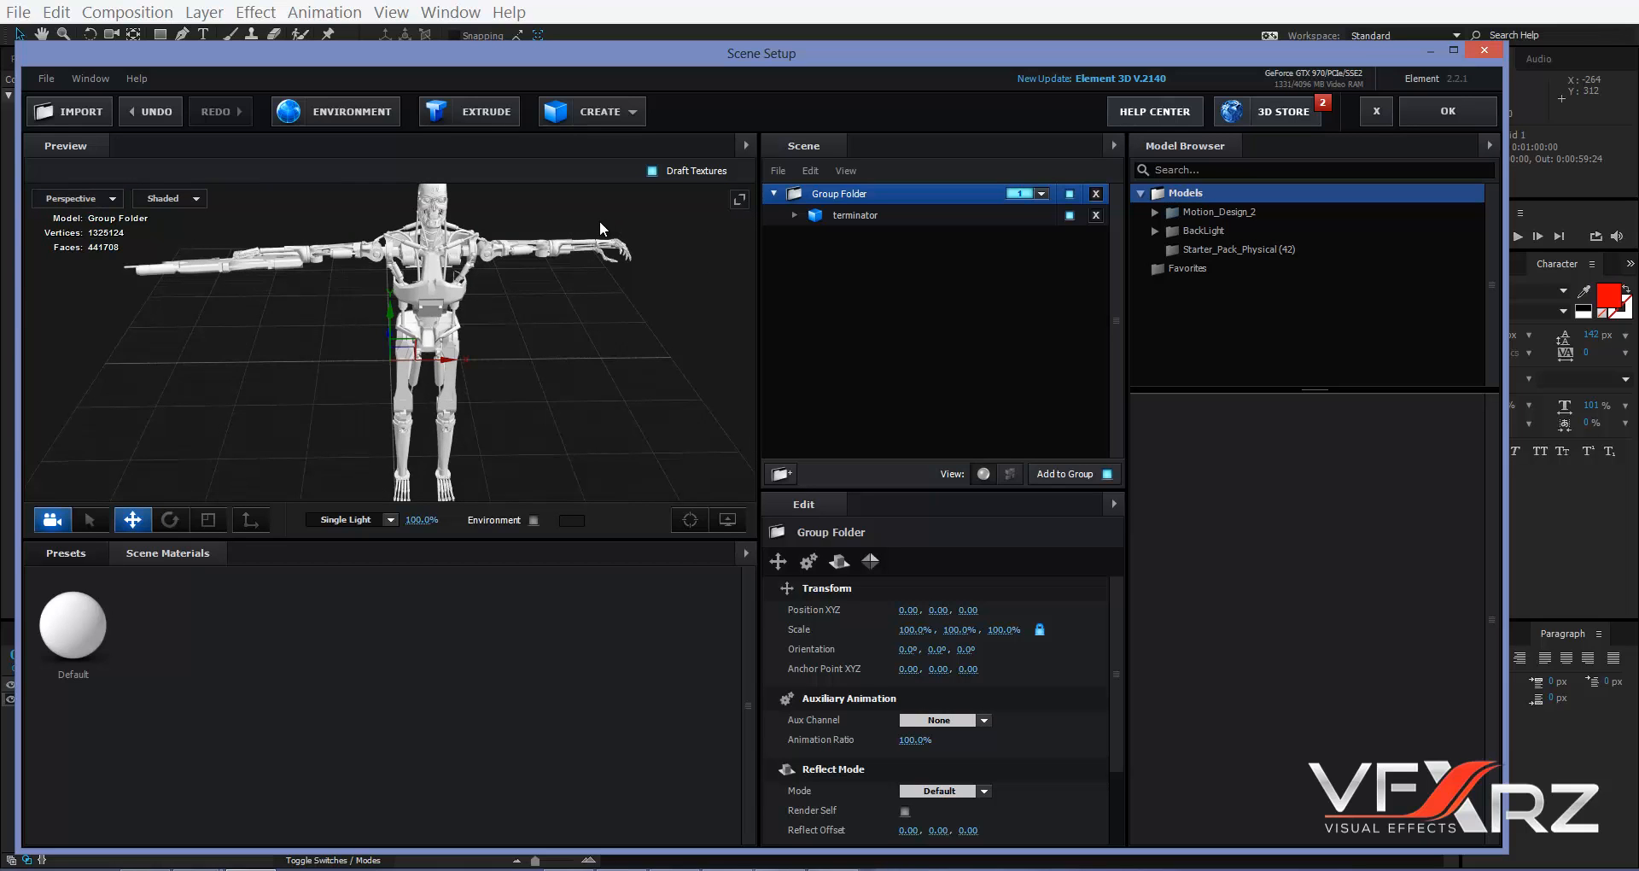
drag(600, 227, 534, 325)
scroll(532, 322, up, 5)
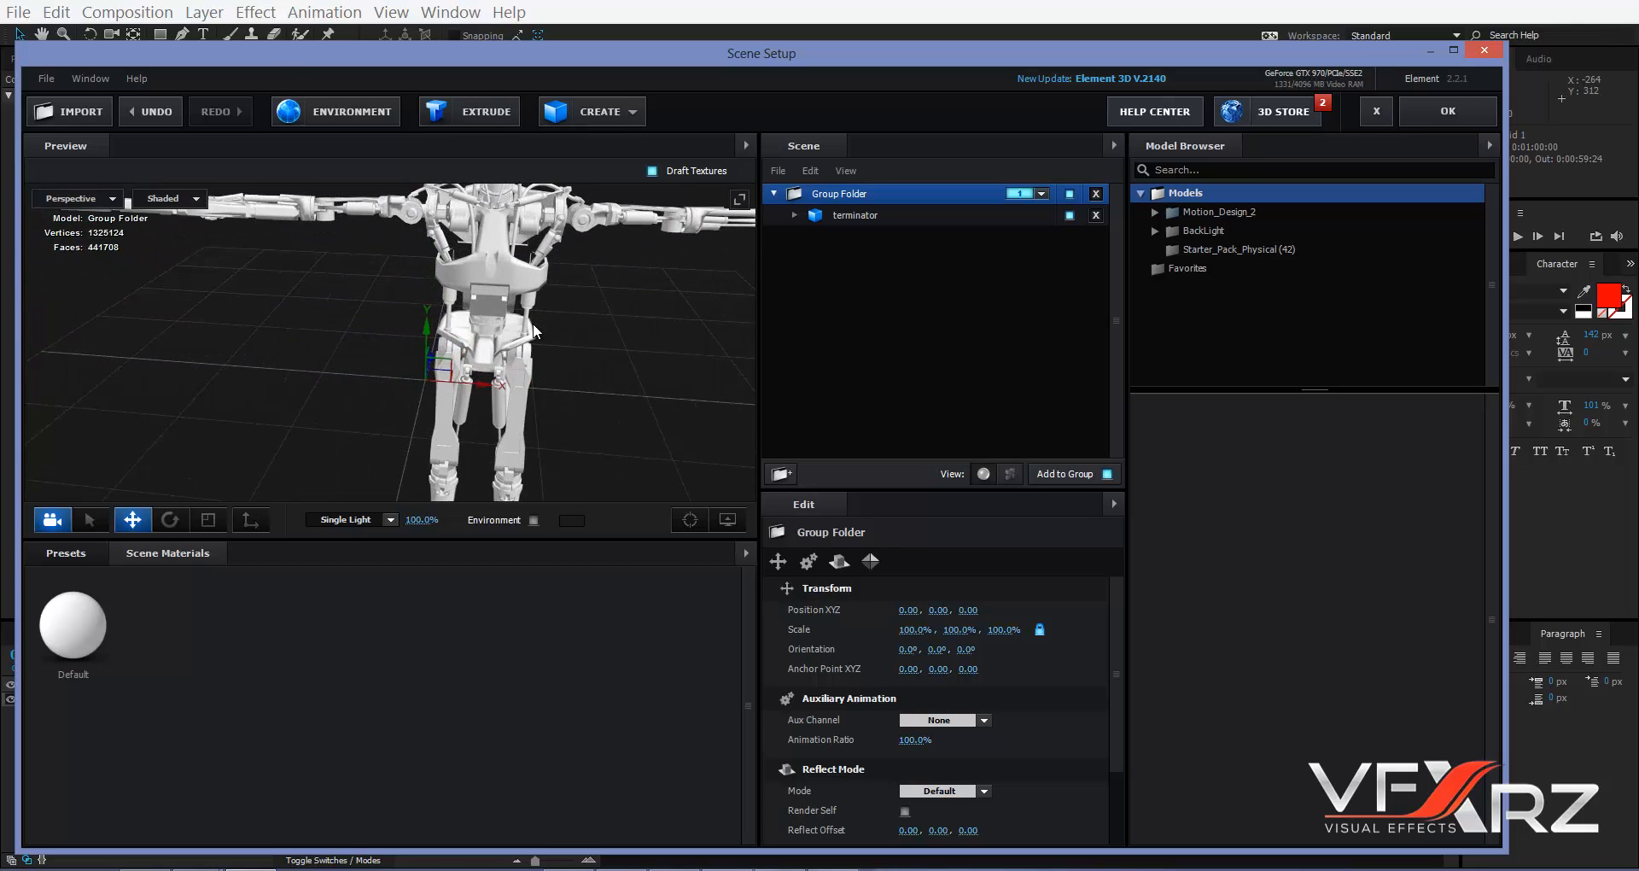
scroll(565, 369, down, 5)
scroll(582, 348, up, 5)
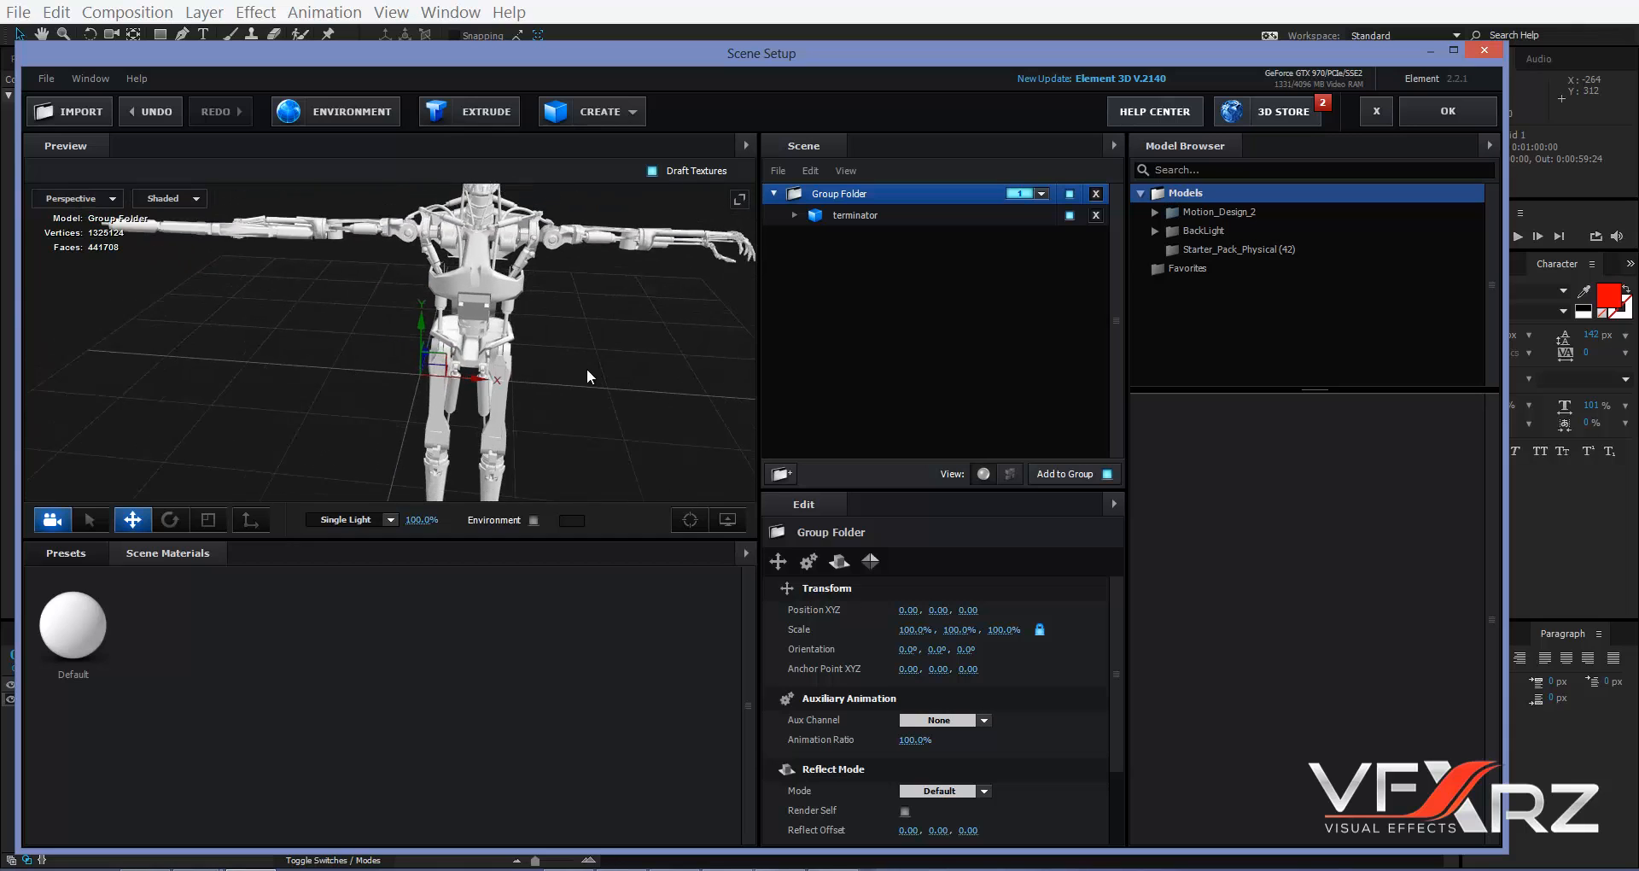
scroll(572, 350, down, 4)
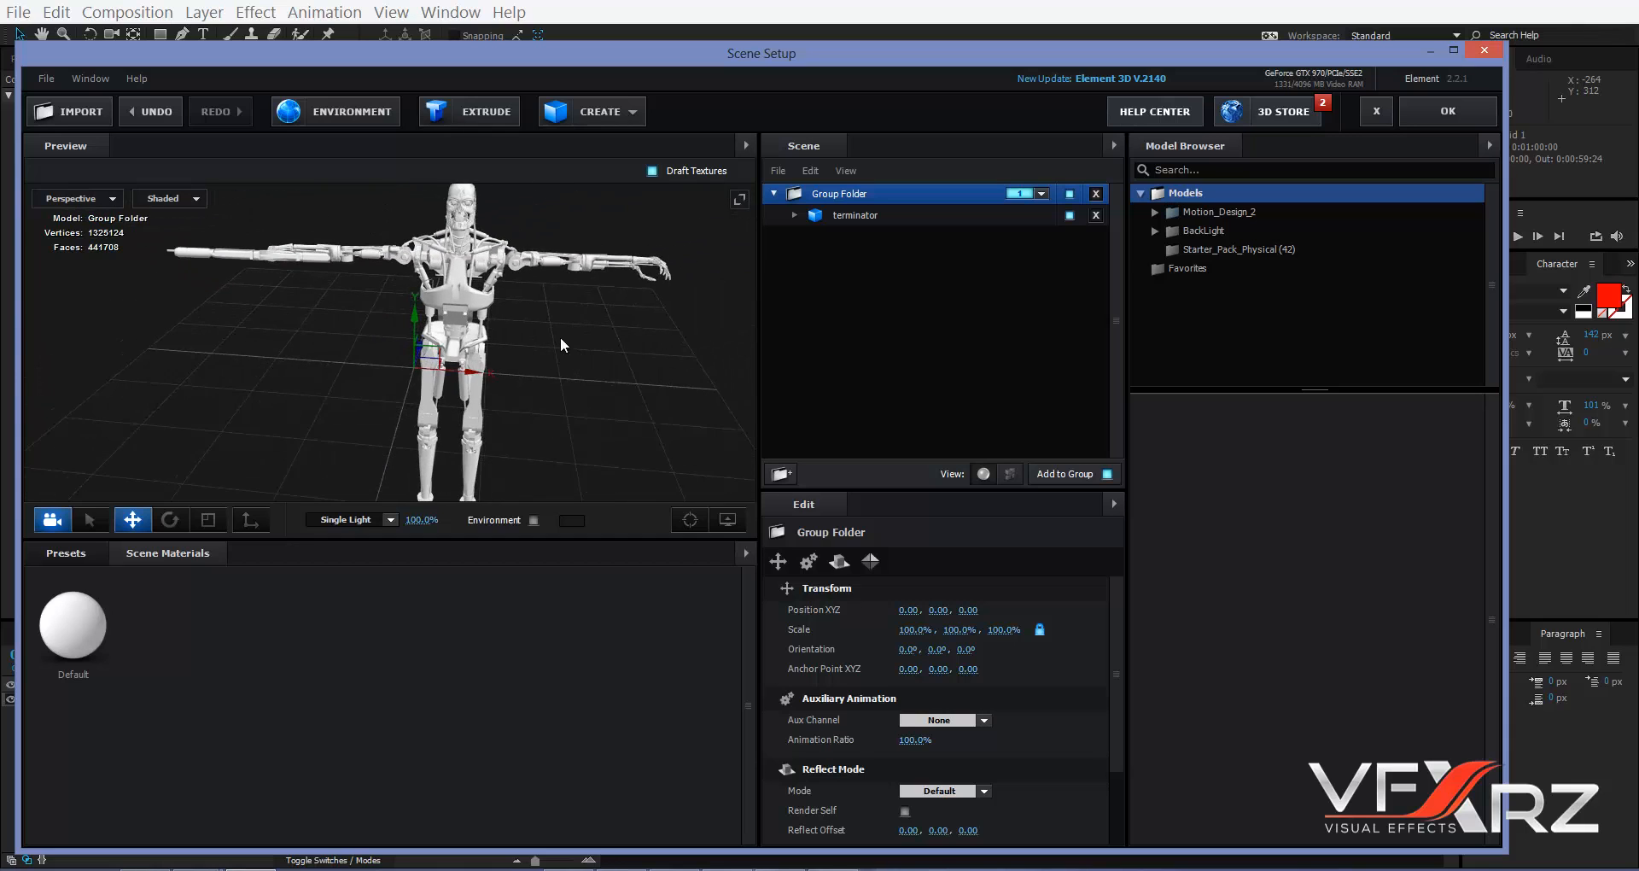
drag(560, 336, 516, 364)
scroll(513, 341, up, 3)
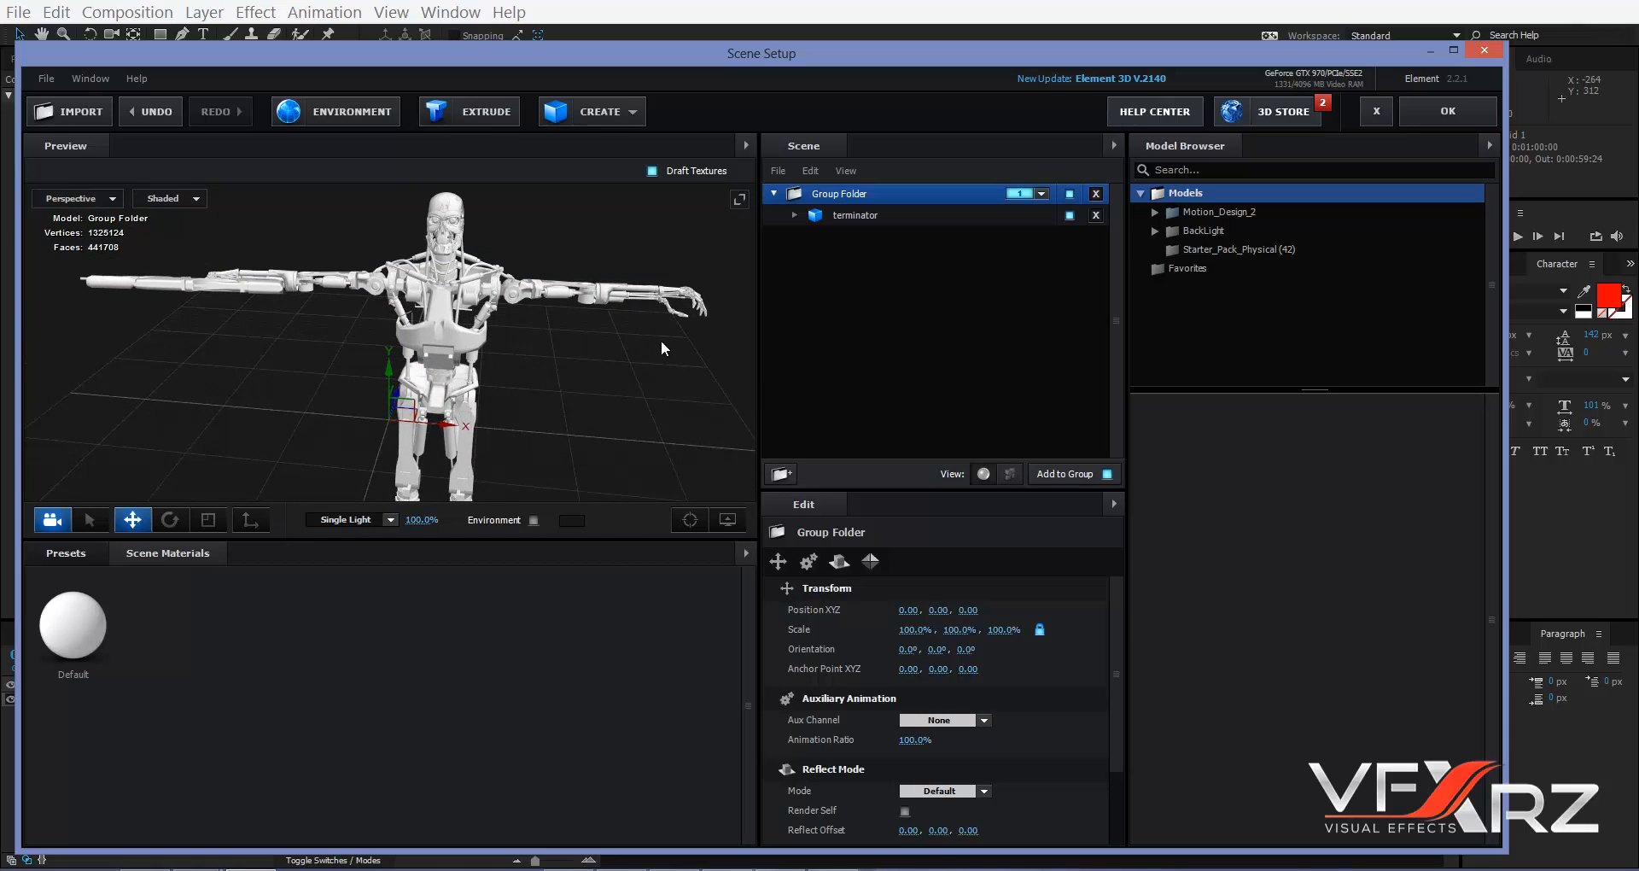
- Reassign the group folder that holds the terminator model to group 1
click(865, 215)
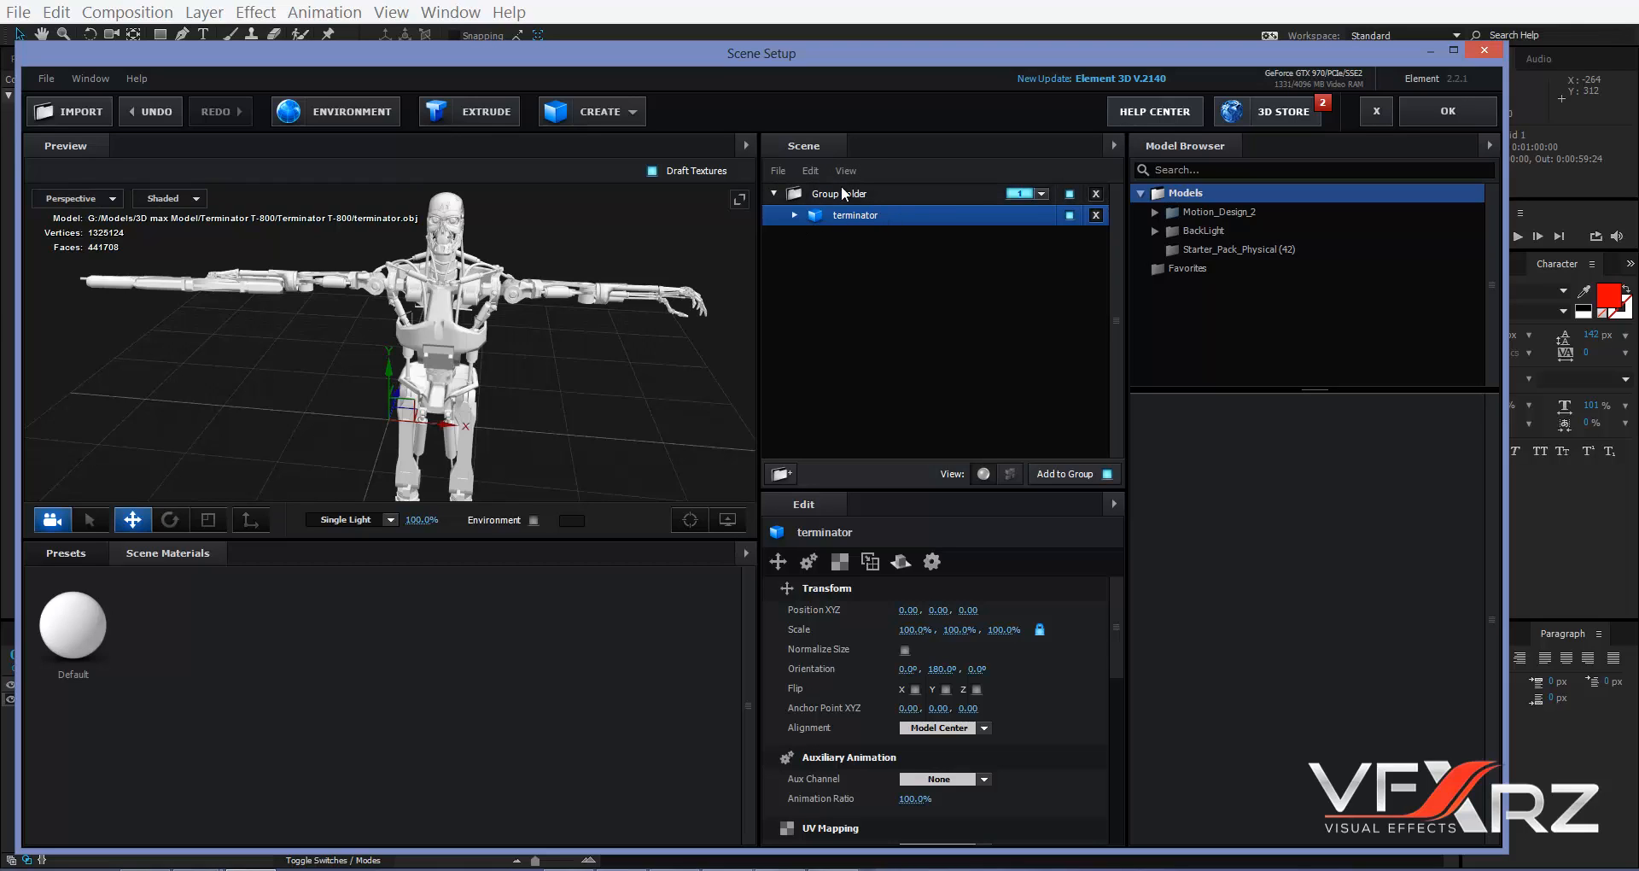
click(1044, 193)
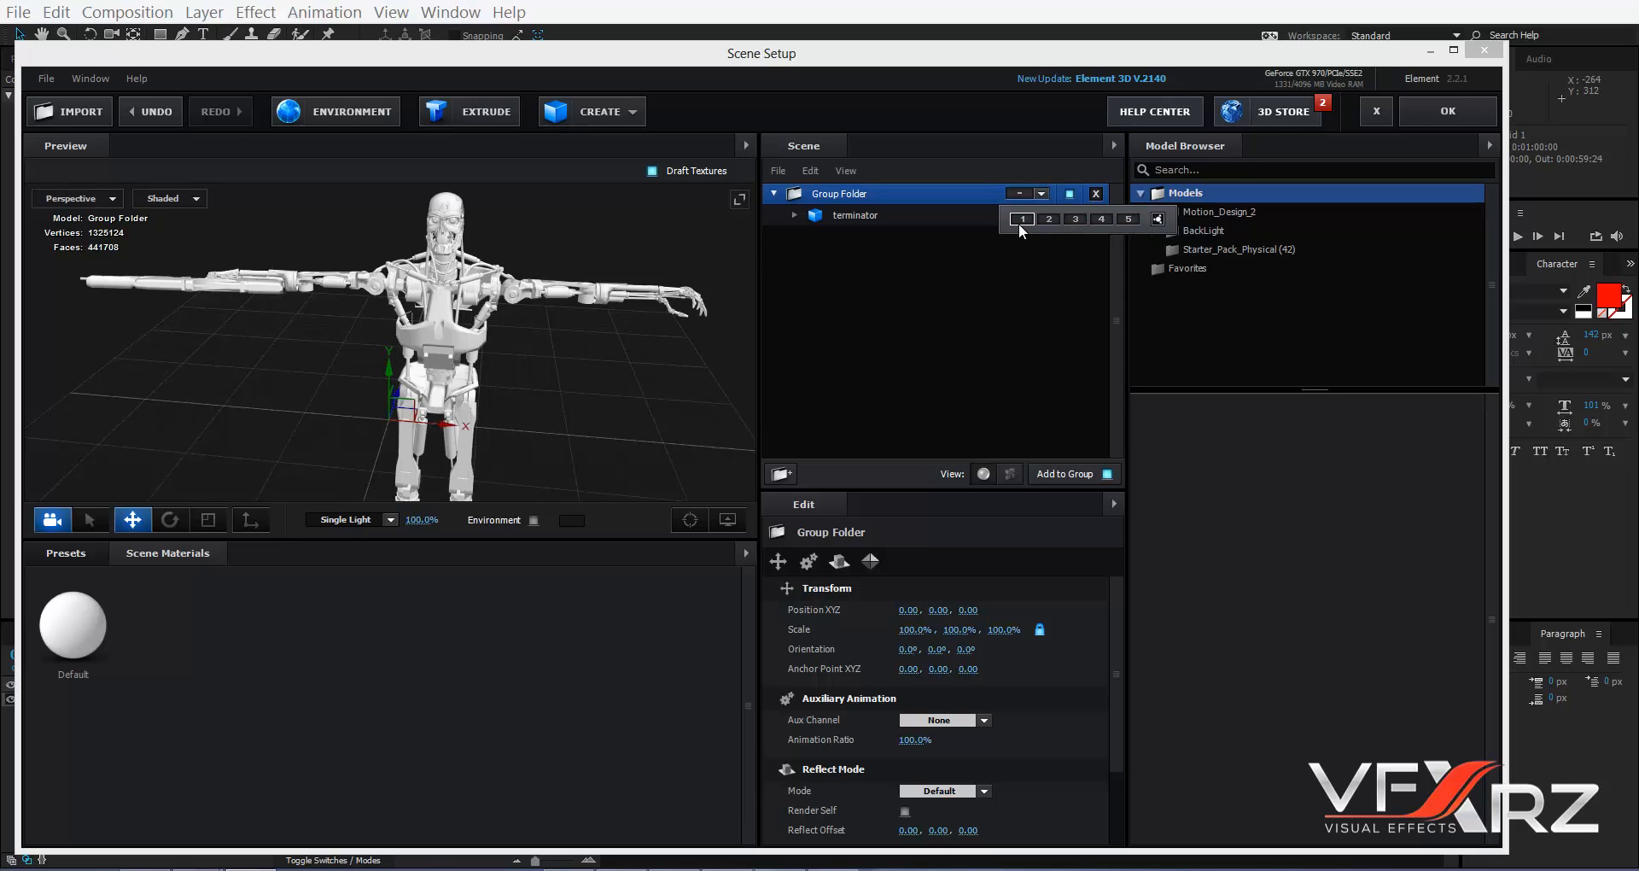
click(768, 231)
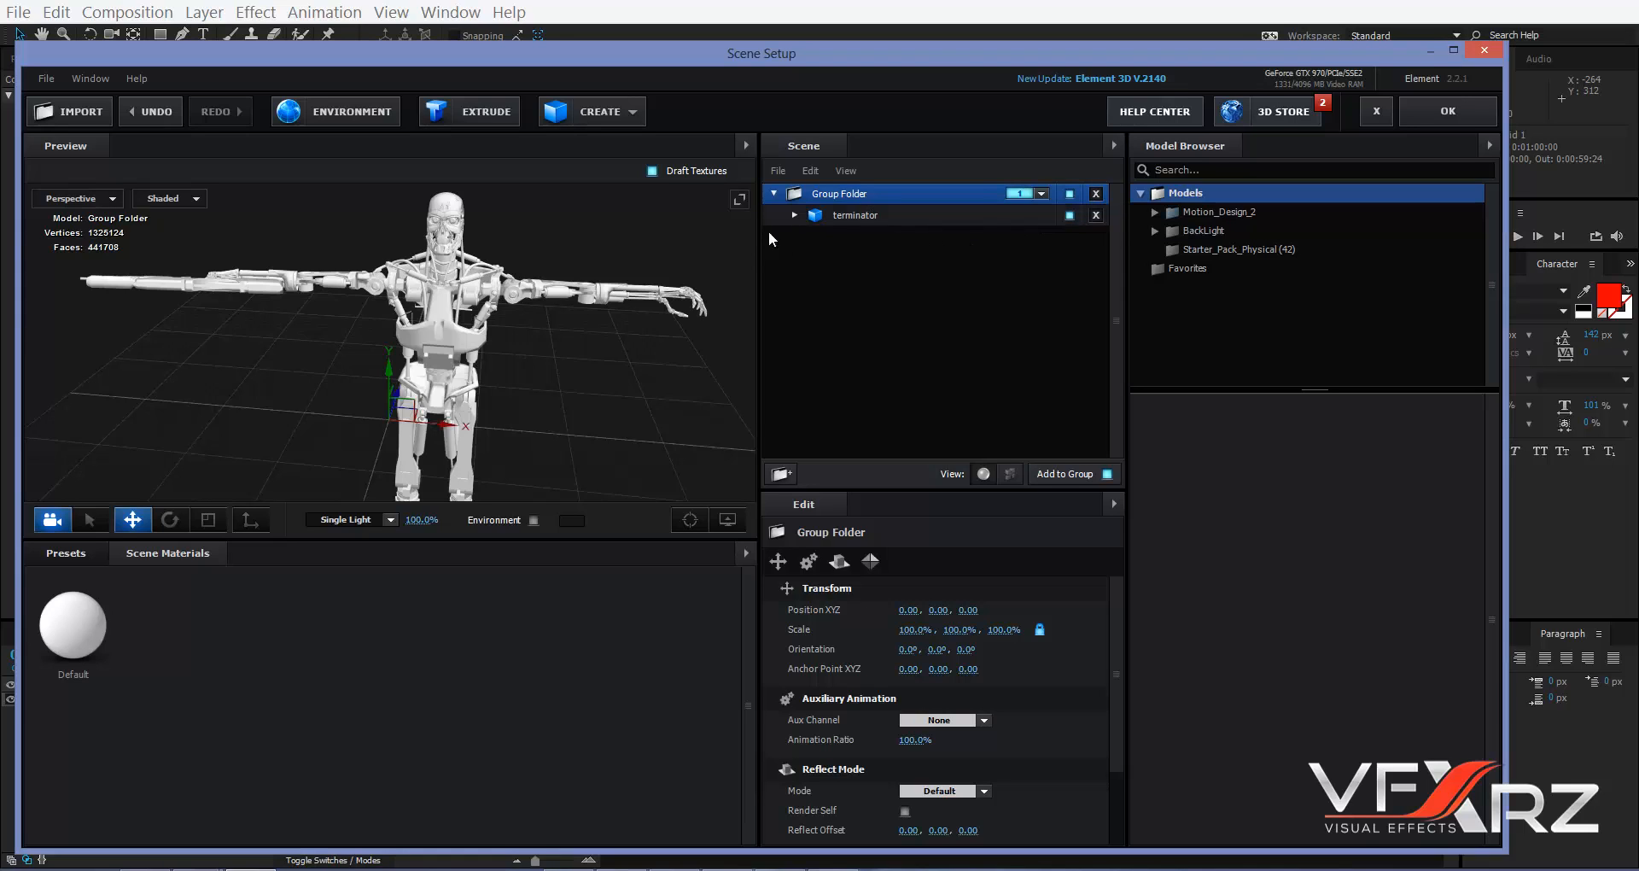
- Remove the terminator OBJ model from the group folder and start importing another model
click(869, 212)
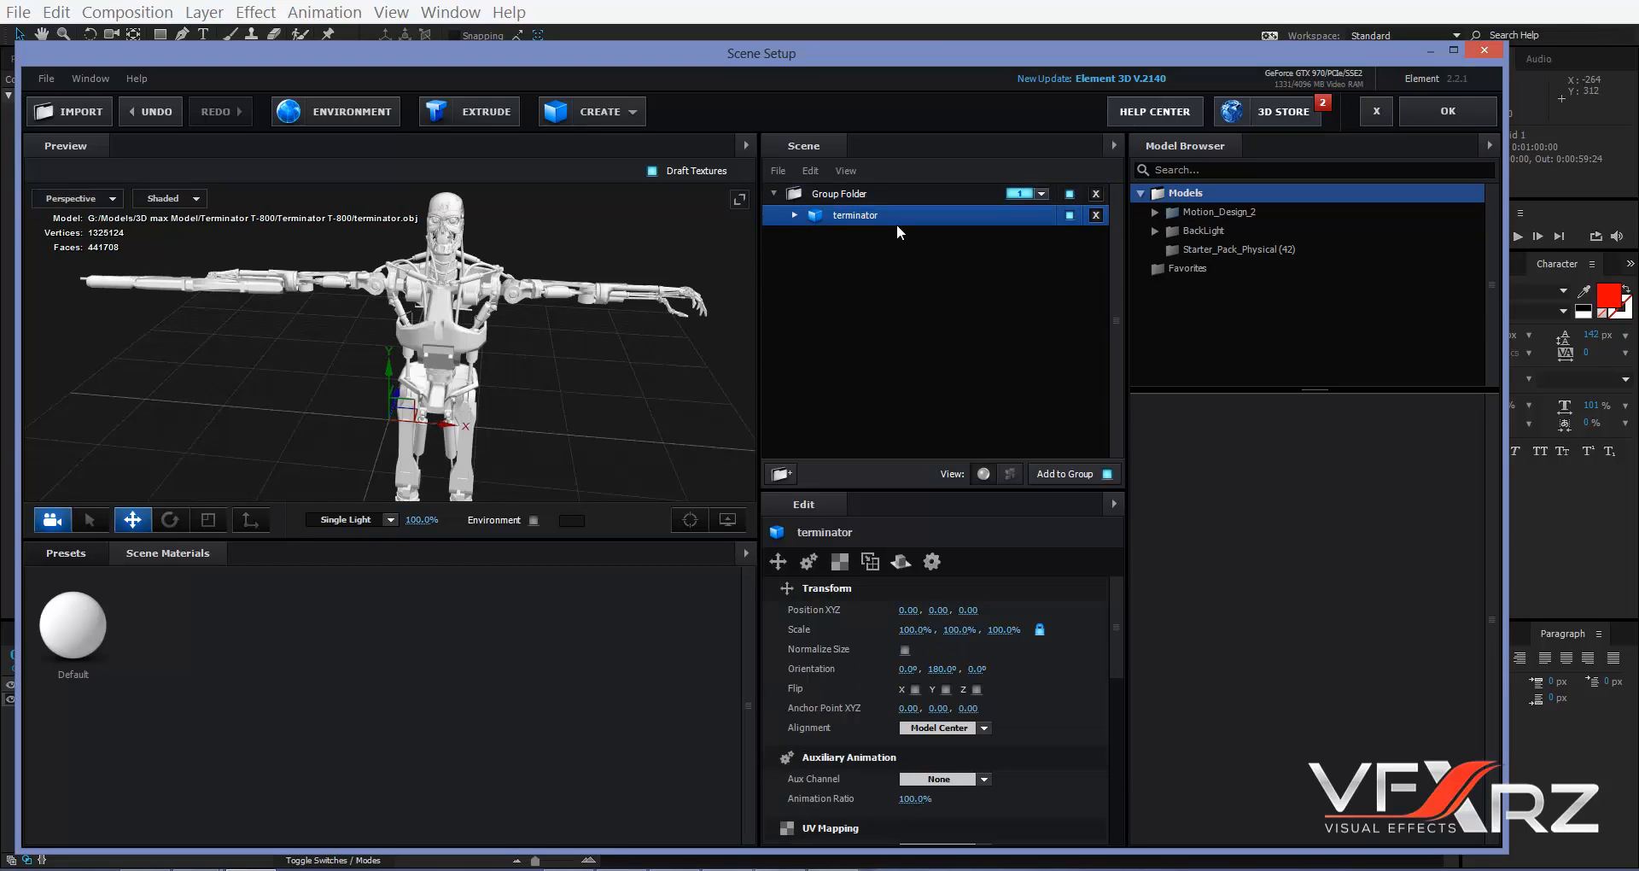
click(1096, 215)
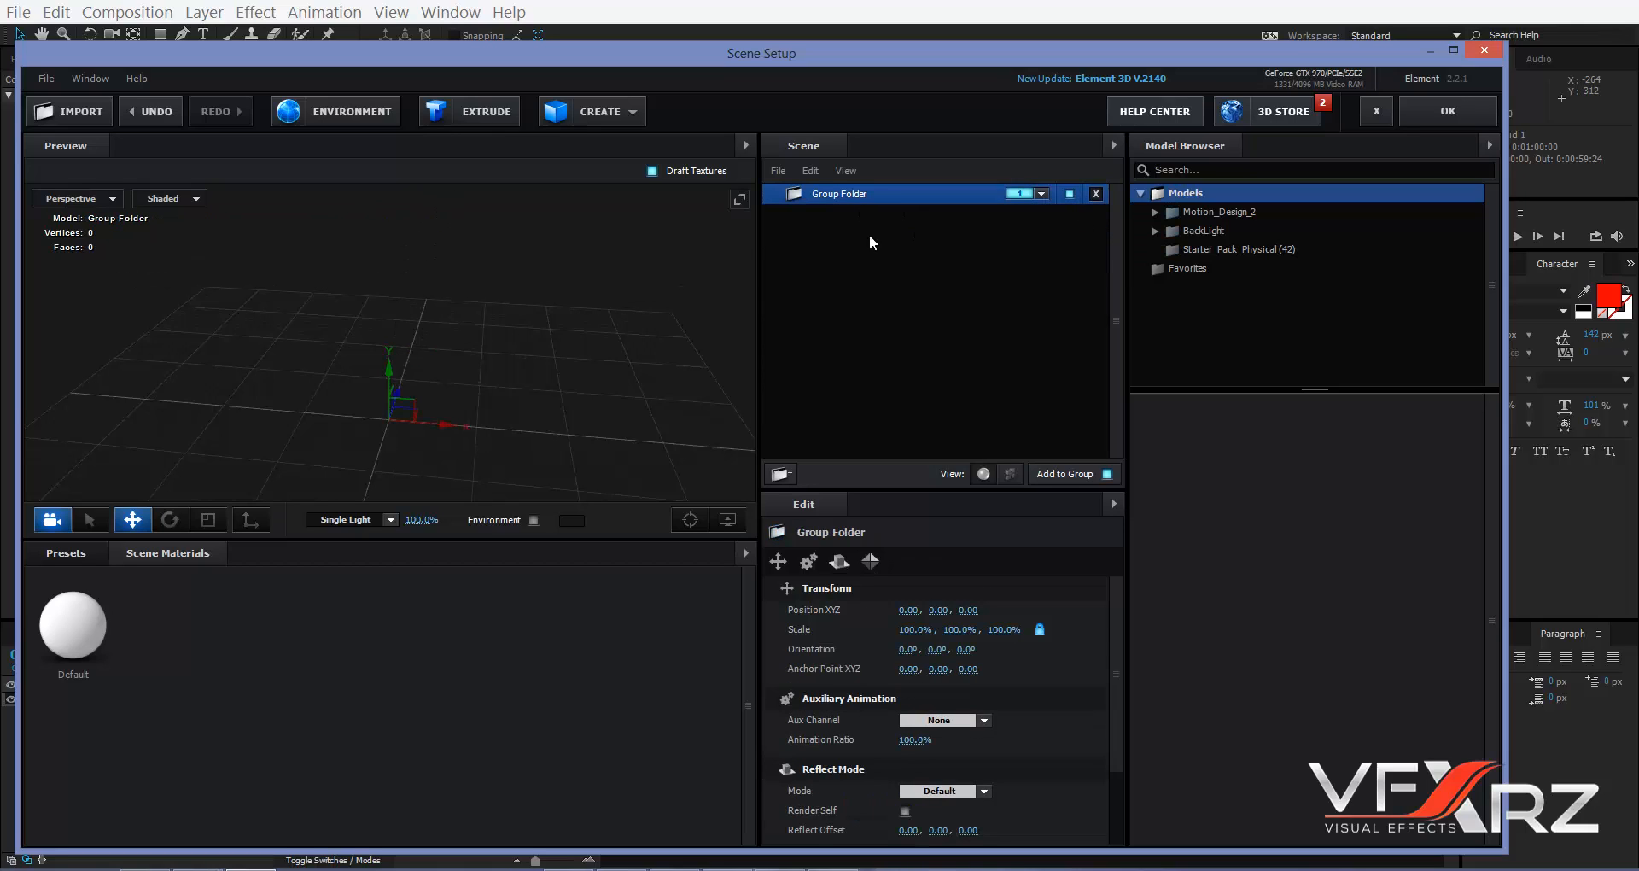
click(92, 119)
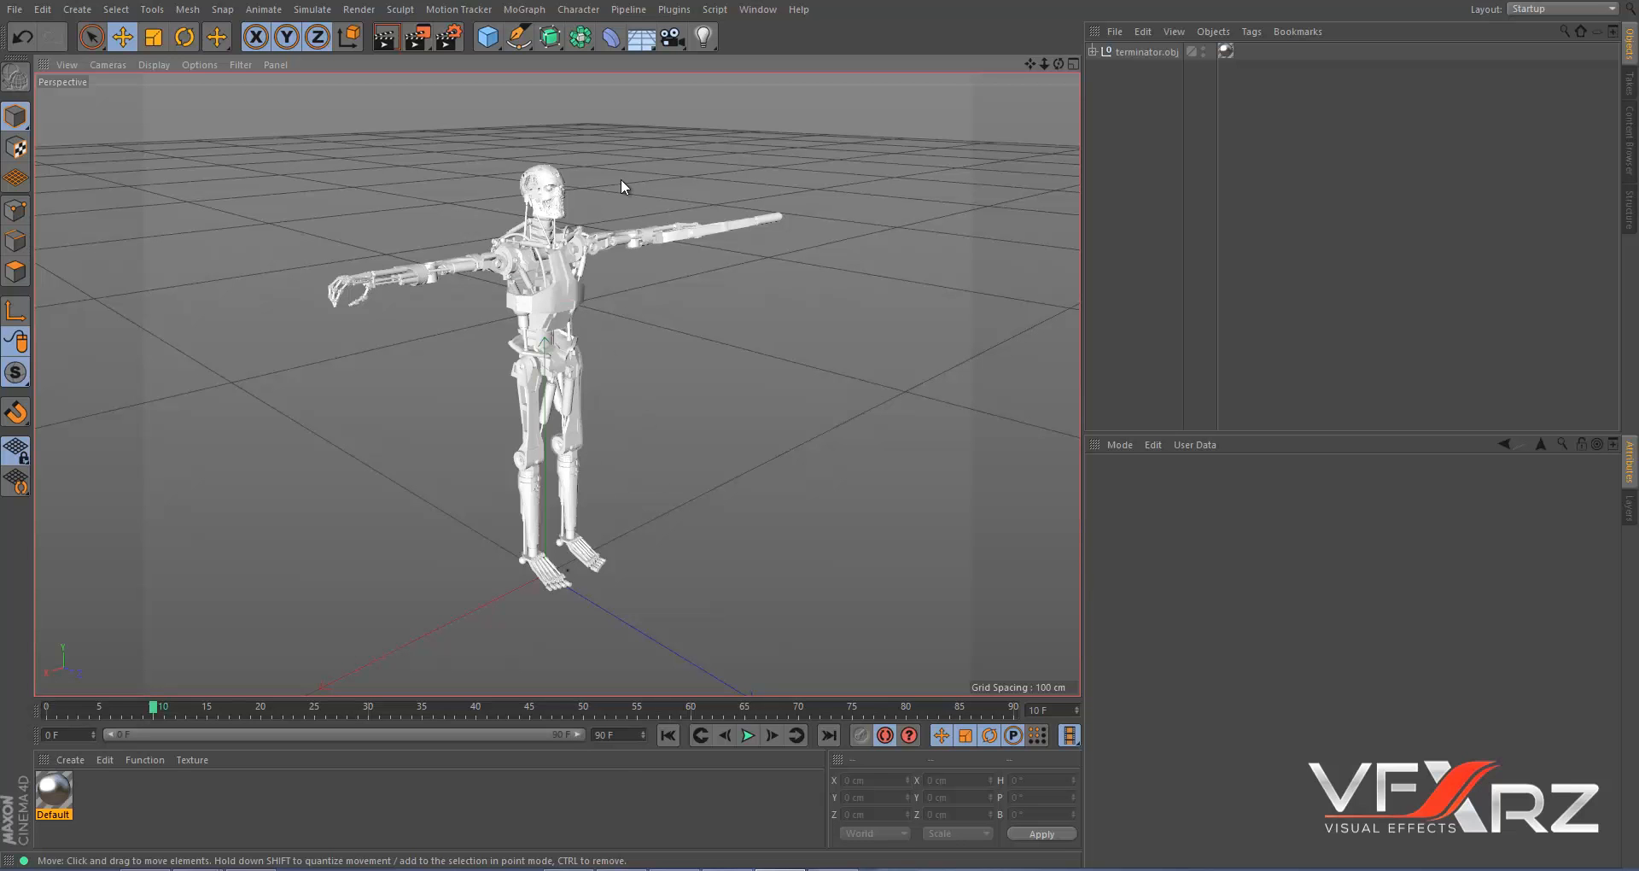
- In Cinema 4D, check the Save Polygons for Melange setting in the file preferences and render a viewport preview of the terminator
click(46, 12)
click(118, 275)
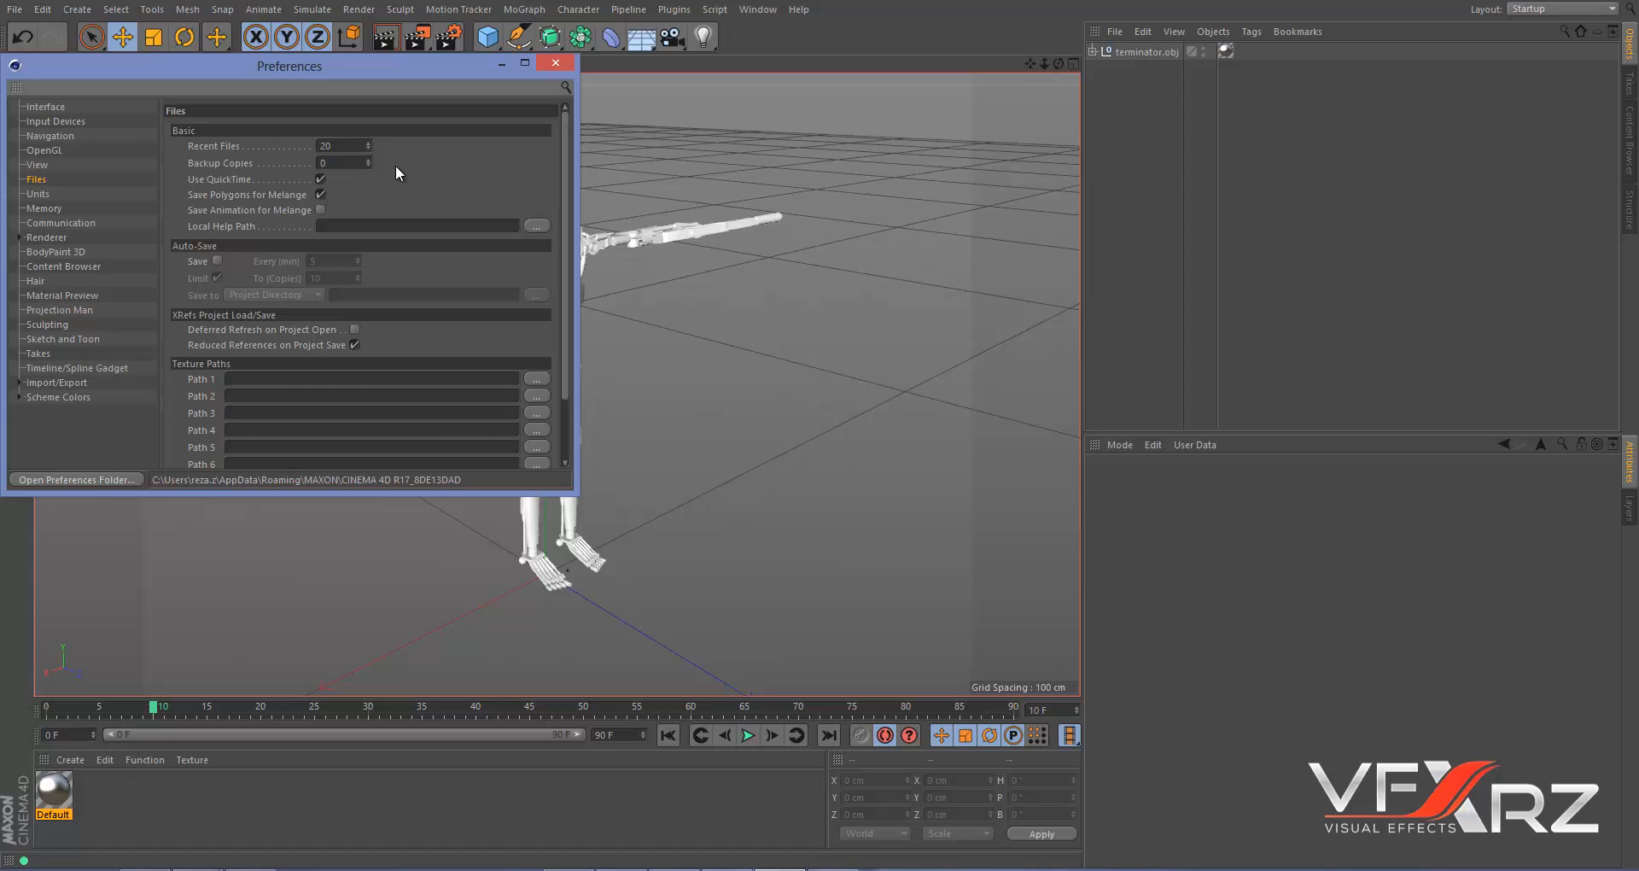
click(556, 63)
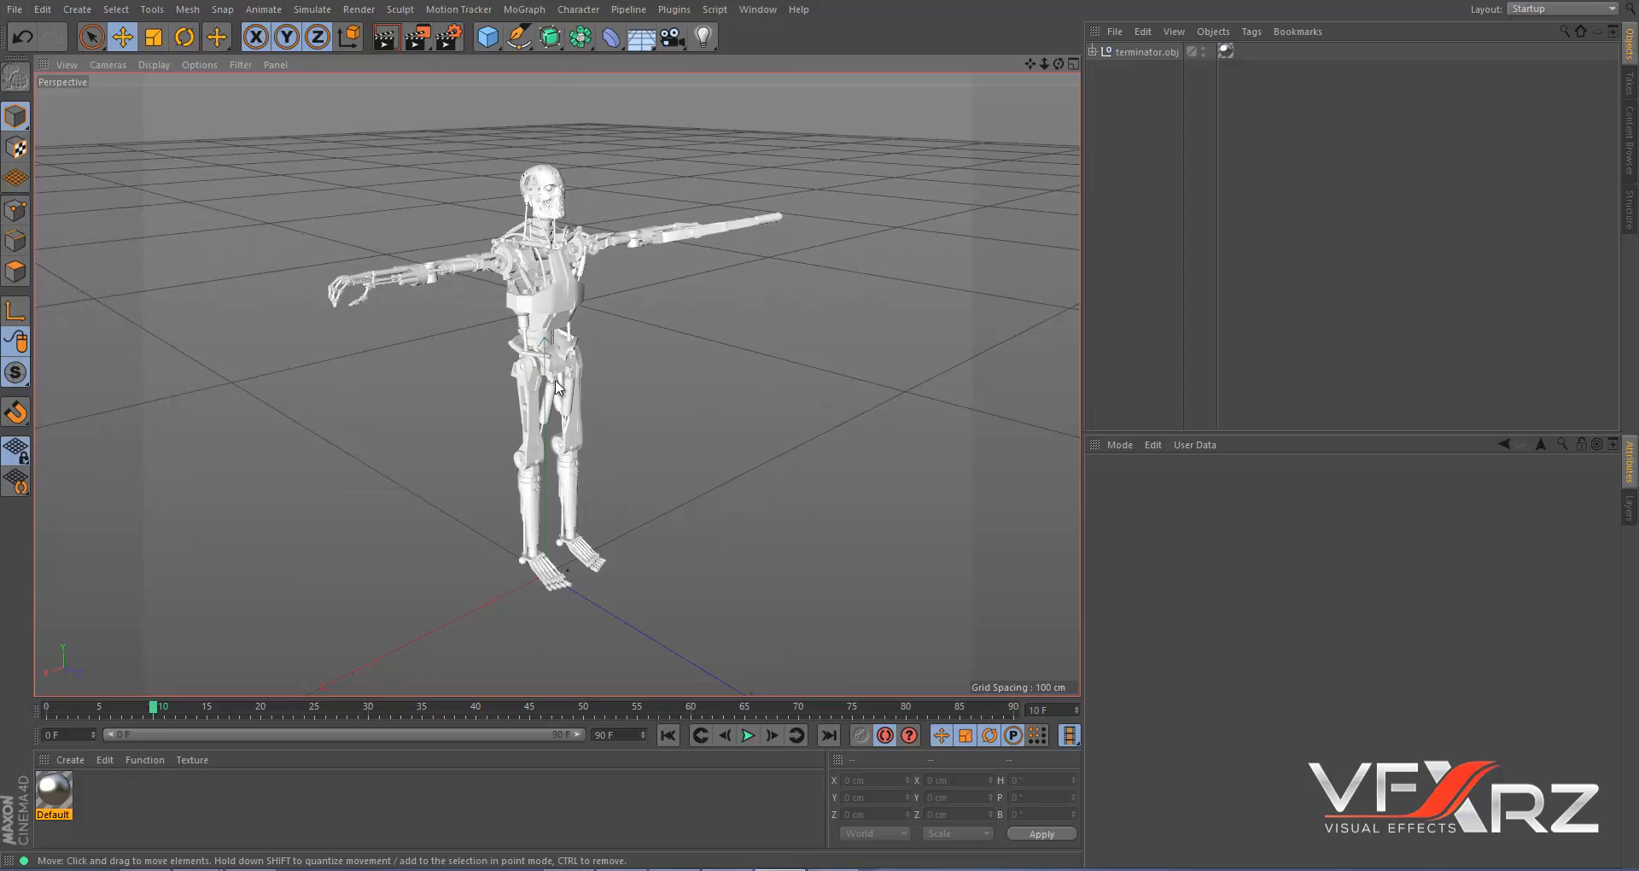
click(388, 39)
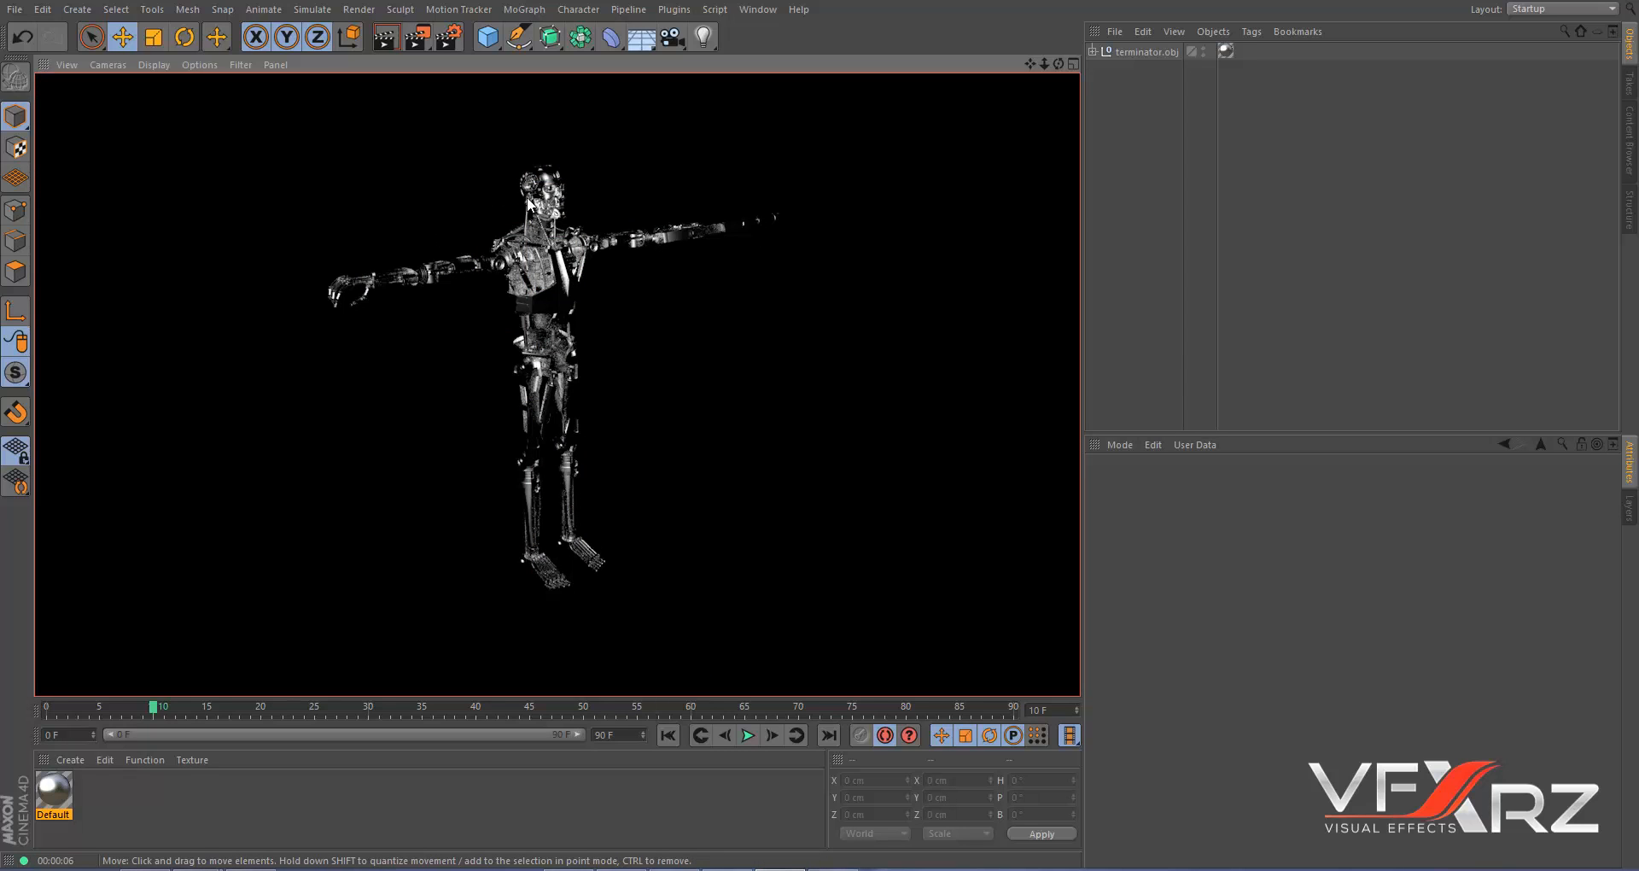
click(724, 300)
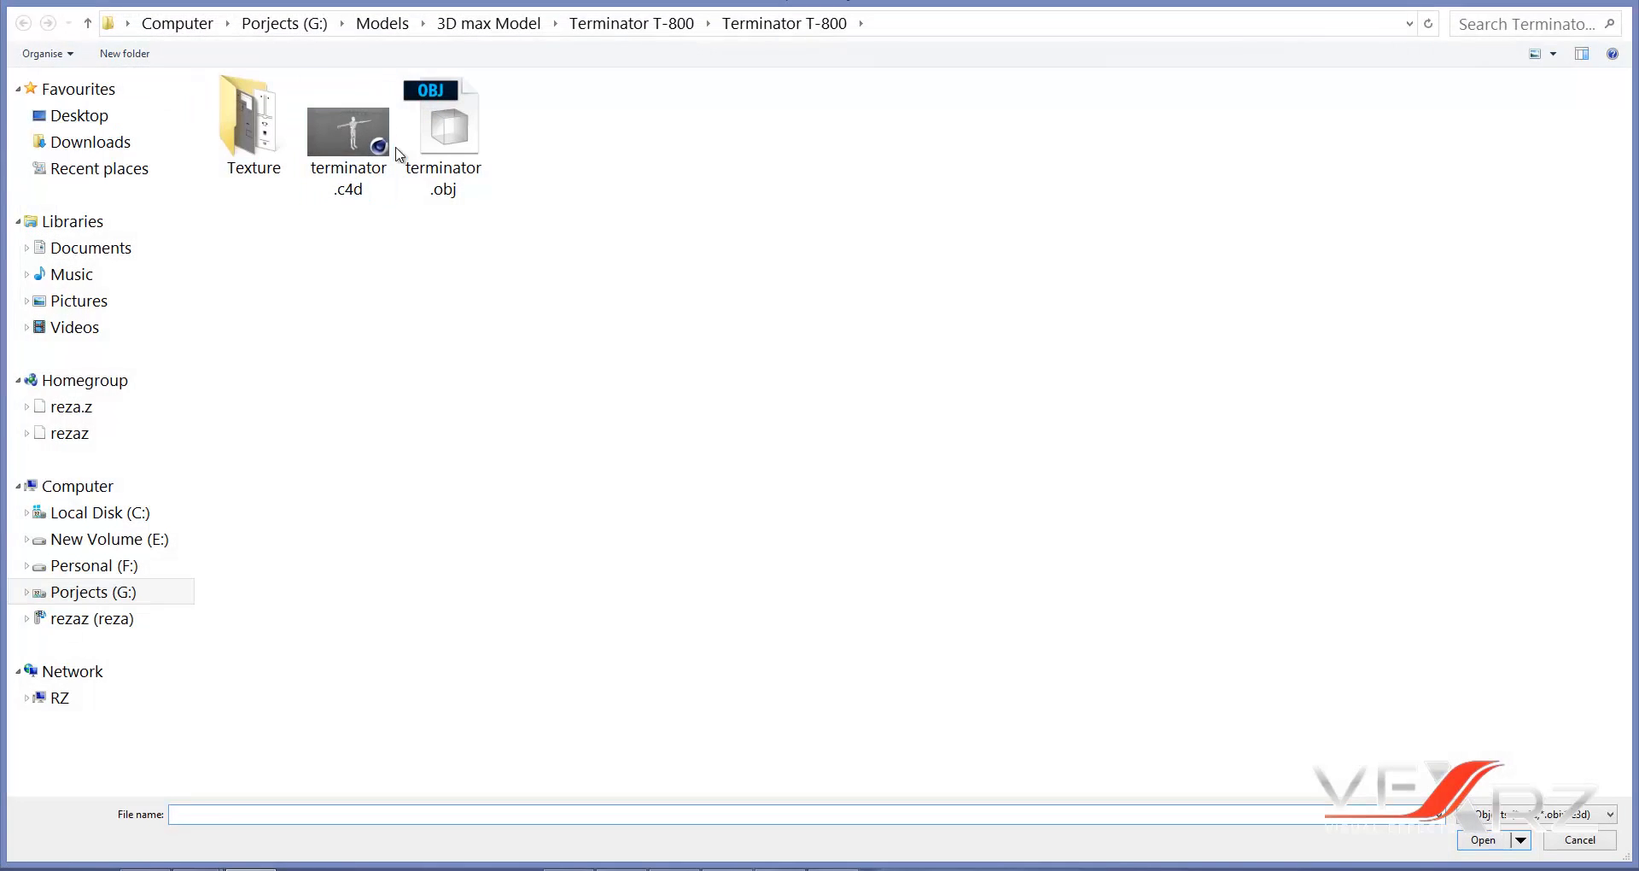
- Import terminator.c4d into the Element scene using the Standard Shader with Use Auto-Normals enabled
click(376, 154)
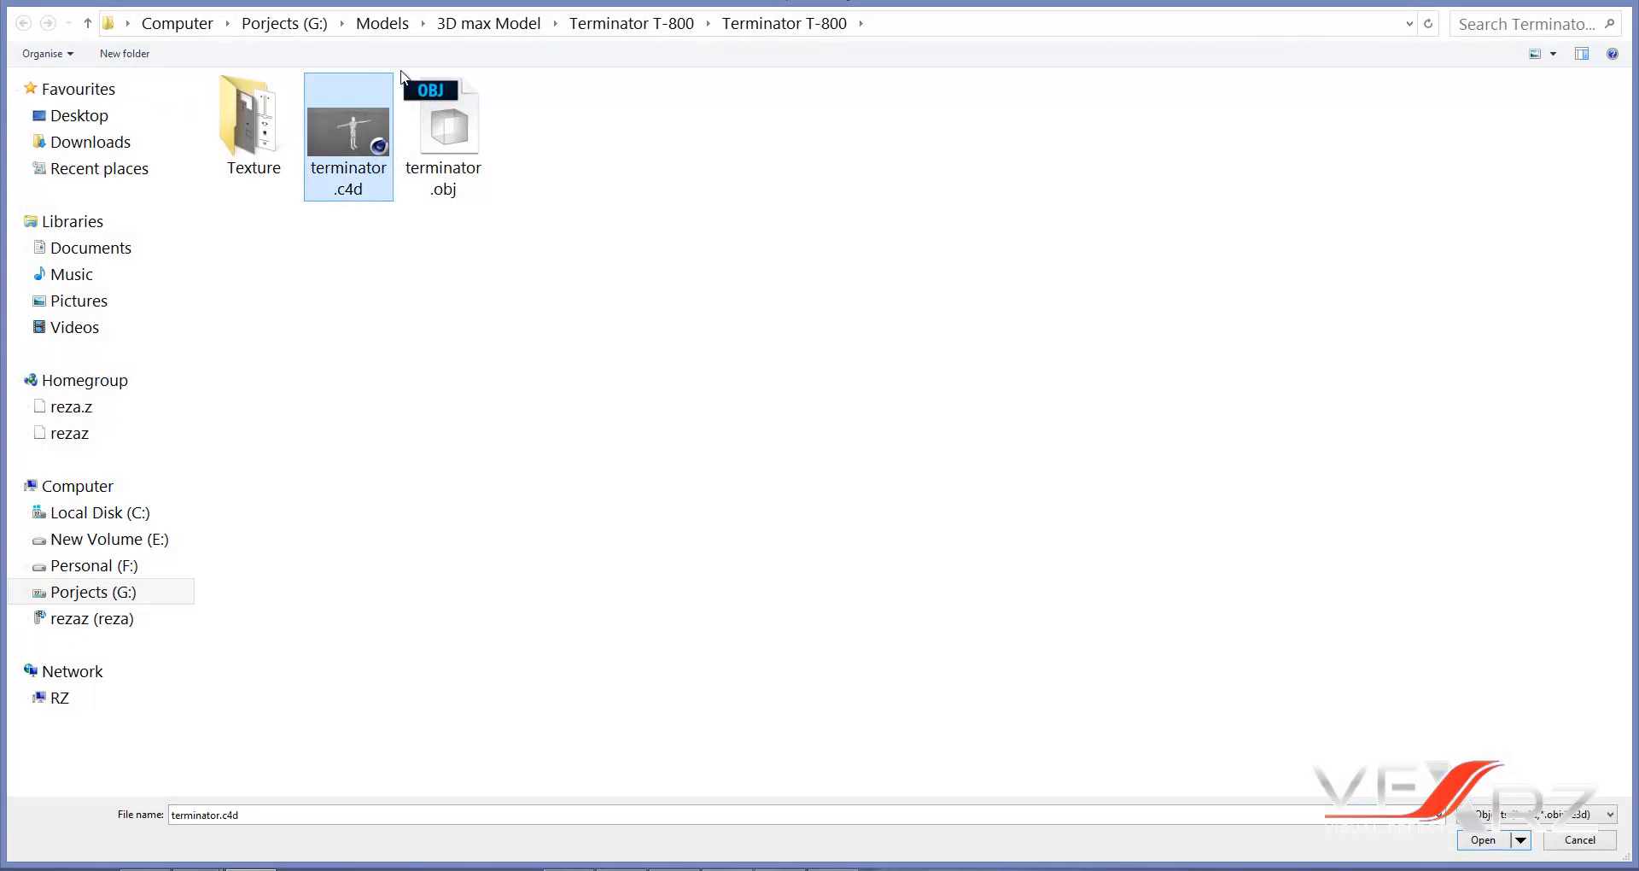
double_click(354, 153)
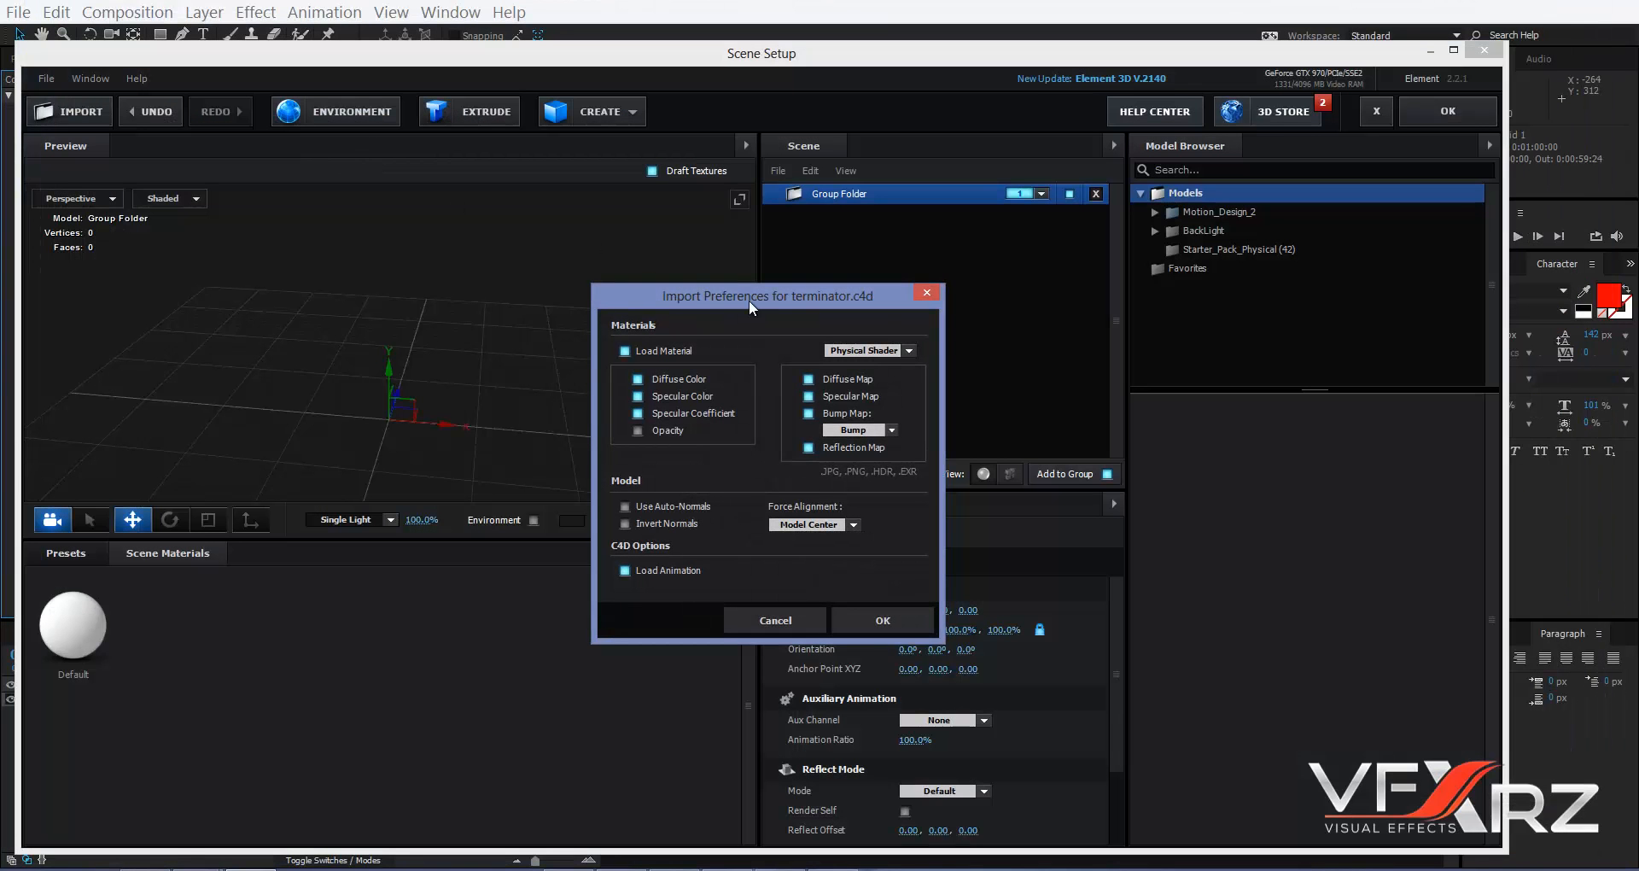
drag(753, 298, 768, 279)
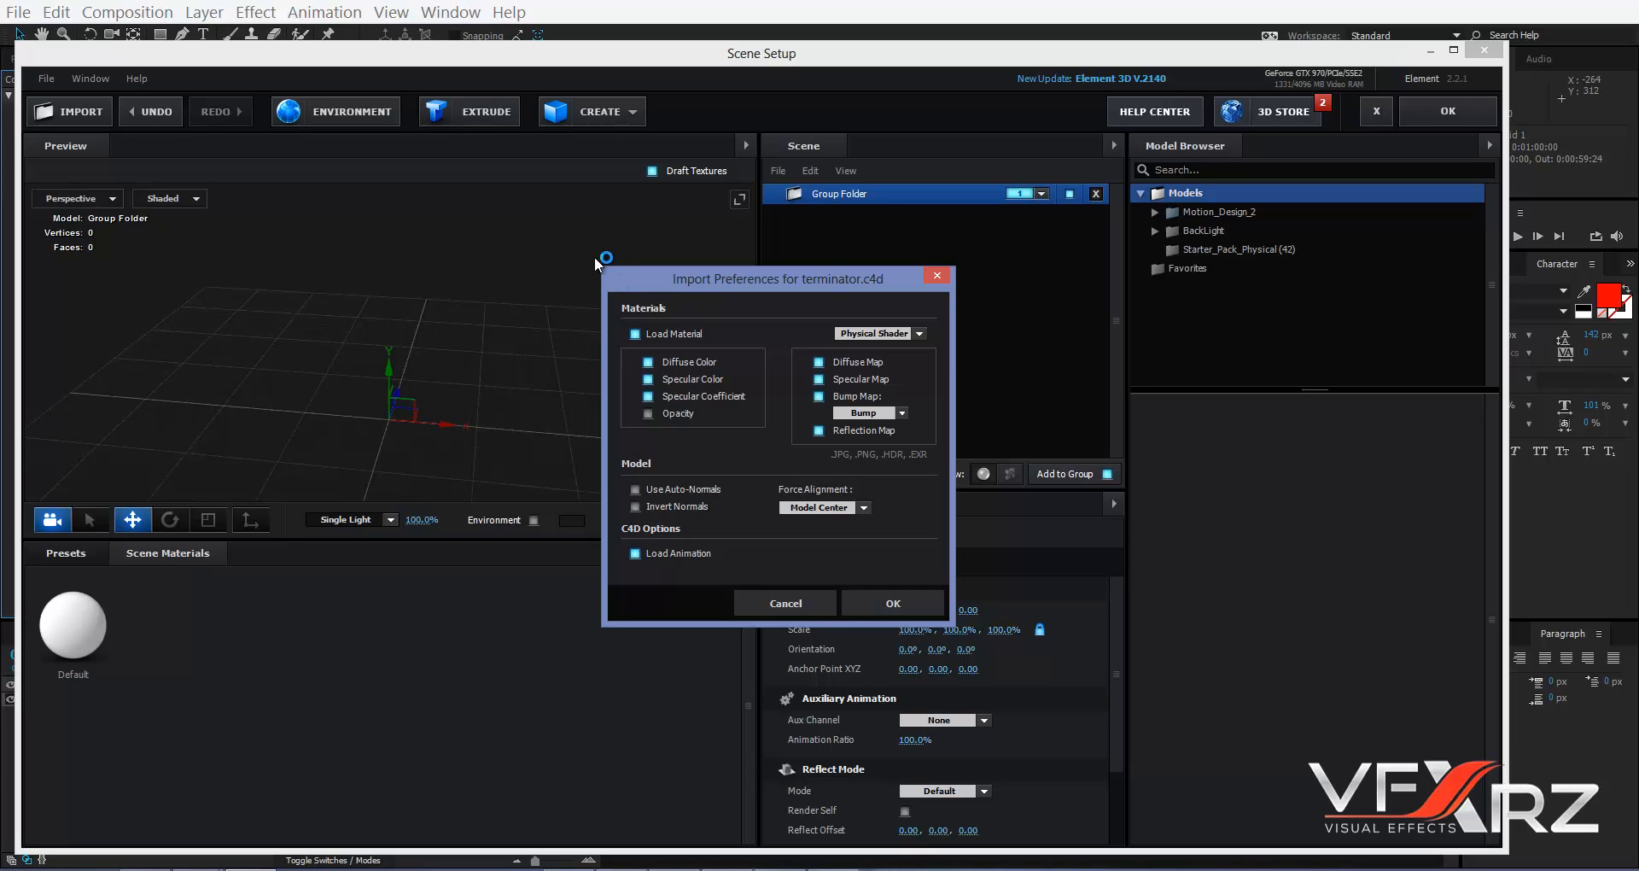
click(919, 333)
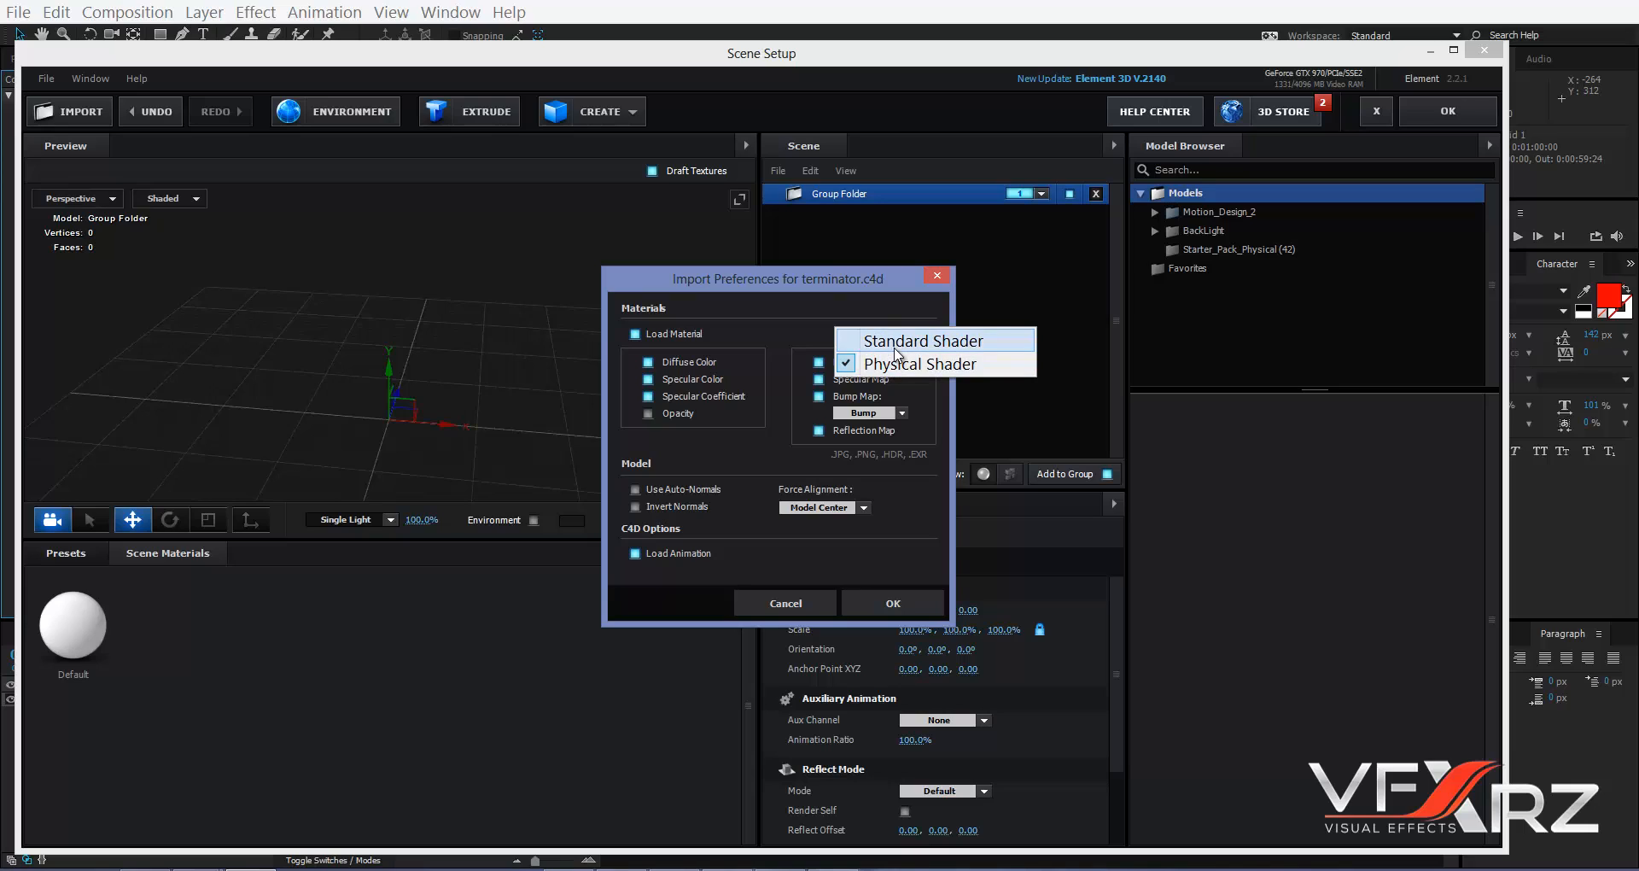
click(939, 341)
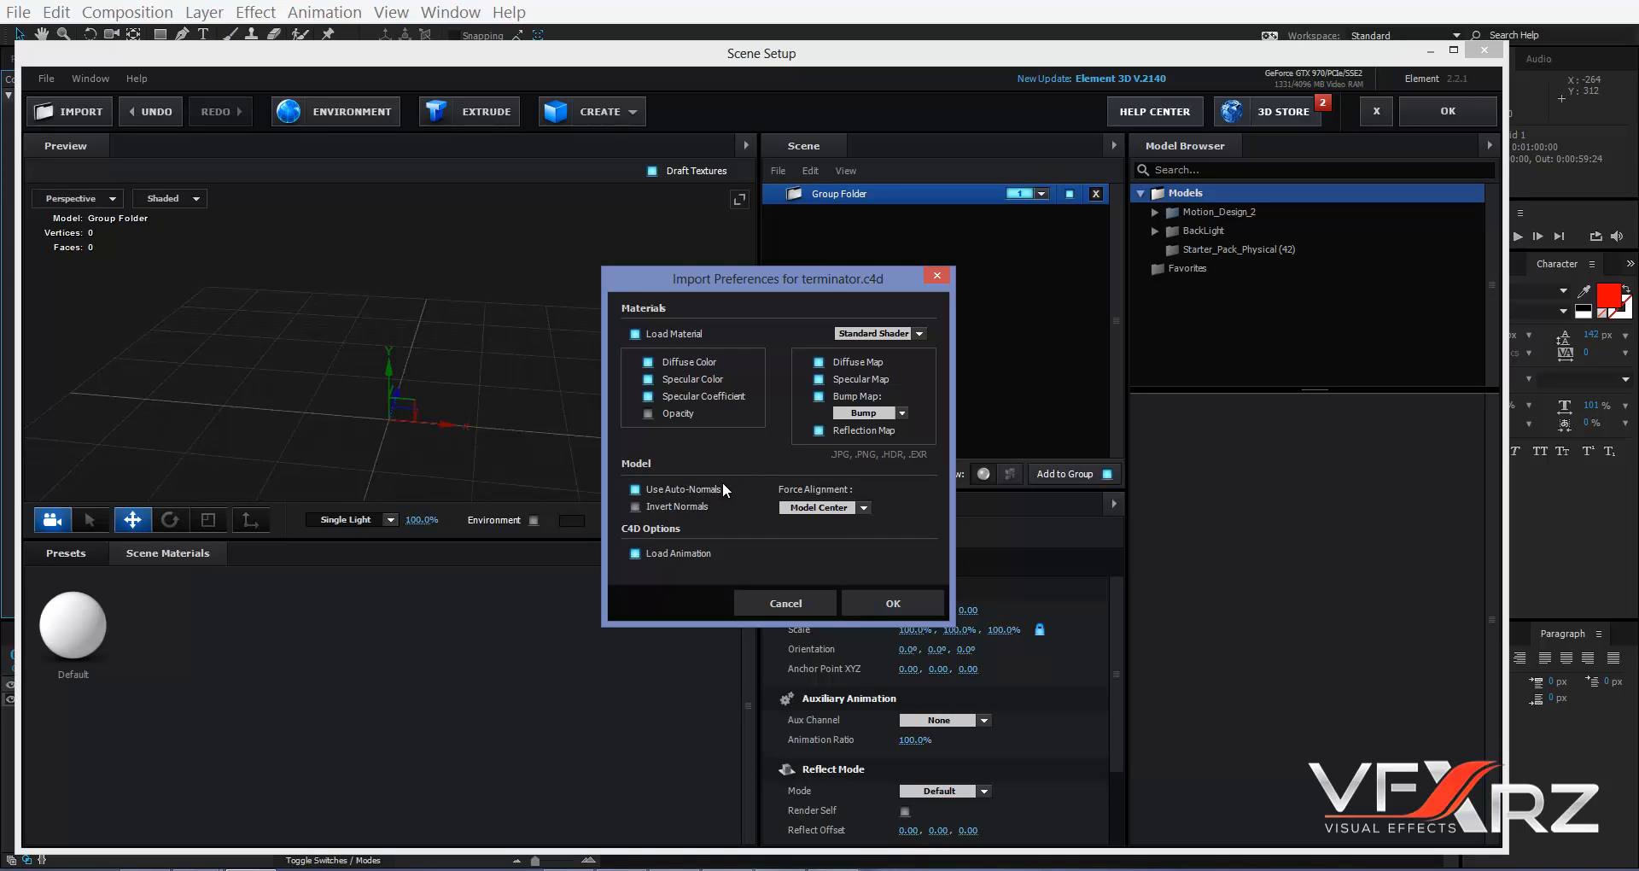
click(919, 596)
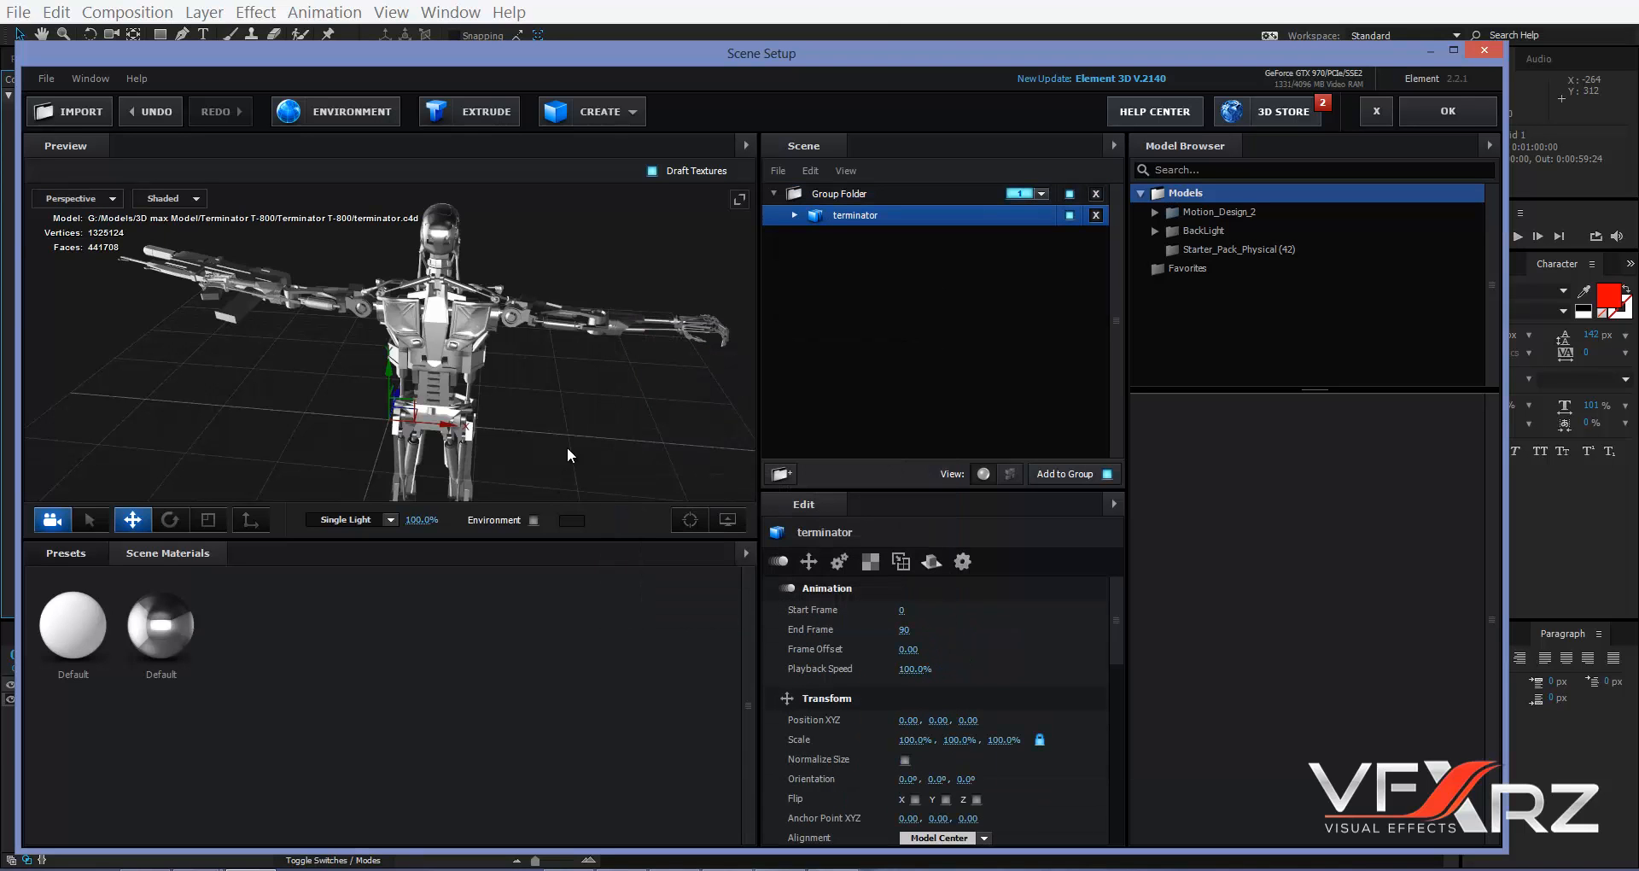
- Inspect the imported C4D terminator from another angle, and scrub the Cinema 4D timeline back to frame 0
drag(536, 407, 560, 321)
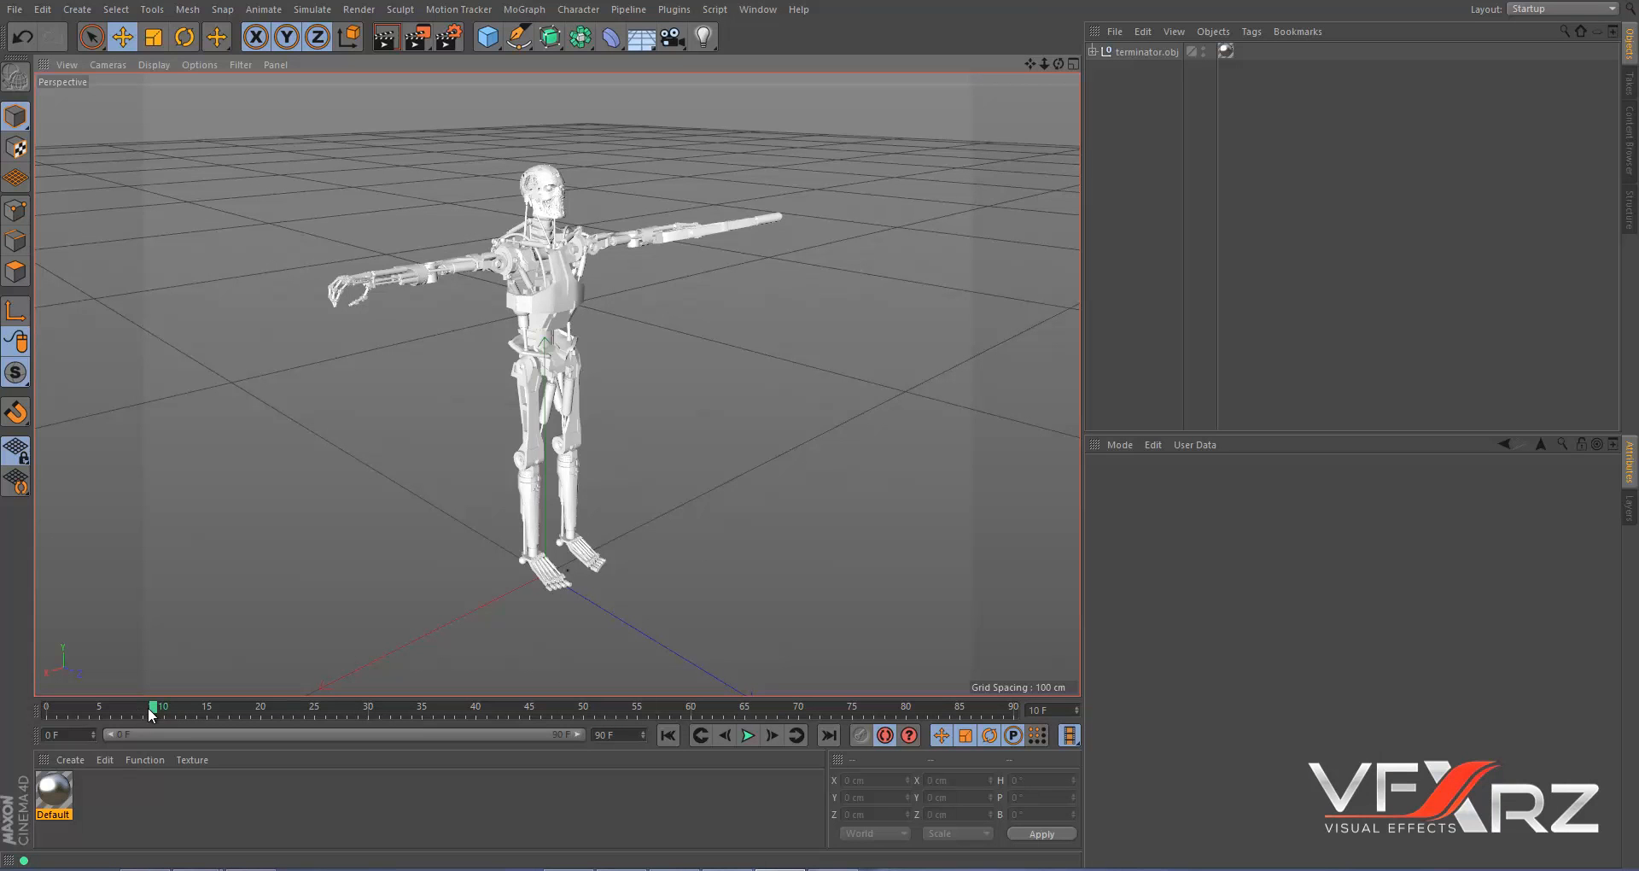
drag(150, 707, 44, 688)
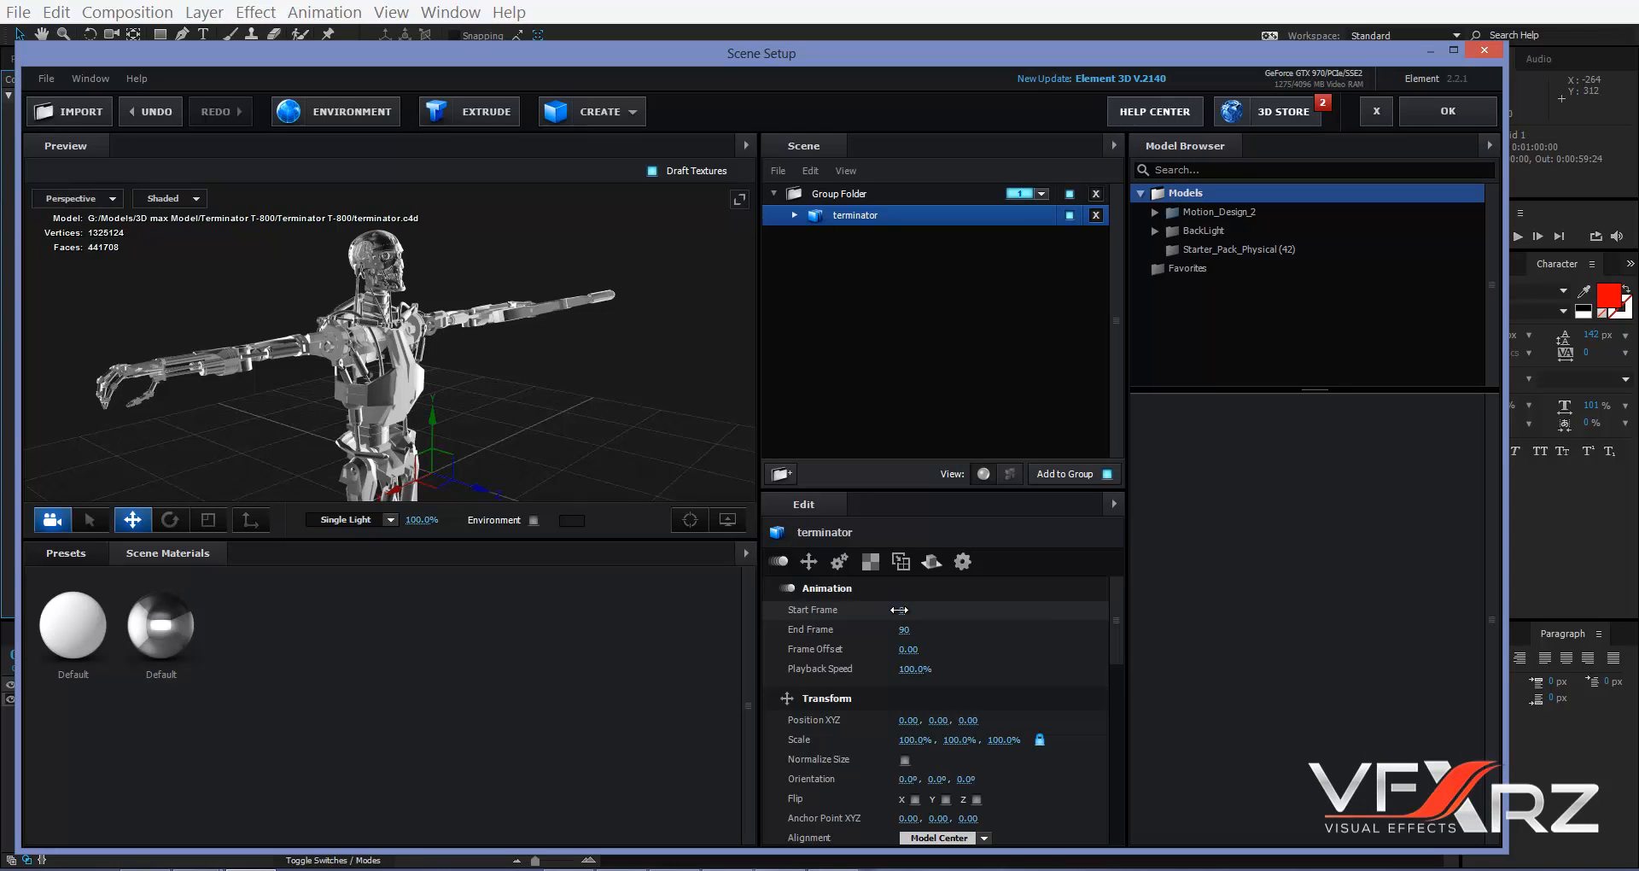
- Set the terminator model's animation start frame to -2
drag(900, 610, 835, 622)
drag(1000, 604, 881, 610)
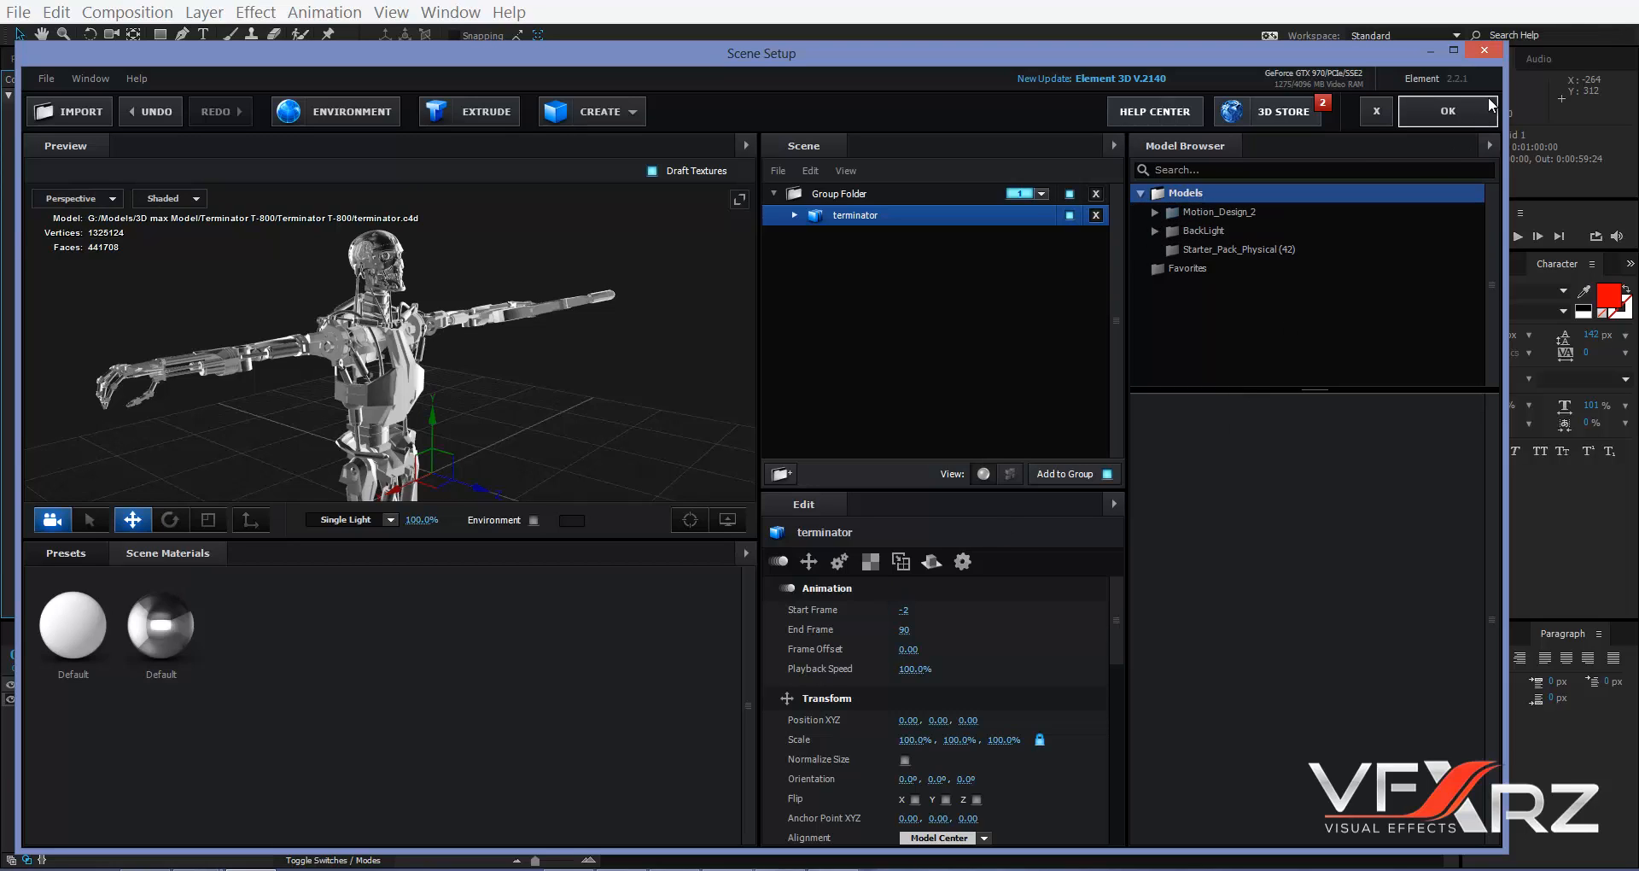
- Add a box primitive to the scene and move it beside the terminator to about 0.00, 1.22, 1.30
click(579, 120)
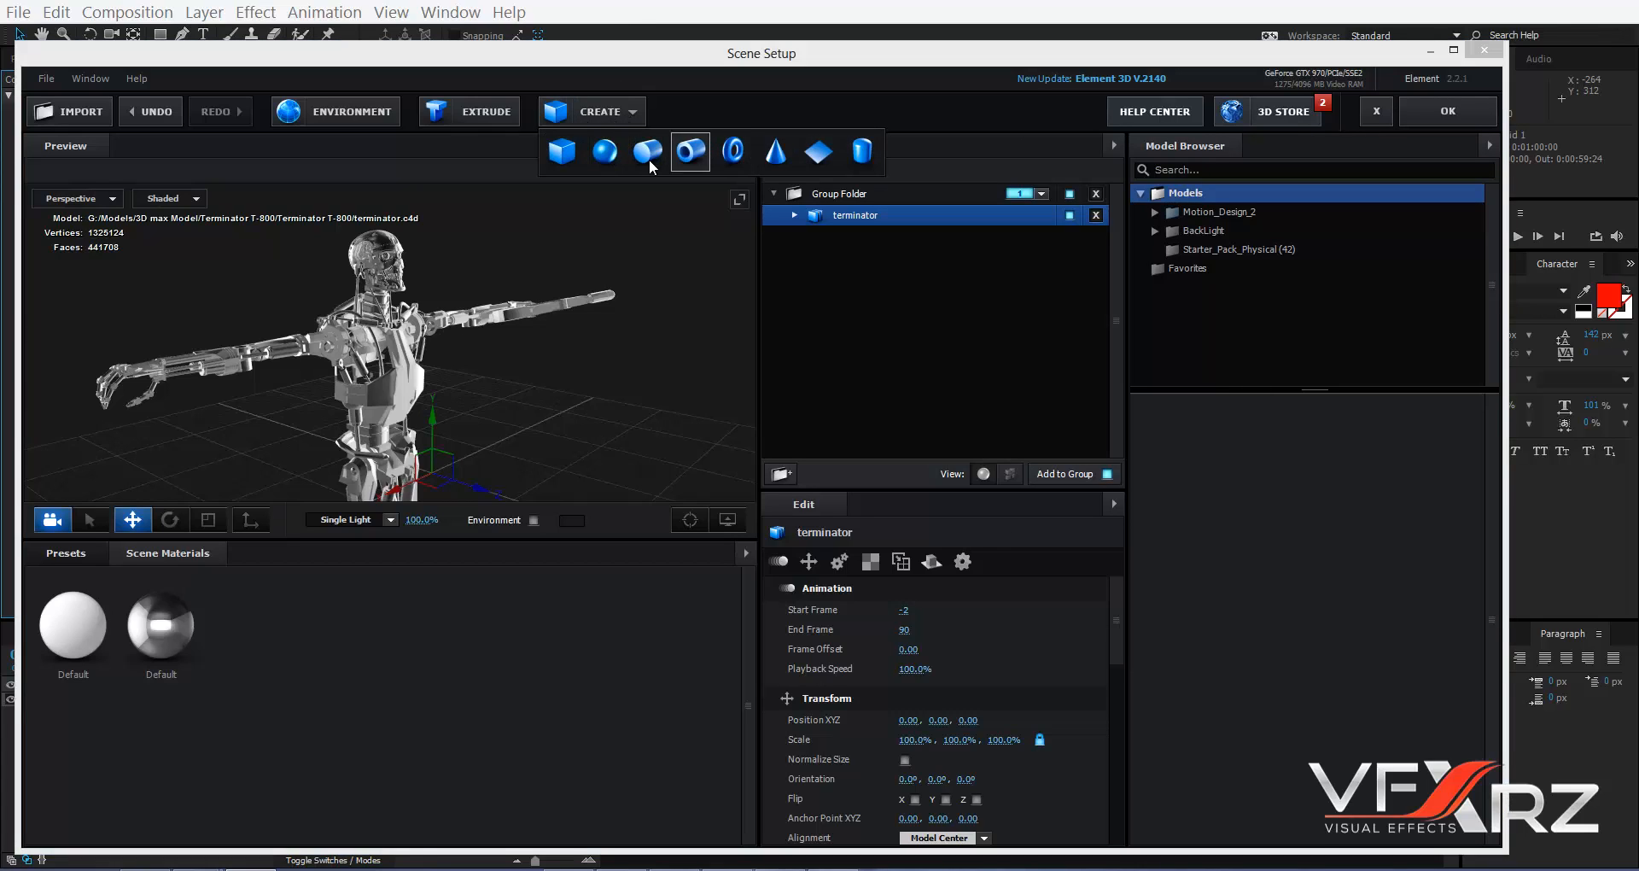
click(561, 151)
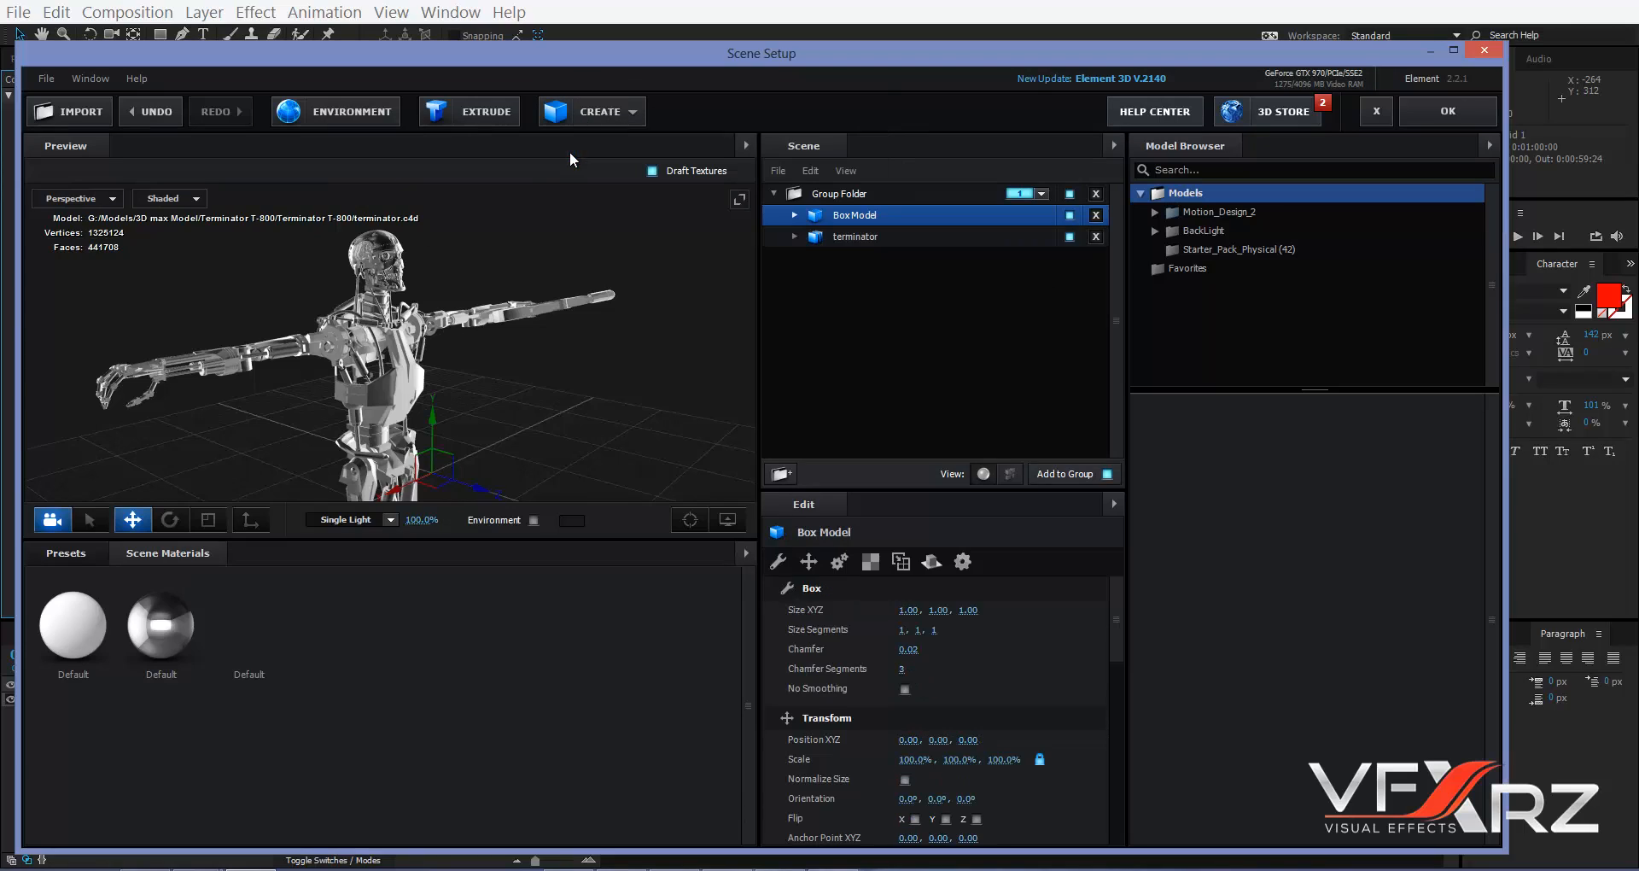
drag(482, 489, 578, 330)
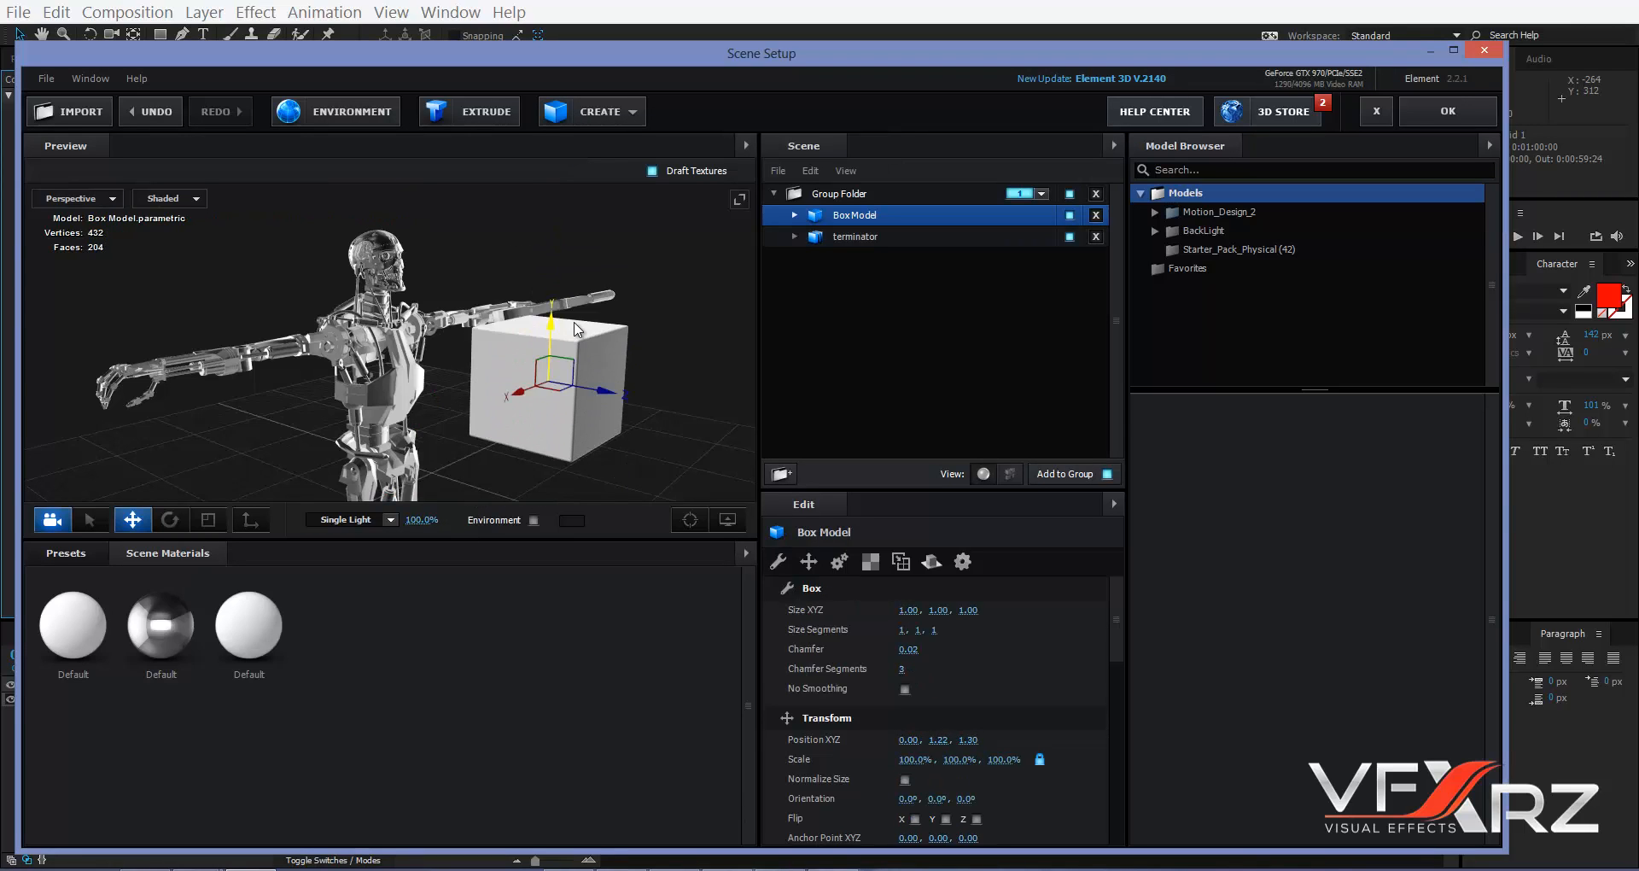
- Add grass_patch from the Starter_Pack_Physical models, move it onto the box at about 2.01, 1.76, 2.26, and apply the scene
click(1237, 249)
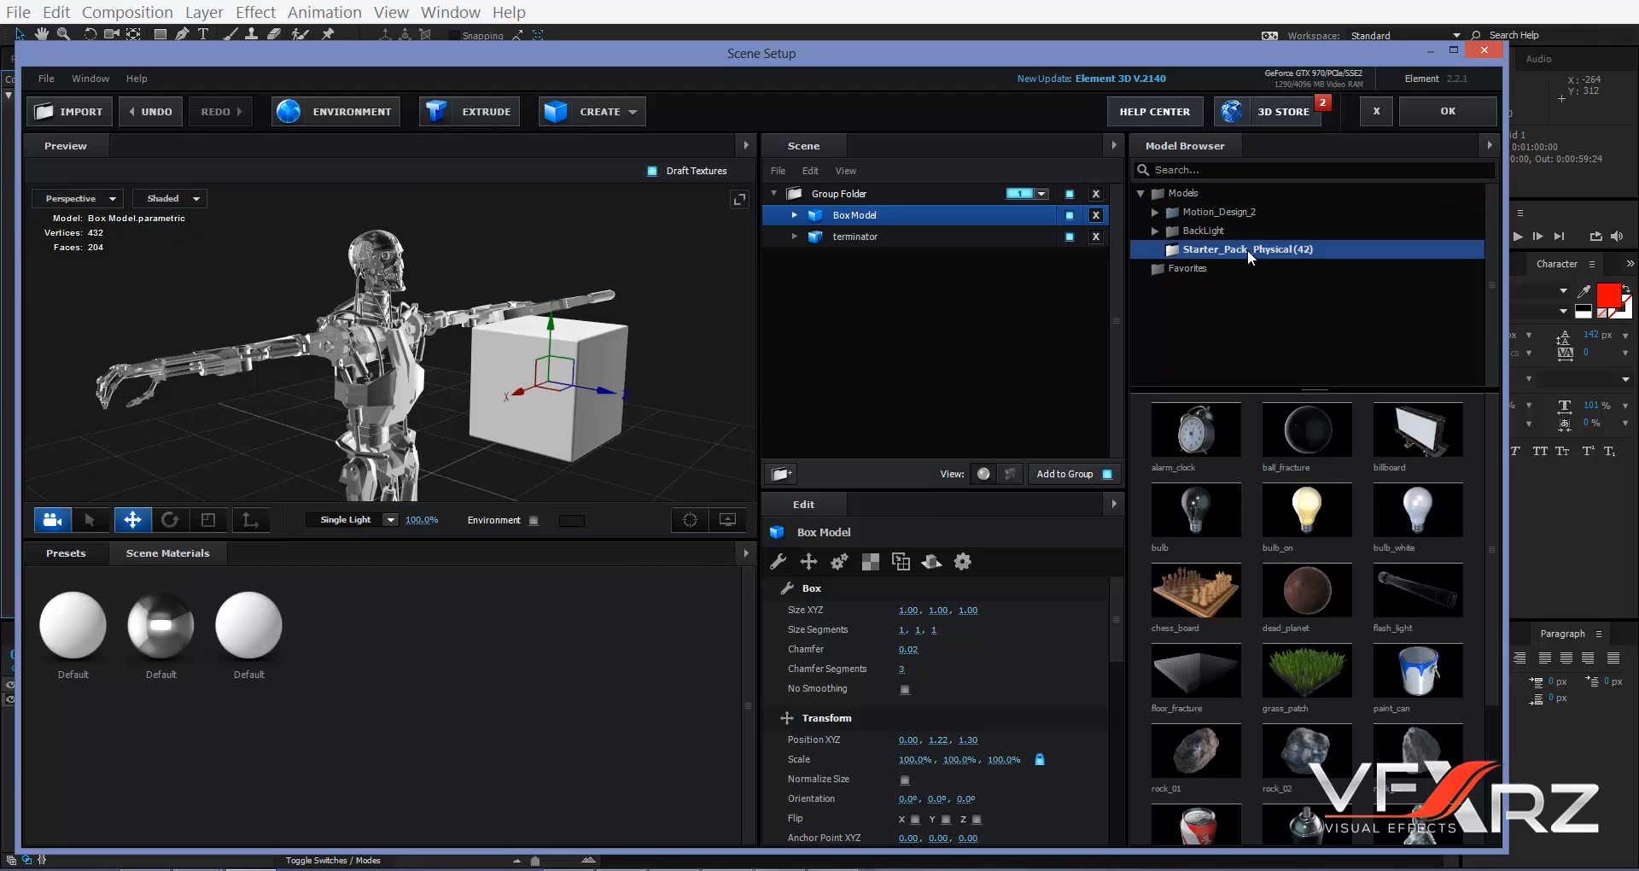
scroll(1474, 457, down, 3)
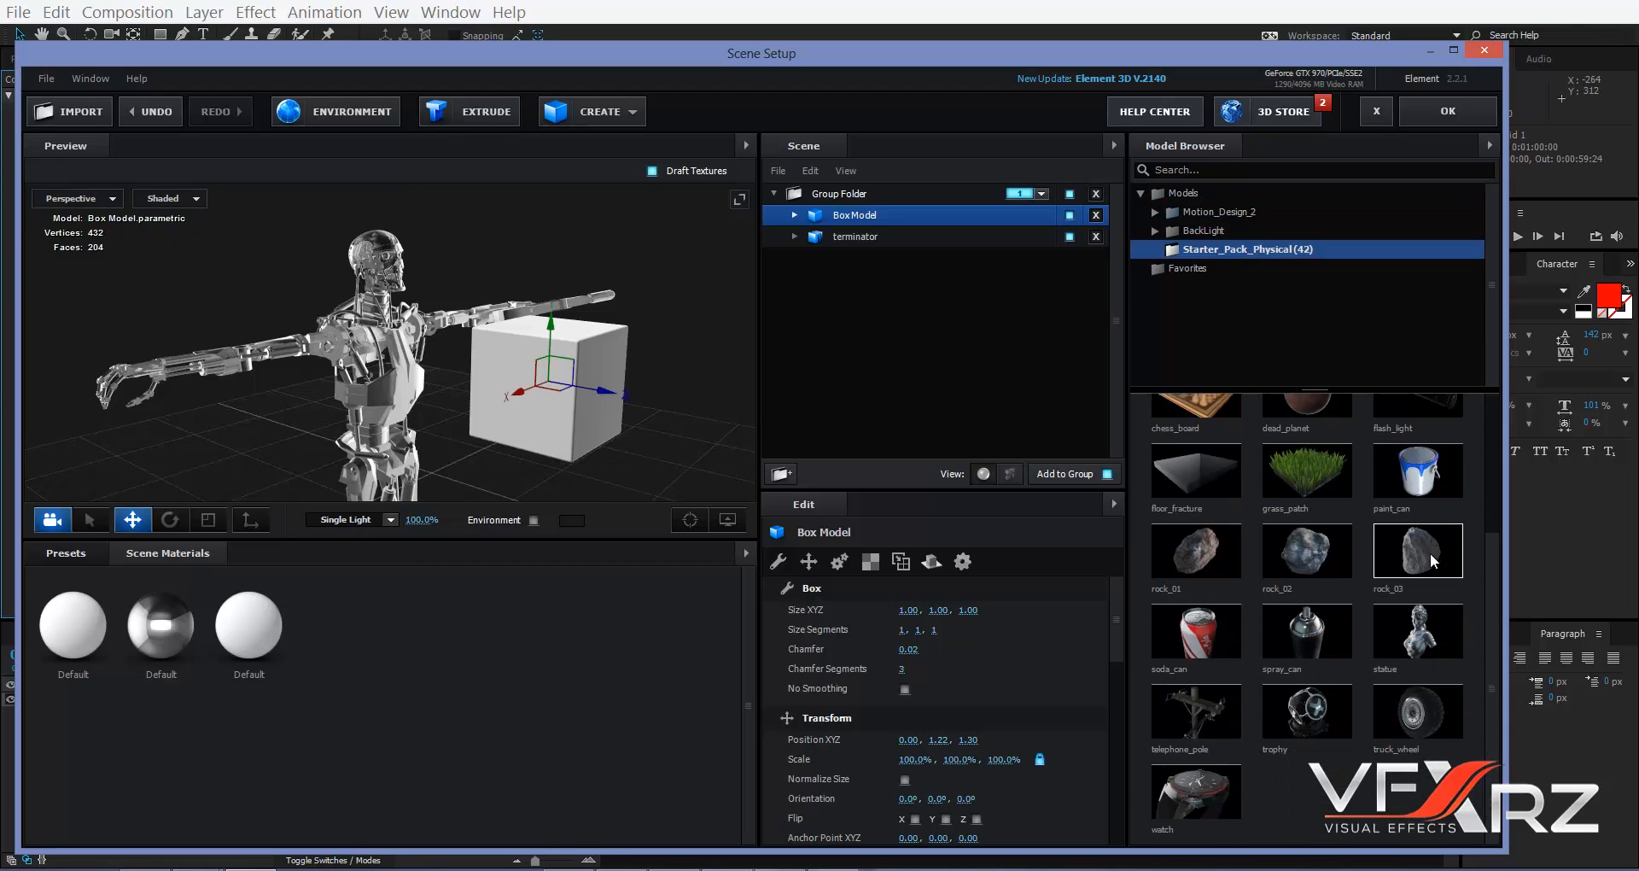
scroll(1279, 595, up, 3)
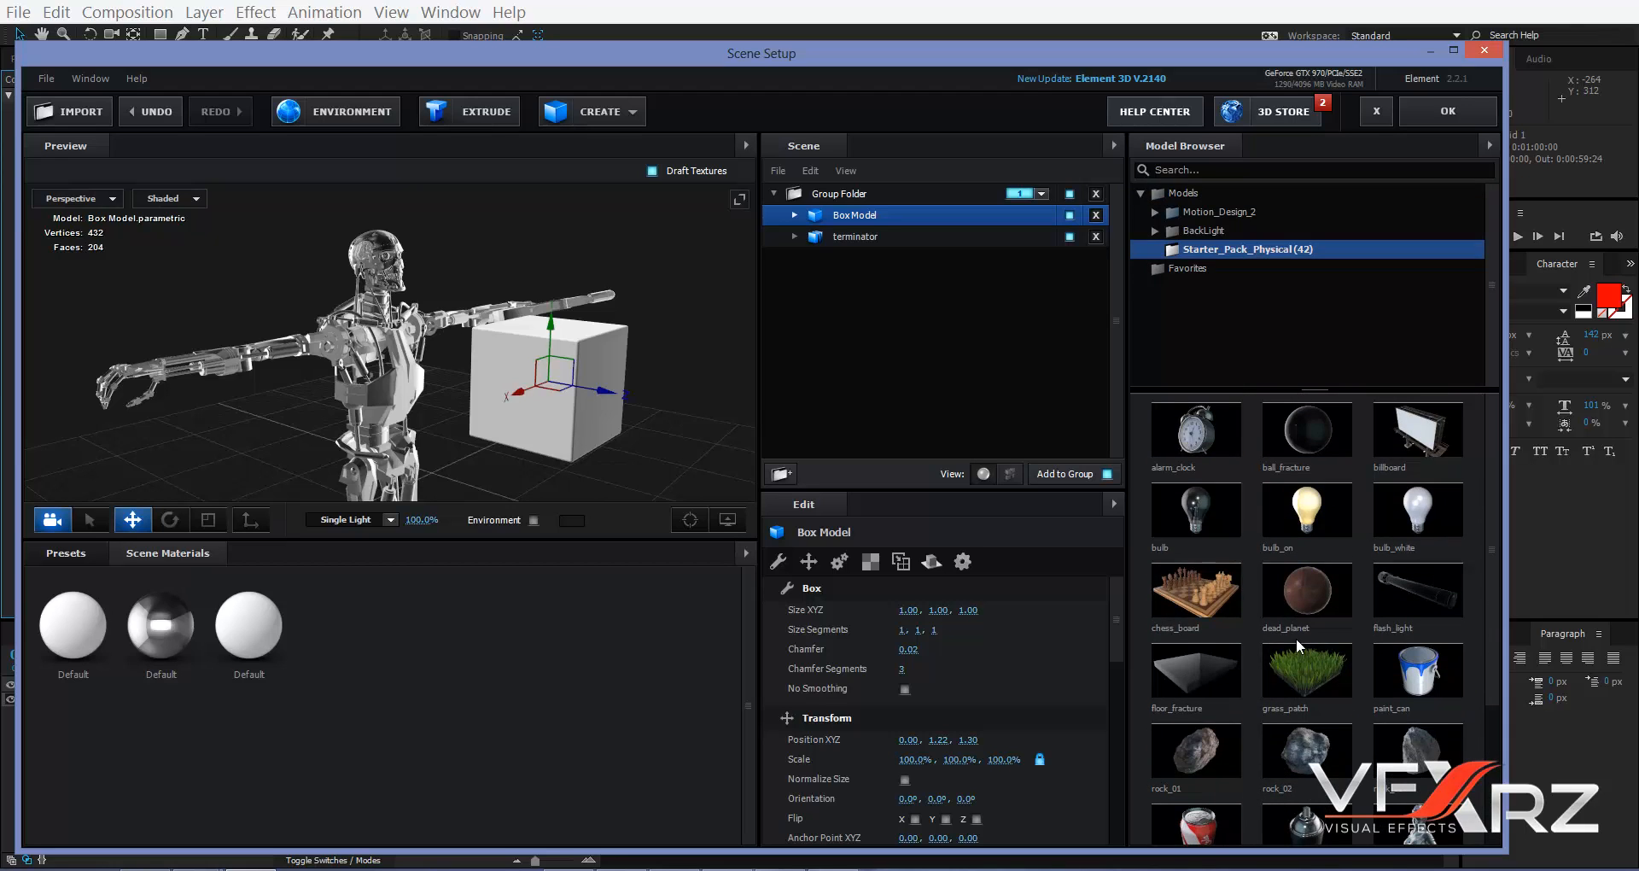
scroll(1362, 561, down, 3)
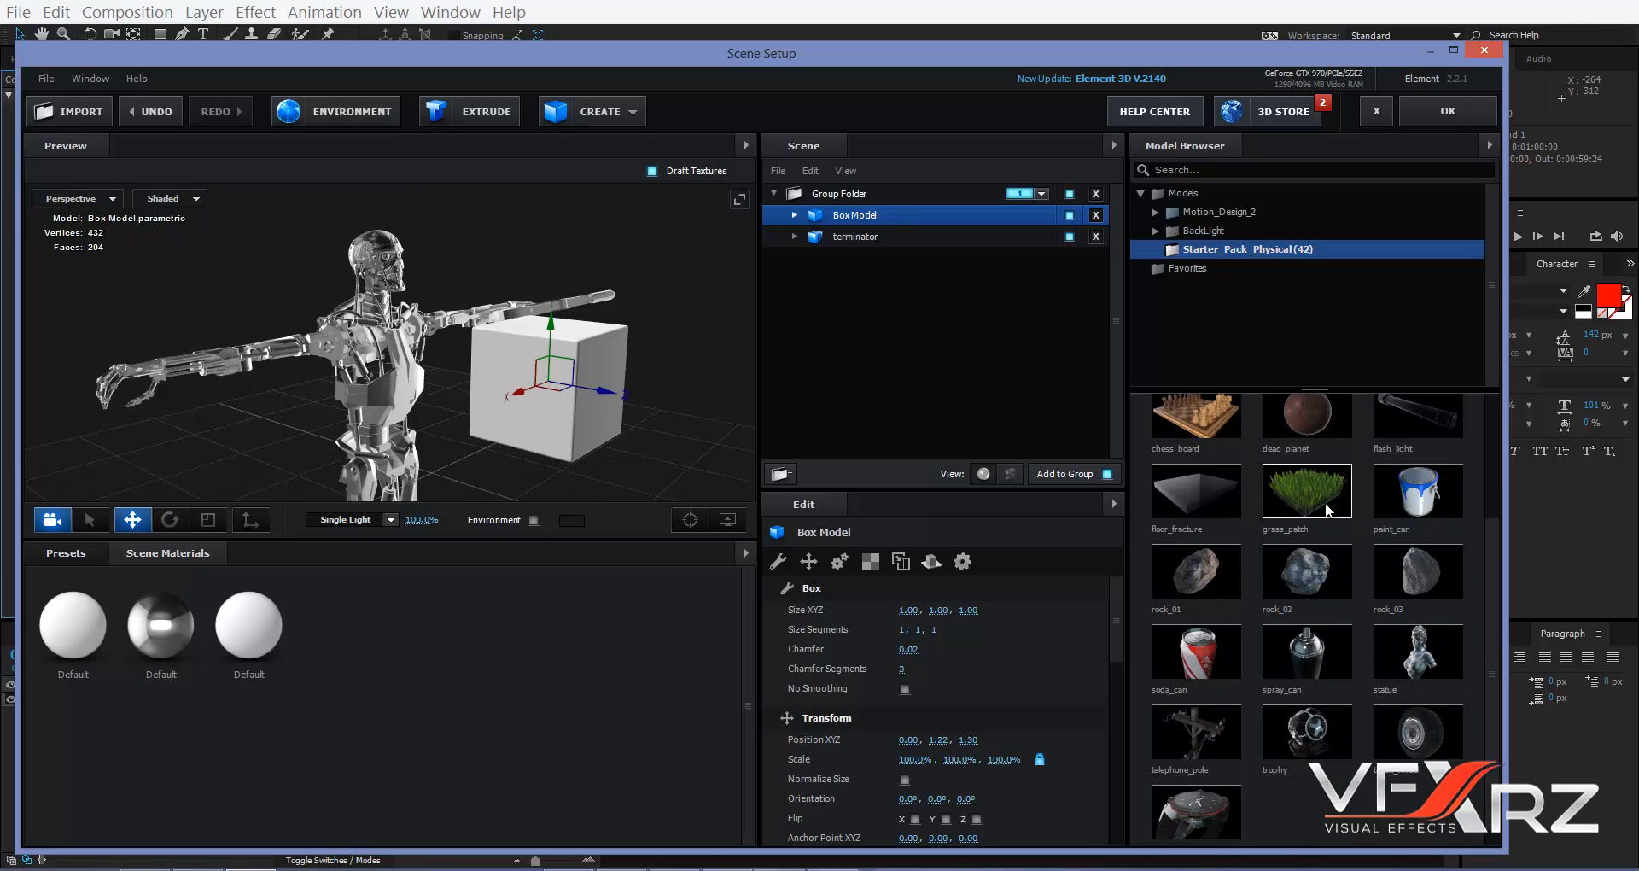
click(1325, 502)
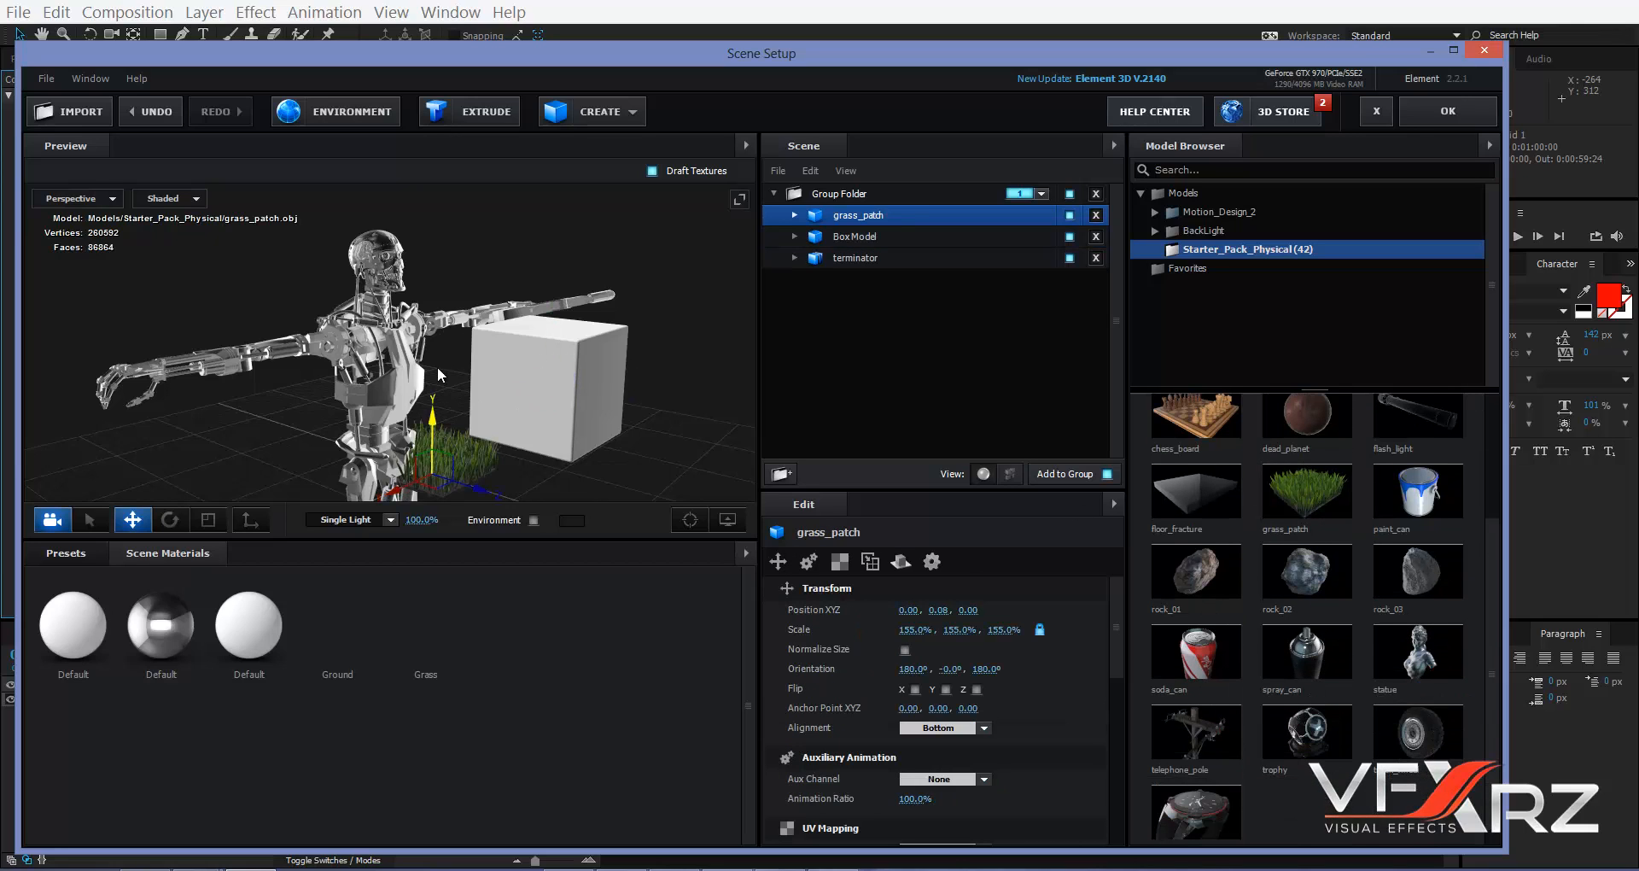
drag(436, 400, 601, 413)
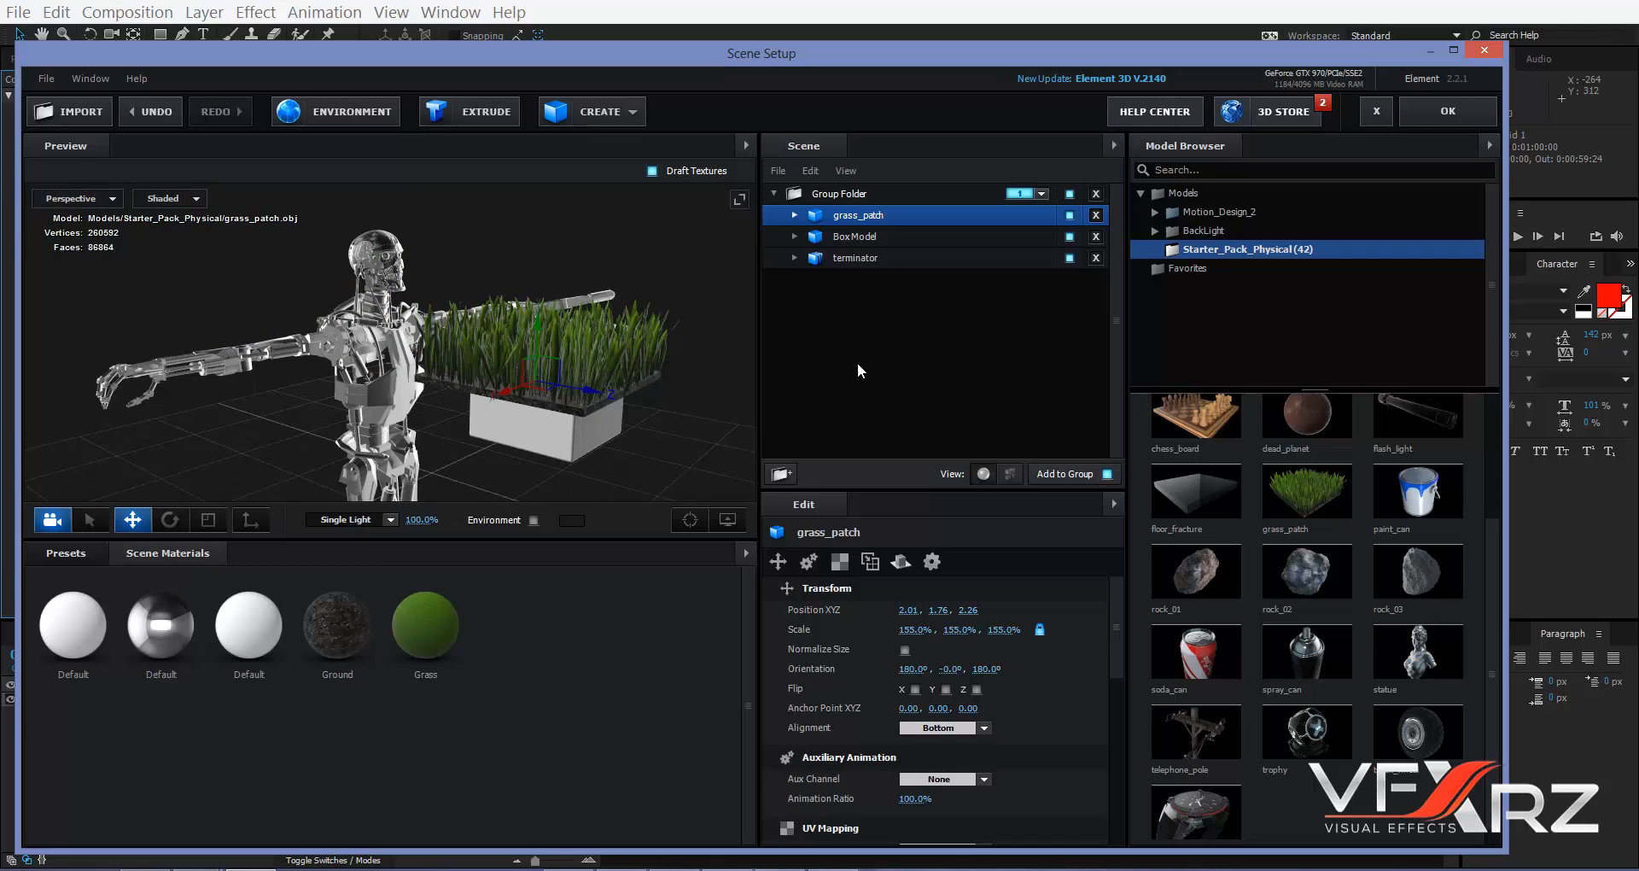
click(1434, 113)
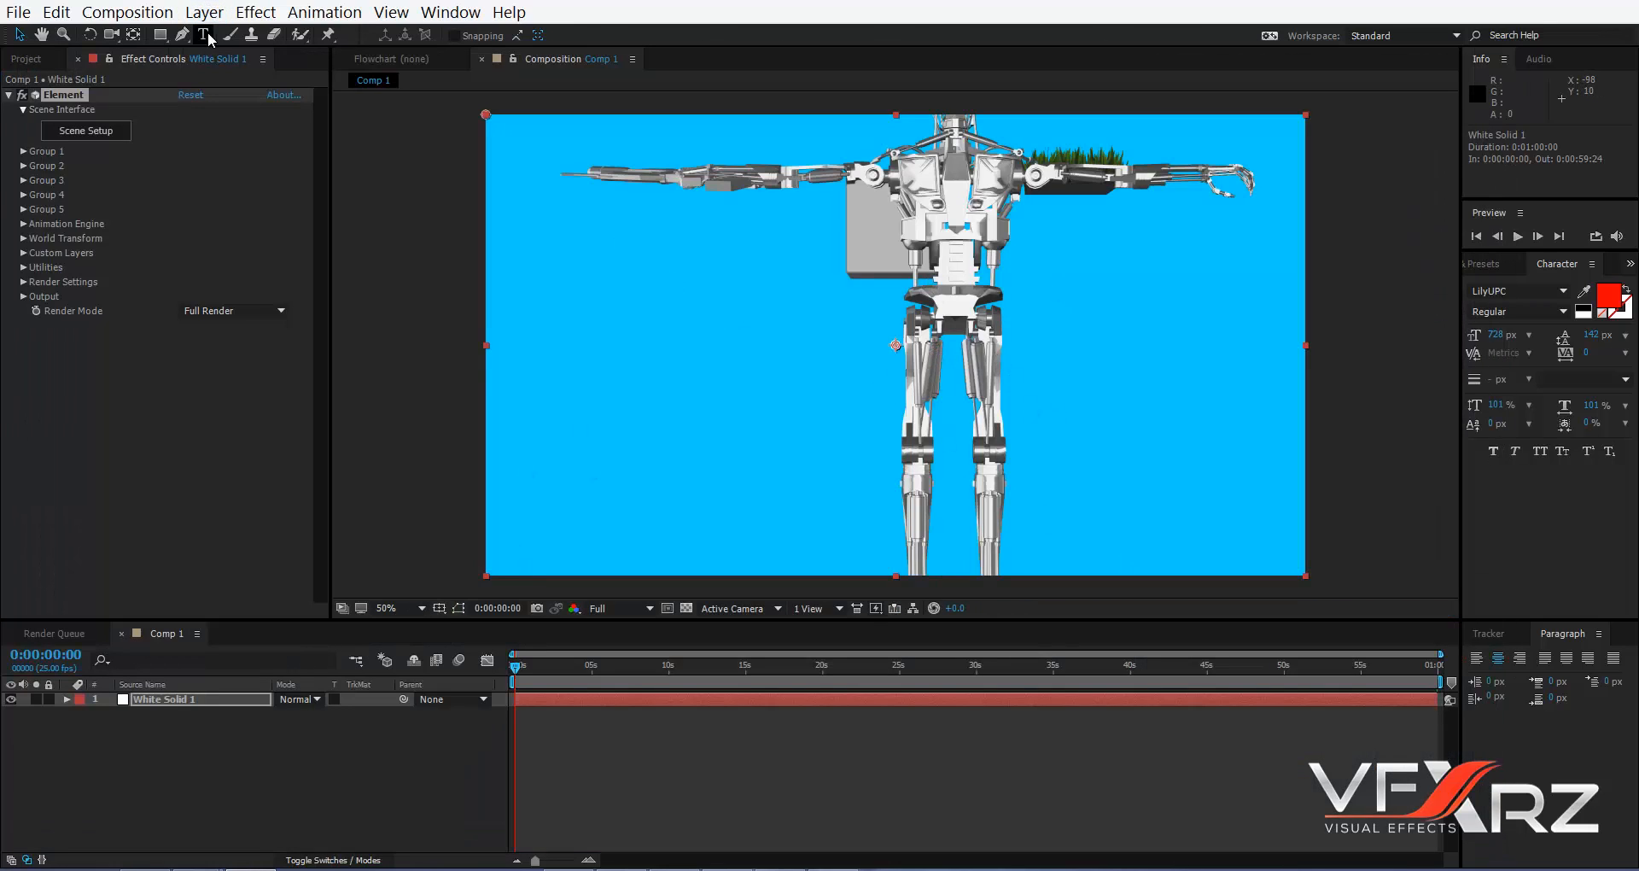
- Create a two-node camera with the 35mm preset and orbit it to view the Element models from an angle
right_click(244, 734)
mouse_move(329, 570)
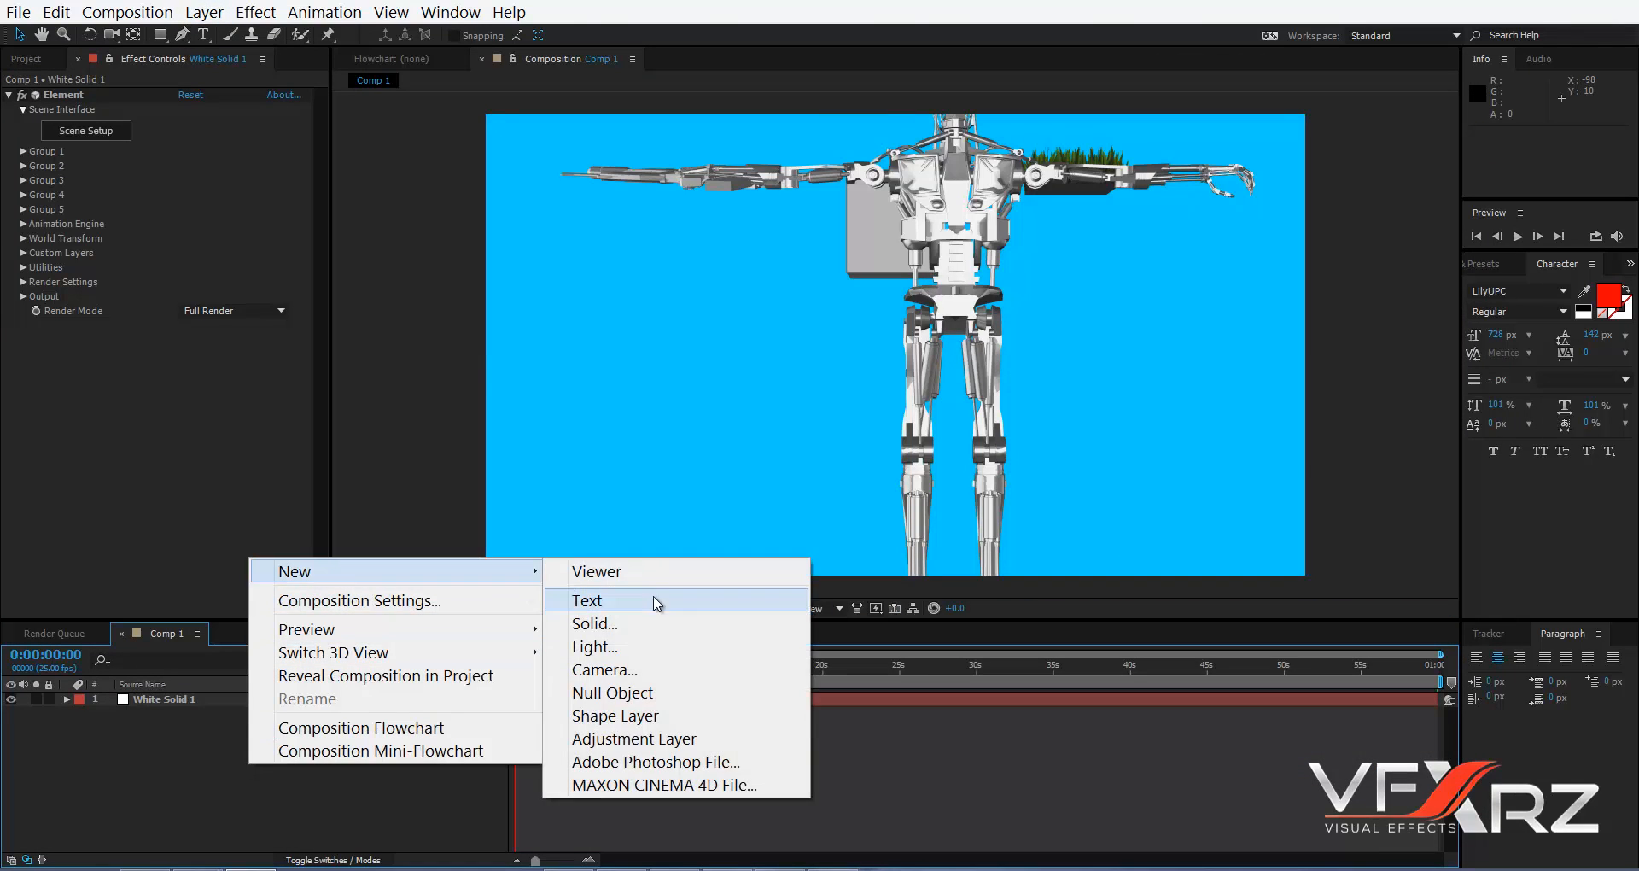
click(624, 668)
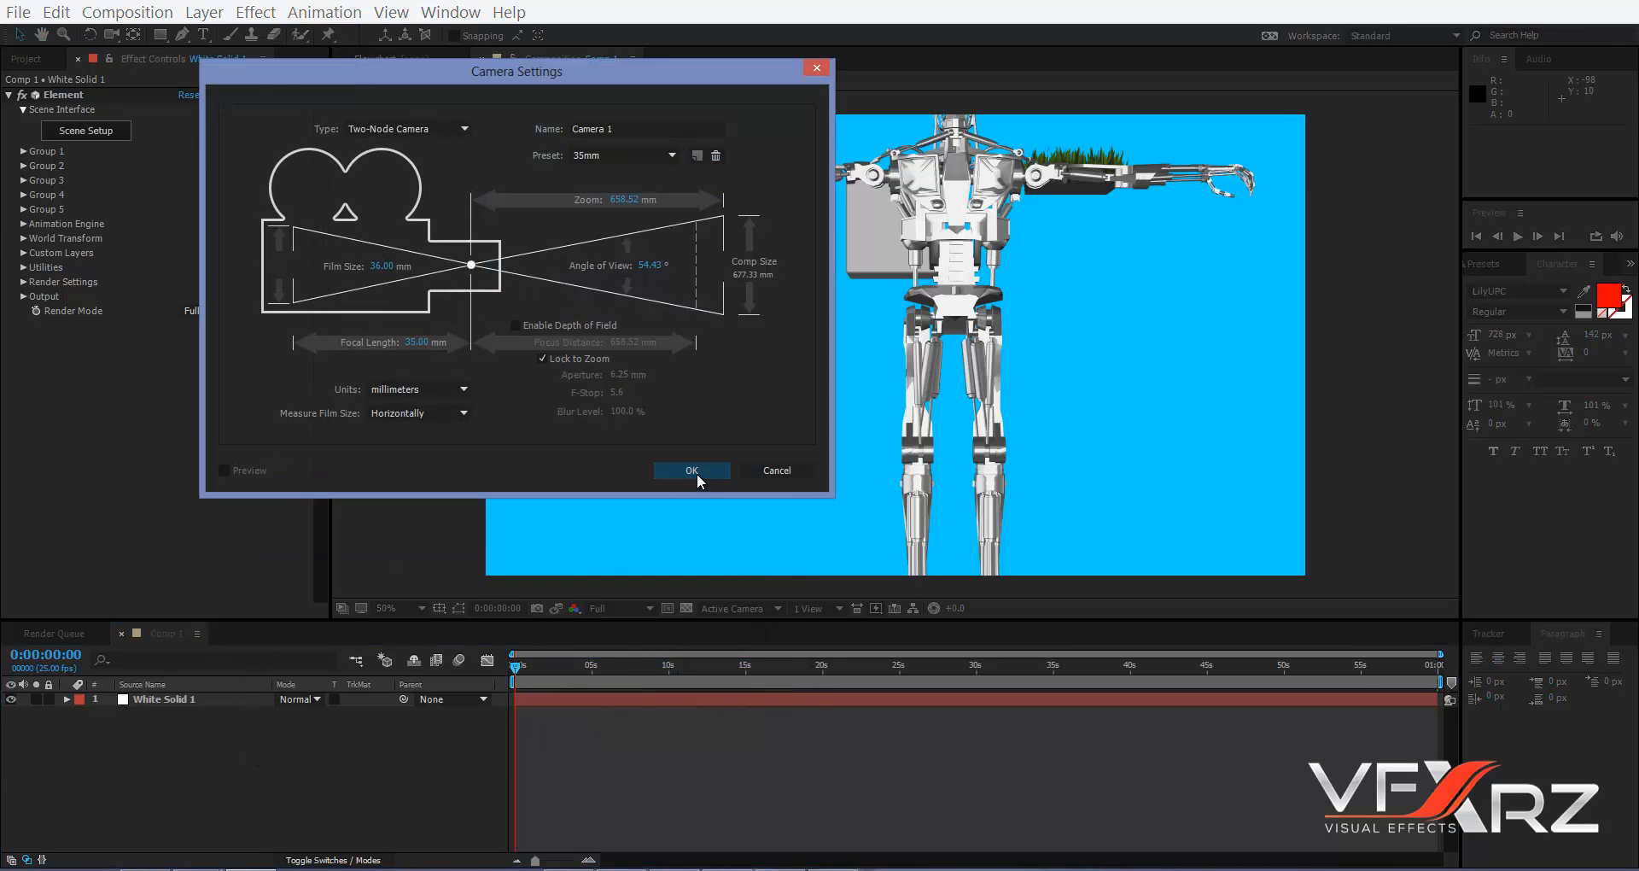
click(692, 475)
click(736, 438)
key(c)
drag(853, 377, 800, 496)
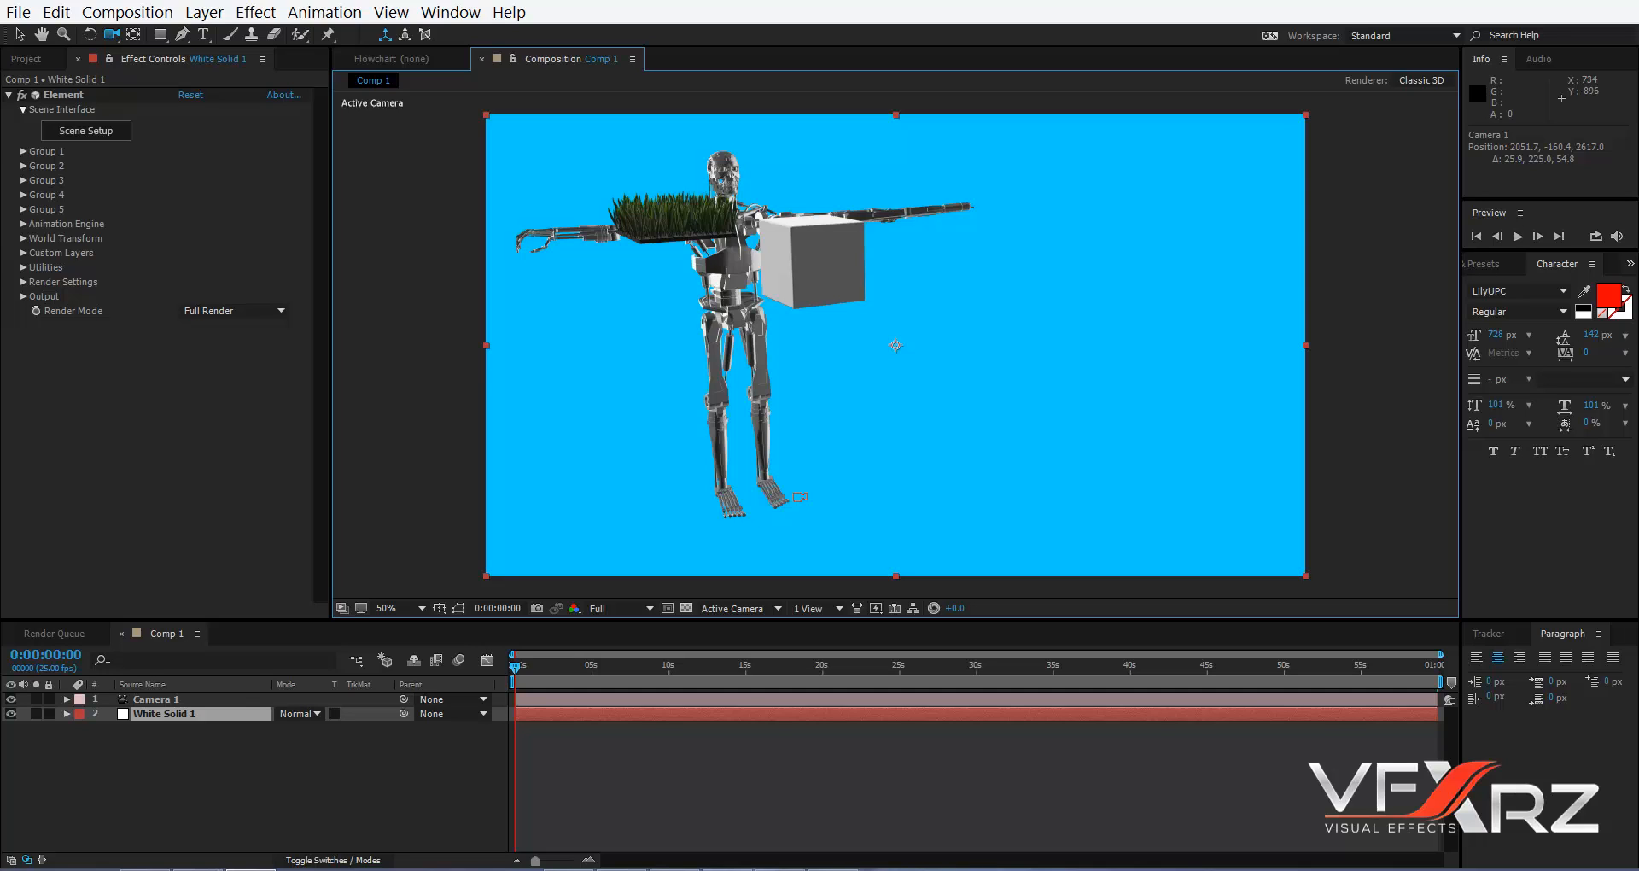
- Create a text layer in Comp 1 reading "VFXRZ"
click(341, 751)
right_click(330, 768)
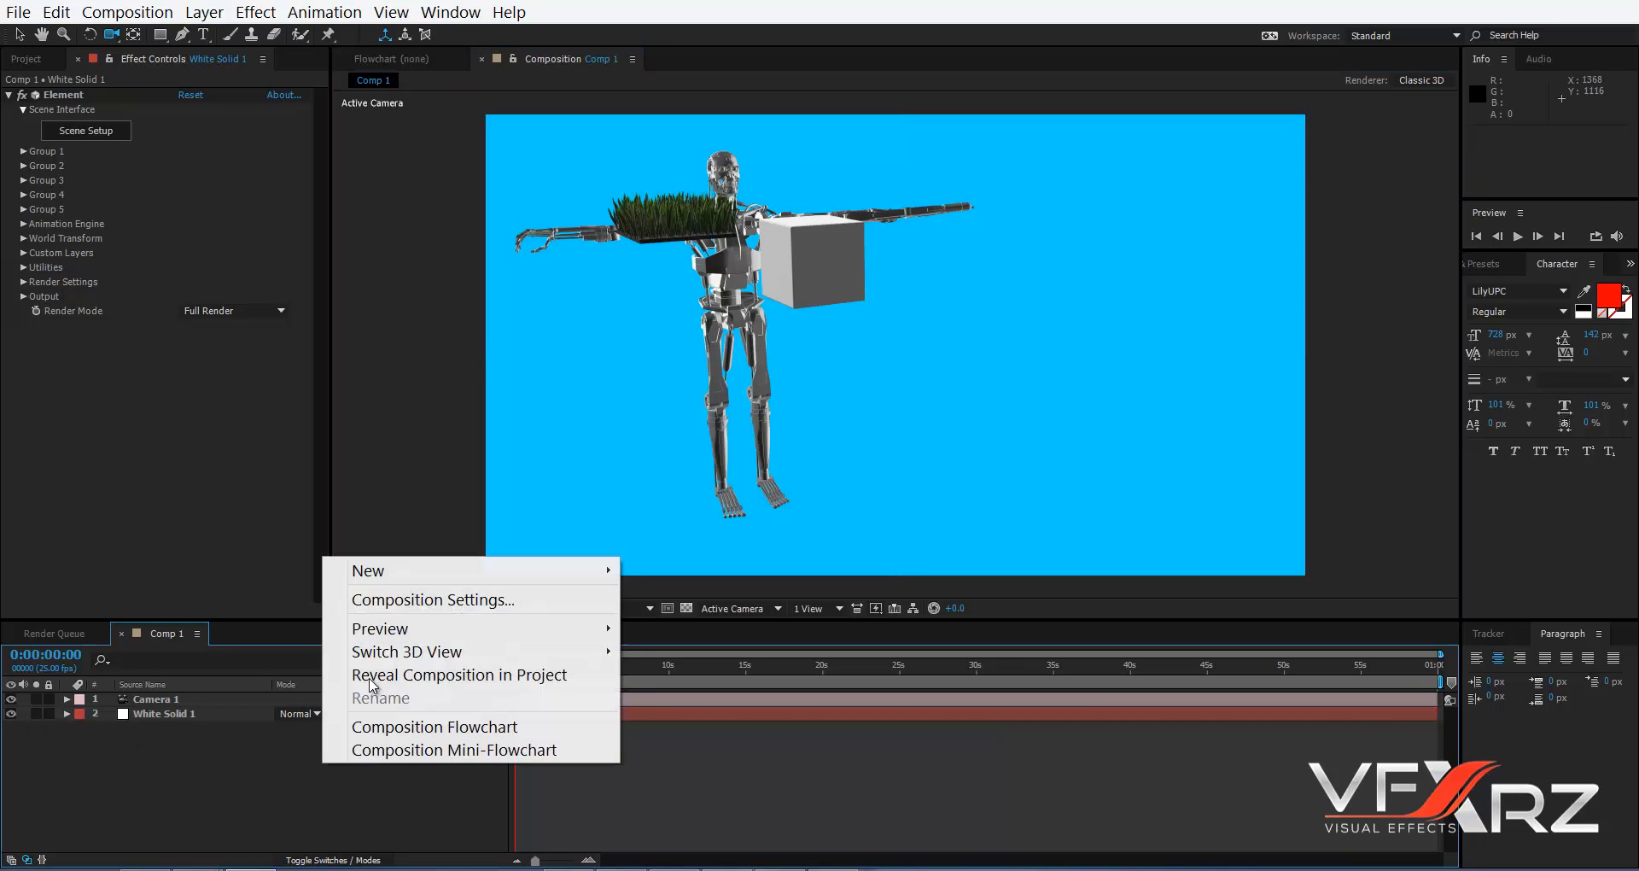
mouse_move(422, 572)
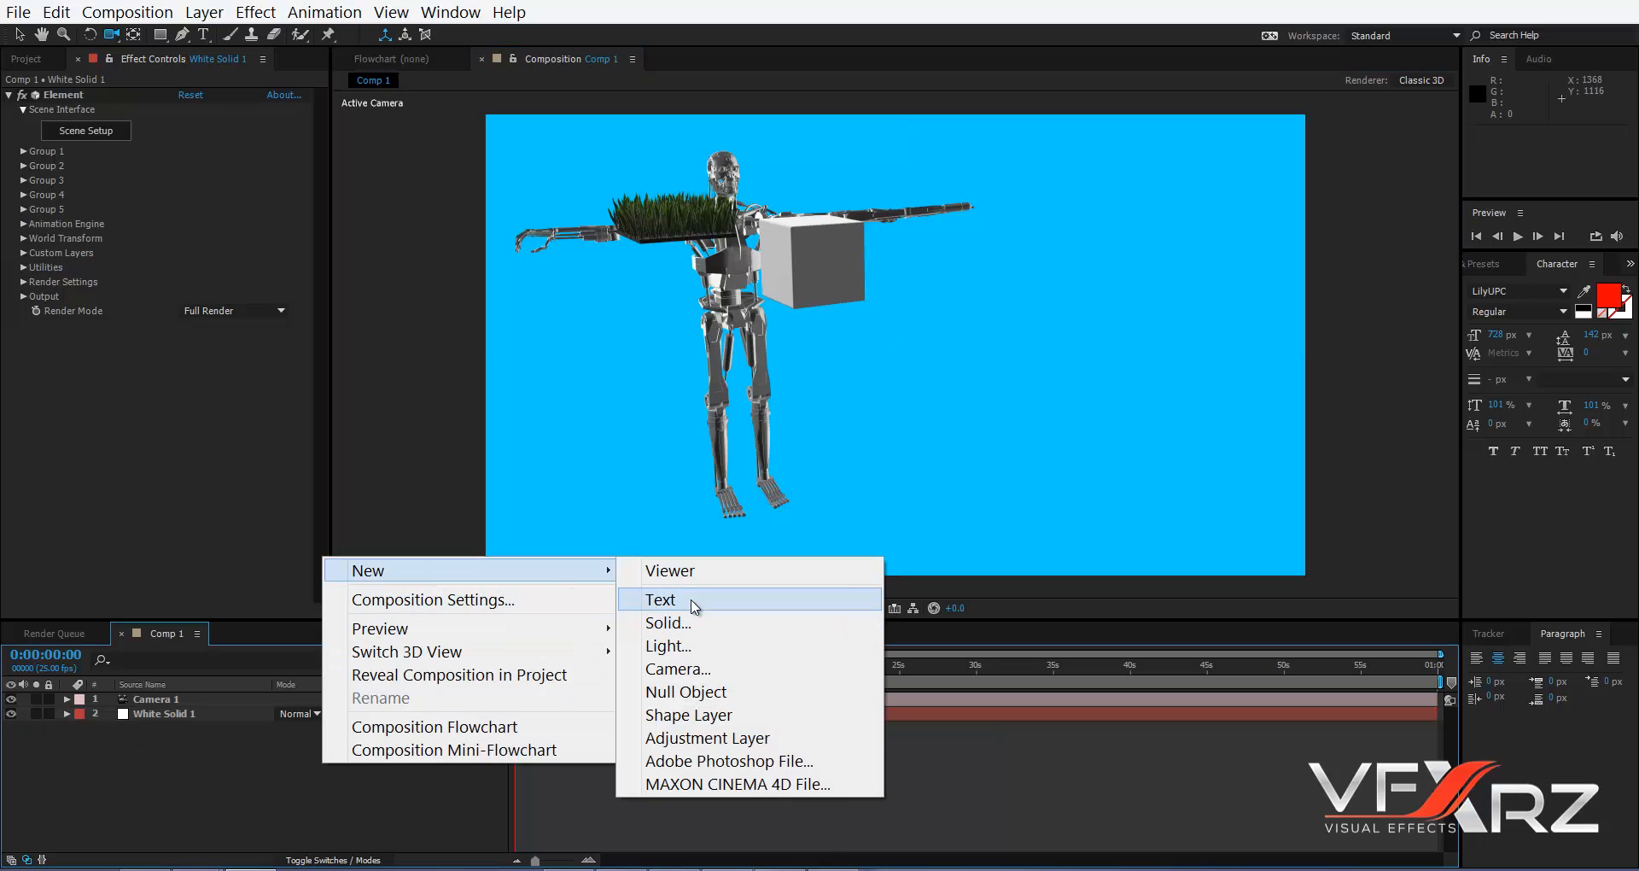
click(688, 595)
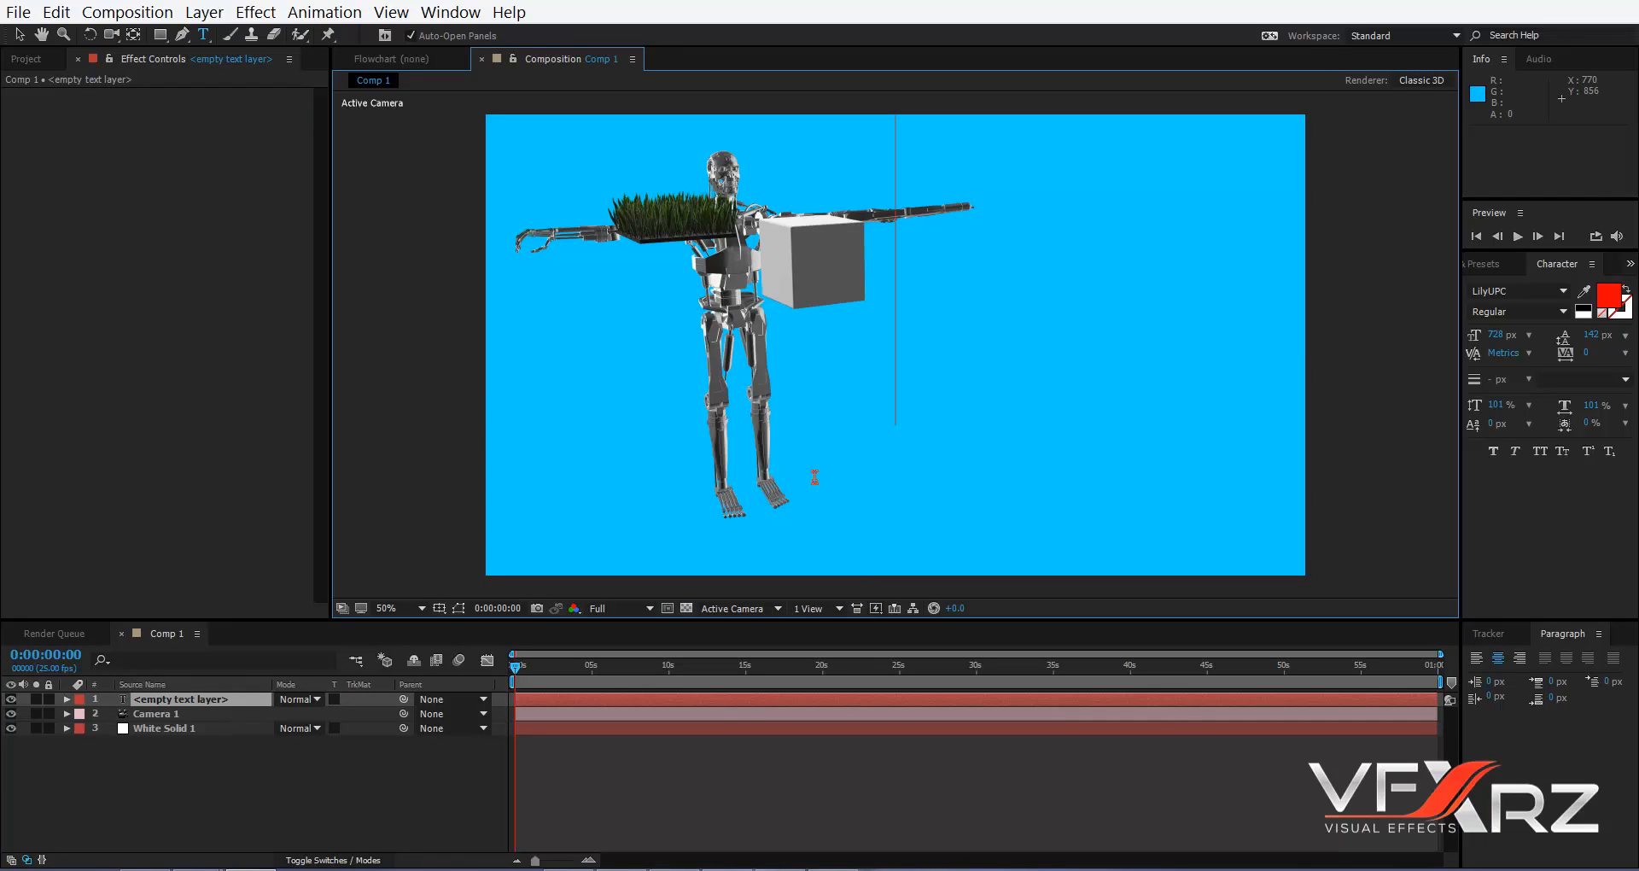
text(VFXR)
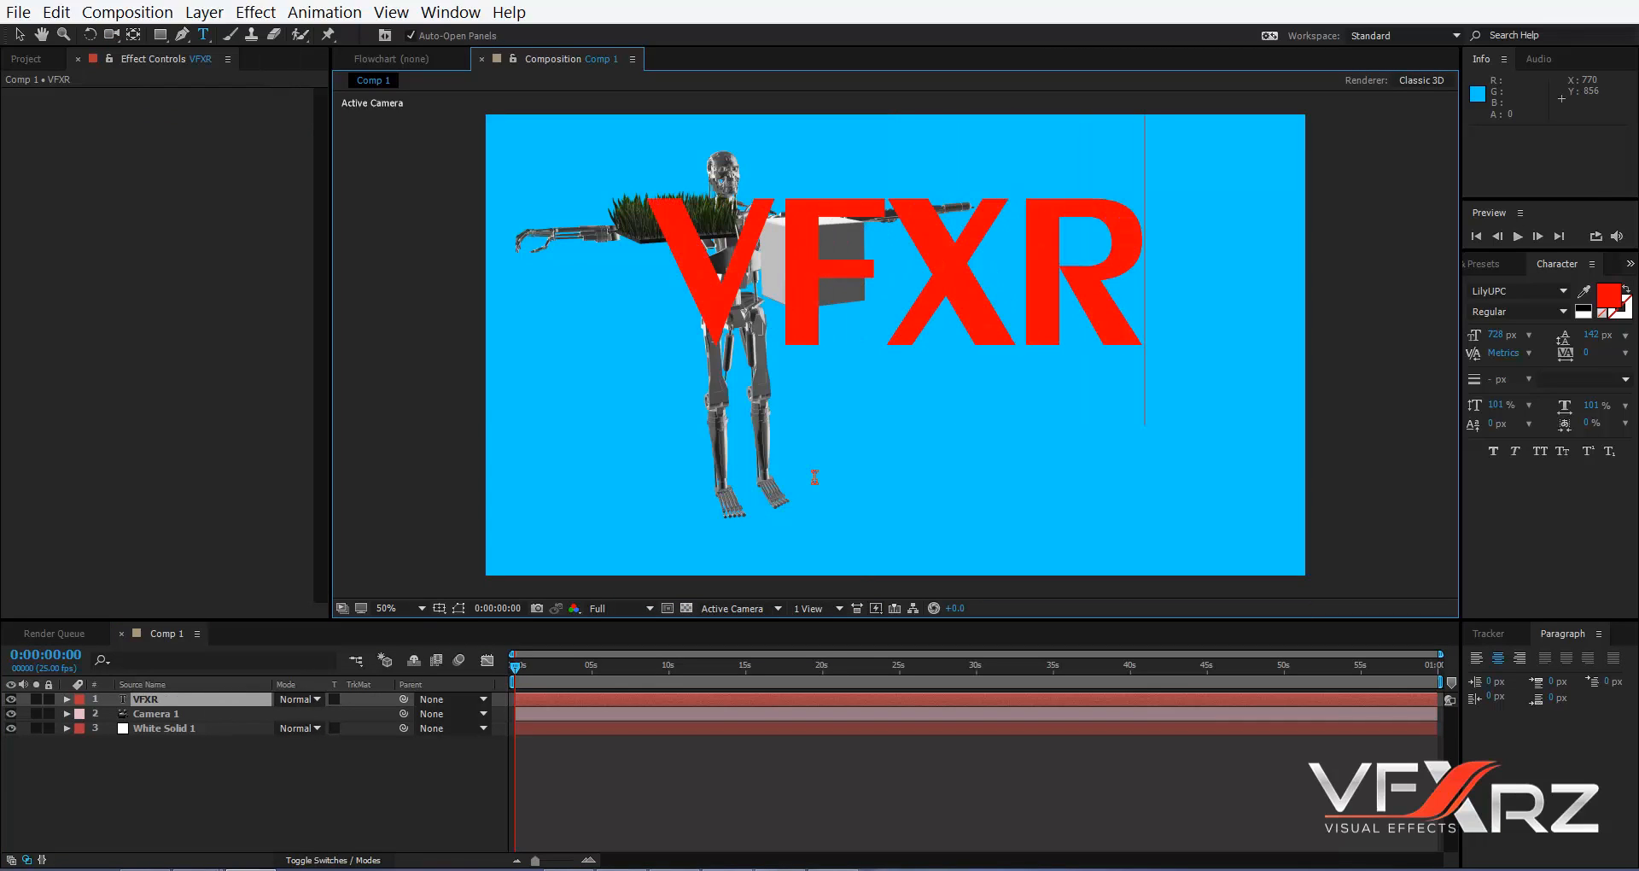
text(Z)
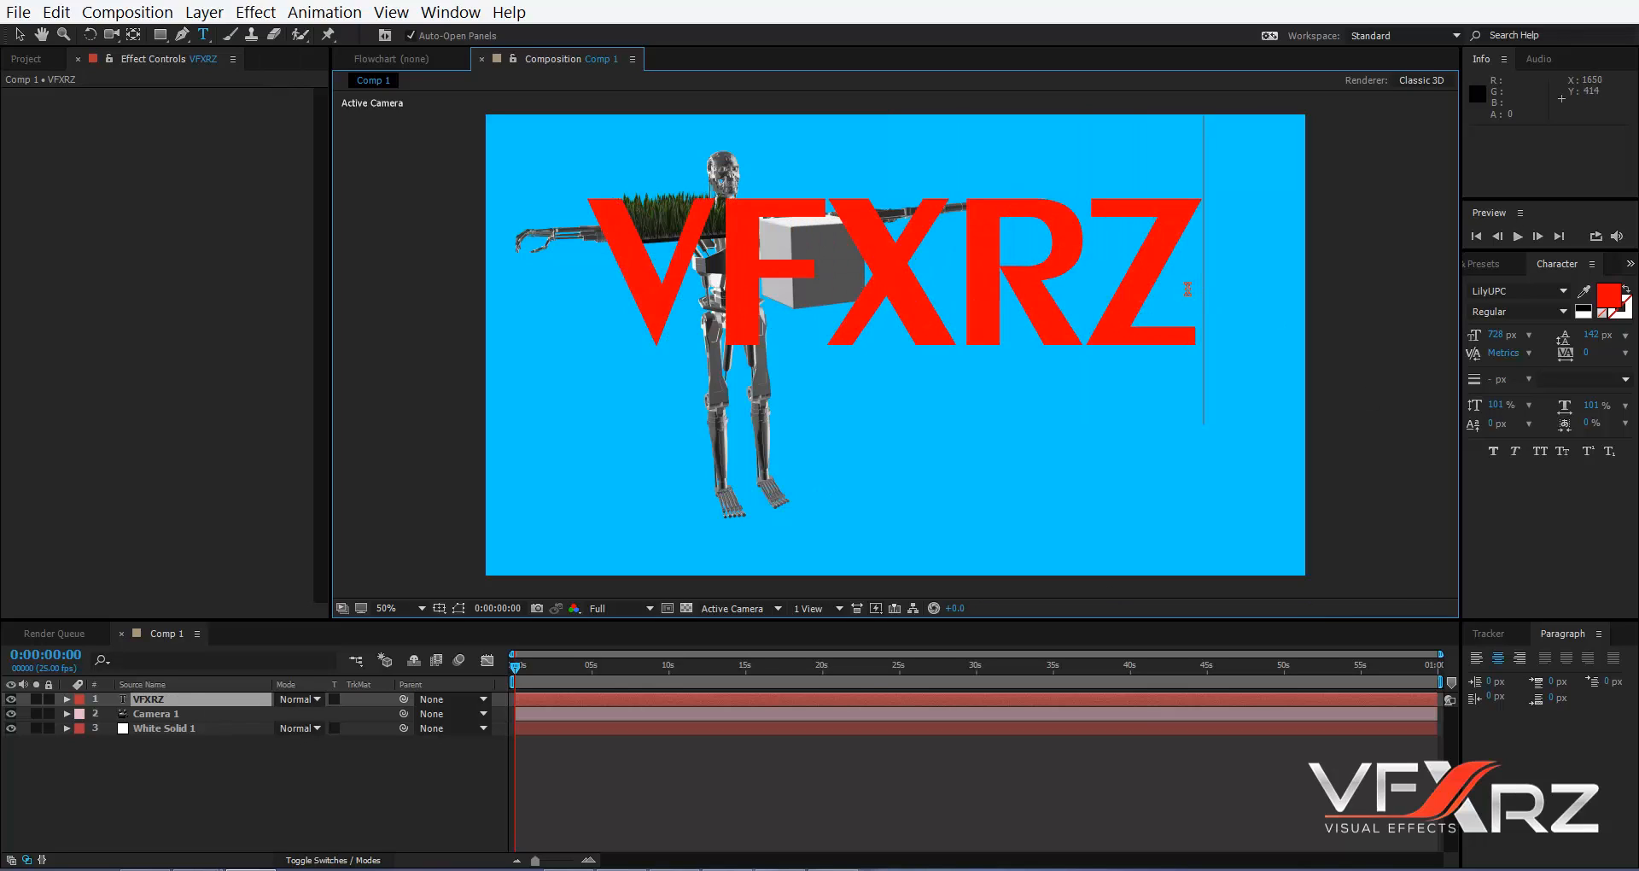
- Assign the VFXRZ text layer to Path Layer 1 in the Custom Text and Masks of White Solid 1's Element effect
click(147, 728)
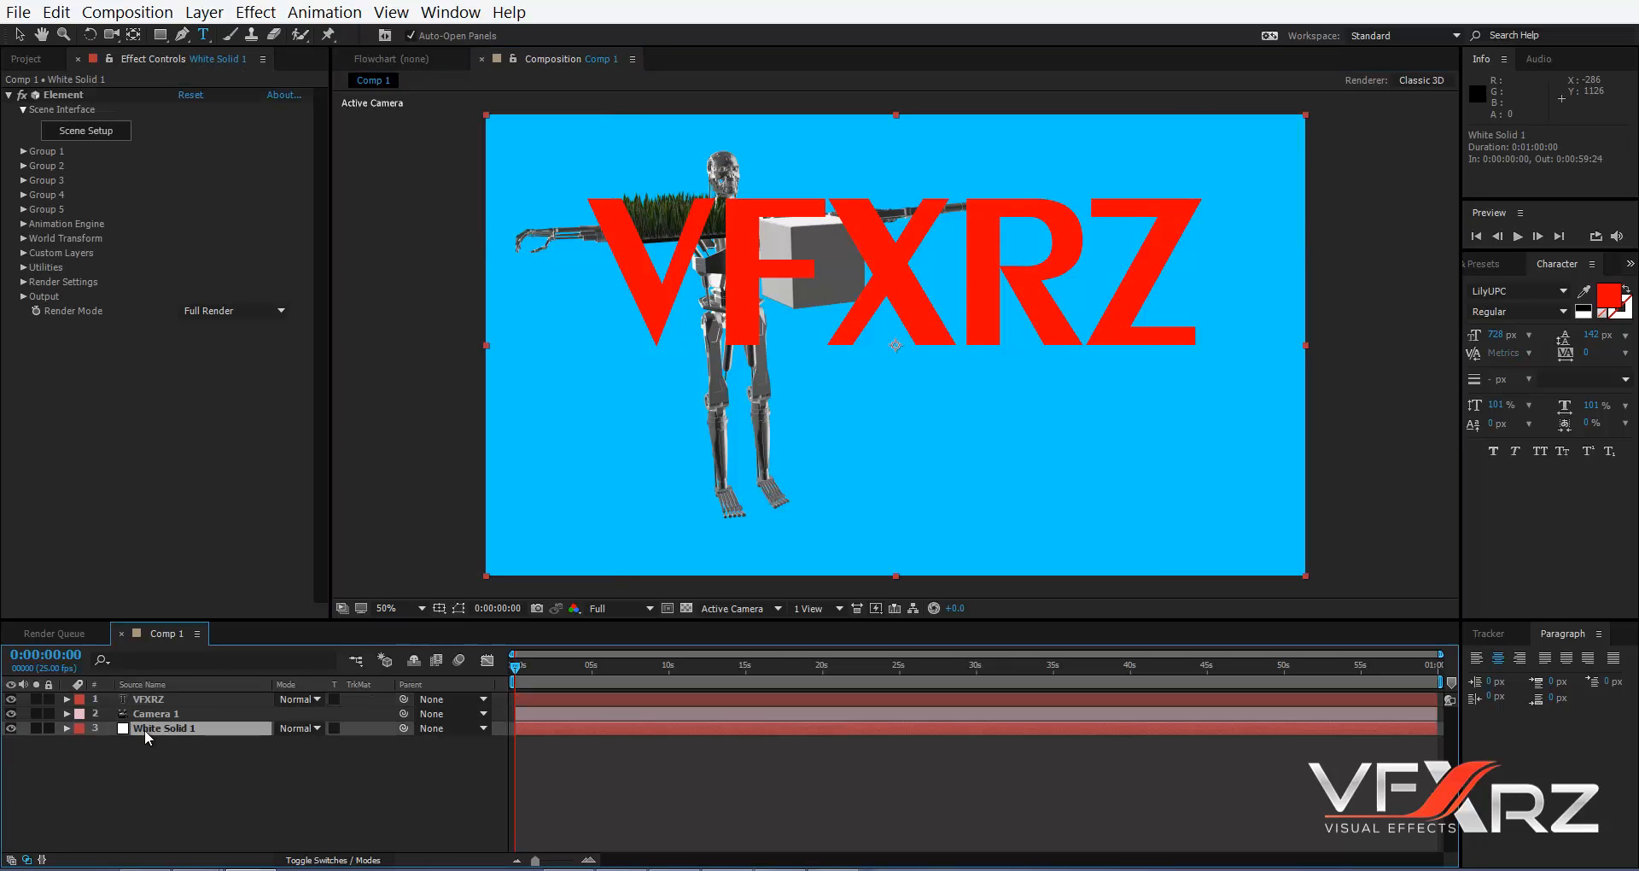
click(81, 95)
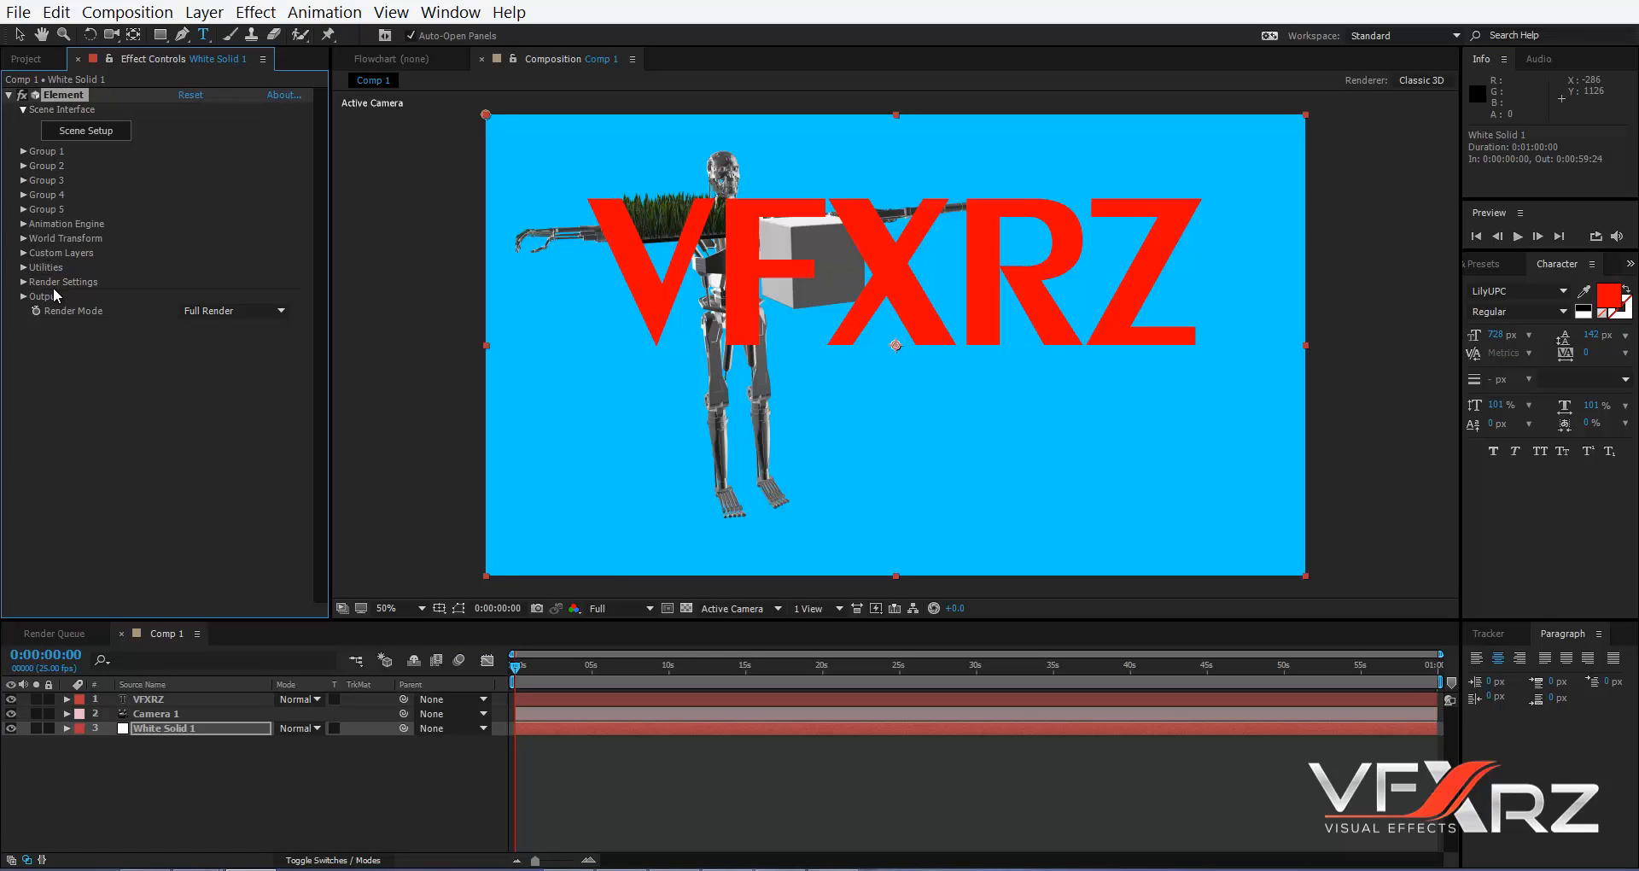
click(24, 253)
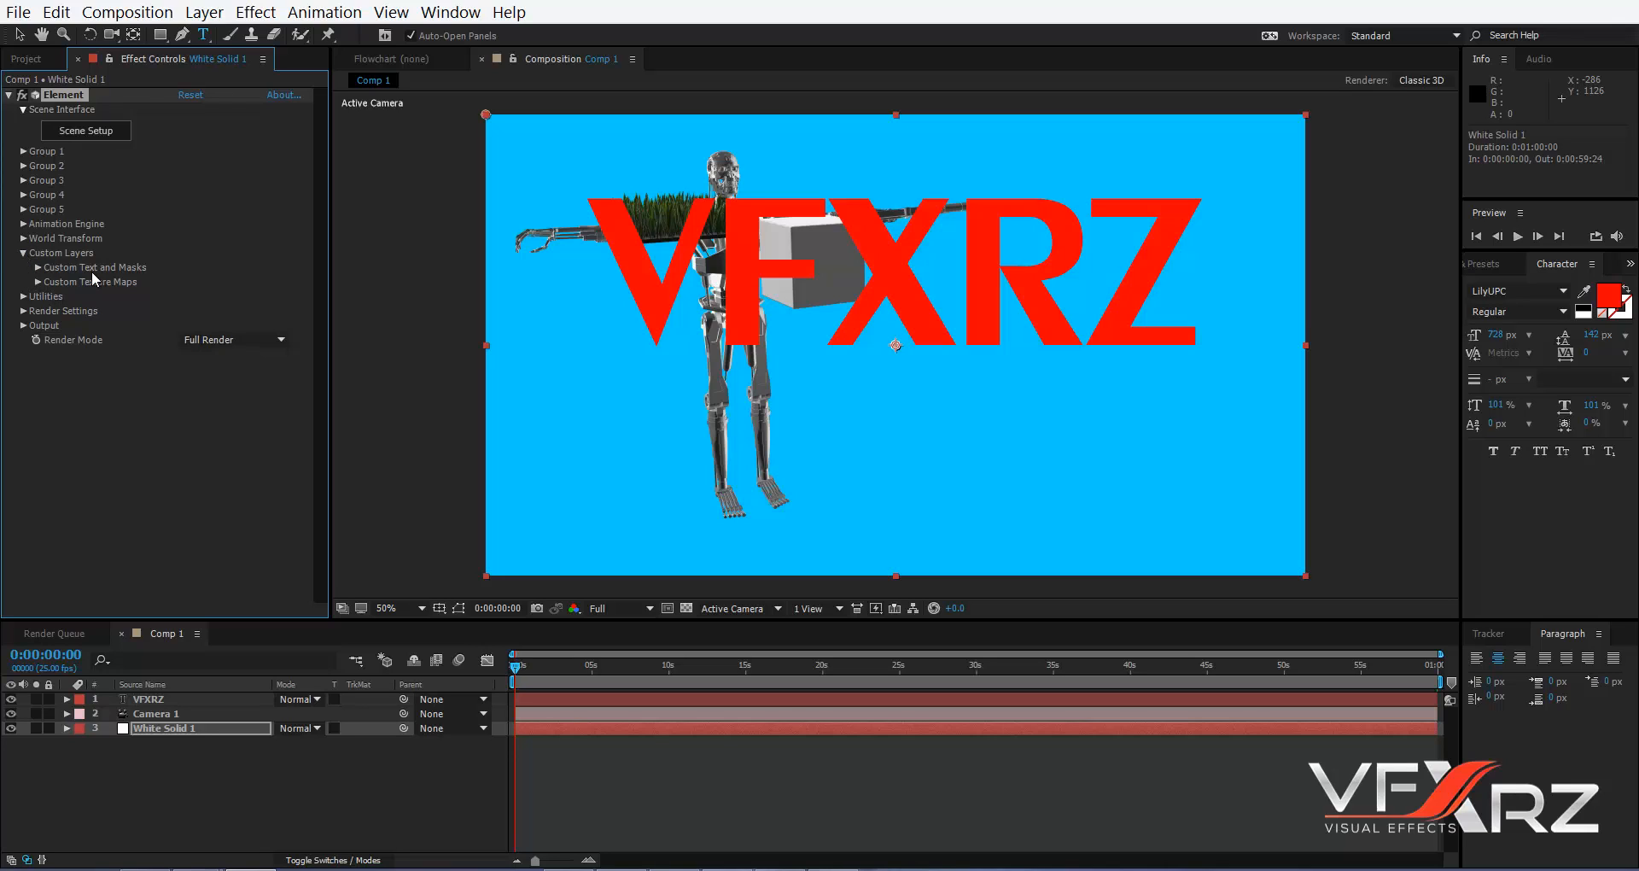
click(37, 268)
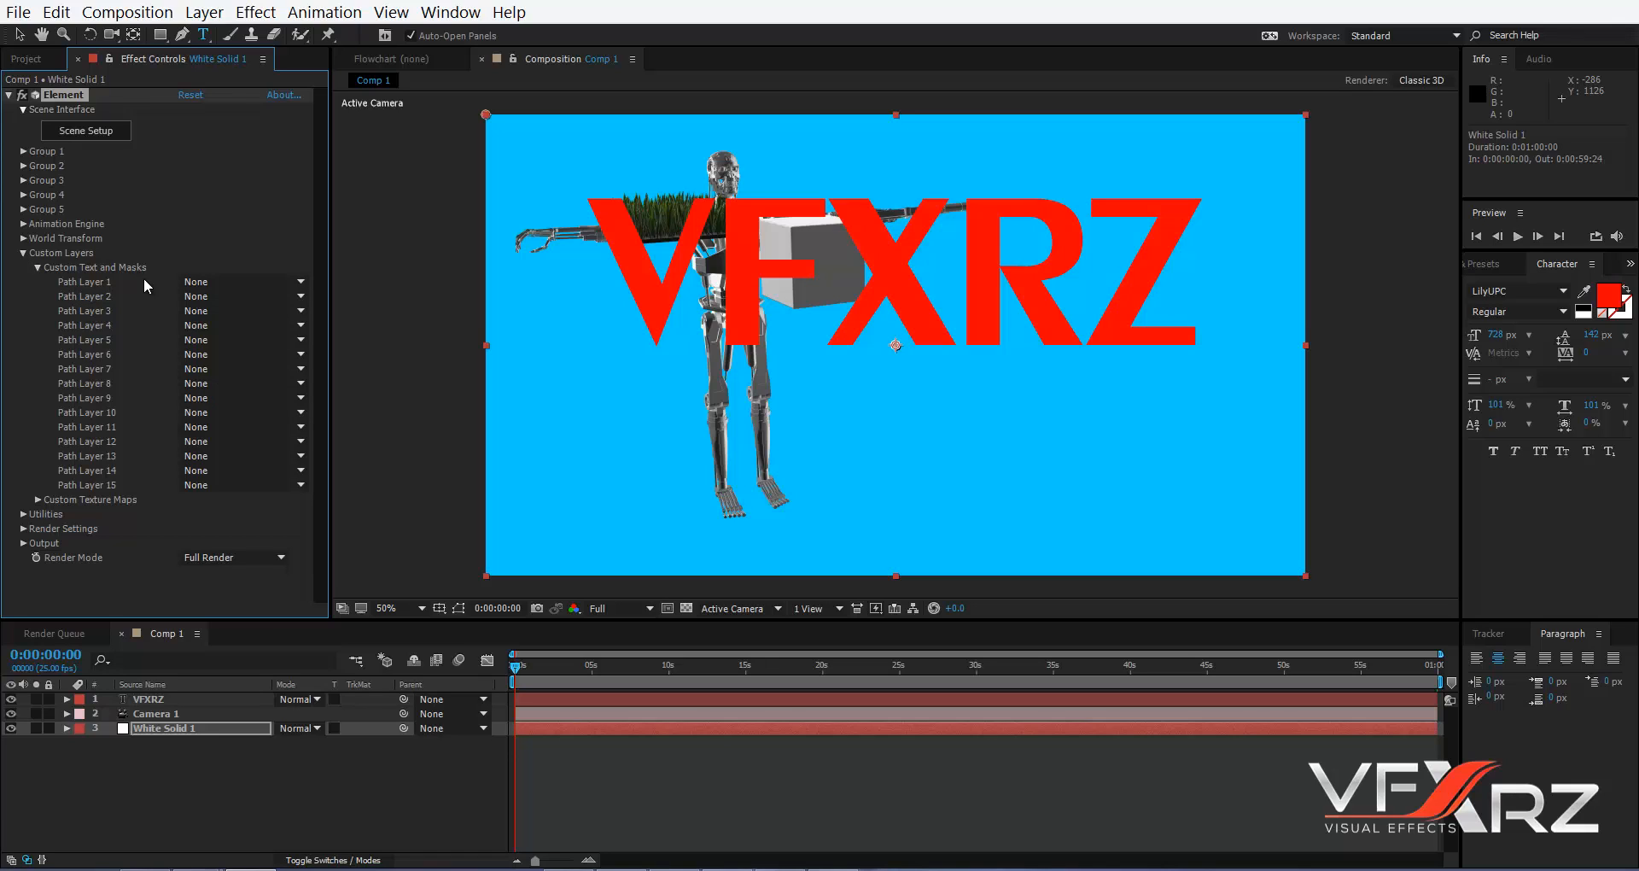
click(228, 284)
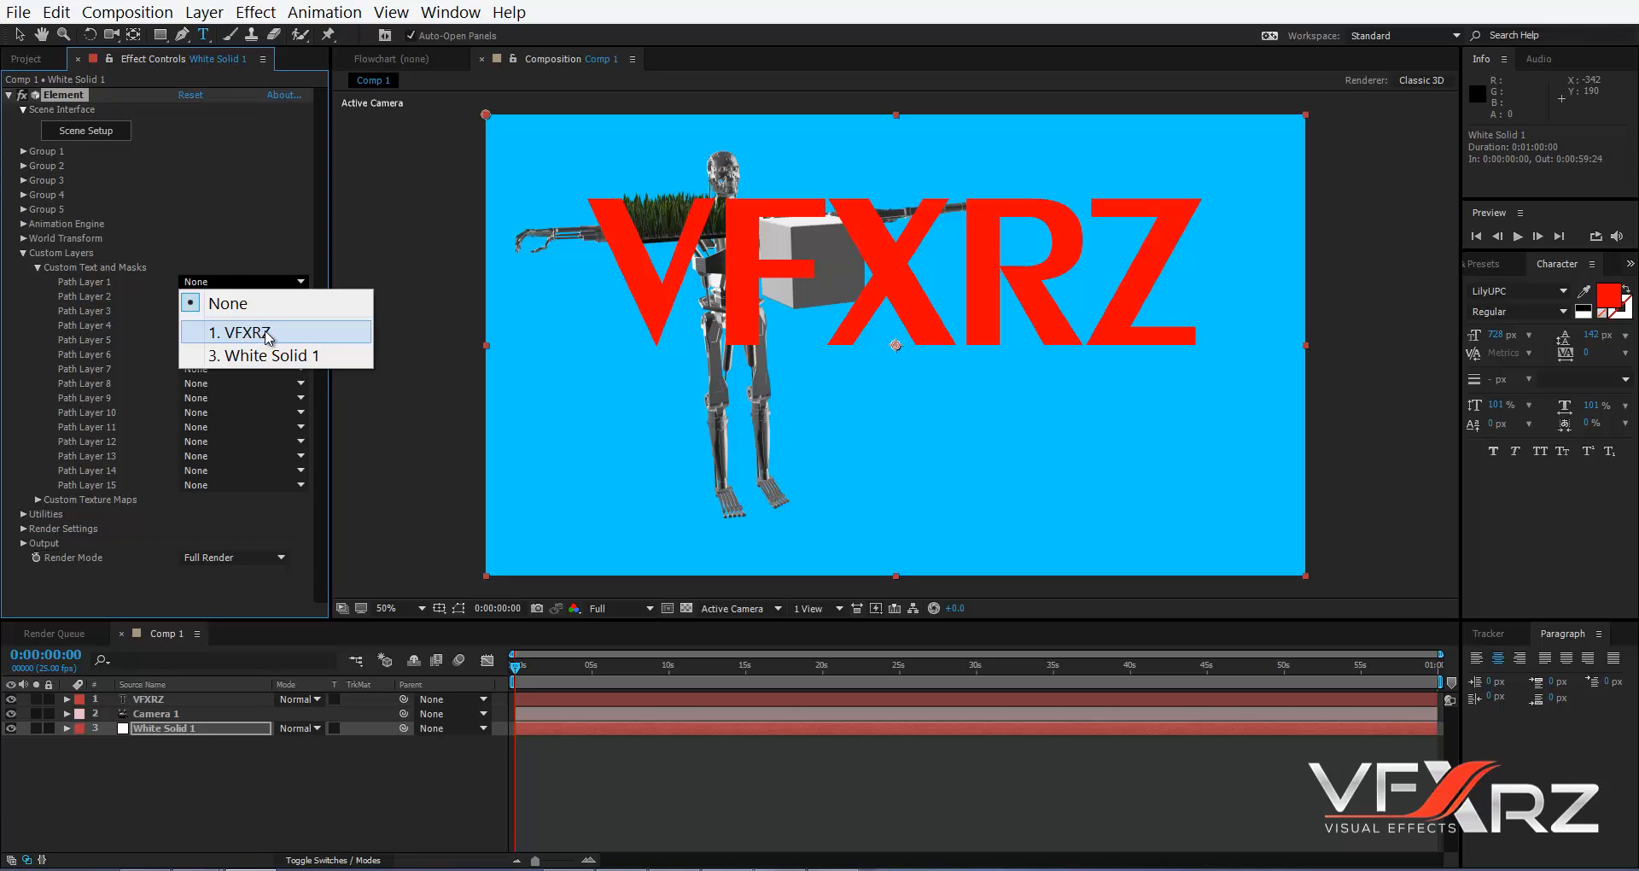
click(274, 334)
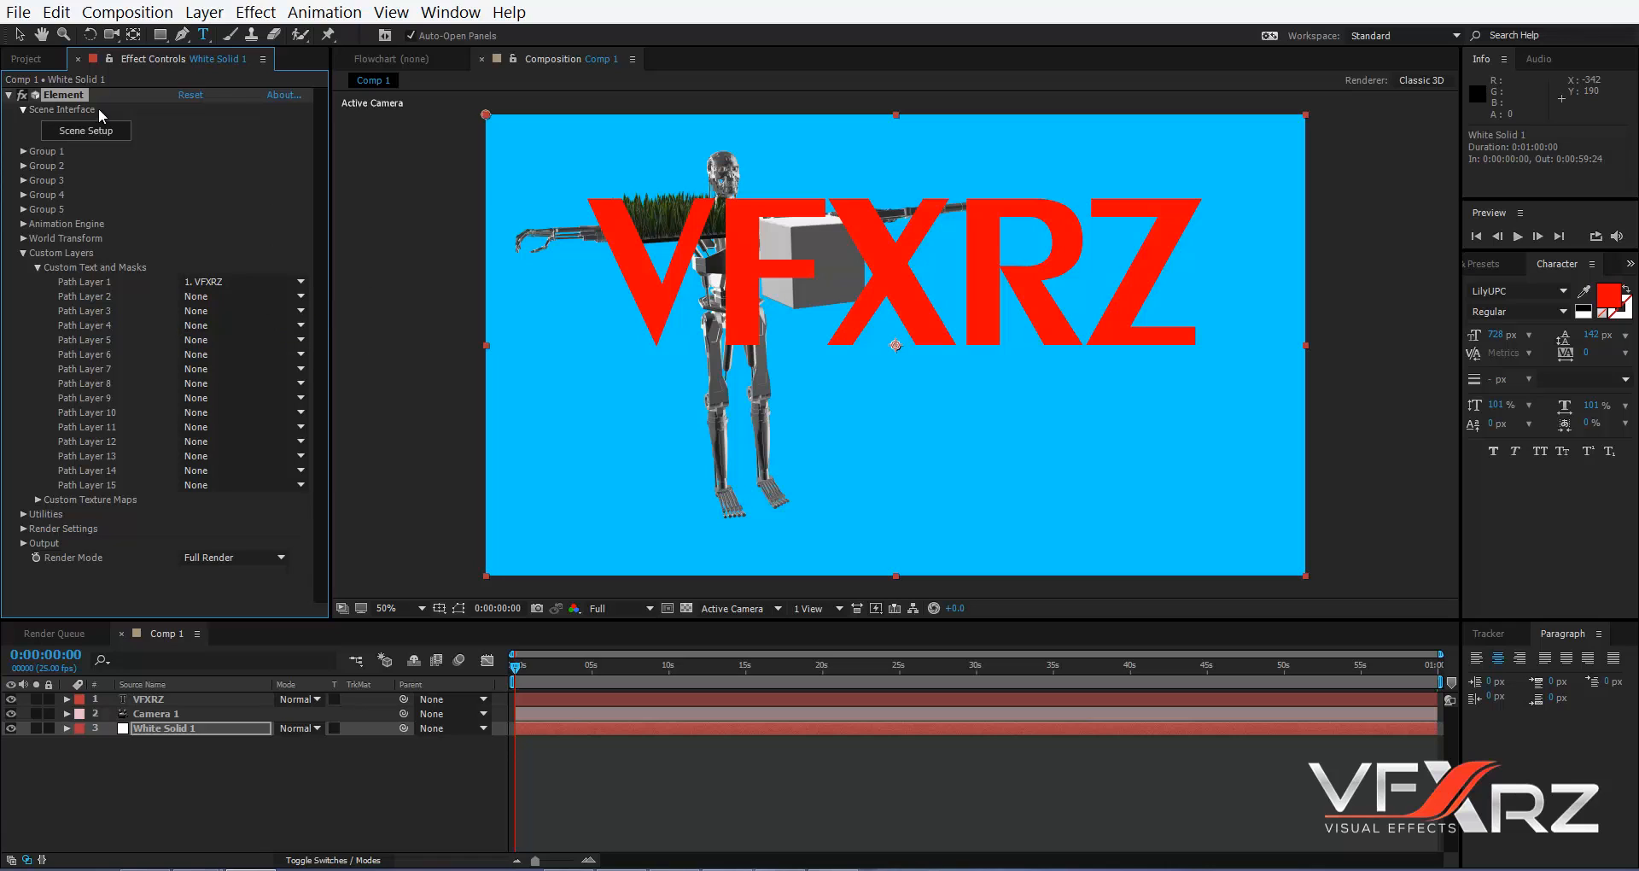
- Reopen the Element scene setup and remove the grass patch, box and terminator models from the group folder
click(79, 135)
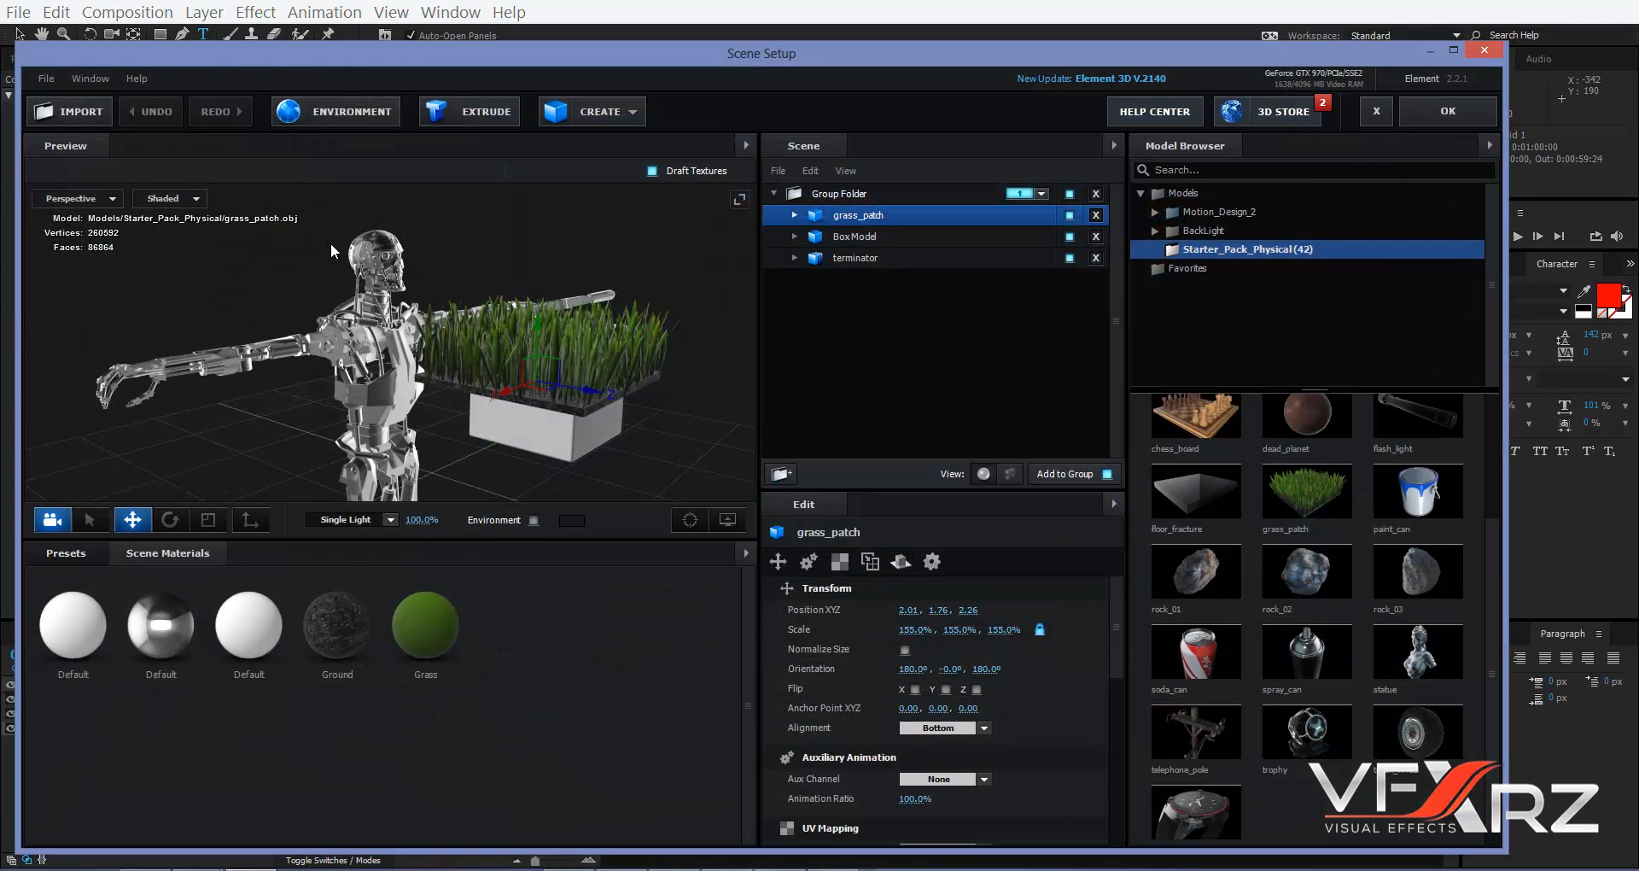
click(1096, 215)
click(1096, 215)
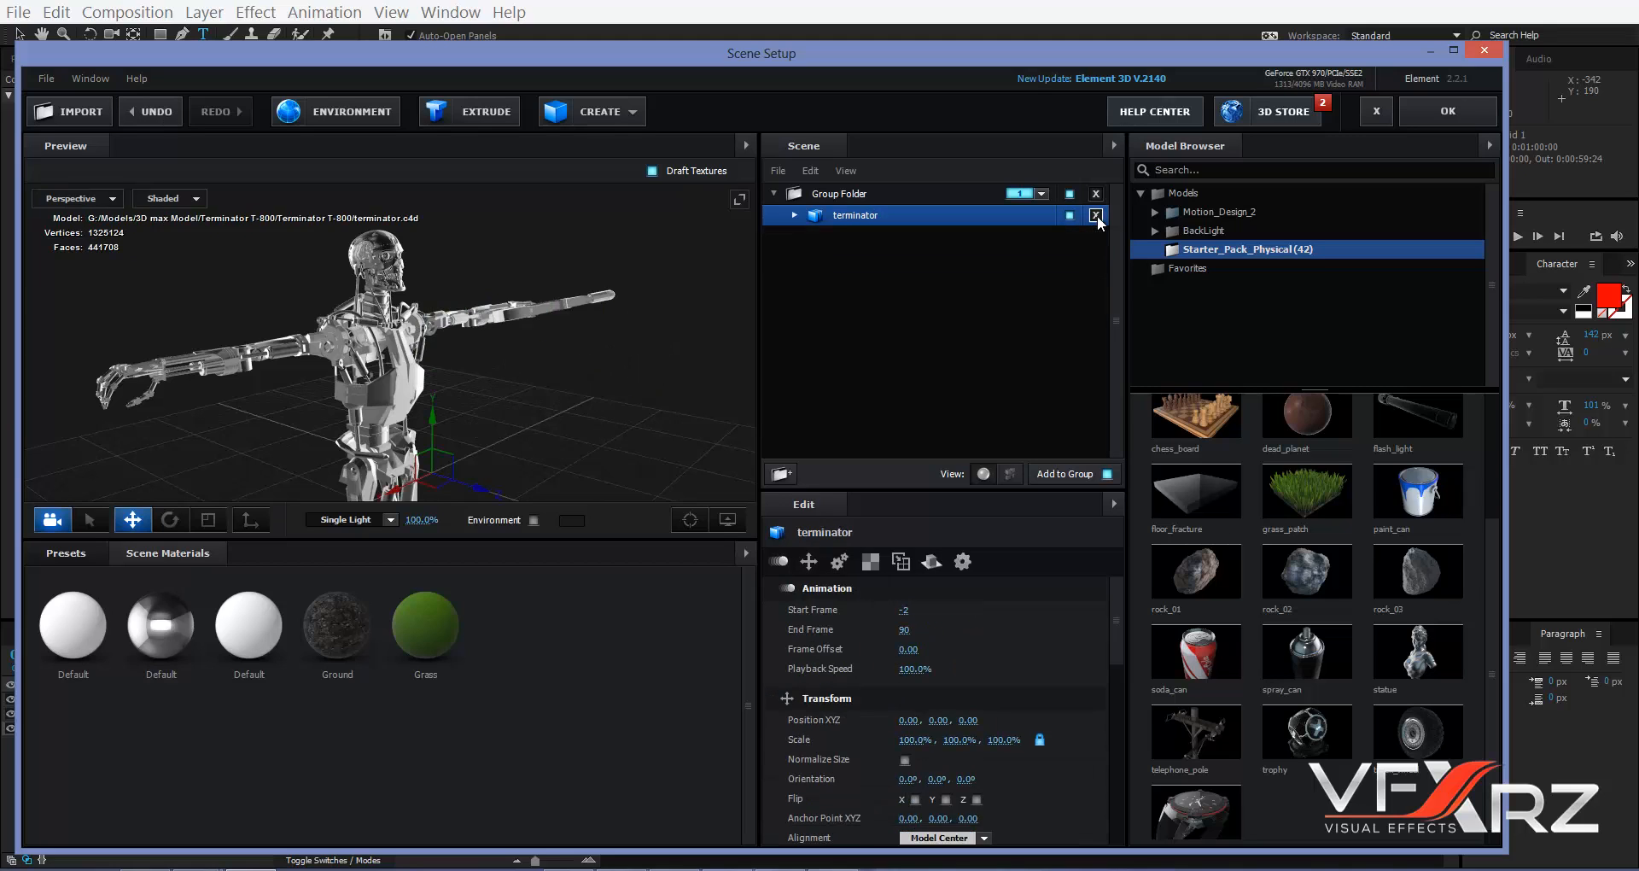
click(1096, 215)
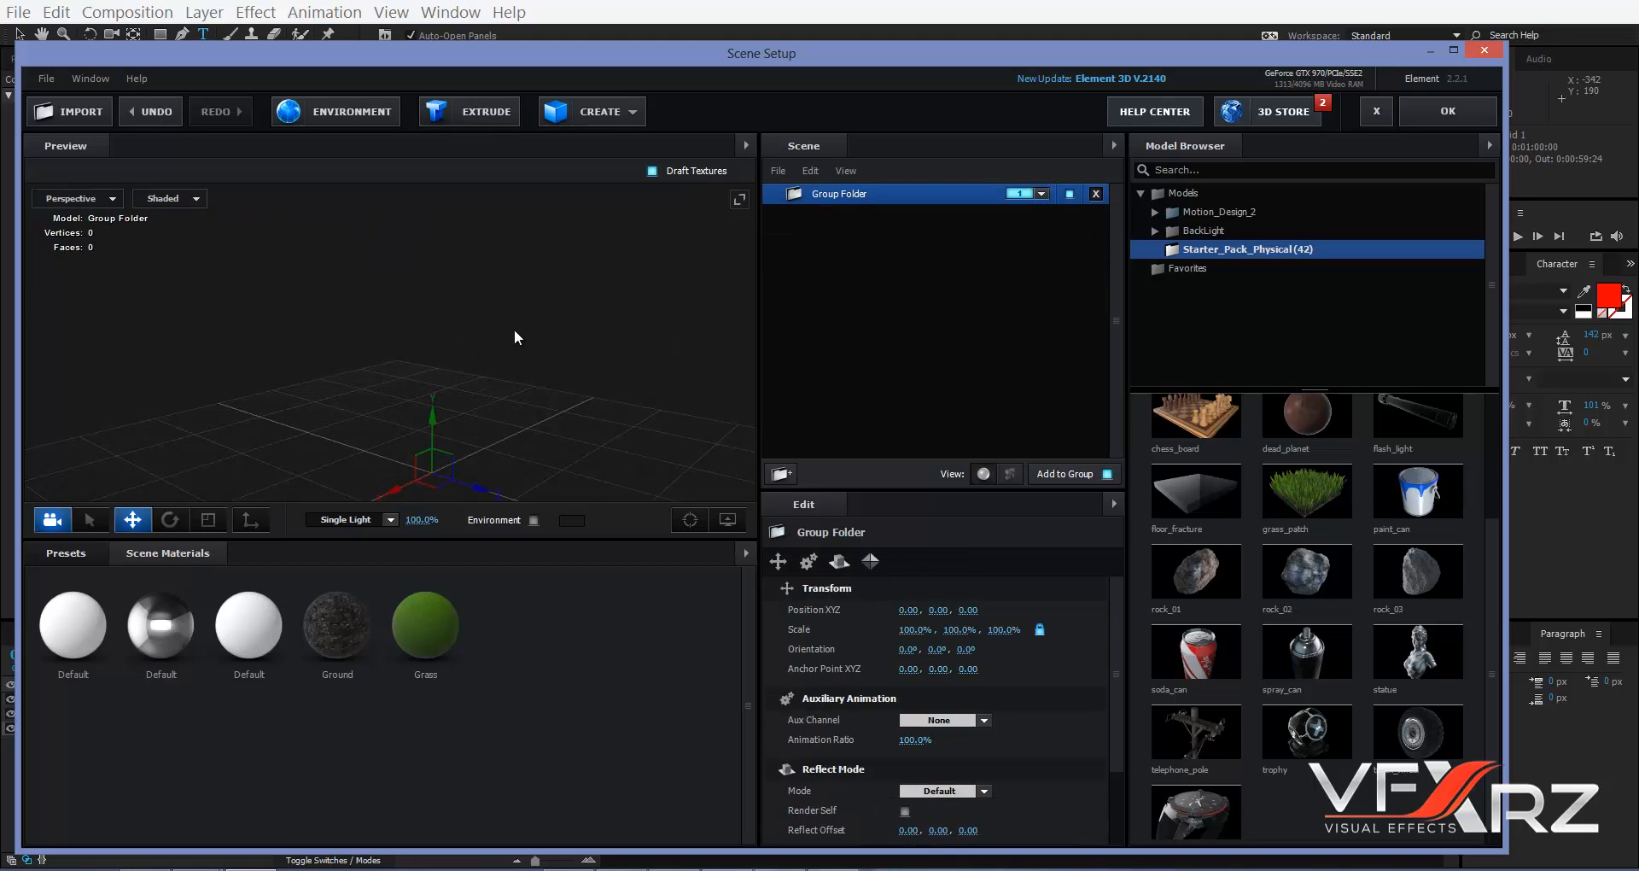
- Extrude the custom text path into a 3D model and apply the scene to the composition
click(471, 113)
drag(488, 355, 512, 247)
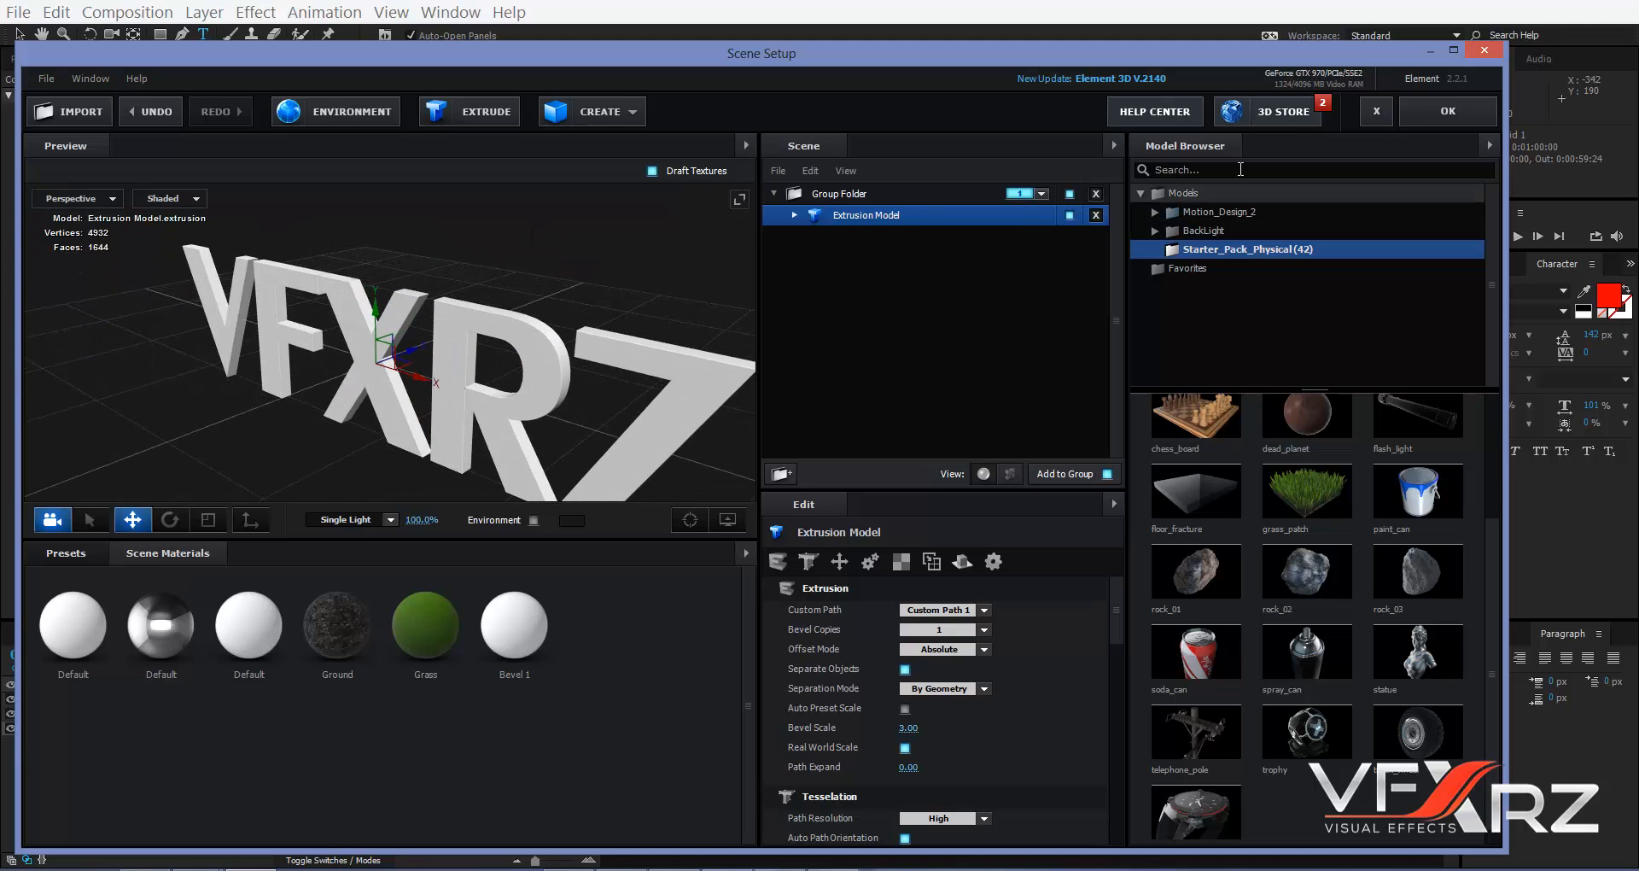
click(1434, 112)
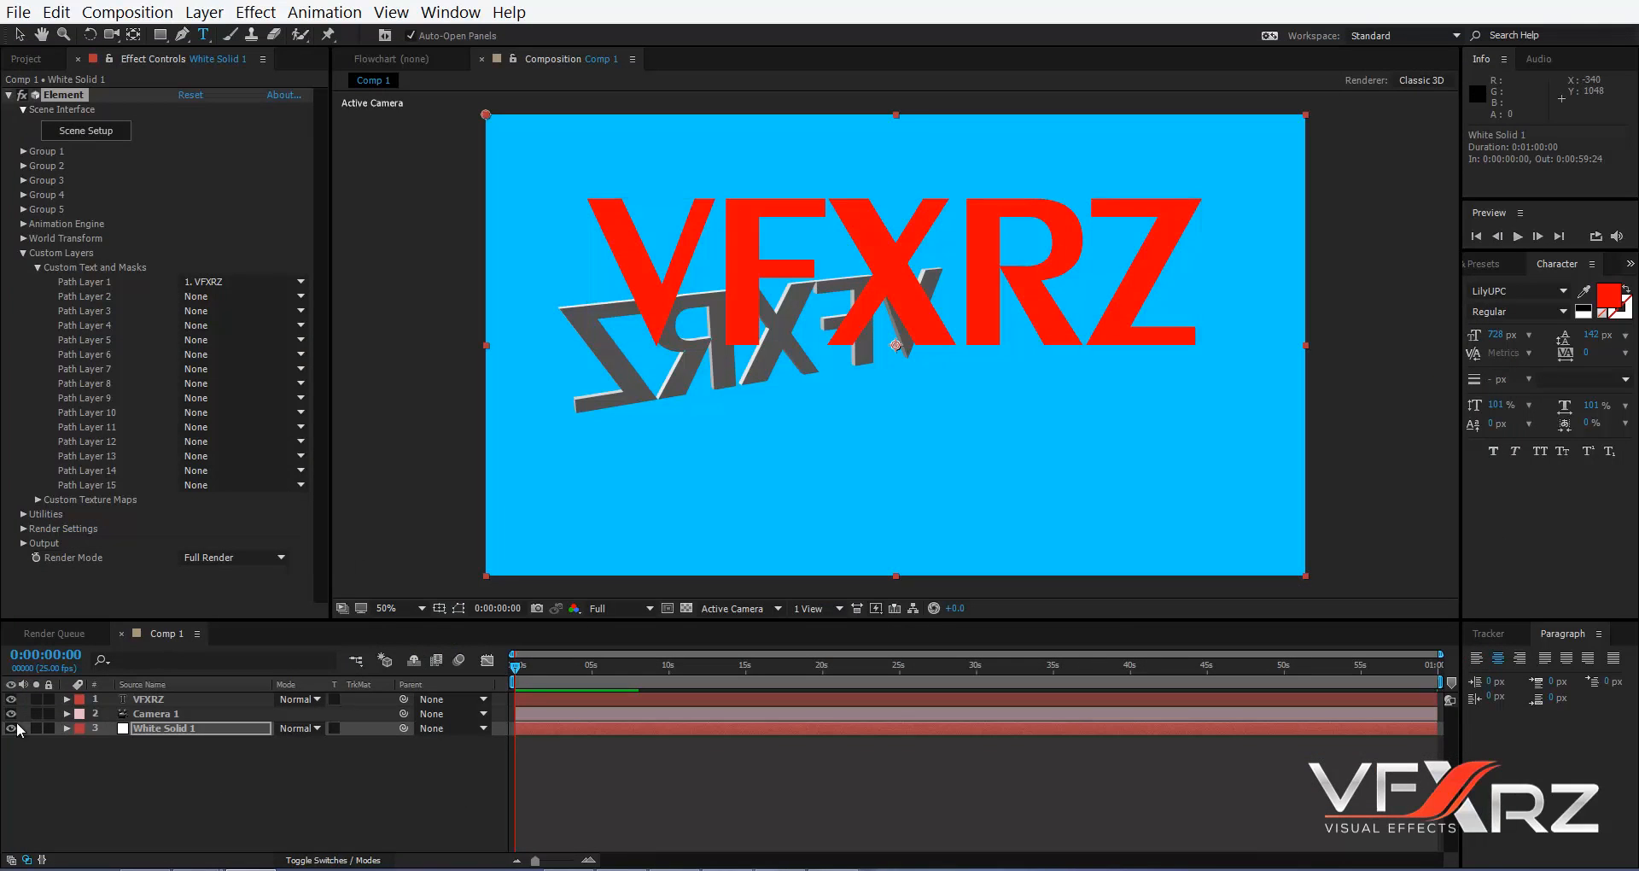
- Hide the flat VFXRZ text layer and orbit the camera to face the front of the extruded letters
click(149, 699)
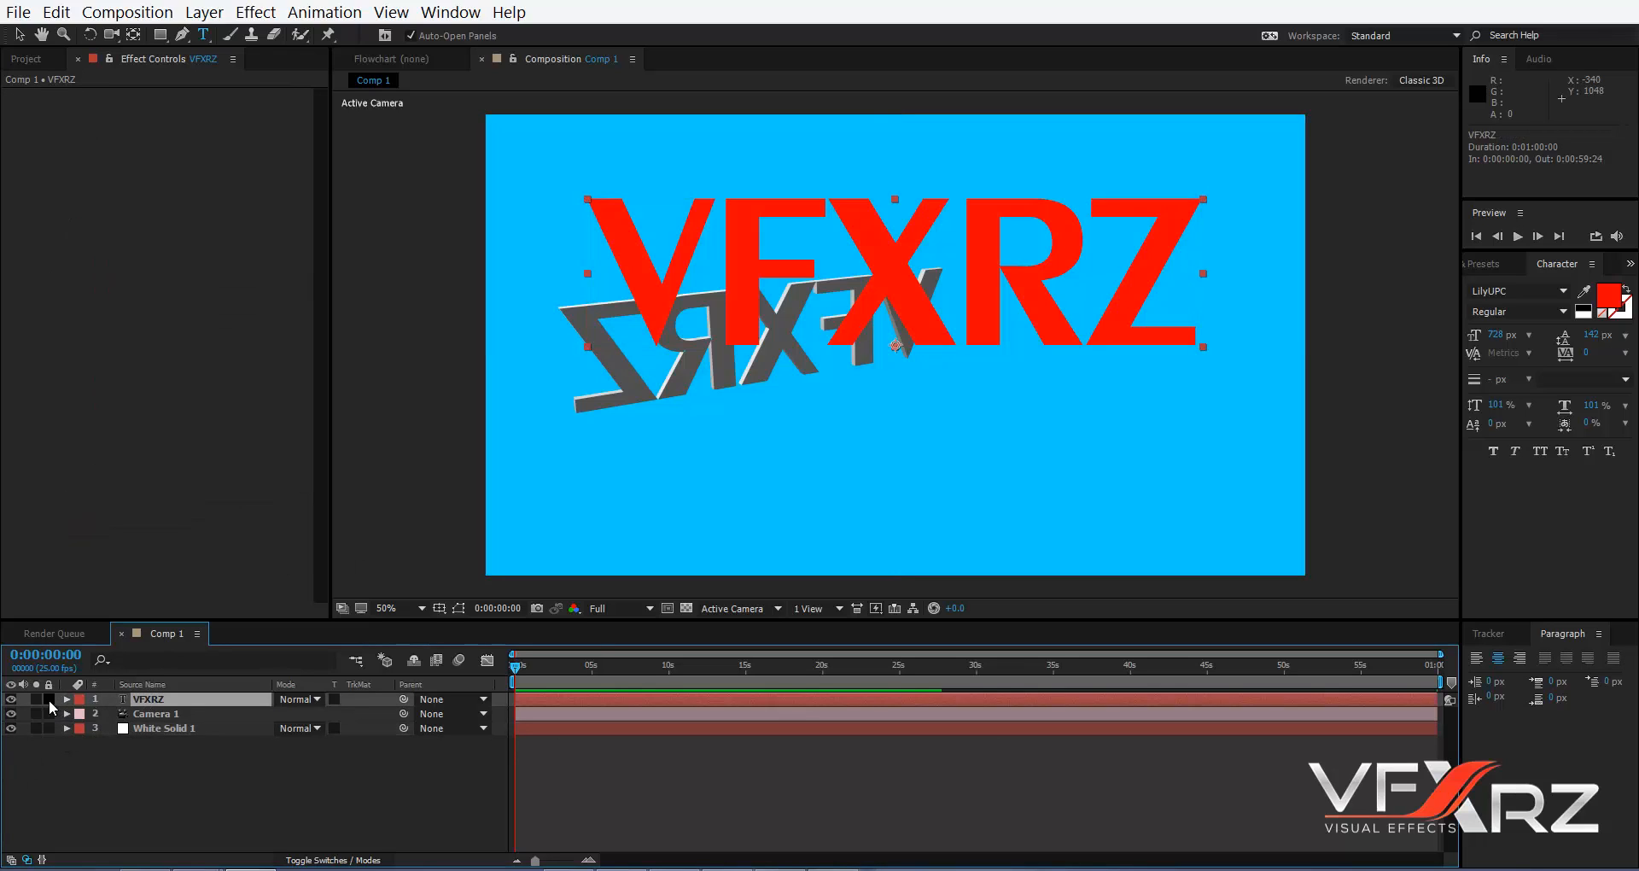
click(11, 700)
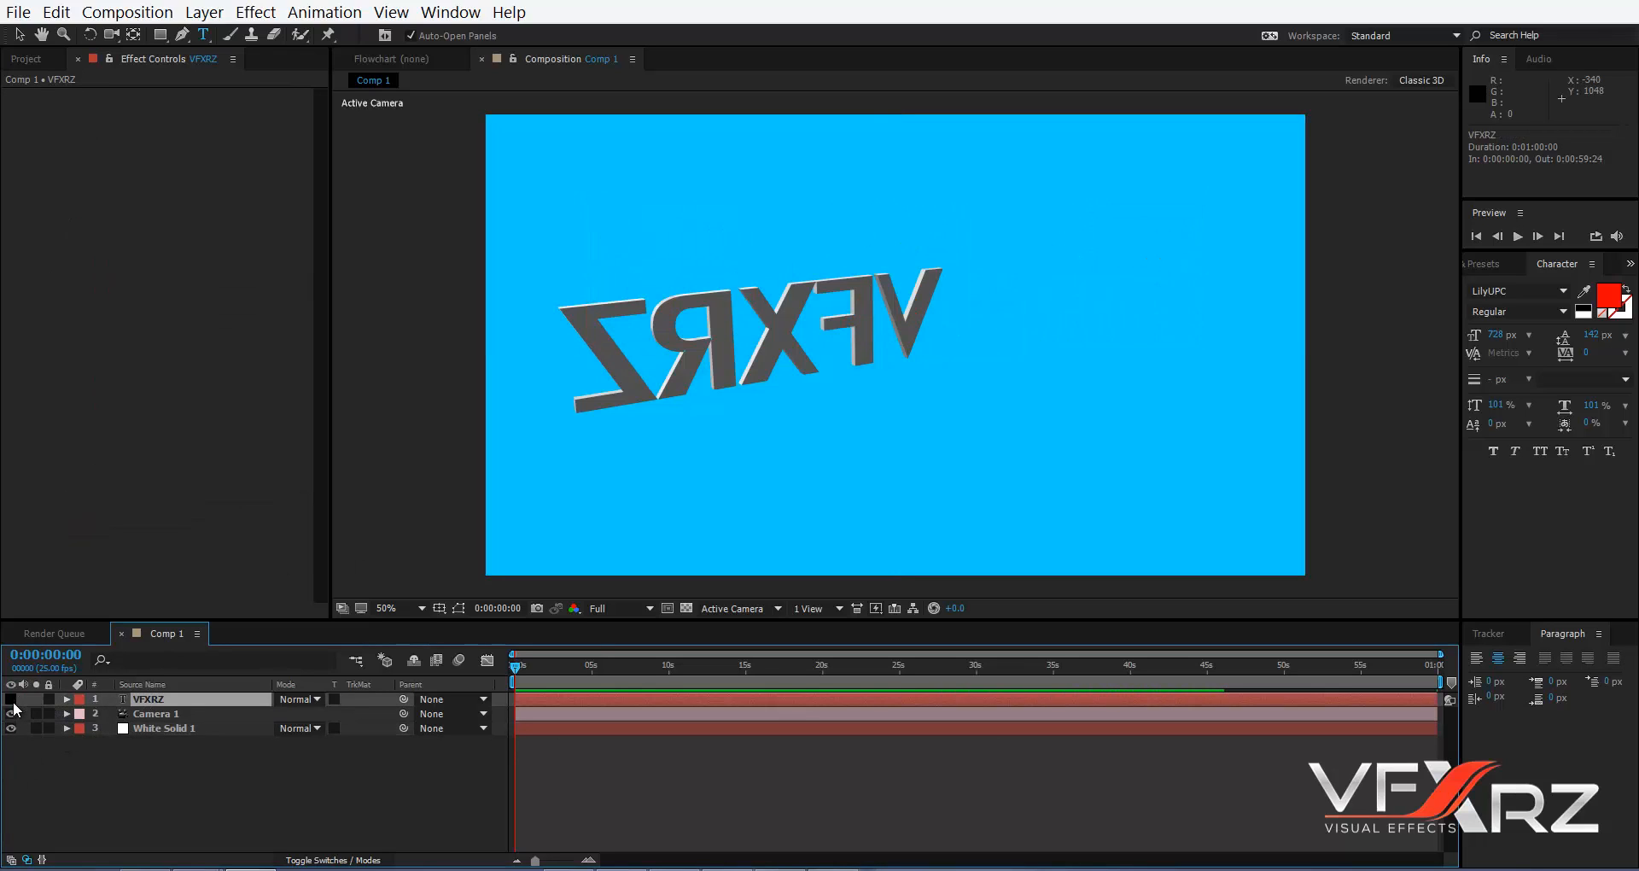
click(111, 34)
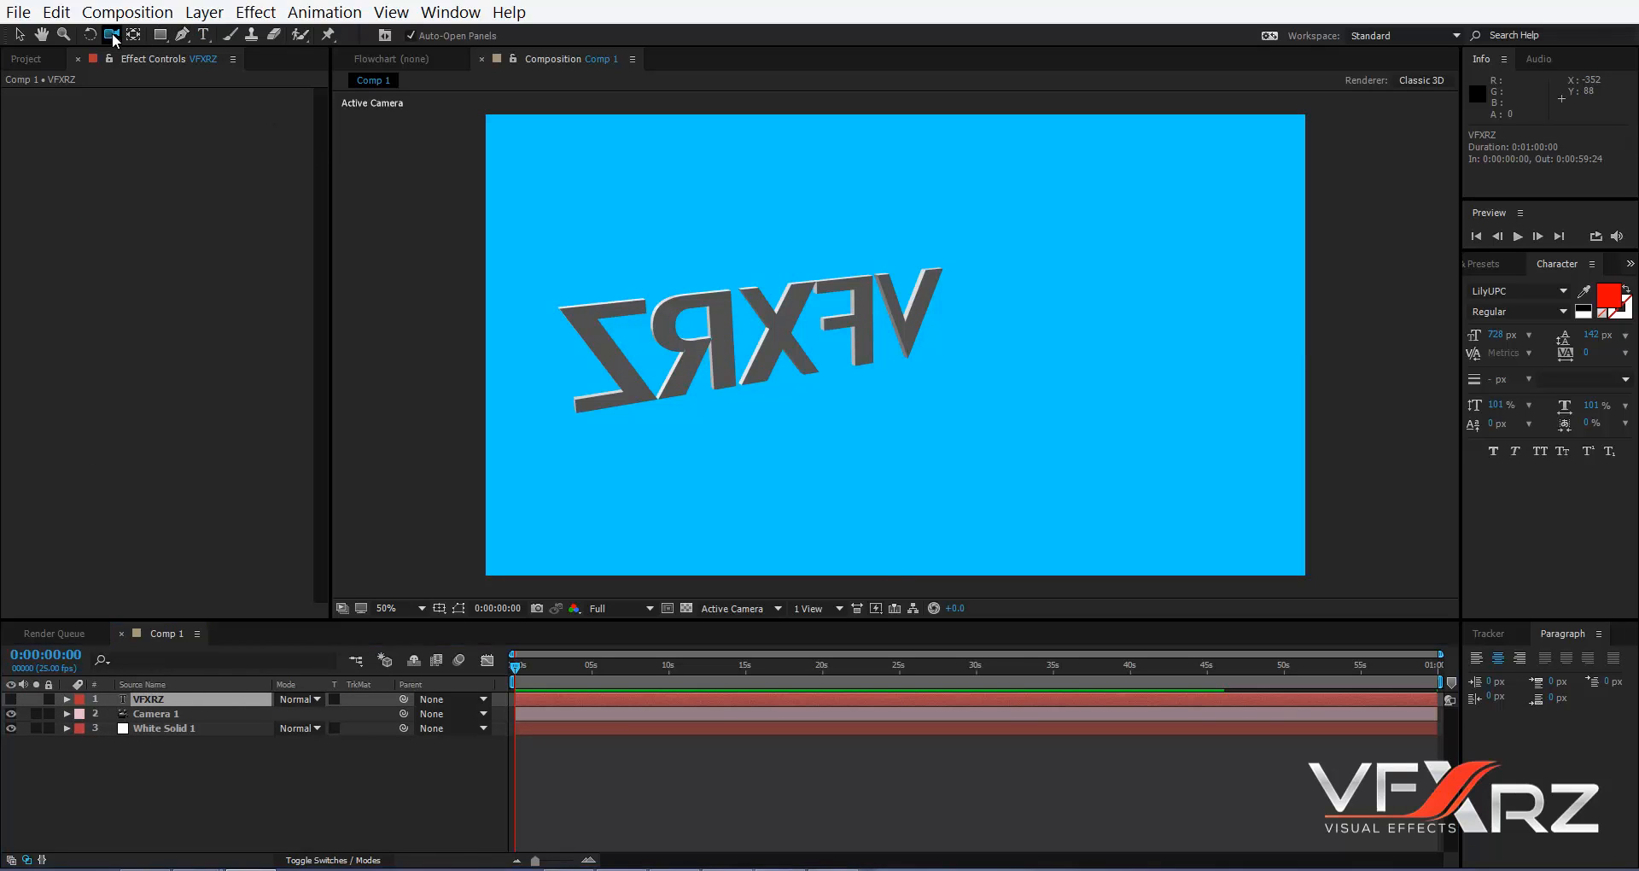
drag(677, 323, 767, 458)
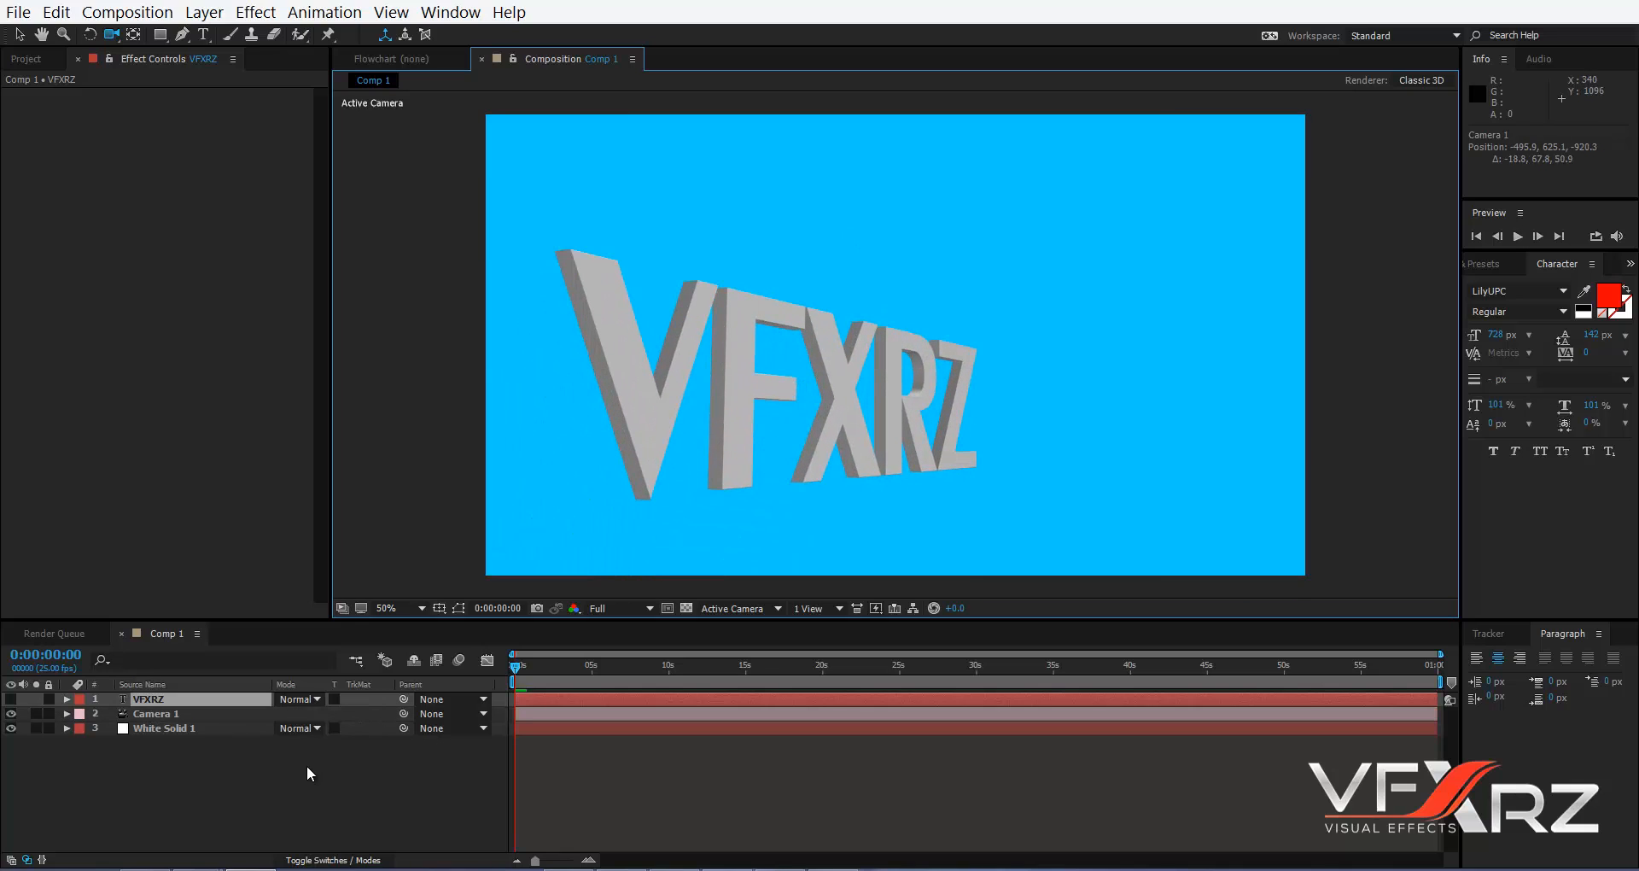
- Import Untitled.png, place it beneath the other layers in Comp 1, and enlarge it to about 357% by 308%
click(19, 58)
double_click(109, 394)
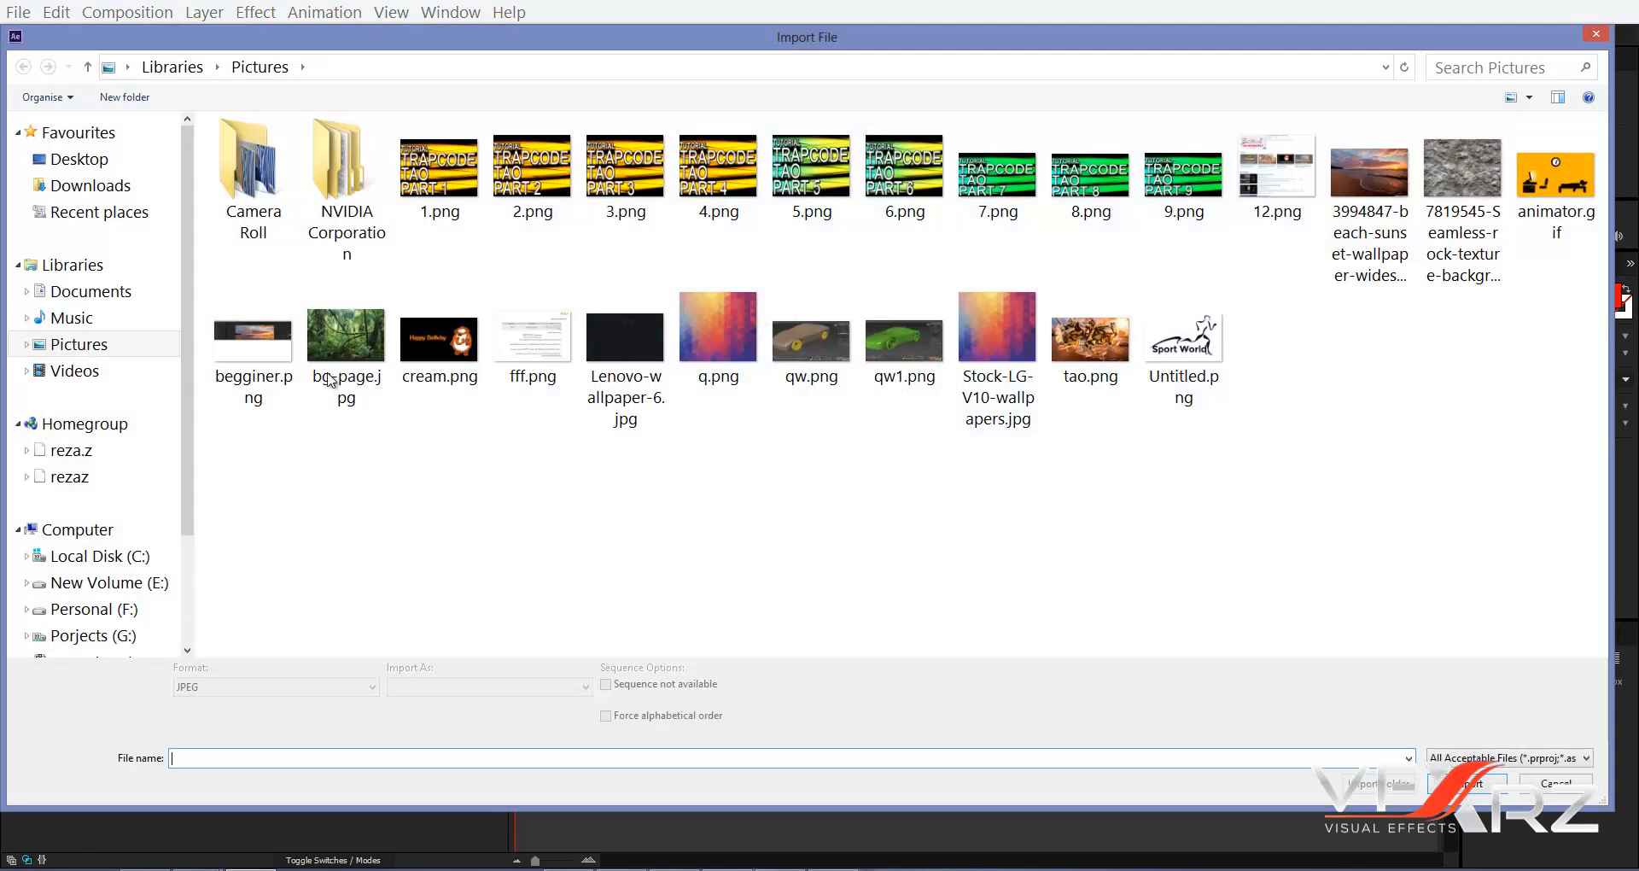
double_click(1184, 341)
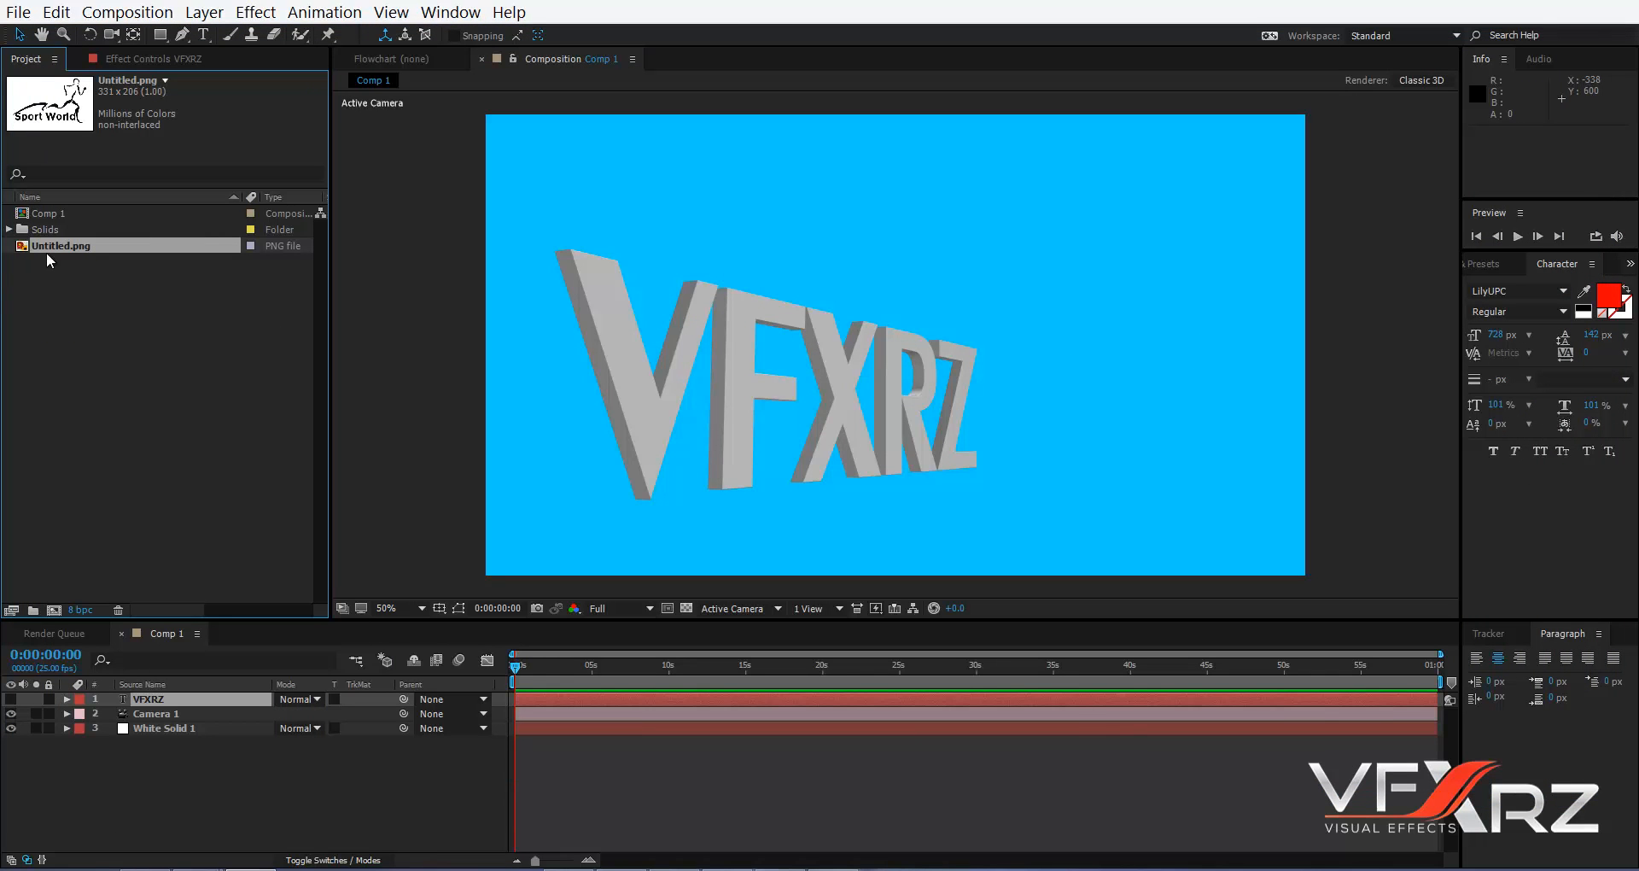
drag(65, 243, 157, 740)
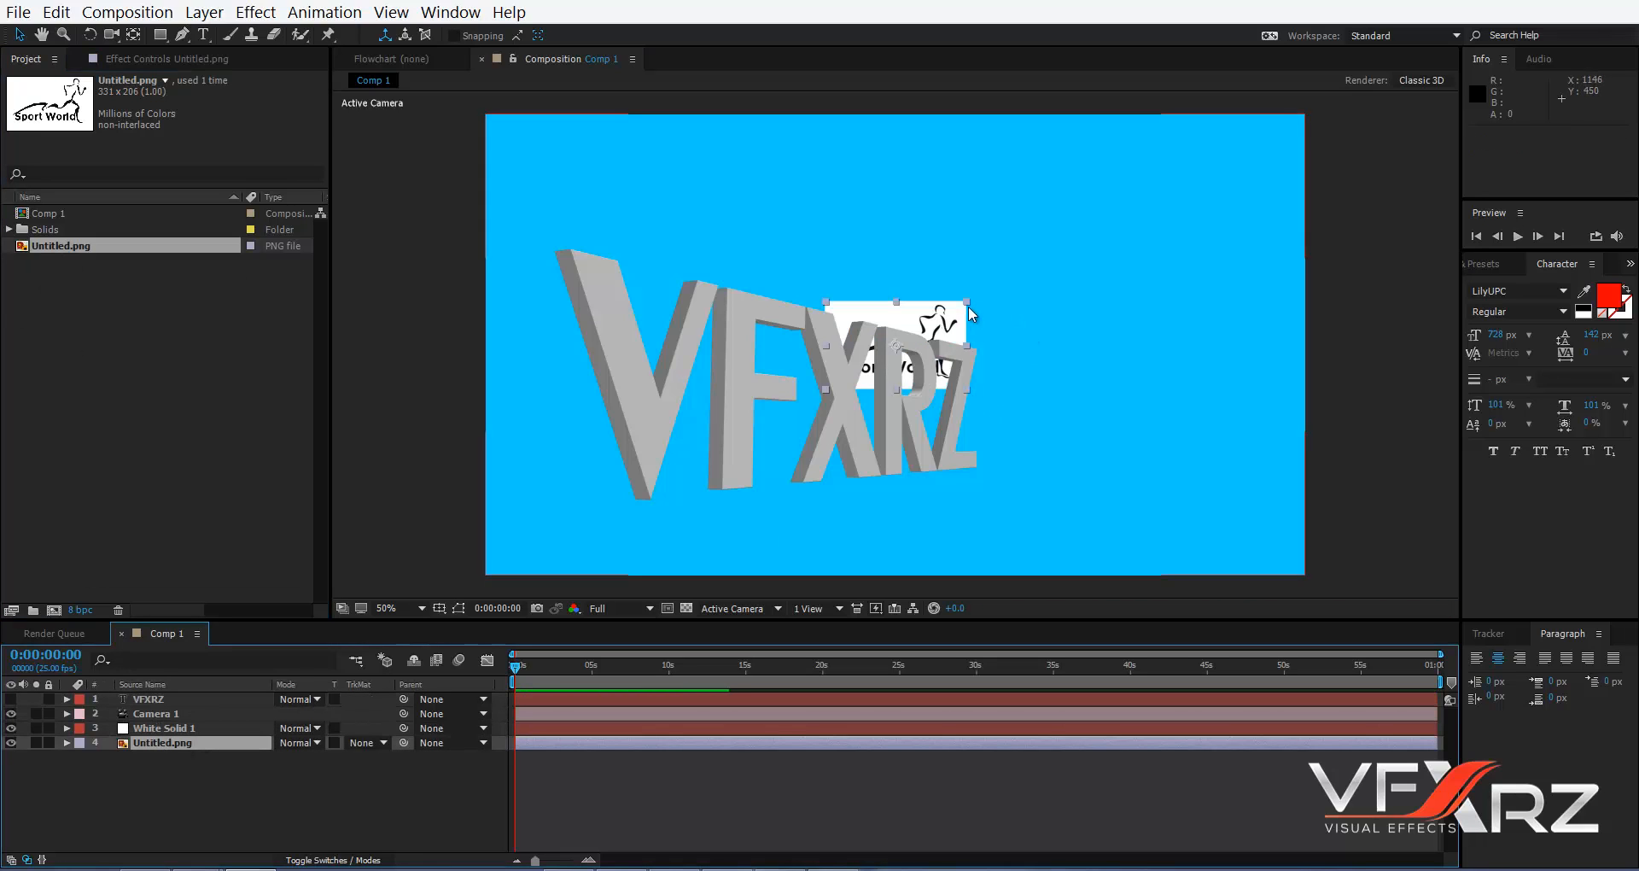
drag(967, 304, 1147, 211)
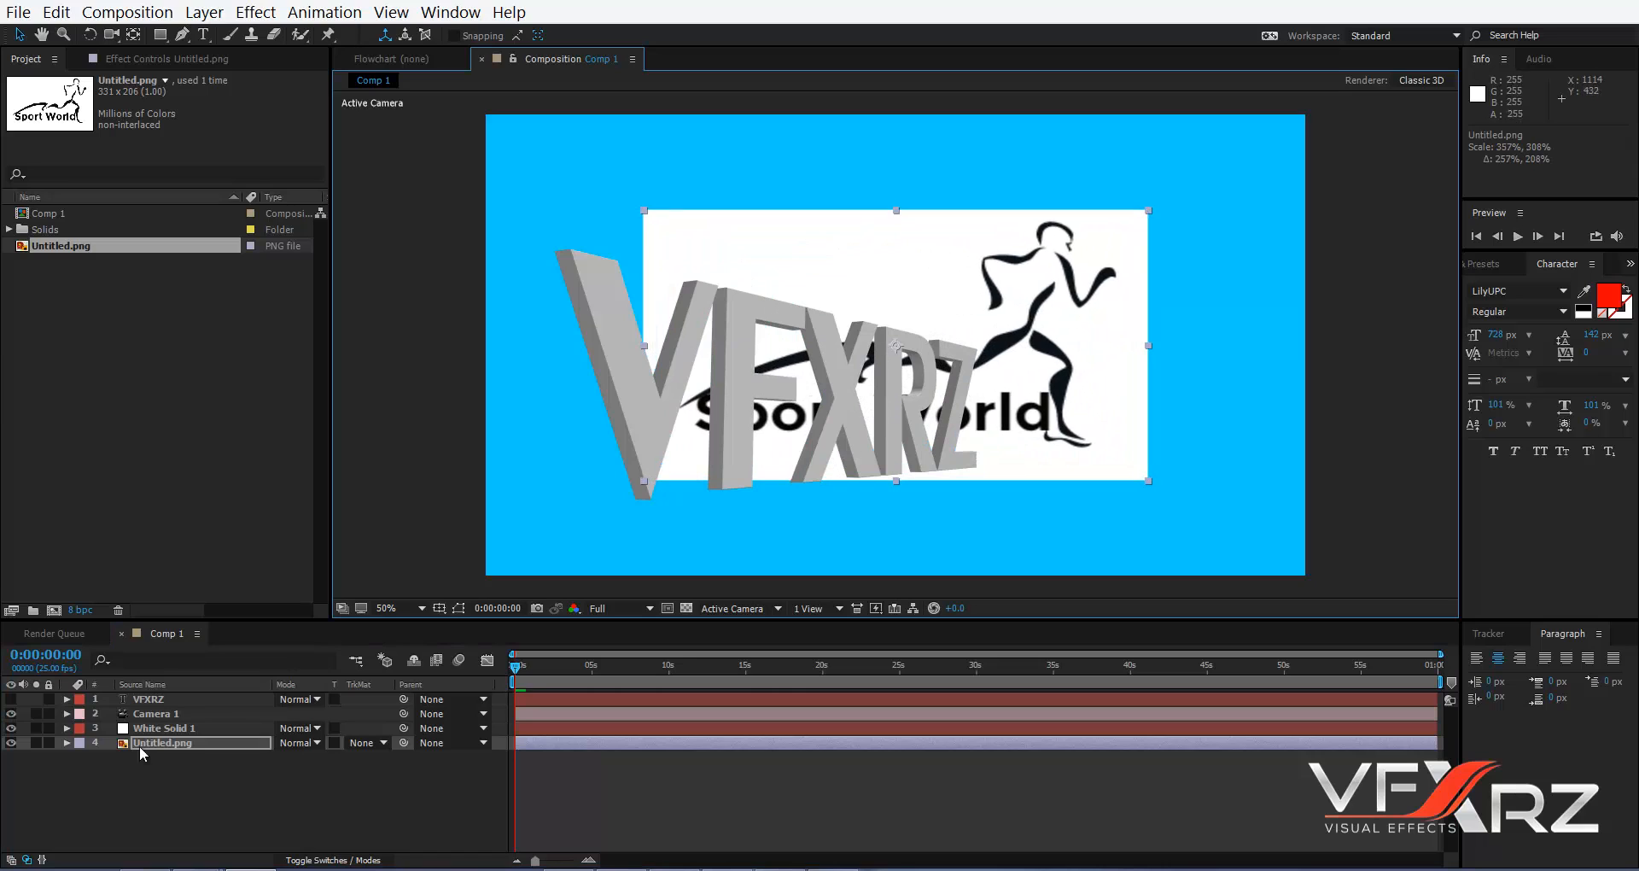
- Auto-trace the Untitled.png layer over the work area using the Blue channel, applying the result to a new layer
click(205, 743)
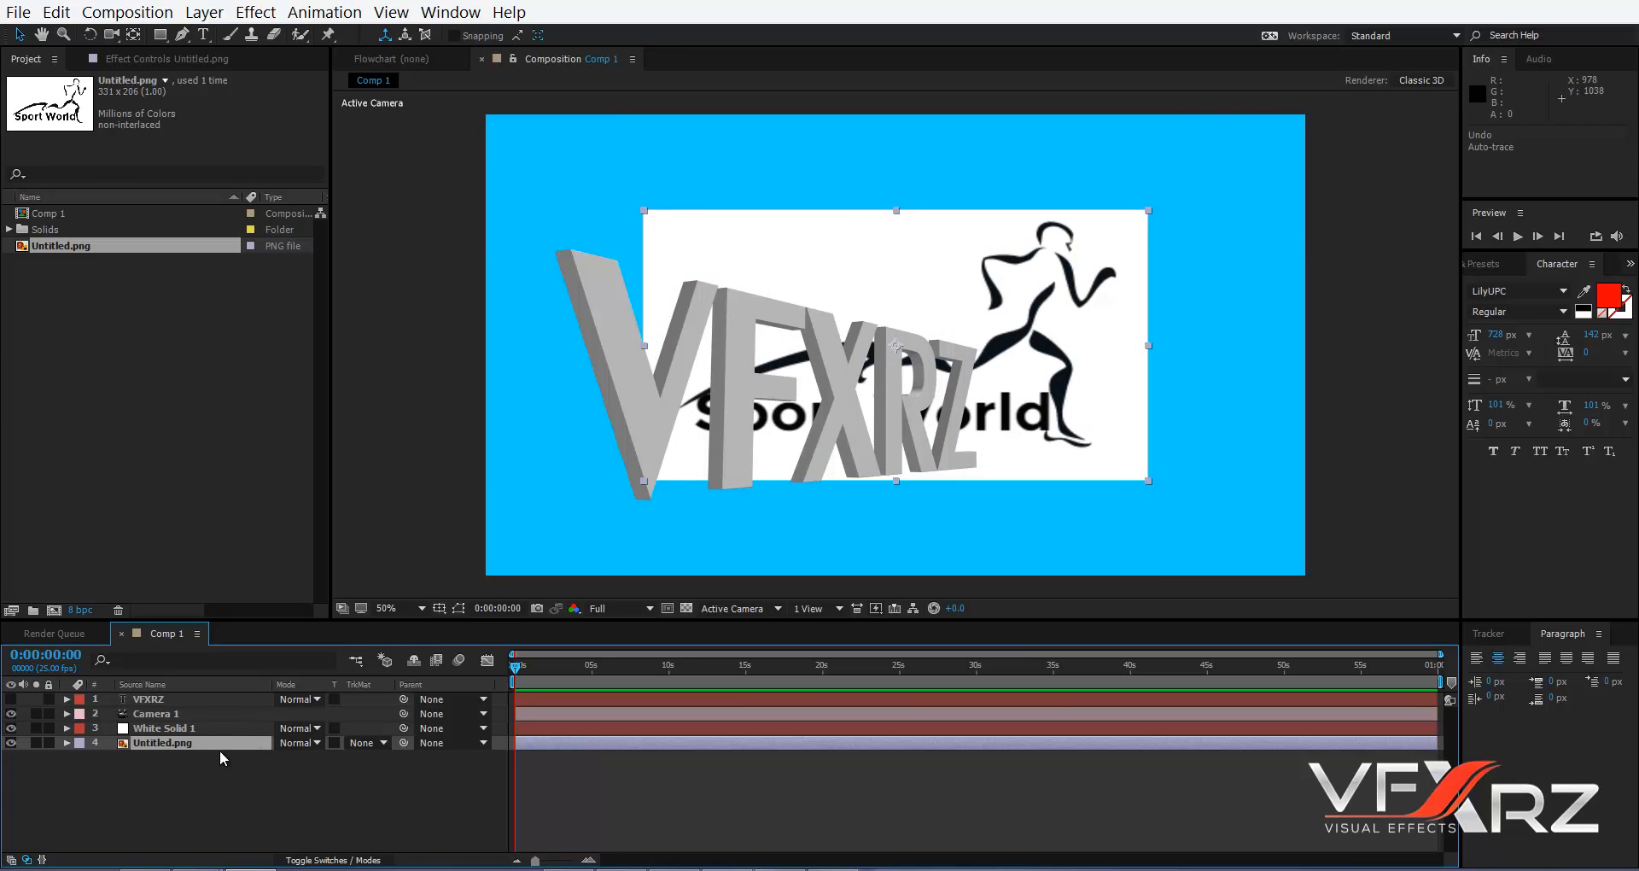
click(206, 12)
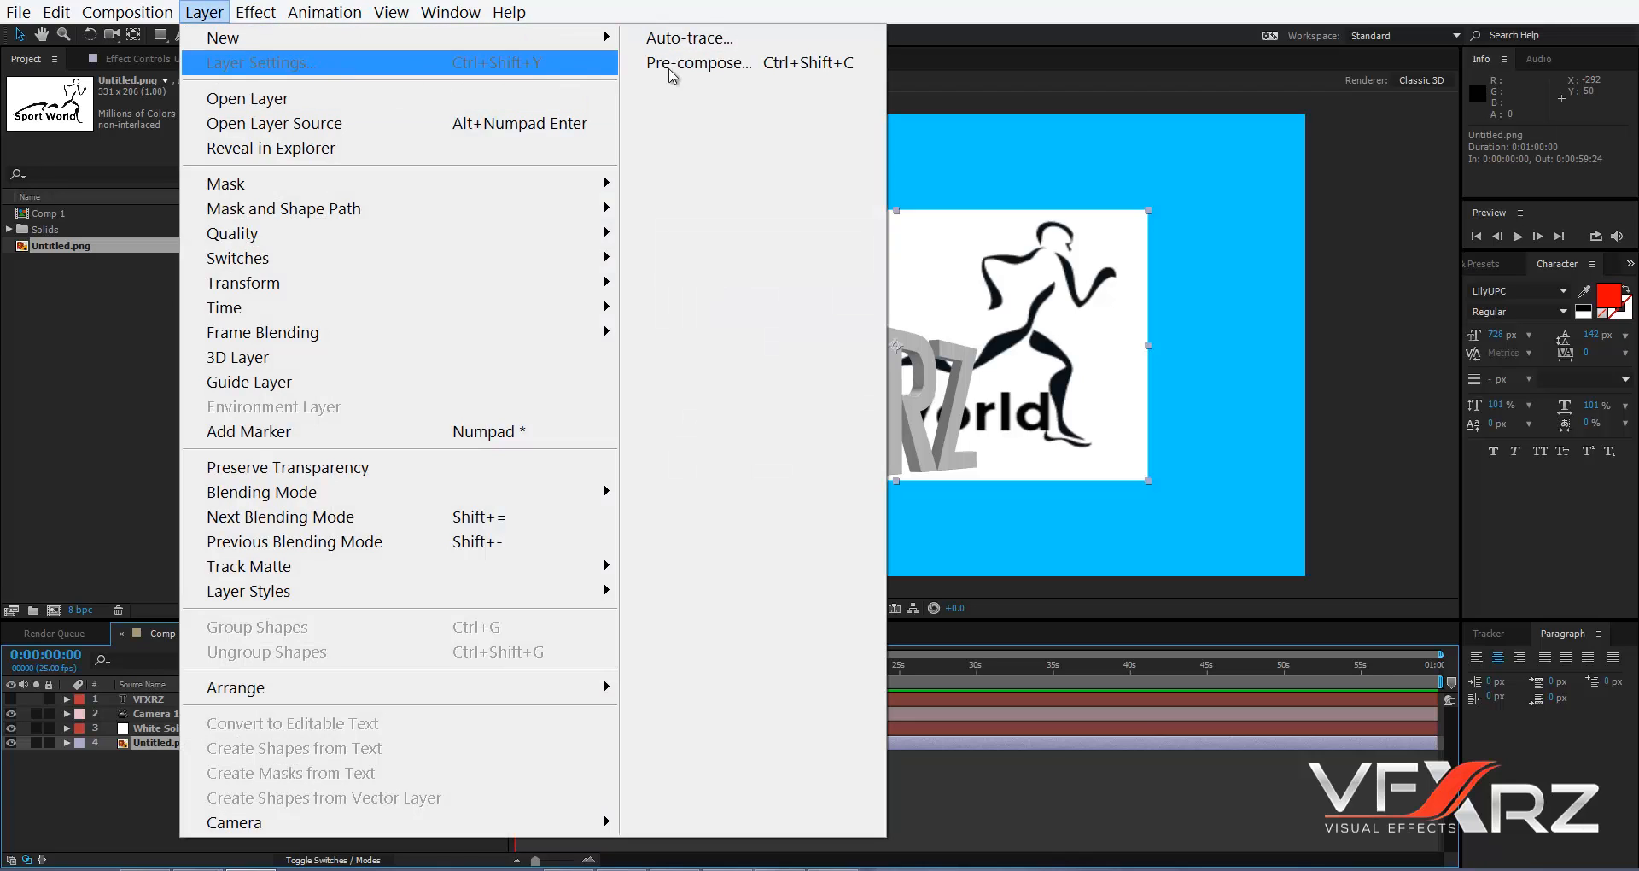
click(677, 43)
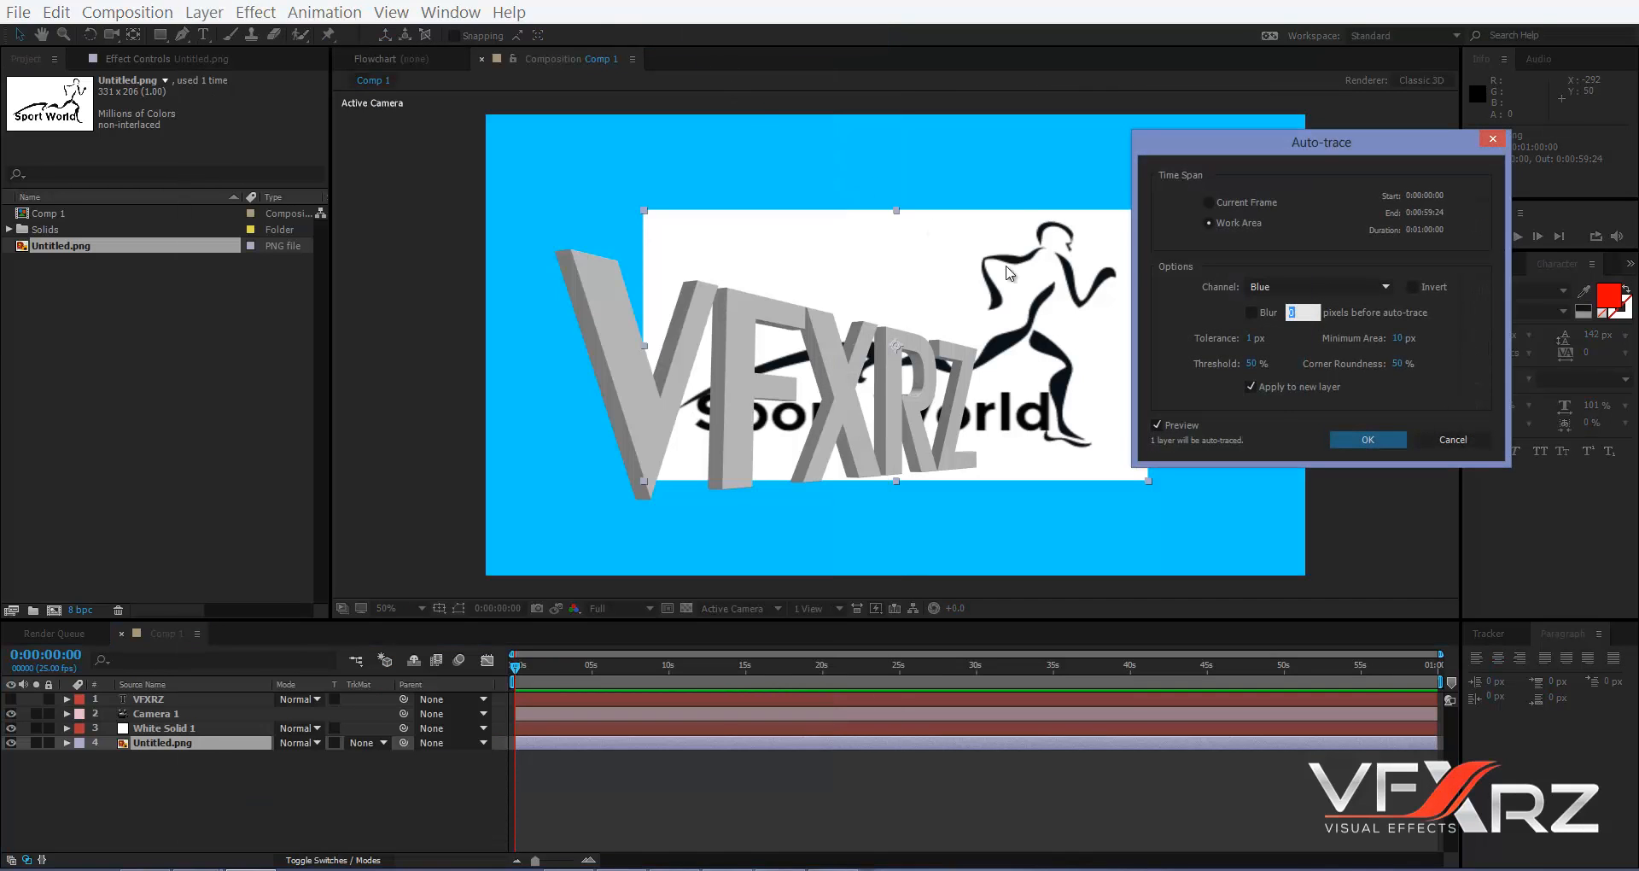
click(1350, 439)
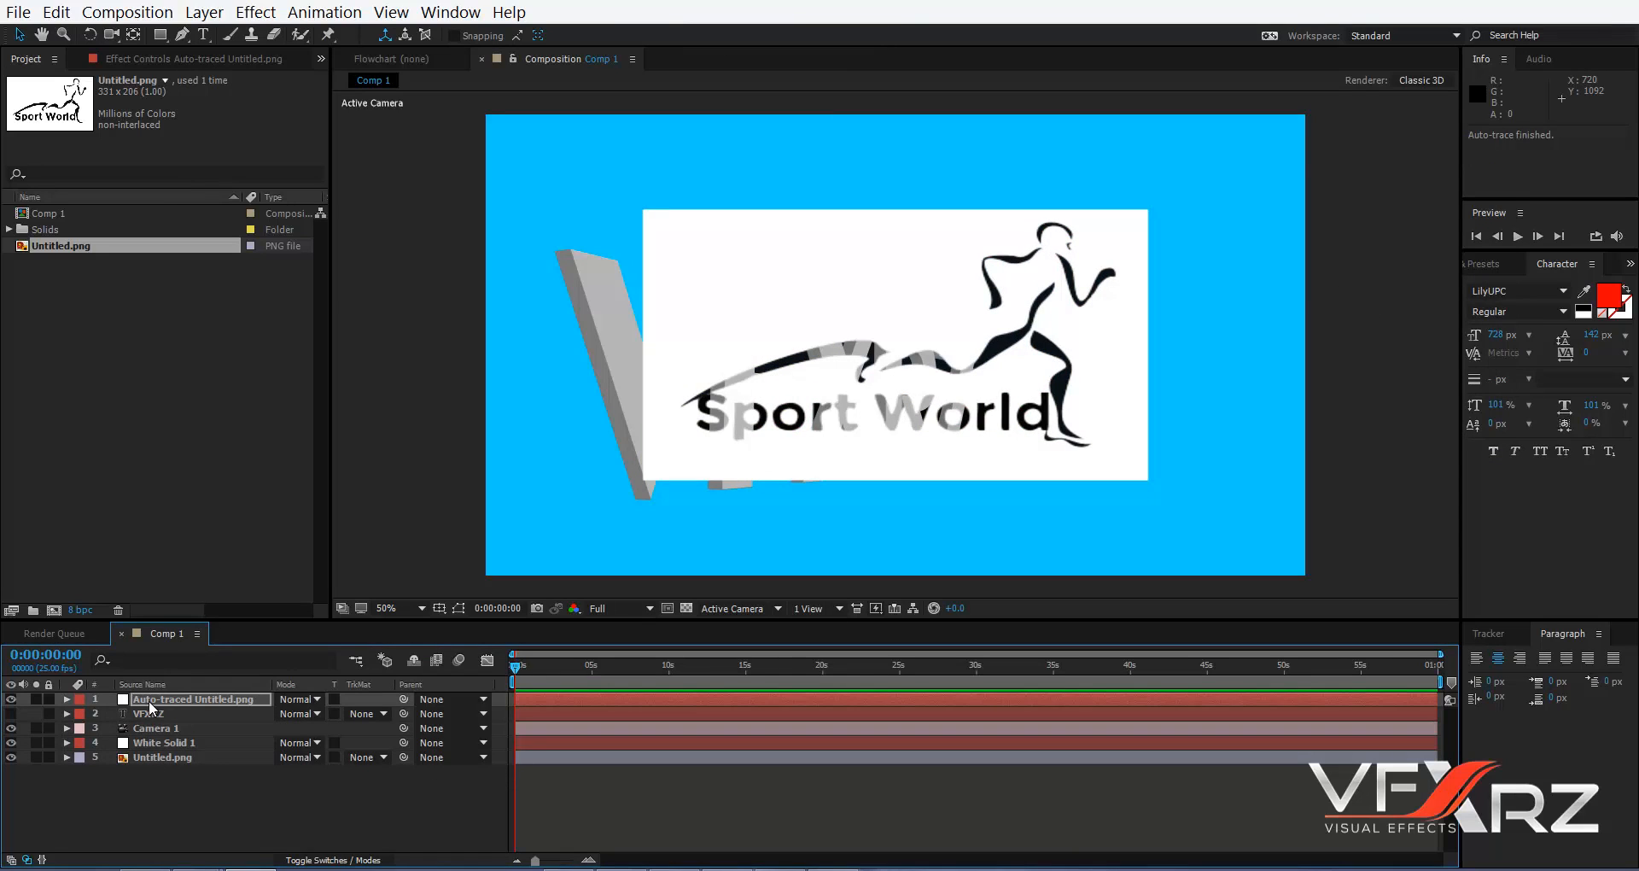
- Review the masks generated in the auto-traced Untitled.png layer
click(149, 703)
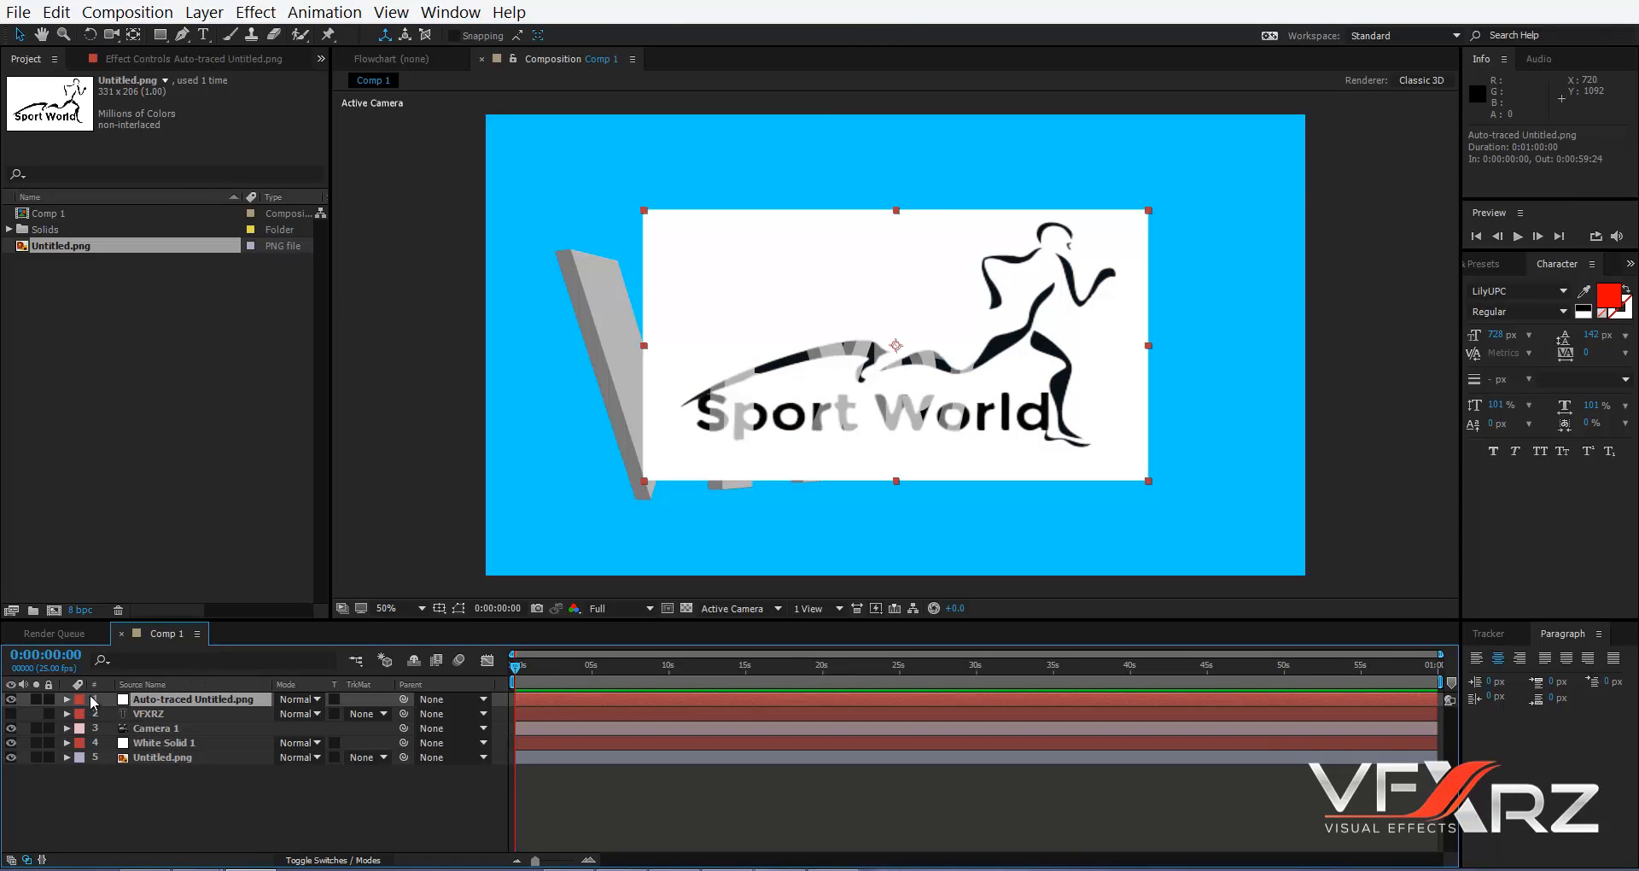
click(67, 700)
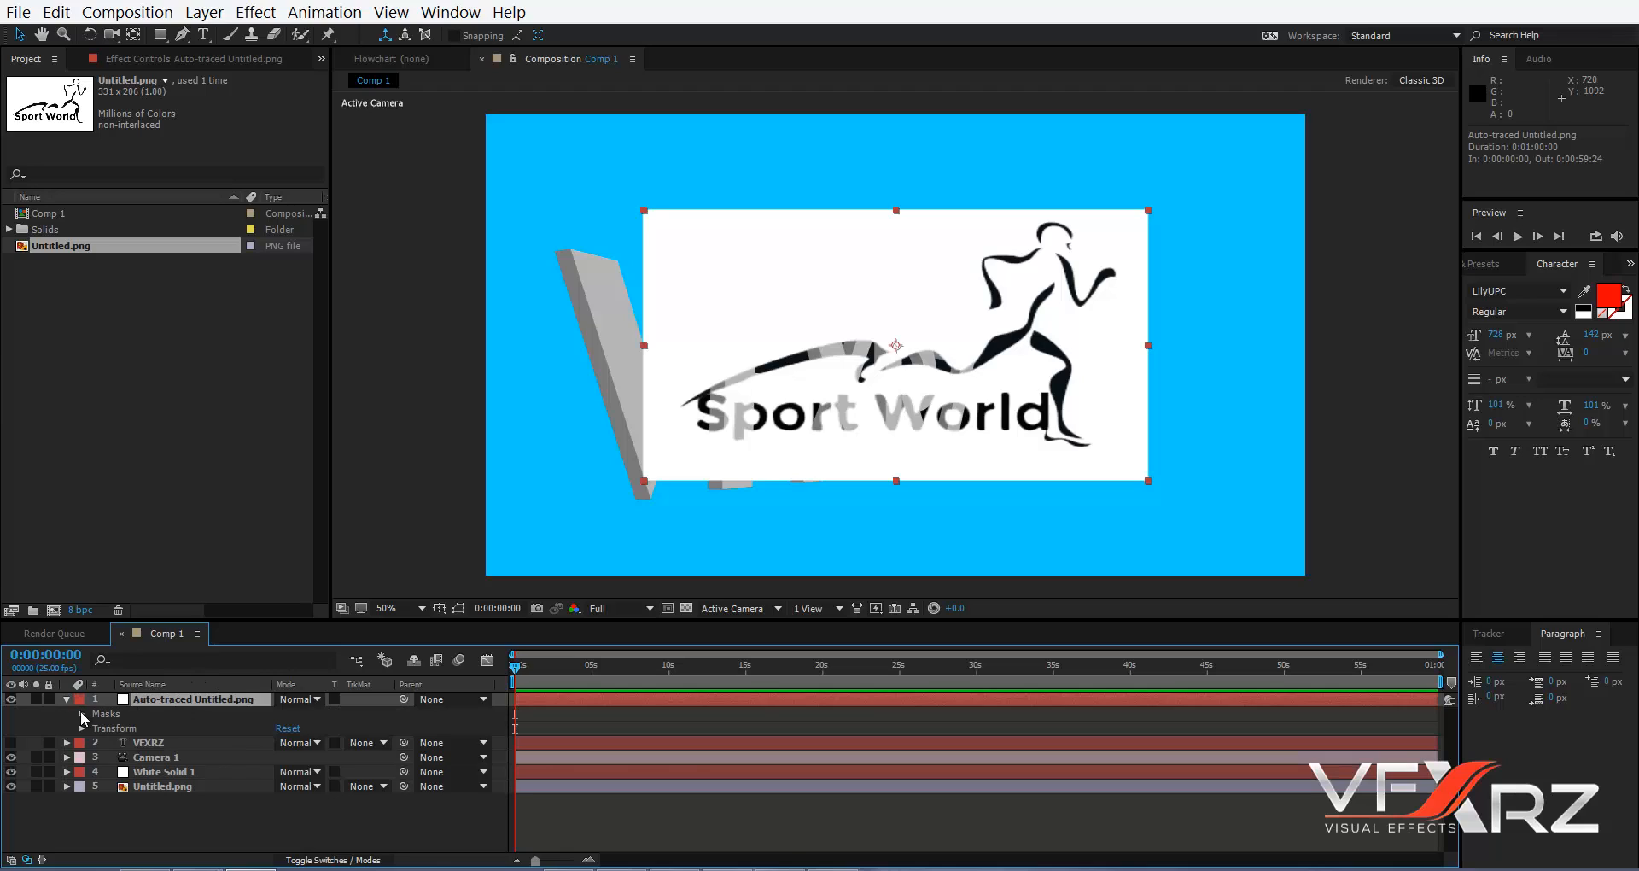
click(82, 714)
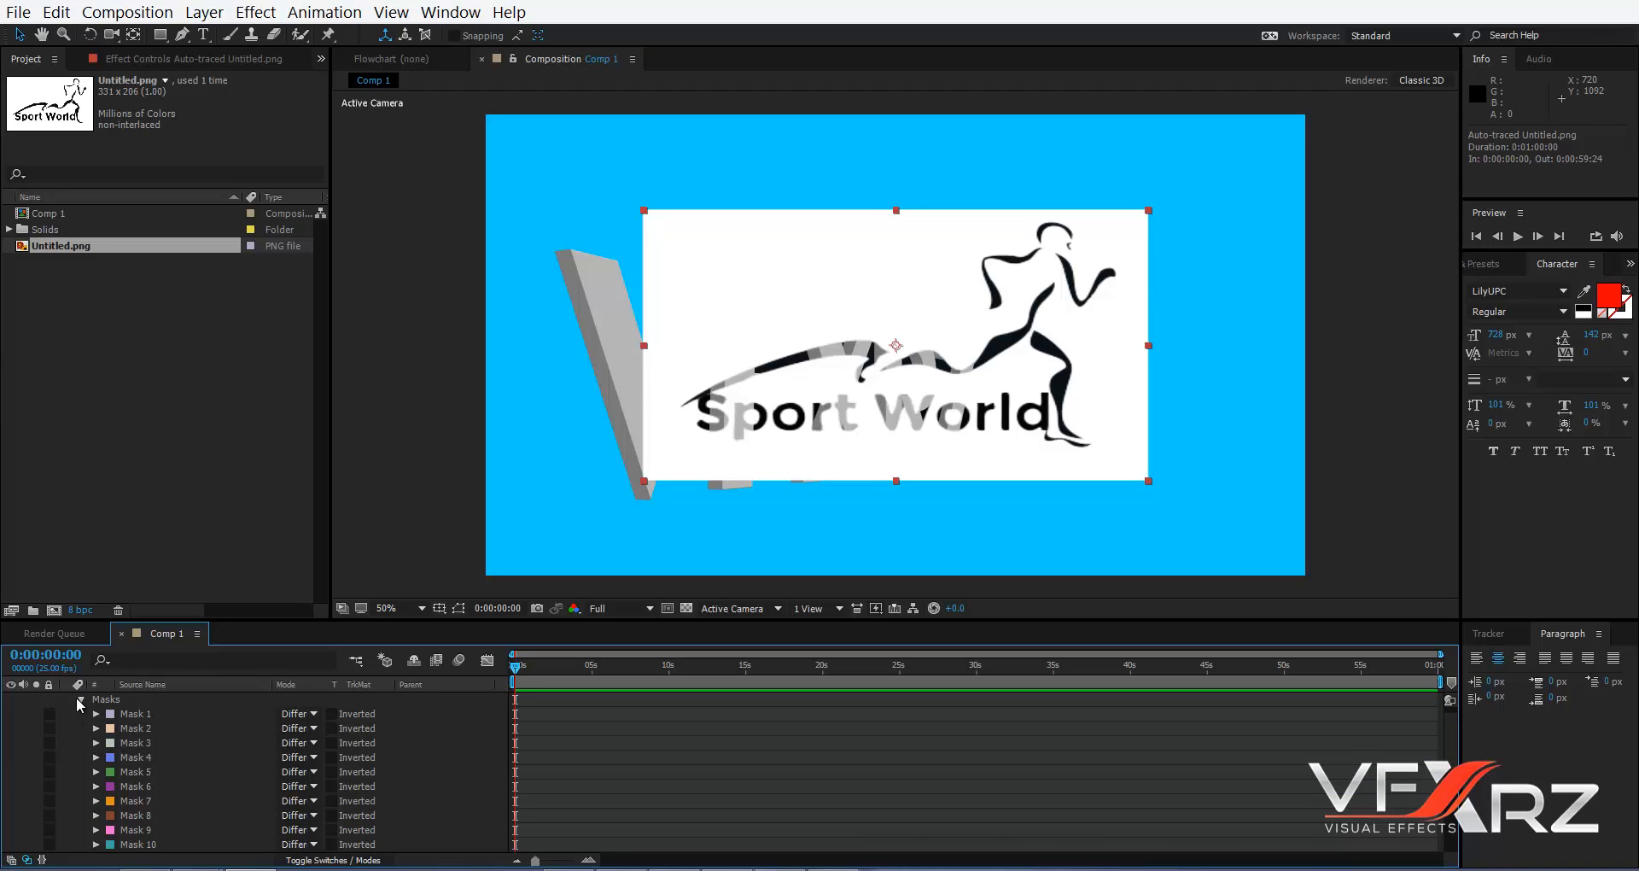
click(81, 700)
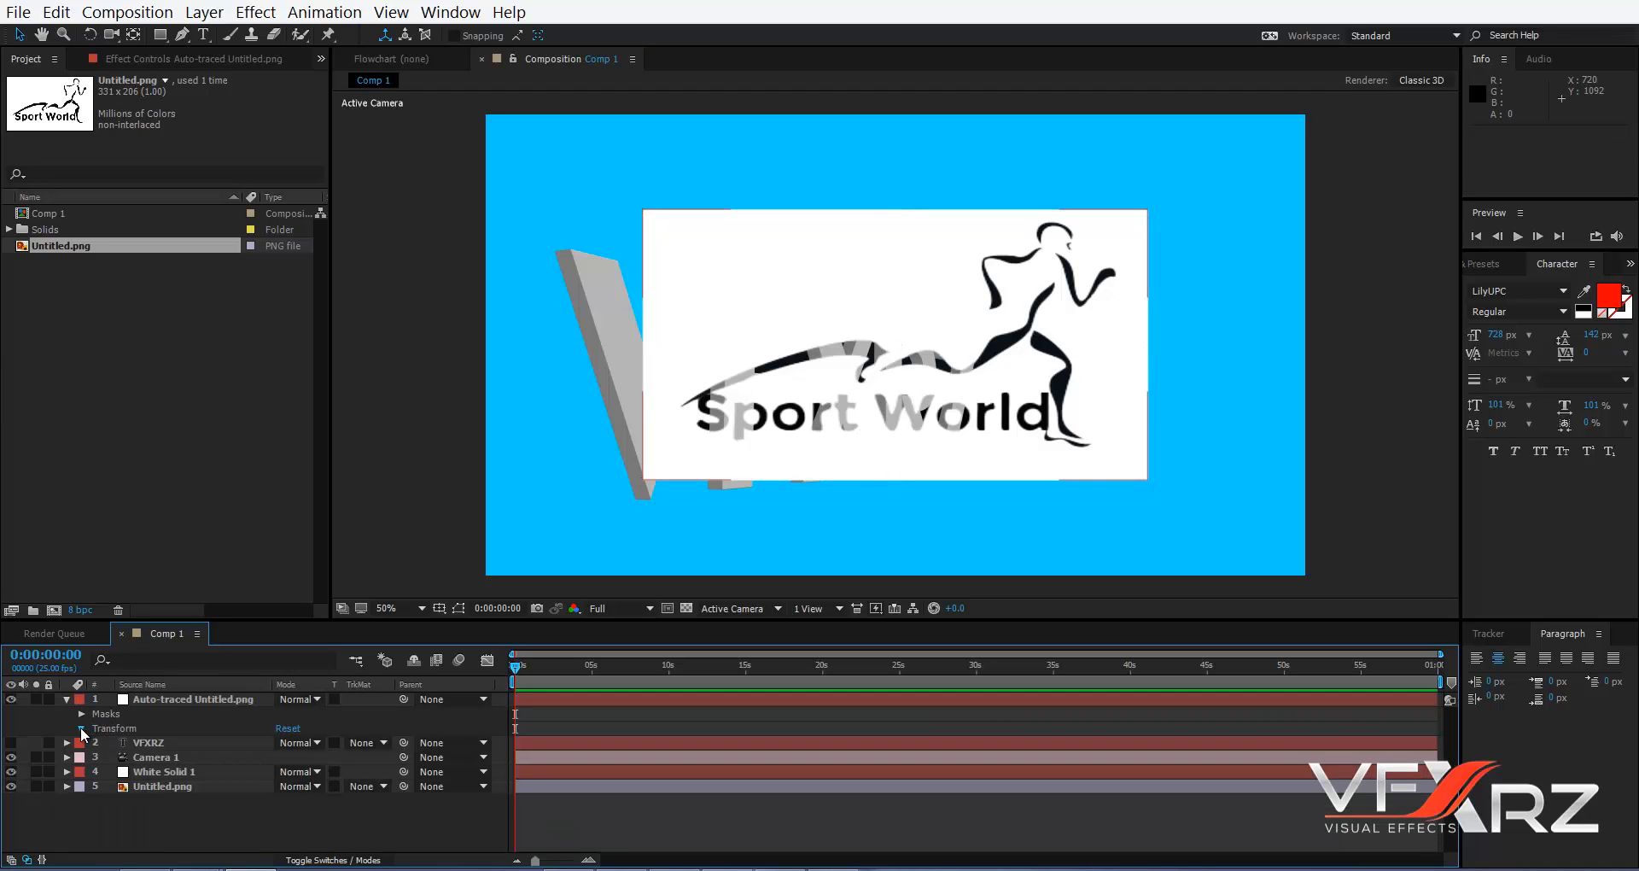
- Hide the original Untitled.png layer and scale the auto-traced layer to about 288.9% by 248.8%
click(82, 730)
click(137, 771)
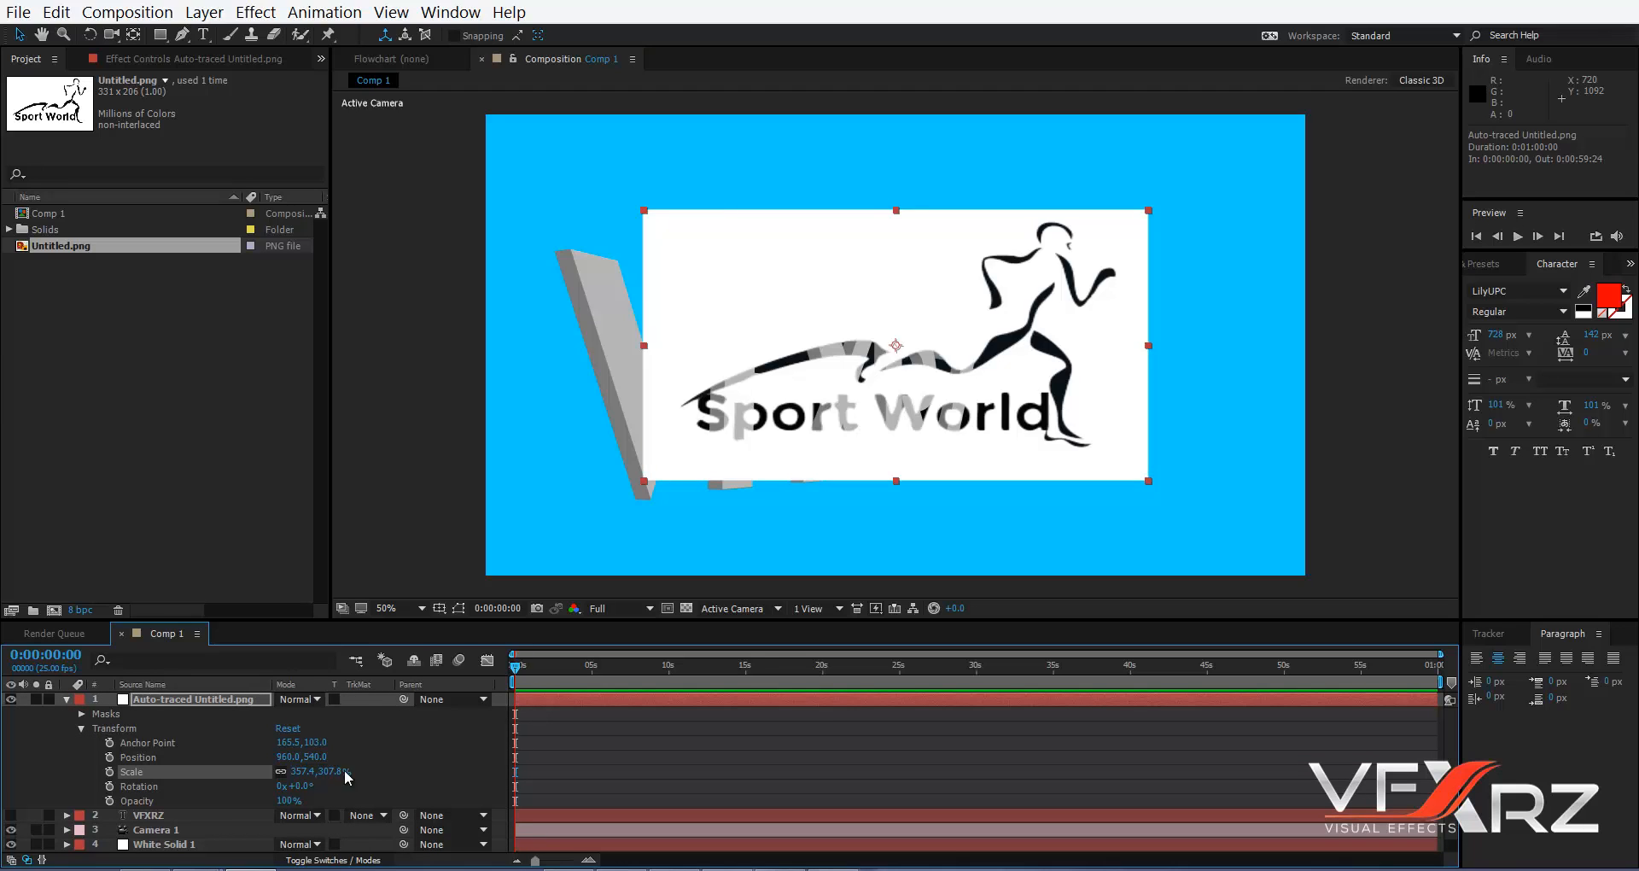
mouse_move(345, 772)
mouse_down()
mouse_move(184, 769)
mouse_move(370, 763)
mouse_move(316, 761)
mouse_move(353, 762)
mouse_up()
scroll(162, 794, down, 1)
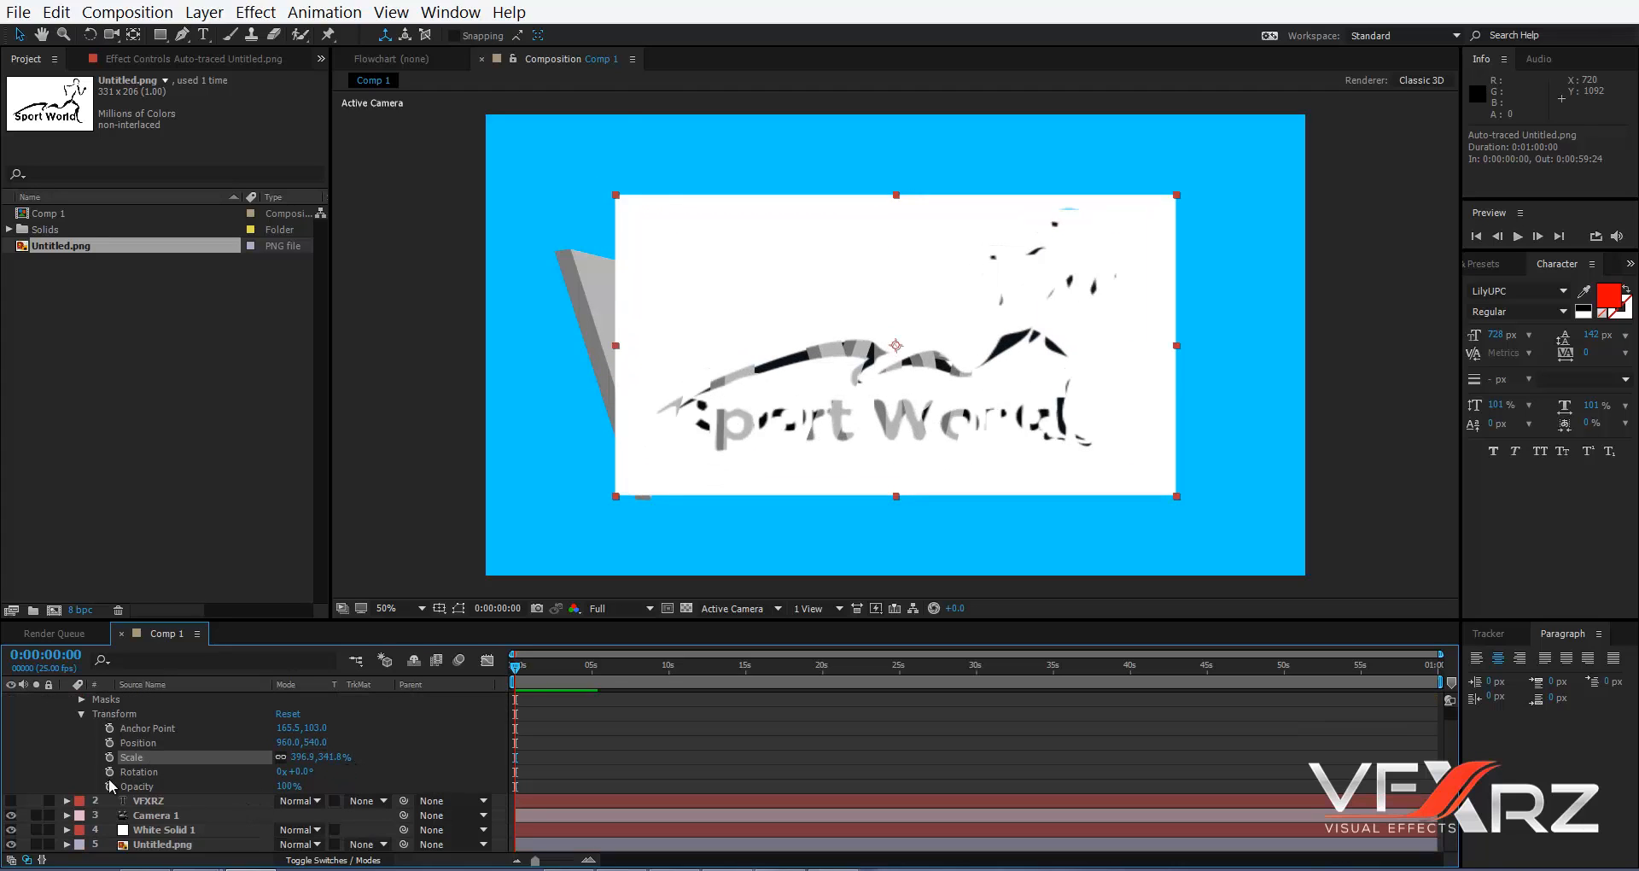
click(162, 843)
click(12, 845)
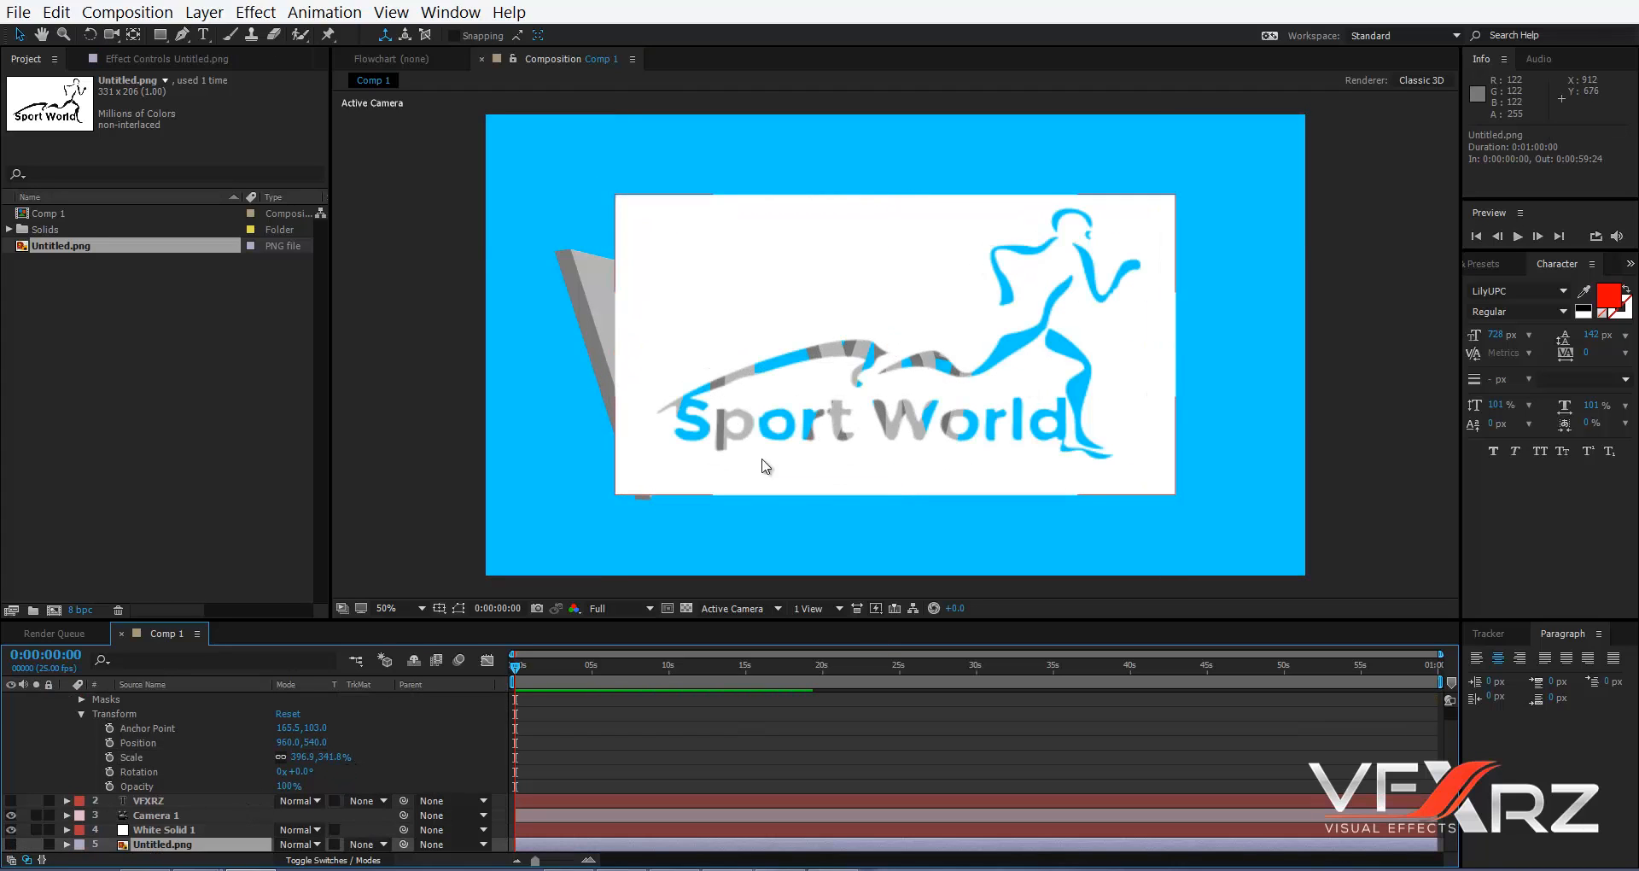
scroll(151, 744, up, 1)
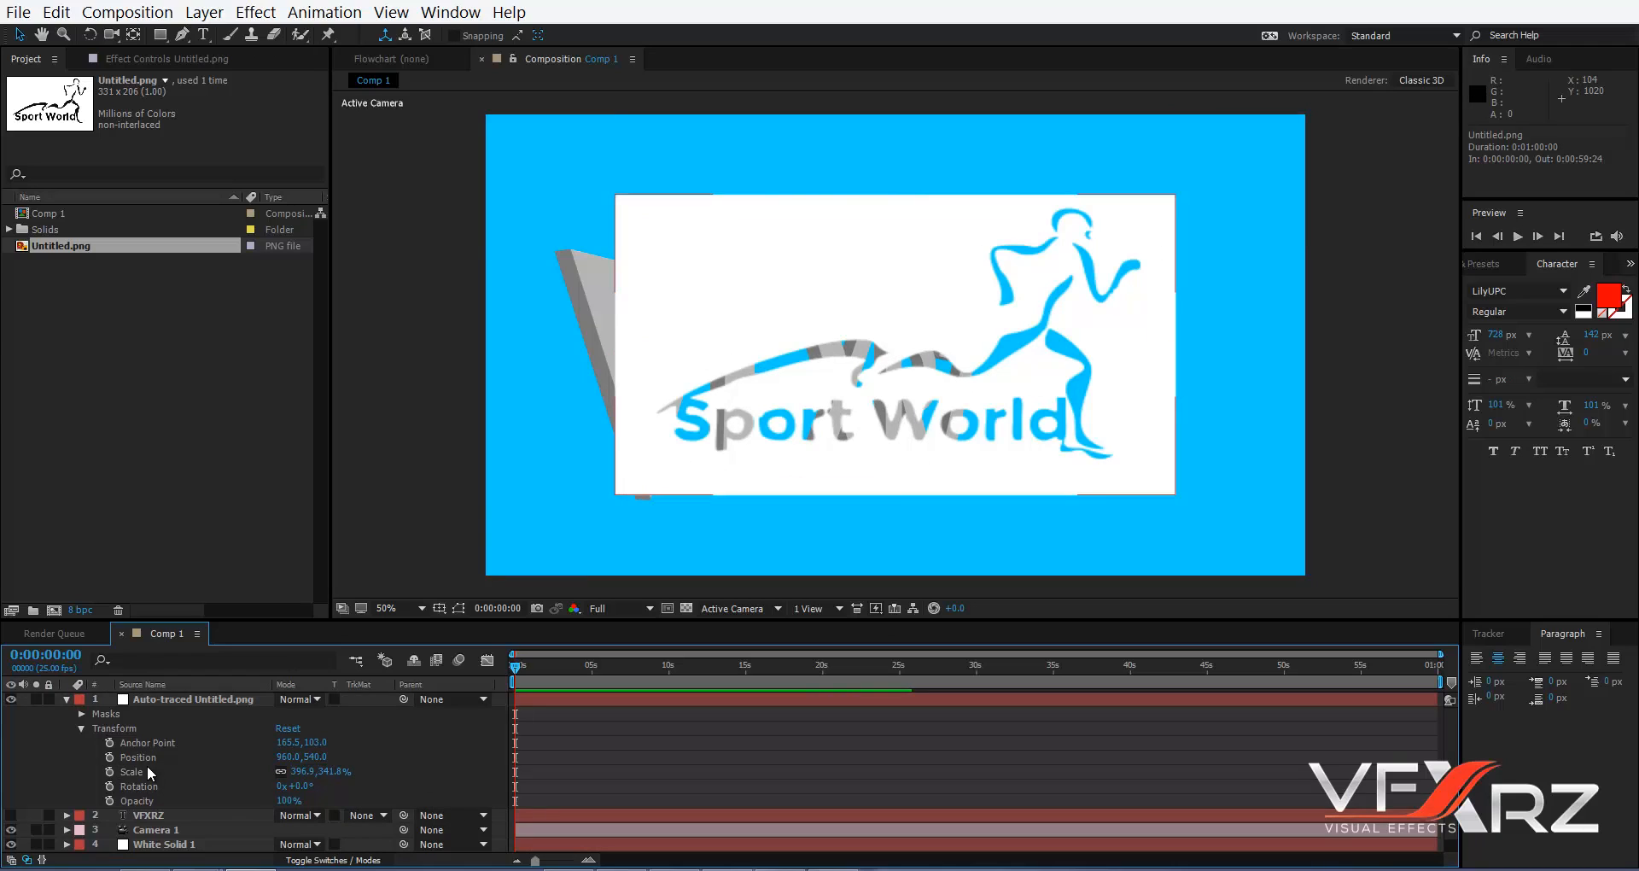
click(149, 770)
drag(330, 773, 253, 773)
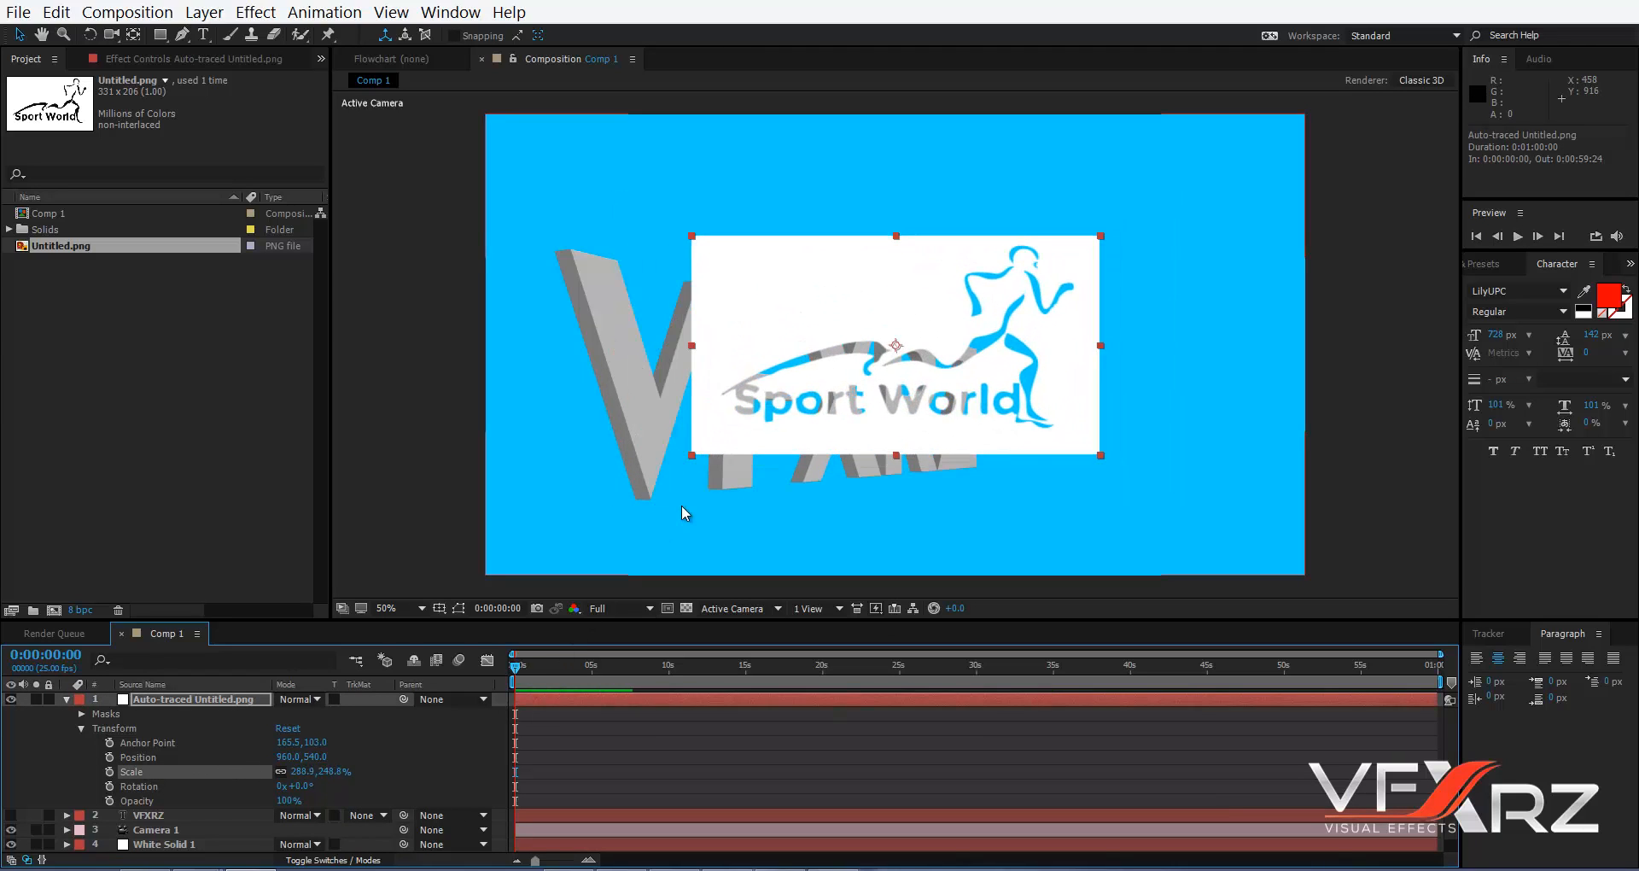
- Assign the auto-traced Untitled.png layer to Path Layer 2 in White Solid 1's Element effect
click(196, 844)
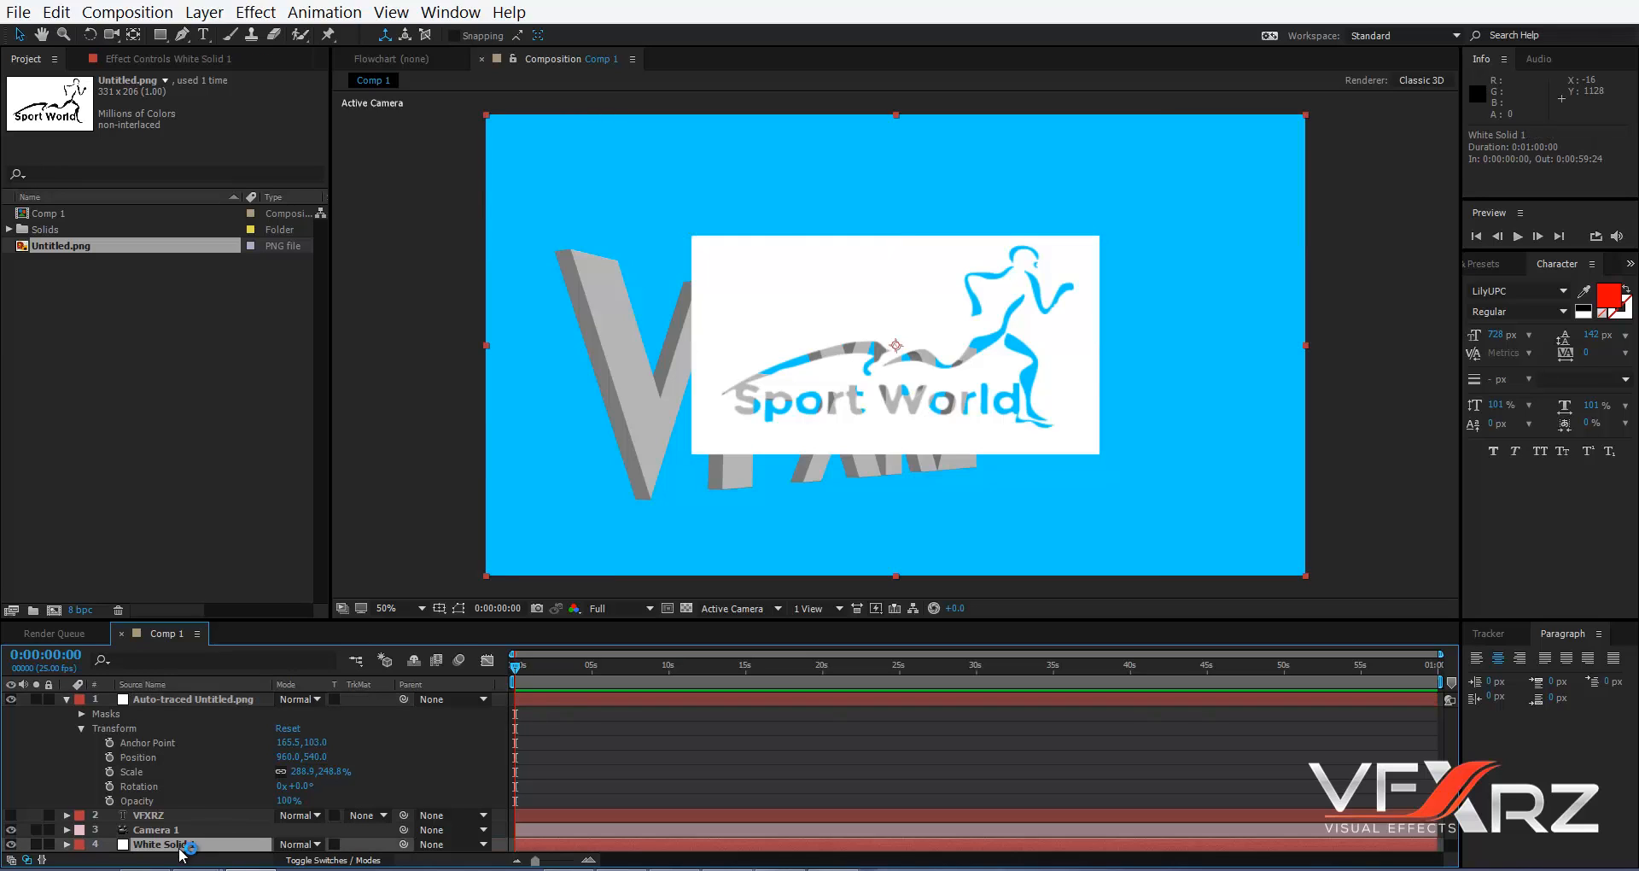
click(154, 61)
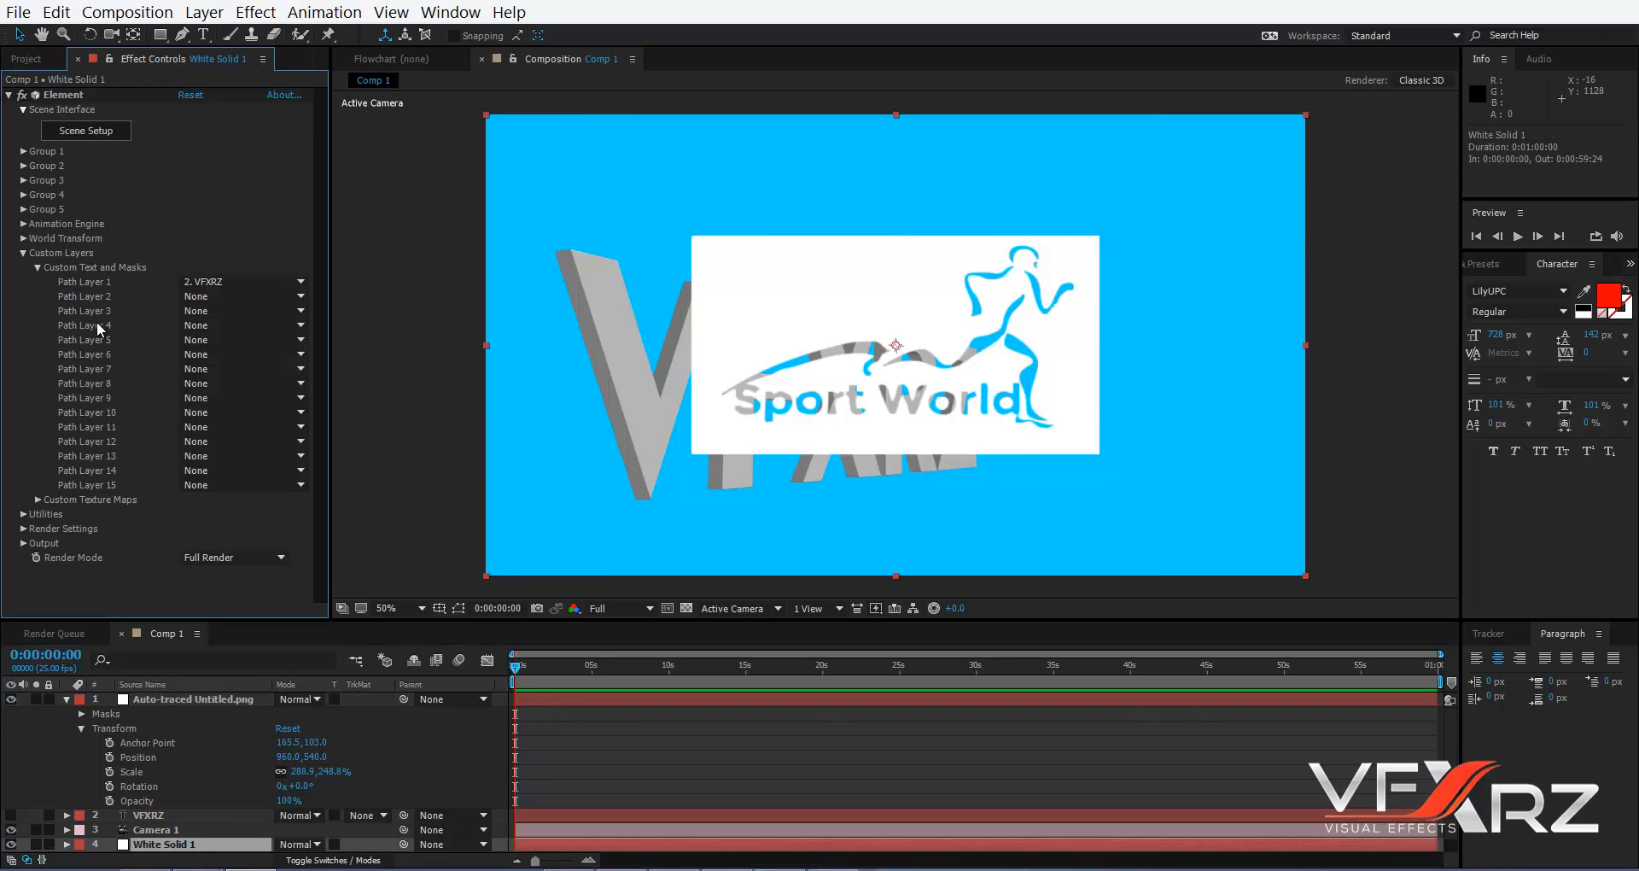
click(192, 300)
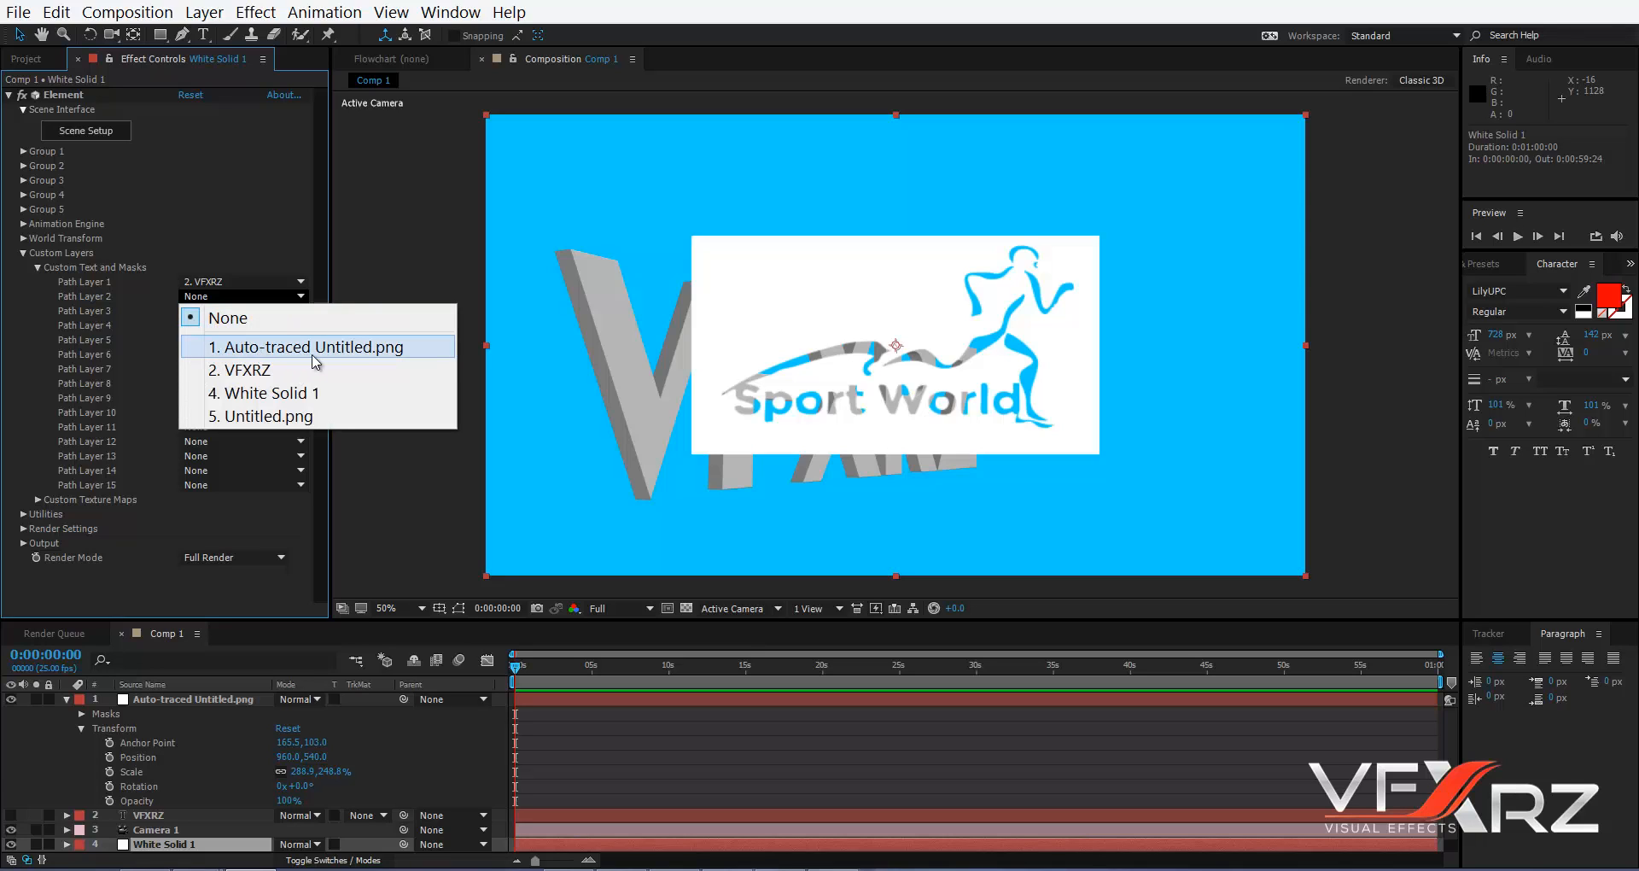
click(353, 357)
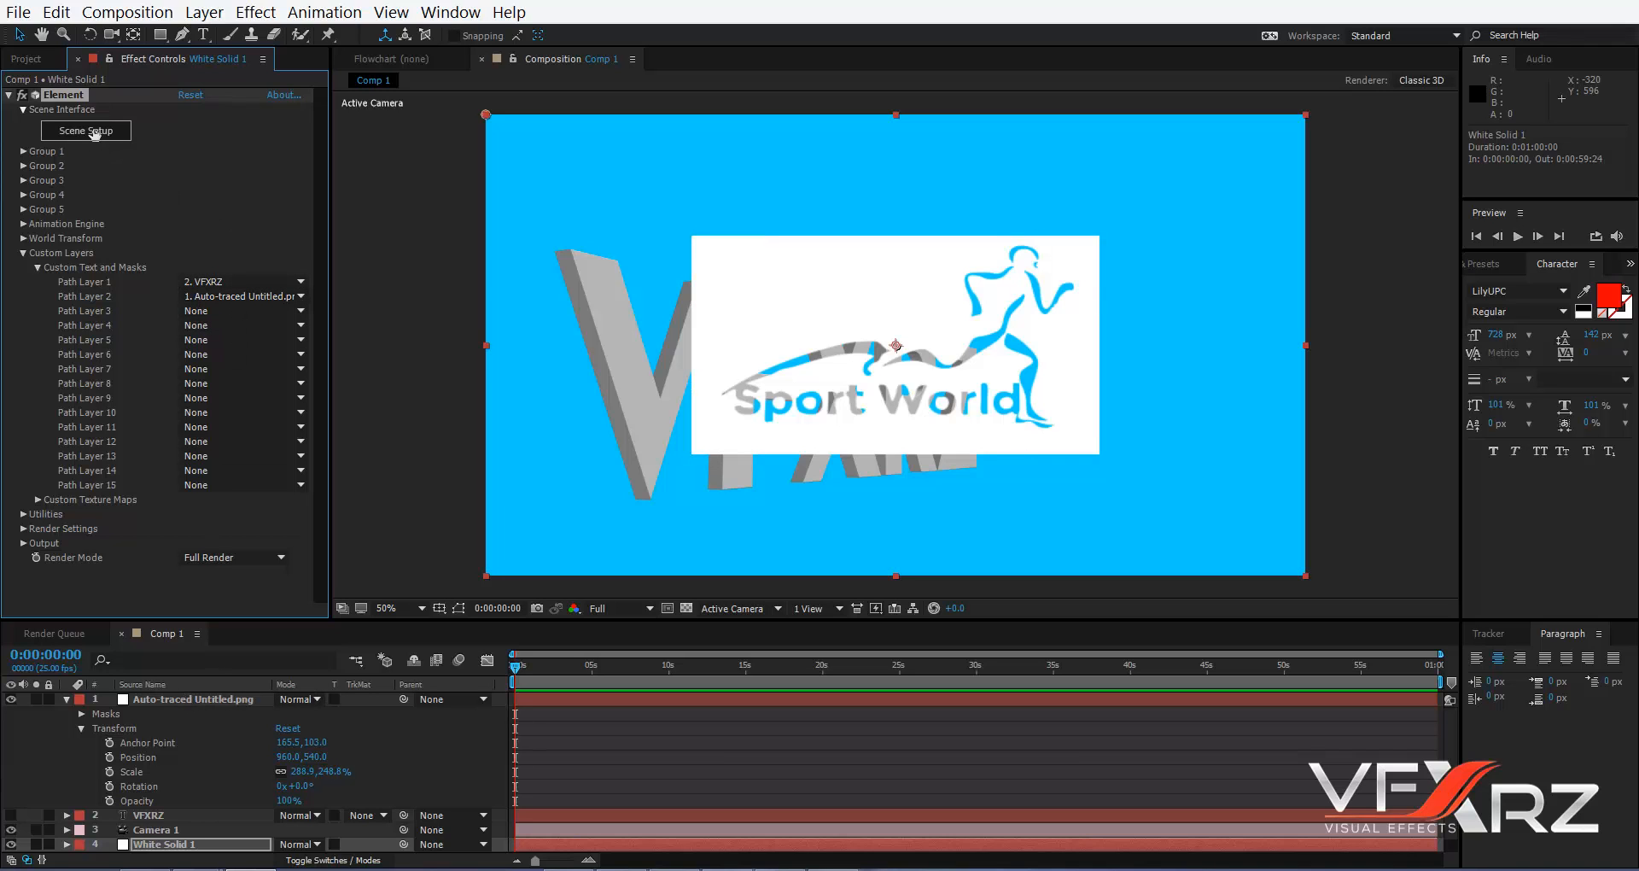
- Switch the extrusion model to Custom Path 2 in the Element scene setup and inspect the extruded logo from the front
click(90, 131)
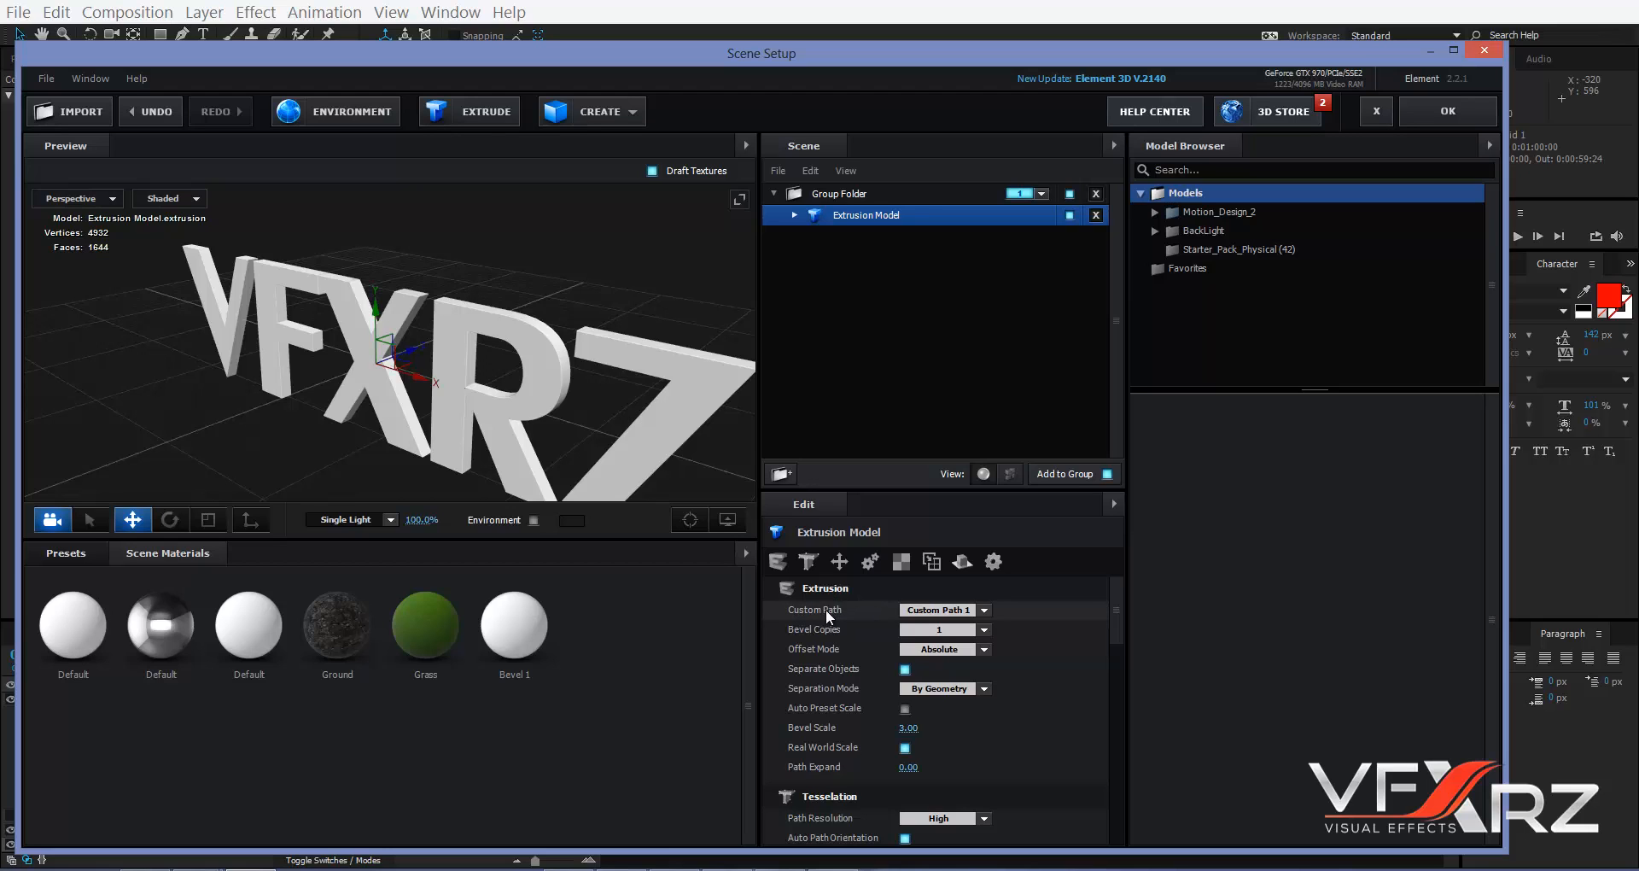
click(918, 613)
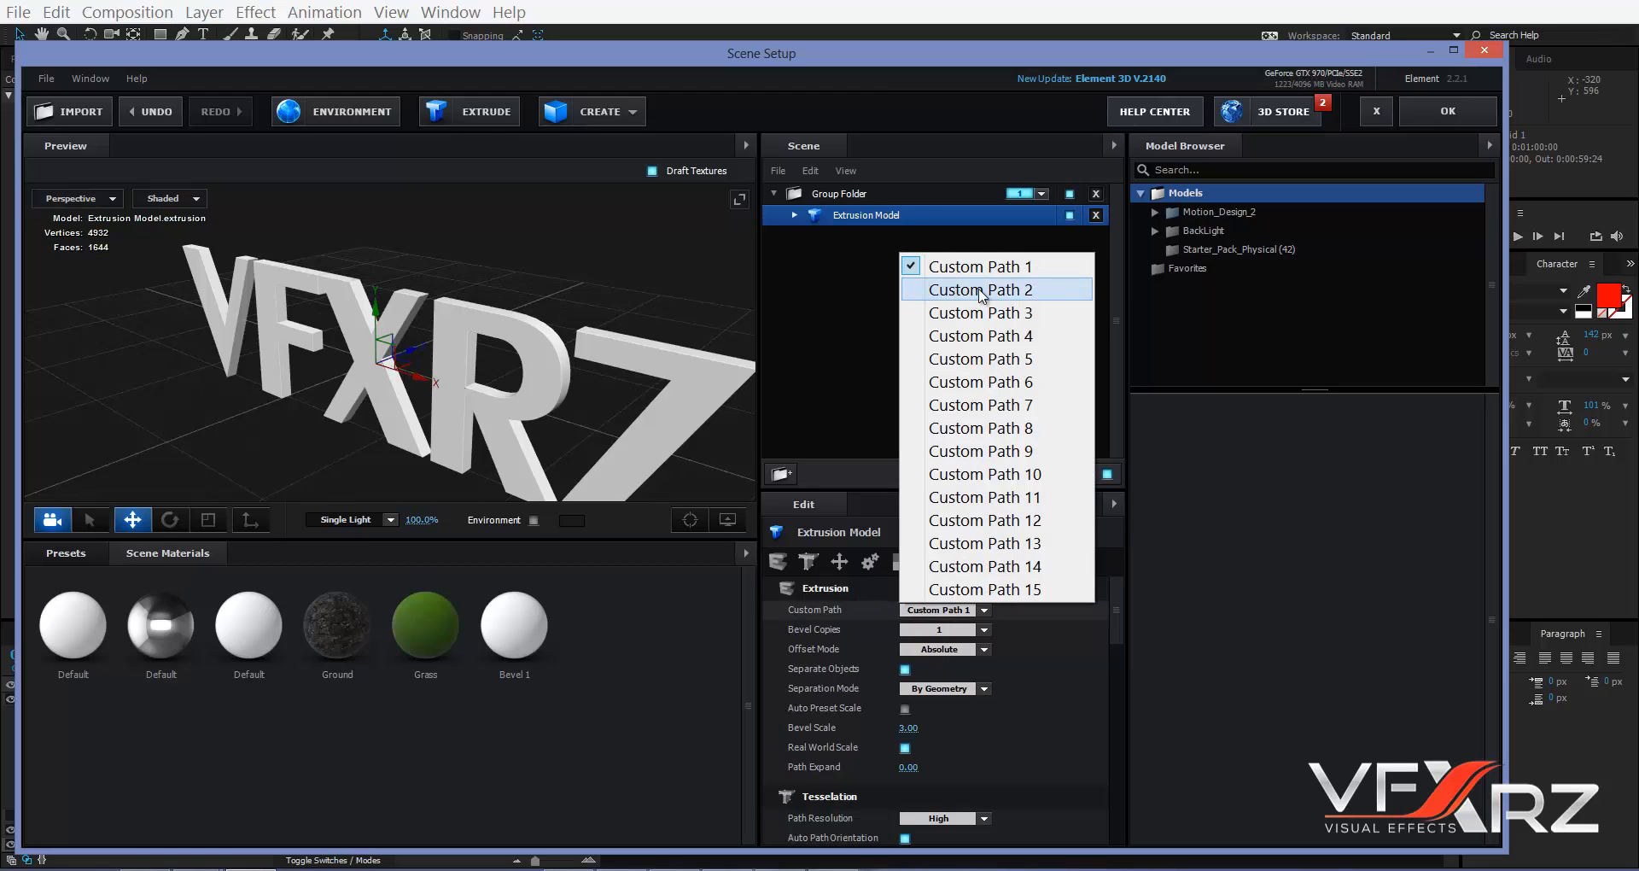
click(980, 290)
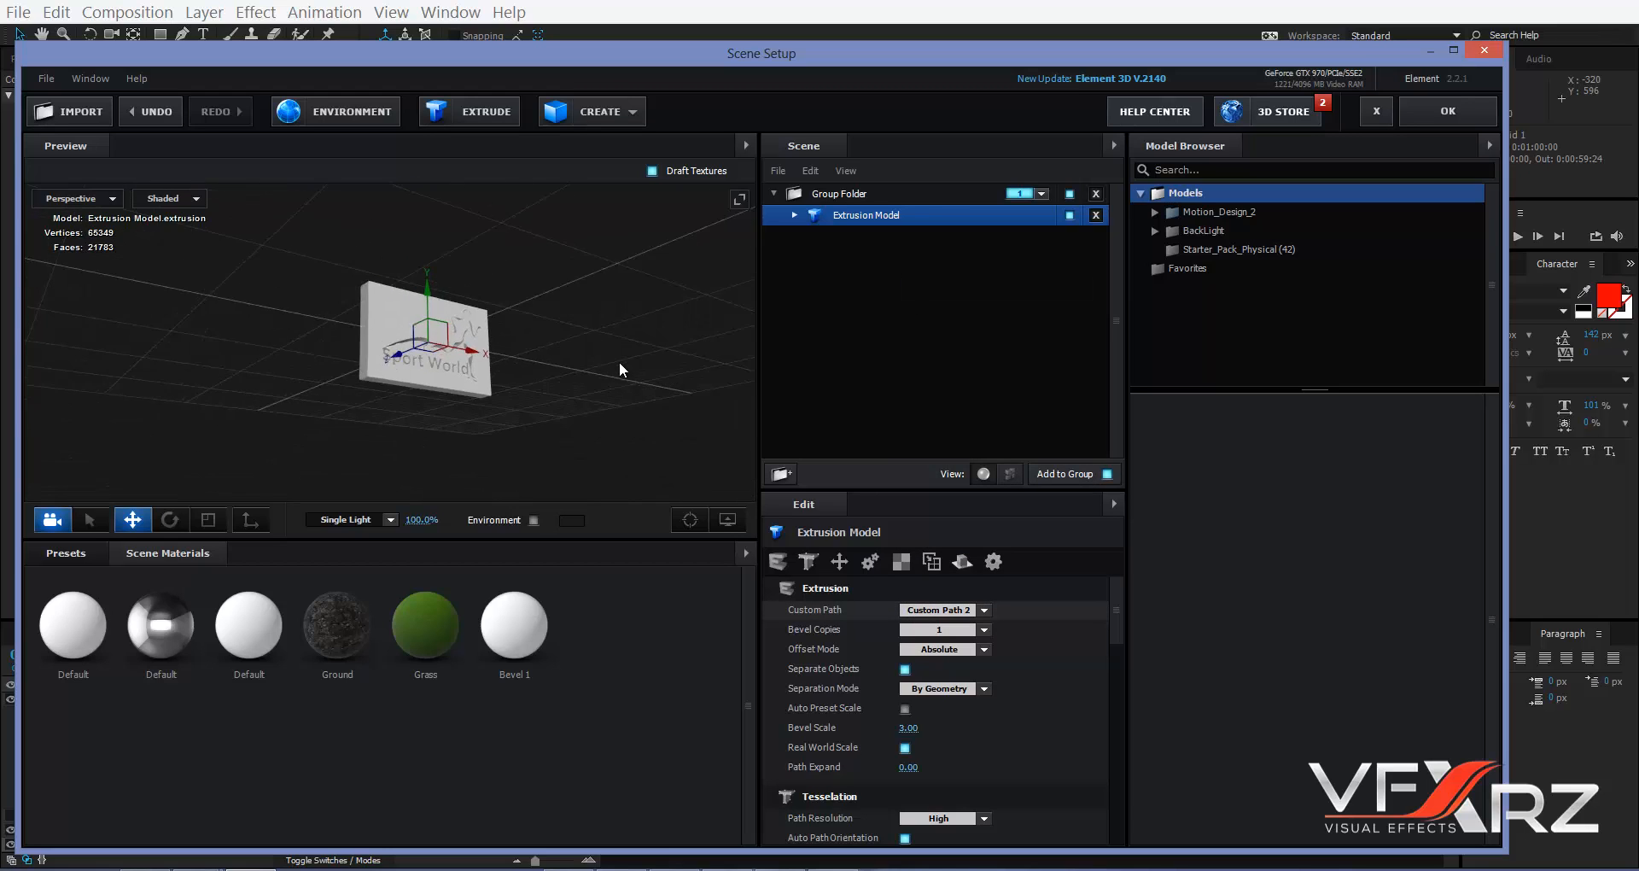
drag(618, 361, 568, 367)
scroll(555, 438, up, 3)
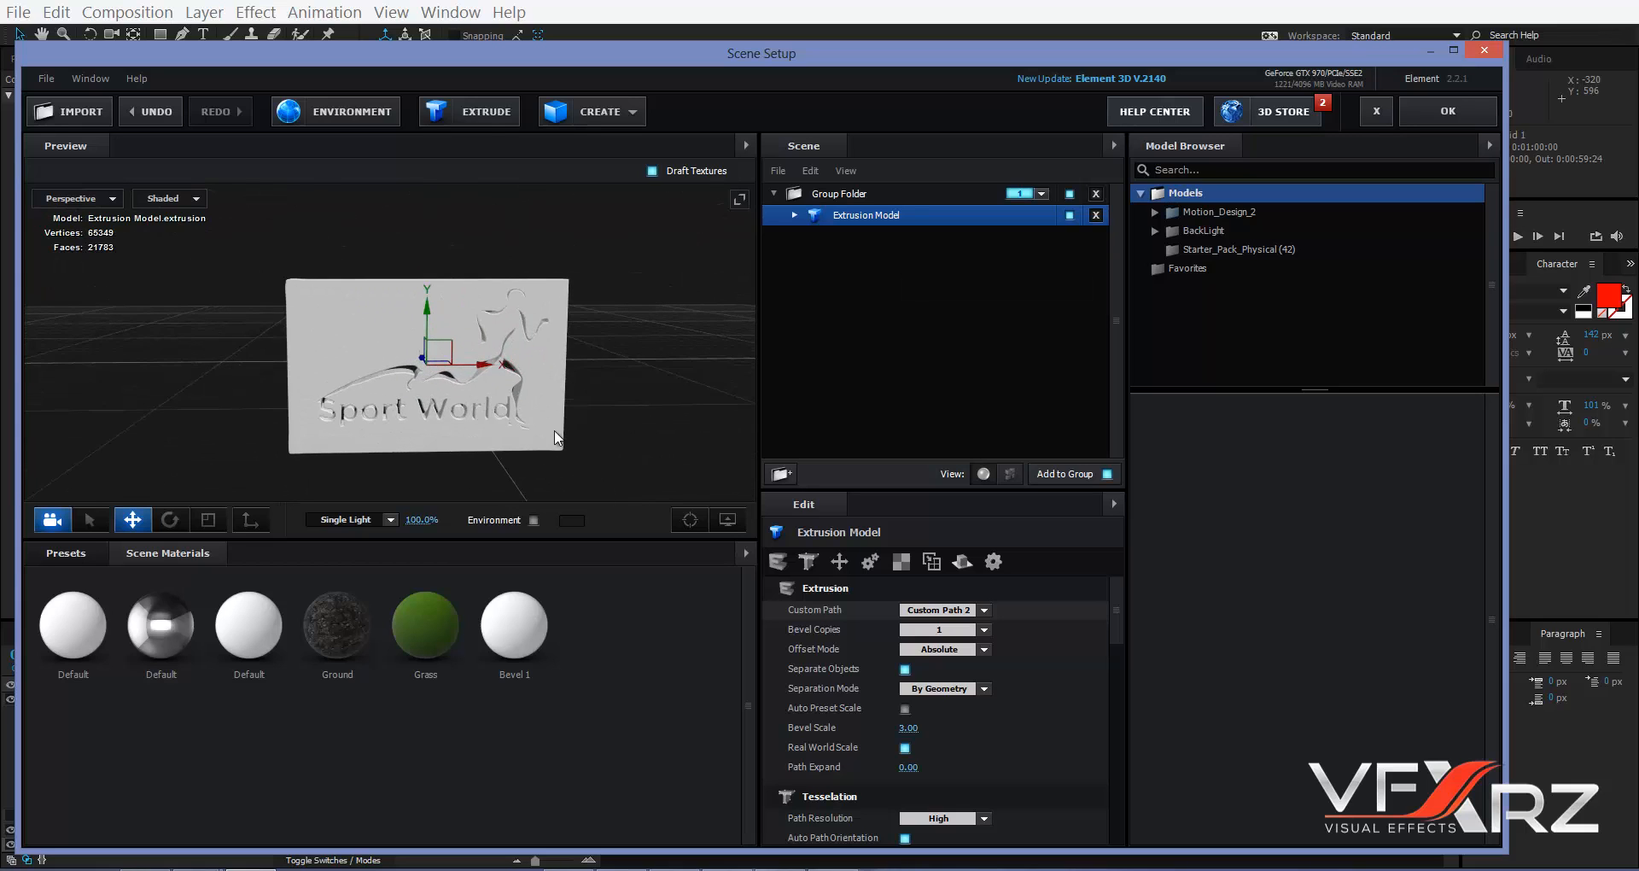
scroll(555, 438, up, 2)
mouse_move(736, 392)
mouse_down()
mouse_move(709, 361)
mouse_move(710, 381)
mouse_move(750, 367)
mouse_move(714, 385)
mouse_move(734, 376)
mouse_up()
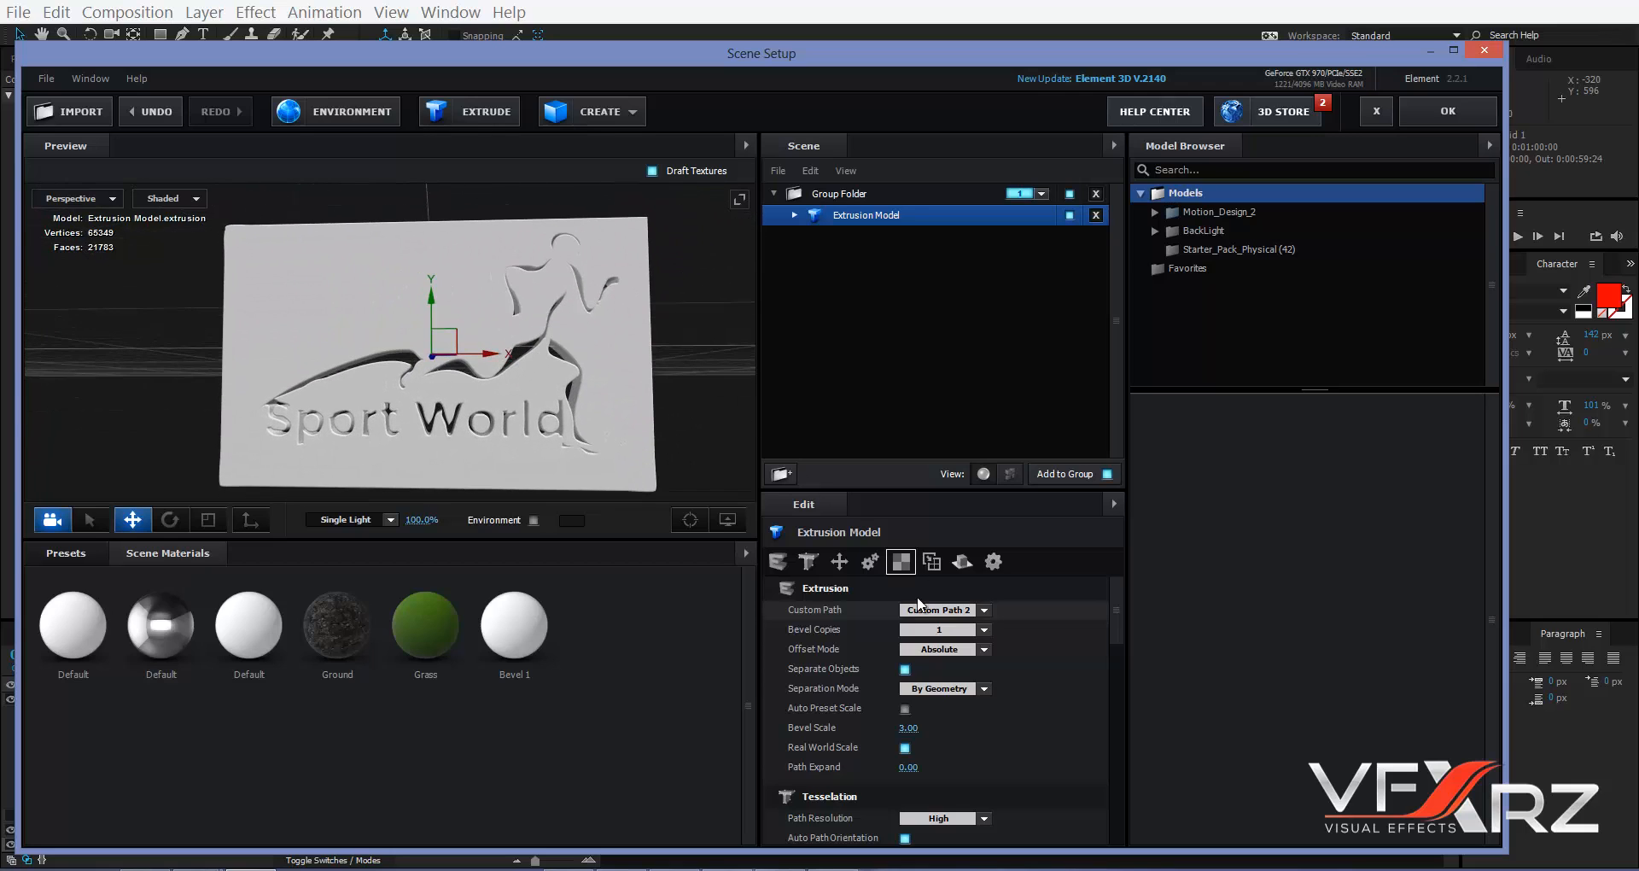
- Set the extrusion model back to Custom Path 1, orbit around the extruded letters, and apply the scene
click(984, 609)
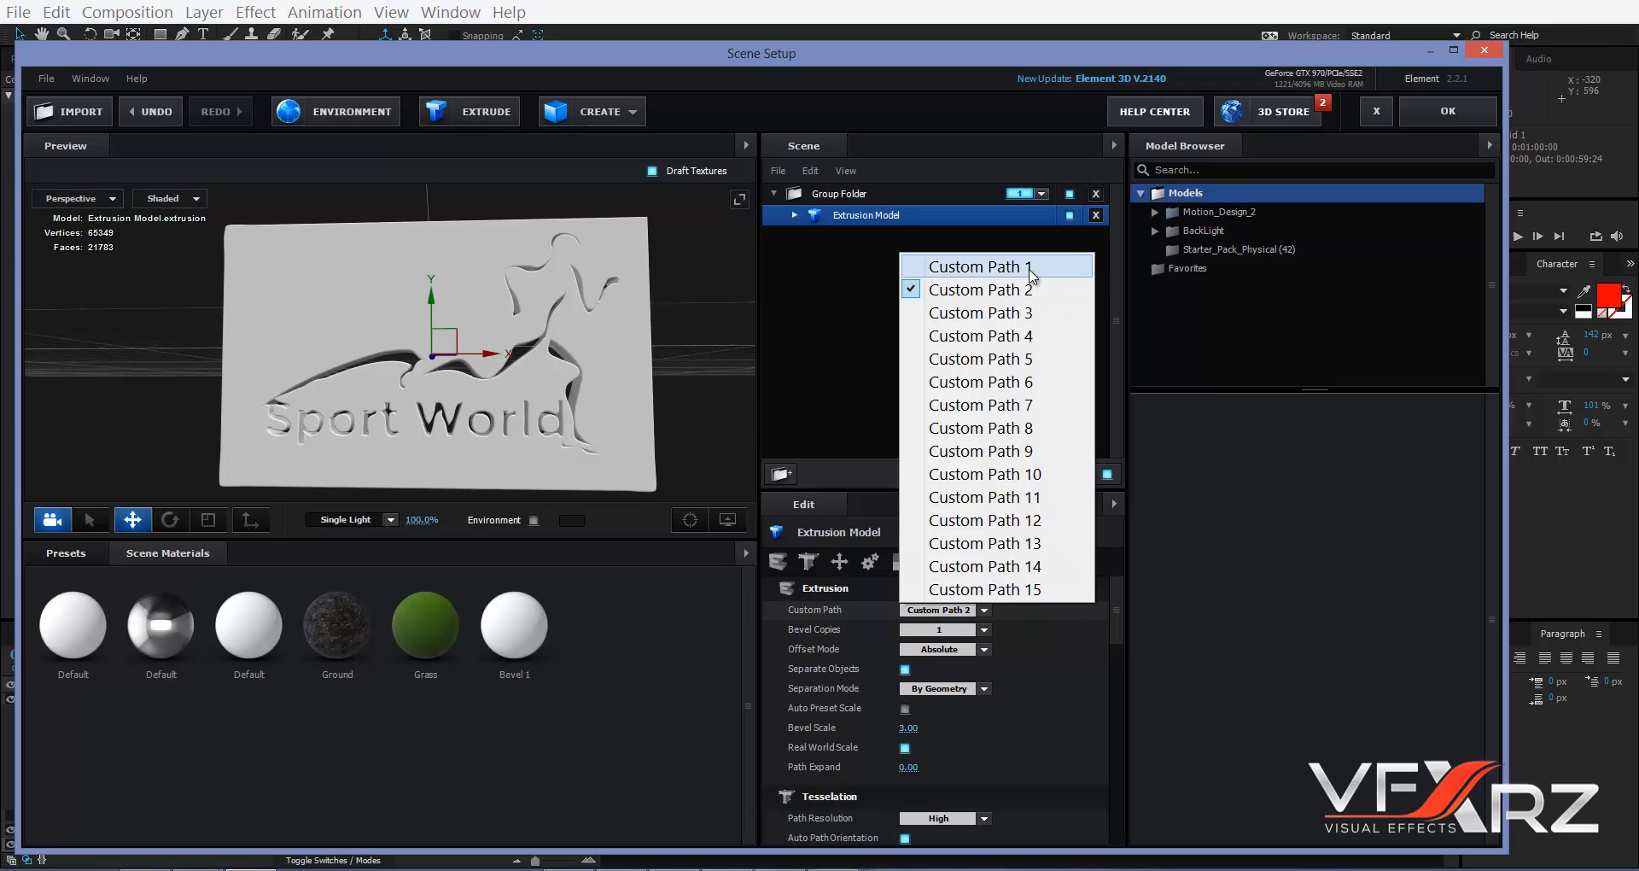
click(973, 267)
scroll(598, 346, down, 5)
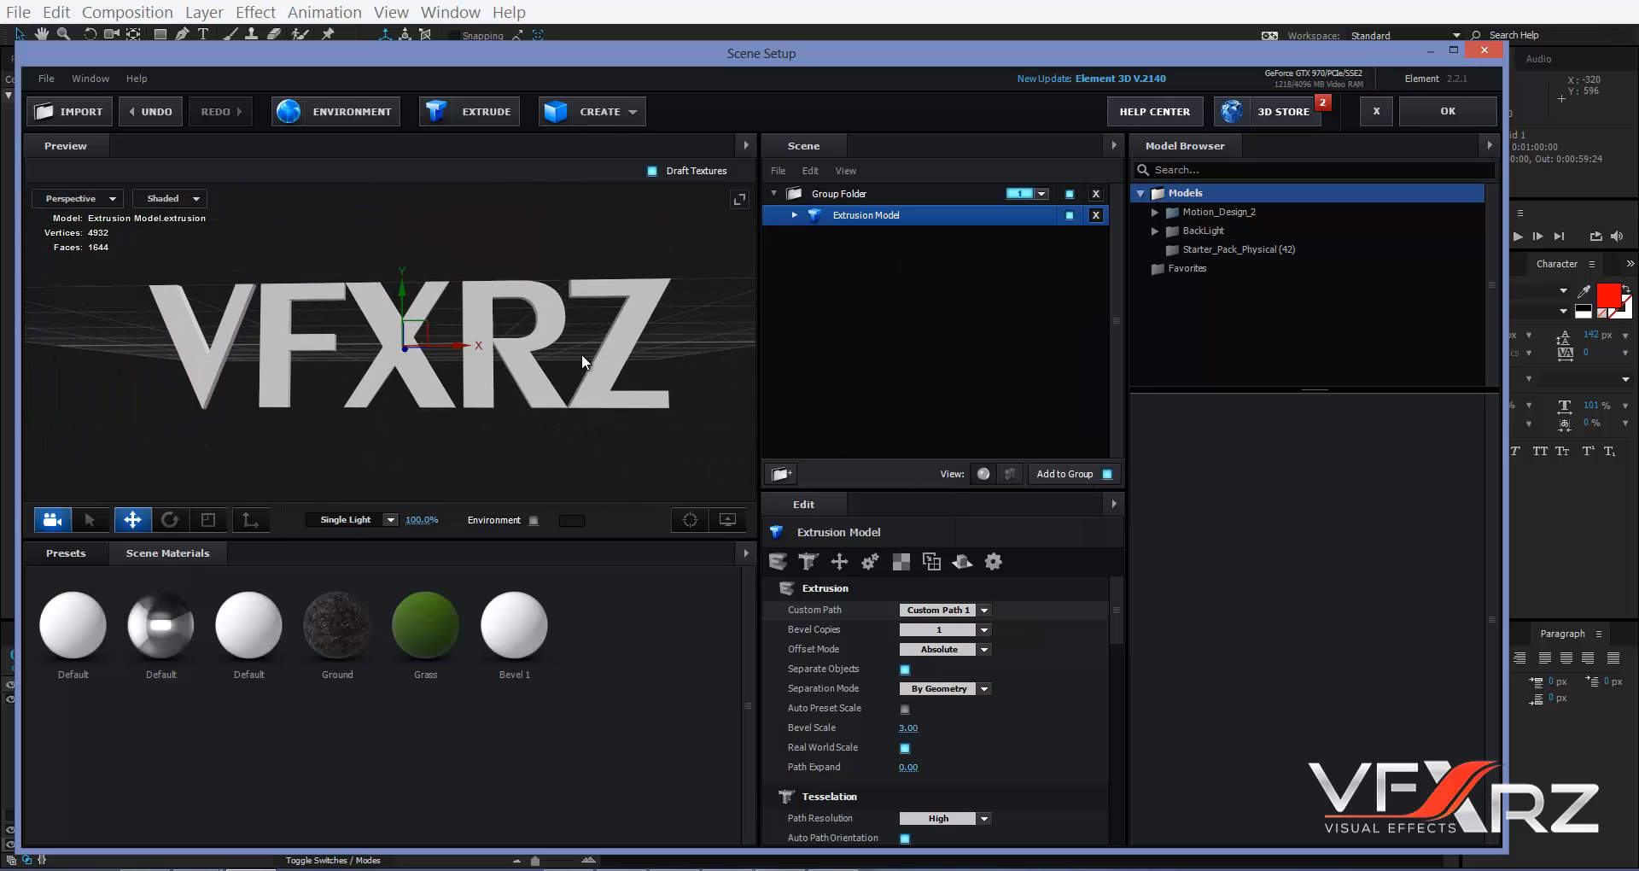
drag(486, 301, 549, 229)
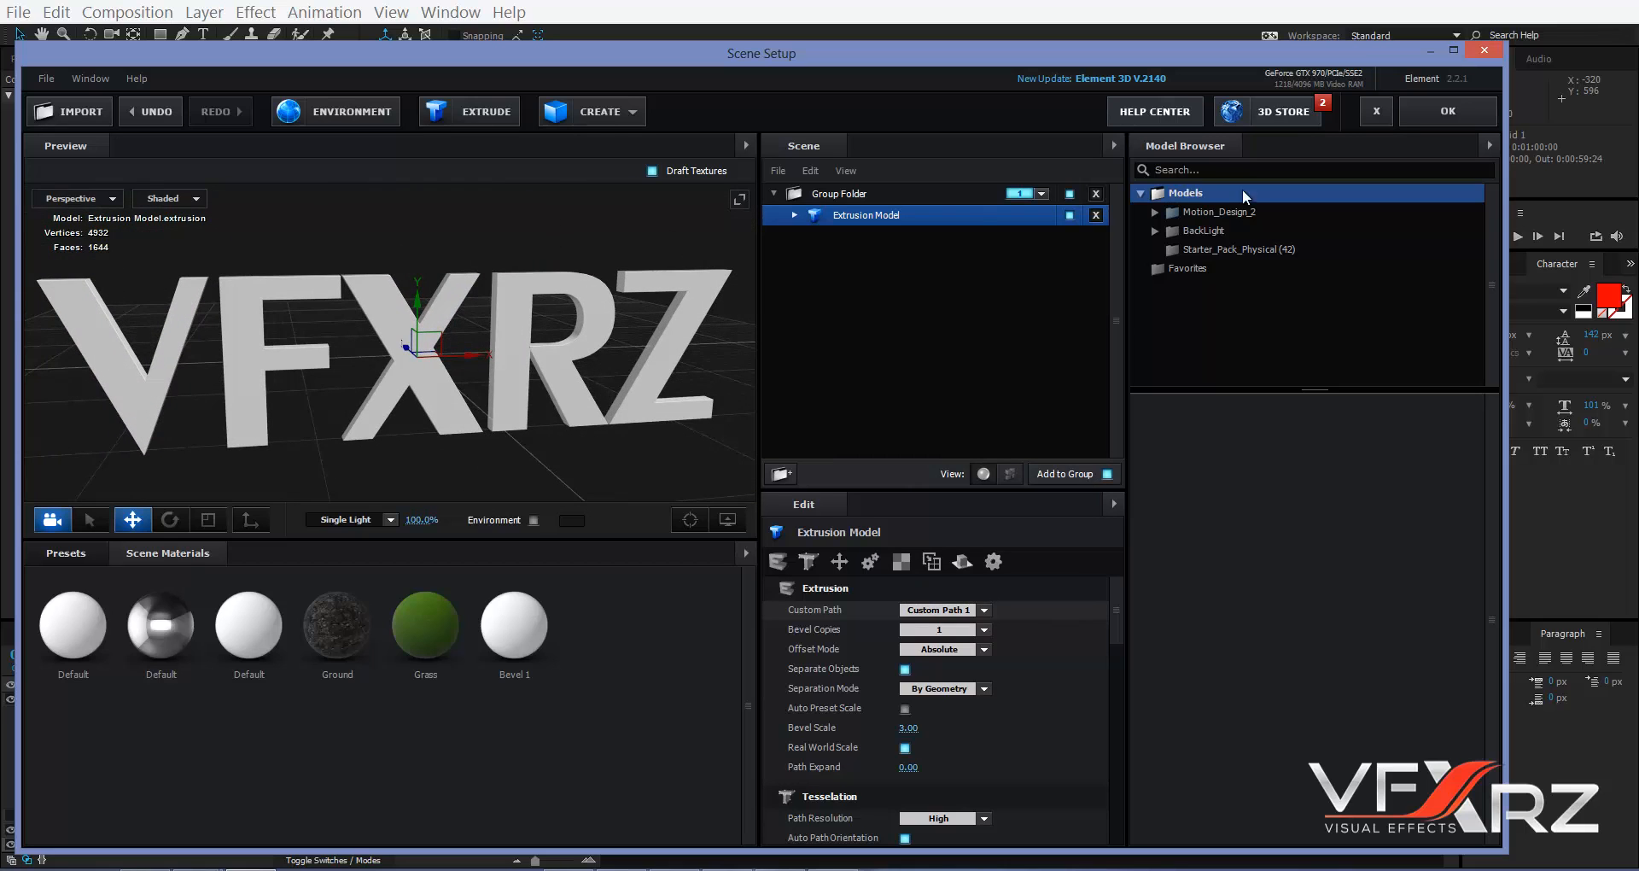
click(1412, 111)
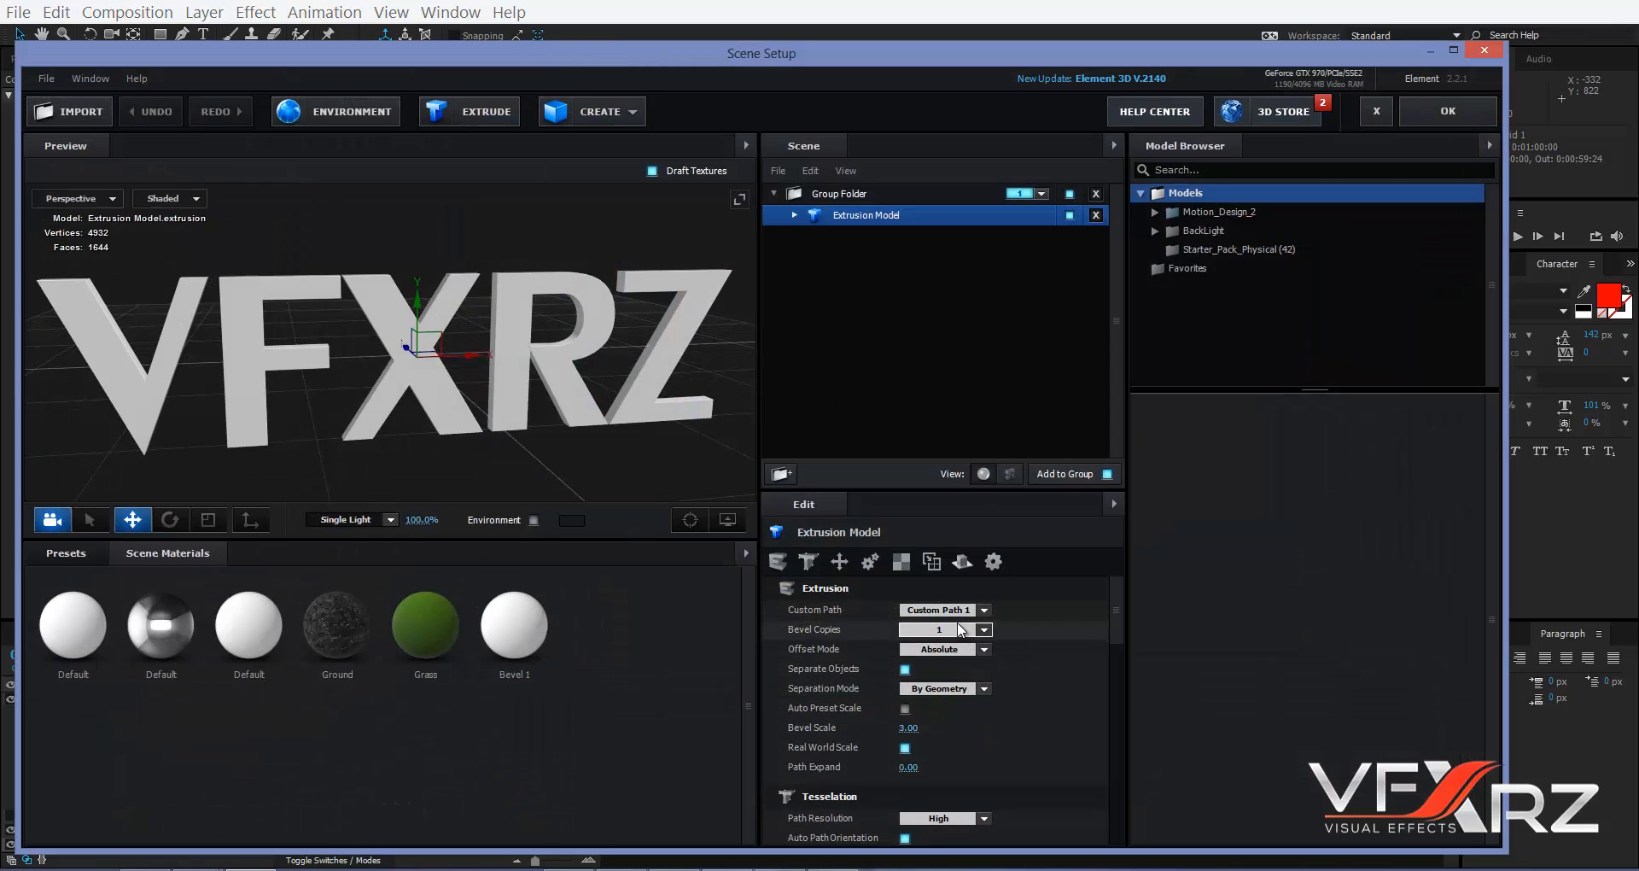
- Review the extrusion model's available custom paths in the scene setup and return to the composition
click(952, 613)
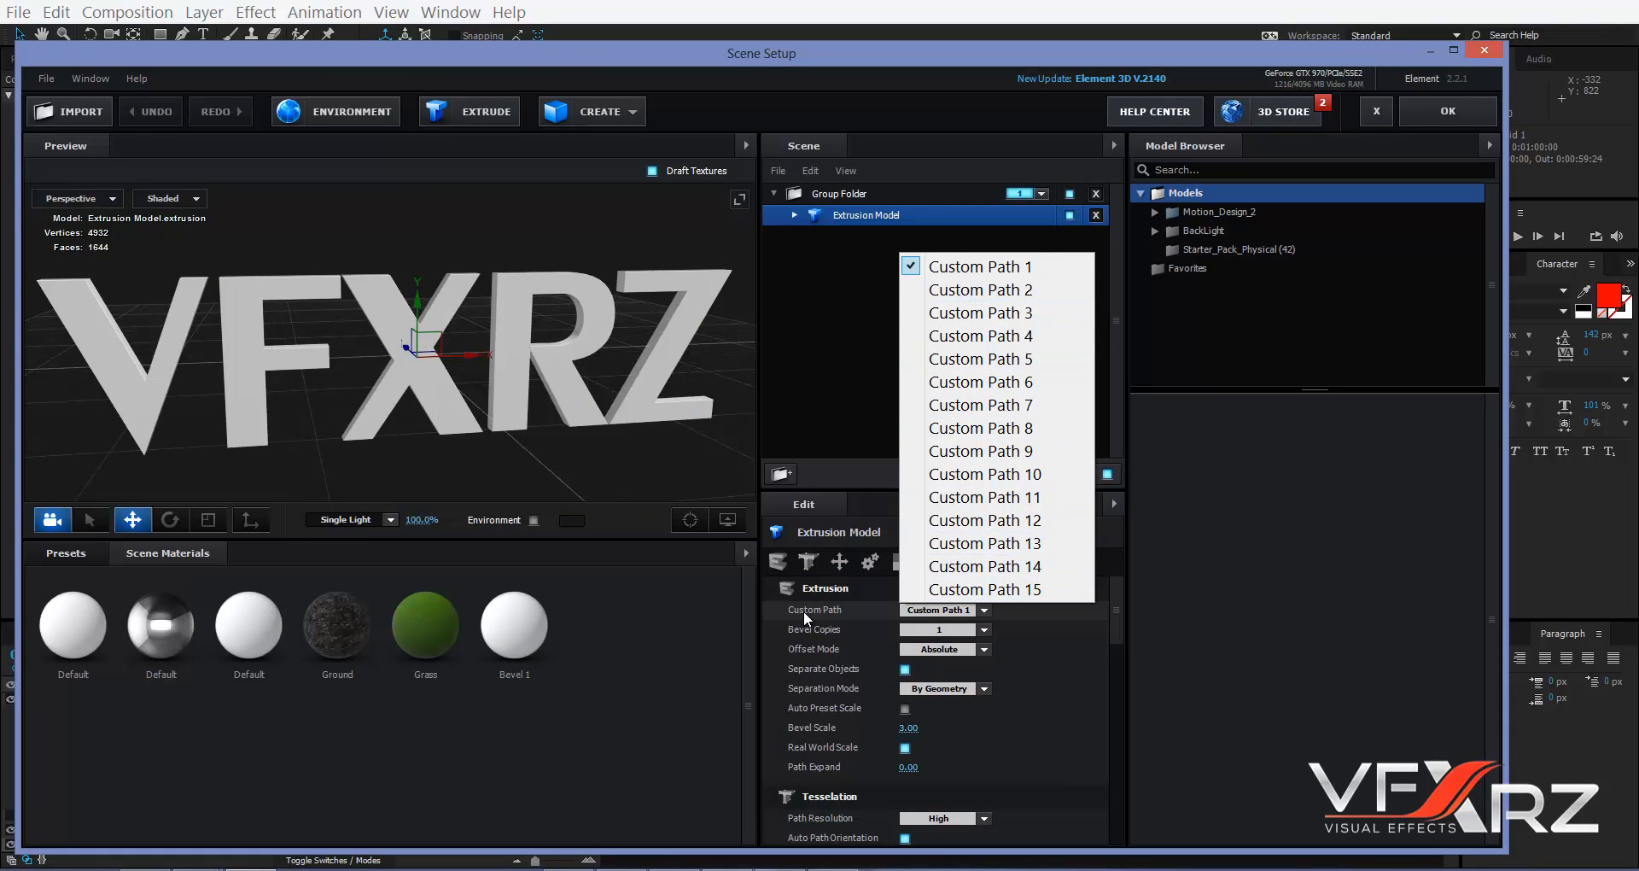
click(910, 609)
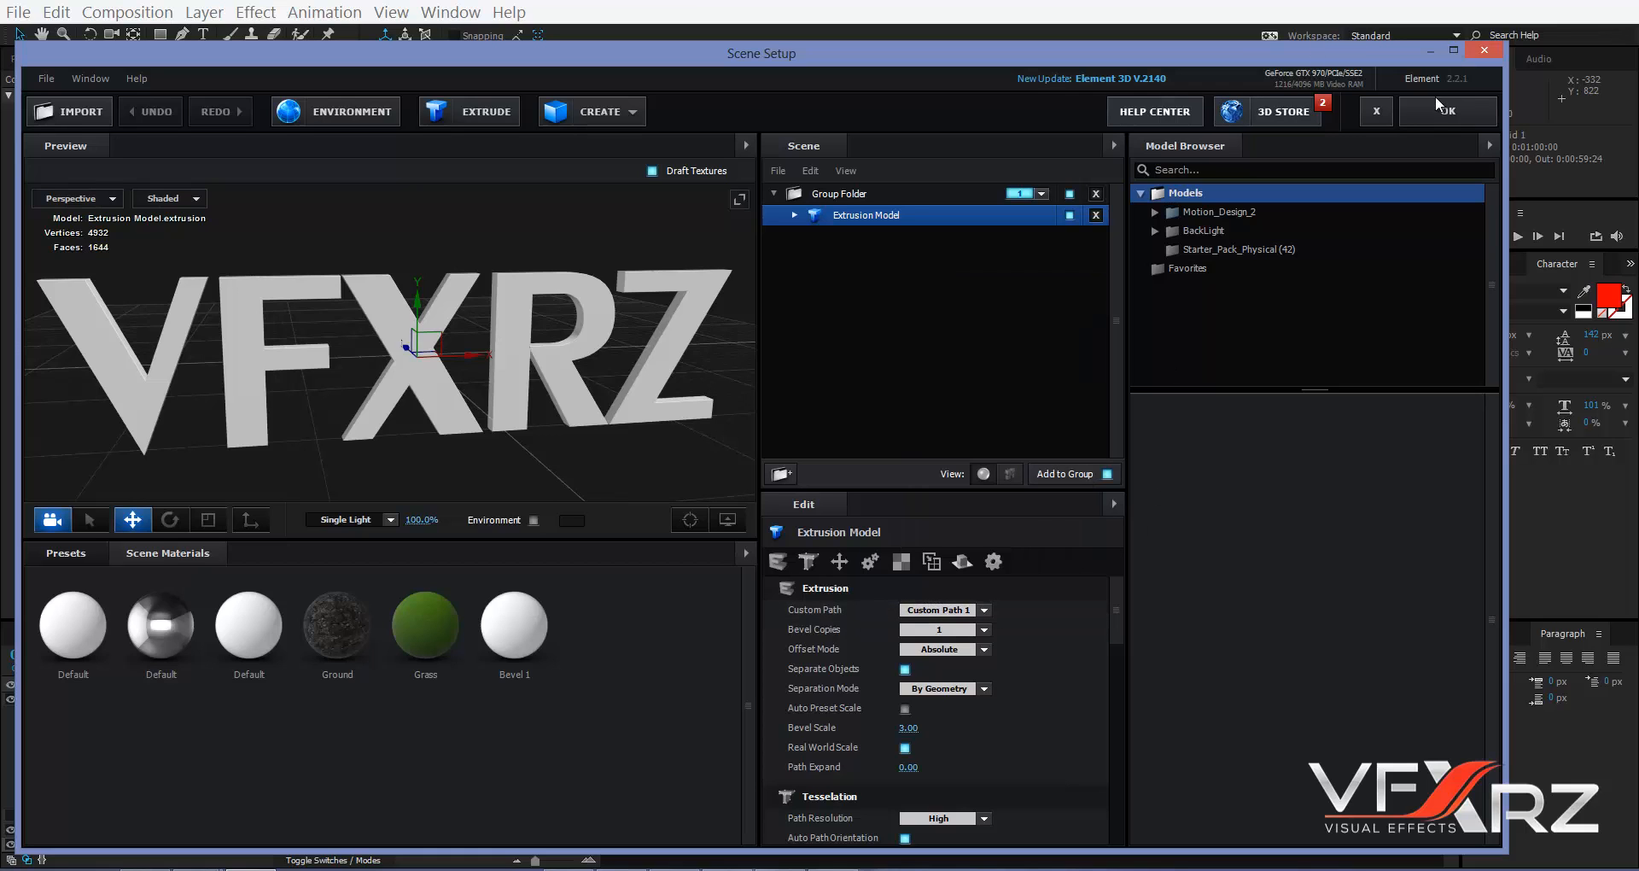
click(1450, 118)
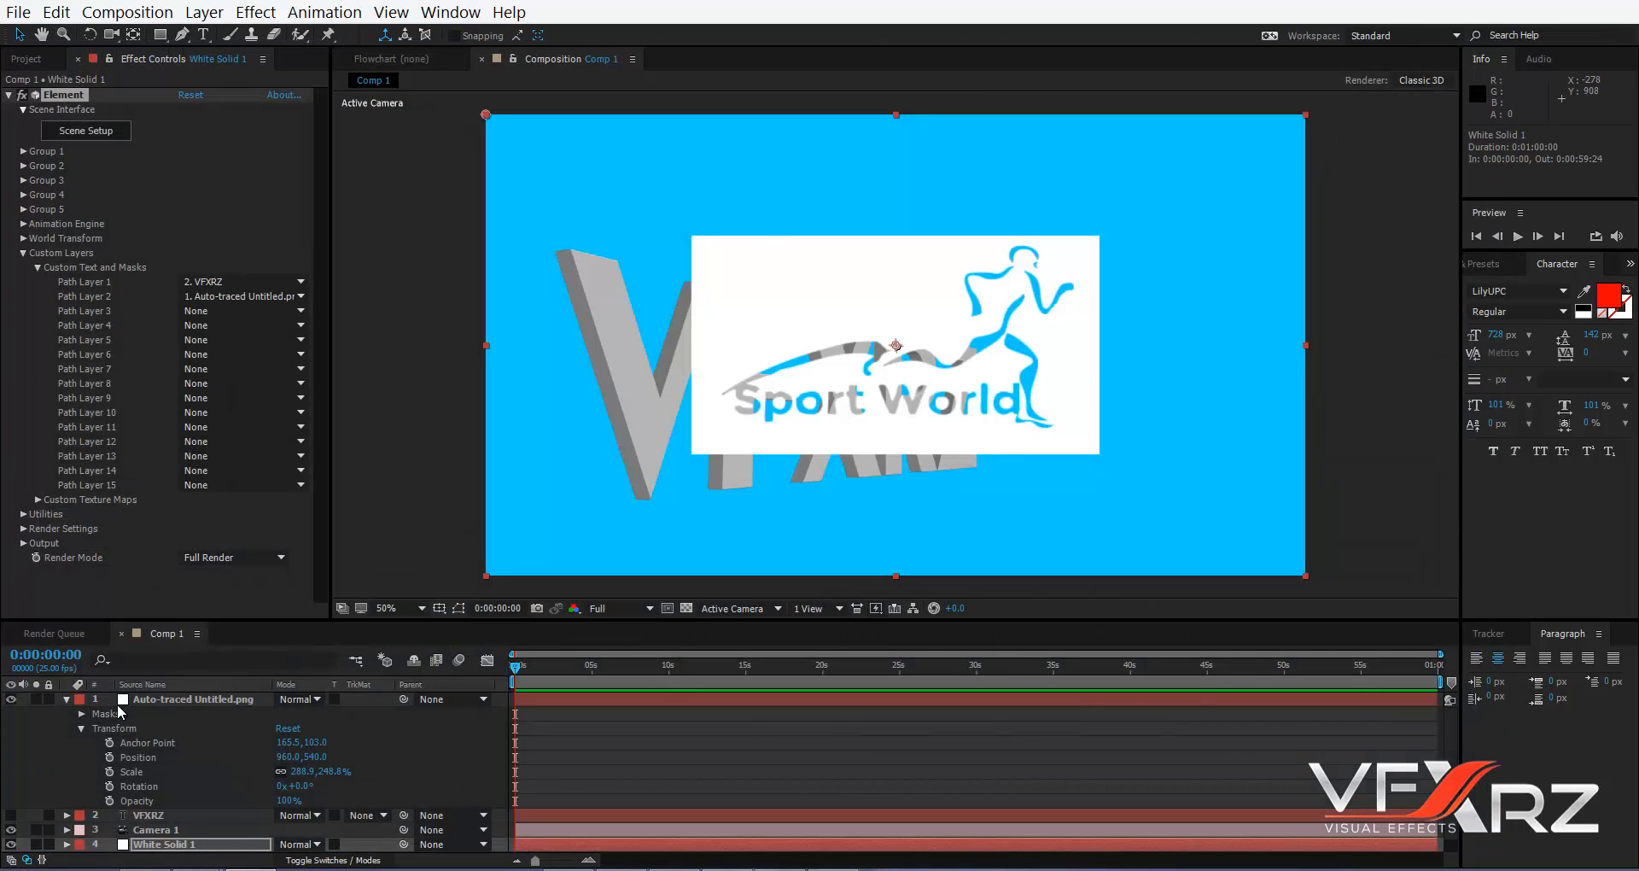
- Try clearing Mask 1 from the auto-traced Untitled.png layer and undo the deletion
click(203, 698)
key(ctrl+z)
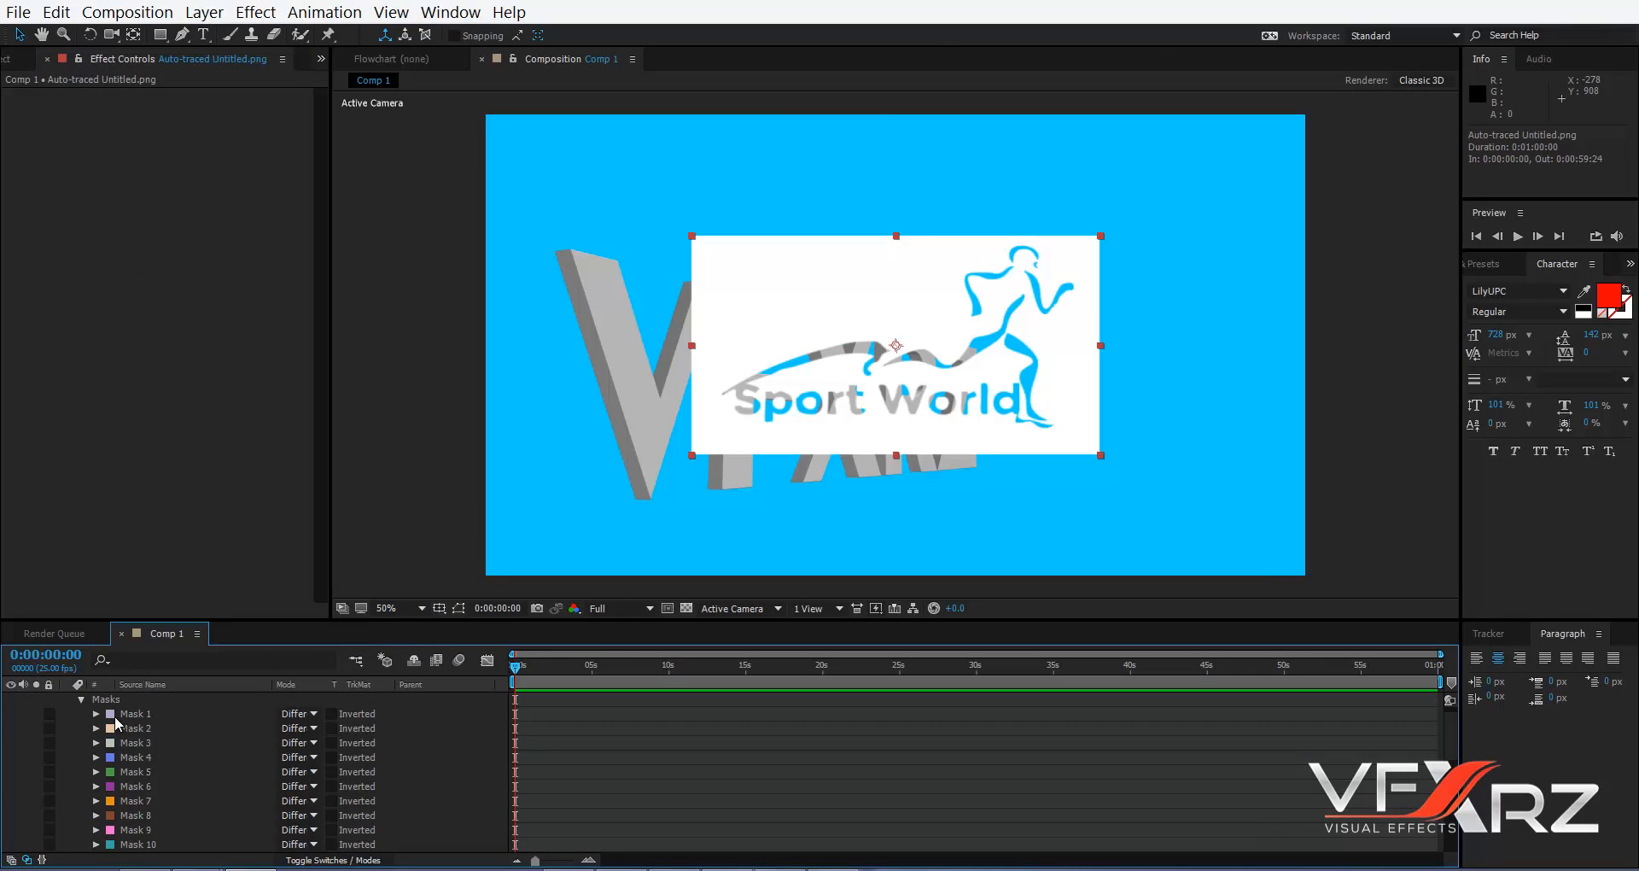
click(128, 719)
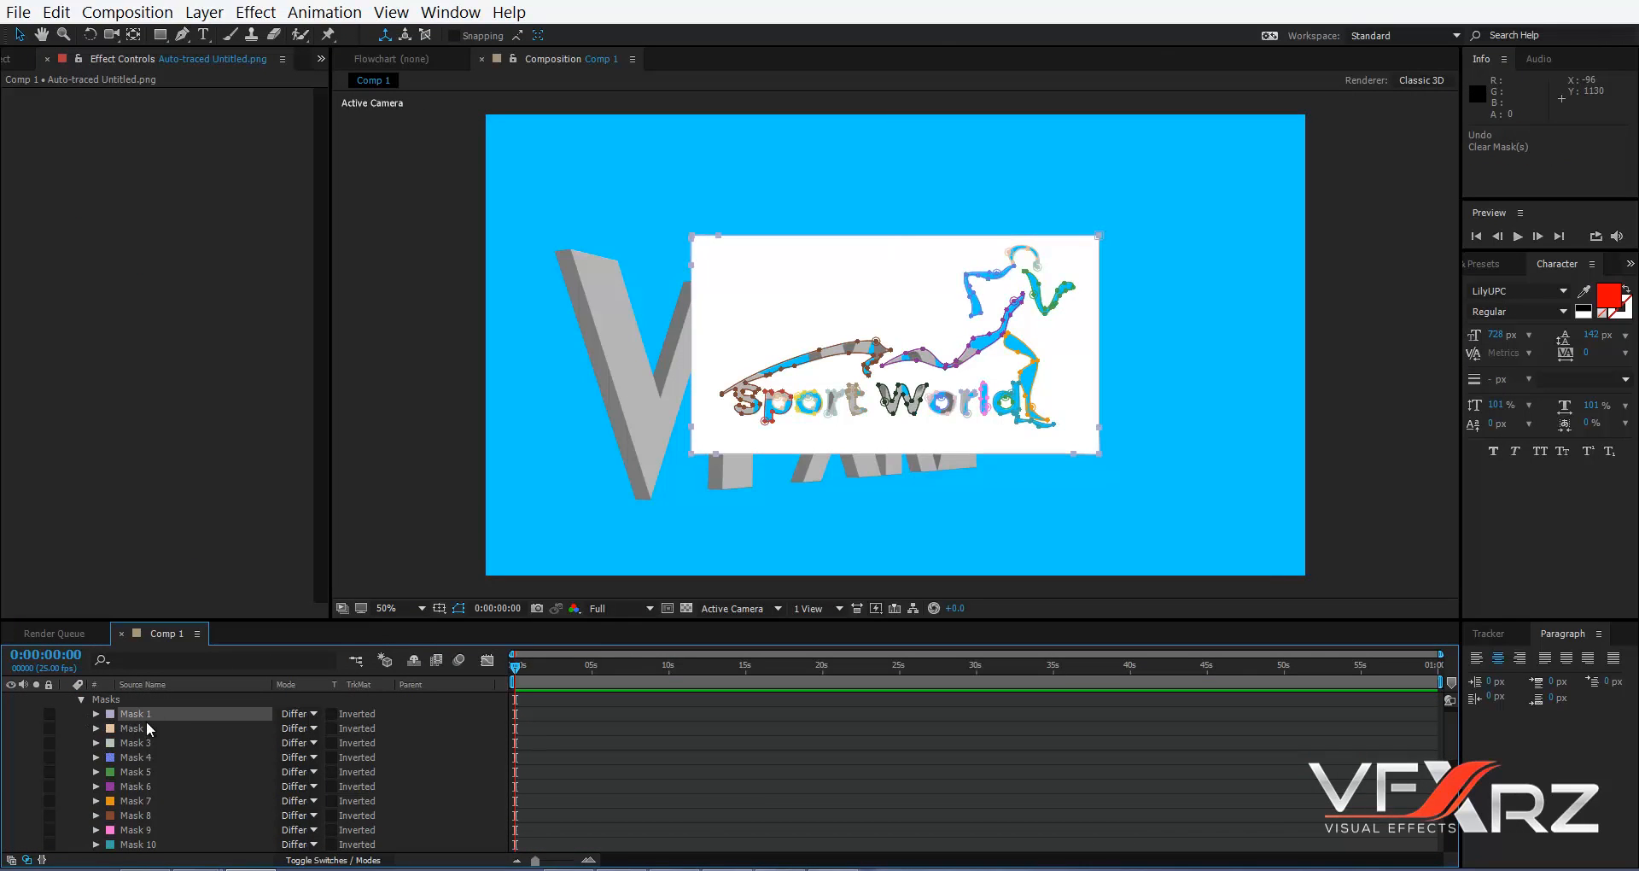
- Delete Mask 1 from the auto-traced Untitled.png layer and collapse the layer's properties
click(147, 723)
click(151, 712)
key(Delete)
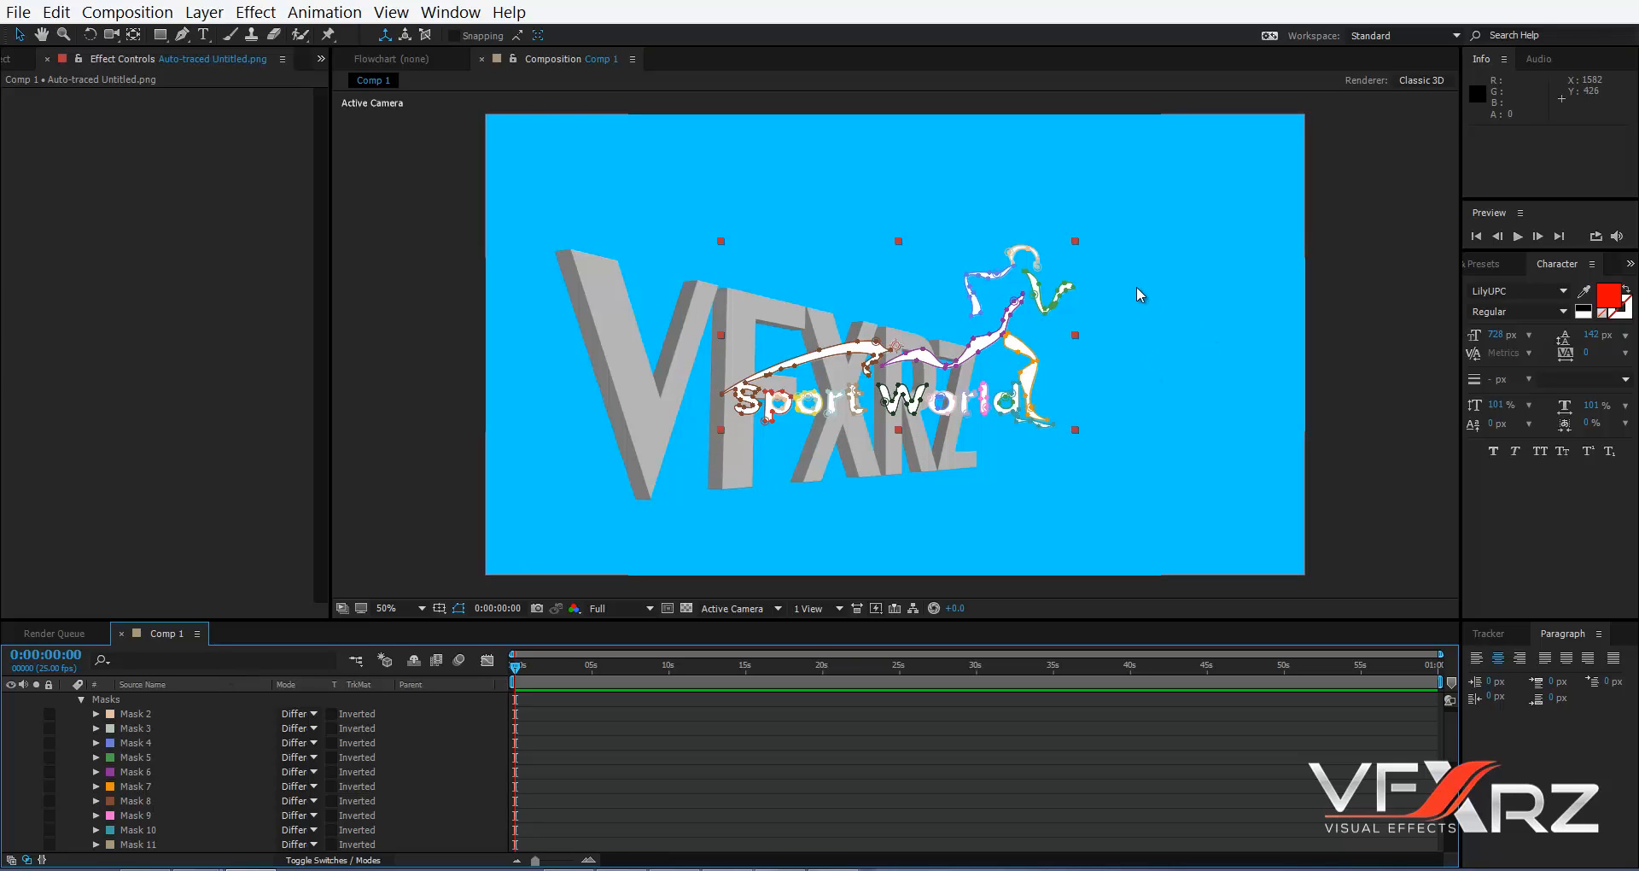
scroll(187, 736, up, 1)
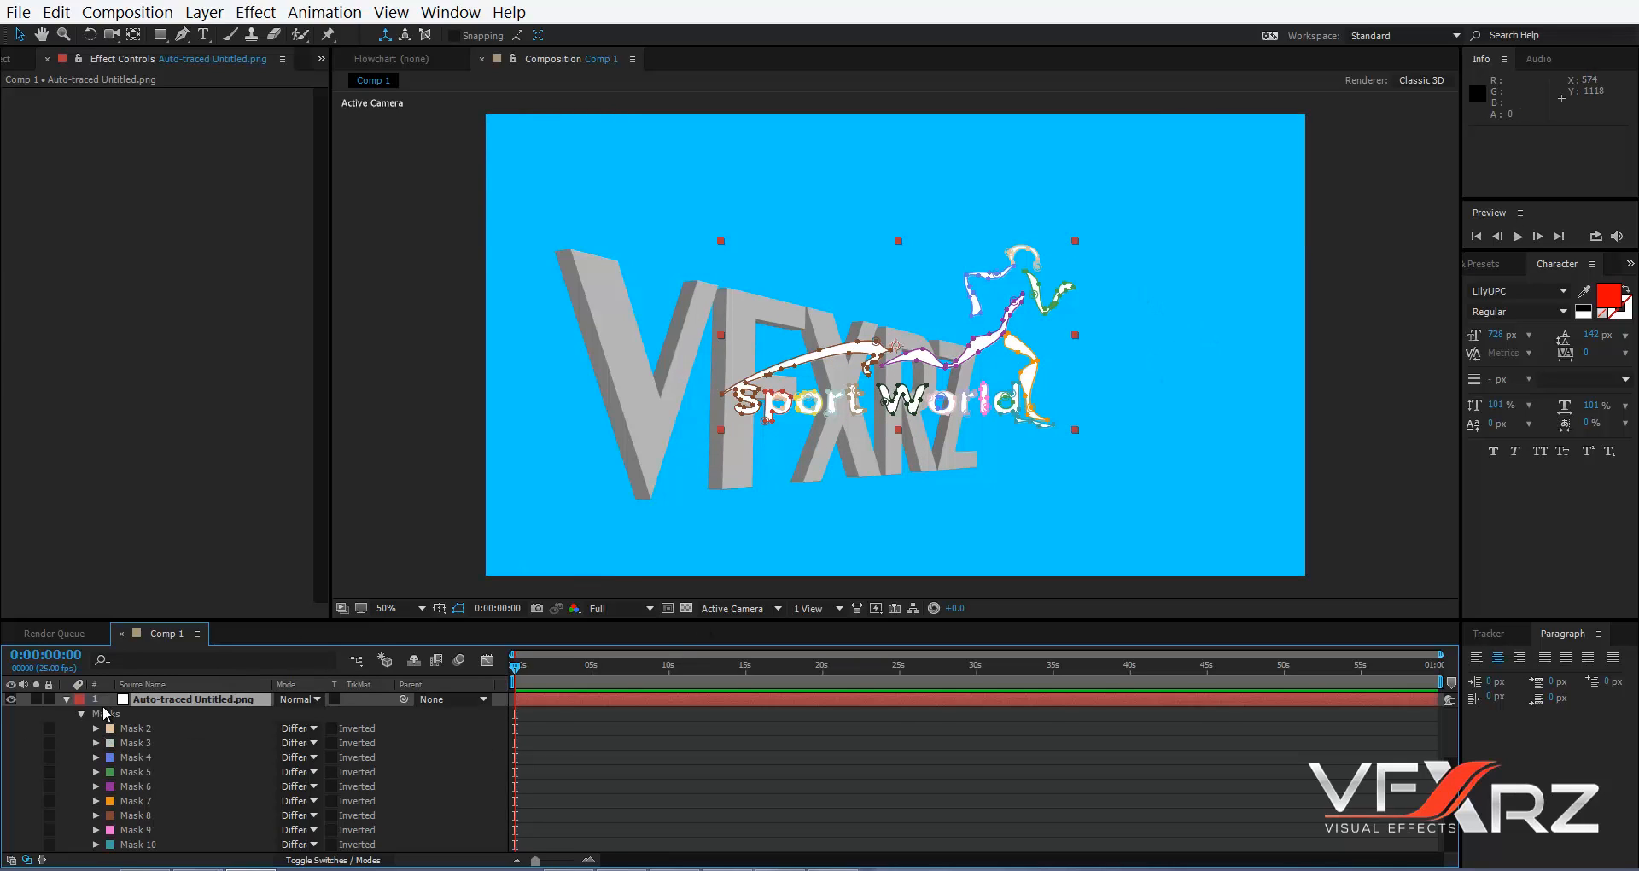
click(66, 700)
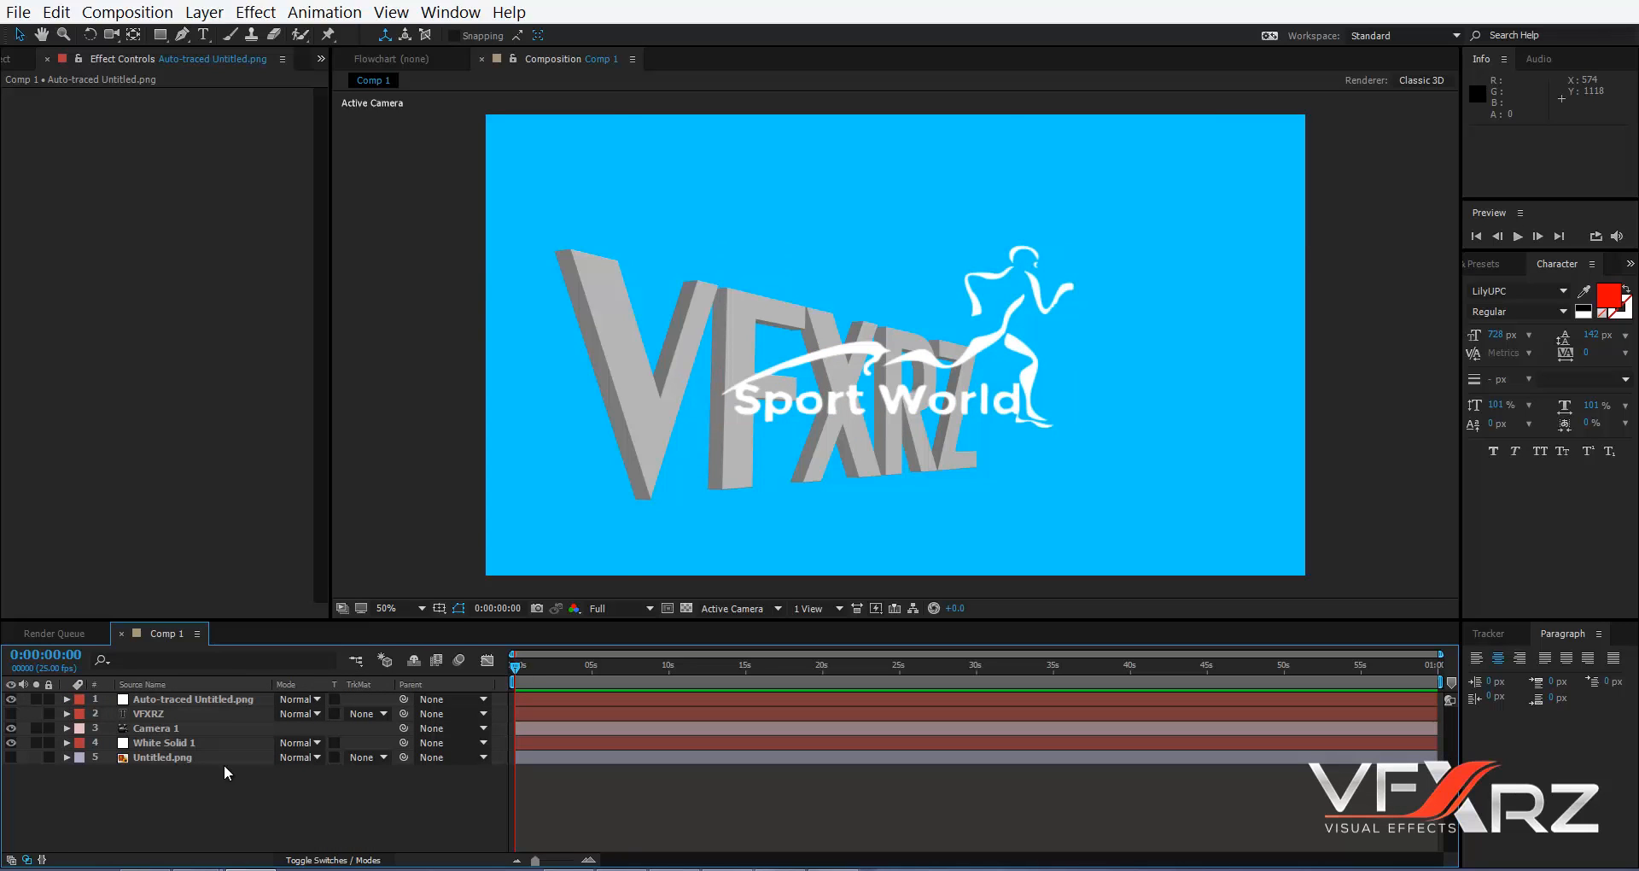
- Set the extrusion model to Custom Path 2 in White Solid 1's Element scene setup, check the extruded logo, and apply the scene
click(149, 738)
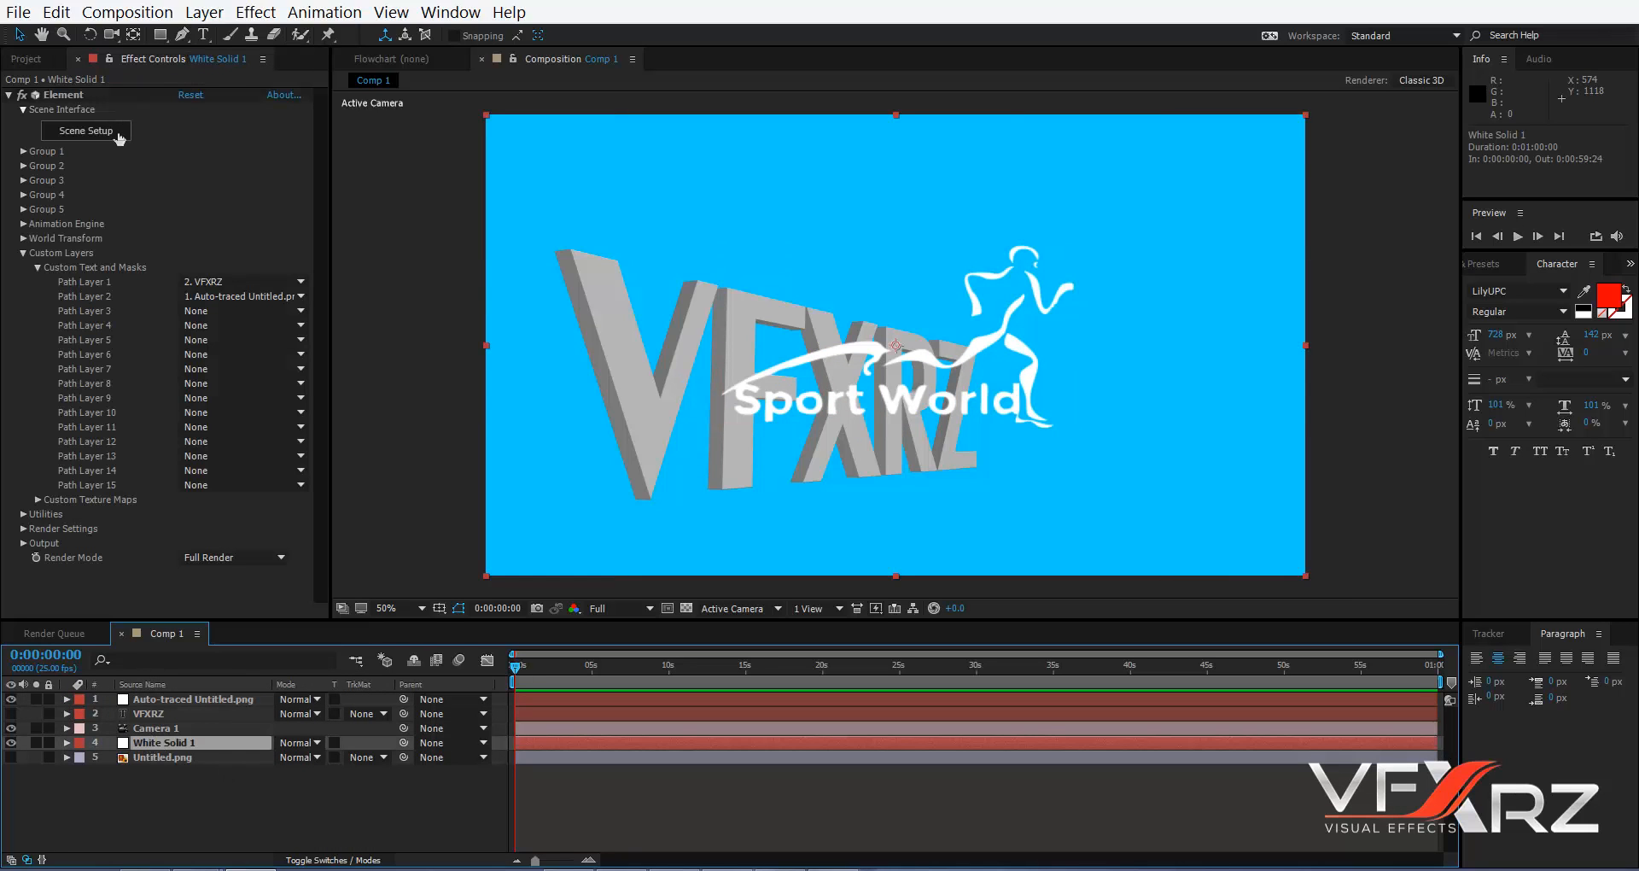
click(85, 134)
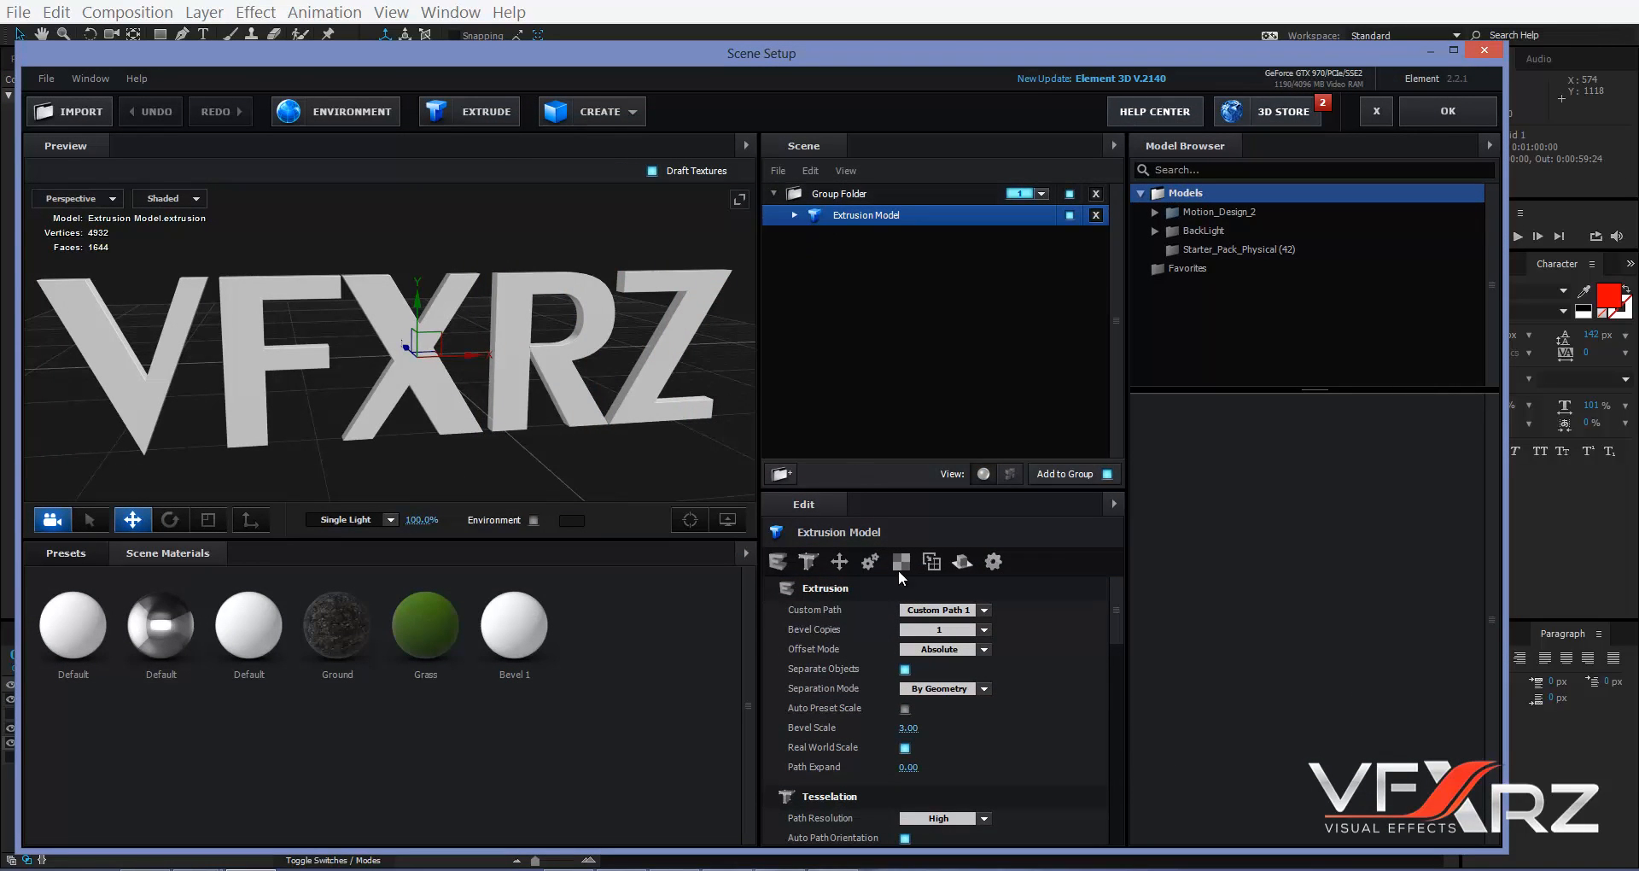
click(939, 609)
click(982, 291)
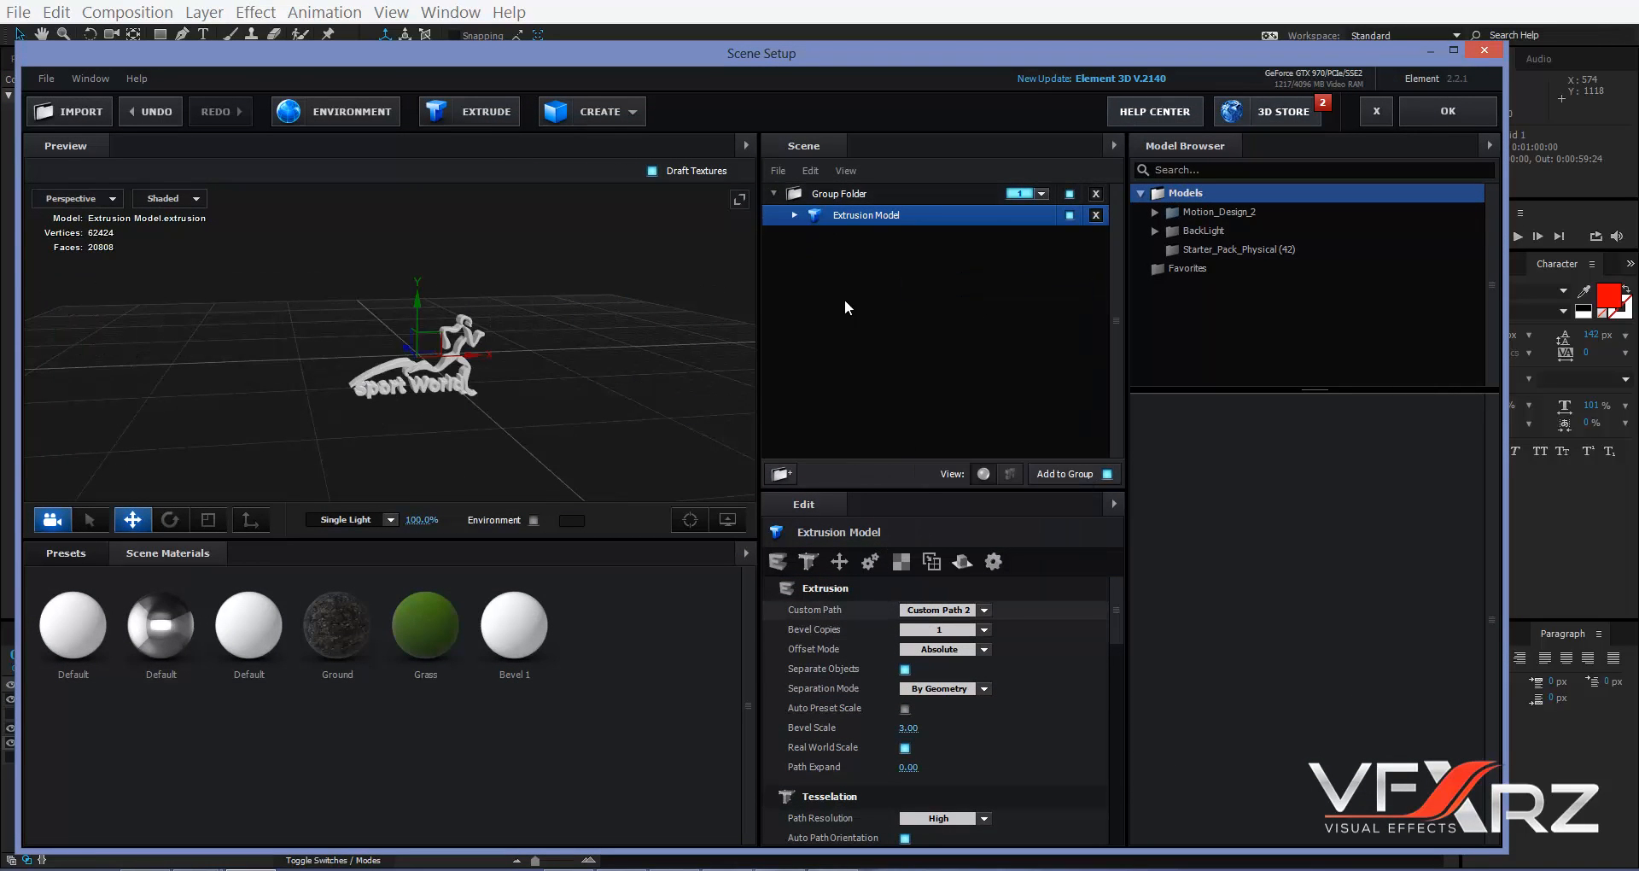
scroll(443, 366, up, 5)
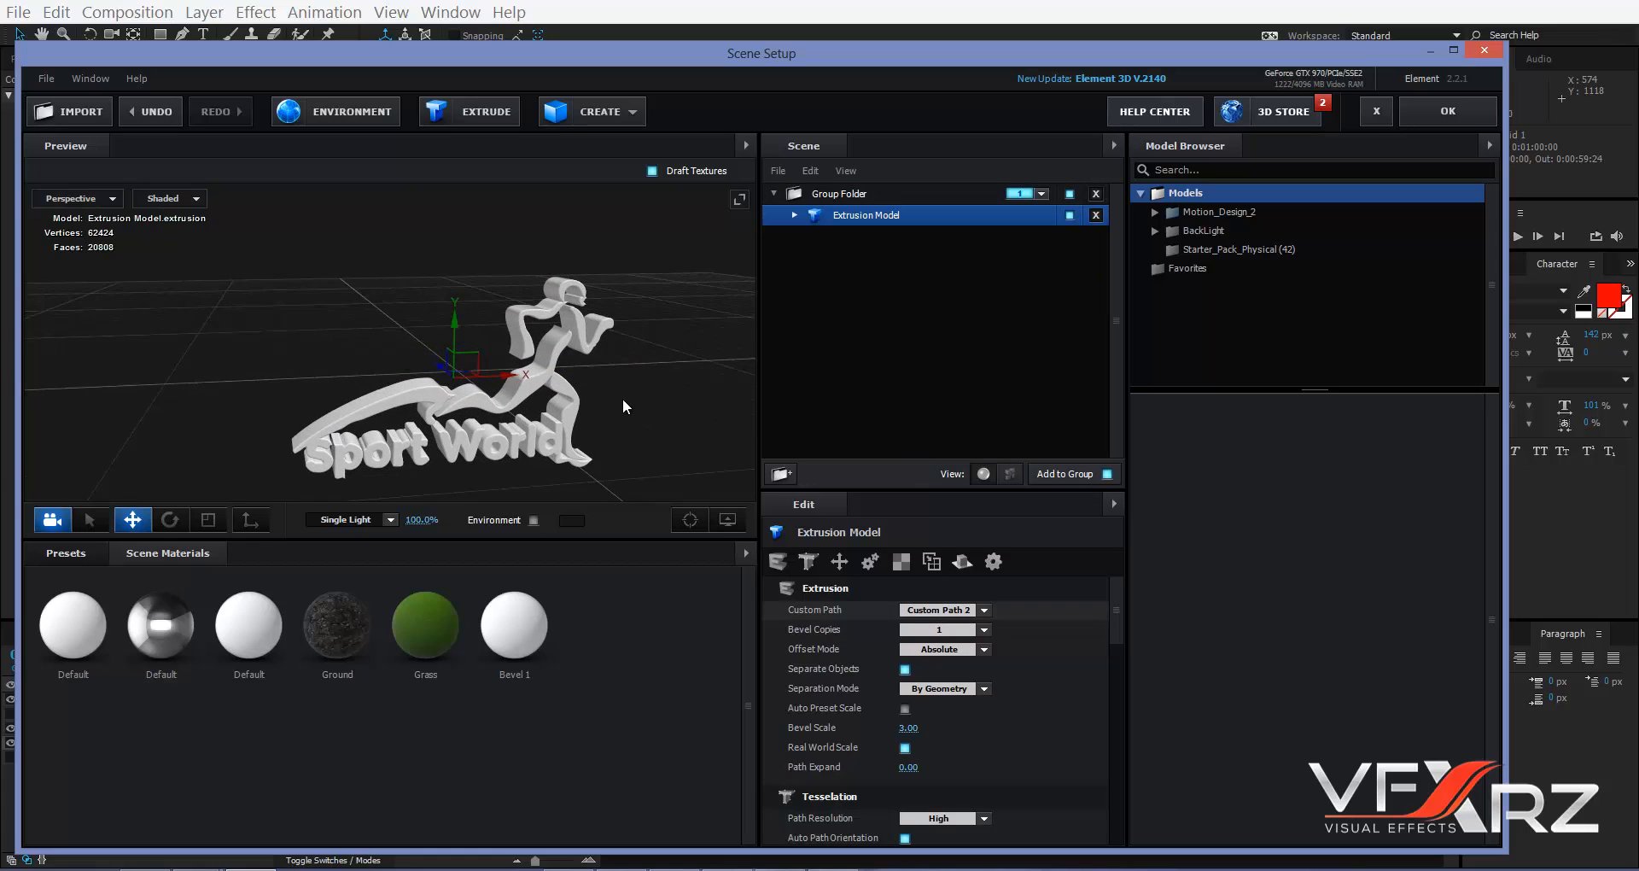
mouse_move(623, 398)
mouse_down()
mouse_move(570, 367)
mouse_move(633, 390)
mouse_up()
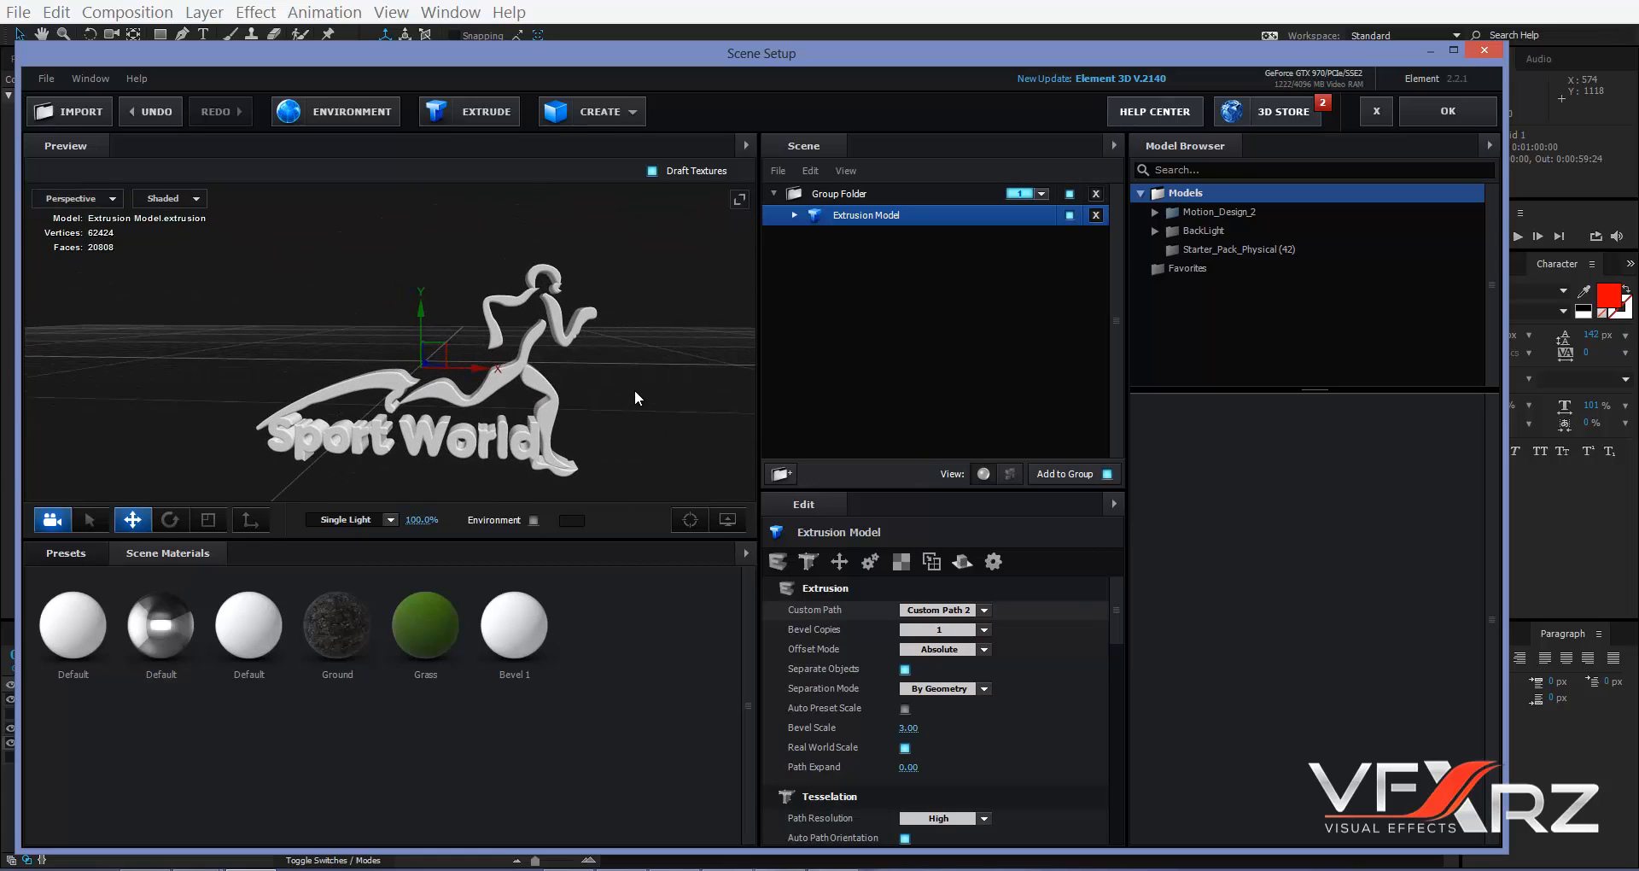
click(1468, 116)
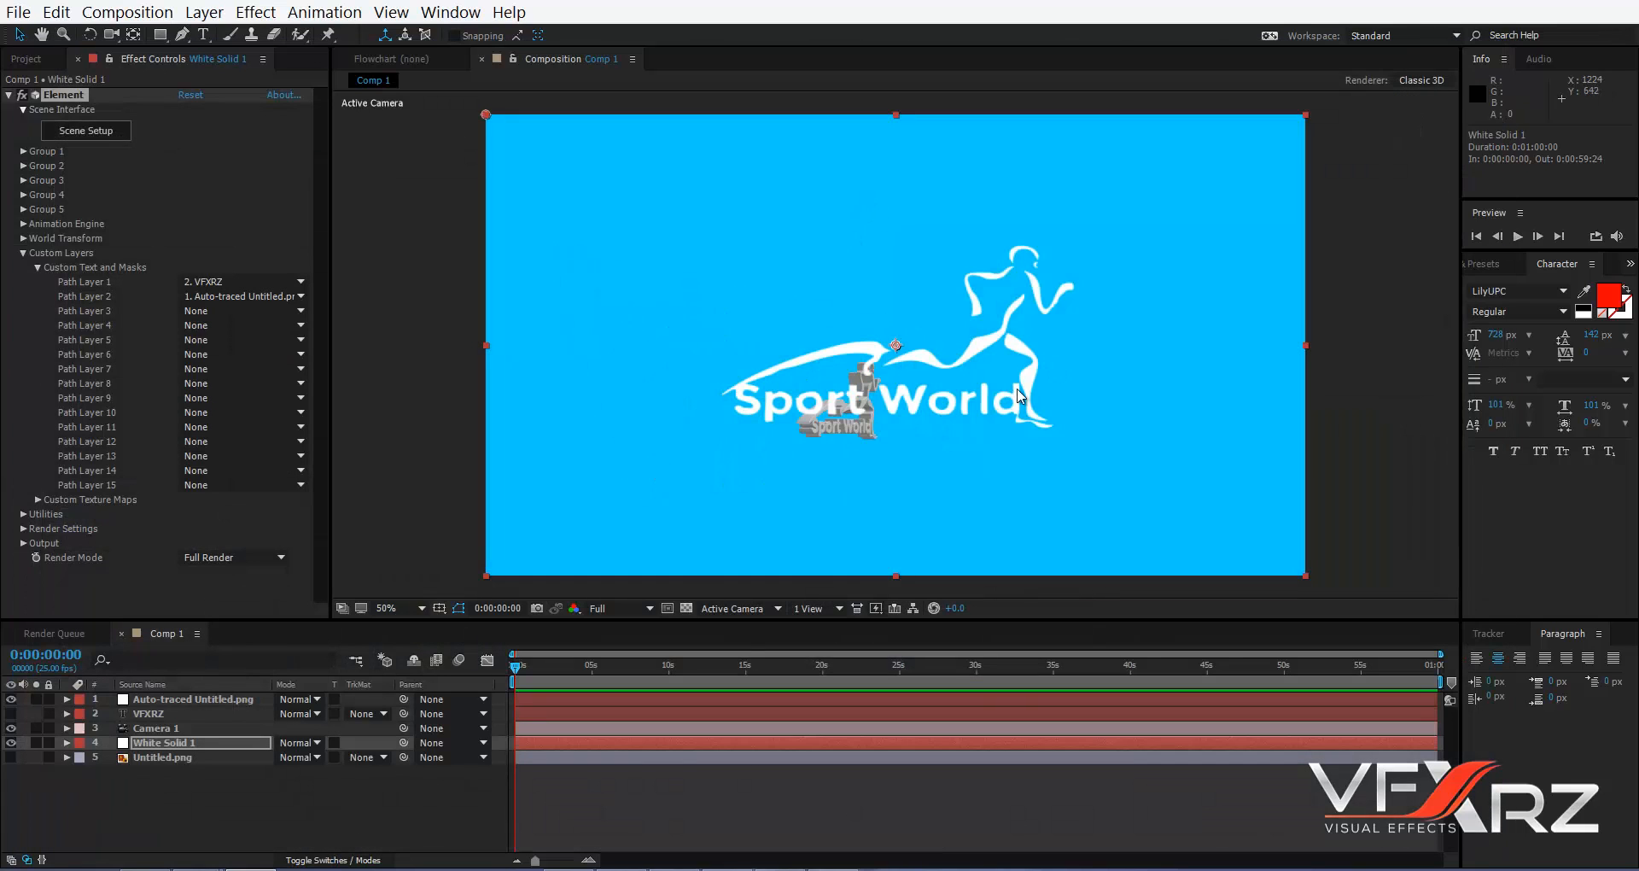
- Hide the auto-traced Untitled.png layer and move the camera until the extruded Sport World logo is framed nearly from the front
click(10, 698)
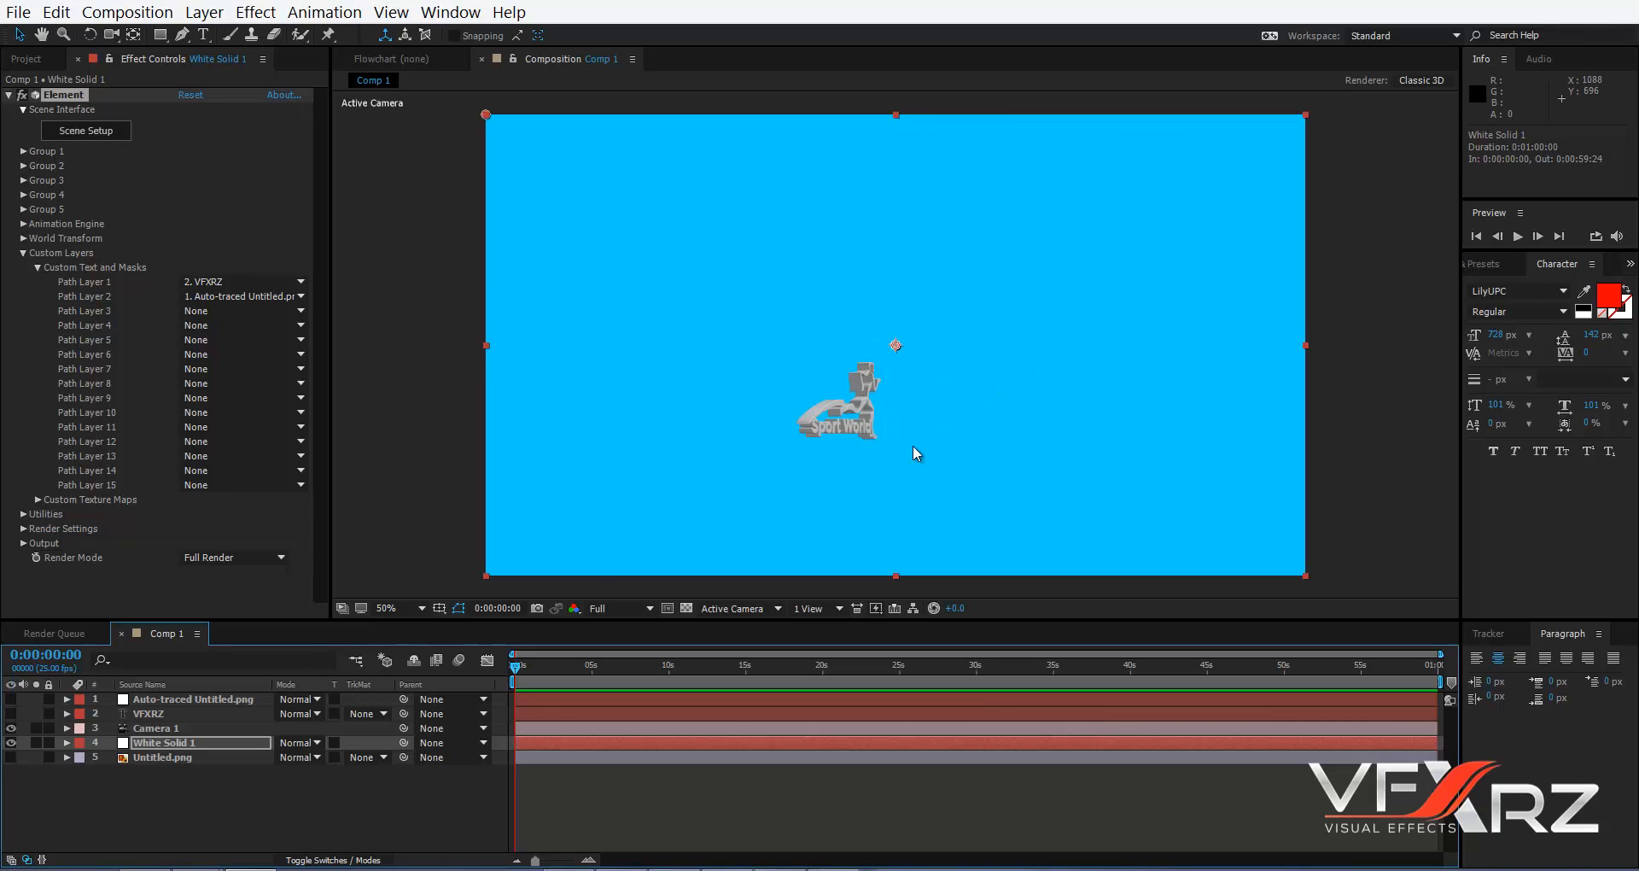
click(111, 34)
right_drag(1189, 479, 1112, 359)
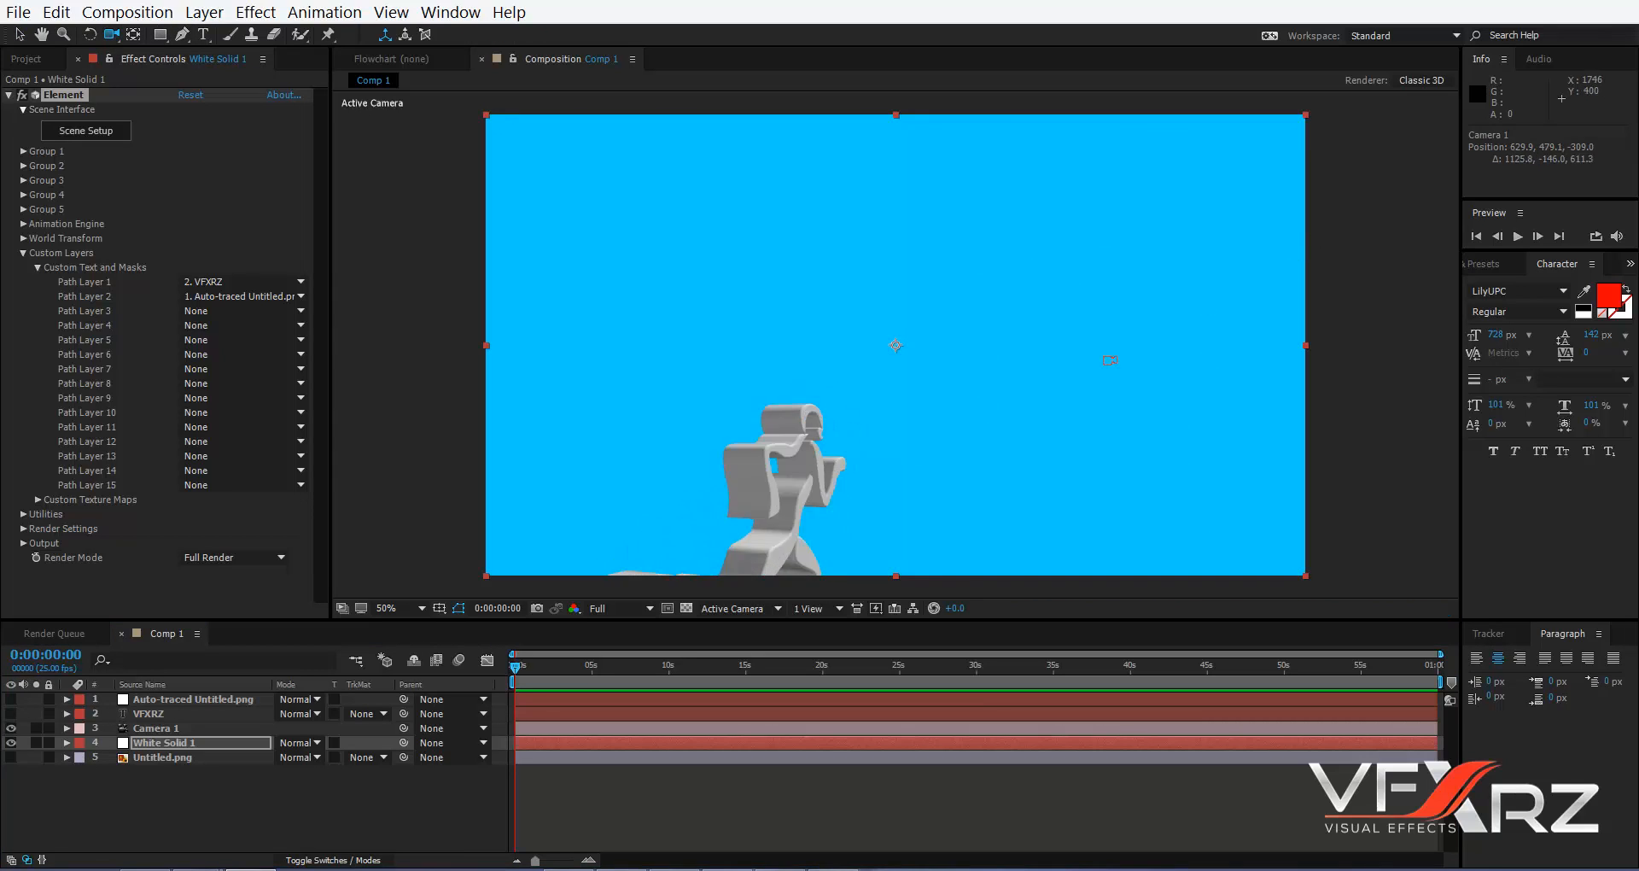
drag(925, 395, 980, 453)
key(period)
key(comma)
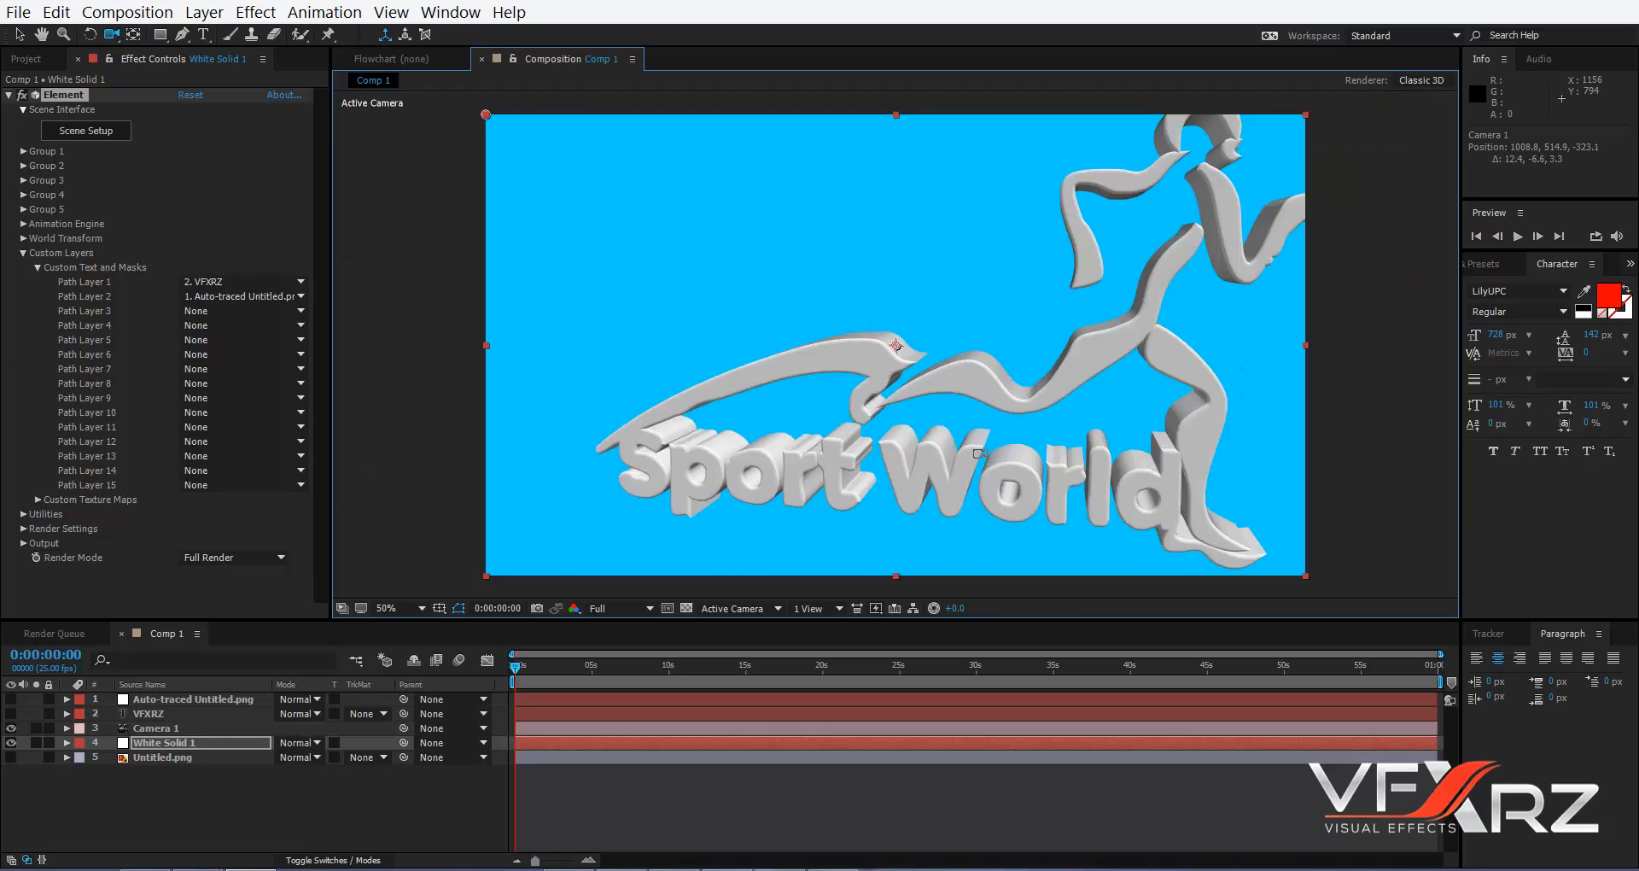
key(comma)
key(period)
drag(1086, 389, 1143, 376)
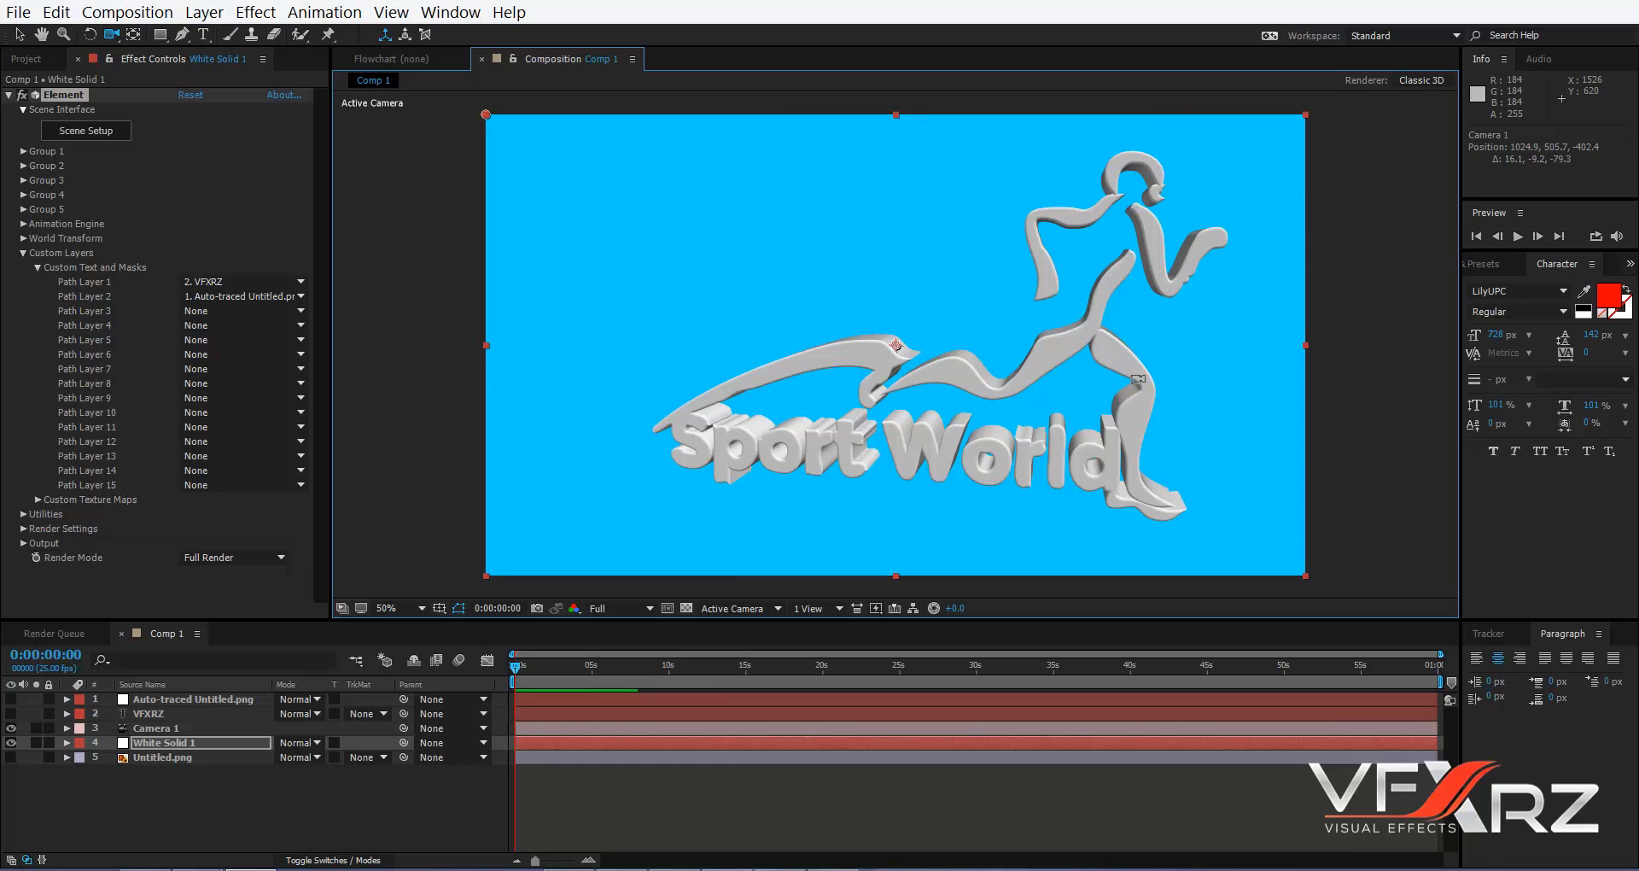
key(v)
- Replace the extrusion model with a cone primitive in the Element scene setup and apply the scene
click(136, 168)
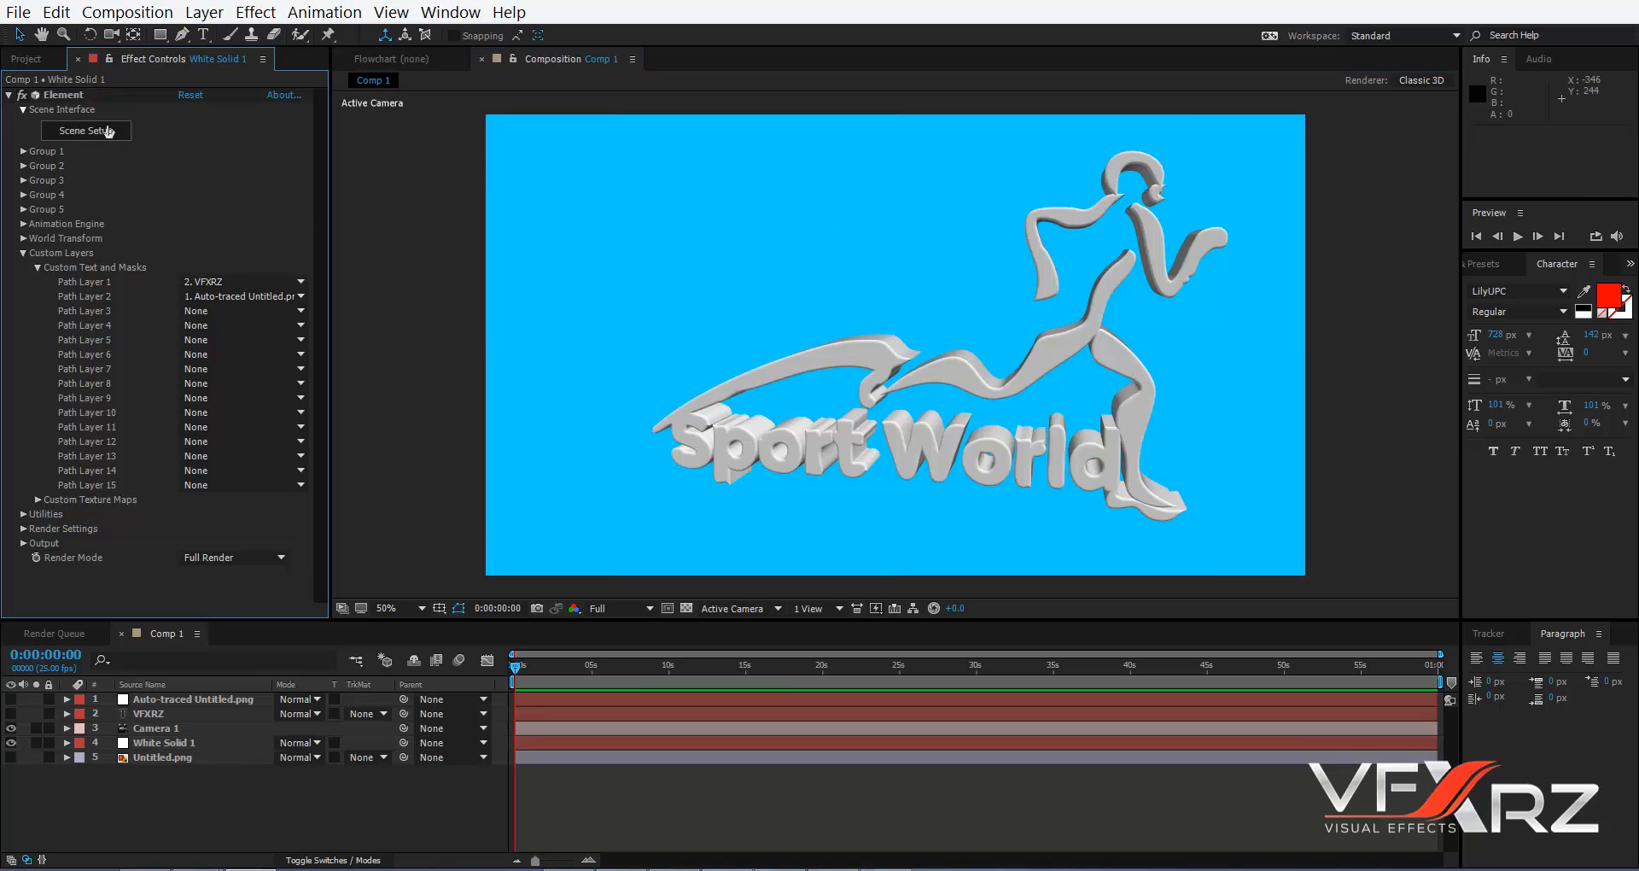
click(108, 131)
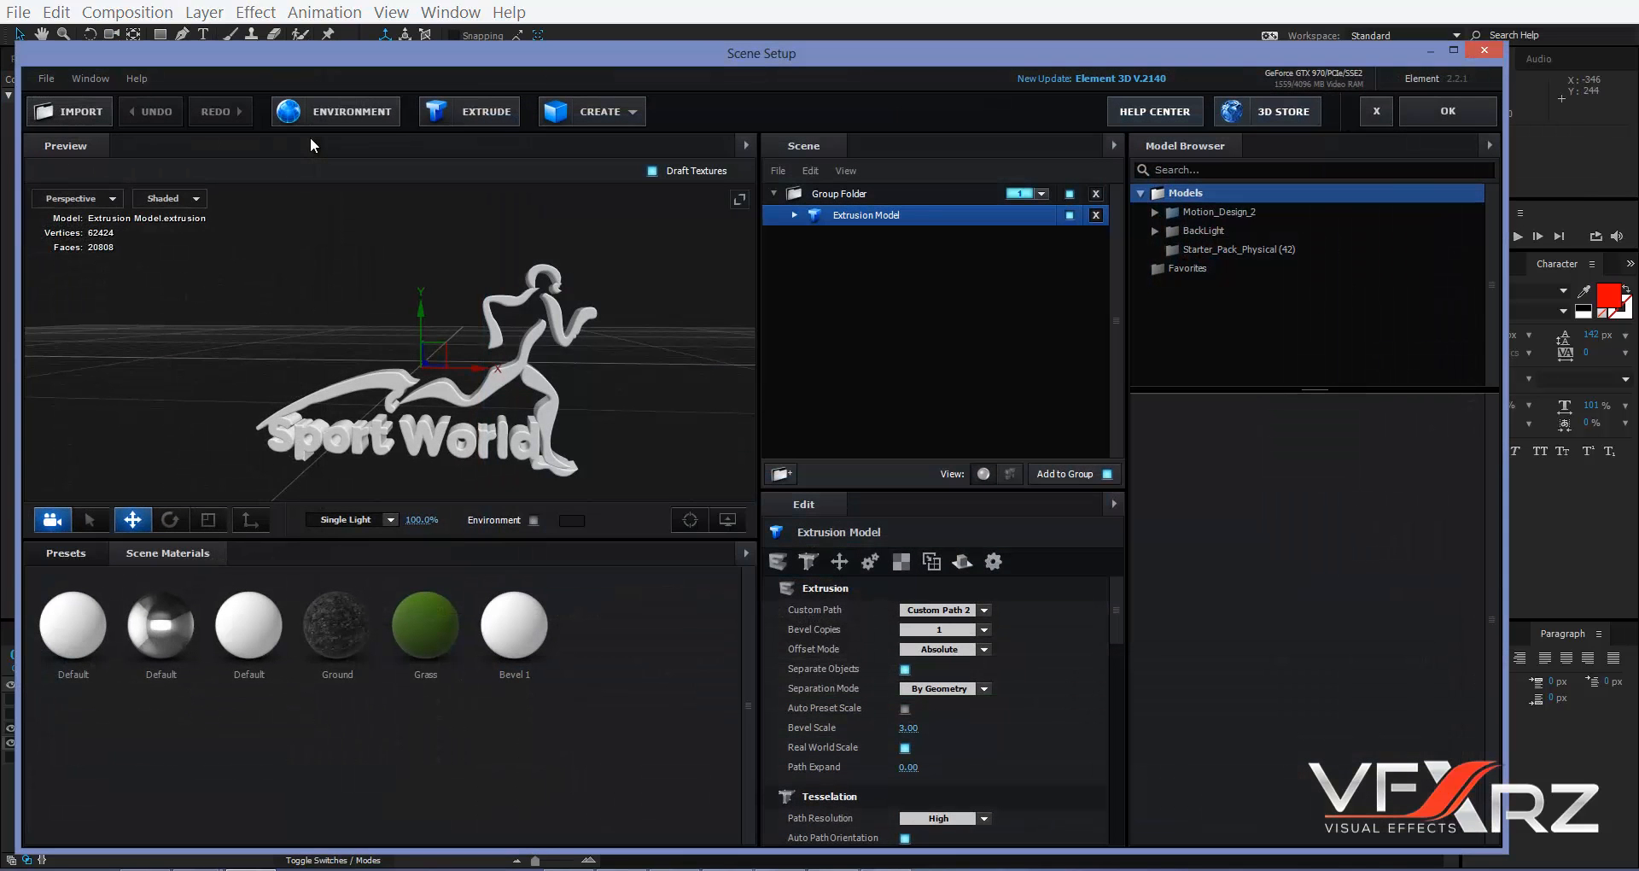
drag(973, 51, 1063, 22)
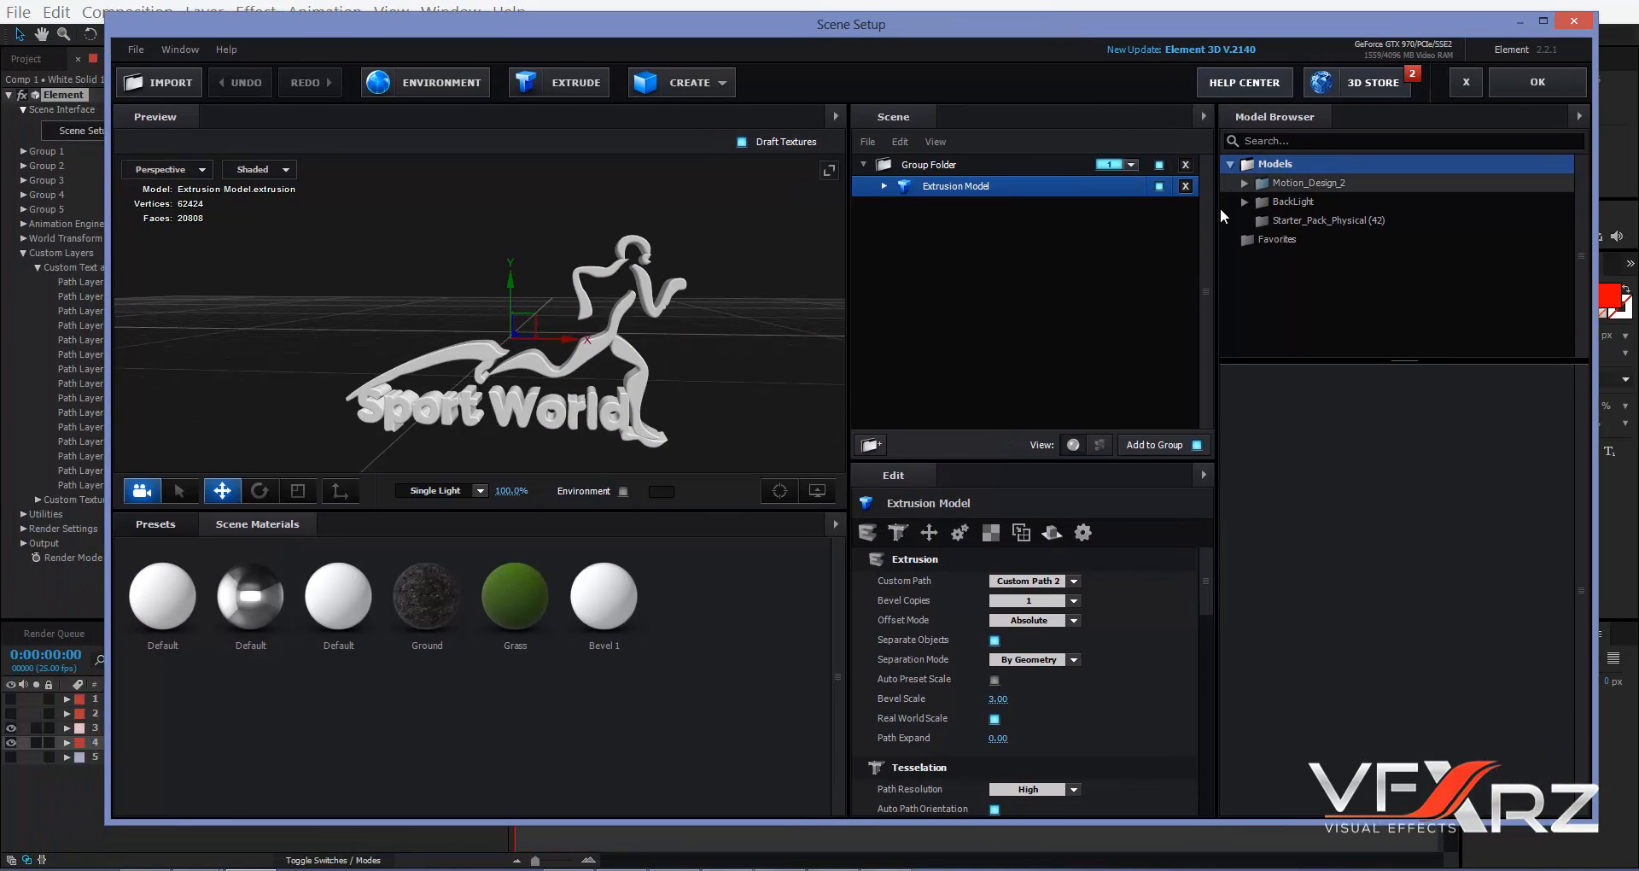
click(1185, 187)
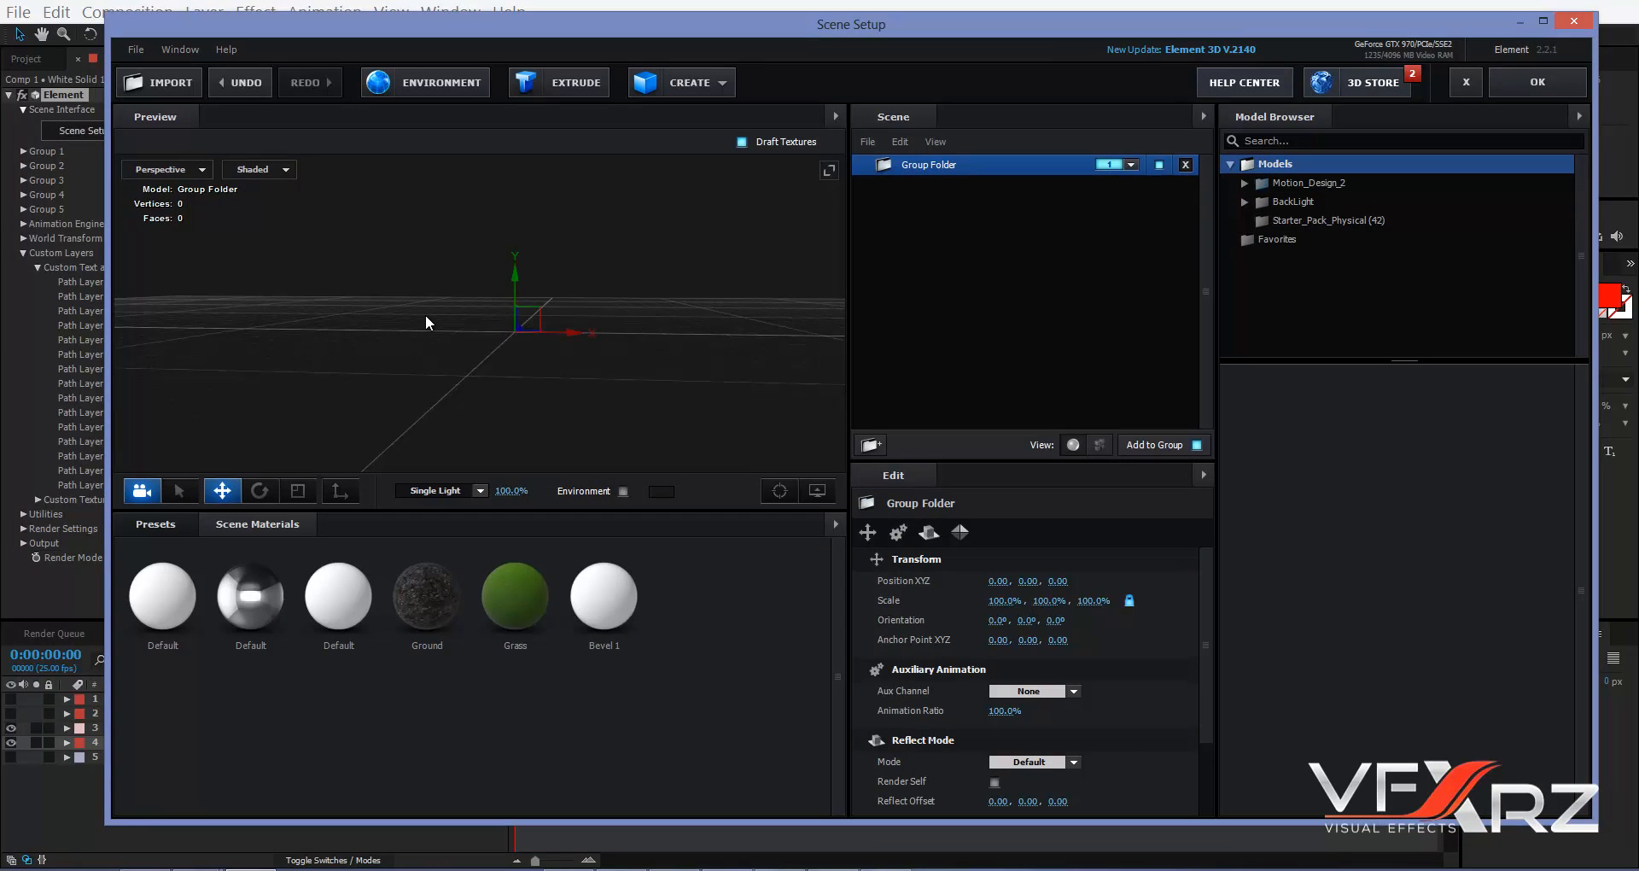
click(687, 82)
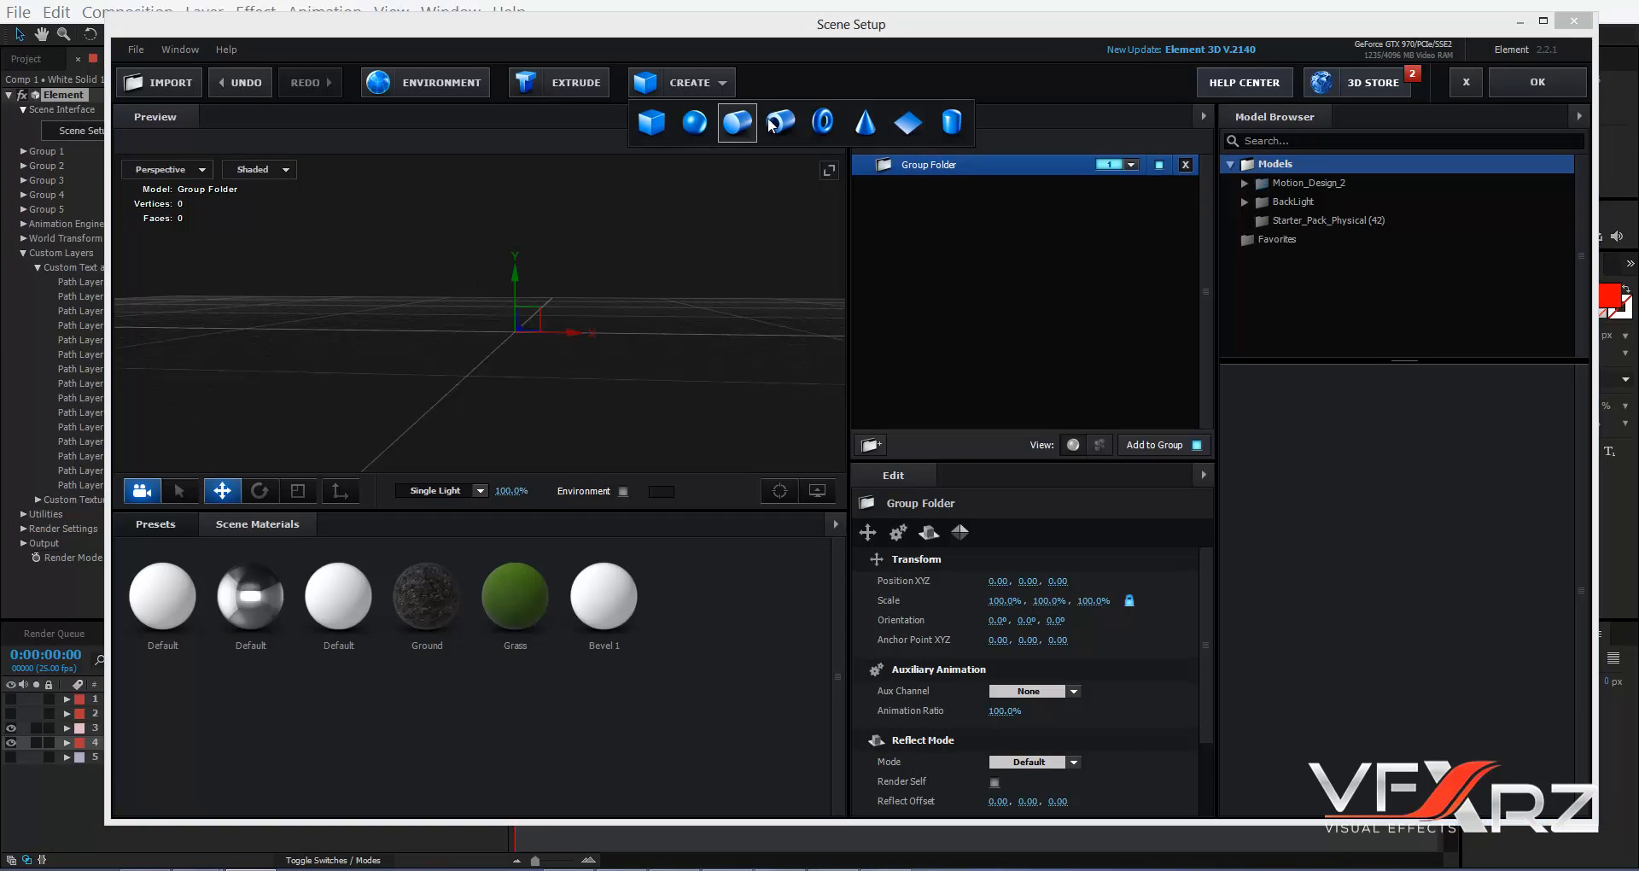
click(872, 128)
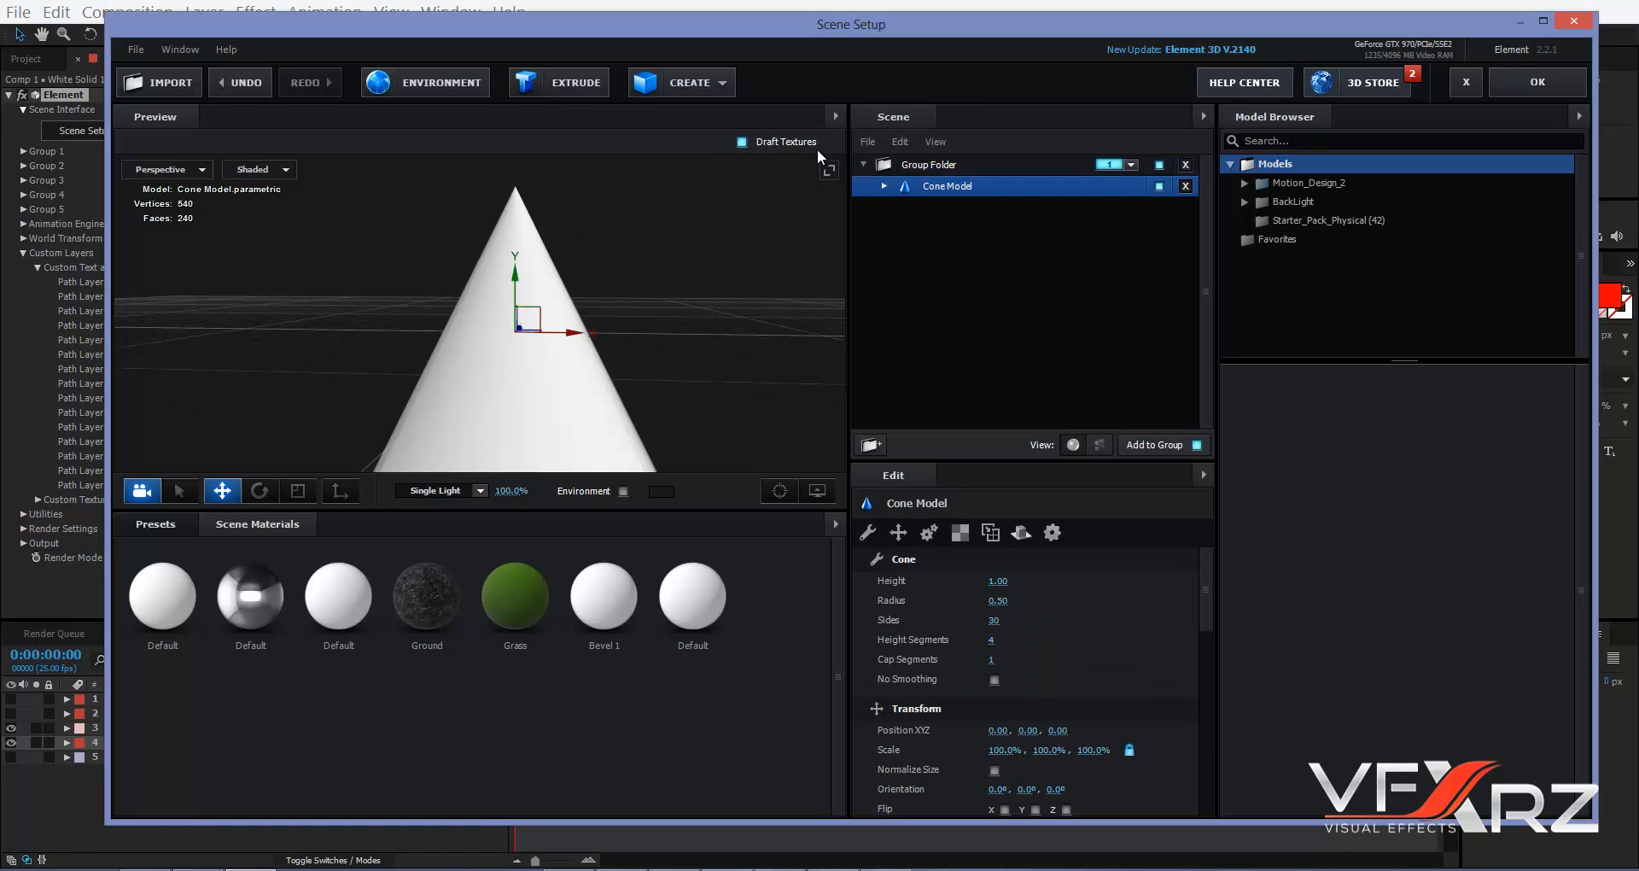
drag(762, 217, 746, 291)
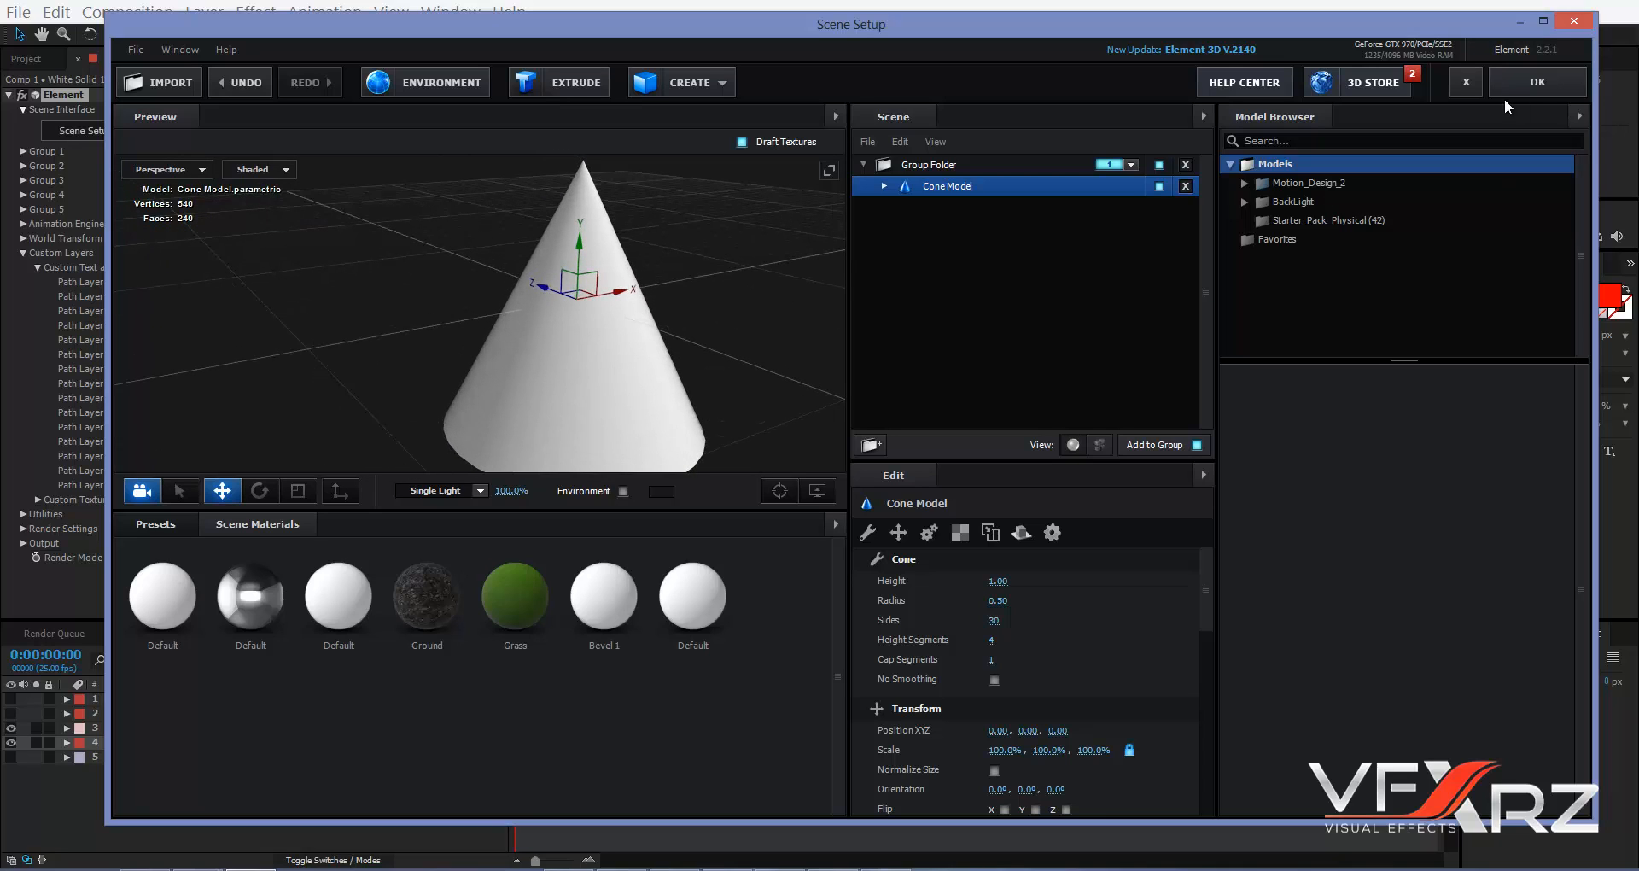
click(1535, 85)
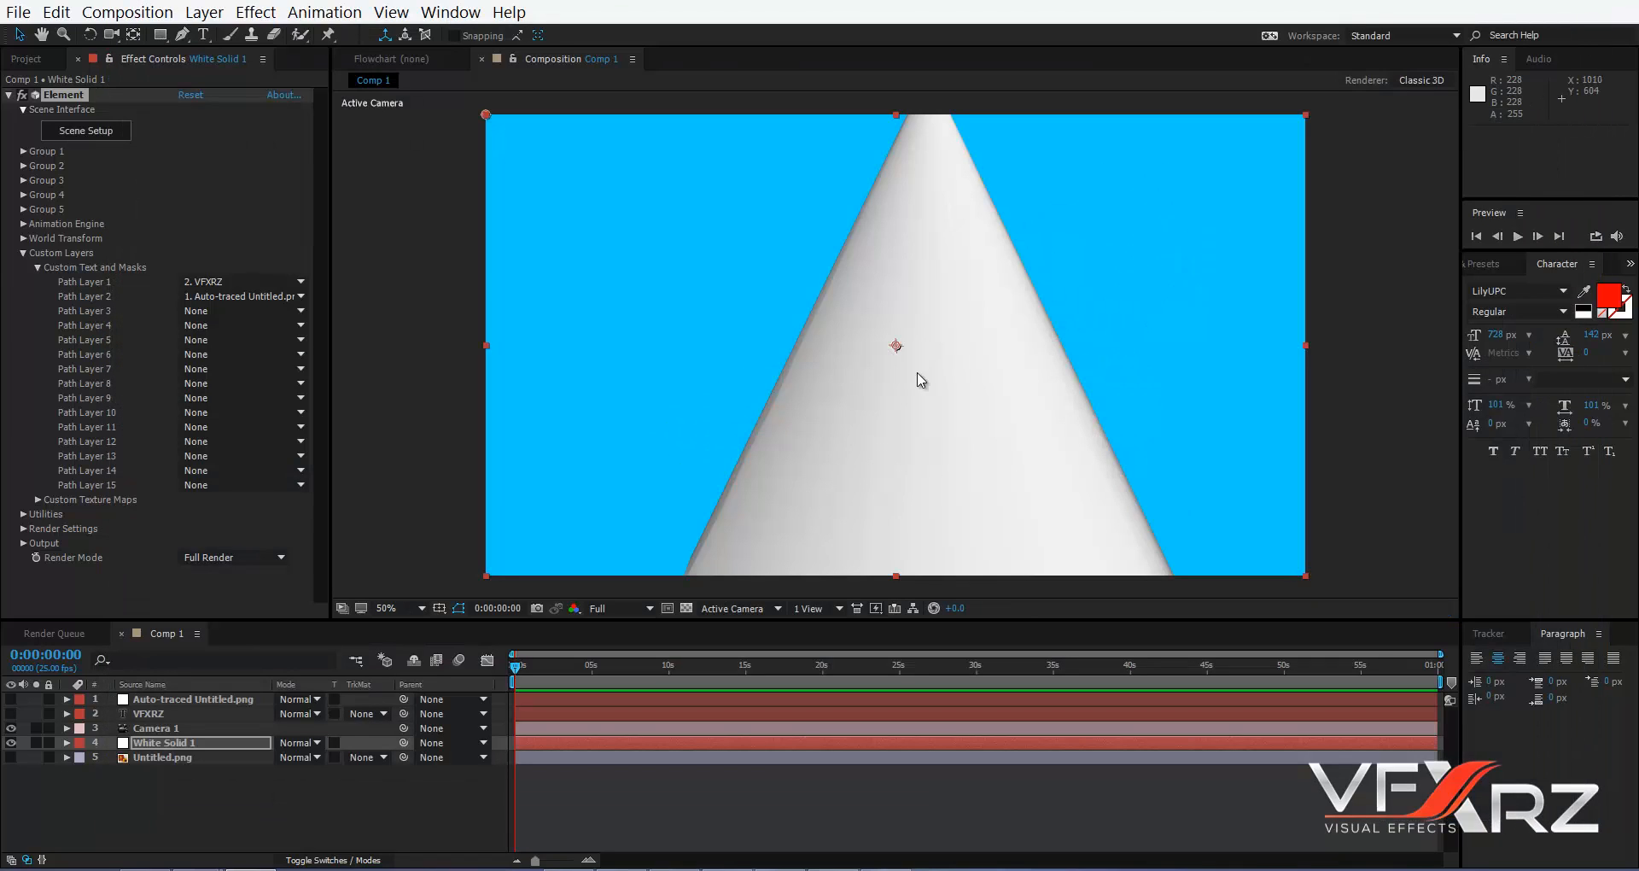
- Orbit and pull back the composition camera until the whole cone fits in the frame
click(111, 34)
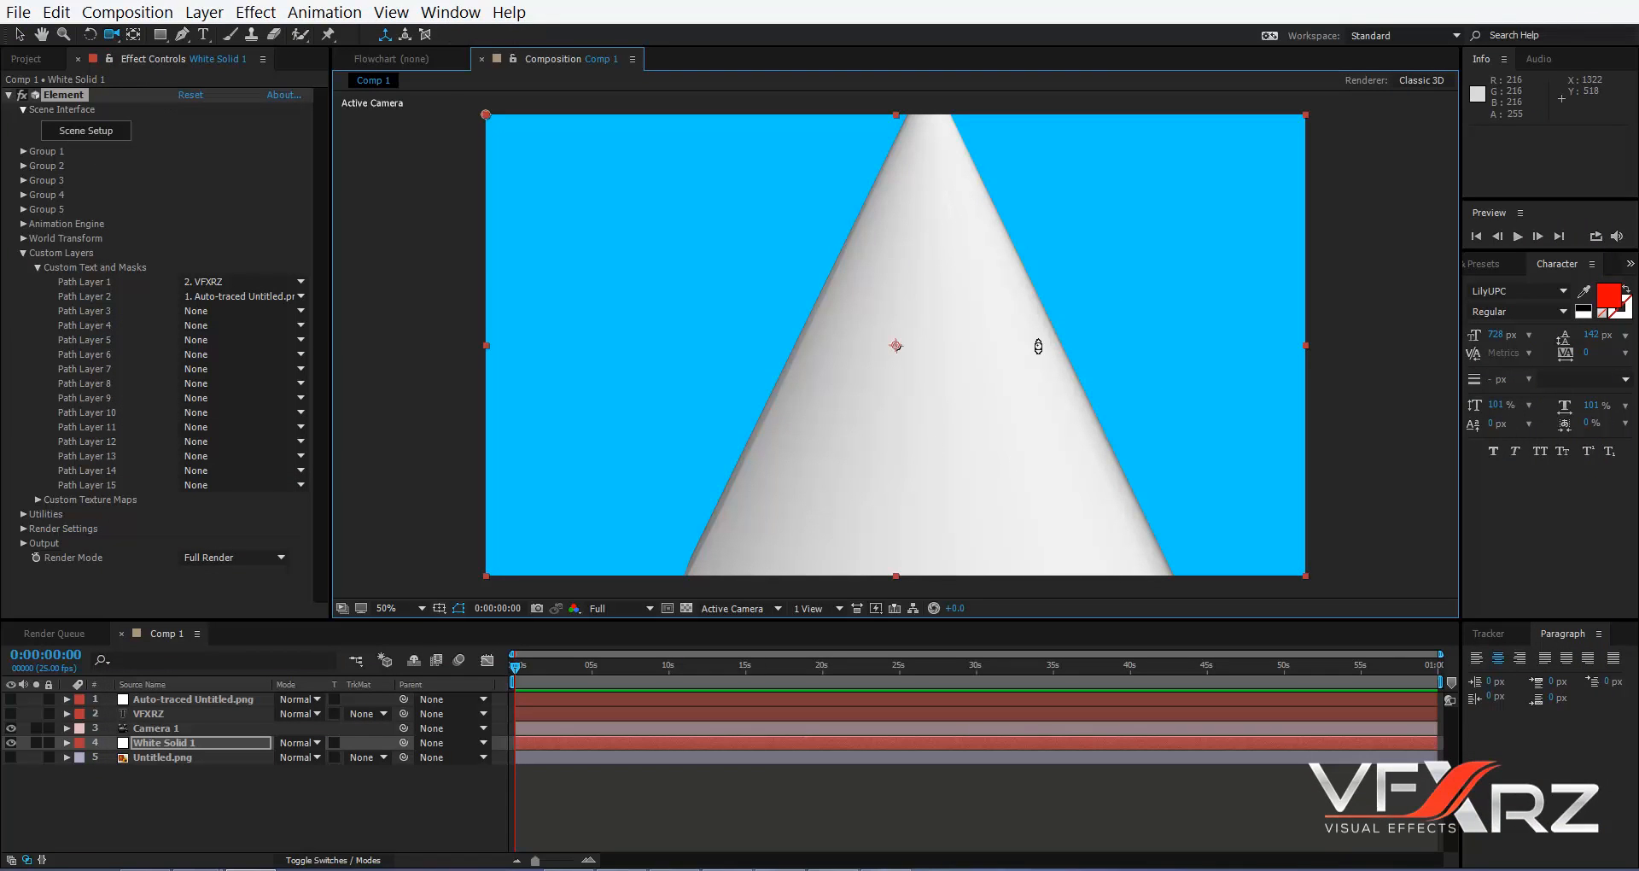
drag(1039, 347, 826, 458)
right_drag(826, 459, 812, 586)
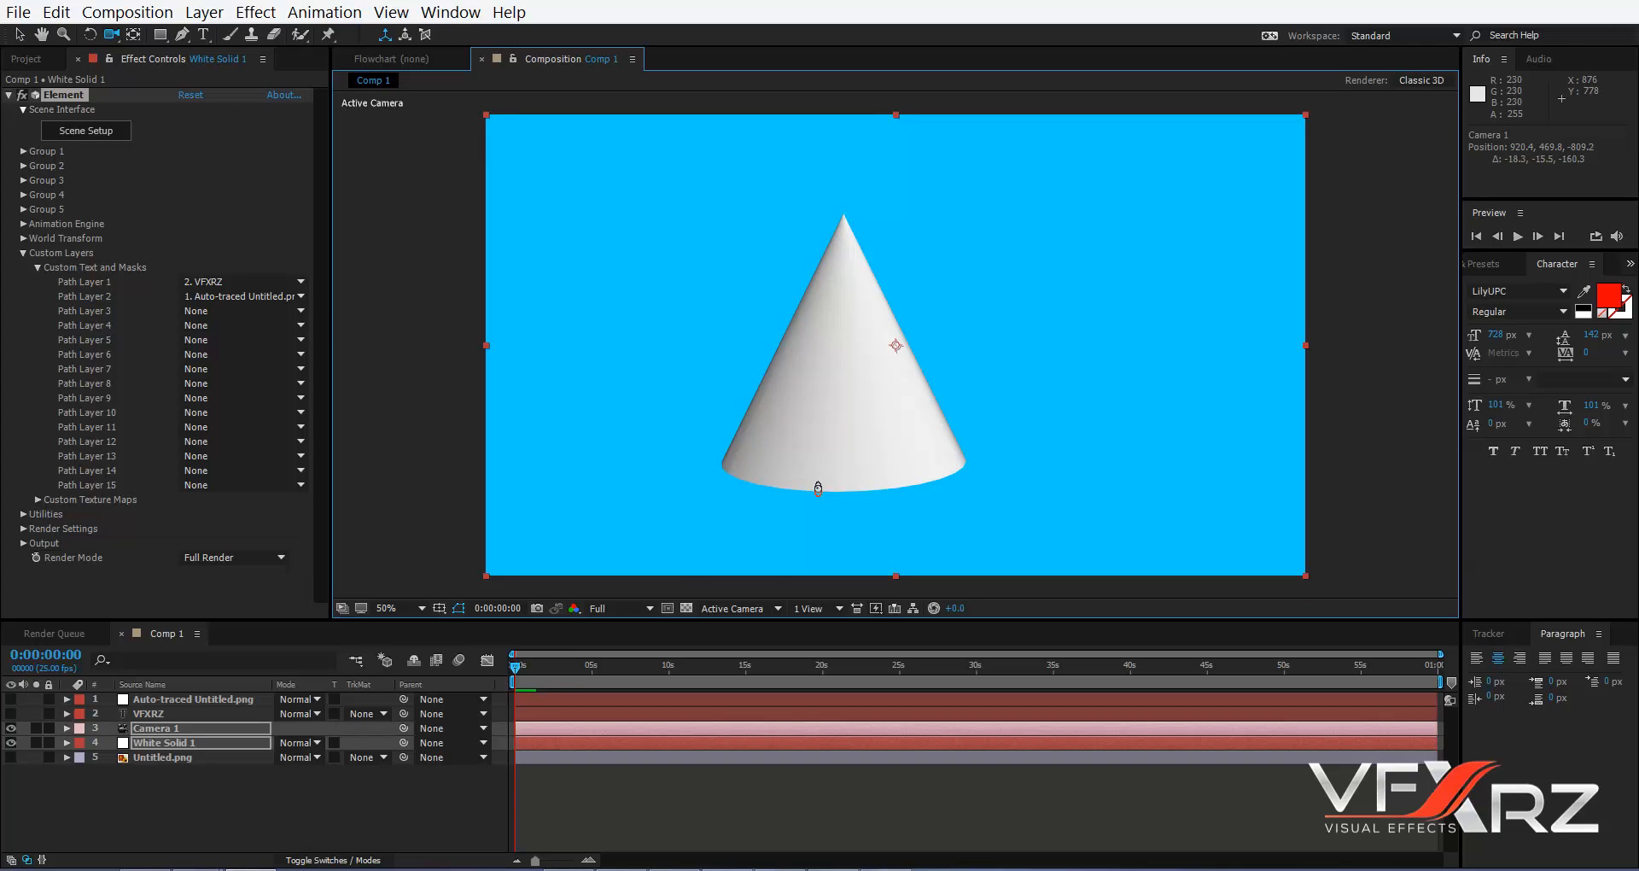
- In Group 1's Particle Replicator, keep the replicator shape as Point and raise the particle count to about a dozen
click(20, 253)
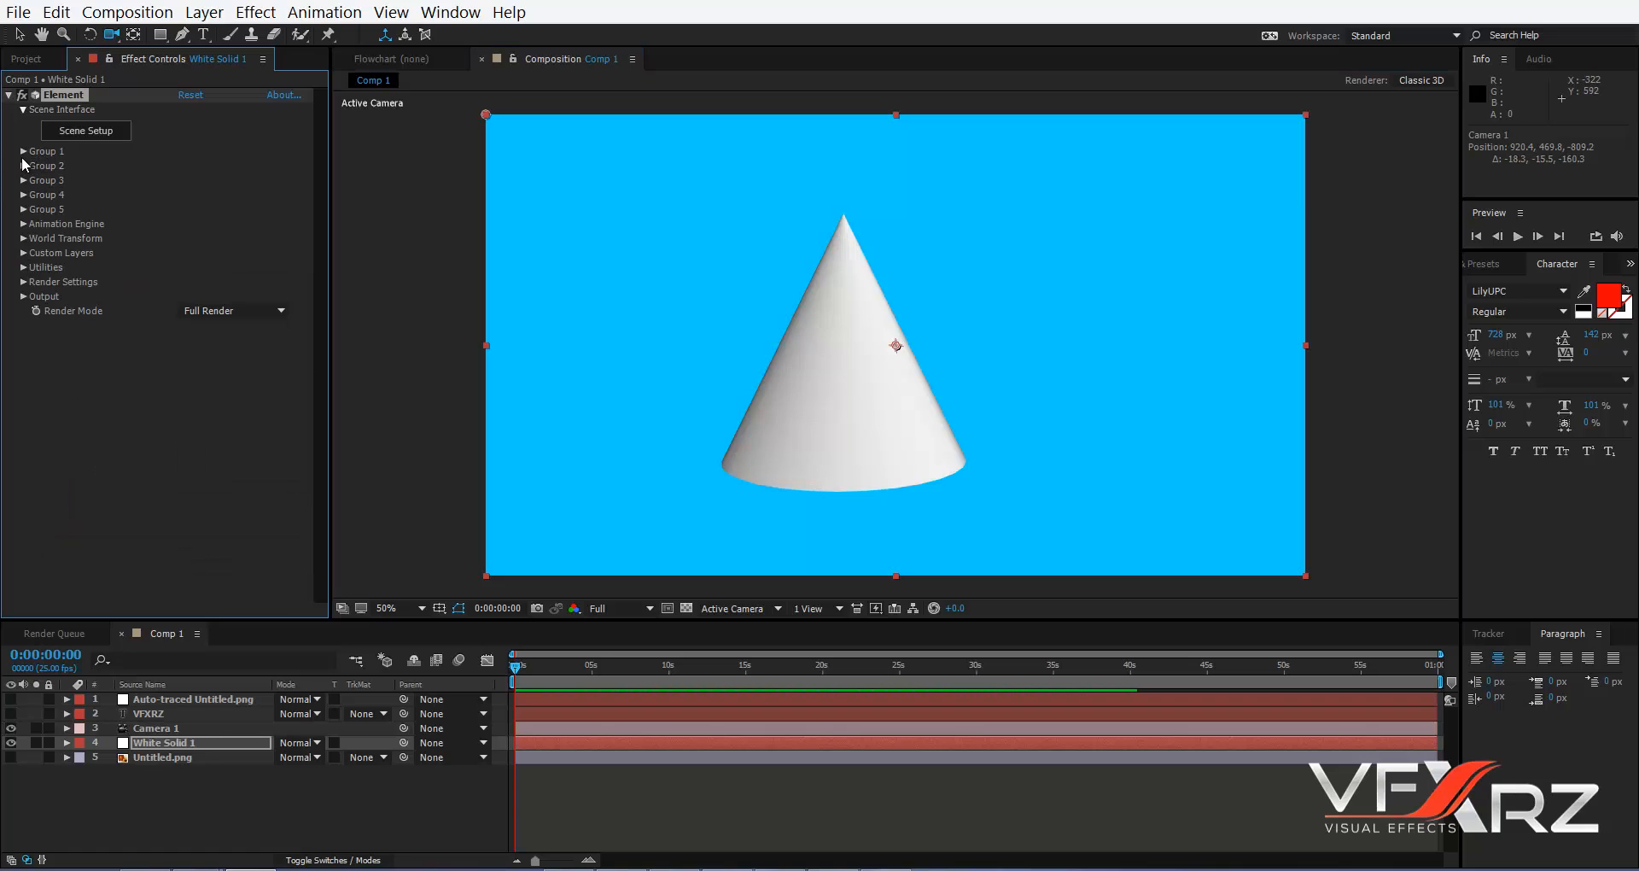
click(22, 154)
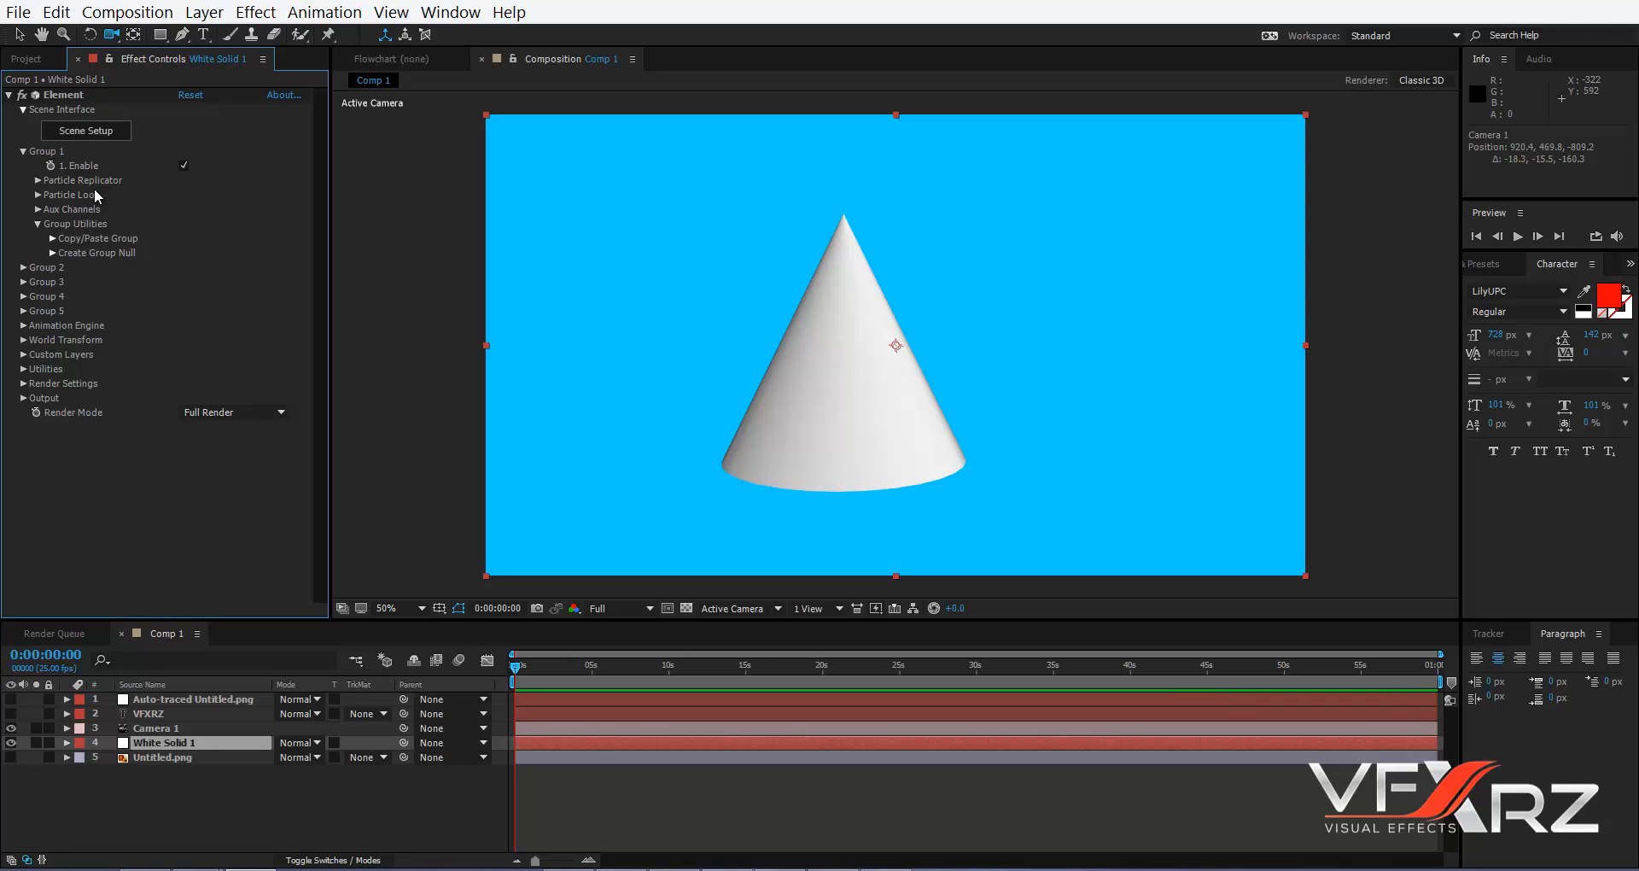
click(39, 180)
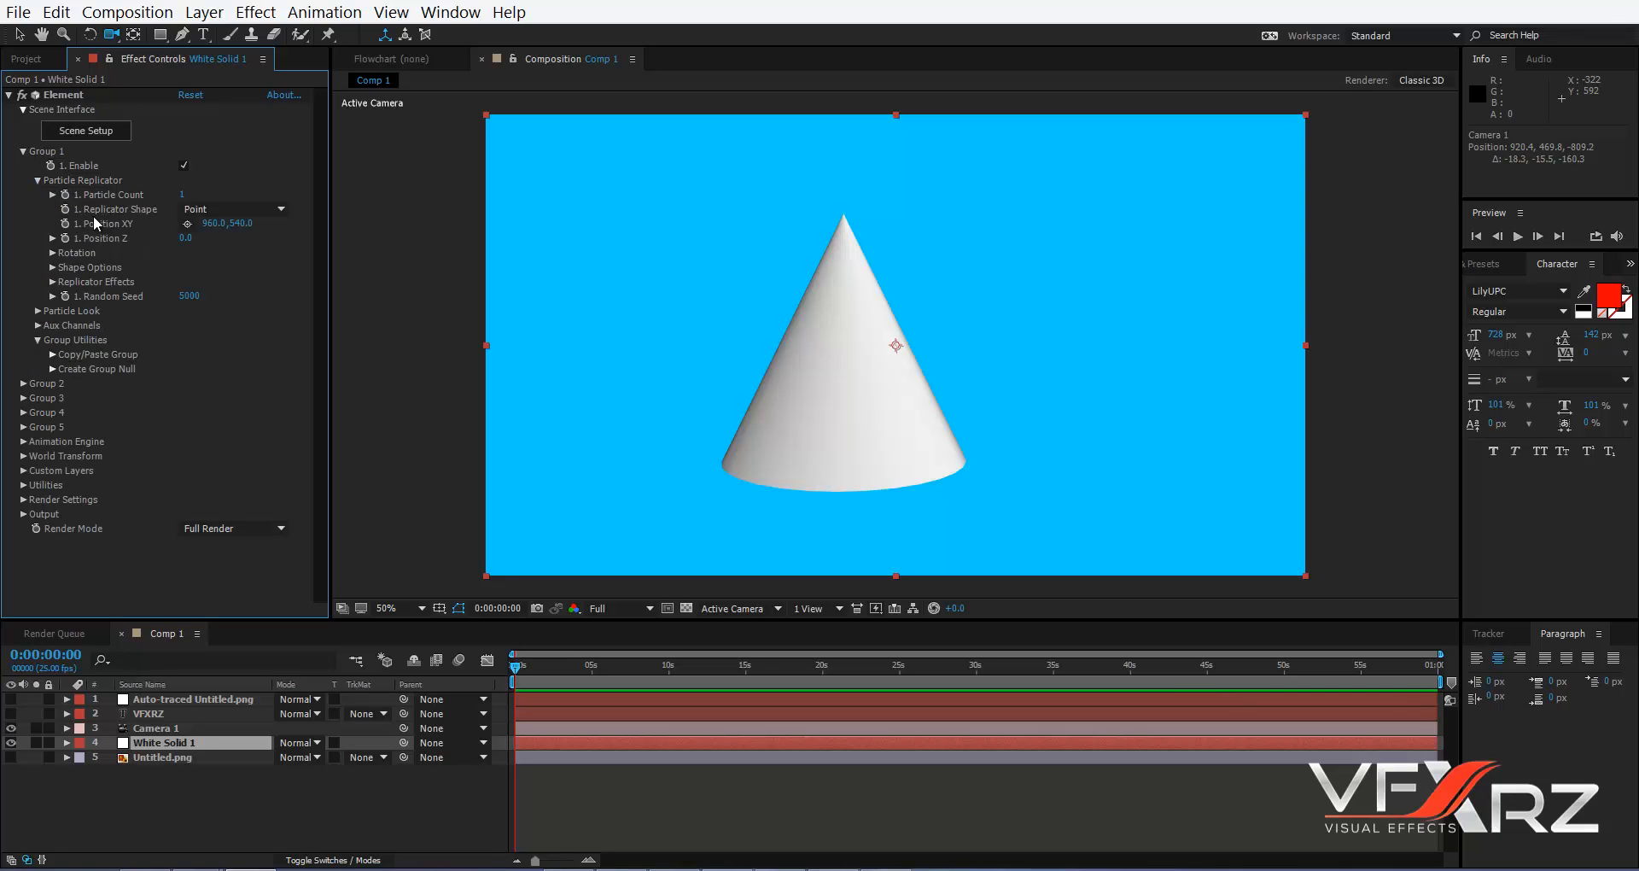
click(235, 209)
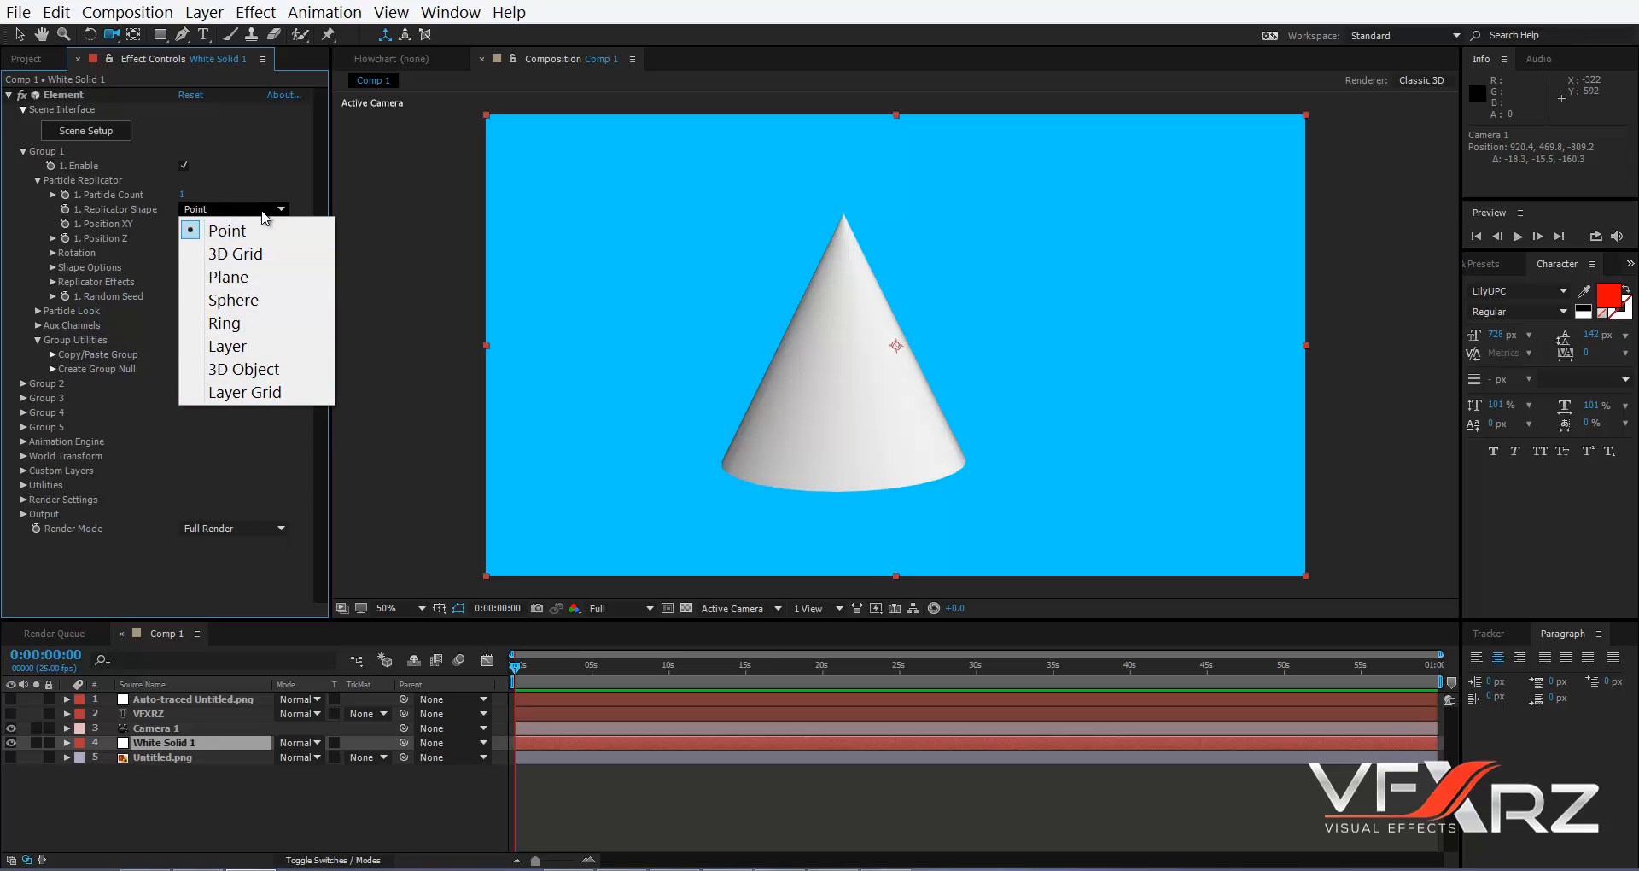
click(264, 253)
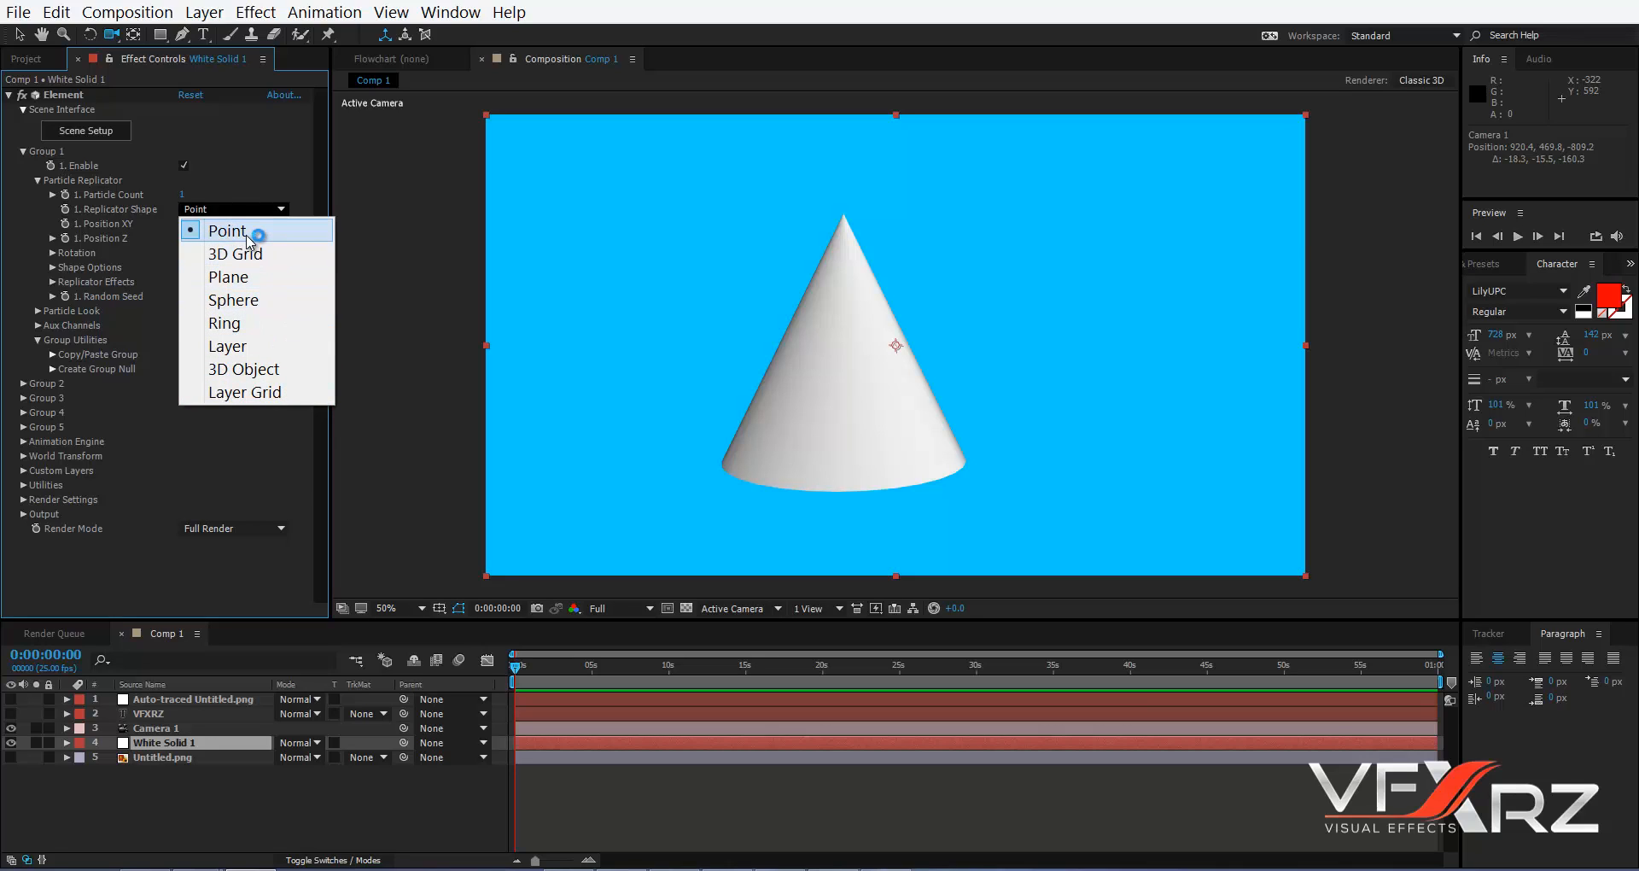
click(256, 233)
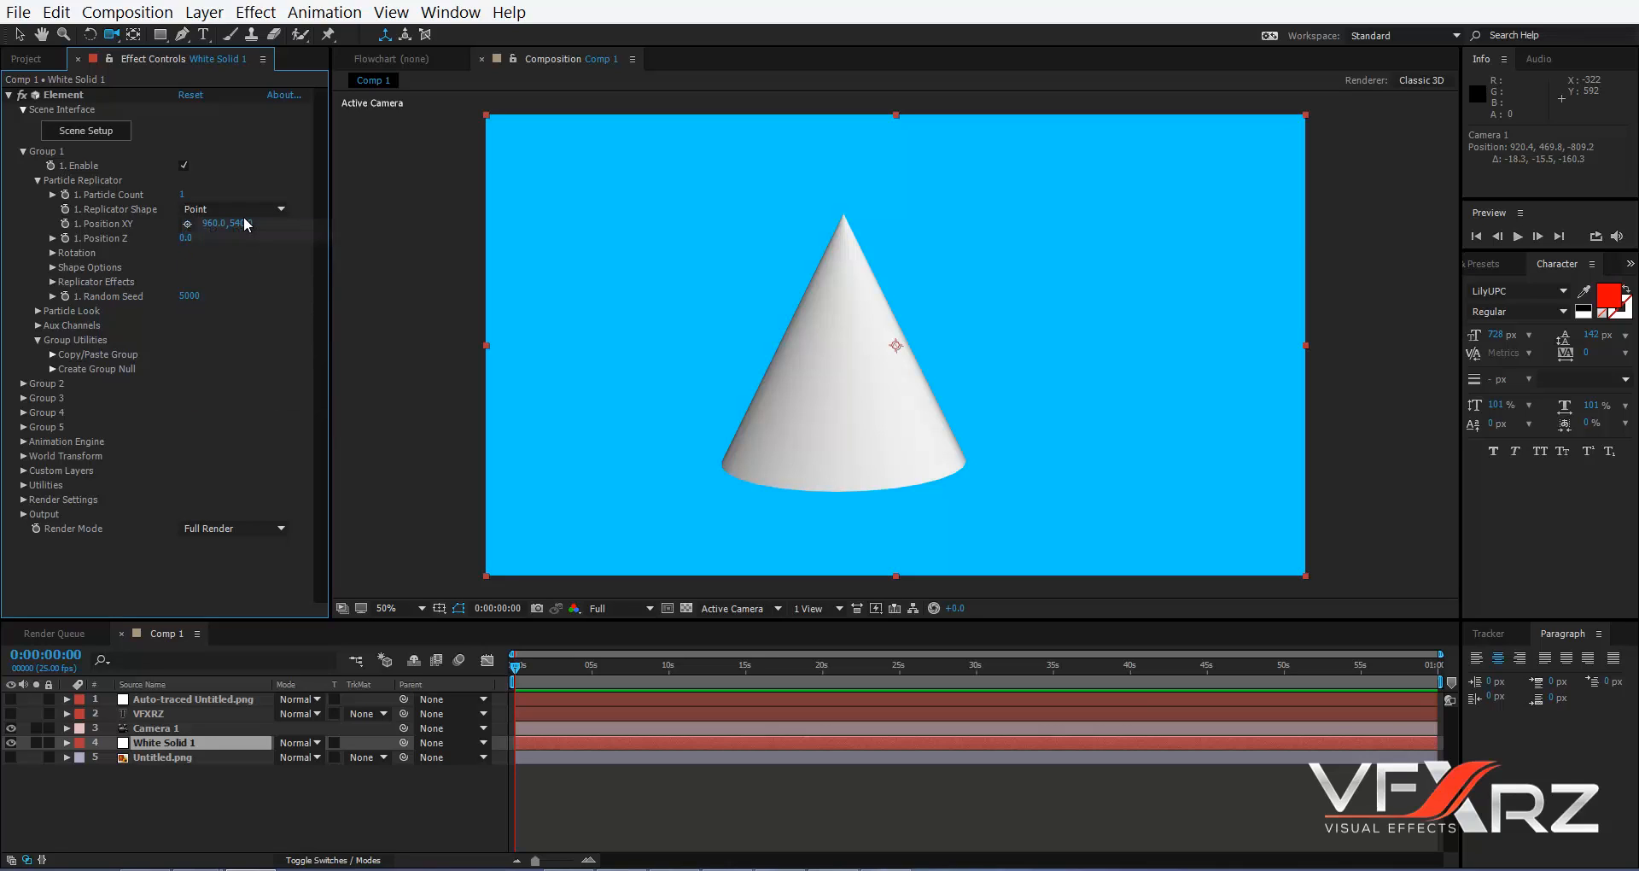
click(181, 195)
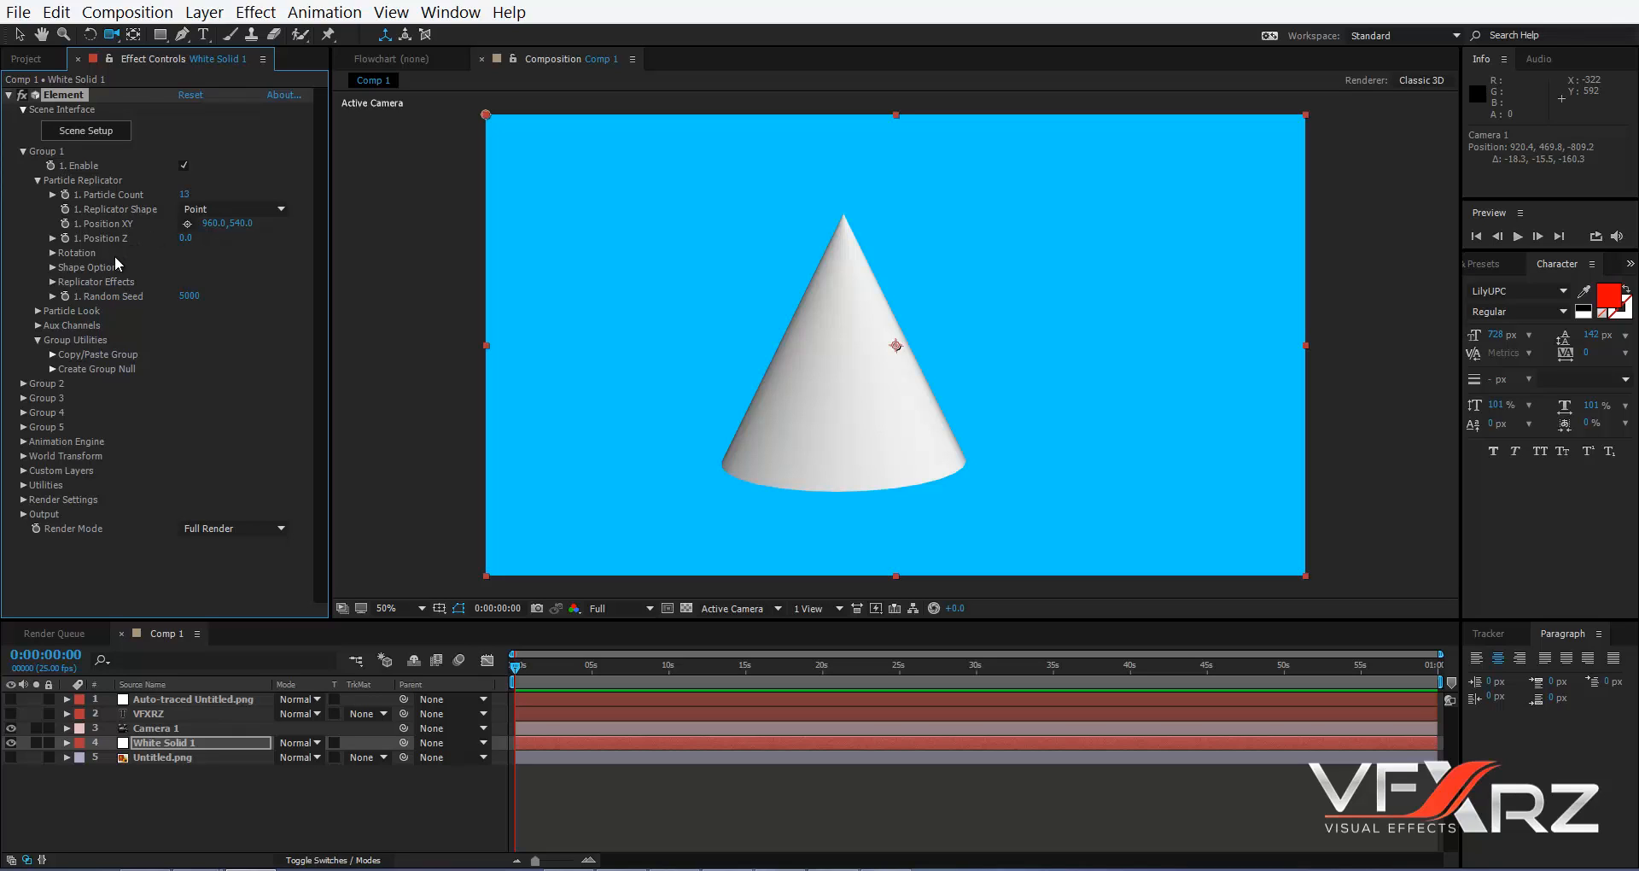
- Spread the replicated cones with a Group 1 Scatter value of 26.1 and pull the camera back to frame them all
click(52, 282)
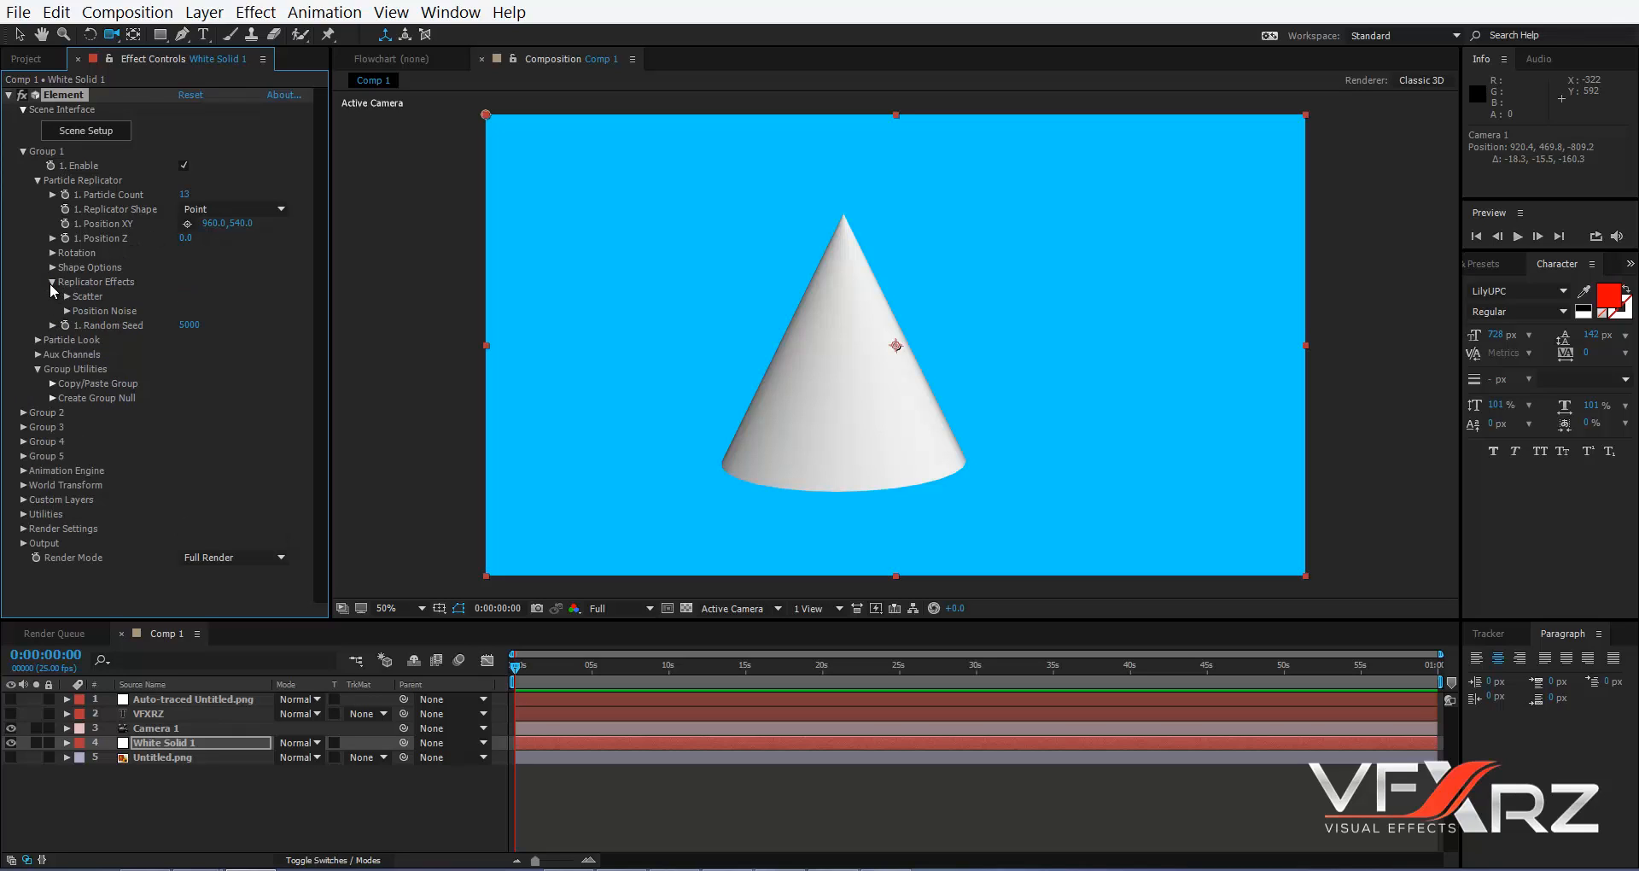
click(66, 297)
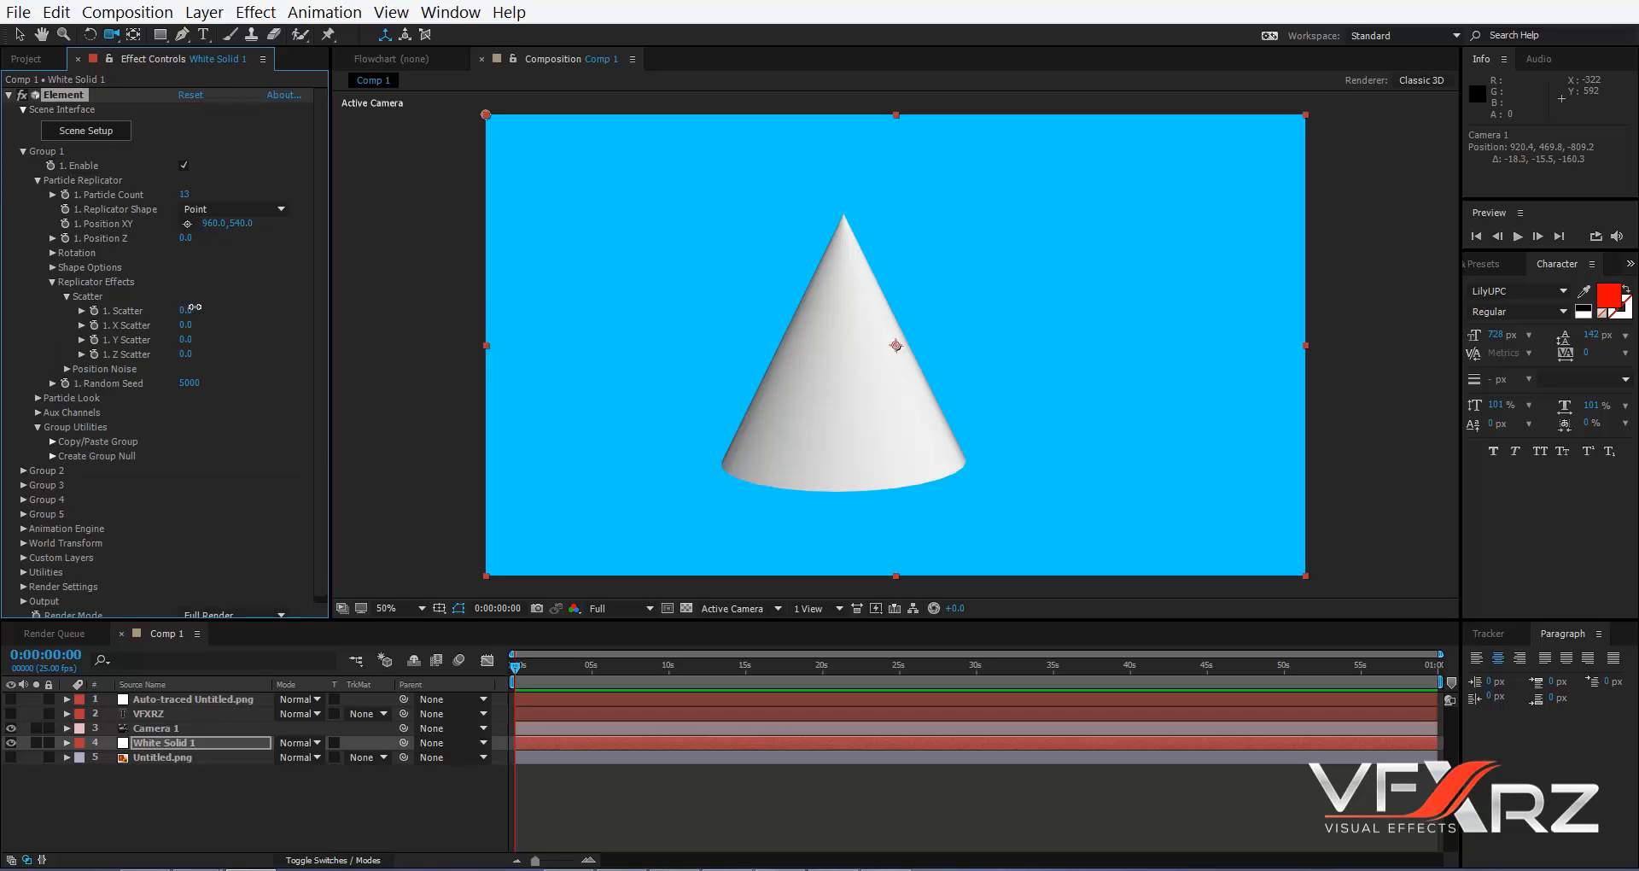
drag(190, 309, 256, 310)
drag(1571, 386, 217, 227)
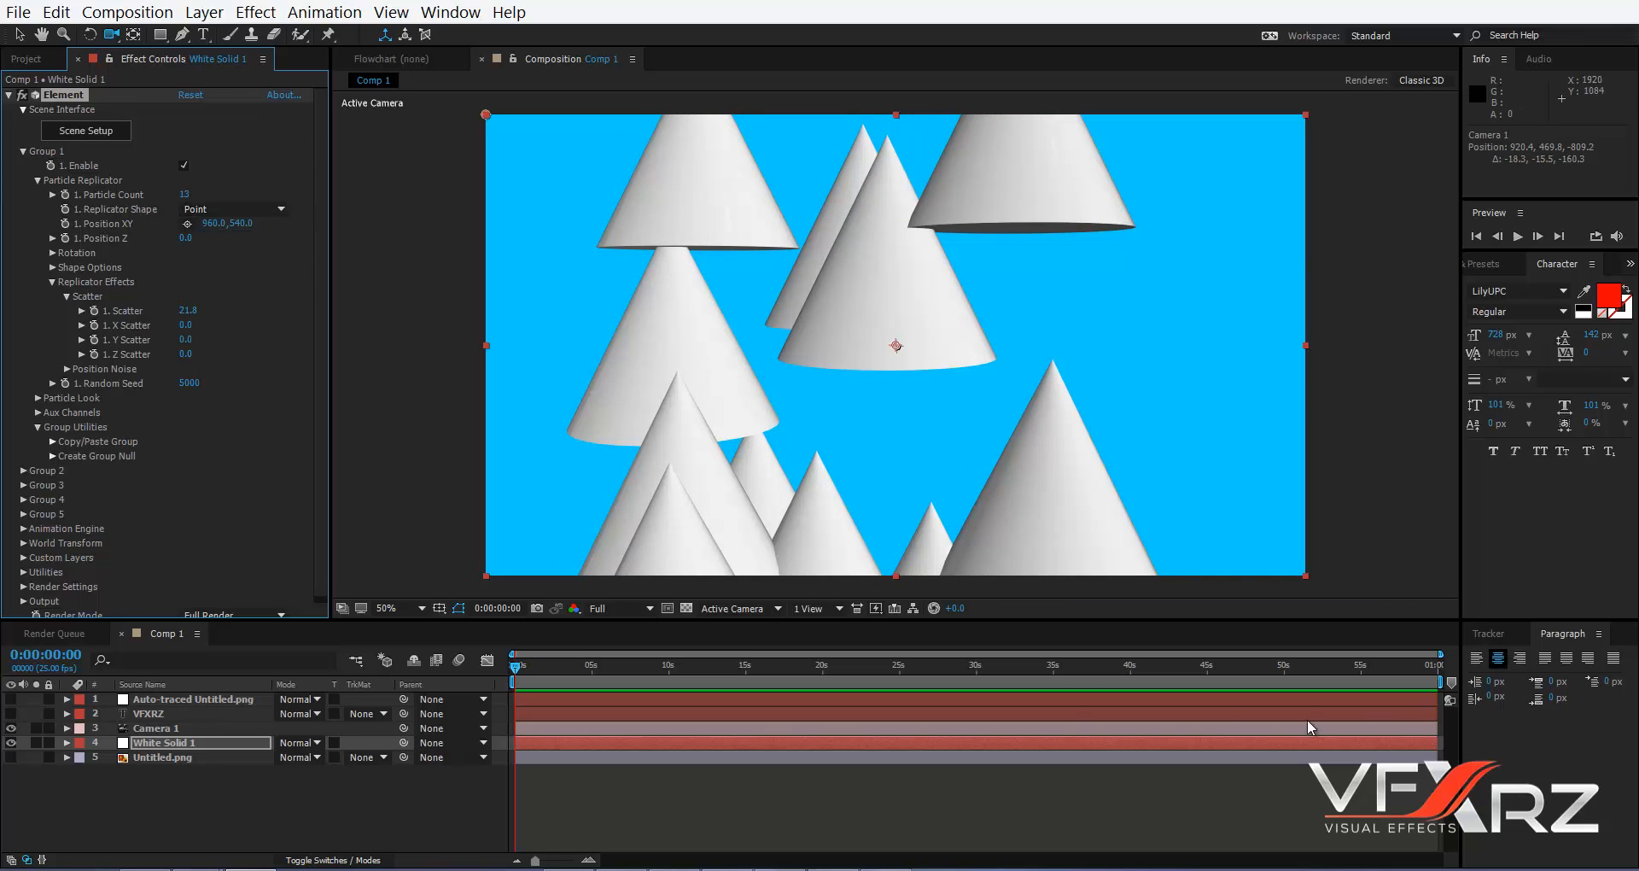
right_drag(930, 348, 878, 327)
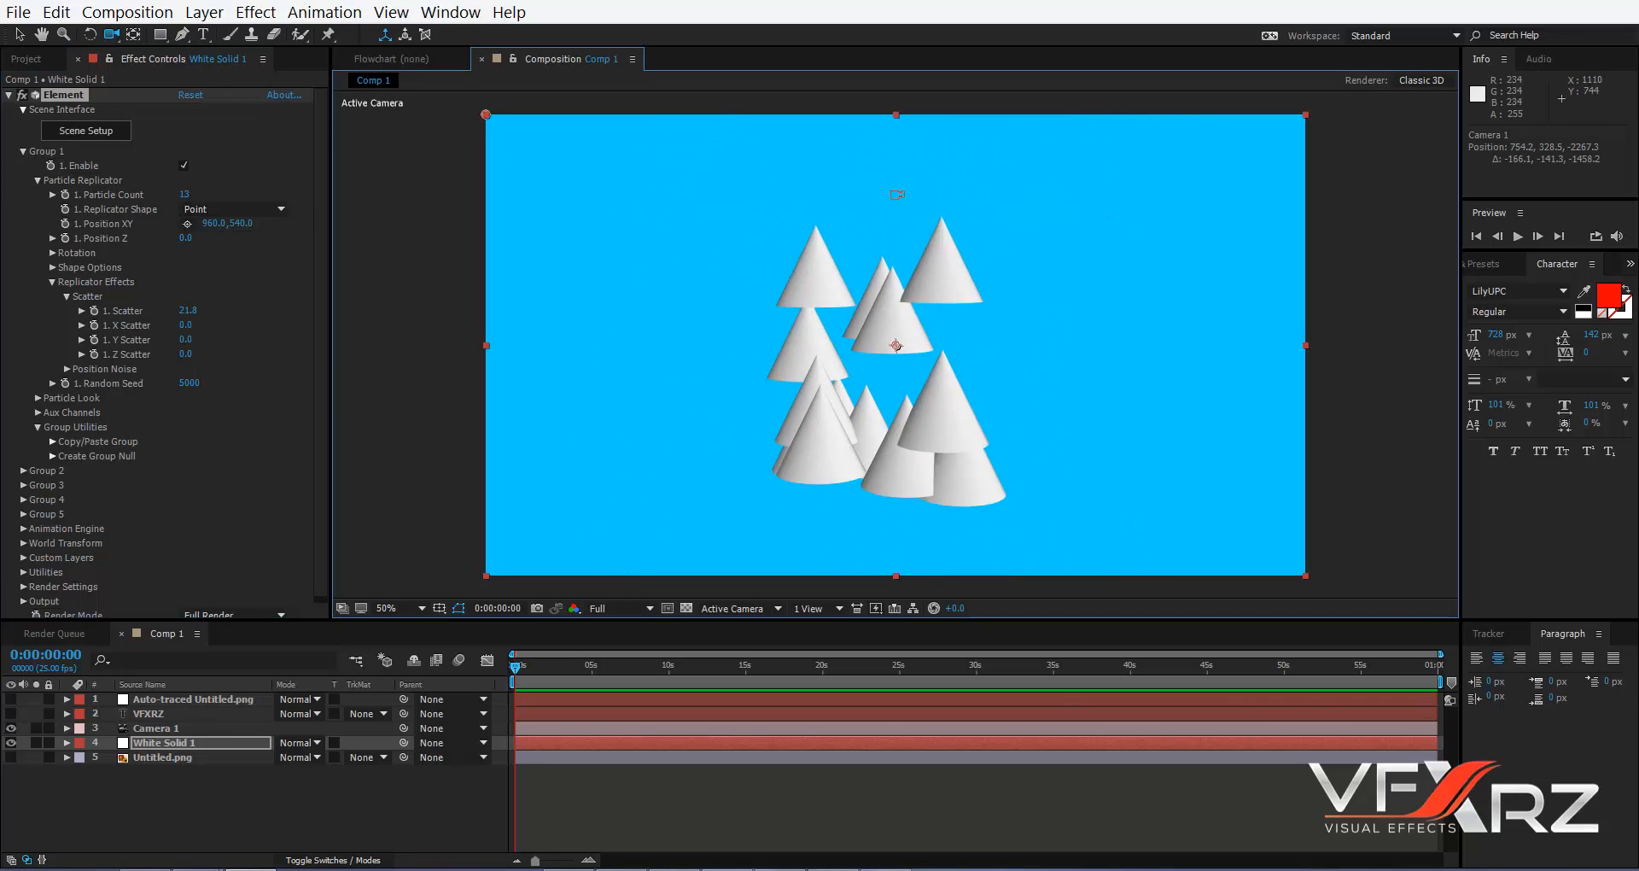
drag(200, 308, 124, 331)
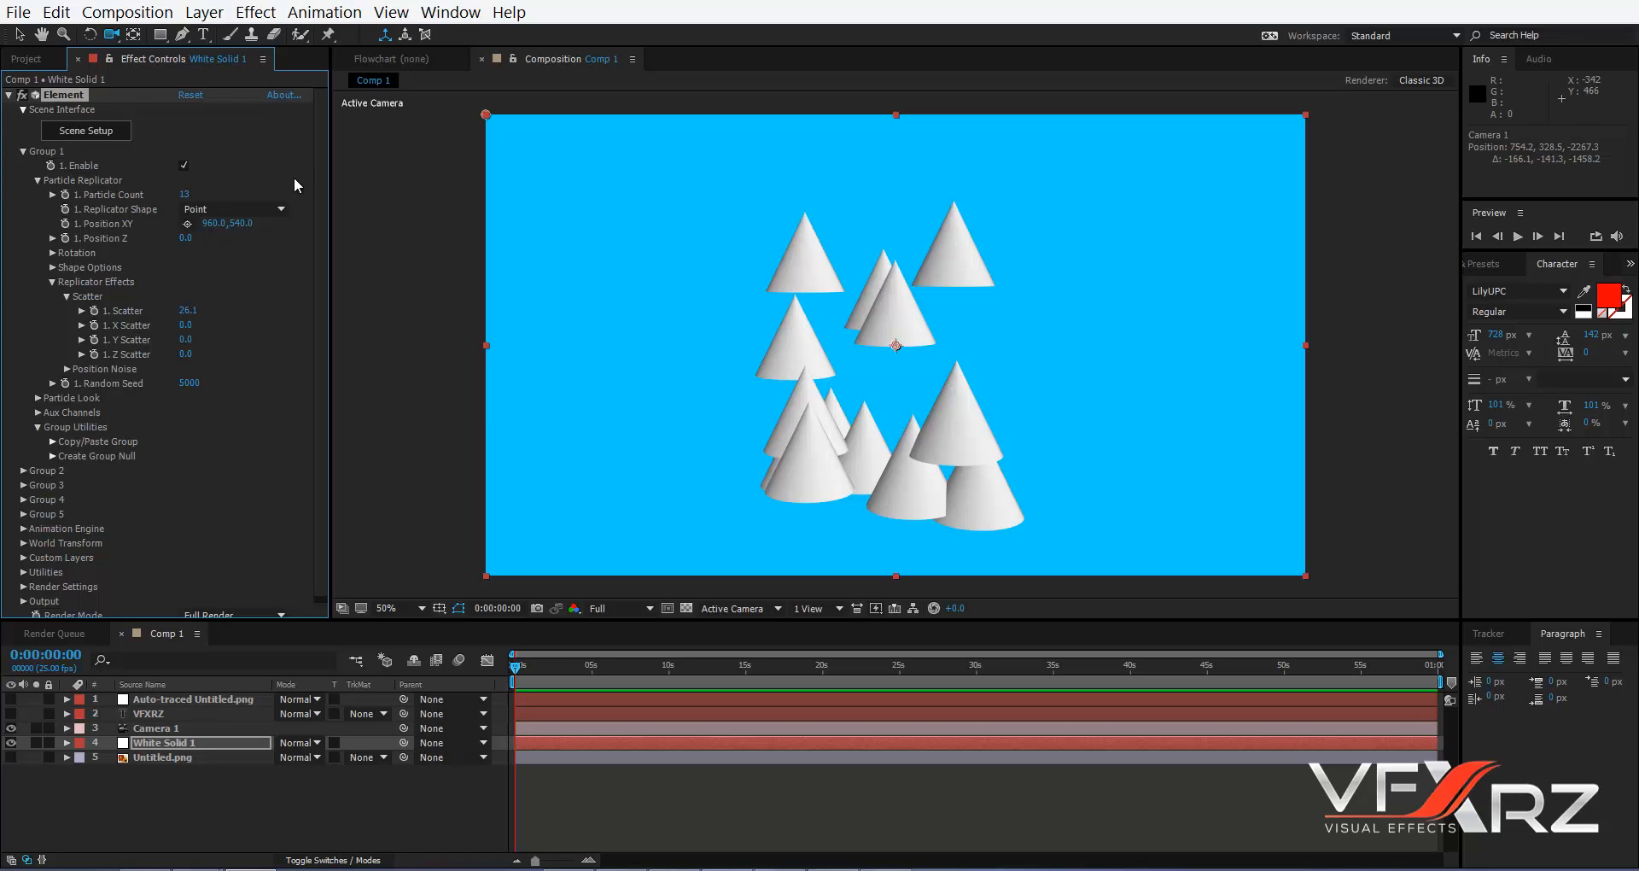
- Switch Group 1's replicator shape to 3D Grid, reset Scatter to 0.0, and orbit the camera around the cone grid
click(275, 208)
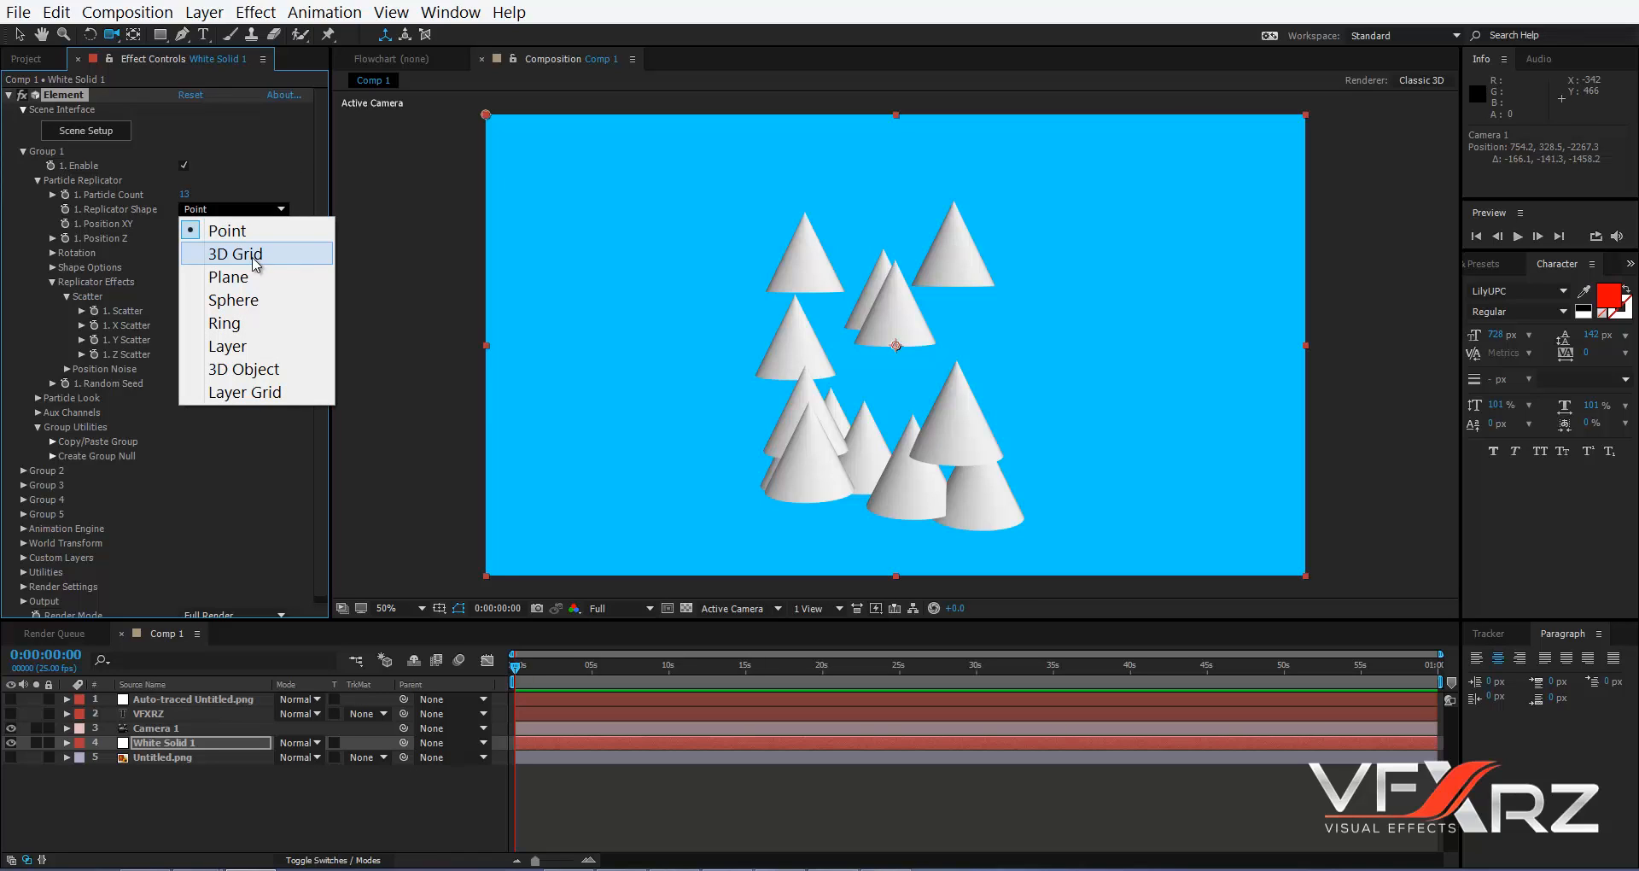
click(218, 254)
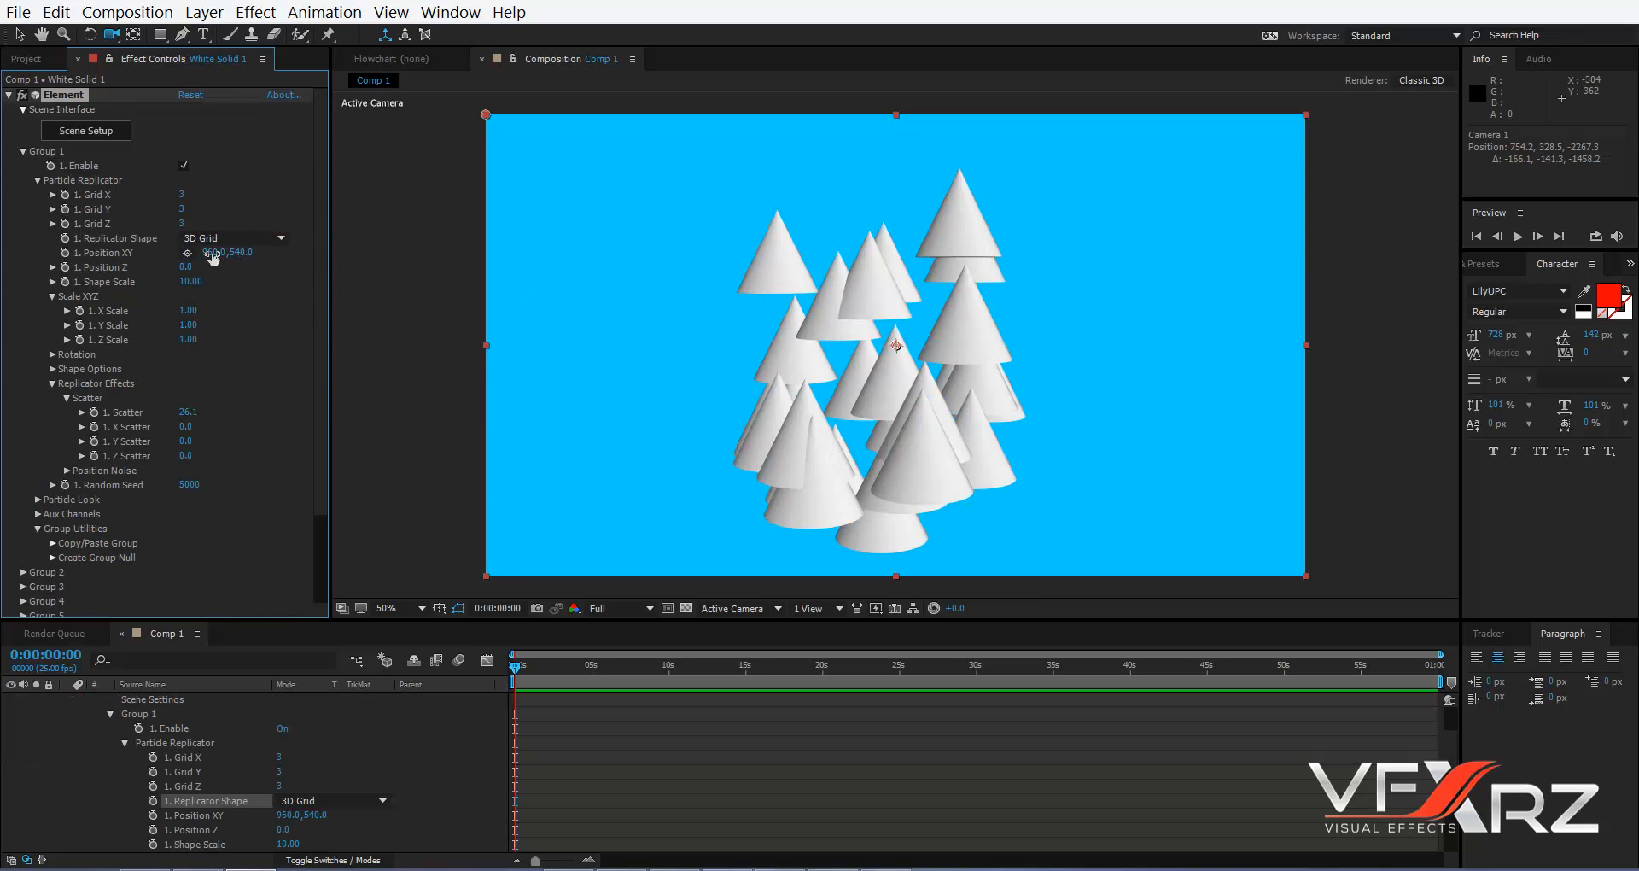
click(193, 413)
click(307, 374)
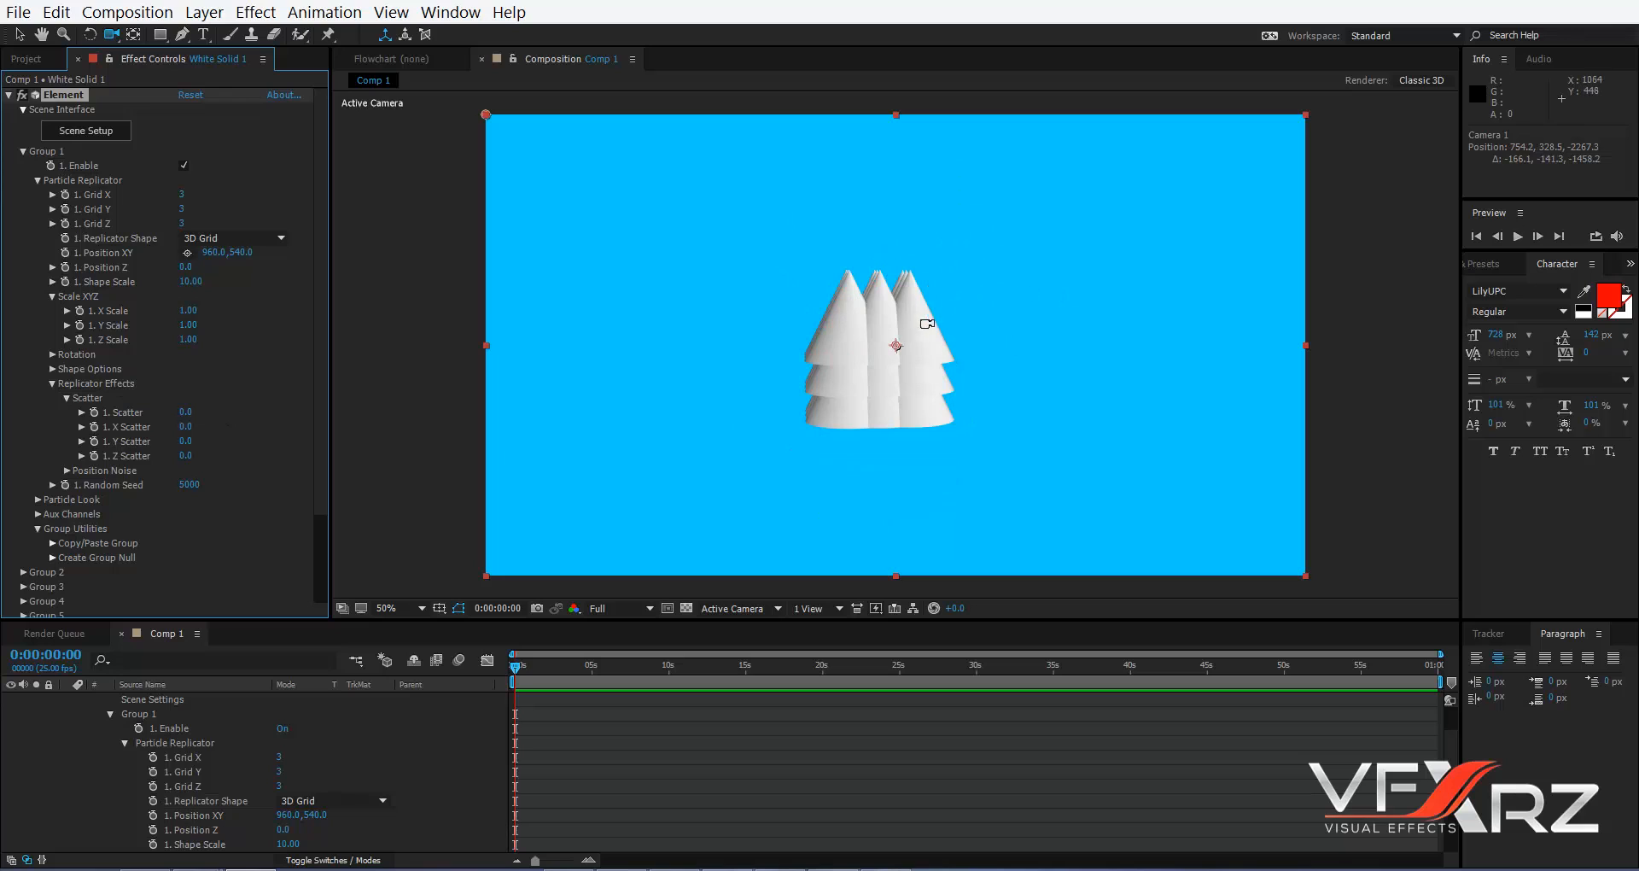
drag(927, 323, 750, 413)
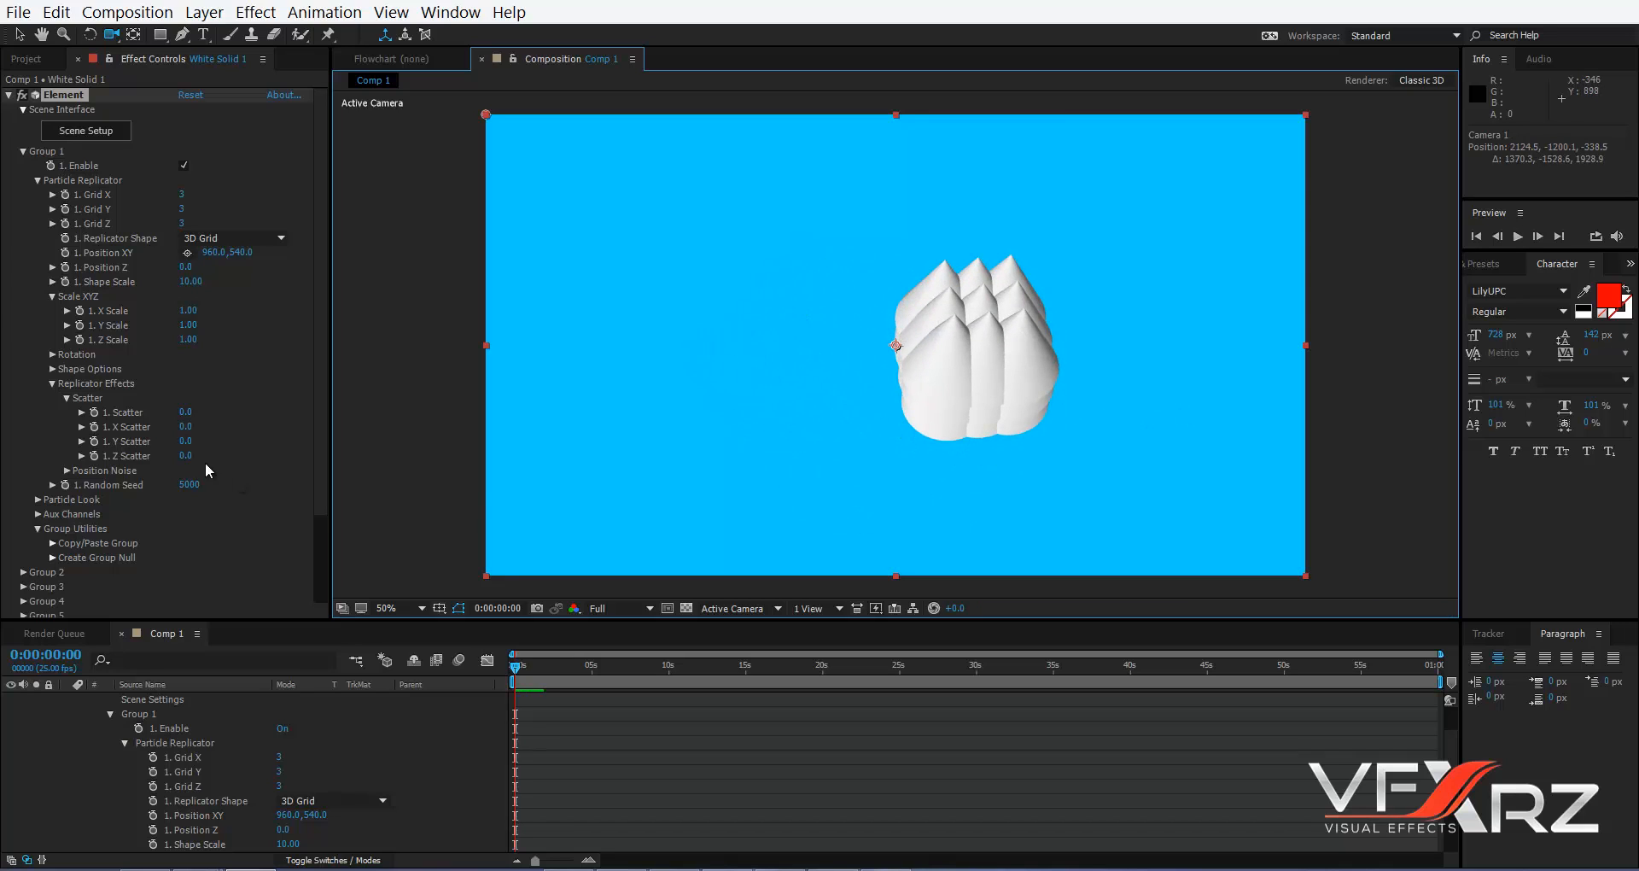
- Try the X, Y and Z Scatter values one at a time on the cone grid, undoing each change
drag(181, 426, 233, 430)
drag(467, 450, 1248, 203)
key(ctrl+z)
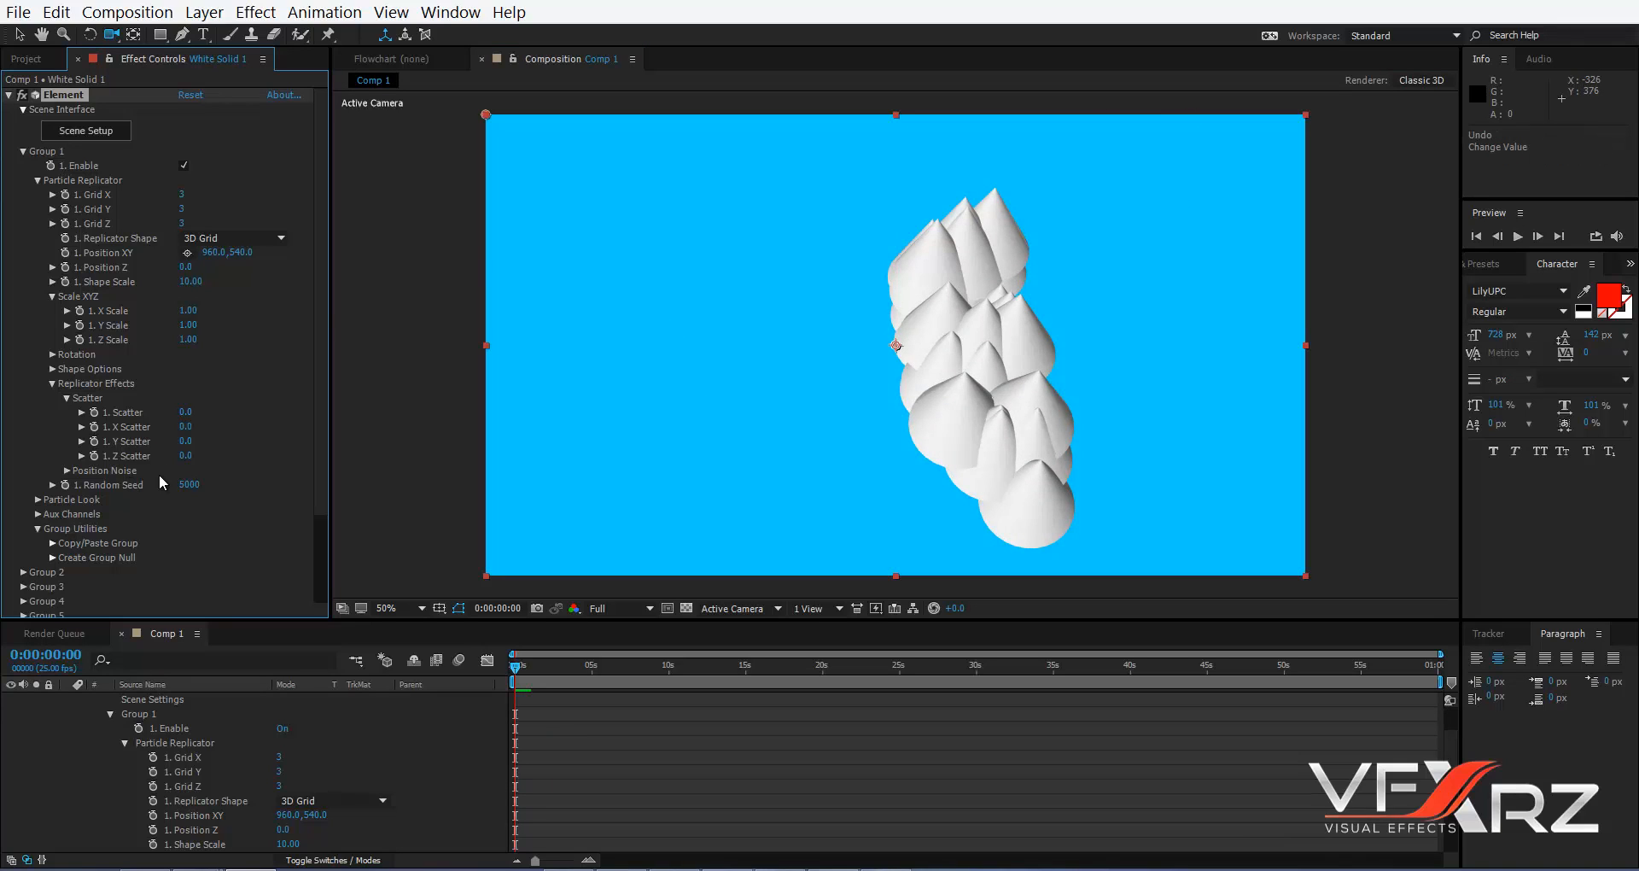
drag(396, 461, 719, 481)
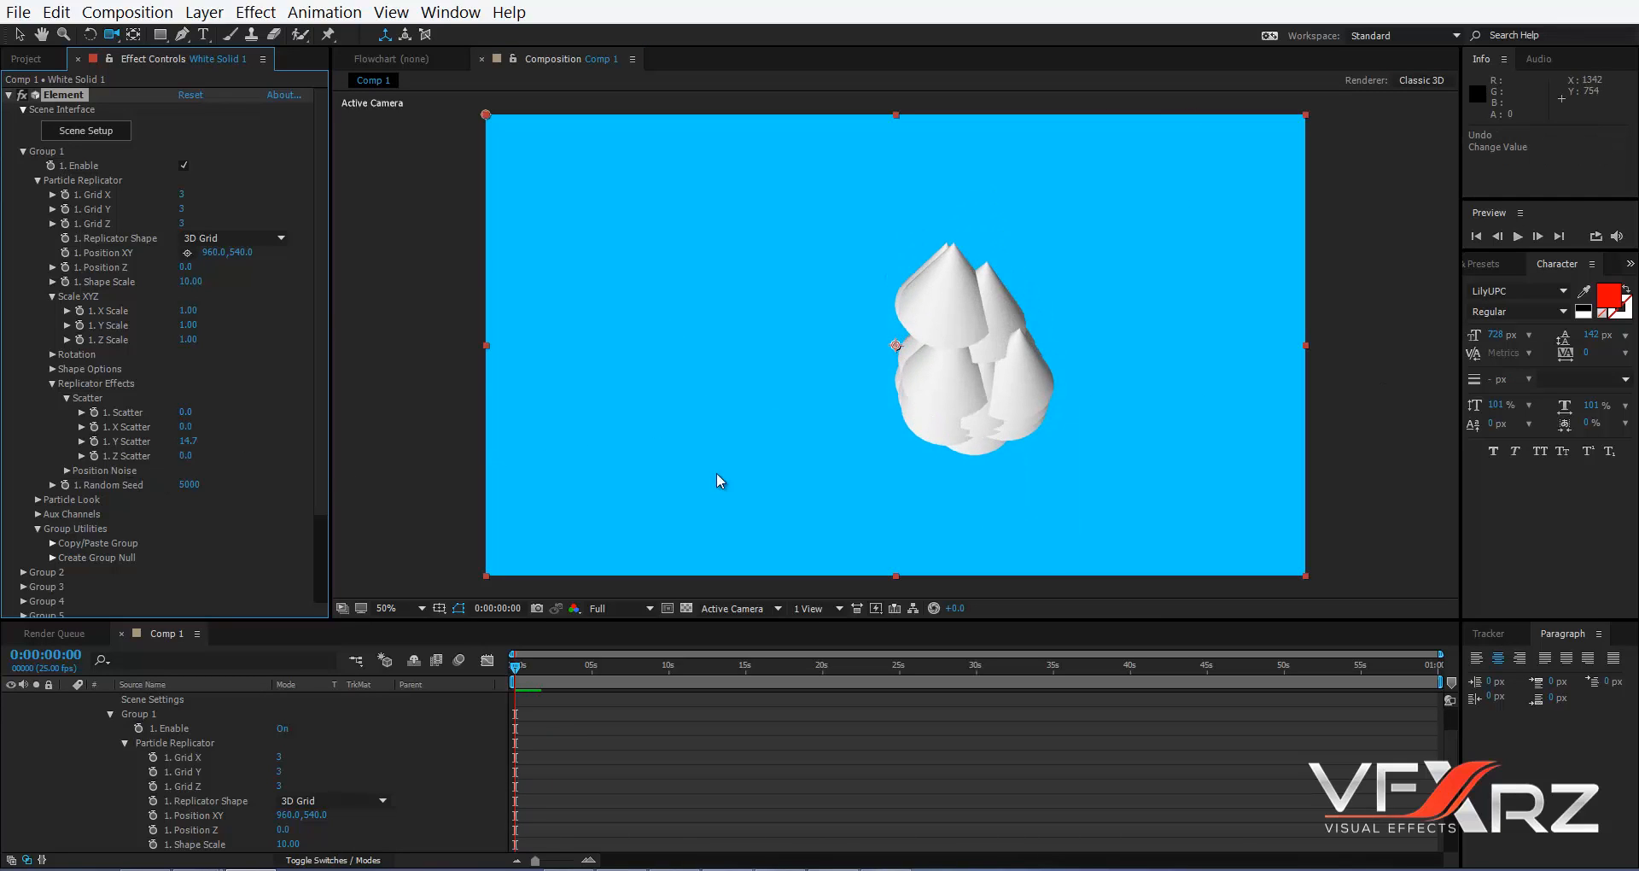
drag(185, 455, 1043, 457)
key(ctrl+z)
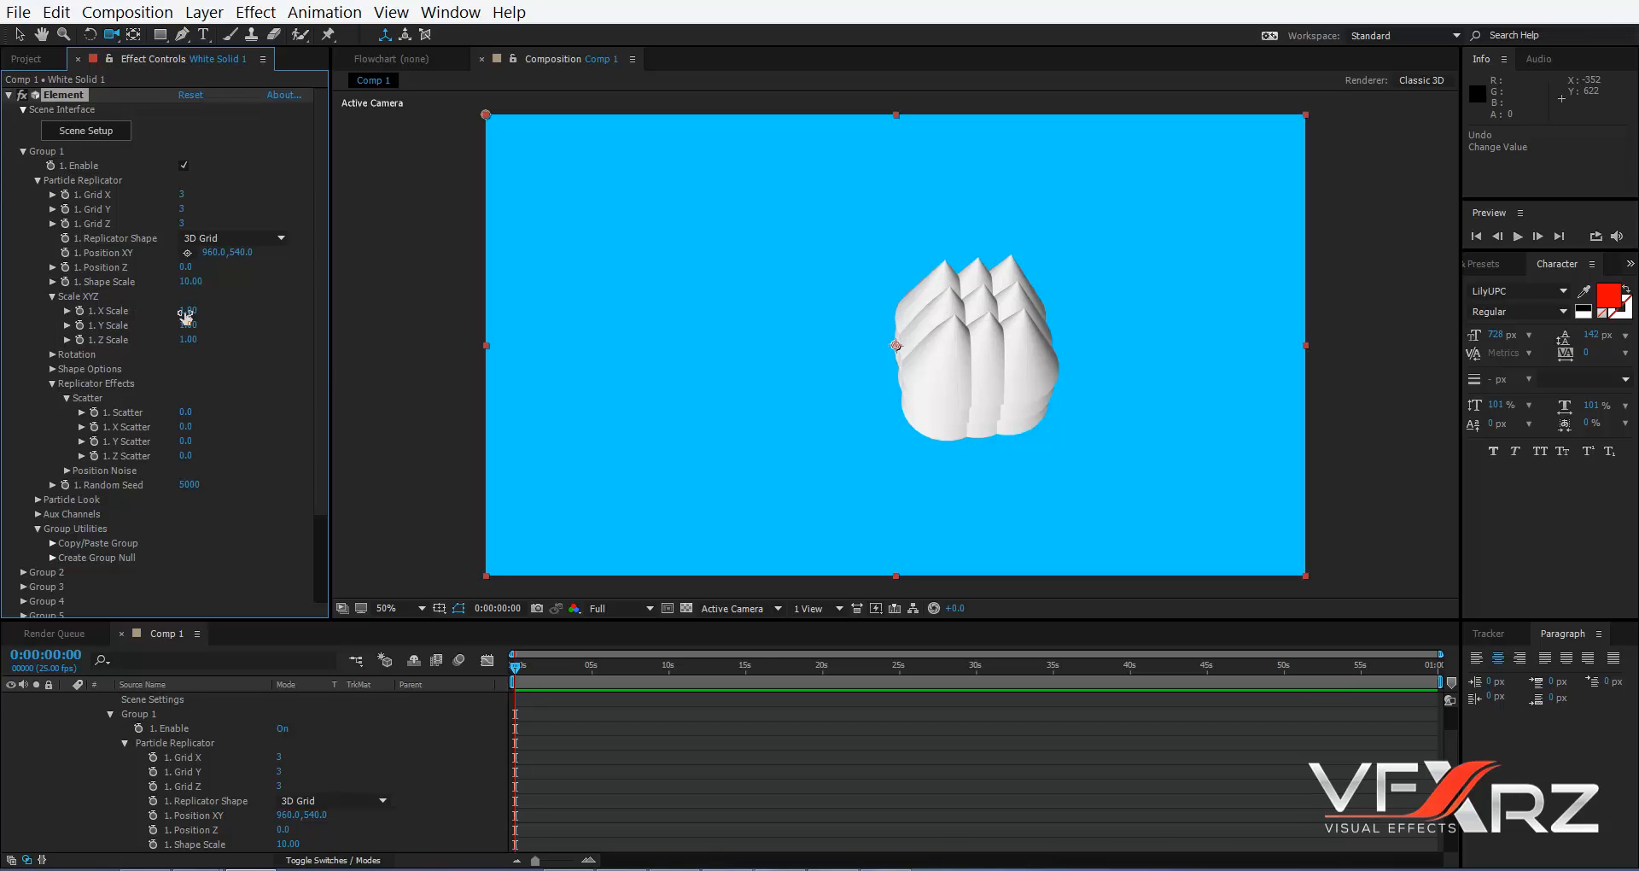
- Spread the cone grid with X Scale 4.20, Y Scale 4.00 and Z Scale 3.70, and reframe all the cones
mouse_move(202, 310)
mouse_down()
mouse_move(223, 321)
mouse_move(210, 329)
mouse_up()
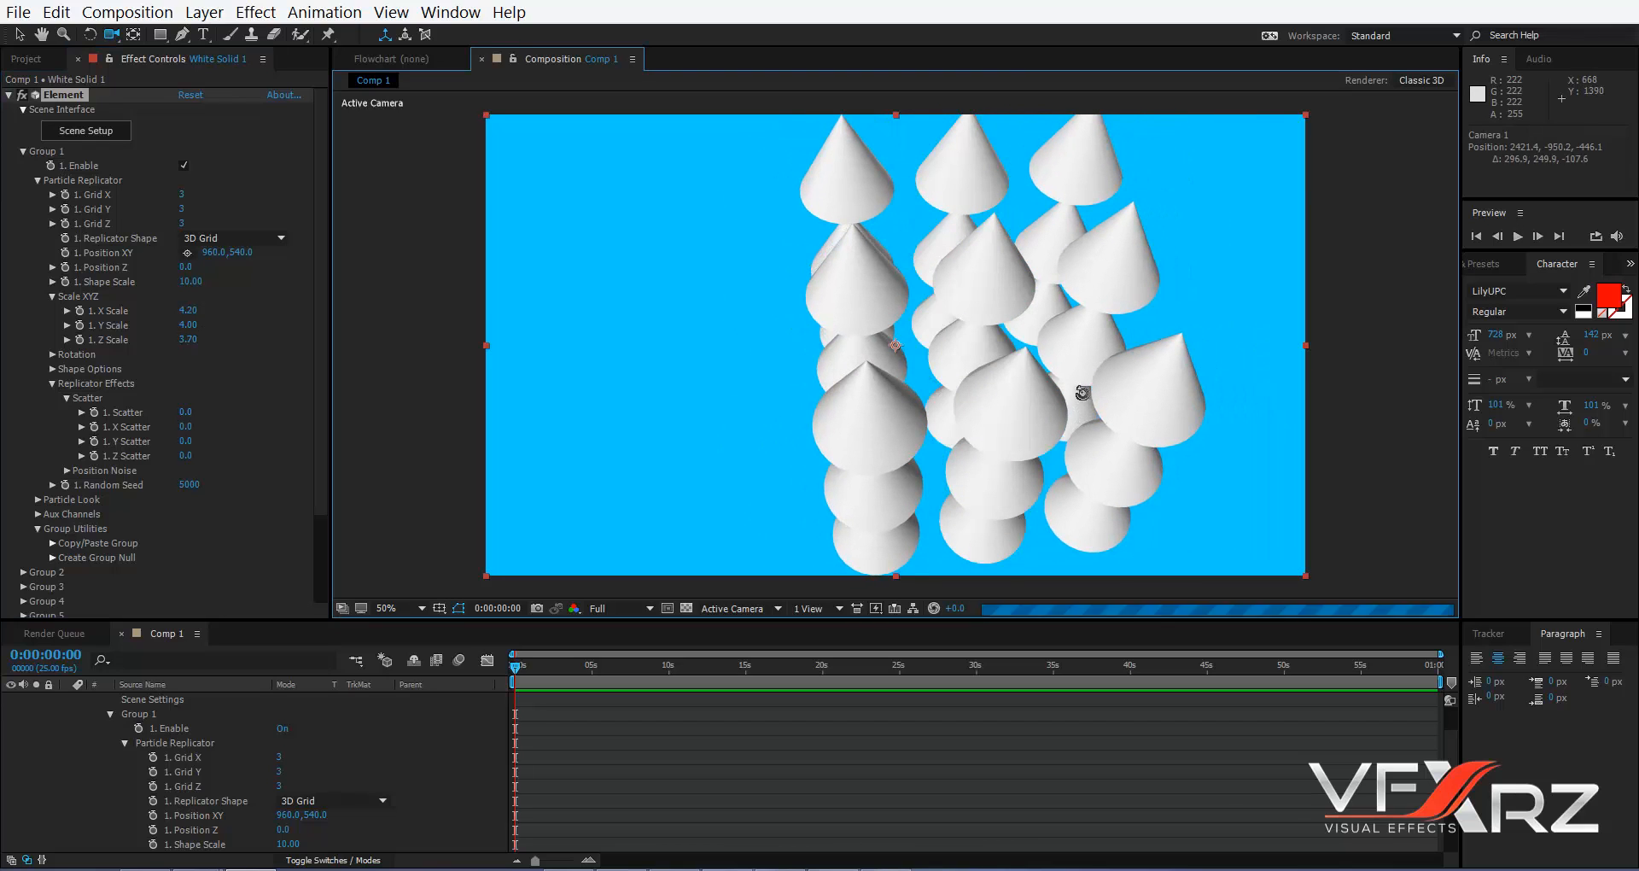
drag(1079, 392, 1096, 321)
middle_drag(1096, 321, 902, 252)
drag(924, 321, 1037, 401)
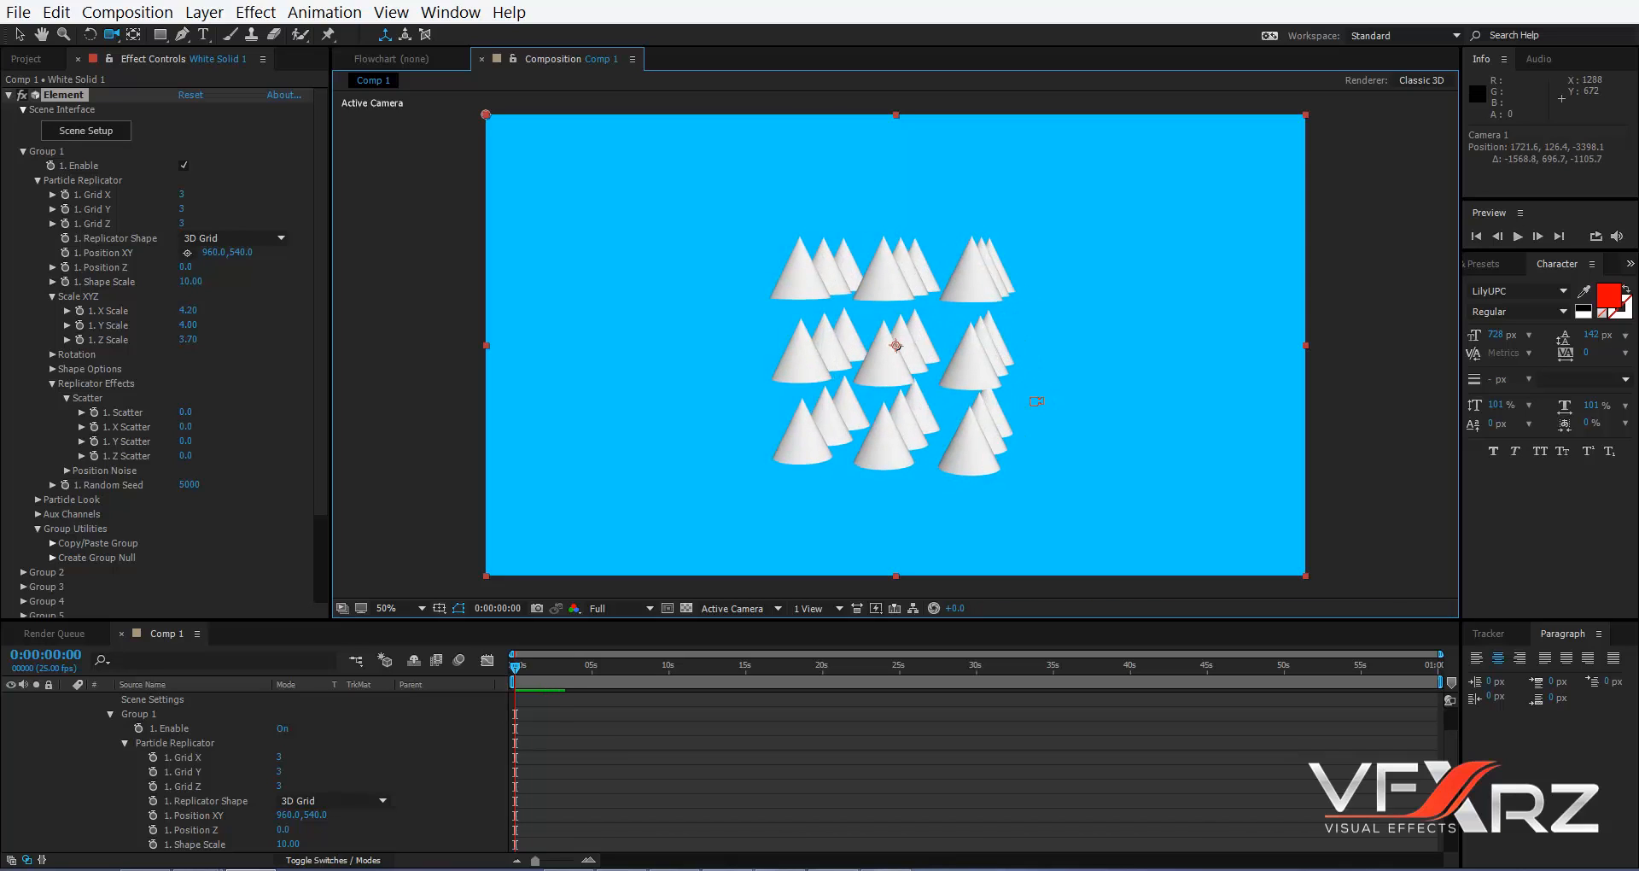
- Change the replicator shape to Plane with 3 layers and raise the particle count to 103
click(280, 238)
click(268, 305)
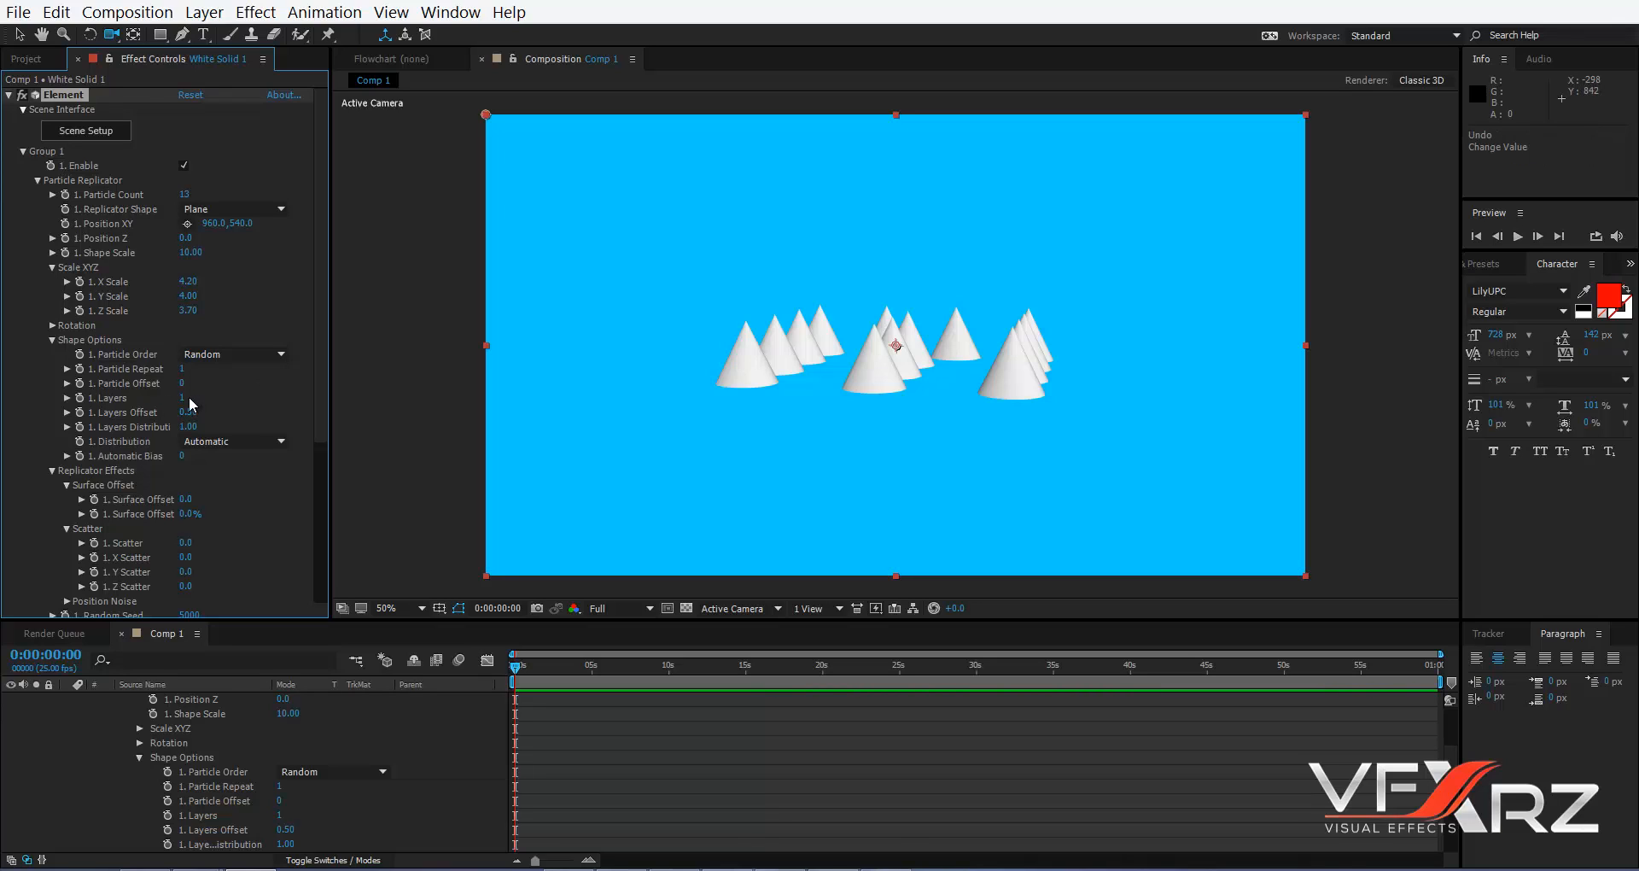
drag(188, 397, 201, 399)
drag(863, 444, 714, 475)
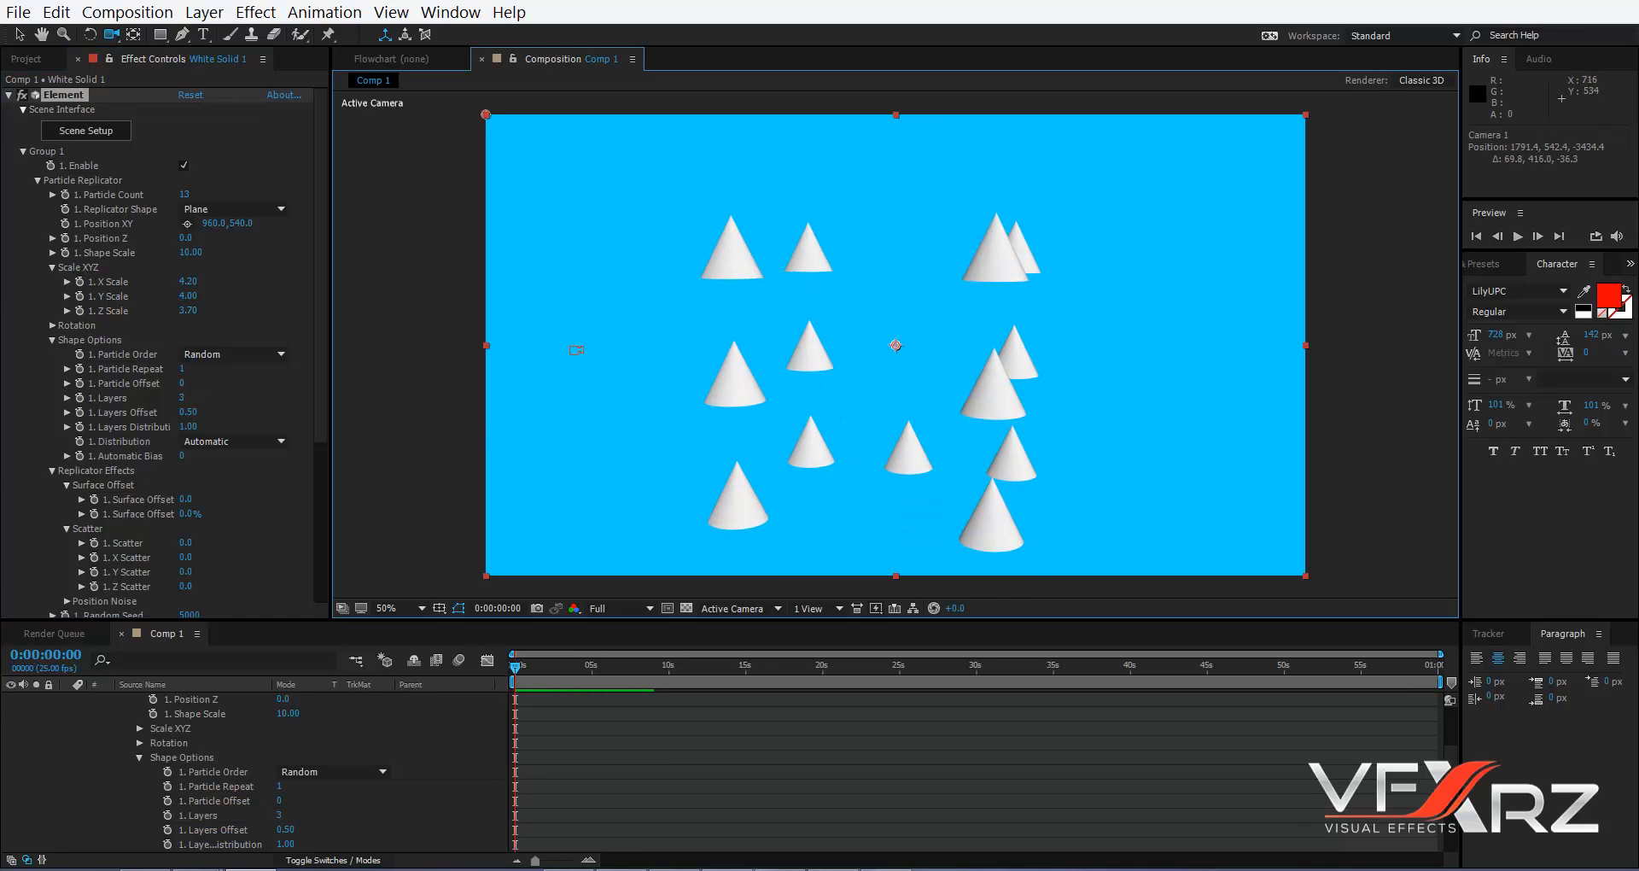
drag(189, 197, 267, 198)
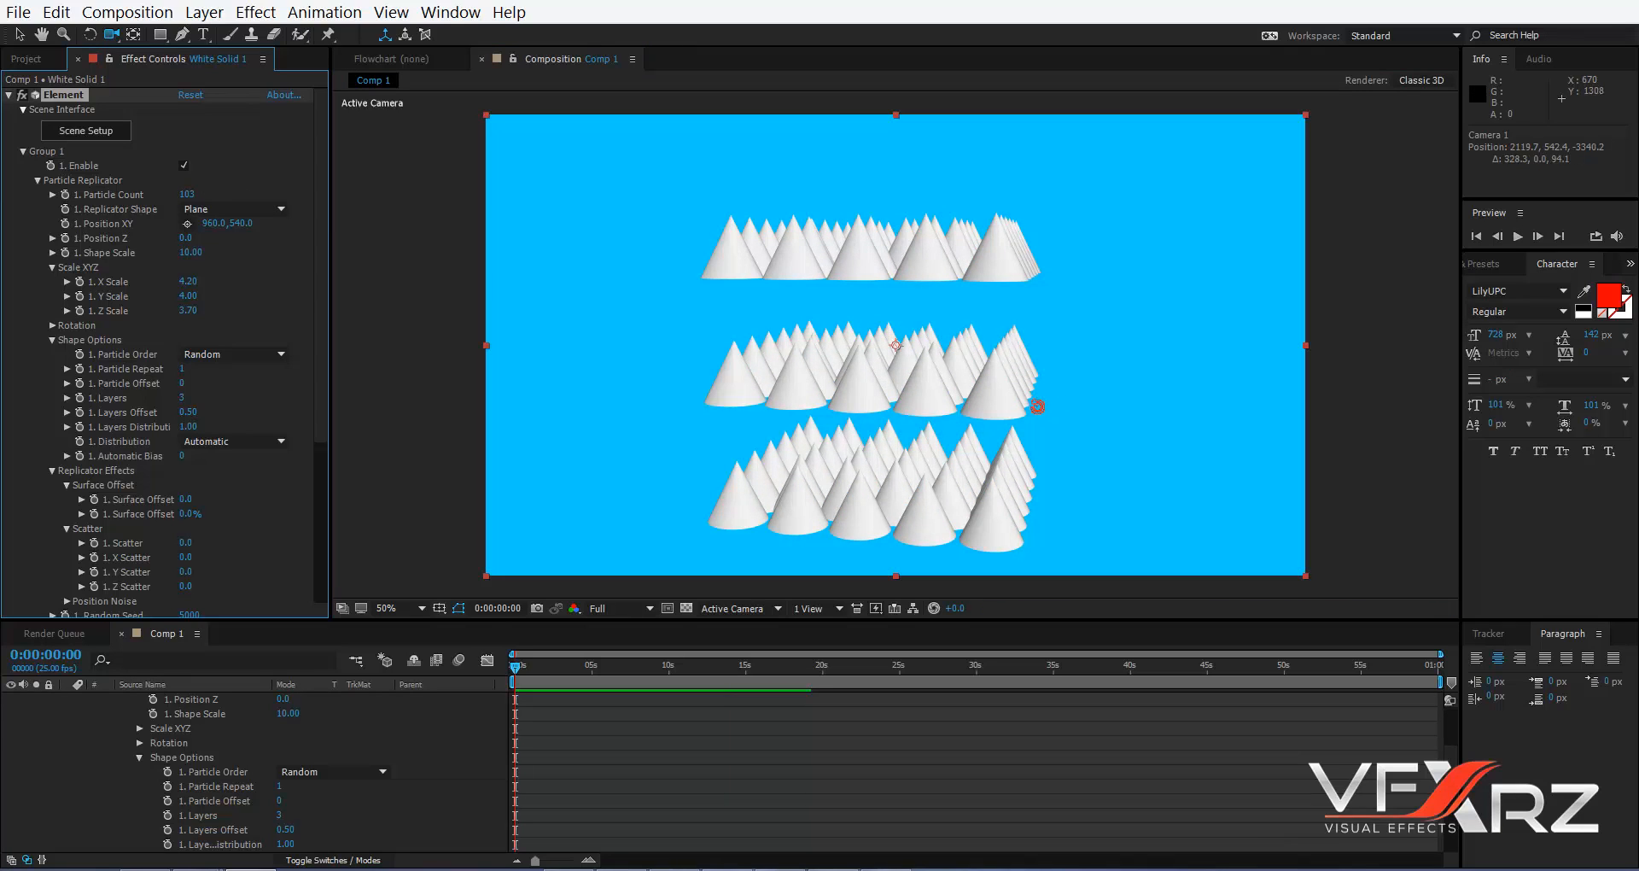
mouse_move(1037, 405)
mouse_down()
mouse_move(871, 424)
mouse_move(1047, 432)
mouse_move(1123, 377)
mouse_move(995, 432)
mouse_move(1020, 425)
mouse_up()
- Change the replicator shape to Sphere, raise the particle count to 355, and frame the whole sphere of cones
click(223, 209)
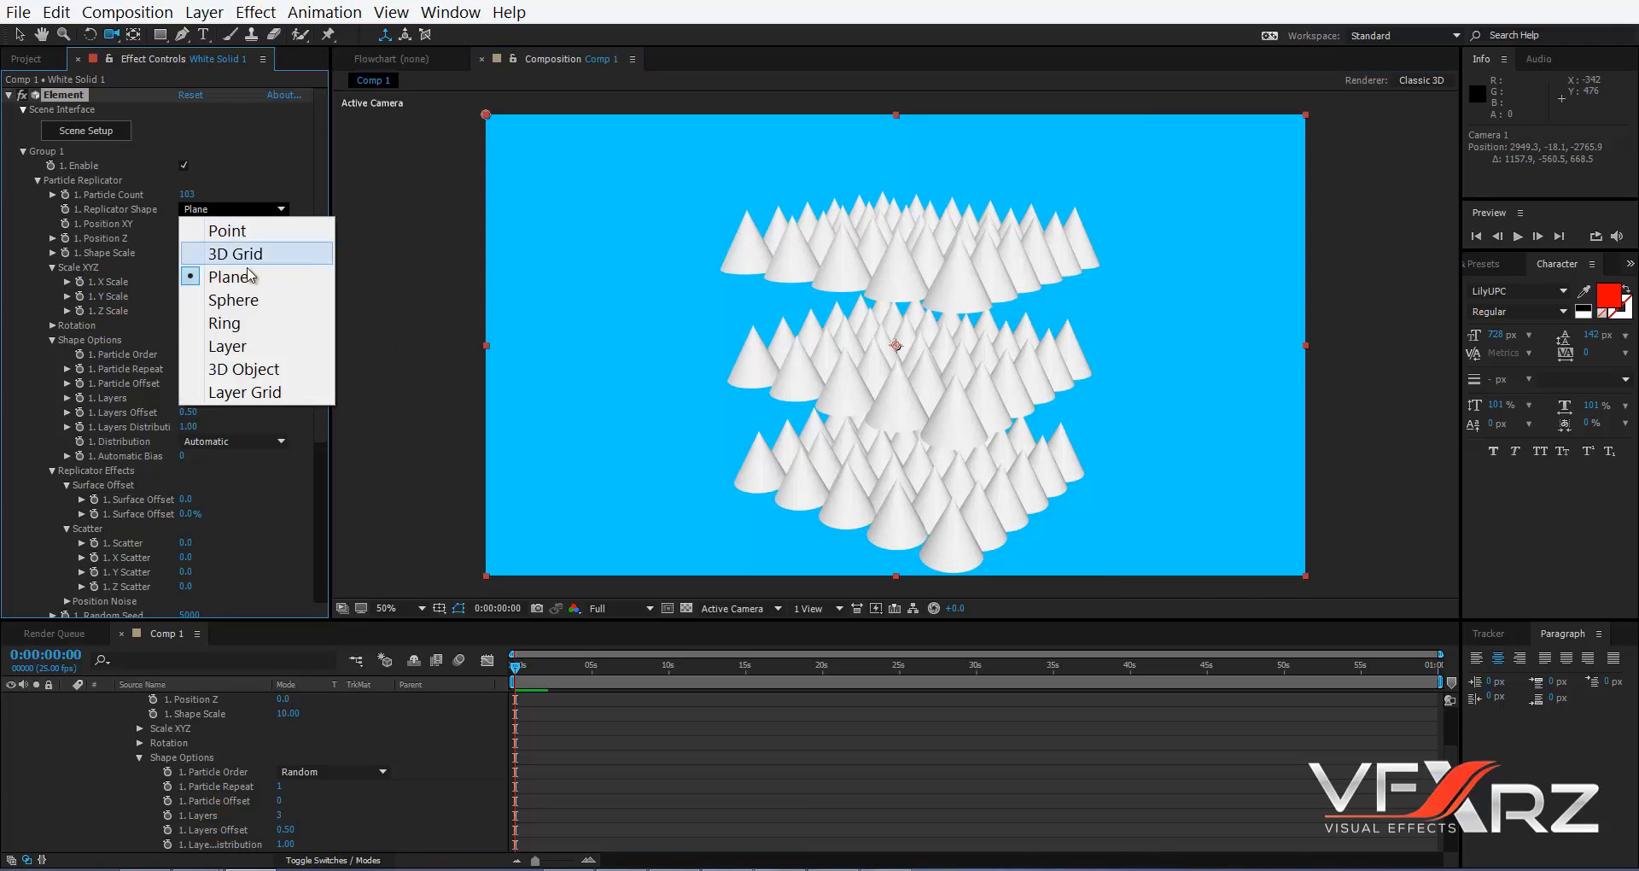
click(275, 301)
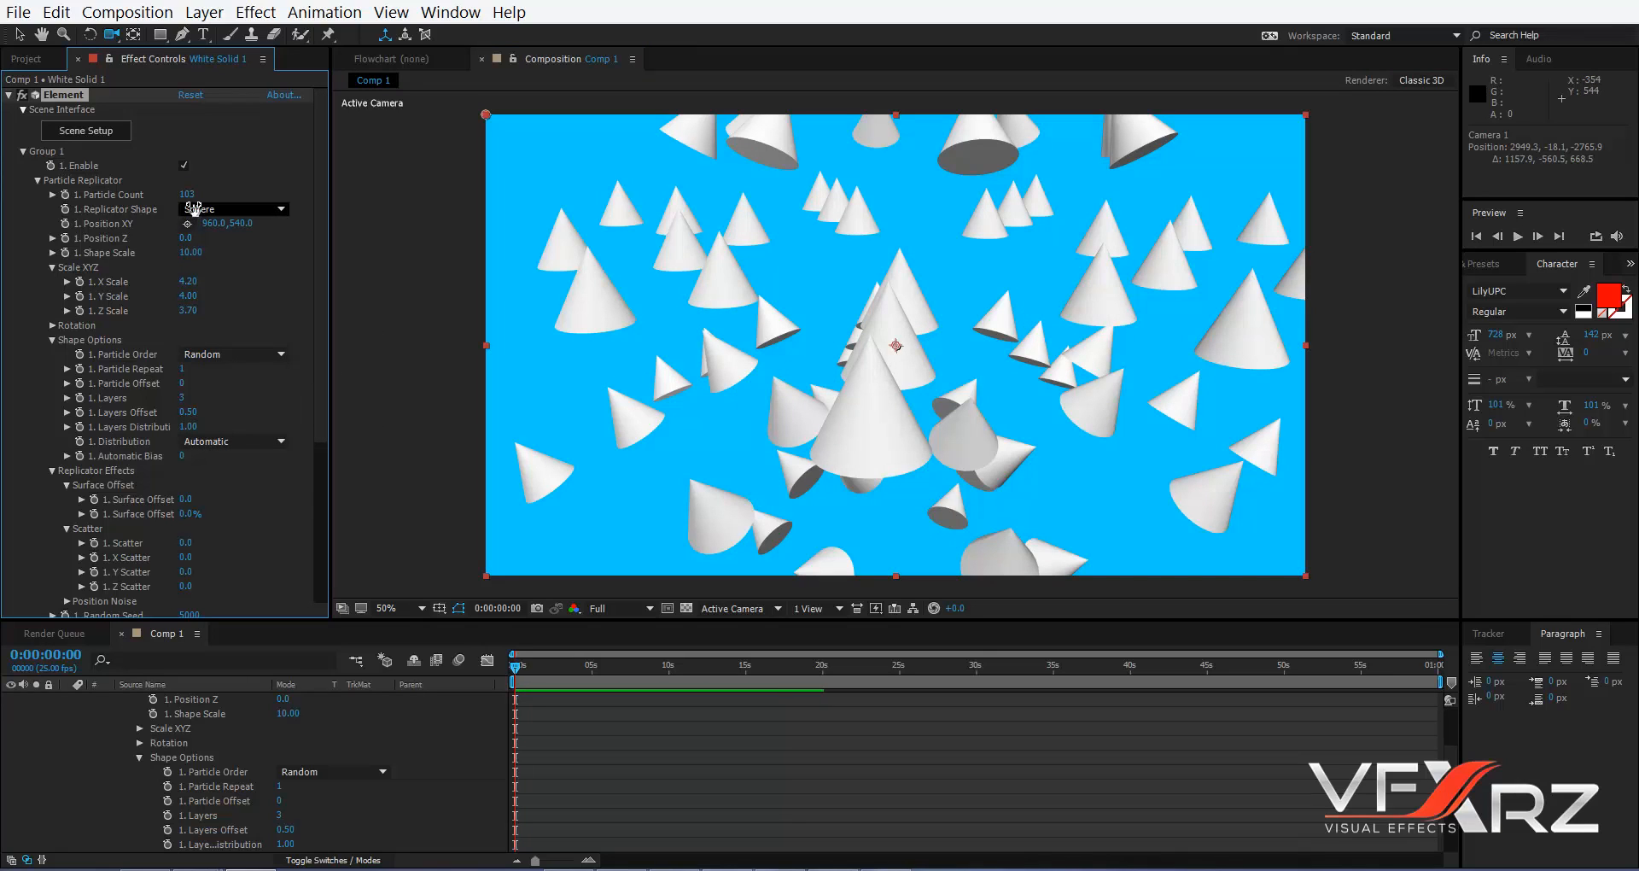
drag(186, 195, 367, 207)
drag(760, 256, 926, 432)
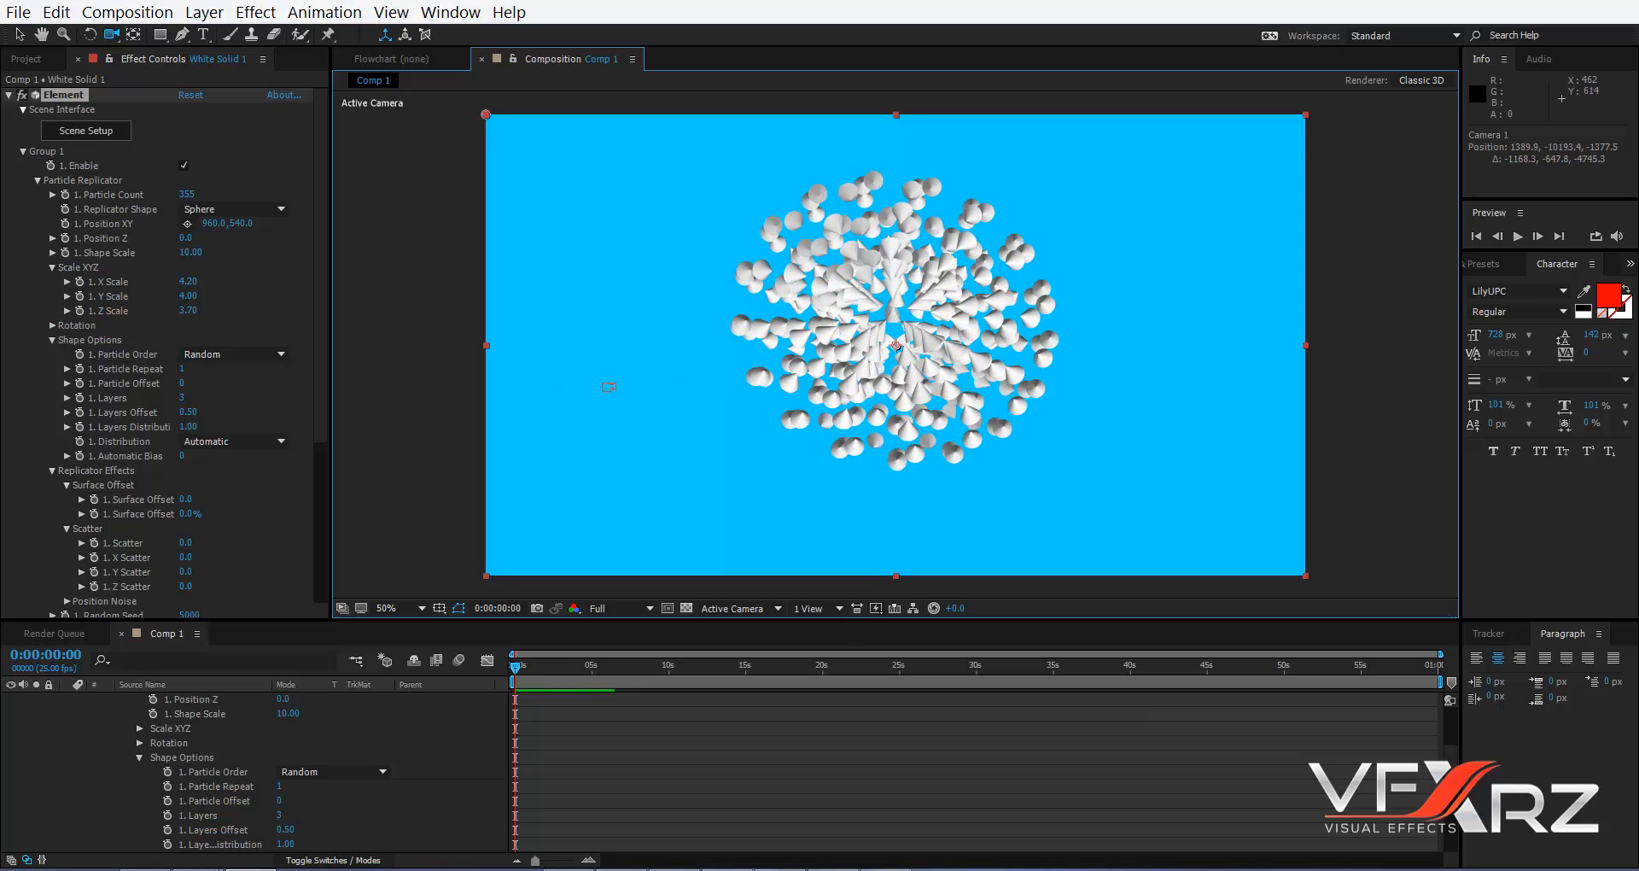
- Try the Set Rows distribution on the cone sphere and orbit the camera to inspect the rows
click(232, 441)
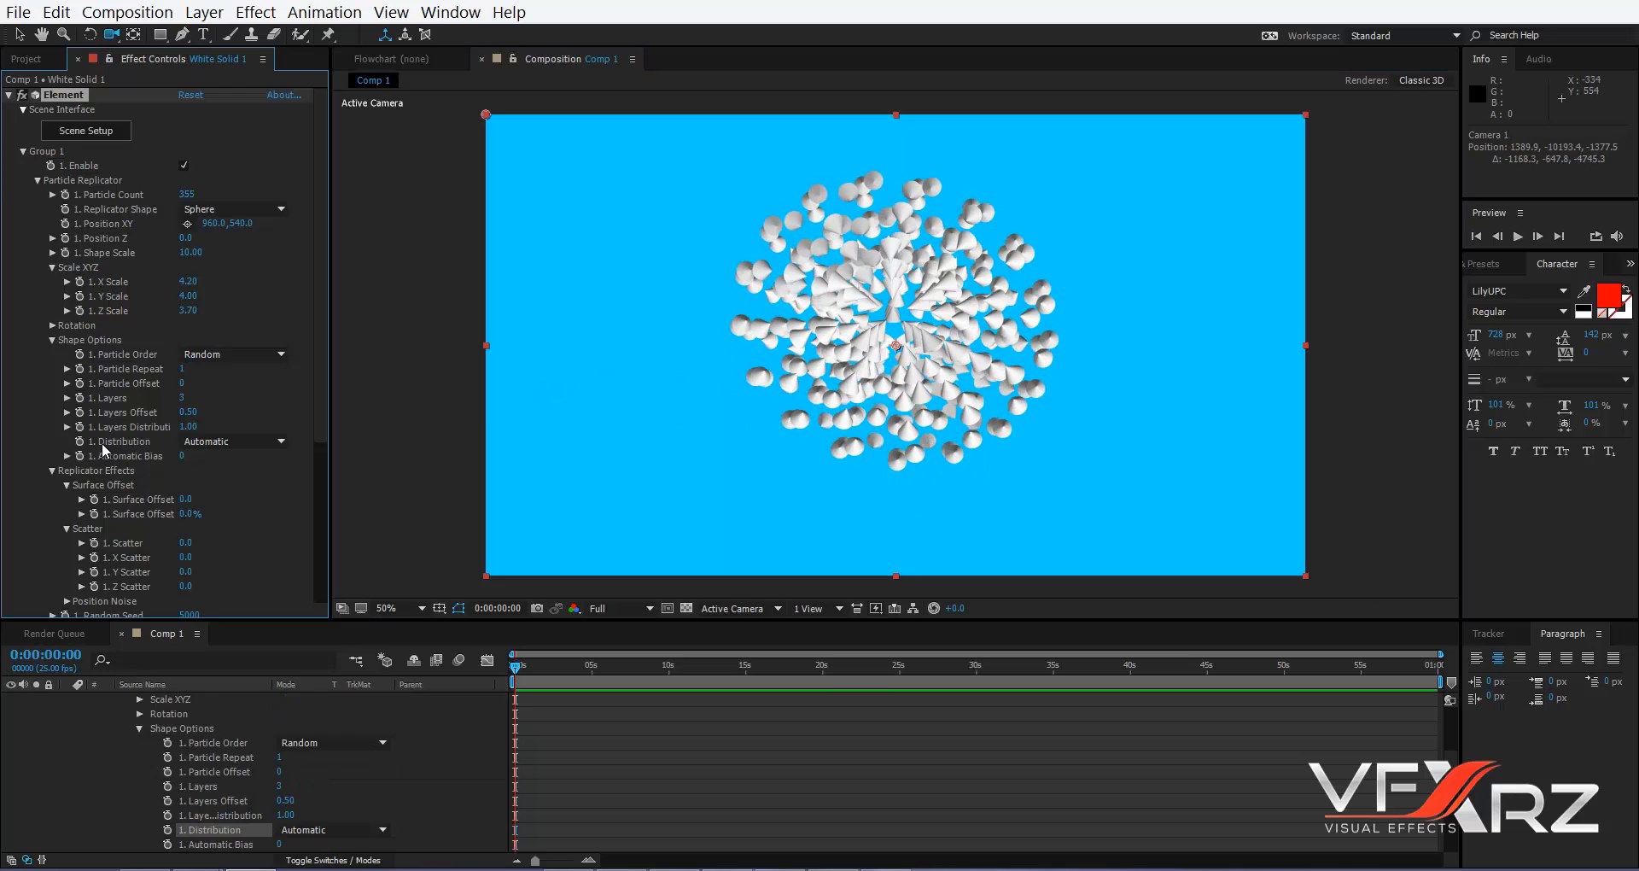
click(186, 440)
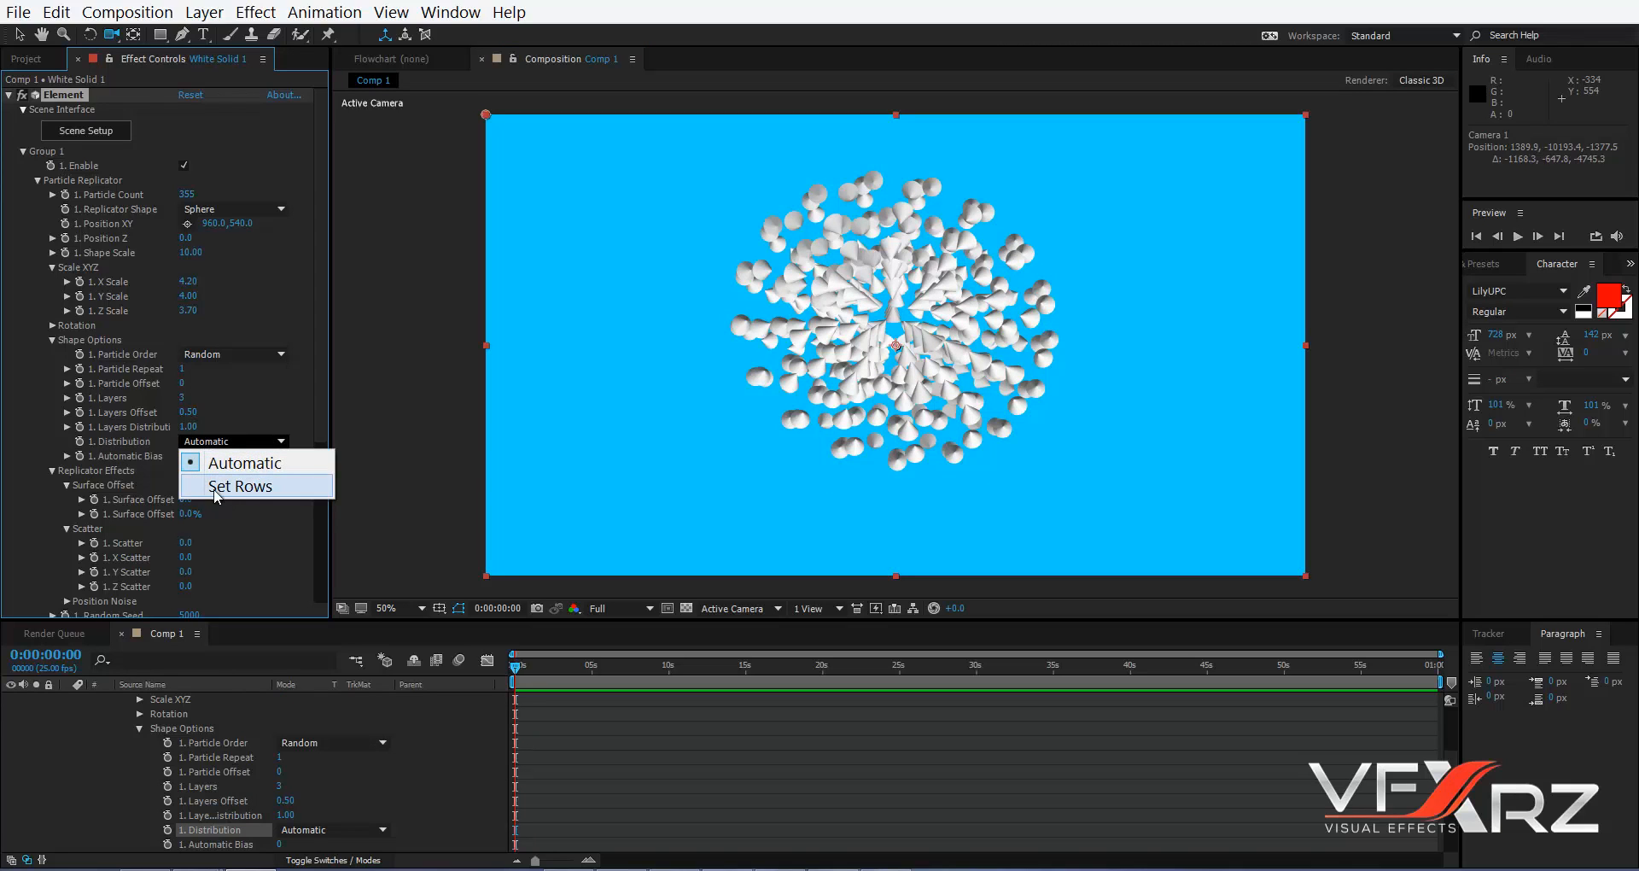
click(228, 486)
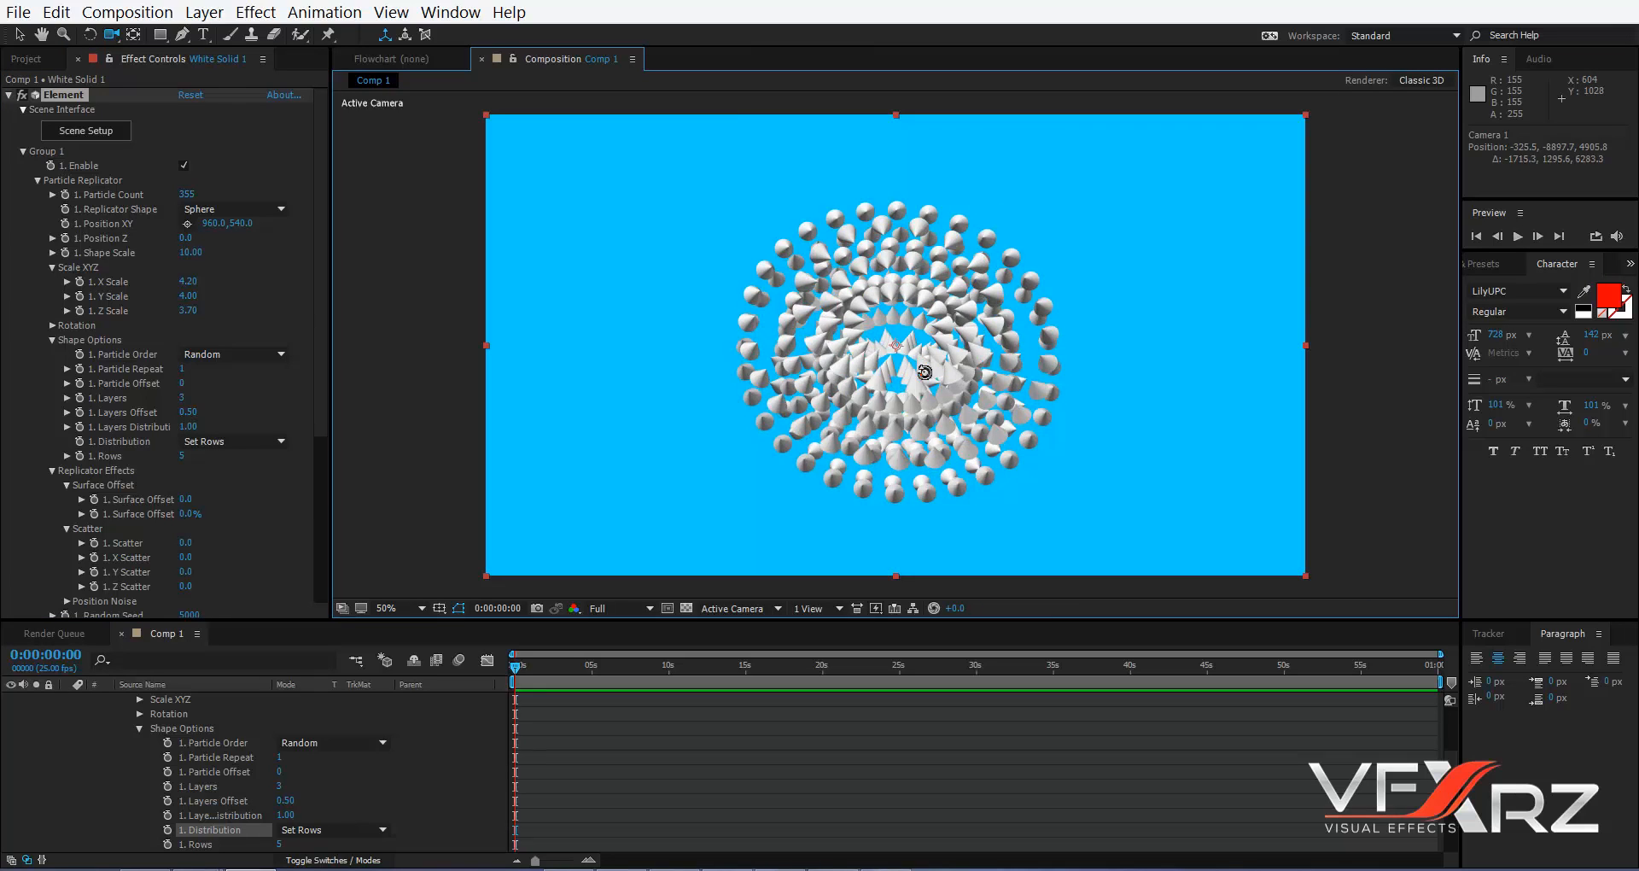
drag(921, 385, 932, 232)
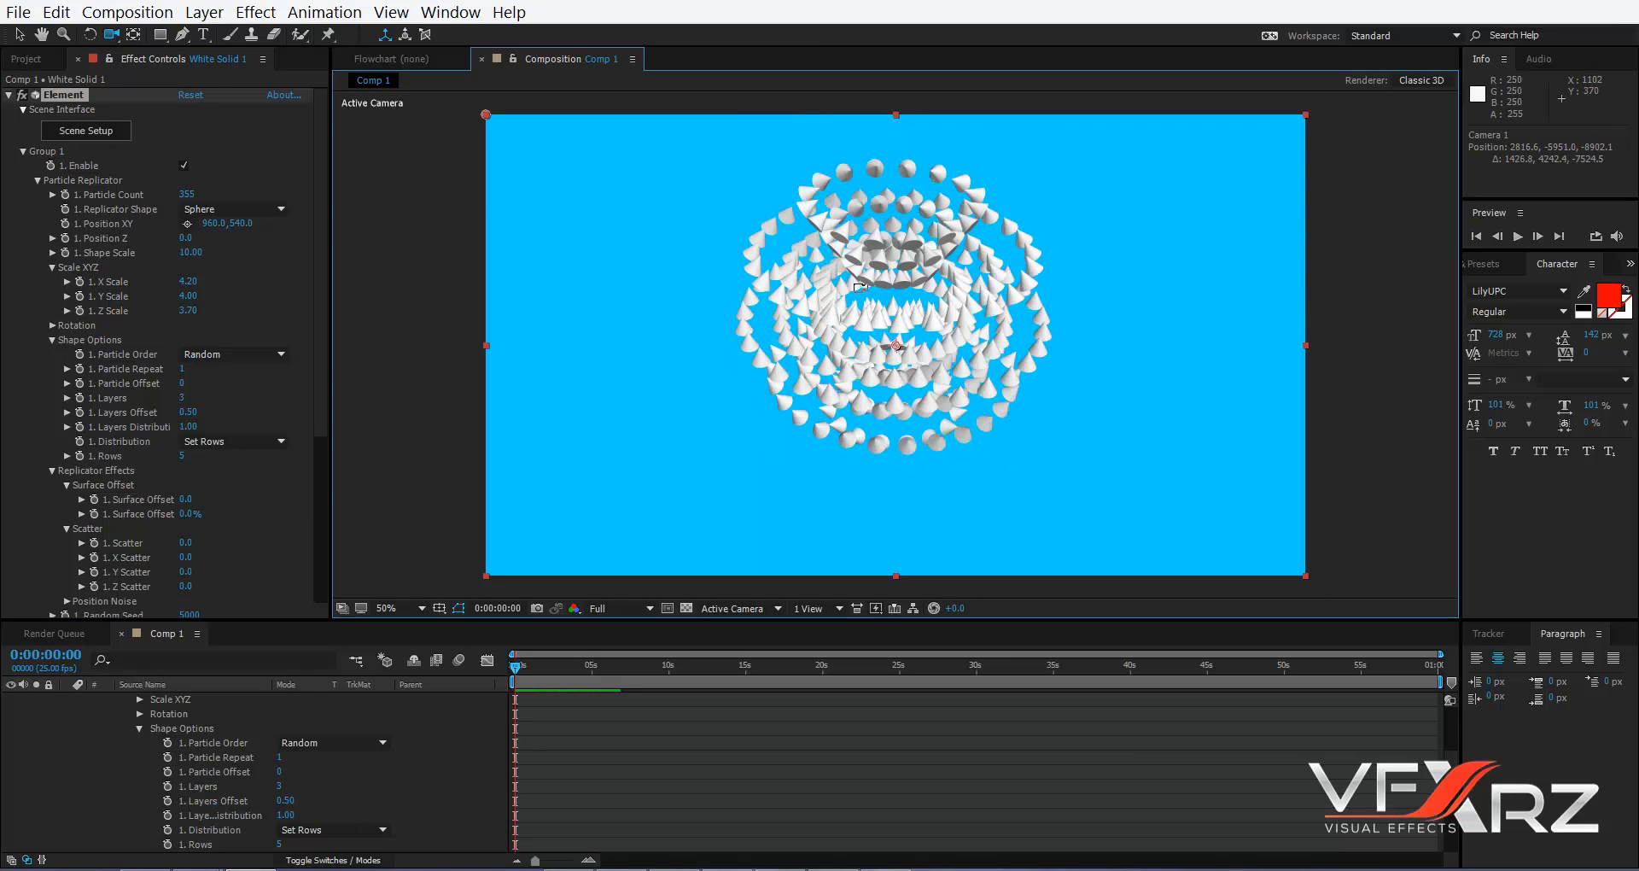
drag(965, 224, 887, 320)
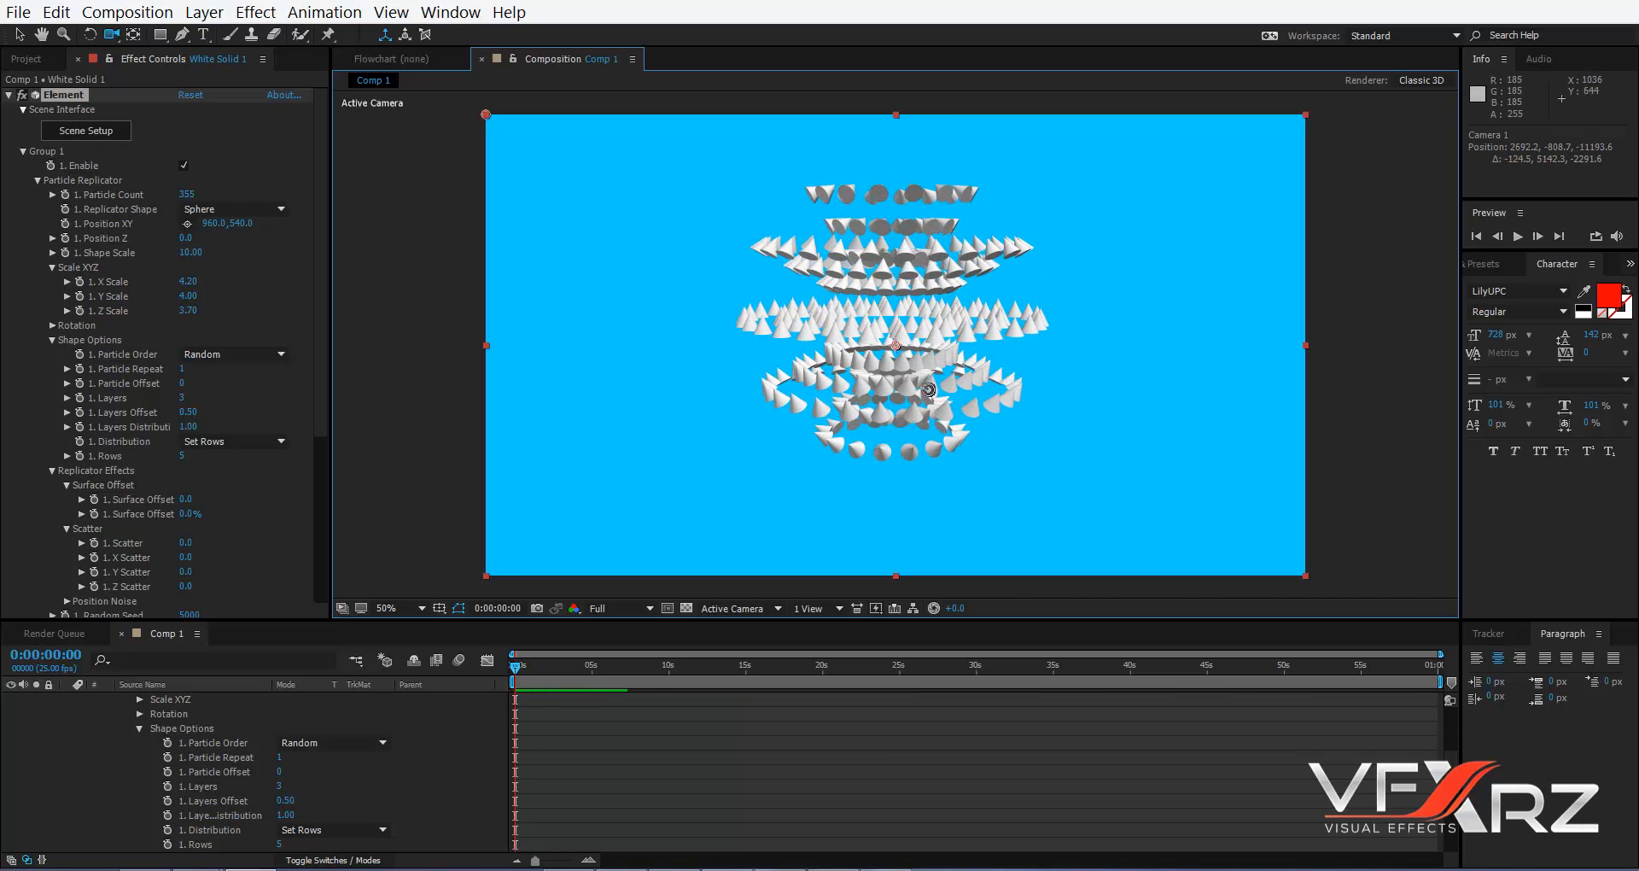
drag(928, 390, 925, 376)
- Return the sphere's distribution to Automatic and orbit around it
click(232, 441)
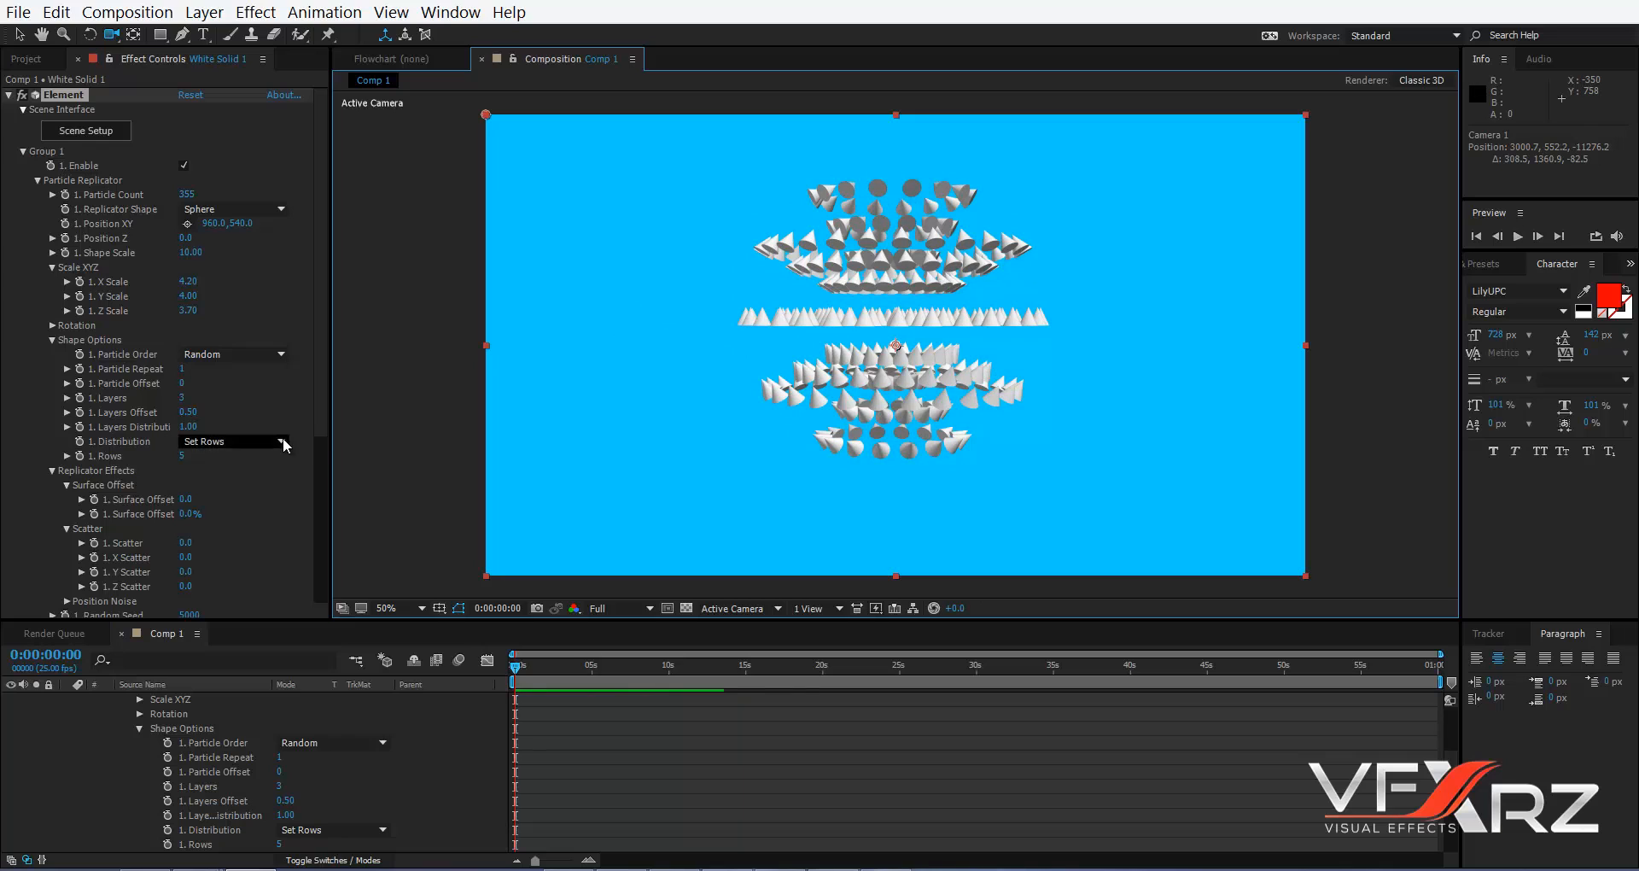
click(311, 458)
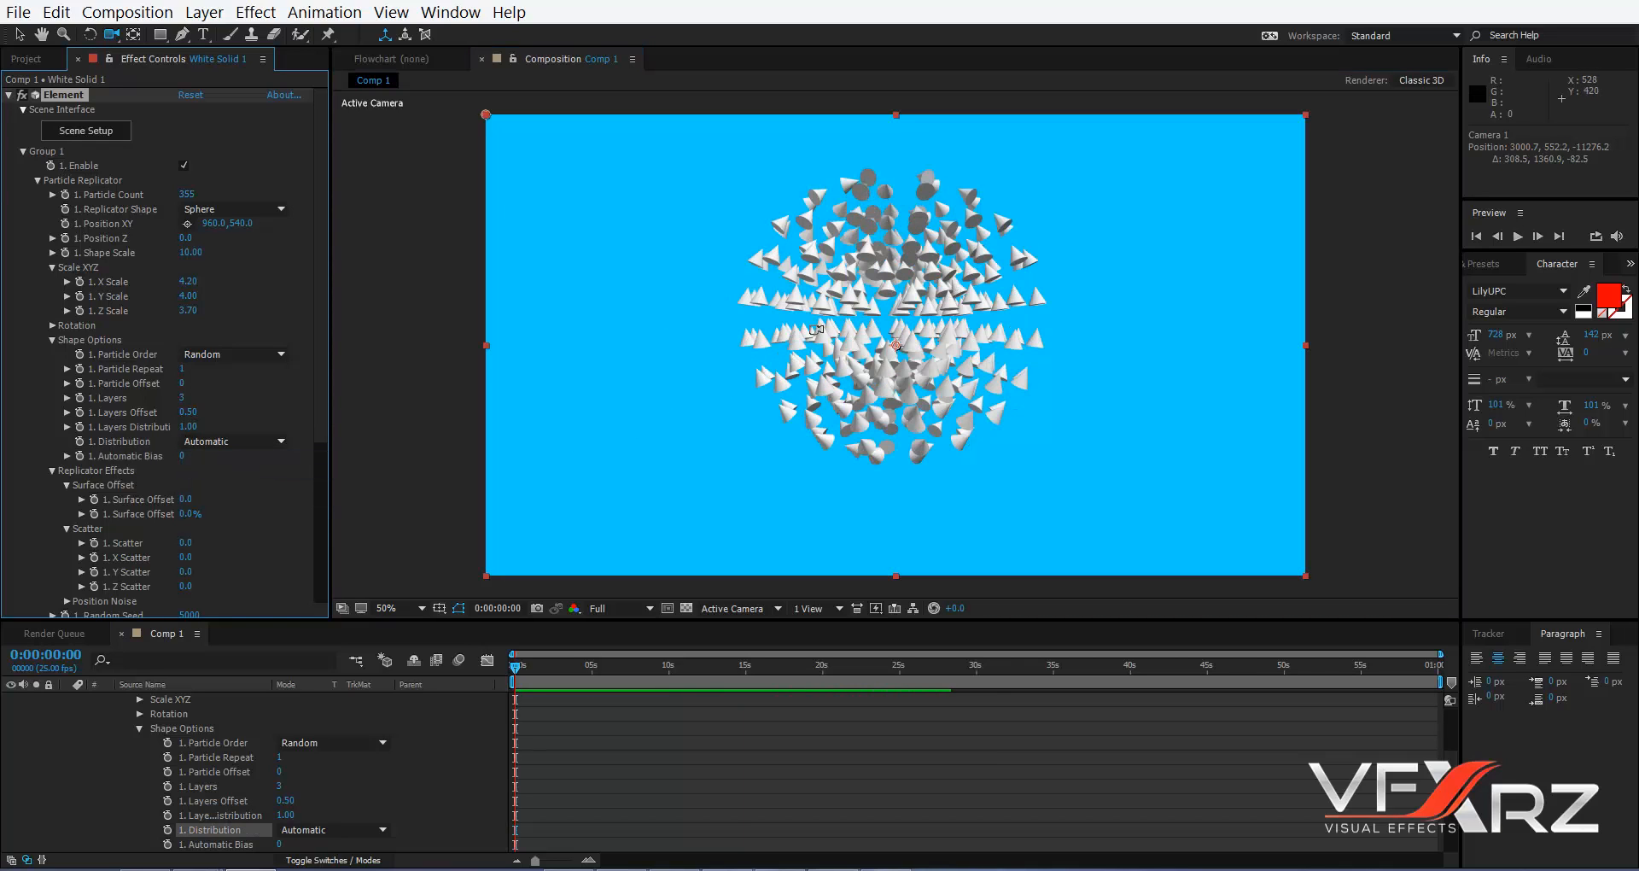
drag(845, 335, 832, 359)
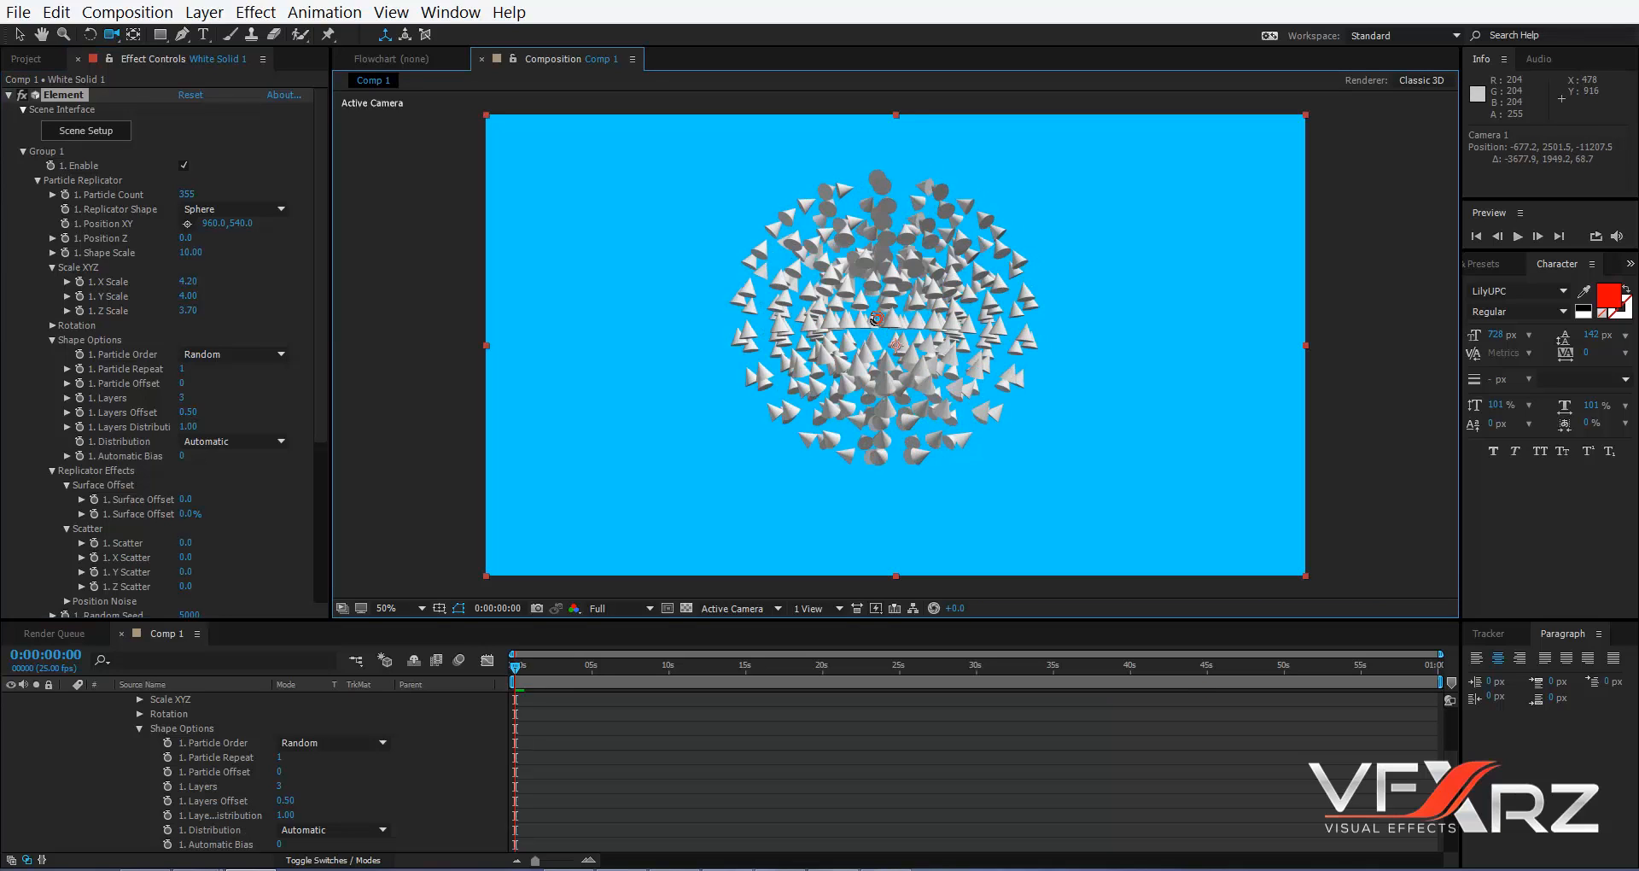
- Change the replicator shape to Ring and widen the rings with X Scale 6.20, Y Scale 5.40 and Z Scale 17.70
click(282, 211)
click(260, 329)
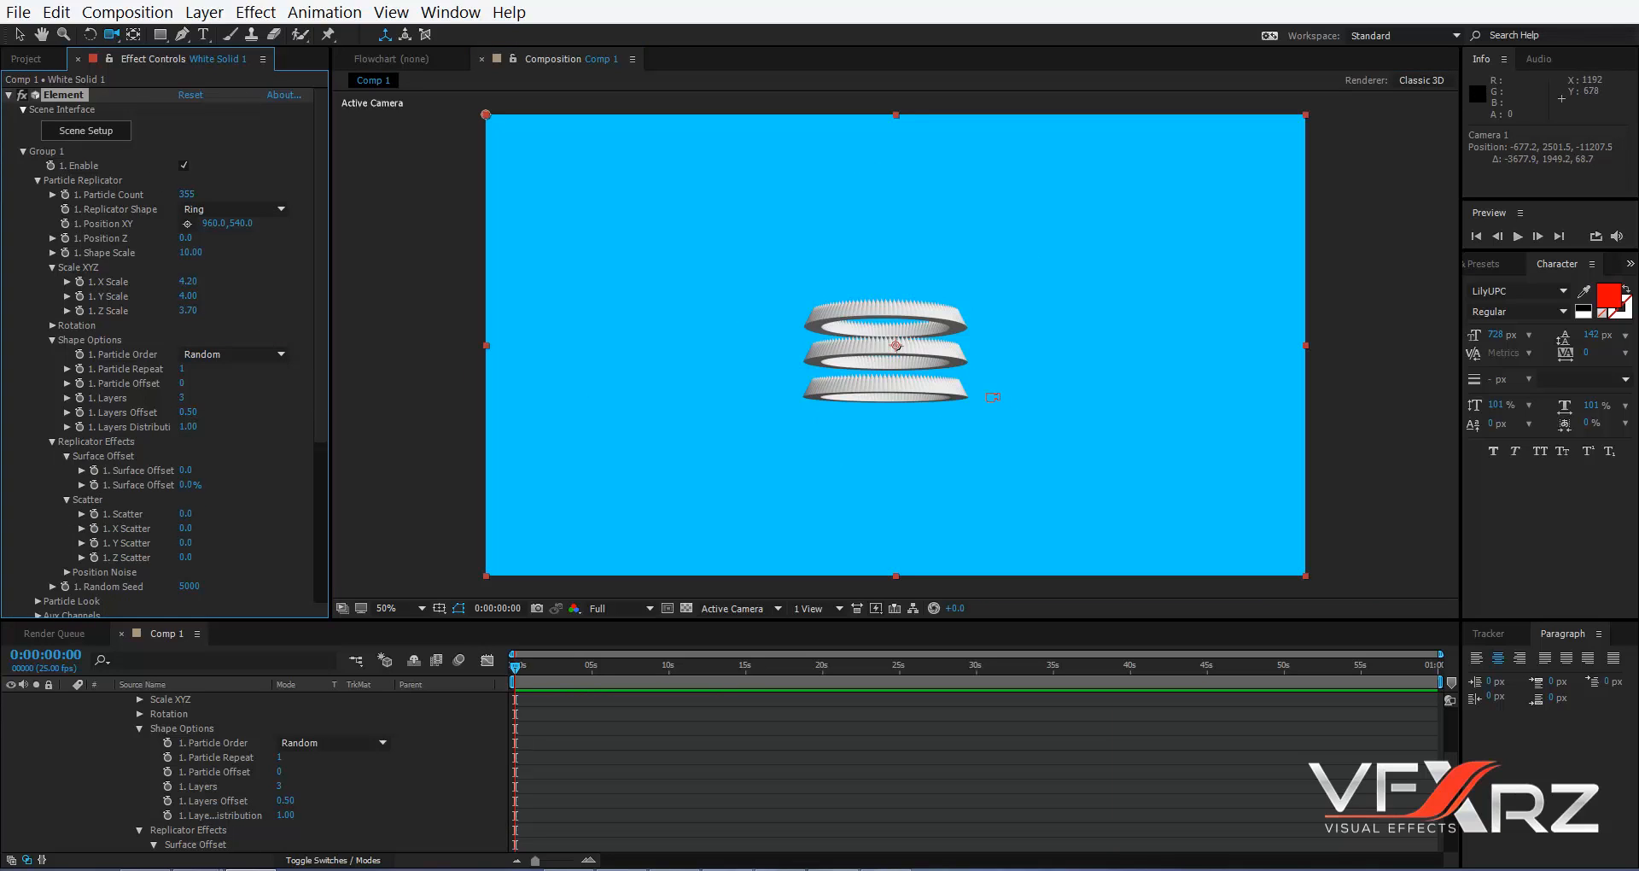
drag(942, 345, 901, 391)
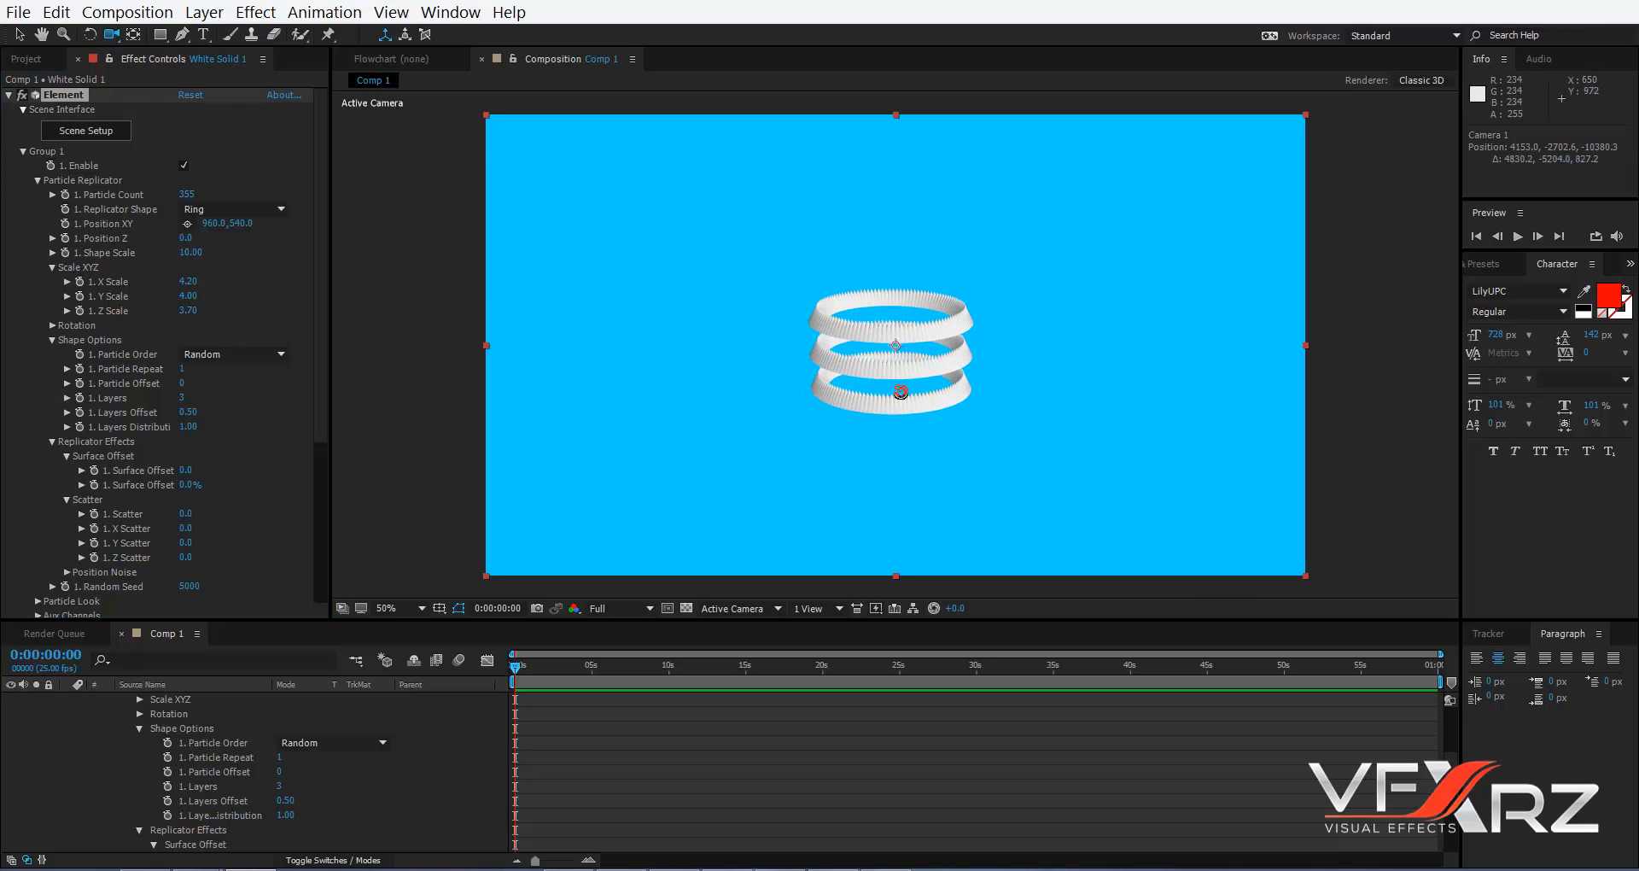
scroll(978, 169, up, 5)
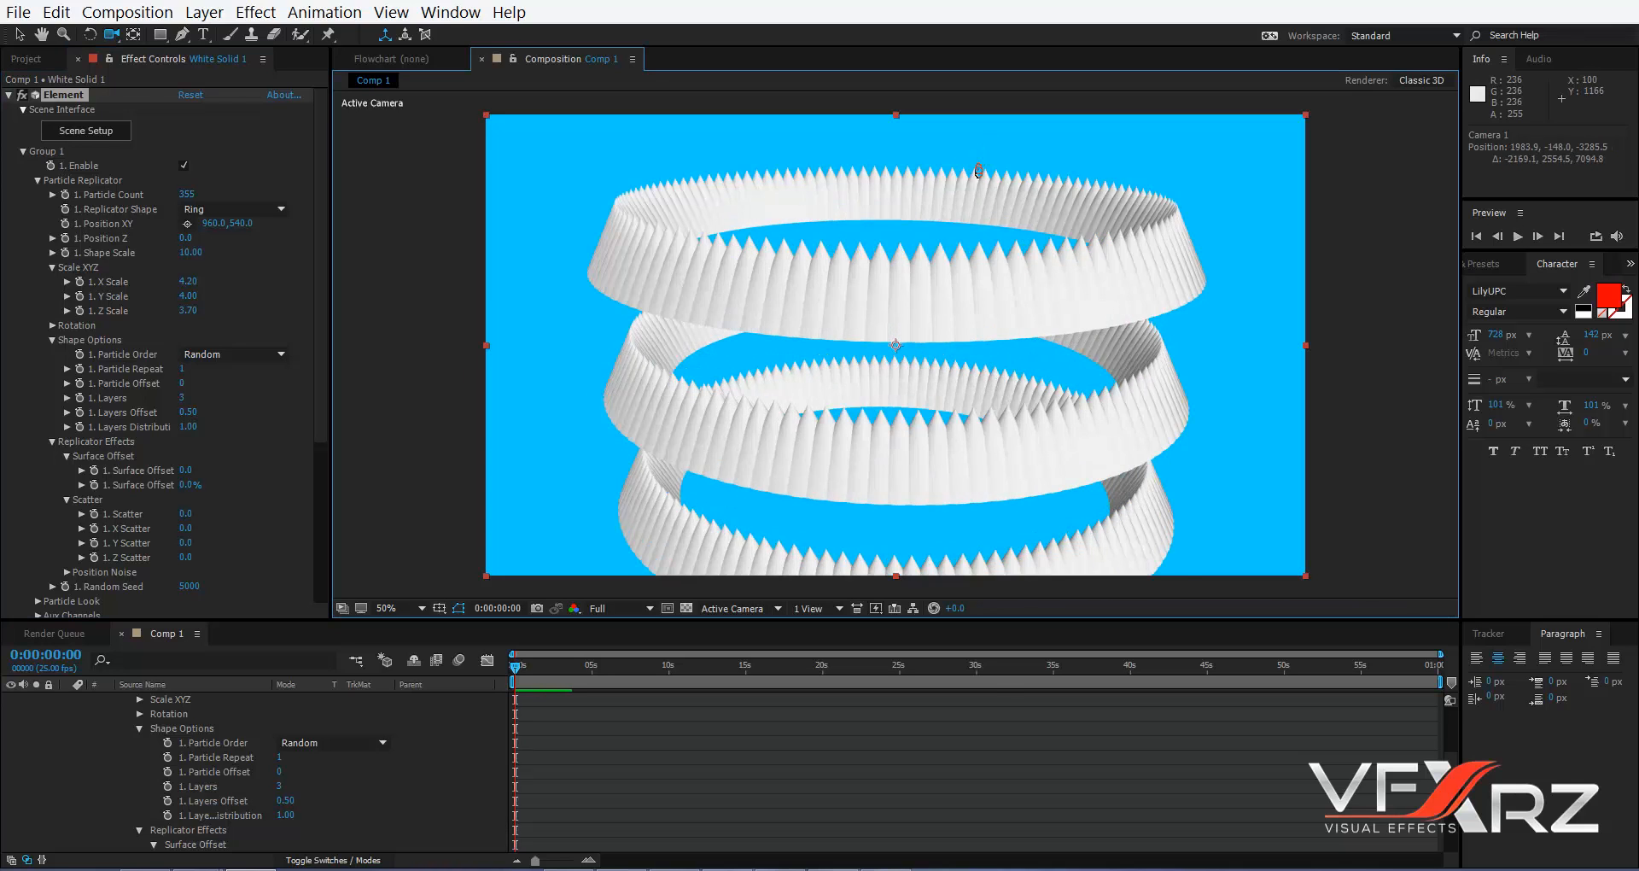
scroll(979, 169, down, 5)
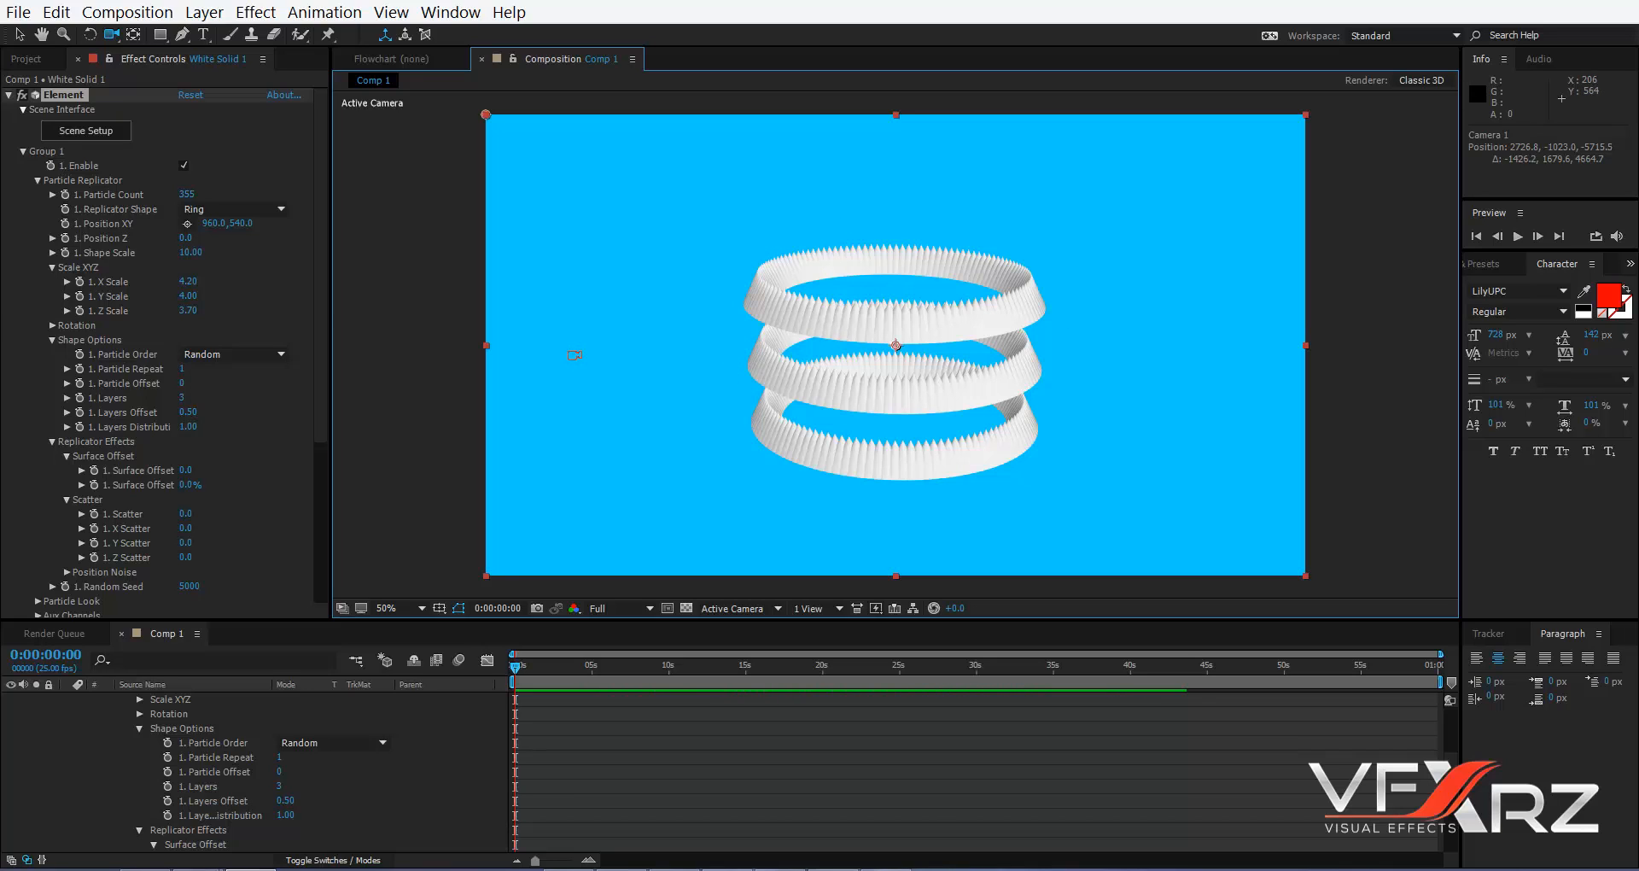
drag(192, 278, 314, 309)
drag(895, 345, 843, 524)
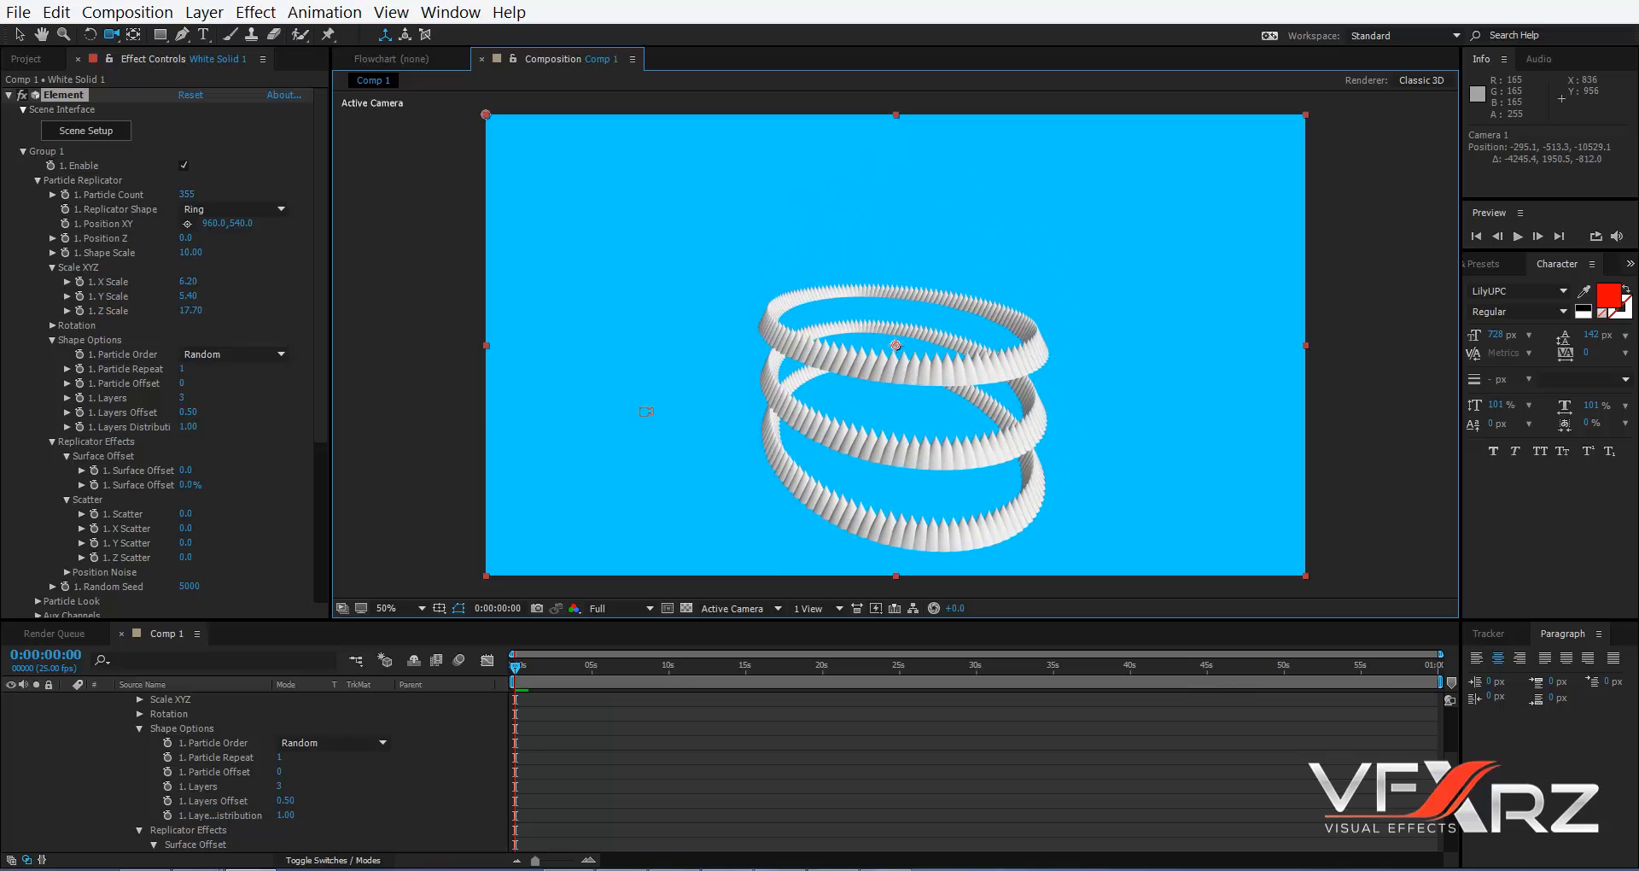
- Change the replicator shape to Layer and collapse White Solid 1's properties in the timeline
click(230, 209)
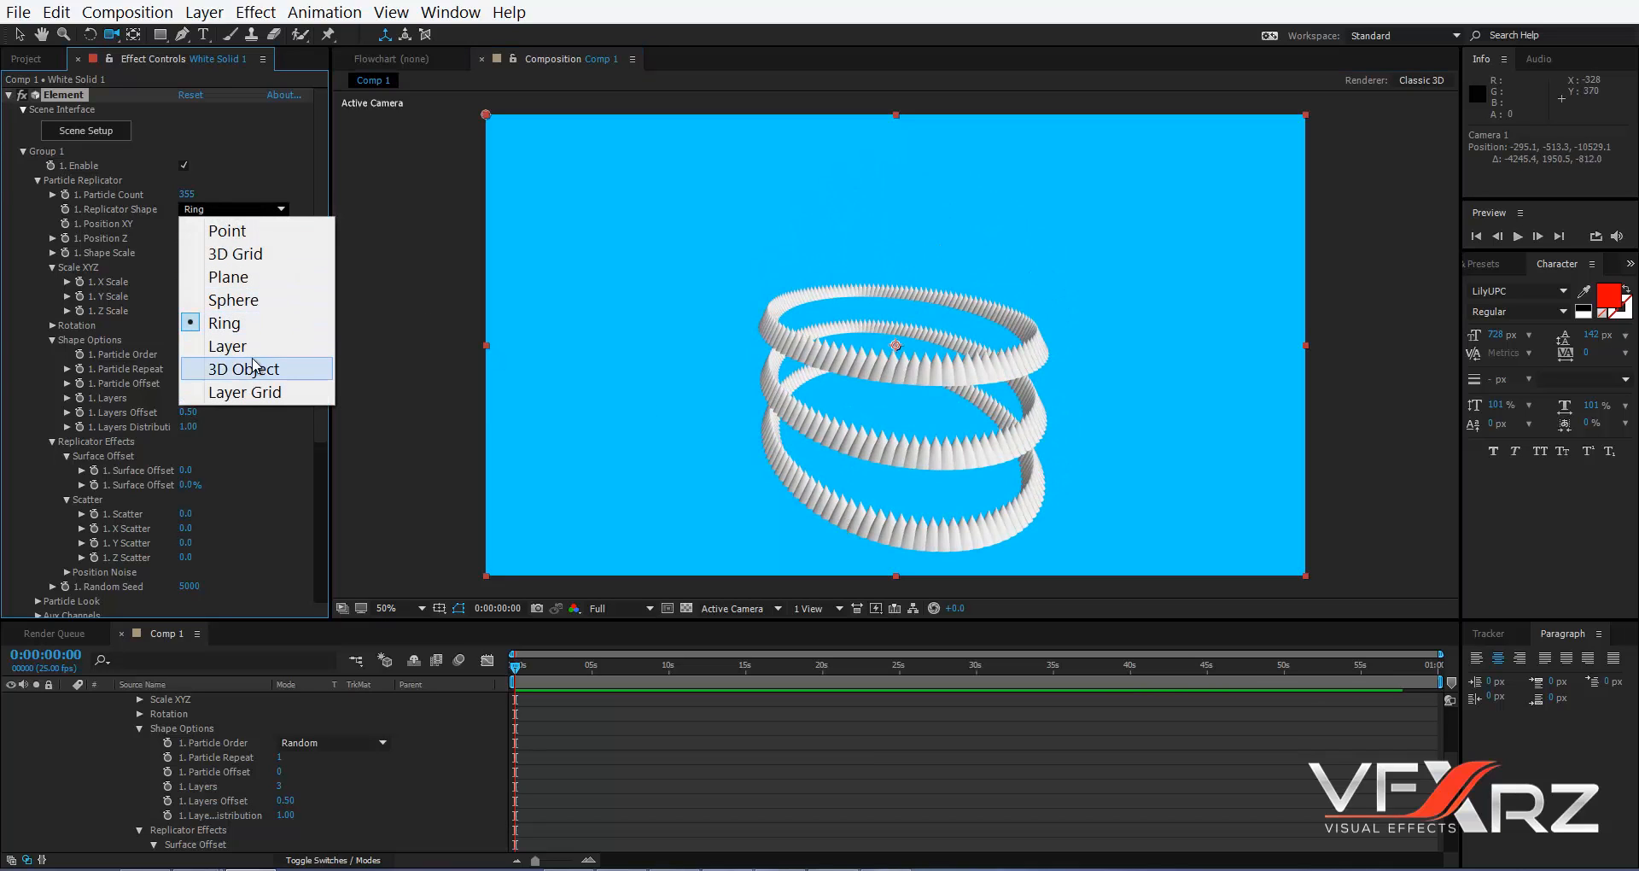
click(247, 351)
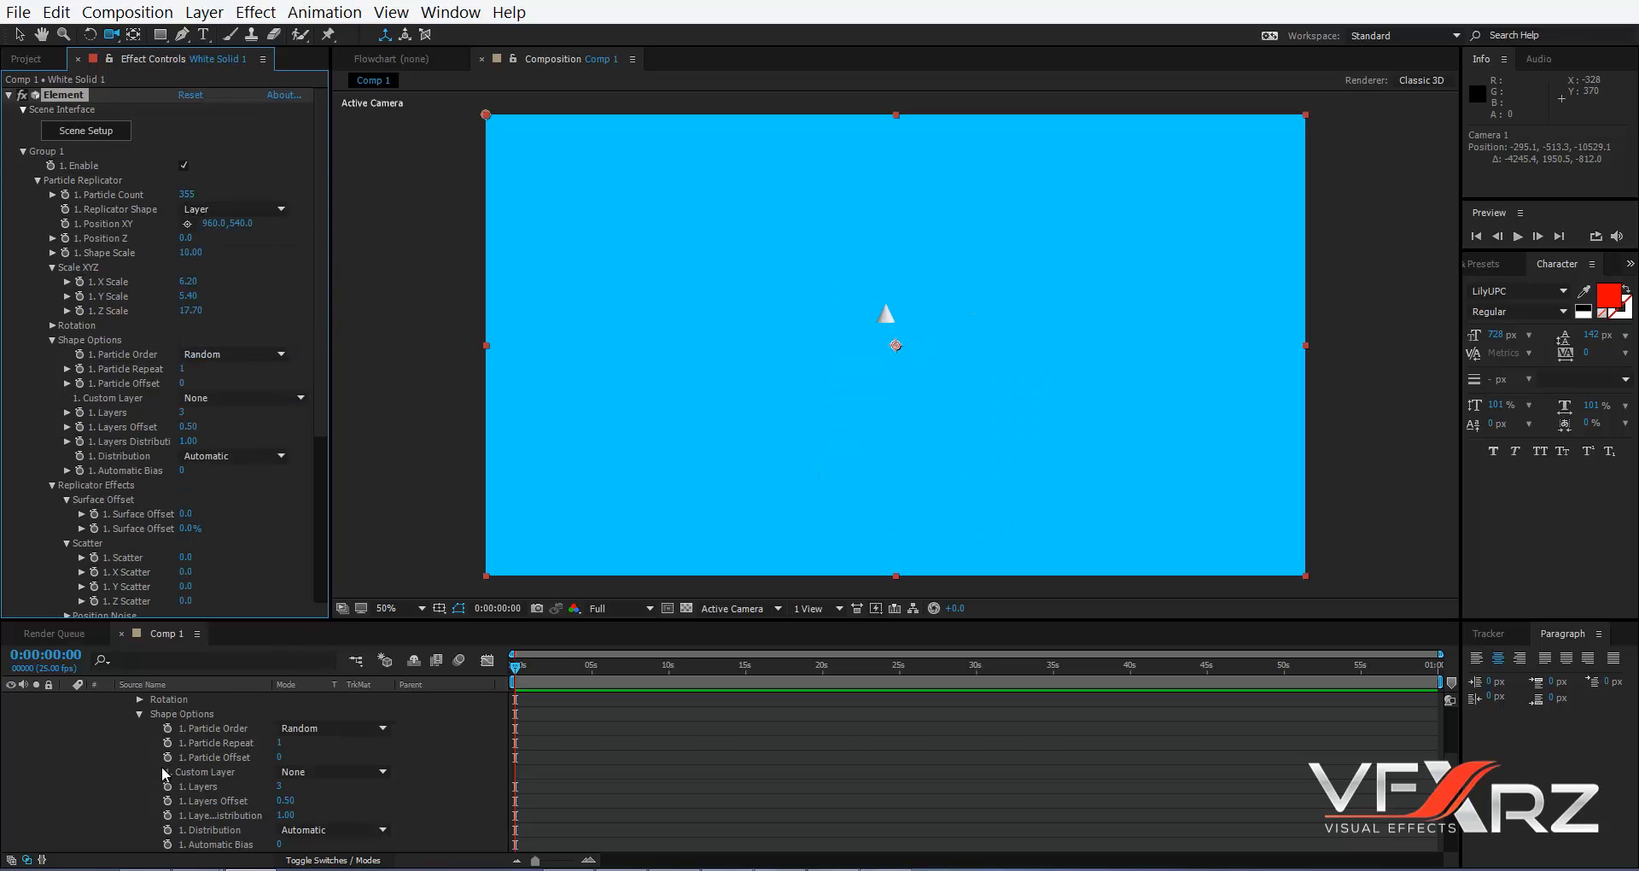
scroll(69, 750, up, 6)
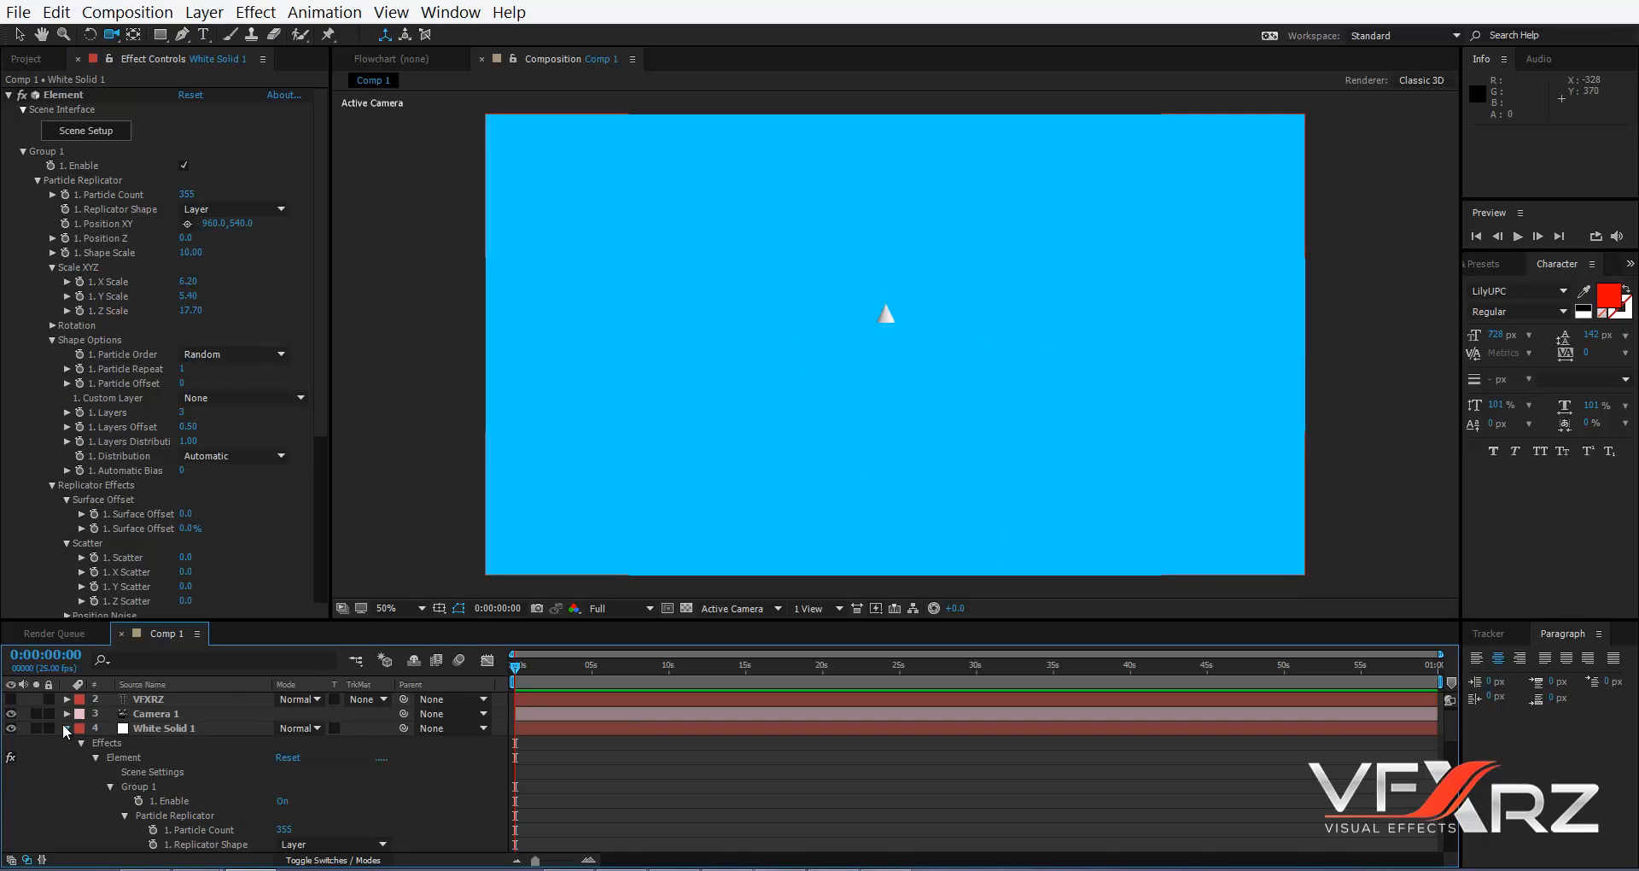
click(65, 727)
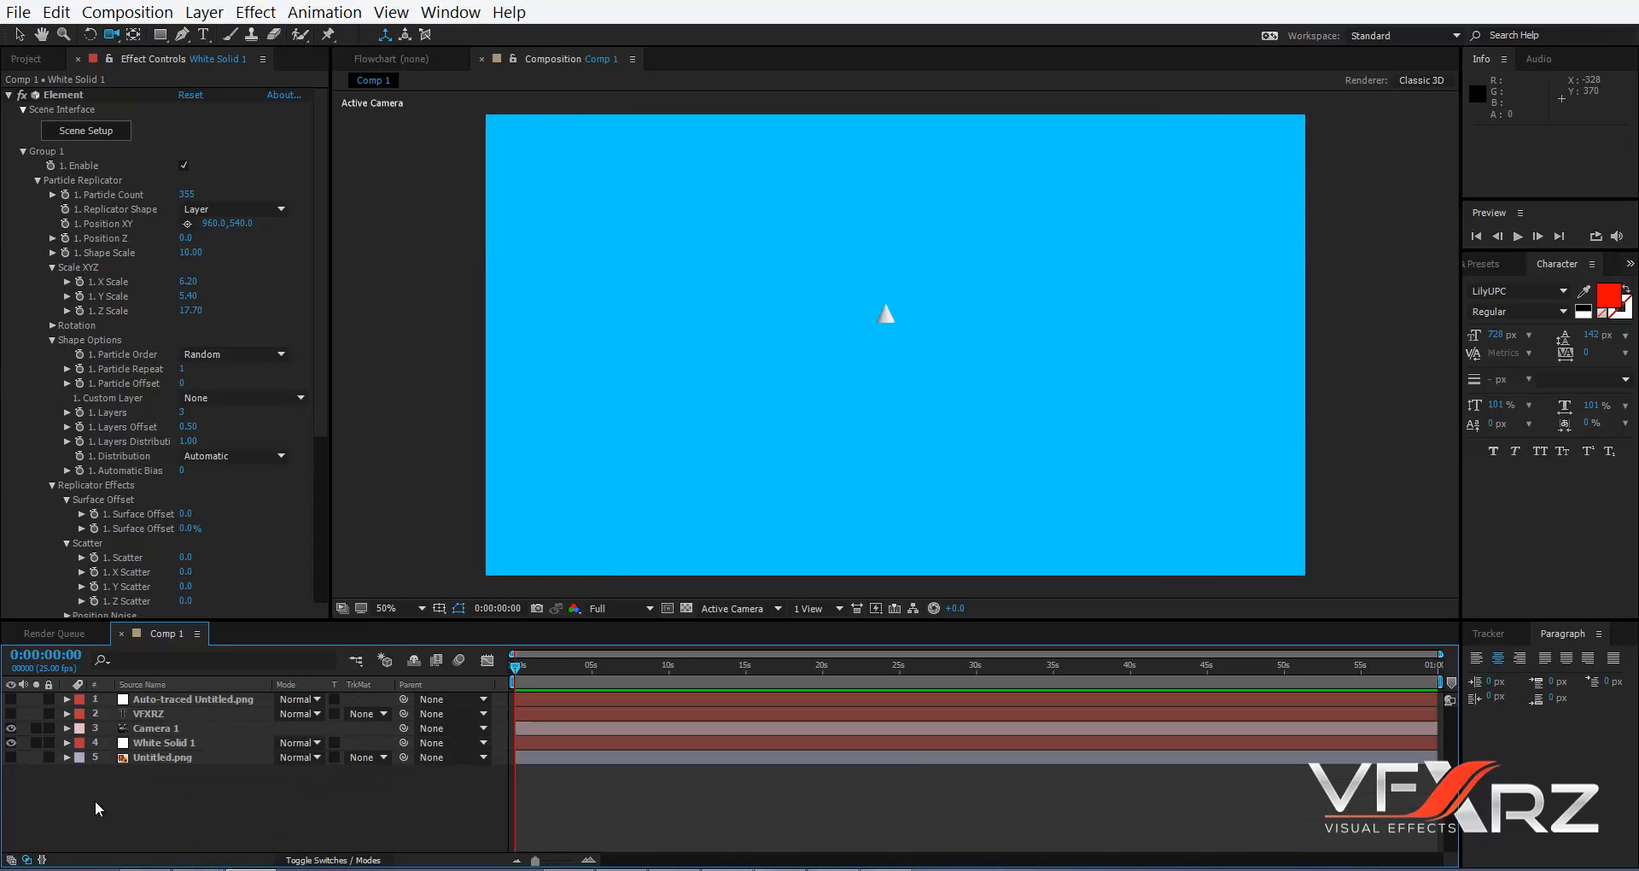
- With the Pen tool, draw a closed, irregular curved shape filled black on a new shape layer in the composition's upper middle
click(181, 35)
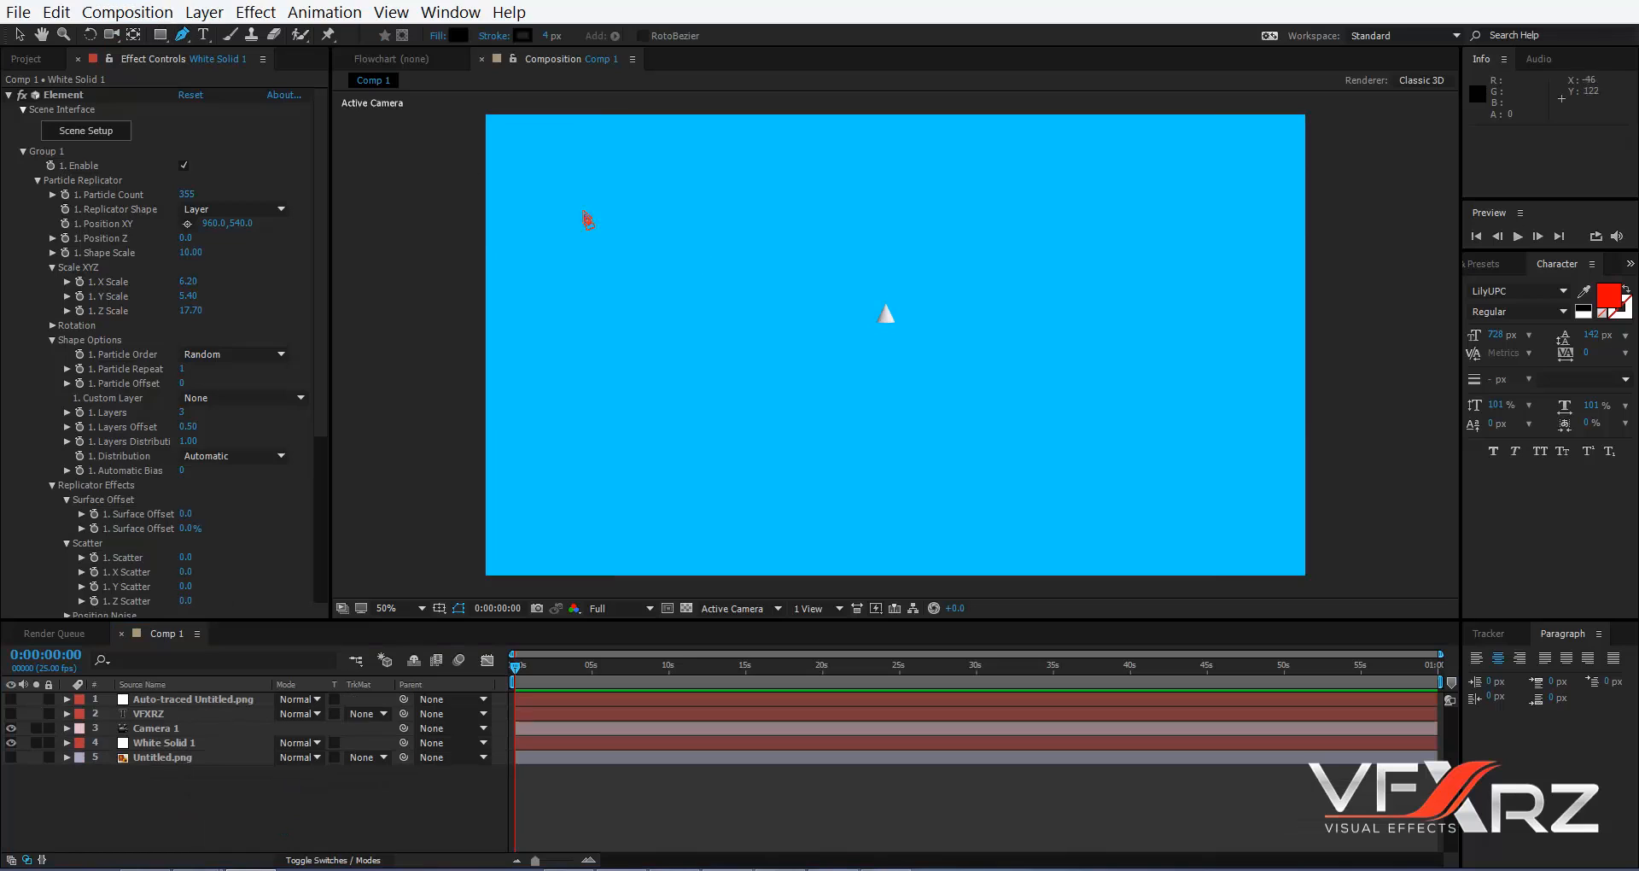
click(720, 325)
drag(756, 205, 790, 205)
drag(942, 208, 966, 203)
drag(1047, 324, 895, 398)
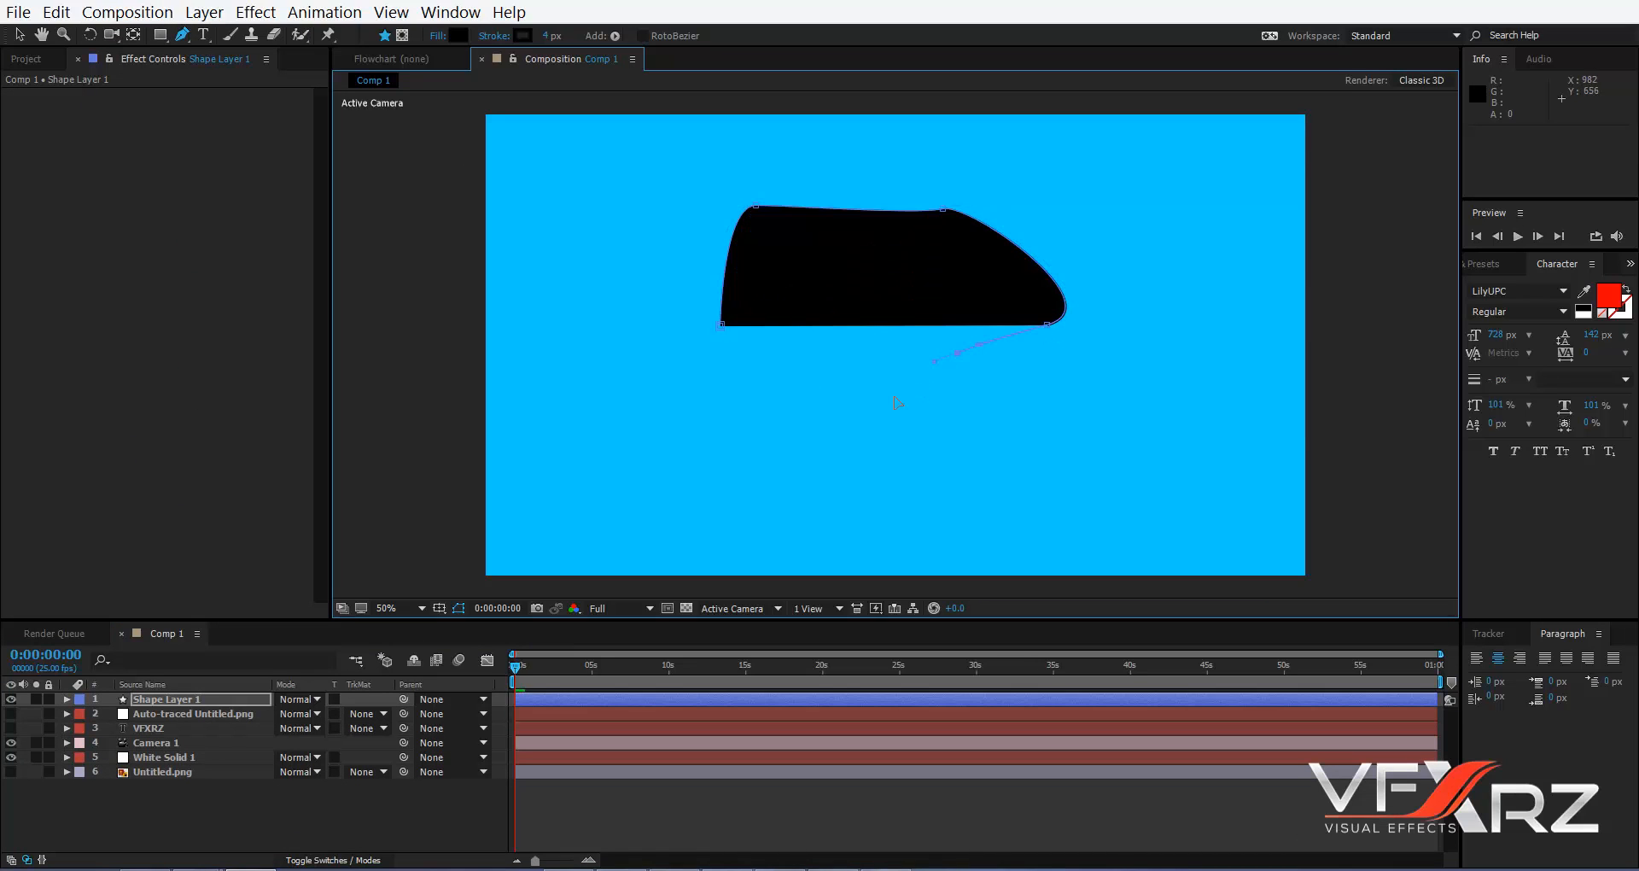
click(904, 394)
drag(757, 359, 745, 360)
click(720, 325)
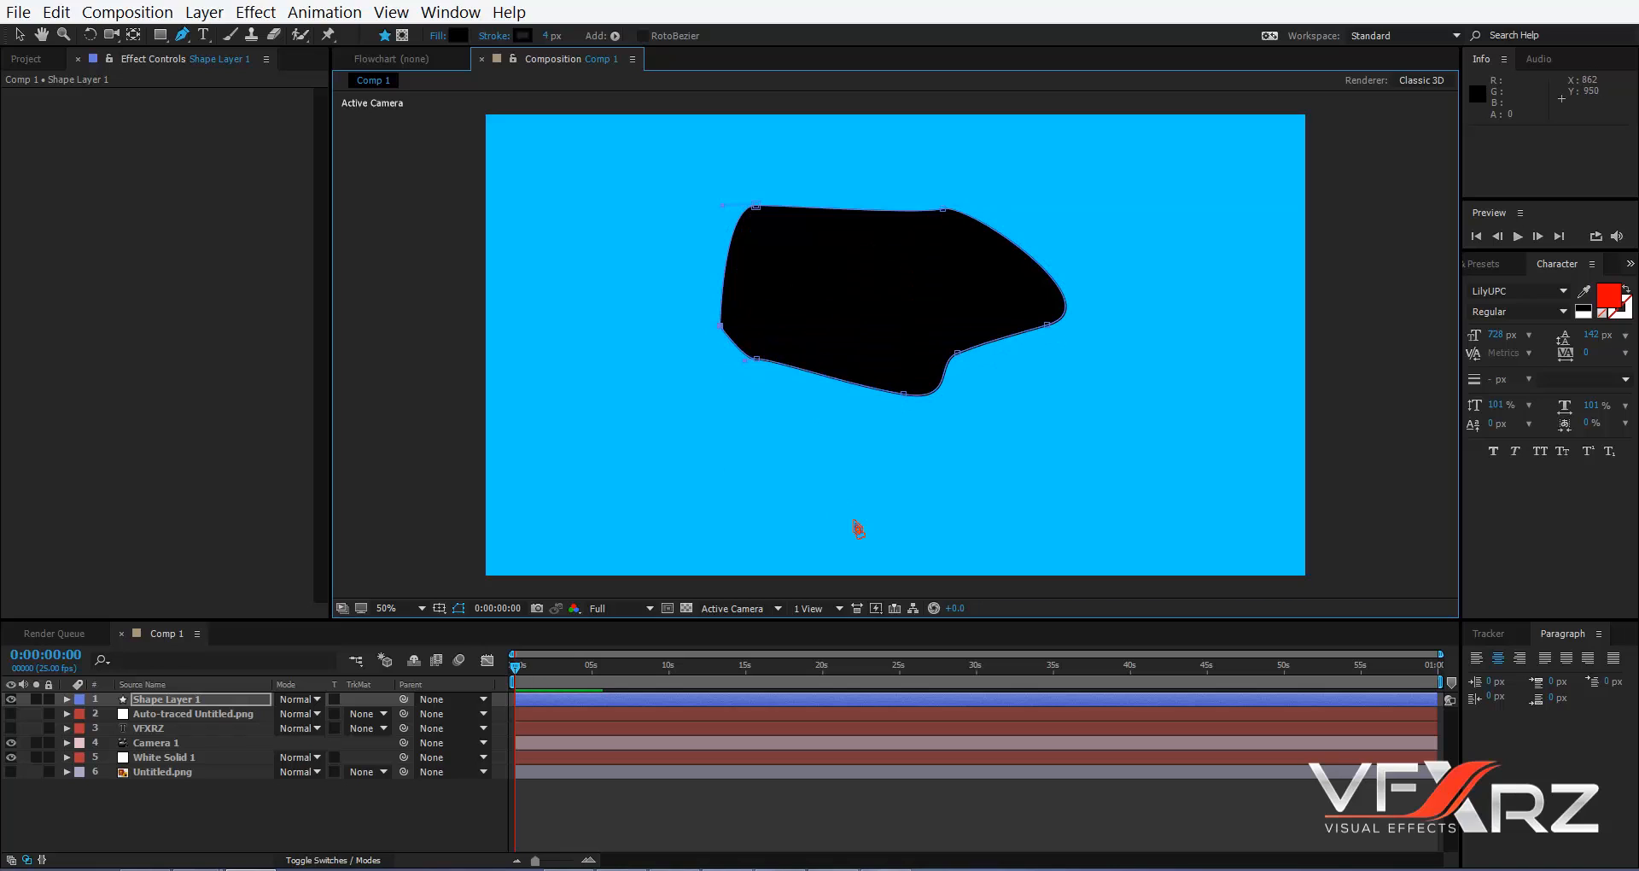
- Hide Shape Layer 1 and assign it as the Custom Layer of White Solid 1's Group 1 replicator
click(191, 756)
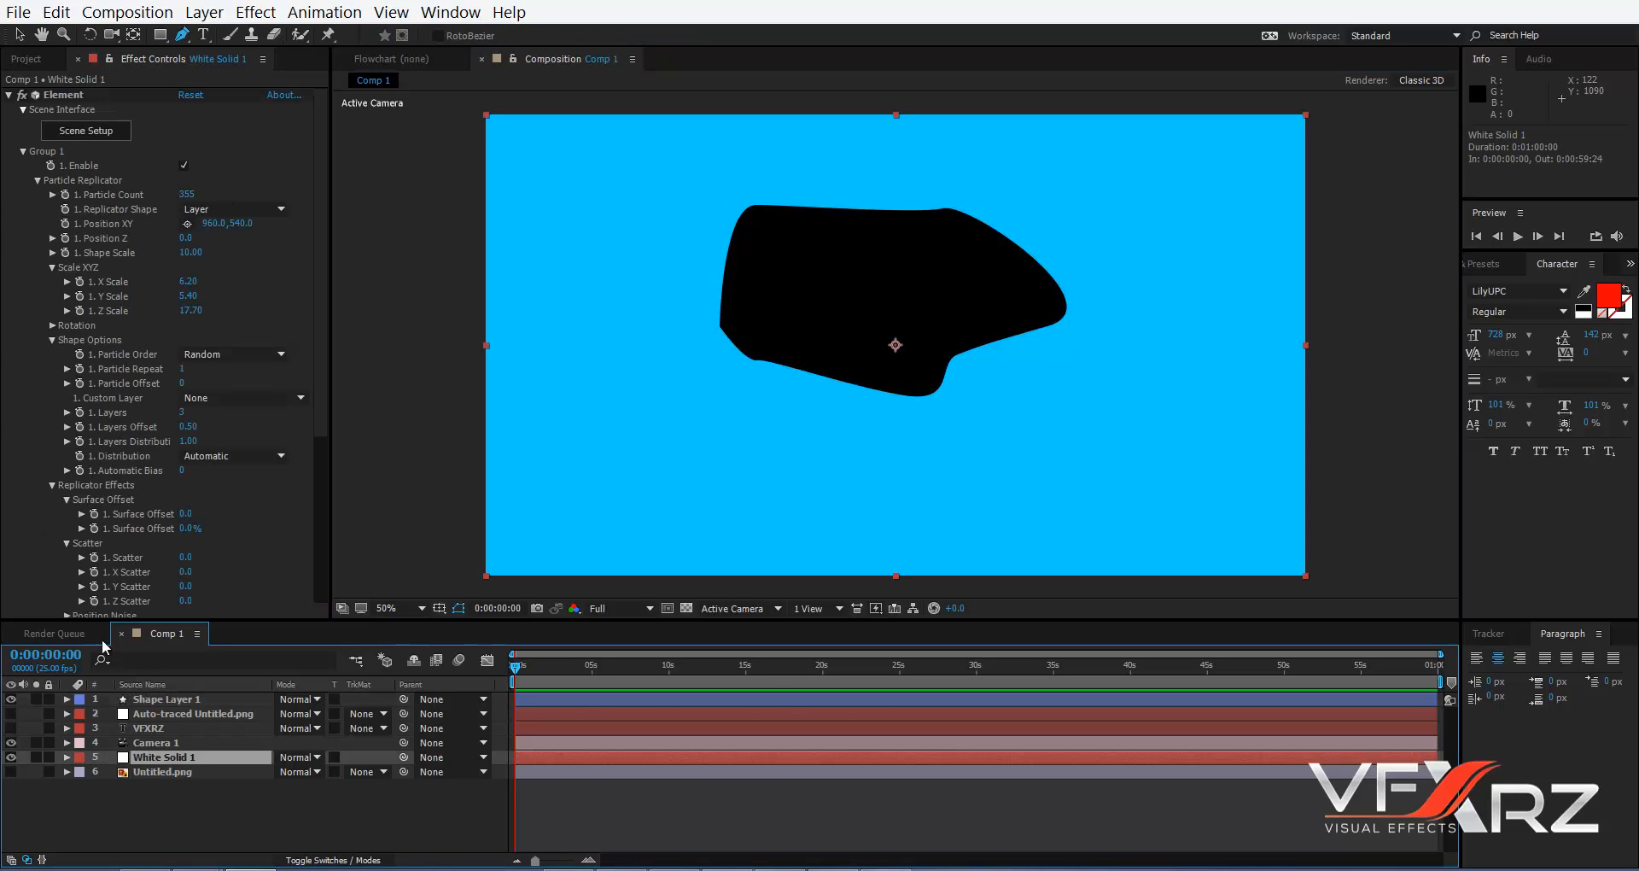
click(12, 699)
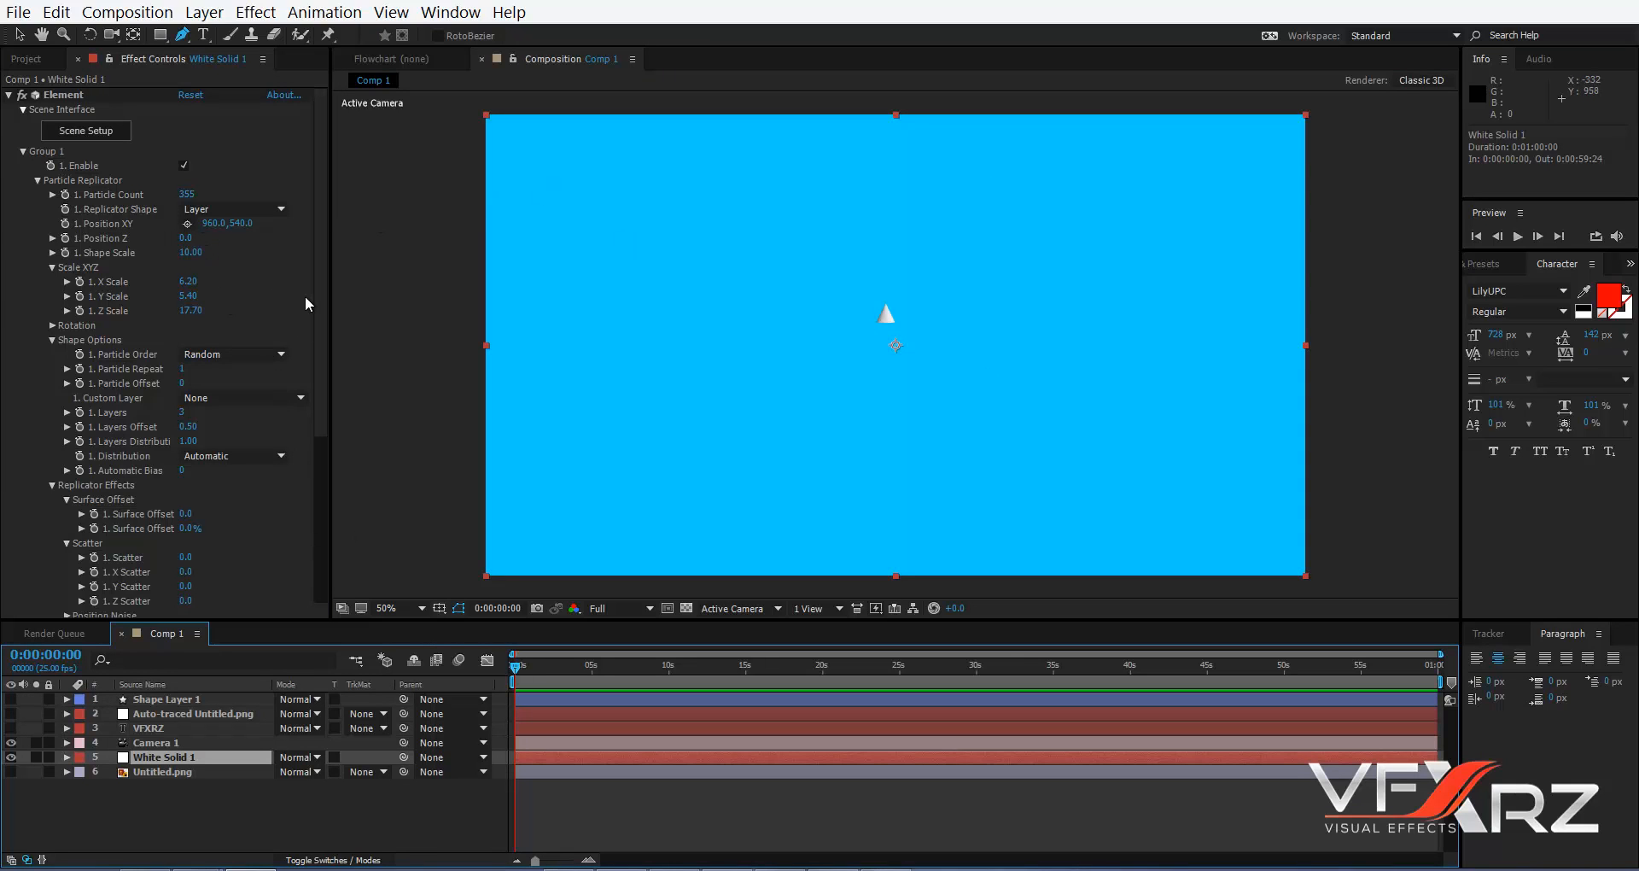
click(224, 399)
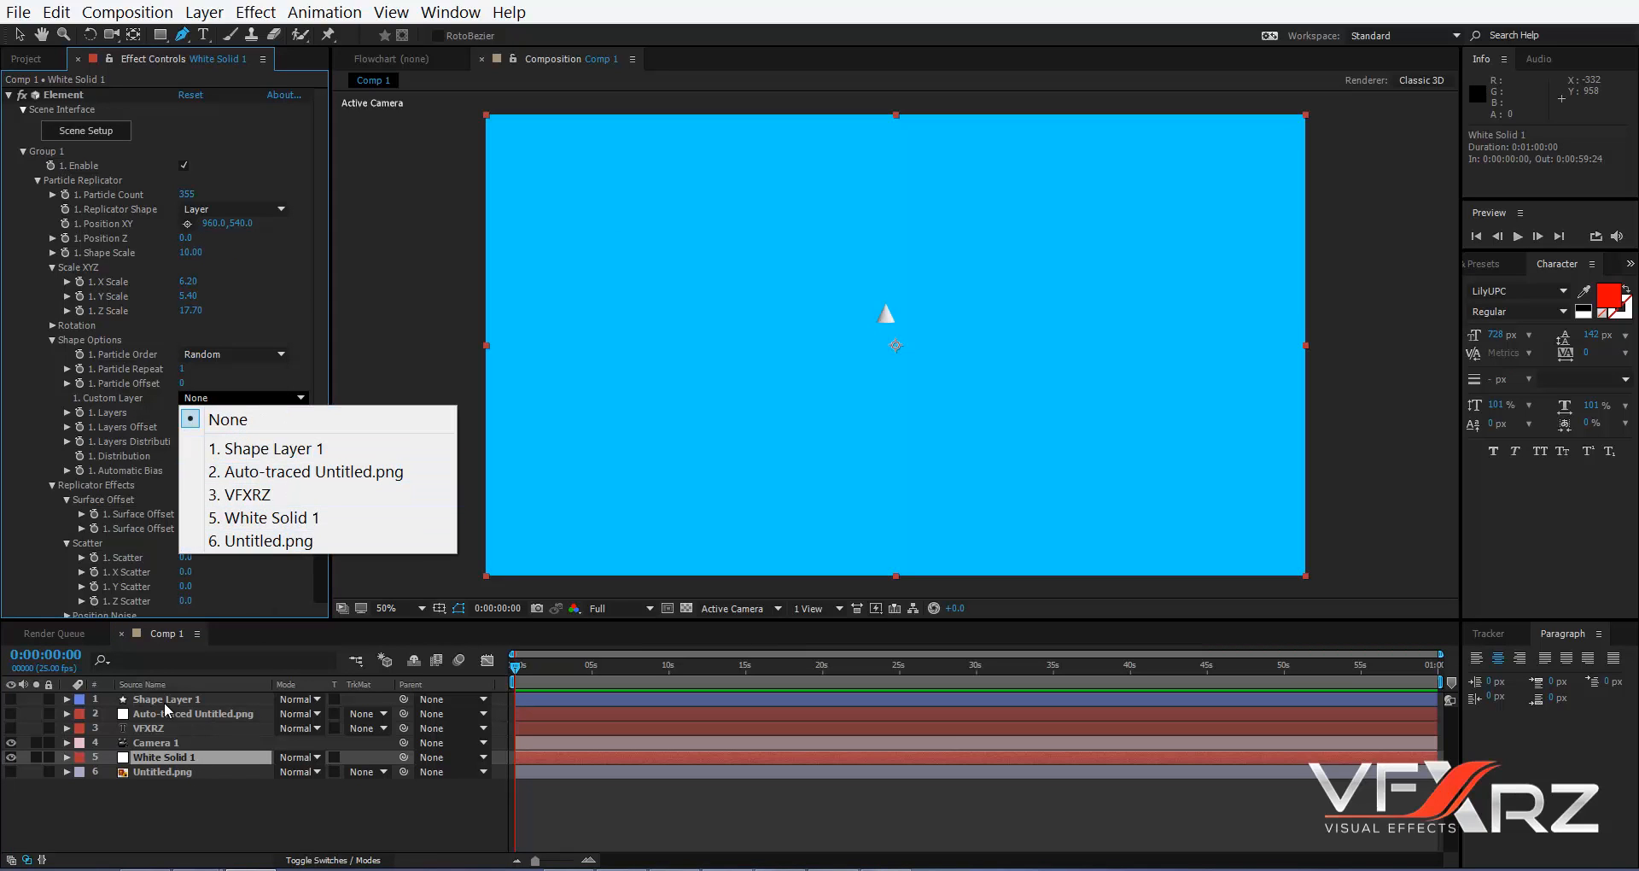
click(290, 448)
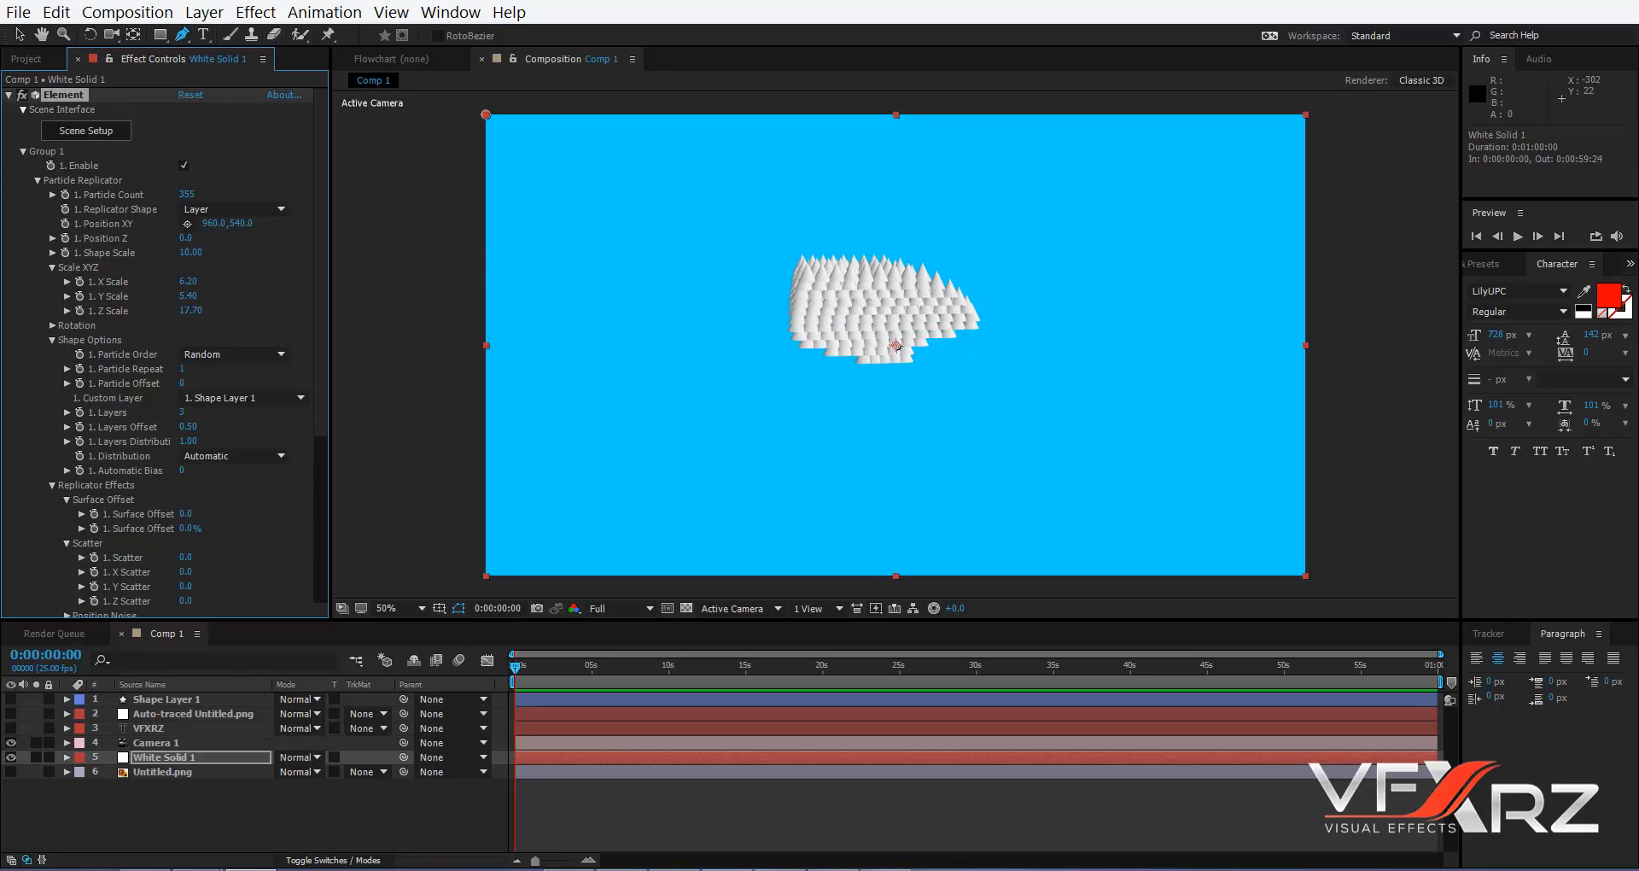
- Compare the replicated cones with the drawn outline by toggling Shape Layer 1's visibility, and inspect the layered cones by moving the camera
click(110, 35)
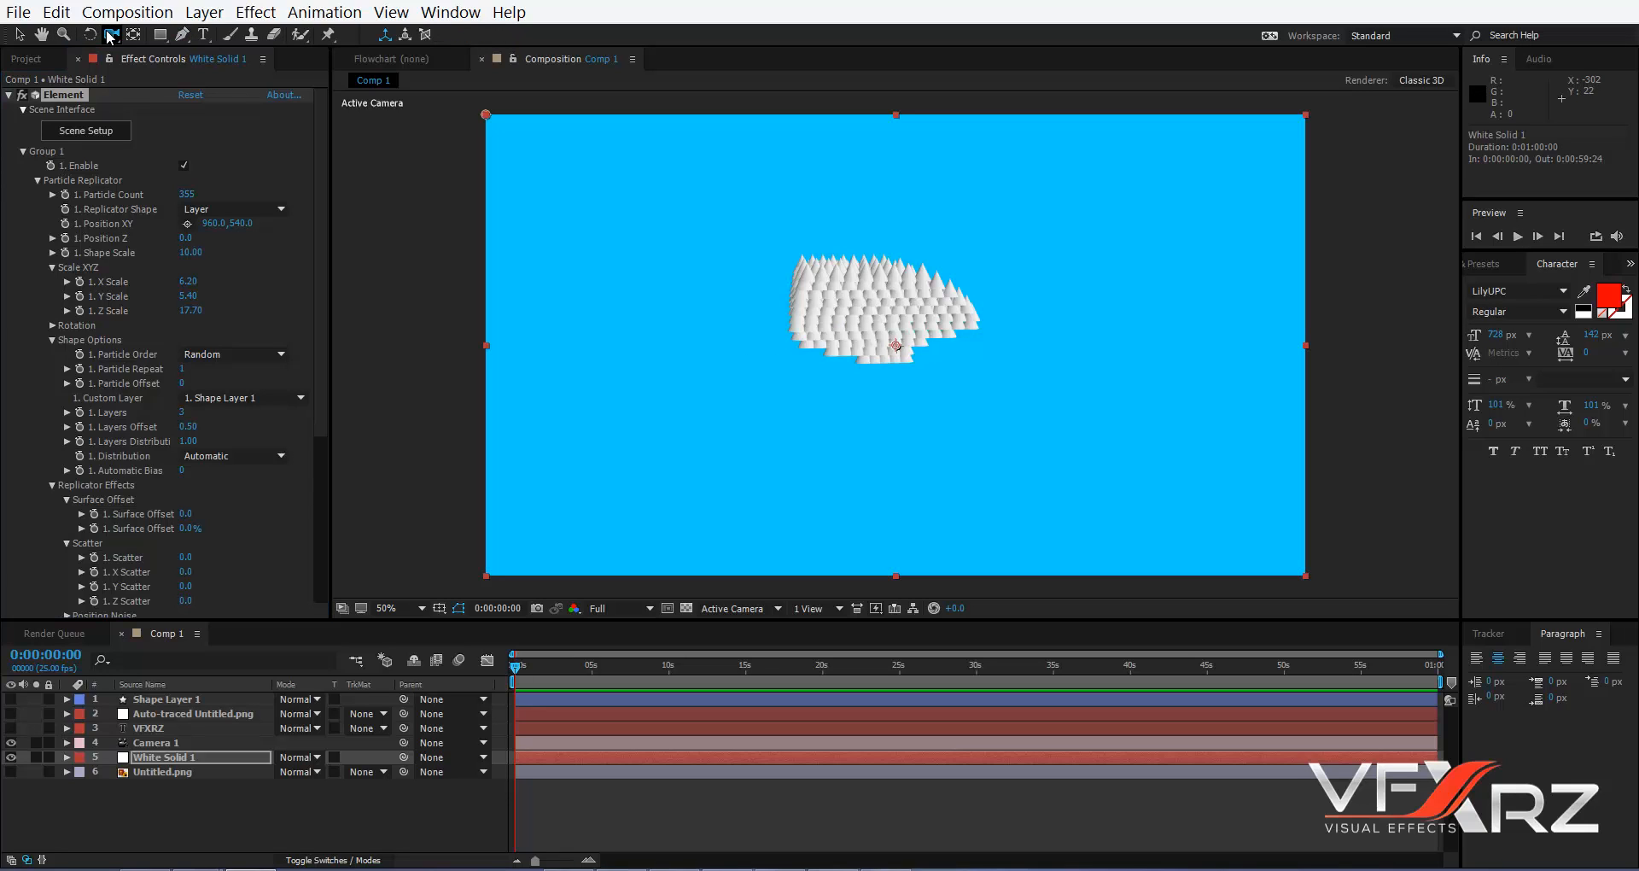
click(15, 698)
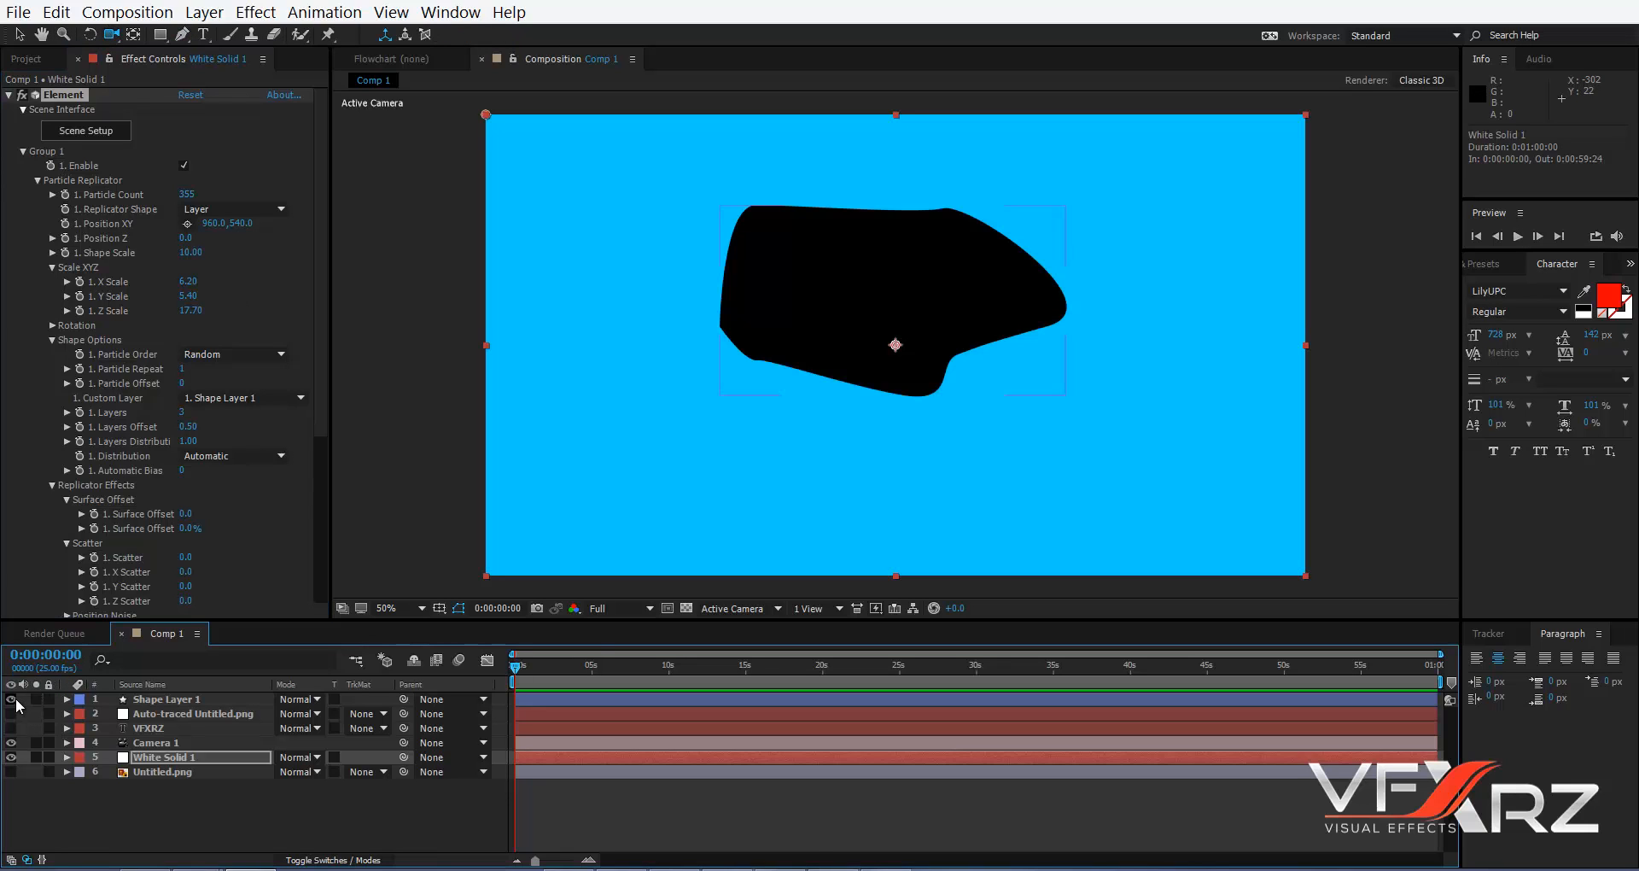
click(10, 699)
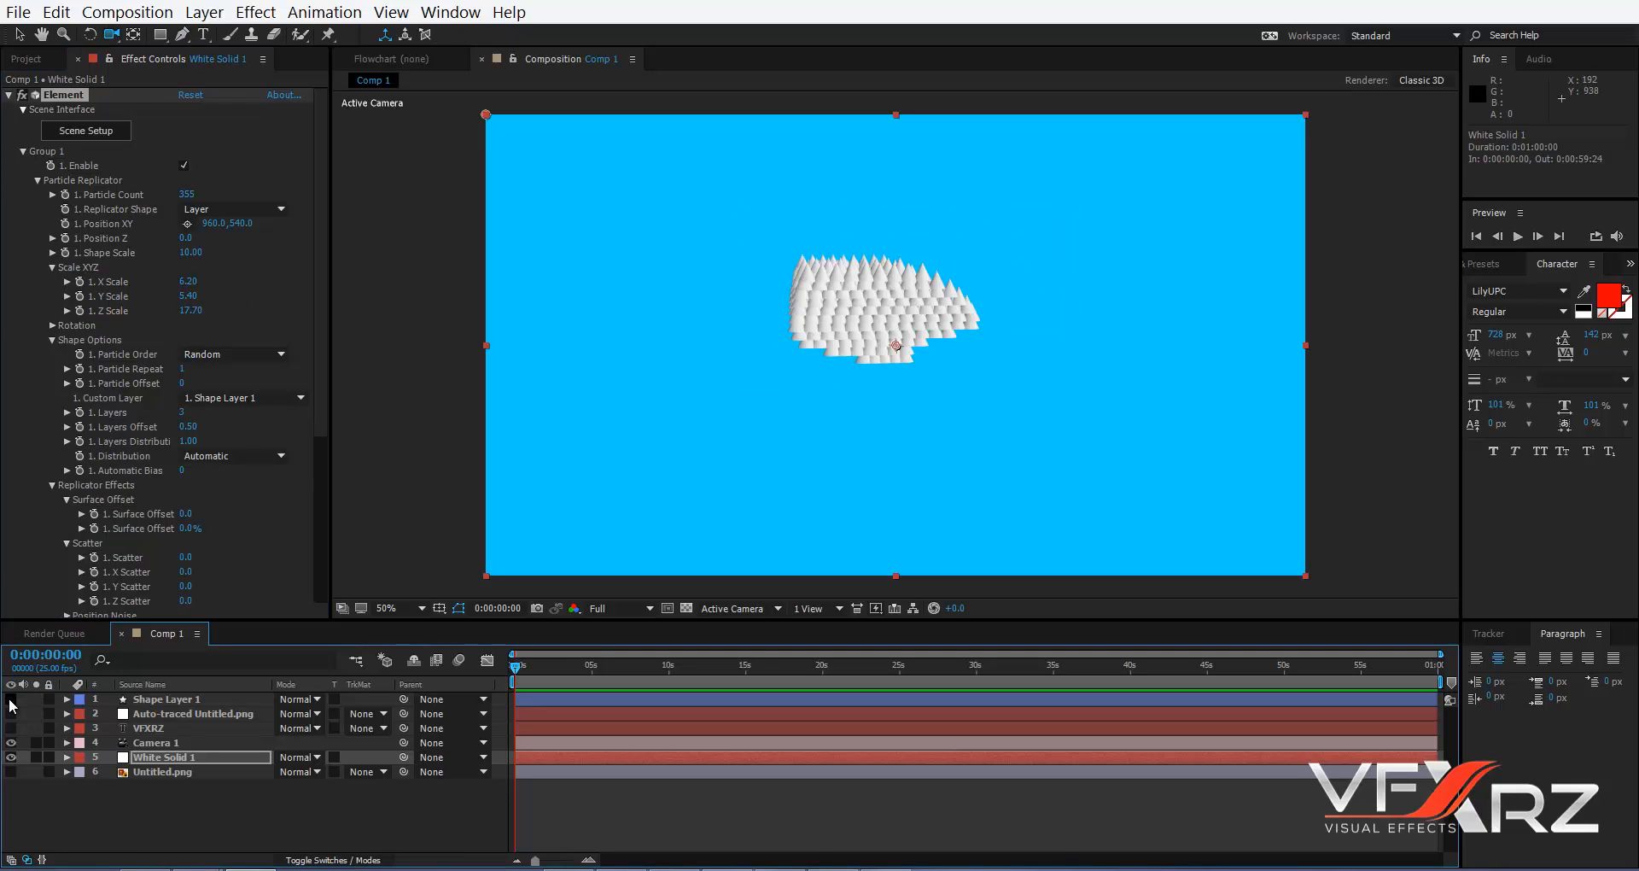
click(10, 699)
click(11, 699)
click(10, 699)
click(10, 700)
right_drag(878, 338, 995, 95)
right_drag(960, 182, 928, 256)
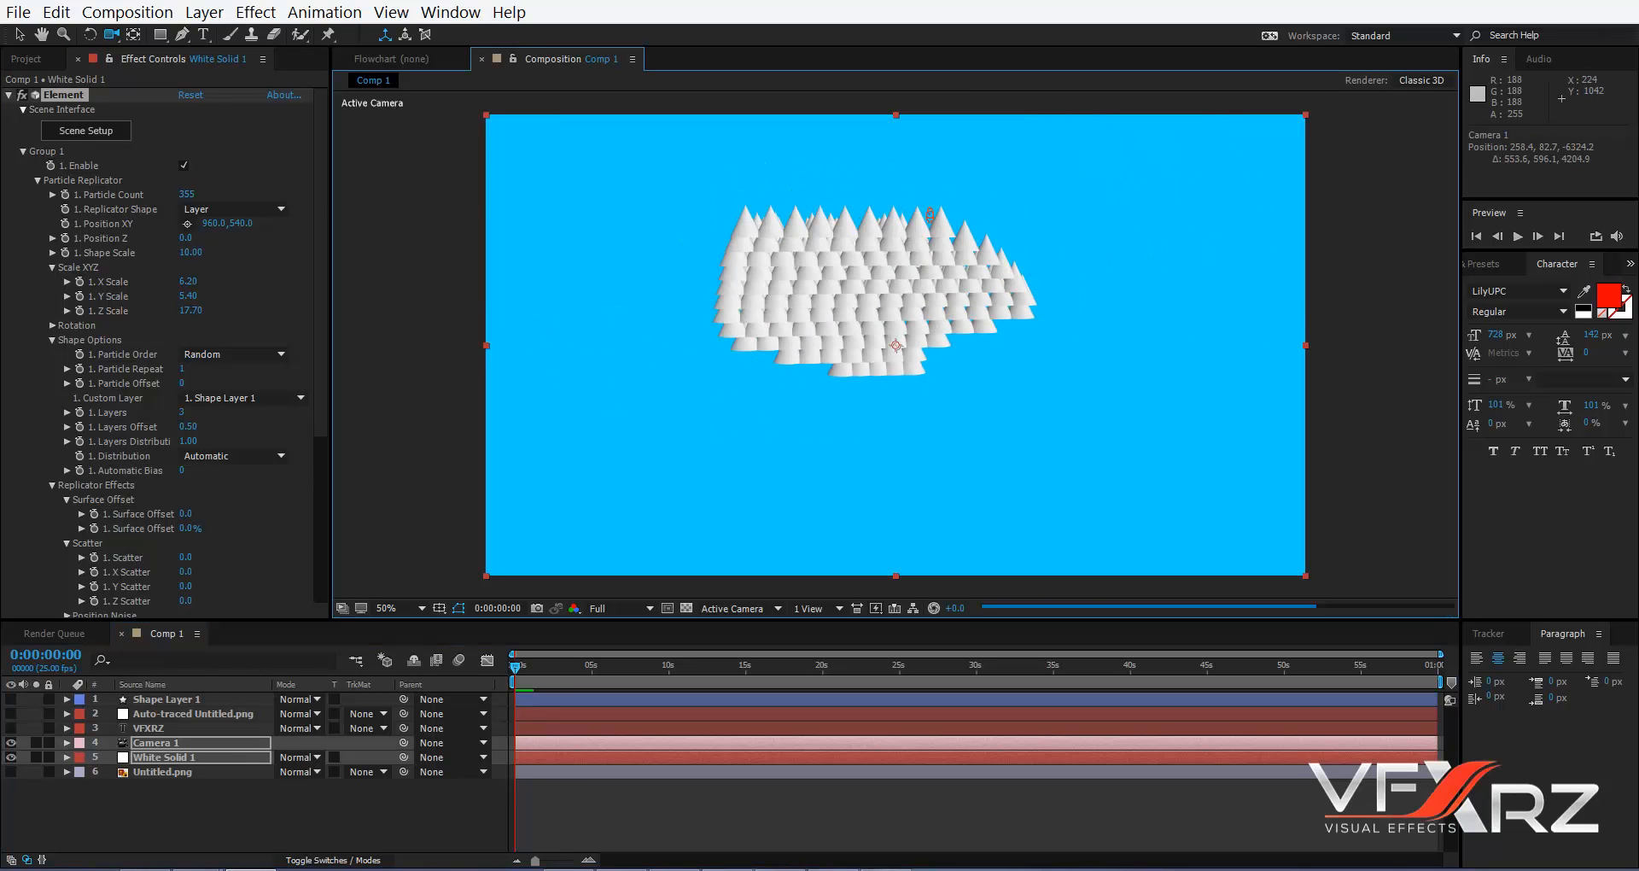
drag(823, 351, 820, 411)
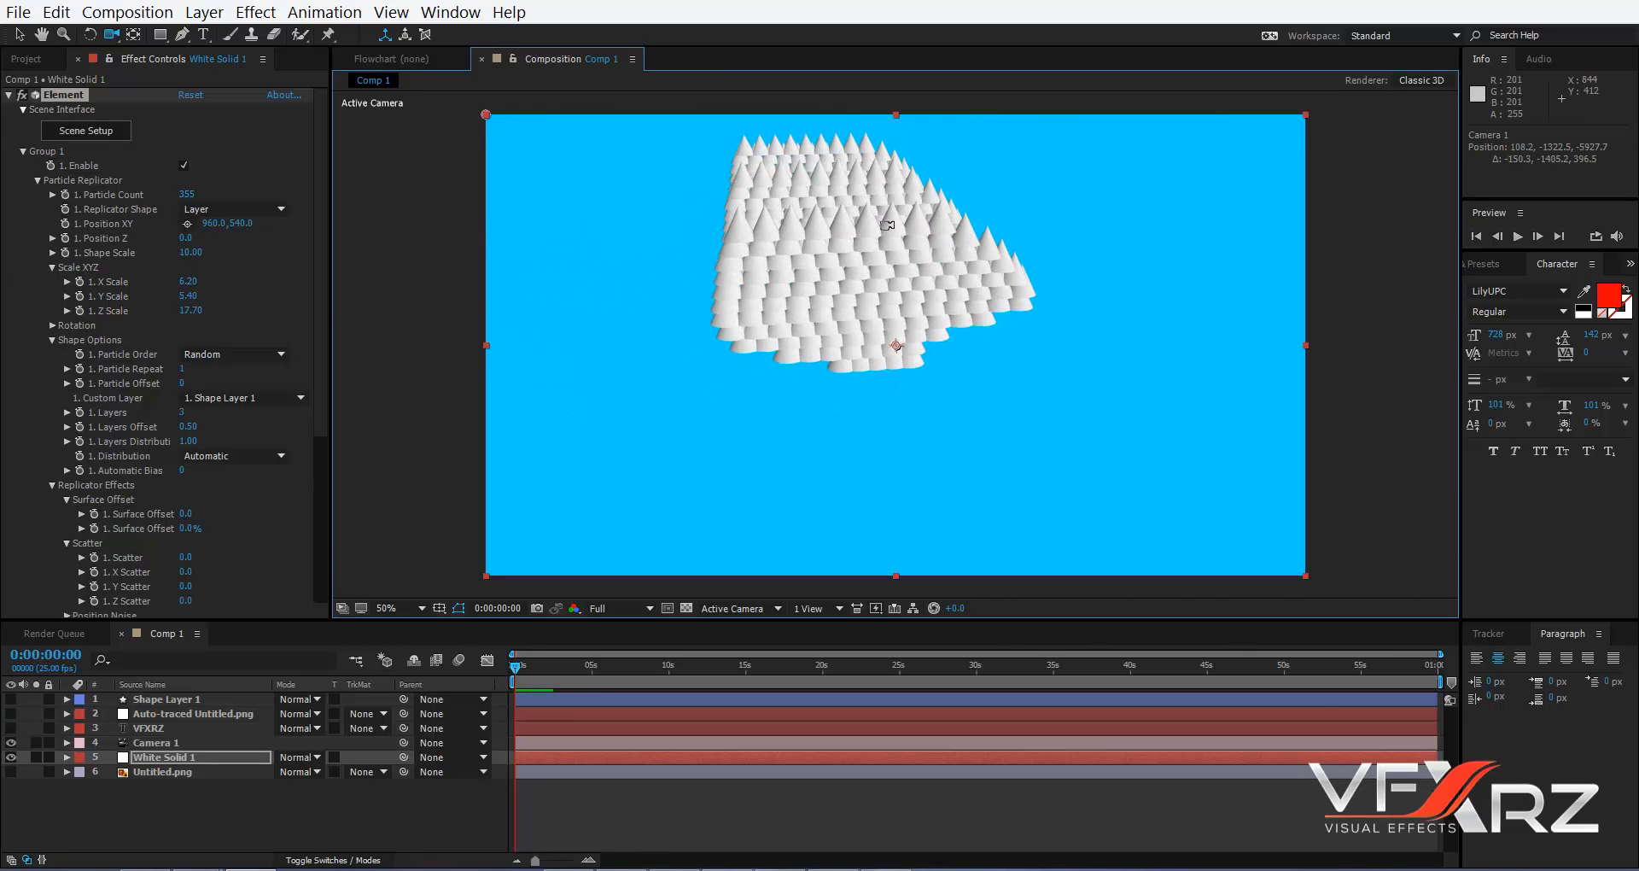
mouse_move(873, 282)
mouse_down()
mouse_move(941, 281)
mouse_move(905, 285)
mouse_up()
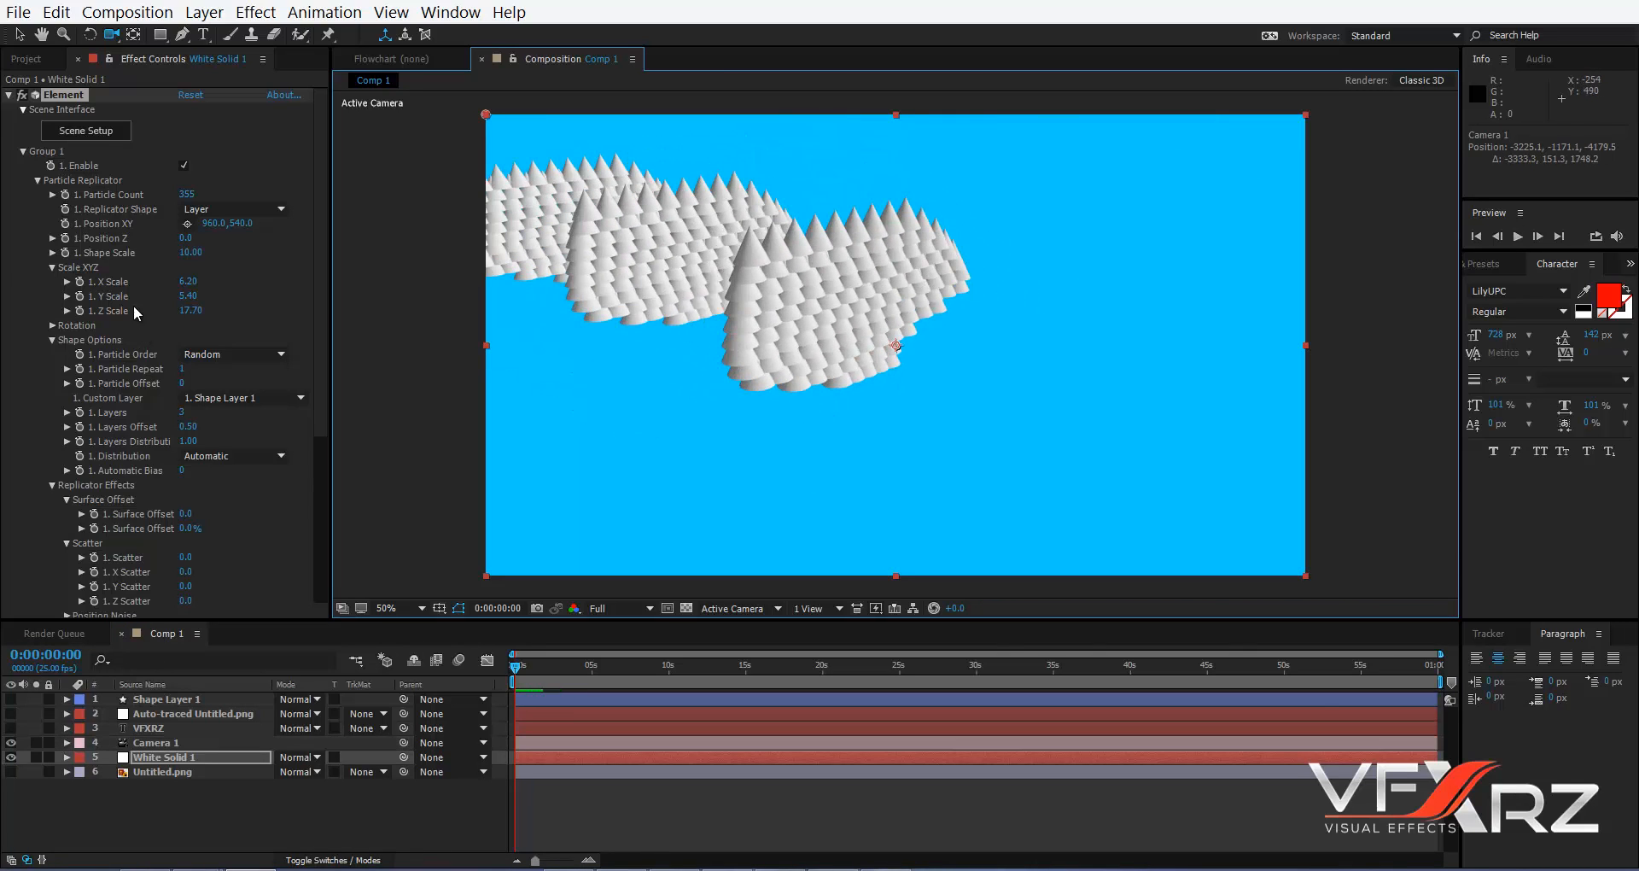
- Spread the layered cones apart with X Scale 9.60 and Y Scale 9.40, and view the whole arrangement
mouse_move(193, 289)
mouse_down()
mouse_move(141, 285)
mouse_move(239, 284)
mouse_move(197, 288)
mouse_move(207, 299)
mouse_up()
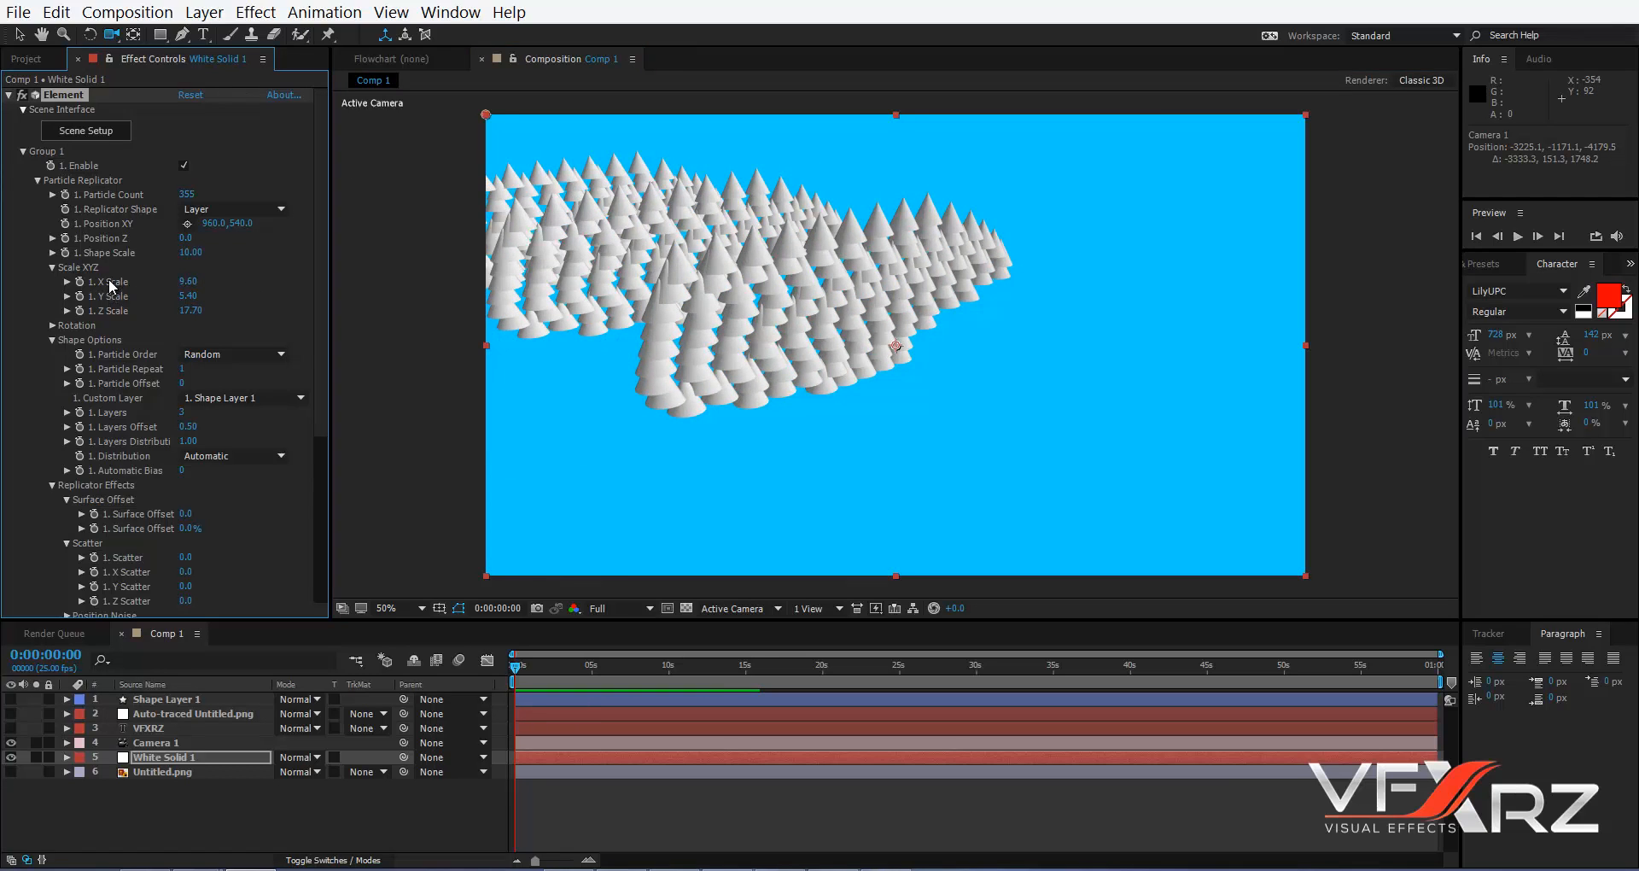
mouse_move(189, 296)
mouse_down()
mouse_move(256, 290)
mouse_move(184, 295)
mouse_up()
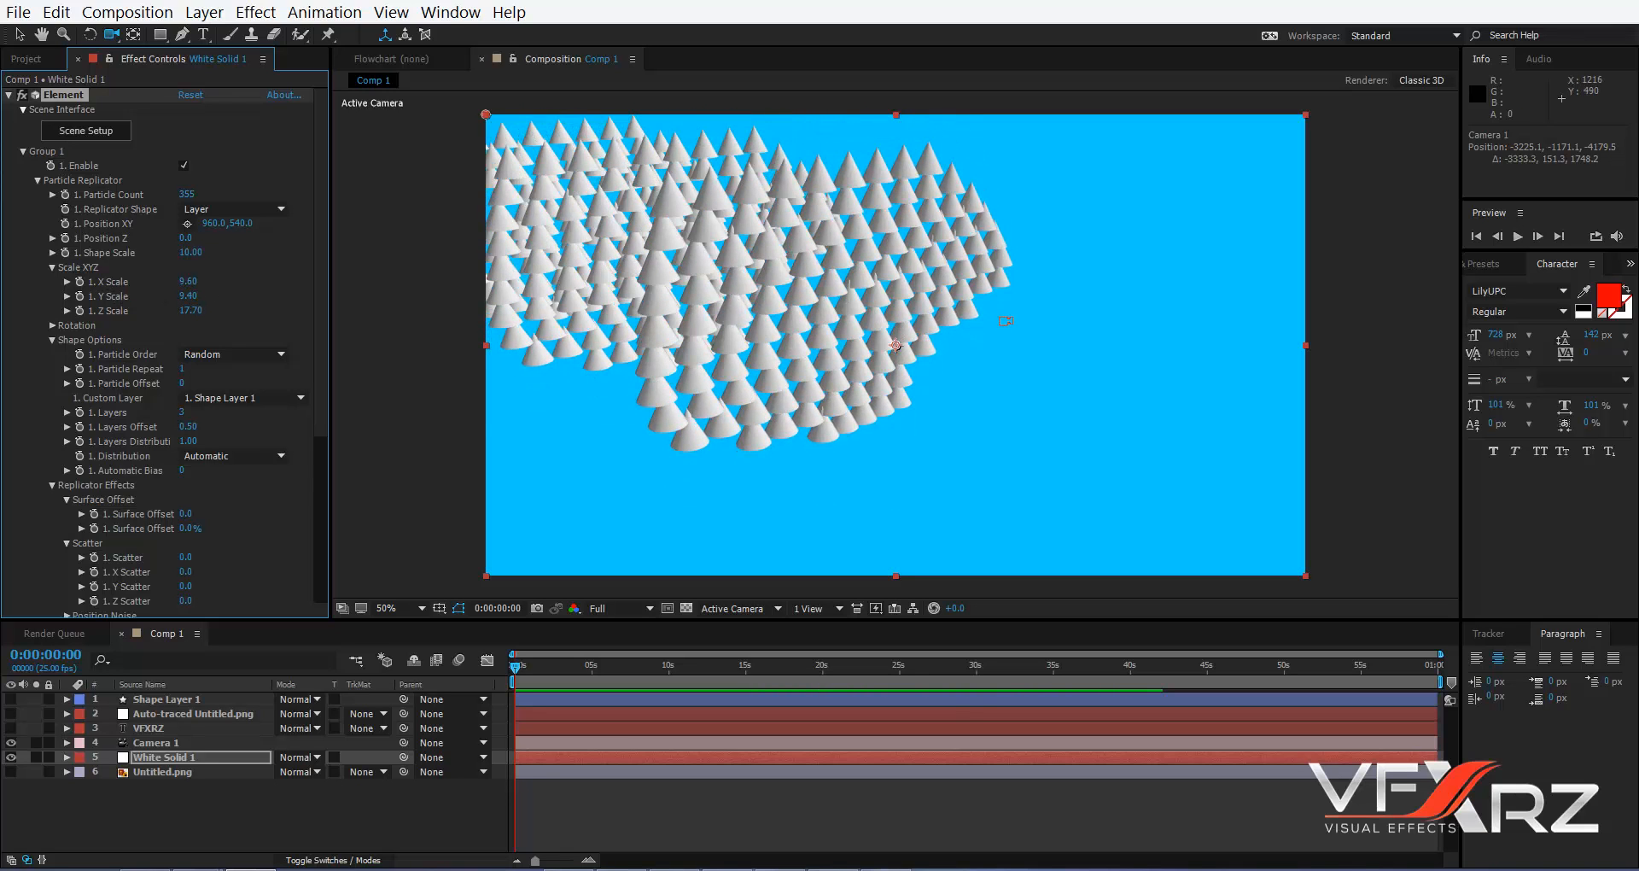
drag(769, 282, 889, 316)
drag(779, 295, 586, 266)
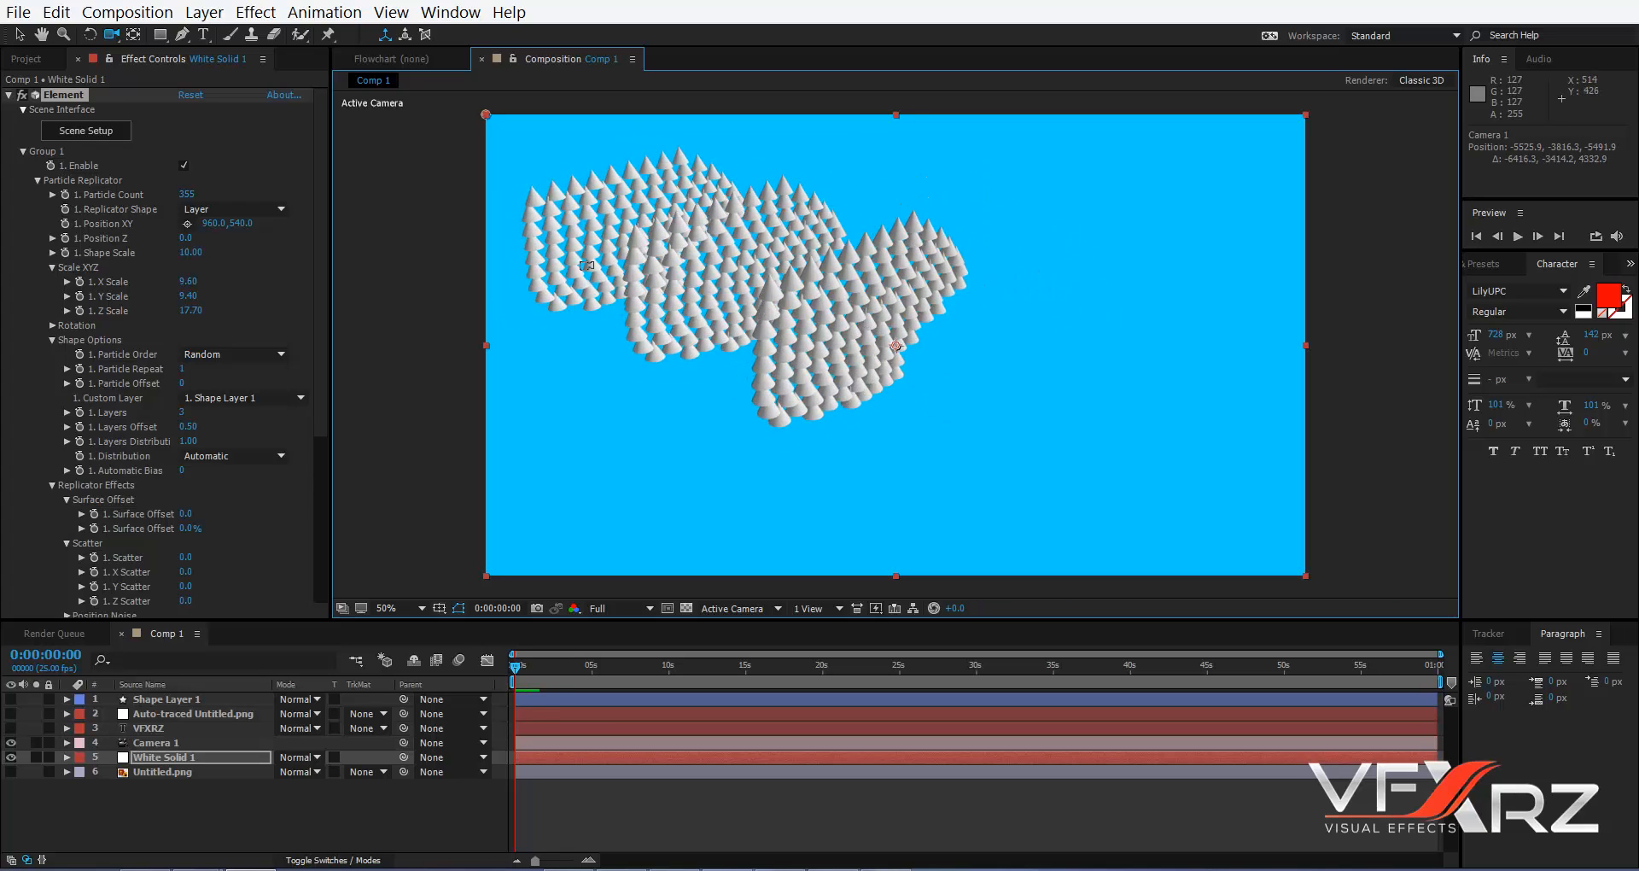
- Change the replicator shape to 3D Object and add the bulb model from Starter_Pack_Physical to the Element scene
click(281, 209)
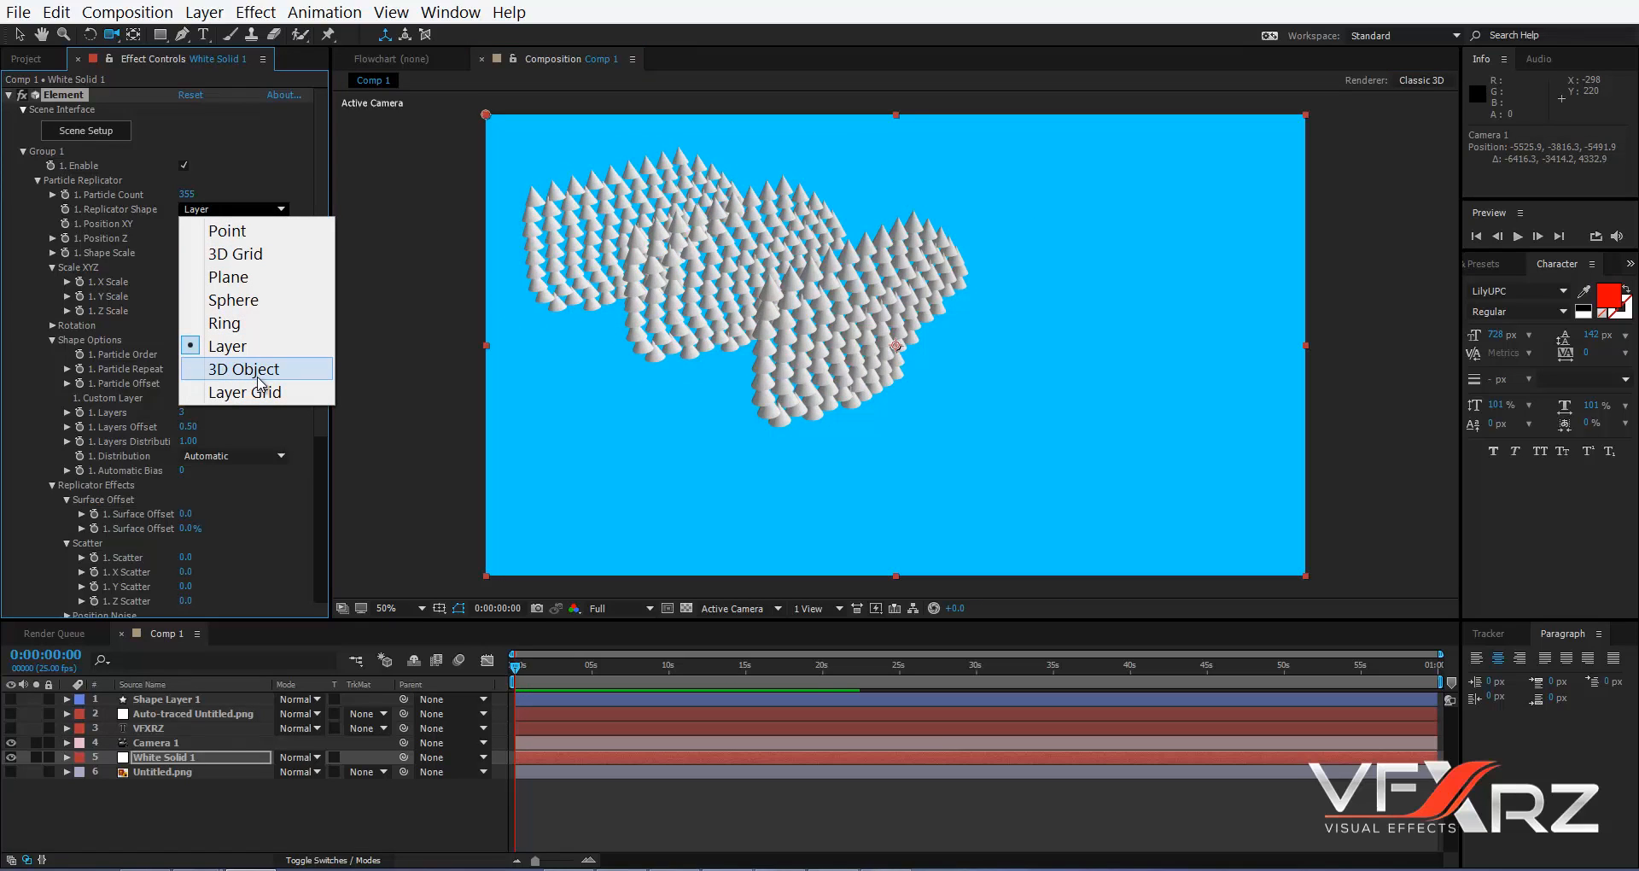
click(222, 369)
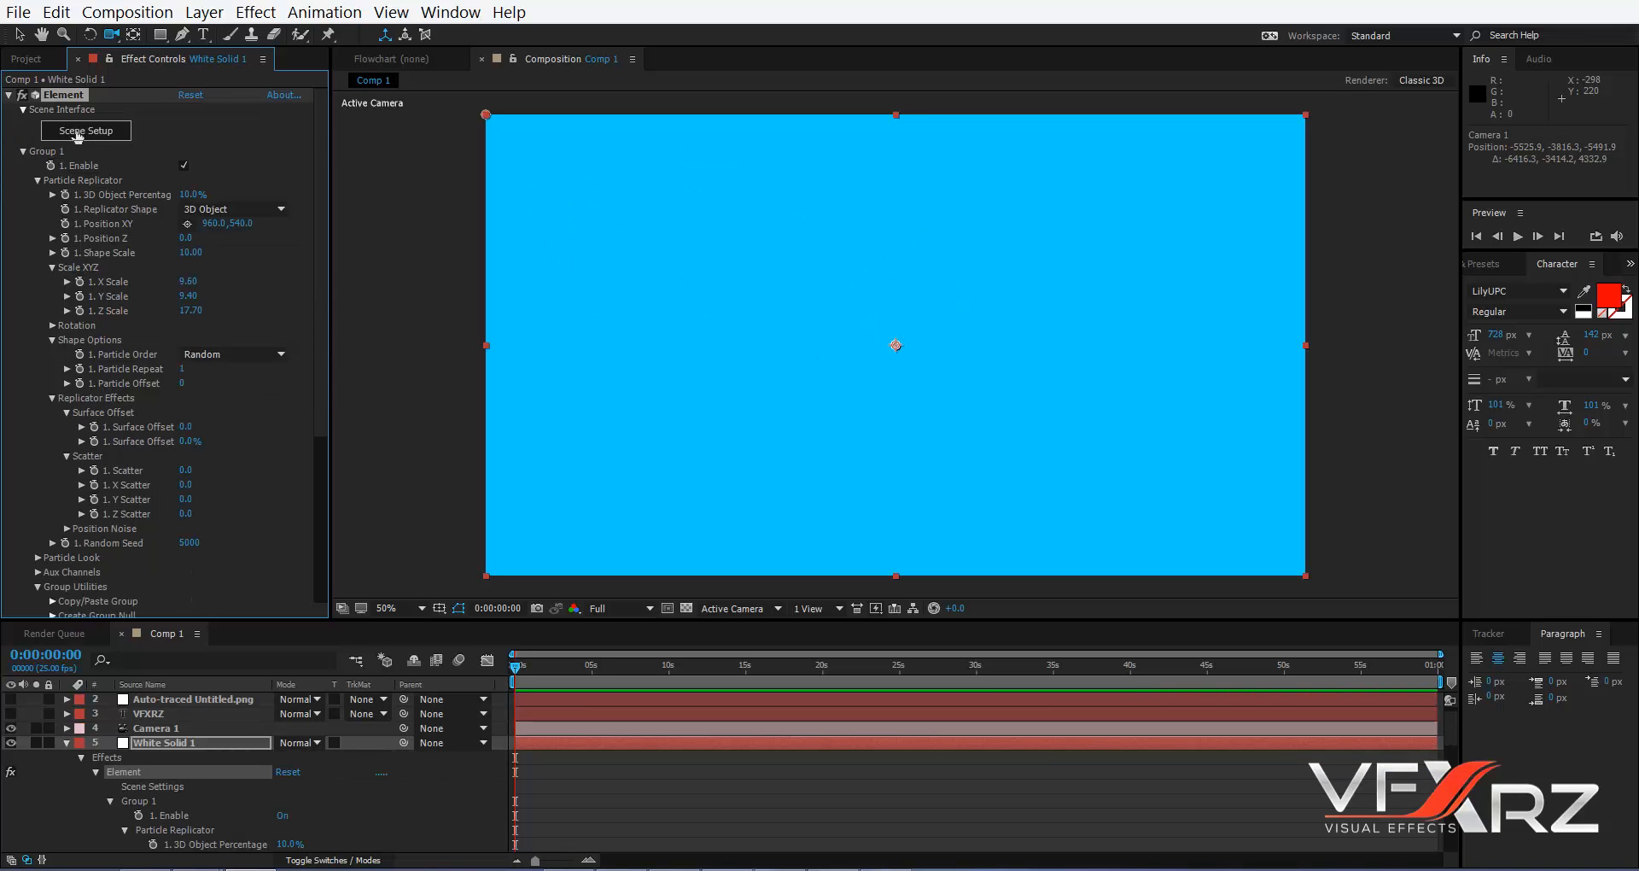
click(312, 128)
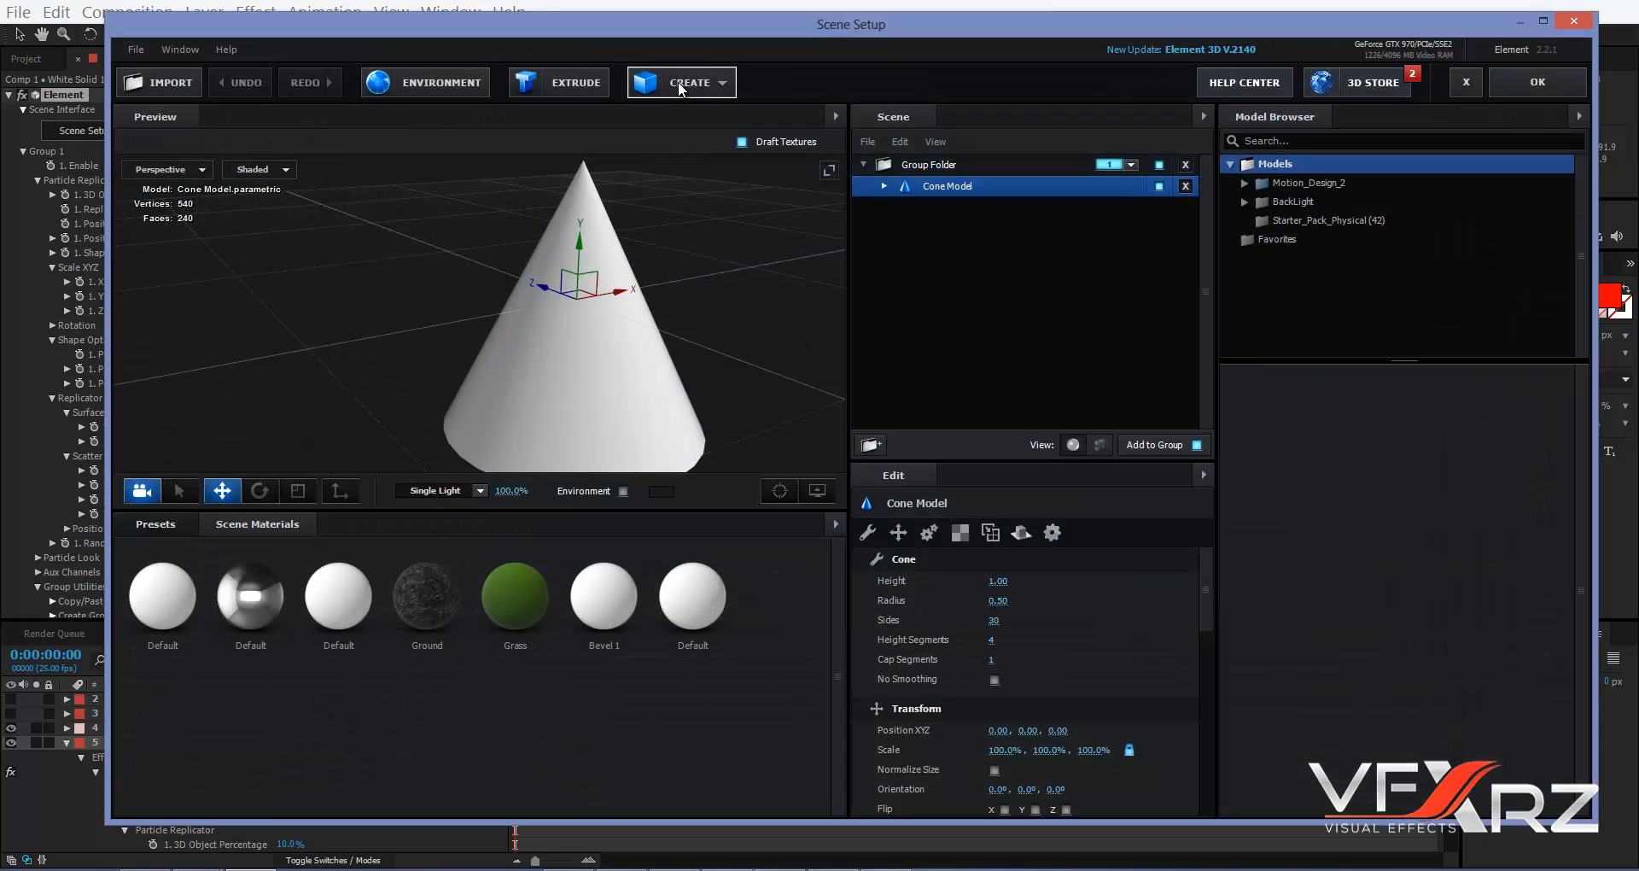
click(1391, 223)
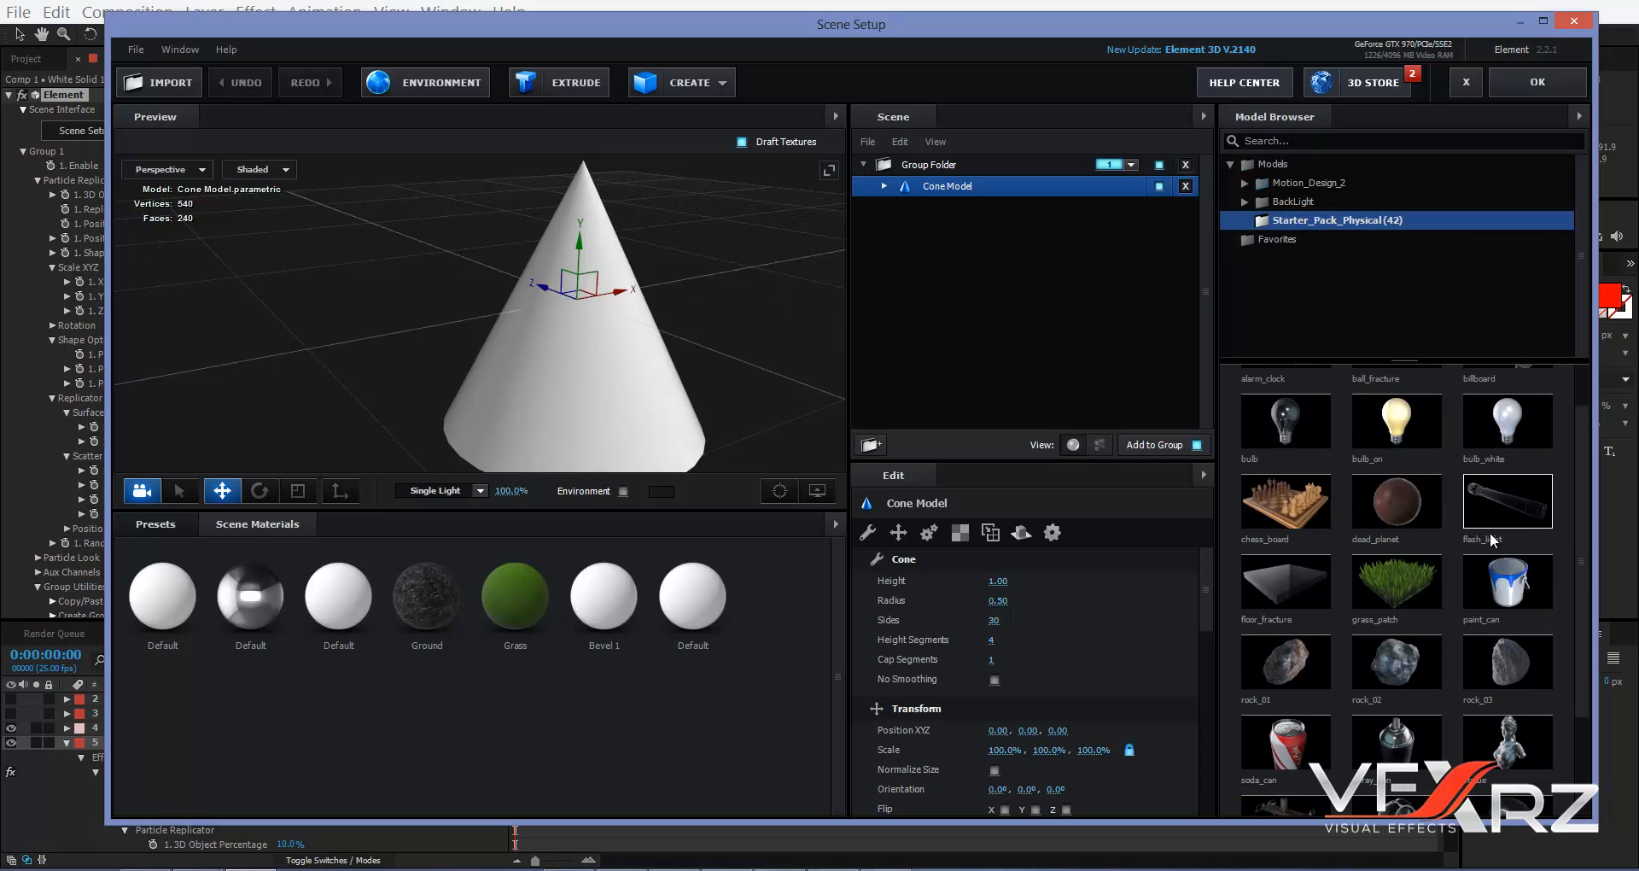
click(1281, 420)
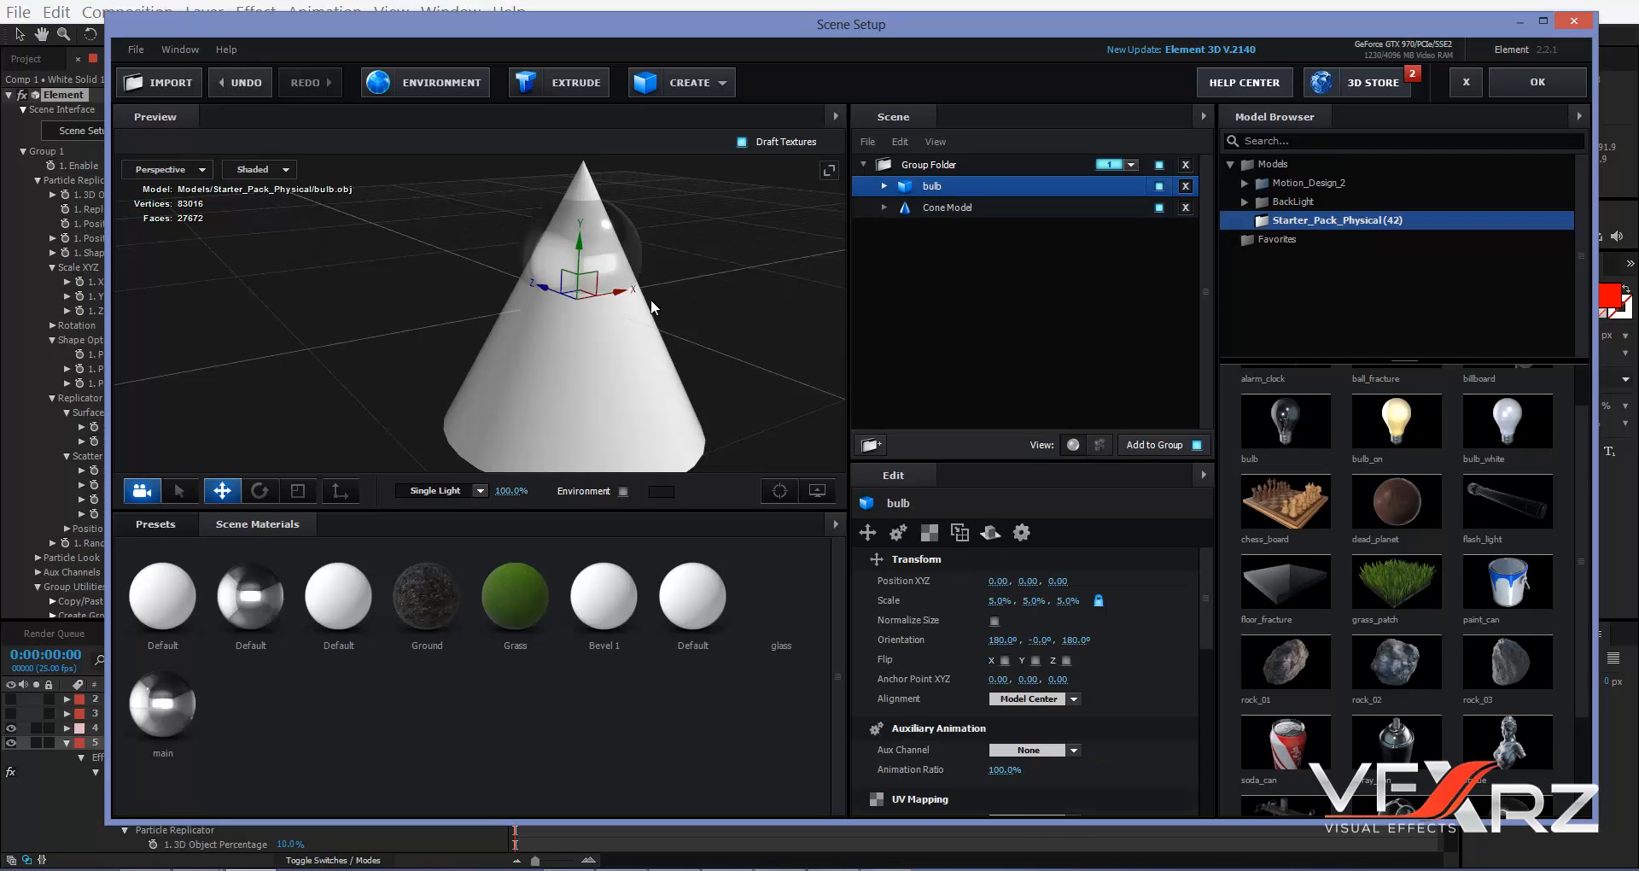
- Move the bulb beside the cone to Z position -0.77 and take it out of the cone's group folder
drag(551, 284, 528, 322)
drag(718, 330, 674, 365)
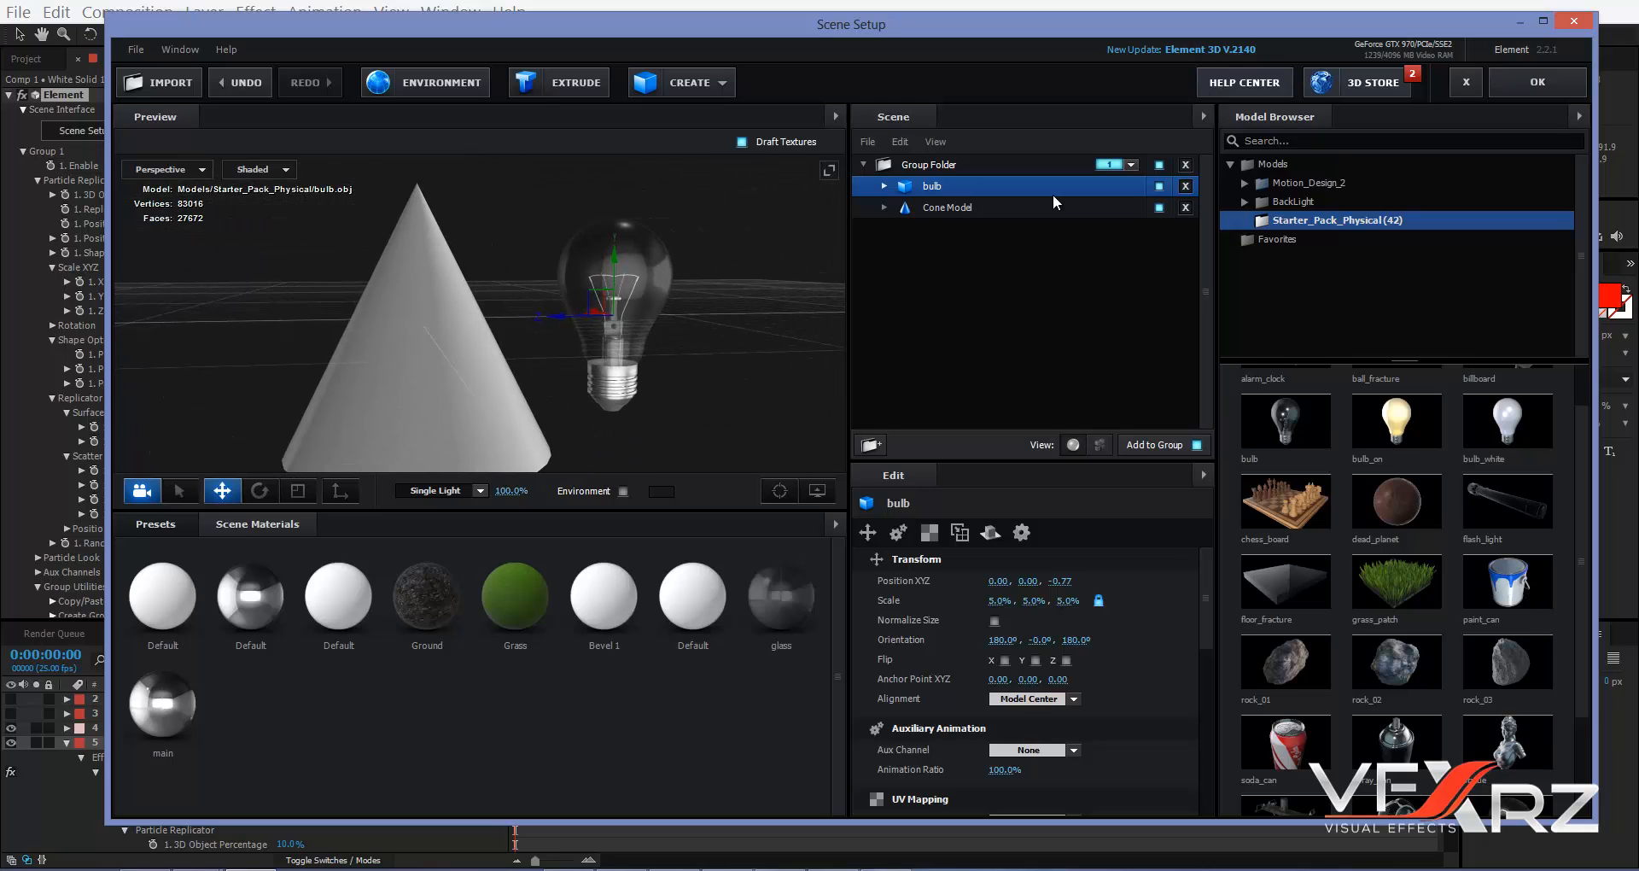
drag(976, 187, 959, 307)
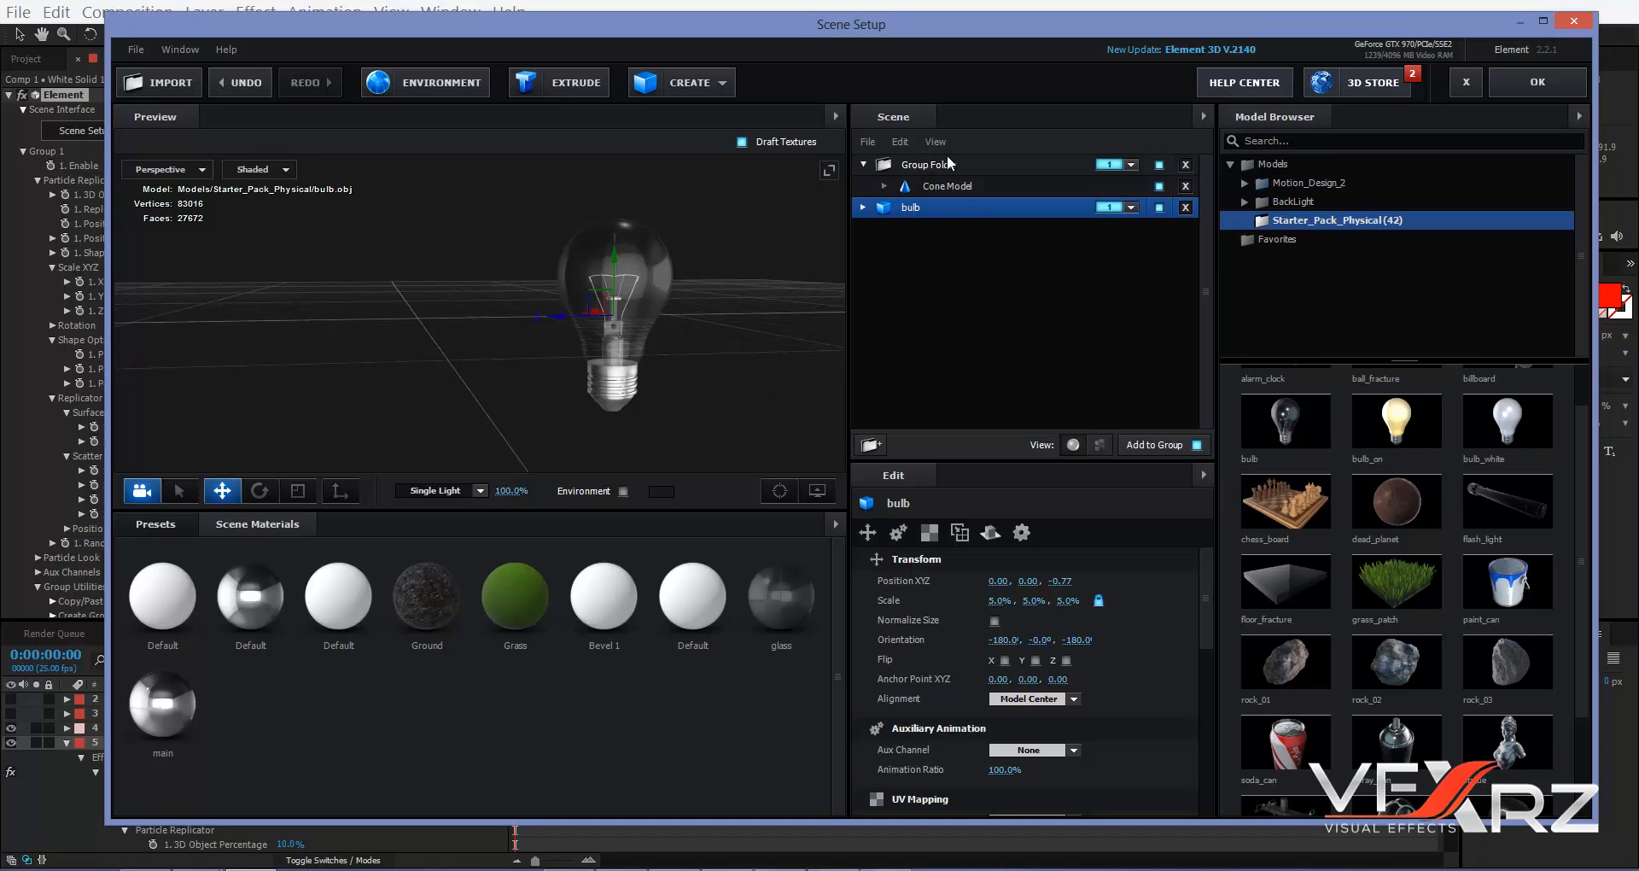
- Make the bulb the replicator shape for group 1, apply the scene and bring the replicated cones into view
click(1133, 211)
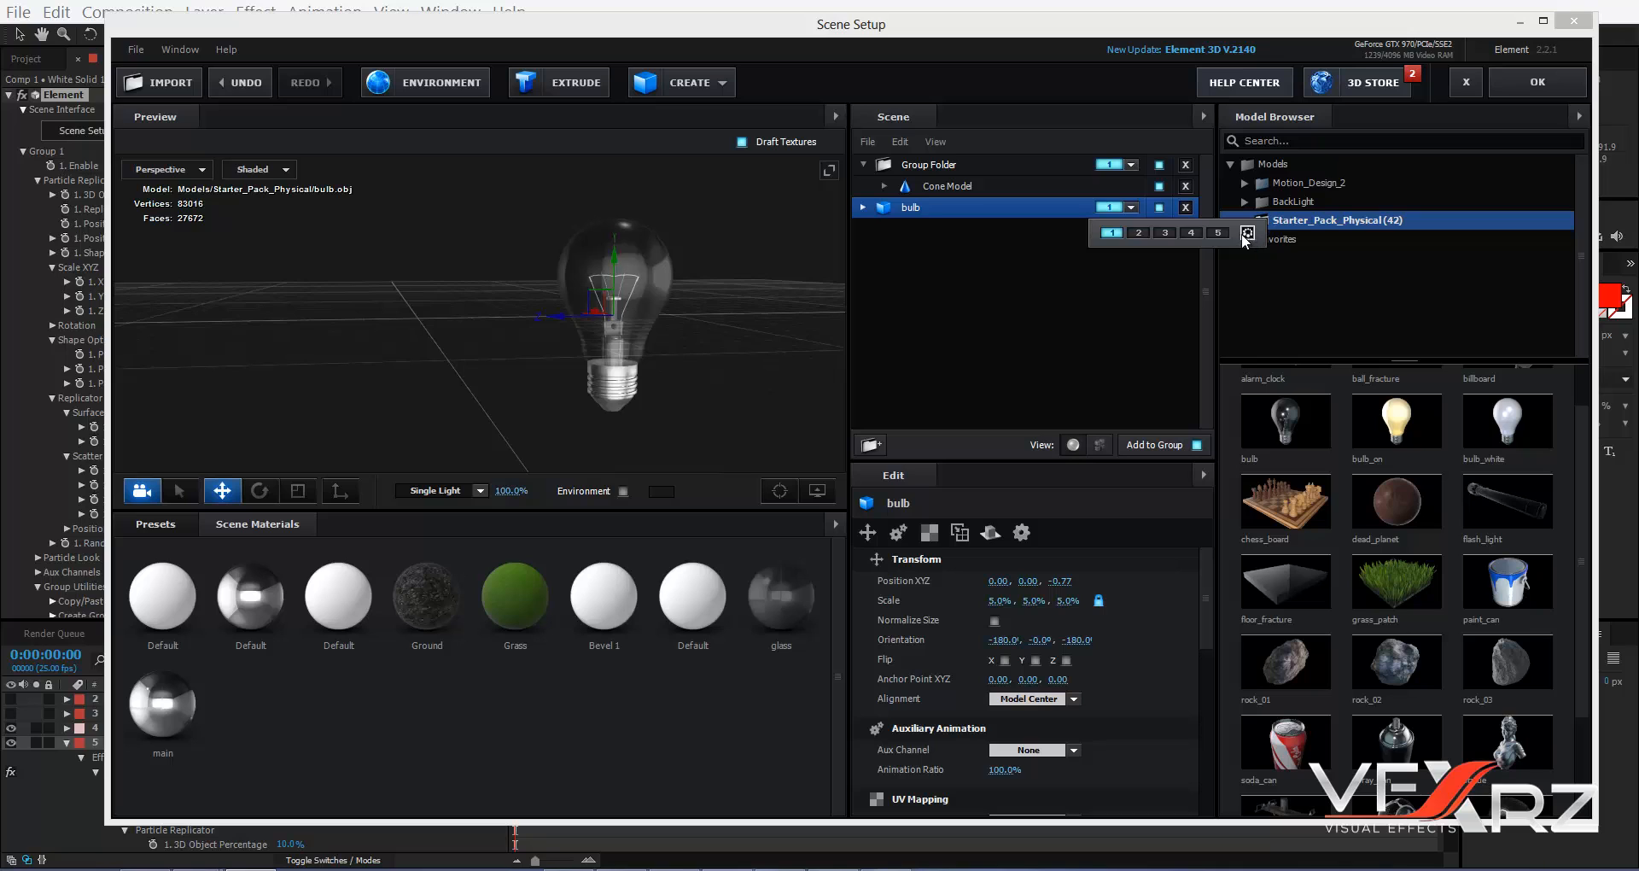
click(1513, 77)
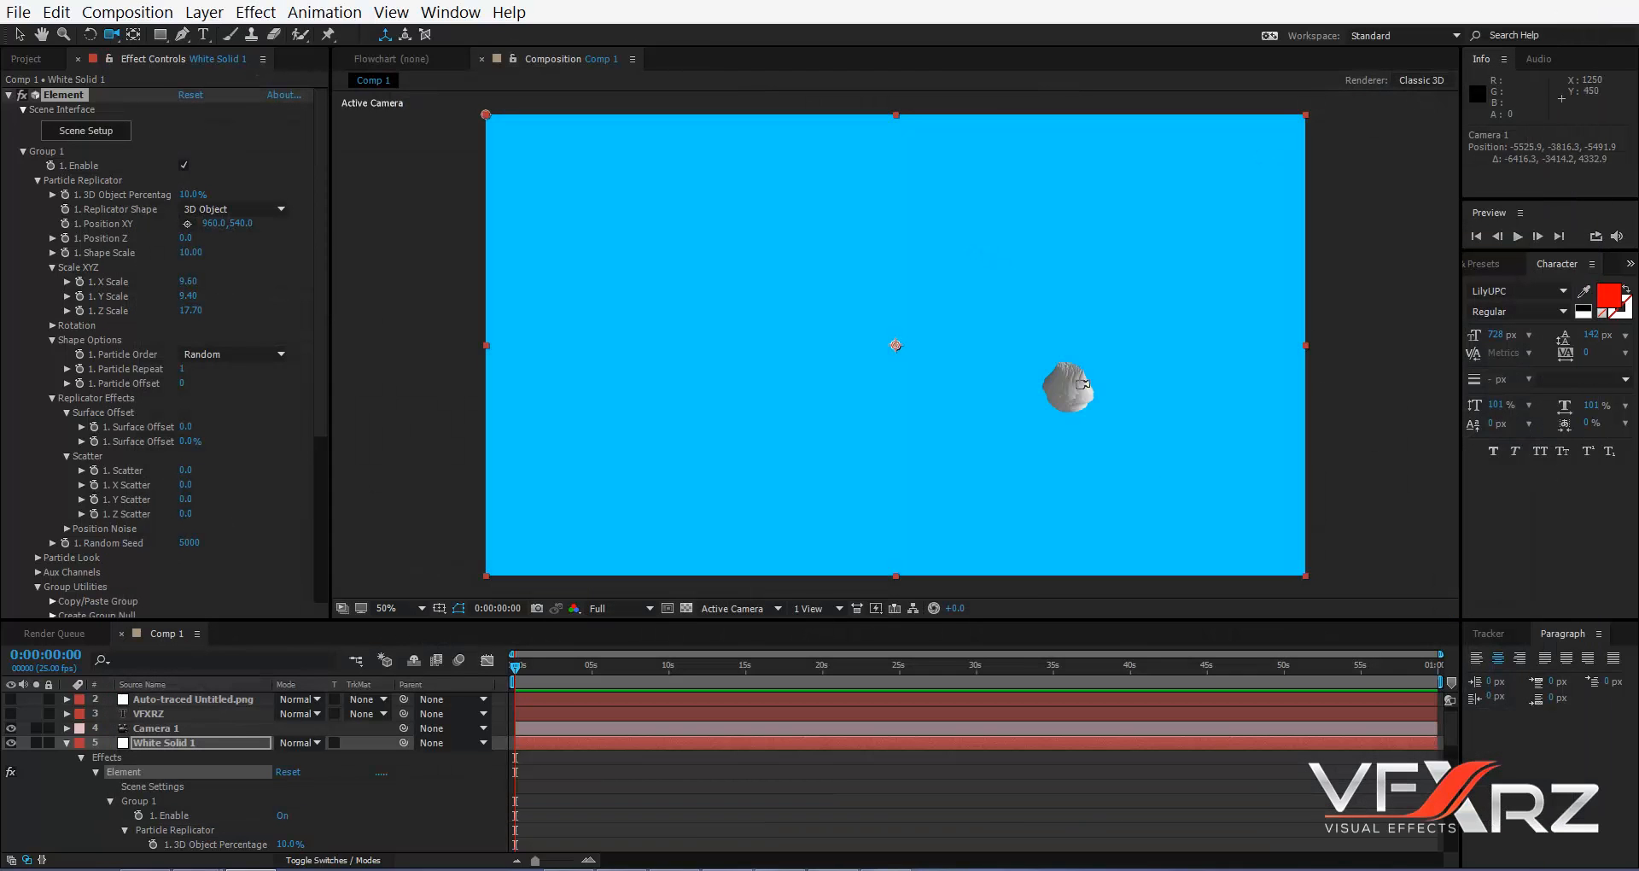
drag(1105, 410, 986, 317)
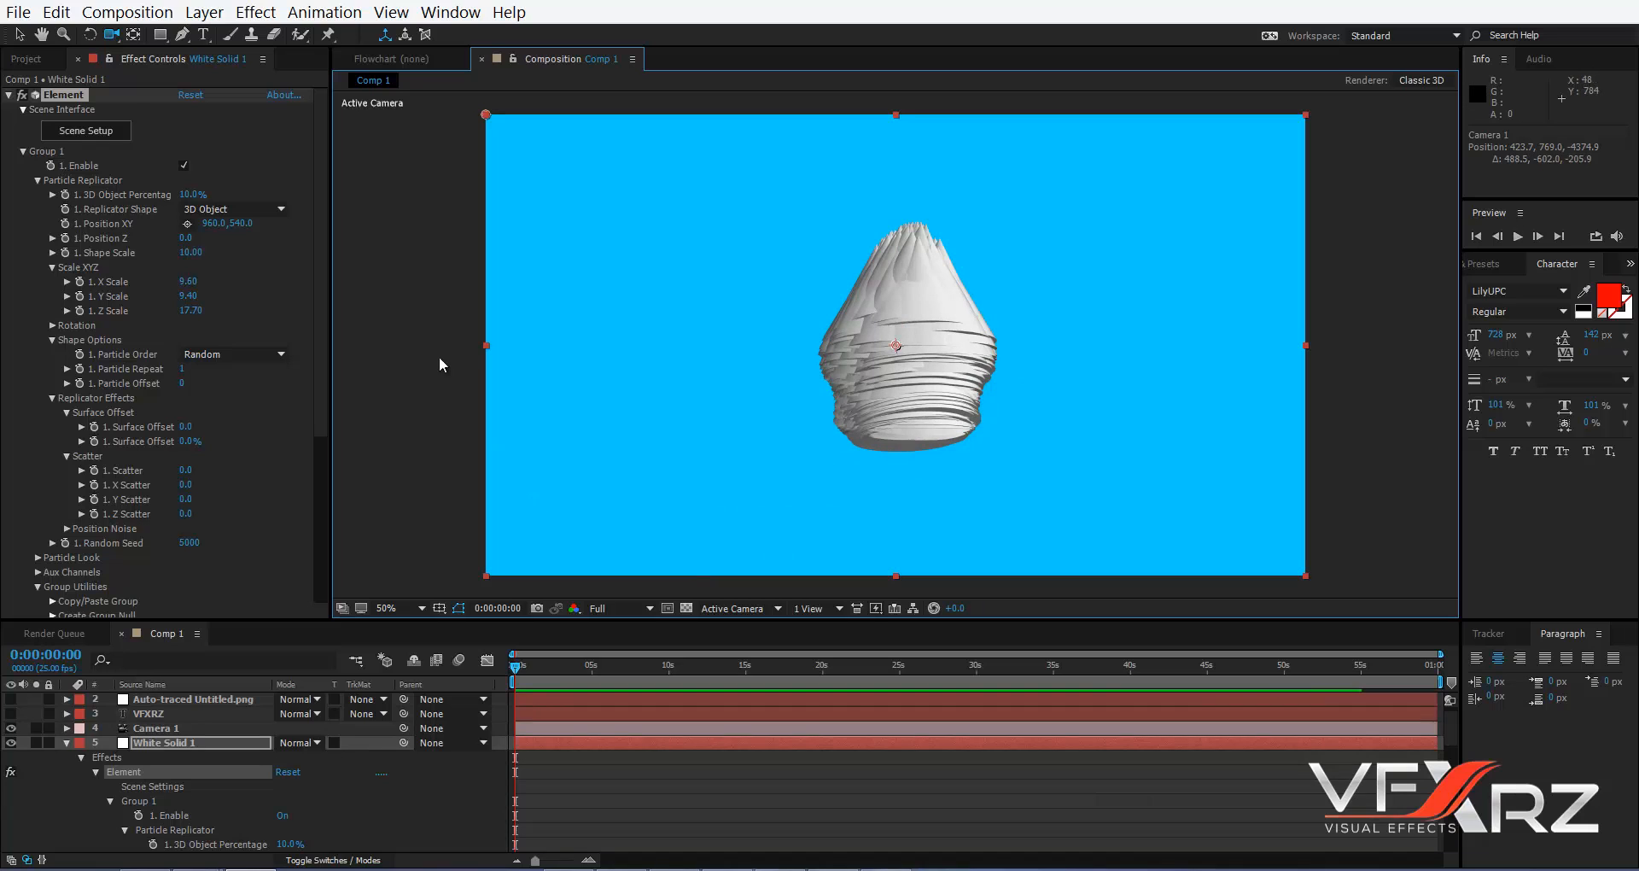
- In the scene setup, display the bulb in Point mode and examine its vertices from several angles before returning to the composition
click(106, 129)
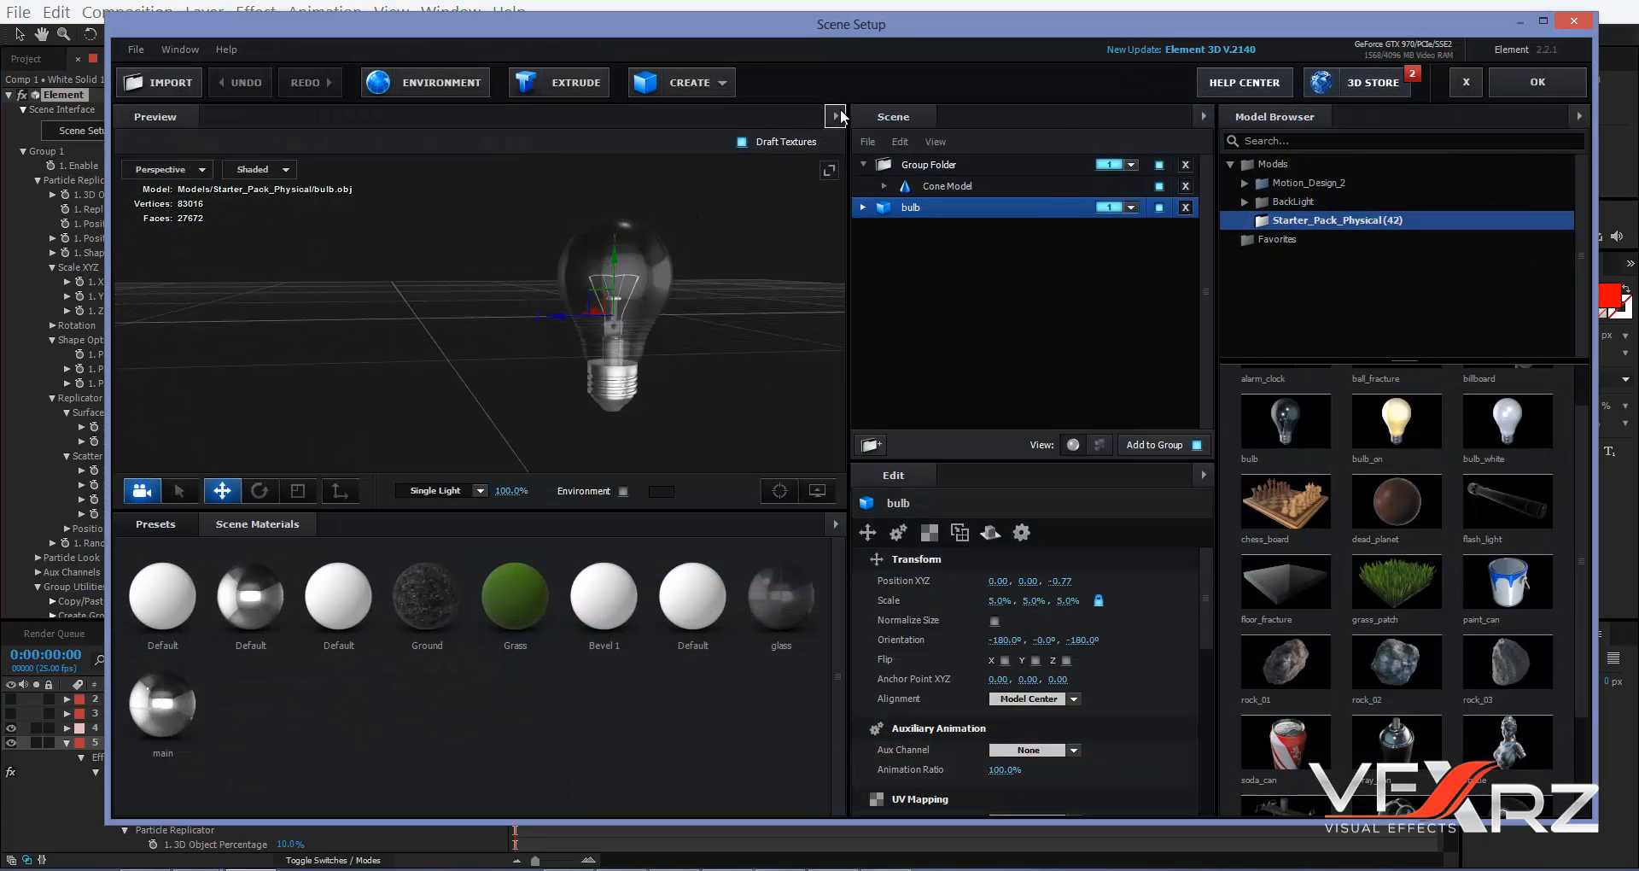
click(837, 116)
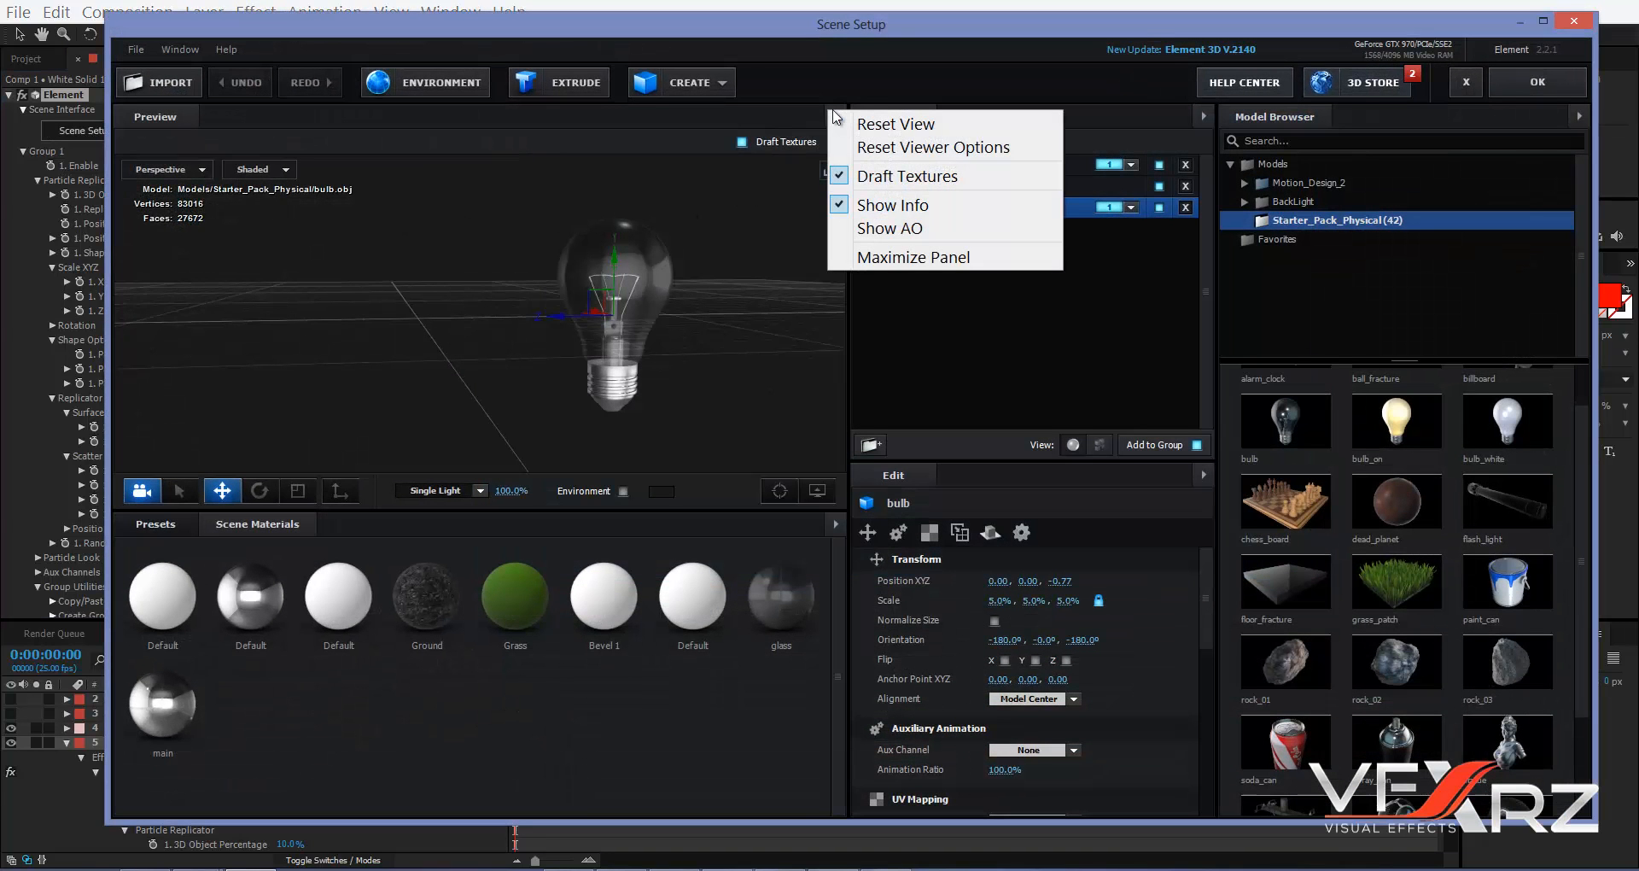
click(253, 169)
click(253, 169)
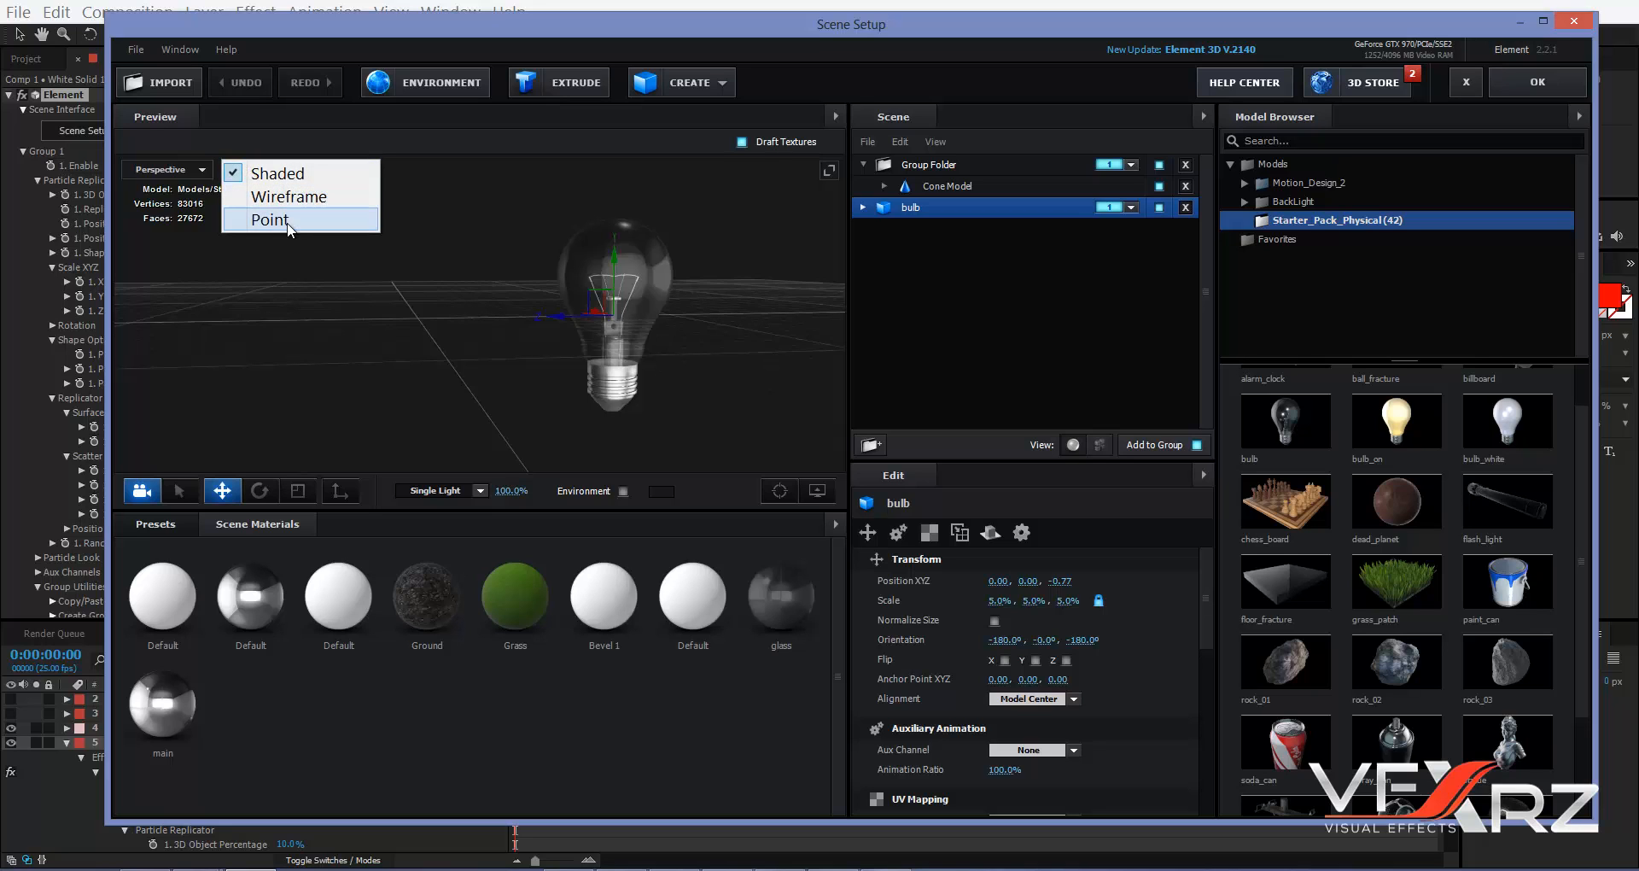
click(260, 220)
scroll(761, 344, up, 5)
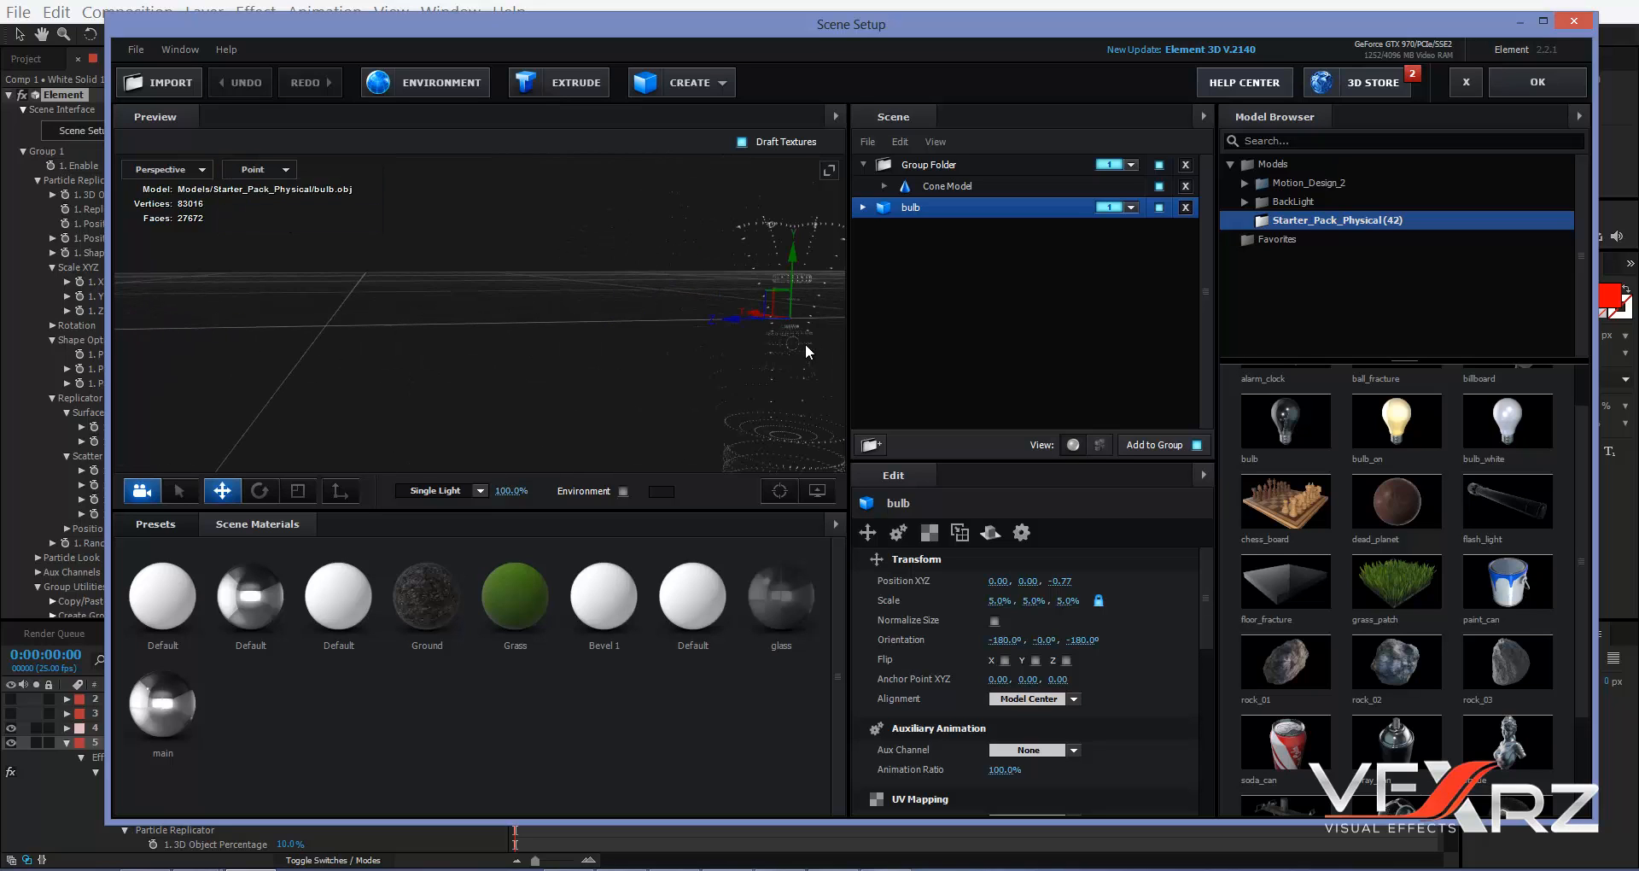
drag(806, 344, 546, 347)
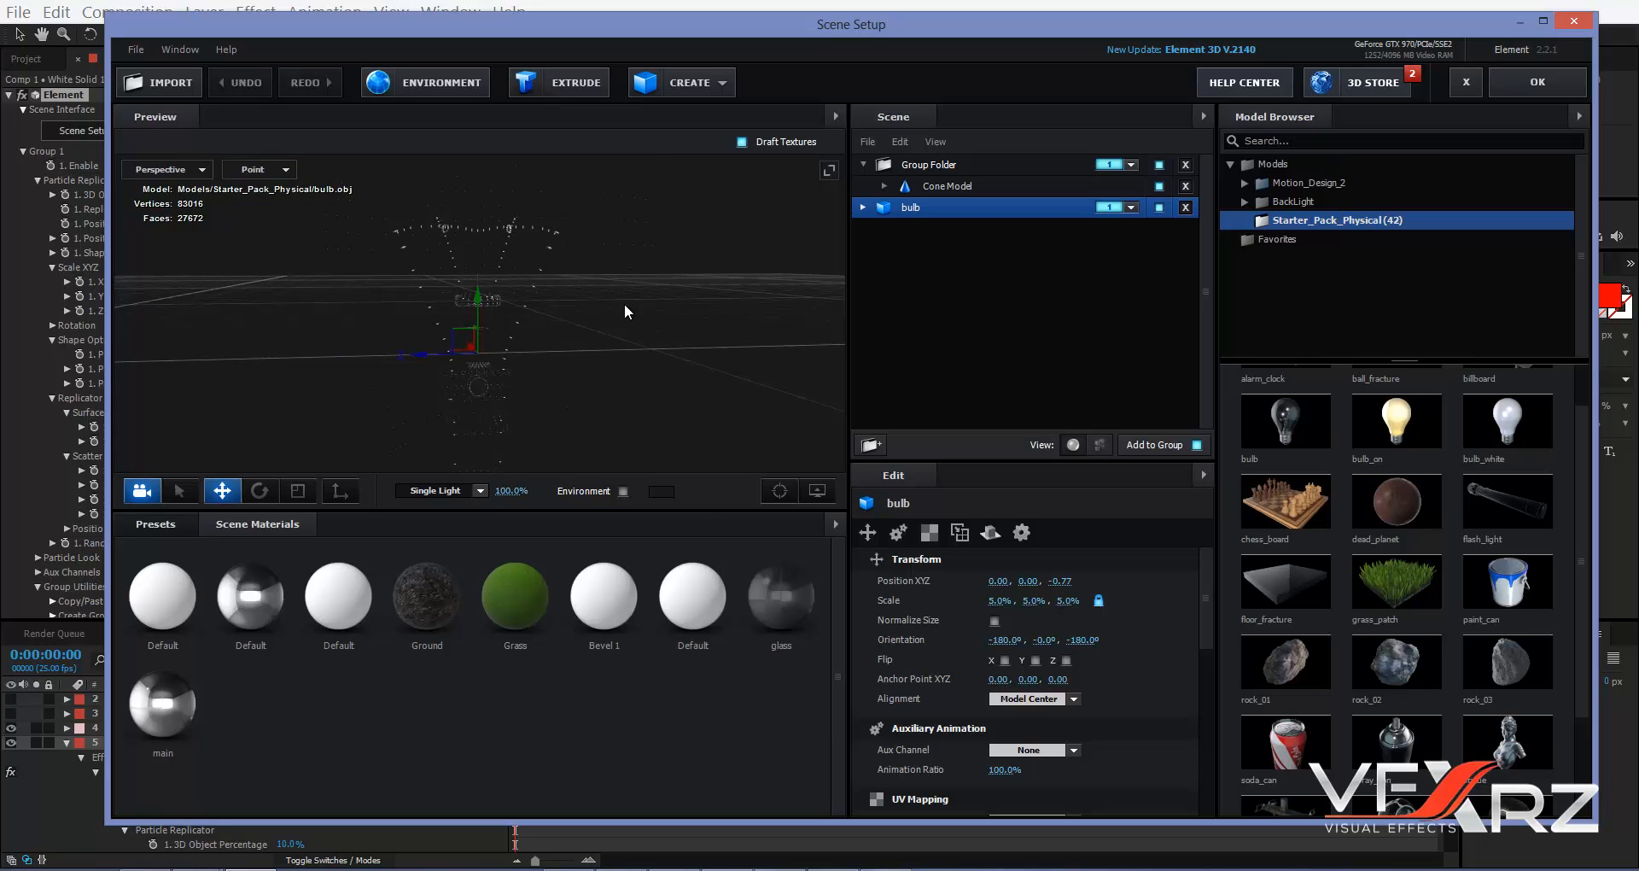
drag(624, 304, 581, 362)
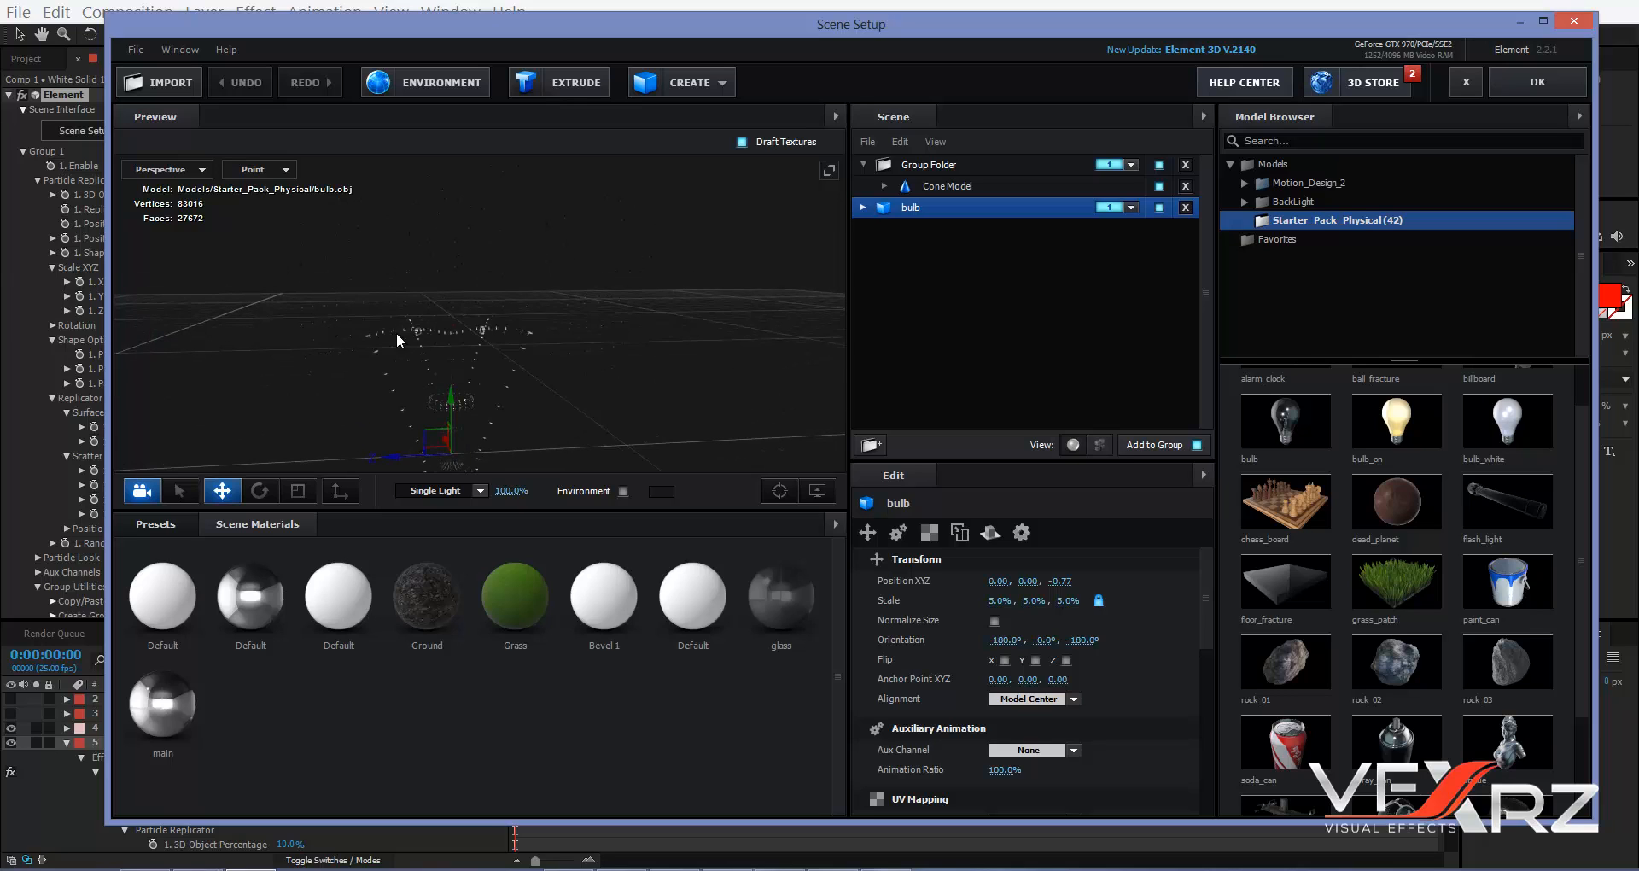
drag(483, 343, 432, 52)
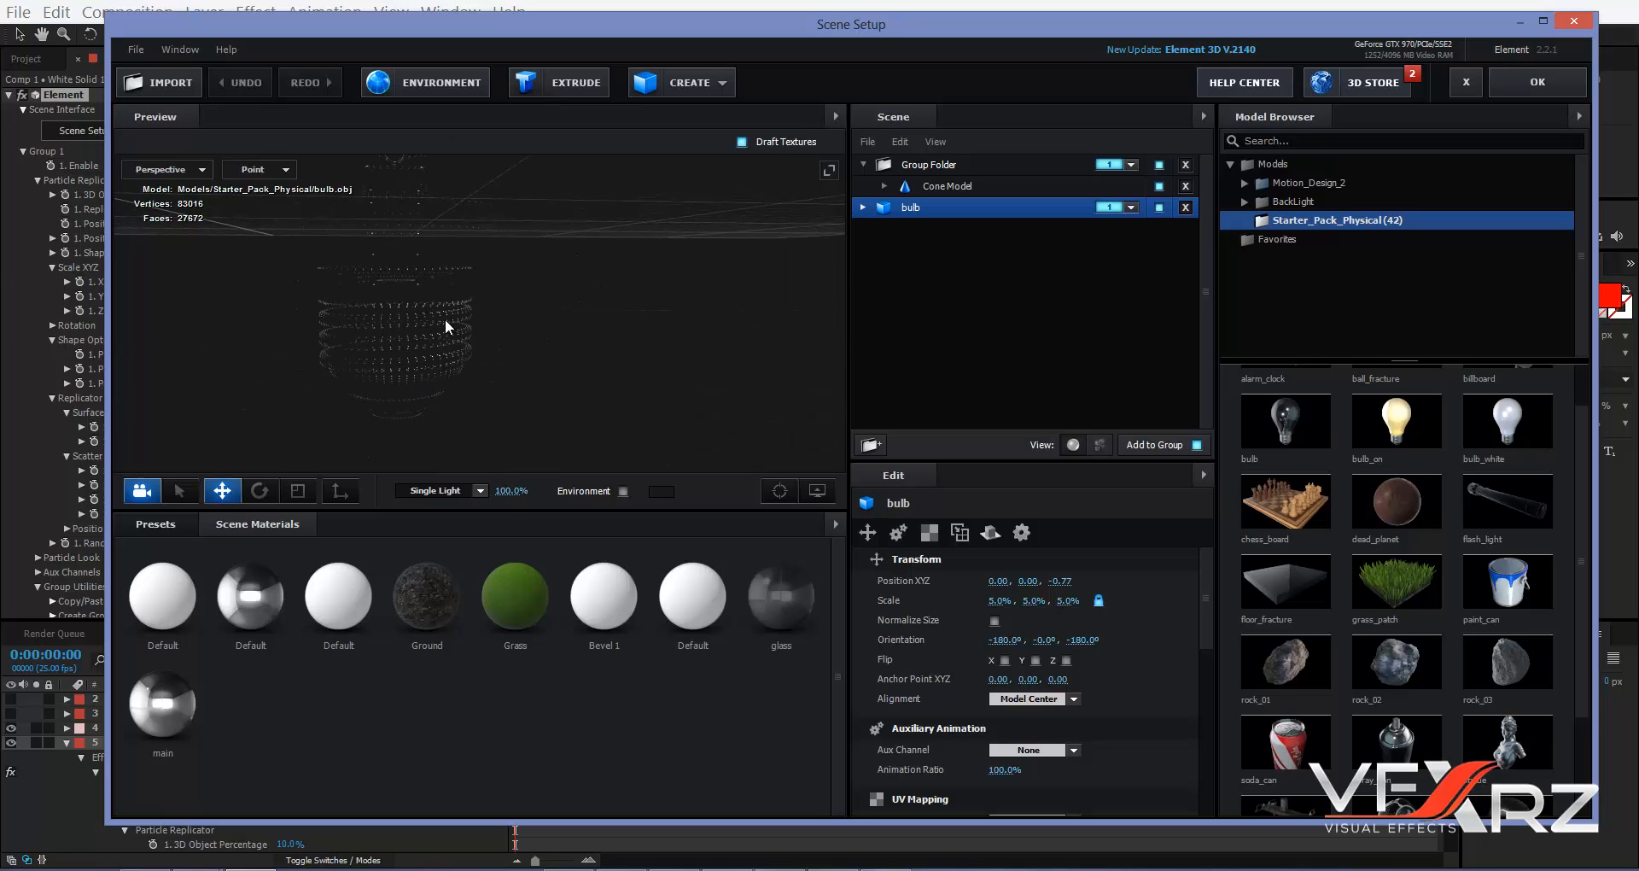
drag(449, 299, 331, 314)
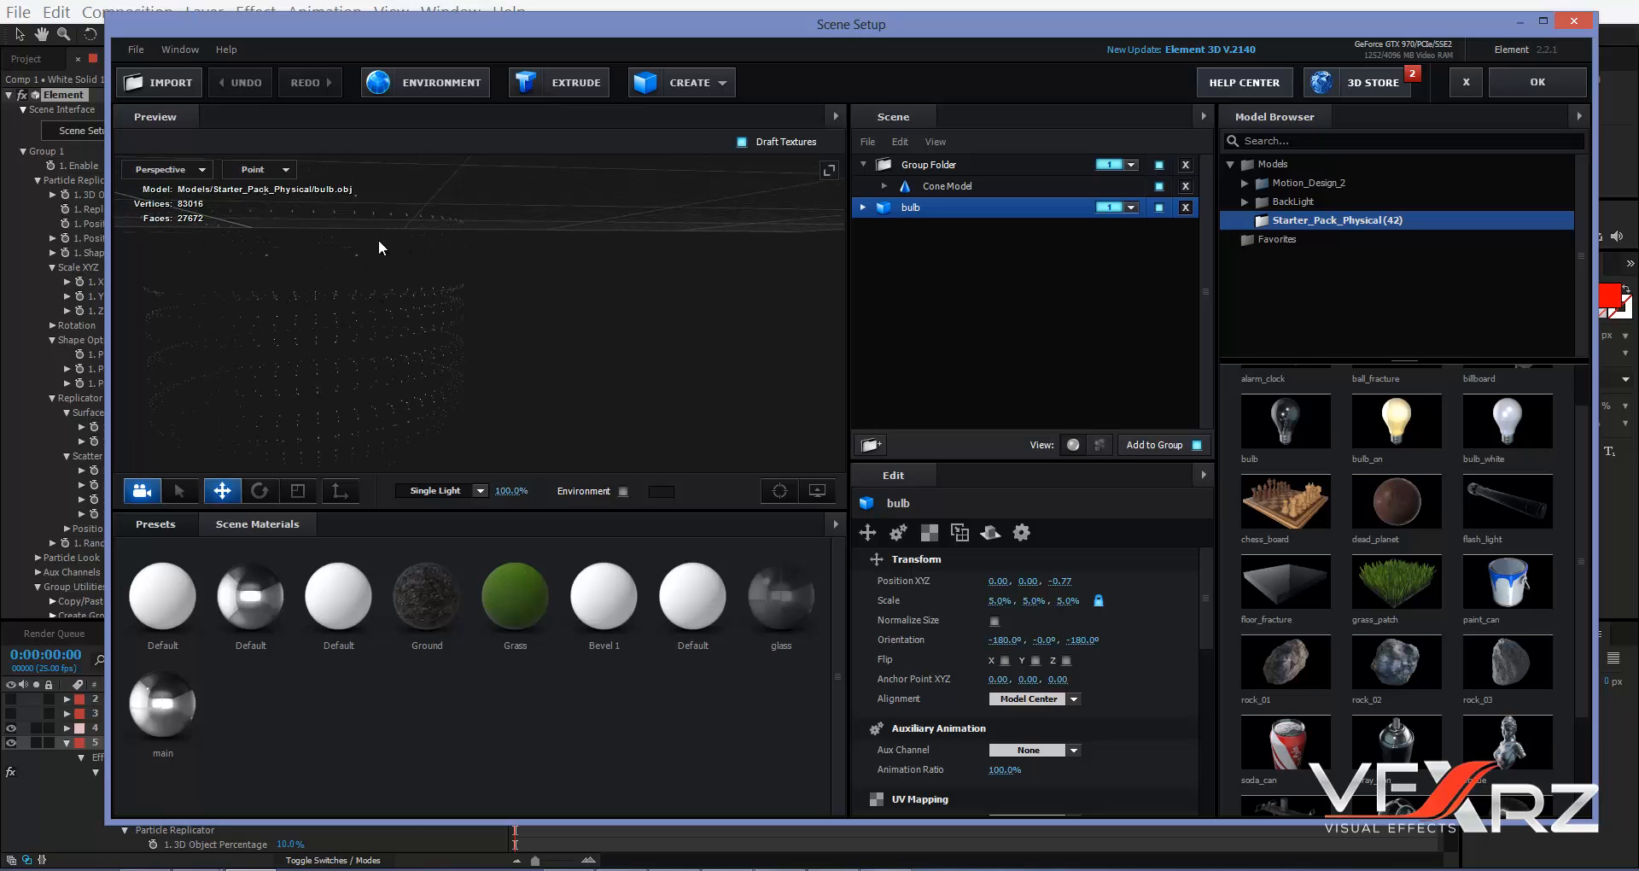
drag(381, 248, 628, 291)
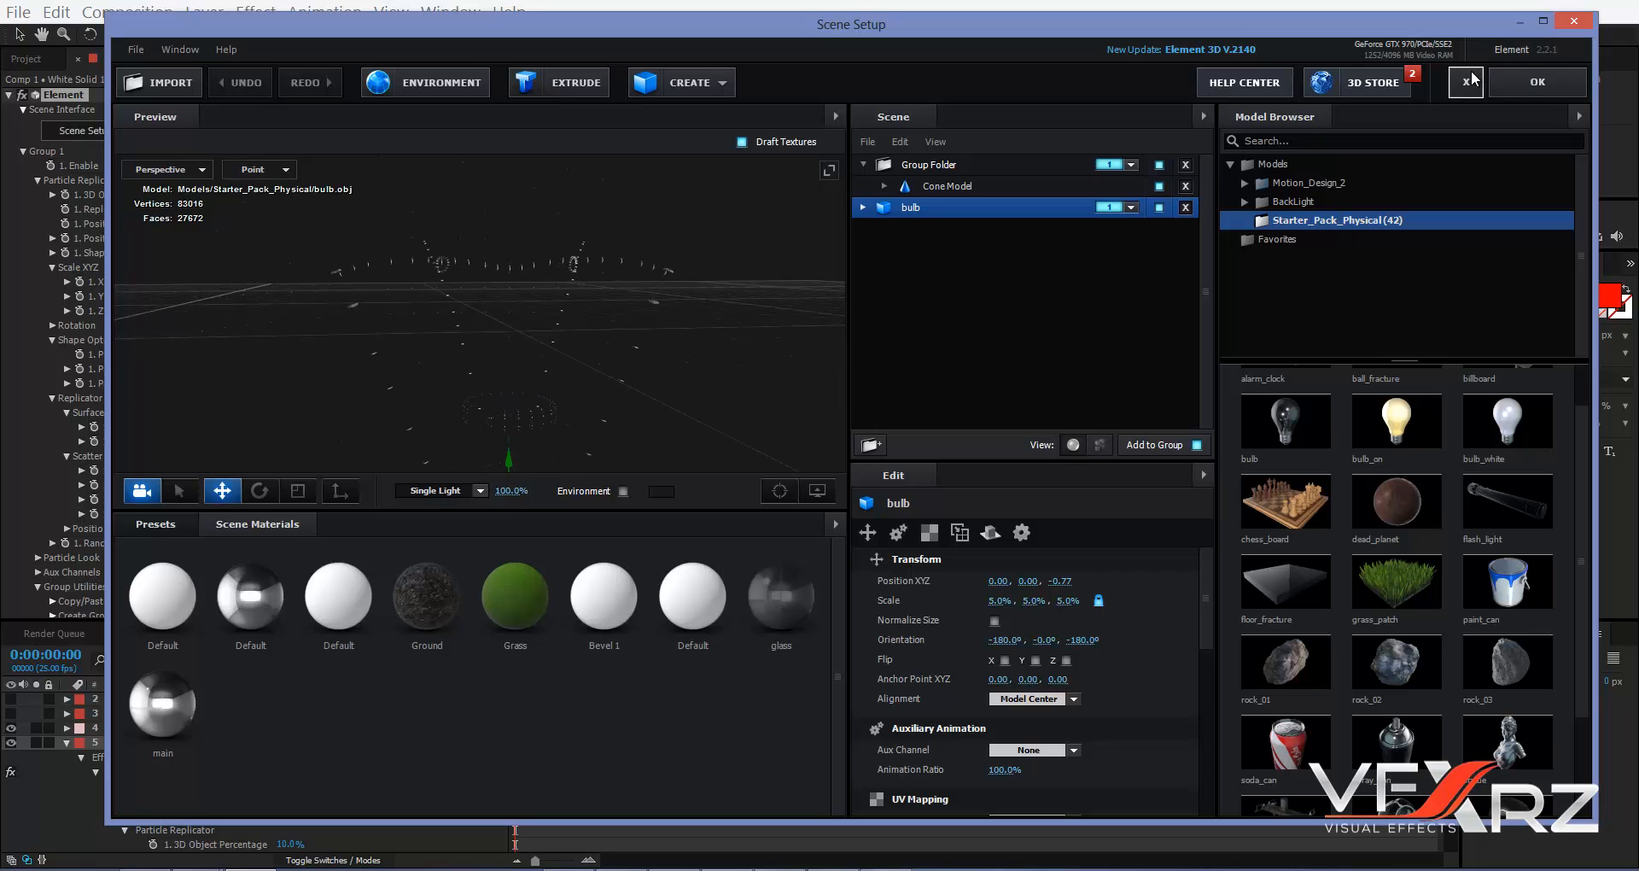
click(1549, 91)
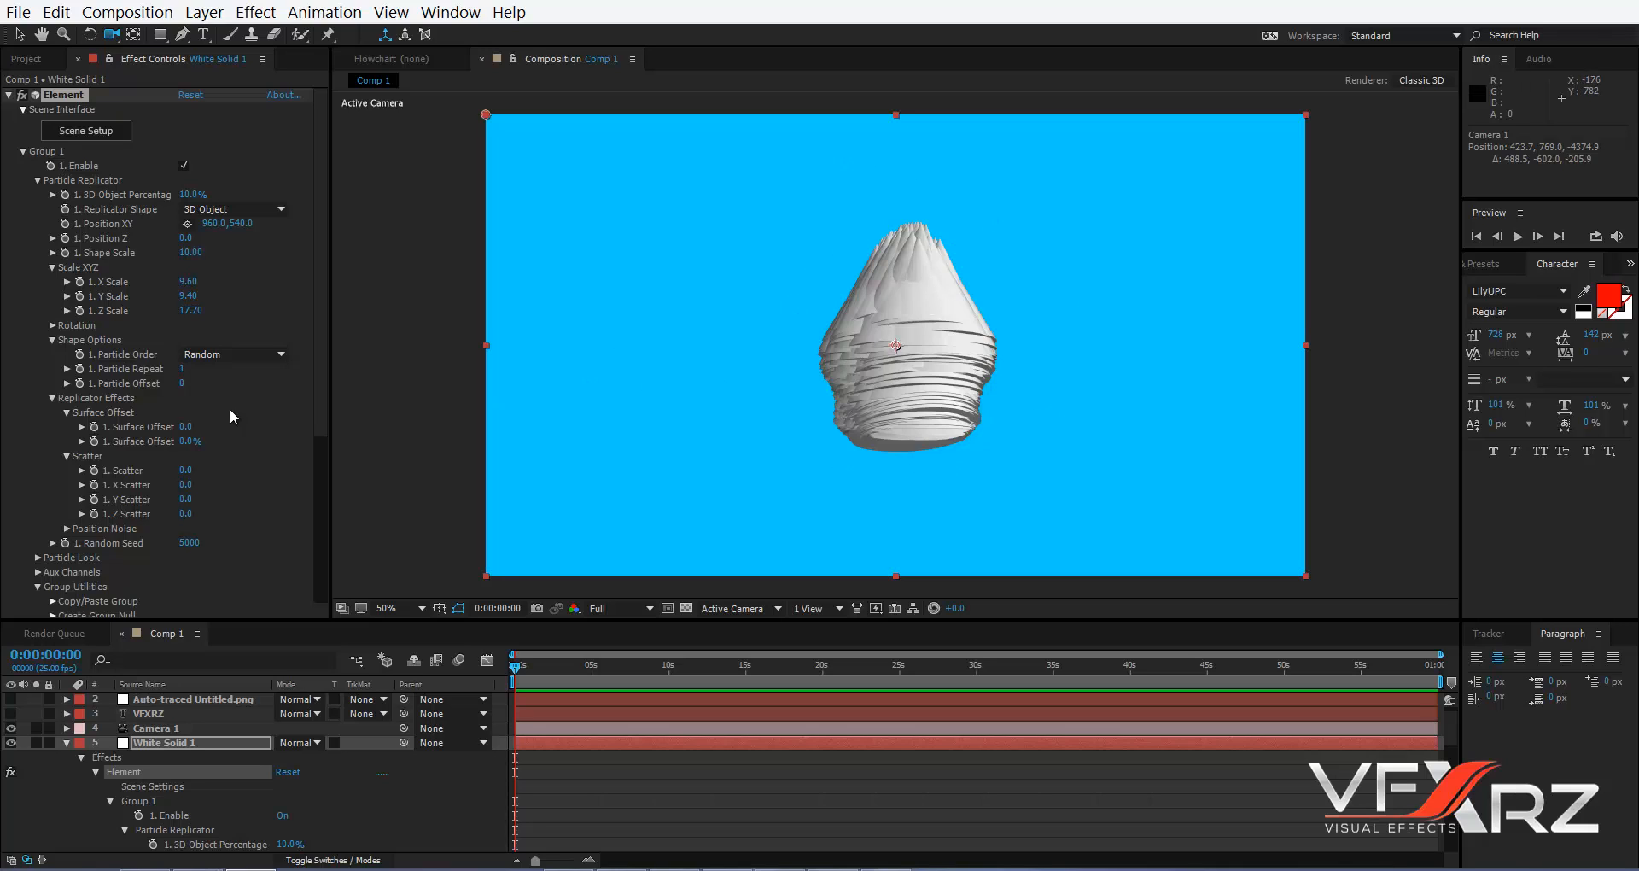
- Expand the replicator's Rotation settings and set X Rotation to 2.0°
click(52, 325)
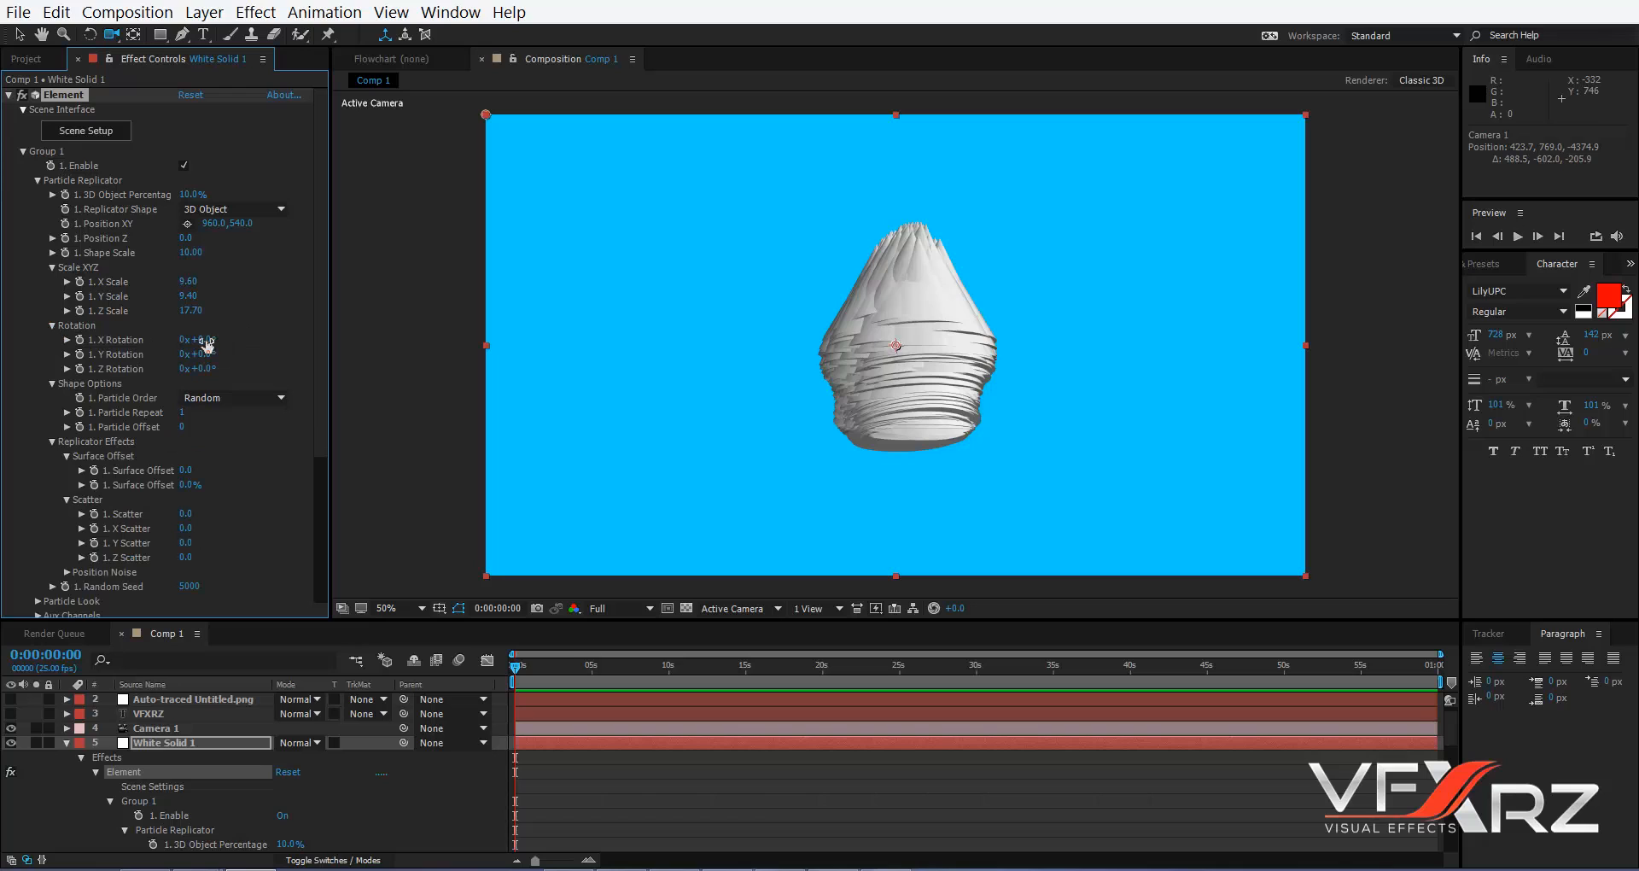
mouse_move(205, 341)
mouse_down()
mouse_move(271, 330)
mouse_move(196, 333)
mouse_up()
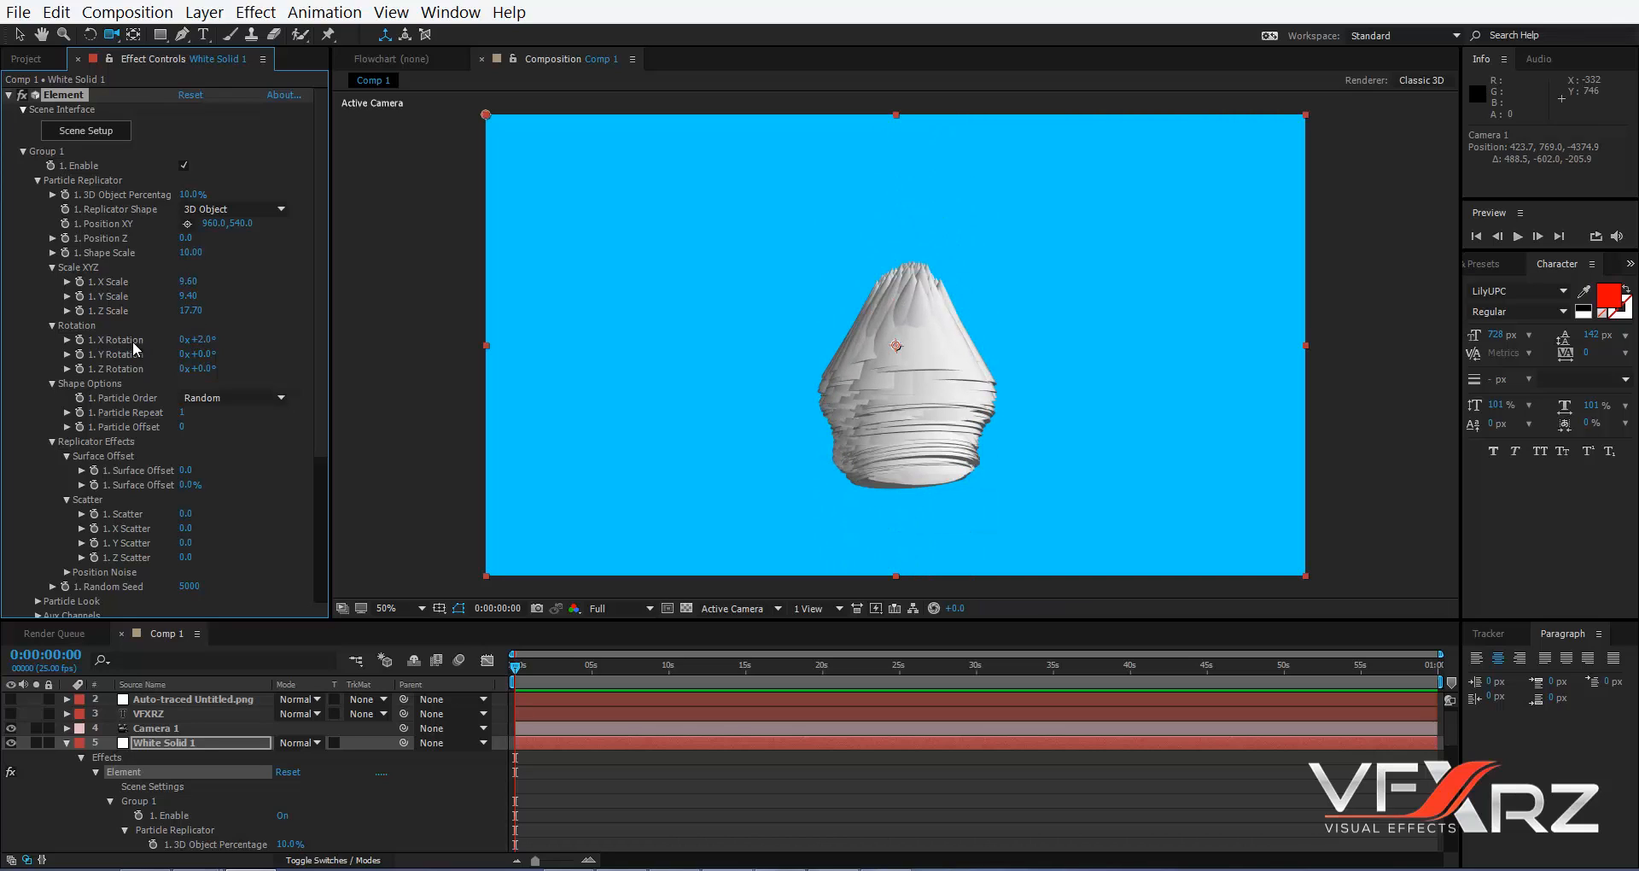
- In the replicator's Position Noise settings, set Noise Evolution to 7x+14.0° and Noise Amount to 7.6
scroll(151, 408, down, 3)
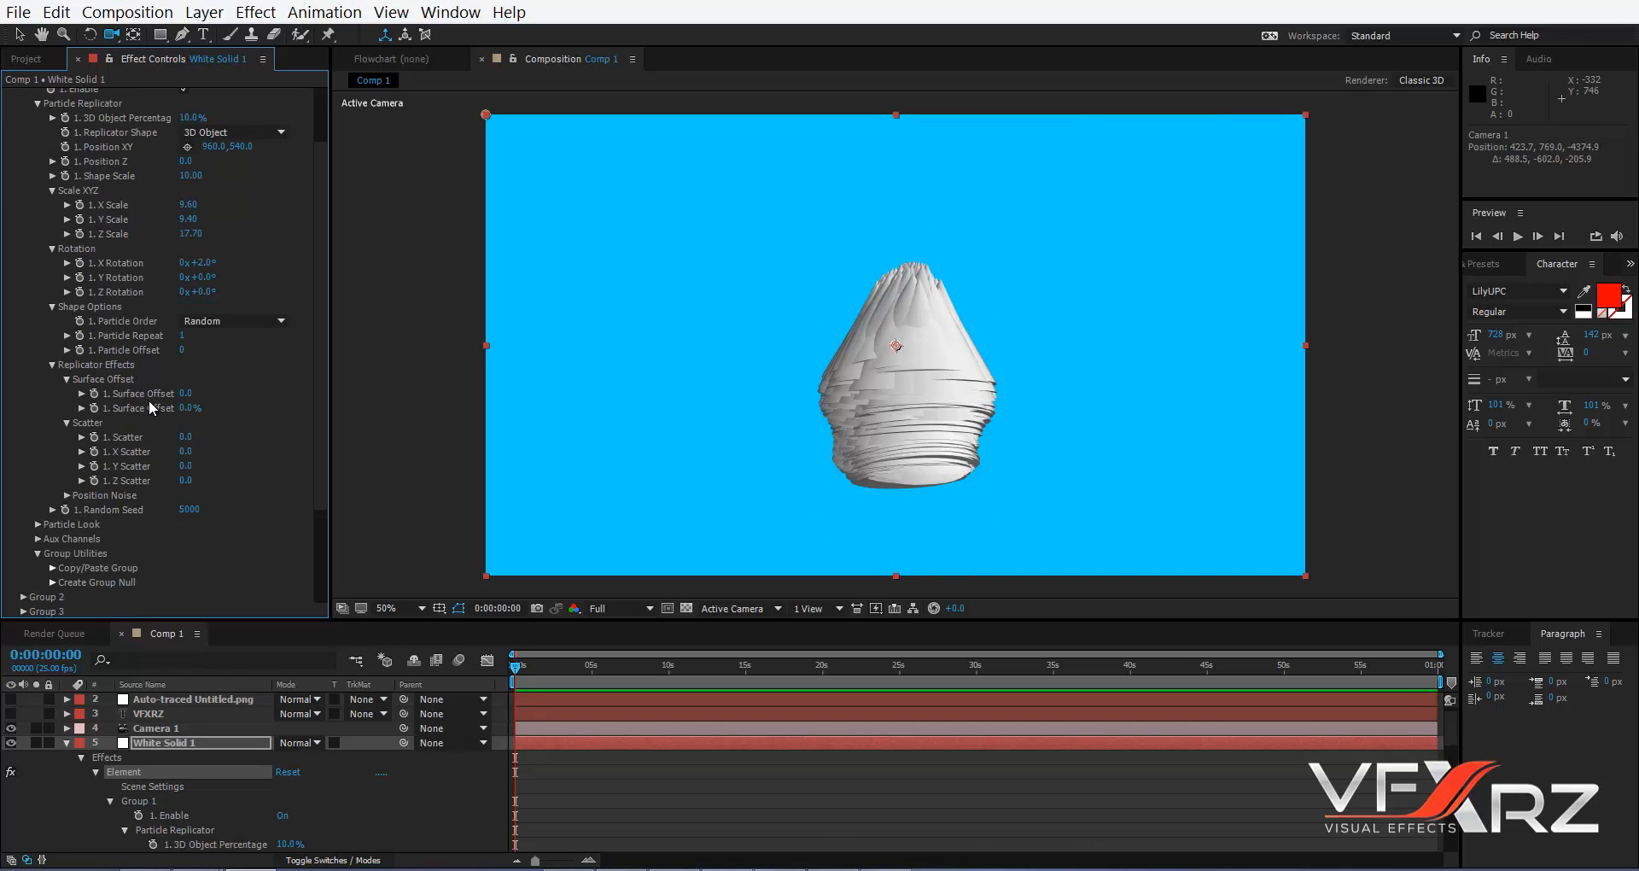
click(67, 495)
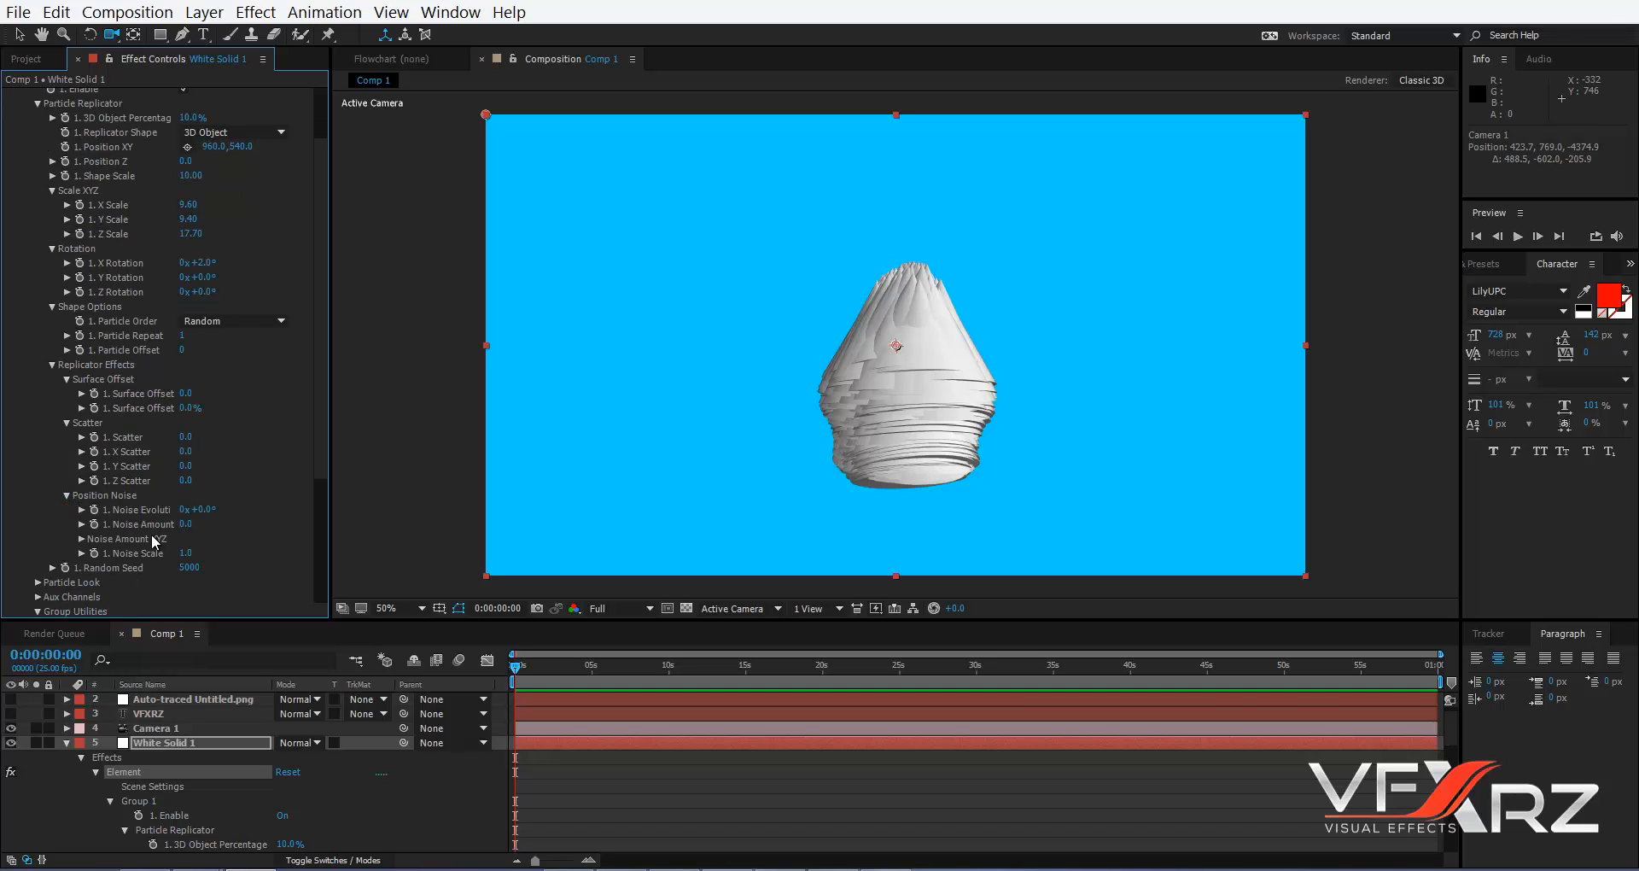
drag(183, 523, 1136, 544)
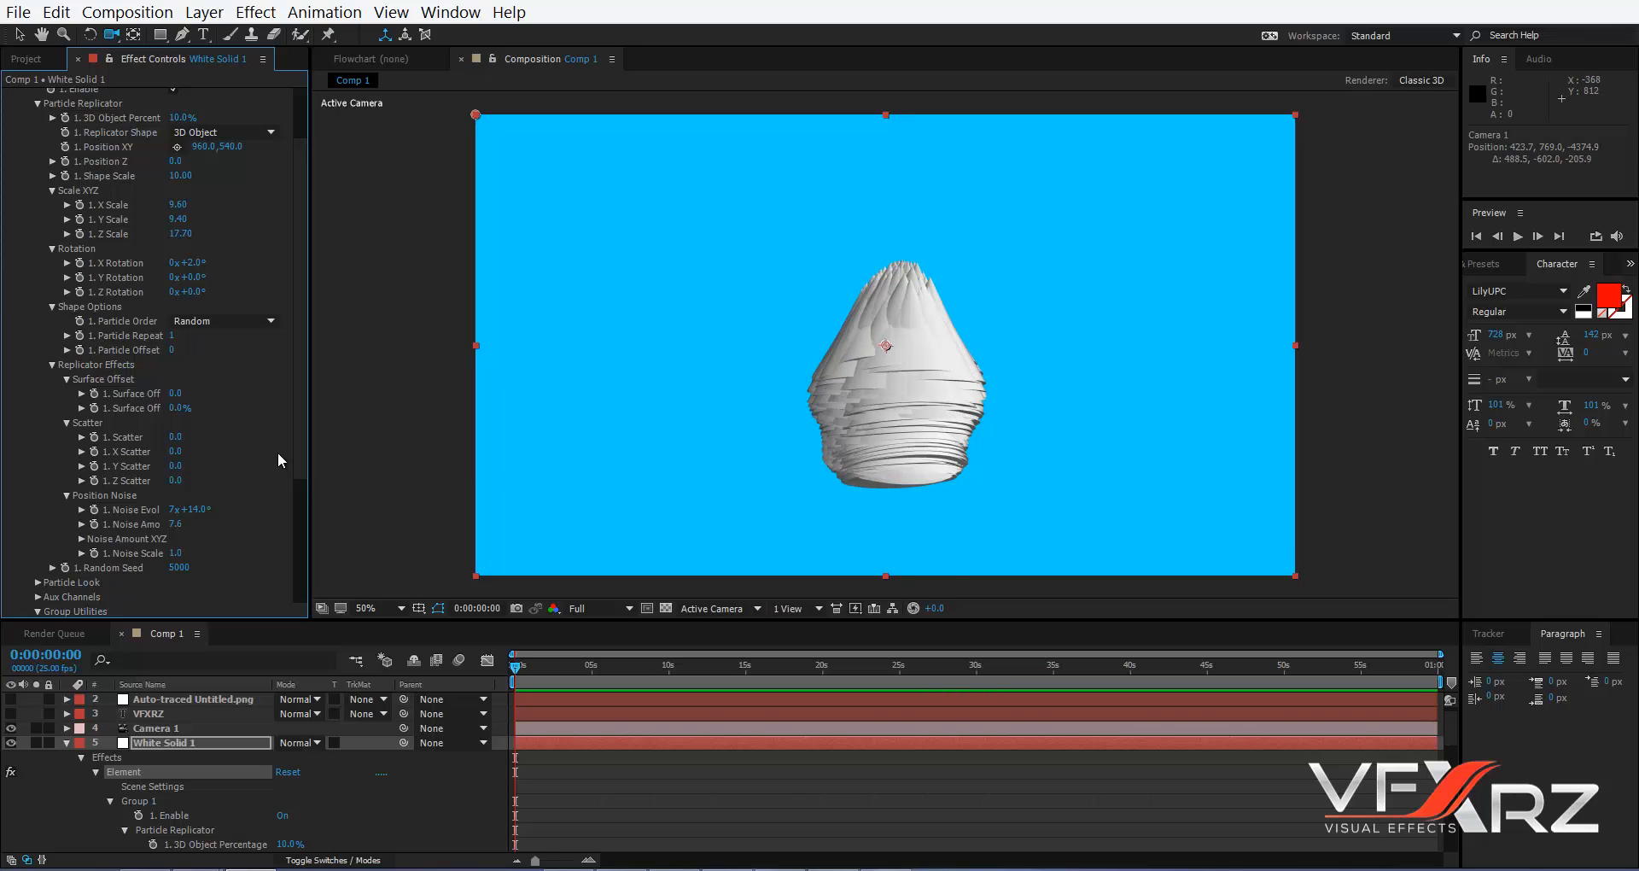
- Collapse the Scale XYZ, Rotation, Shape Options and Replicator Effects settings, and close Group 1's Particle Replicator section
scroll(258, 438, up, 3)
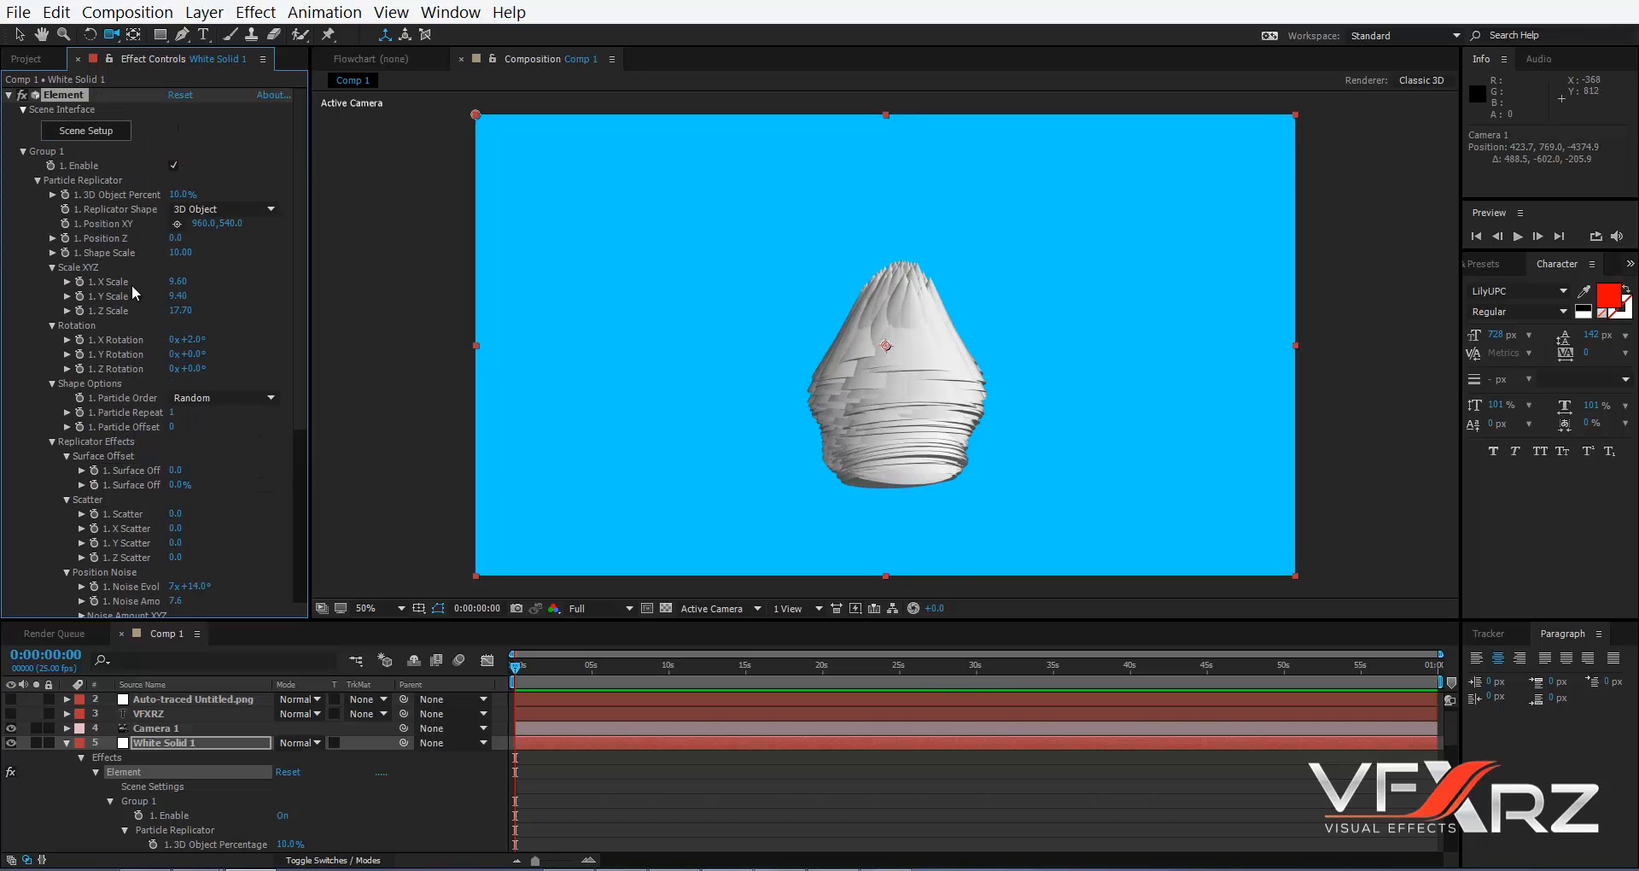
click(51, 270)
click(52, 282)
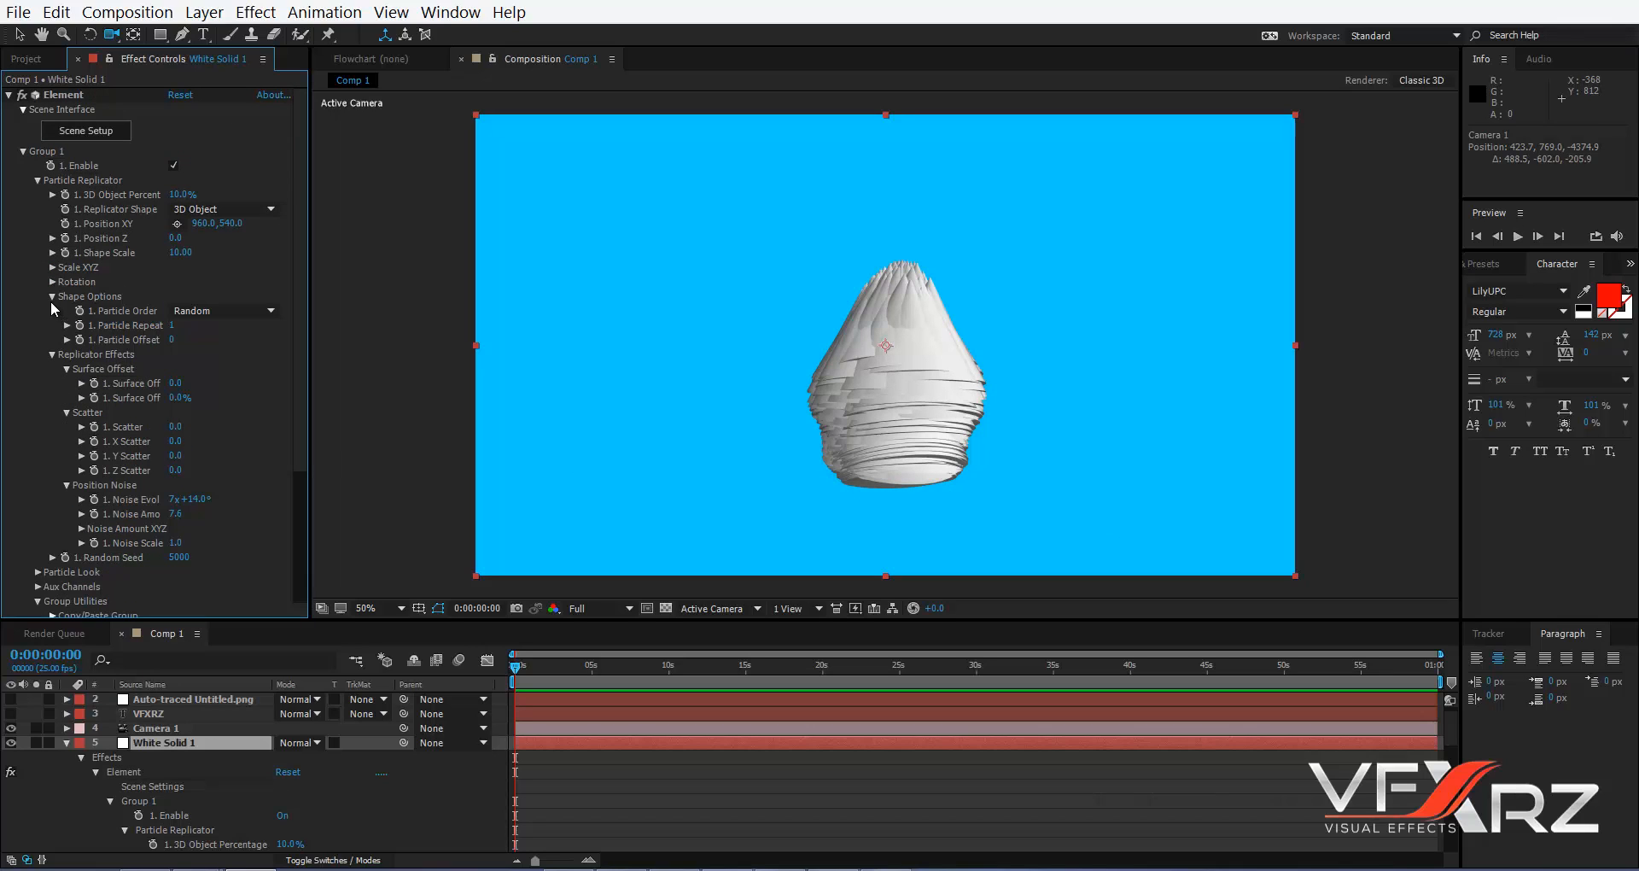
click(52, 296)
click(53, 311)
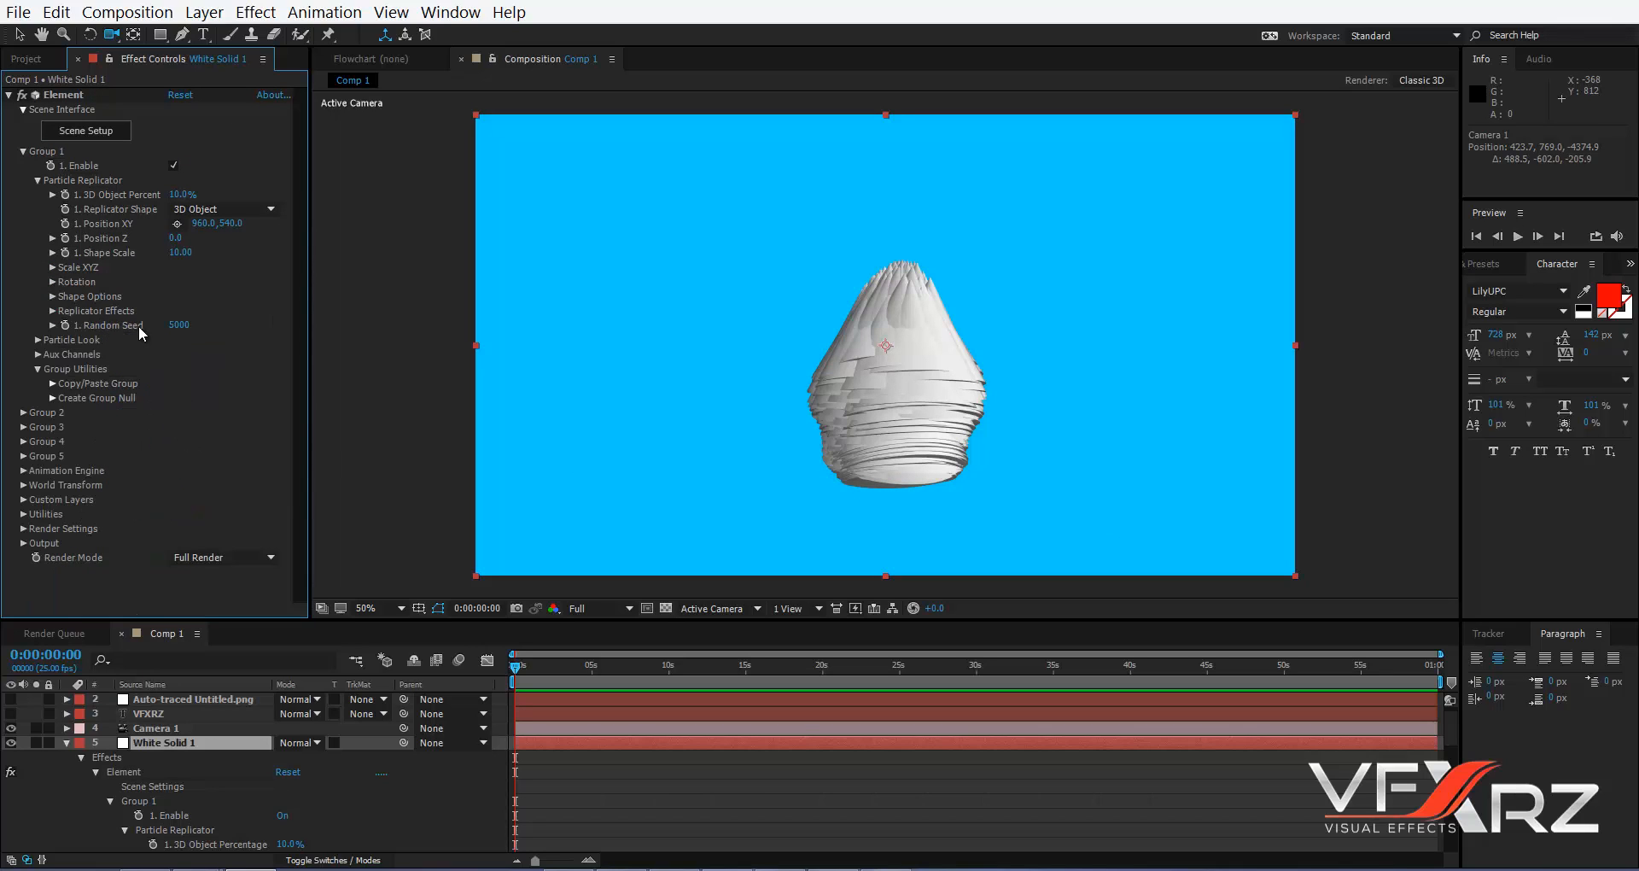
click(51, 195)
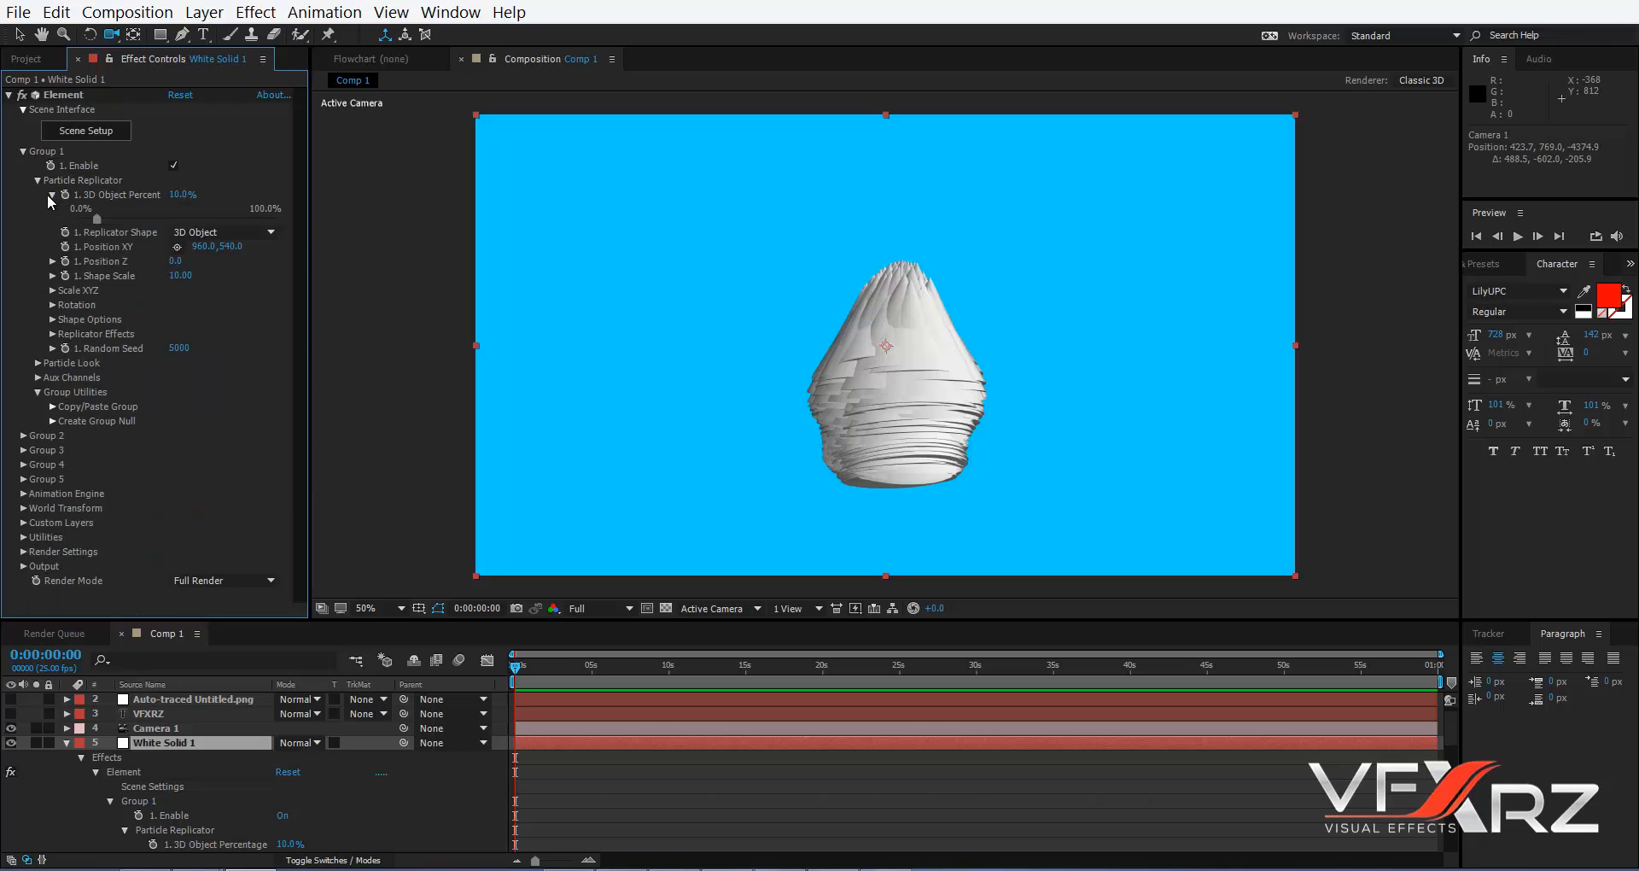
click(51, 194)
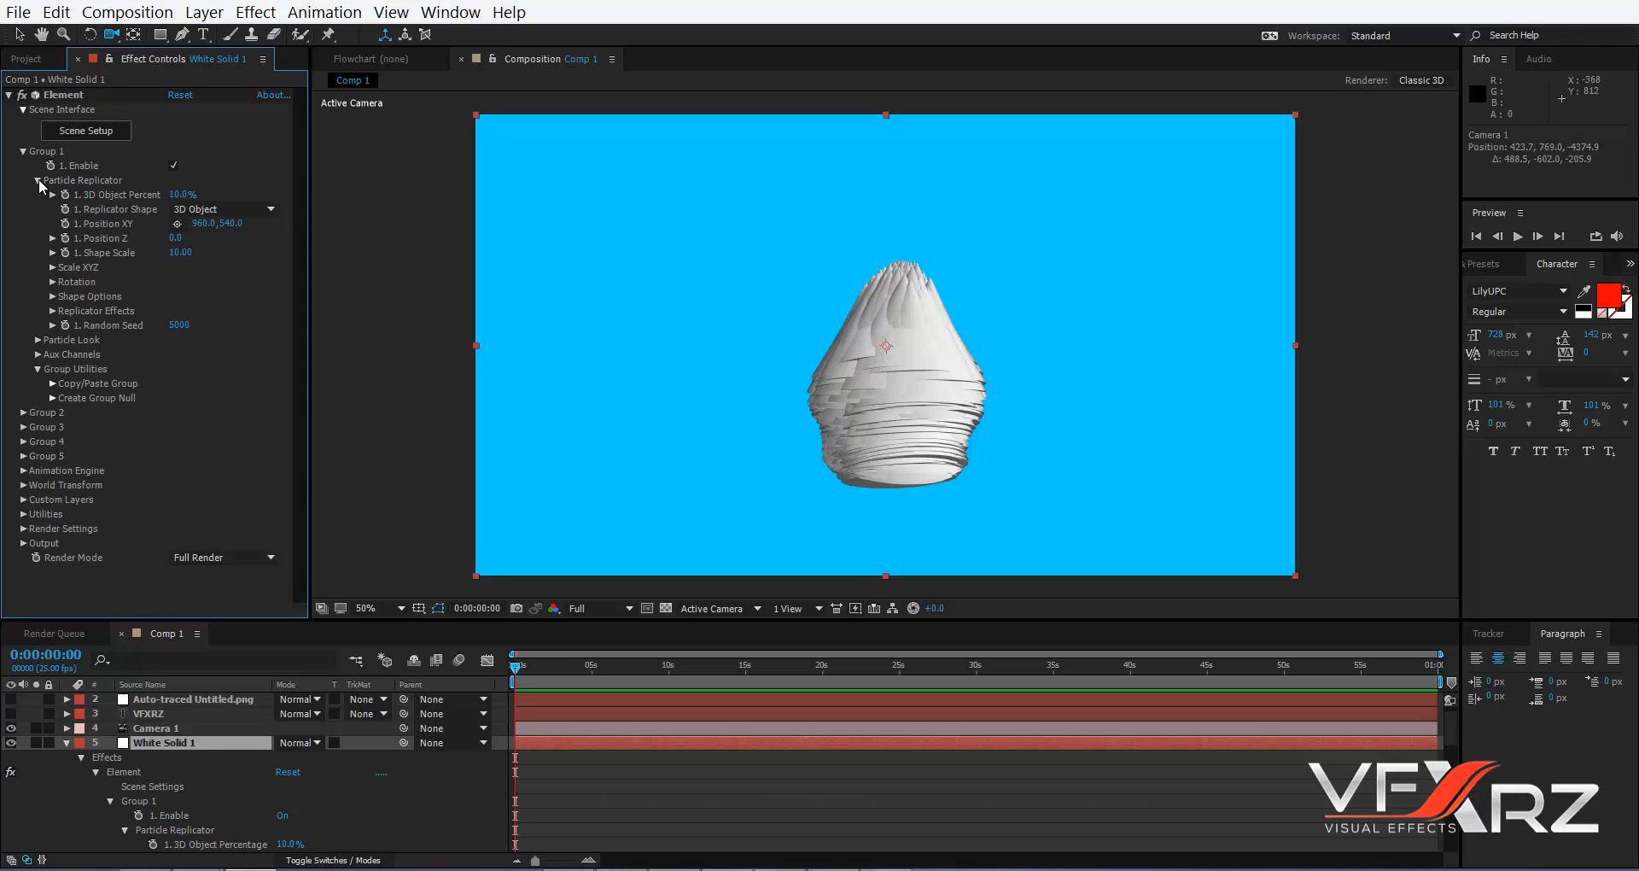
click(38, 180)
- In Group 1's Particle Look, set Particle Size to 1.00 and move the camera around the cone-covered bulb
click(37, 194)
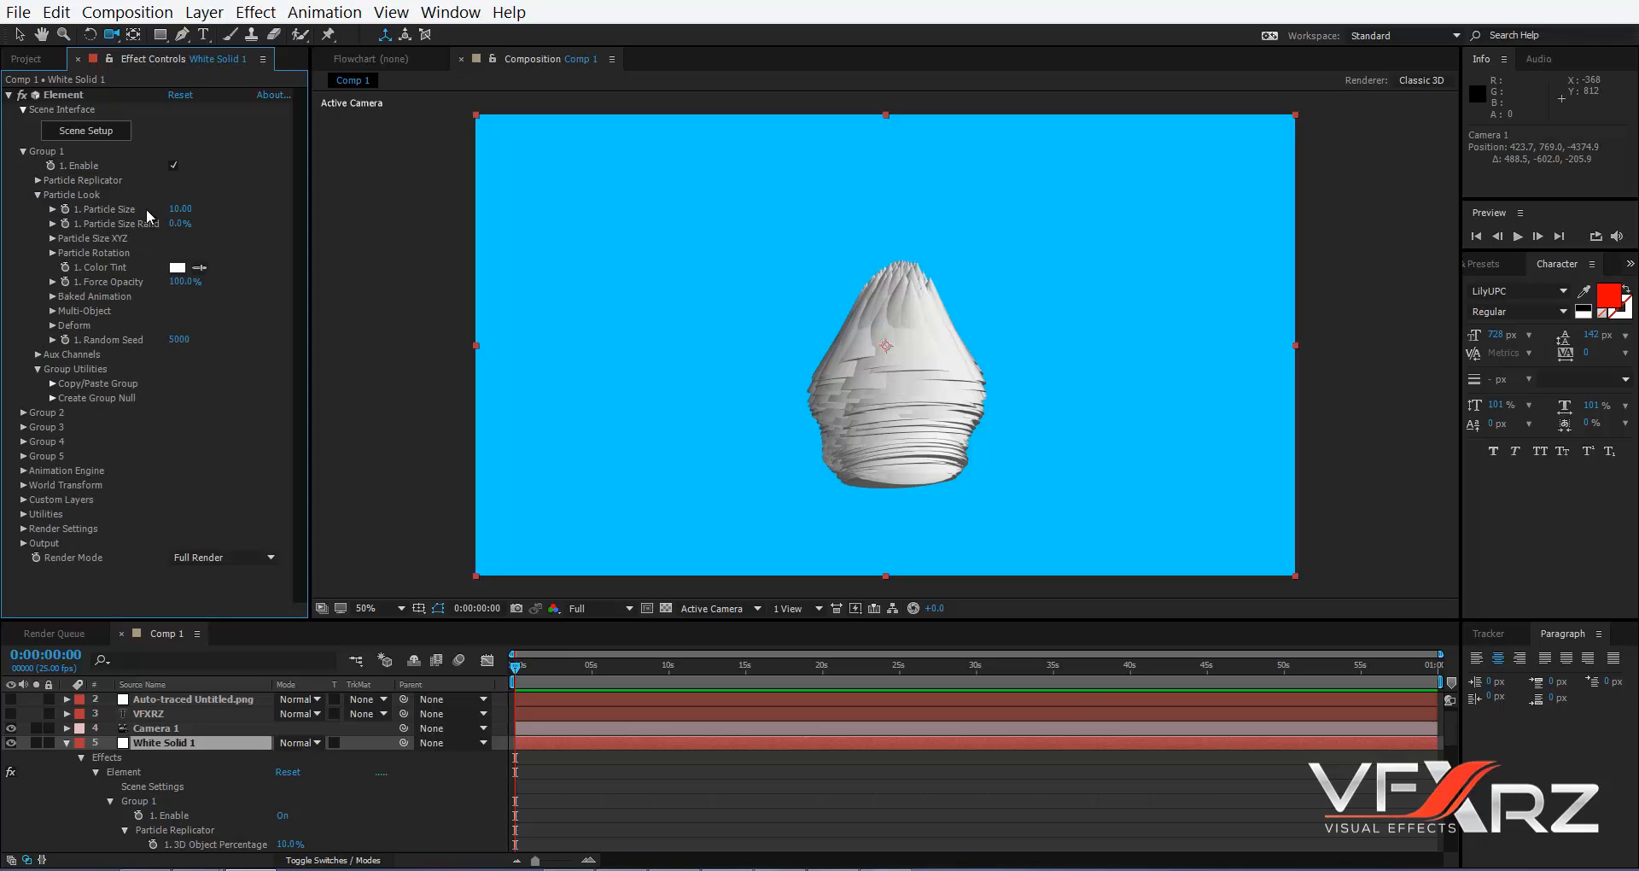
drag(180, 208, 120, 223)
right_drag(959, 276, 945, 379)
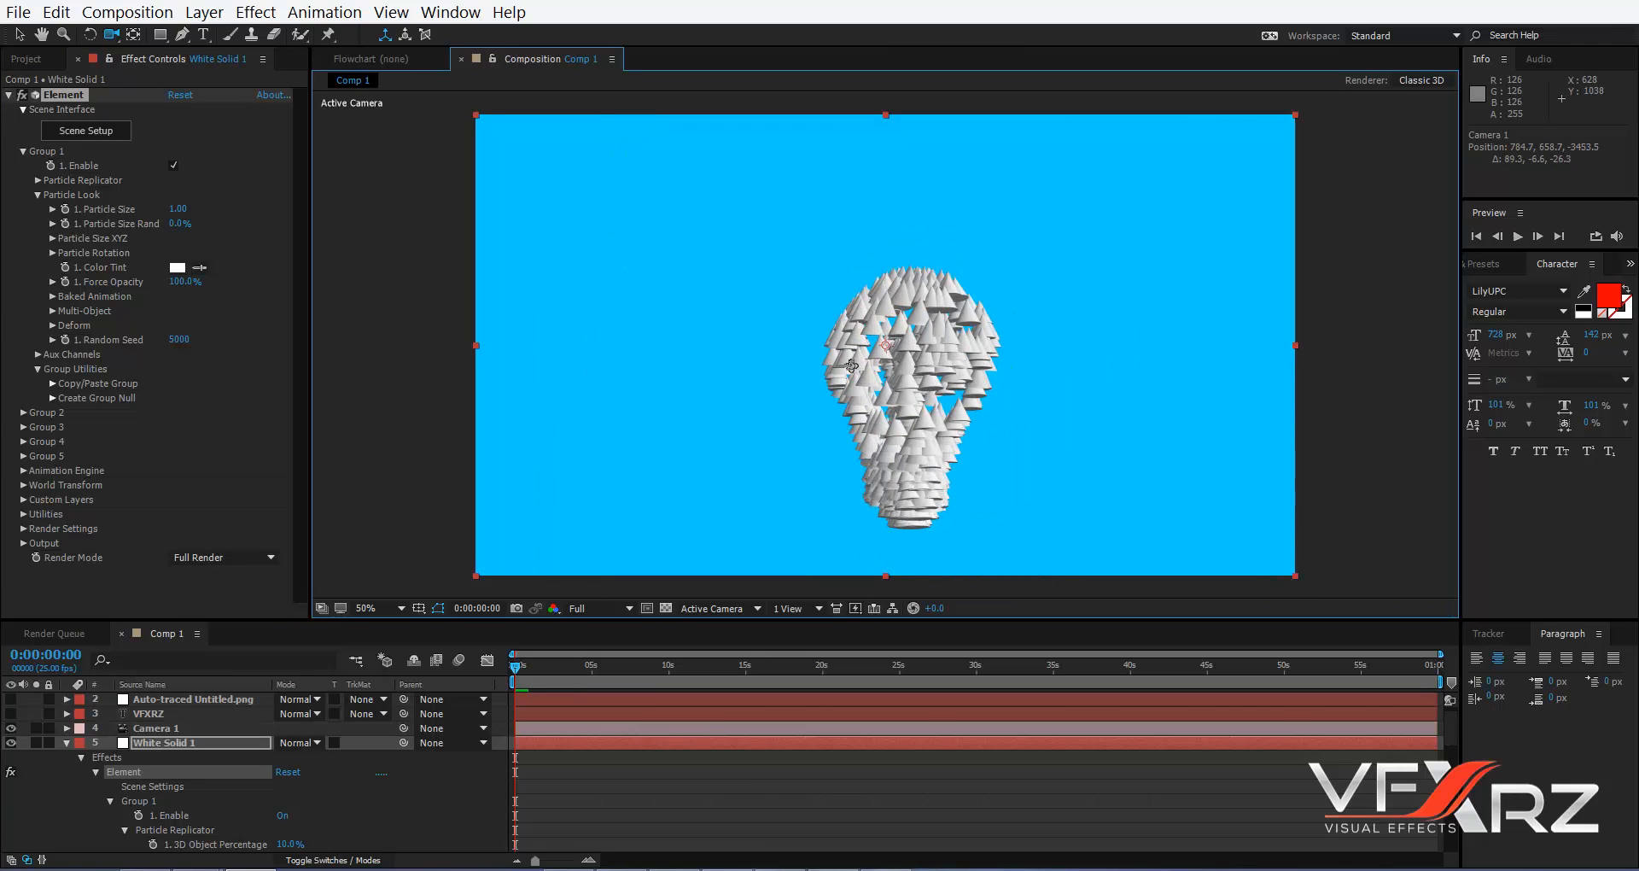
middle_drag(851, 366, 812, 402)
right_drag(812, 402, 557, 325)
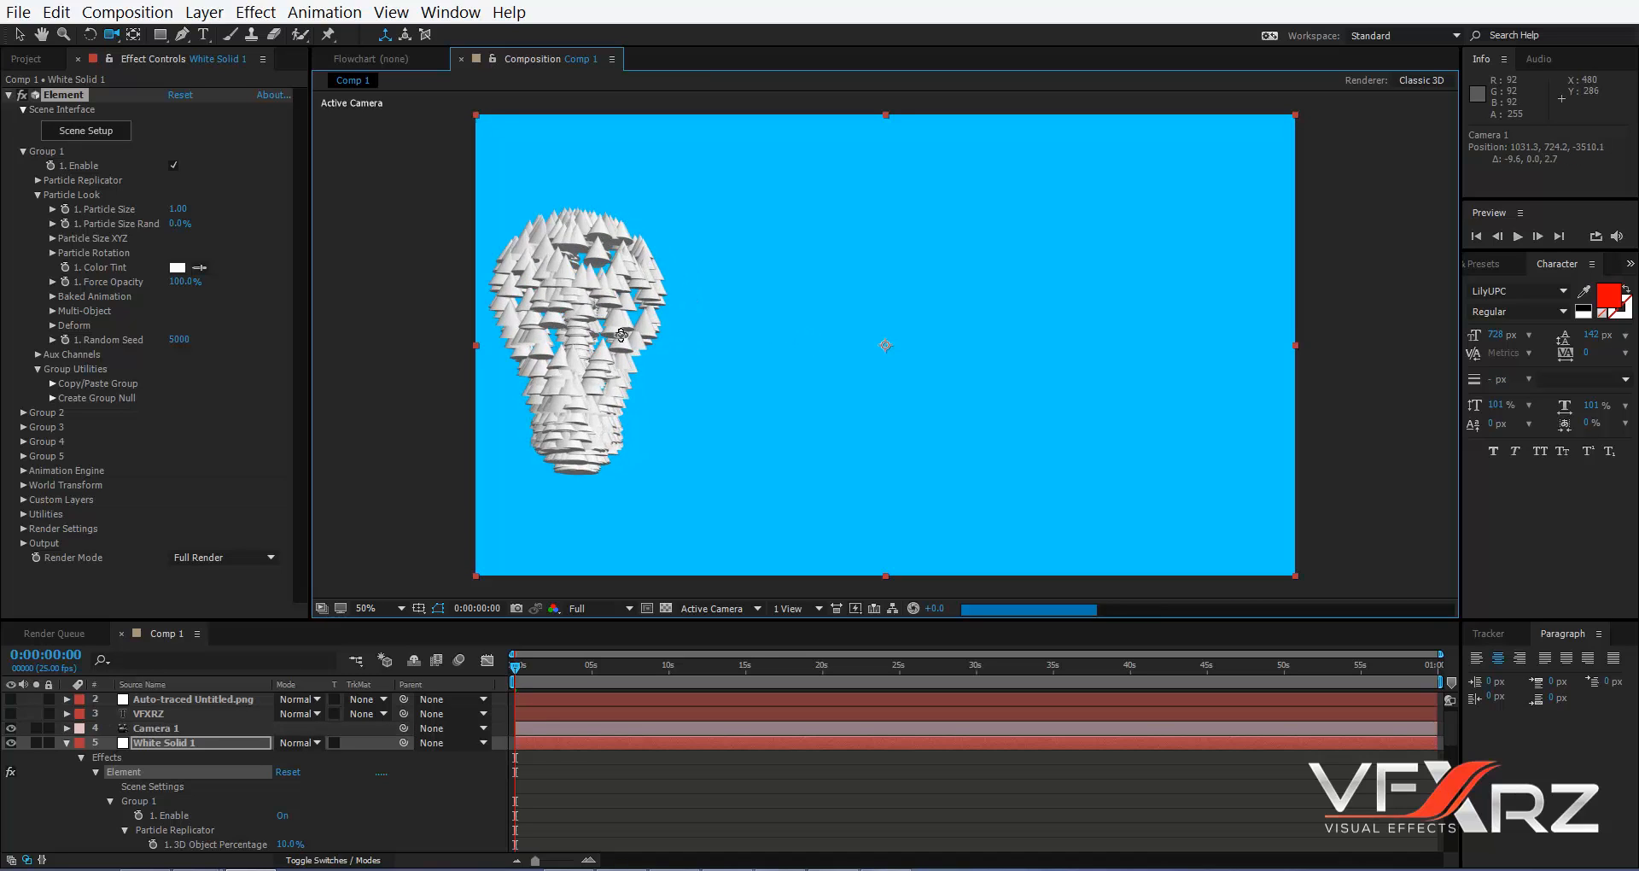
middle_drag(557, 324, 666, 313)
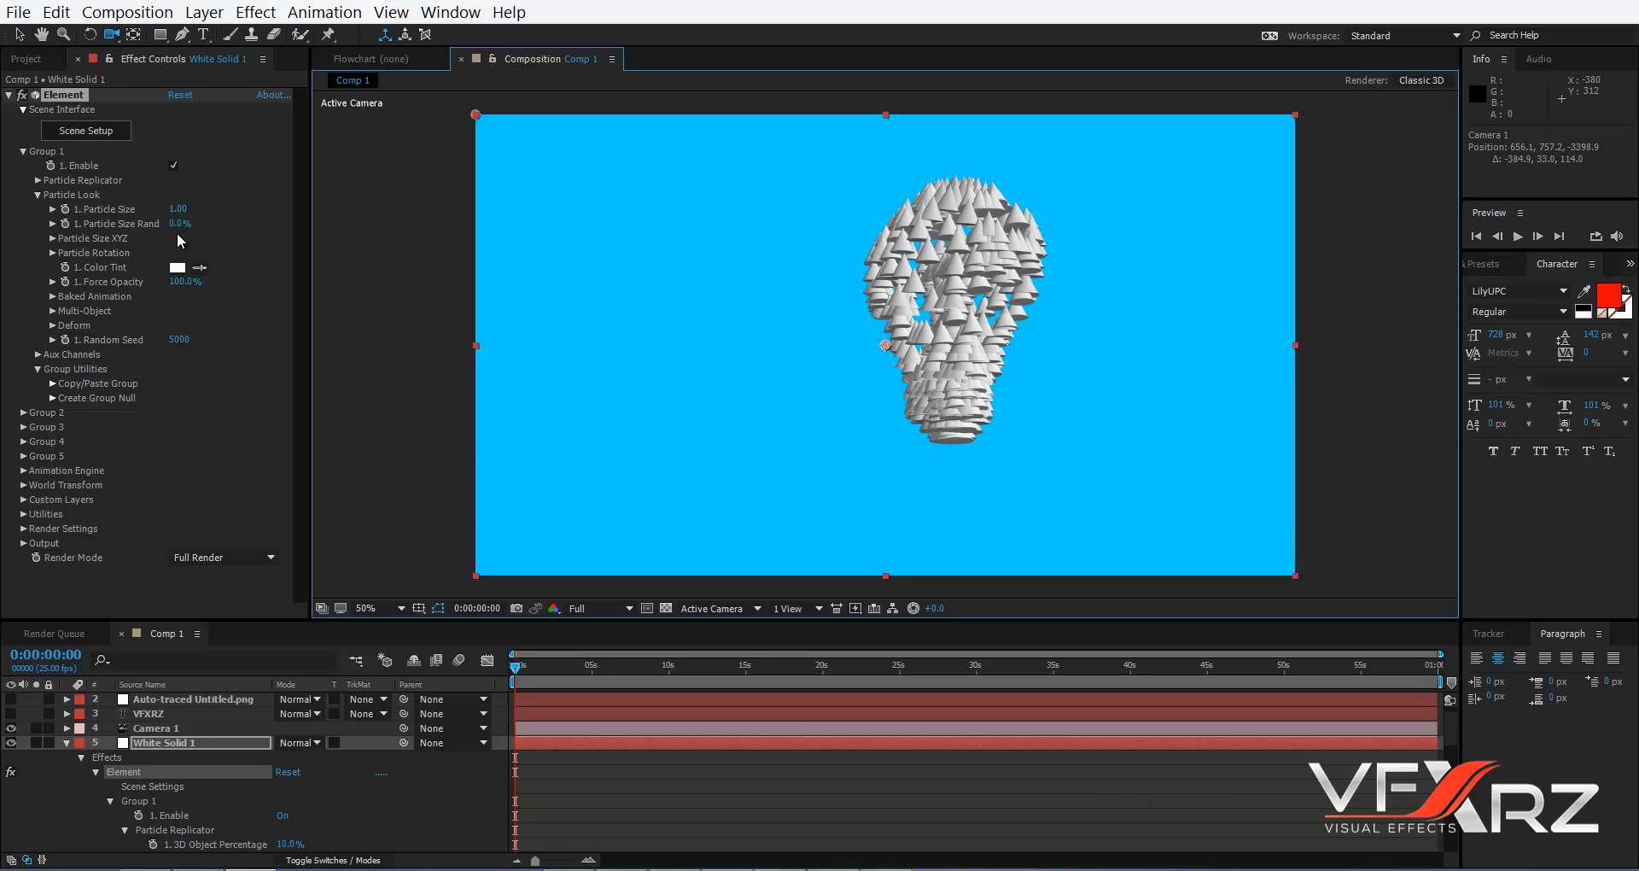
- Try Particle Size Random at 100.0% and a different Particle Size XYZ value, restoring both settings
drag(179, 223, 435, 221)
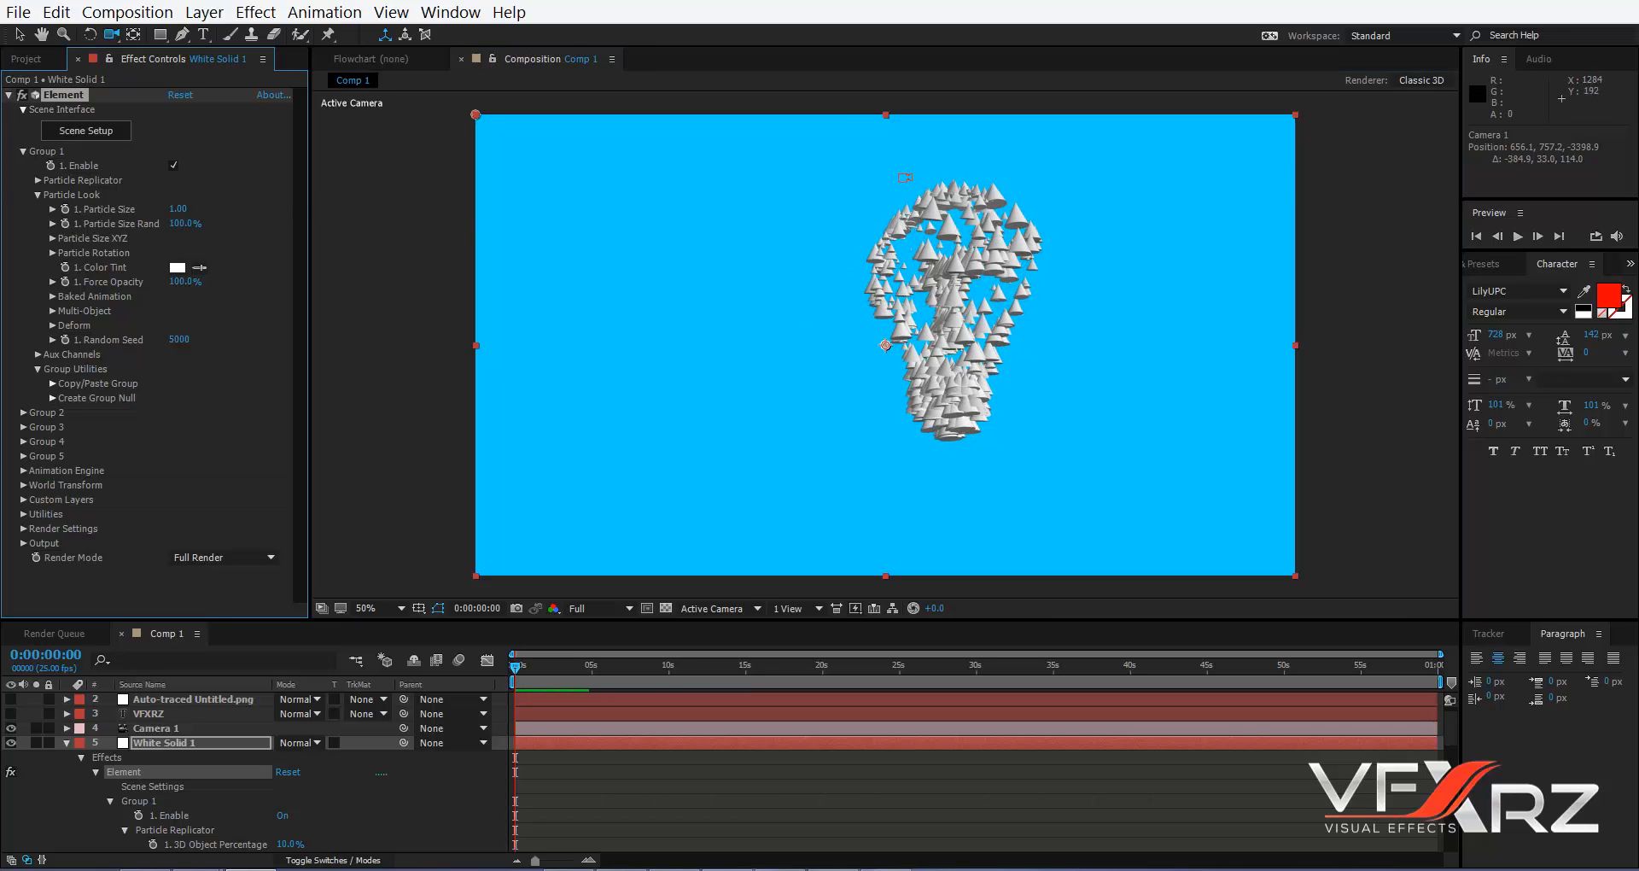
drag(183, 224, 95, 220)
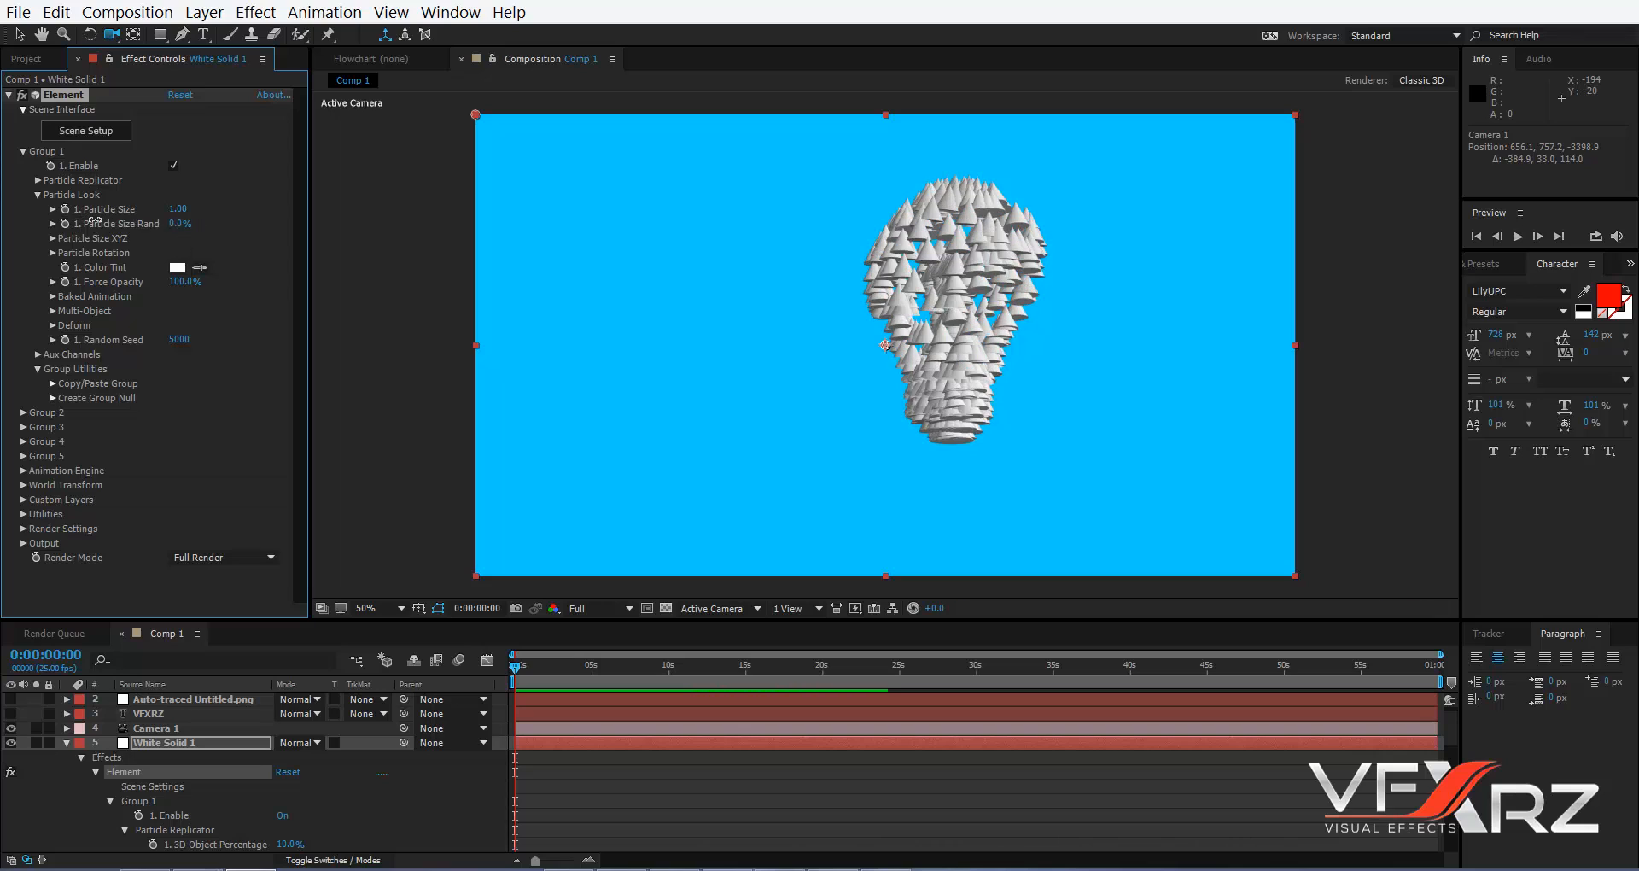
click(52, 240)
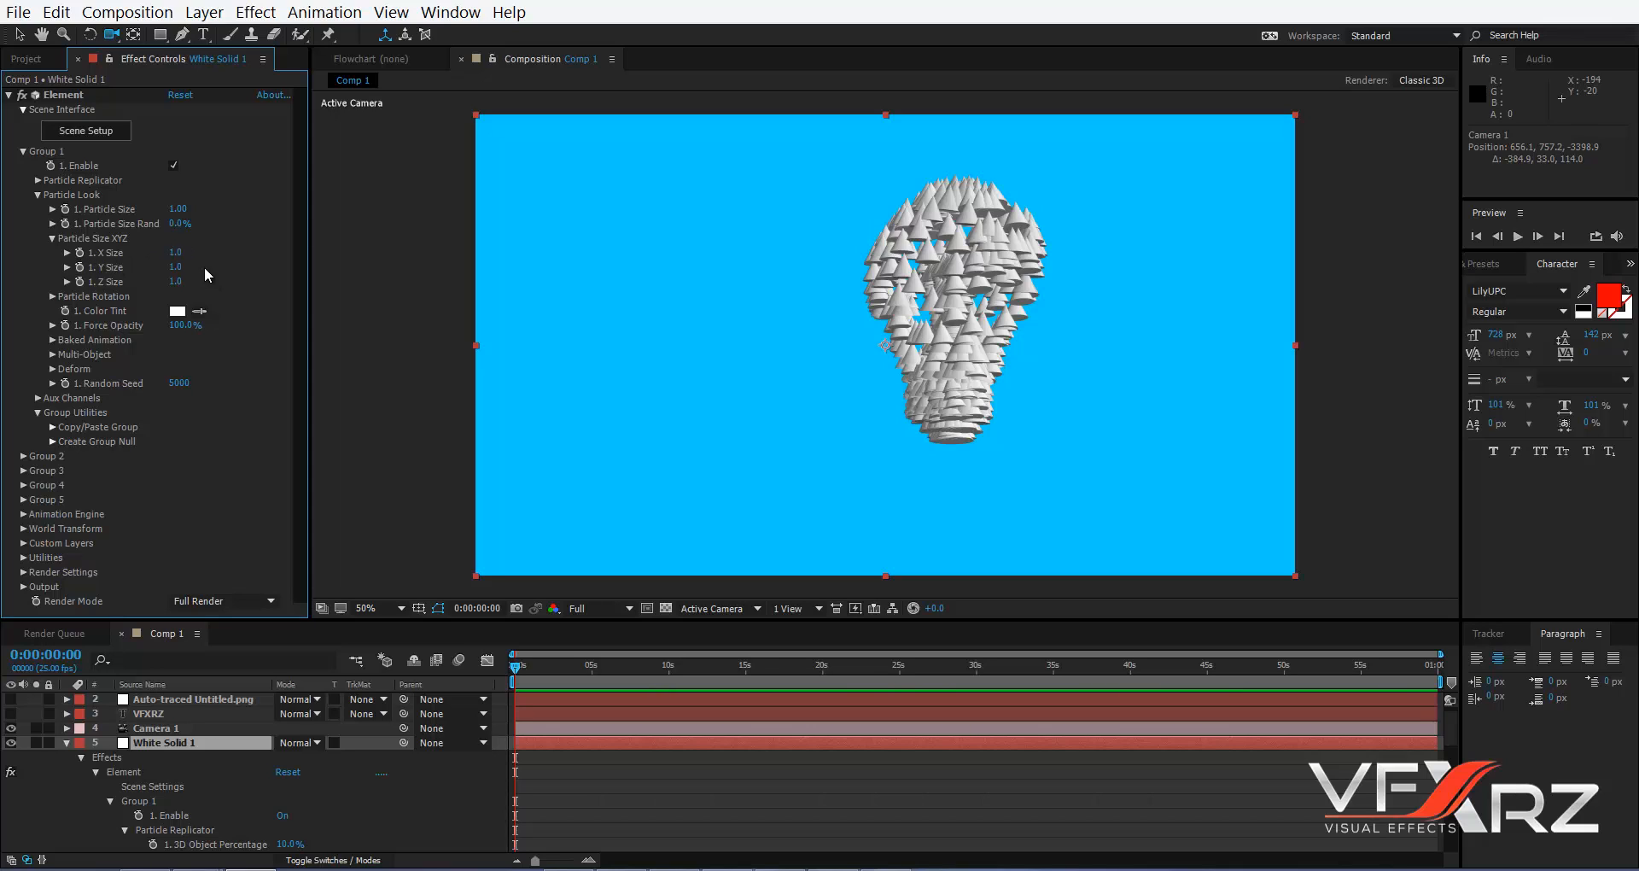
drag(175, 252, 370, 268)
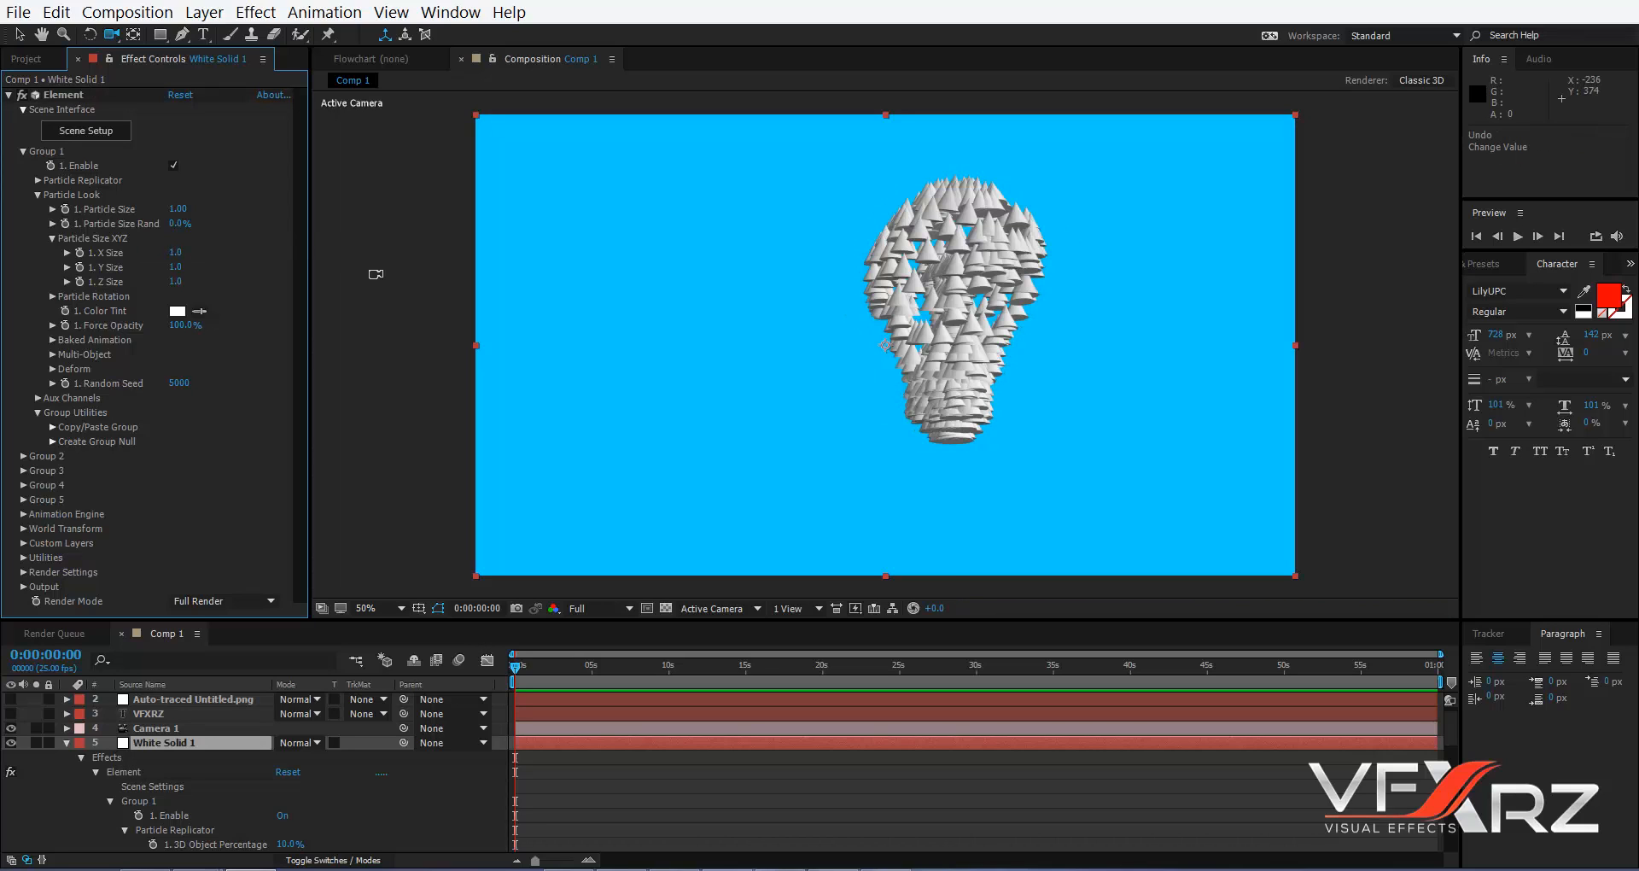
click(53, 239)
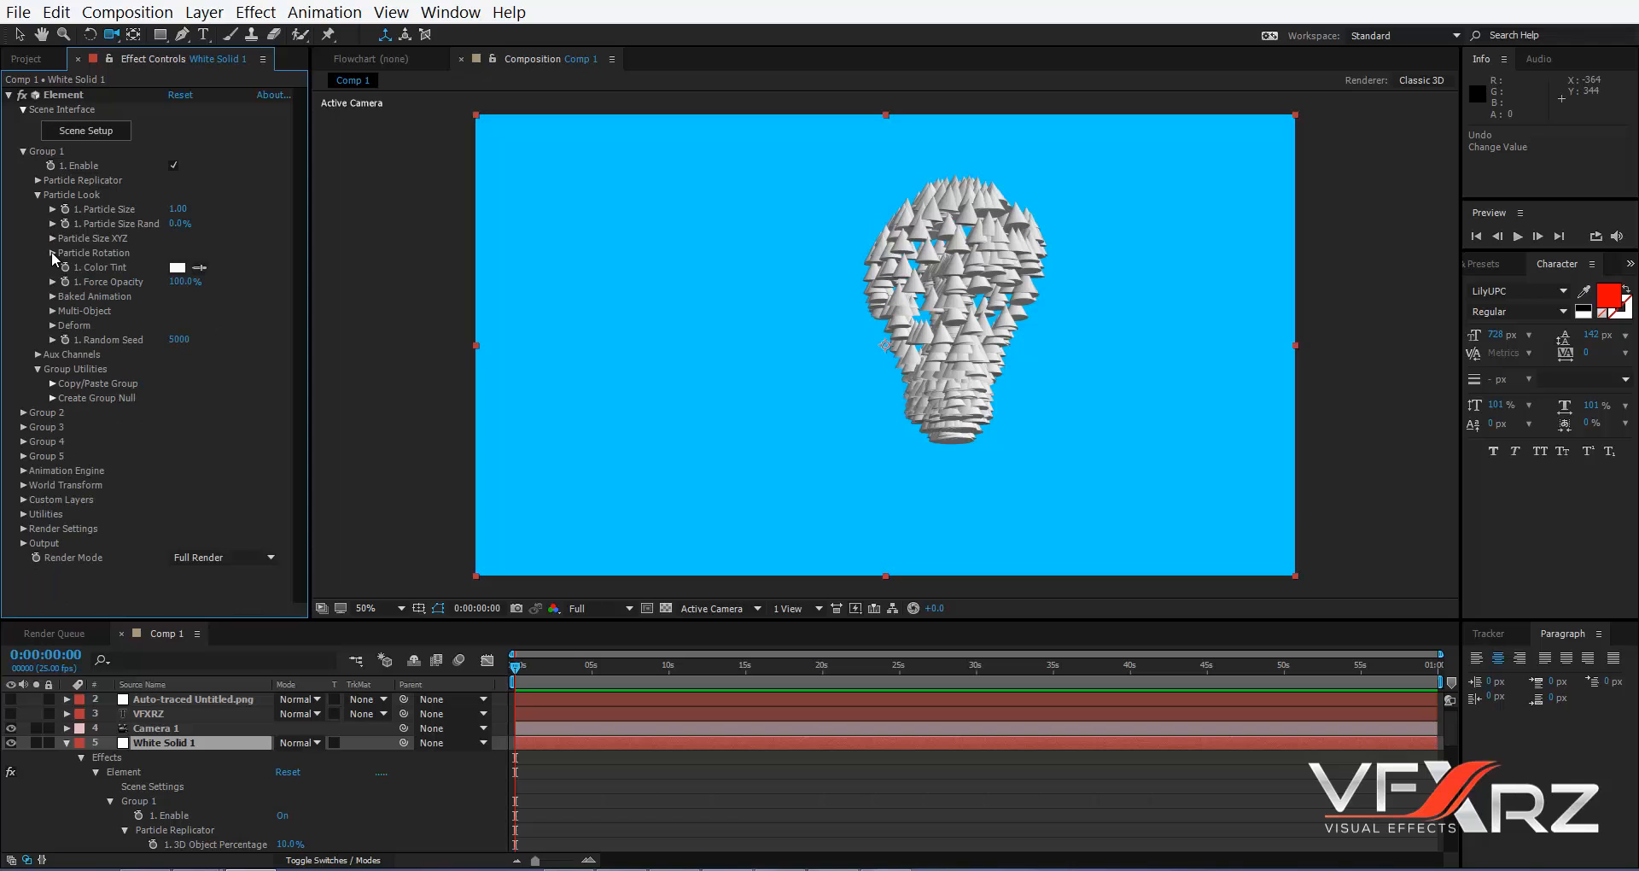
- In Particle Rotation, set X Rotation to 323.0°, Rotation Noise Evolution to 1x+33.0° and Noise Amount to 50.8, and collapse the section
click(53, 253)
drag(191, 281, 451, 264)
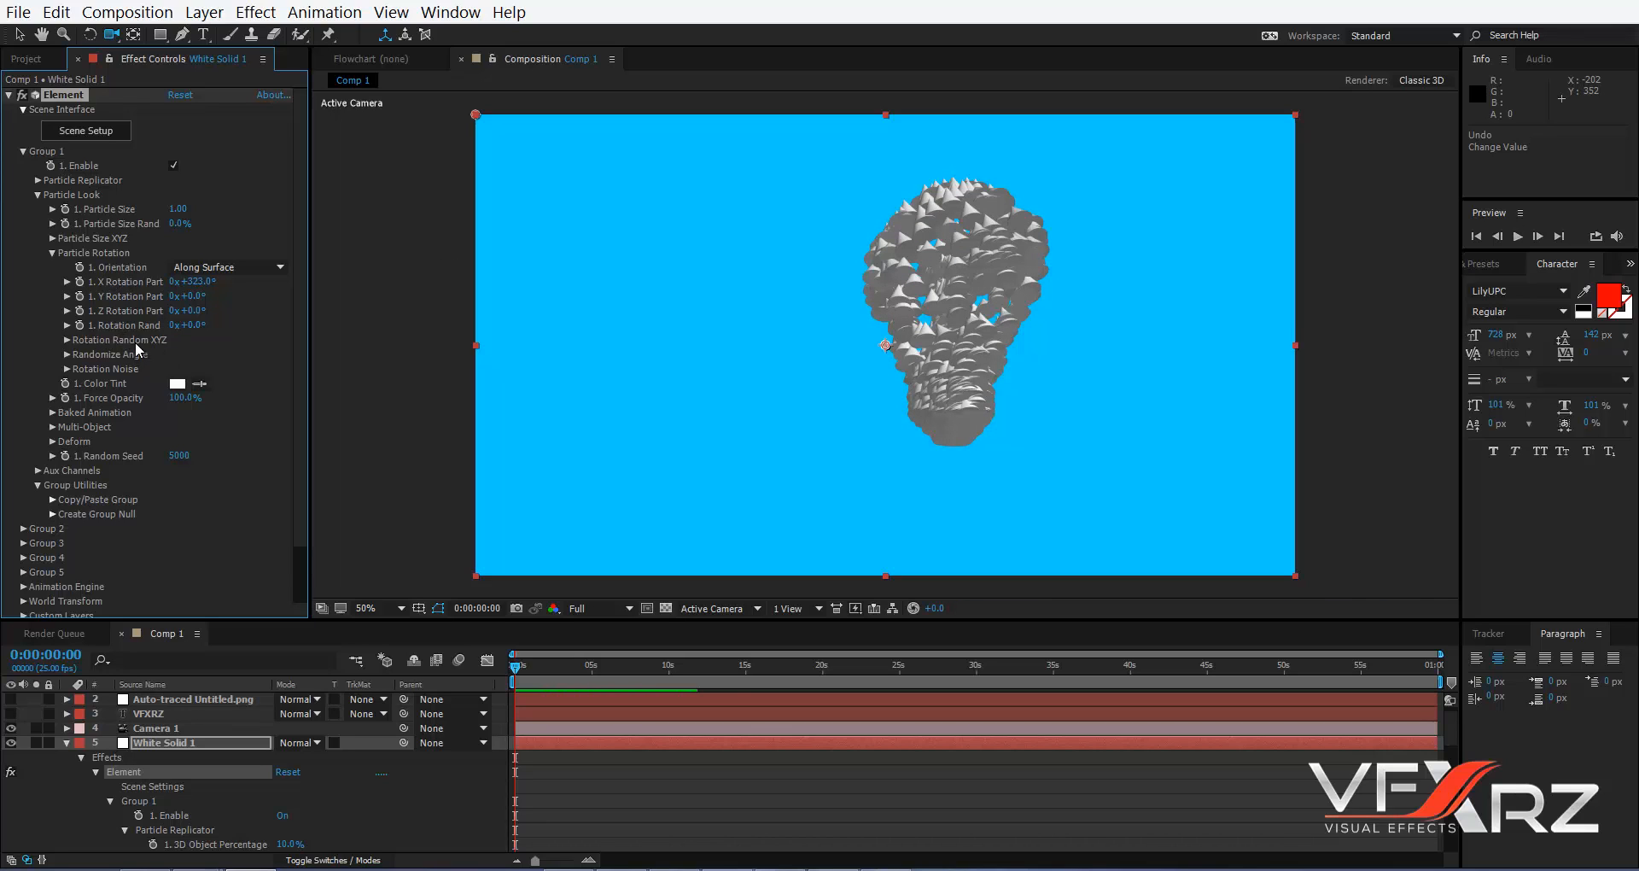
click(68, 369)
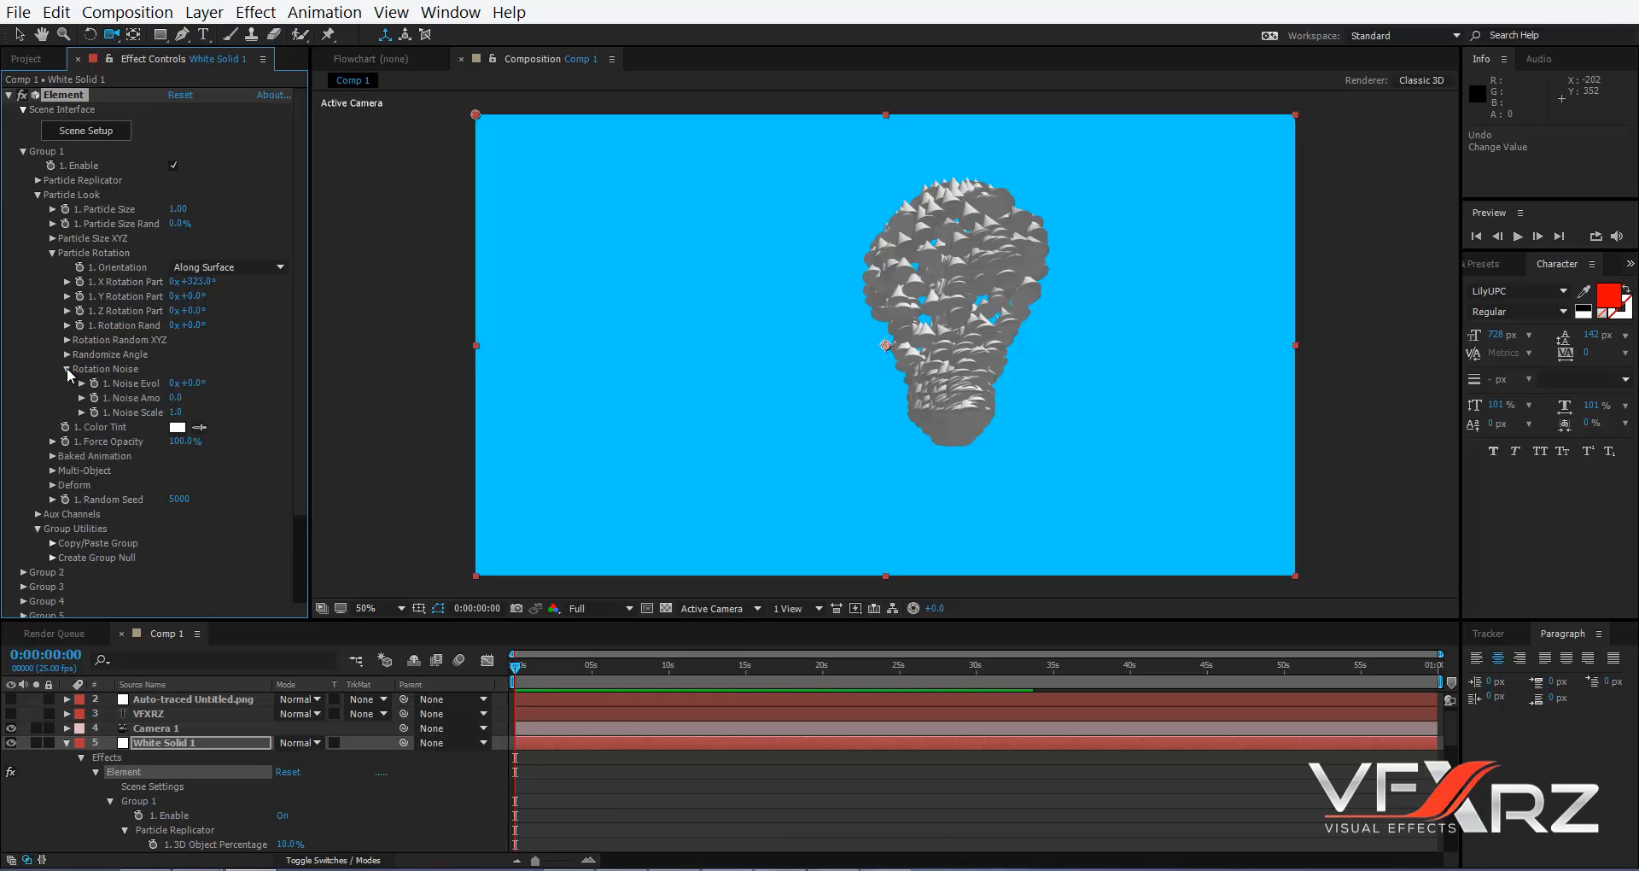
drag(181, 384, 432, 391)
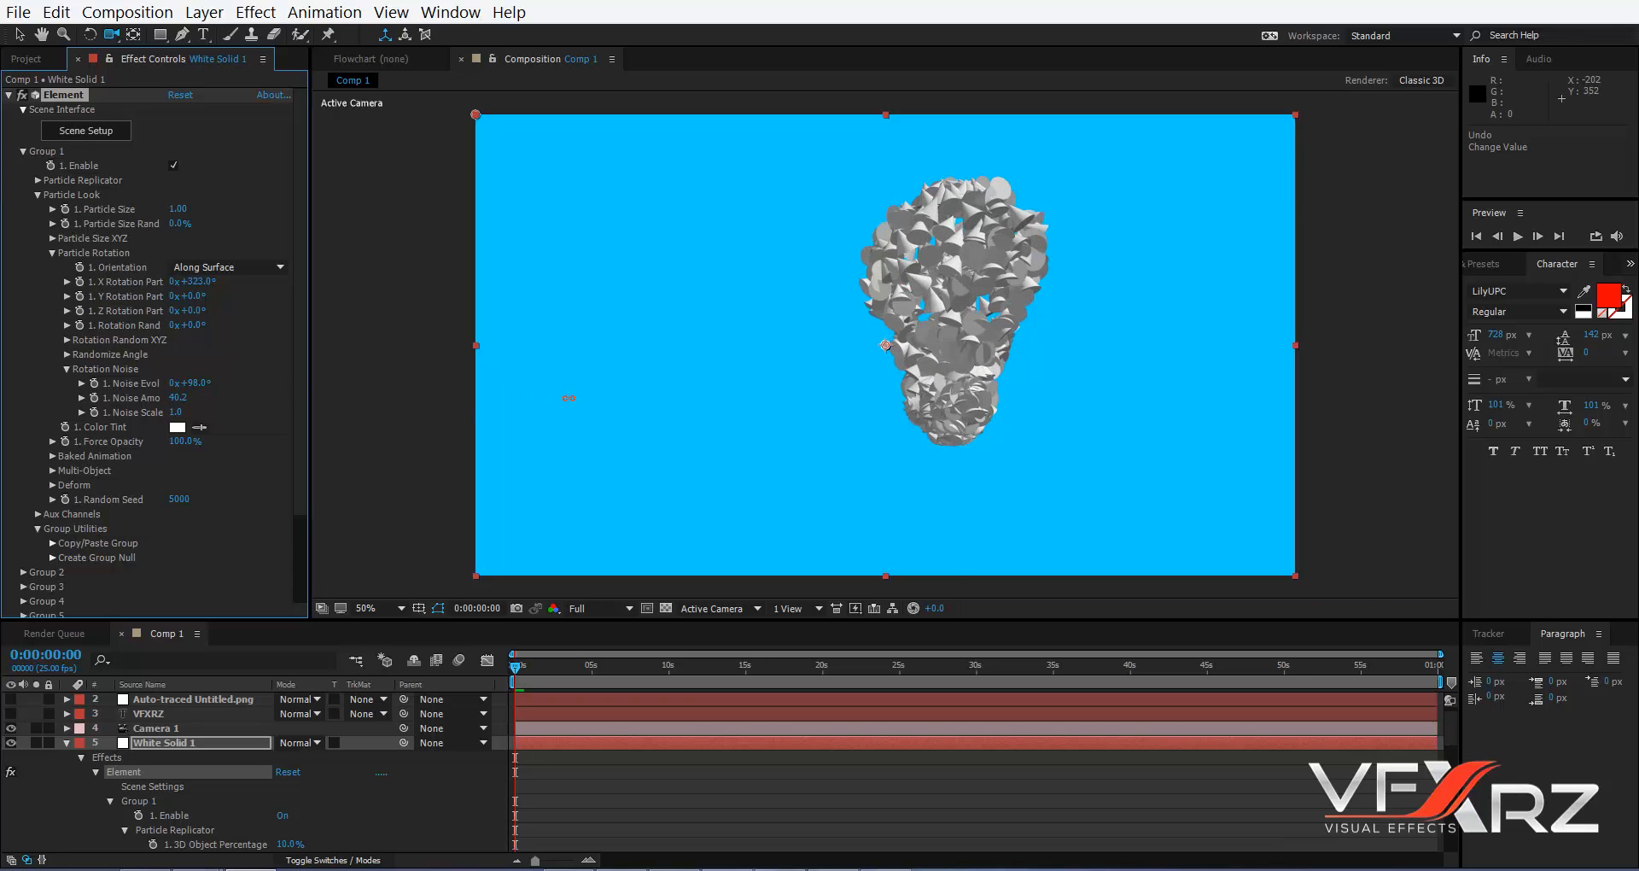
drag(332, 385, 450, 385)
right_drag(1054, 242, 981, 308)
drag(997, 288, 979, 255)
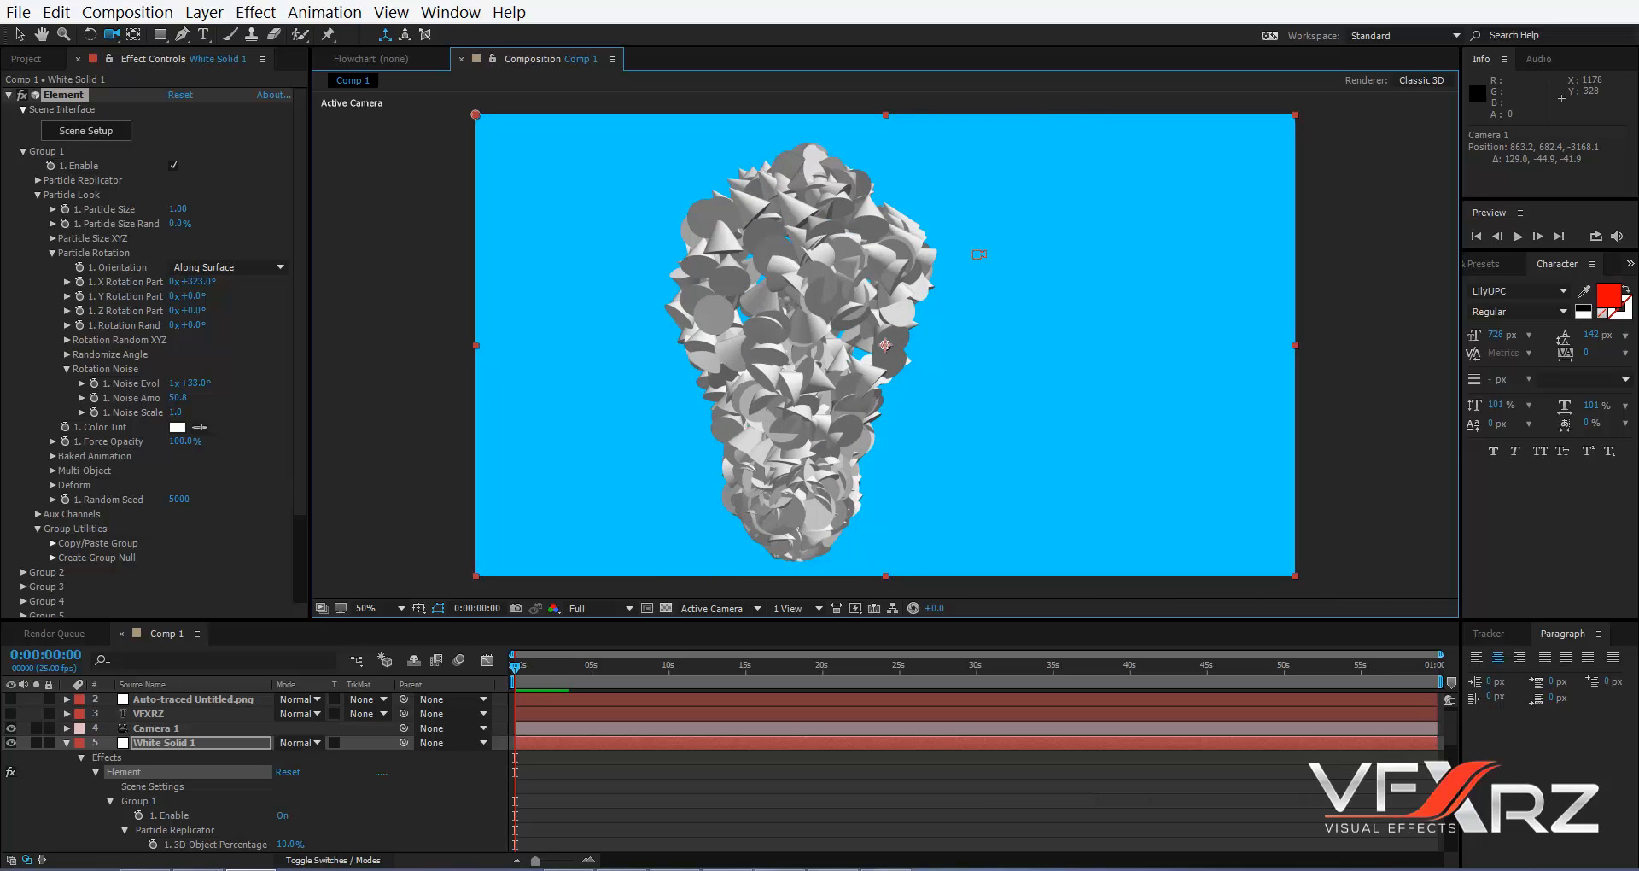
click(53, 253)
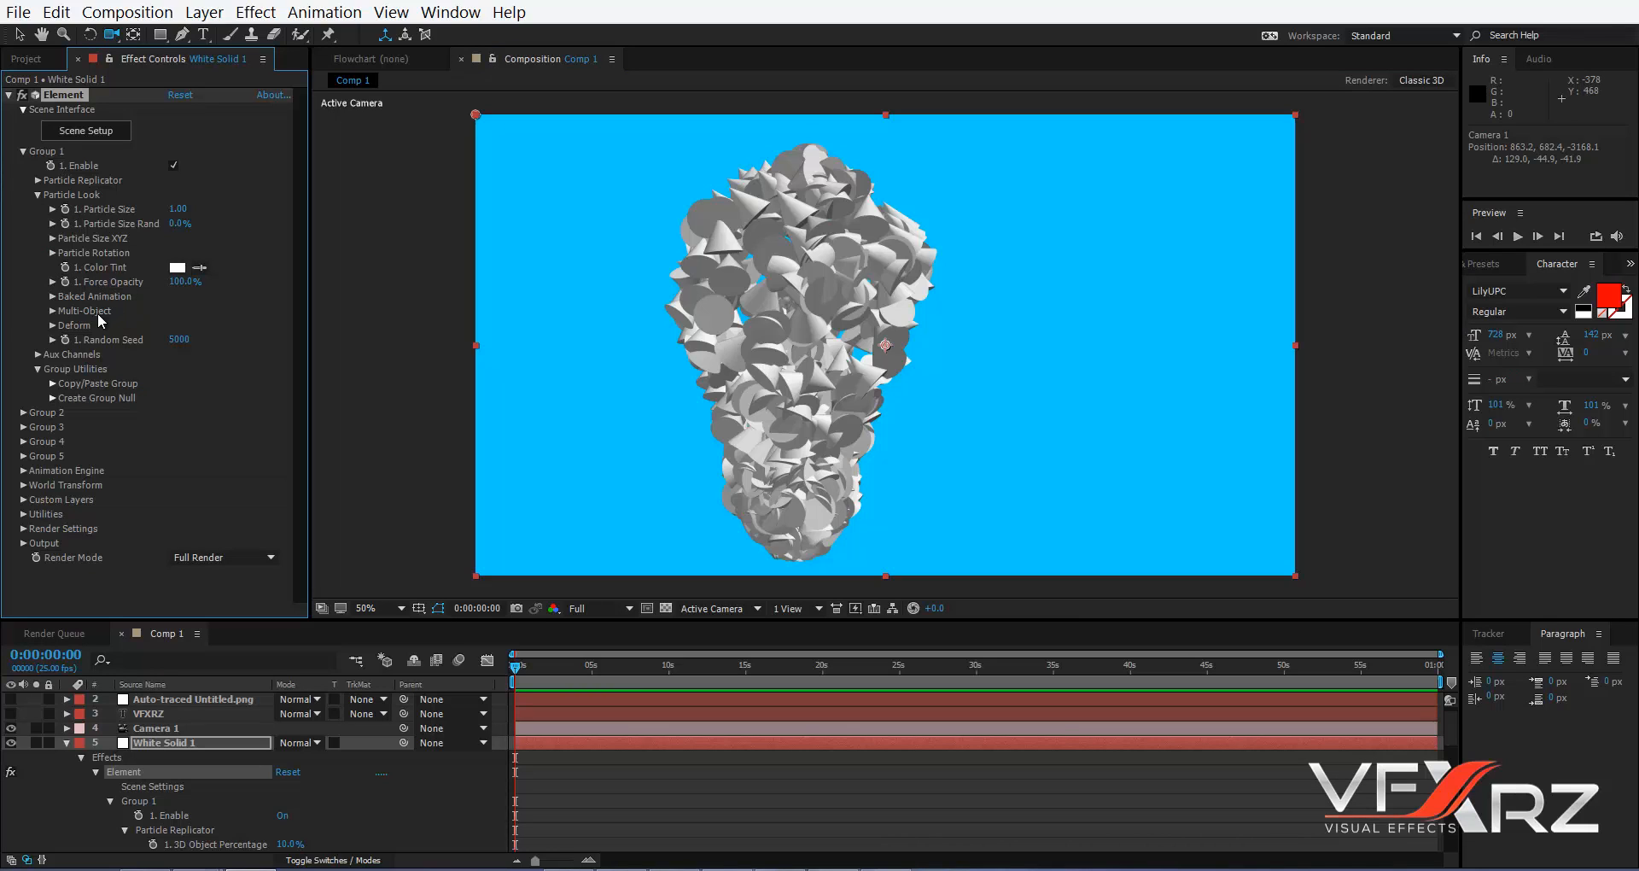
- Reveal the Multi-Object option, then add the VFXRZ text as an extrusion in the scene setup and frame it in Shaded mode
click(53, 311)
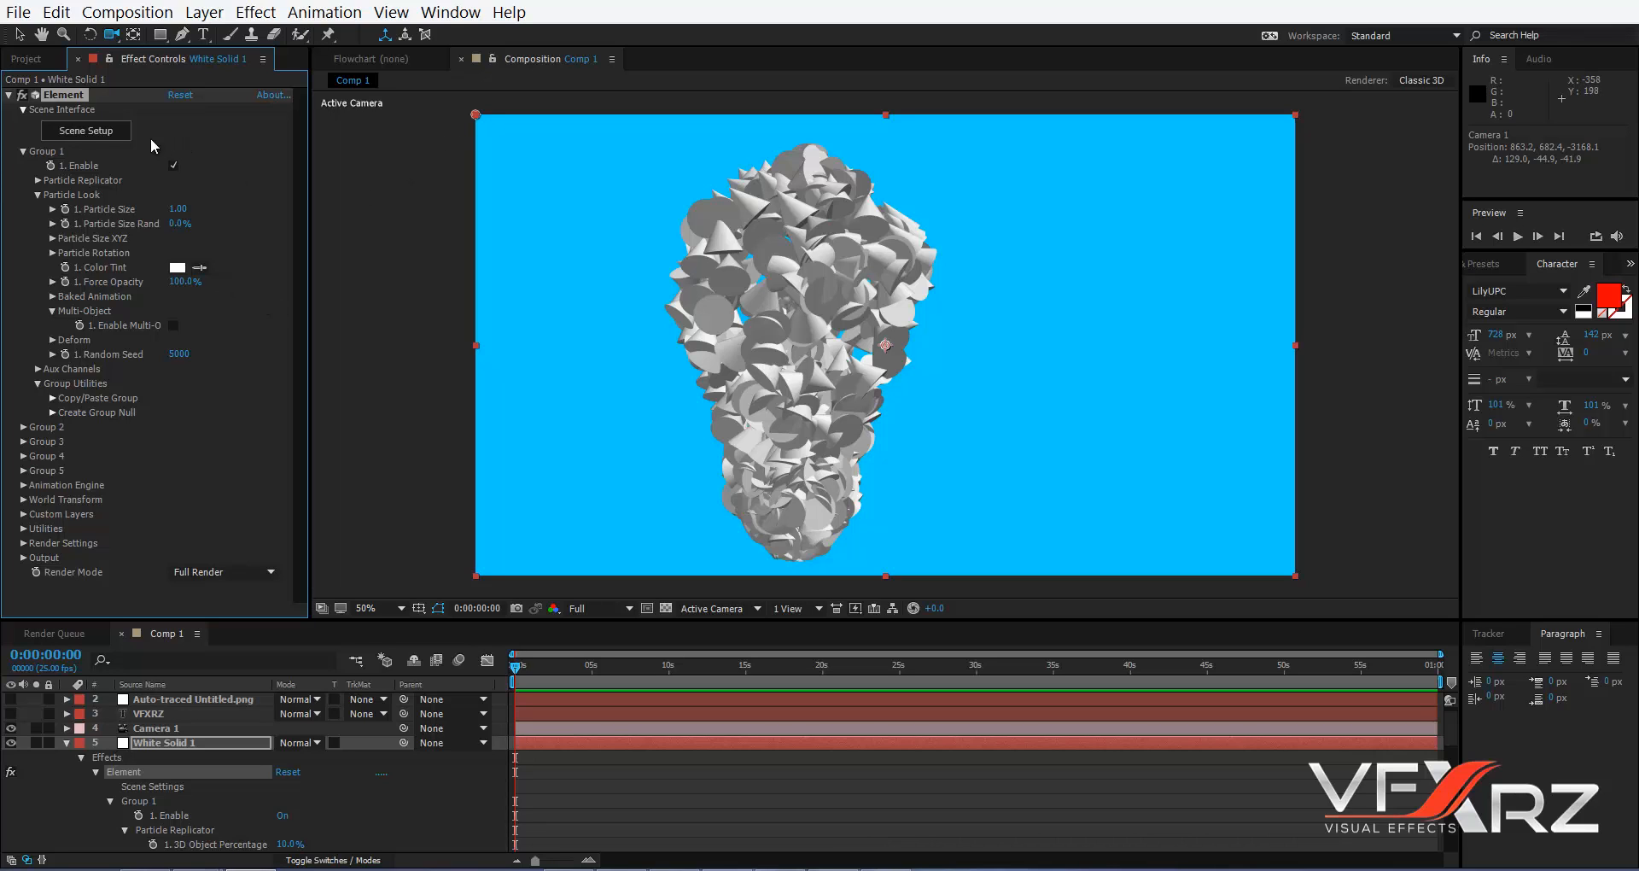
click(112, 133)
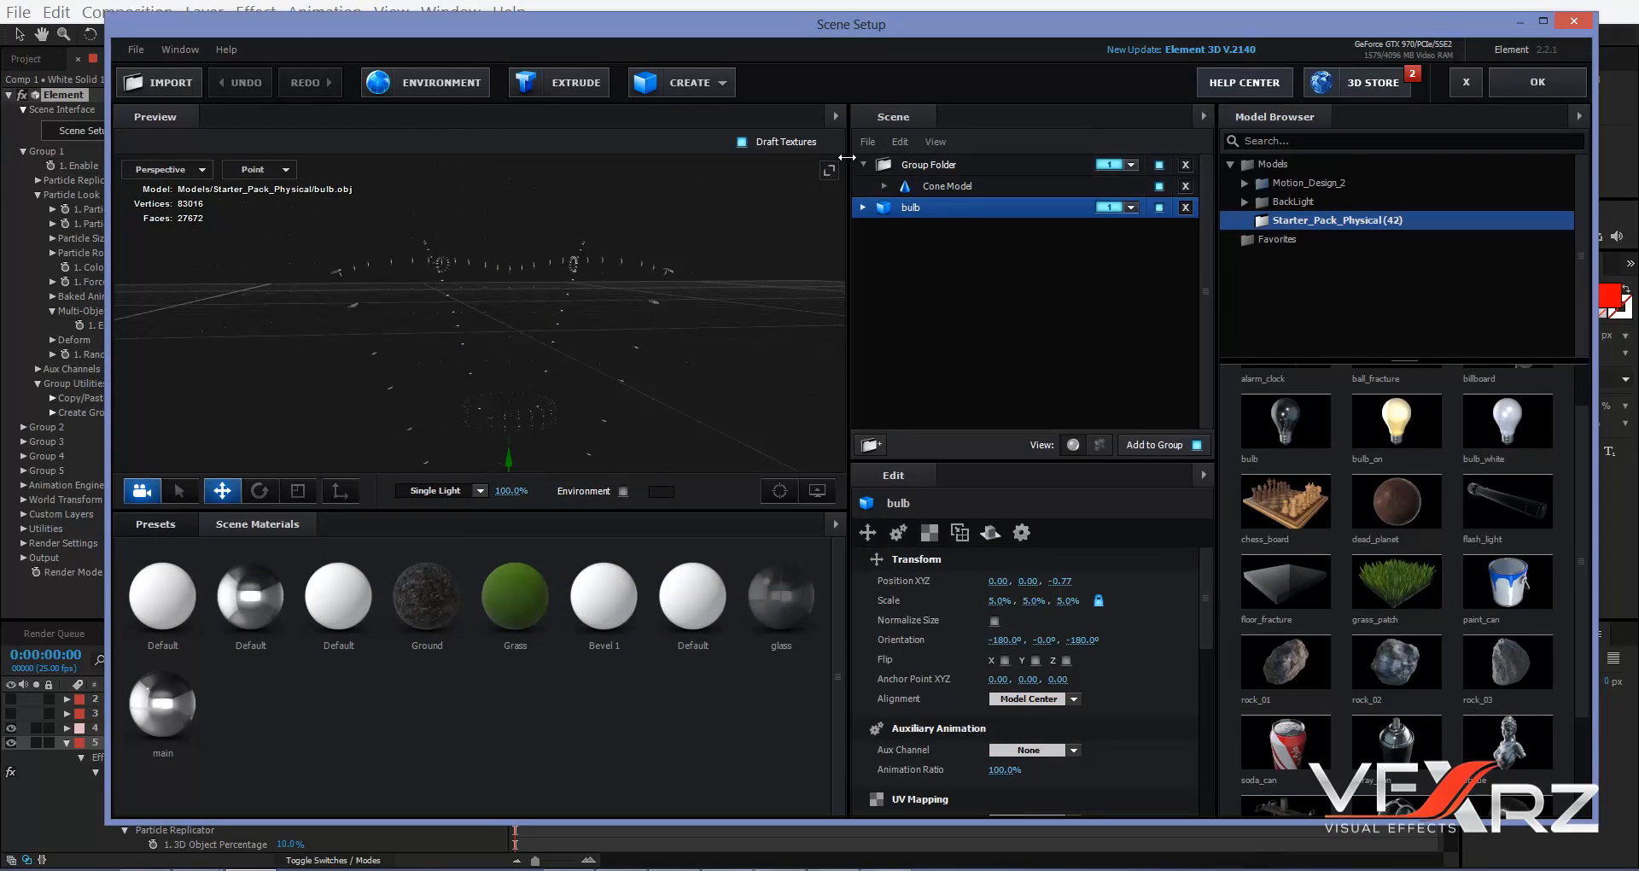
click(581, 83)
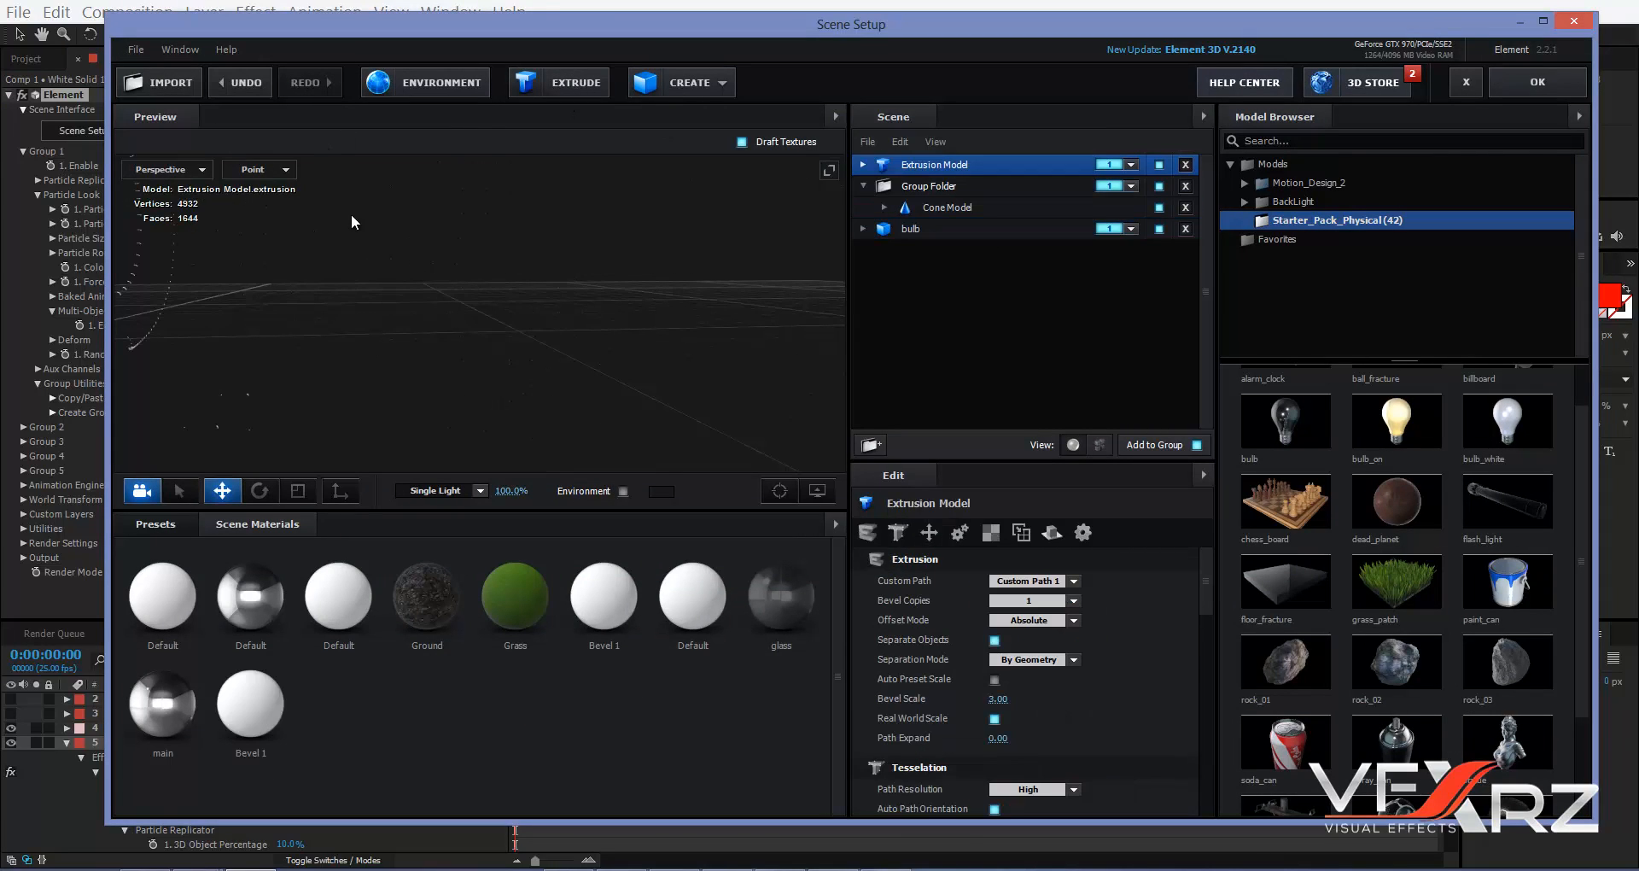
click(274, 169)
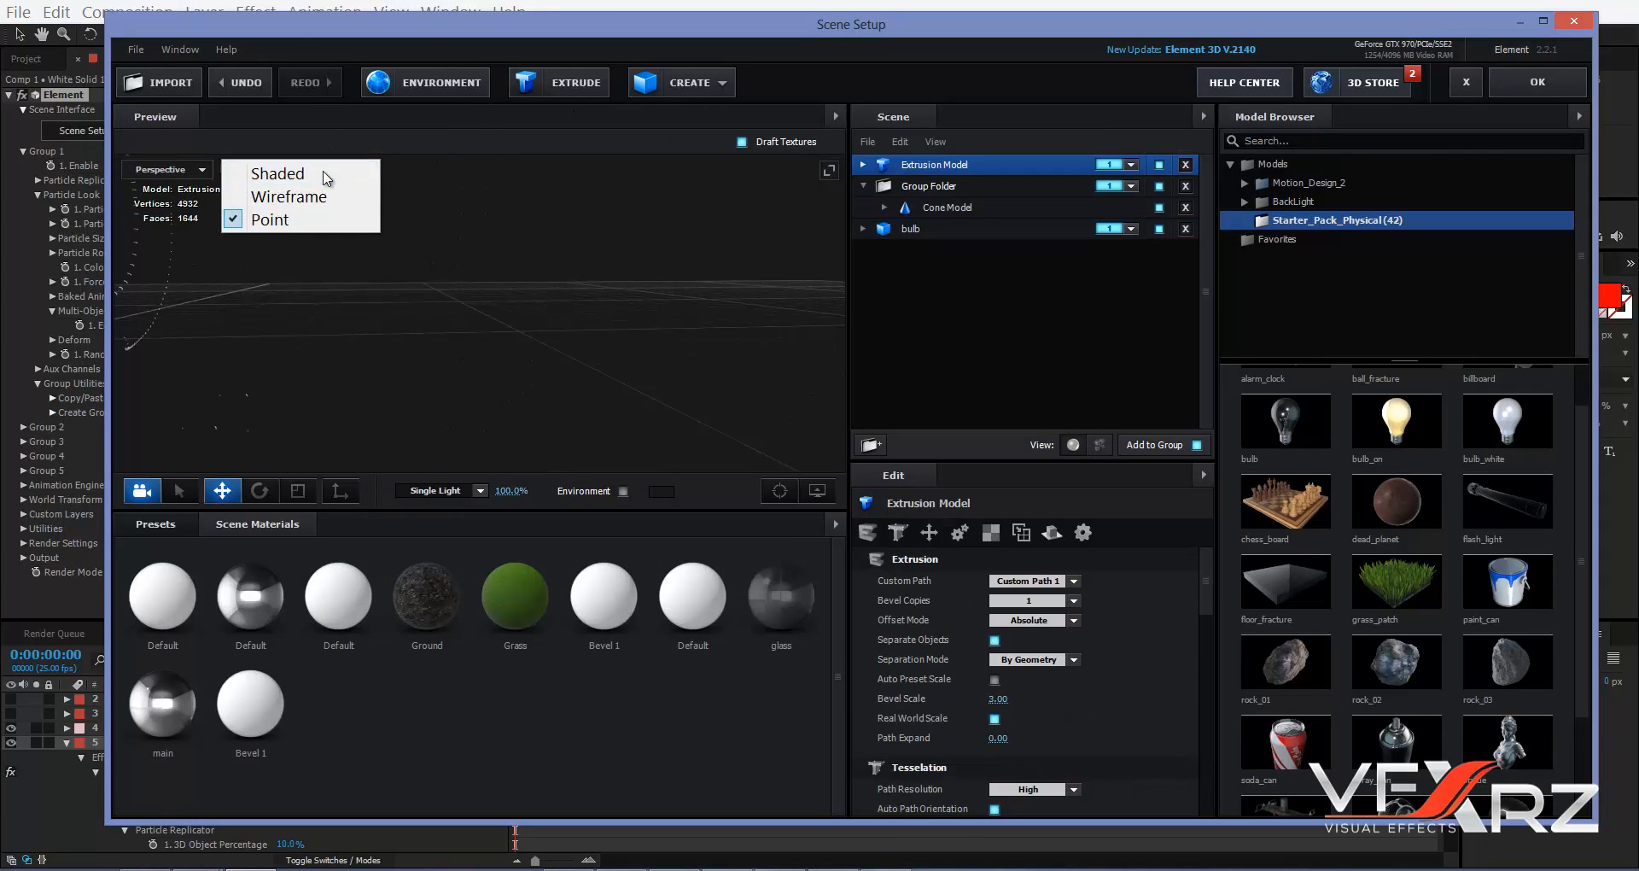
click(325, 178)
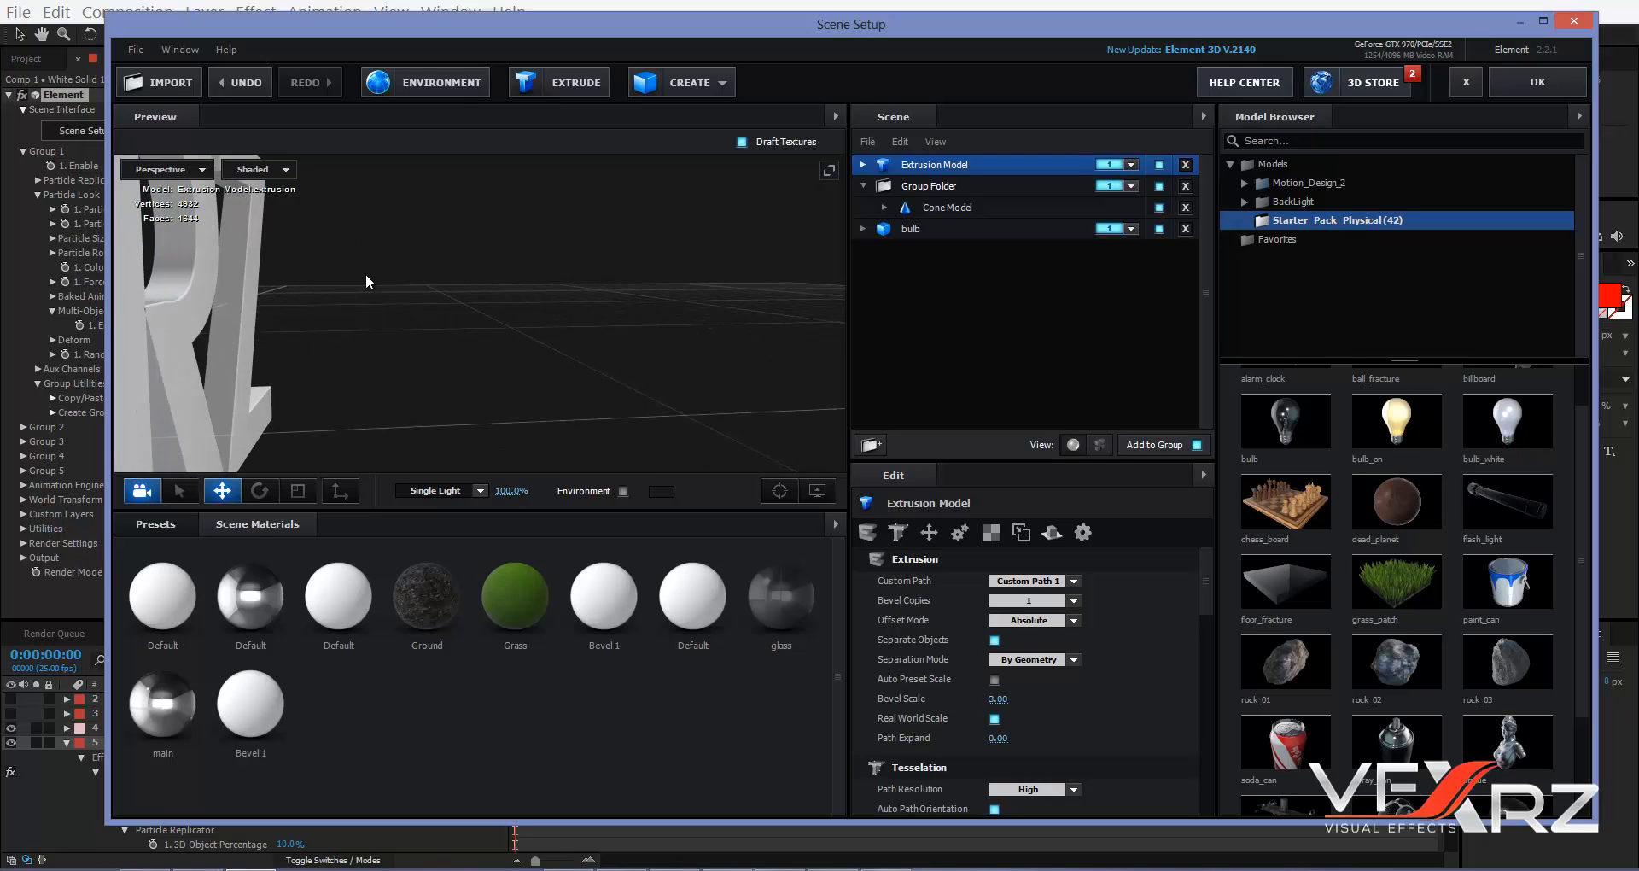
drag(365, 273, 318, 331)
scroll(324, 293, down, 5)
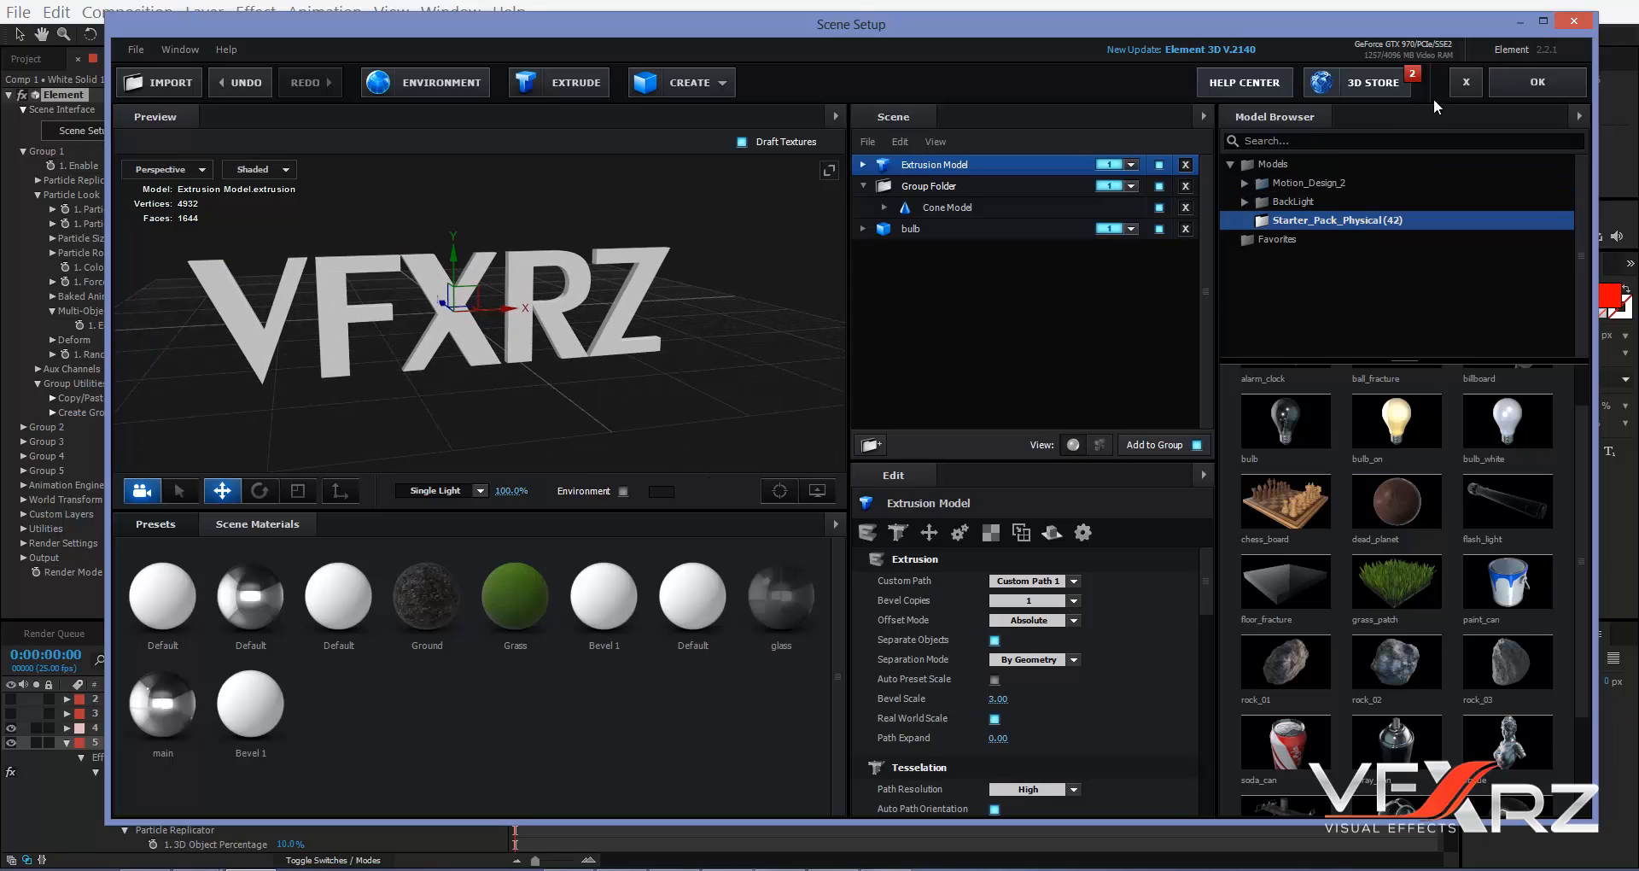
- Apply the scene with the extruded text and pull the camera back to fit the whole replicated bulb in view
click(1537, 82)
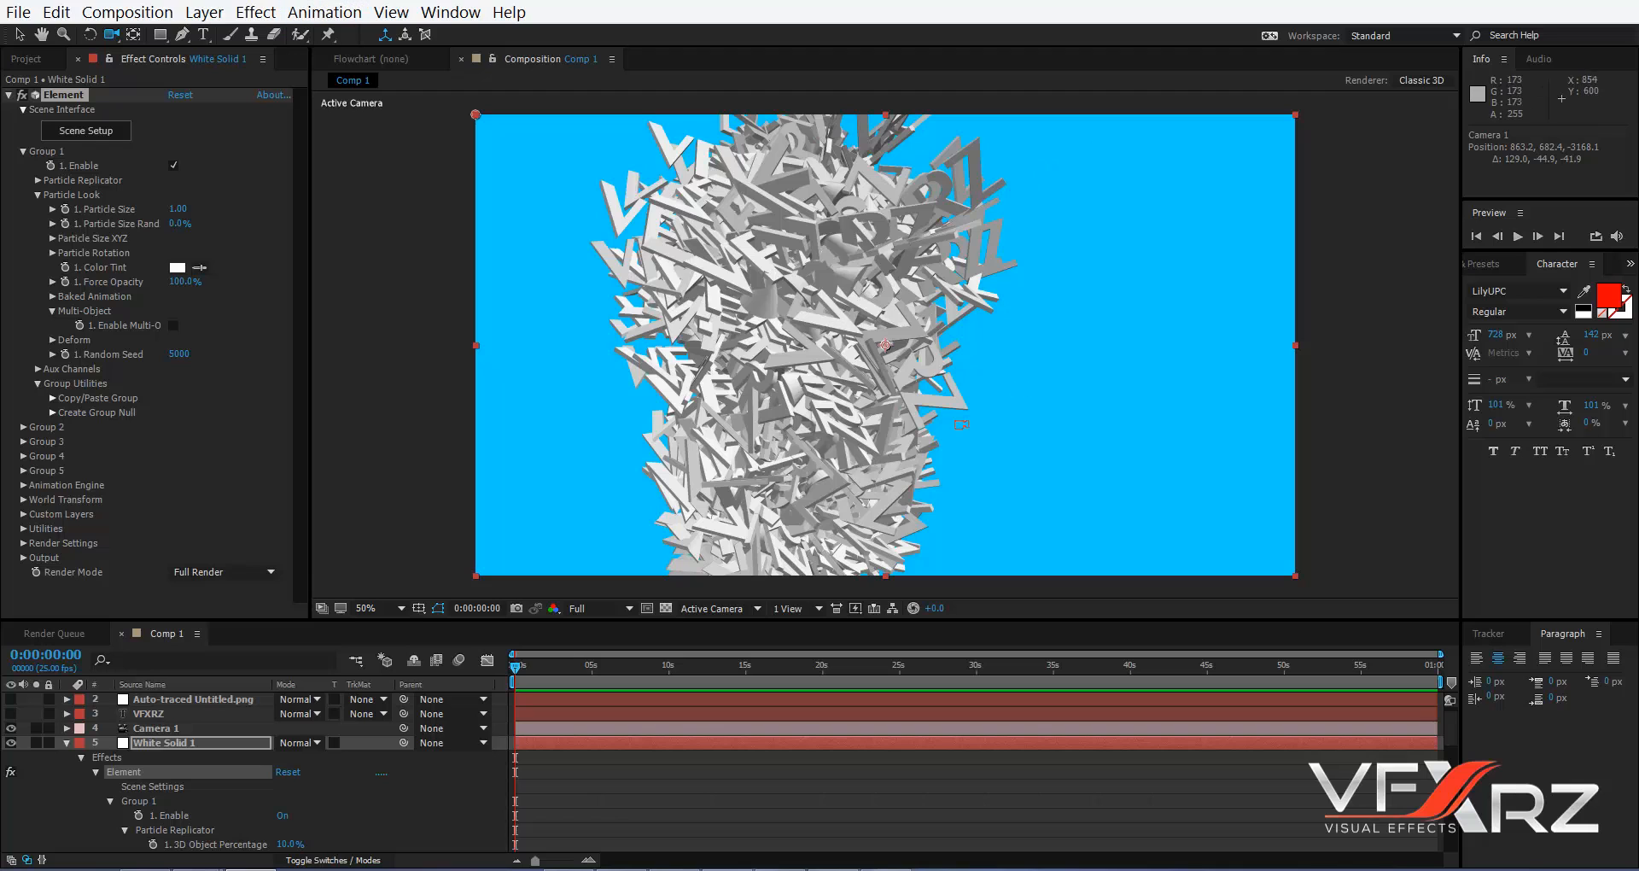
scroll(806, 304, down, 5)
scroll(812, 313, up, 8)
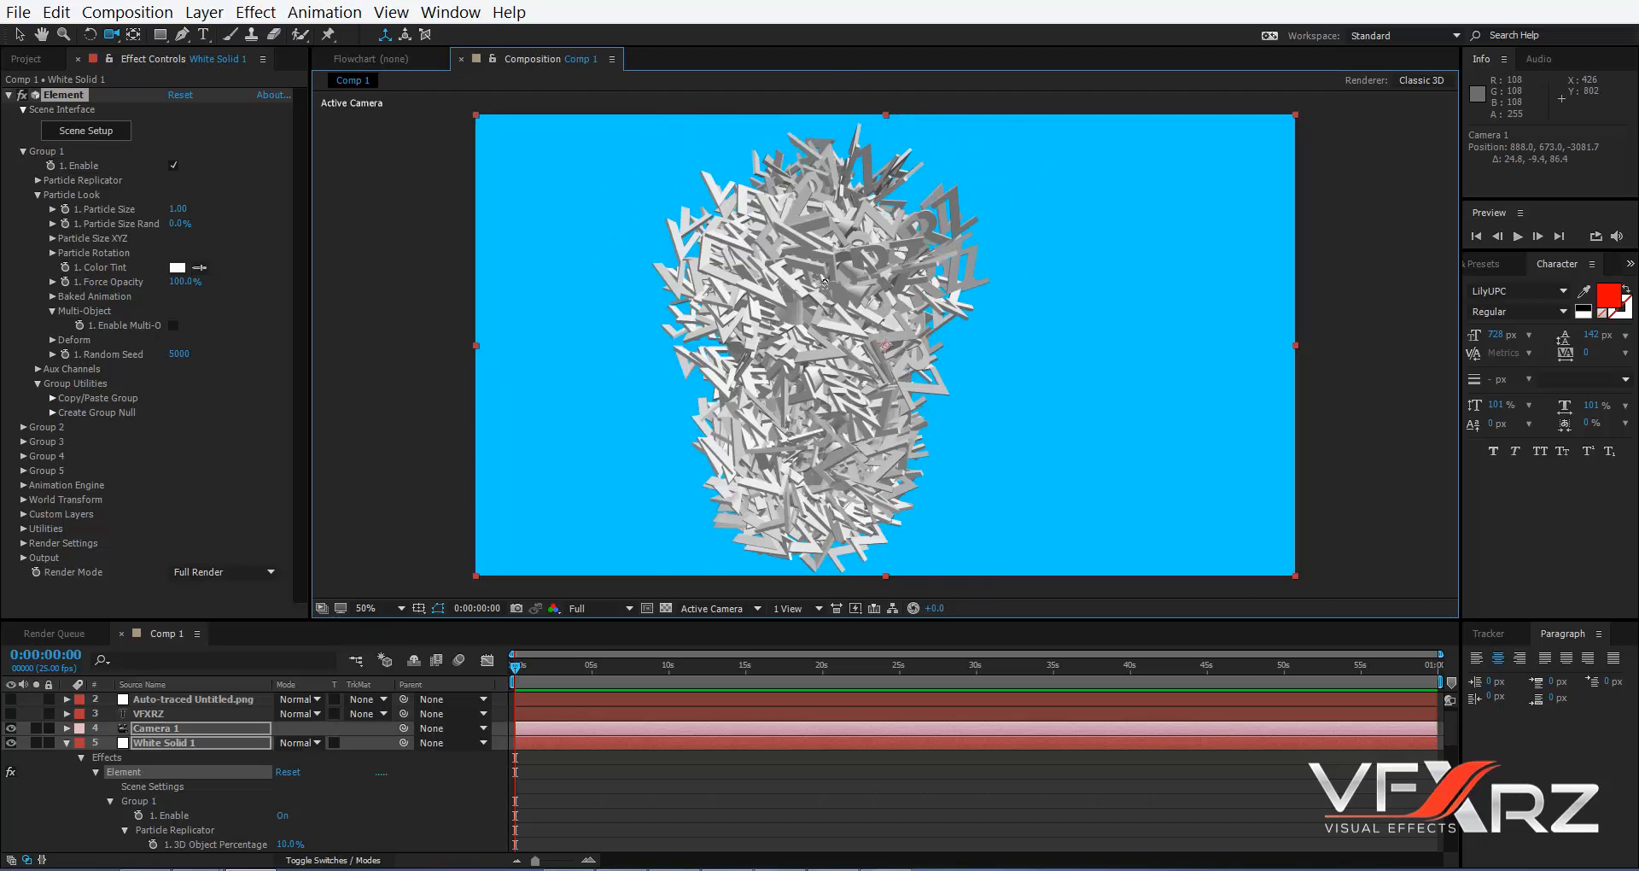
scroll(854, 371, down, 6)
scroll(850, 371, up, 2)
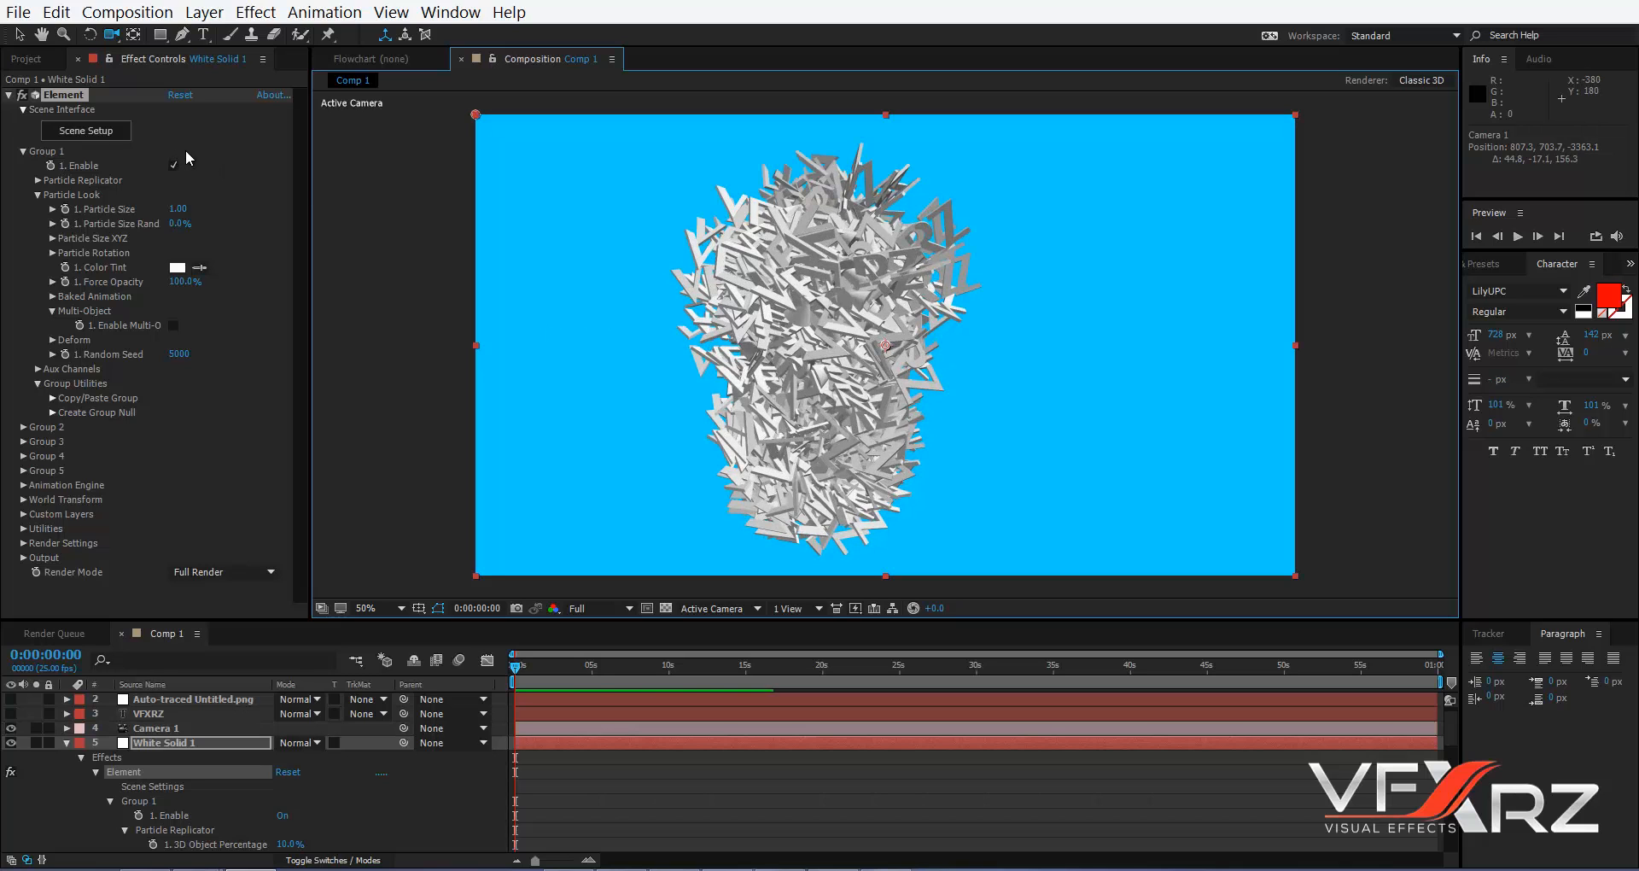
- In the scene setup, assign the extruded VFXRZ text model to group 2
click(98, 131)
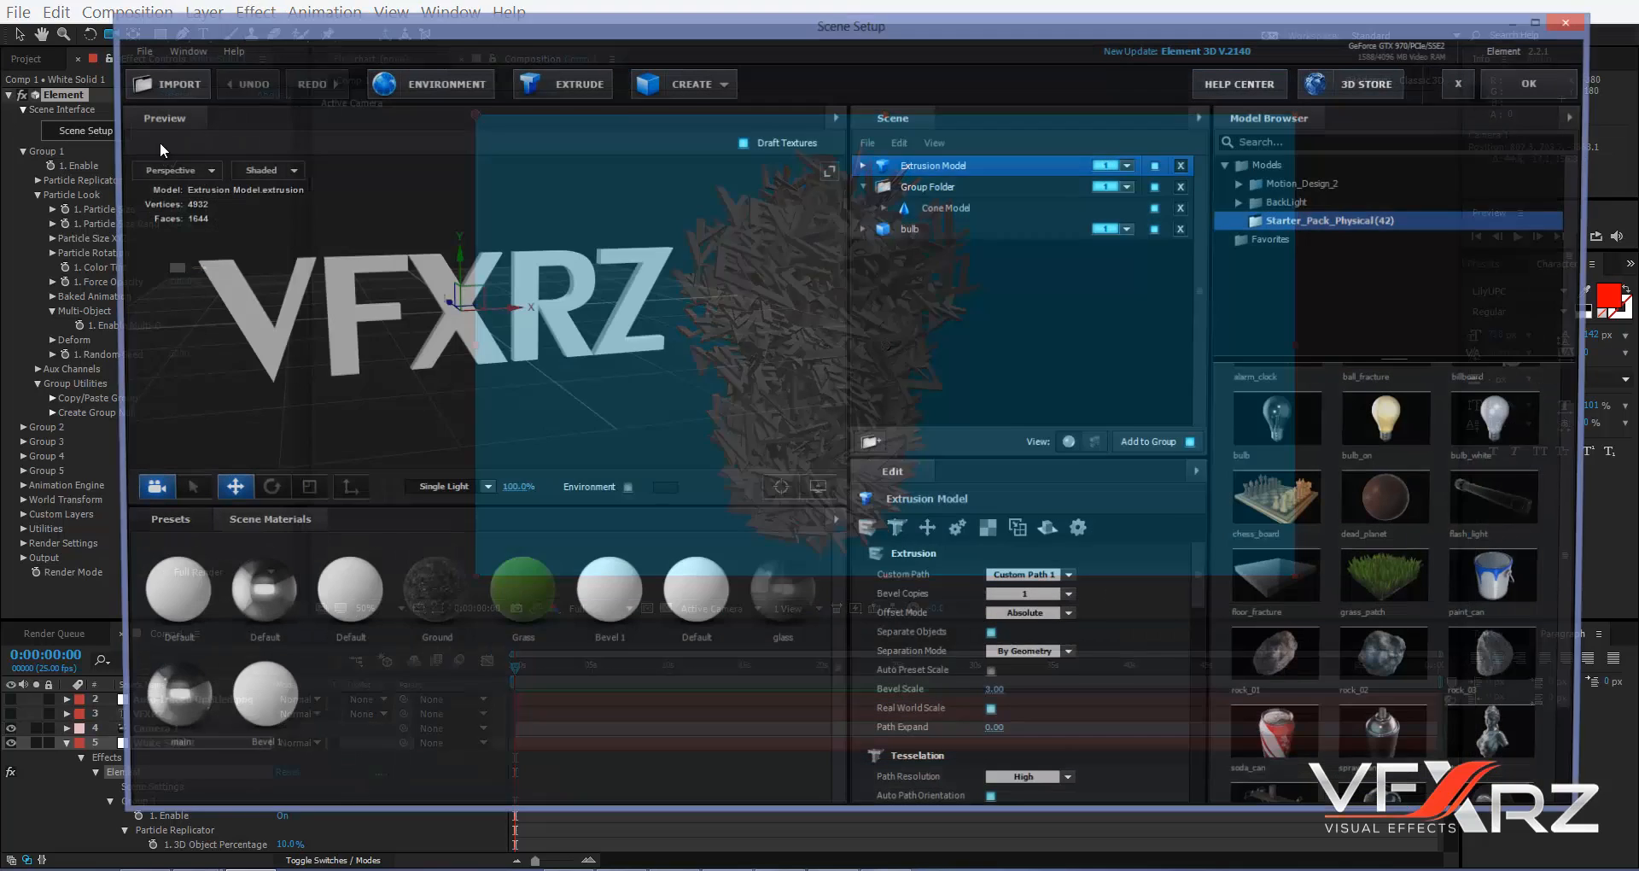
click(888, 188)
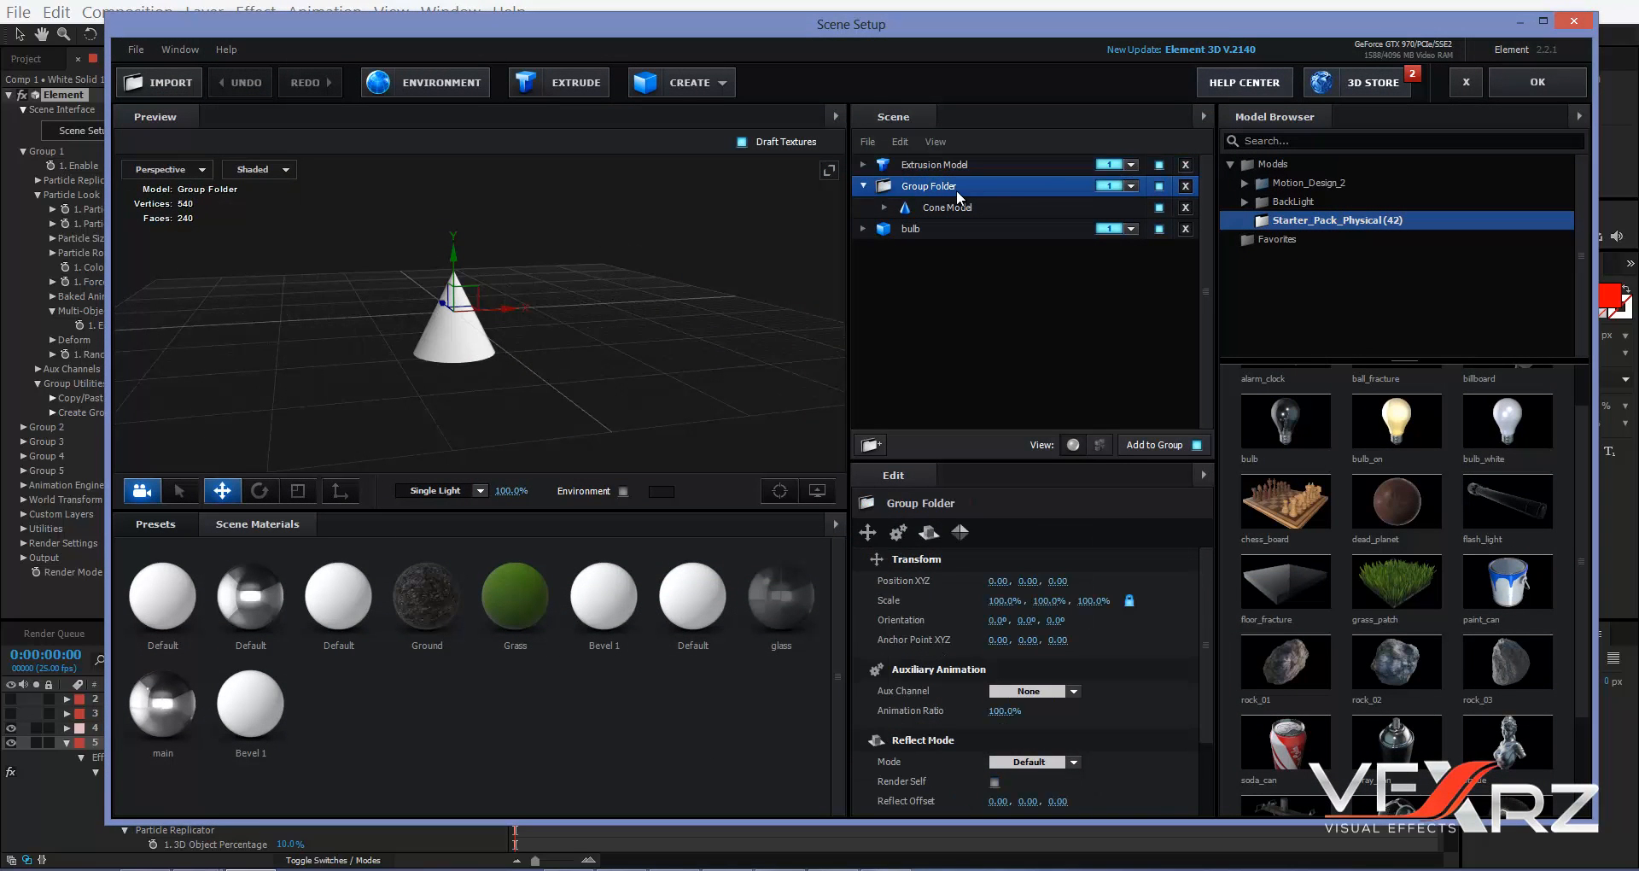
click(942, 164)
click(1128, 164)
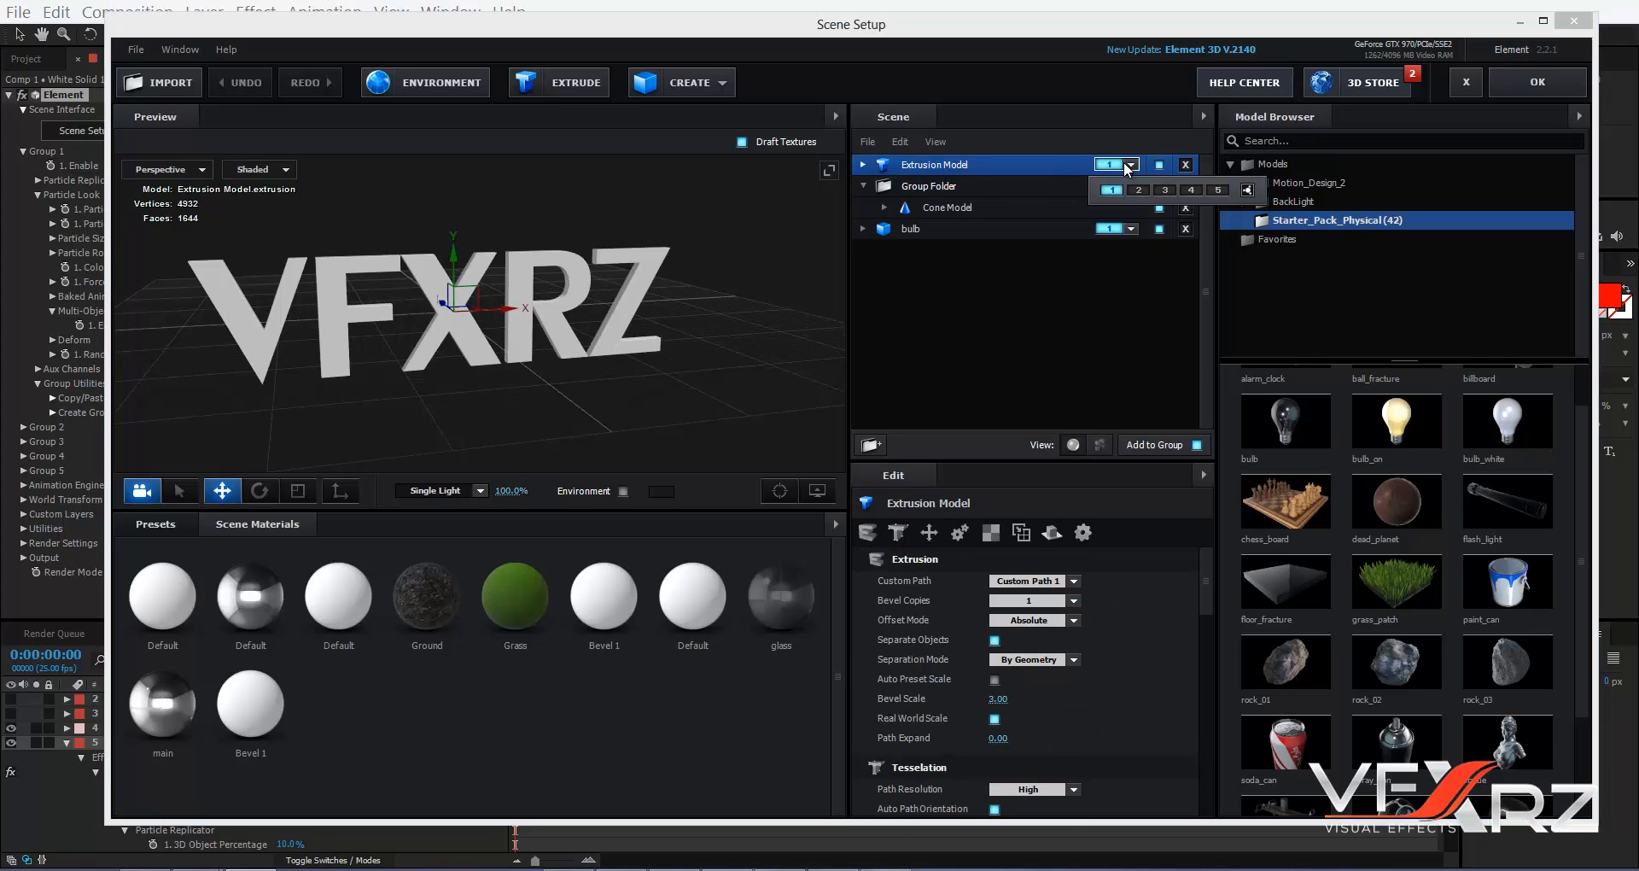
click(1137, 189)
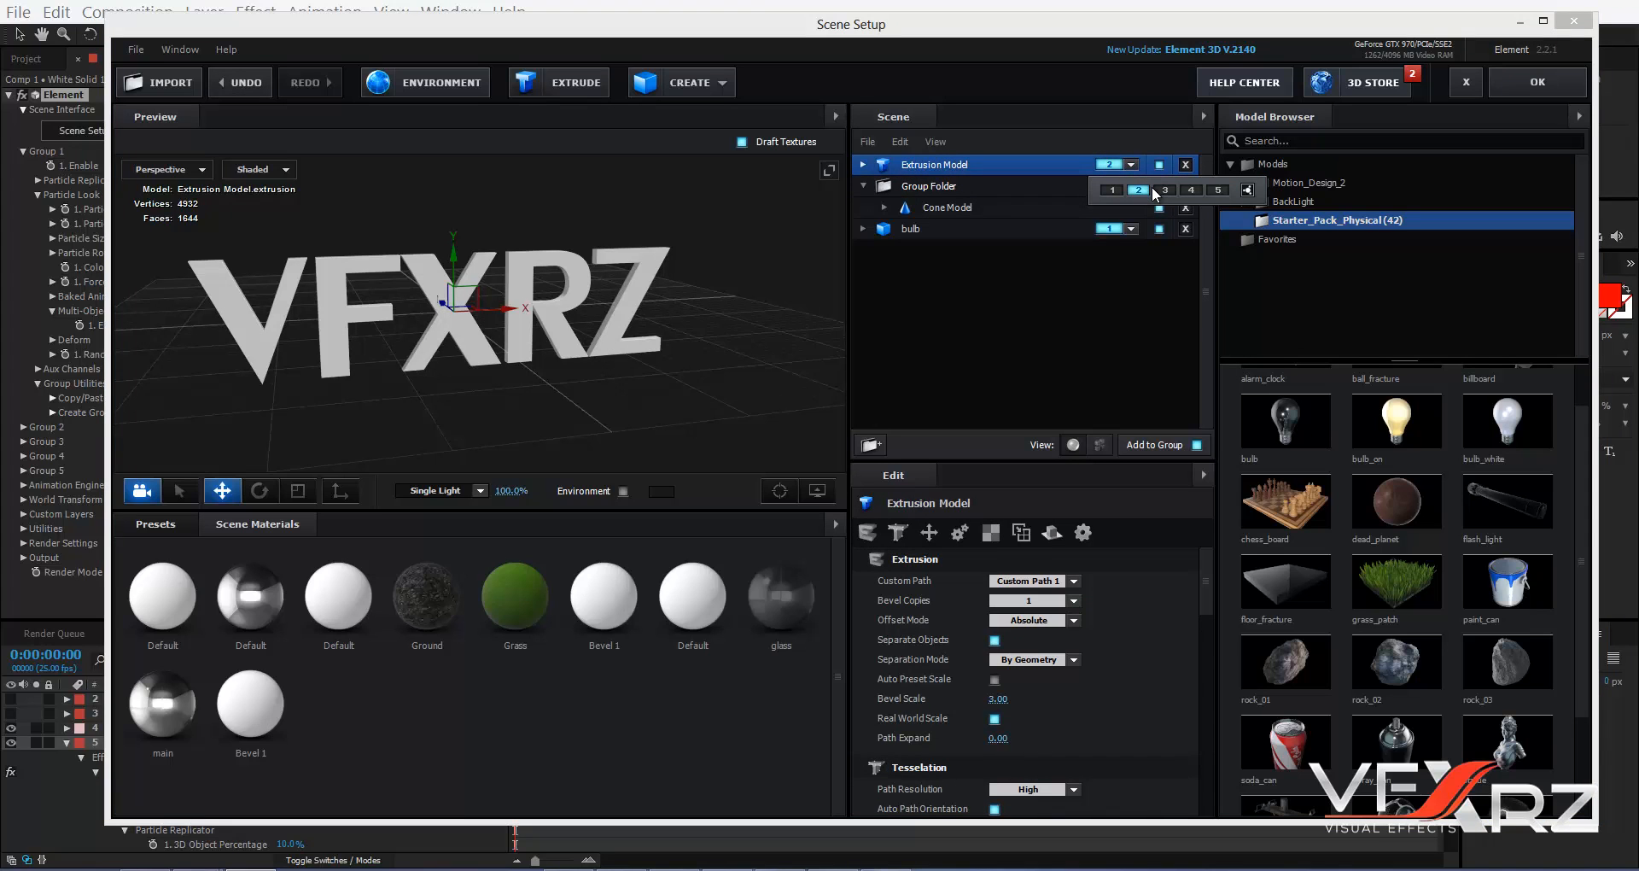
- Apply the scene, enable Multi-Object in Group 2's Particle Look settings and set its Size to 0.82
click(1537, 82)
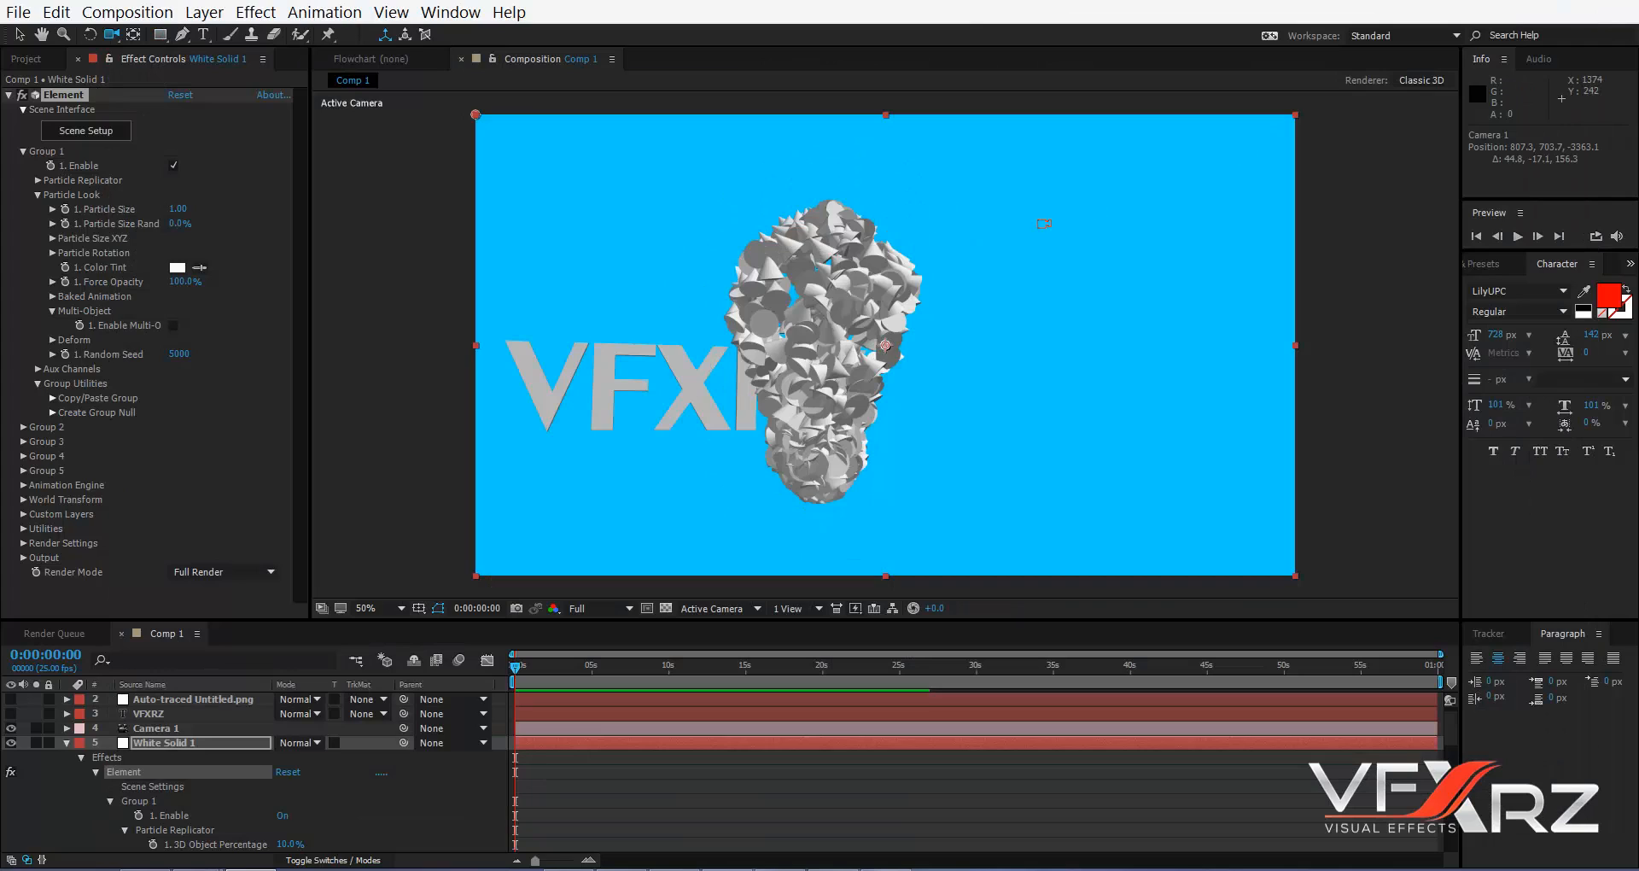
click(25, 152)
click(23, 152)
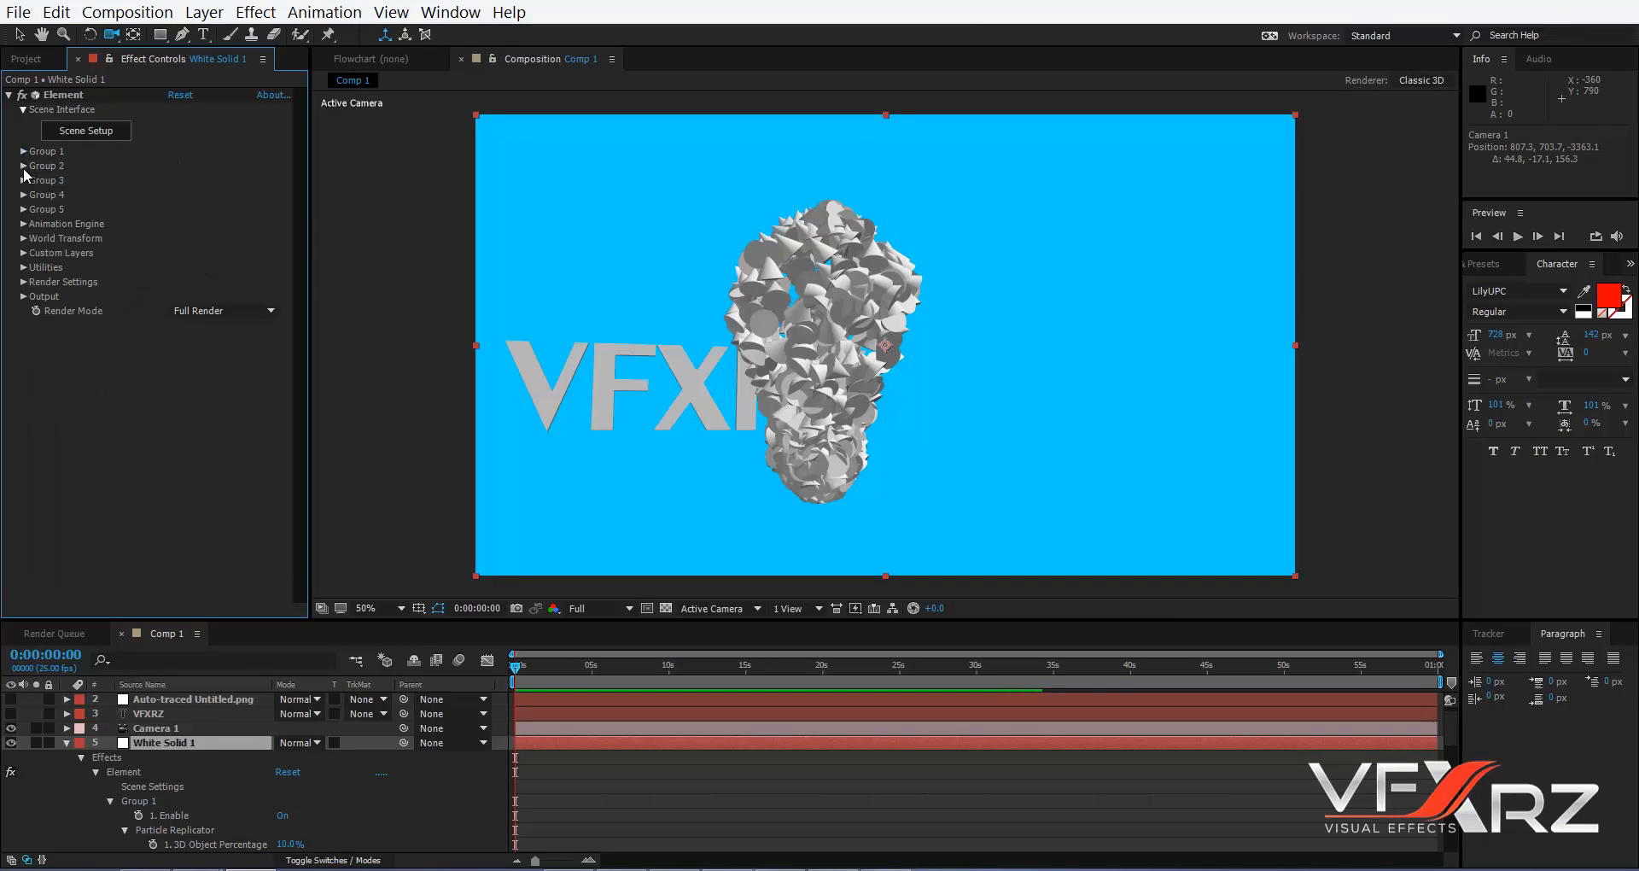
click(23, 166)
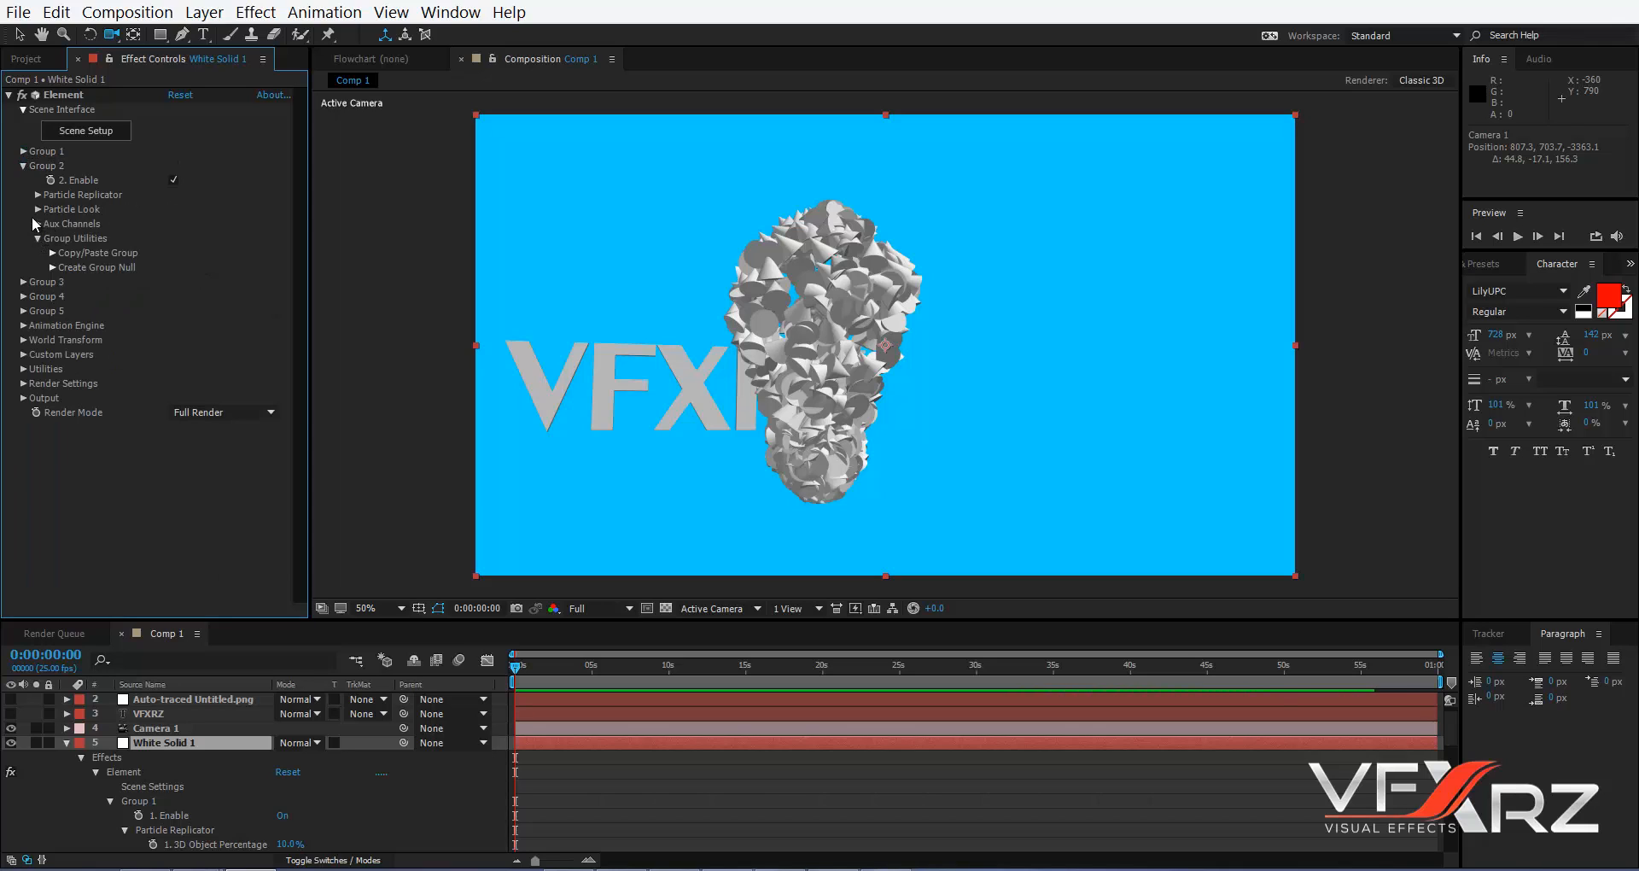
click(39, 211)
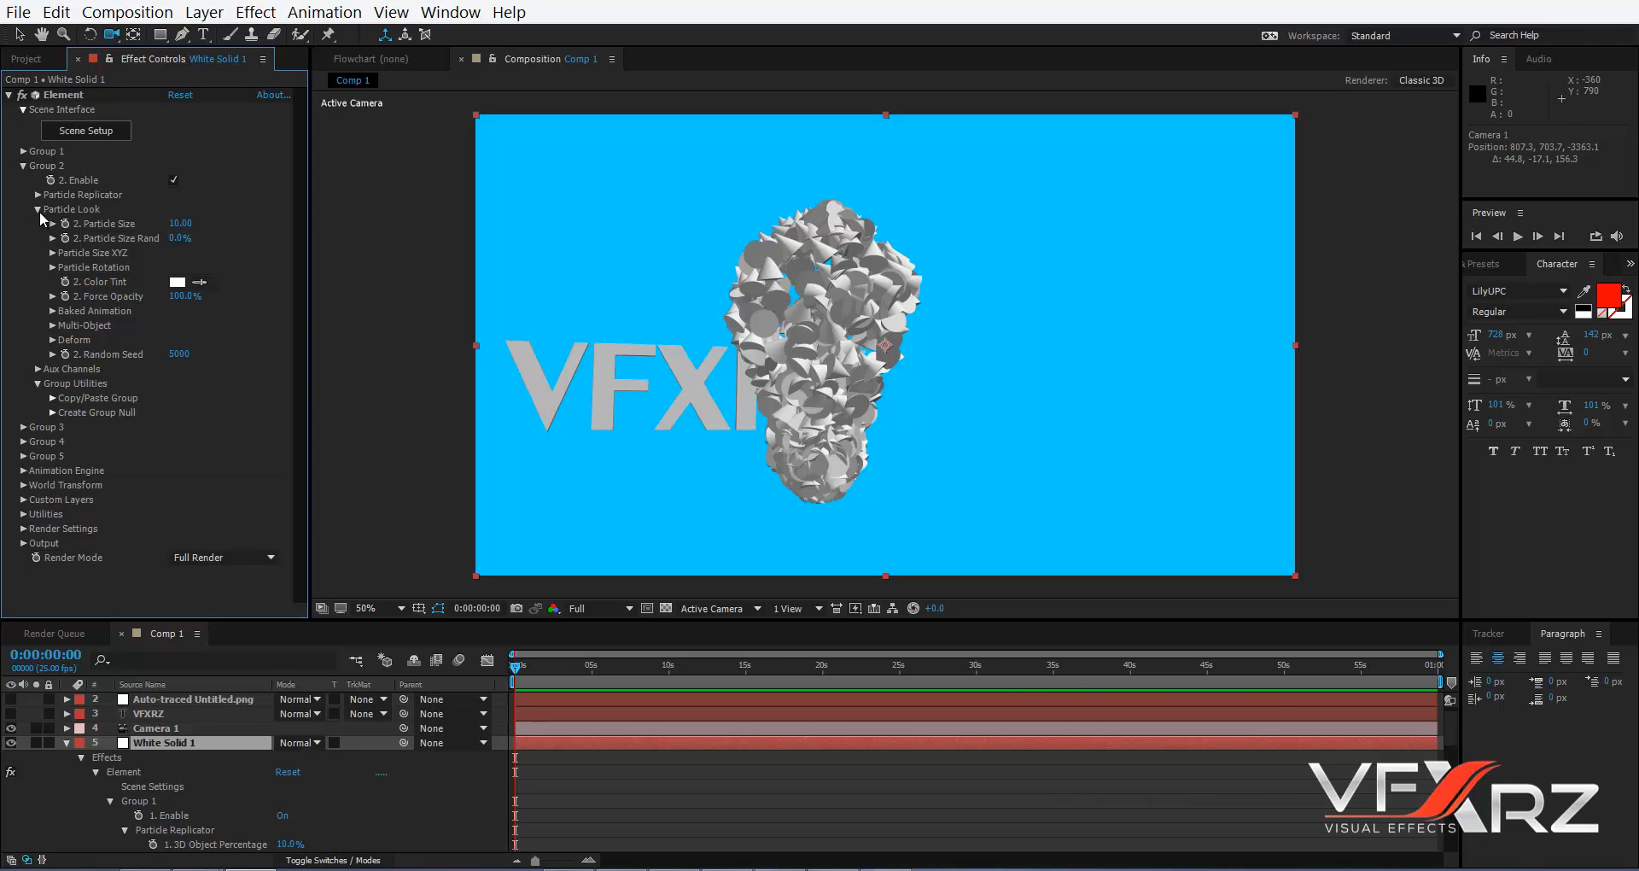
click(52, 326)
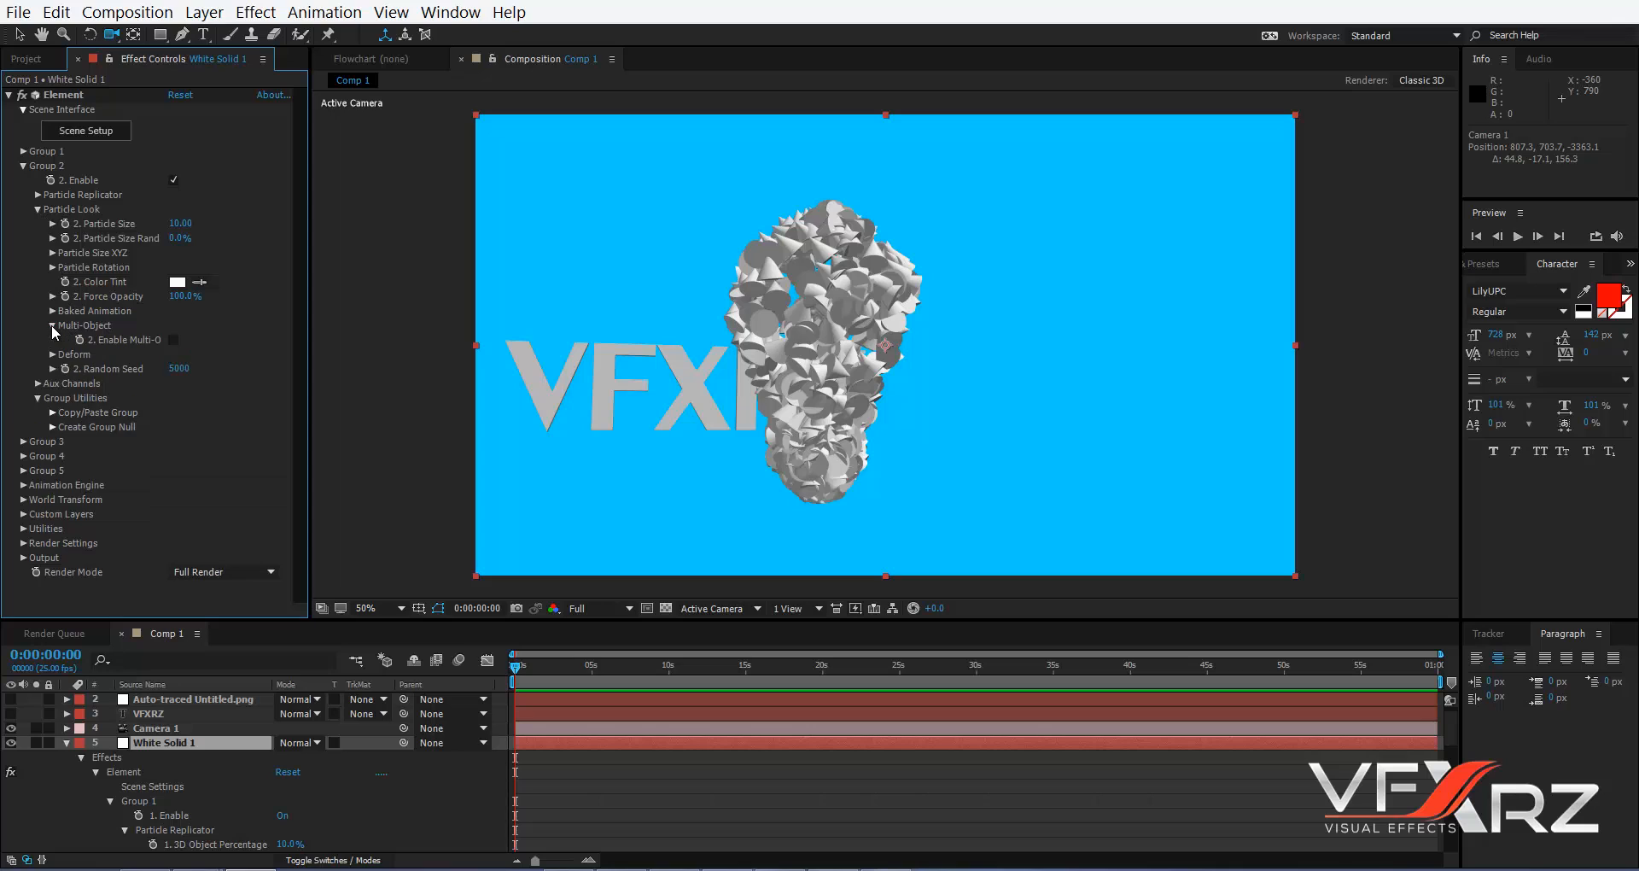
click(173, 340)
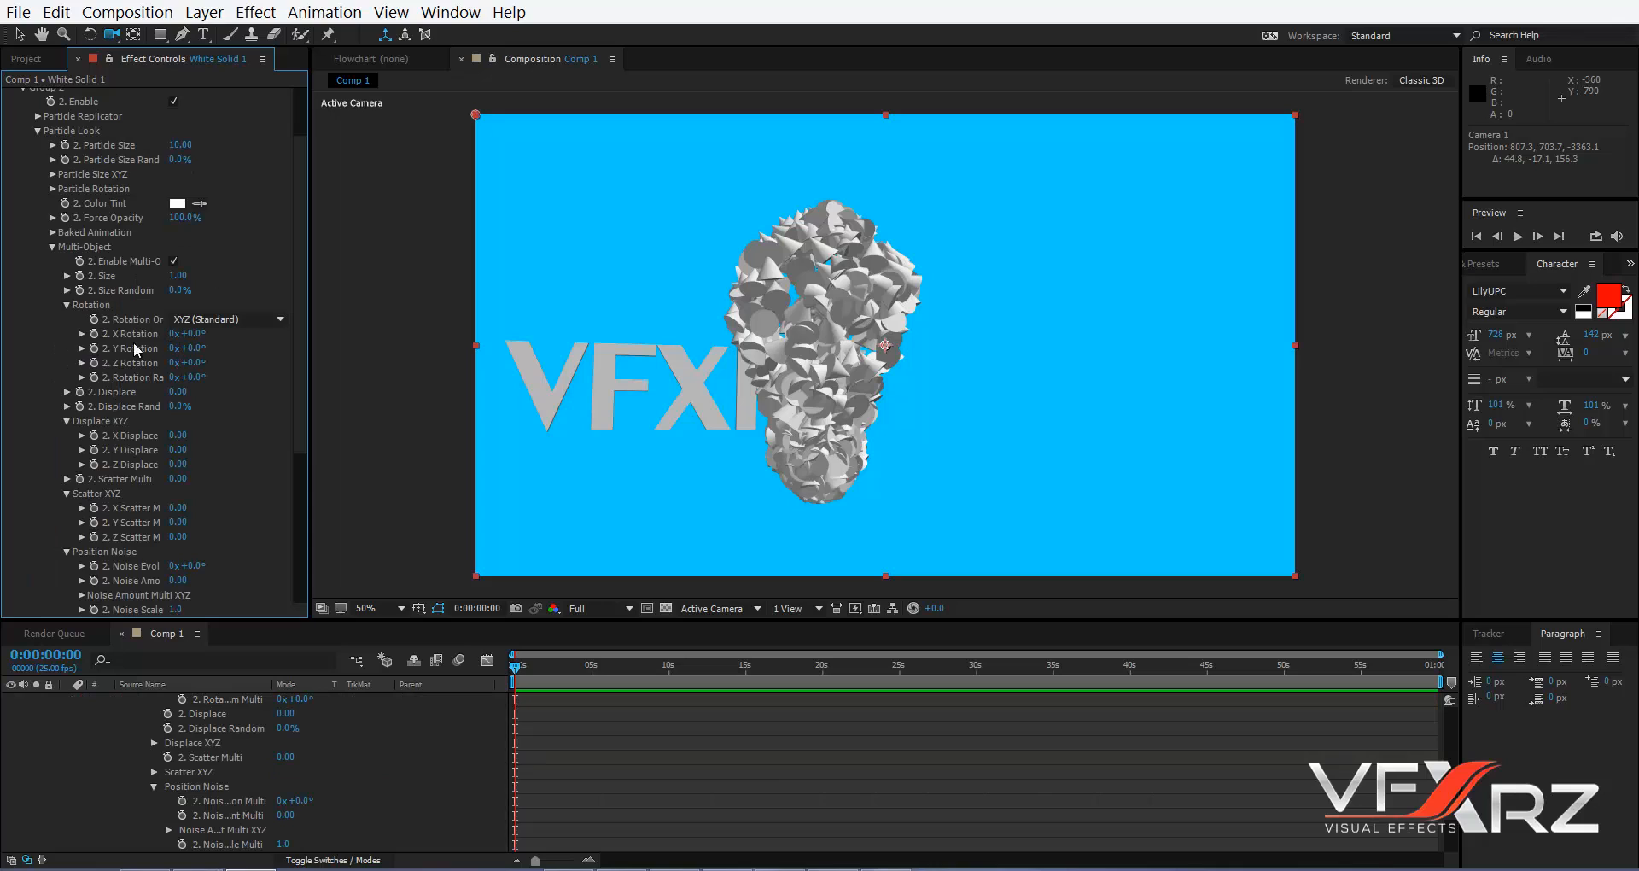
scroll(134, 347, down, 2)
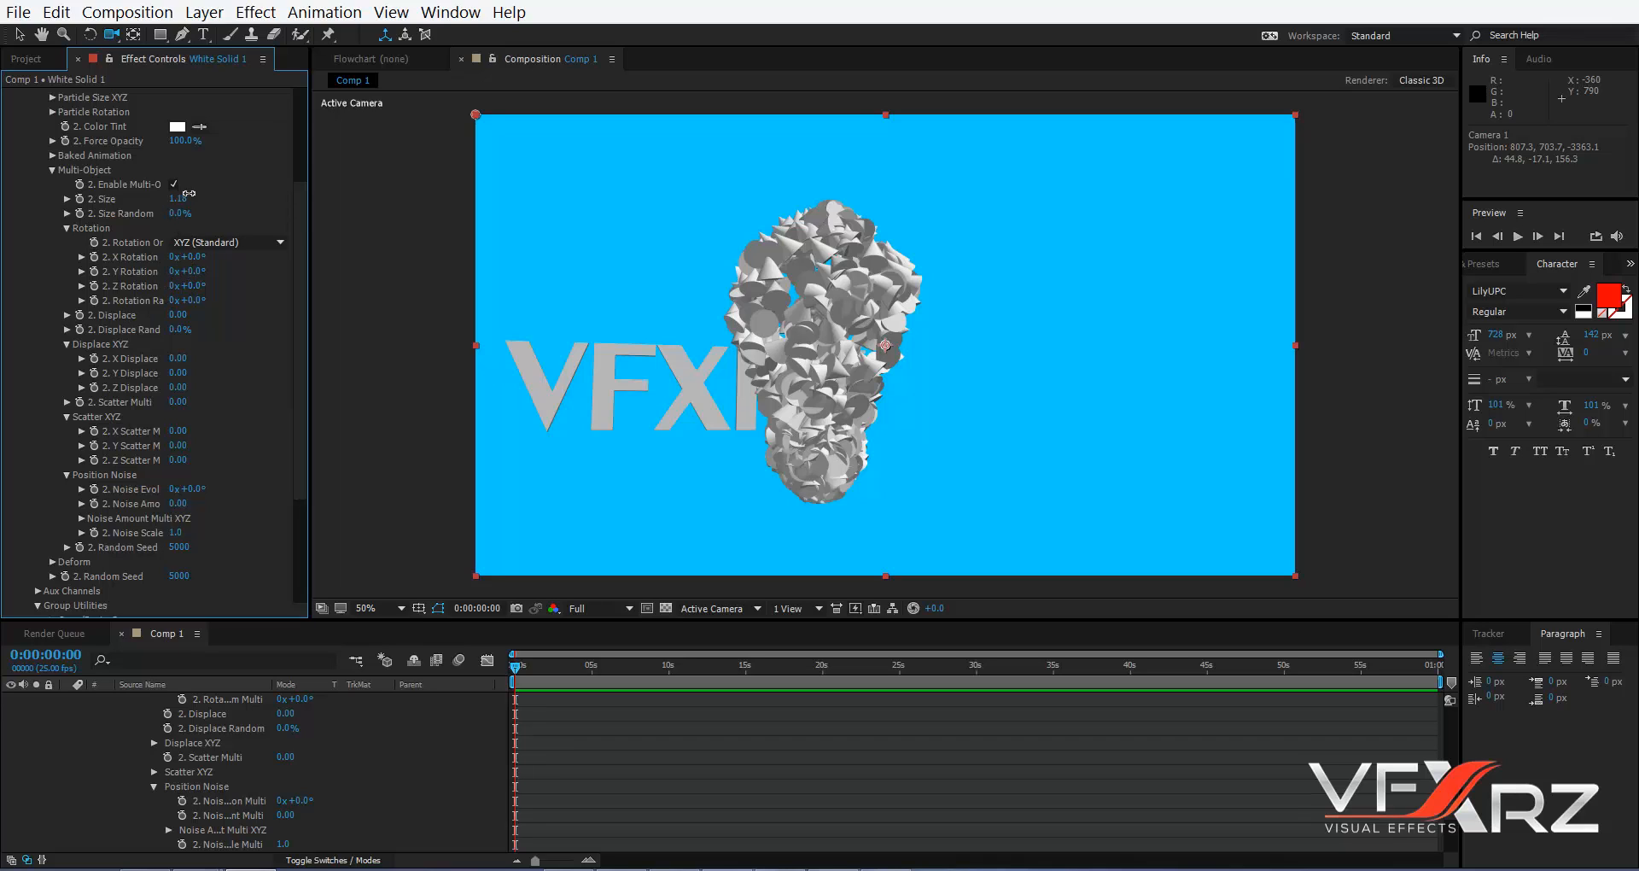
drag(189, 194, 196, 241)
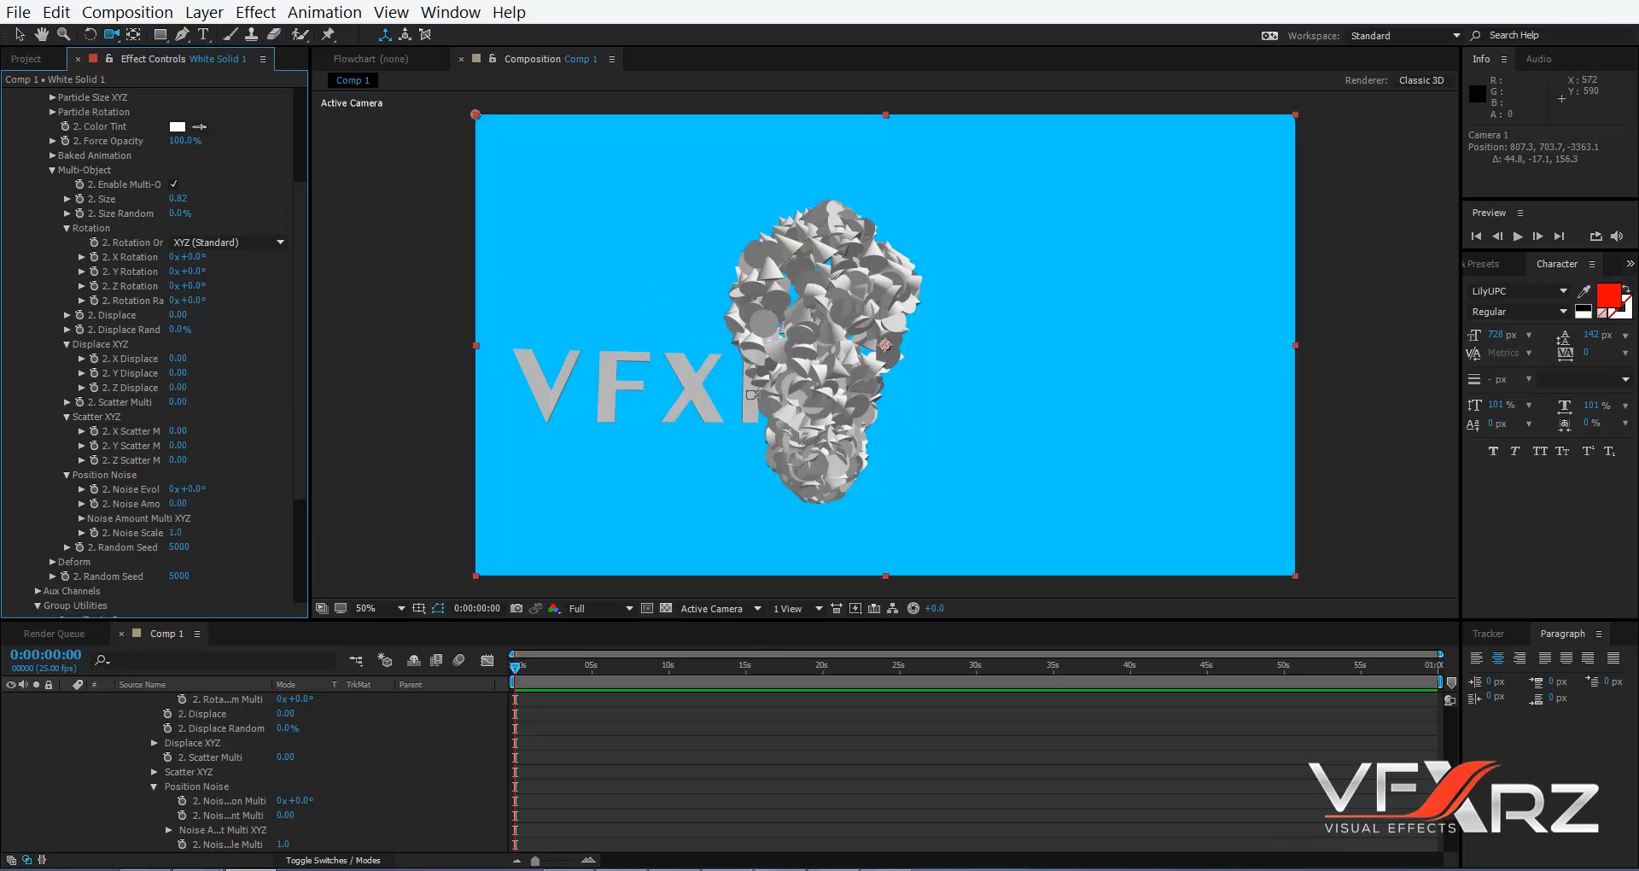
- Disable Group 1 and move the camera in to center the VFXRZ text in the frame
scroll(301, 154, up, 4)
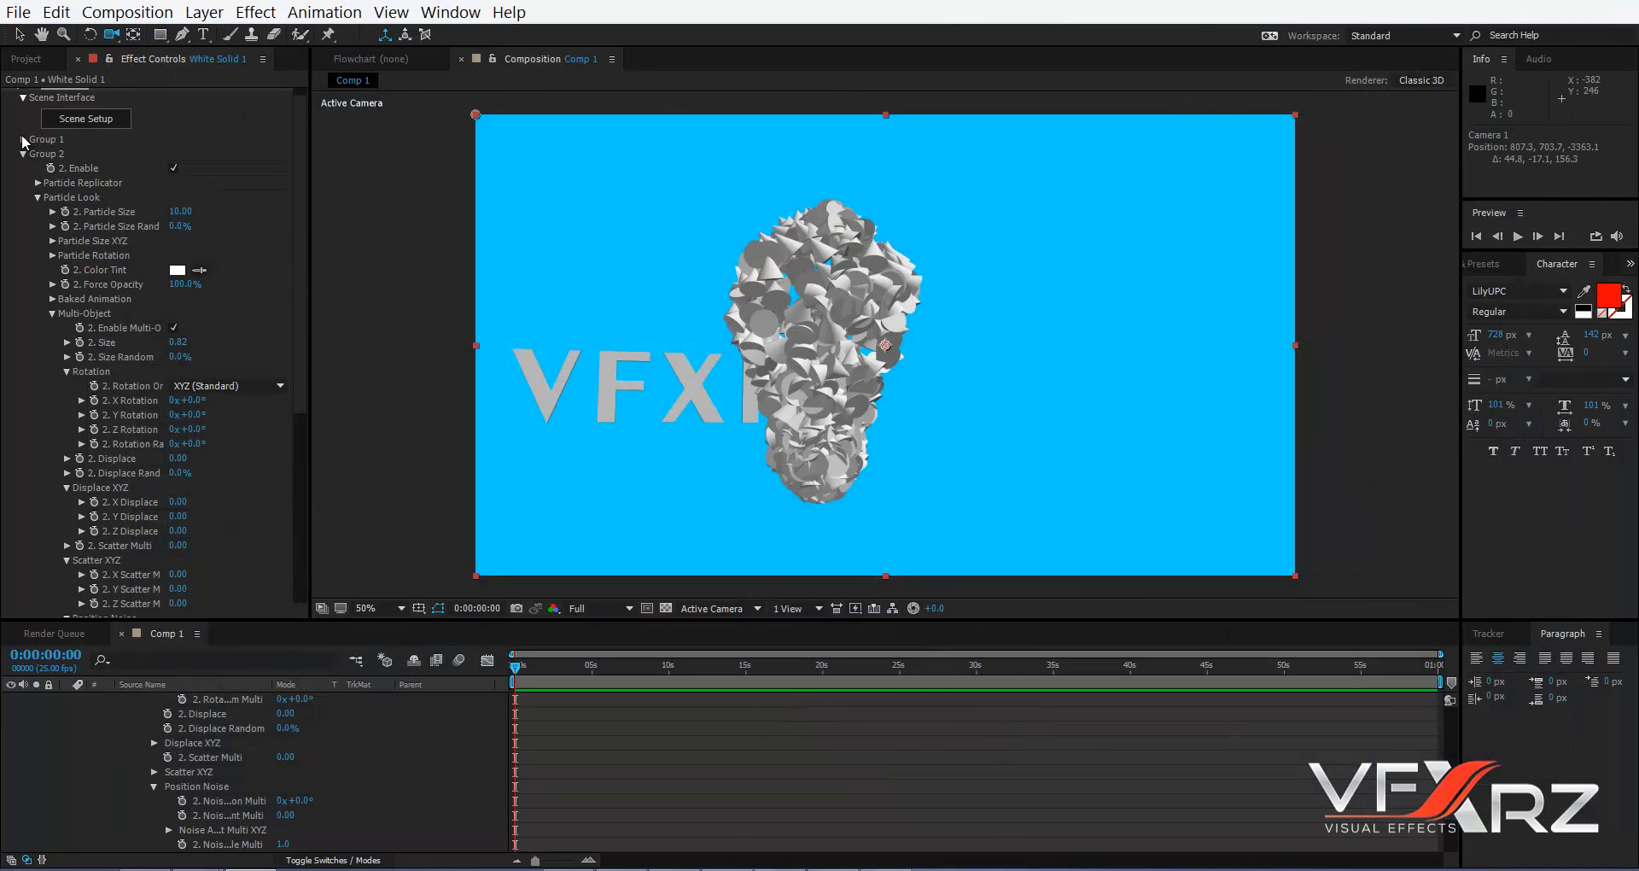
click(23, 139)
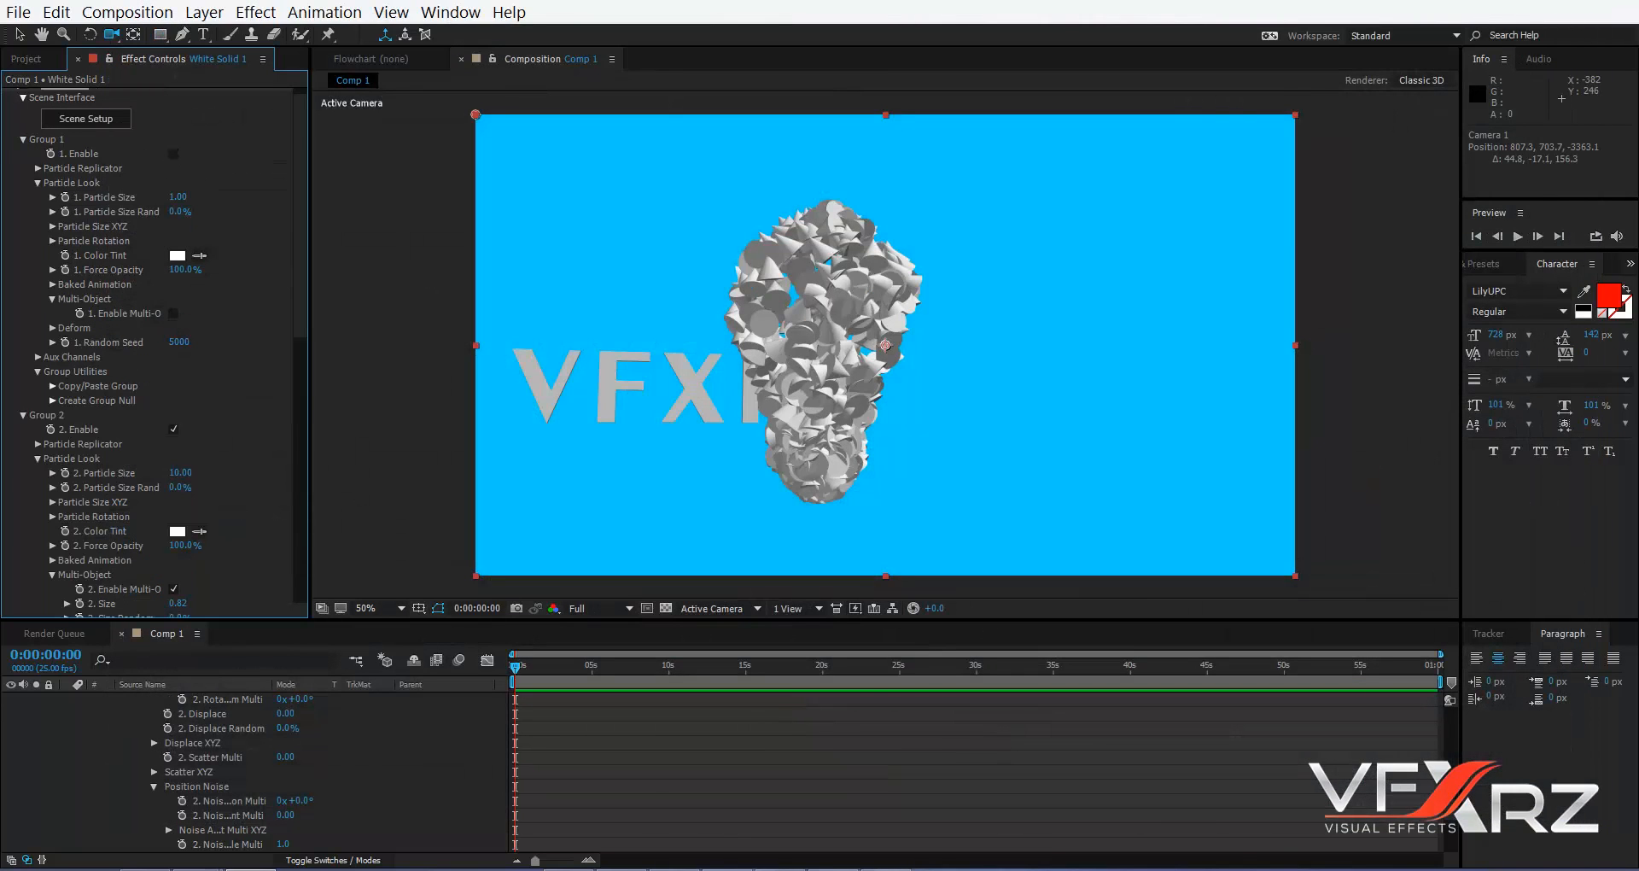
click(24, 140)
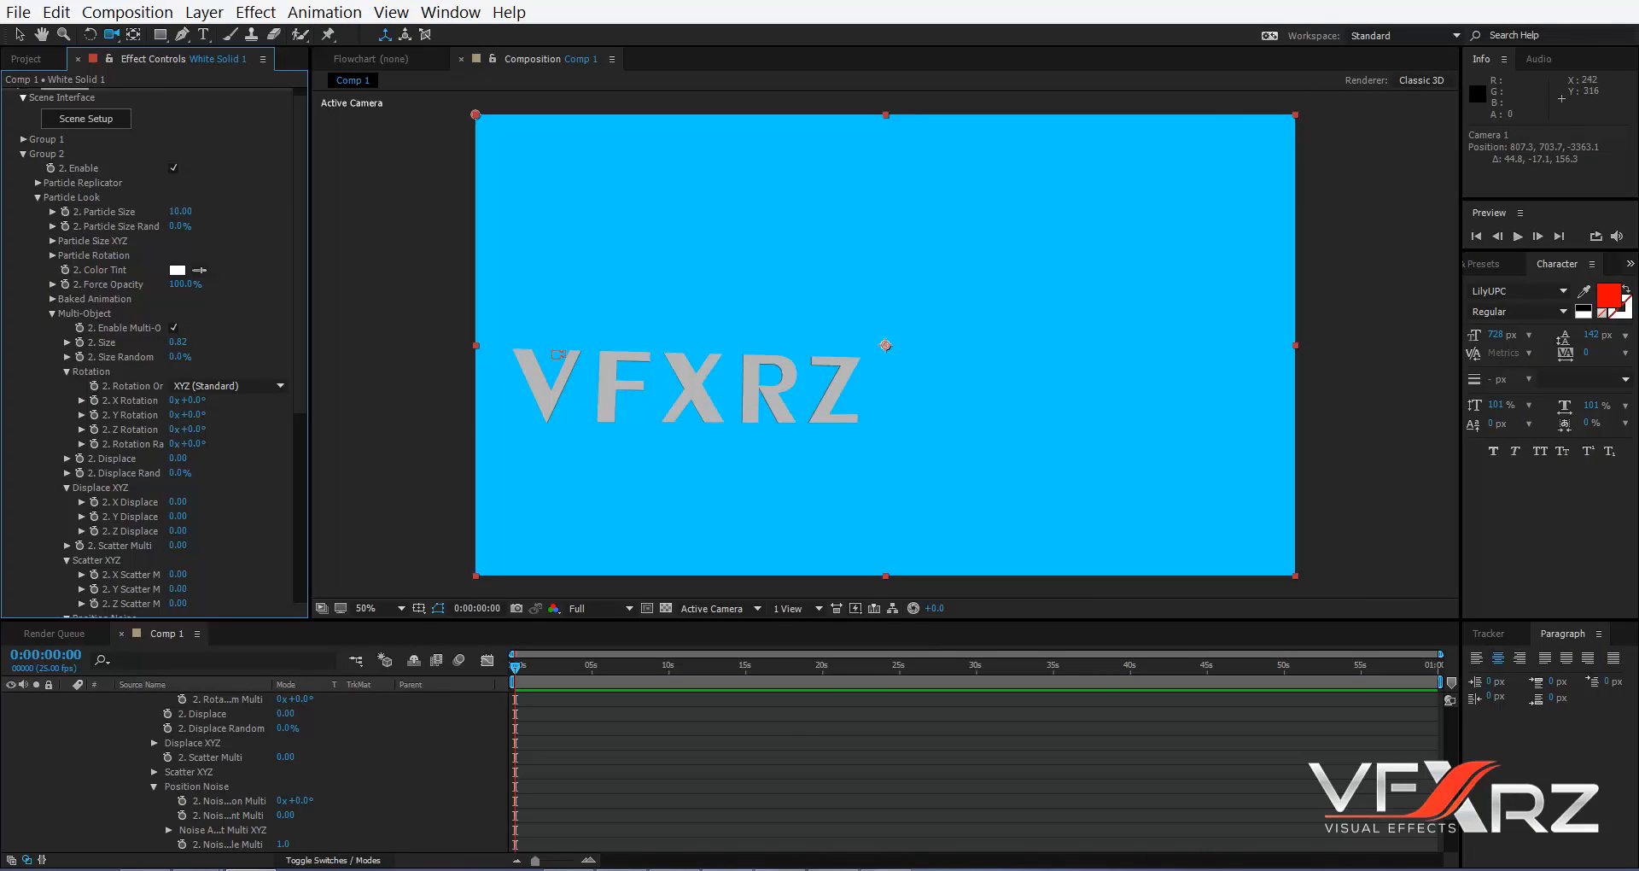
drag(718, 406, 839, 356)
right_drag(839, 357, 830, 264)
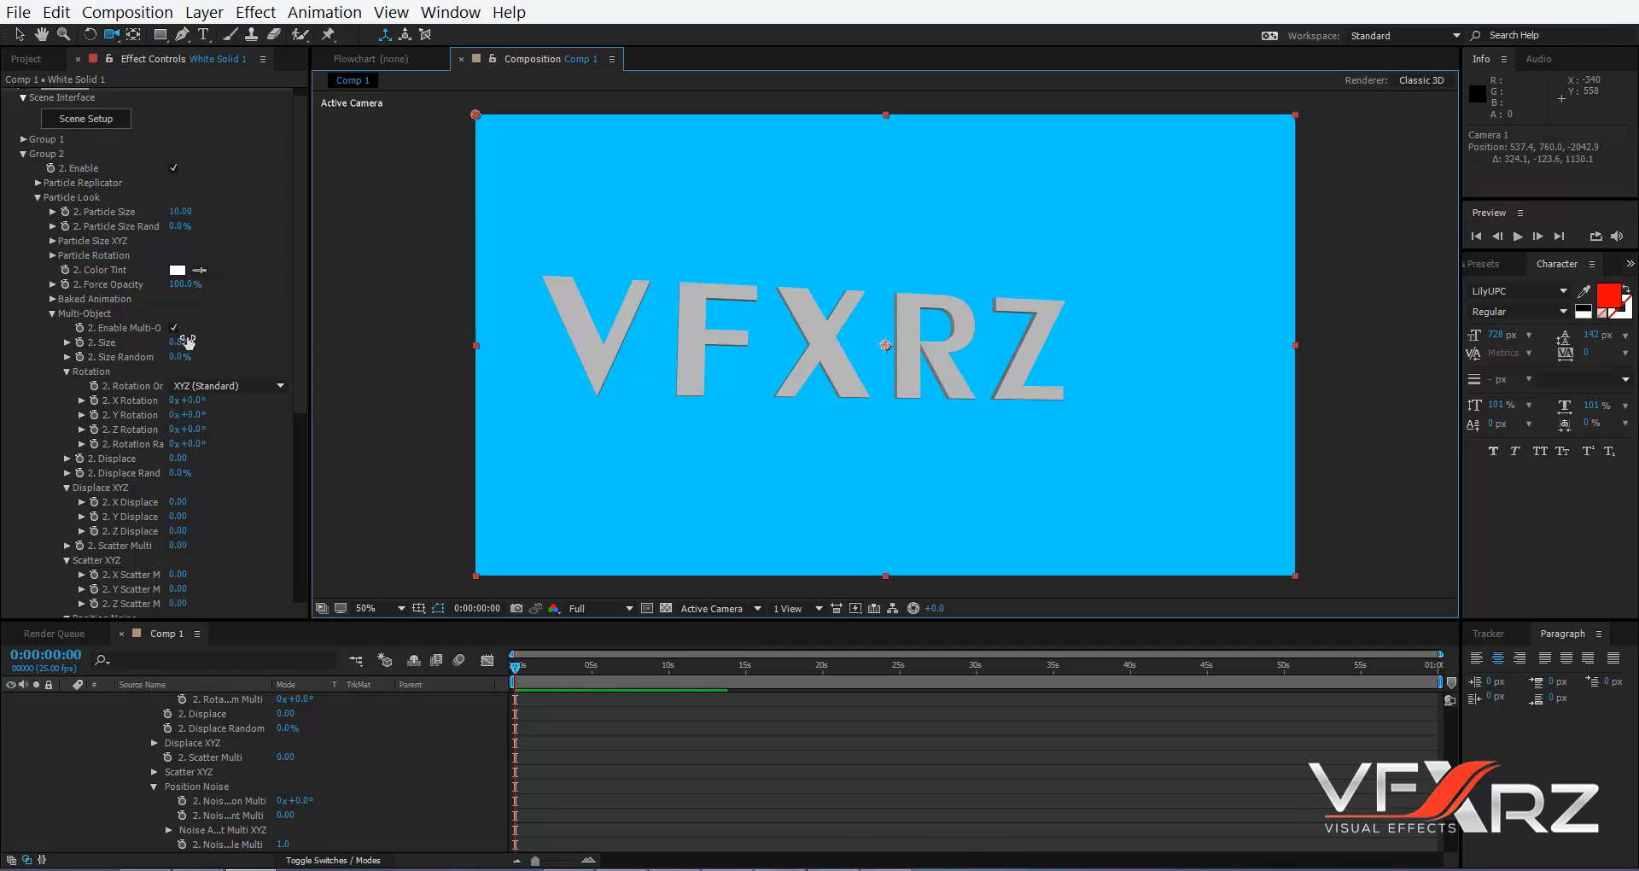
- Set Group 2's Multi-Object Size to 0.87, Size Random to 4.0% and X, Y and Z Rotation to 39.0°, 34.0° and 25.0°
drag(189, 342, 205, 384)
scroll(176, 346, down, 1)
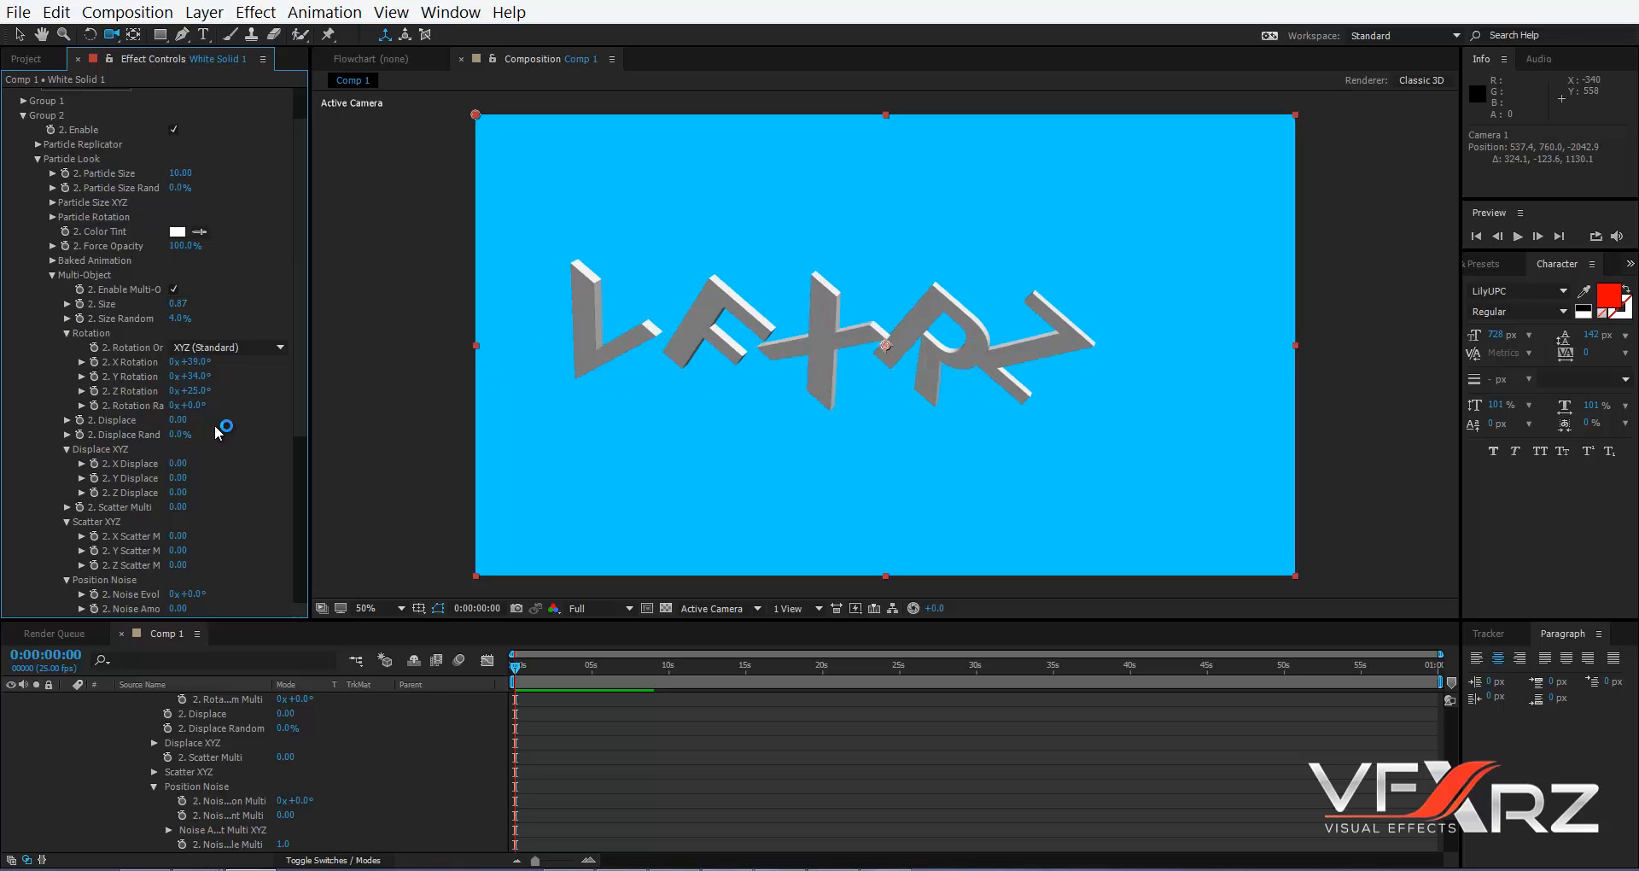
- Set Group 2's Multi-Object Displace to 0.30, X Displace to 0.08, Y Displace to 0.48 and X Scatter to 4.67
drag(182, 418, 215, 405)
scroll(194, 427, down, 3)
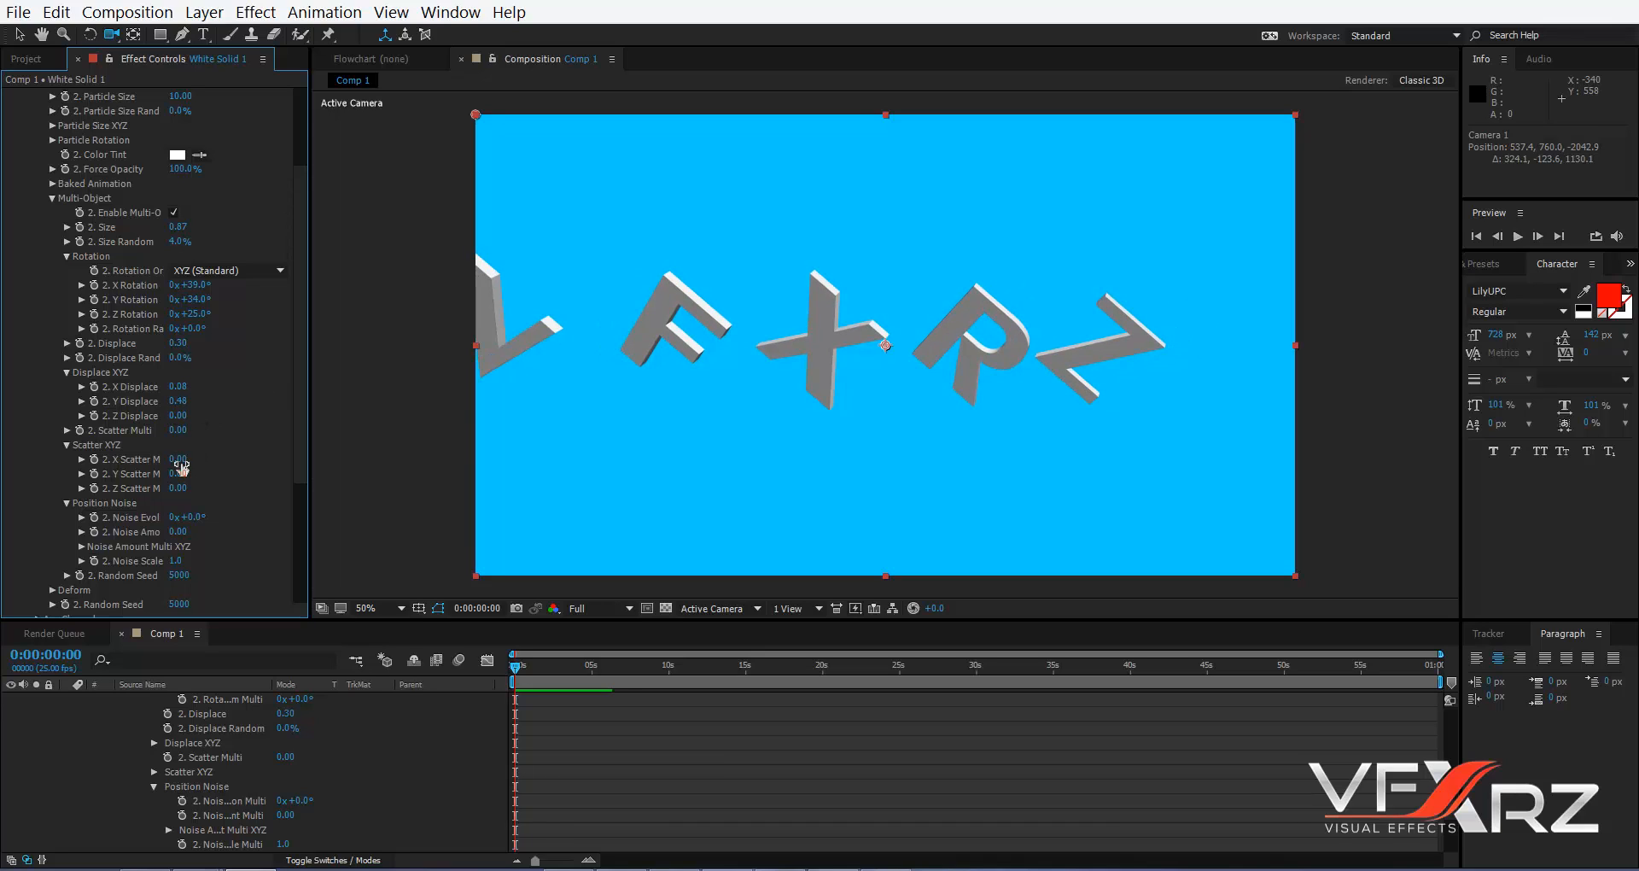
mouse_move(181, 466)
mouse_down()
mouse_move(896, 385)
mouse_move(384, 443)
mouse_move(232, 489)
mouse_up()
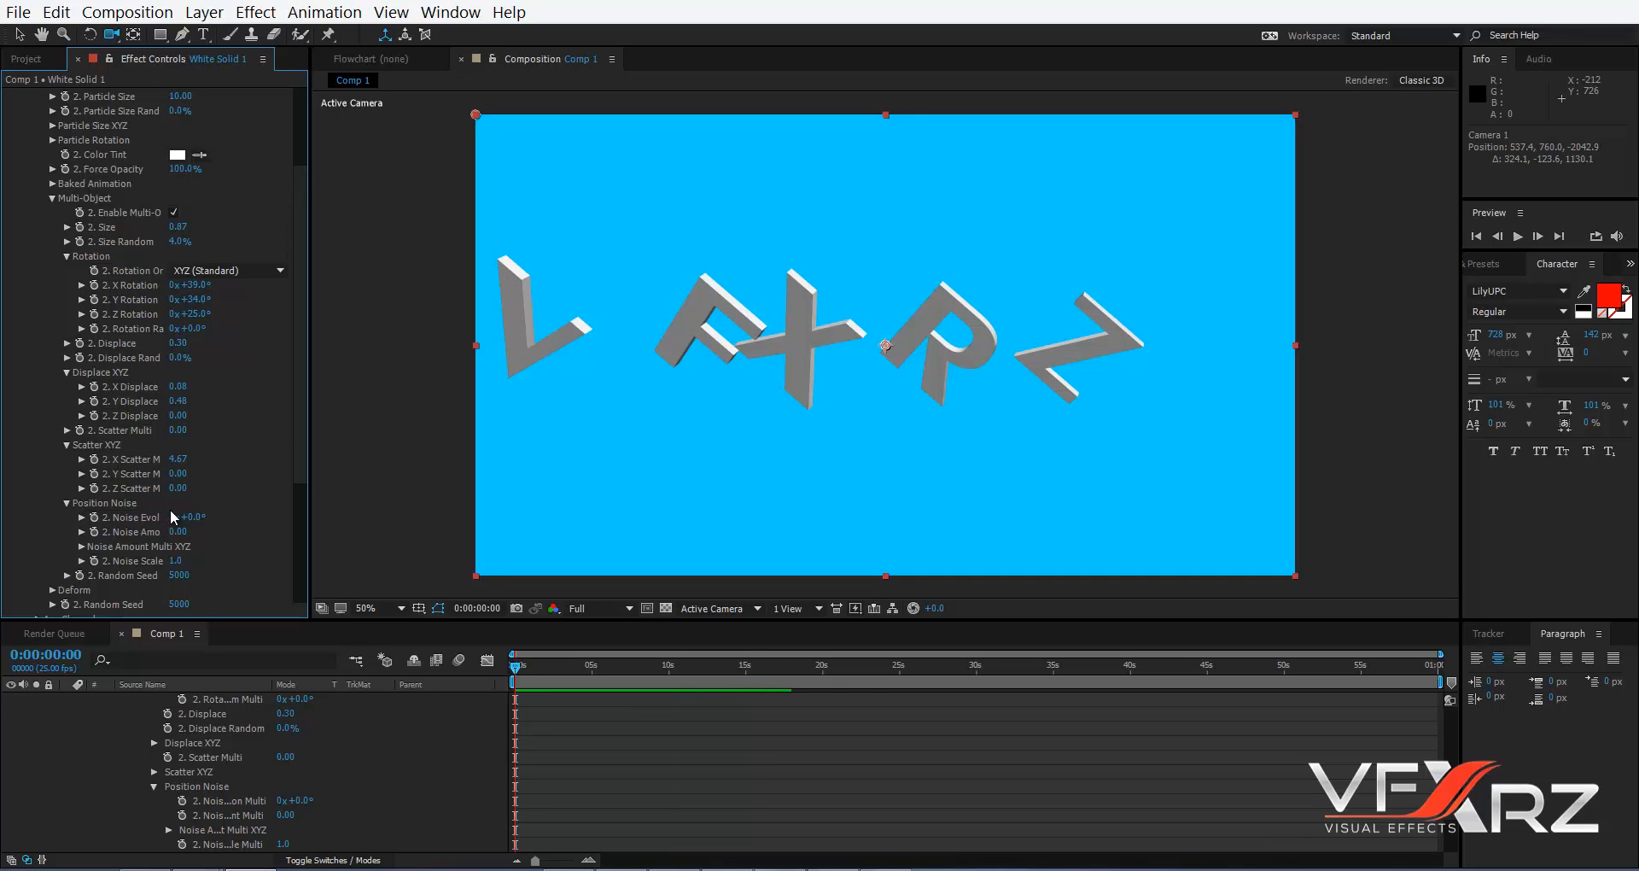
- Set the Multi-Object Position Noise Evolution to 1x+177.0° and Noise Amount to 0.25, and collapse Group 2
drag(178, 531, 589, 471)
scroll(243, 495, down, 1)
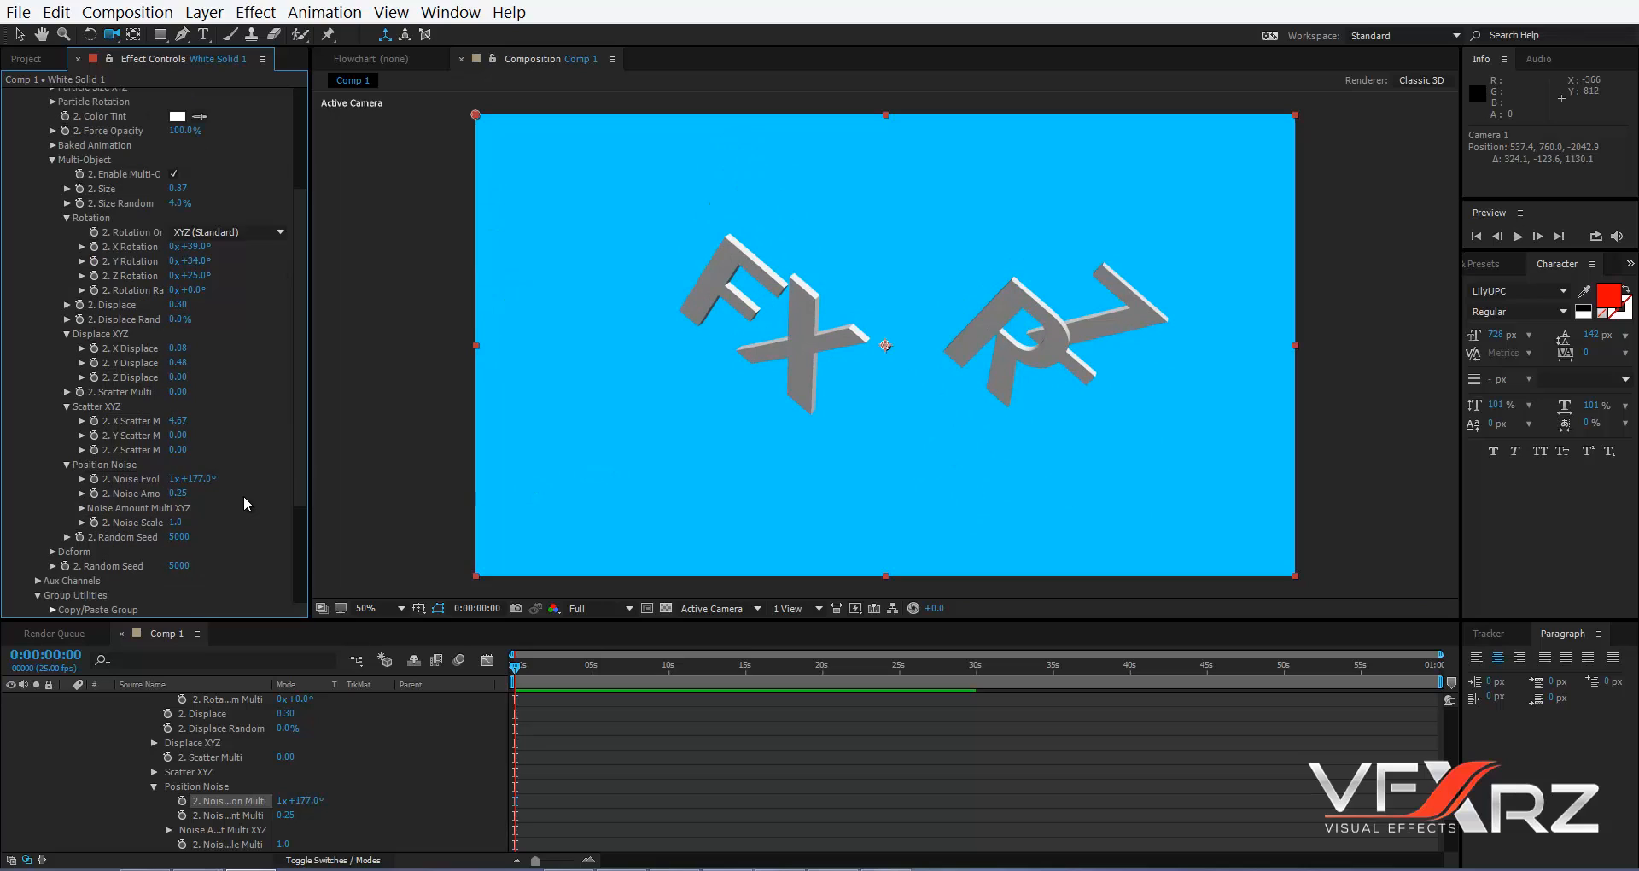
scroll(244, 495, up, 2)
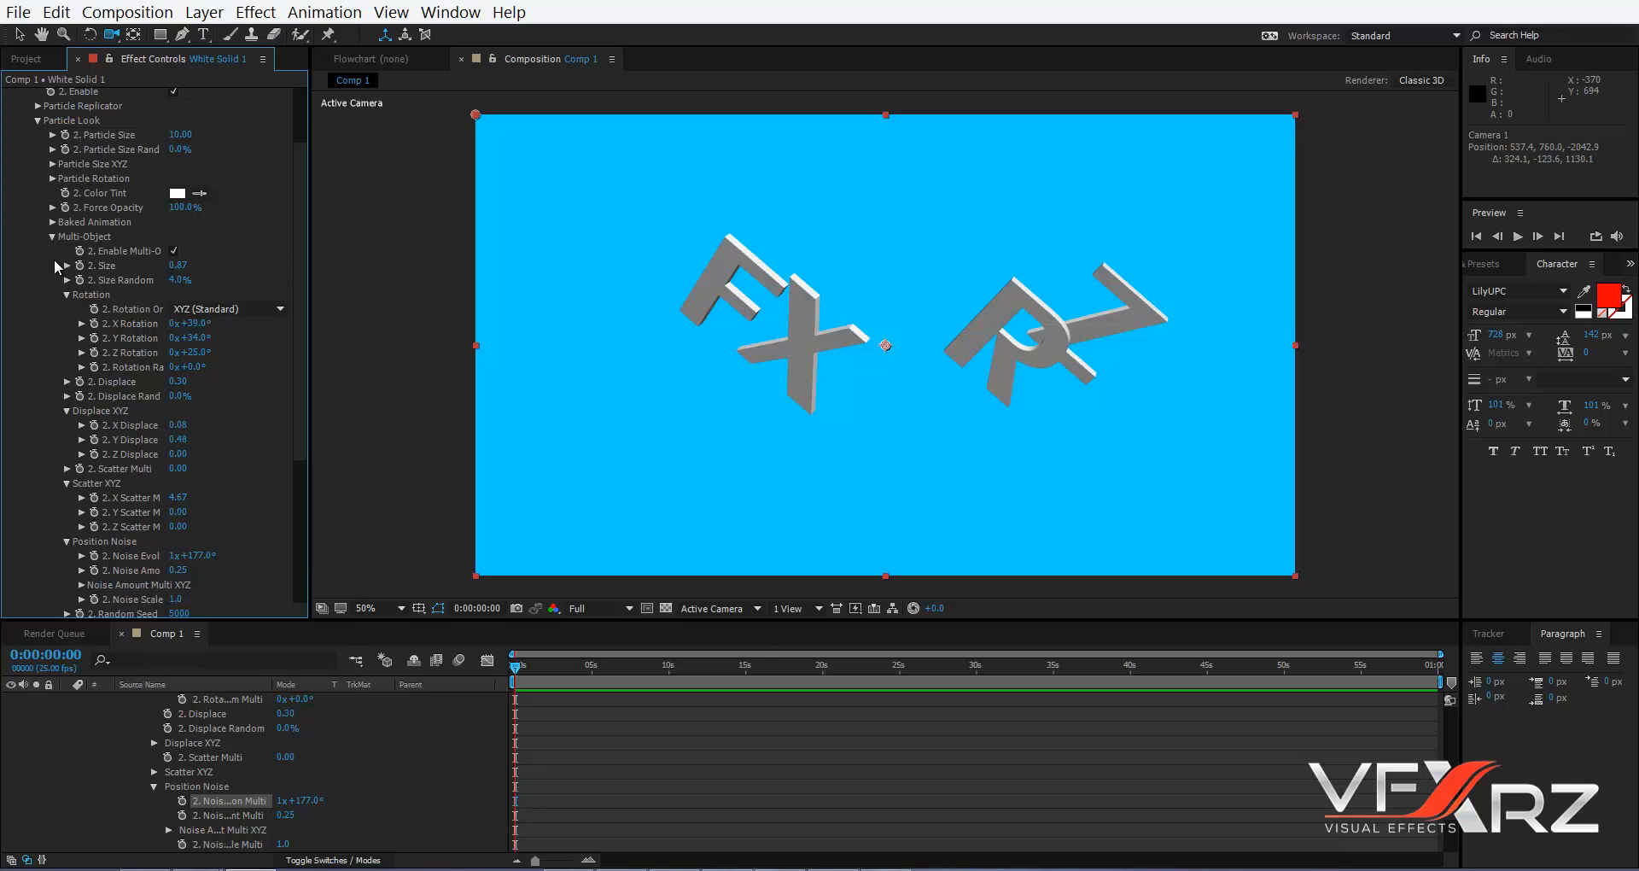
click(55, 238)
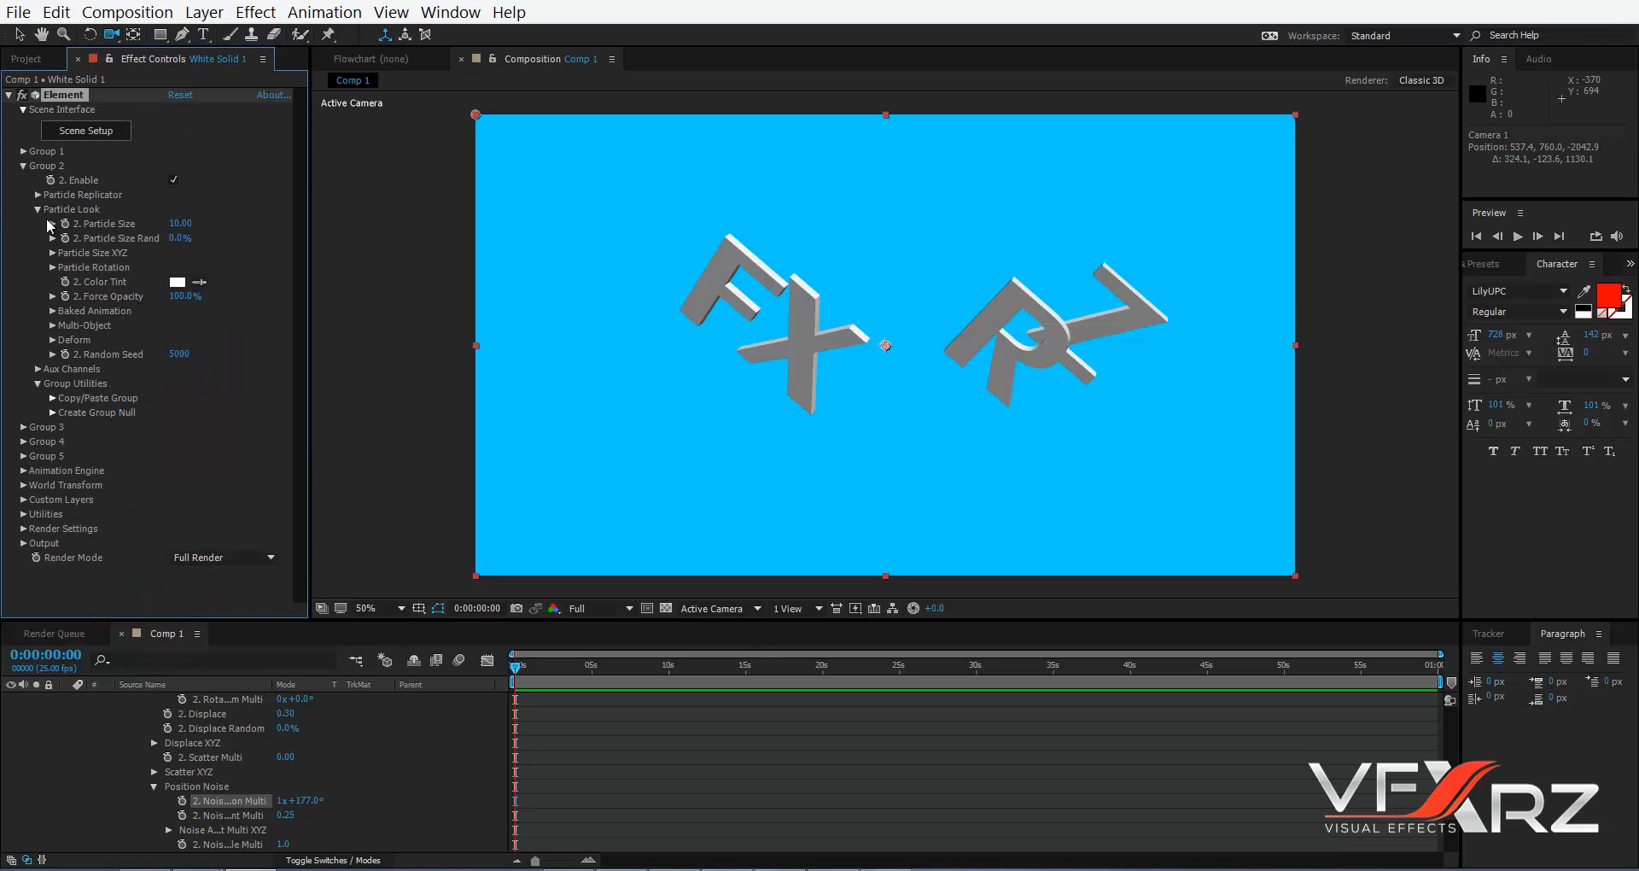
click(24, 166)
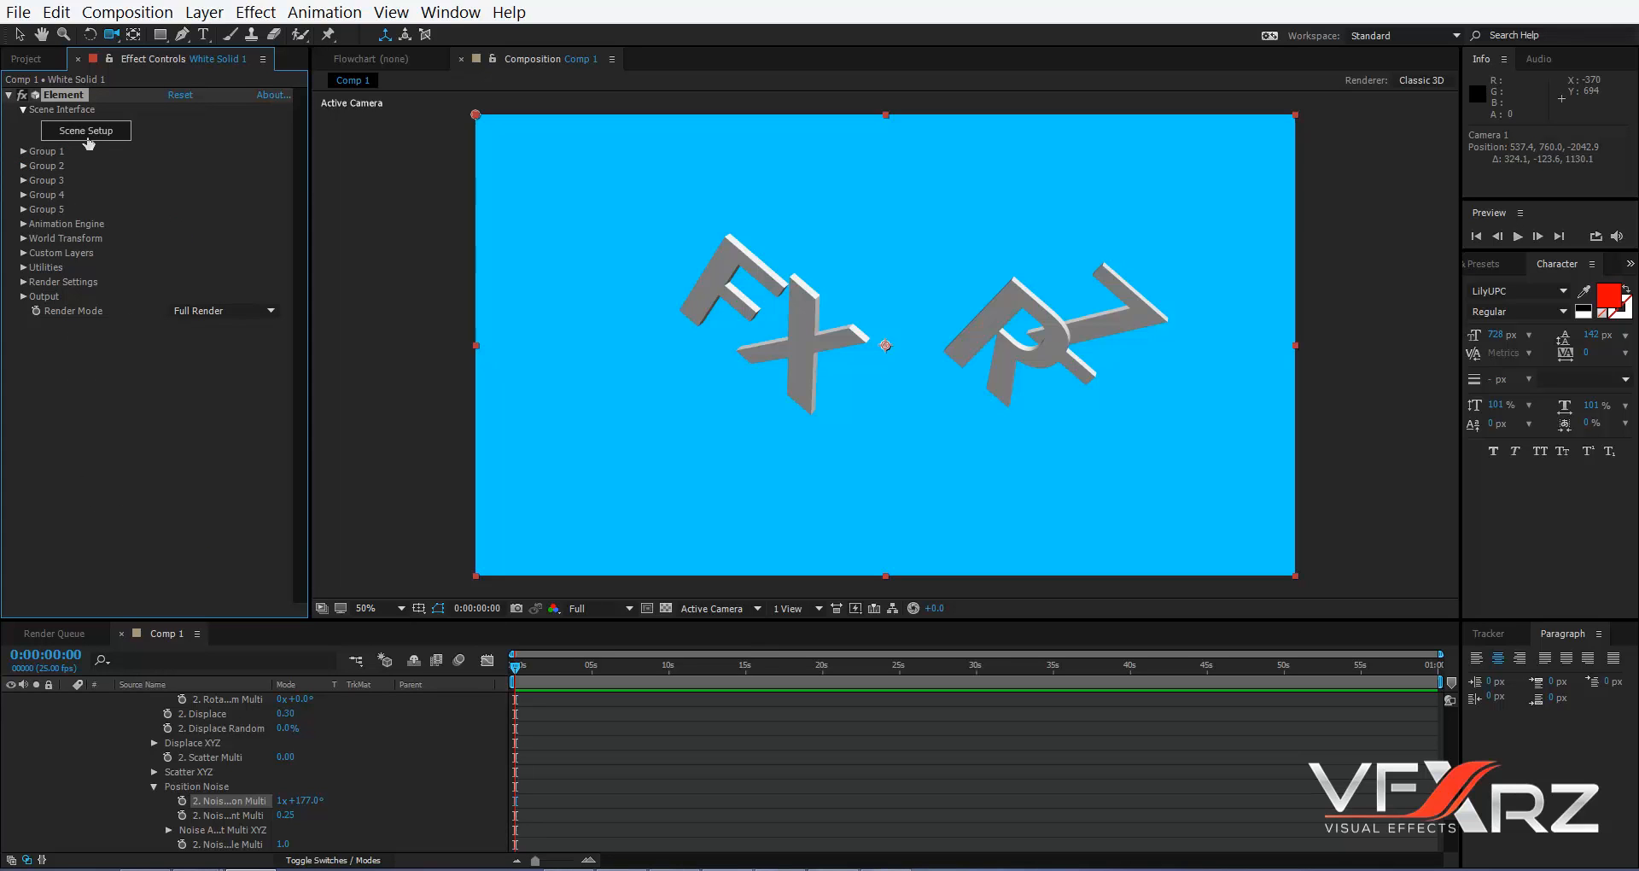
- Reopen the scene setup, collapse the Group Folder and add the statue model from Starter_Pack_Physical
click(87, 137)
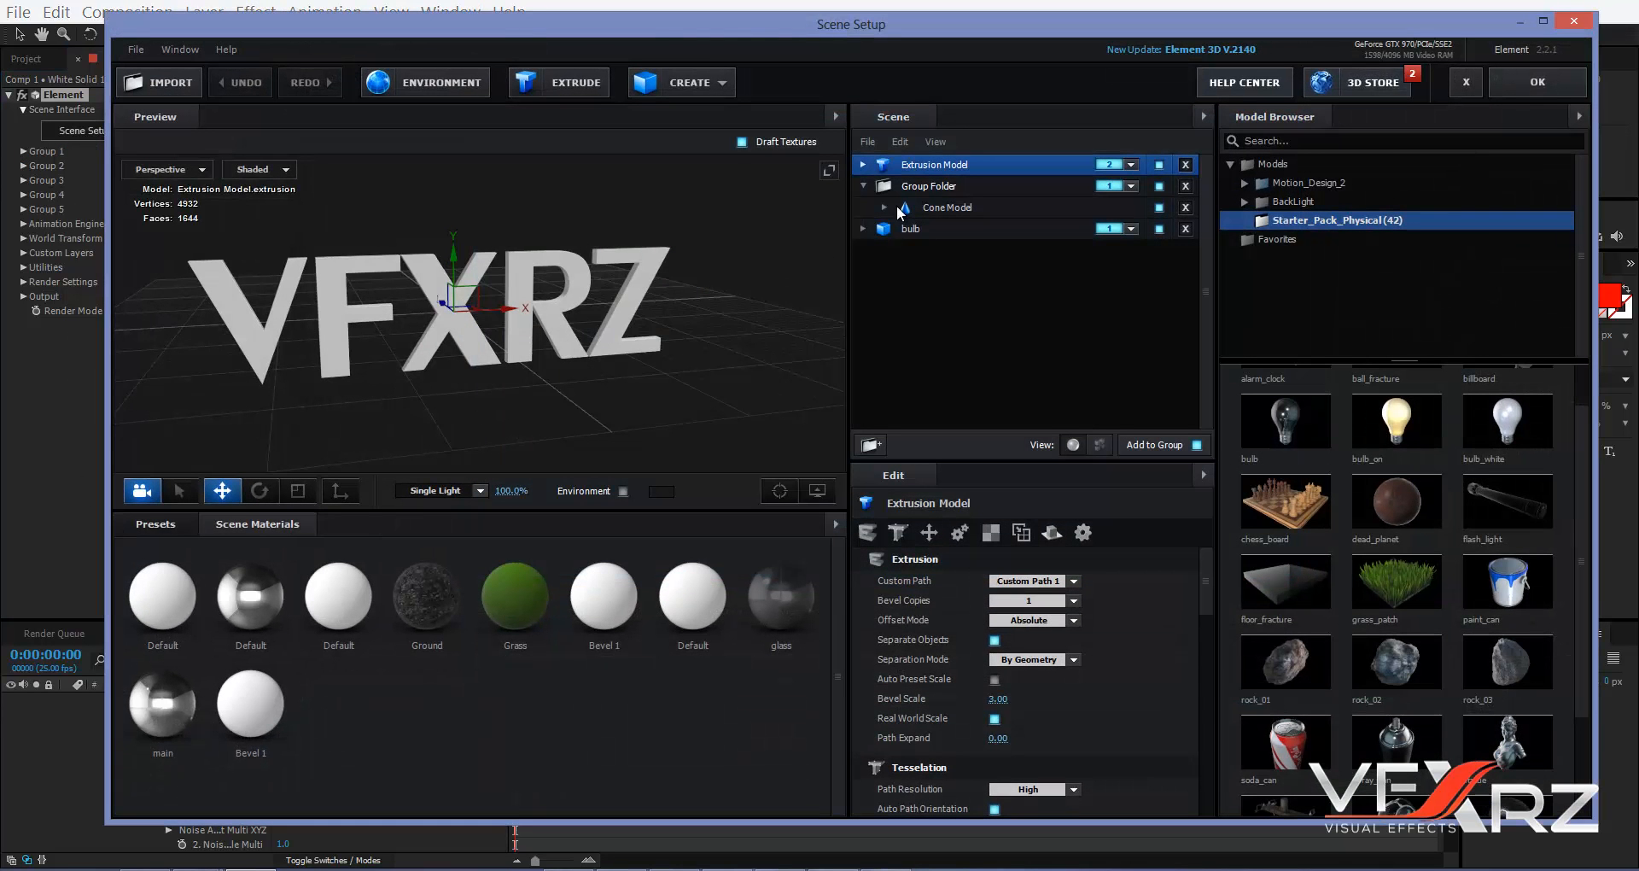
click(861, 180)
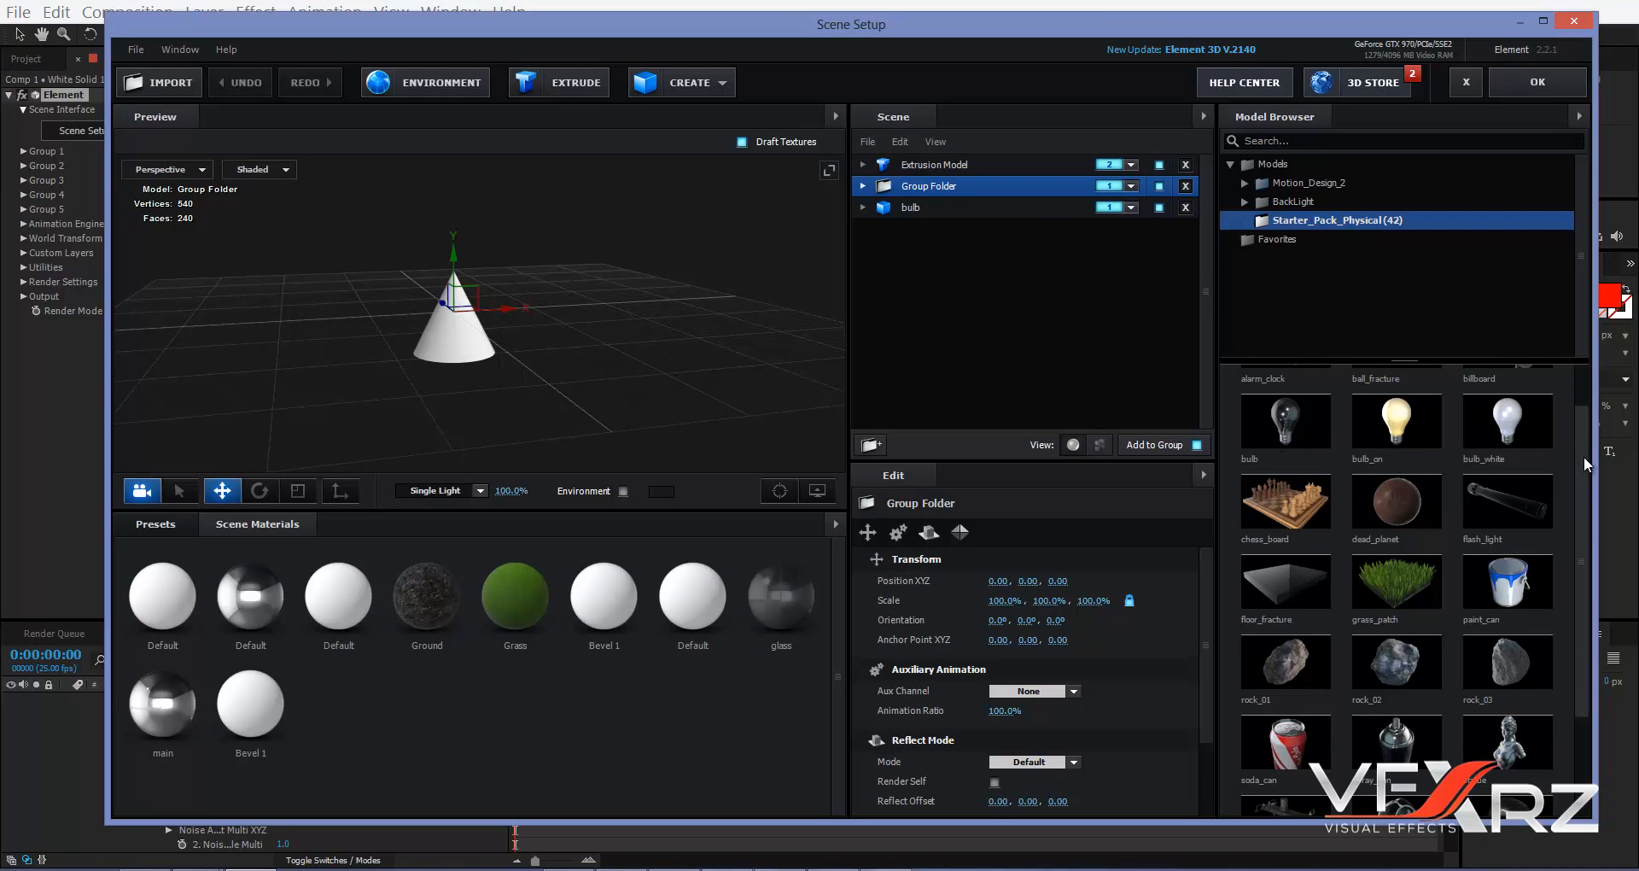
drag(1584, 461, 1584, 554)
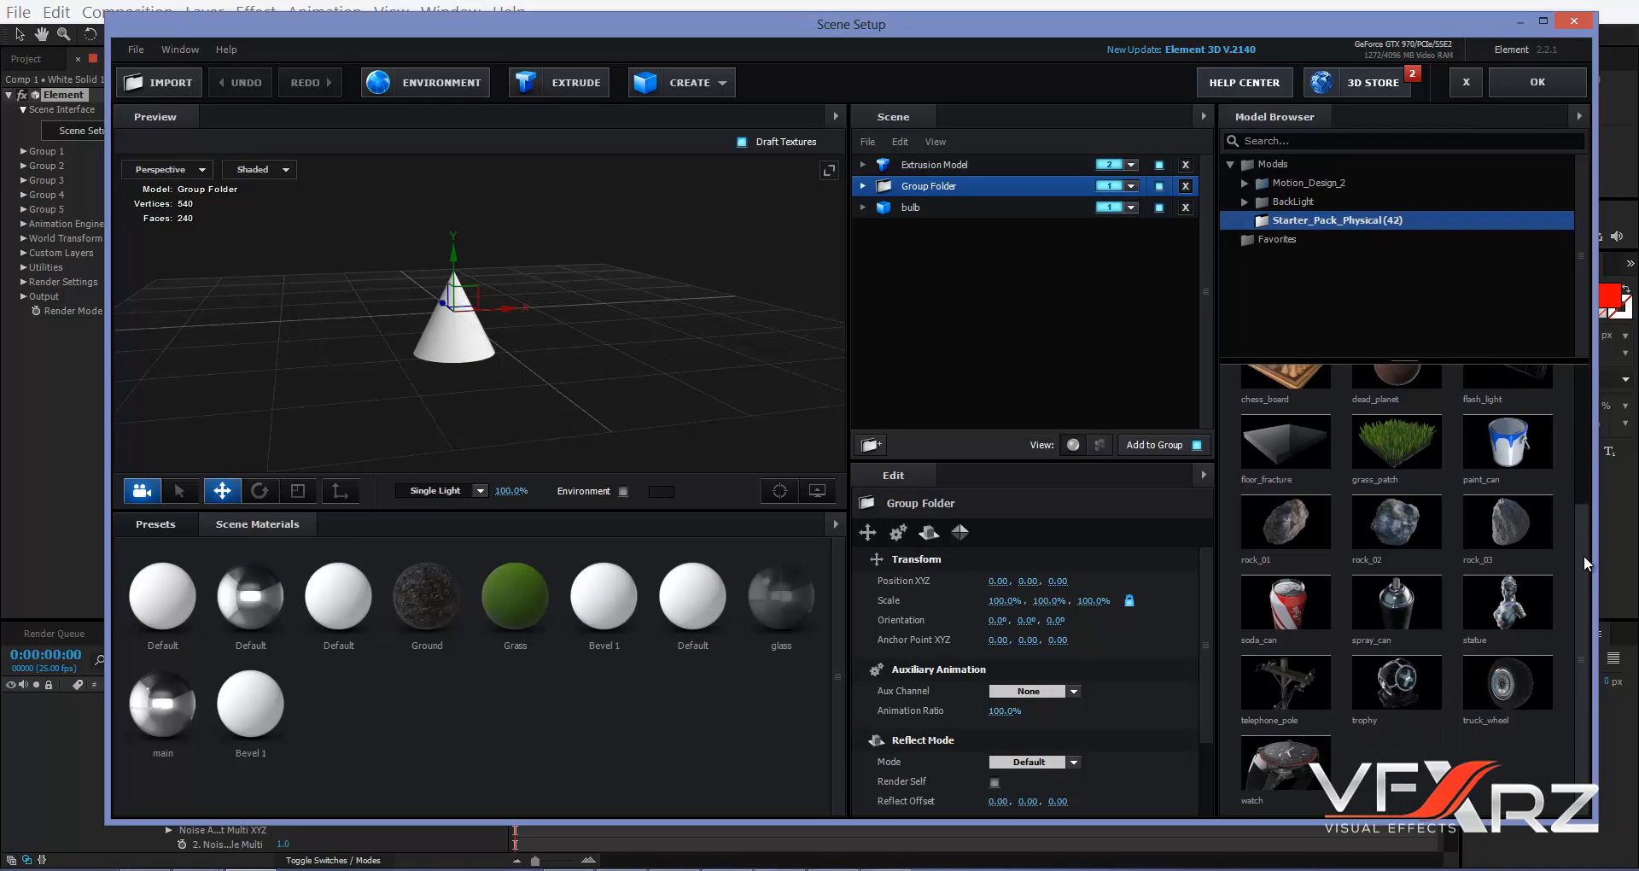
click(1536, 611)
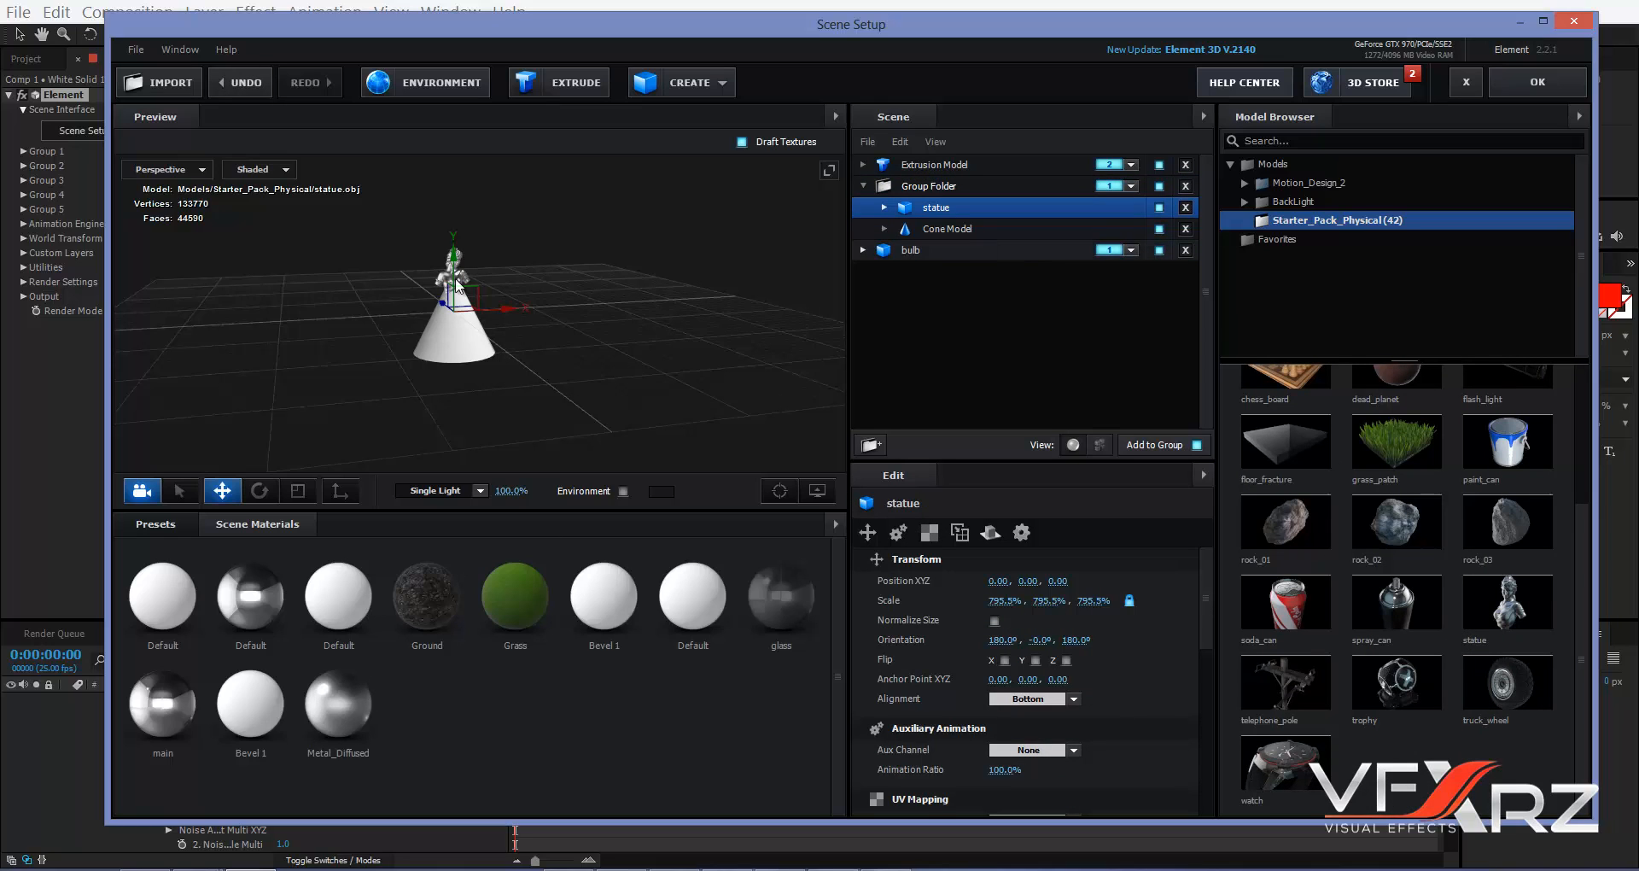
- Move the statue to -2.69 on Z in front of the cone, and take it out of the Group Folder to below the bulb
drag(440, 306, 534, 367)
drag(709, 345, 612, 314)
scroll(511, 341, up, 5)
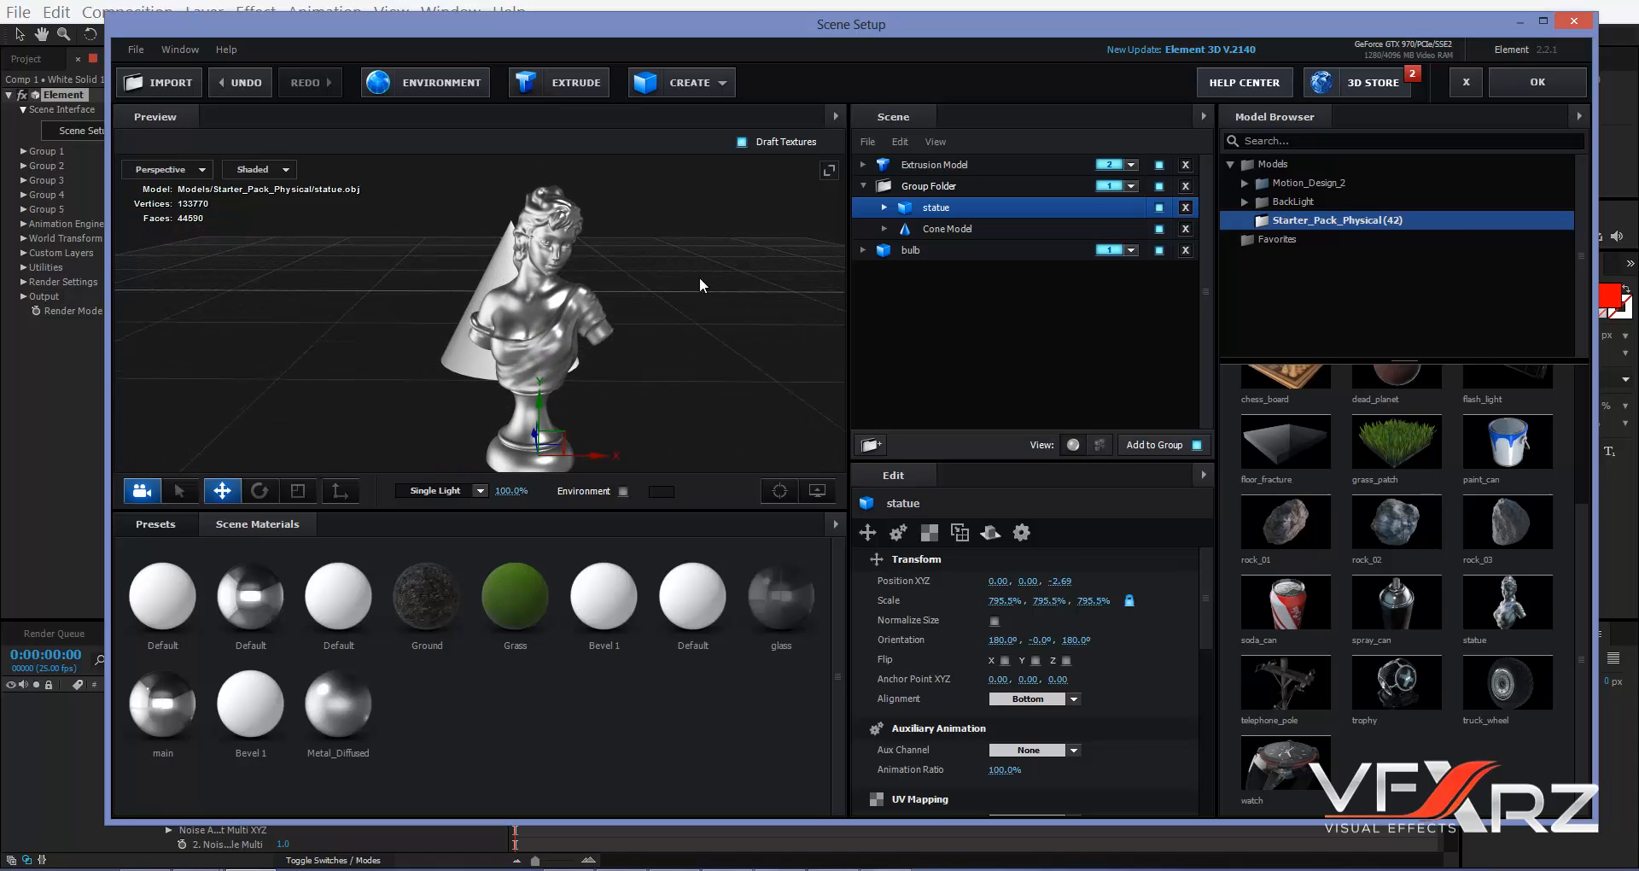
drag(924, 217, 924, 283)
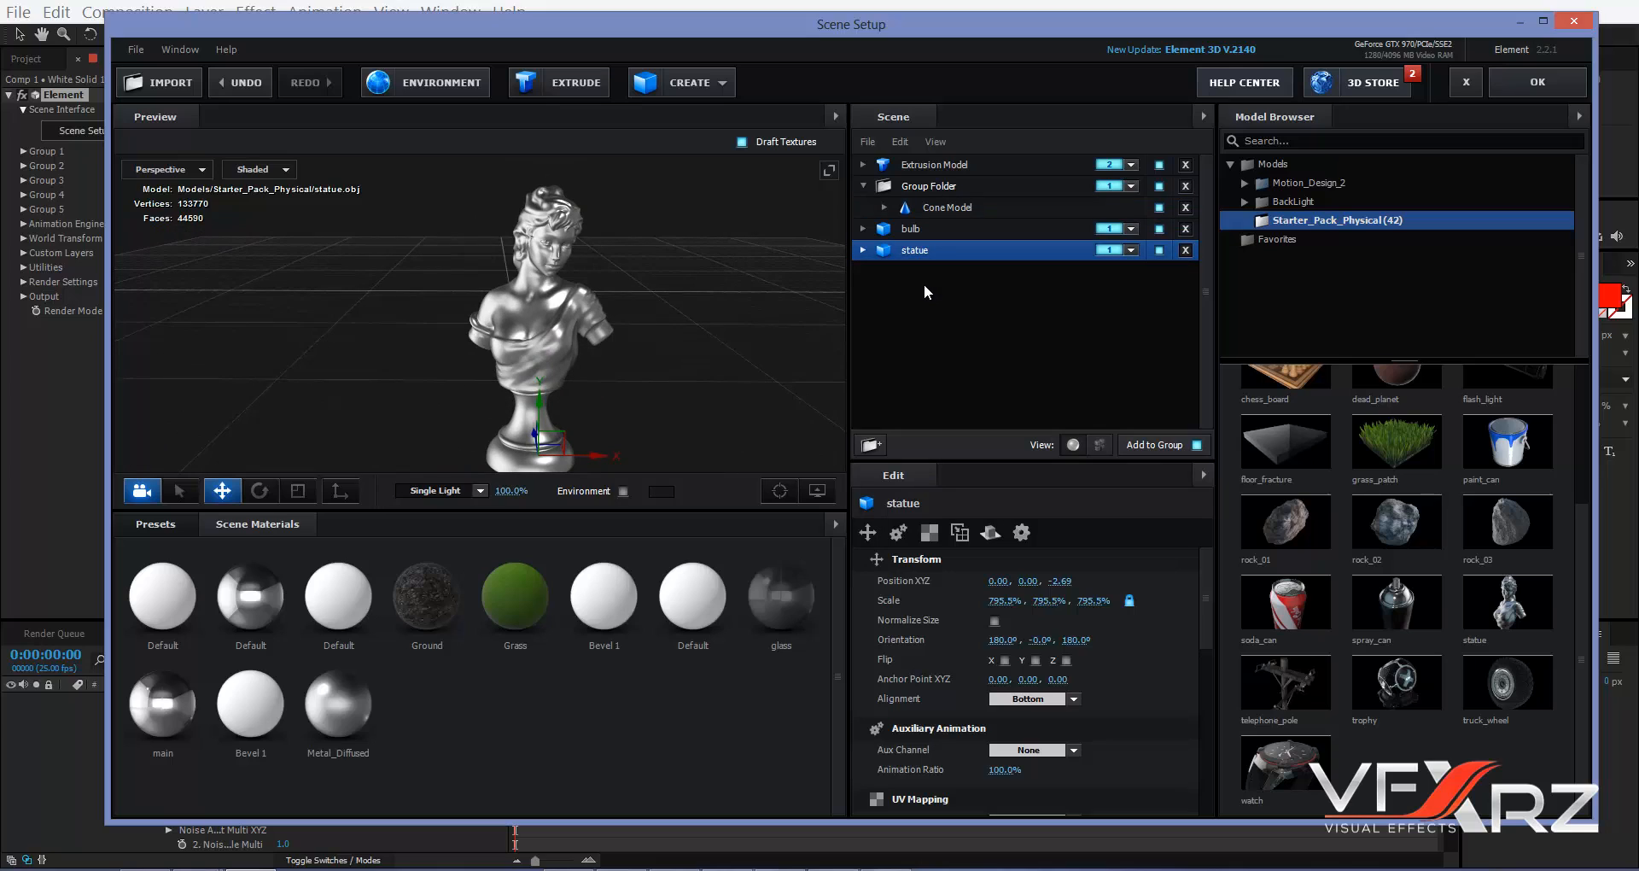
- Assign the statue model to group 3 and apply the scene setup
click(1114, 249)
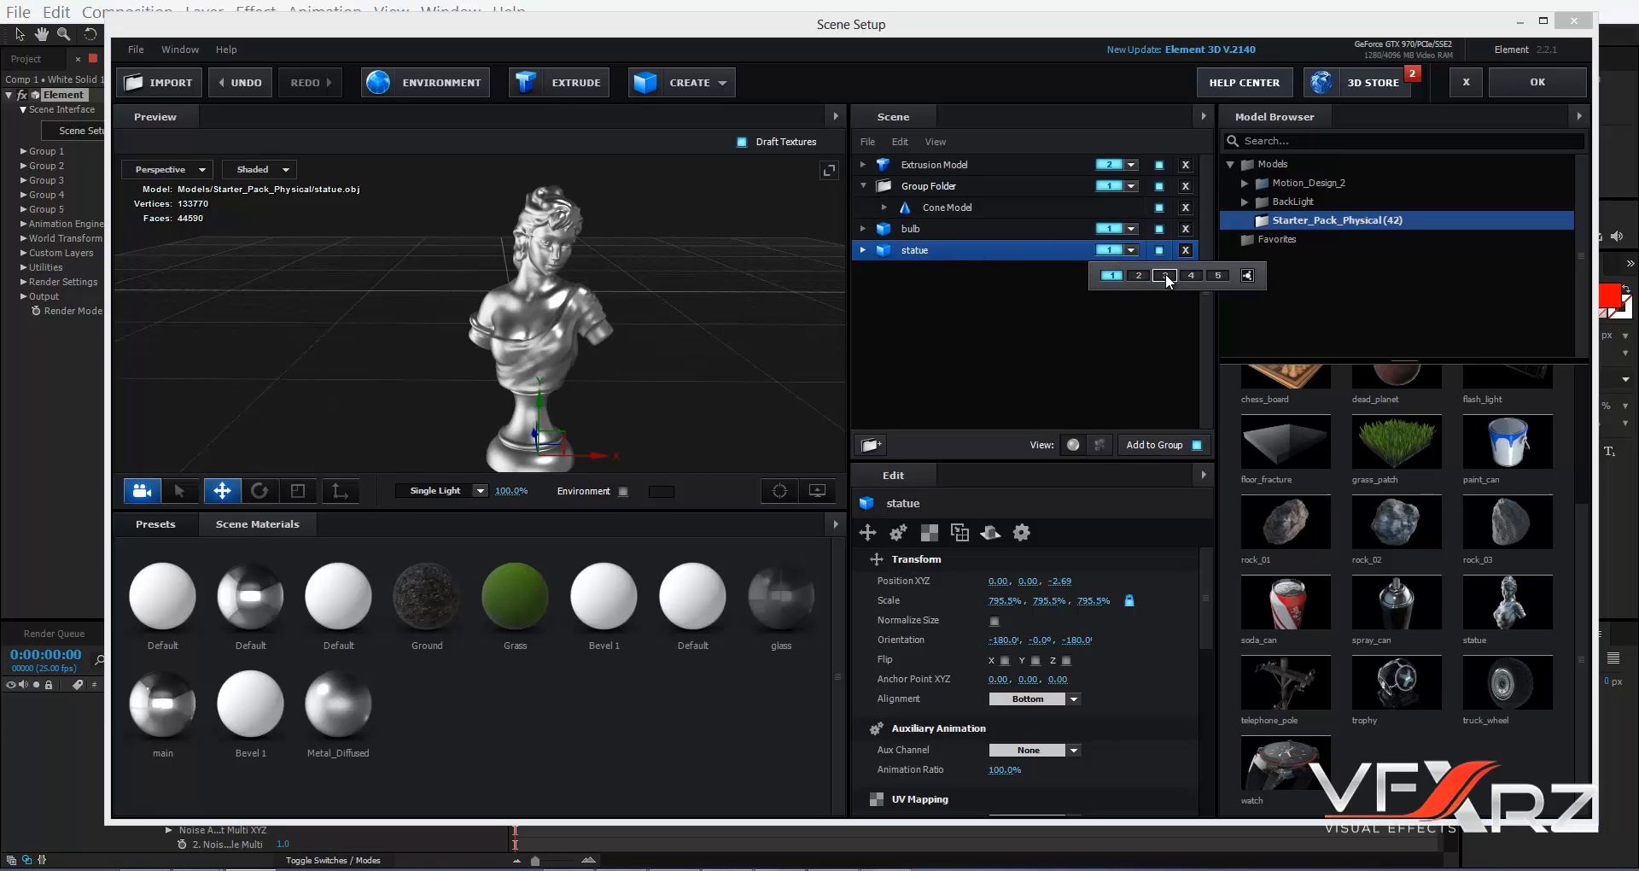
click(1166, 277)
click(1523, 85)
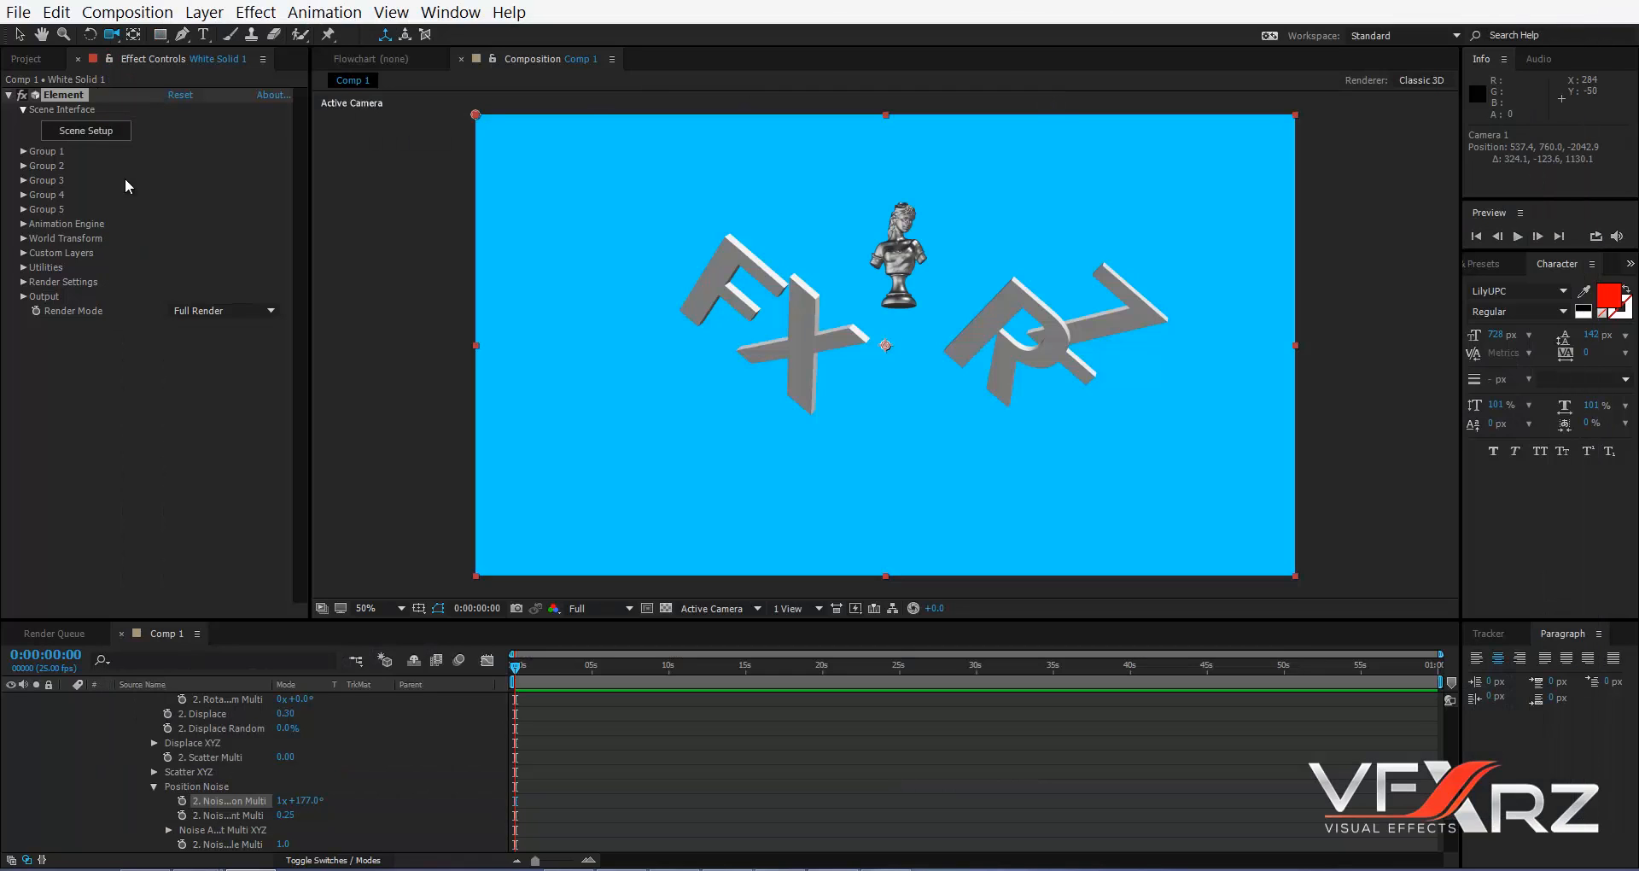
- Disable Group 2 in the Element effect controls to hide the extruded text
click(54, 183)
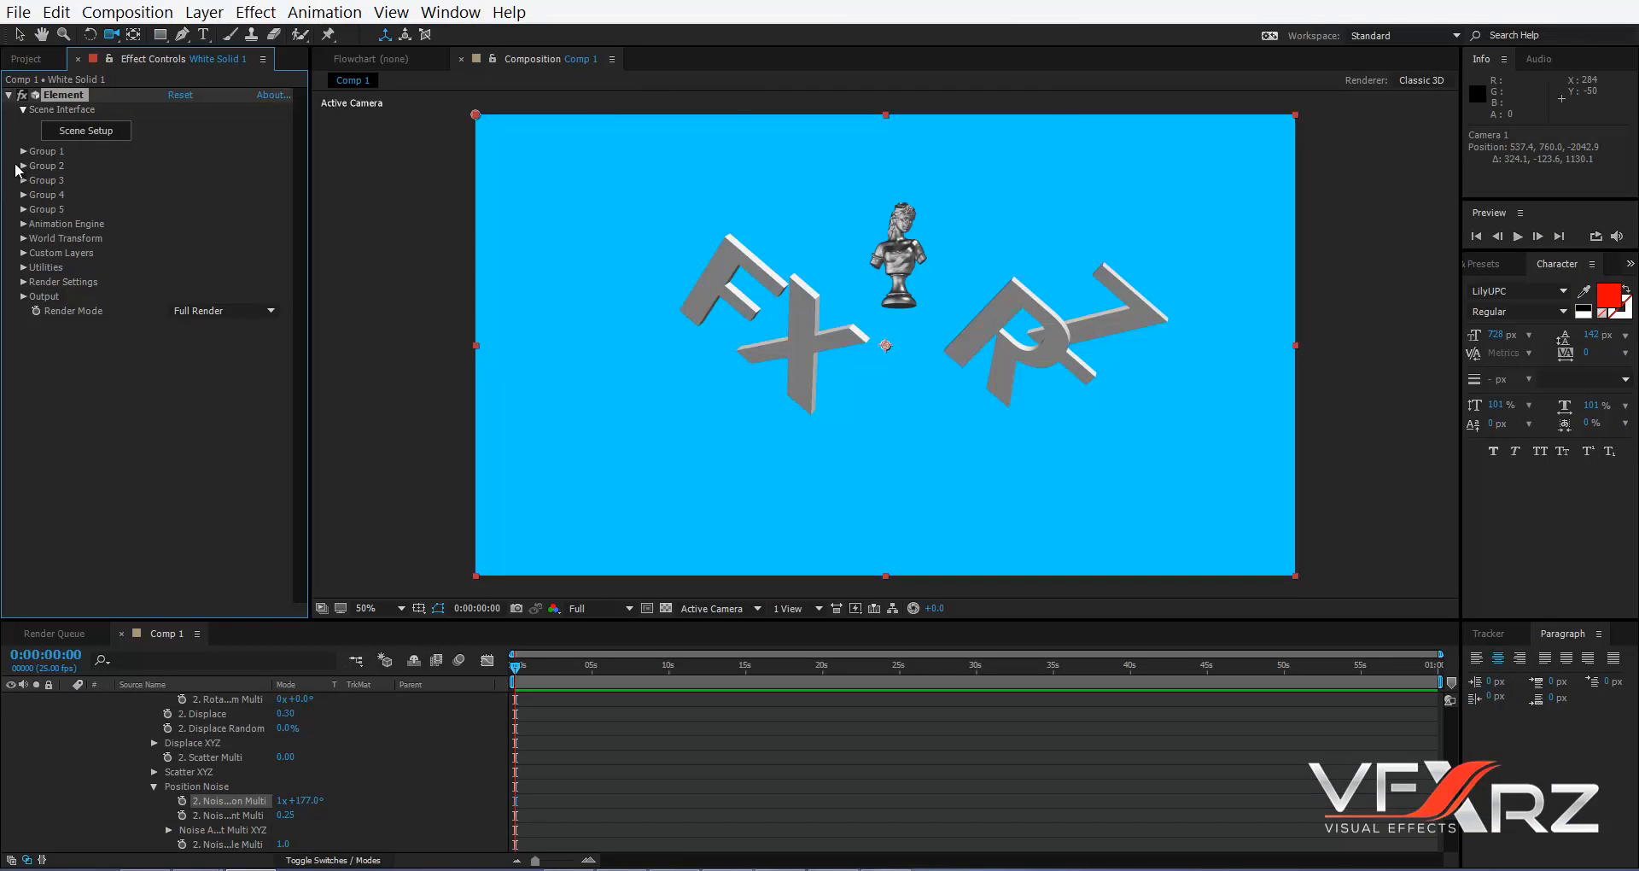
click(23, 167)
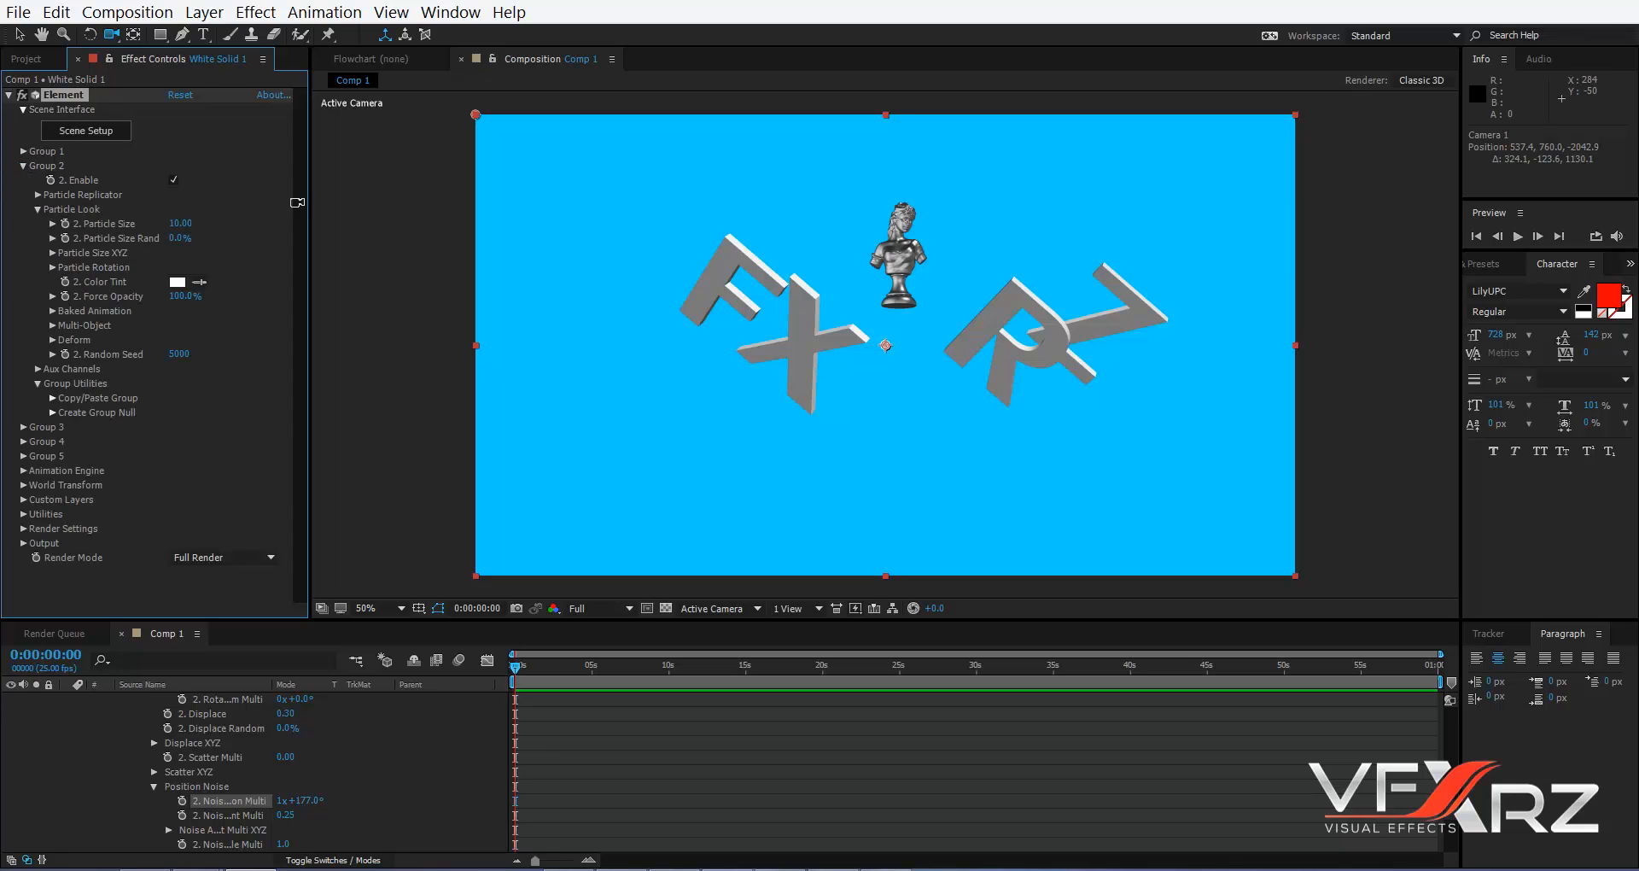
click(173, 180)
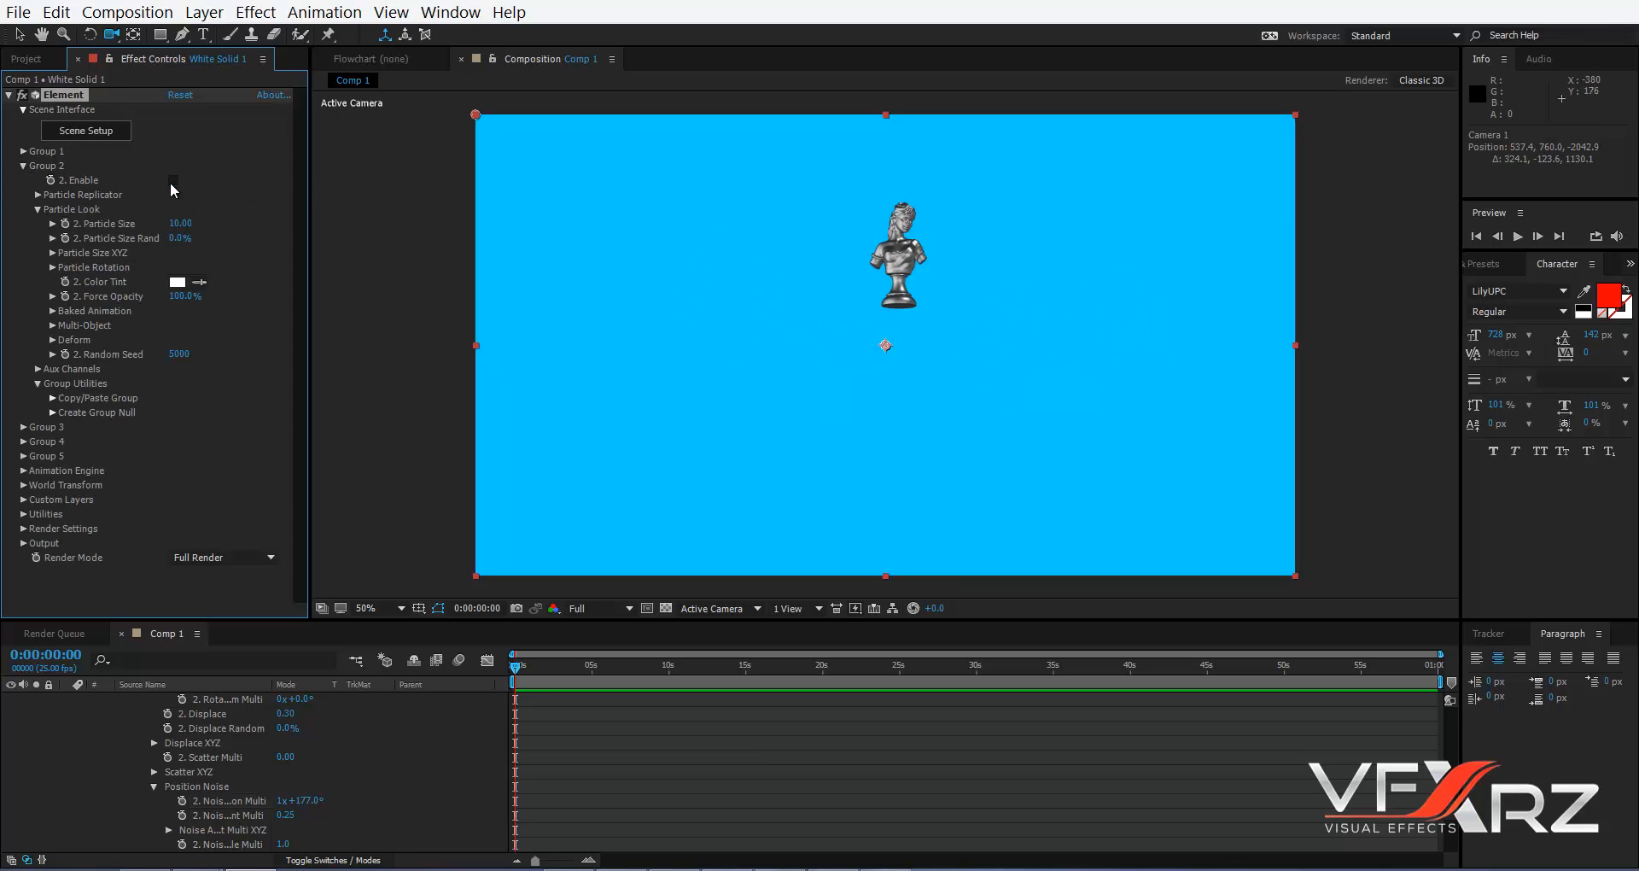
click(24, 167)
- Enable Deform in Group 3's Particle Look and bring the camera closer to the statue
click(25, 180)
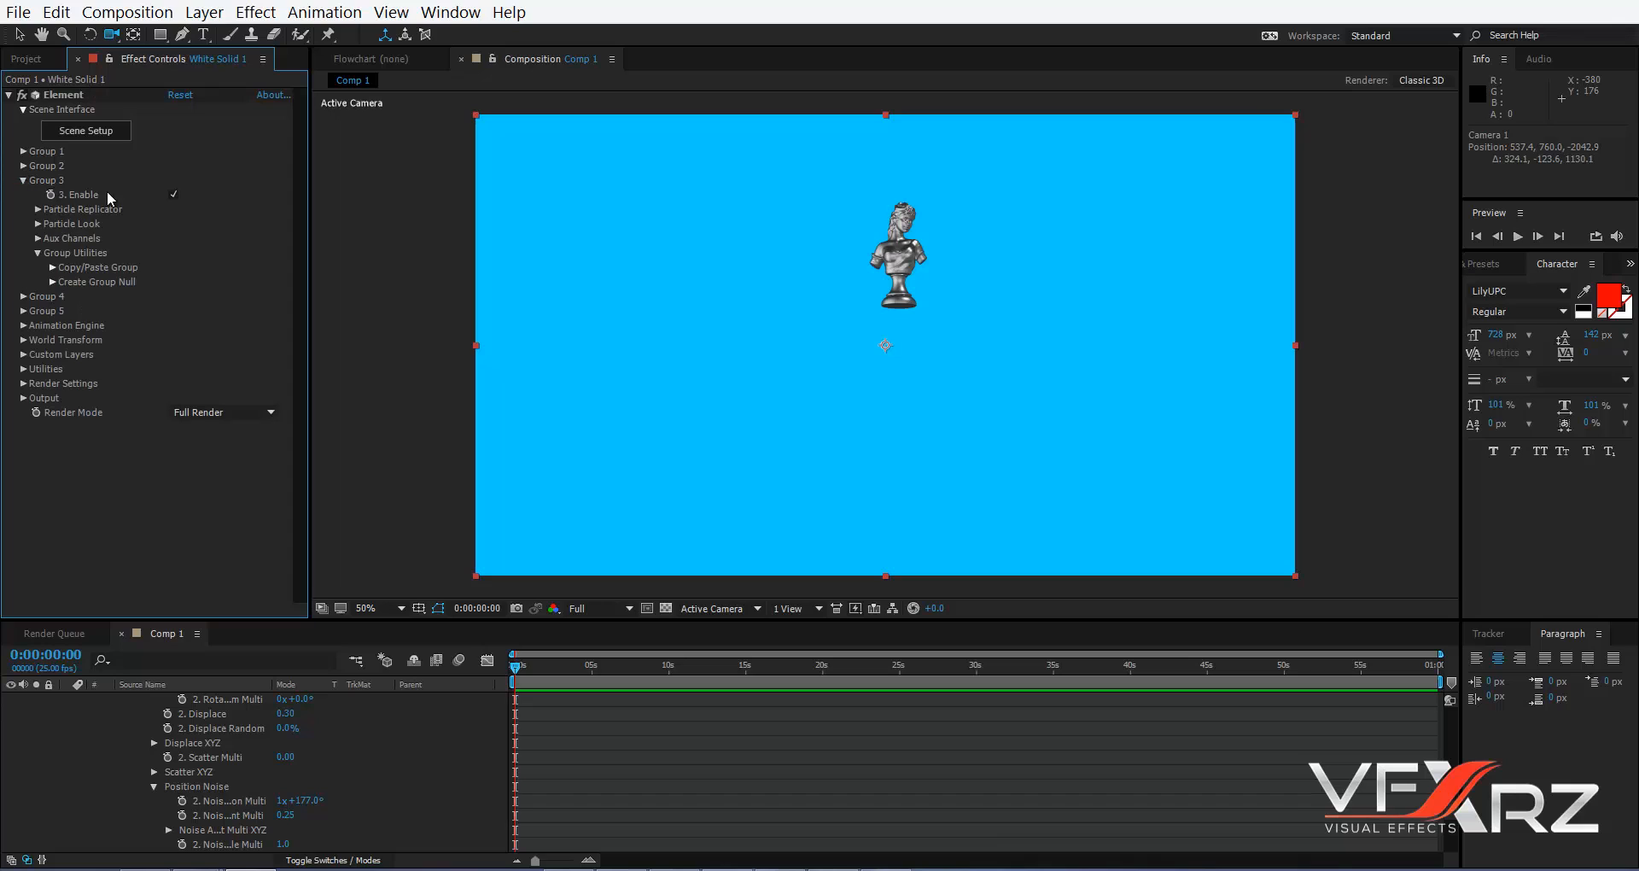
click(38, 224)
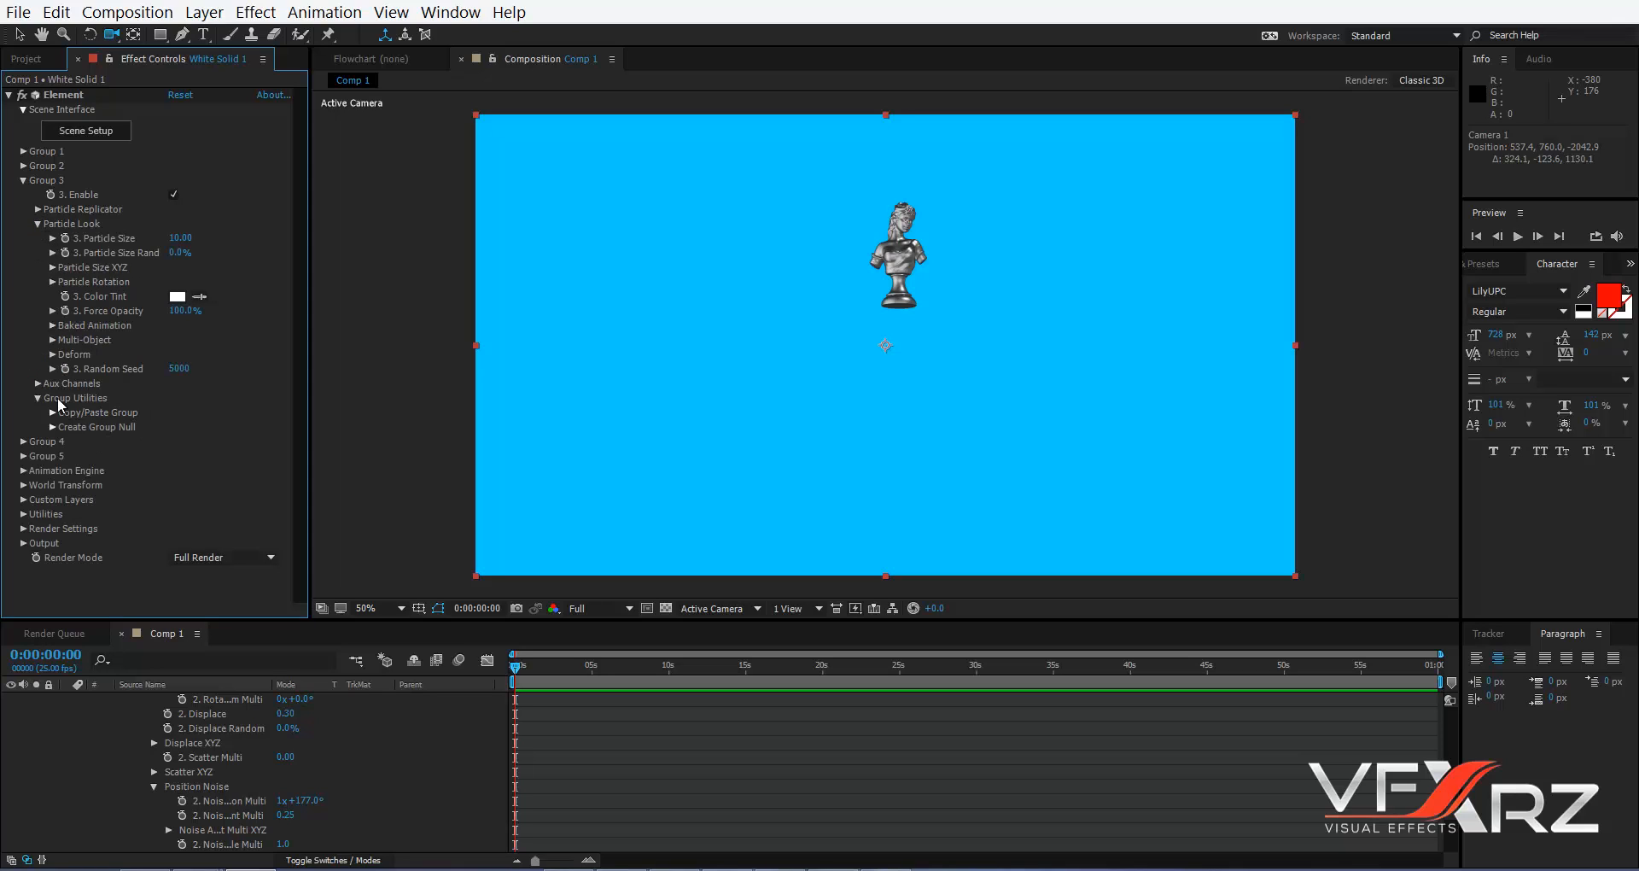
click(53, 354)
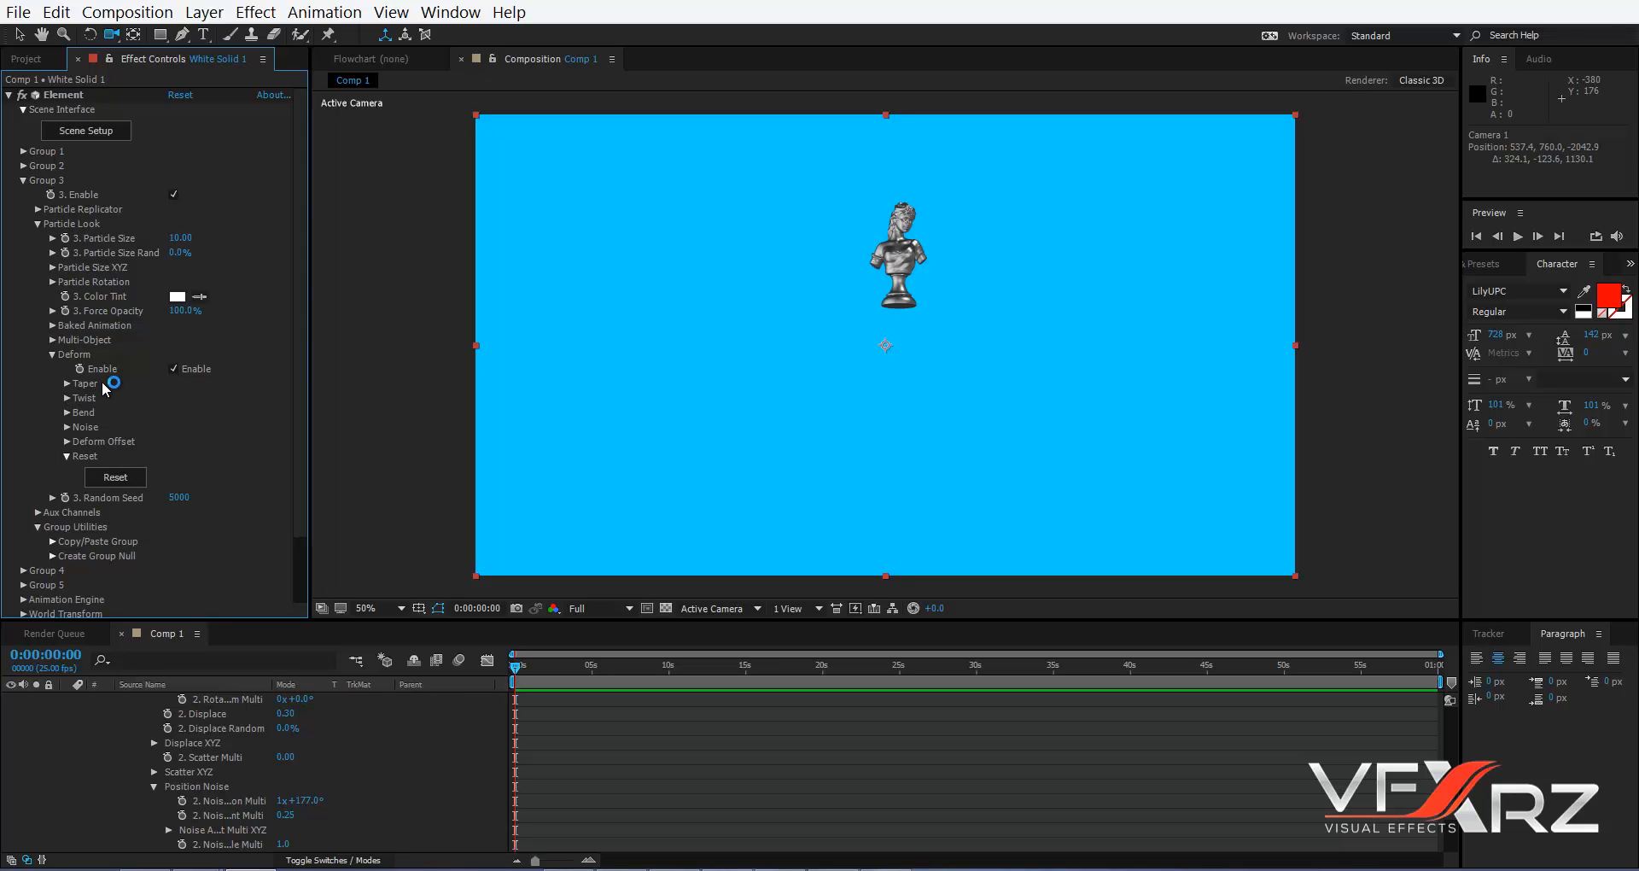
right_drag(938, 268, 997, 293)
drag(998, 293, 1016, 295)
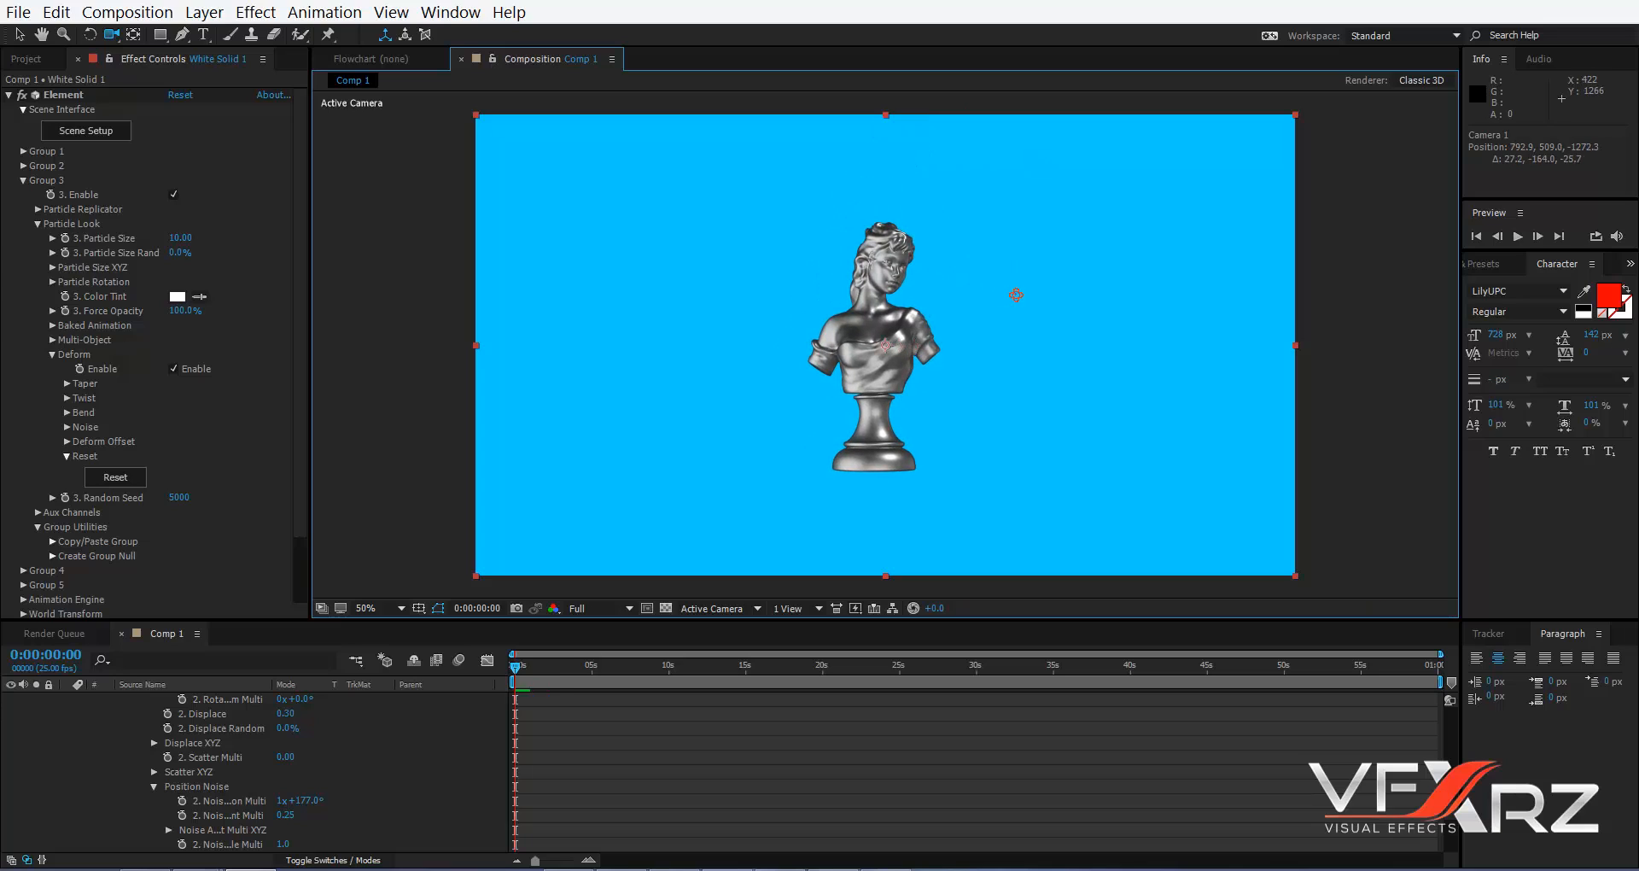
- Enable Group 3's Taper deformation with an amount of 0.2 and set its first origin orientation to 3x +35°
click(65, 383)
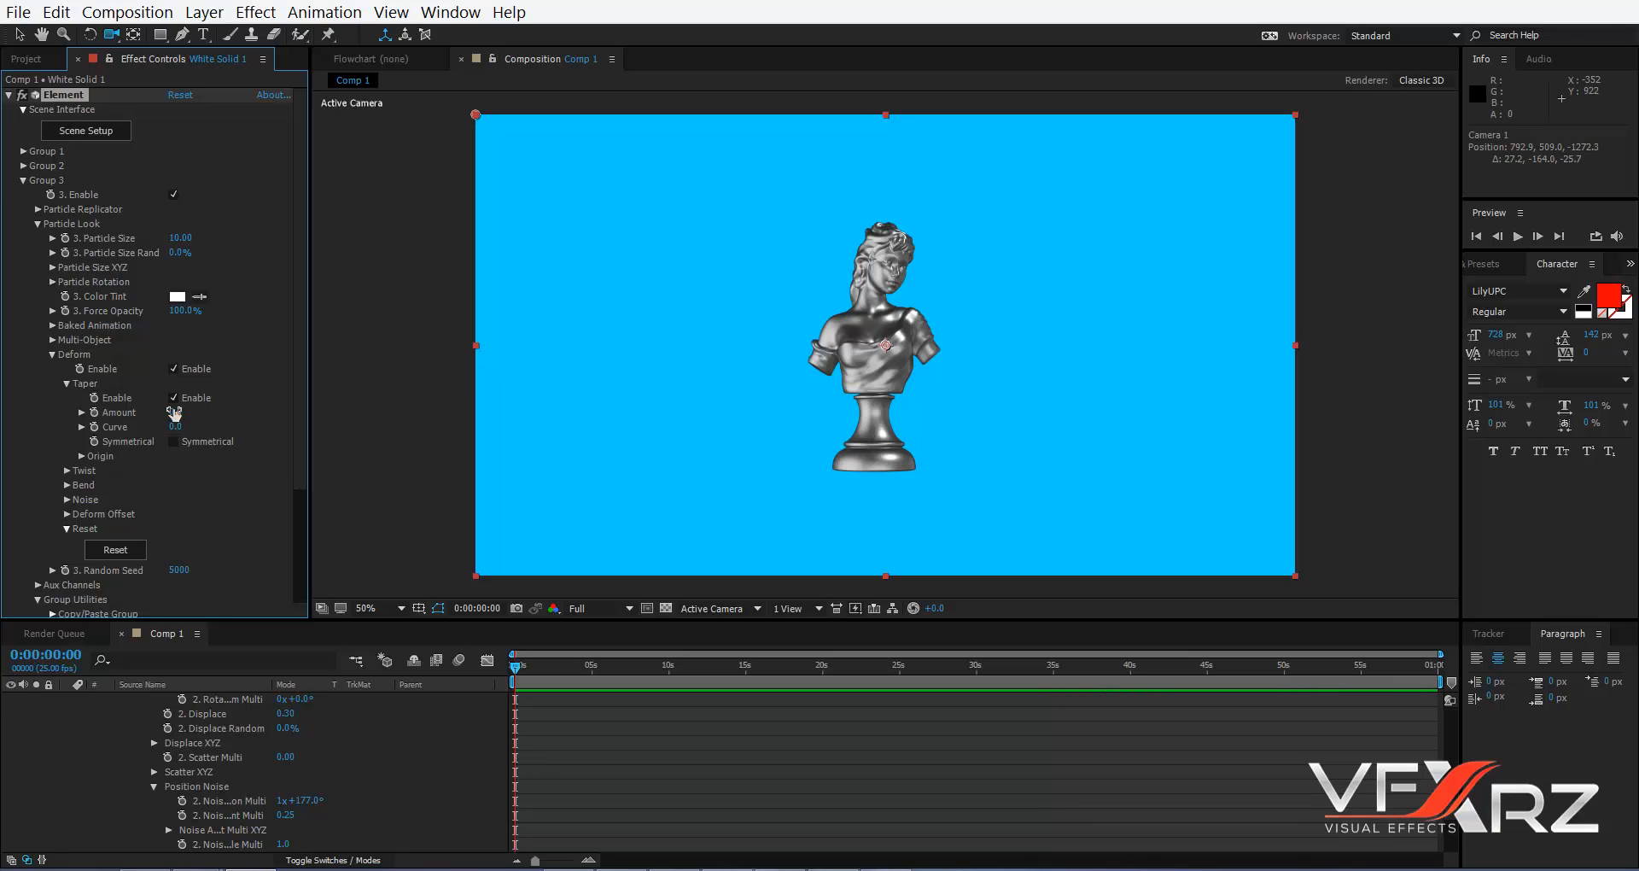
right_click(209, 409)
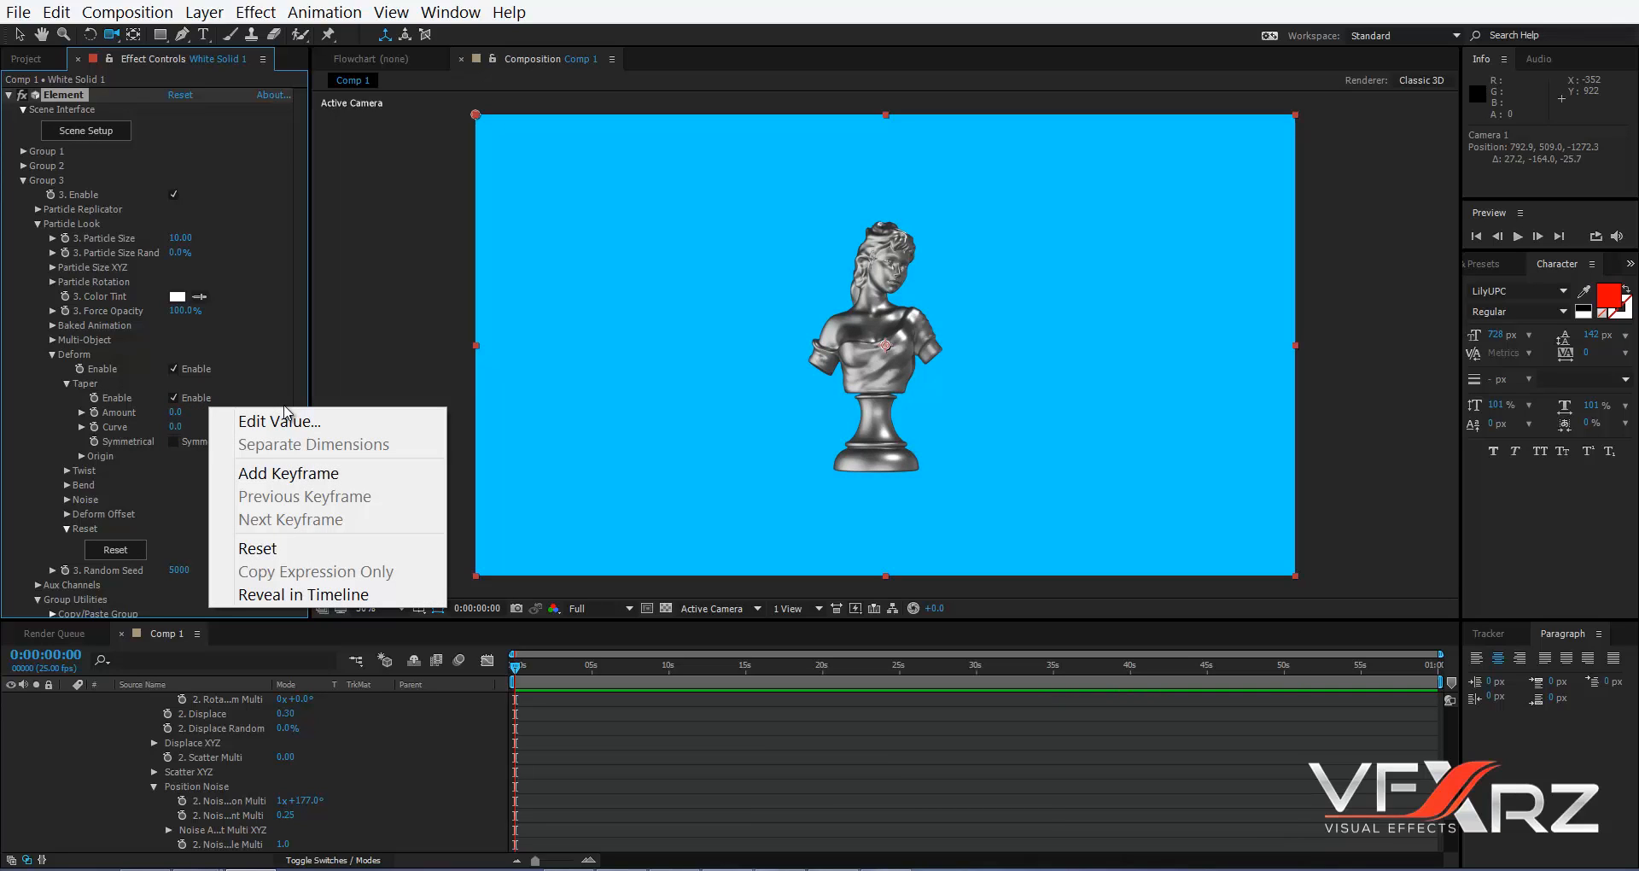
drag(175, 412, 674, 716)
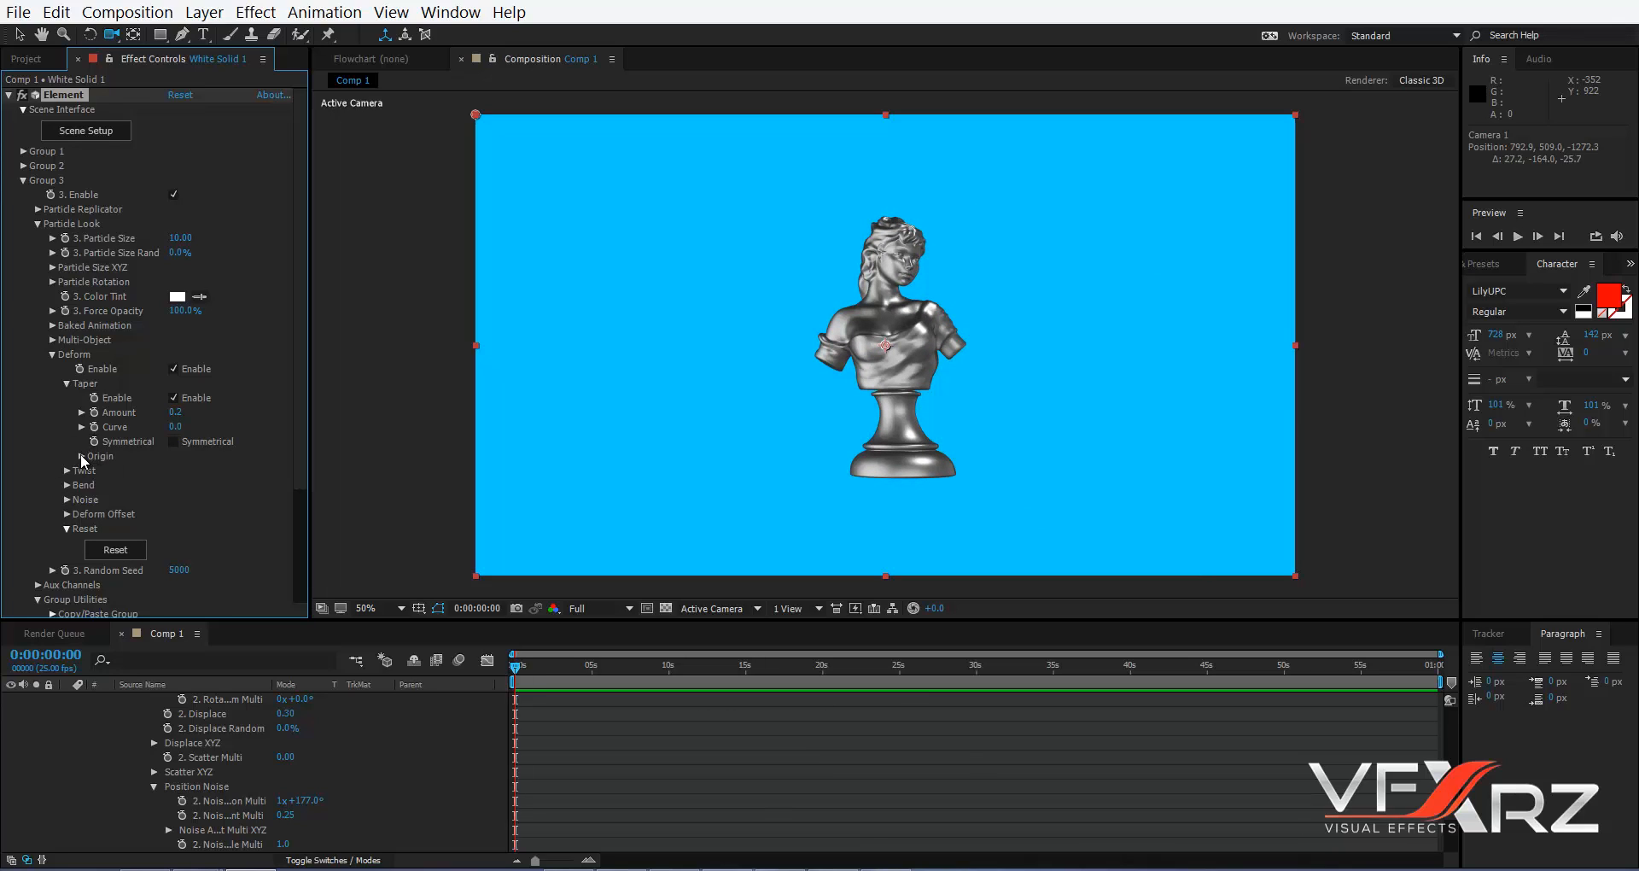
click(82, 456)
drag(194, 477, 1064, 388)
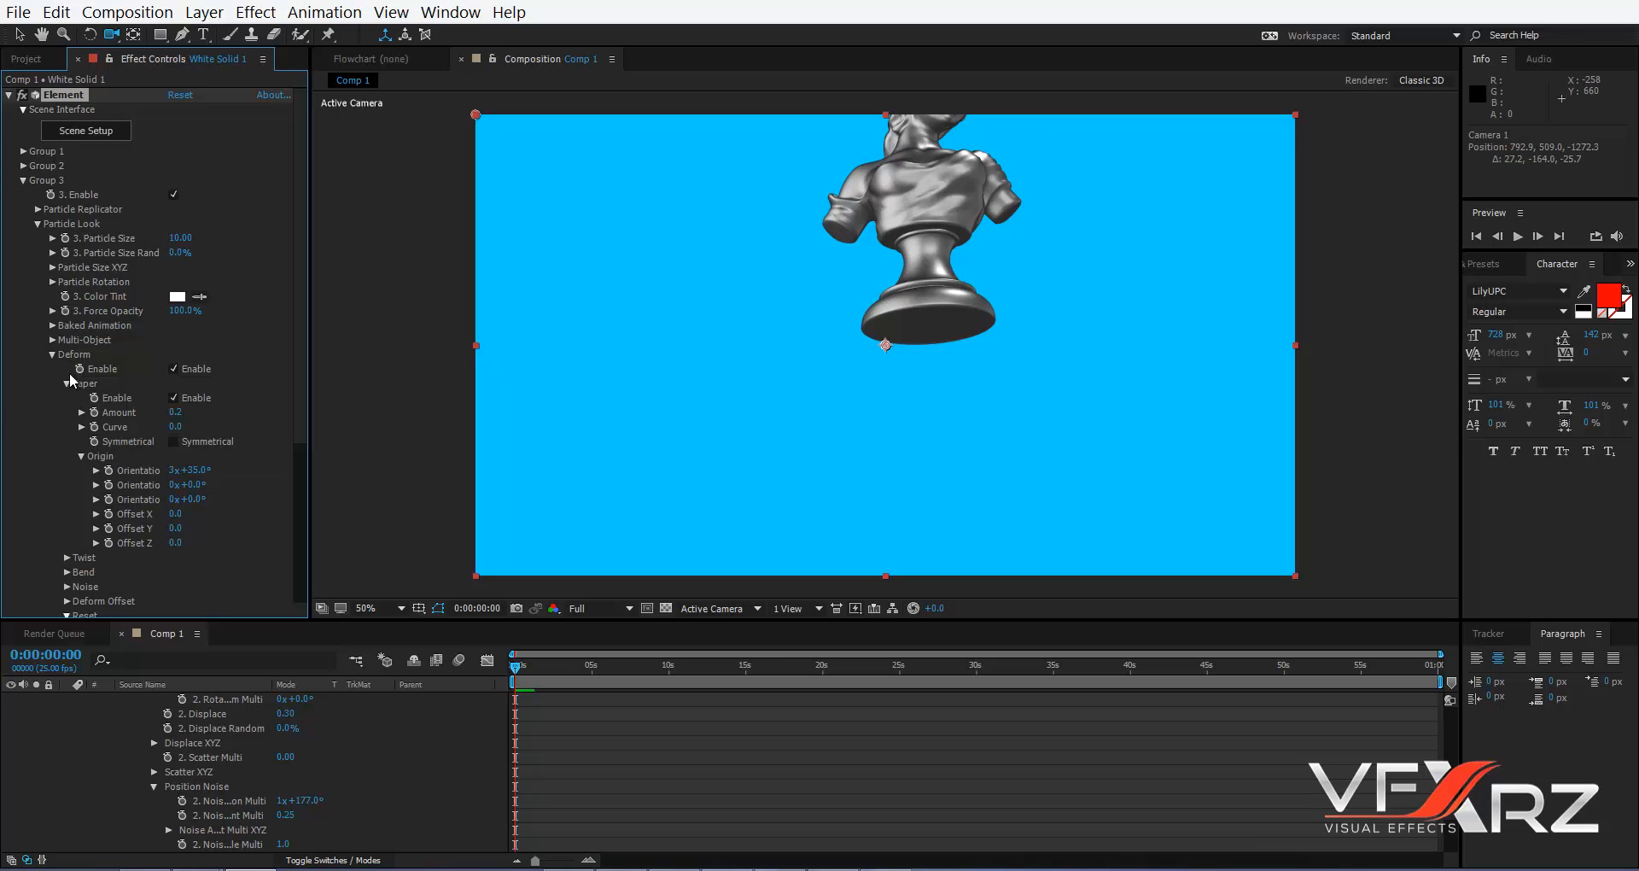
- Disable the Taper deformation for Group 3 and collapse its settings
click(174, 398)
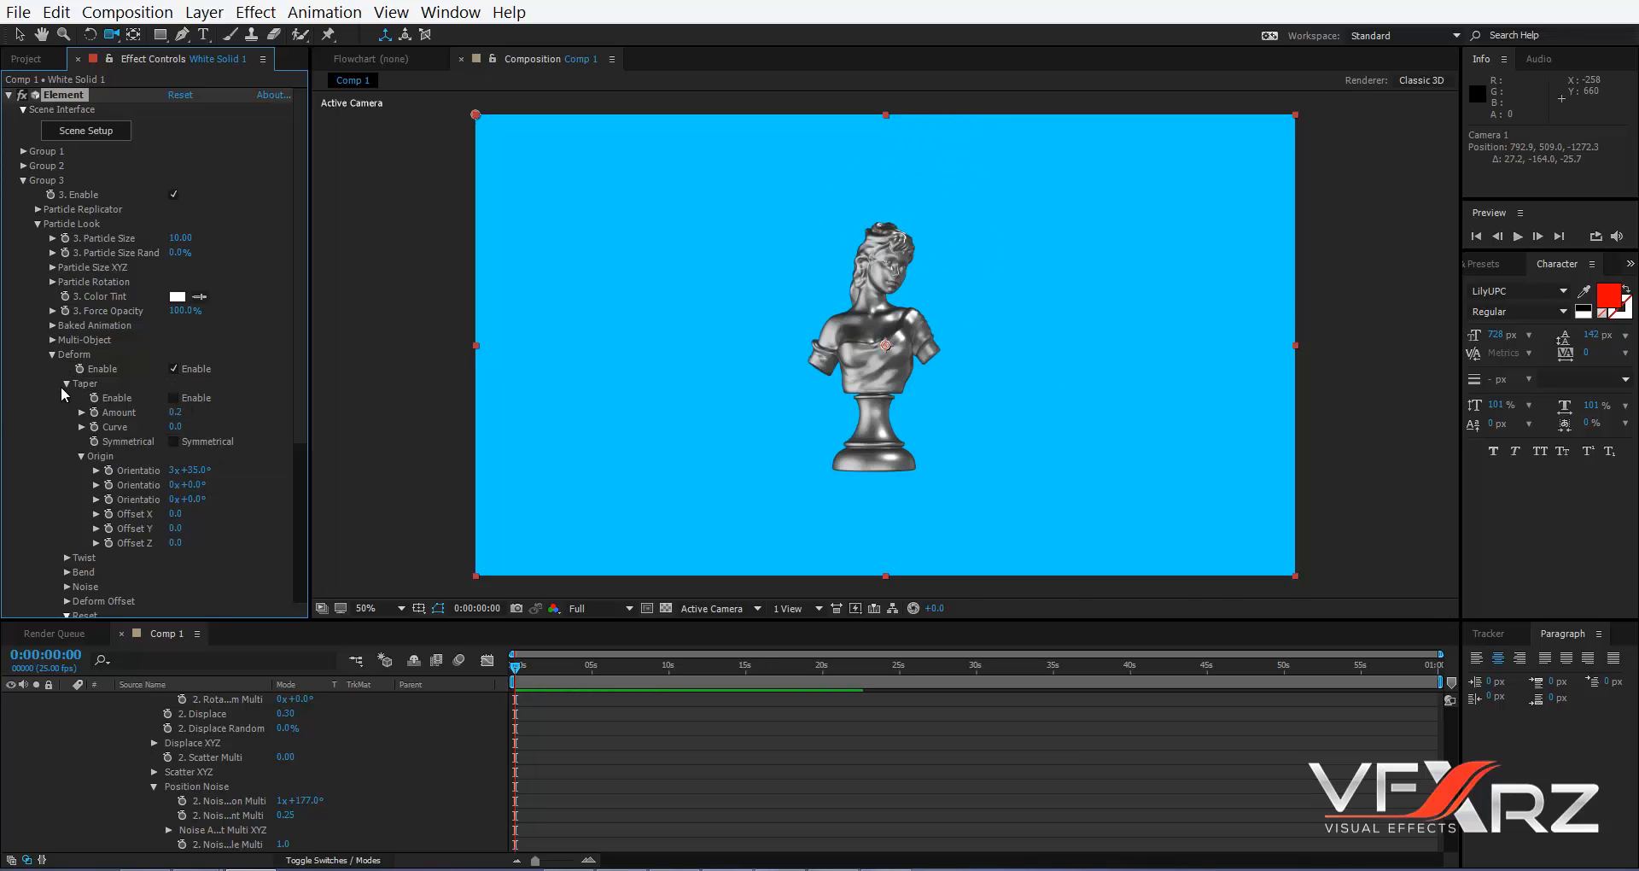
click(66, 383)
click(72, 404)
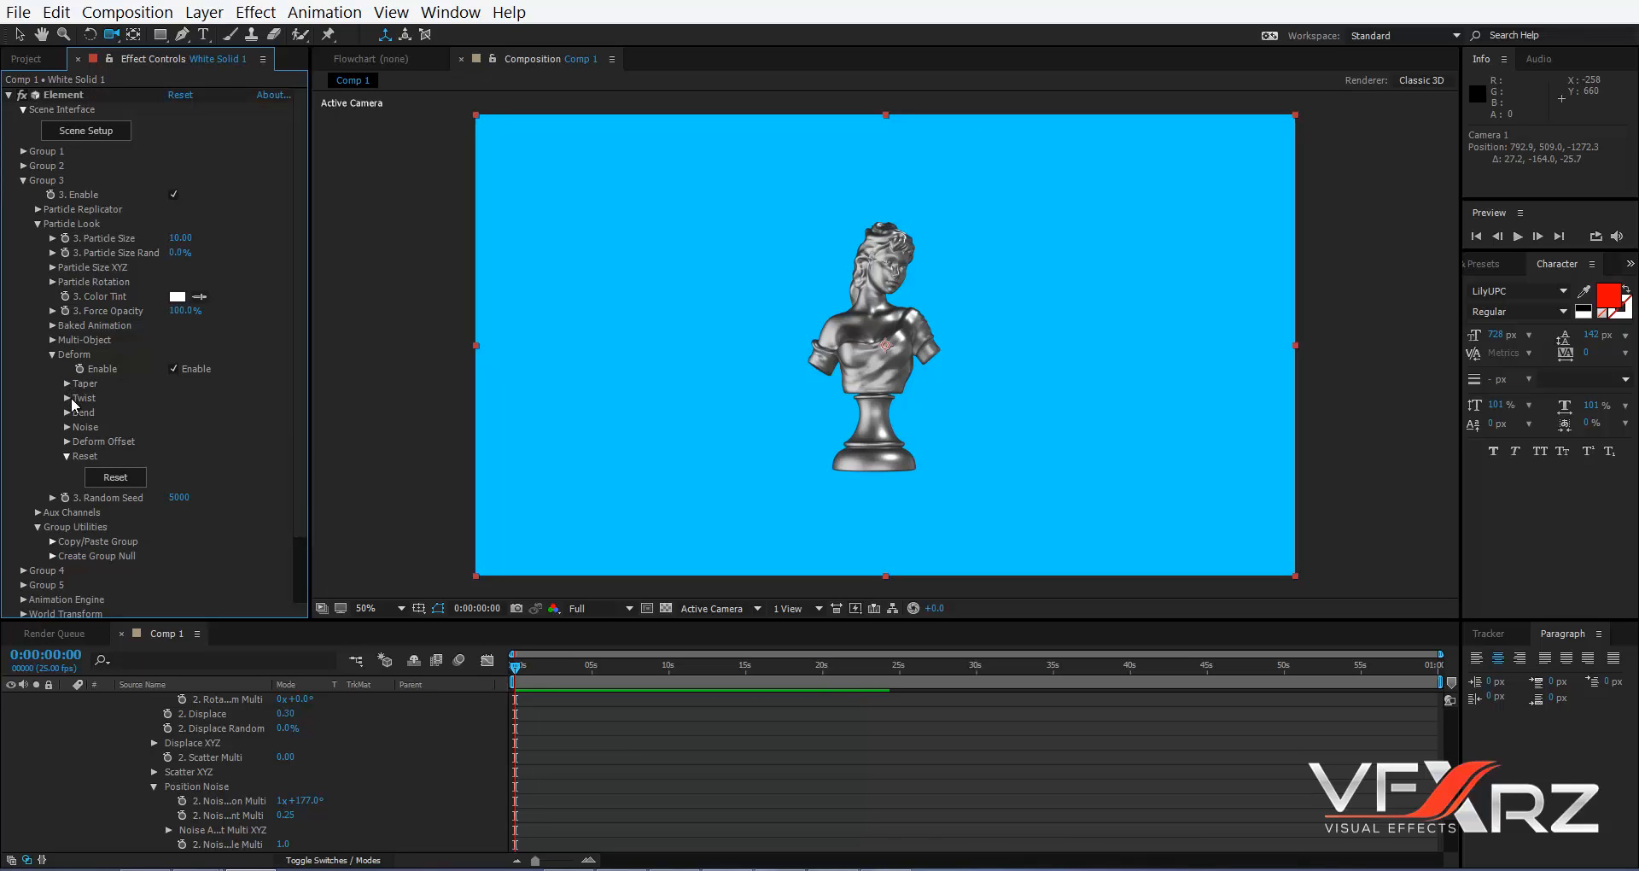
- Enable Group 3's Twist deformation and try out Twist X and a Twist Y of 2x +90°, restoring both to 0°
click(66, 398)
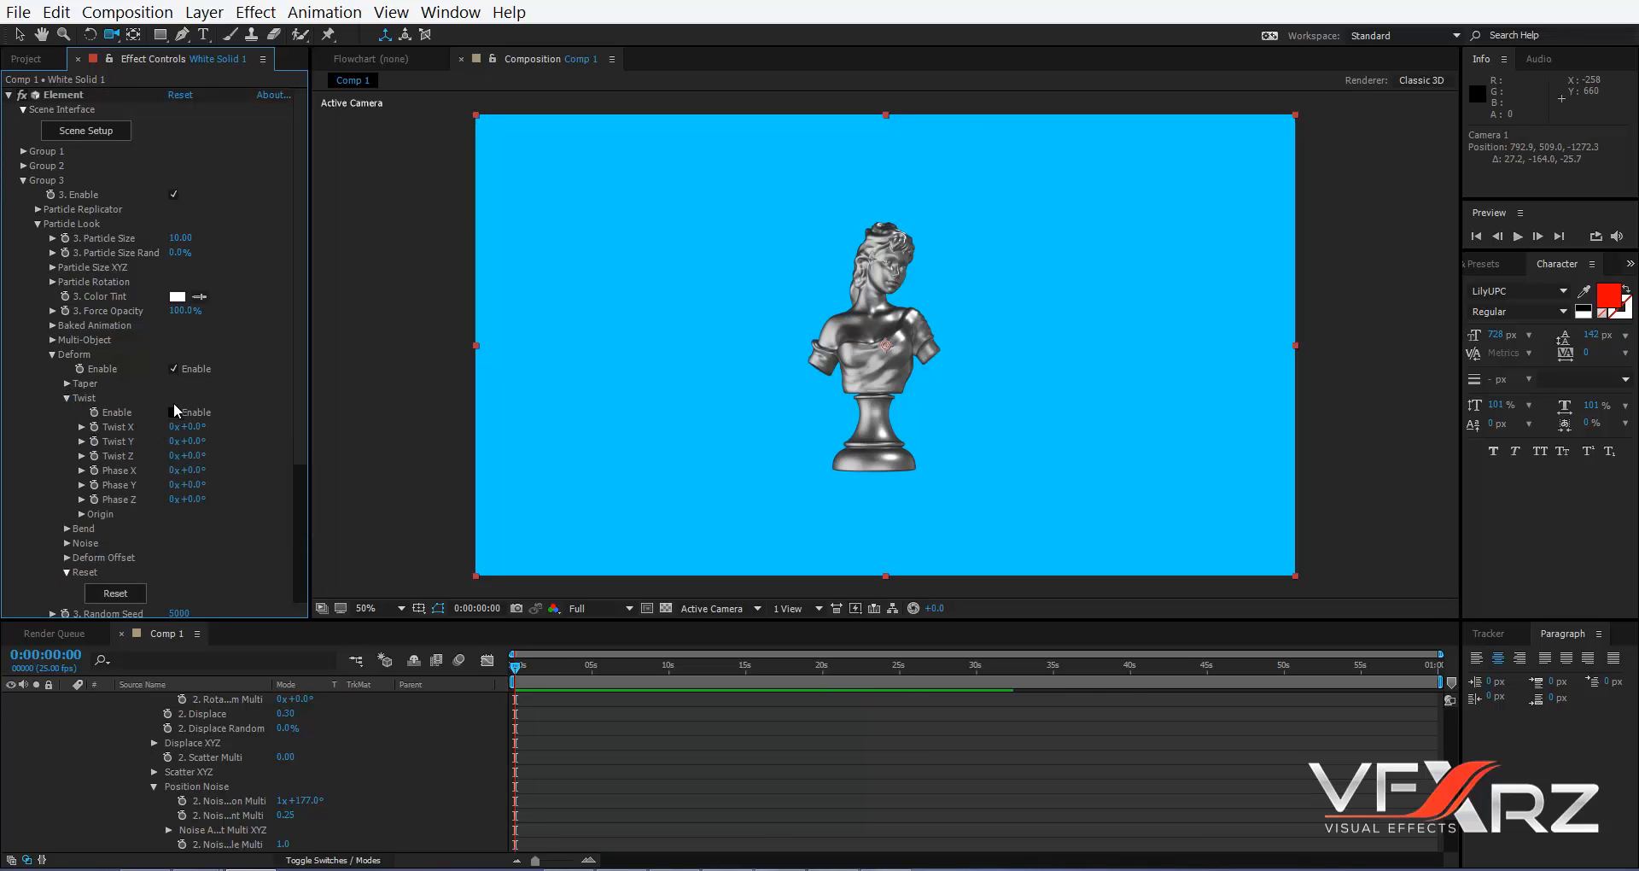
click(173, 412)
drag(190, 426, 96, 428)
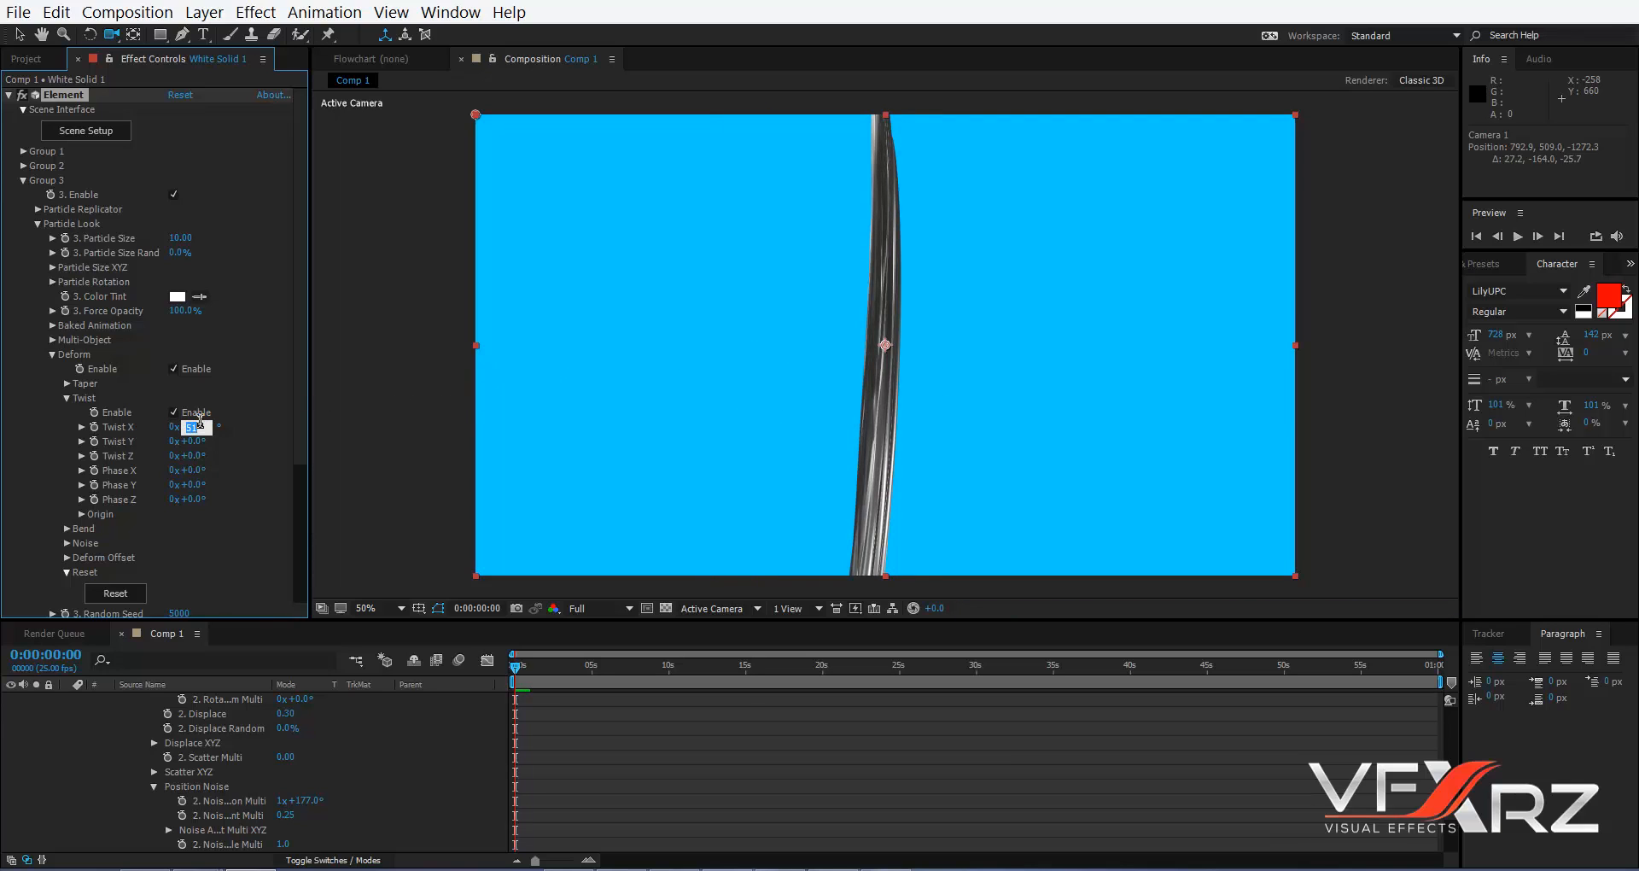
key(Return)
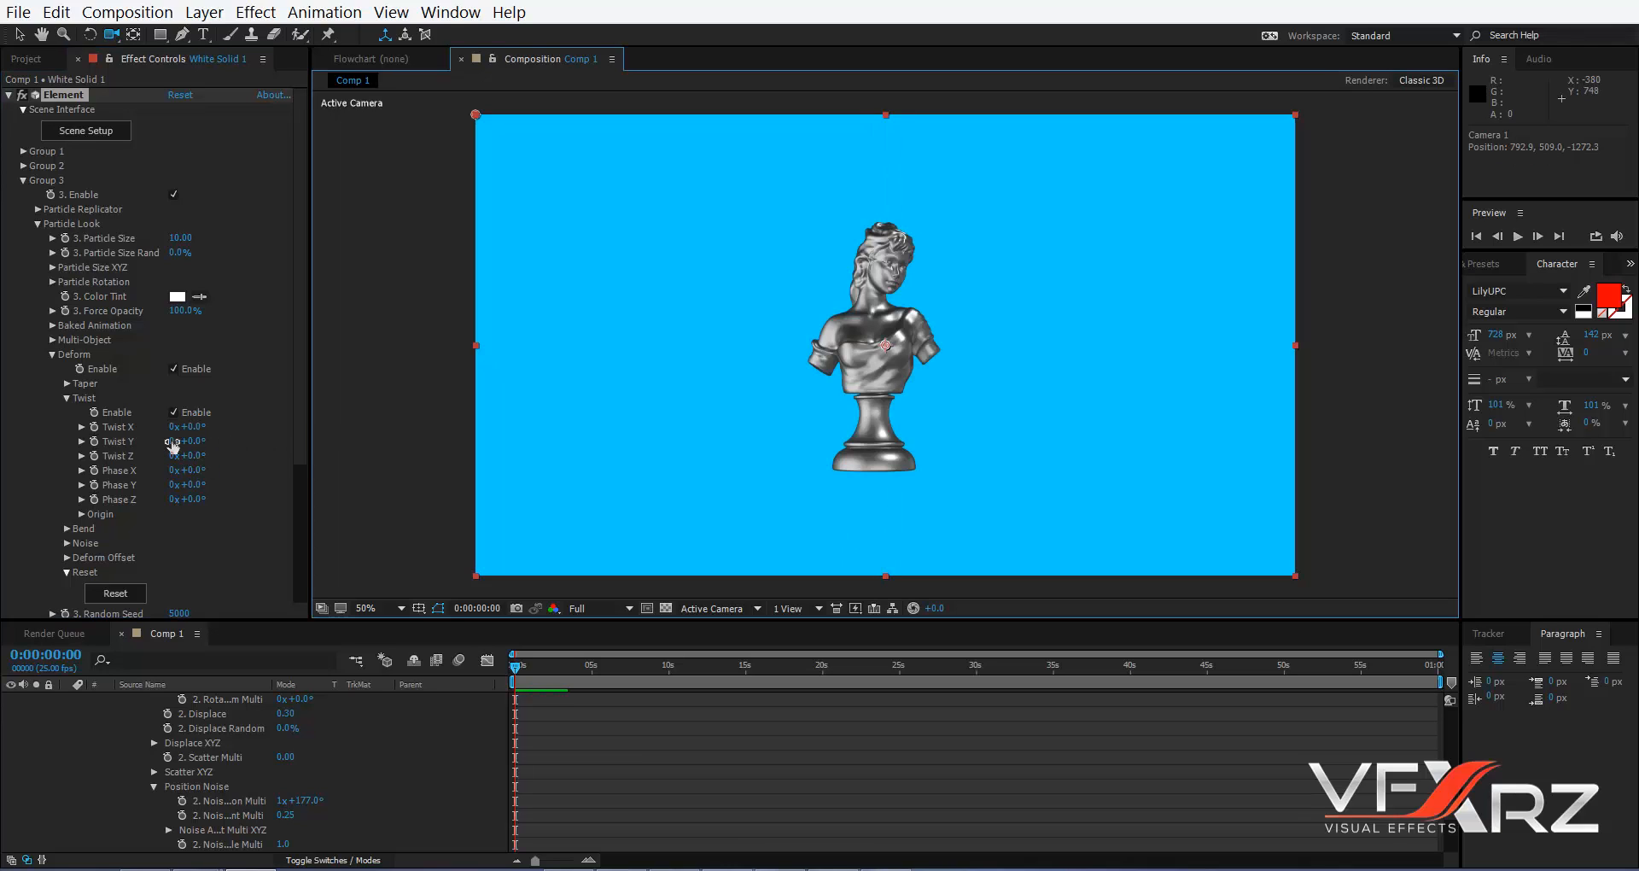
drag(195, 442, 32, 406)
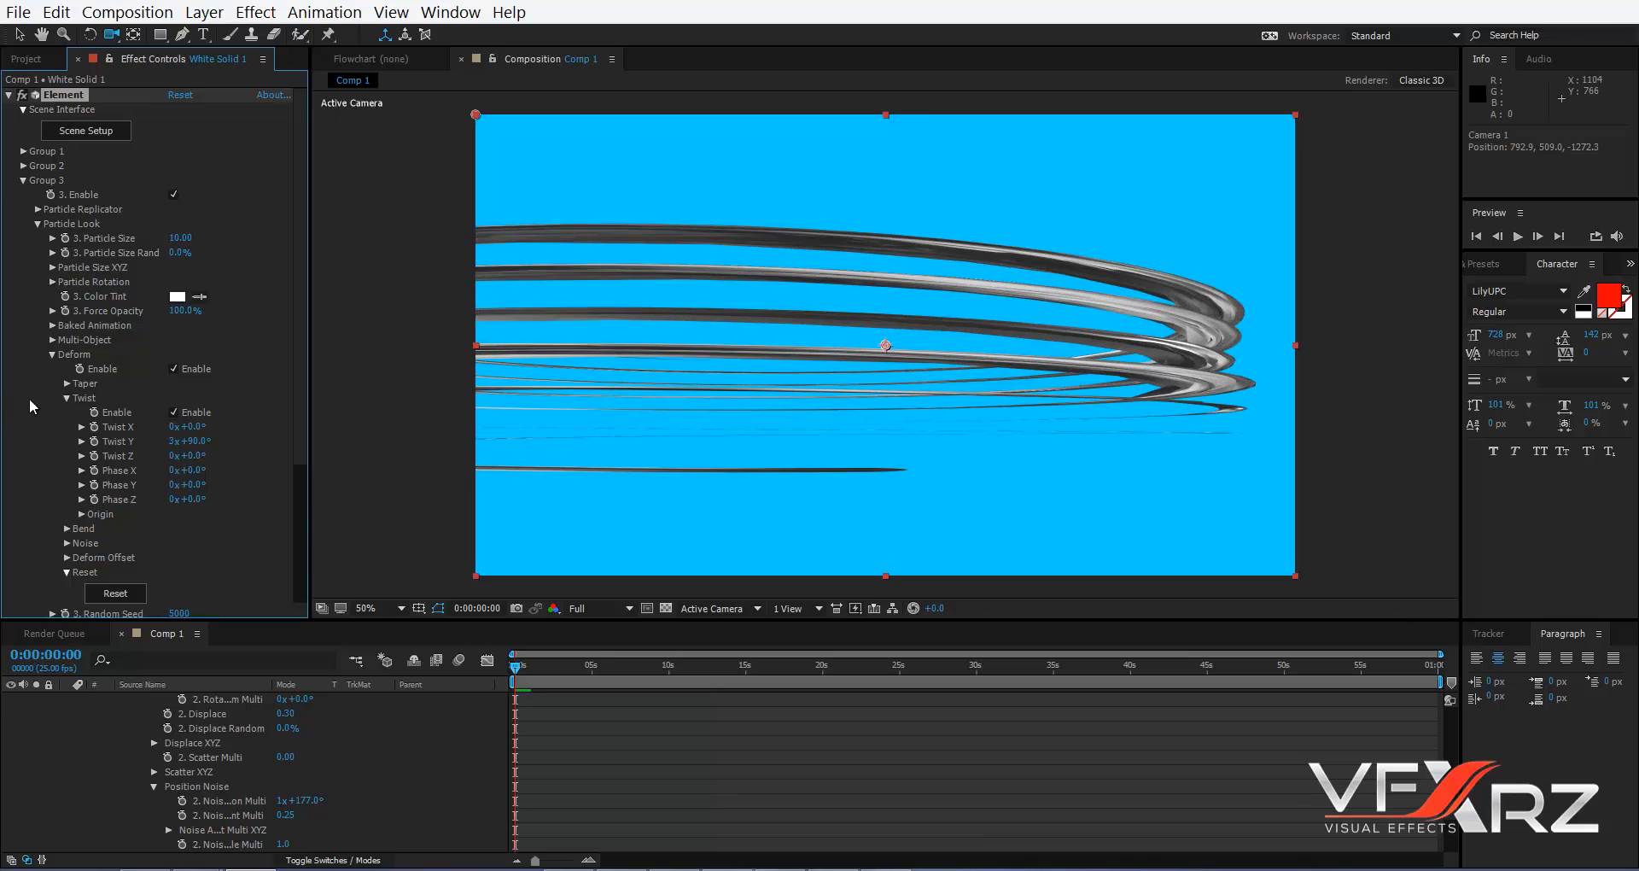
key(Return)
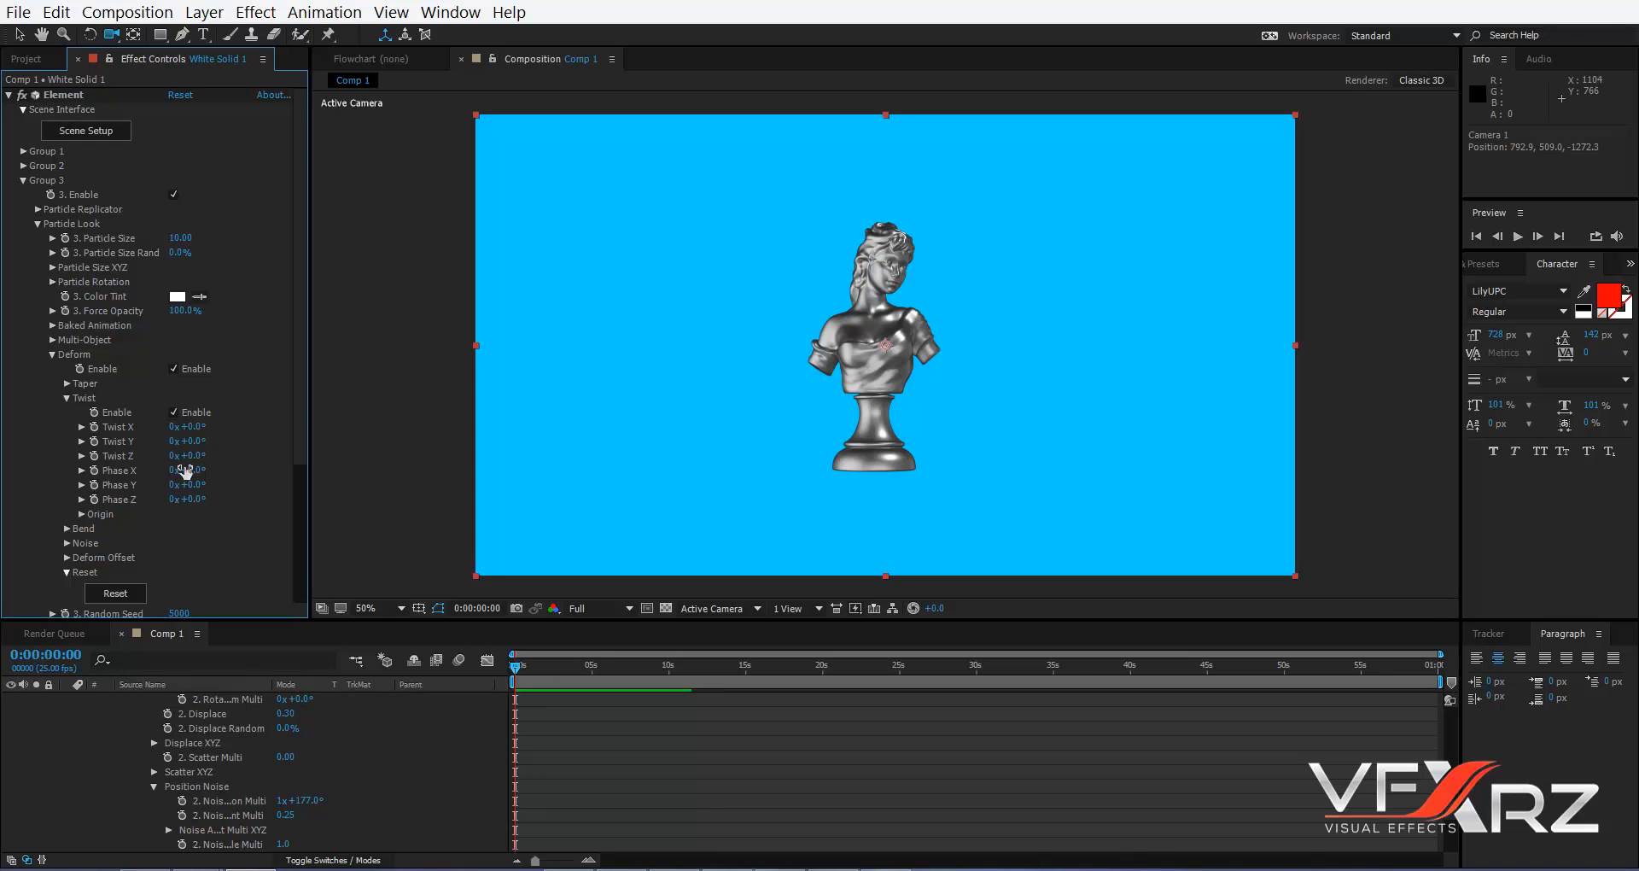
- Set Twist Z to 358° with Phase X 1x +151°, Phase Y 333° and Phase Z 219°, and switch Twist off
drag(191, 475, 527, 484)
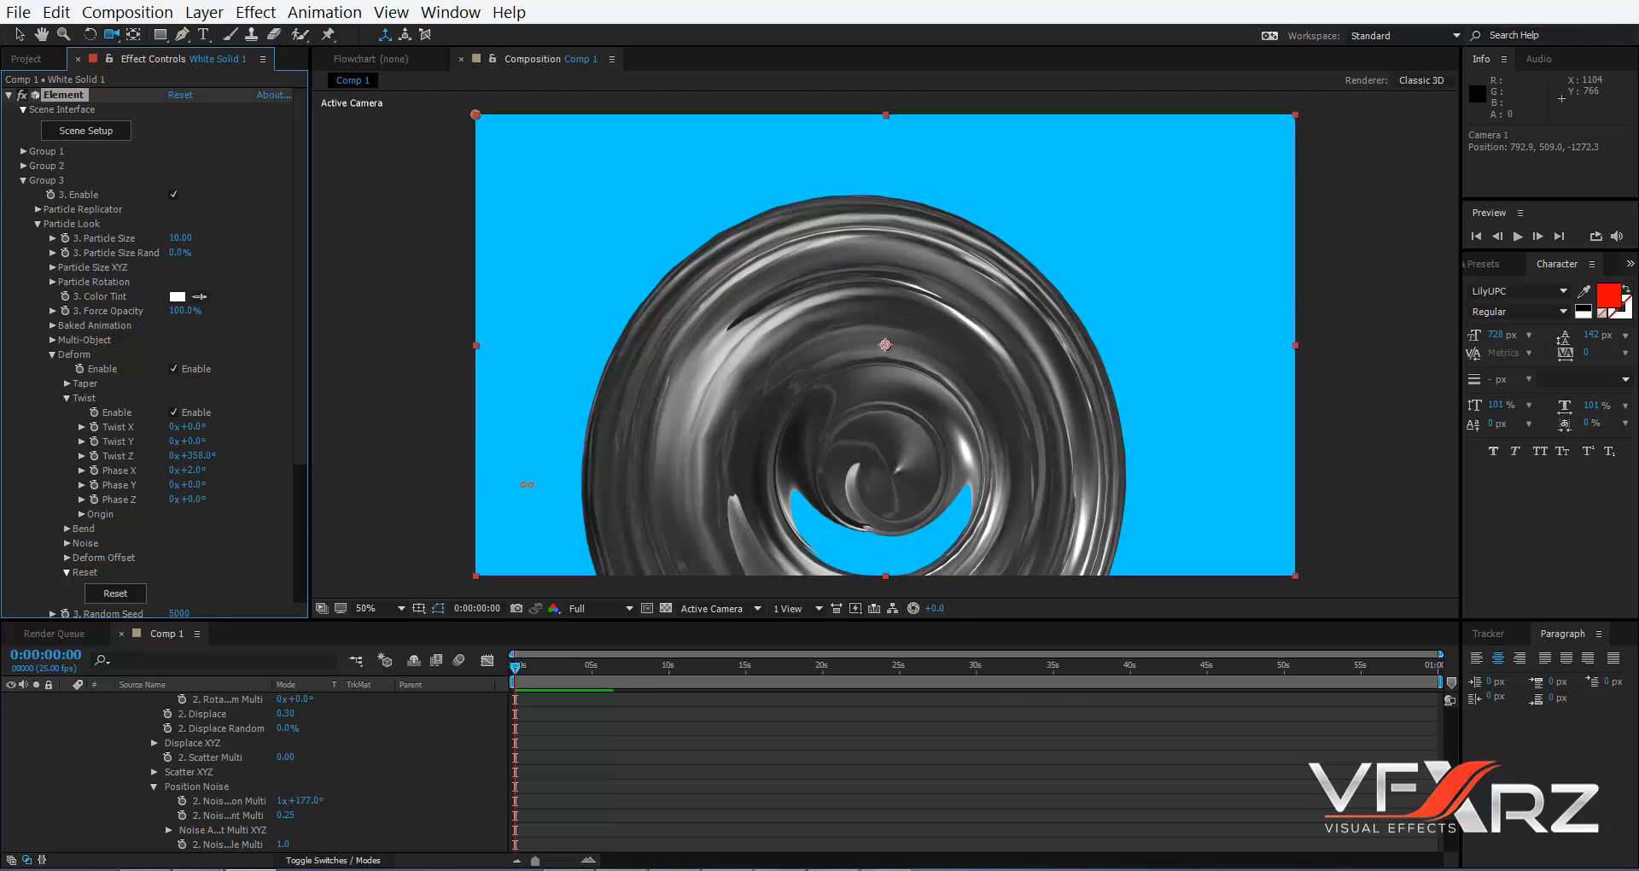
drag(238, 472, 429, 461)
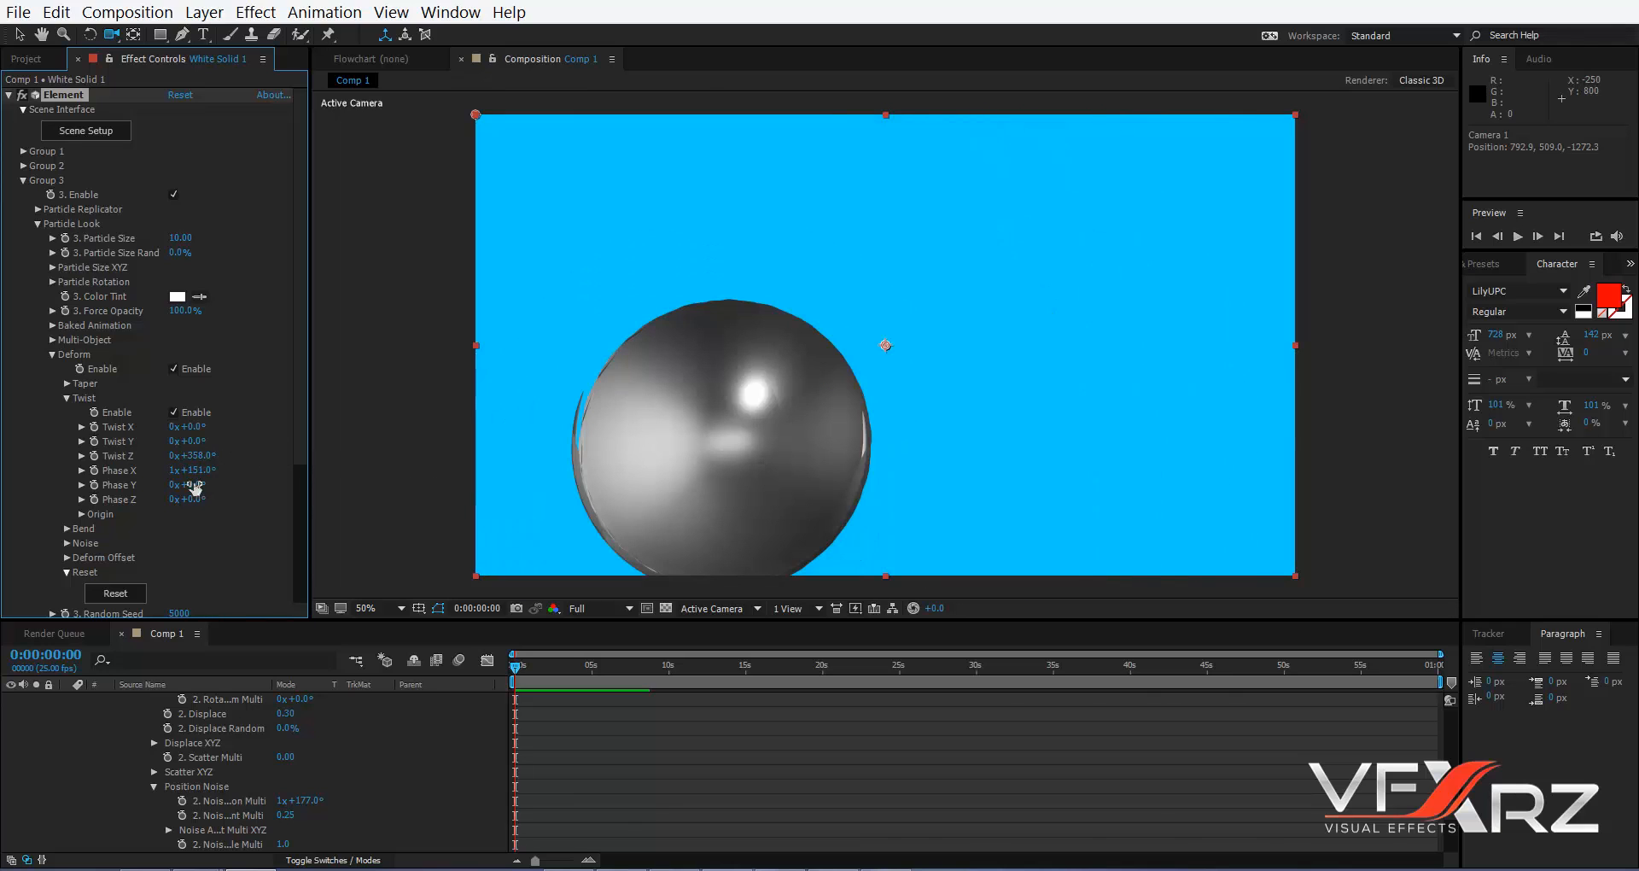
drag(195, 485, 138, 365)
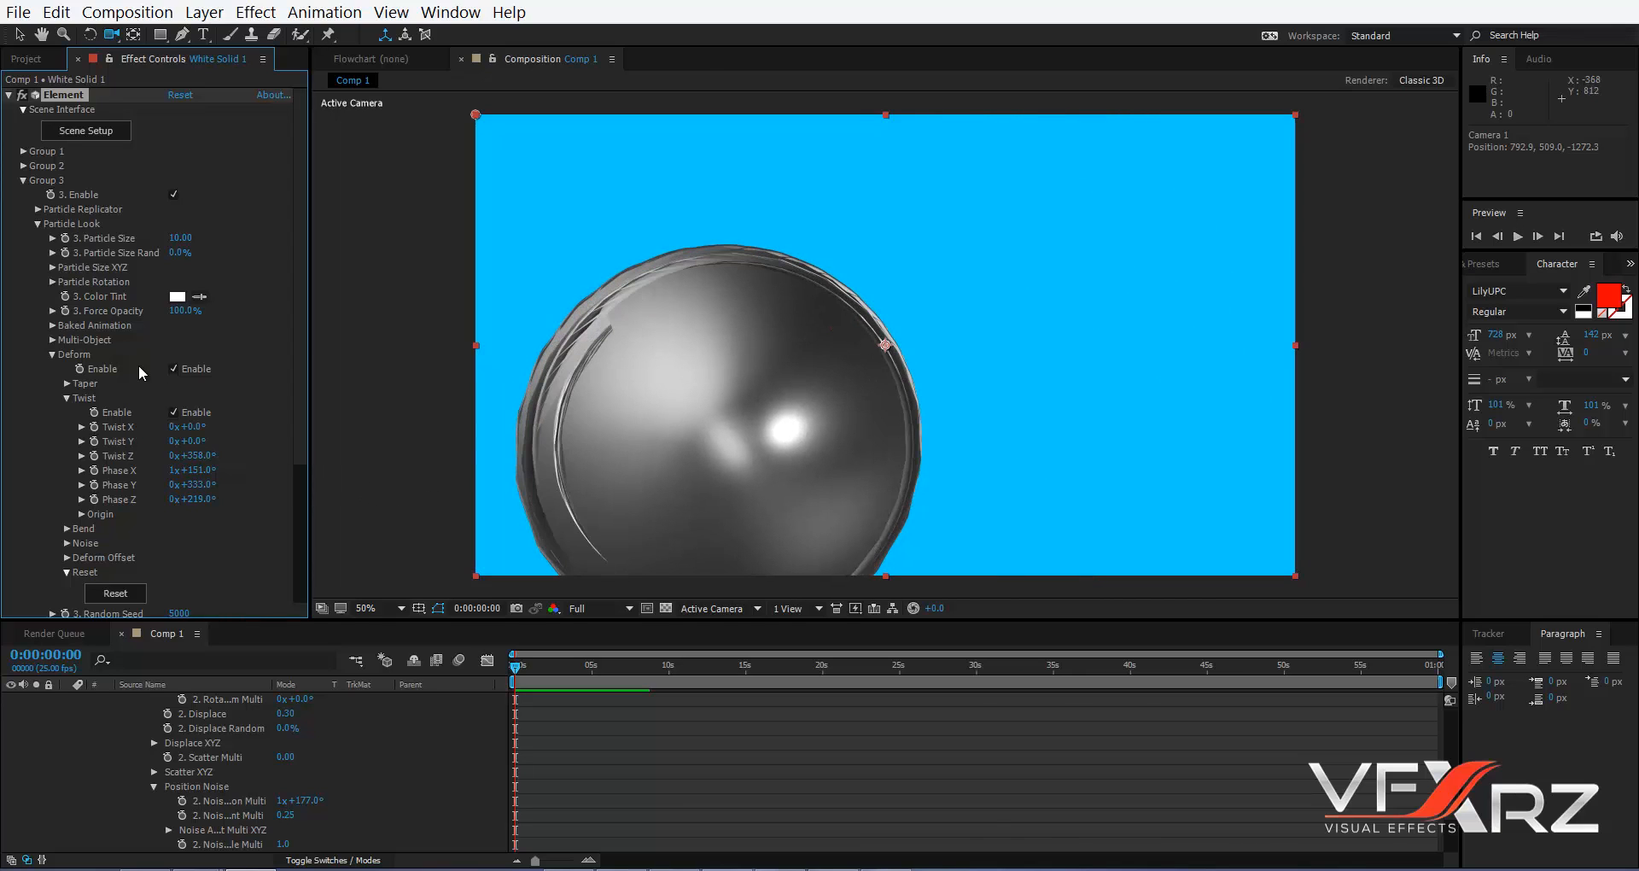
click(173, 412)
click(66, 399)
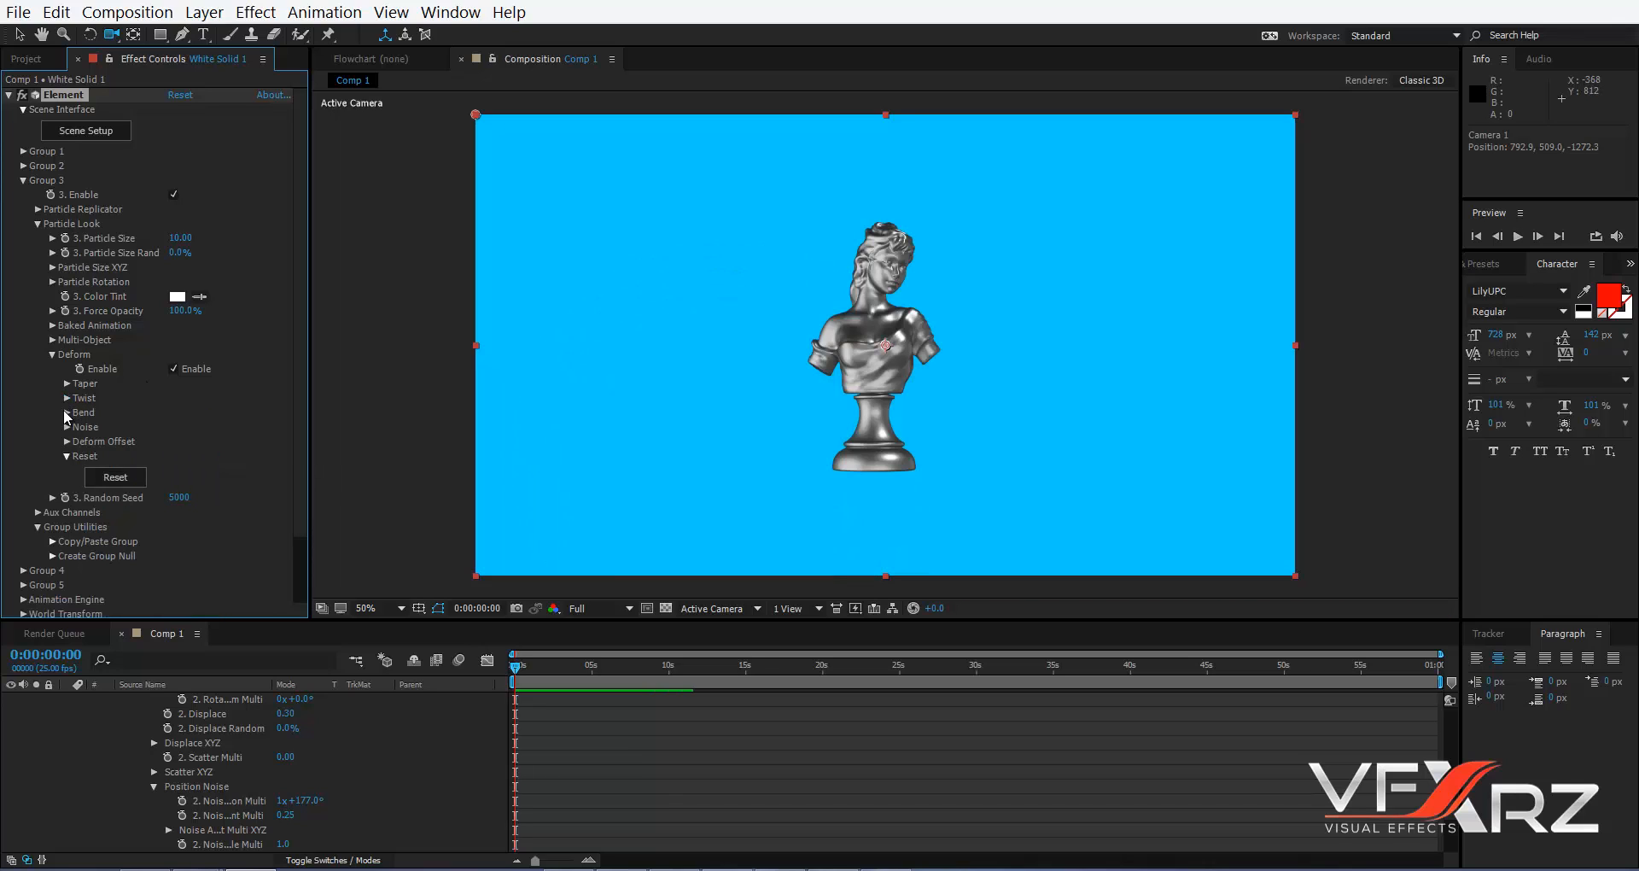
- Bend the statue on the Y bend axis with a 43° angle and -7° direction, and switch Bend off
click(66, 410)
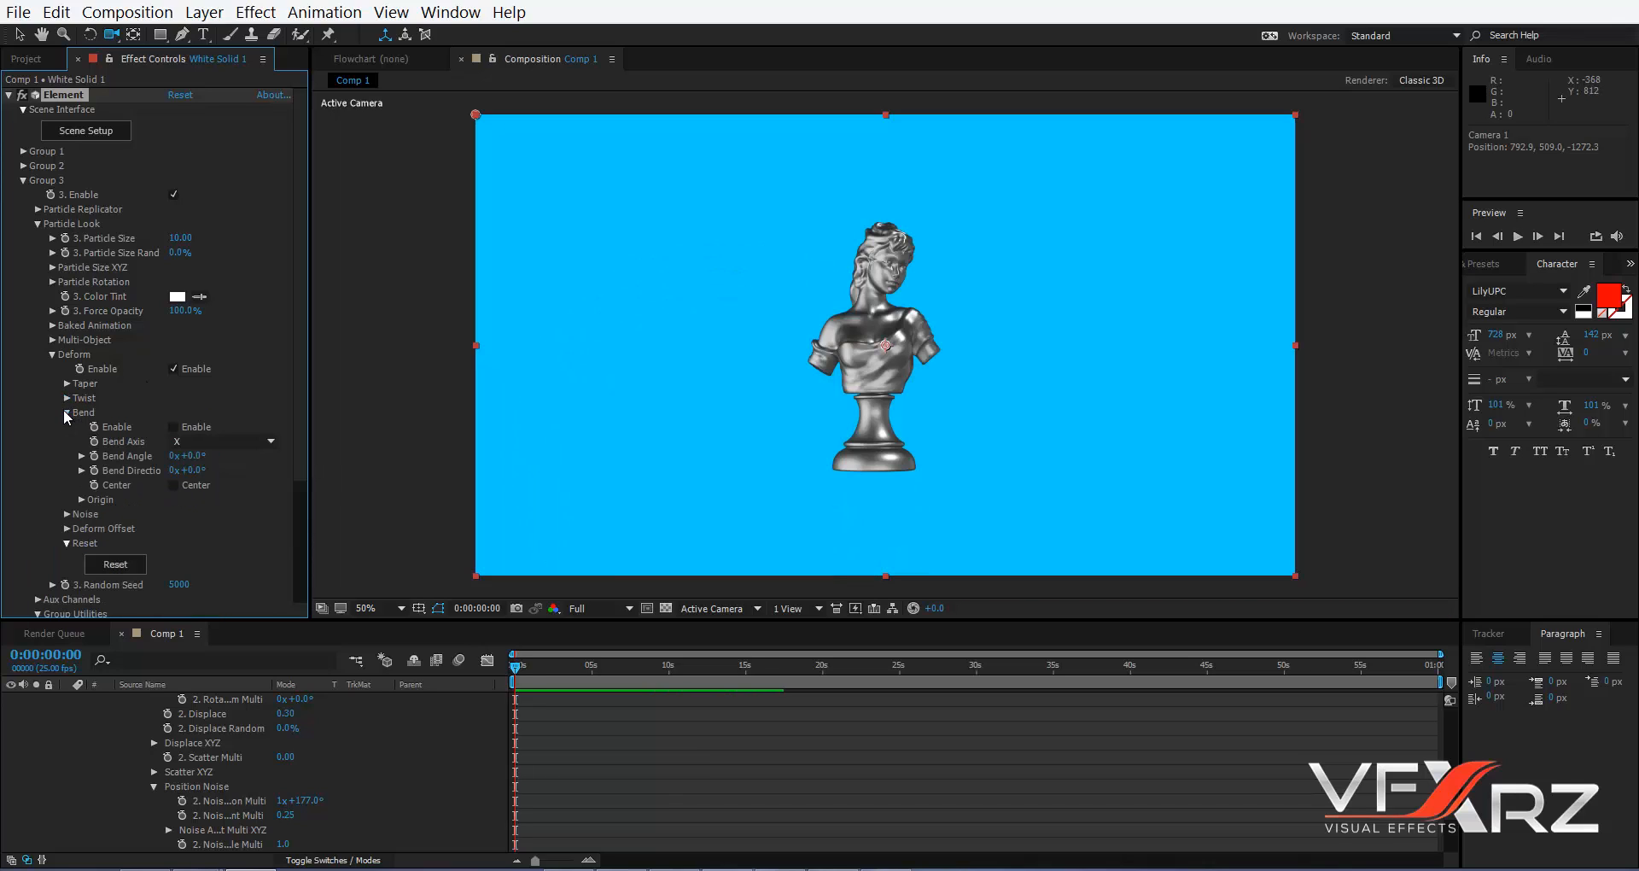
click(195, 426)
click(185, 442)
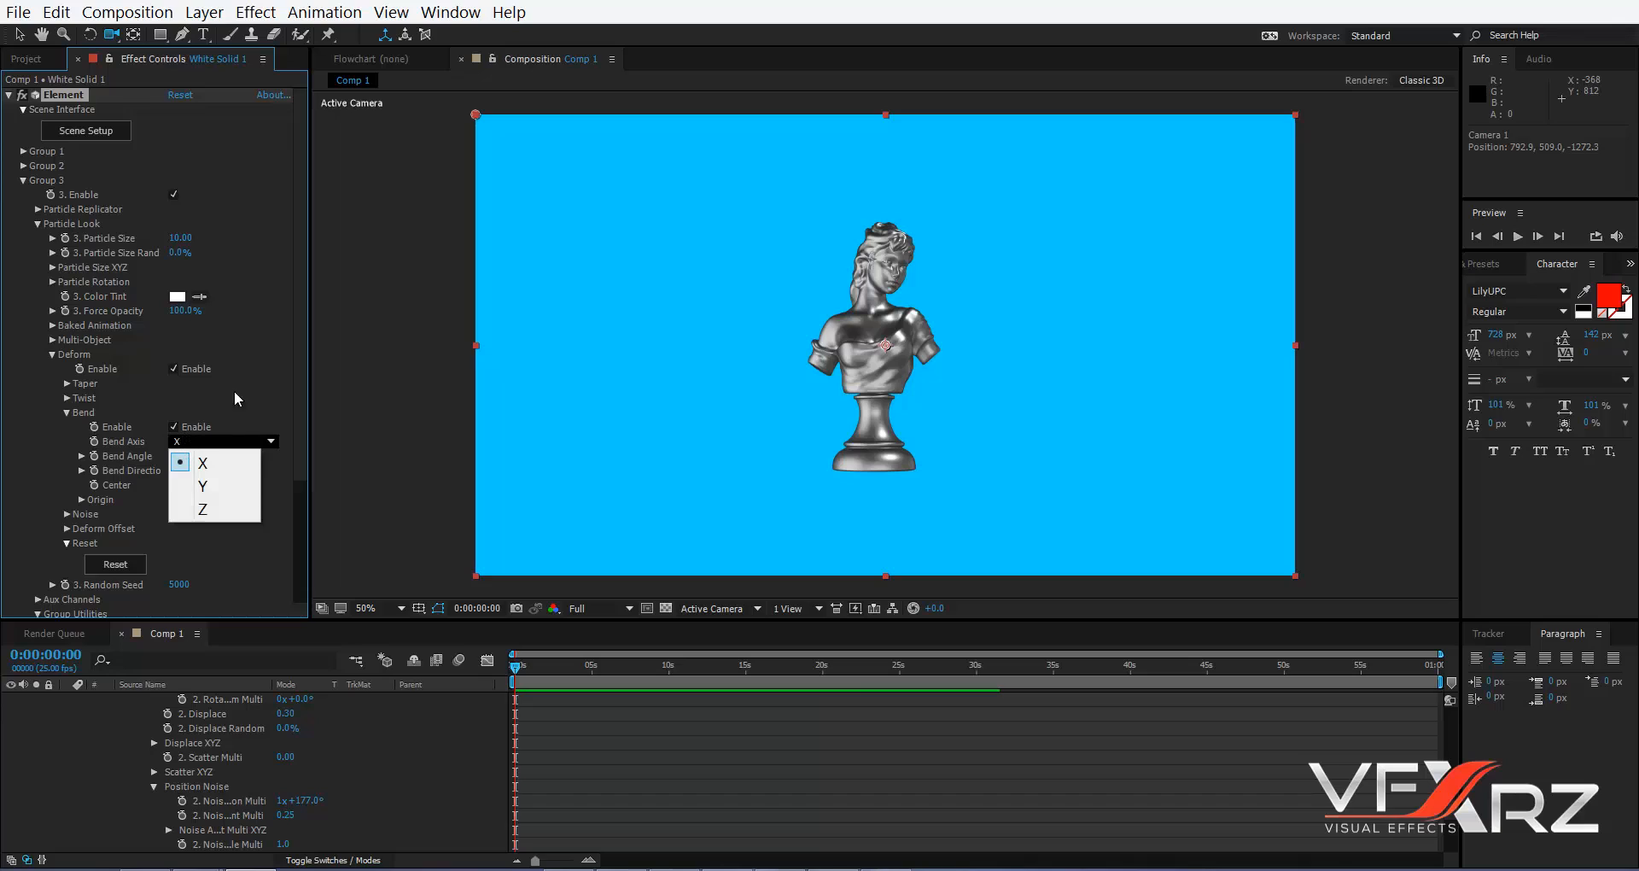
click(215, 487)
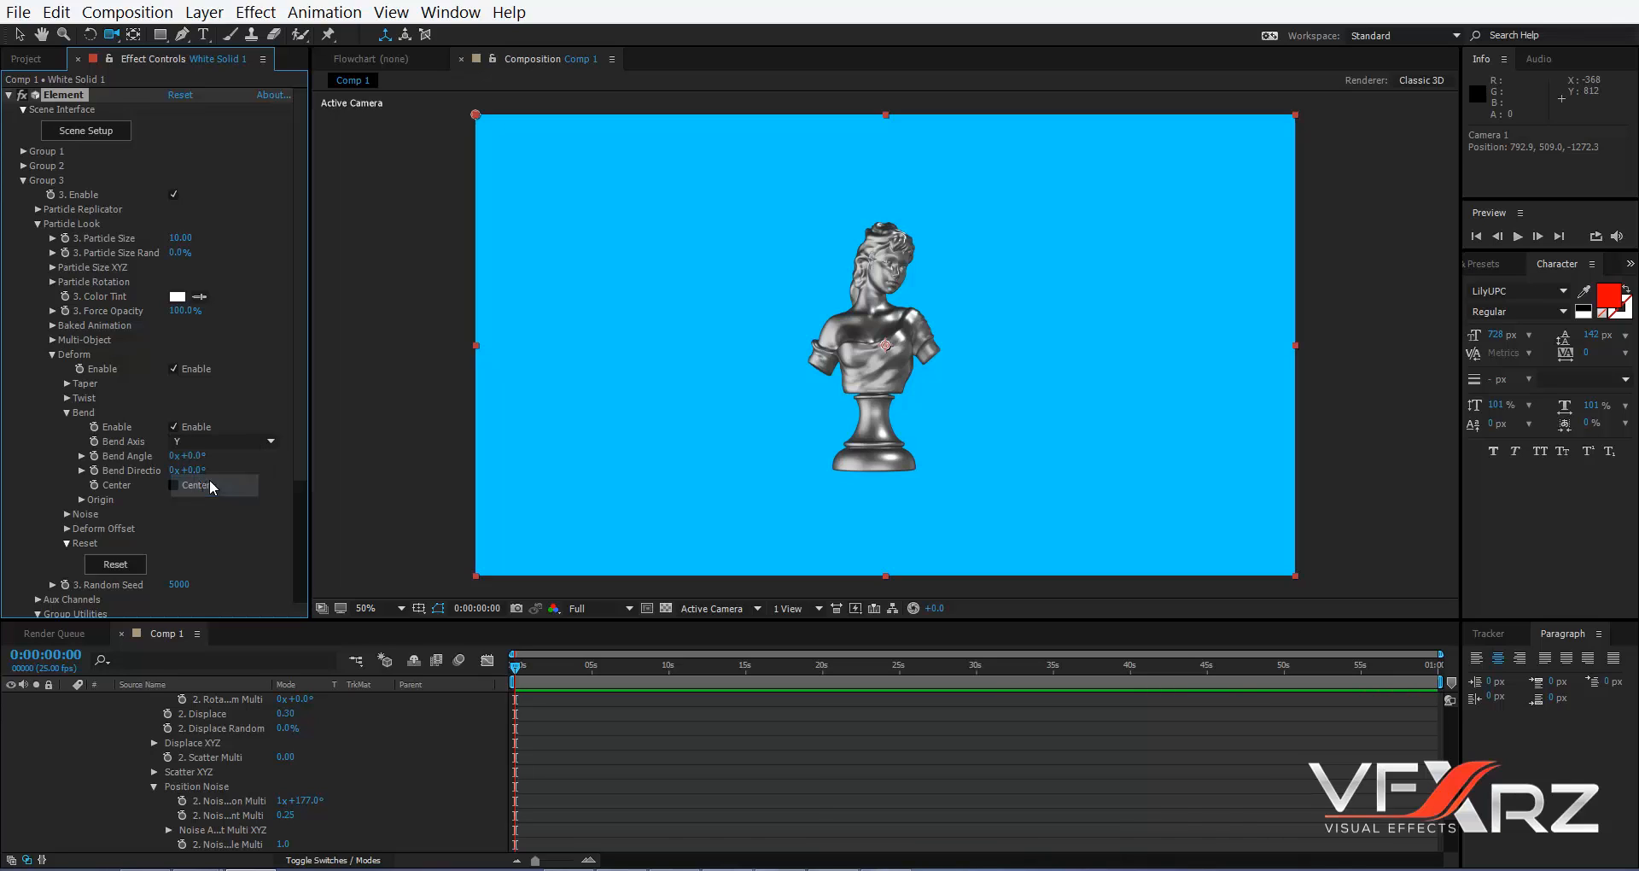
mouse_move(208, 455)
mouse_down()
mouse_move(295, 465)
mouse_move(5, 456)
mouse_move(195, 431)
mouse_move(298, 466)
mouse_move(56, 421)
mouse_move(295, 433)
mouse_move(150, 419)
mouse_move(198, 434)
mouse_move(218, 470)
mouse_move(254, 470)
mouse_move(172, 470)
mouse_move(201, 458)
mouse_move(181, 455)
mouse_up()
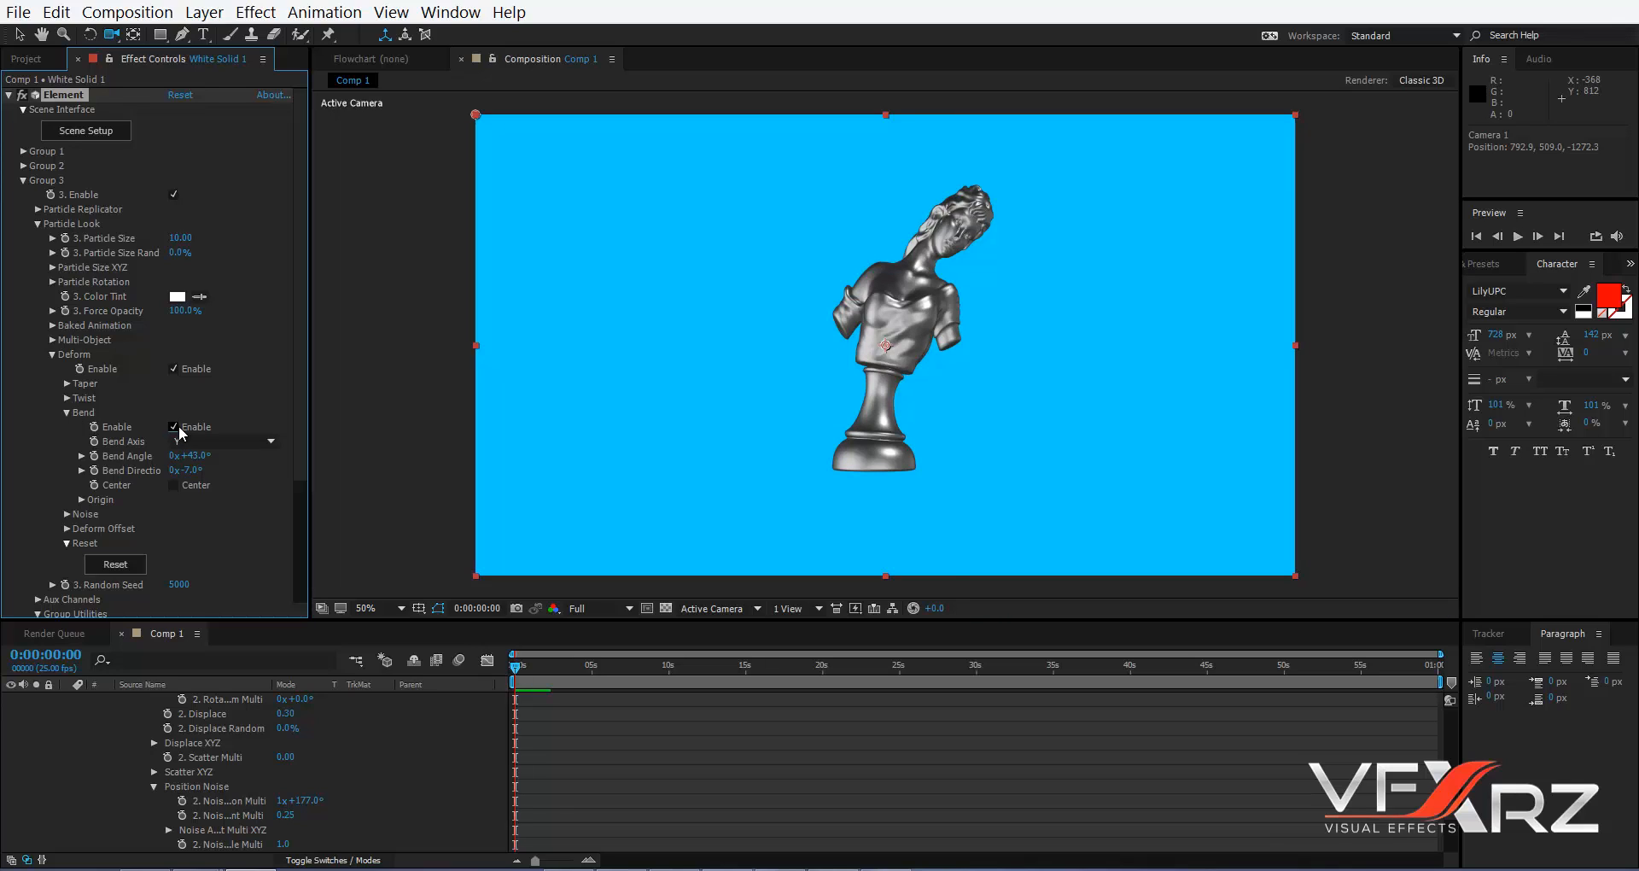
click(174, 426)
click(67, 413)
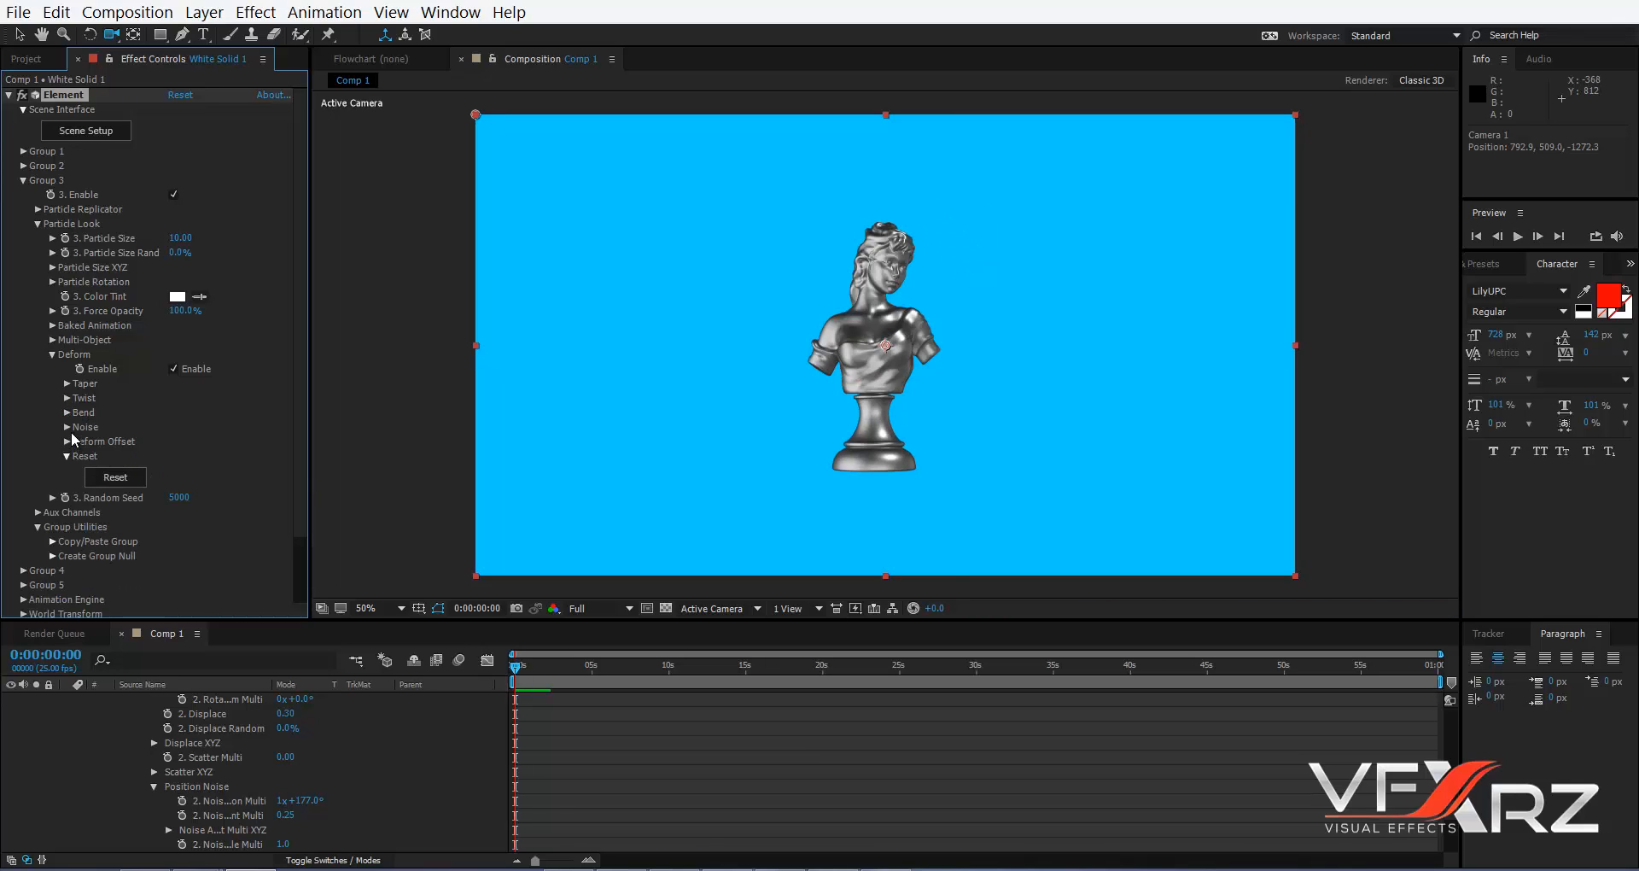
- Enable Group 3's Noise deformation with the Noise method, setting intensity to 53% and scale to 99.9%
click(68, 428)
click(173, 442)
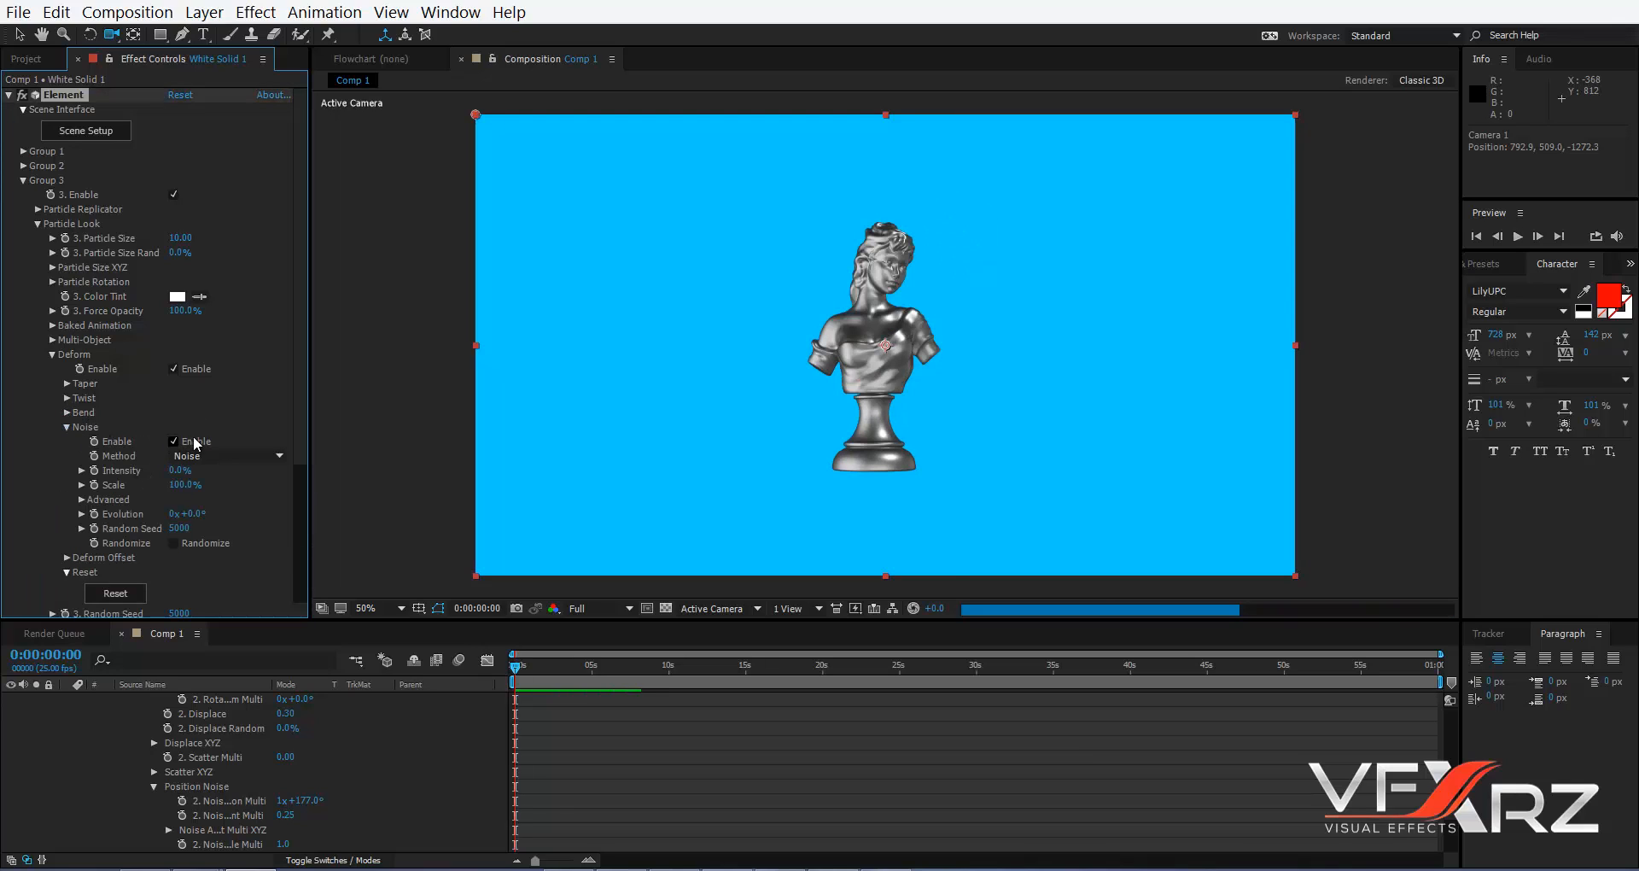
drag(188, 466, 250, 567)
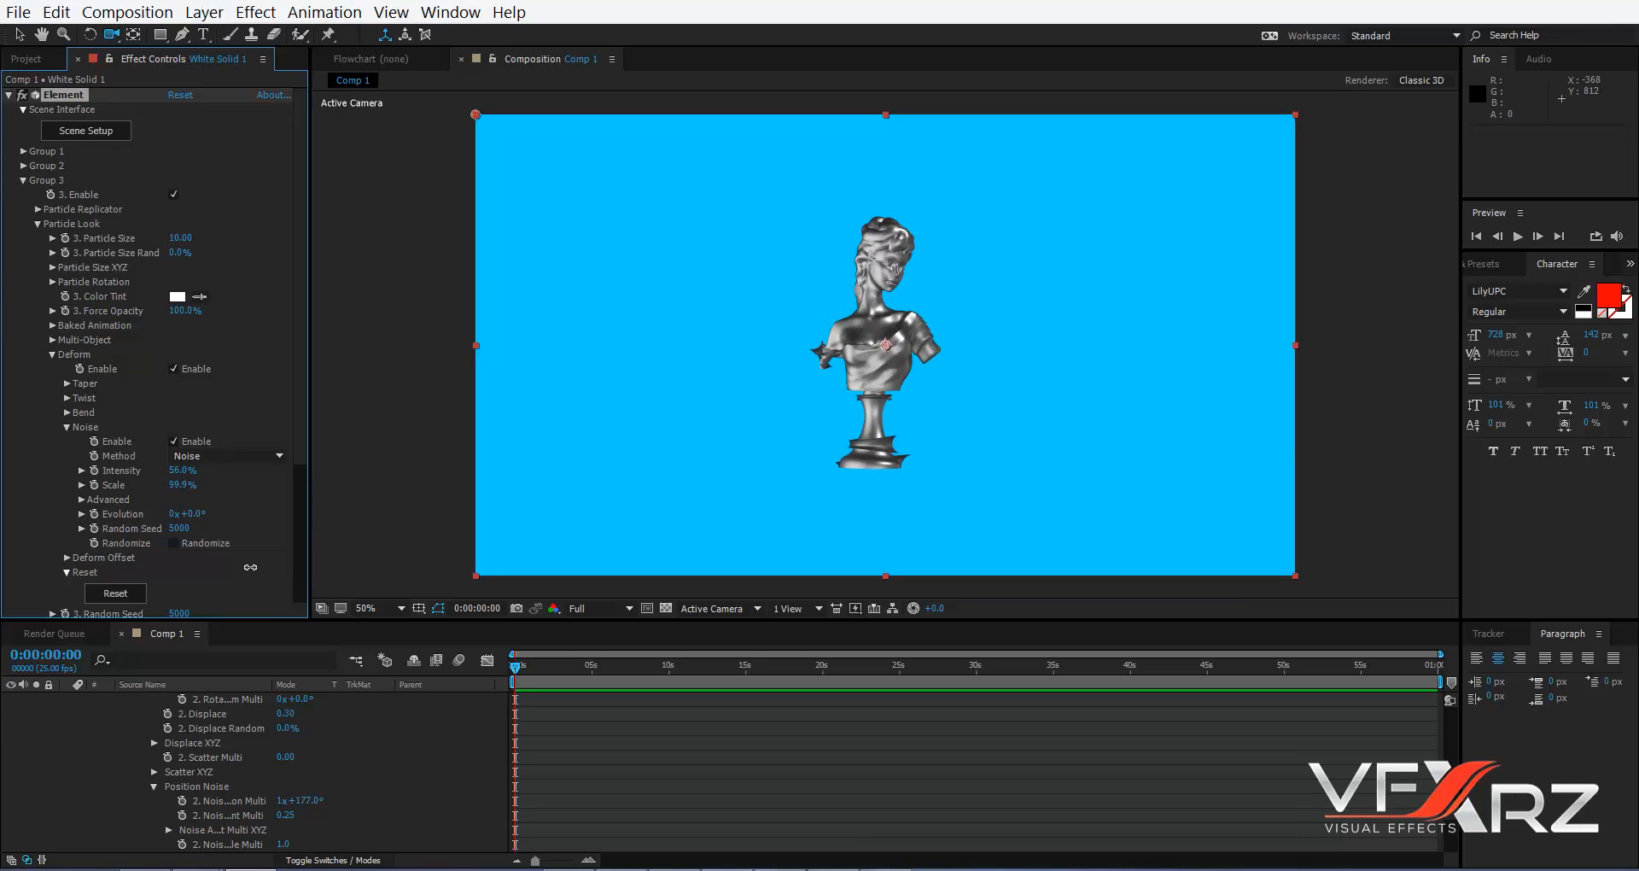
- Change the Noise deformation method to Distortion and set Distort to 113.7%
click(239, 454)
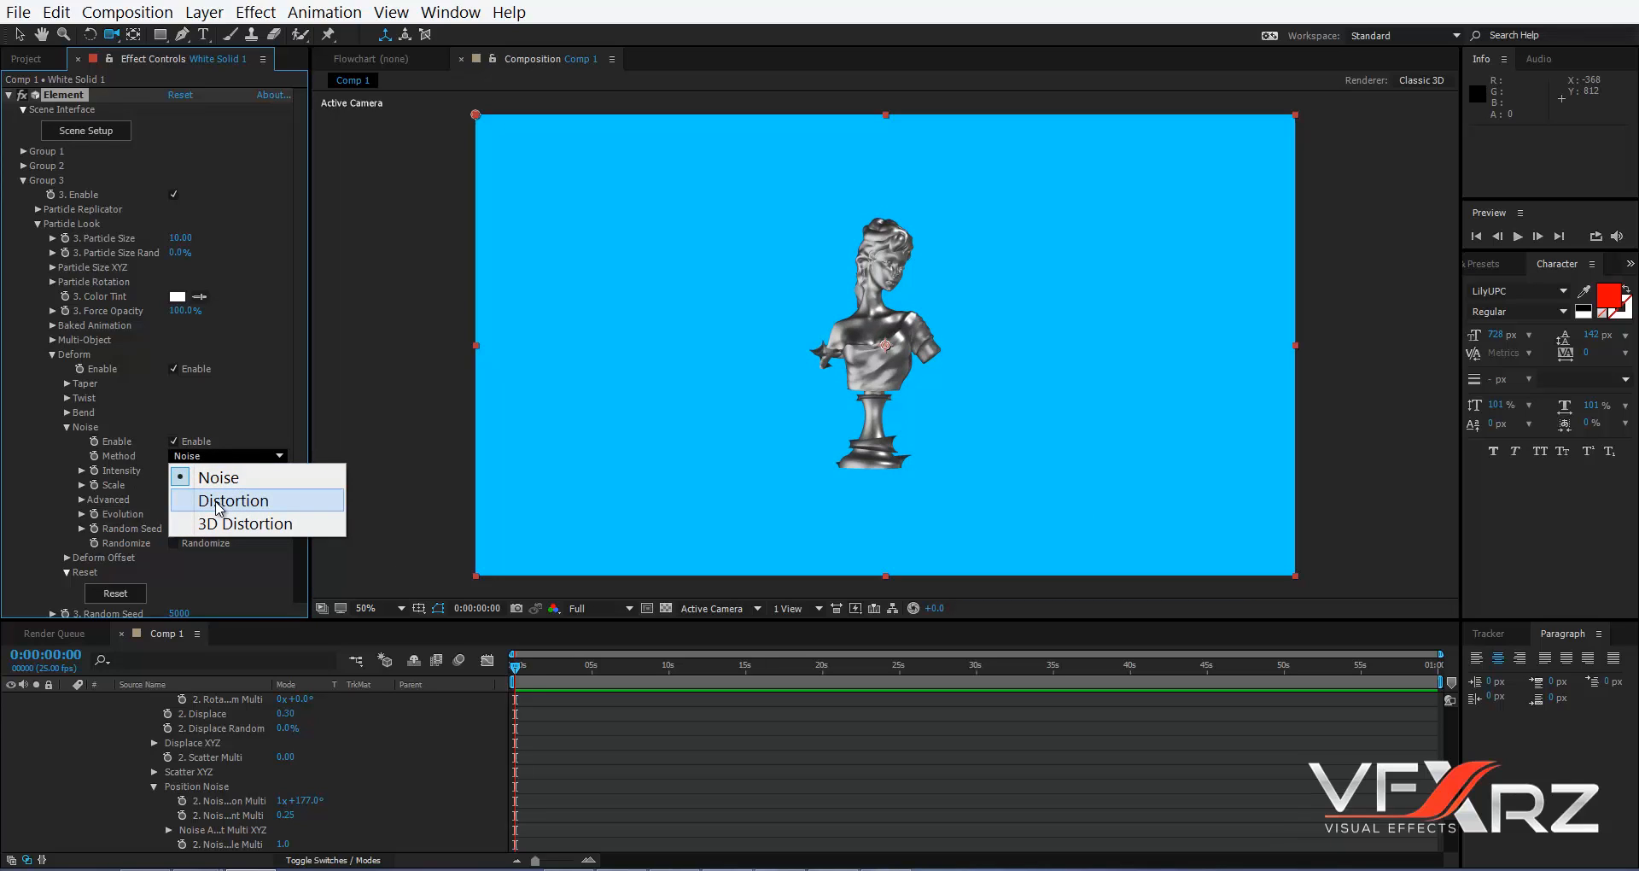
click(218, 501)
drag(187, 477, 254, 484)
- Switch the Noise deformation method to 3D Distortion and set its scale to 181.9%
click(250, 457)
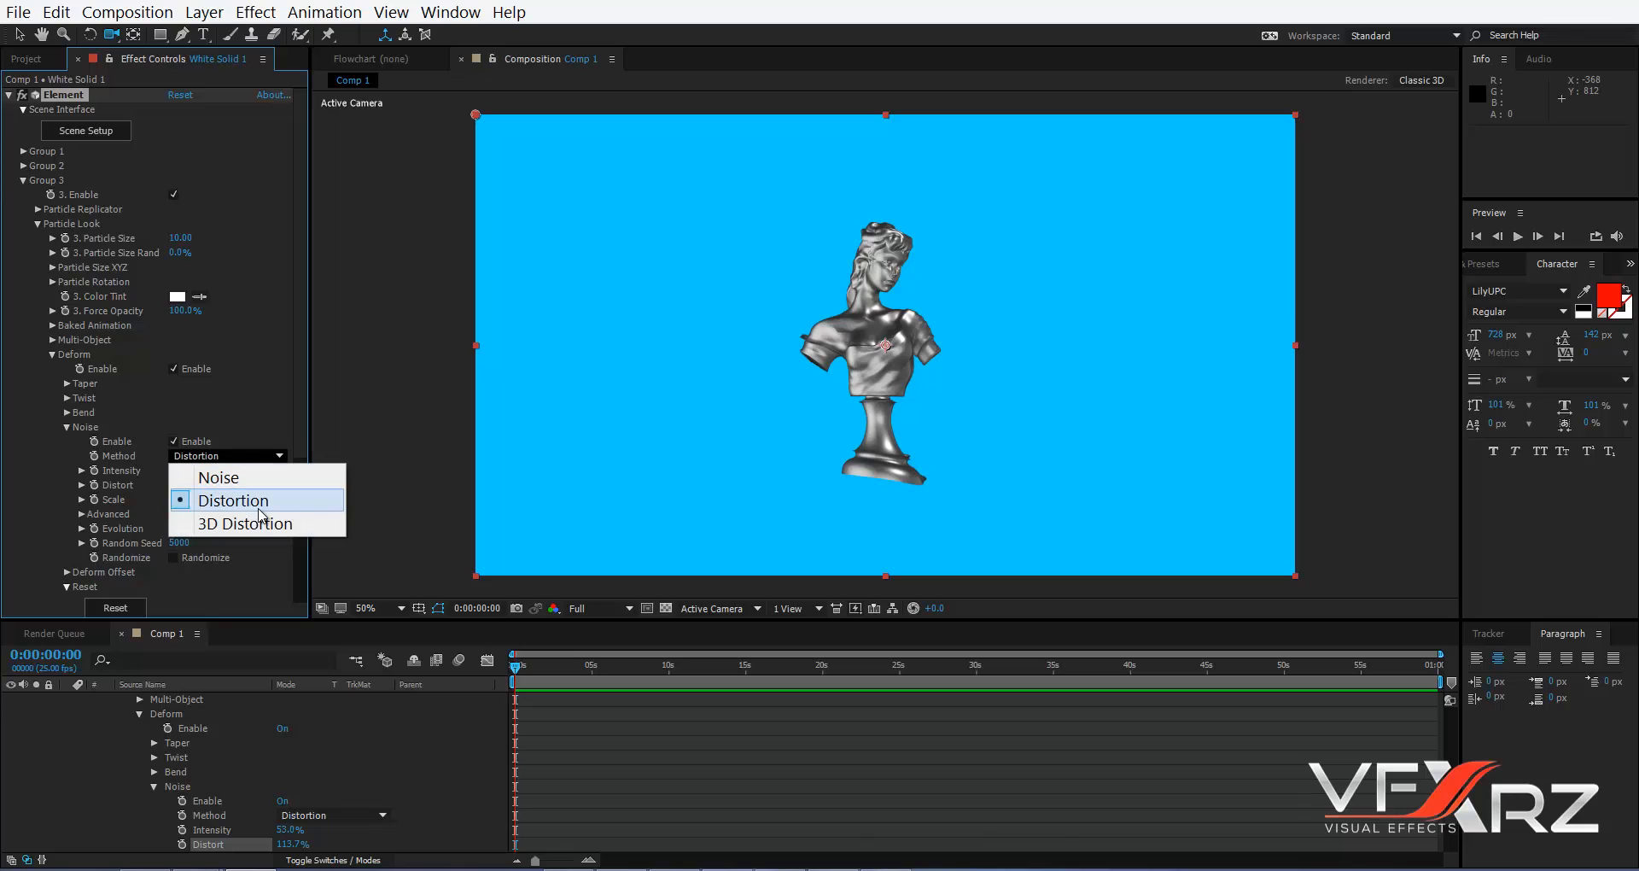
click(253, 525)
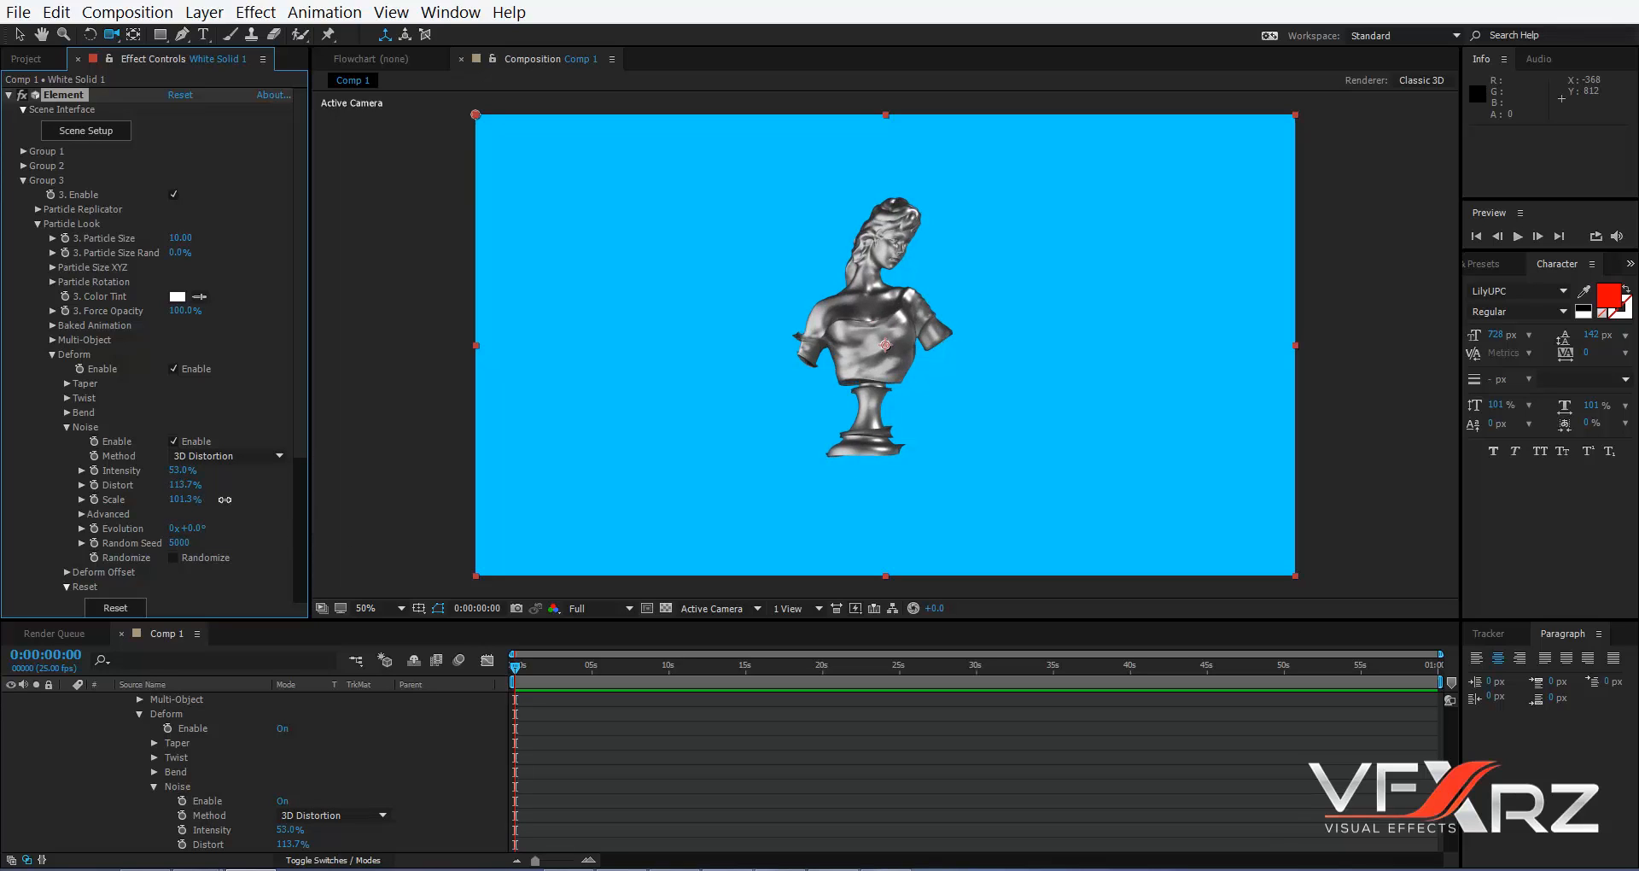
drag(436, 534, 951, 608)
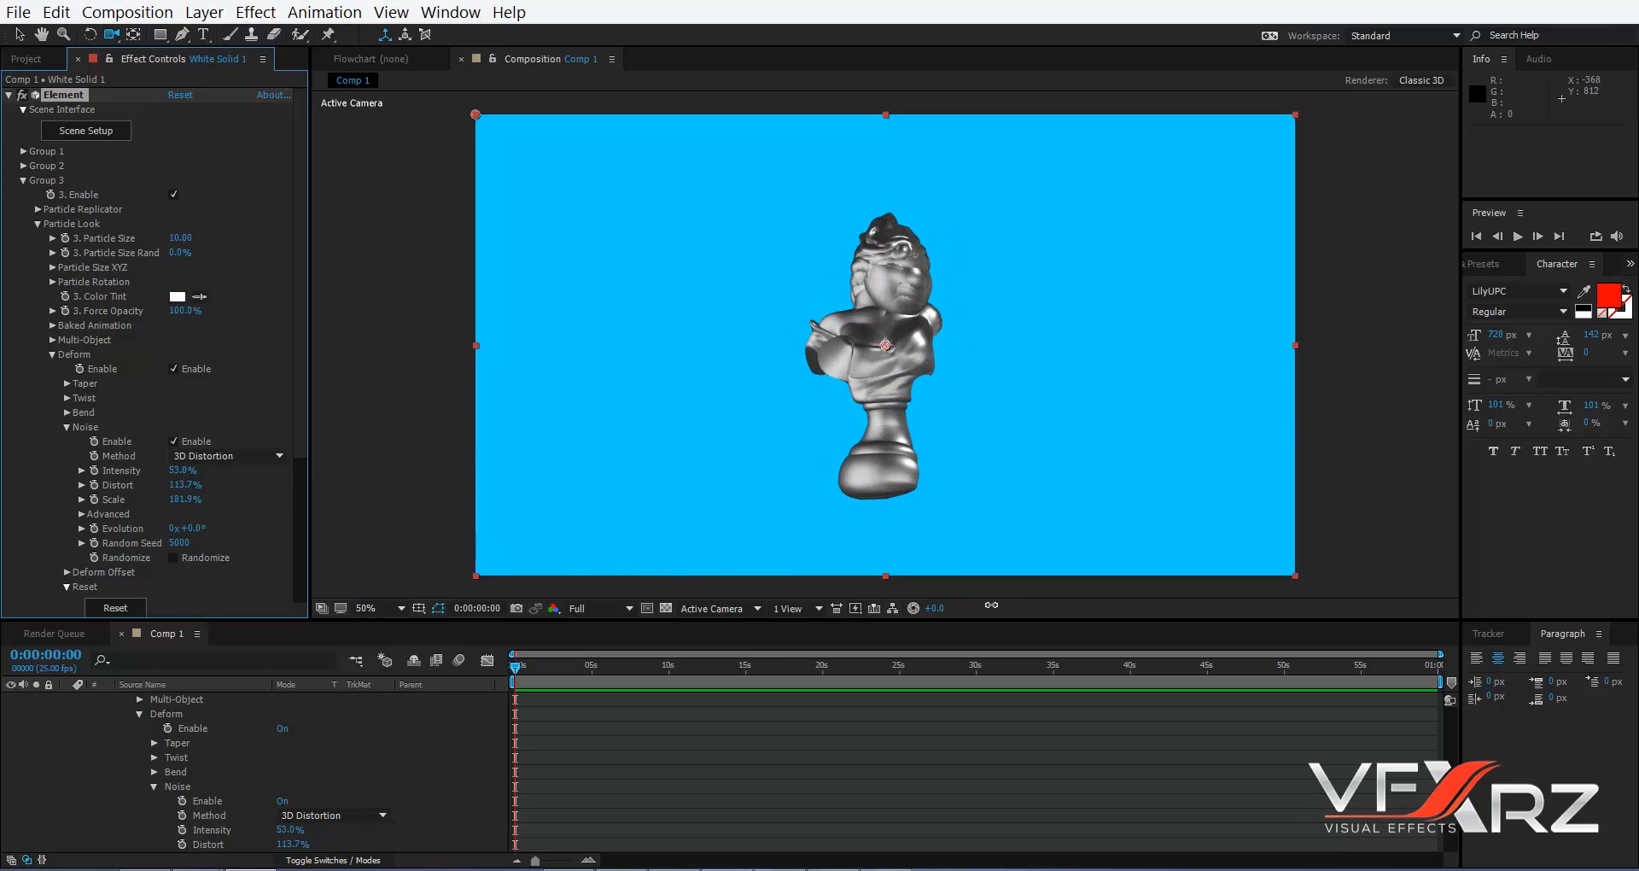
- Set Group 3's Deform Offset to 3.9 on X and 4.2 on Y
click(66, 427)
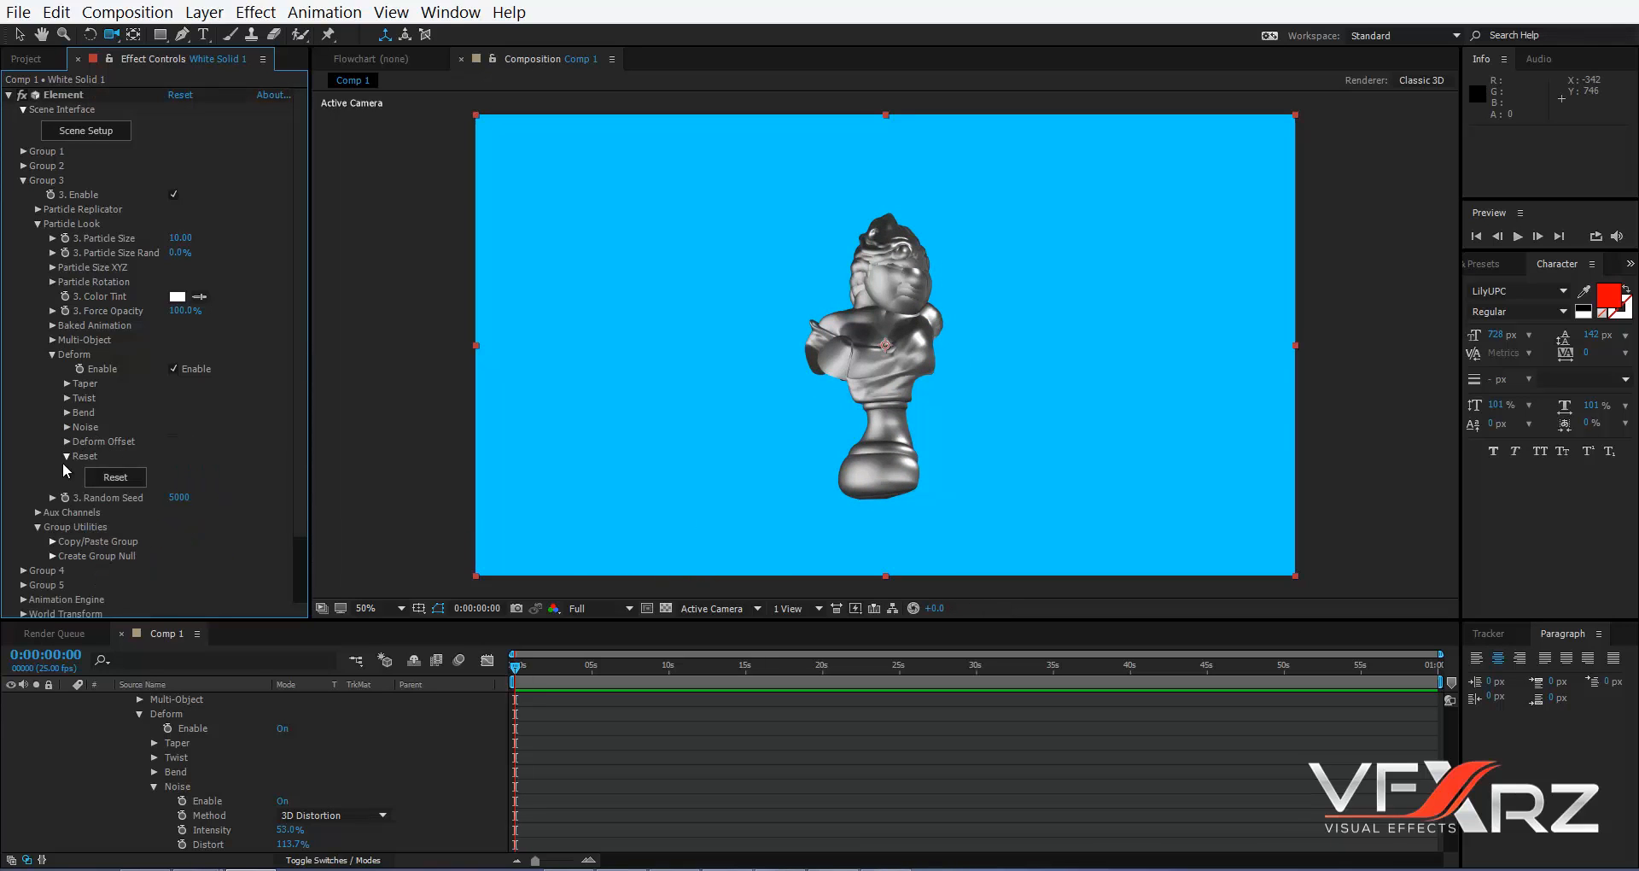
click(67, 441)
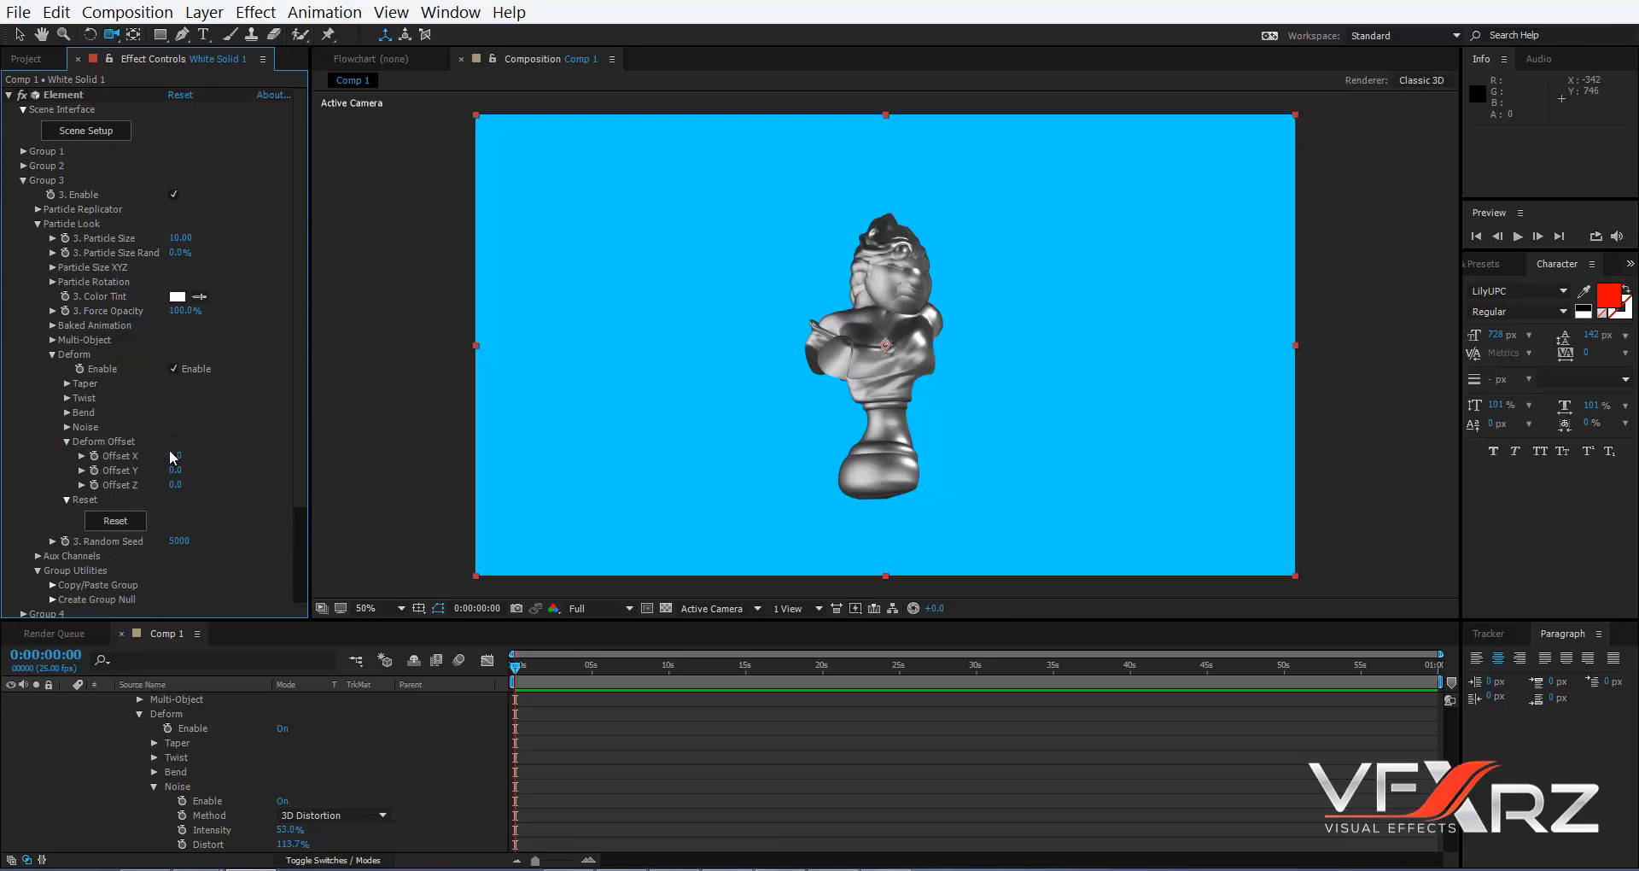
drag(173, 462, 256, 502)
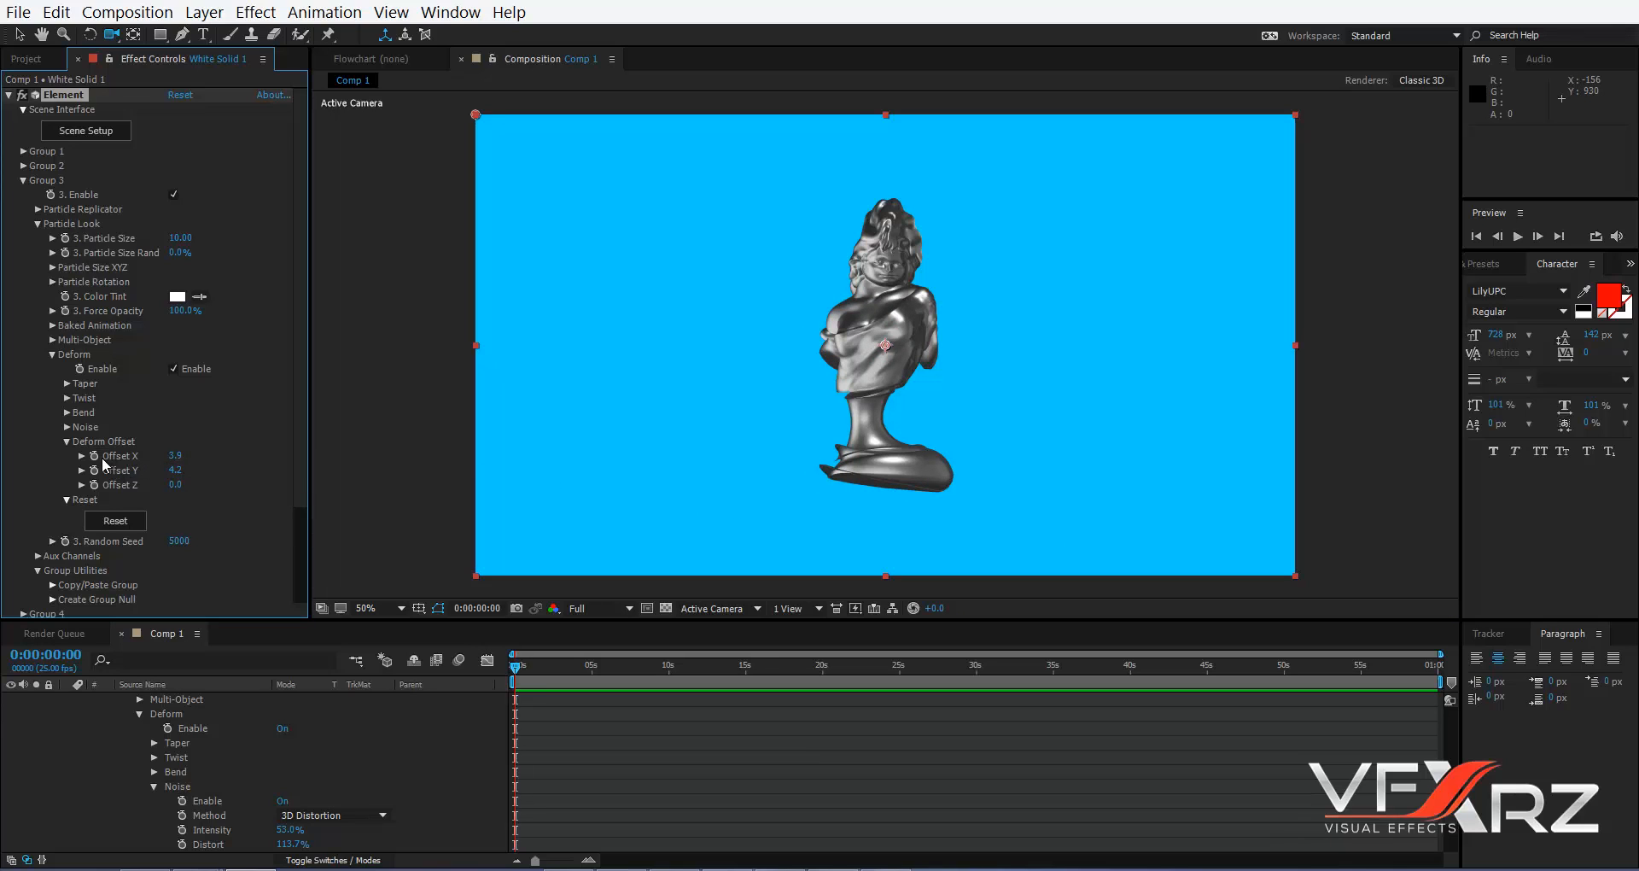
click(100, 441)
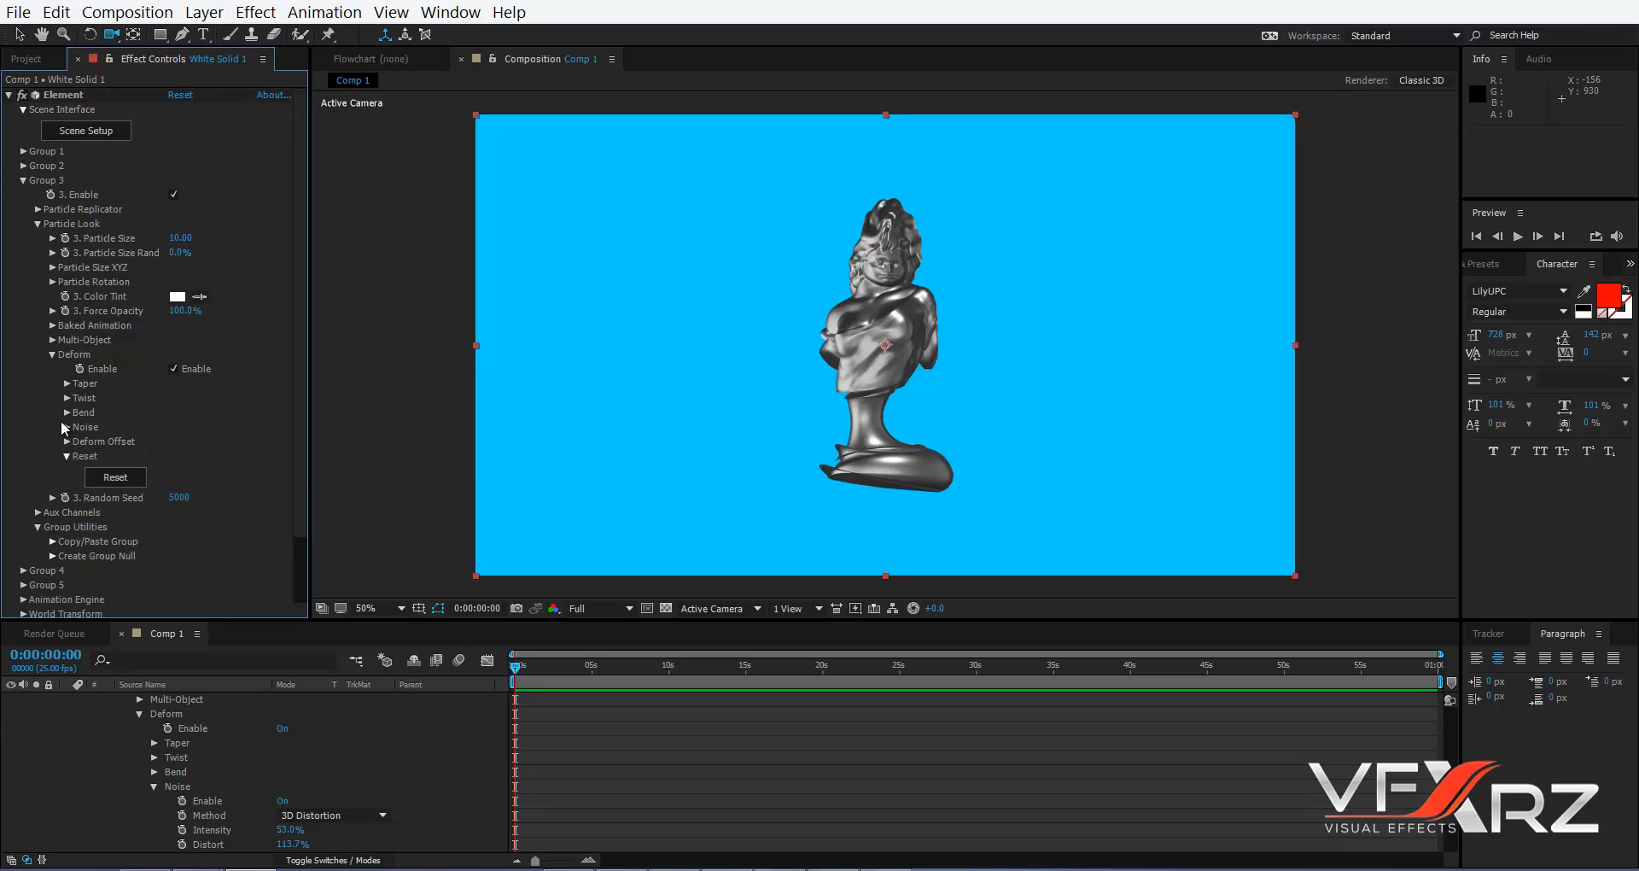
- Reset Group 3's Deform settings and disable Deform
click(113, 480)
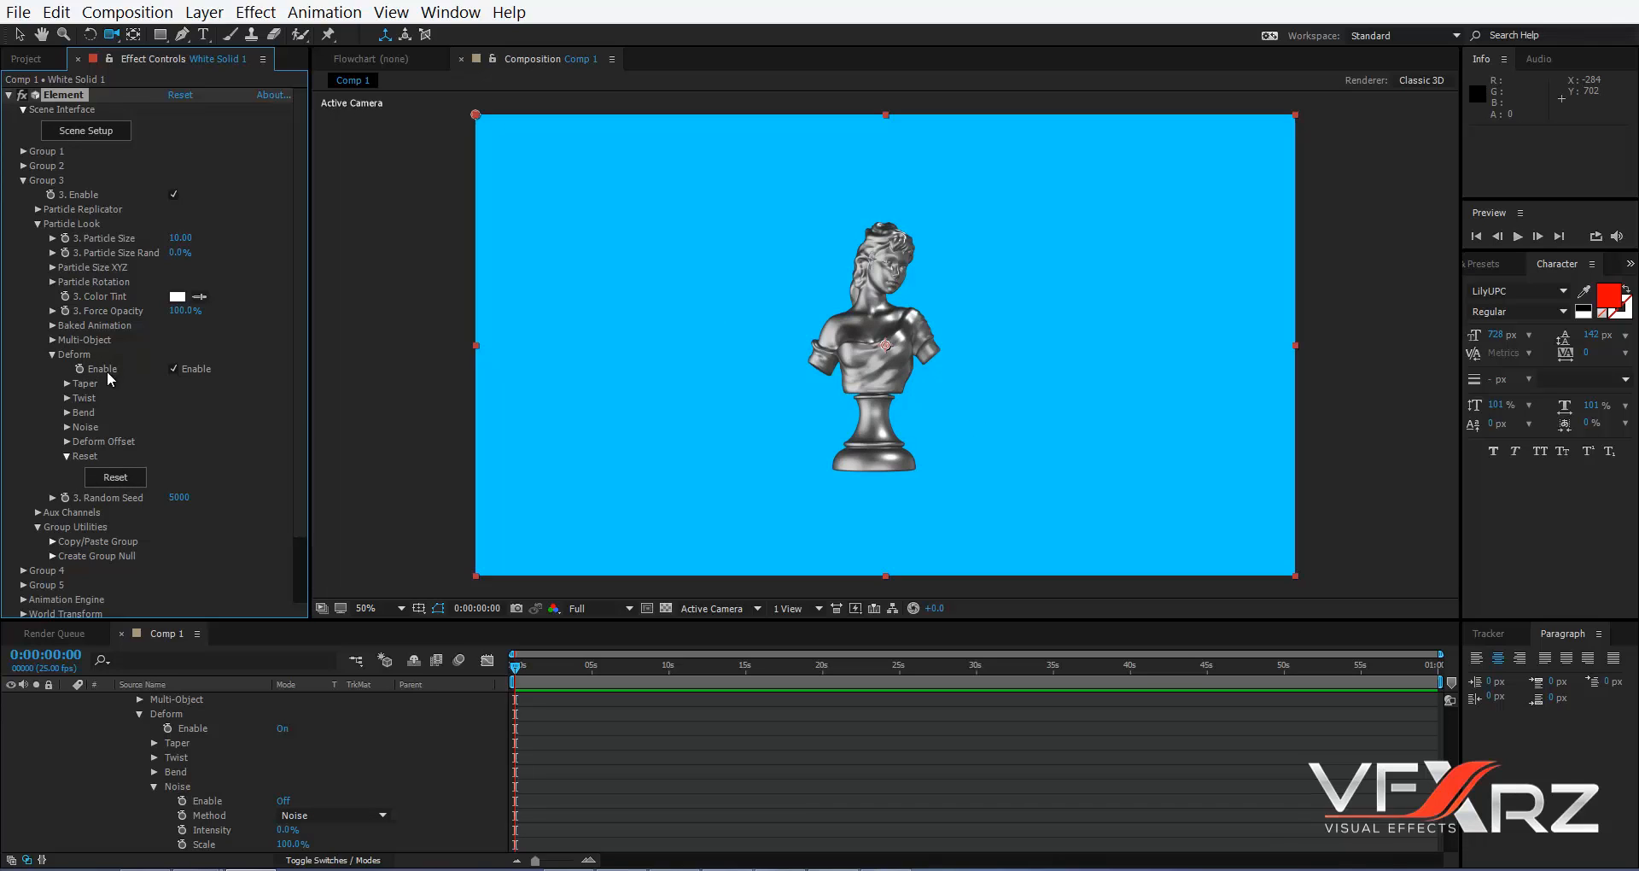
click(169, 372)
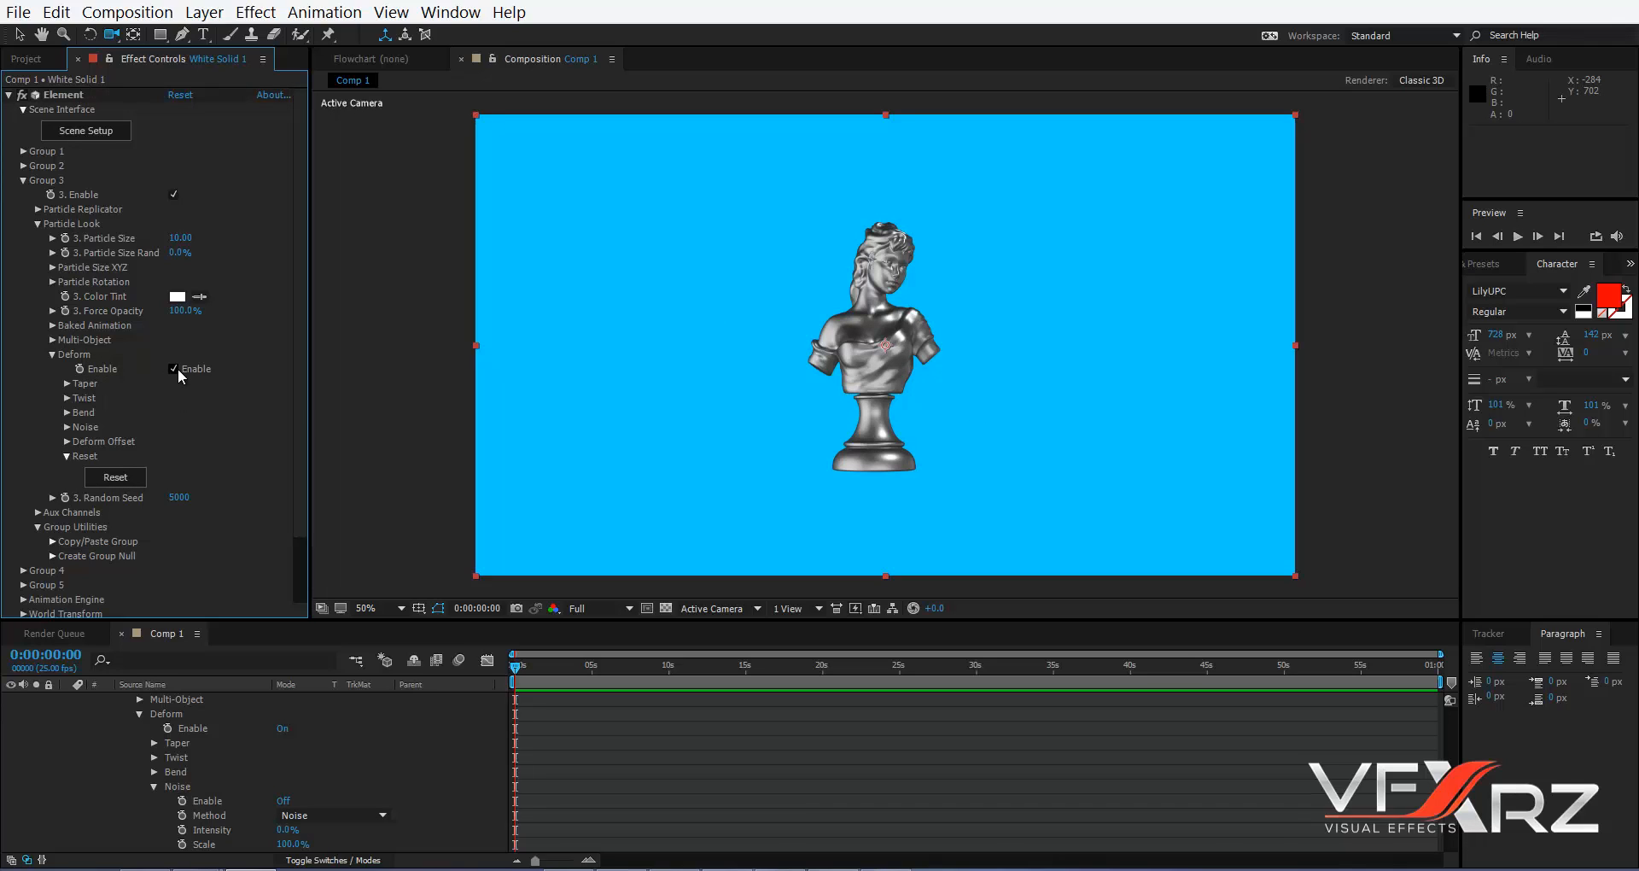
click(175, 369)
click(52, 355)
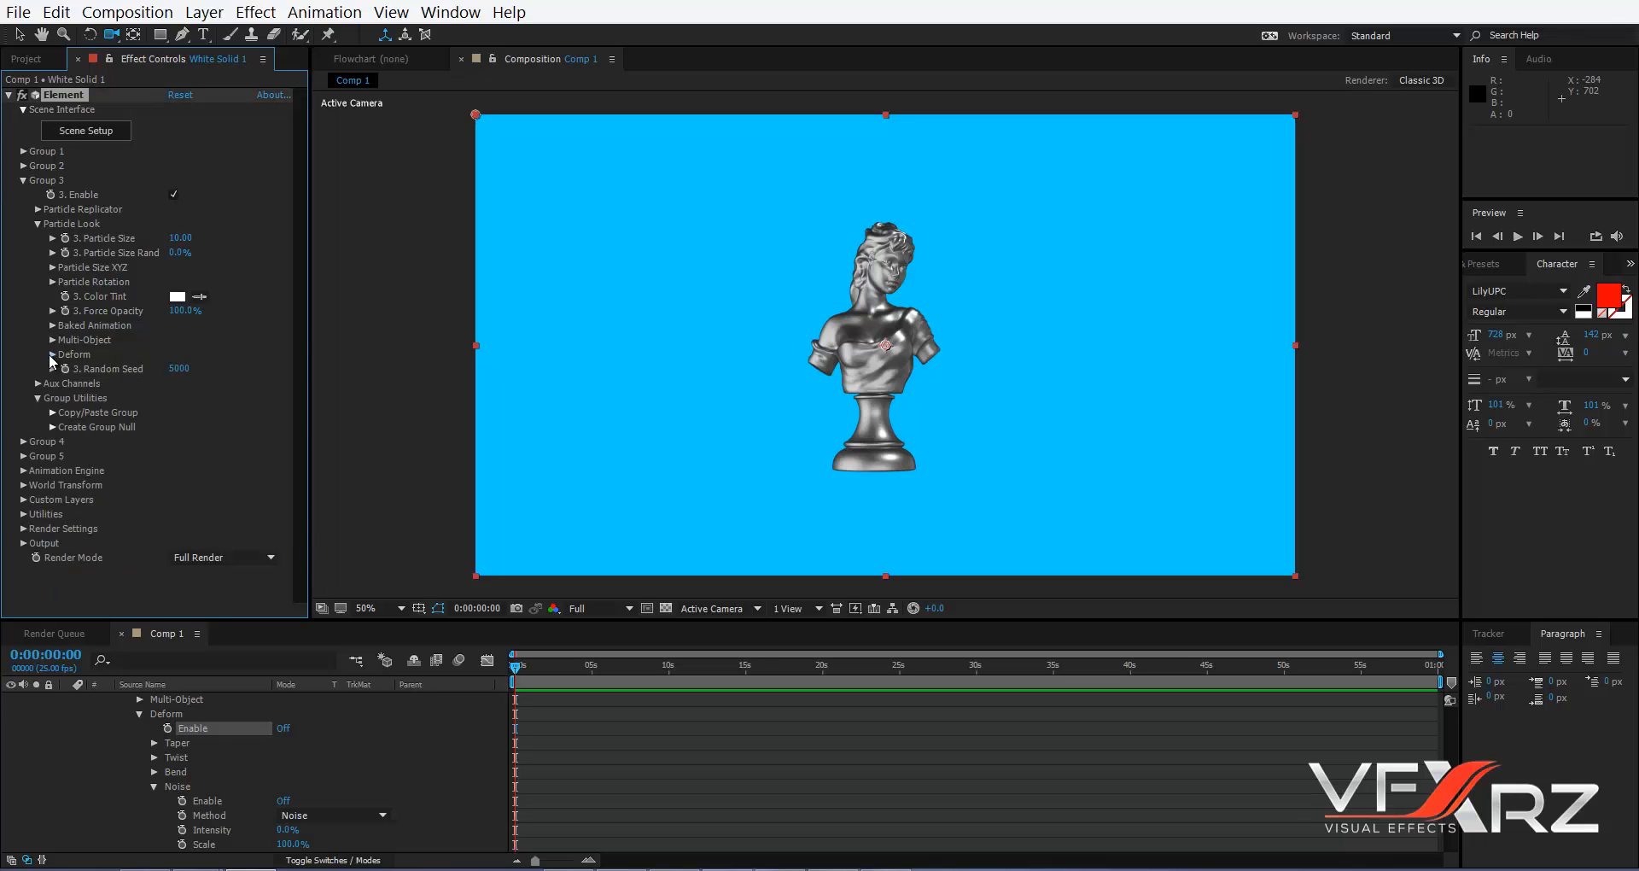
click(38, 223)
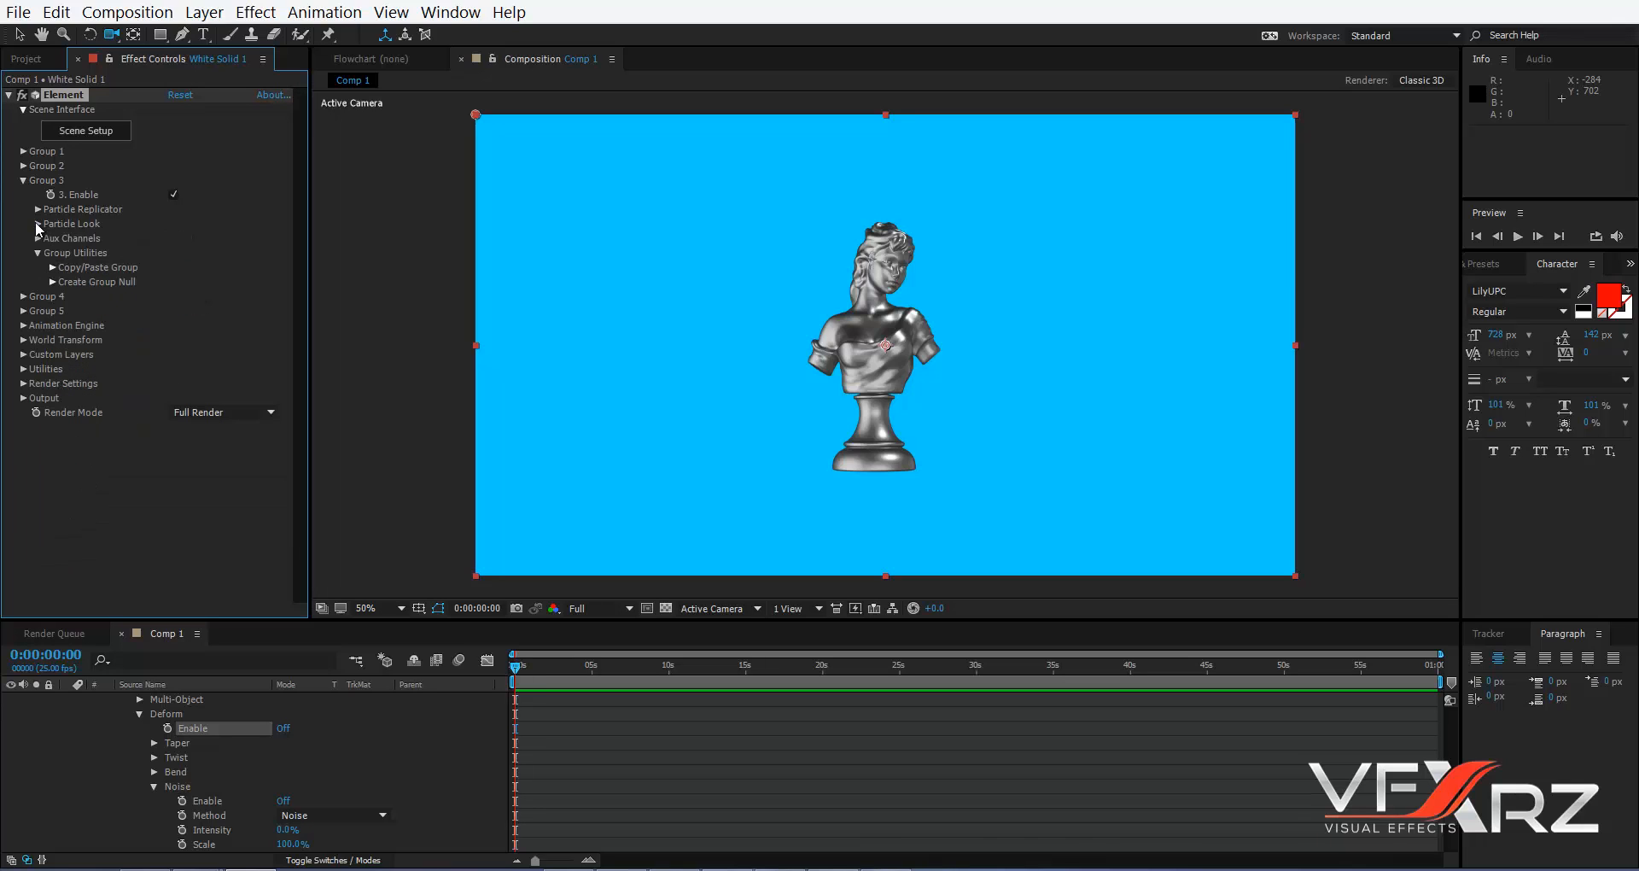
- Create two torus models in Element's Scene Setup
click(92, 136)
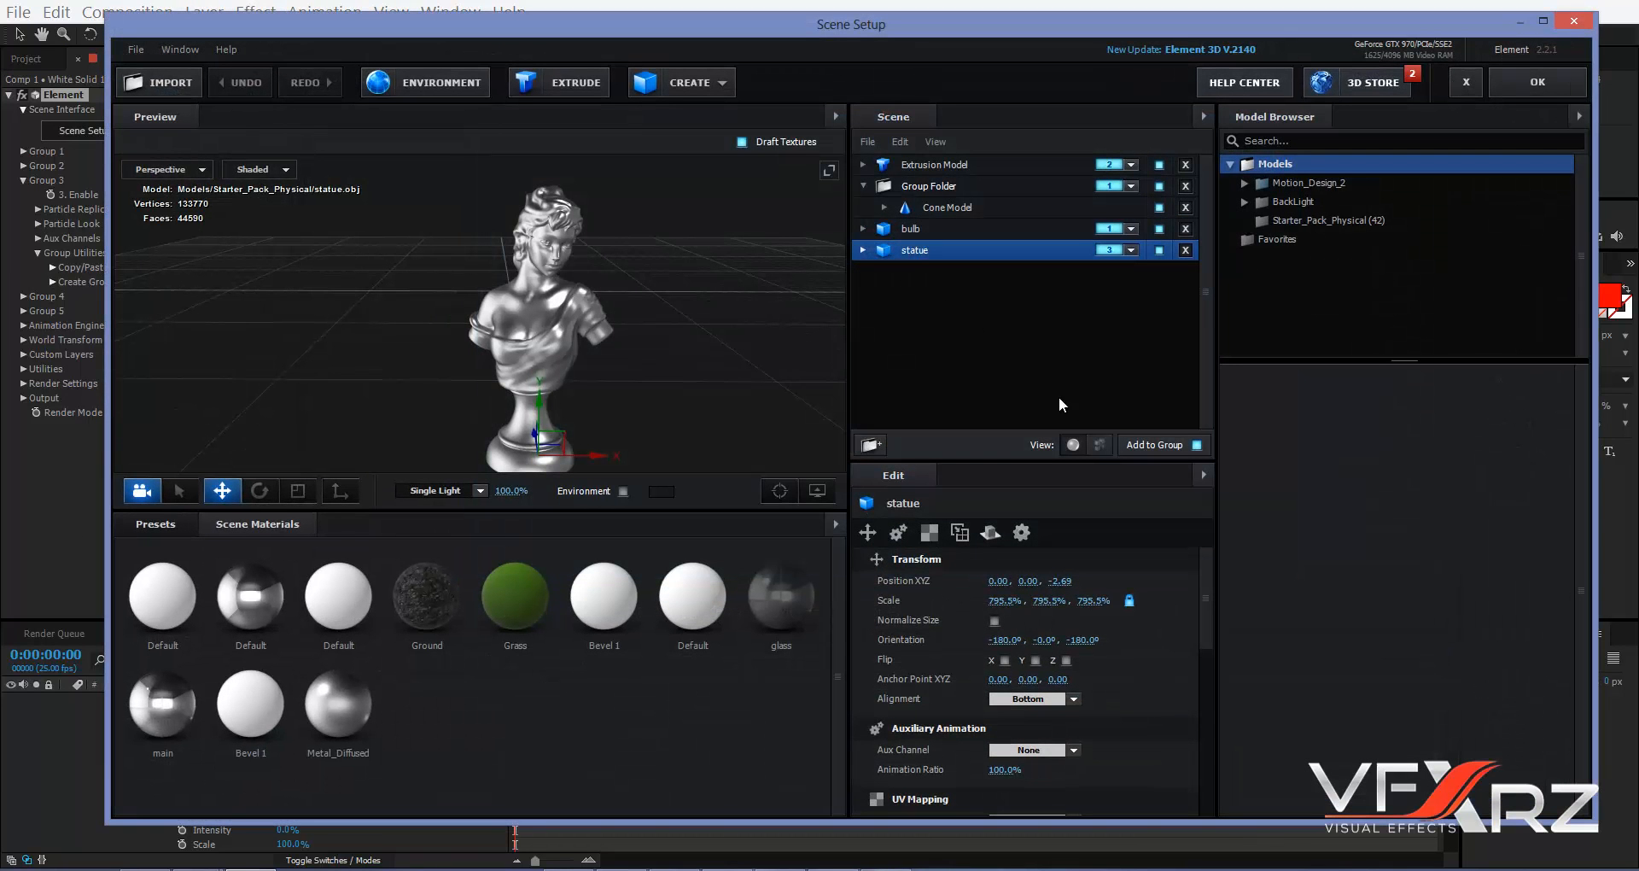
double_click(981, 185)
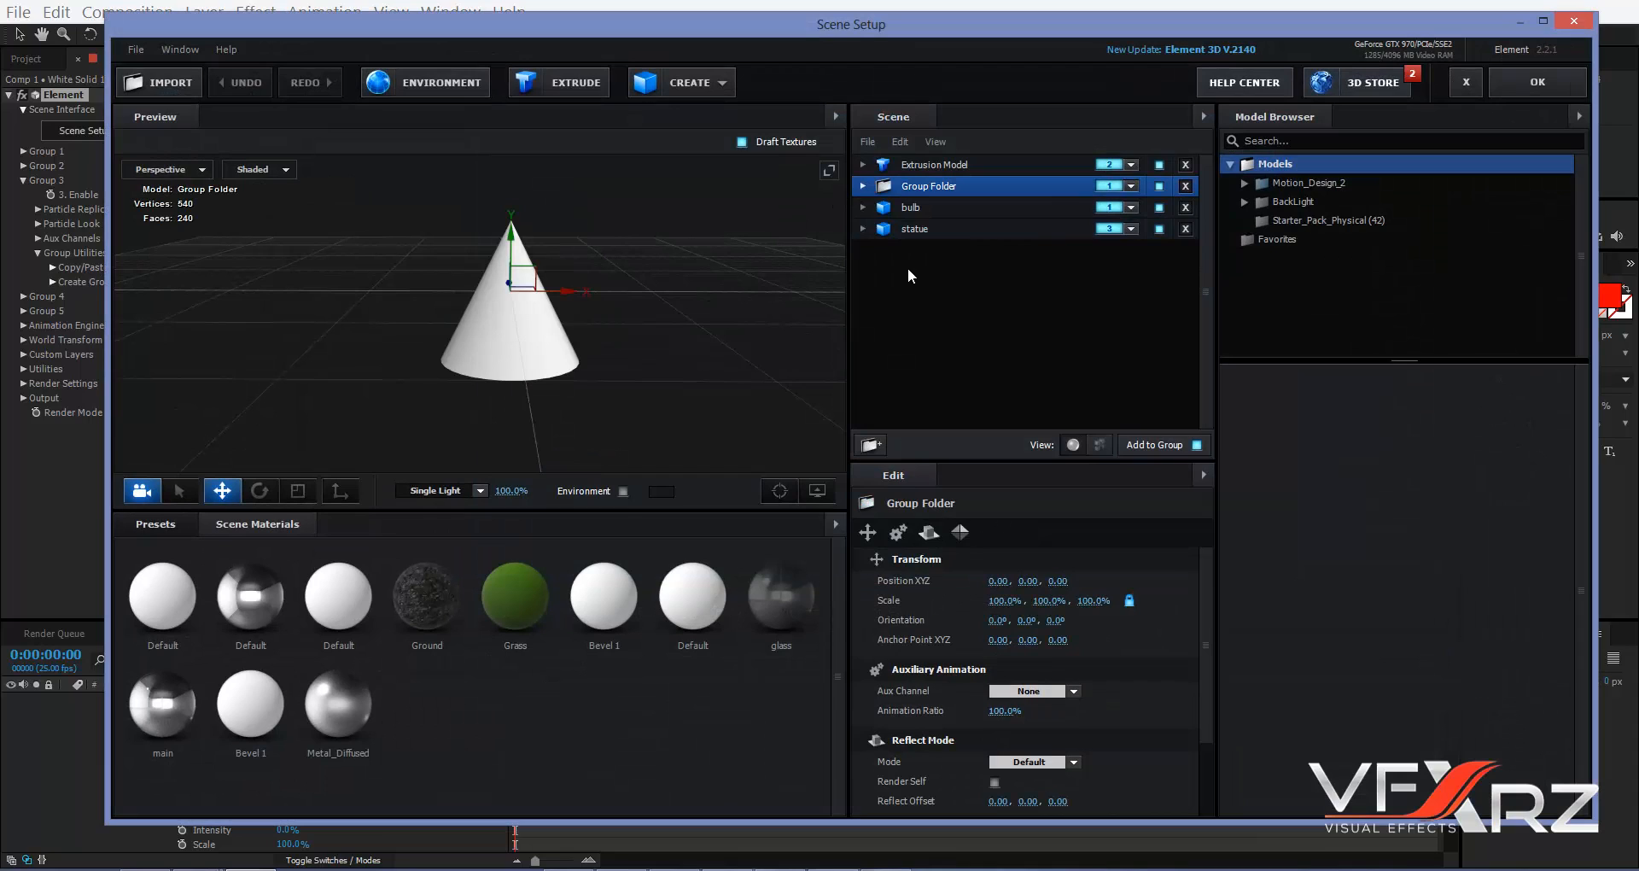
click(971, 231)
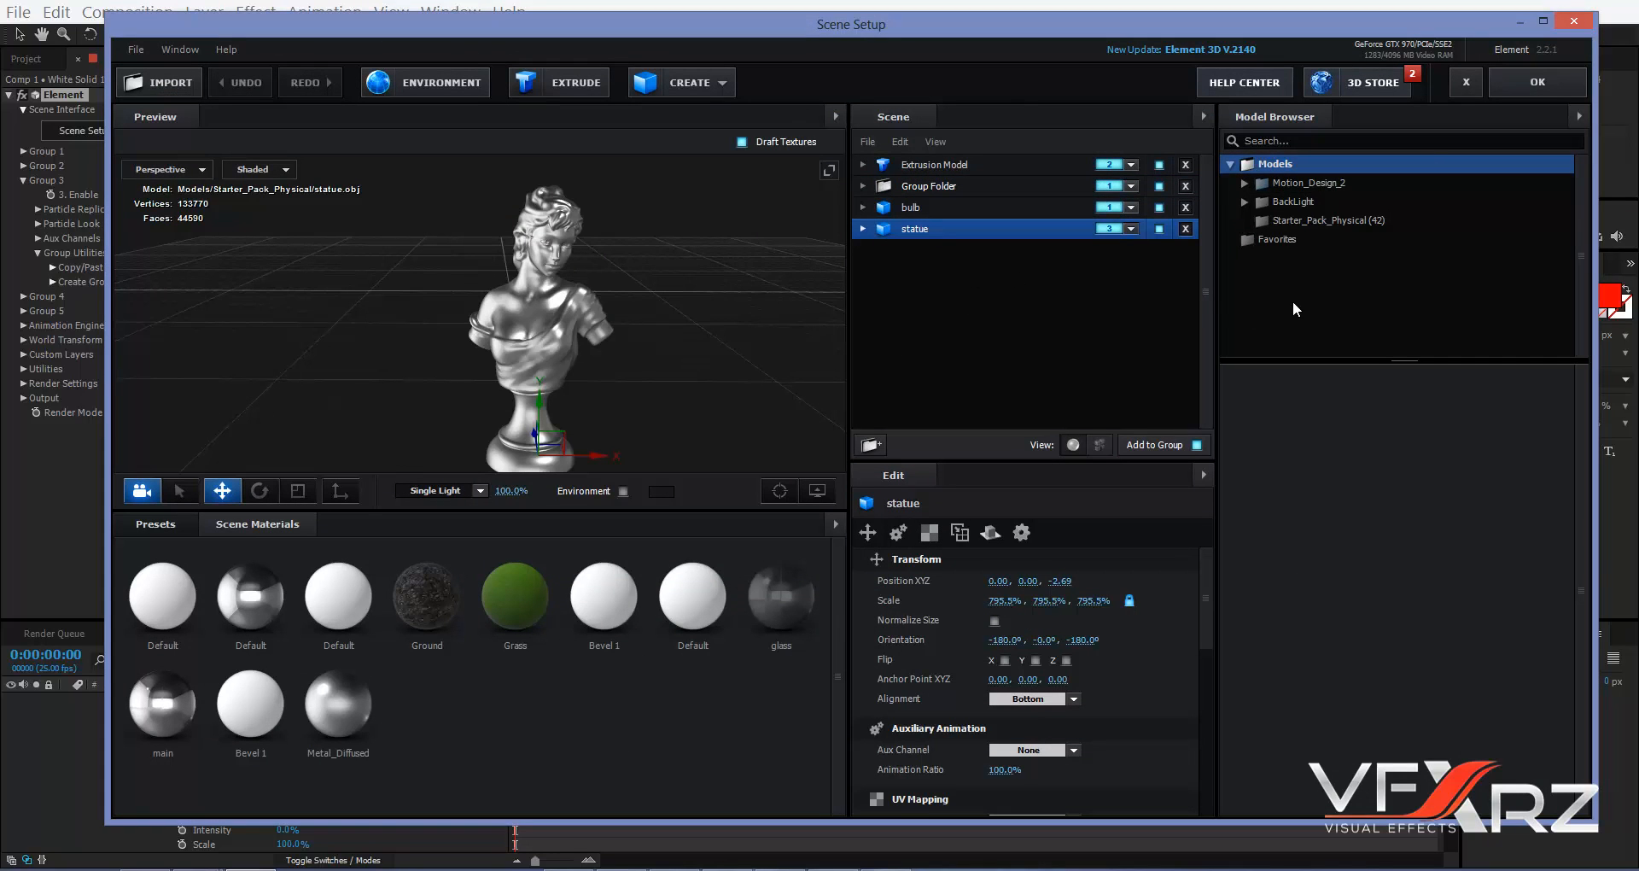
click(704, 83)
click(824, 124)
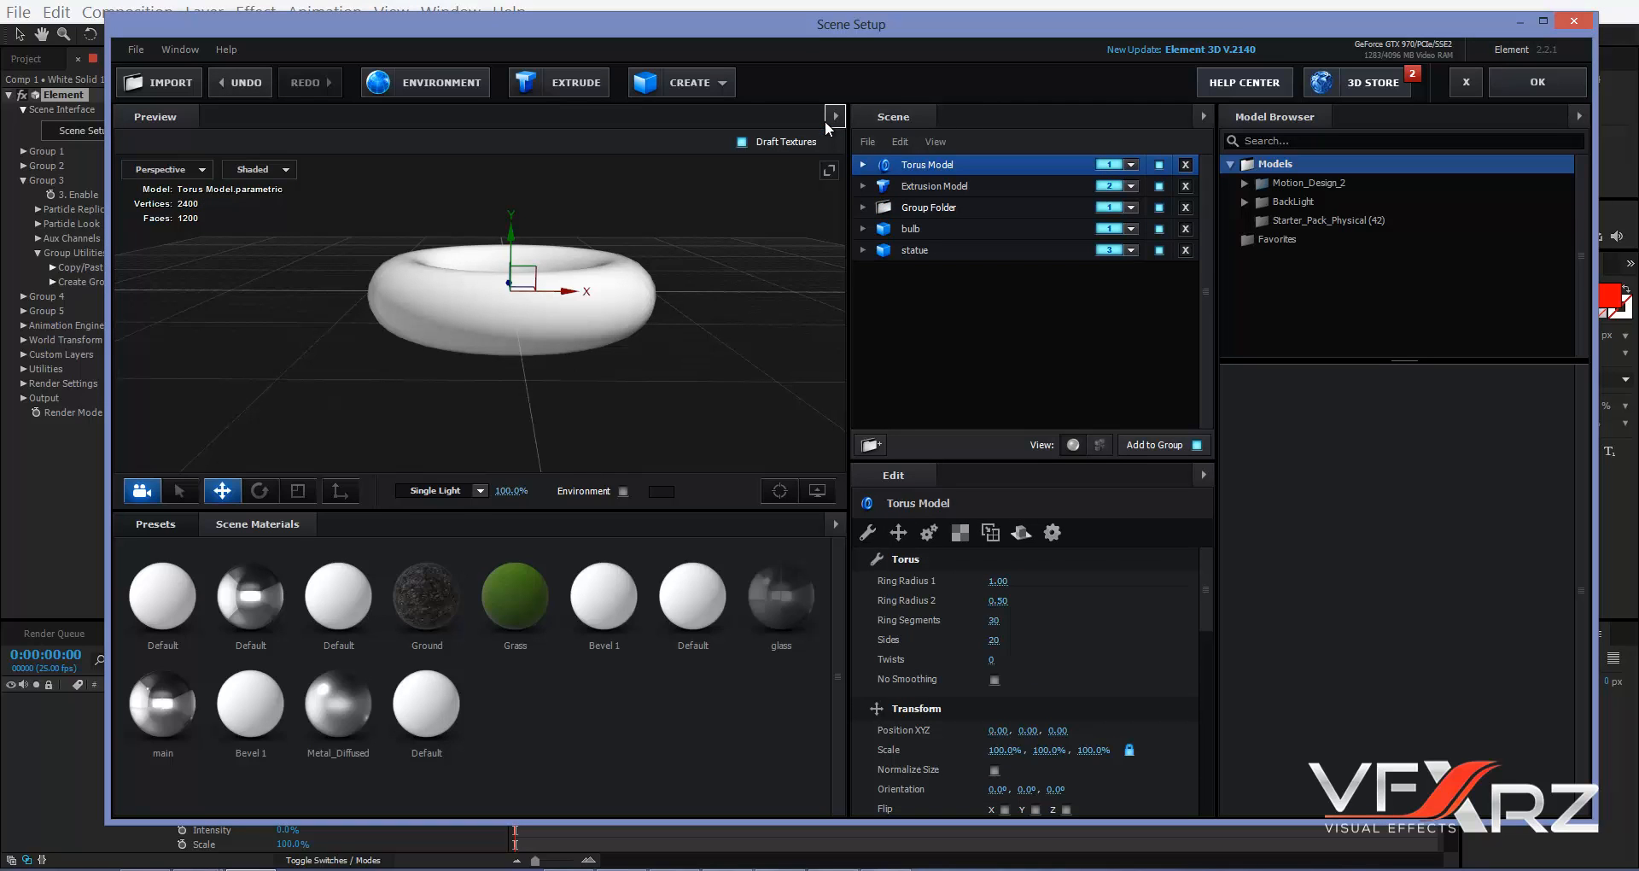
click(670, 86)
click(828, 128)
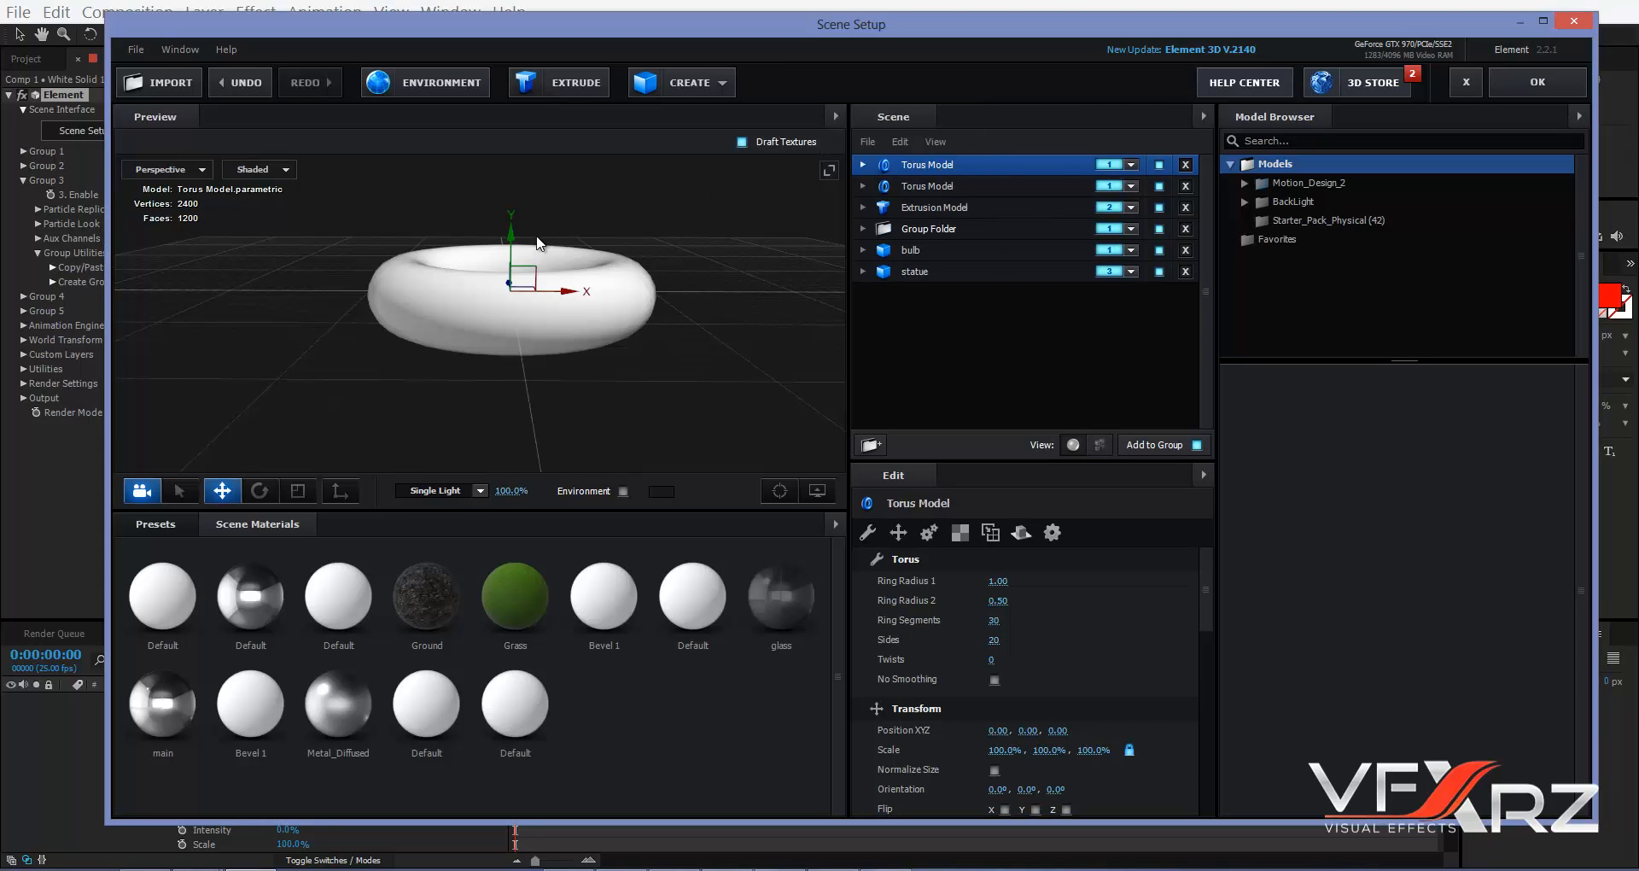
- Shift one torus to X 0.28 and the other to Y 0.15, and put both in a new group folder
drag(539, 256, 556, 256)
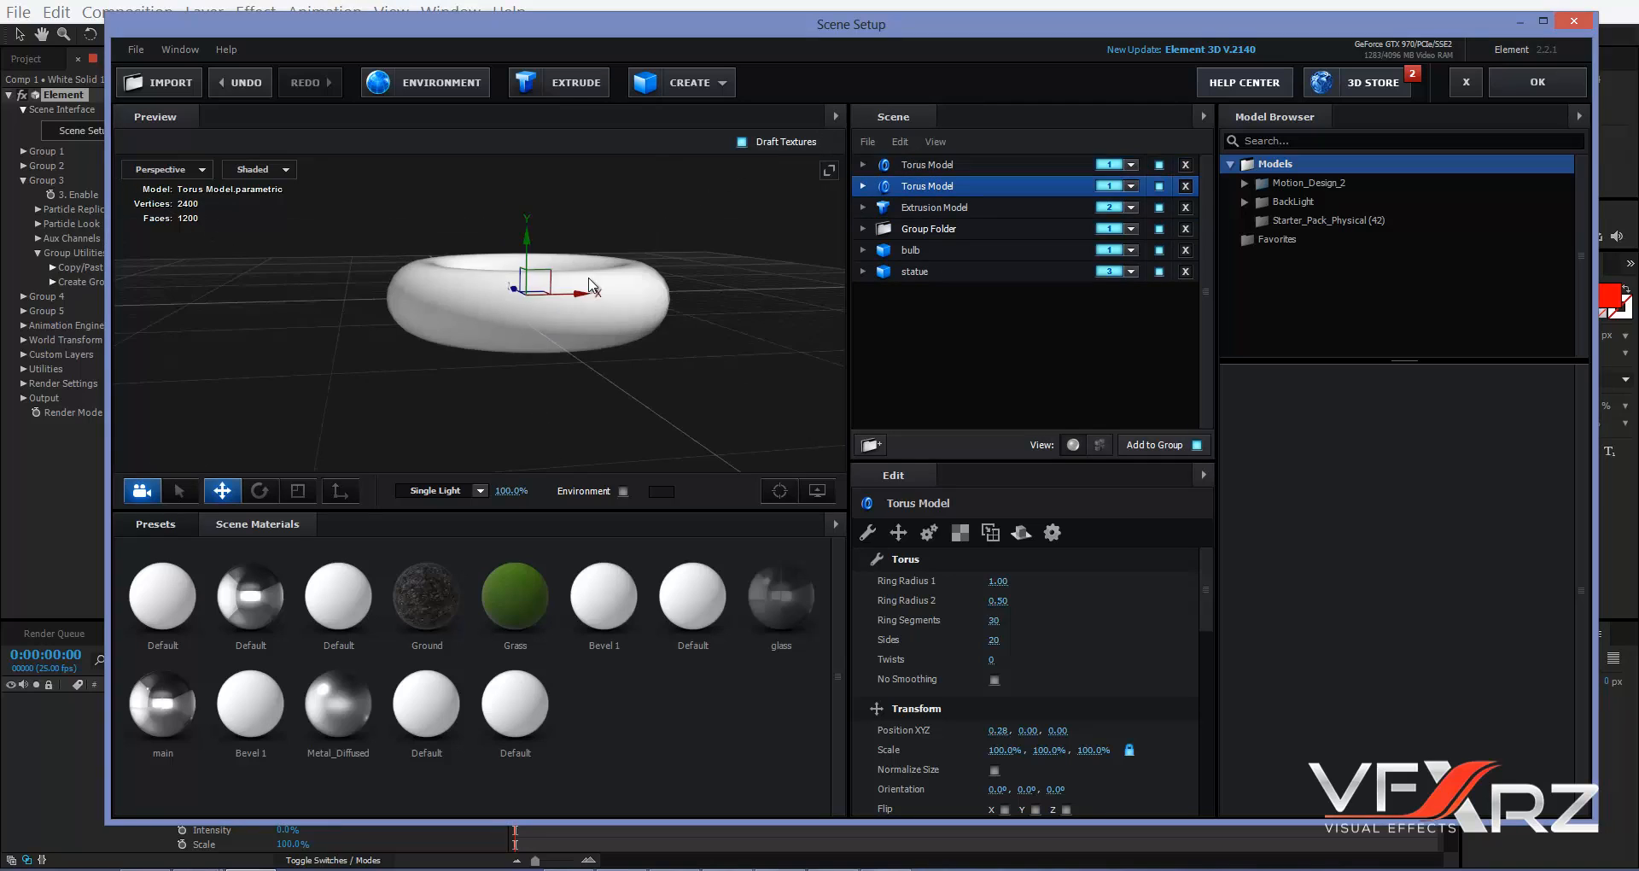
click(870, 445)
click(893, 190)
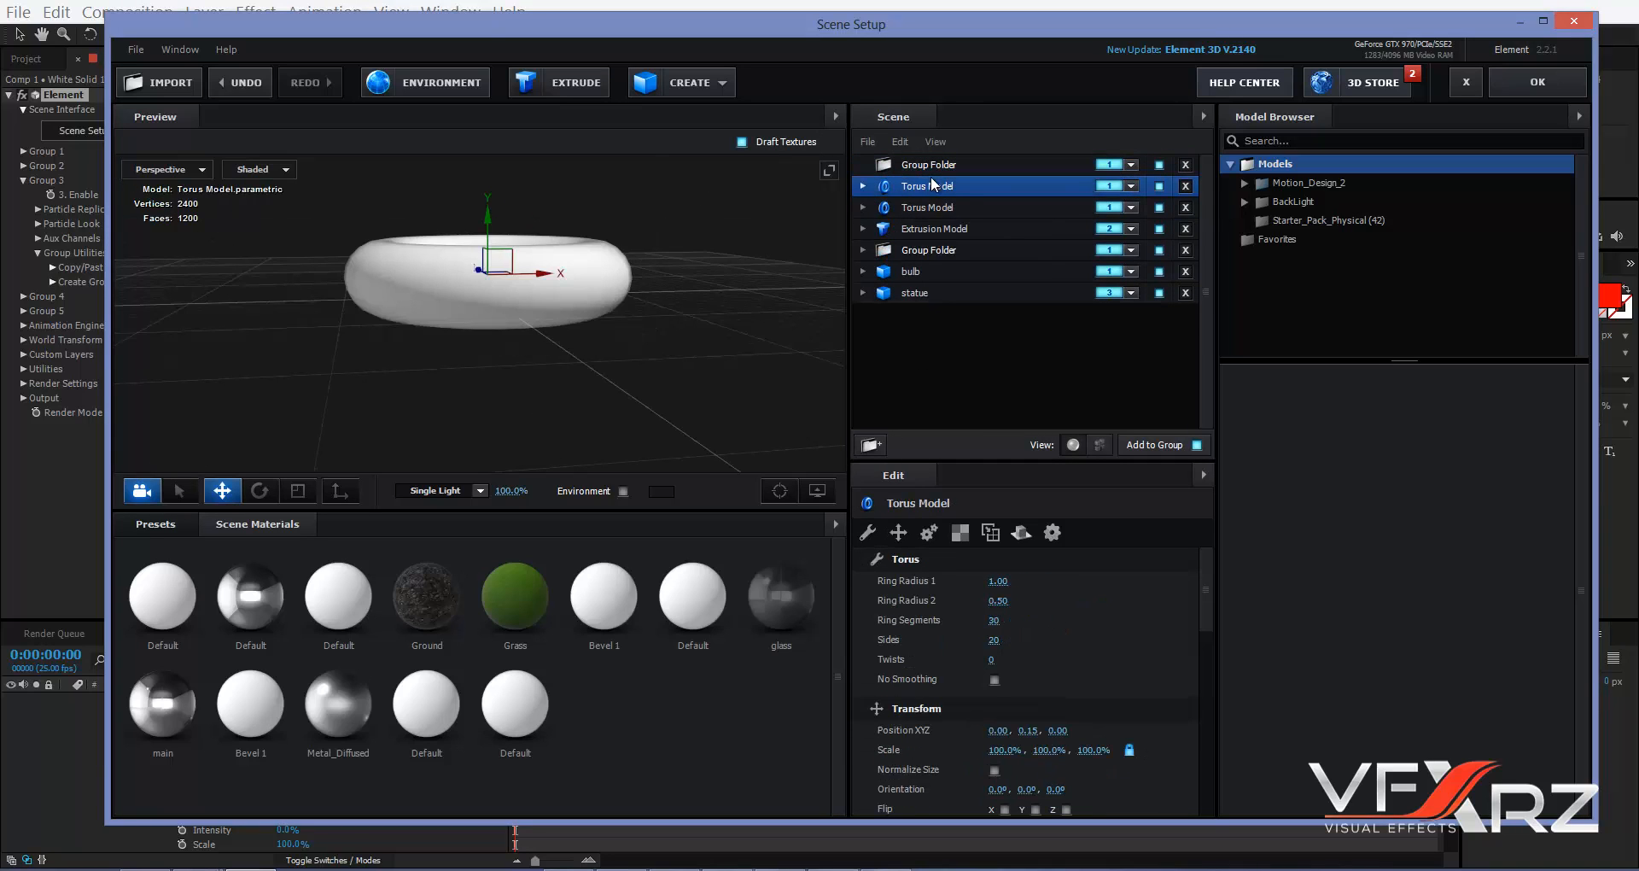
drag(932, 181, 935, 164)
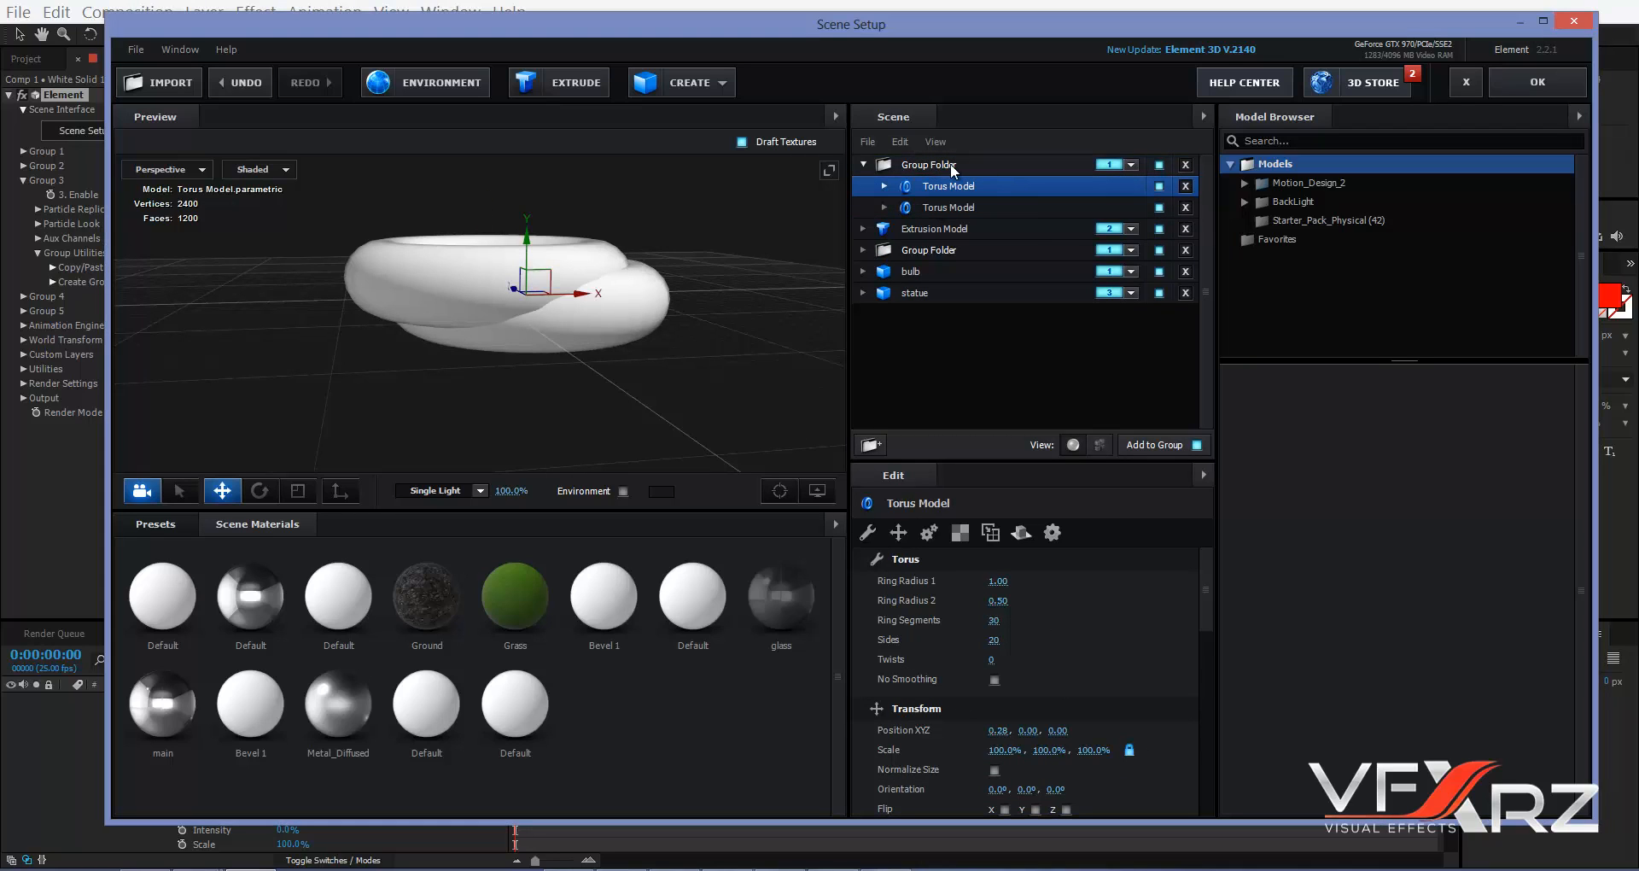
- Separate the two torus models by moving one to X -1.36 and the other to X 1.07, Y 0.03
drag(587, 293, 514, 303)
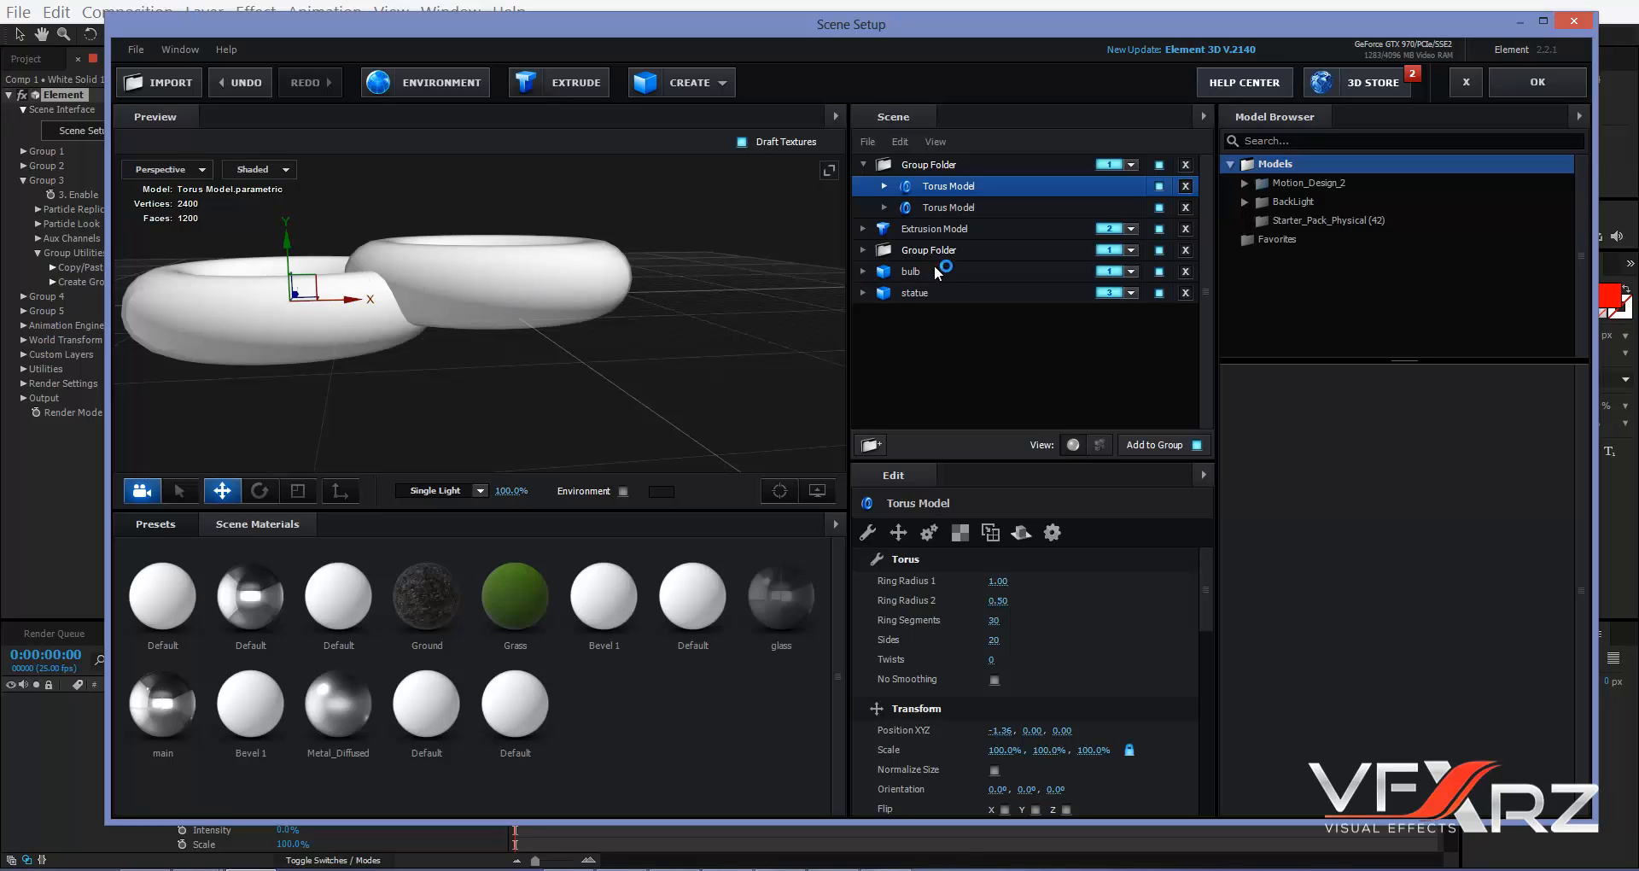
click(939, 208)
drag(556, 271, 683, 271)
drag(635, 218, 632, 235)
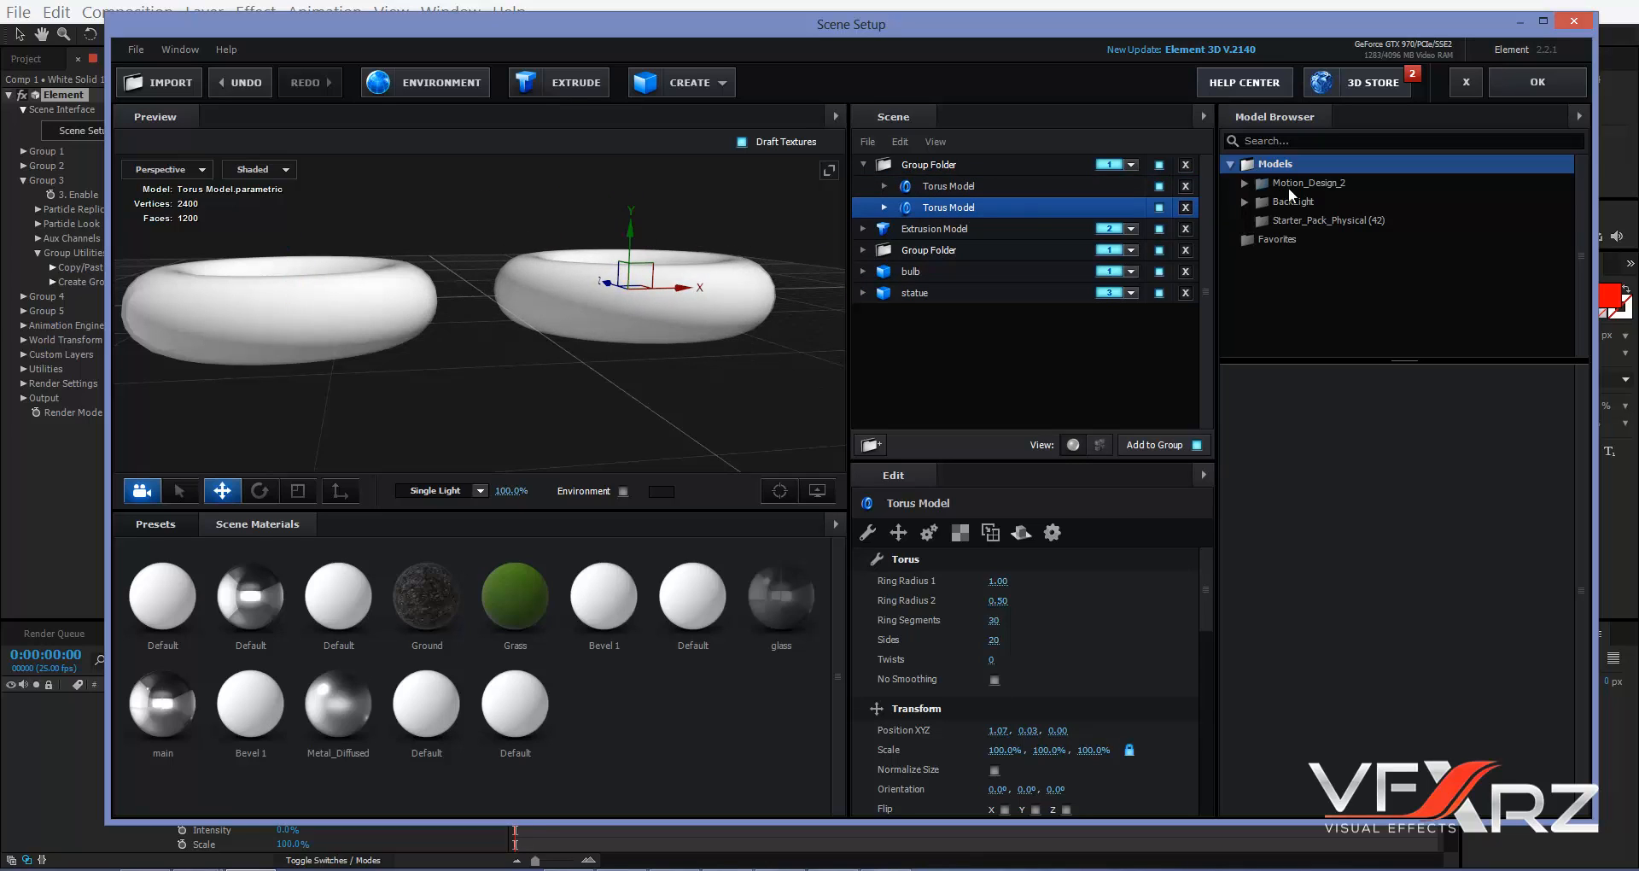
- Assign the torus group folder to group 4 and apply the scene setup
click(1124, 165)
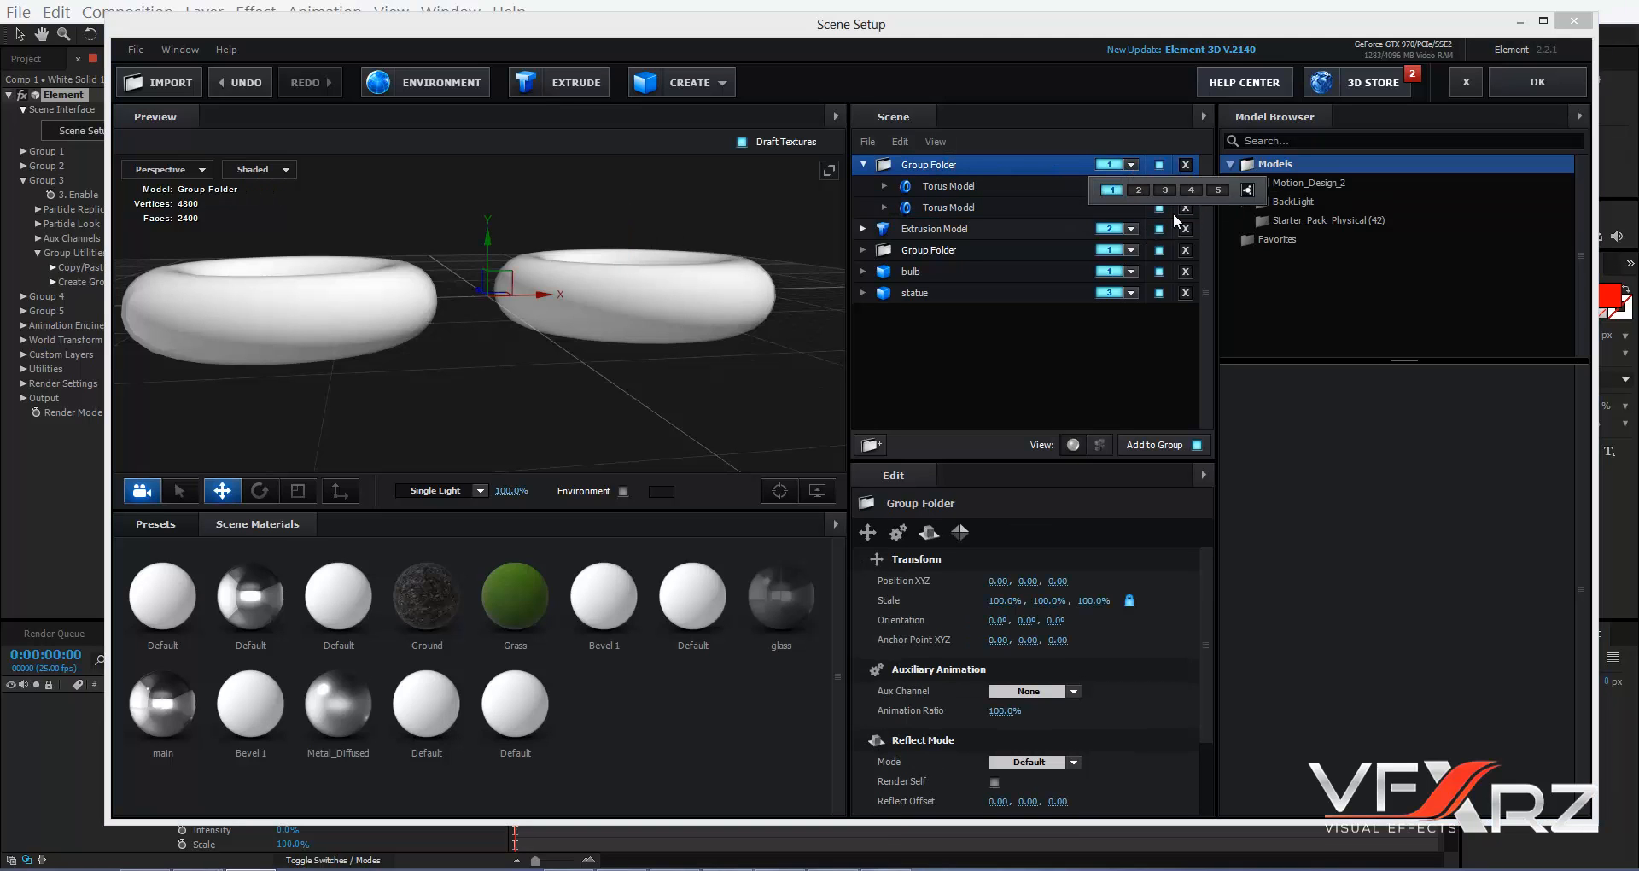
click(1193, 191)
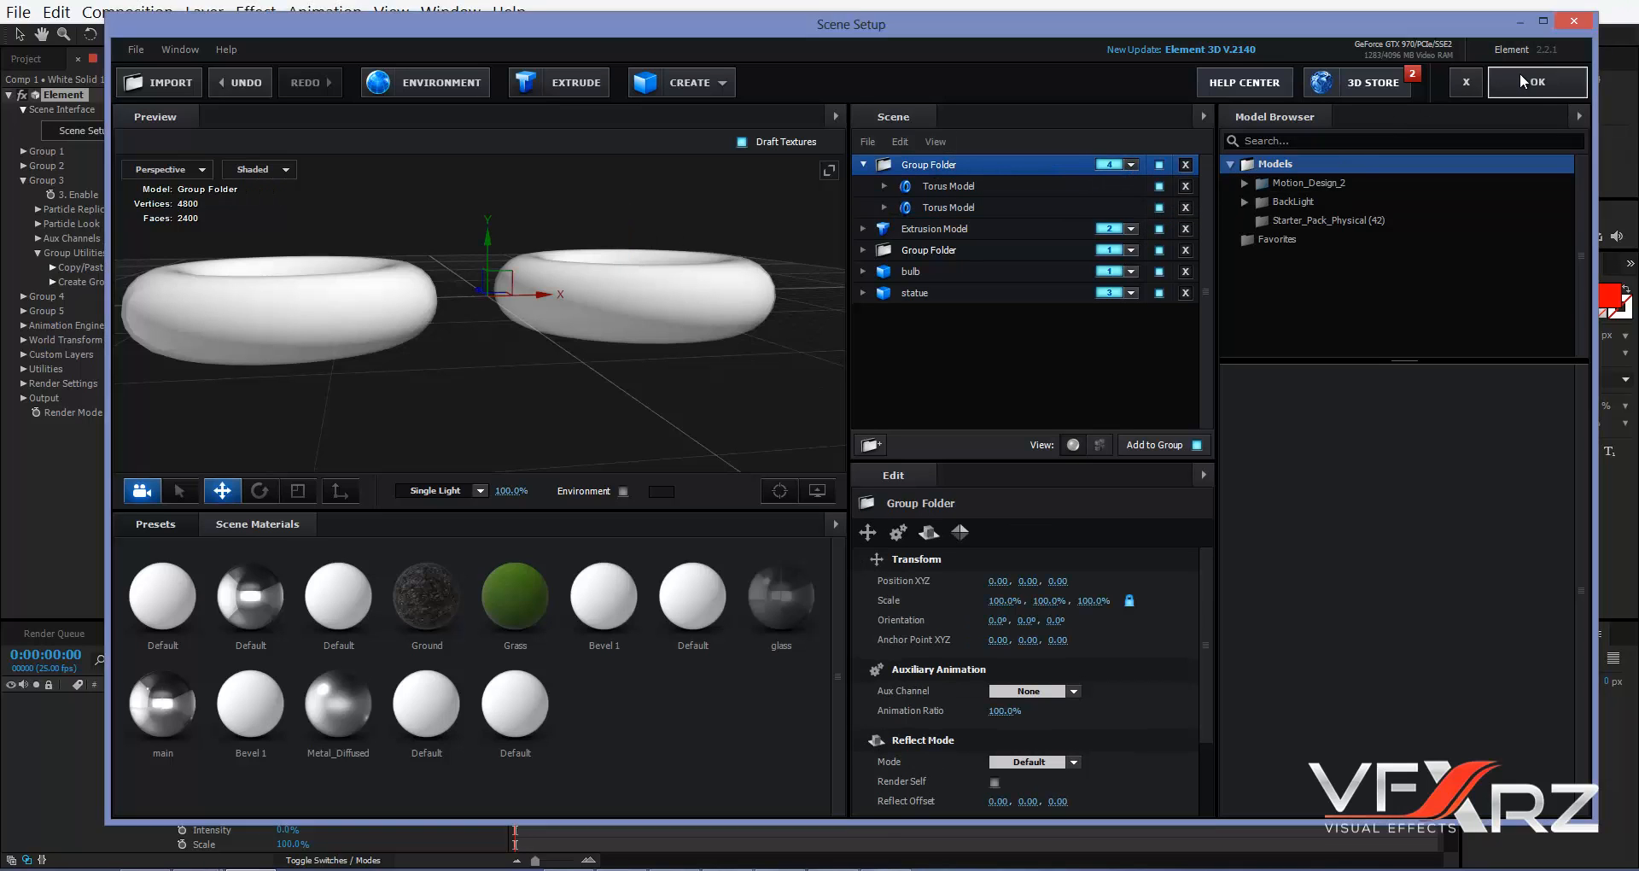
click(1537, 82)
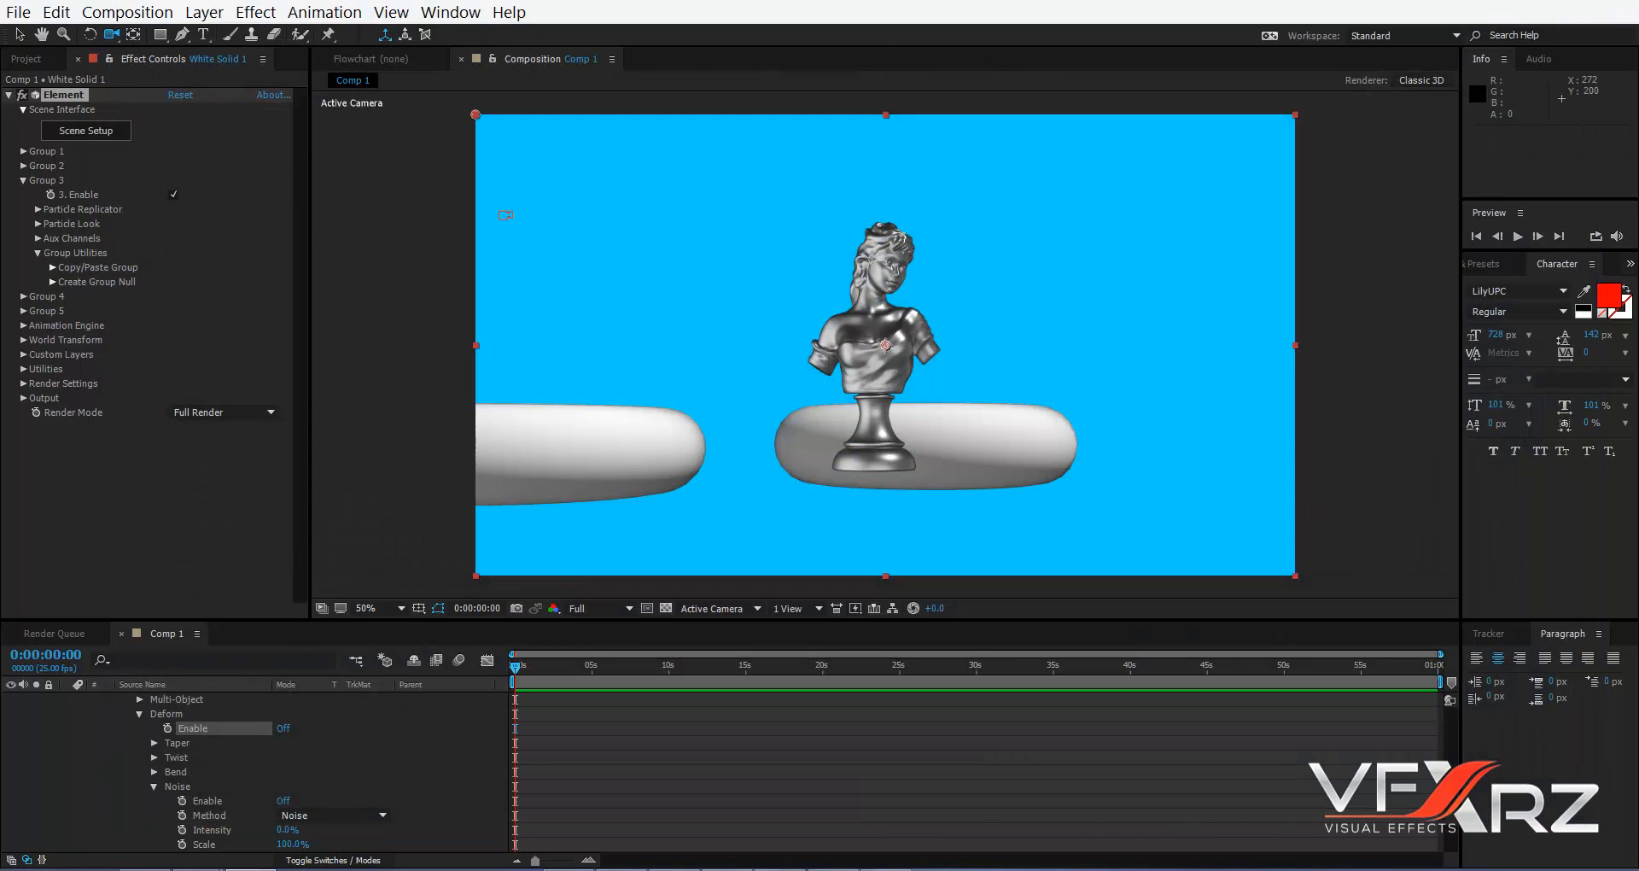
- Disable Group 3 and show Group 4's Aux Channels
click(175, 194)
click(23, 182)
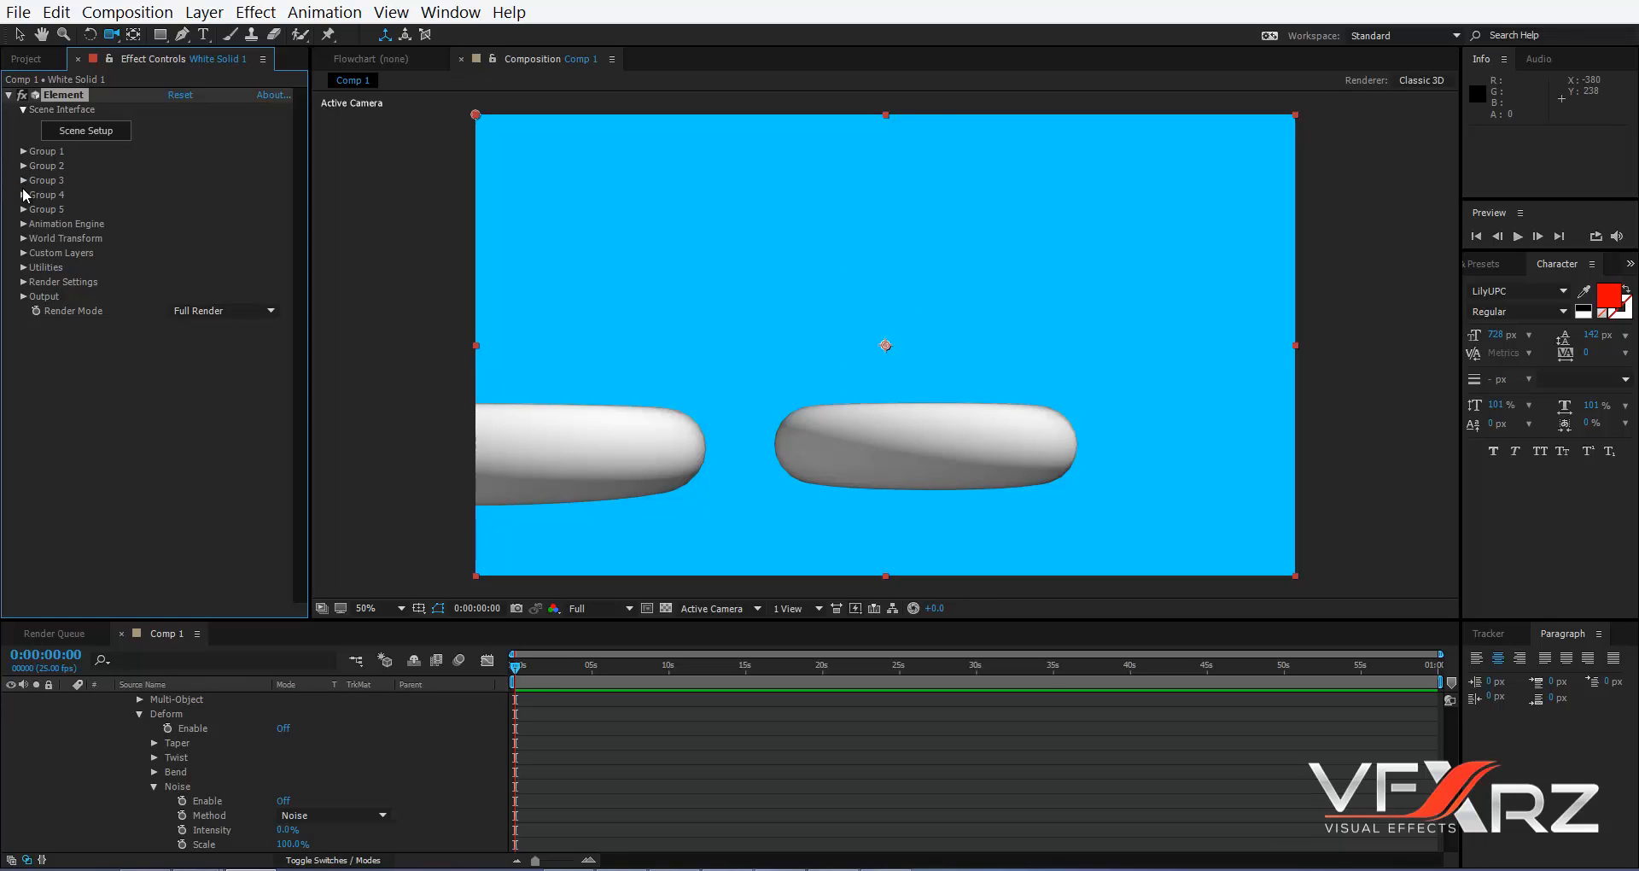
click(23, 195)
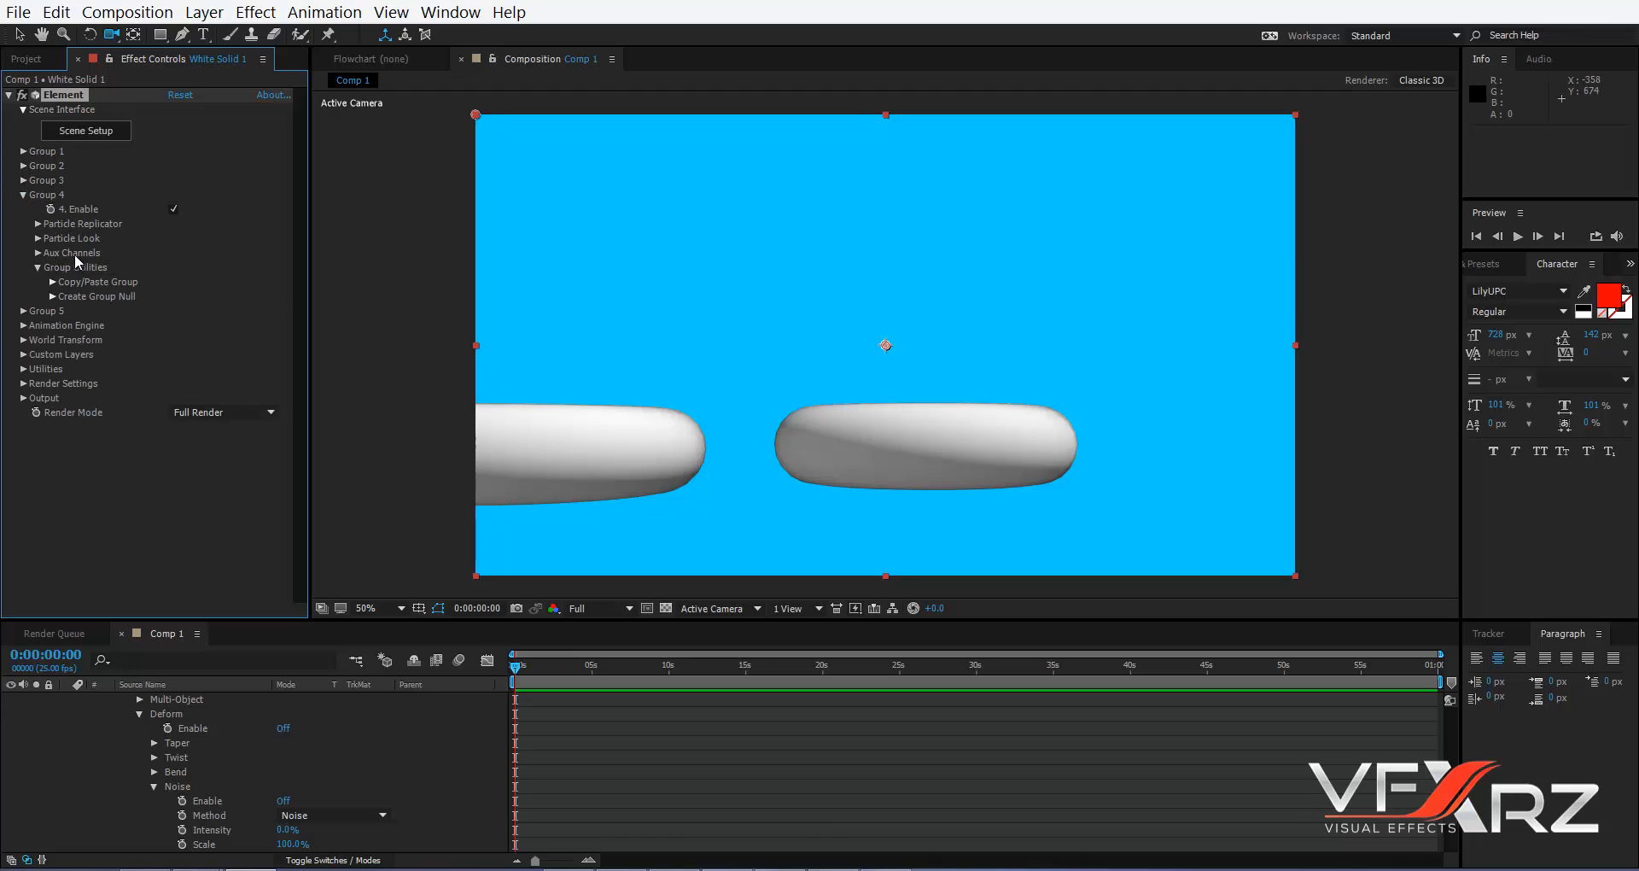
click(38, 254)
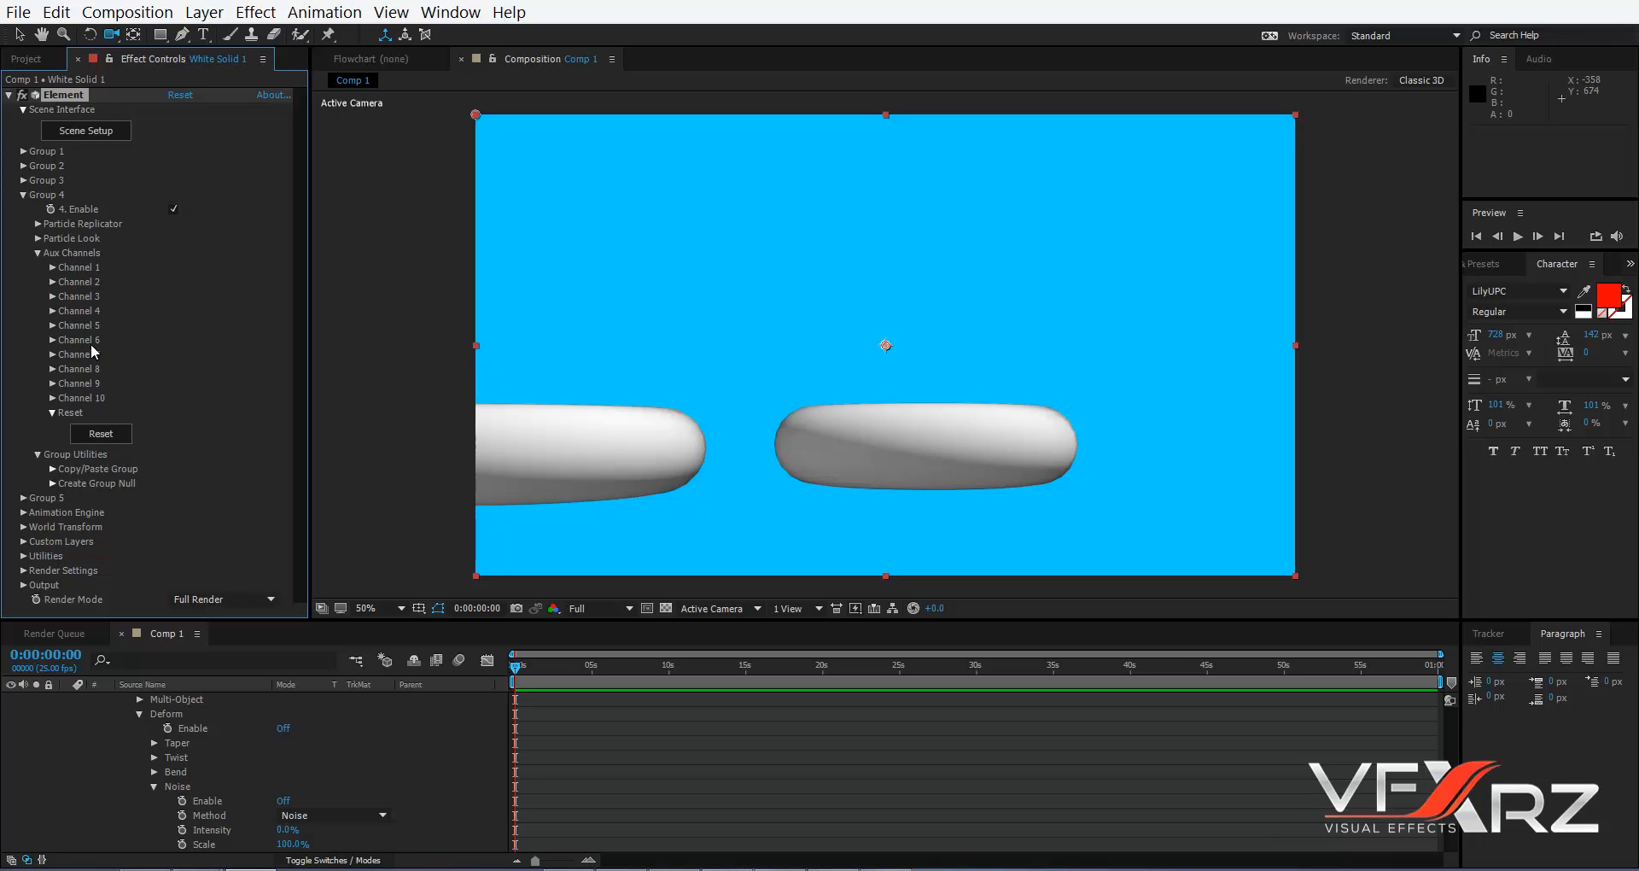
- In Scene Setup, assign the first torus in the group folder to auxiliary animation Channel 1 and apply the scene
click(66, 137)
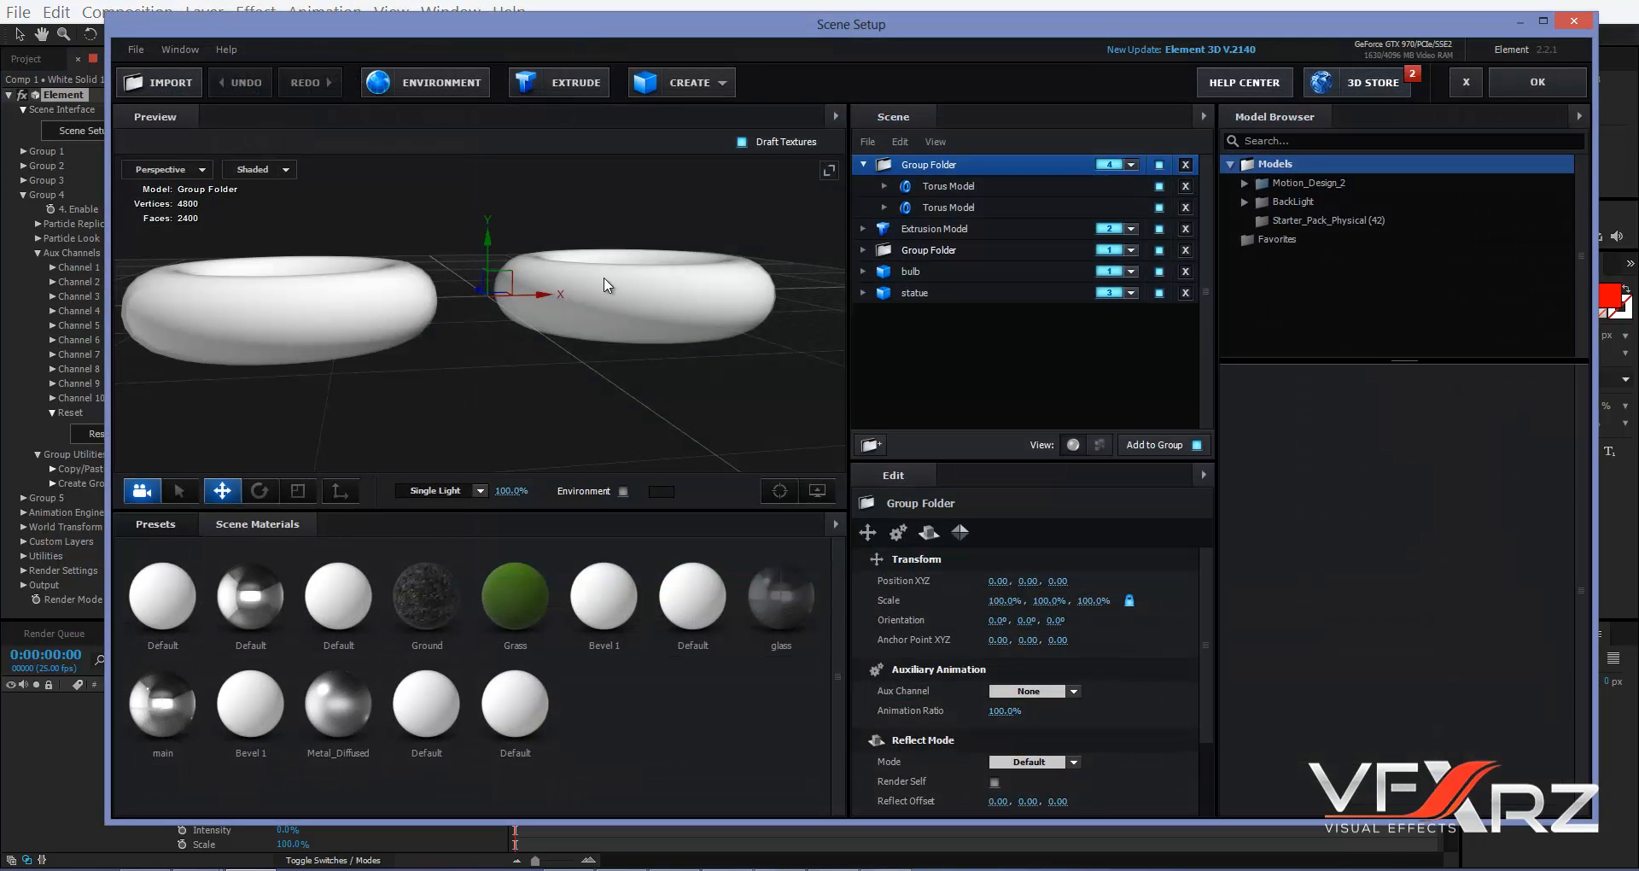
click(935, 188)
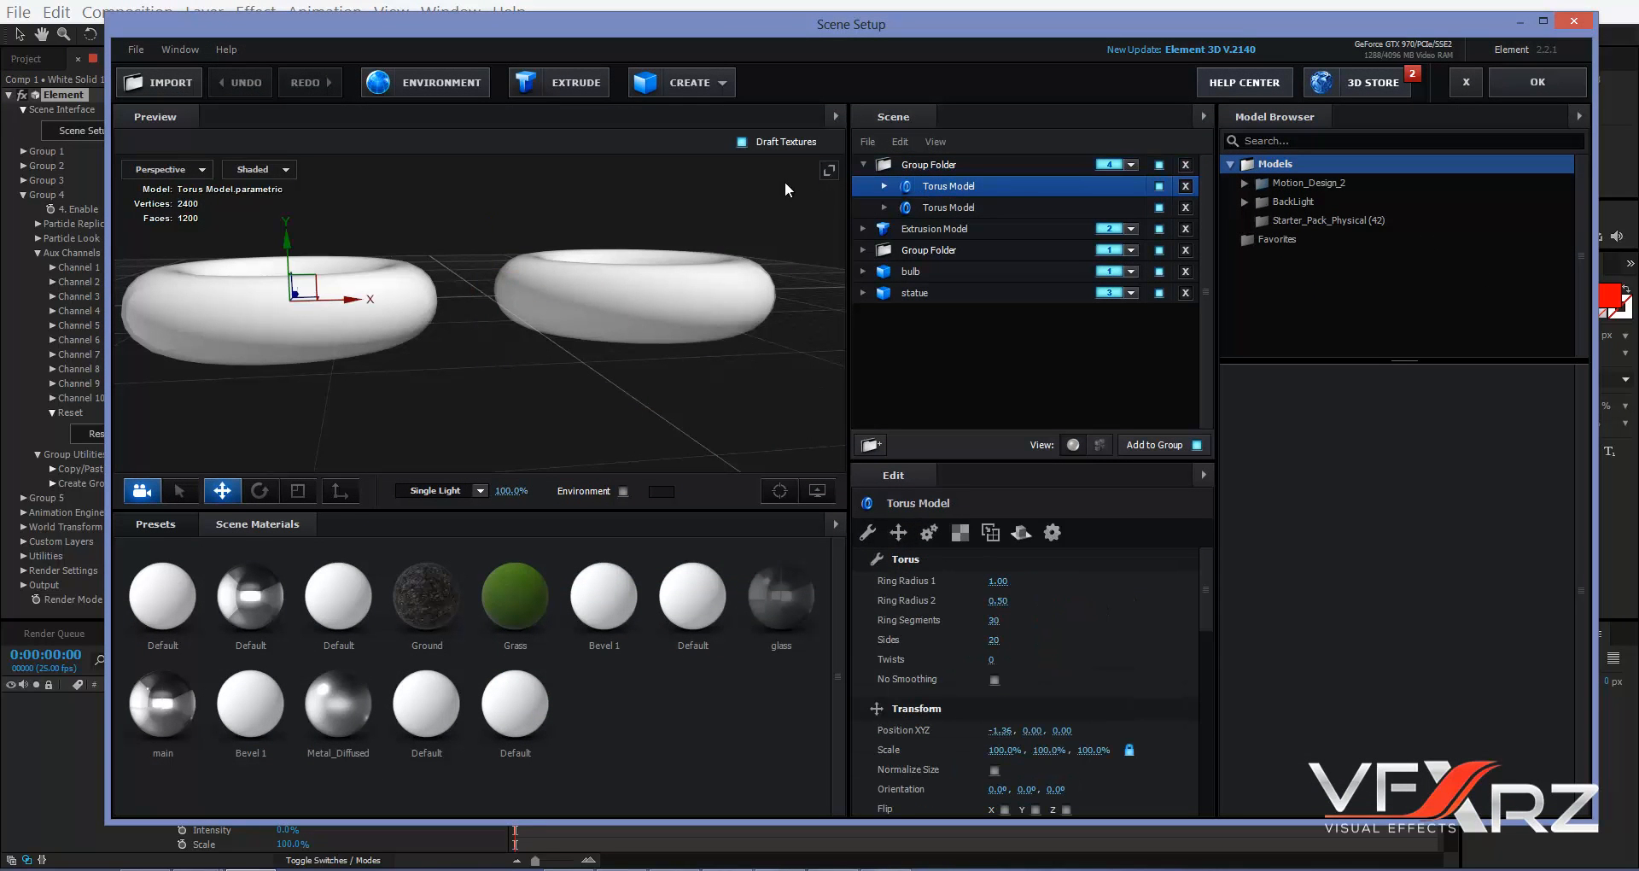
right_click(960, 187)
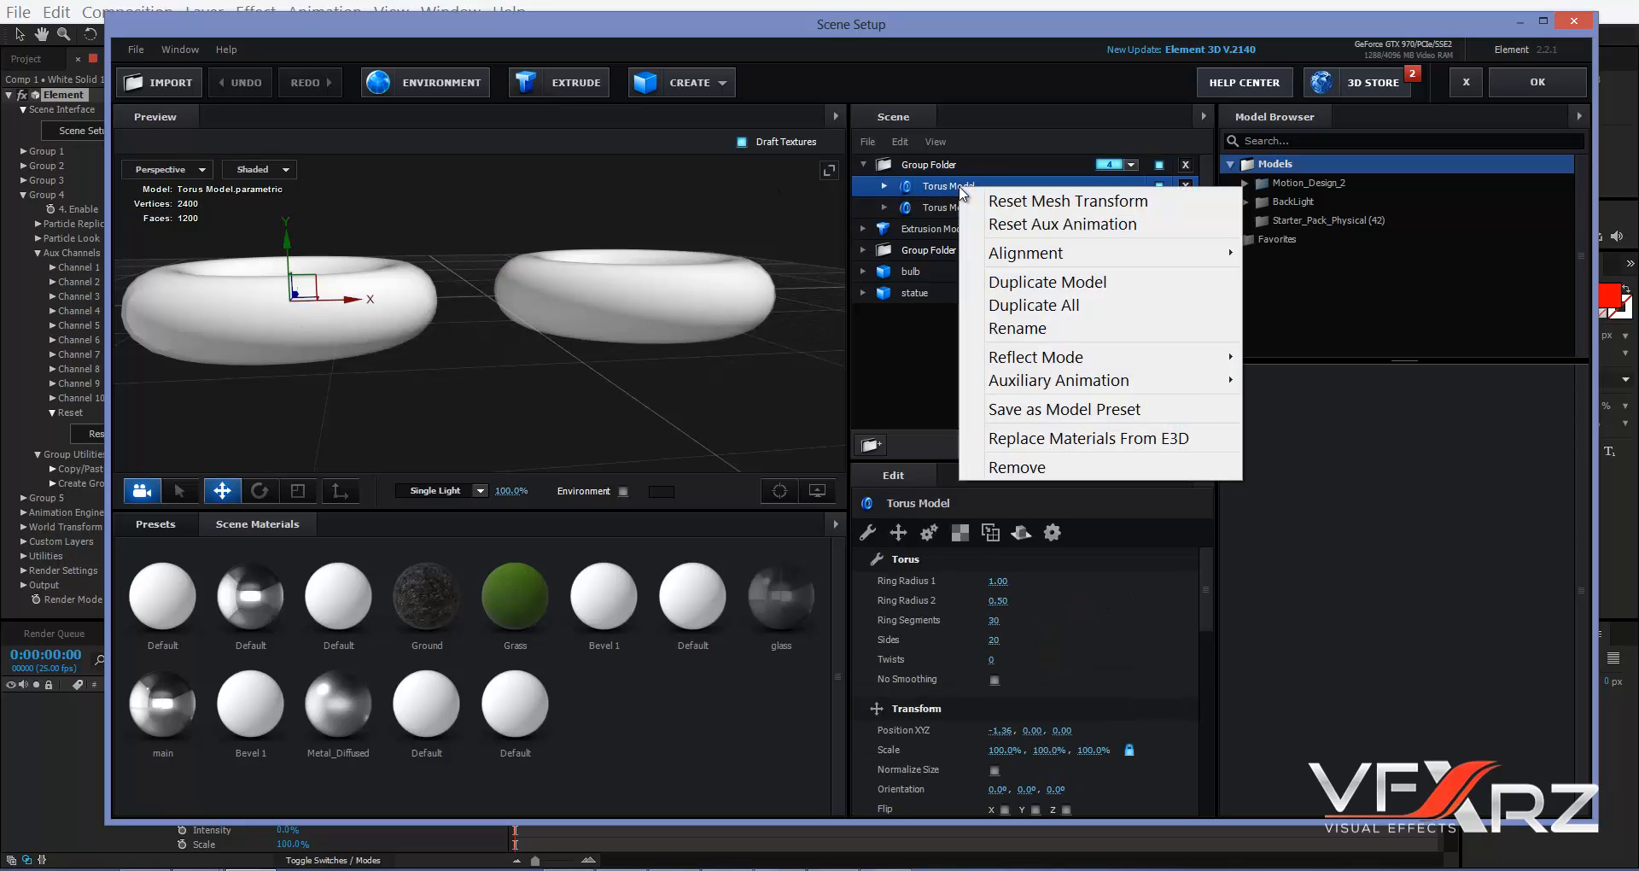
mouse_move(1024, 385)
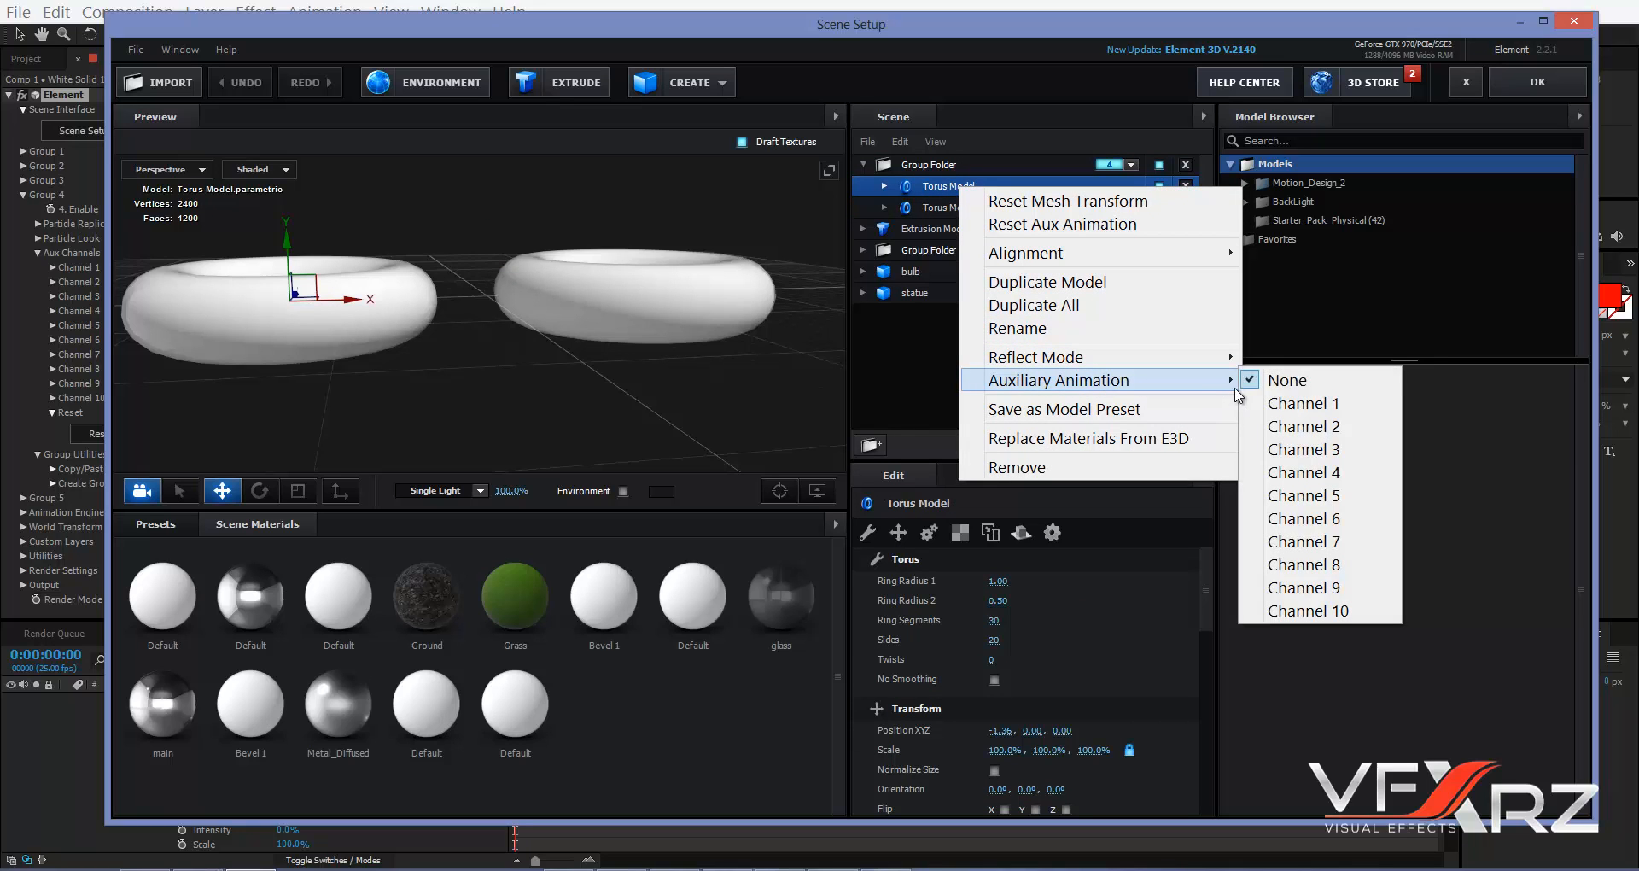
click(1289, 403)
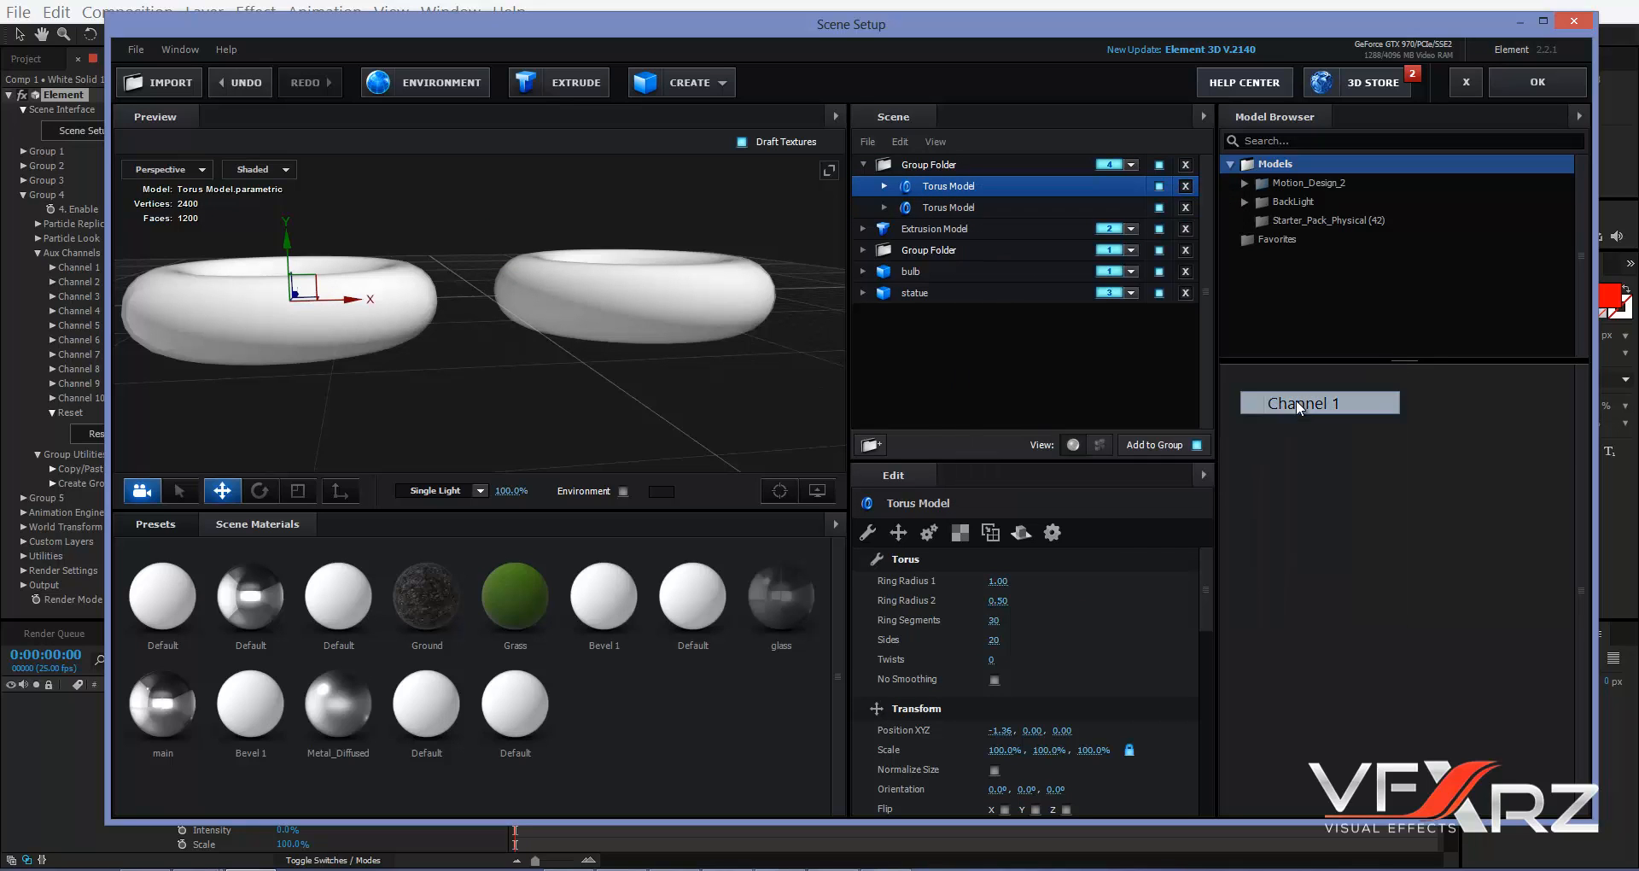
click(1541, 83)
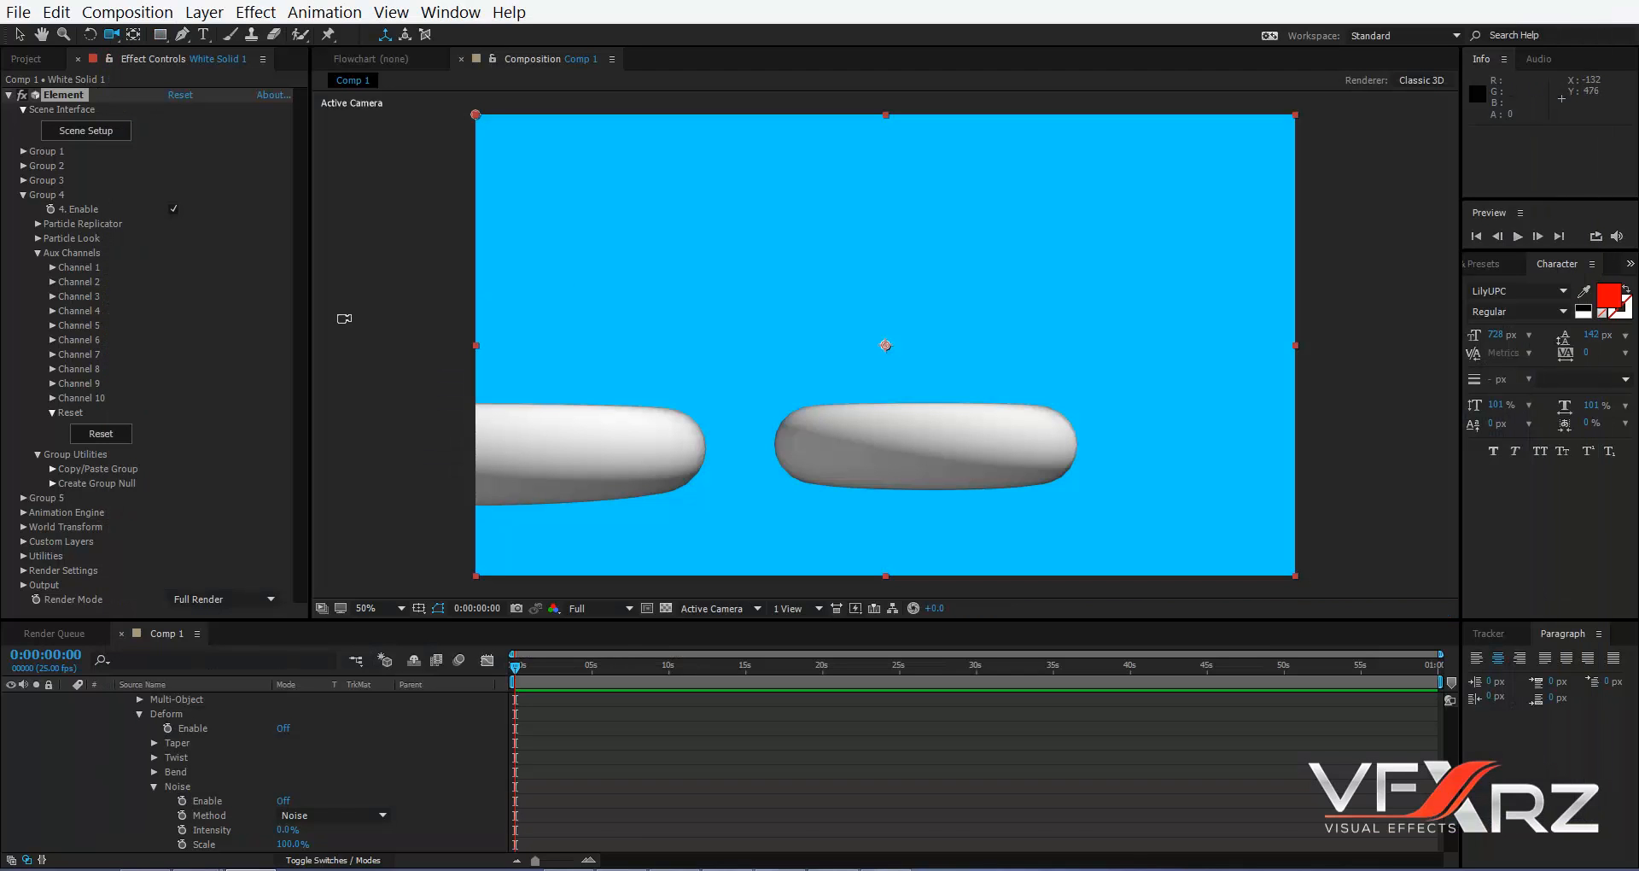
- Set Group 4's Channel 1 position to X -0.04, Y -0.37 and Z -0.83
click(53, 267)
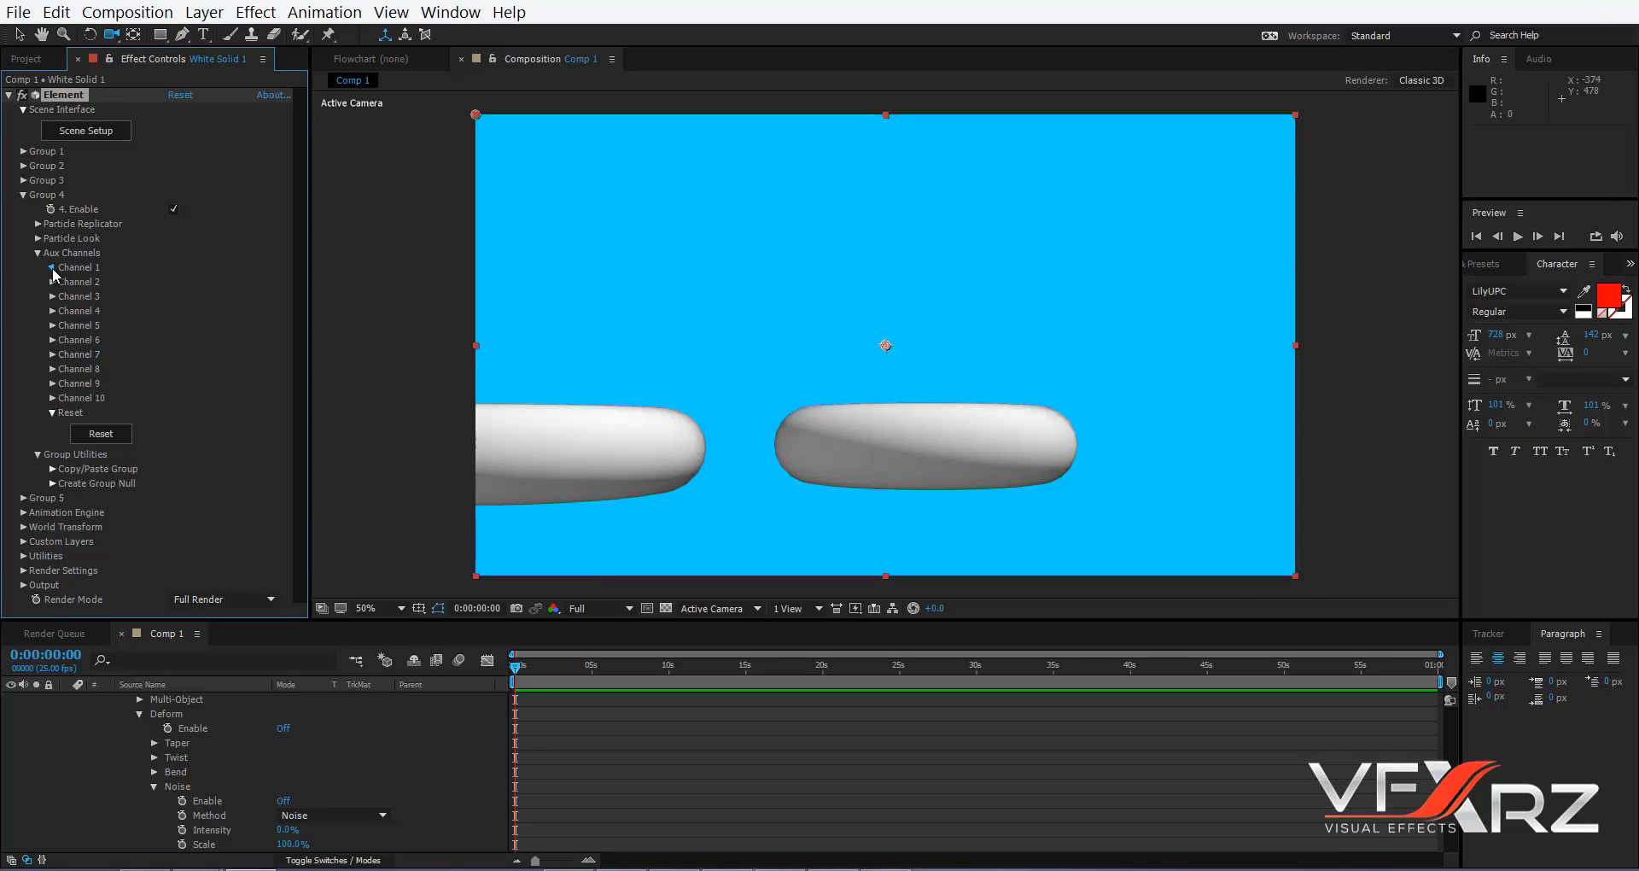
mouse_move(173, 296)
mouse_down()
mouse_move(264, 294)
mouse_move(168, 289)
mouse_up()
drag(178, 310, 145, 300)
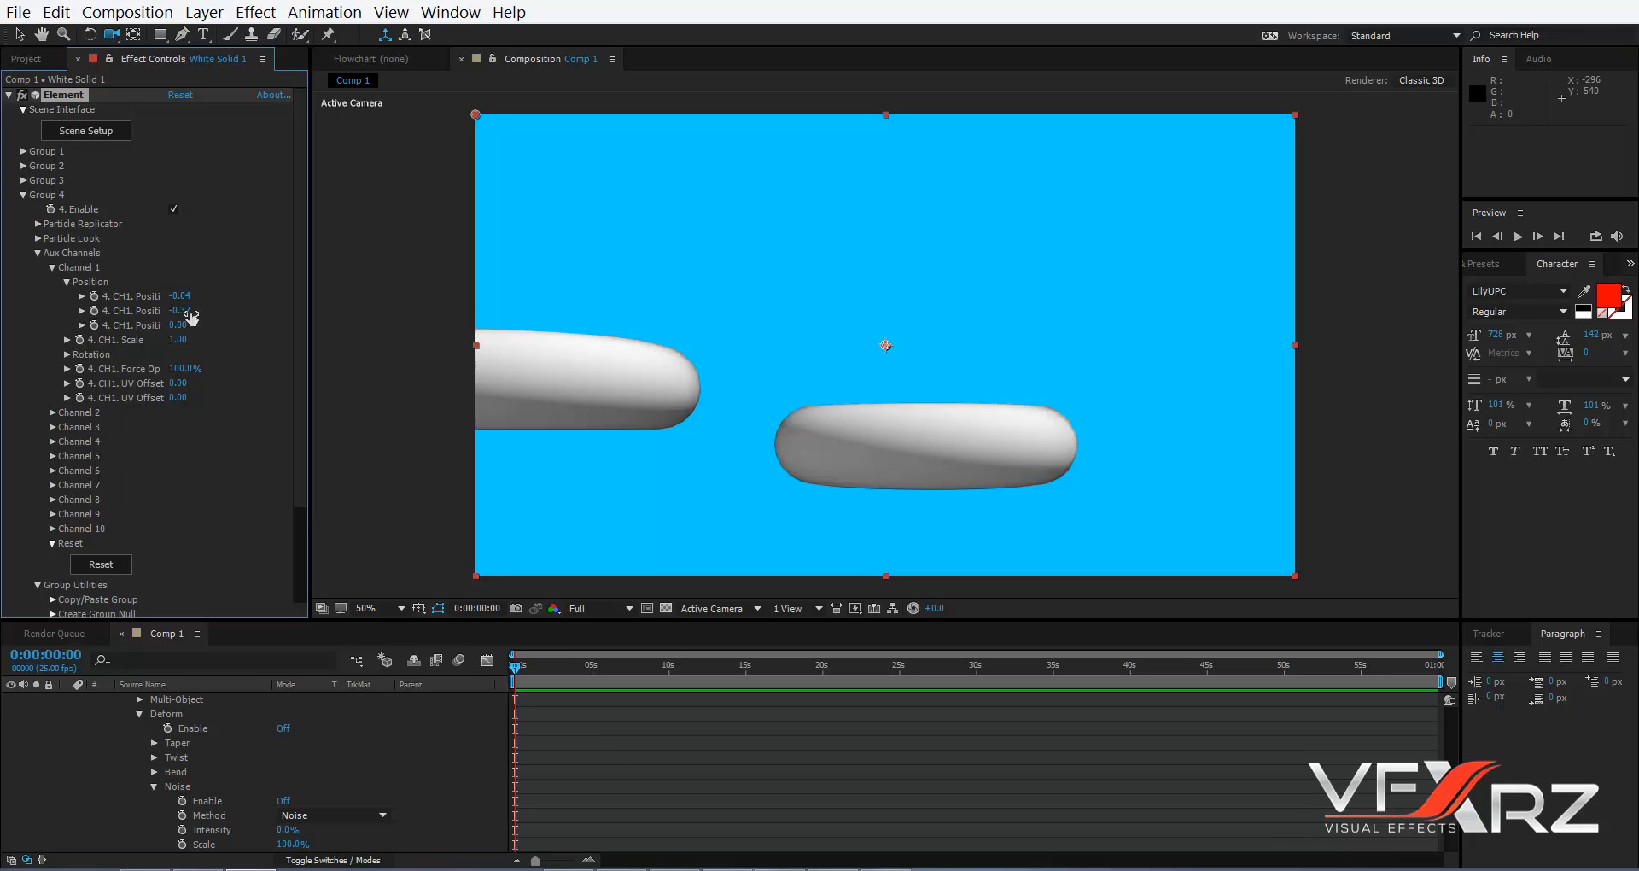
drag(182, 324, 77, 322)
- Set Group 4's Channel 1 scale to 2.51 and its X rotation to -88°
drag(178, 339, 111, 368)
click(67, 355)
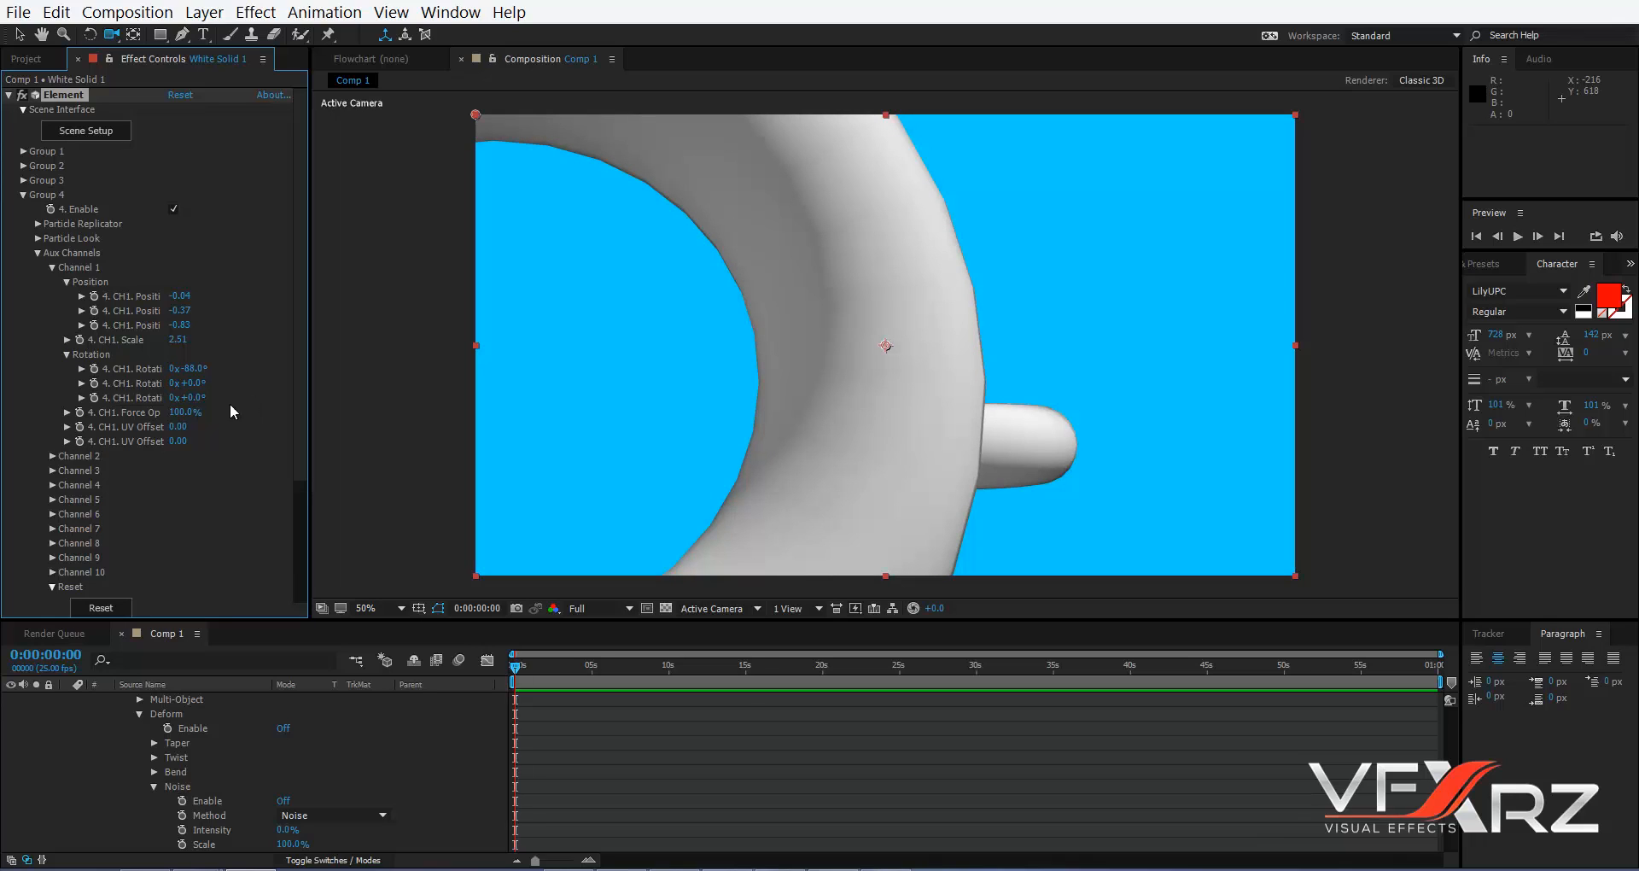
click(47, 267)
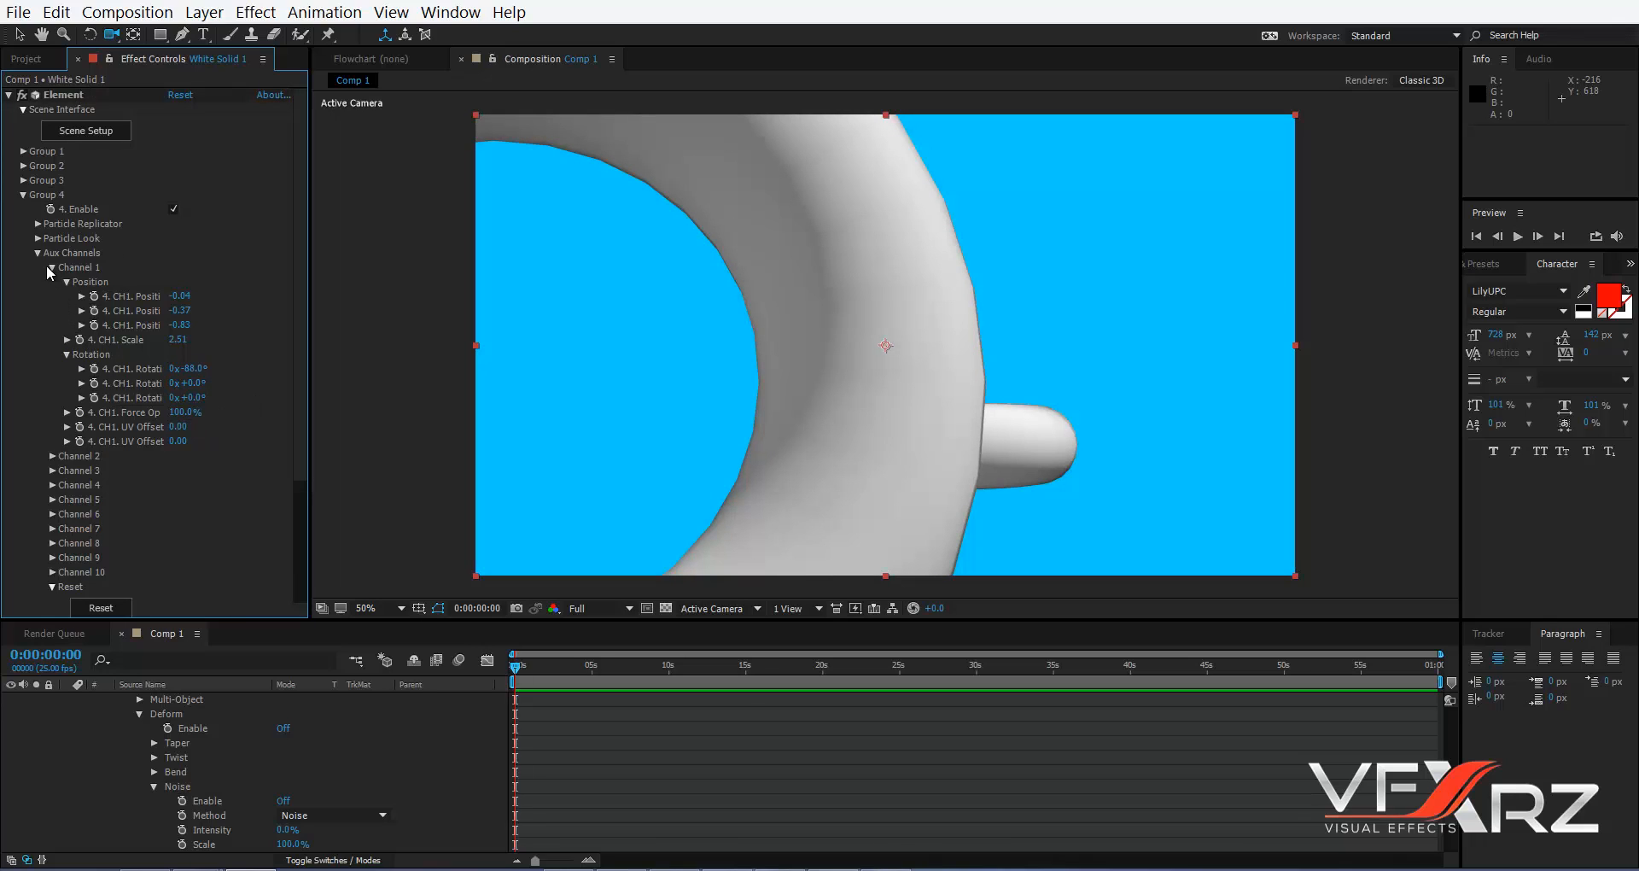
click(52, 268)
click(38, 253)
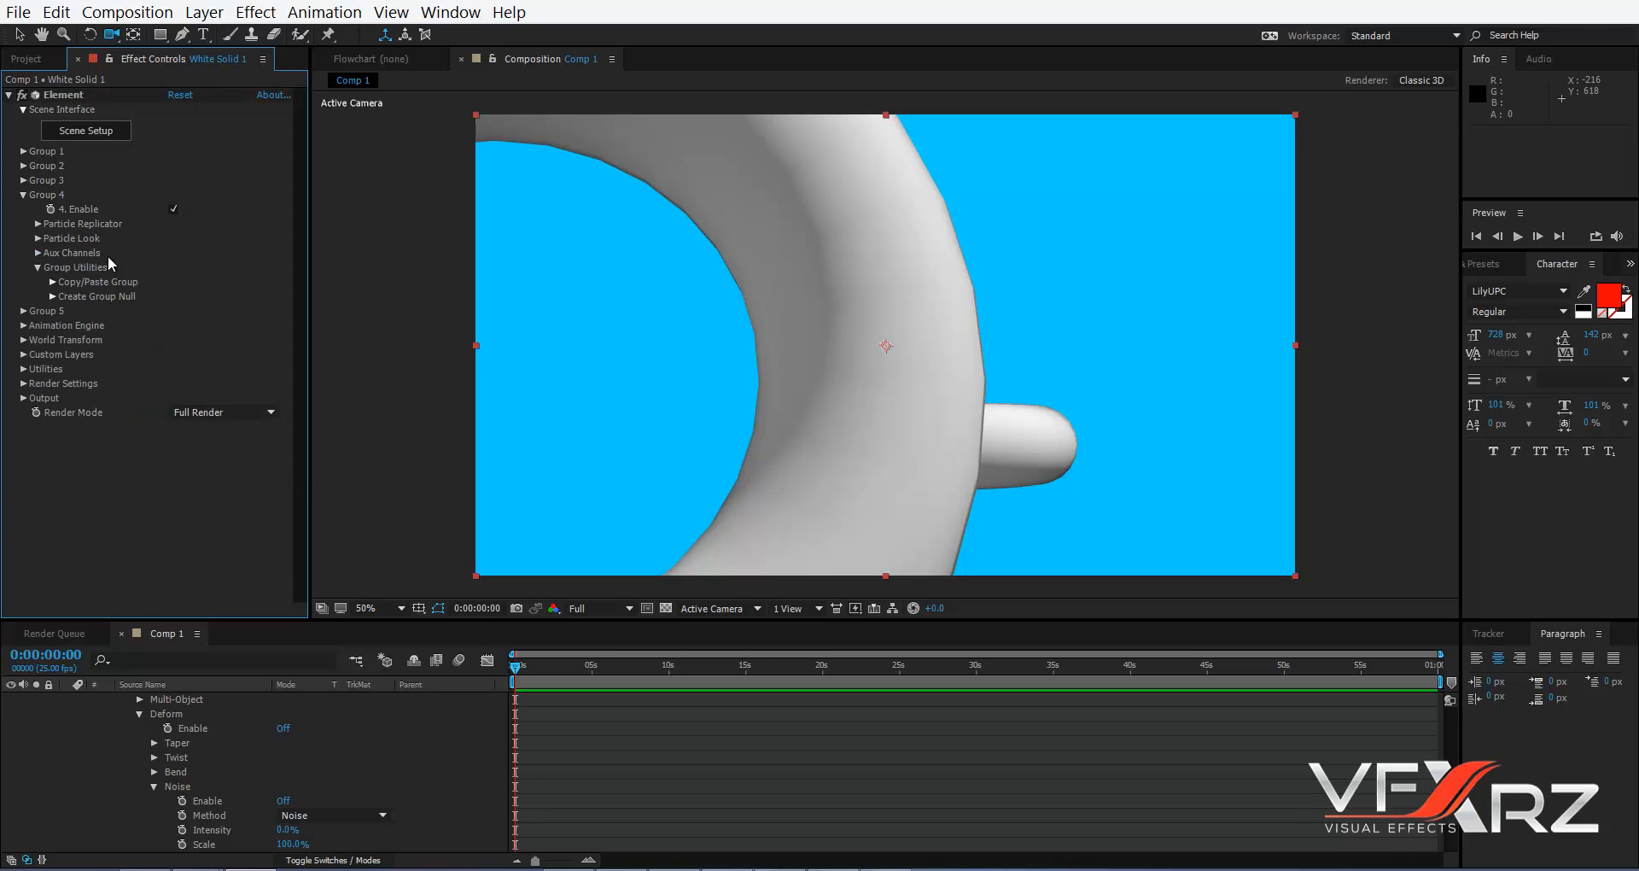
- Reveal the Animation Engine settings and enable Group 1 and Group 2
click(23, 198)
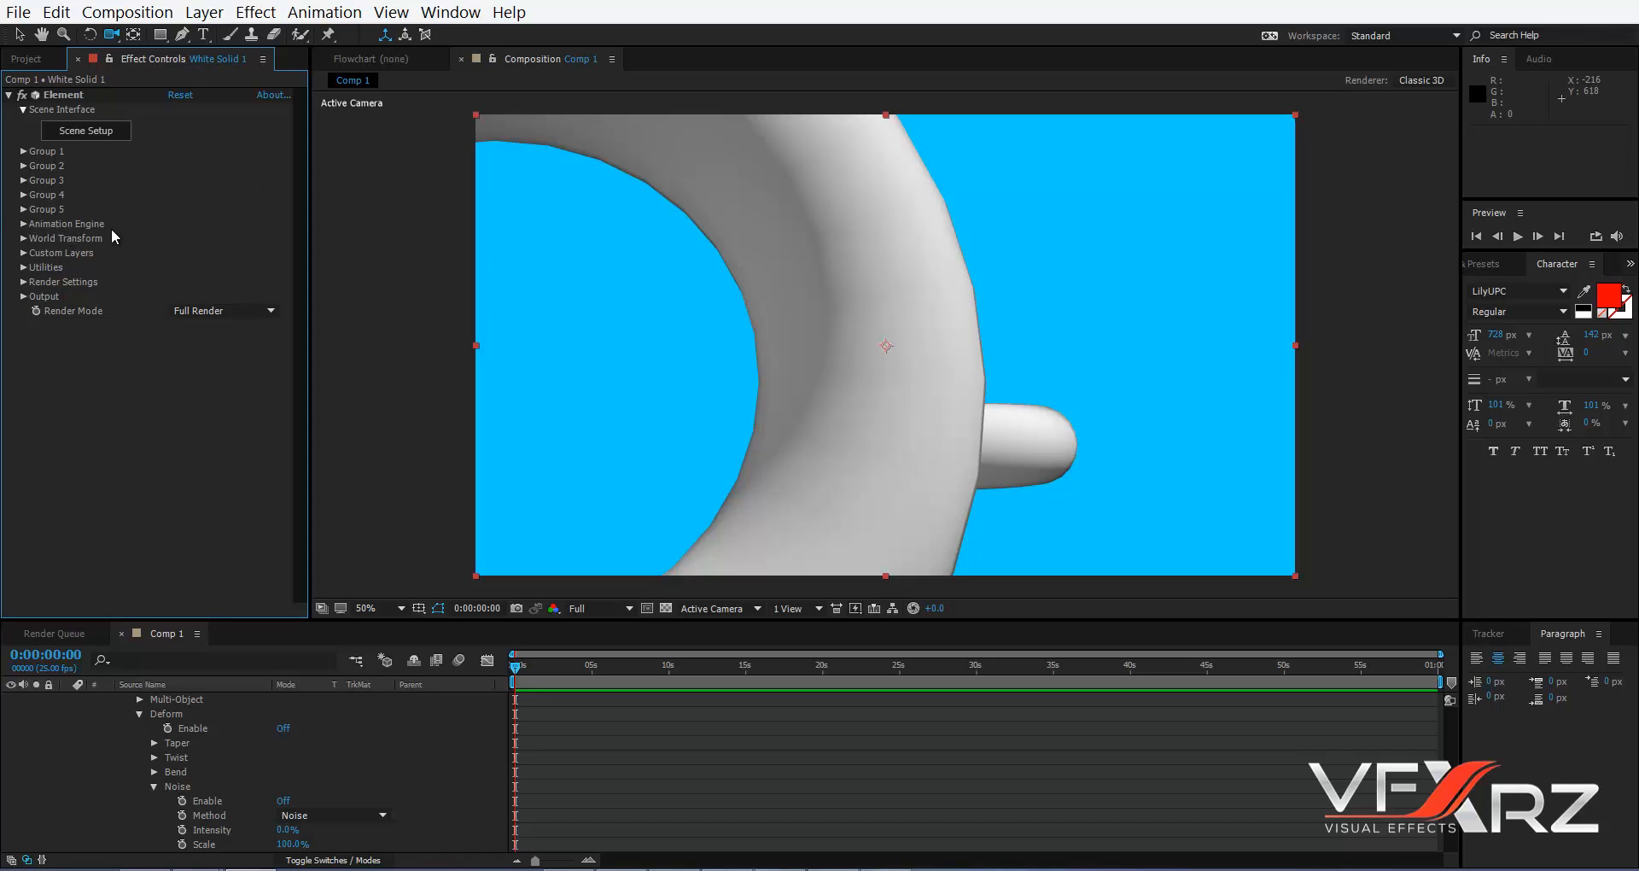
click(24, 223)
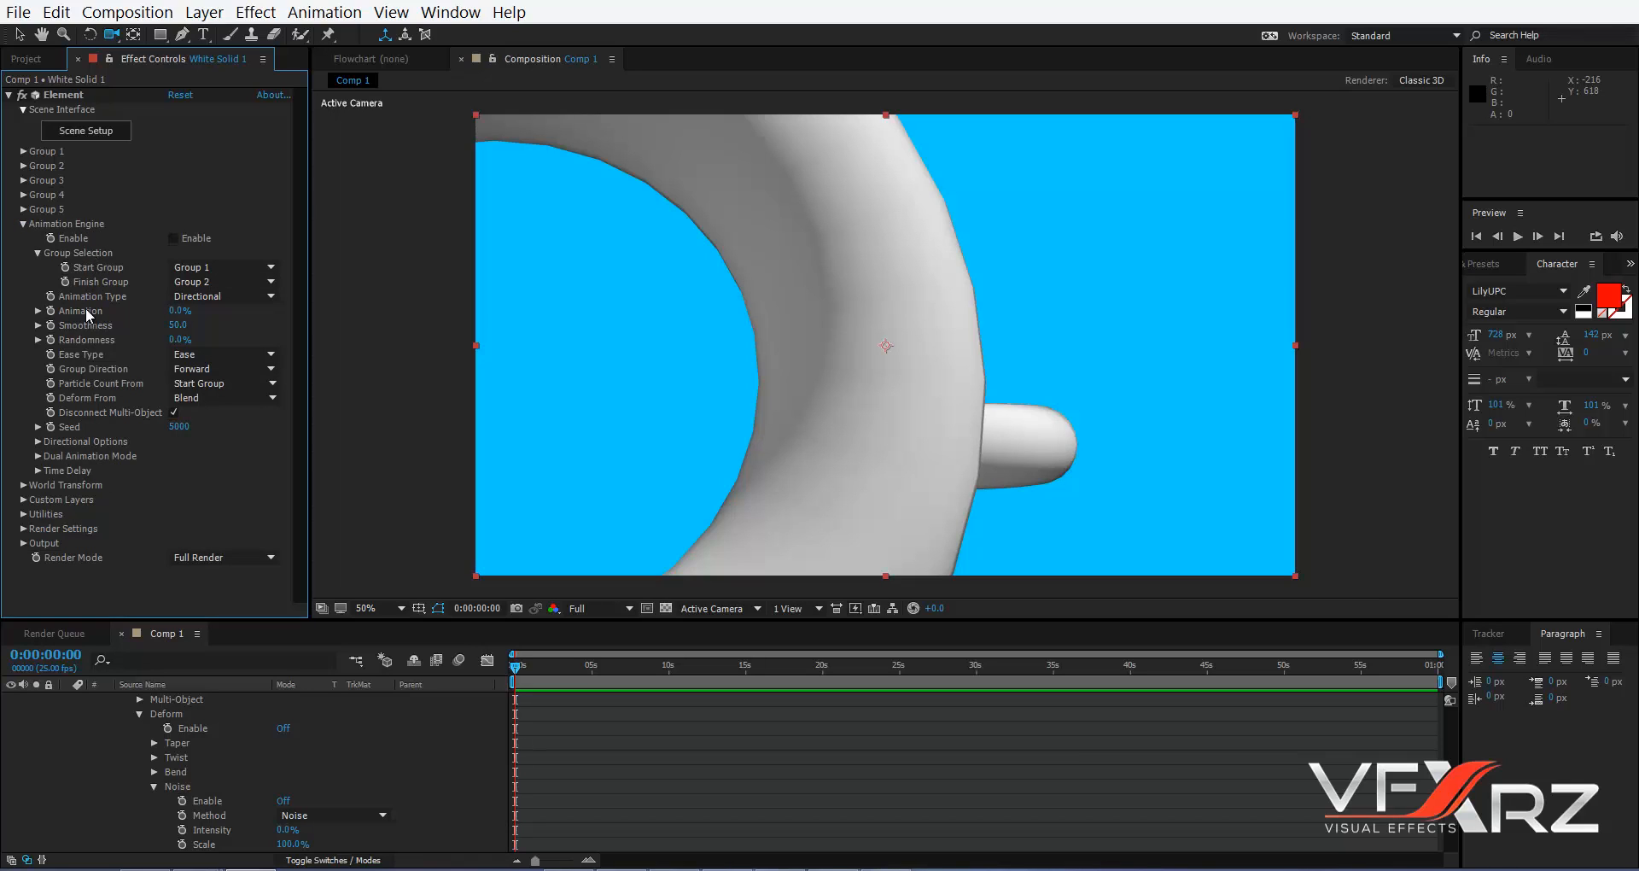
key(ctrl+z)
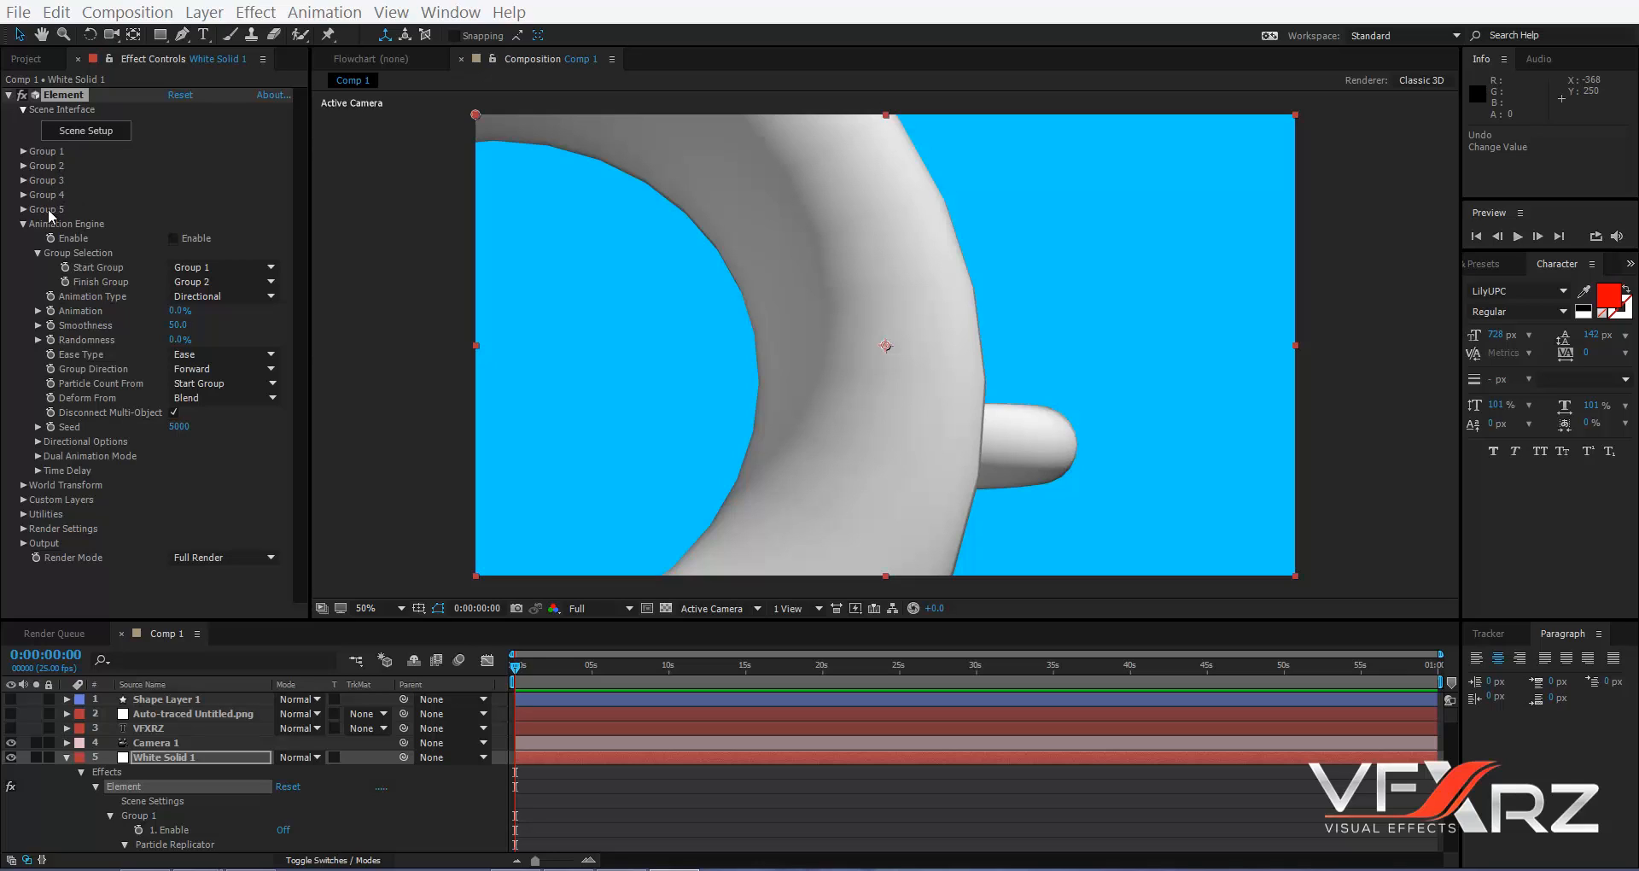
click(23, 151)
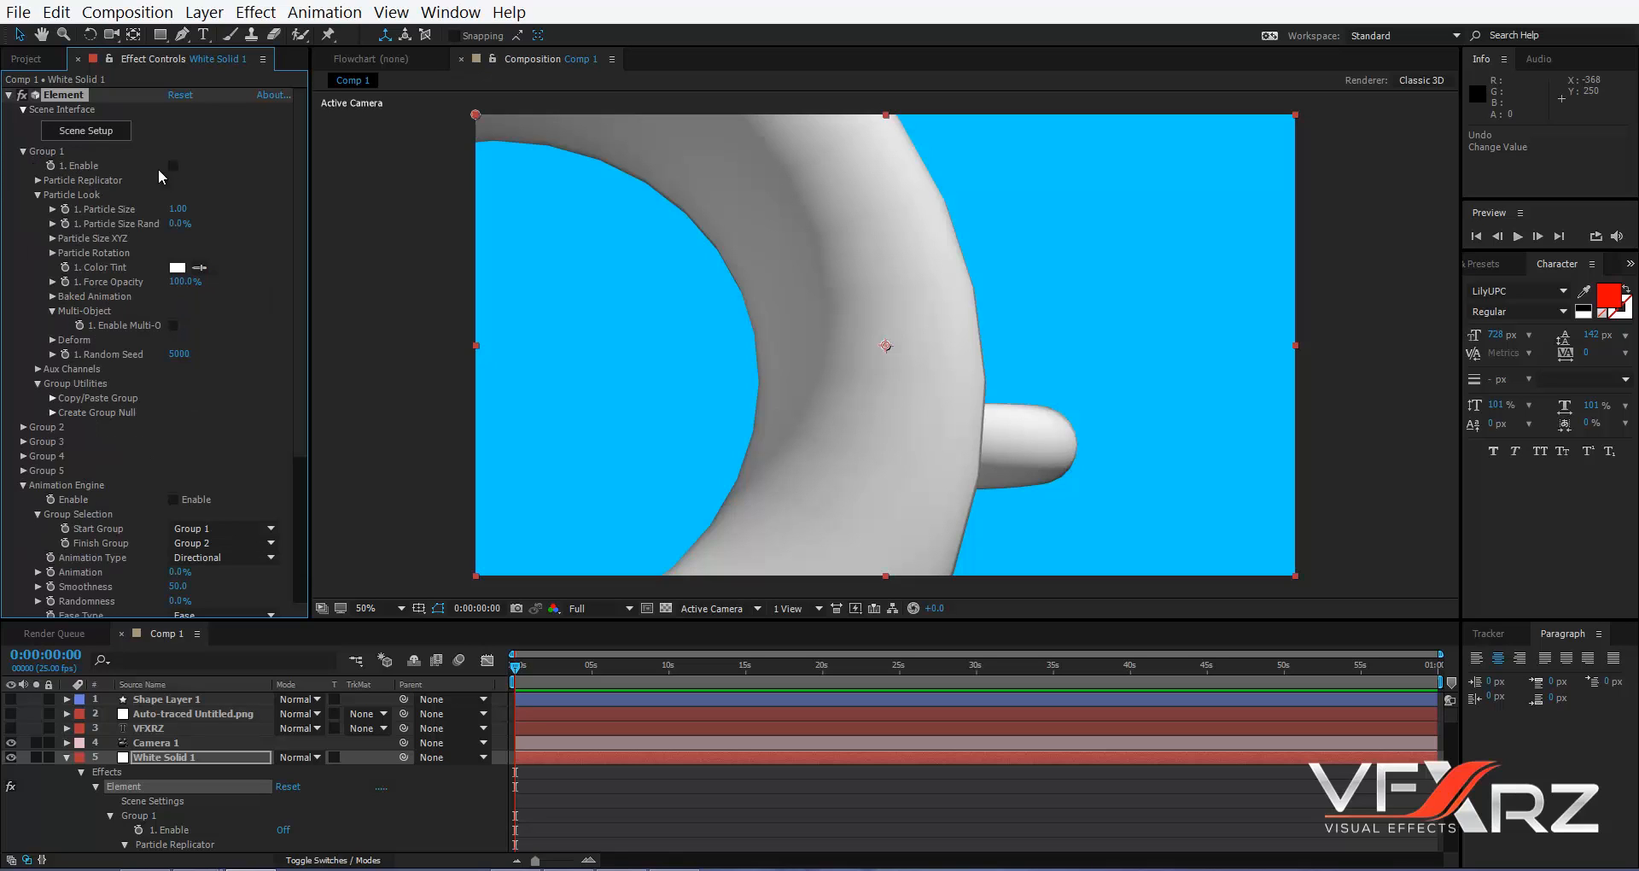
click(174, 165)
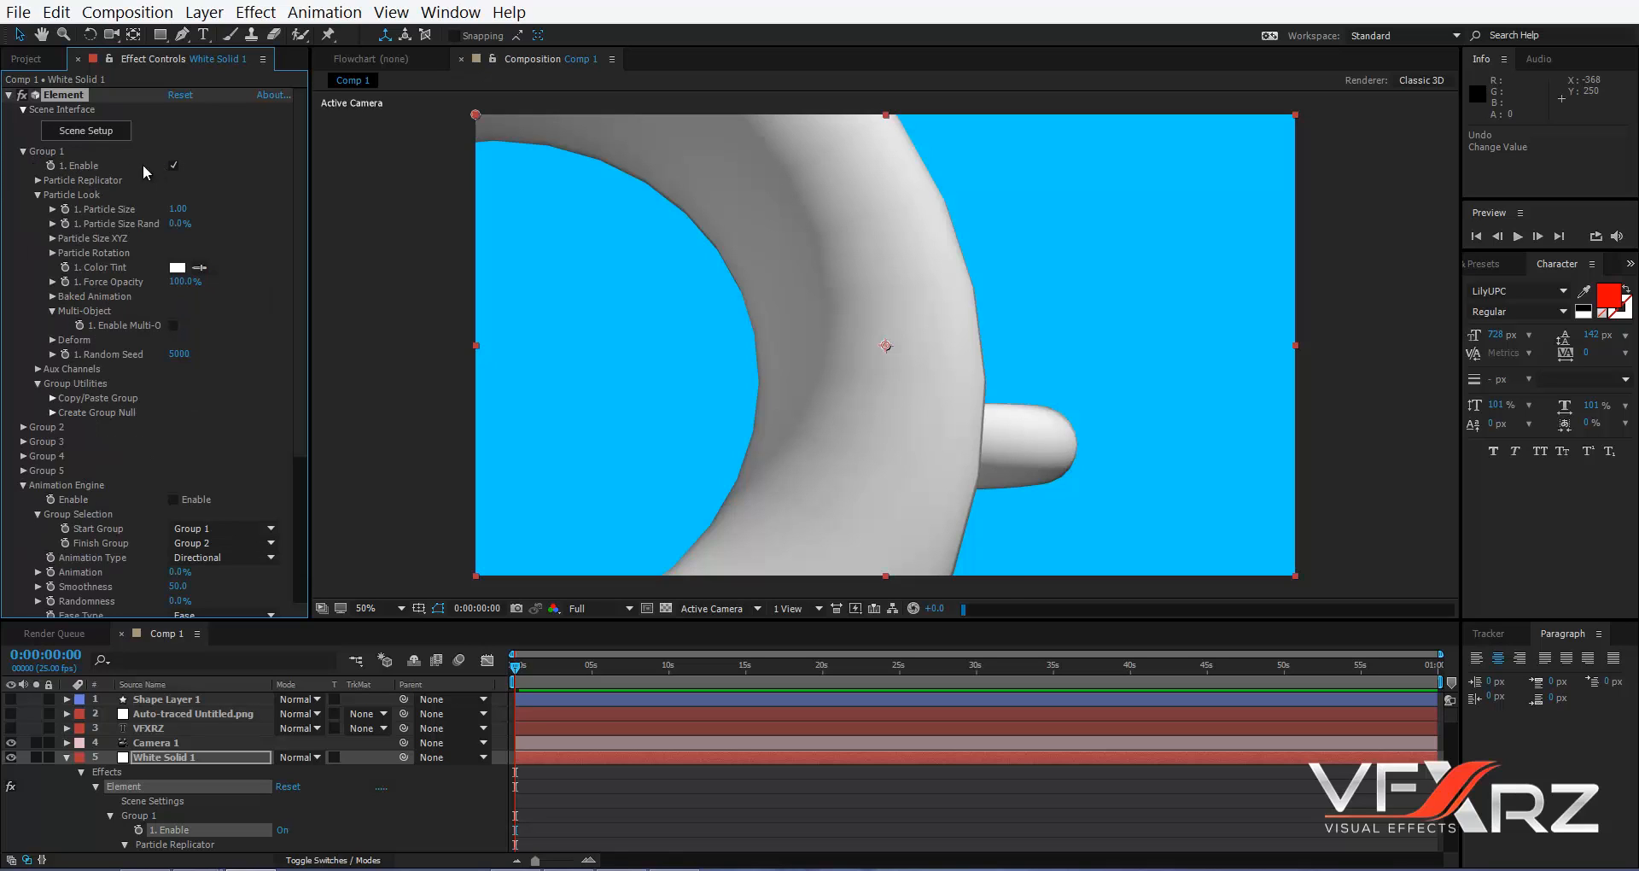
click(23, 151)
click(23, 165)
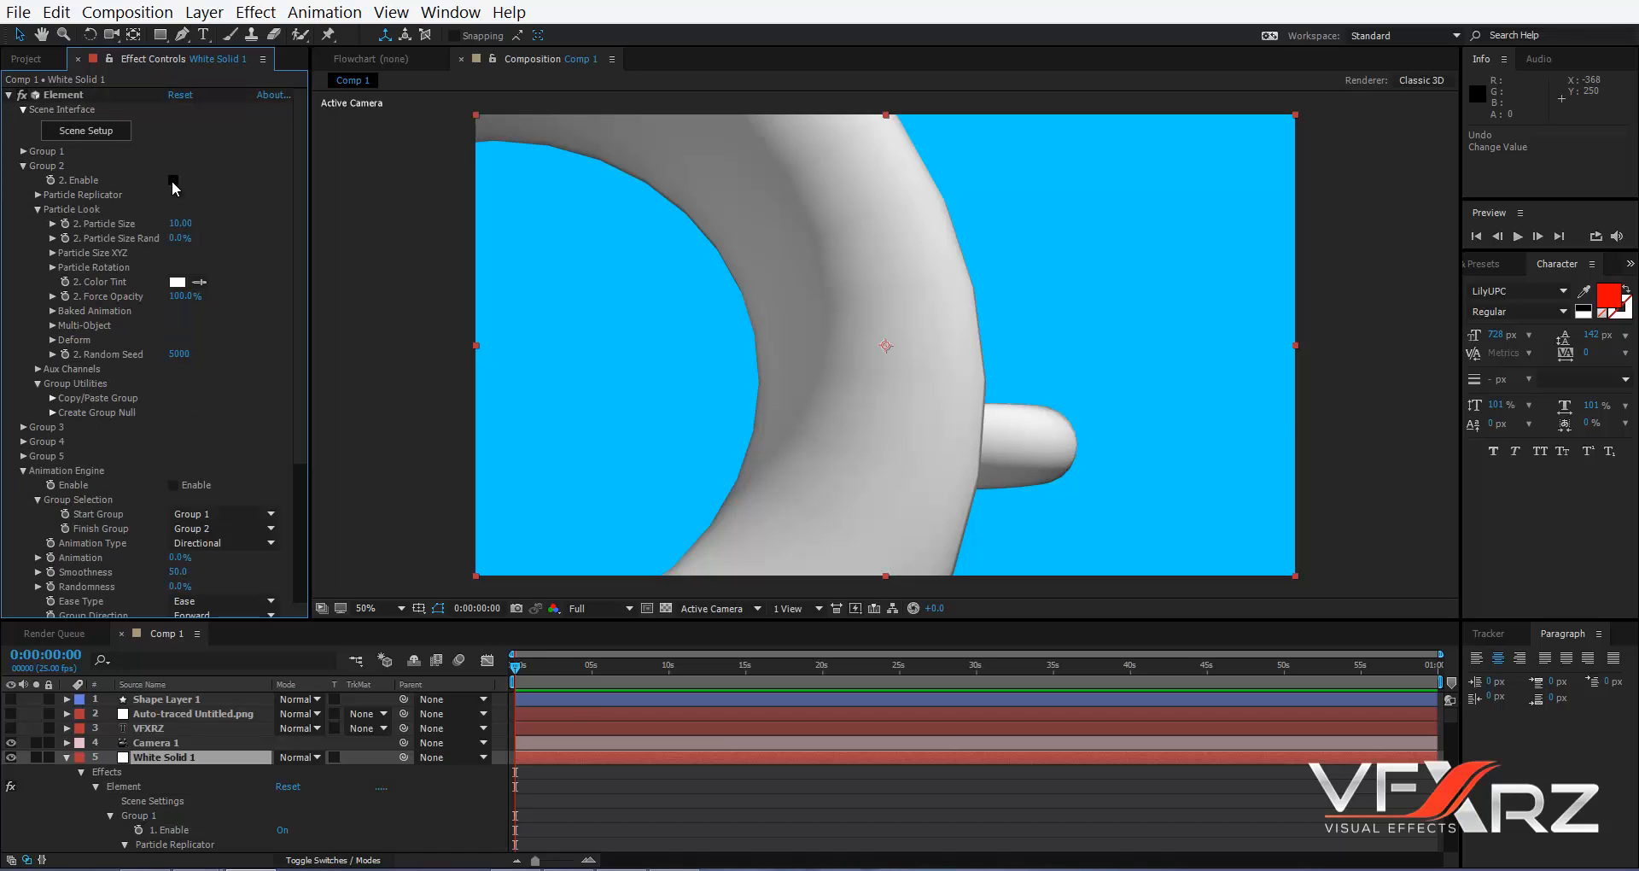
click(173, 180)
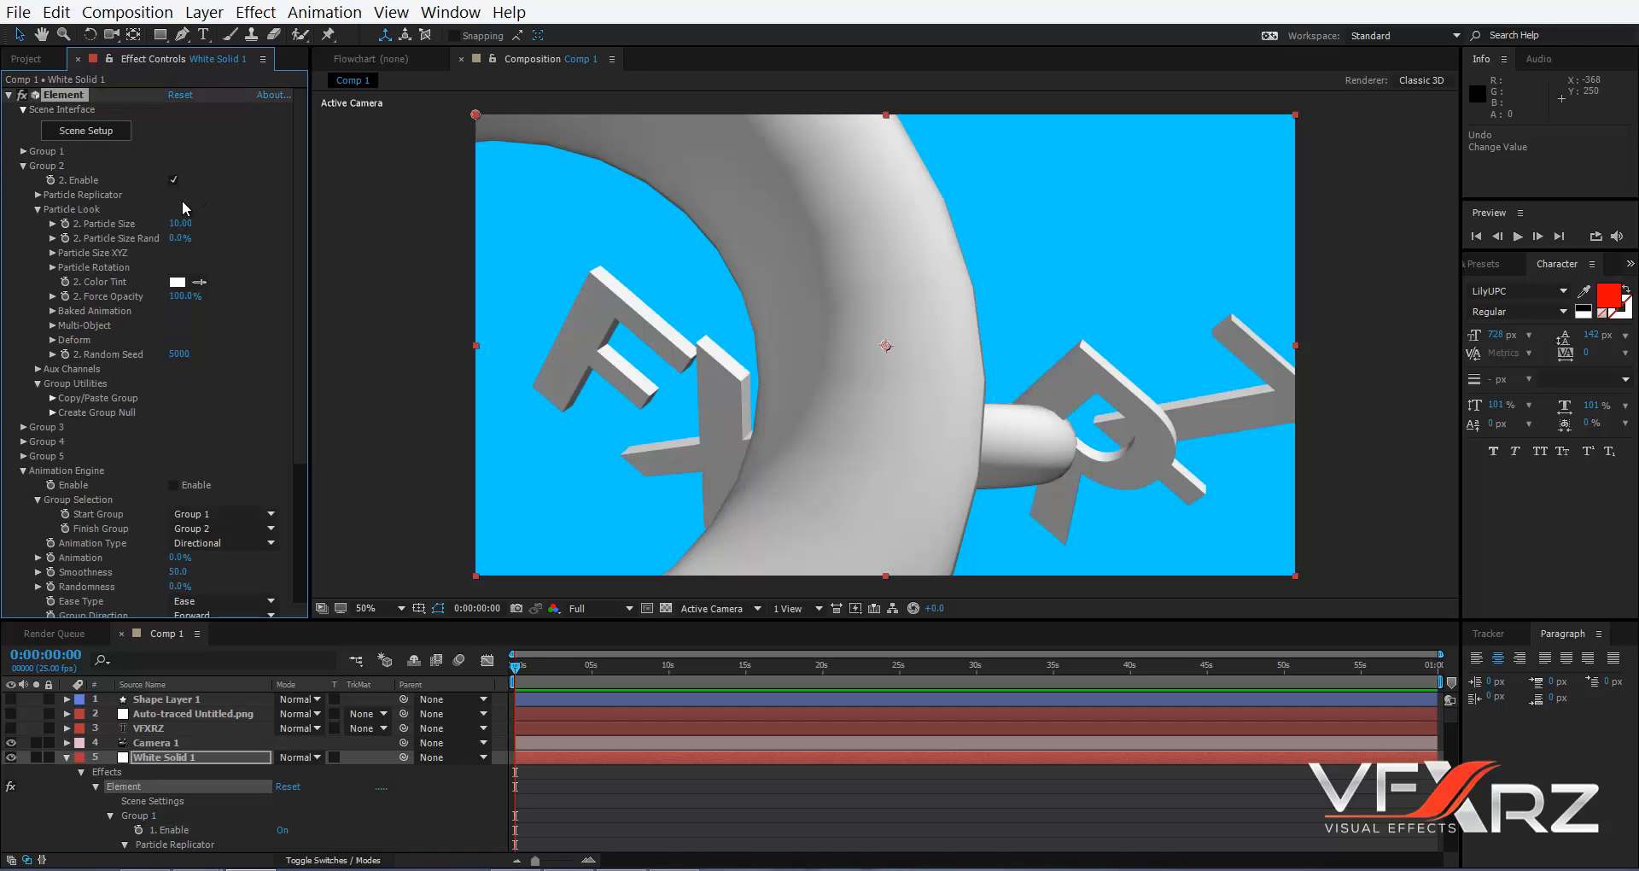
click(23, 165)
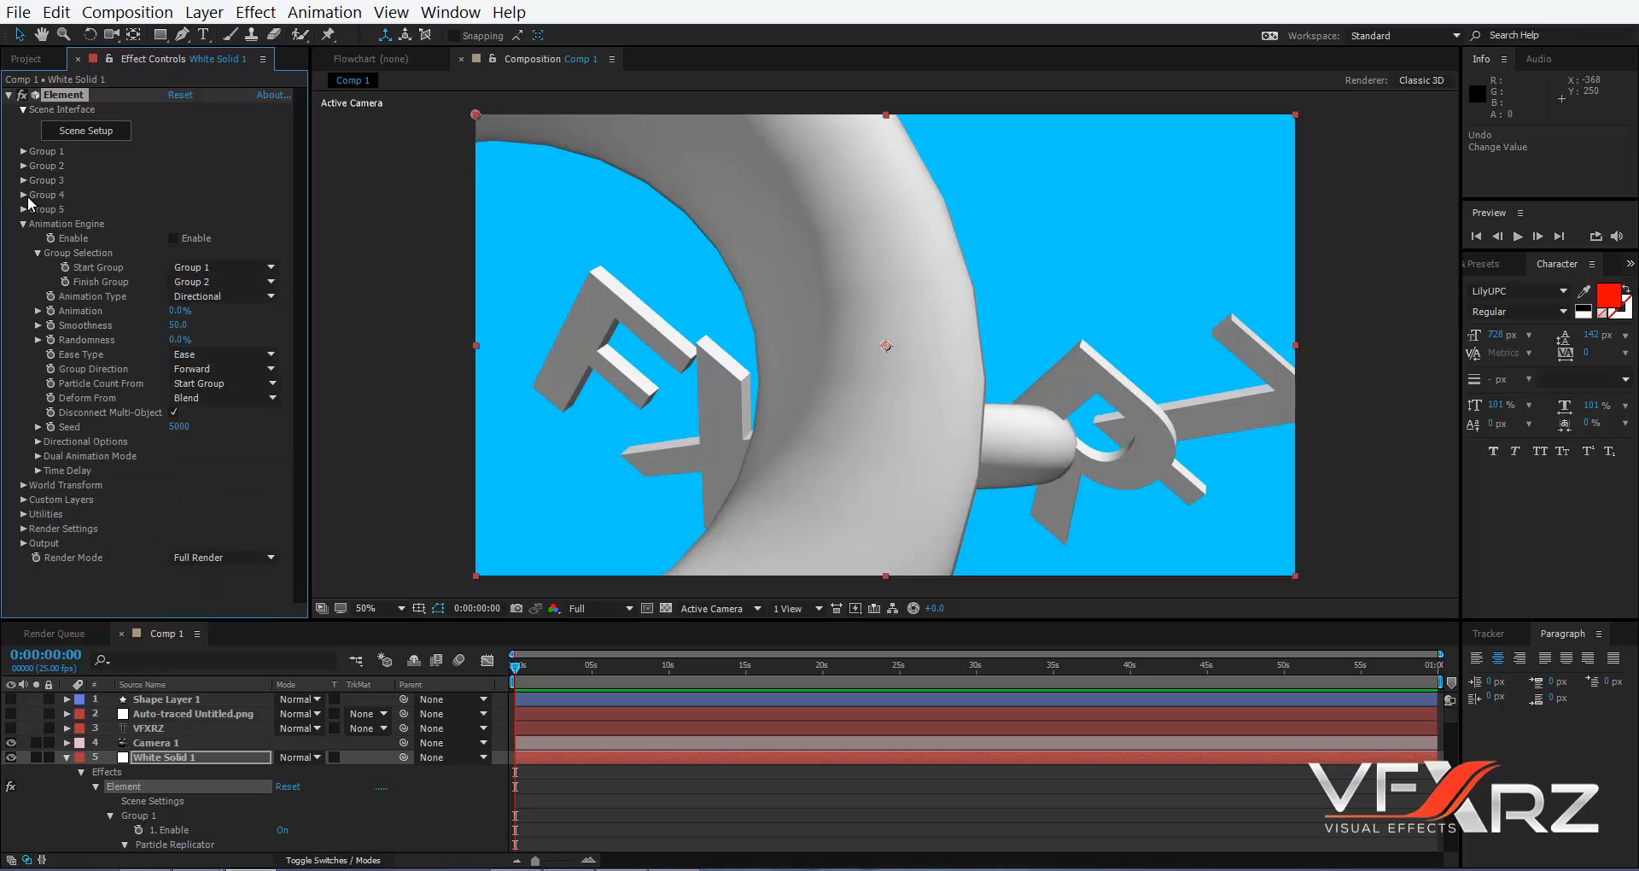
- Disable Group 4 and pull the camera back until the VFXRZ letters and the Group 1 model are all in frame
click(23, 194)
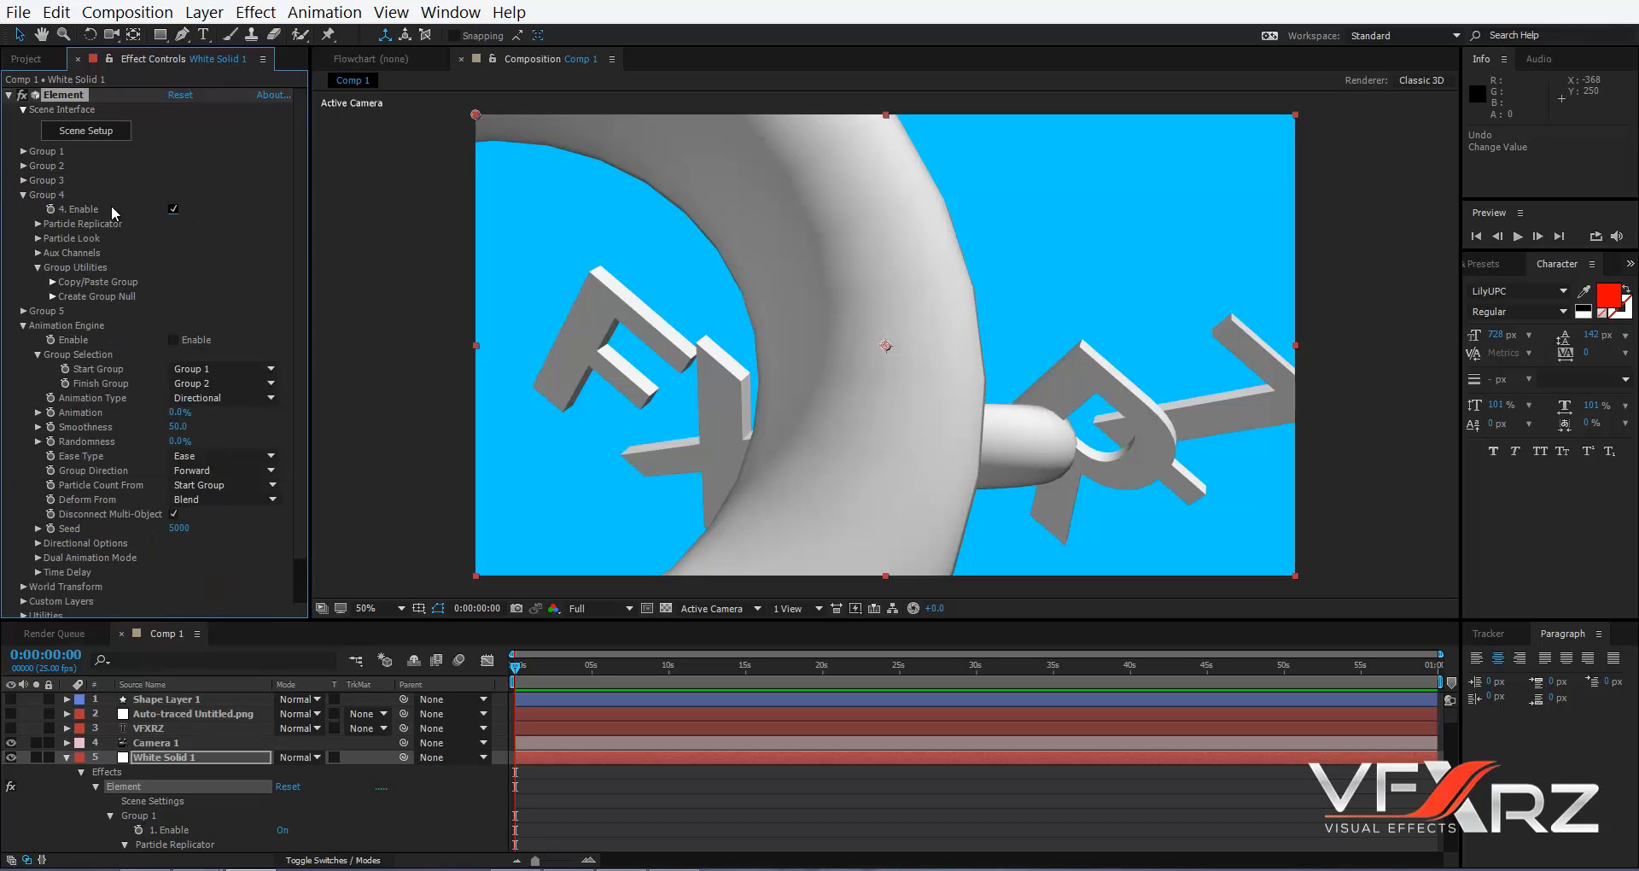
click(175, 208)
click(174, 208)
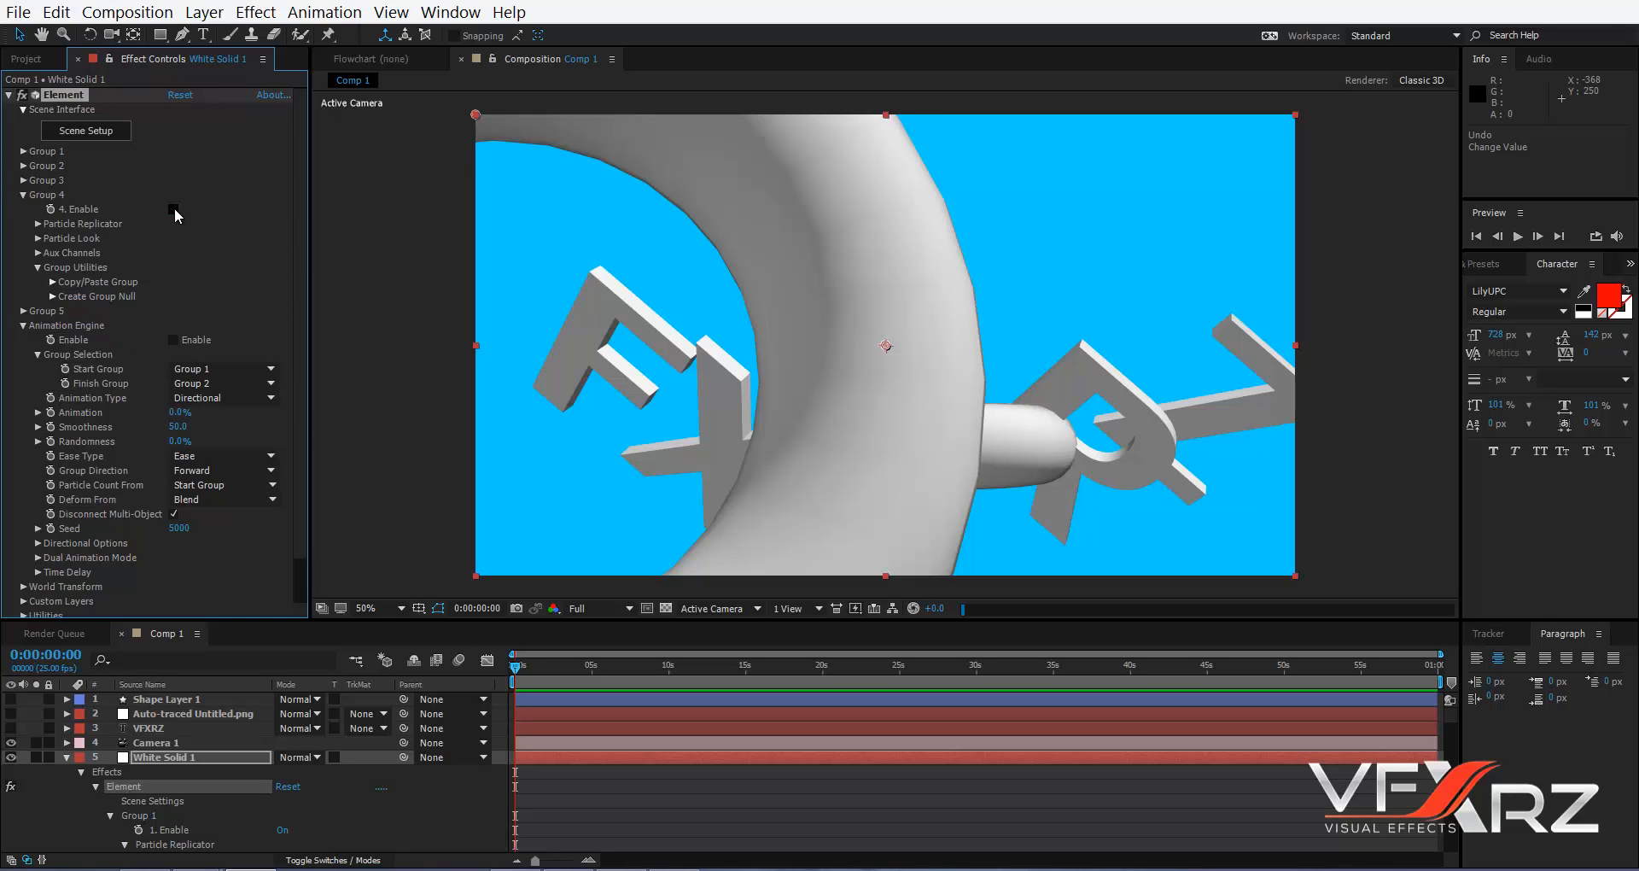
click(23, 195)
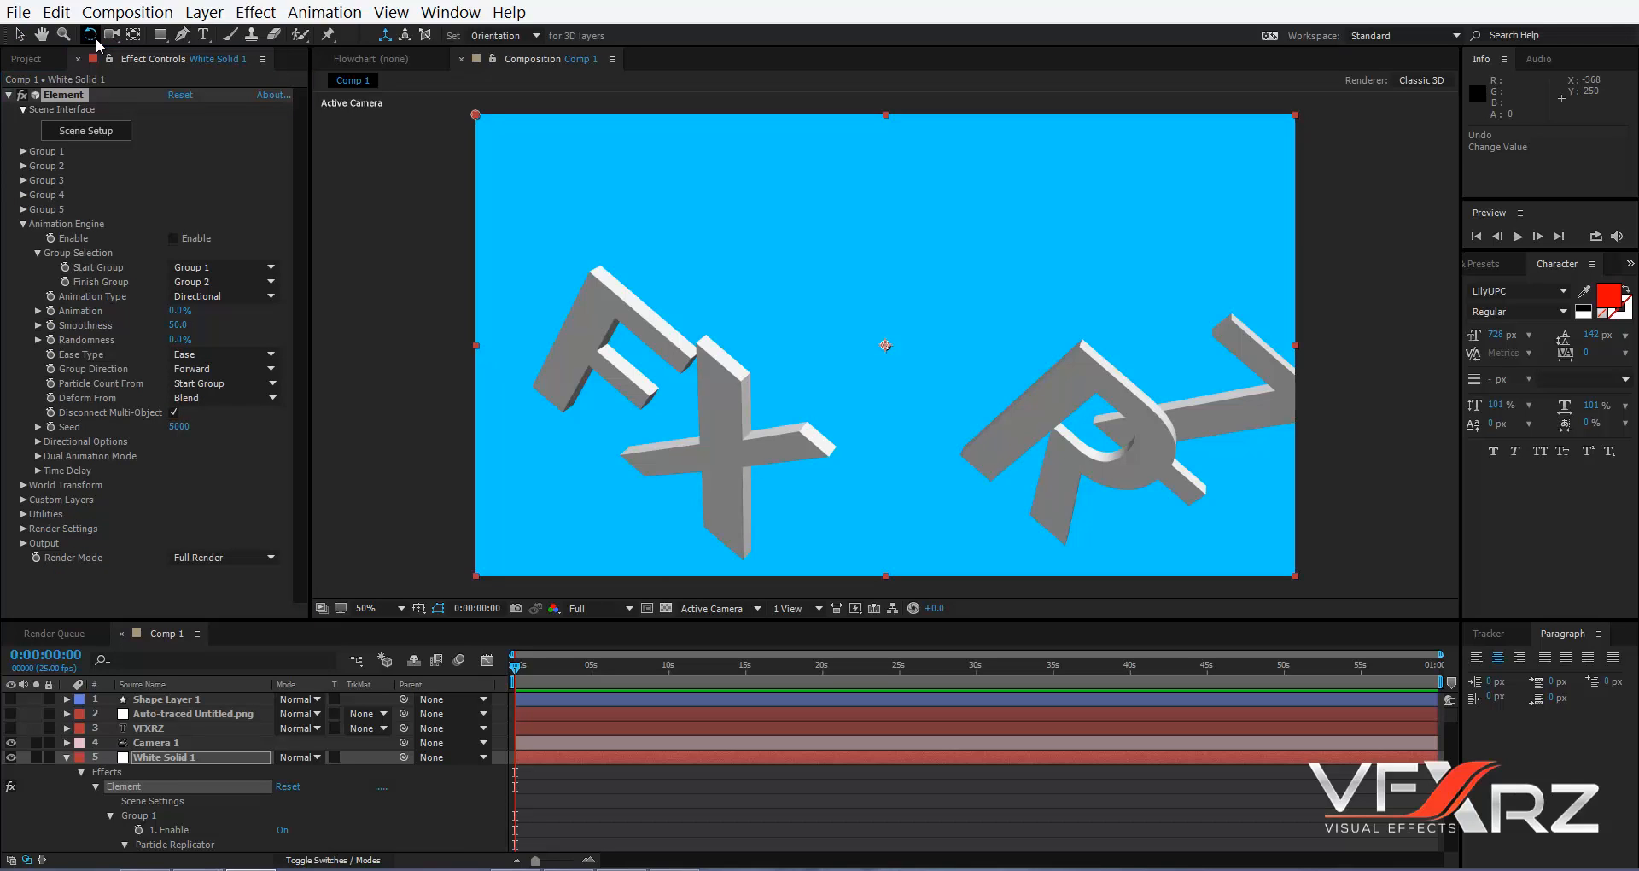
click(89, 34)
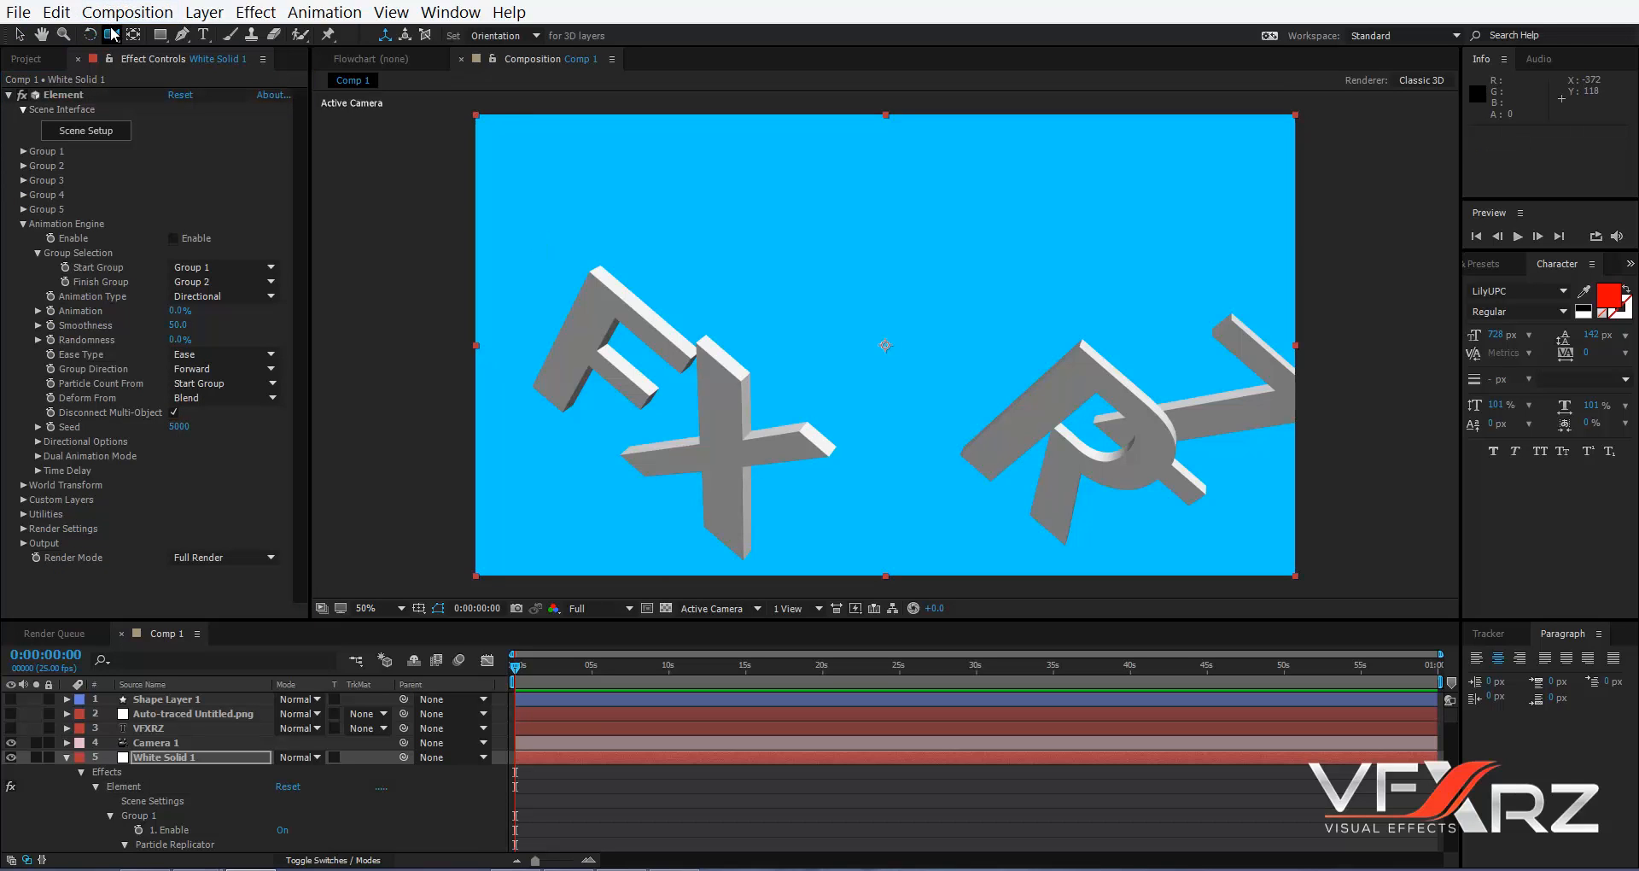
click(111, 35)
right_drag(779, 463, 821, 345)
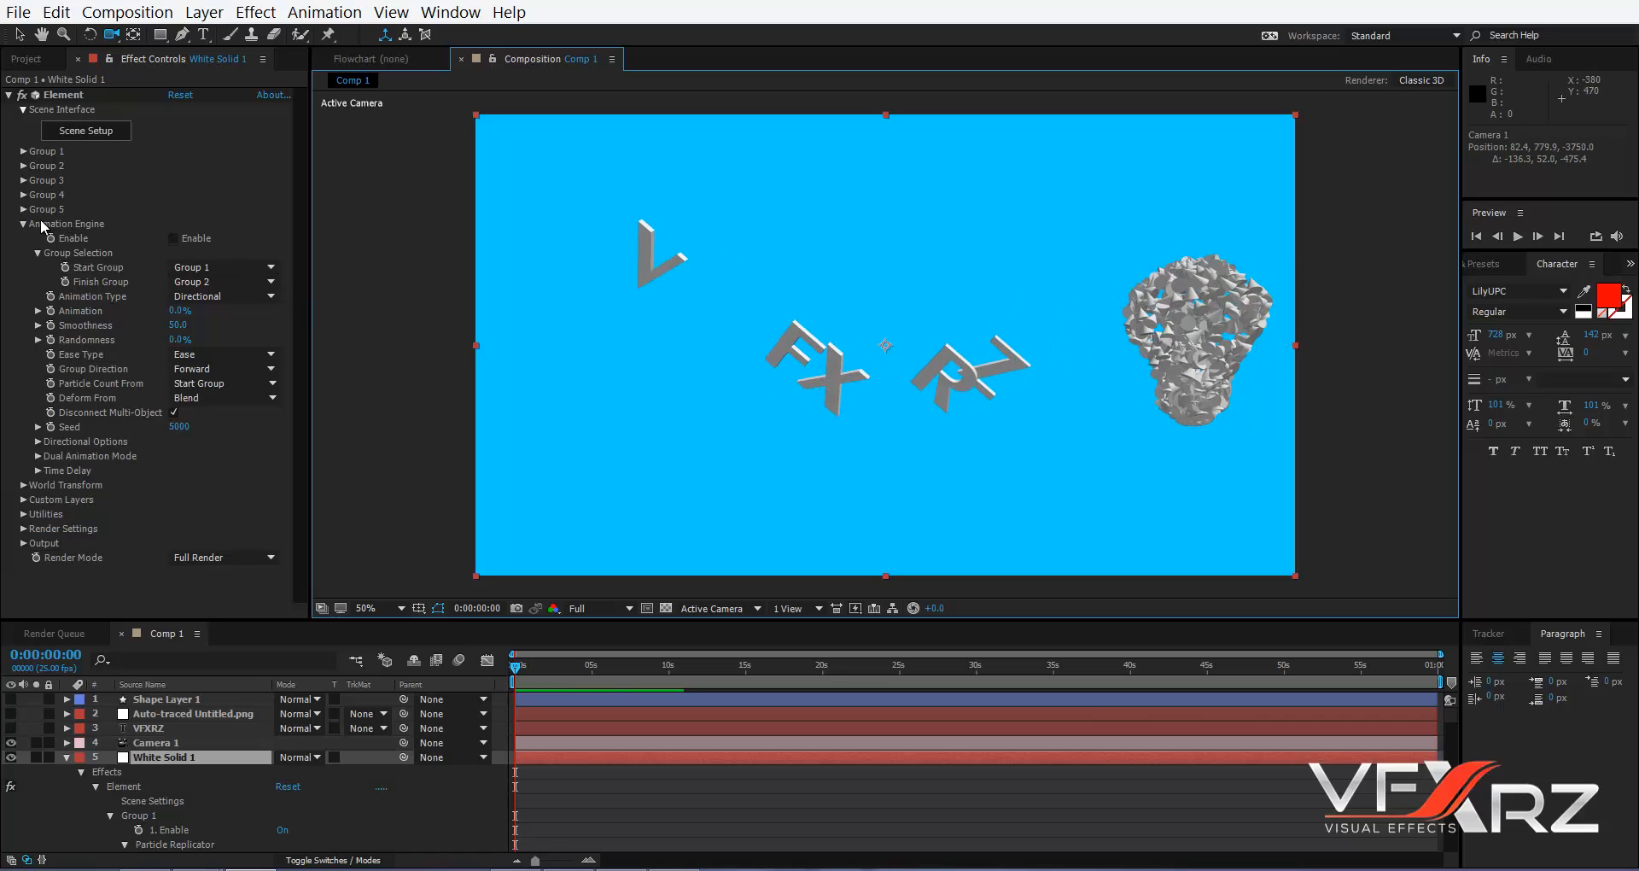
- Enable the Animation Engine with Group 1 as start group and Group 2 as finish group, and set Animation to 28%
click(171, 239)
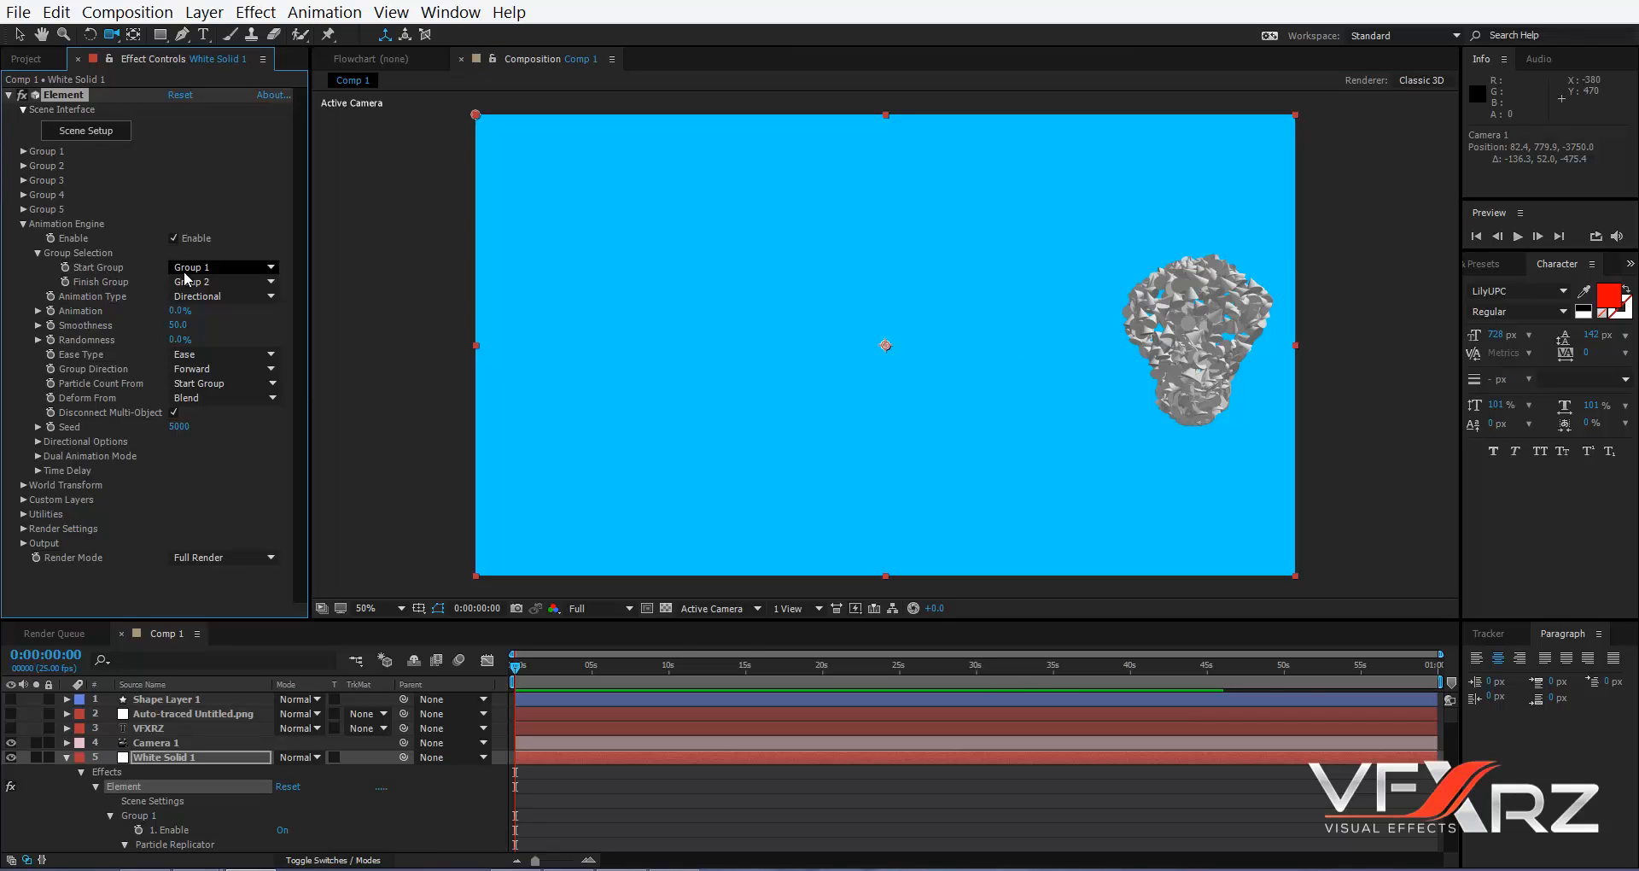
click(185, 271)
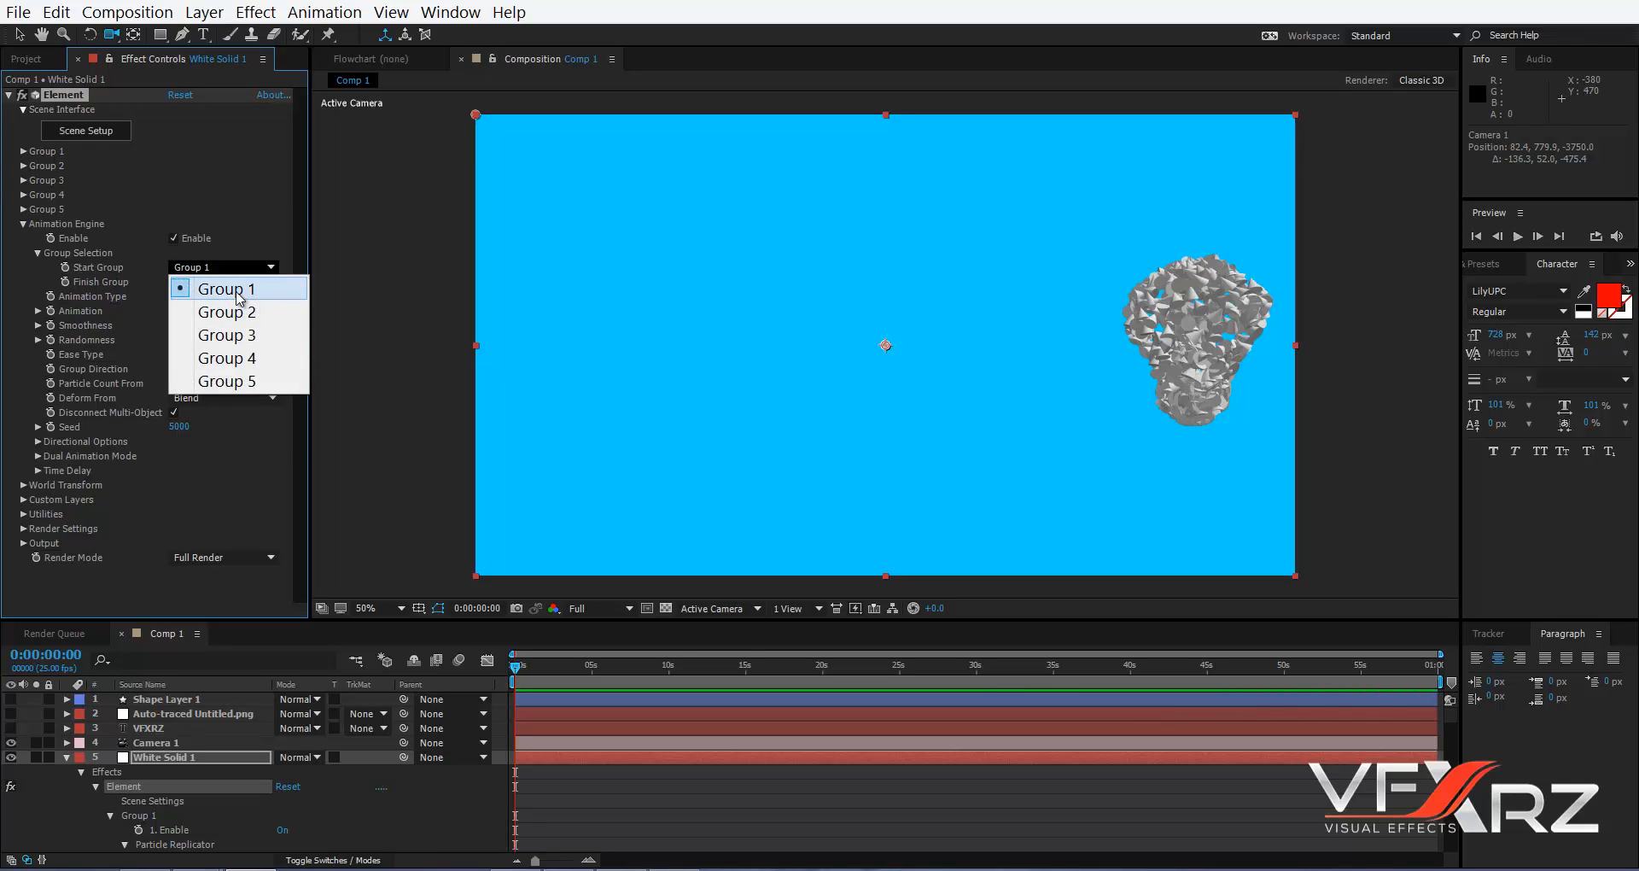
click(257, 234)
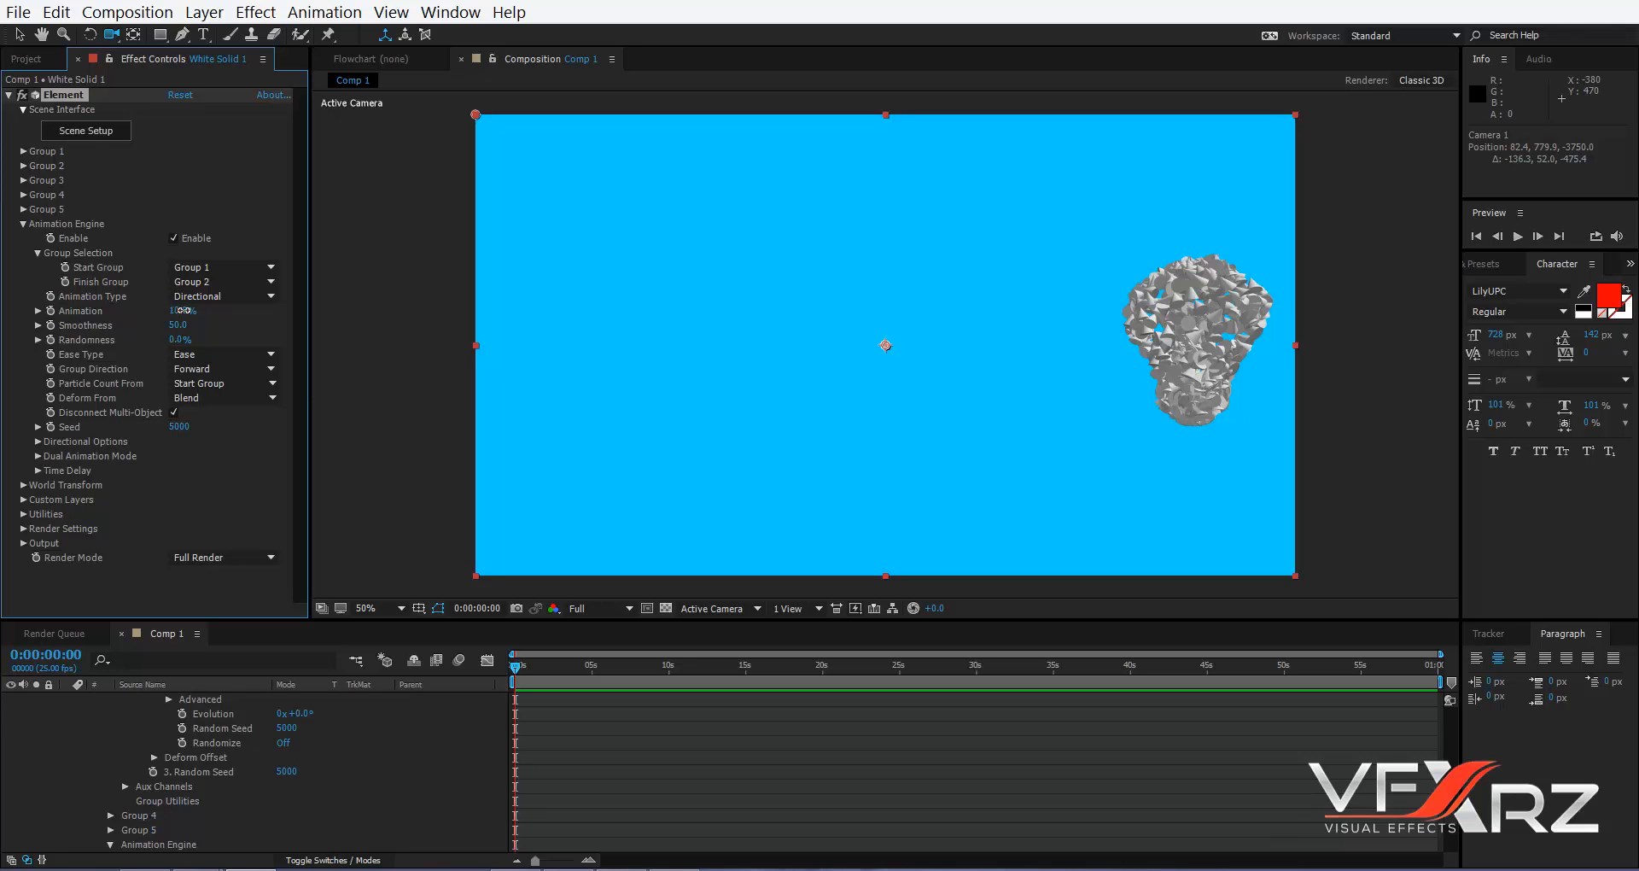
drag(183, 310, 233, 297)
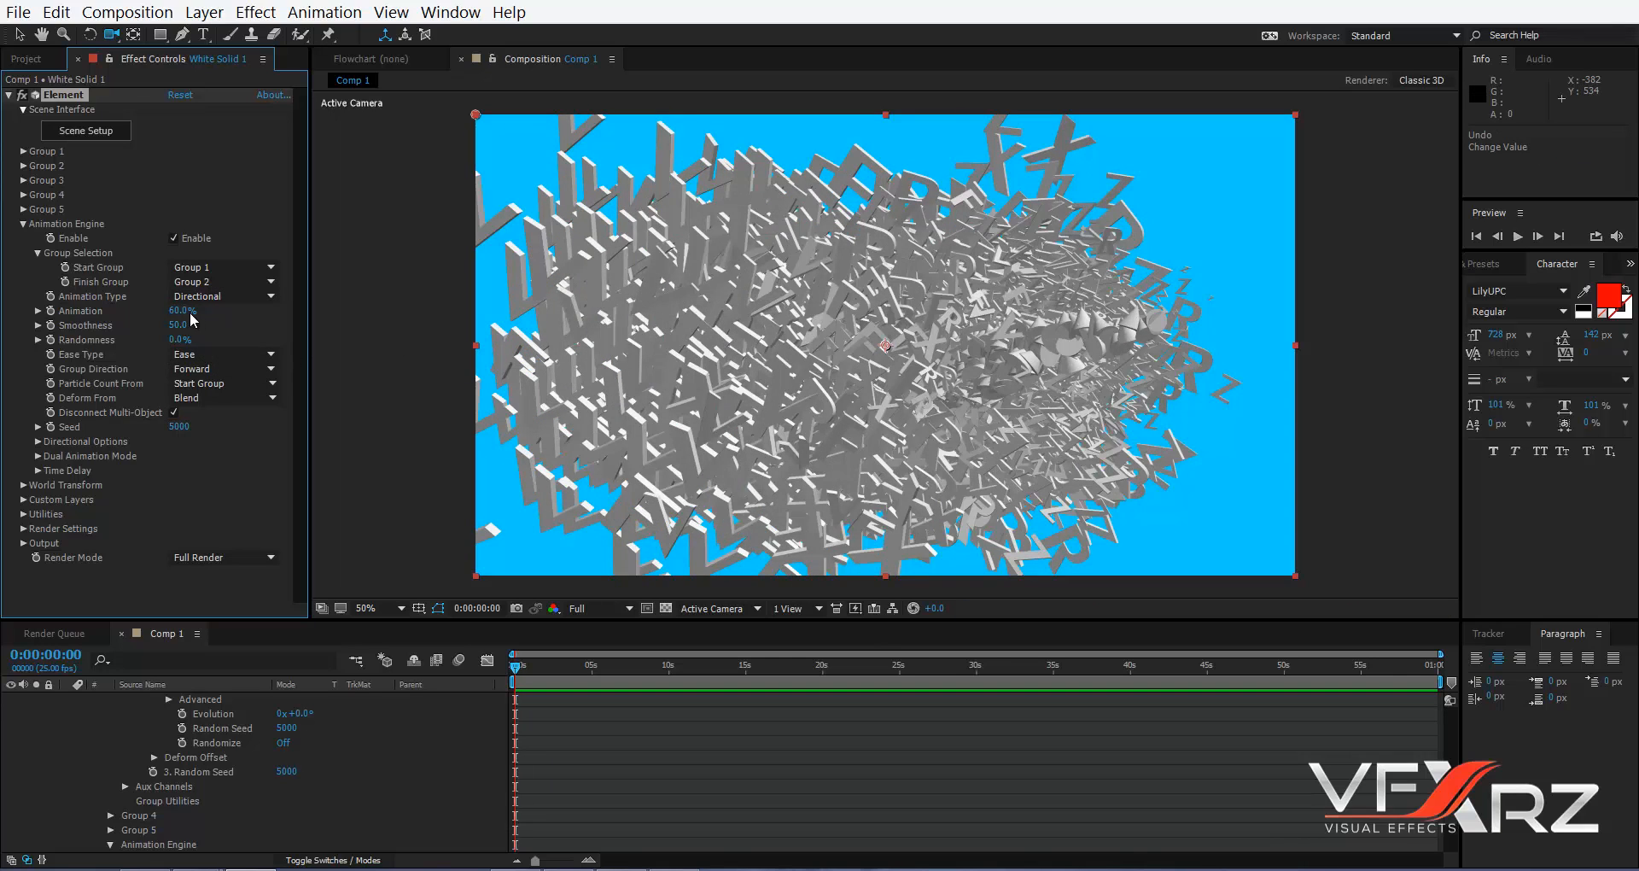
mouse_move(172, 313)
mouse_down()
mouse_move(127, 322)
mouse_move(164, 325)
mouse_up()
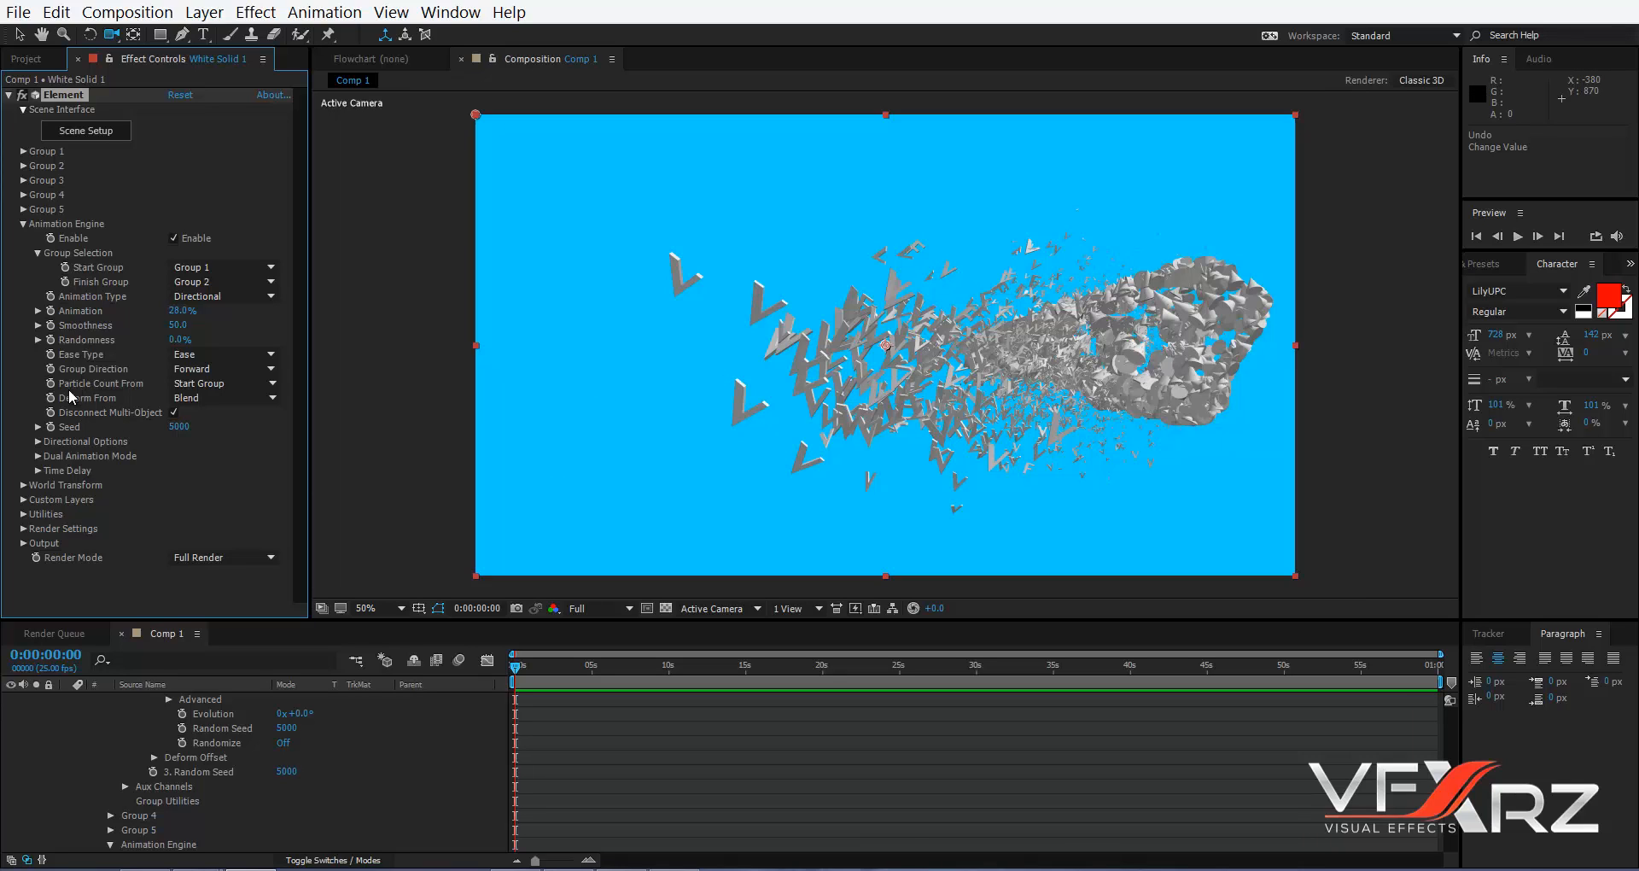
- Try taking the particle count from the Finish Group with Animation at 100%
click(213, 383)
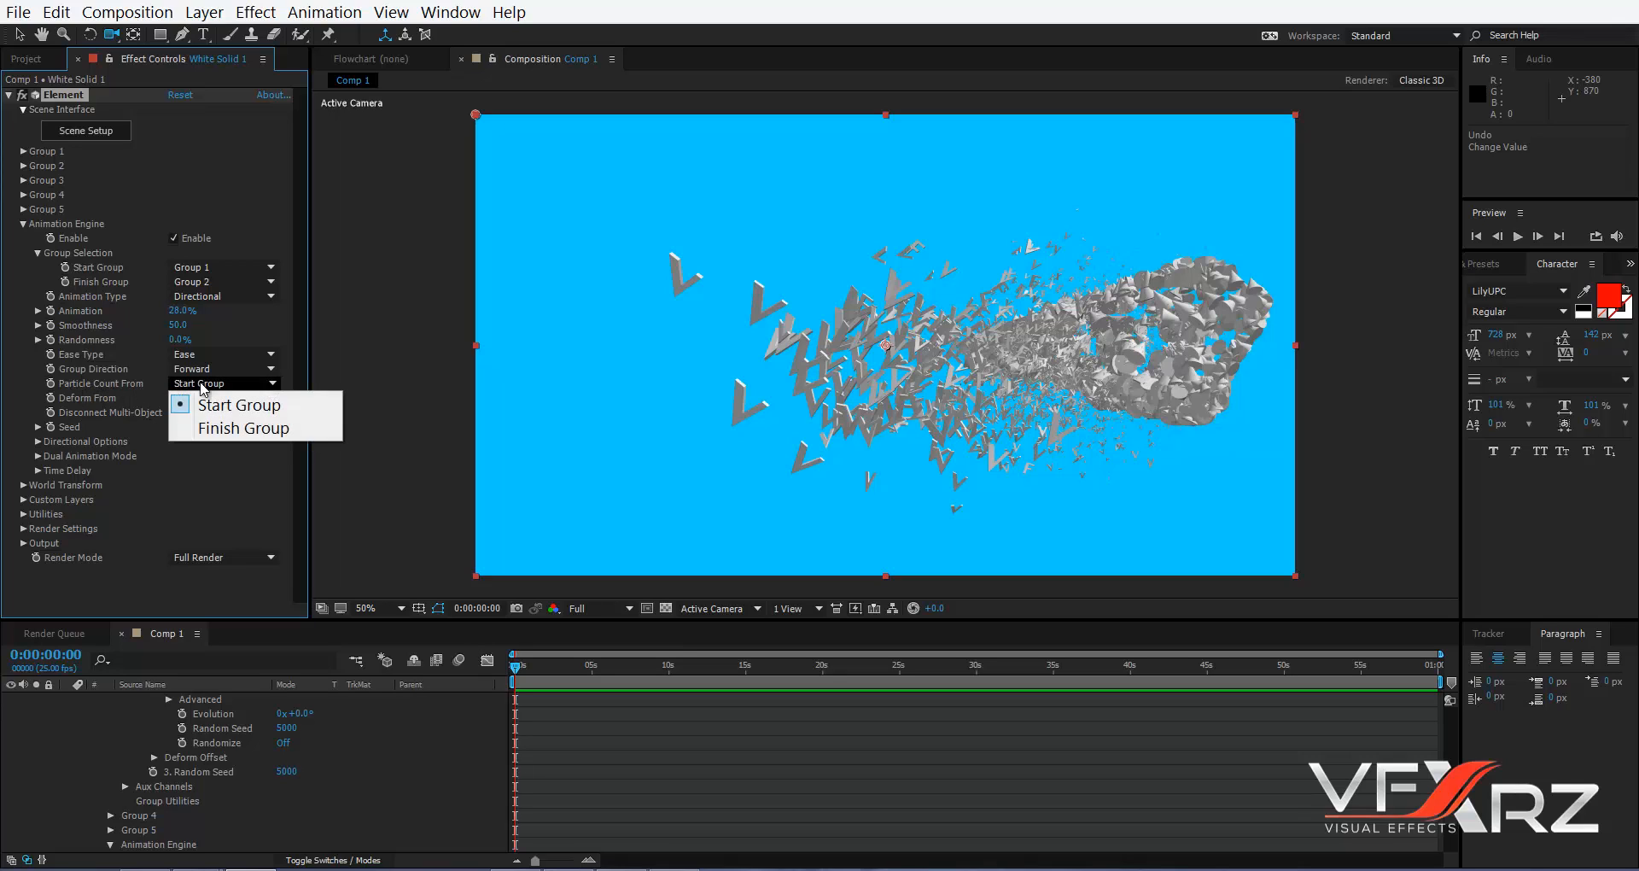
click(233, 428)
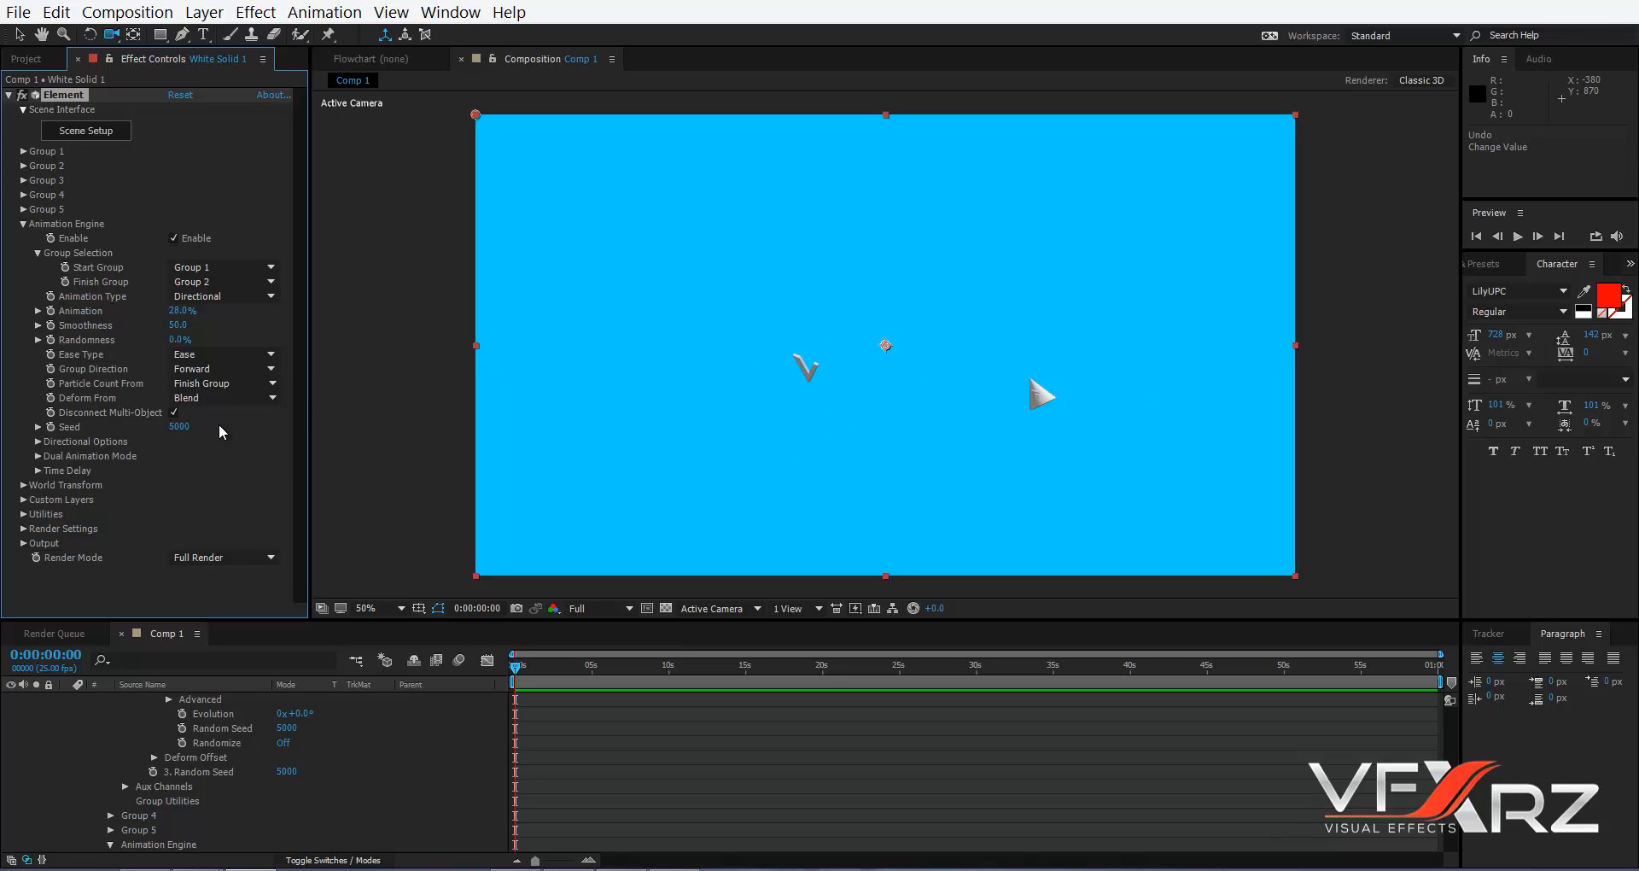
mouse_move(190, 310)
mouse_down()
mouse_move(172, 300)
mouse_move(225, 312)
mouse_move(67, 318)
mouse_move(165, 307)
mouse_up()
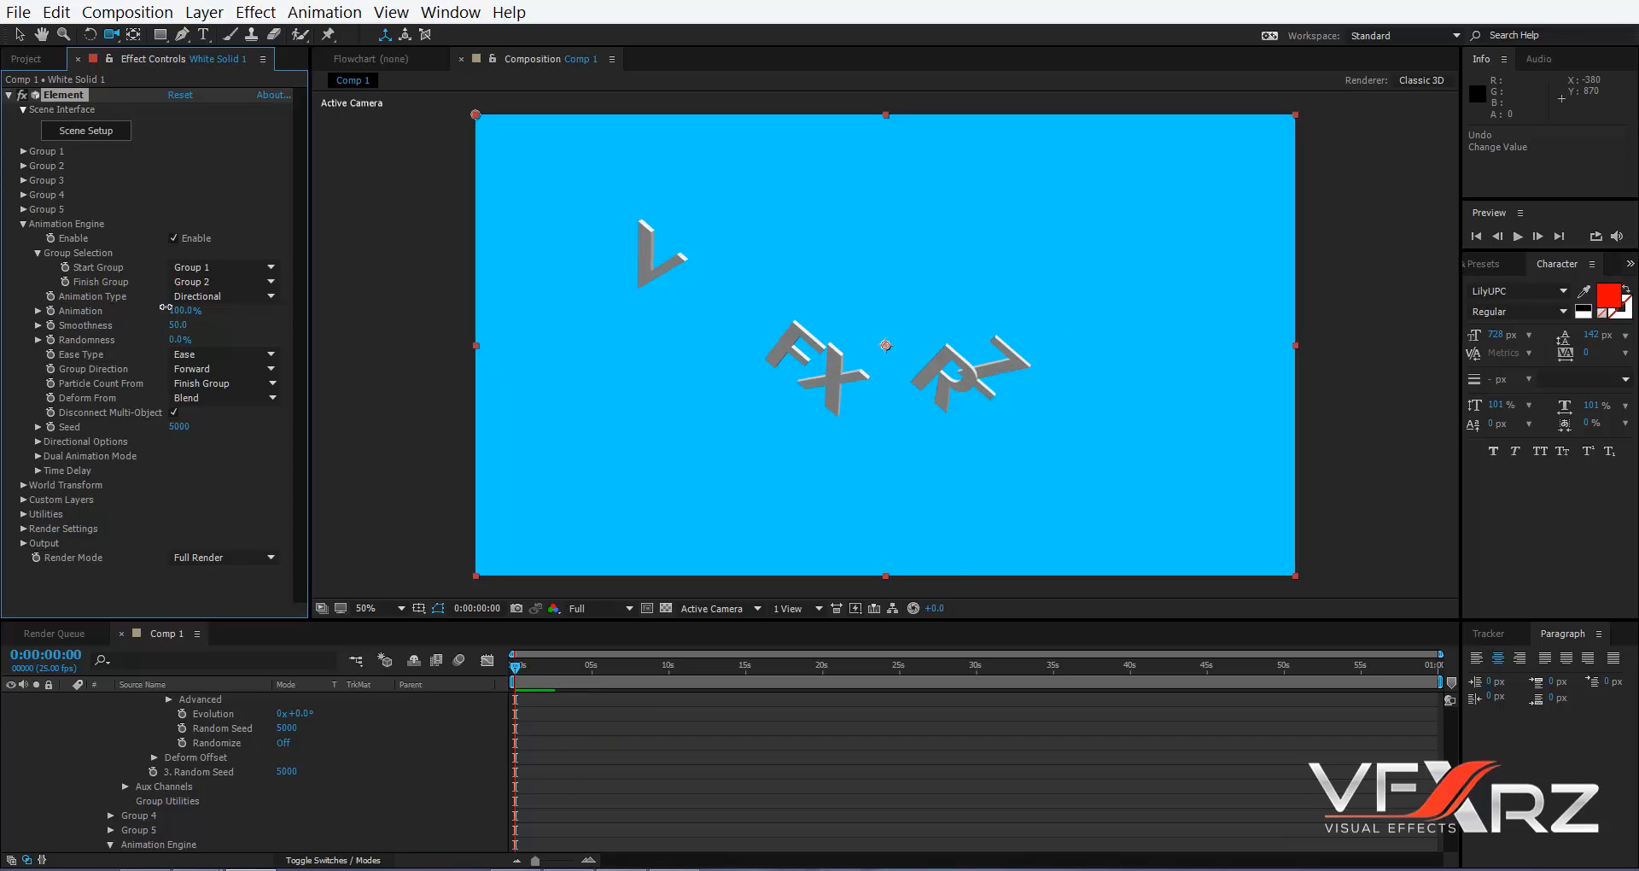
- Set Particle Count From to Start Group and Animation to 39%, keeping Randomness at 0%
click(219, 386)
click(220, 405)
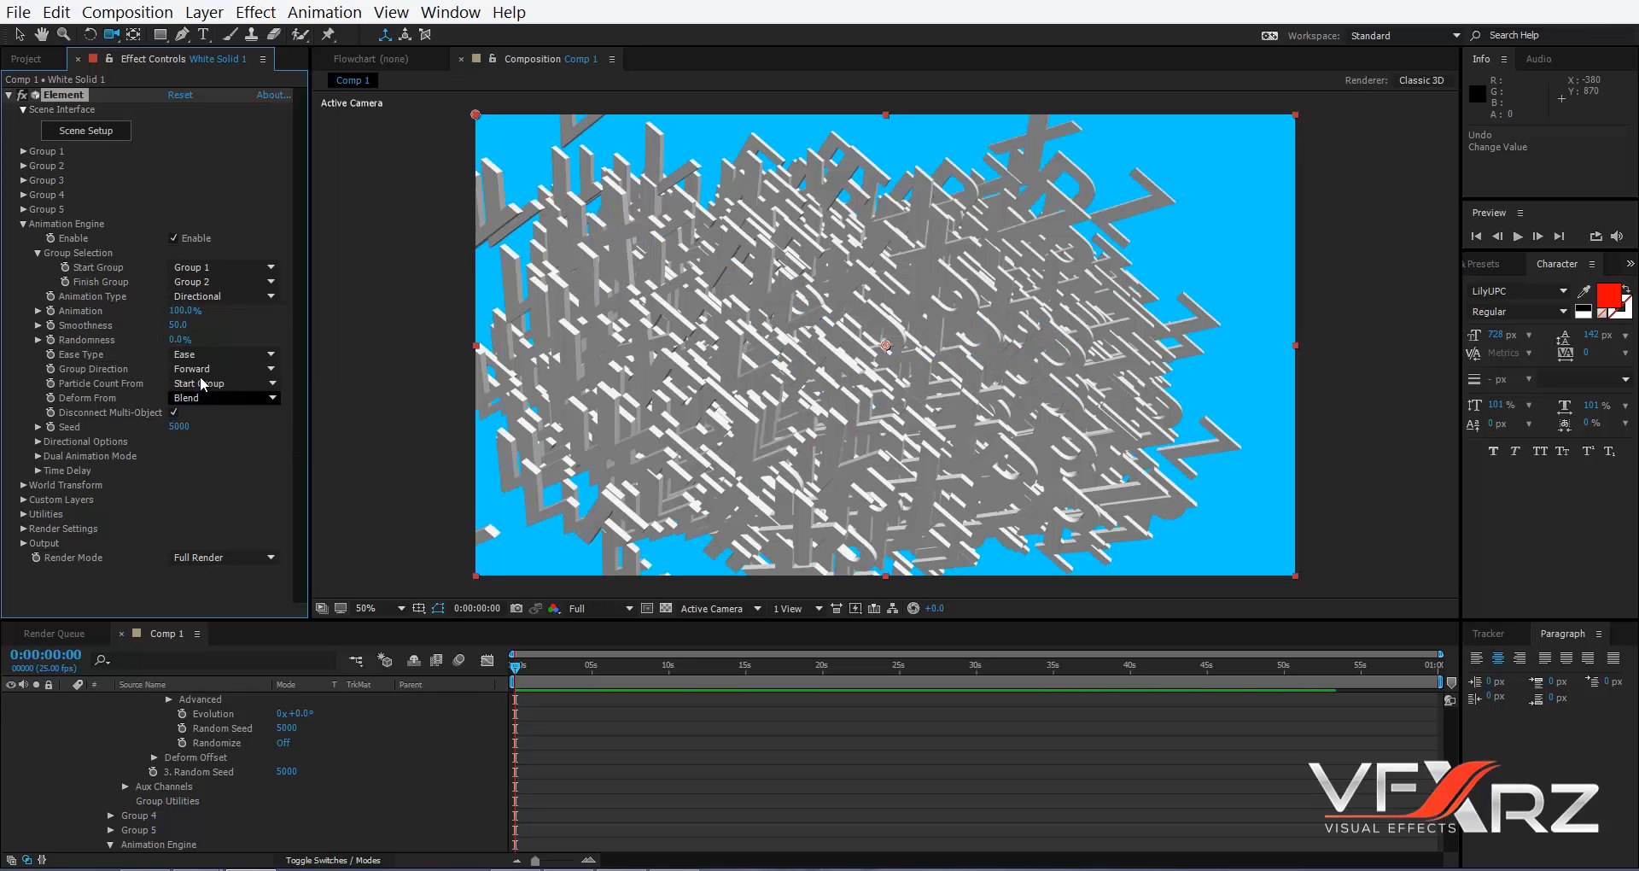
drag(182, 310, 138, 329)
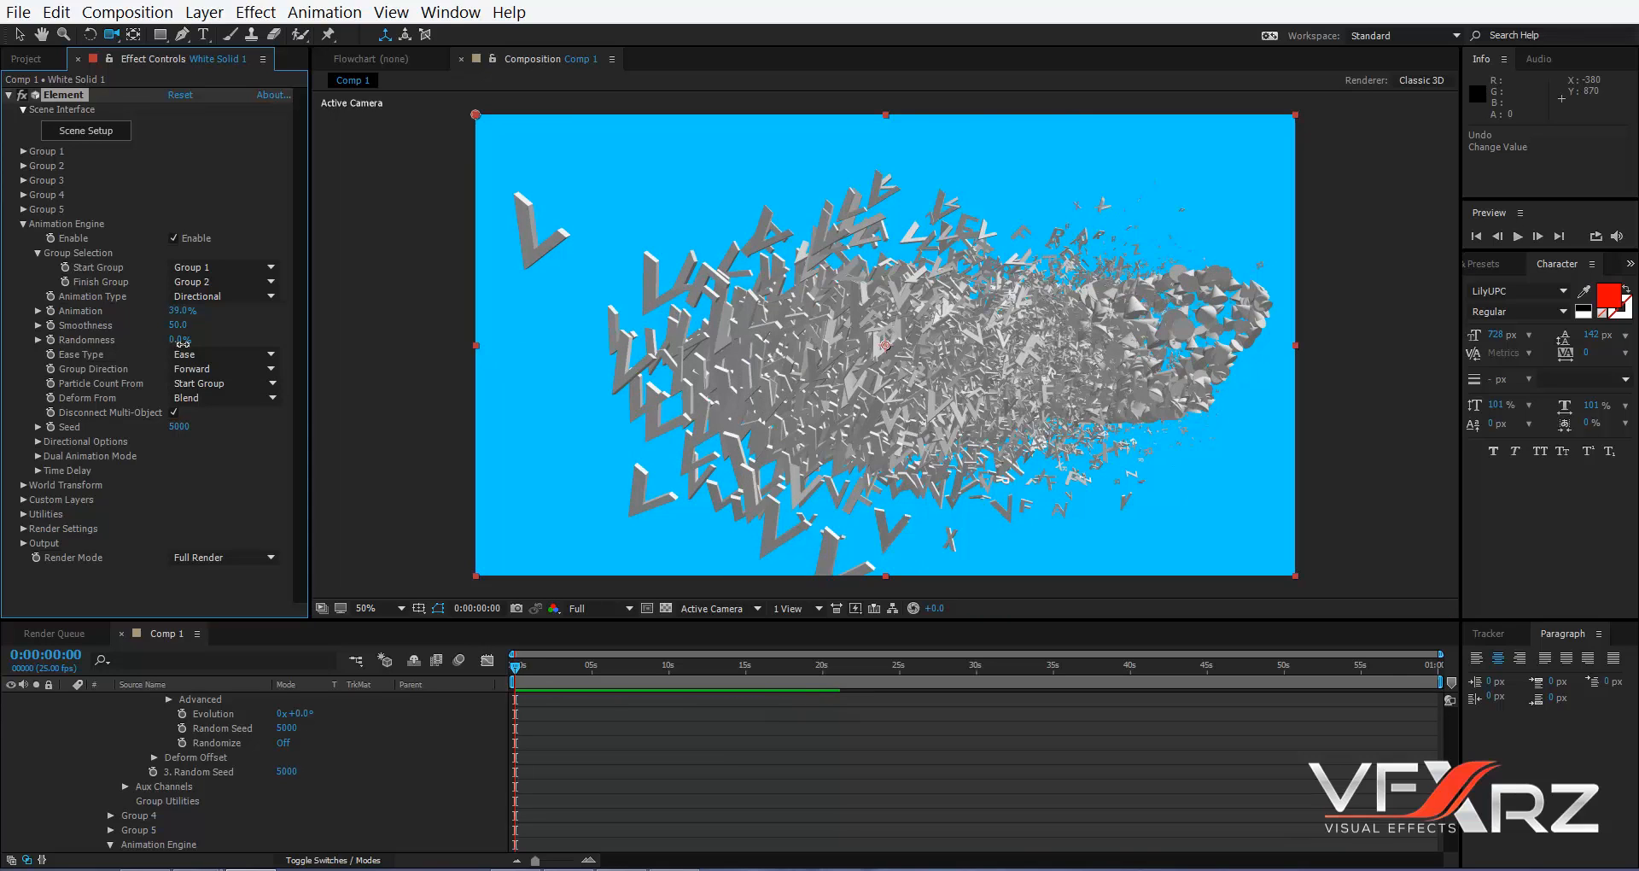
mouse_move(180, 341)
mouse_down()
mouse_move(408, 348)
mouse_move(184, 340)
mouse_up()
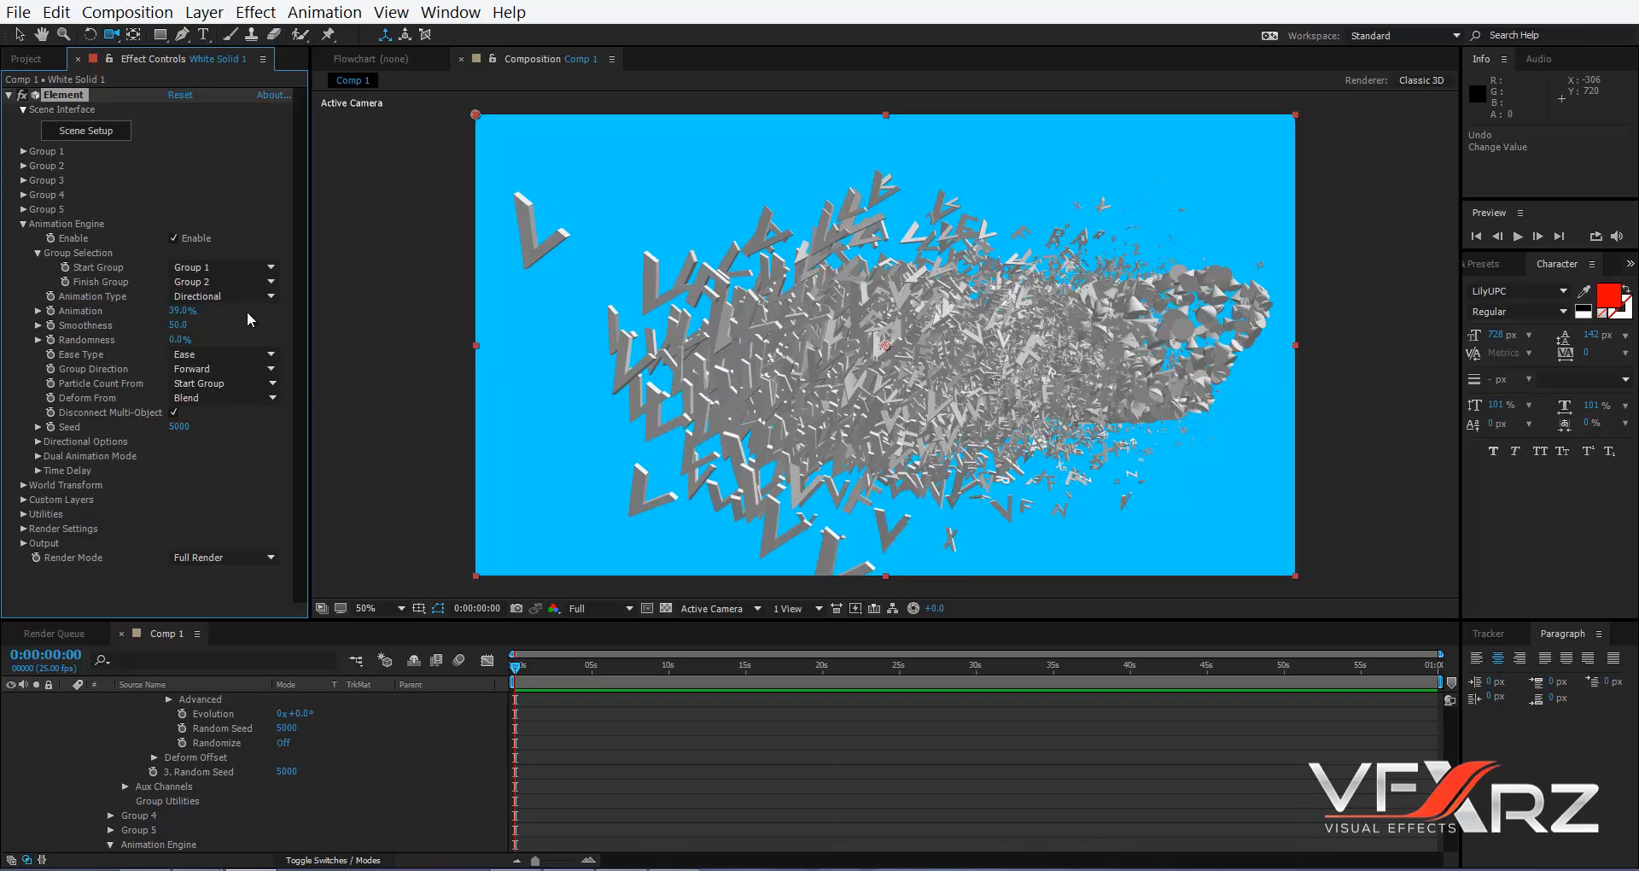
- In World Transform, set the World Position to Y -56 and Z 90, and World Scale to 0.93
click(23, 223)
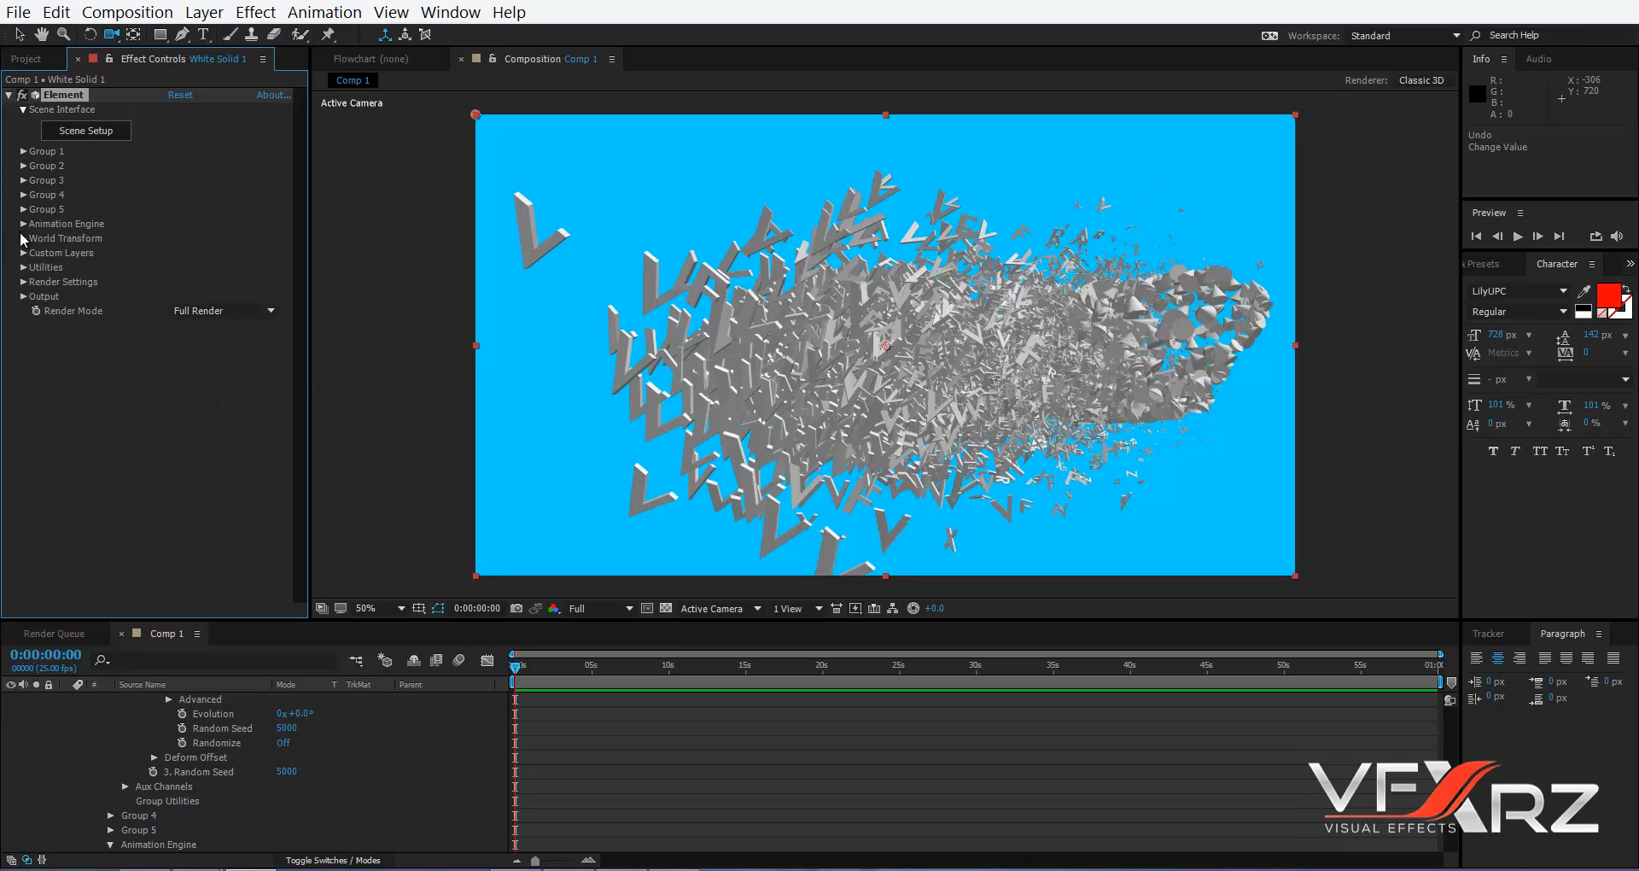
click(23, 239)
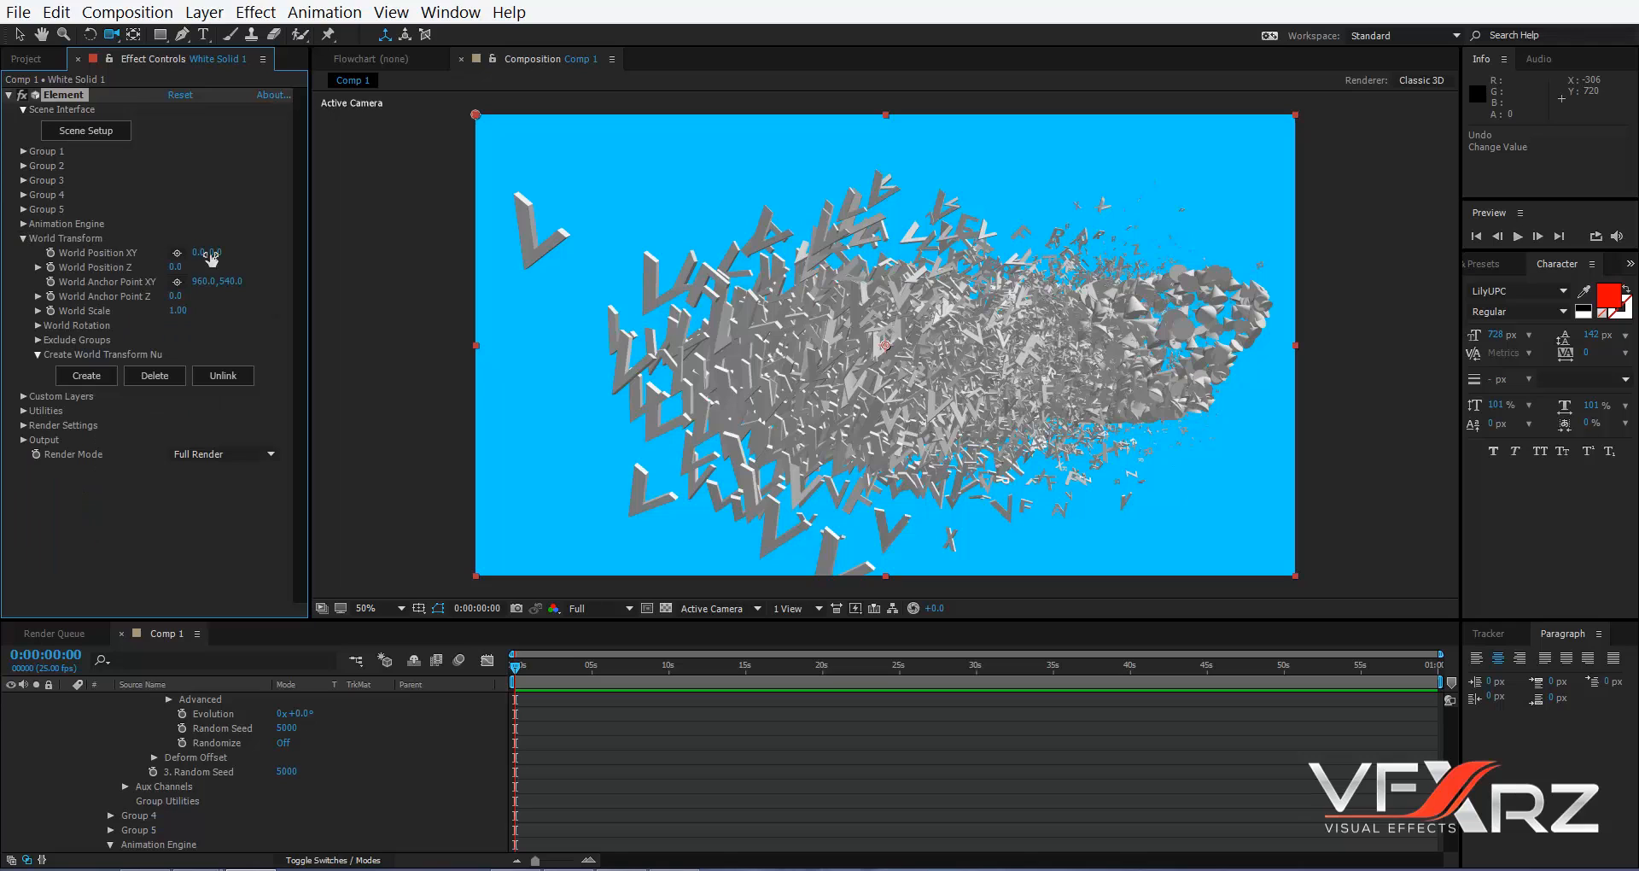
drag(226, 250, 184, 268)
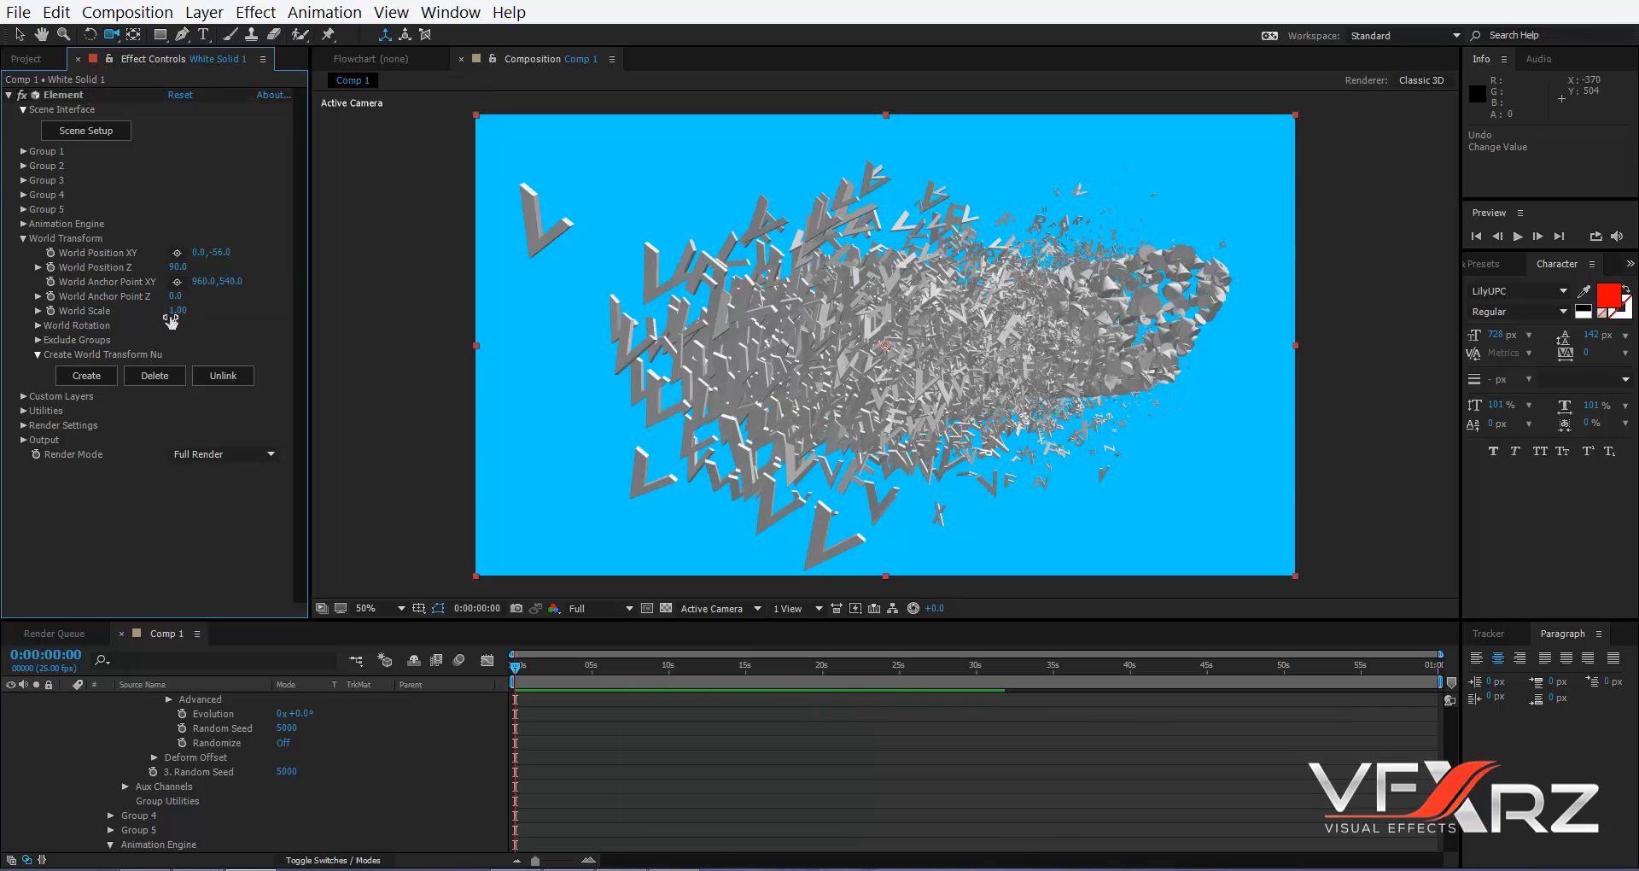
mouse_move(177, 311)
mouse_down()
mouse_move(281, 309)
mouse_move(189, 335)
mouse_up()
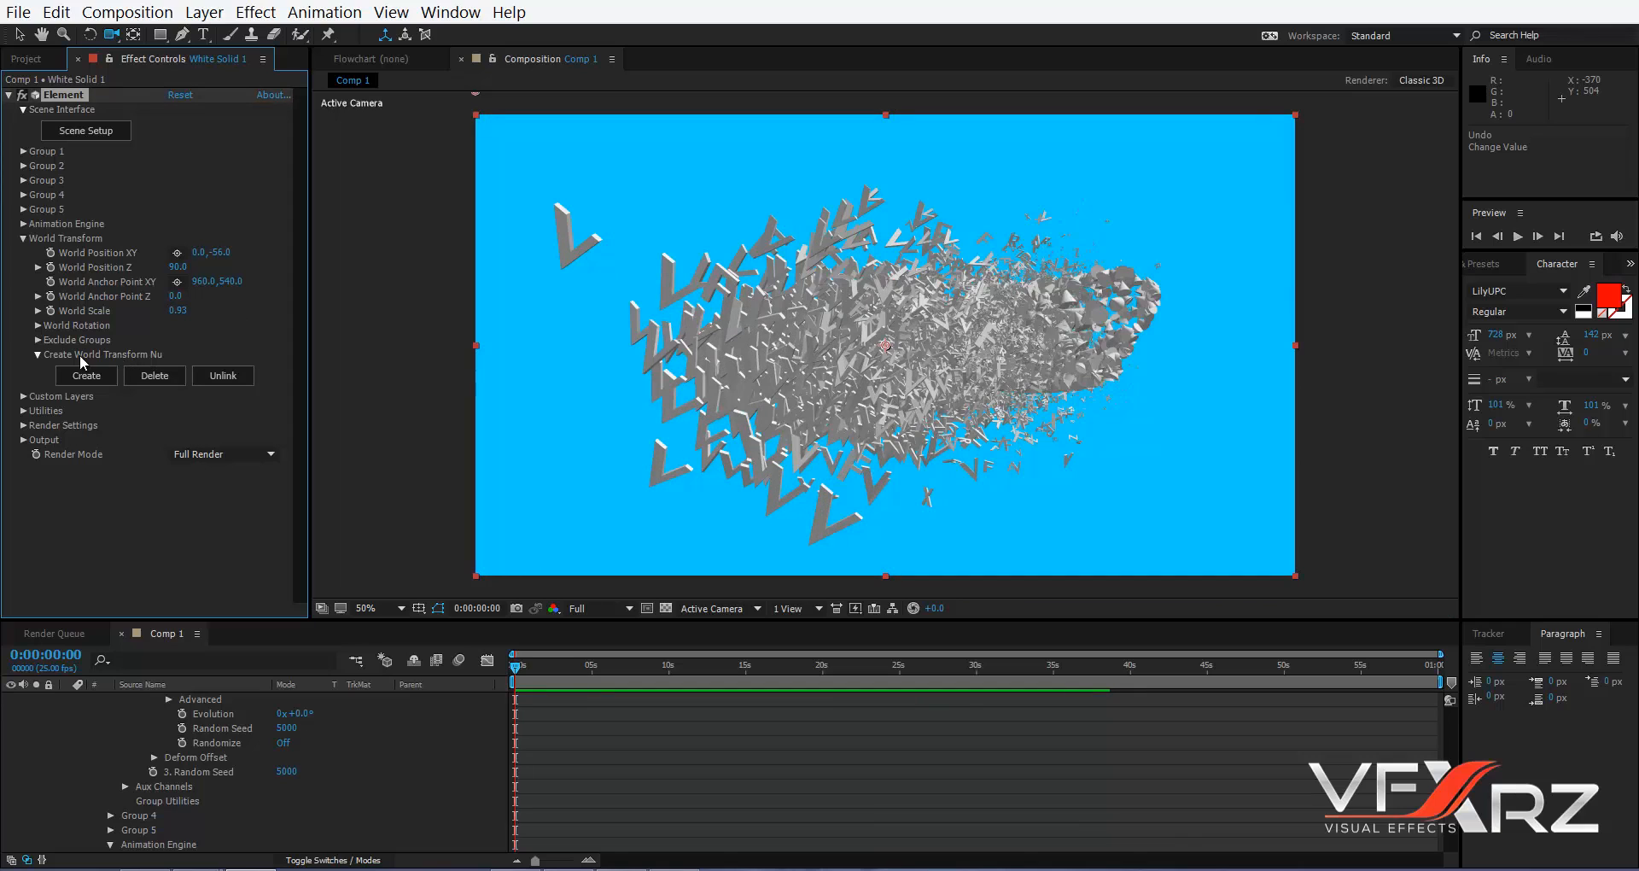
- Set the X Rotation World to 1°
click(37, 325)
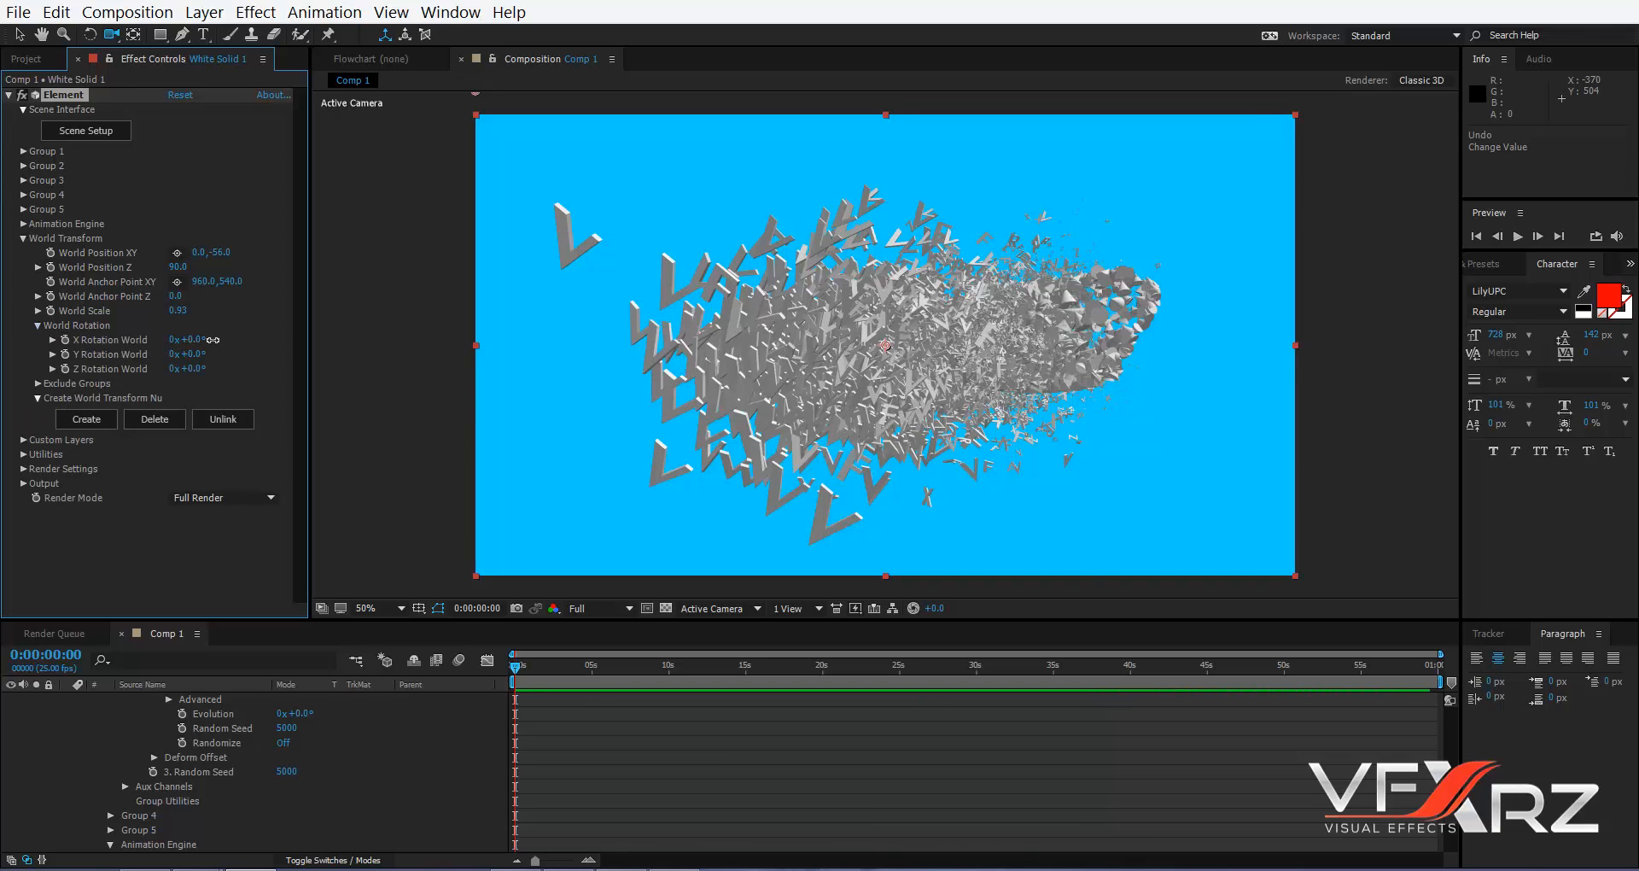
drag(185, 340, 197, 346)
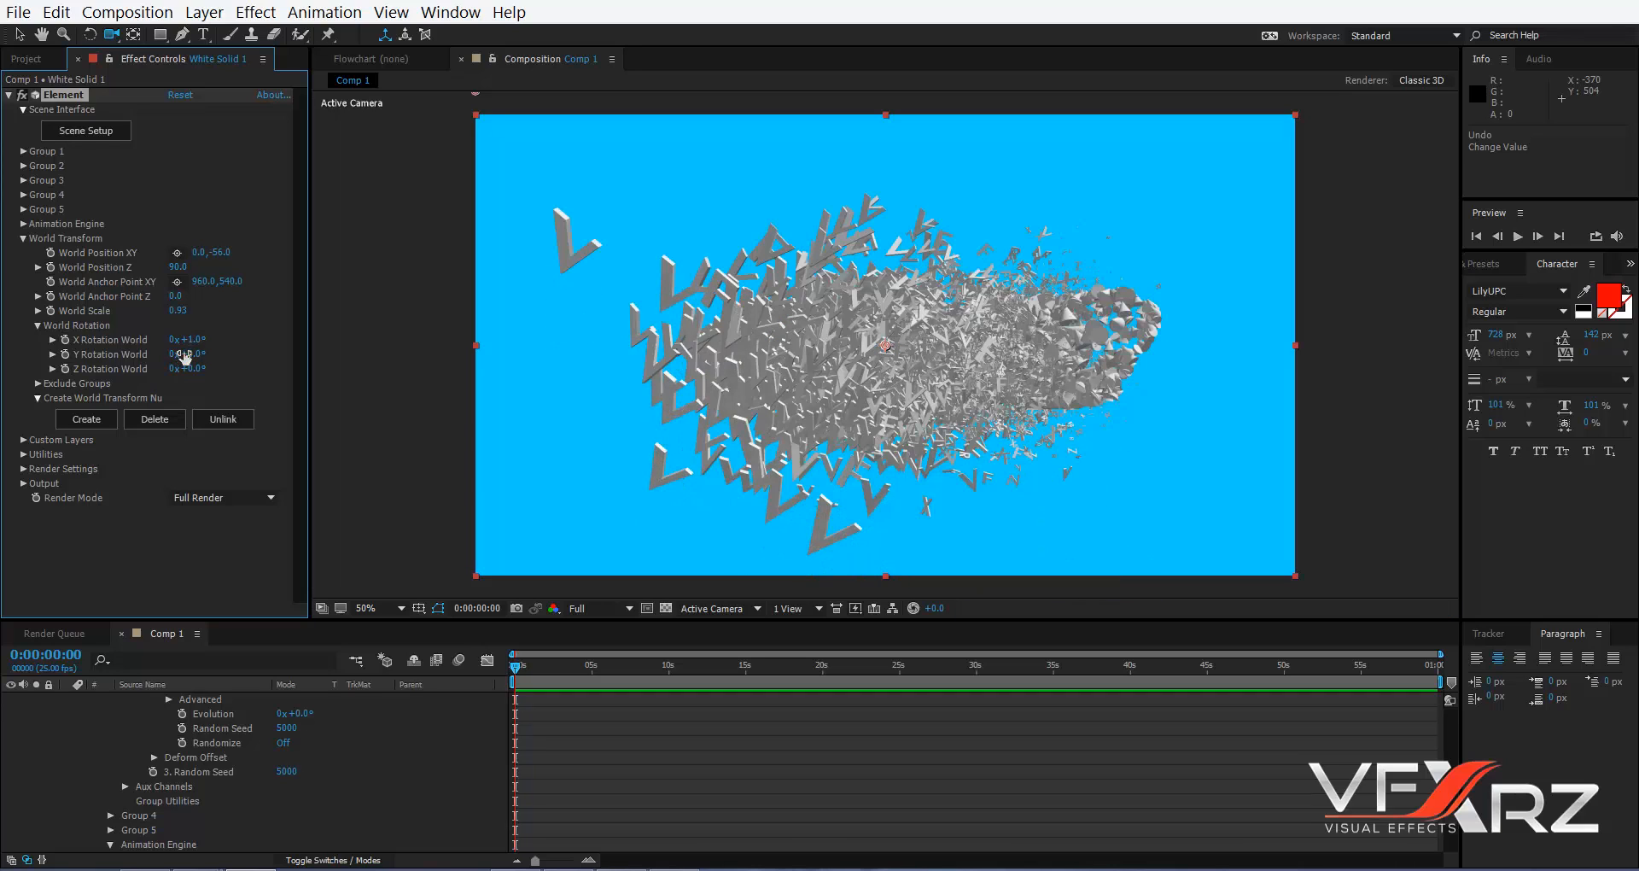
click(39, 328)
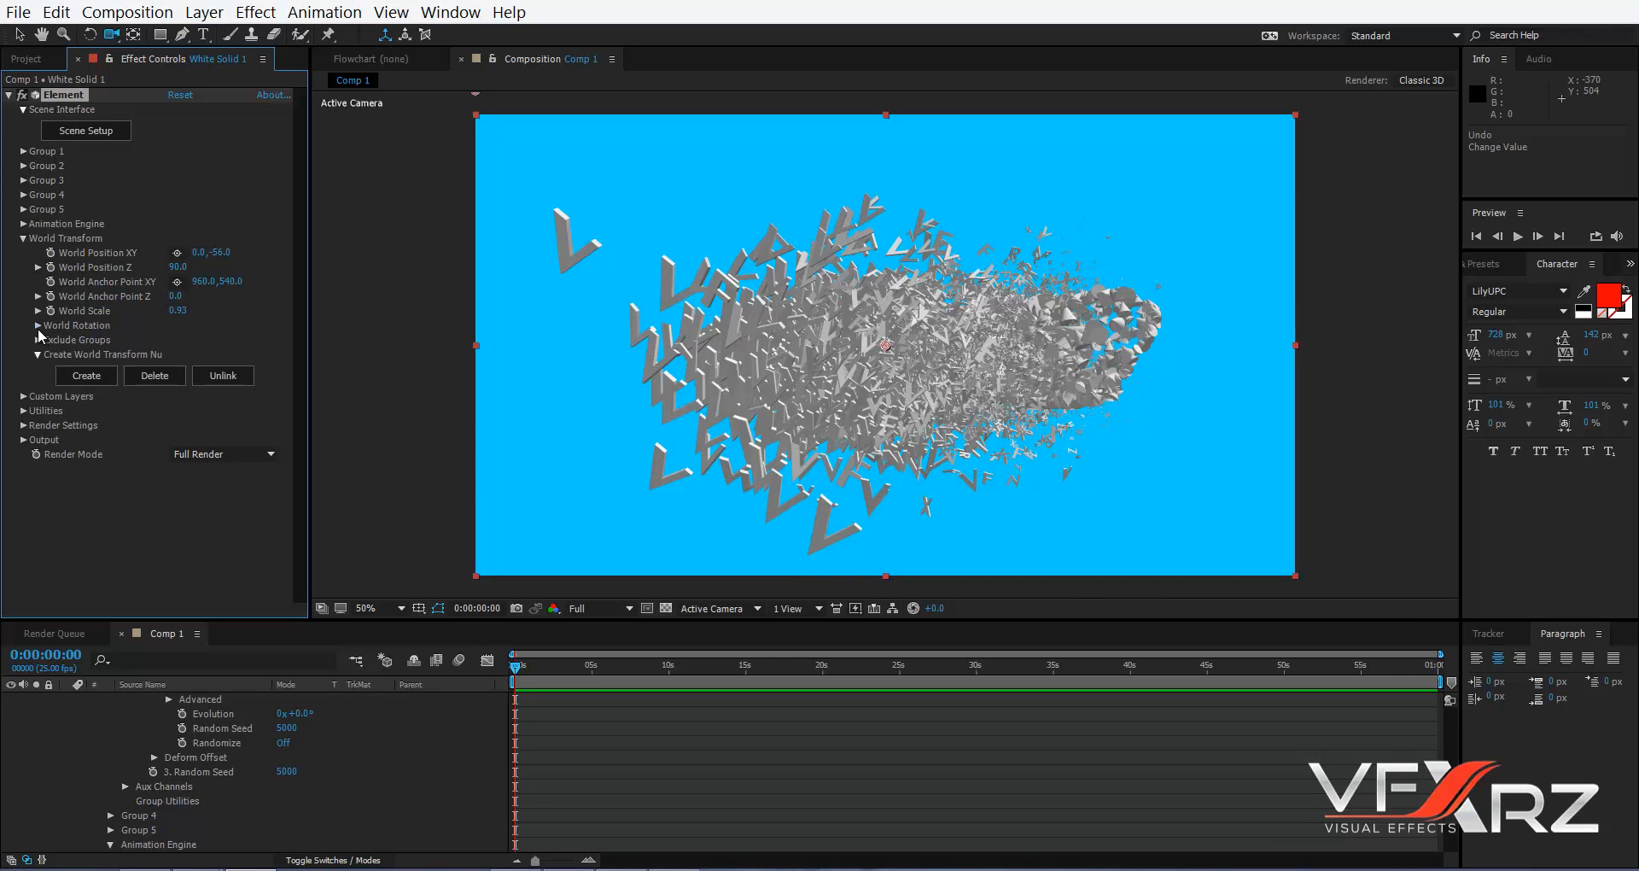
- Create a World Transform null and select its layer with the Selection tool active
click(68, 376)
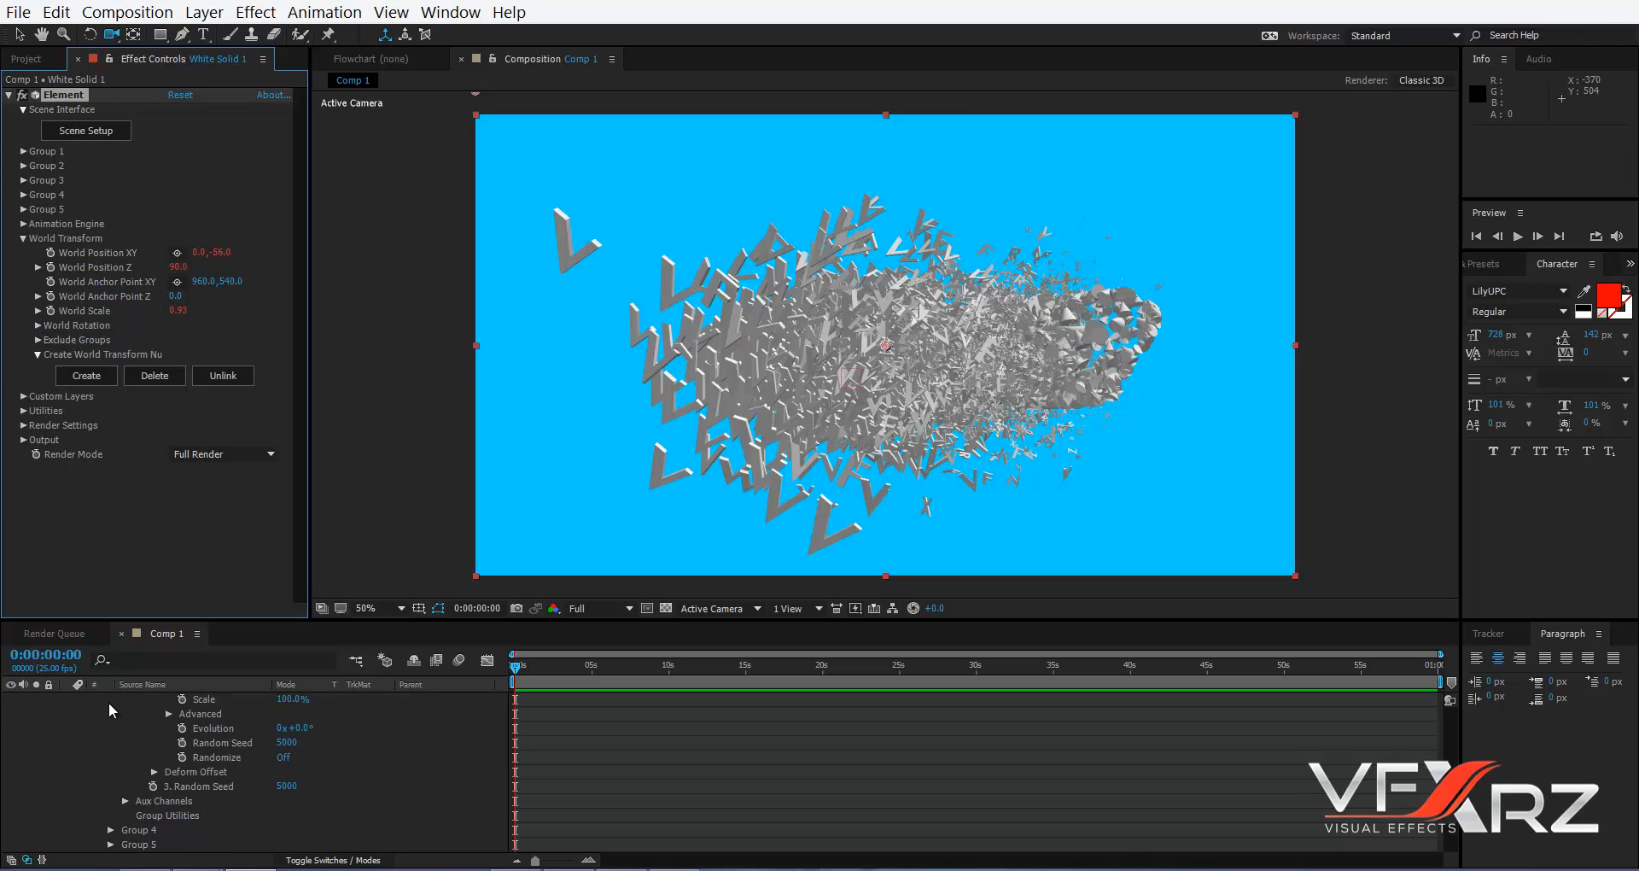
scroll(111, 710, up, 10)
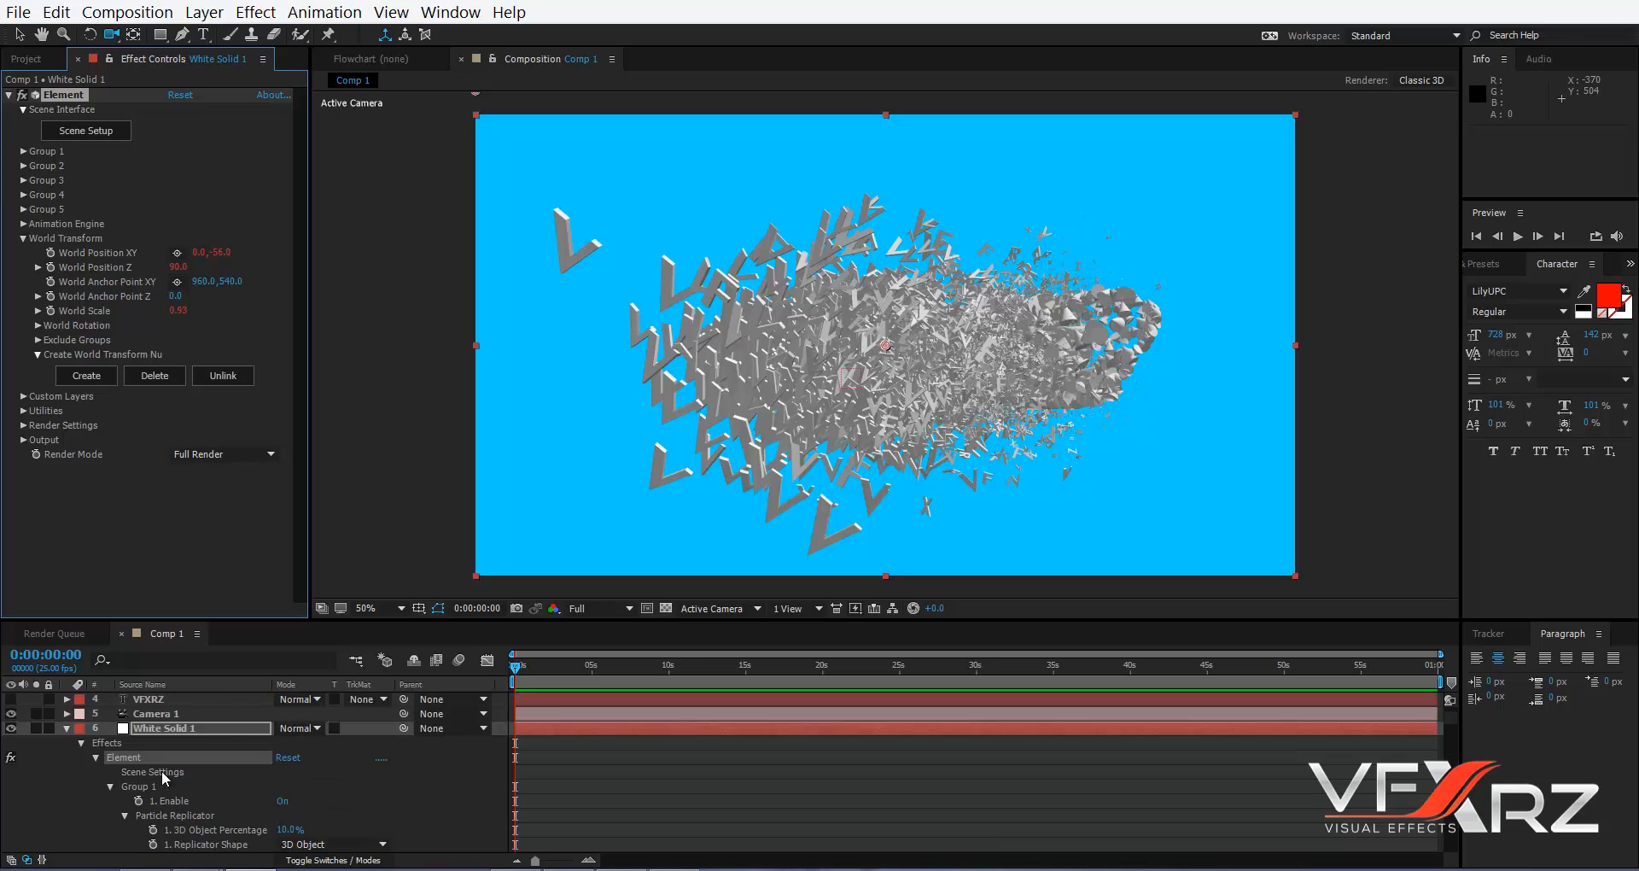
scroll(165, 777, up, 2)
click(167, 700)
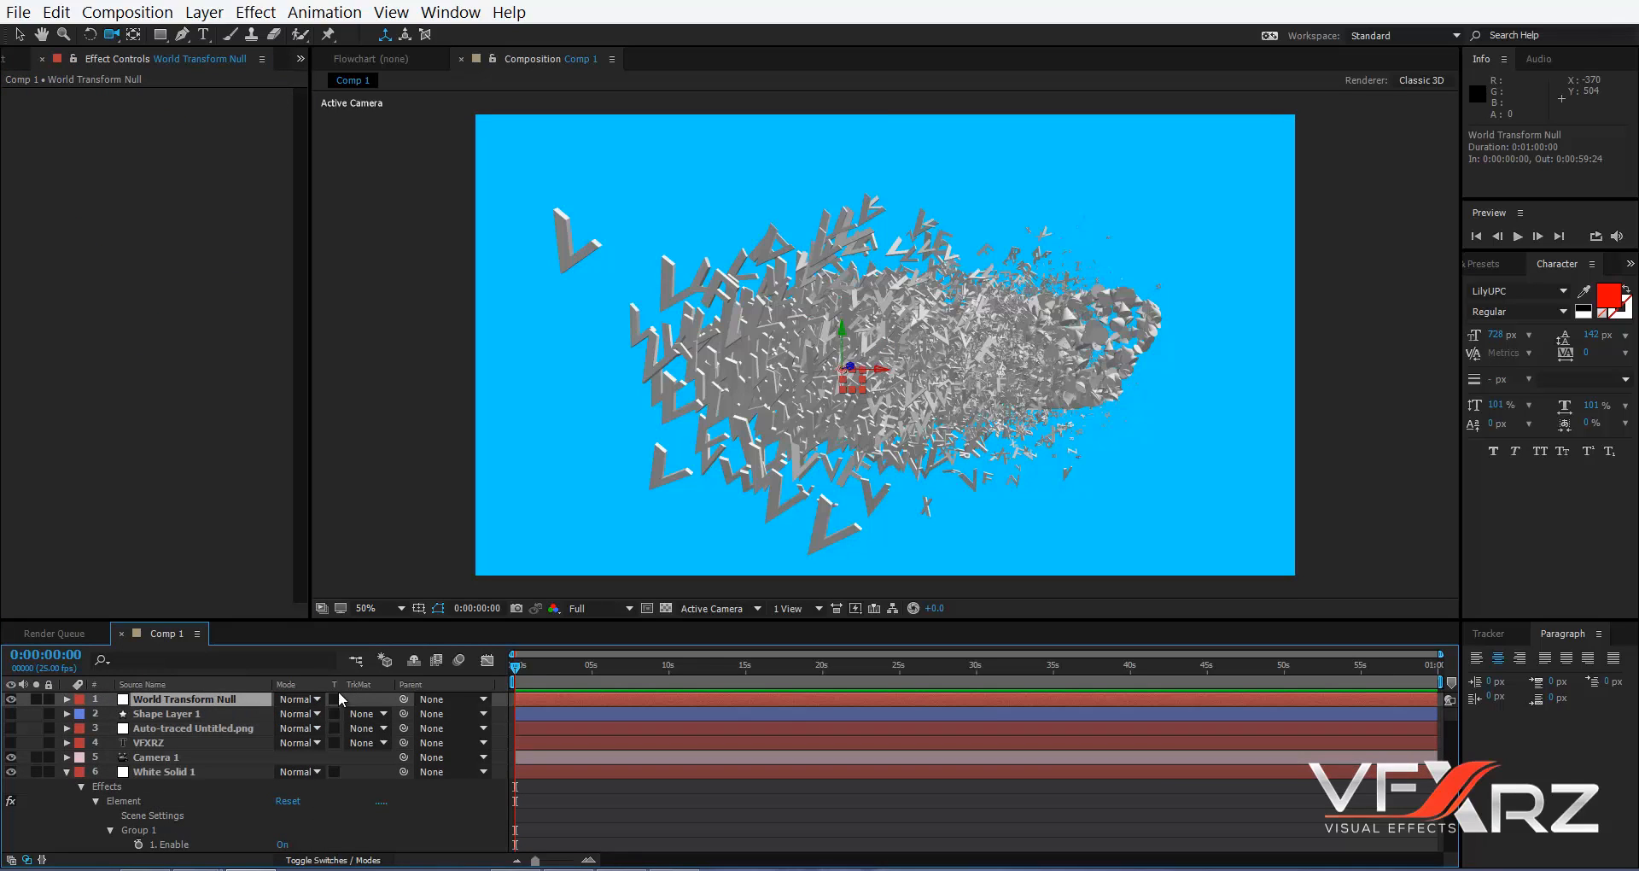
click(19, 34)
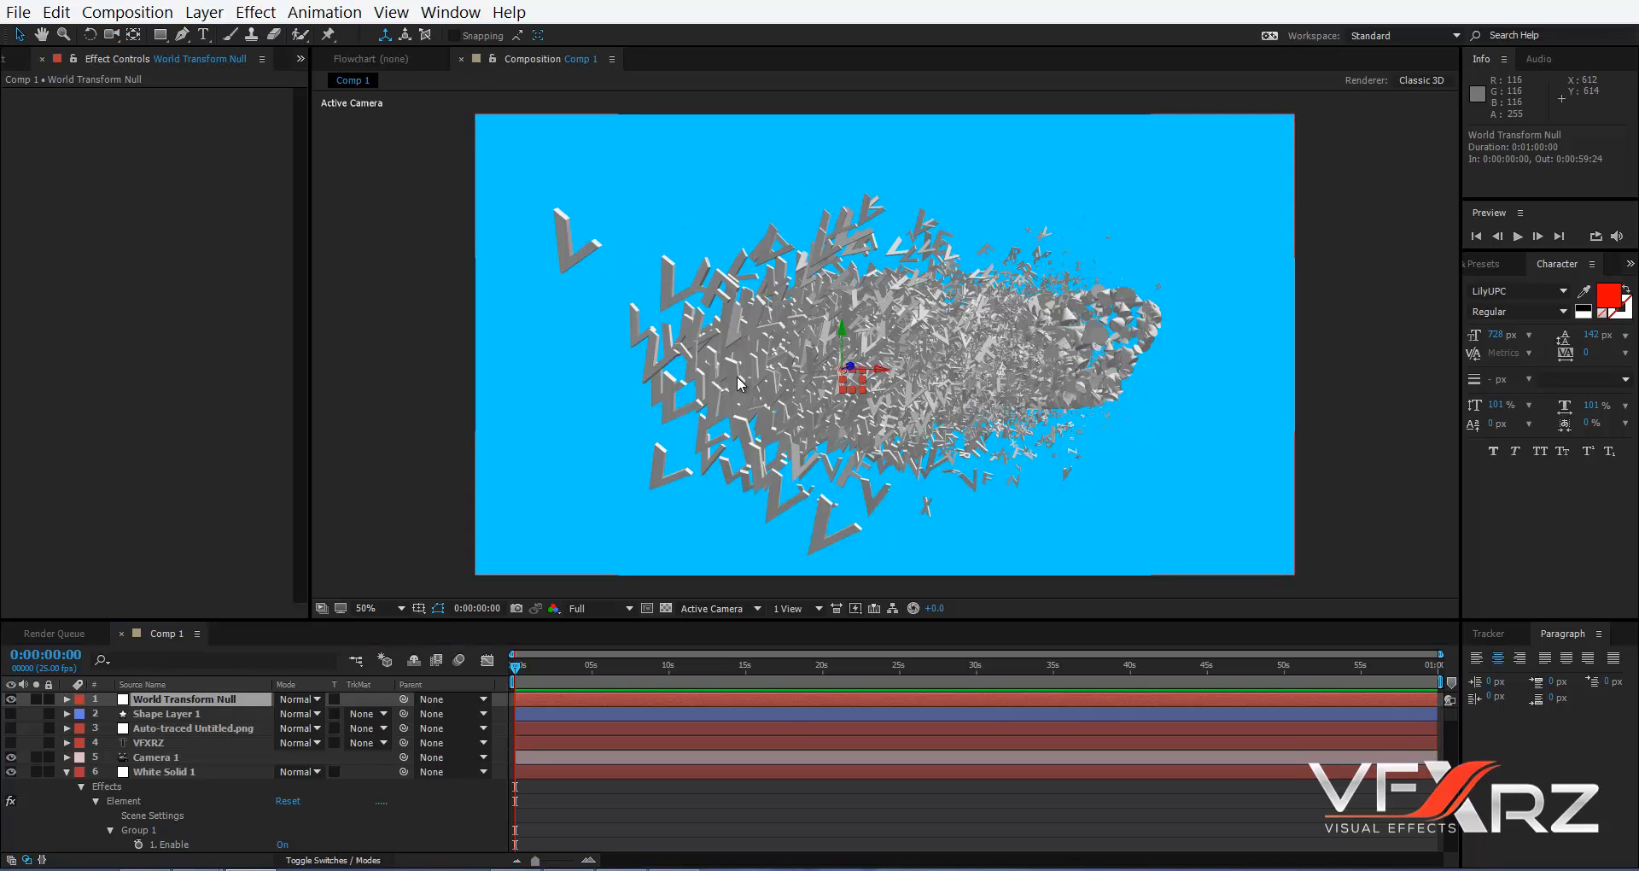
- Move the World Transform Null along X to position 1082.6, 484.0, 90.0 and reveal its transform properties
drag(881, 369, 983, 388)
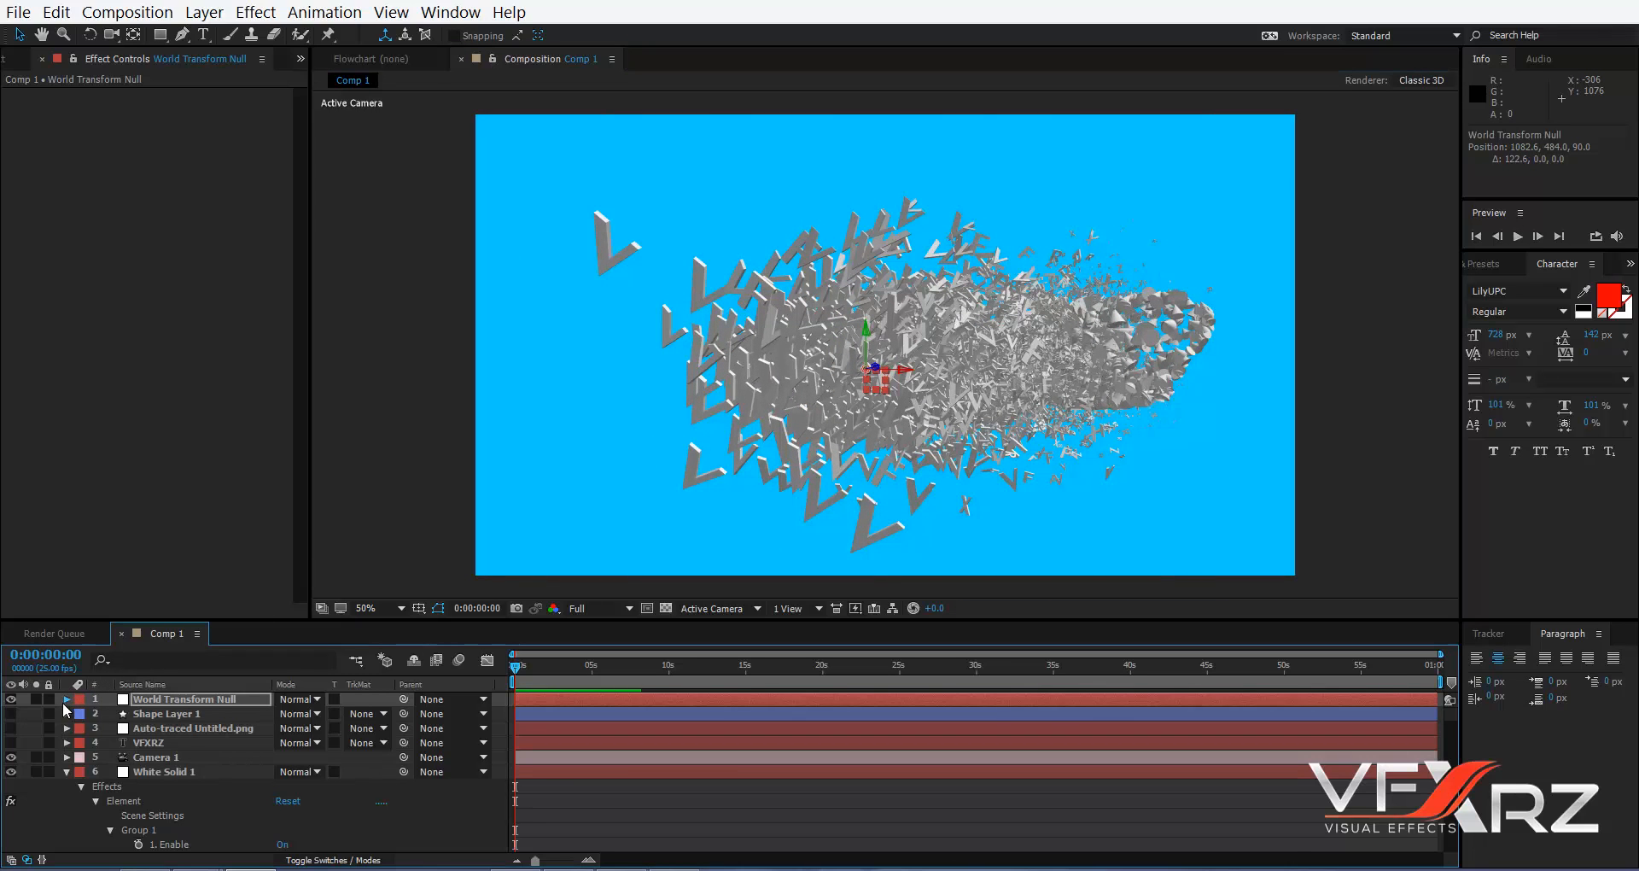
click(67, 700)
click(81, 713)
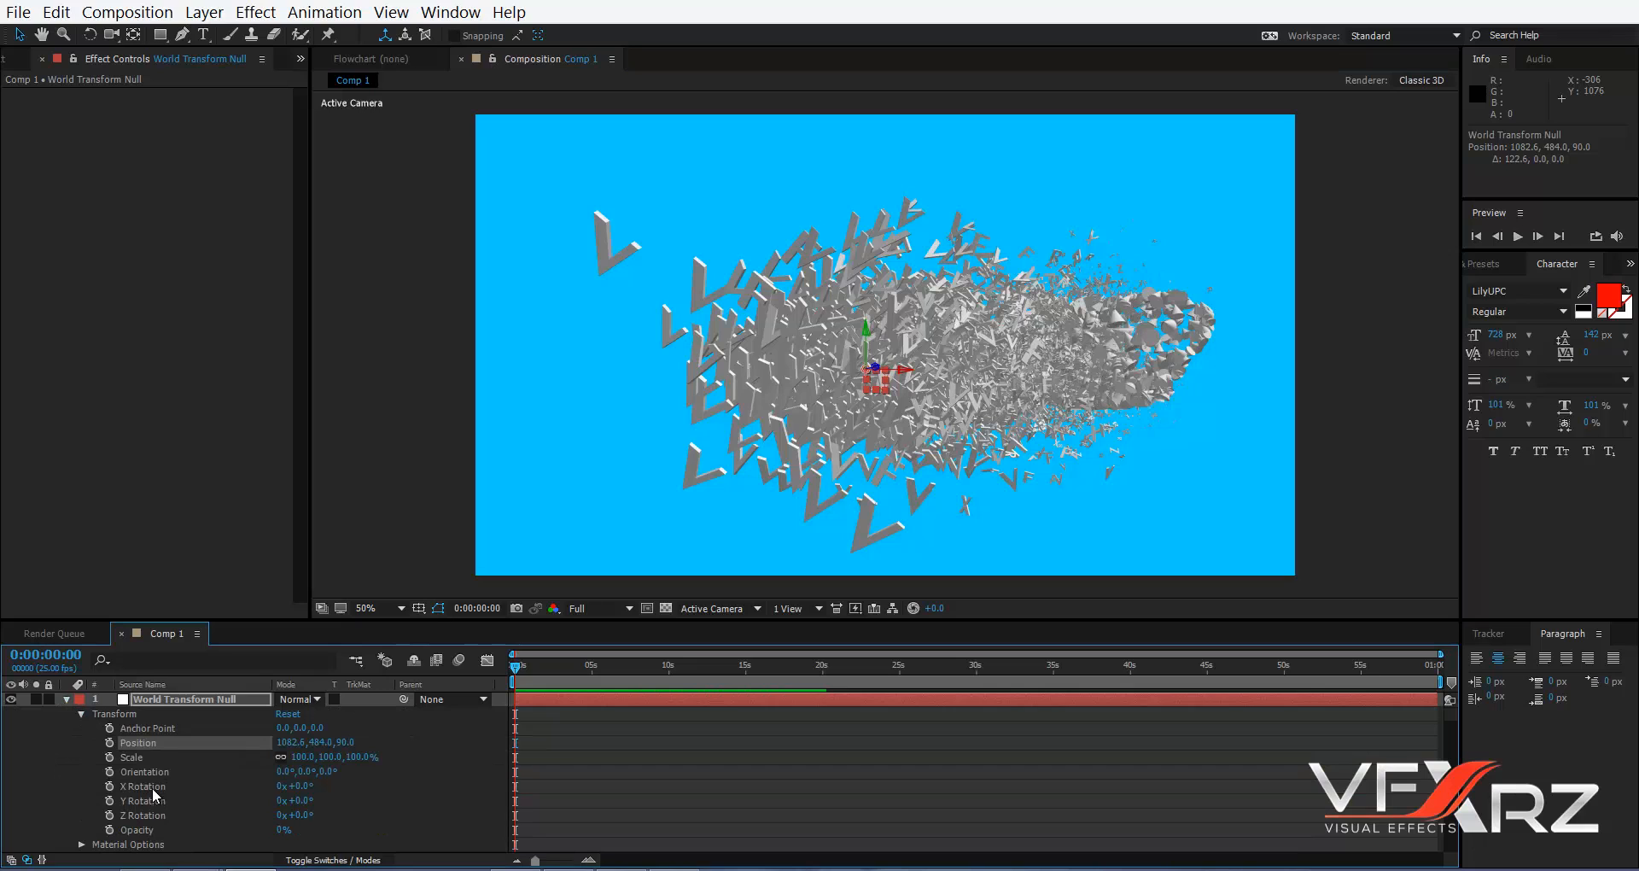
click(228, 800)
mouse_move(306, 800)
mouse_down()
mouse_move(332, 804)
mouse_move(293, 786)
mouse_up()
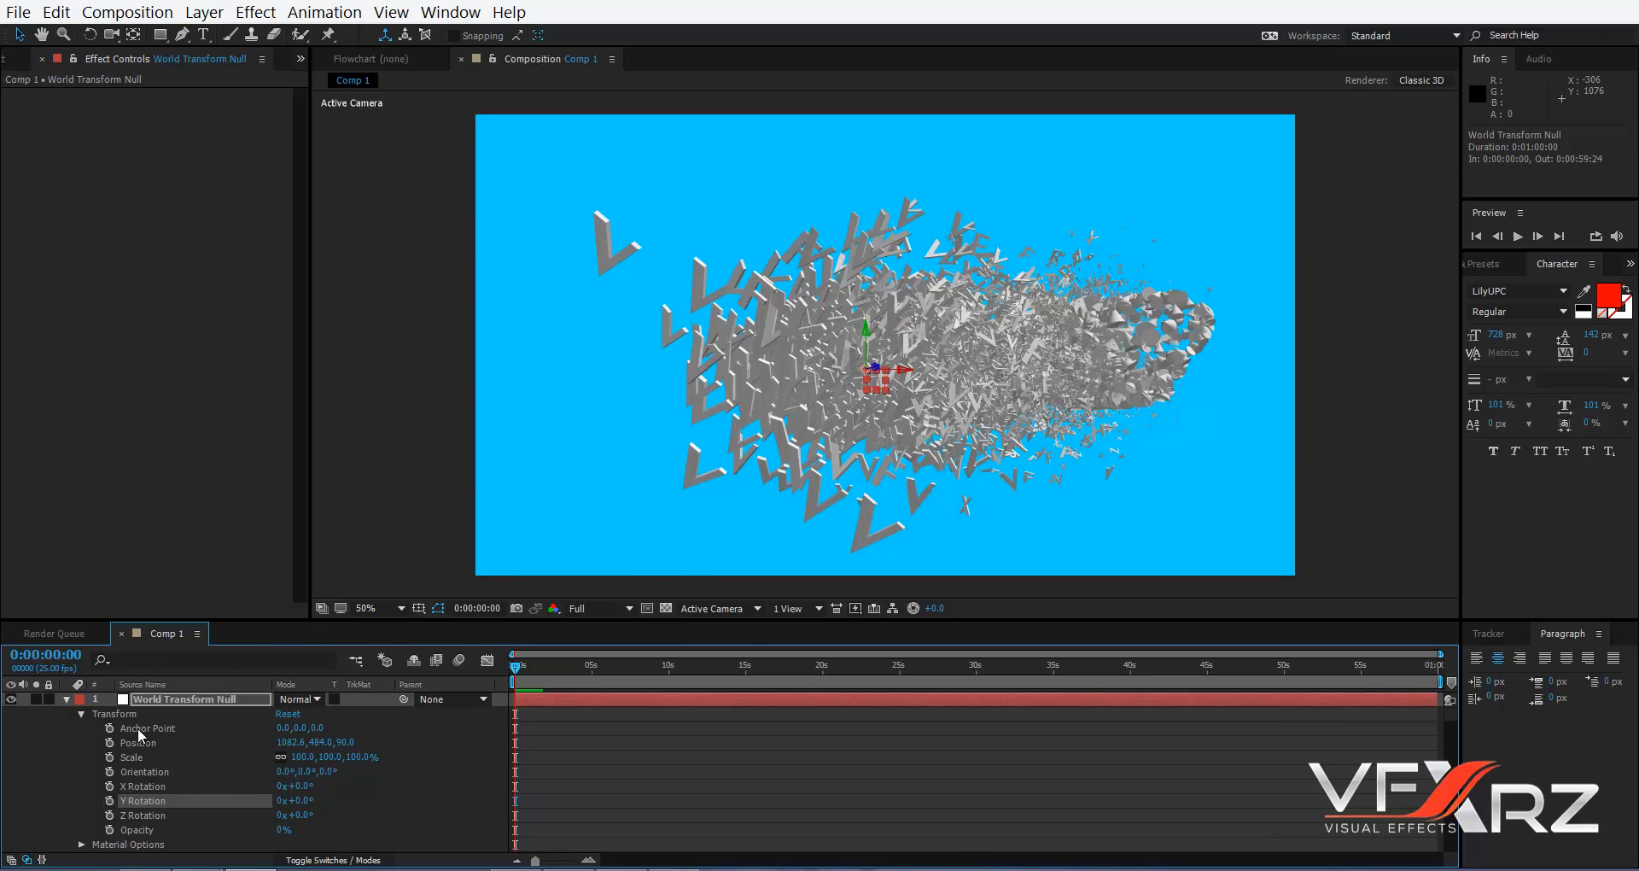
- Select the White Solid 1 layer, collapse Element's World Transform group and expand its Render Settings
scroll(210, 734, down, 5)
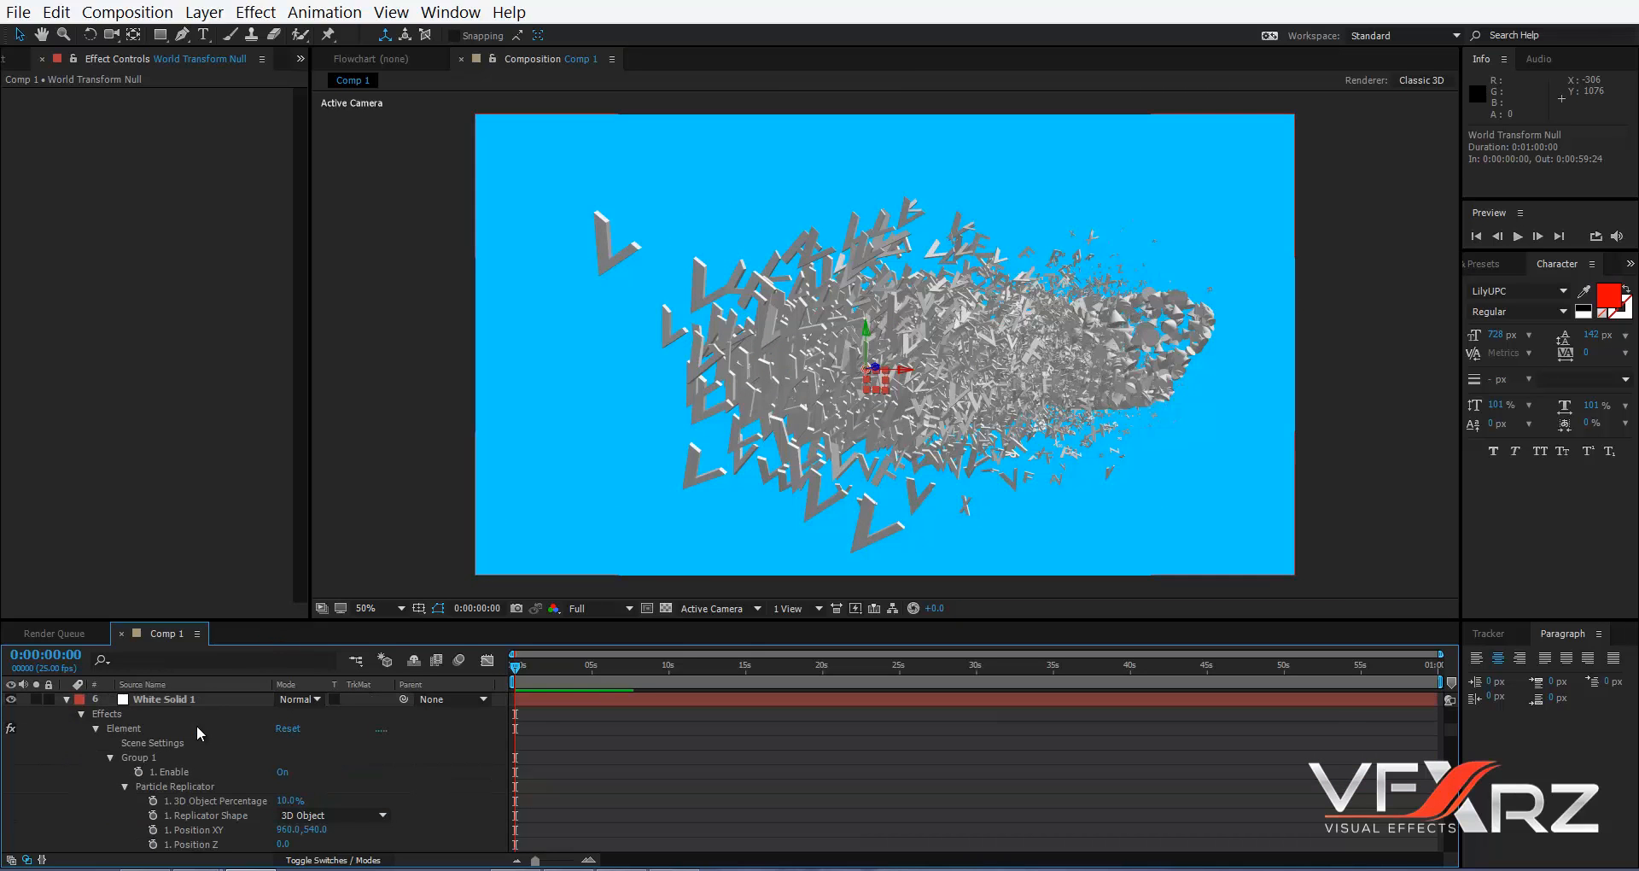
click(160, 699)
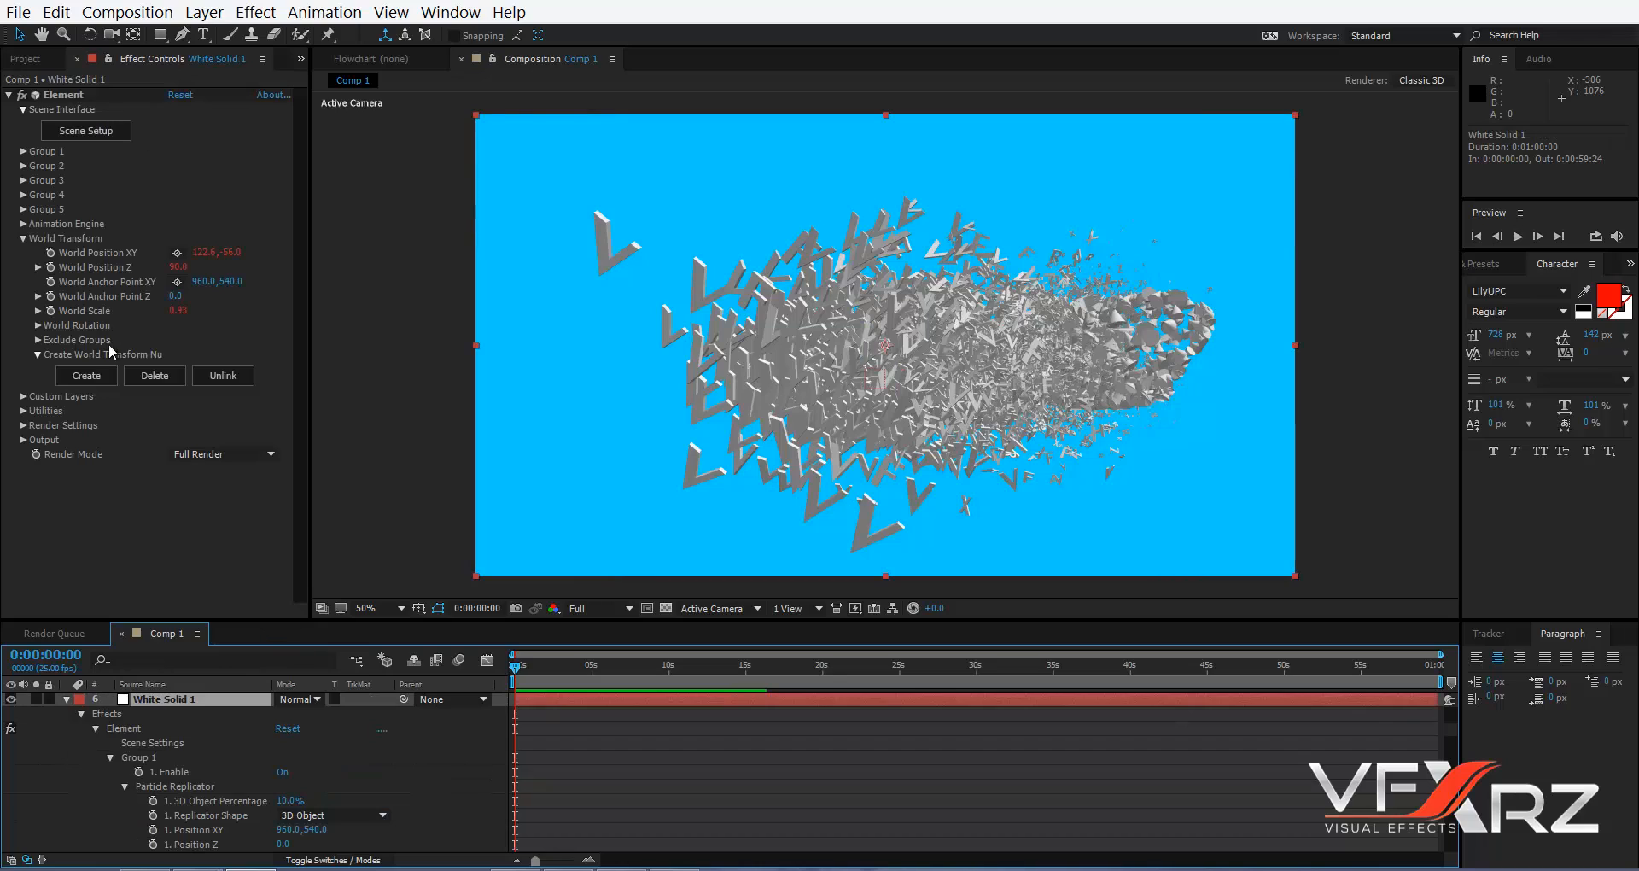
click(39, 238)
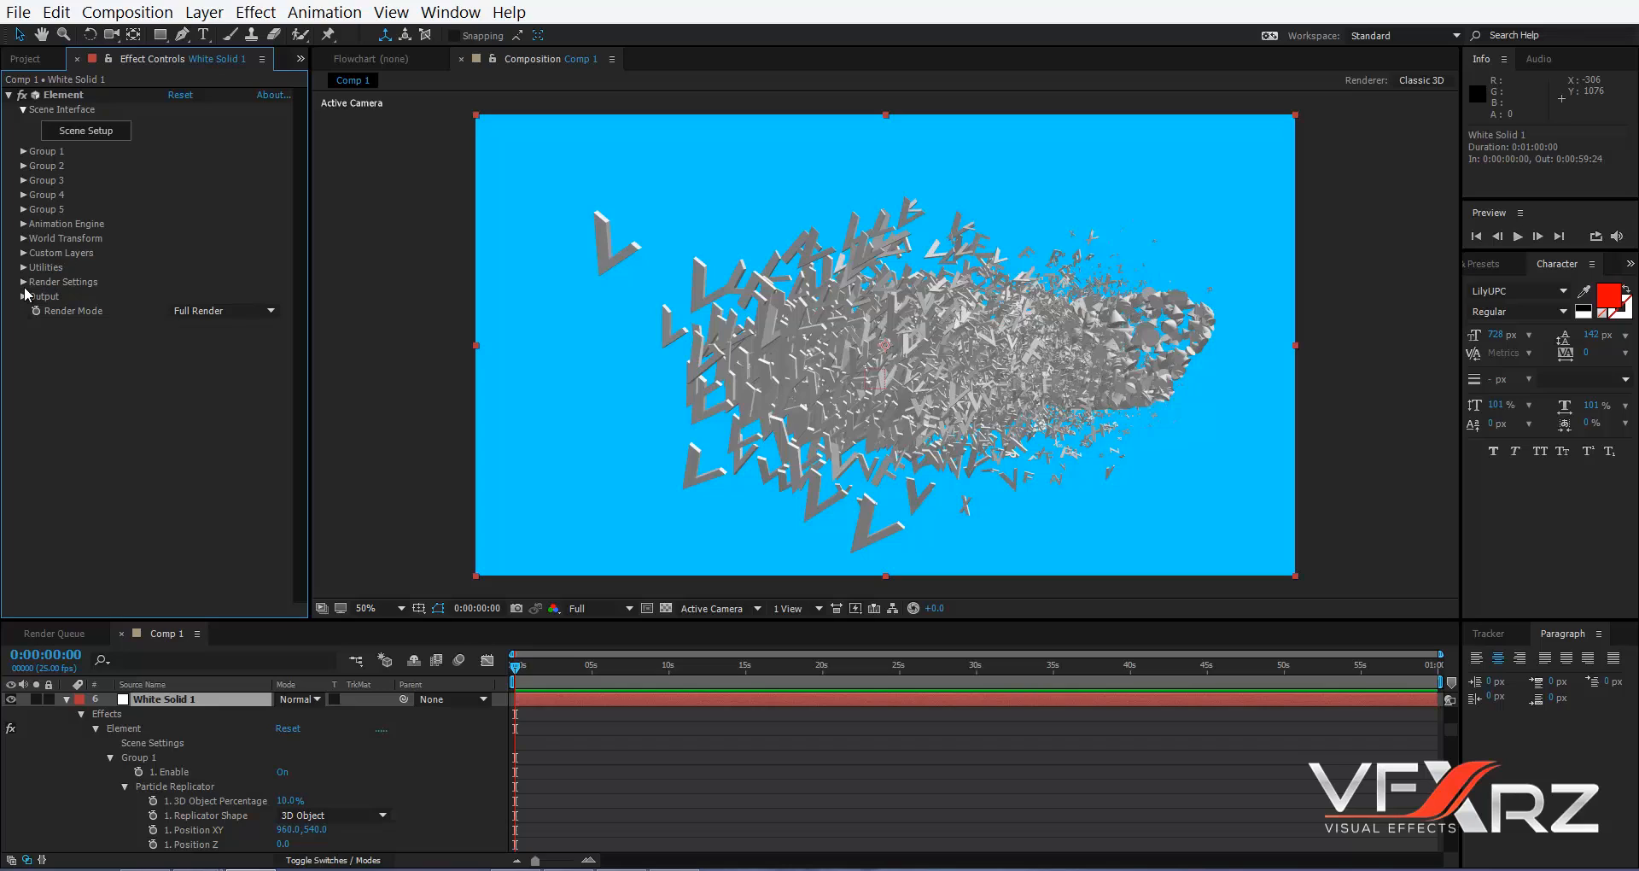
click(23, 282)
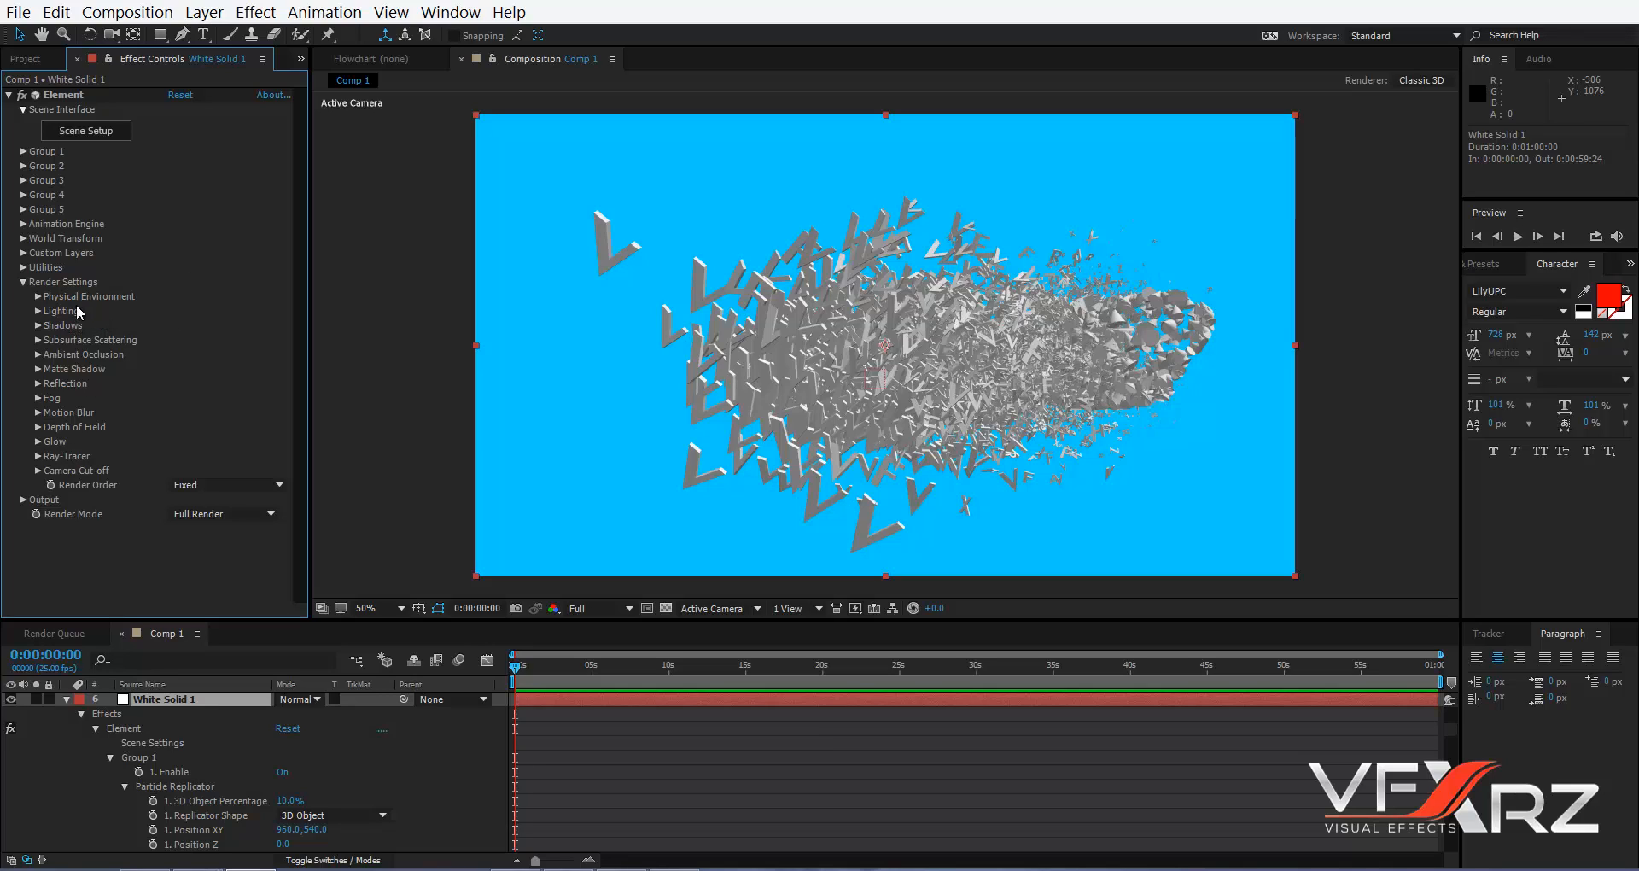
- Open Element's Scene Setup and add a new material to the scene materials, selecting it for editing
click(86, 131)
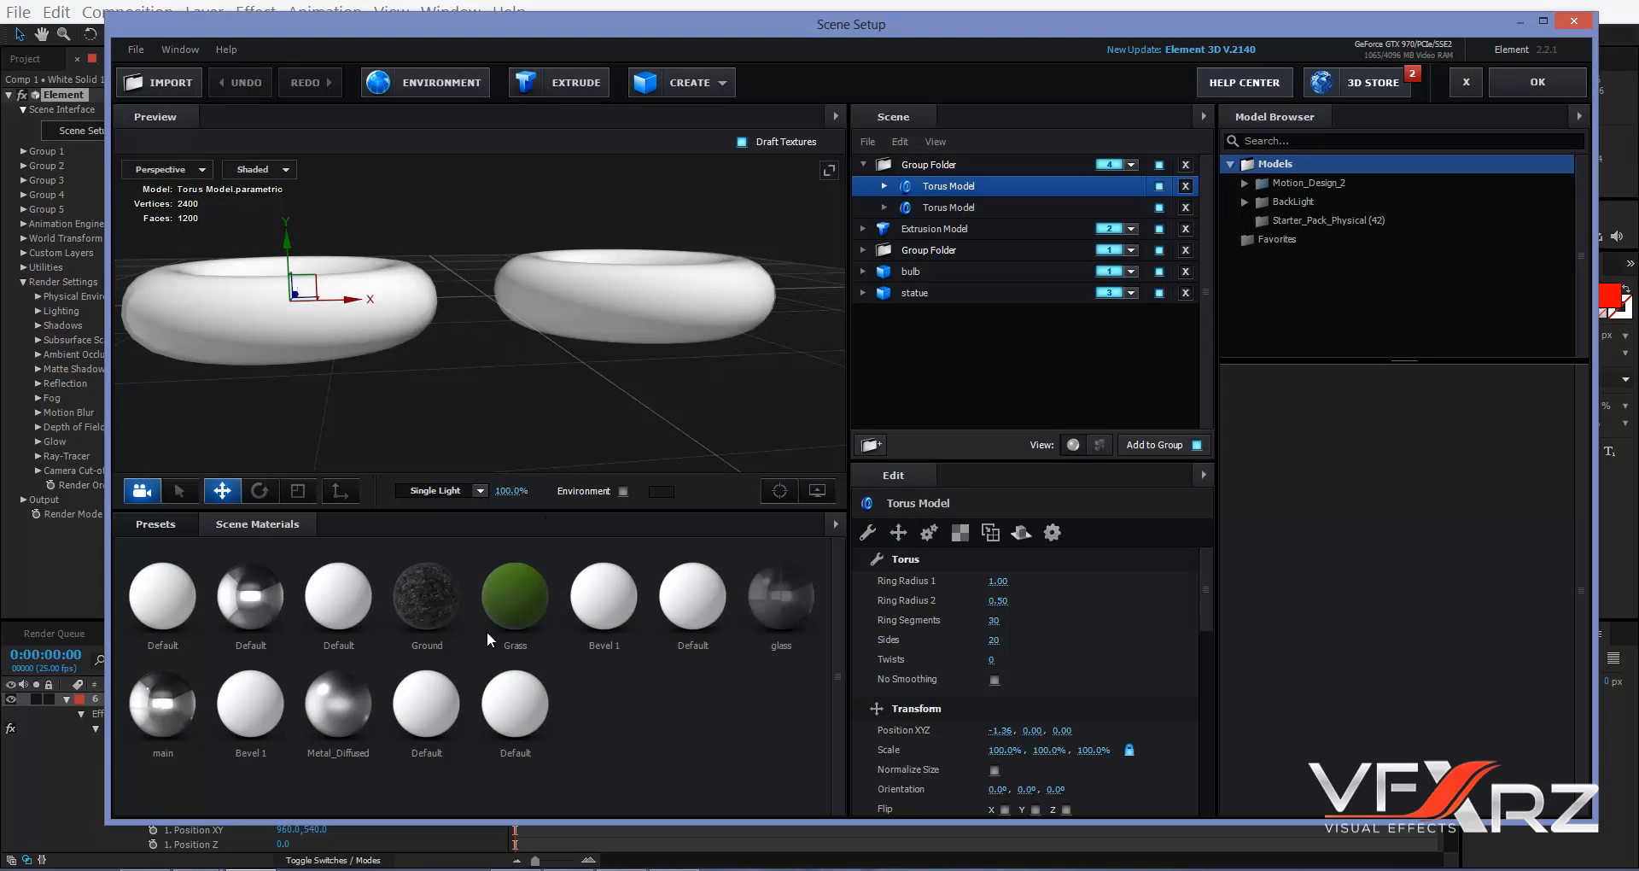
drag(706, 390, 527, 302)
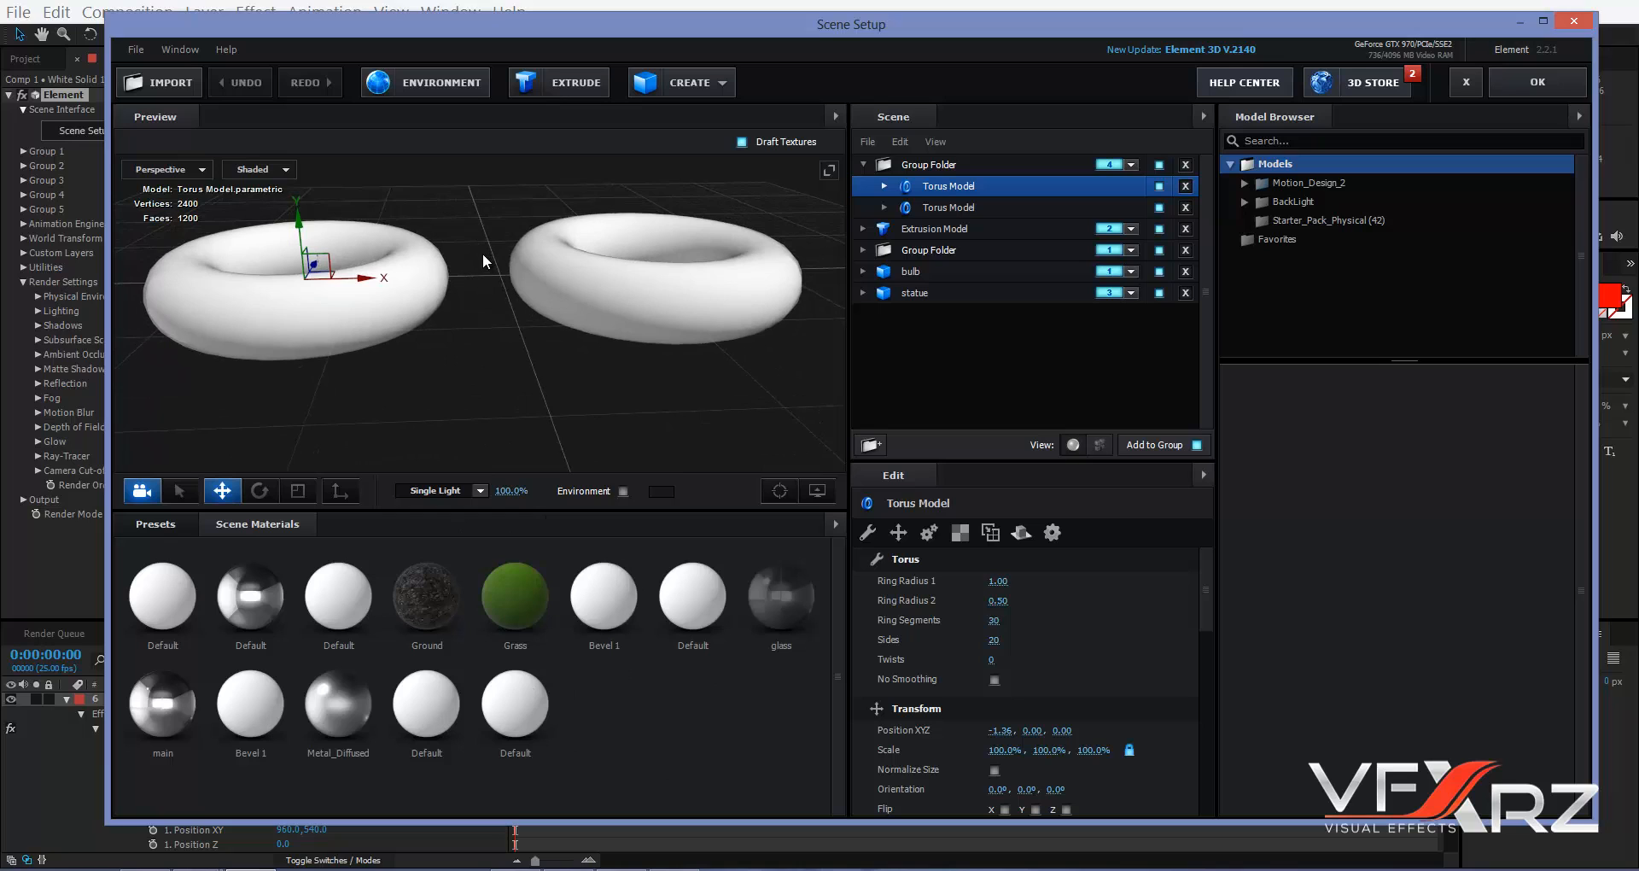
scroll(483, 253, down, 2)
scroll(483, 253, up, 5)
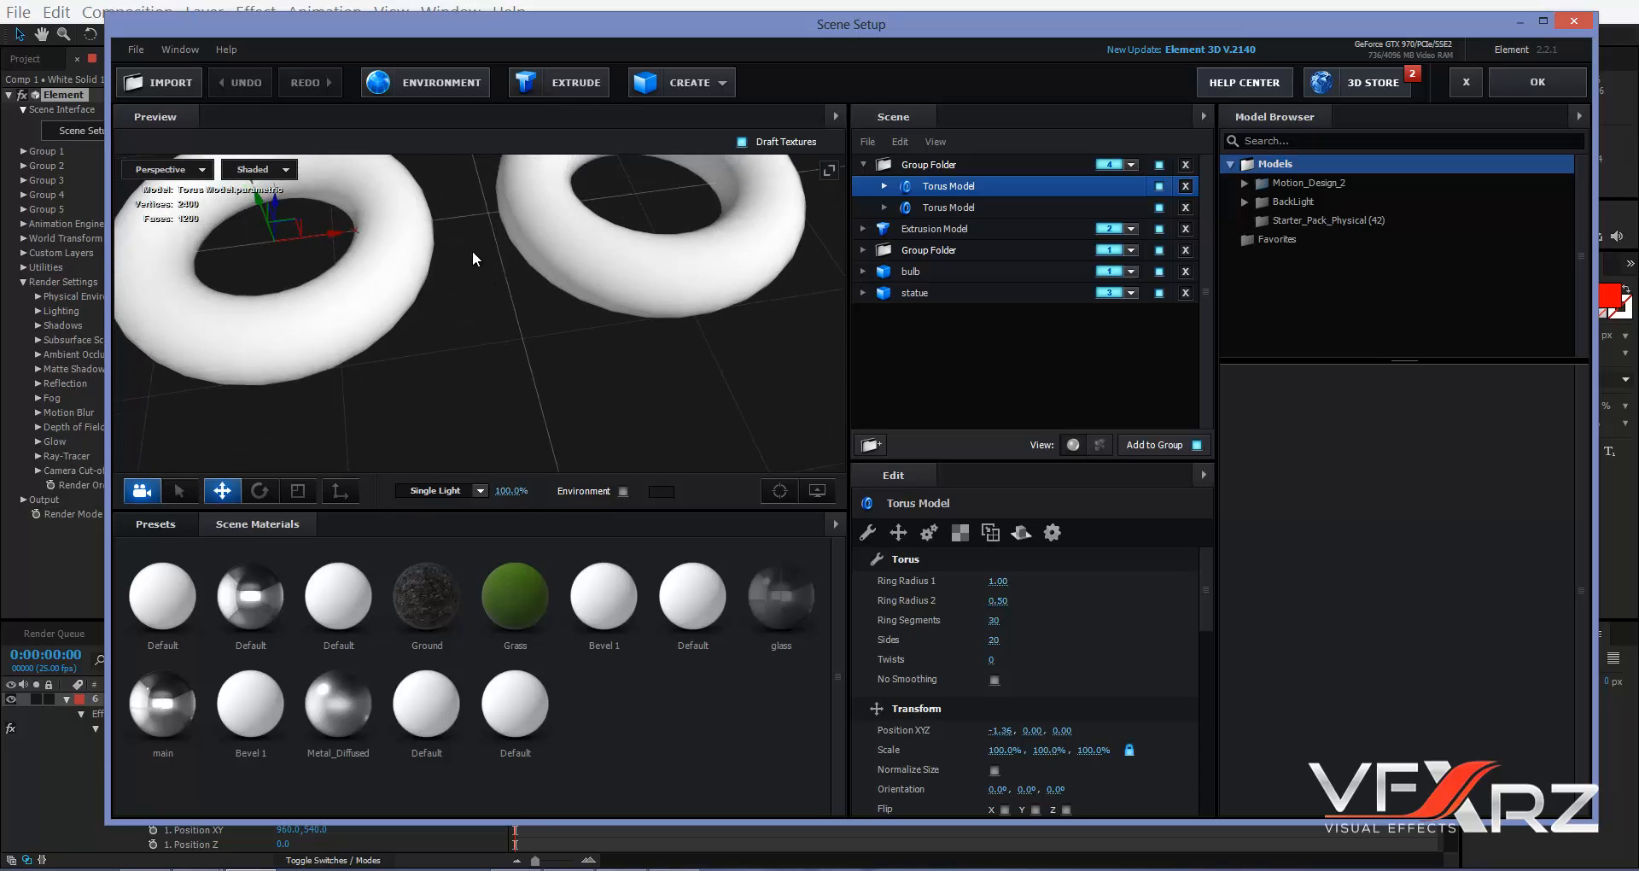
scroll(473, 252, down, 3)
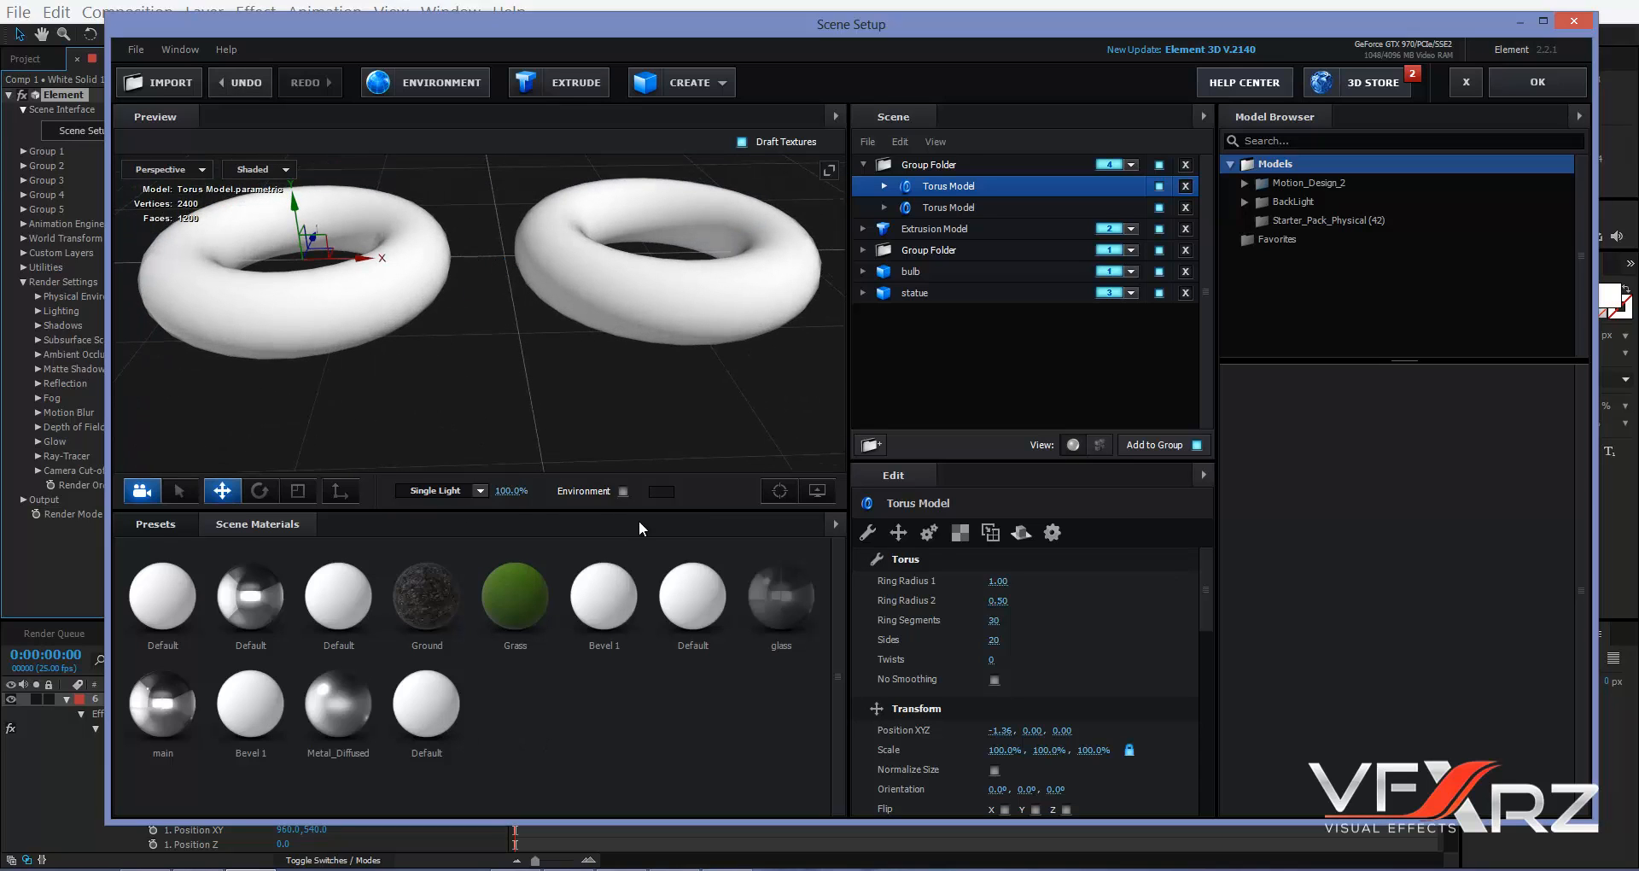
right_click(595, 737)
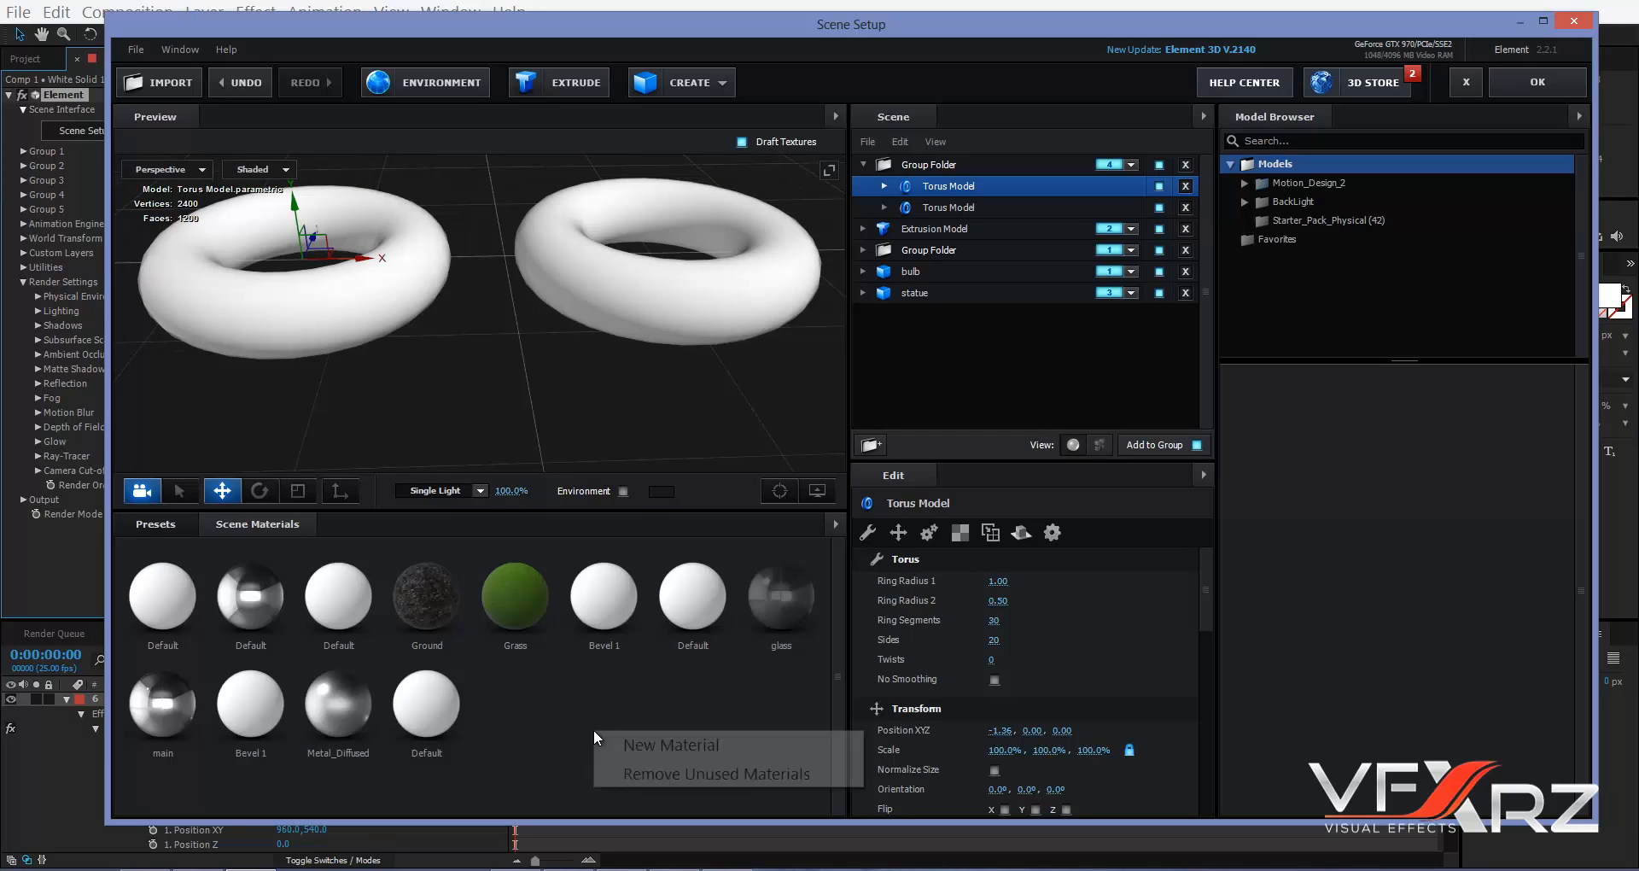
click(657, 748)
click(521, 721)
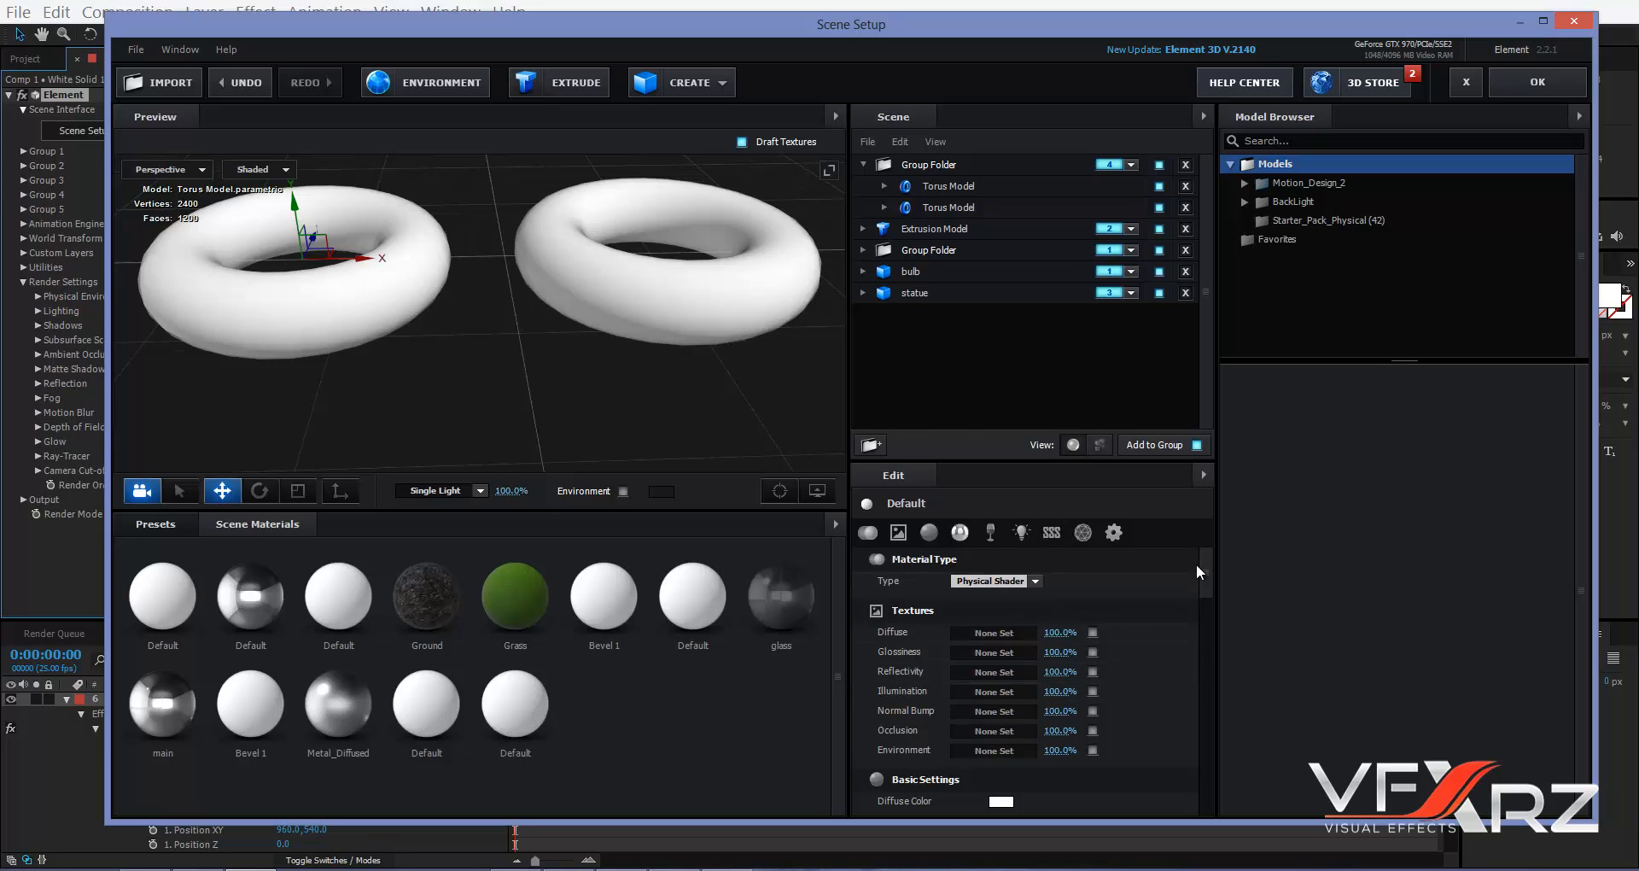
- Rename the newly added Default material as New Material
drag(1206, 564, 1208, 636)
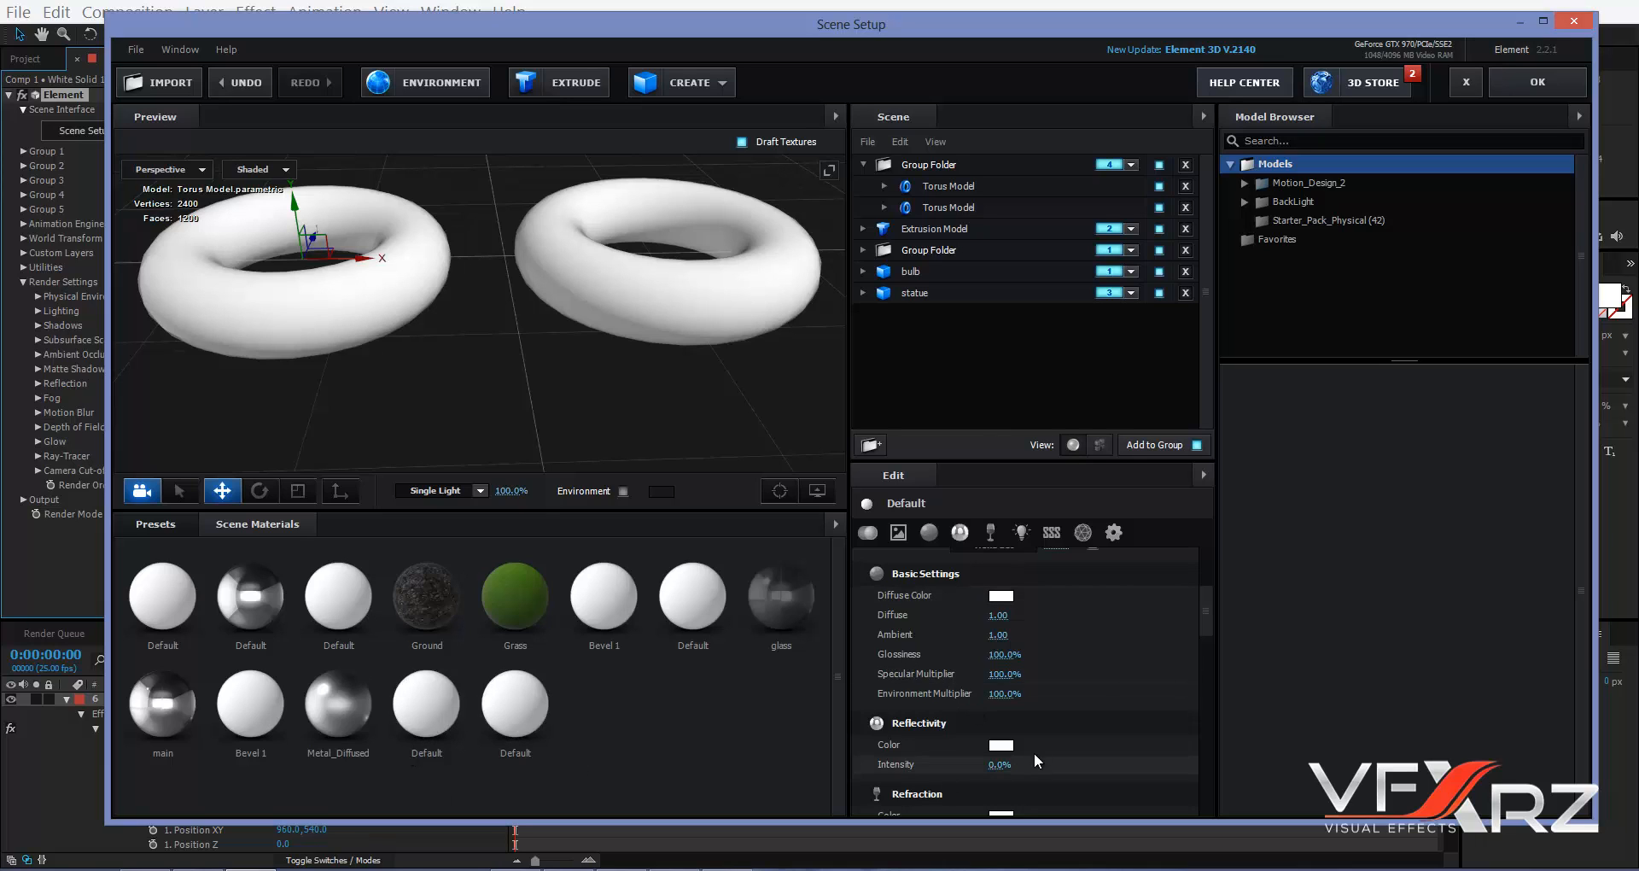
scroll(1033, 631, up, 3)
double_click(920, 499)
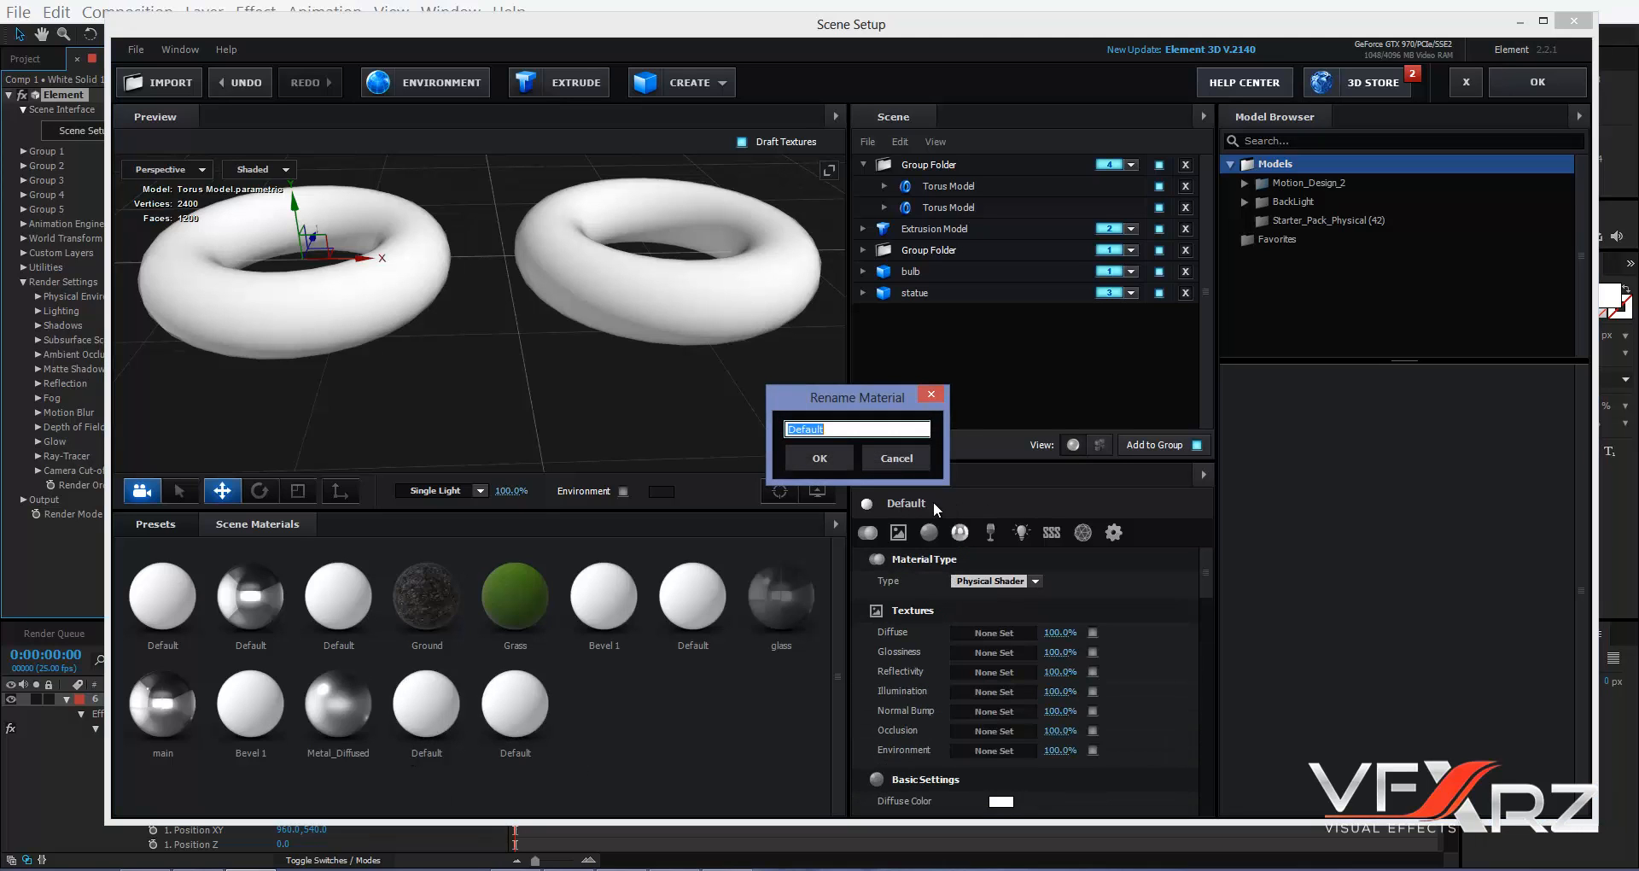
drag(849, 401, 787, 391)
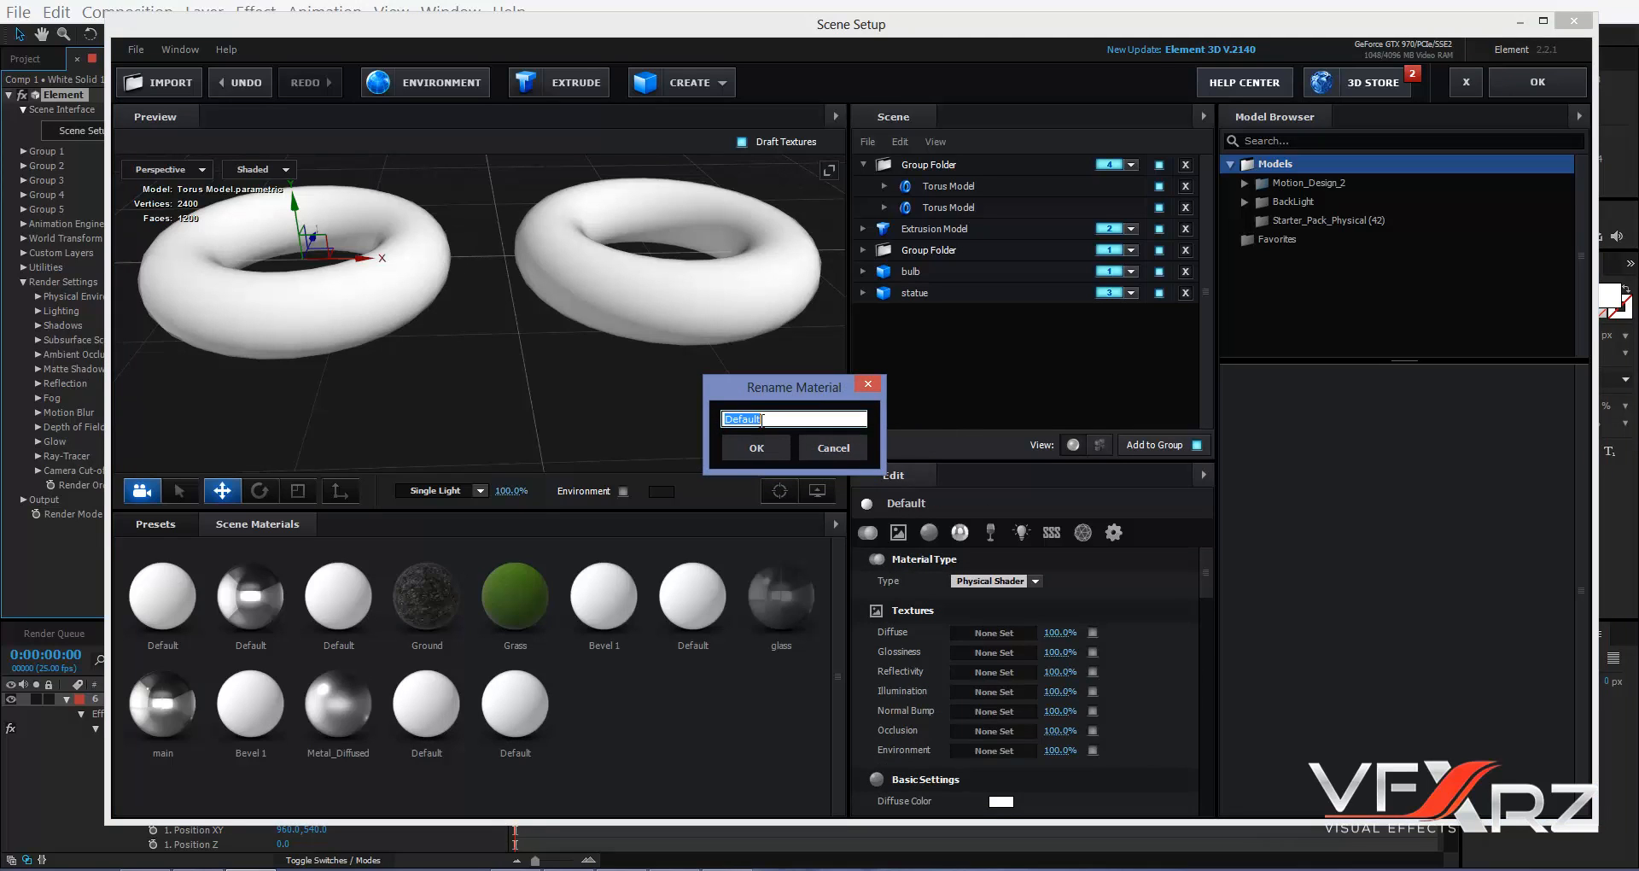
text(New Material)
key(Return)
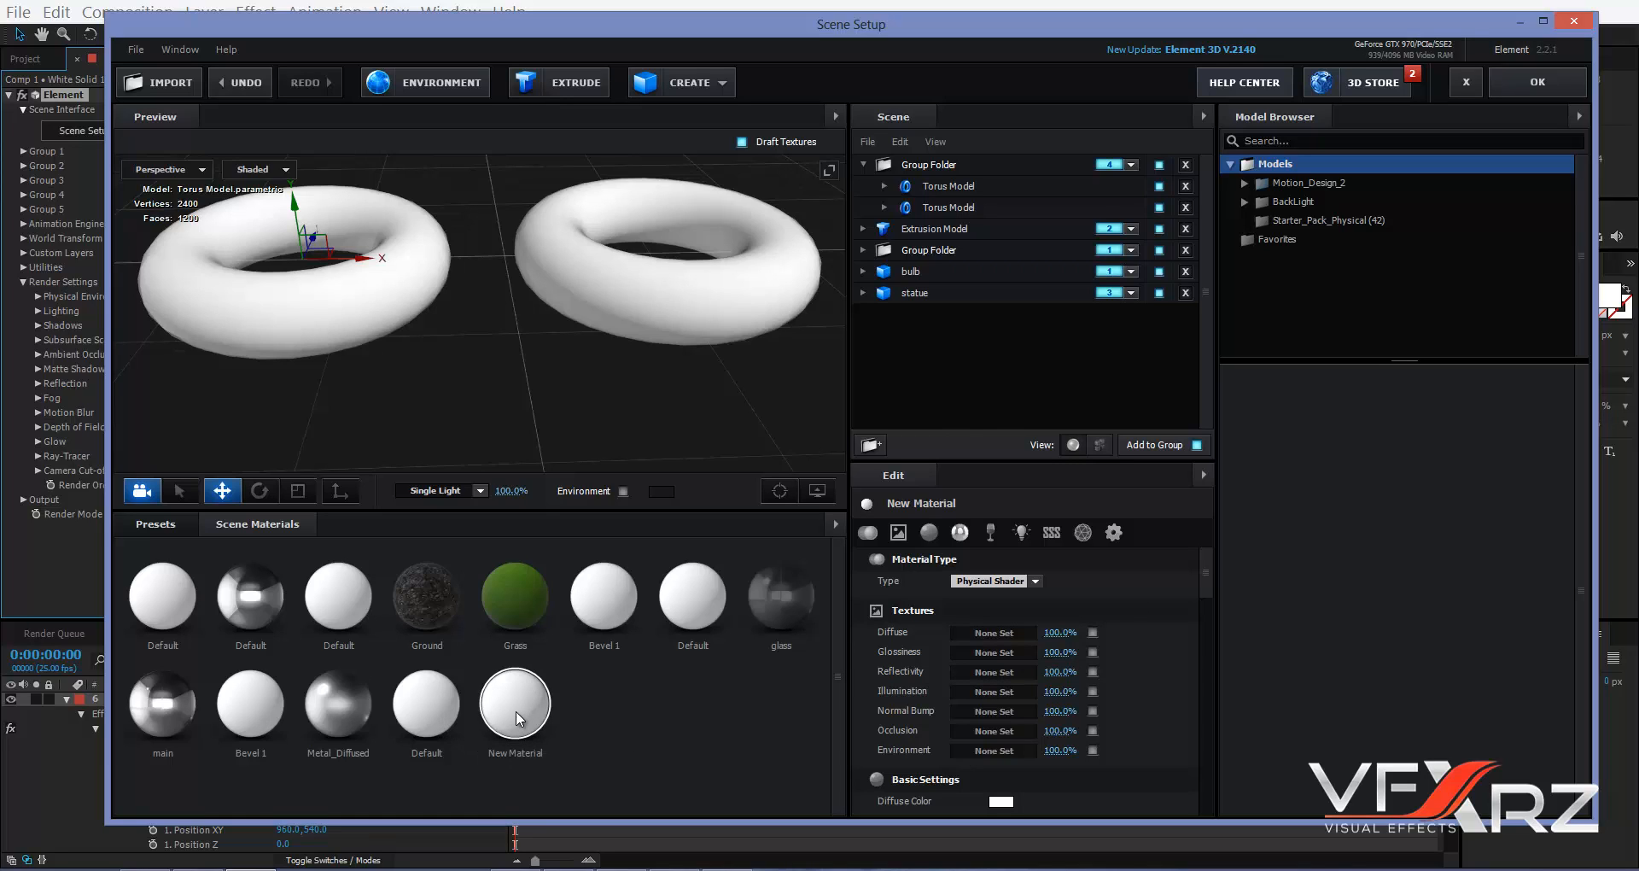
- Apply New Material to the second Torus Model and expand that model to show its assigned material
drag(515, 710, 954, 209)
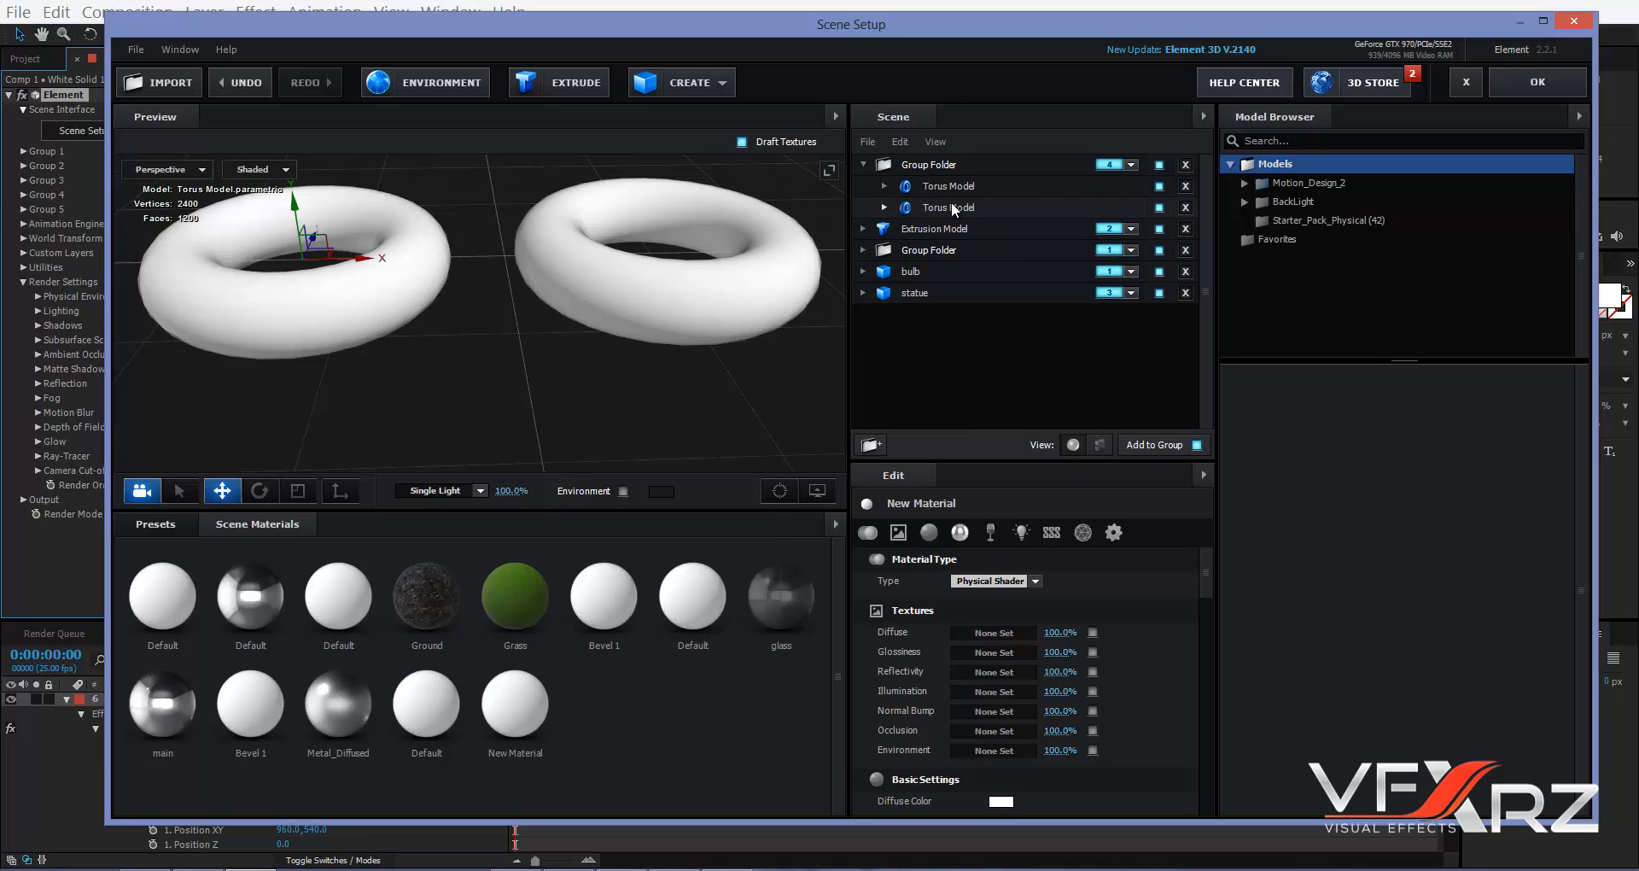
click(886, 206)
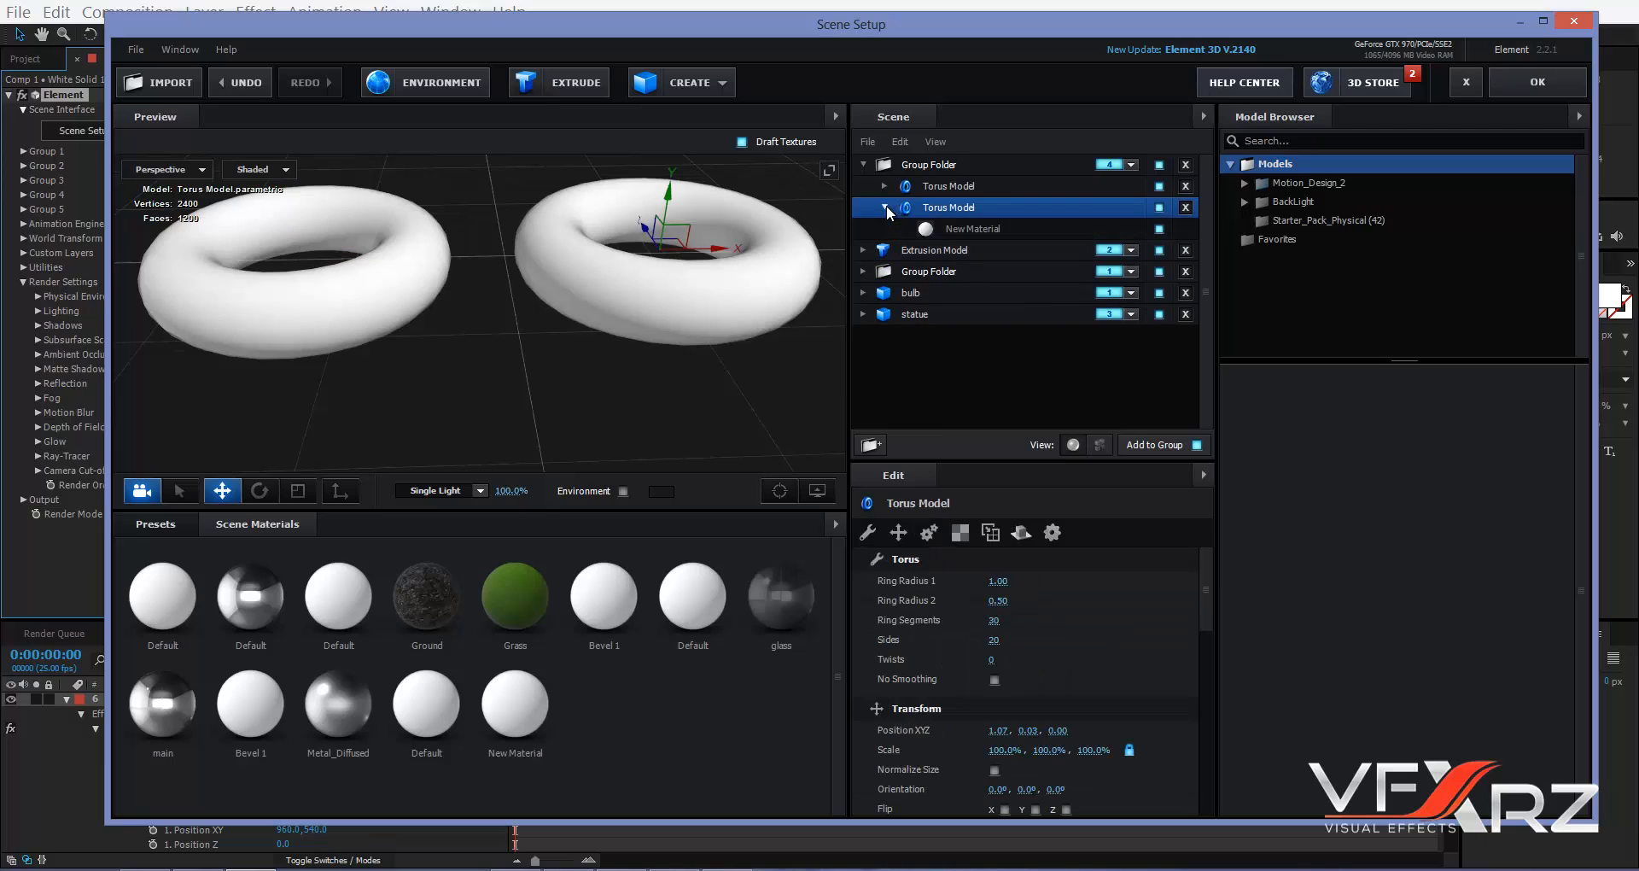
click(977, 231)
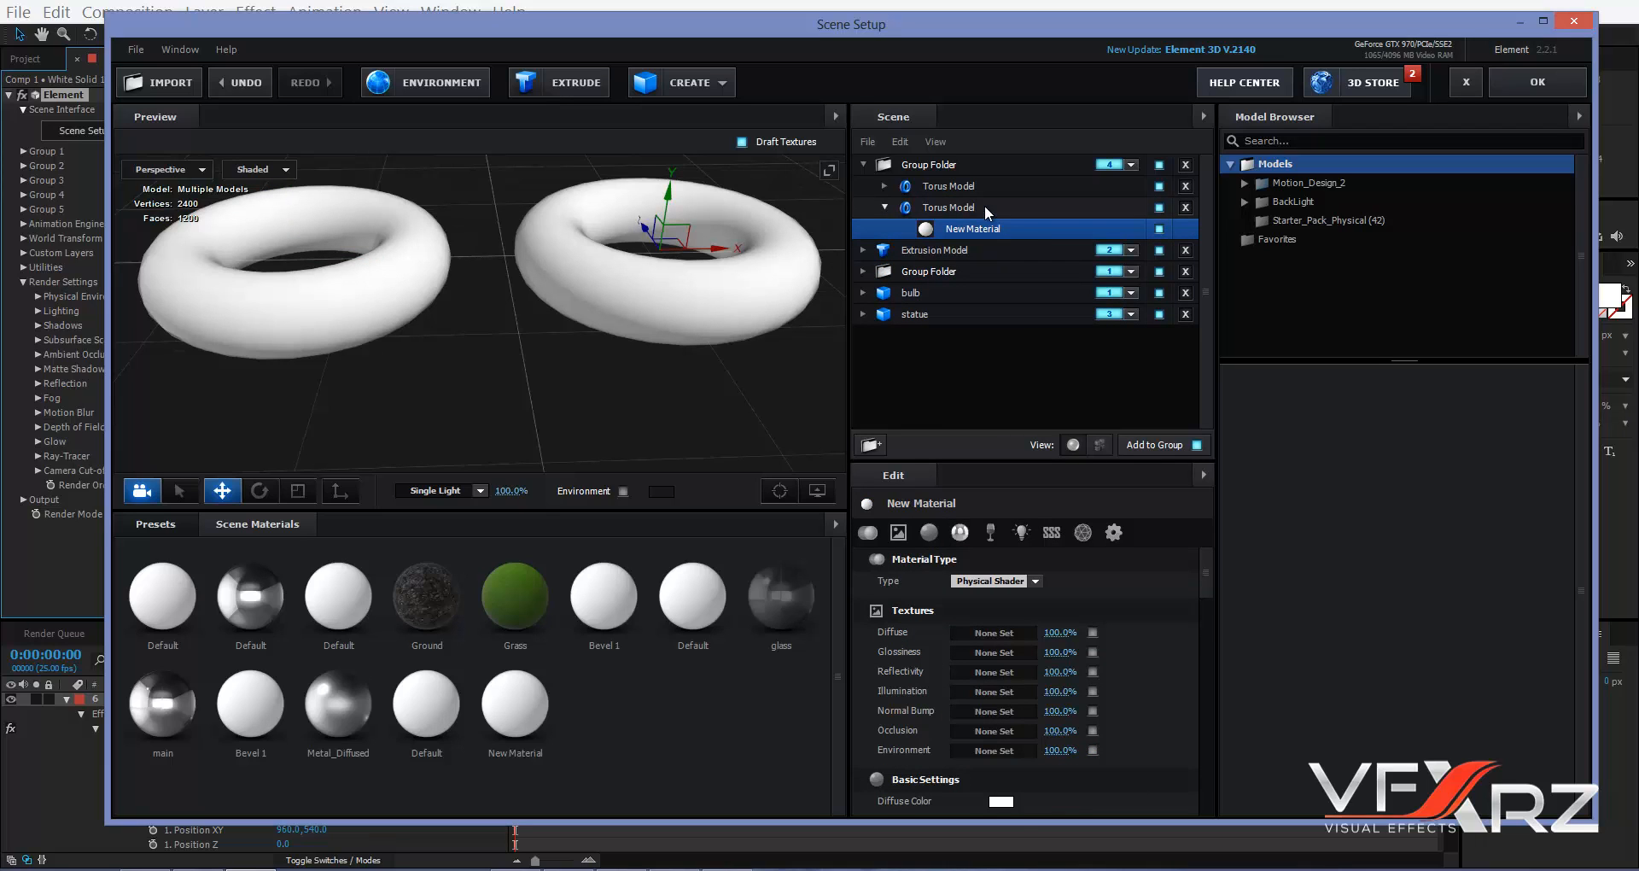
click(920, 211)
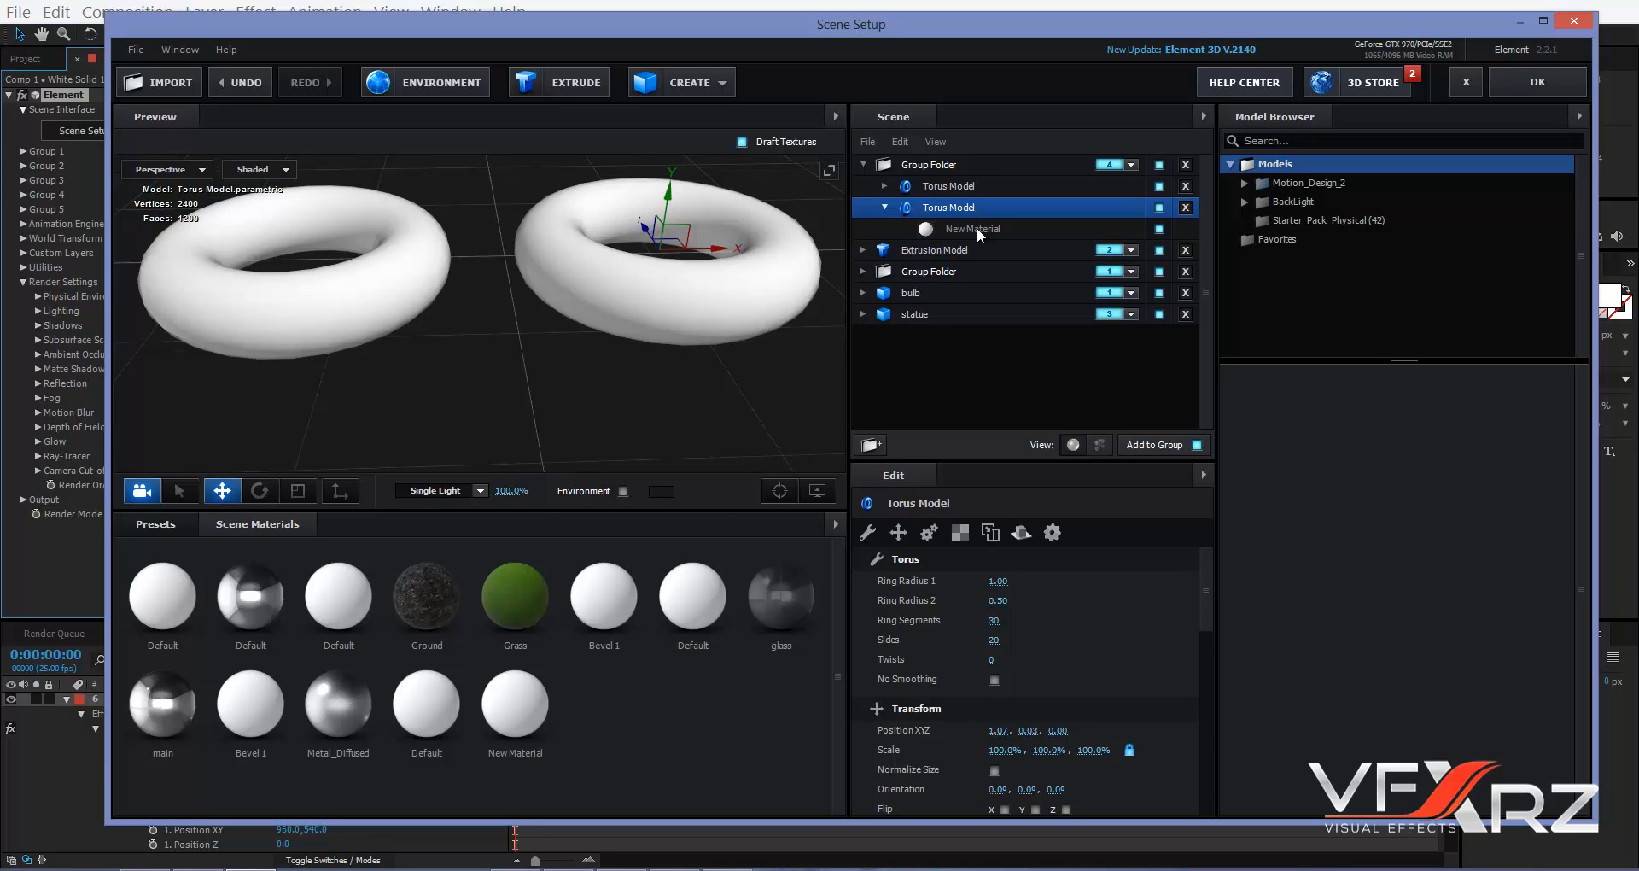
- Set New Material's type to Standard Shader and inspect the shading on the second torus
click(526, 709)
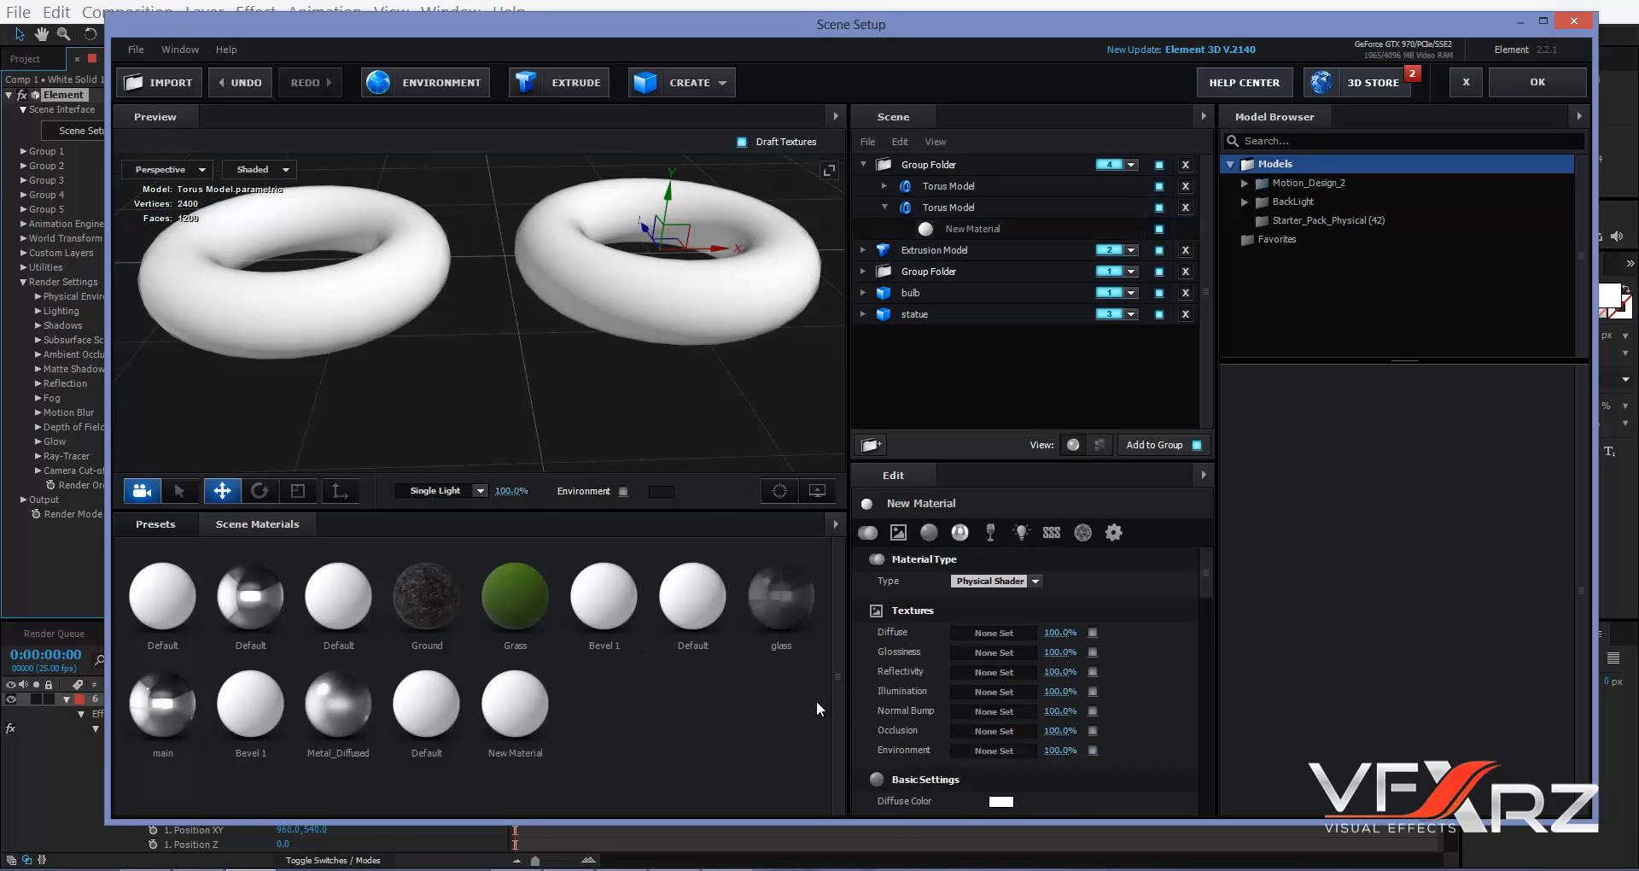
click(1011, 583)
click(1004, 589)
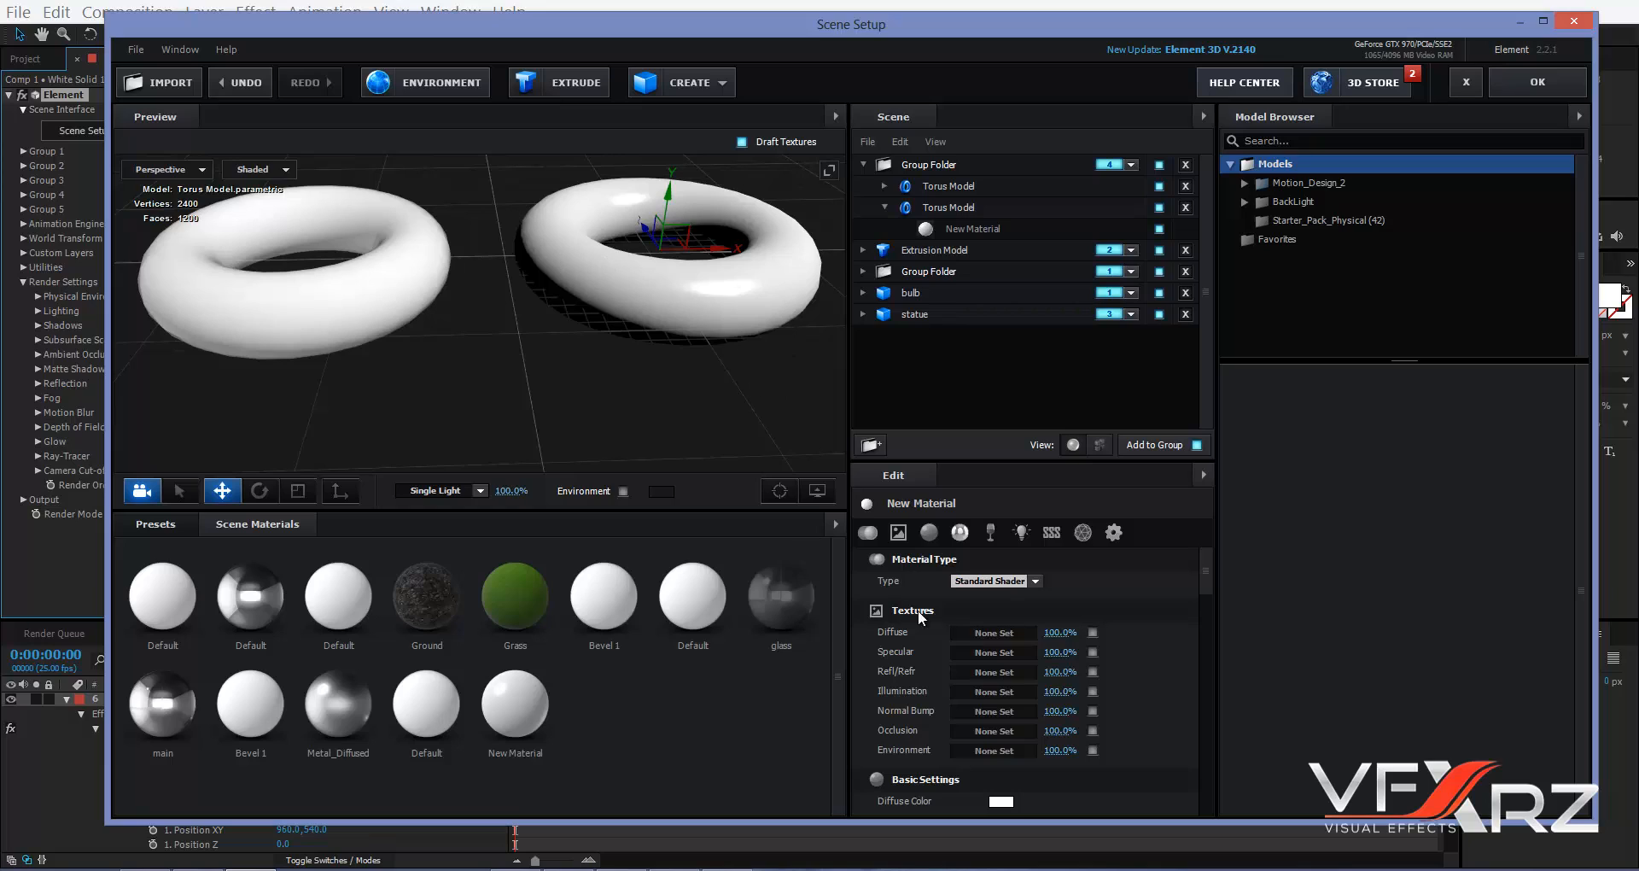
click(969, 581)
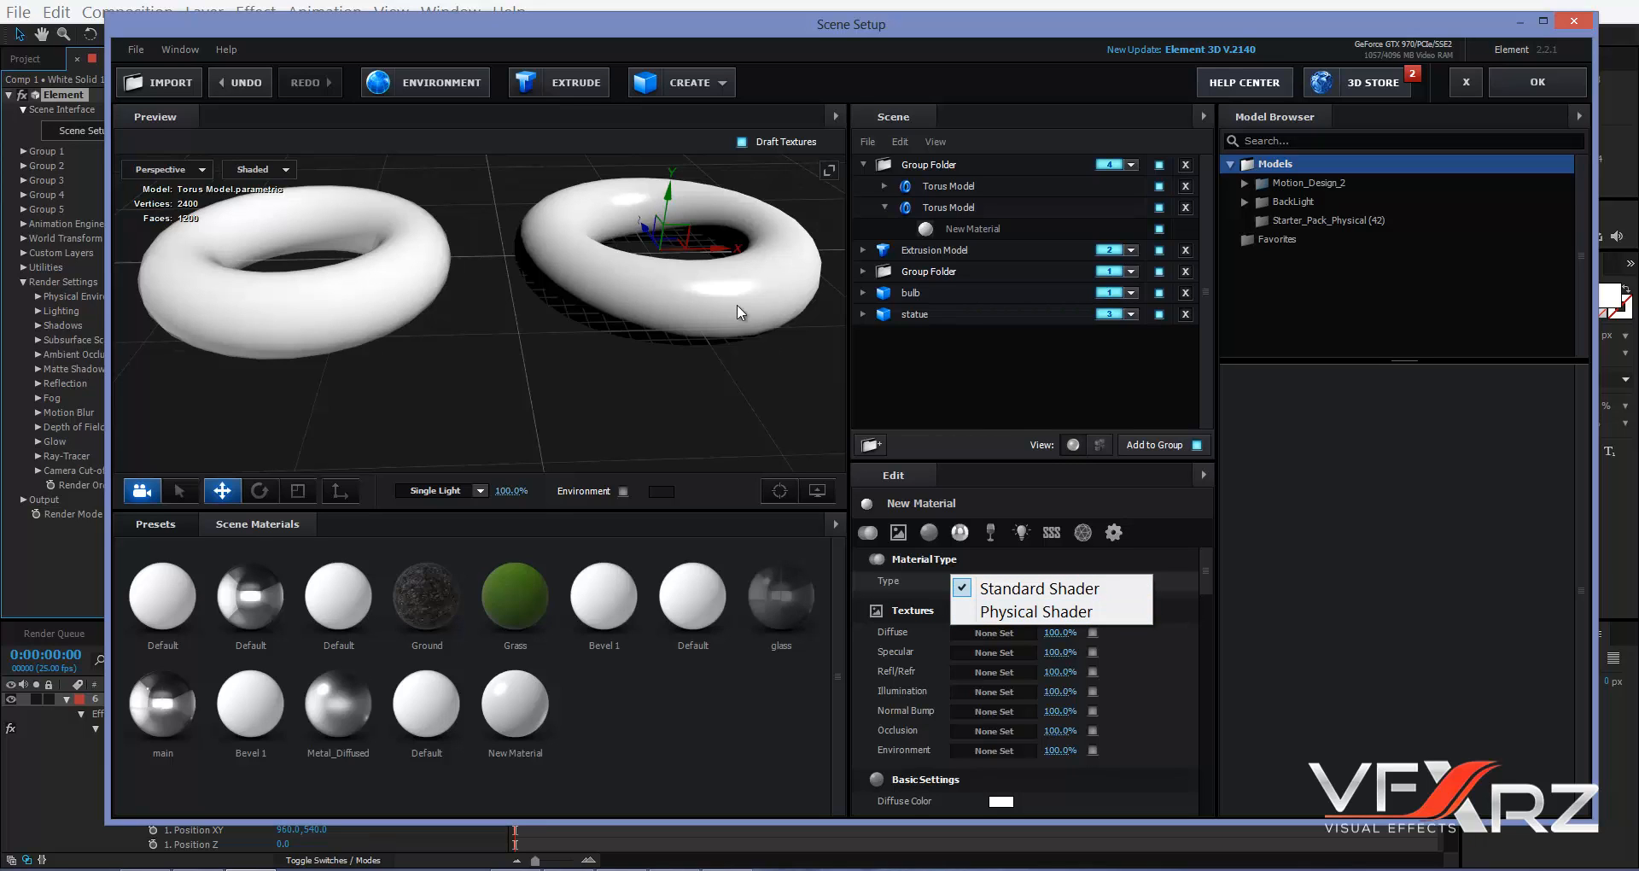
click(804, 208)
drag(804, 209, 796, 299)
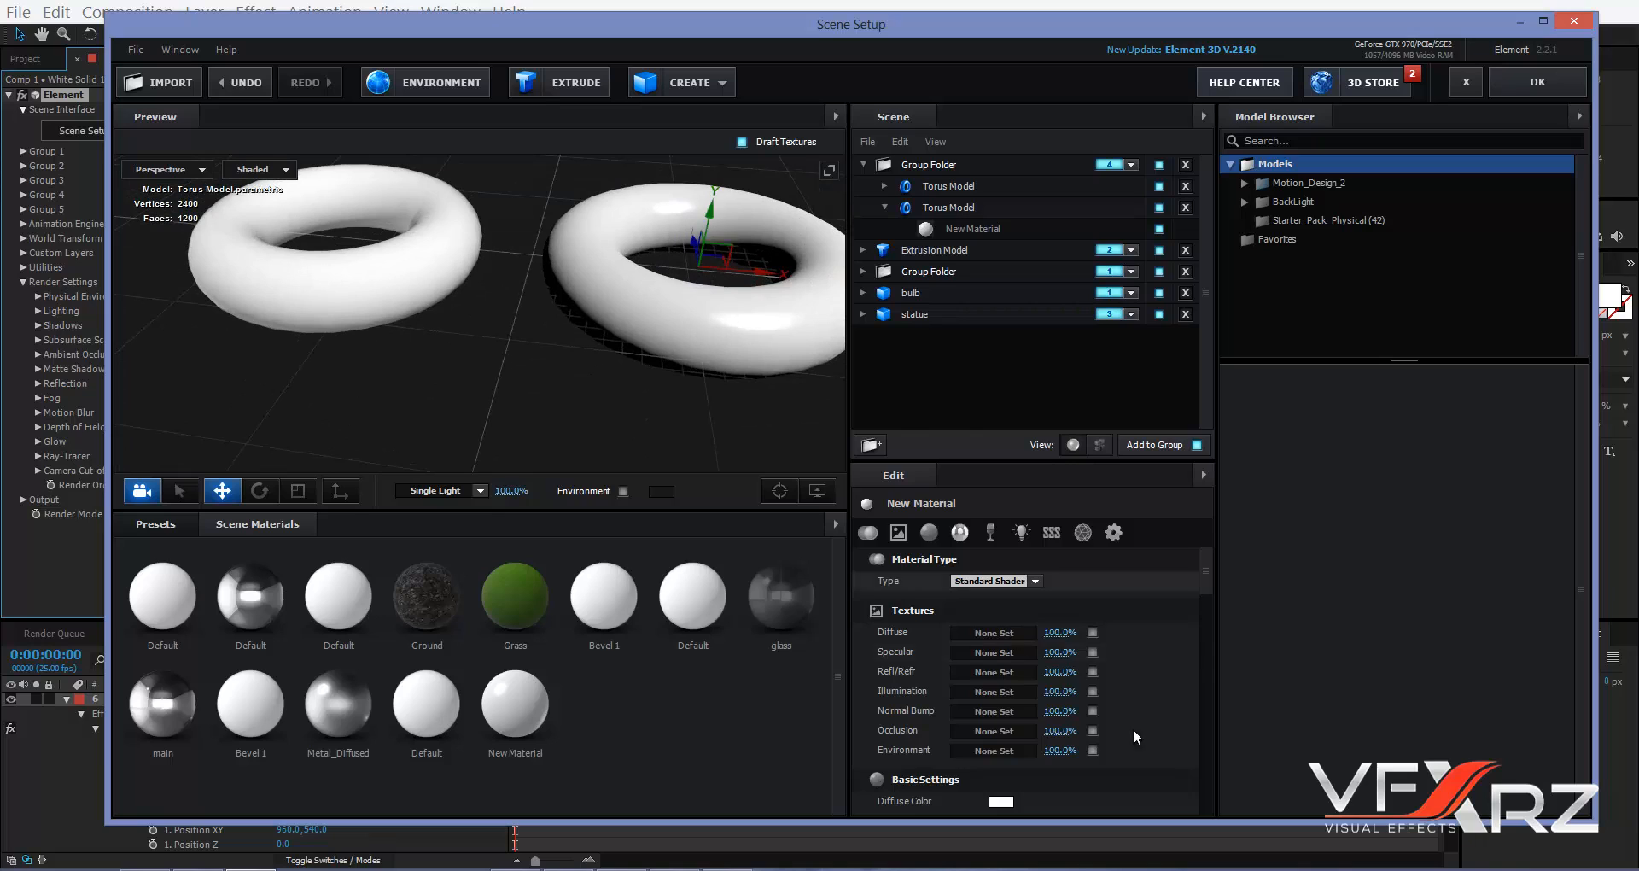
- Switch New Material to Physical Shader to compare the torus shading, and return it to Standard Shader
click(993, 581)
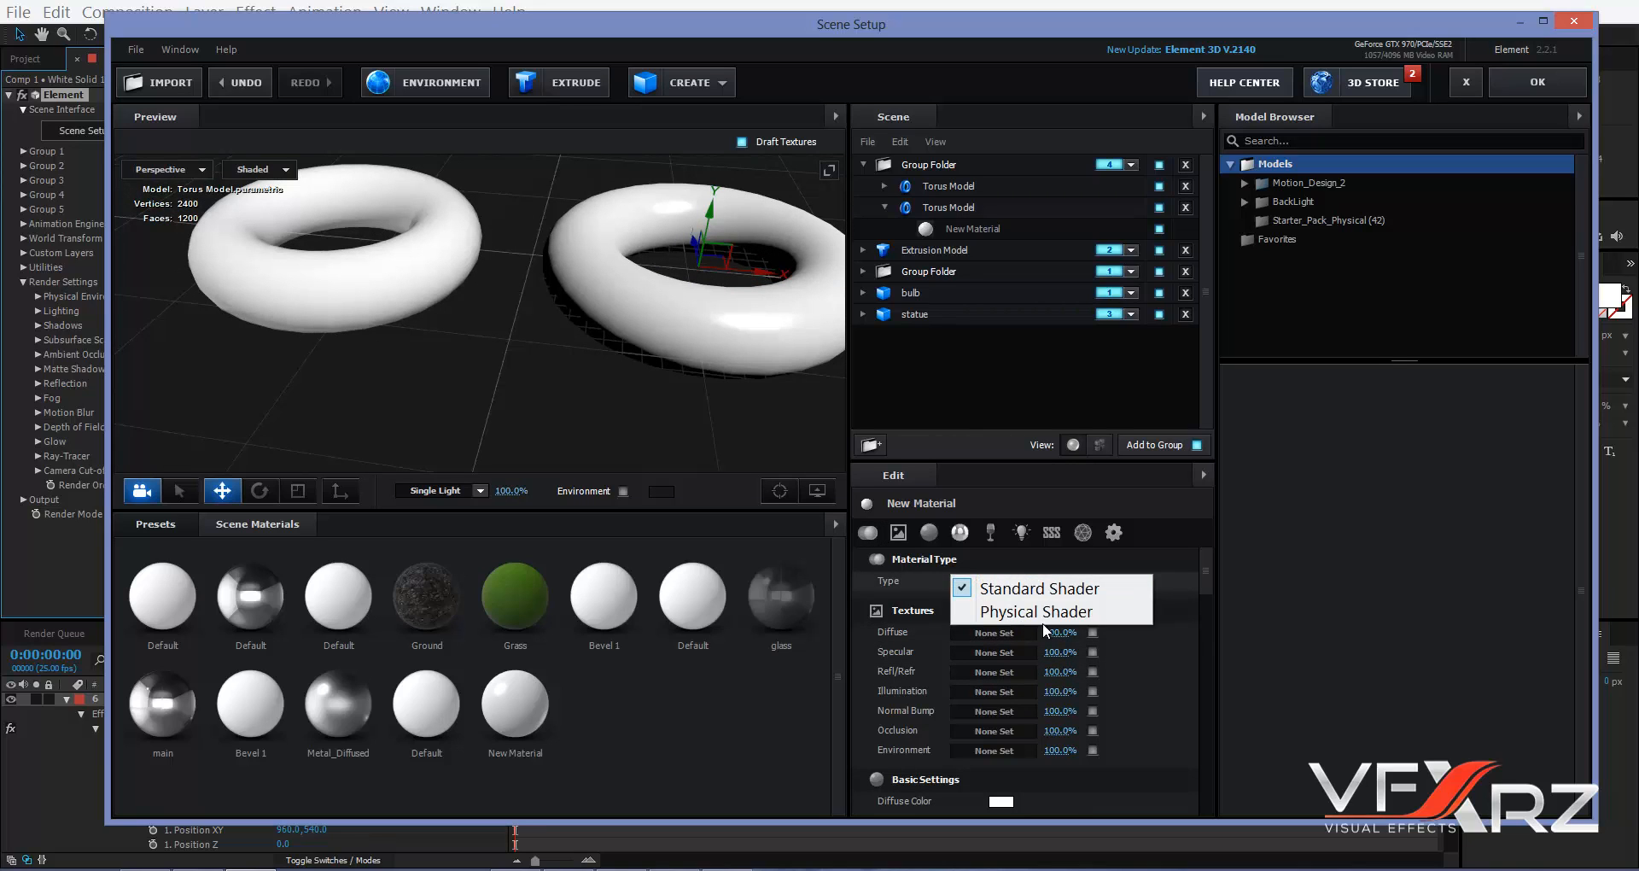
click(1036, 611)
drag(837, 418, 555, 231)
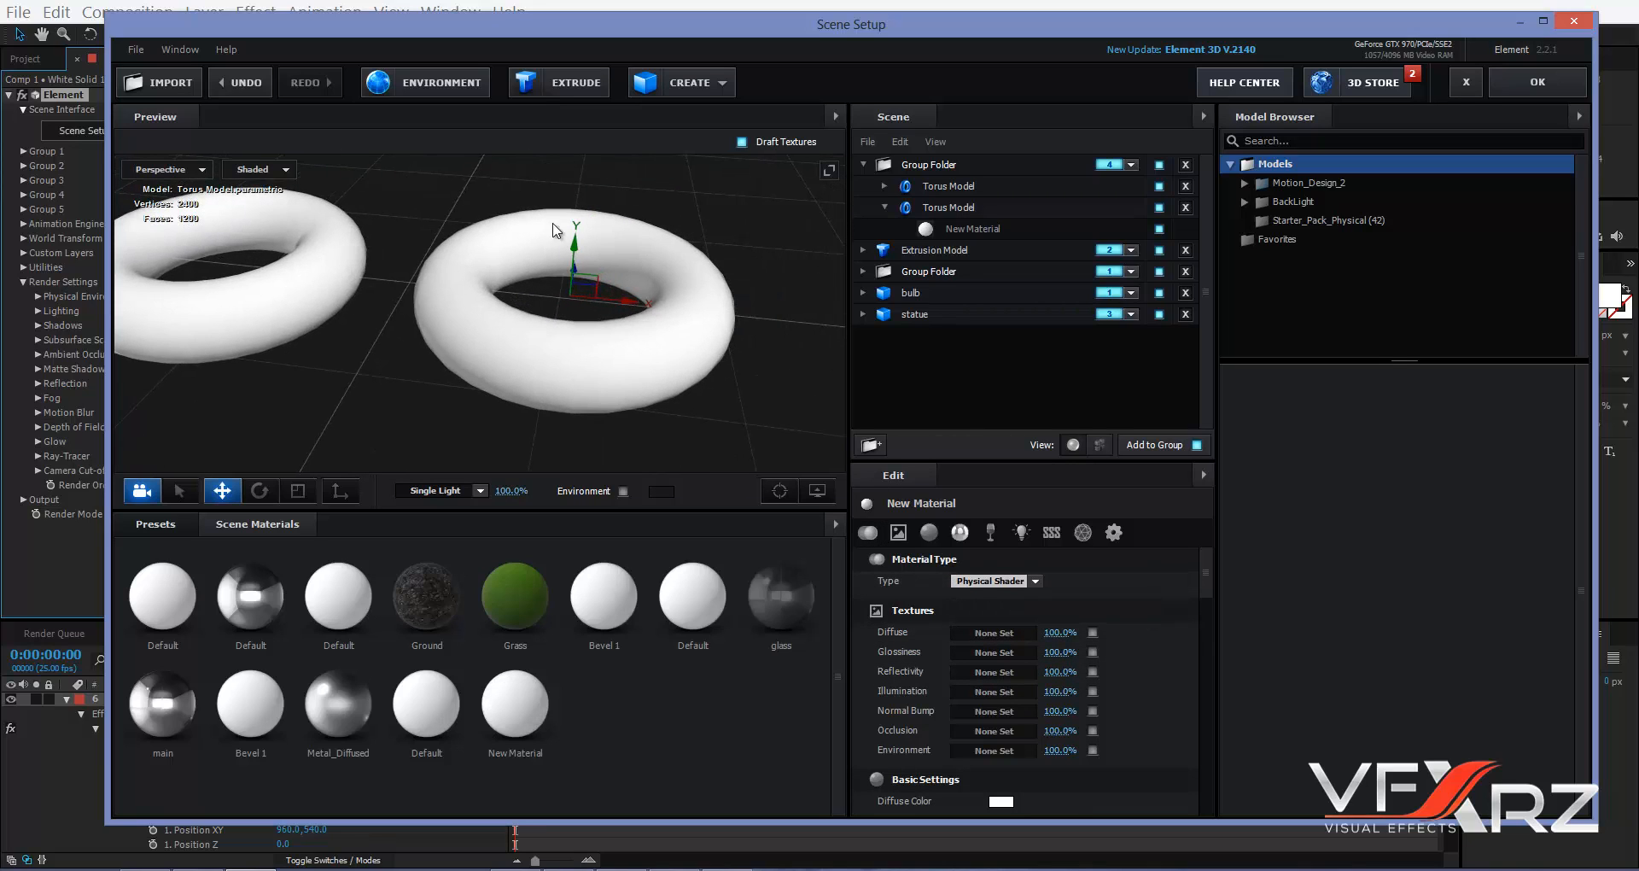
drag(597, 286, 677, 331)
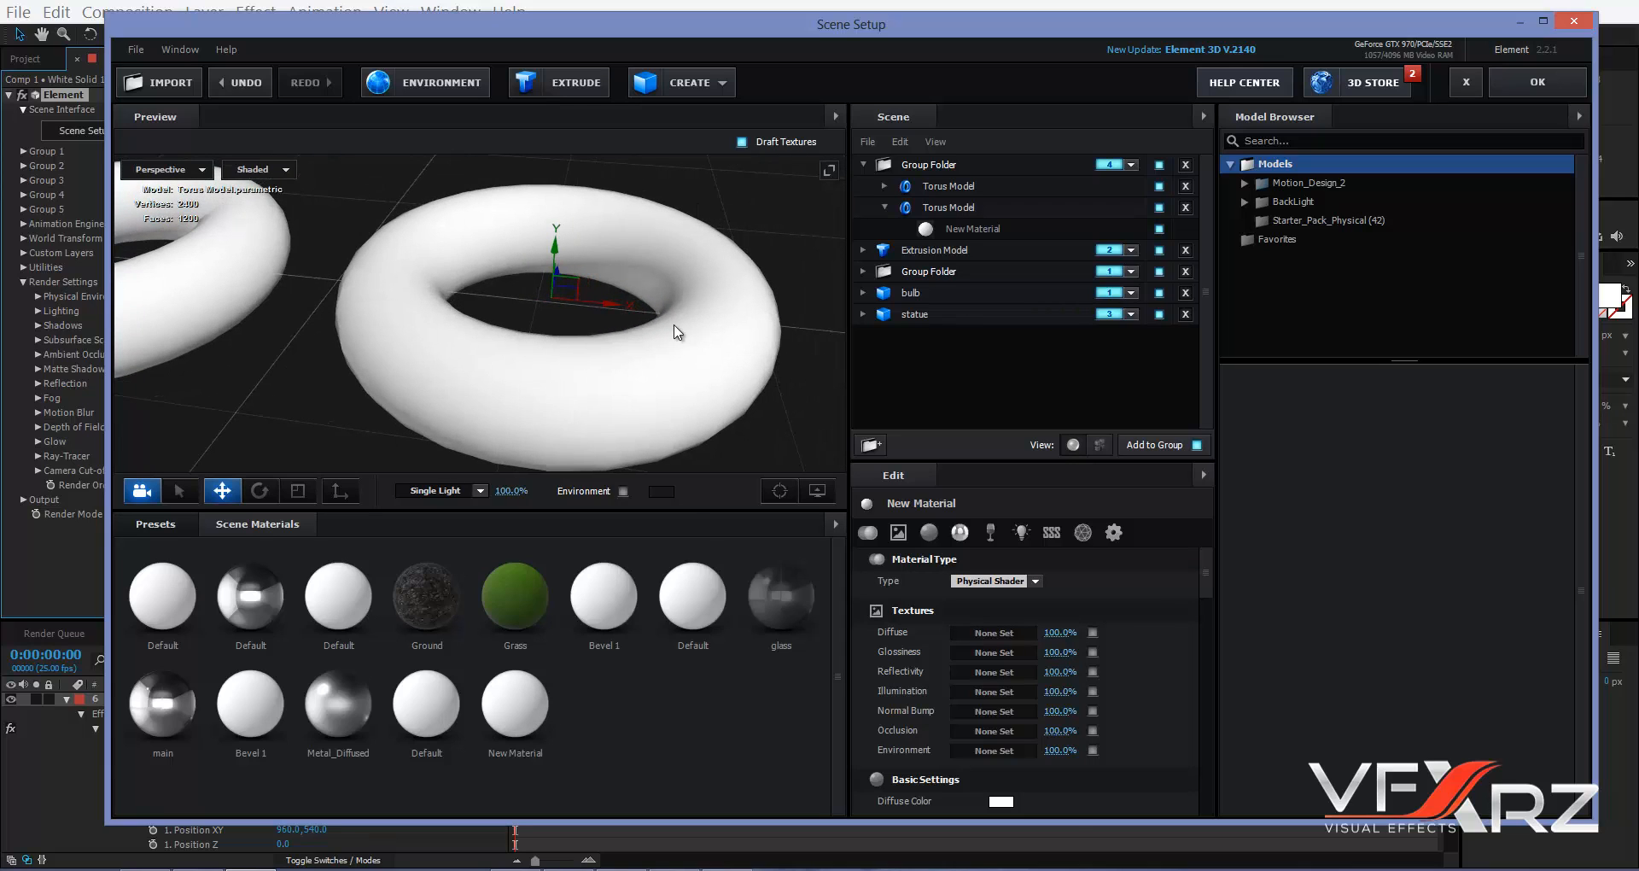
click(1035, 580)
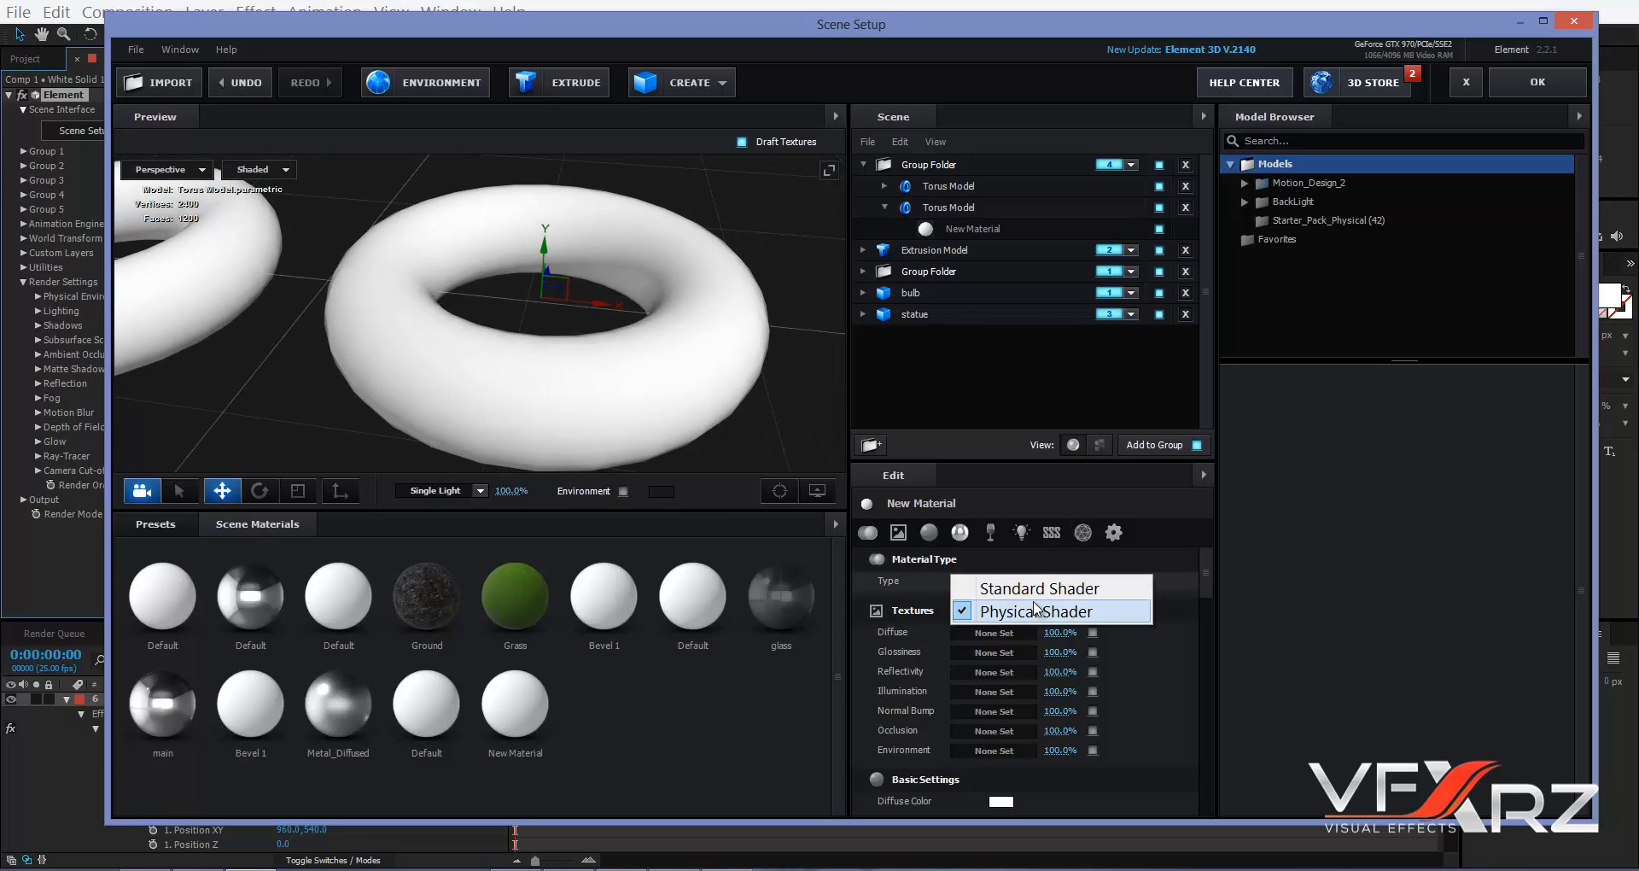
click(1083, 589)
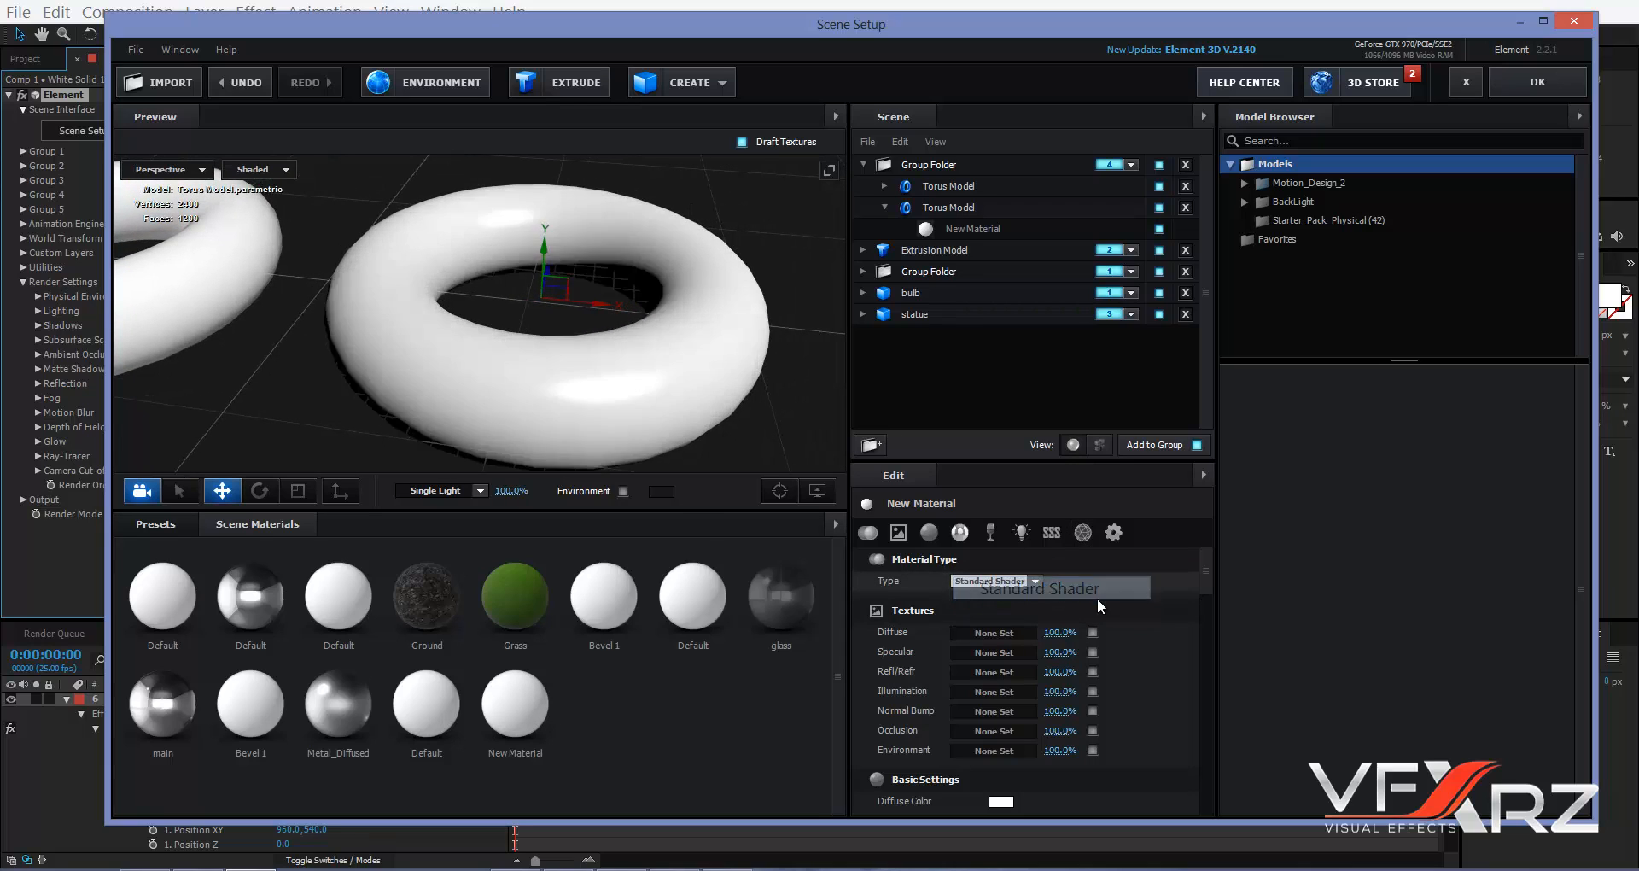
- Load 7819545-Seamless-rock-texture-background-closeup-Stock-Photo-stone.jpg from the Pictures library as New Material's Environment texture
drag(1213, 555, 1210, 581)
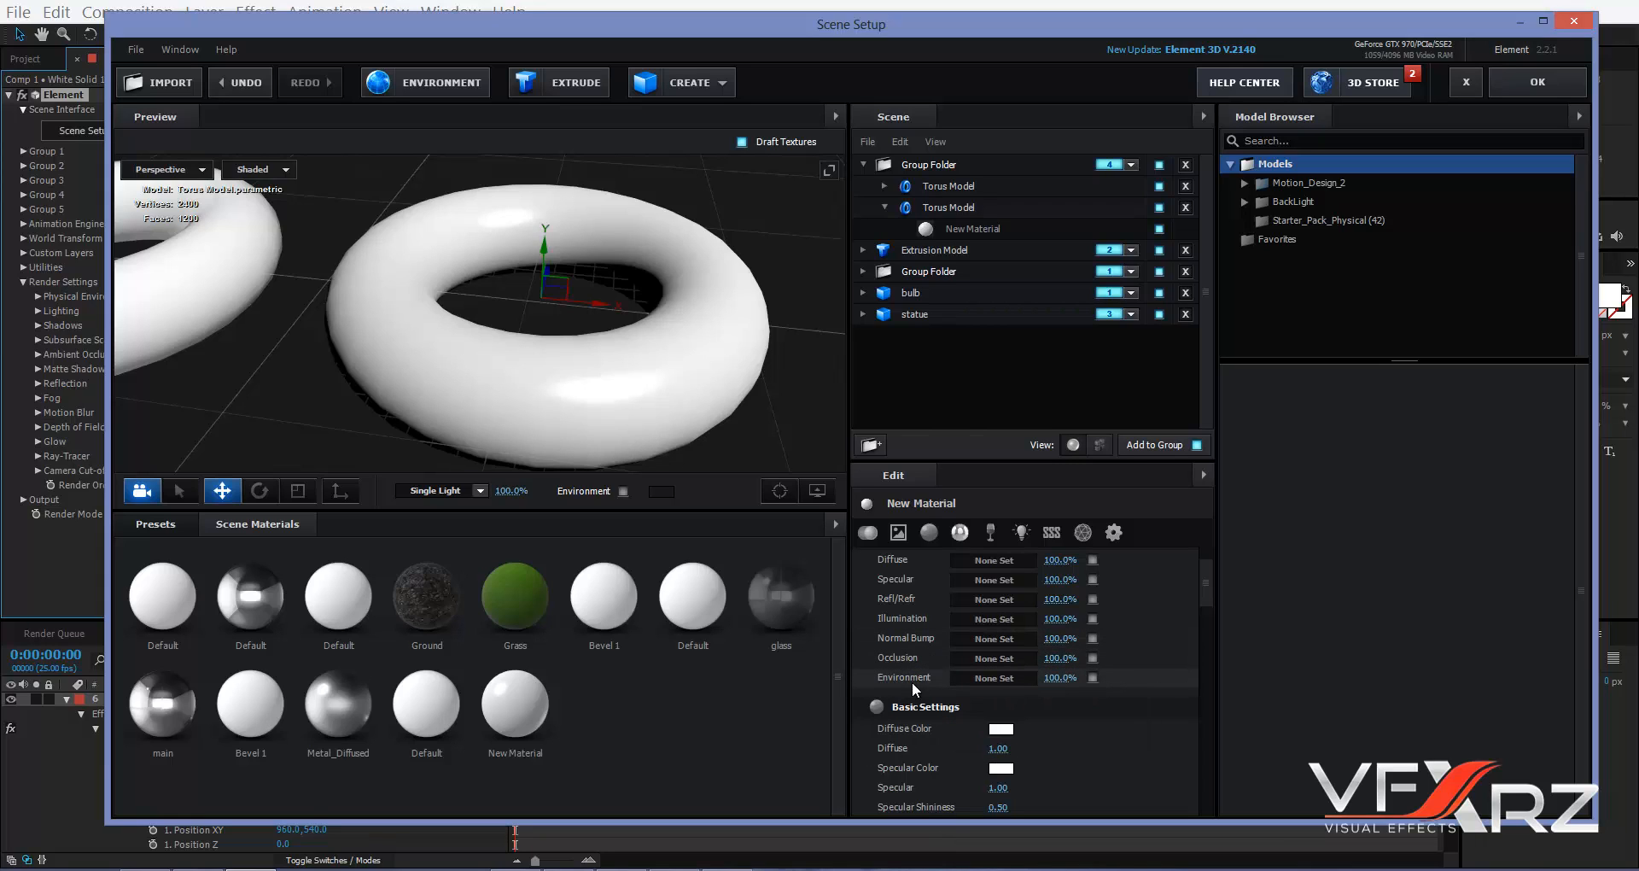
click(1002, 679)
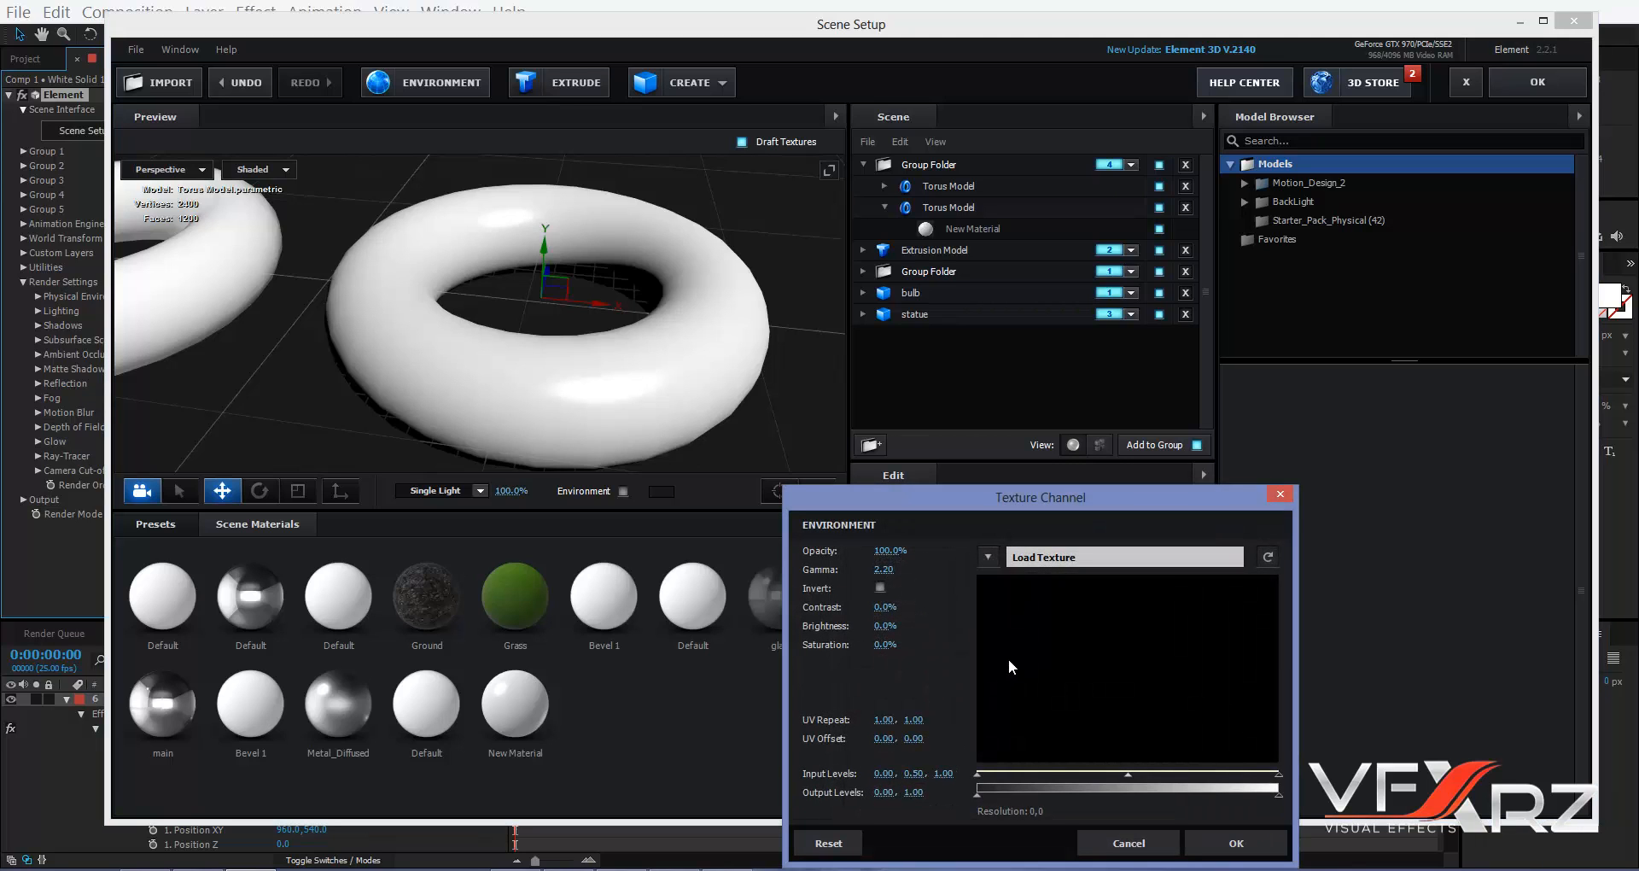
click(1053, 560)
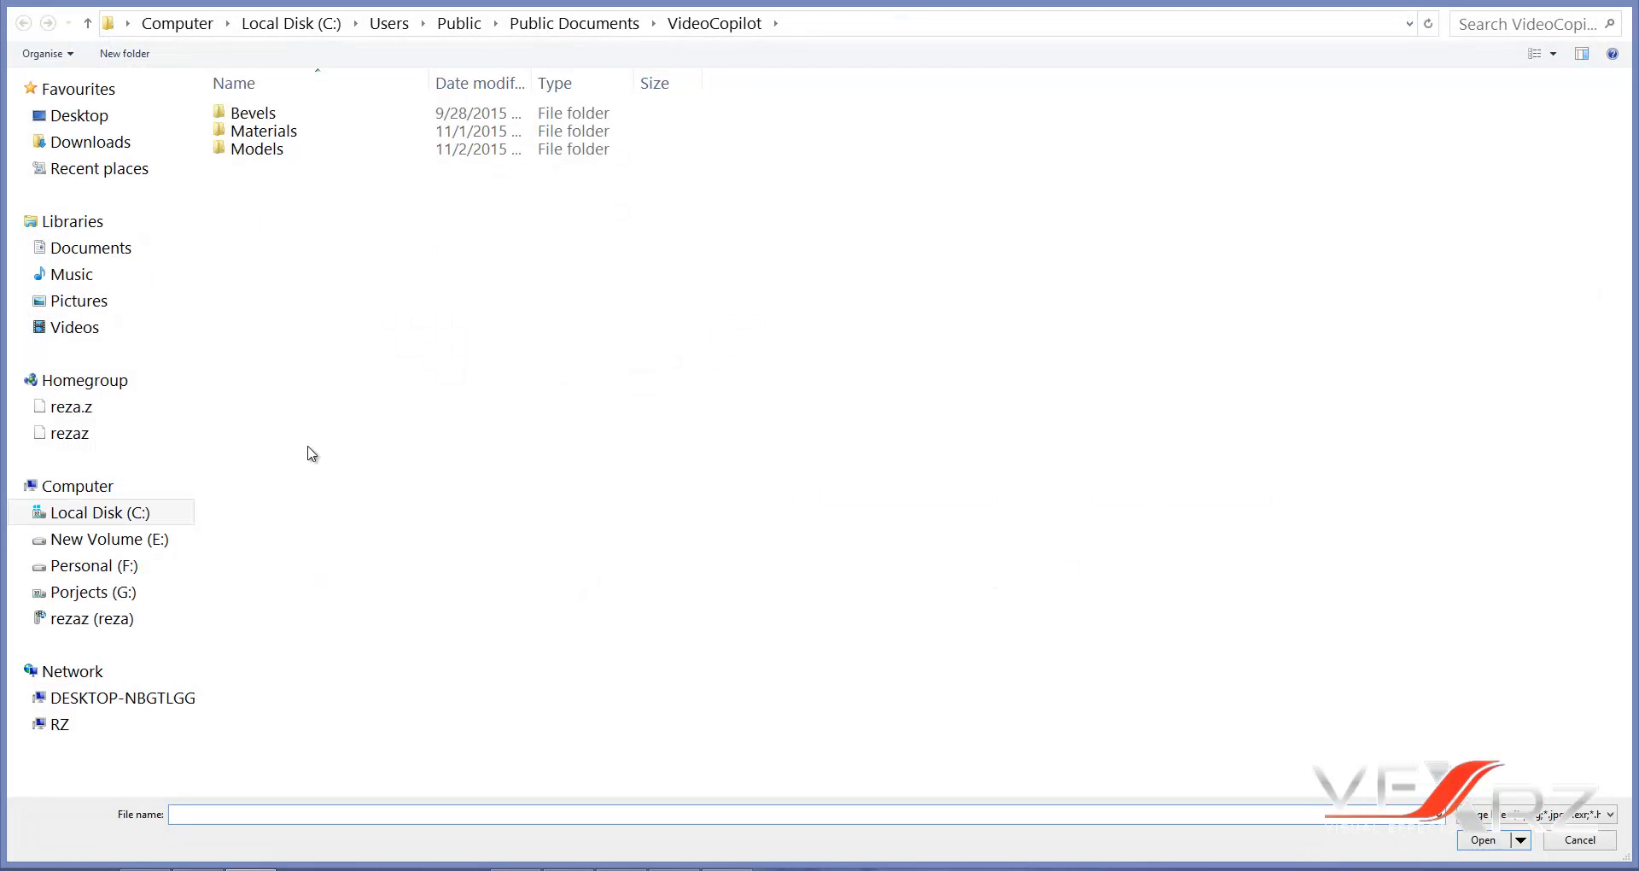
click(77, 302)
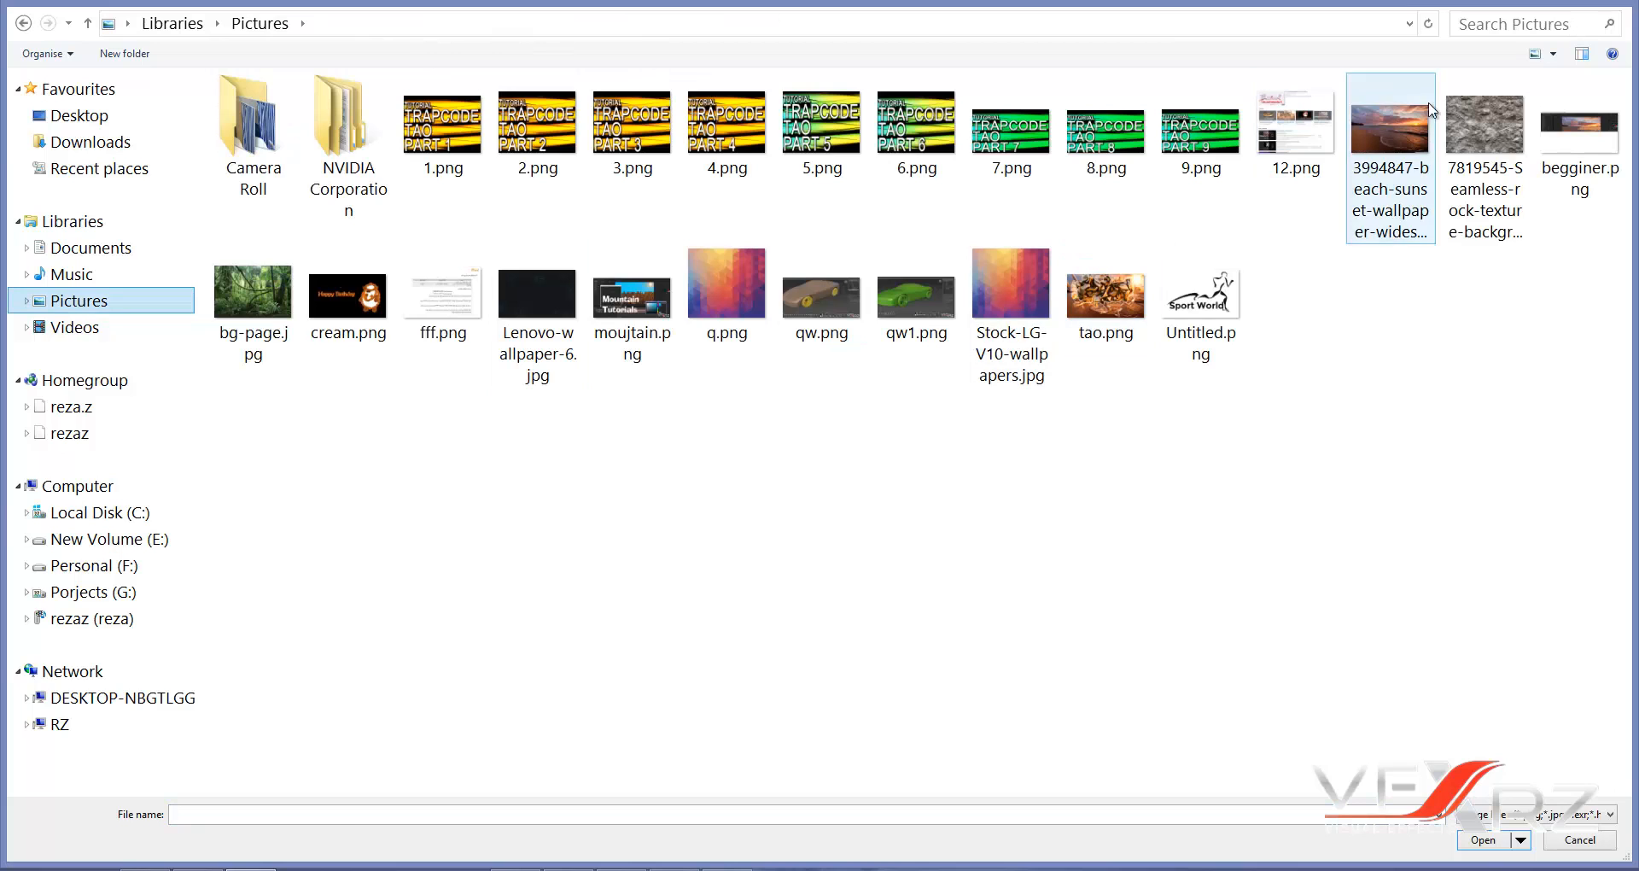
click(1465, 133)
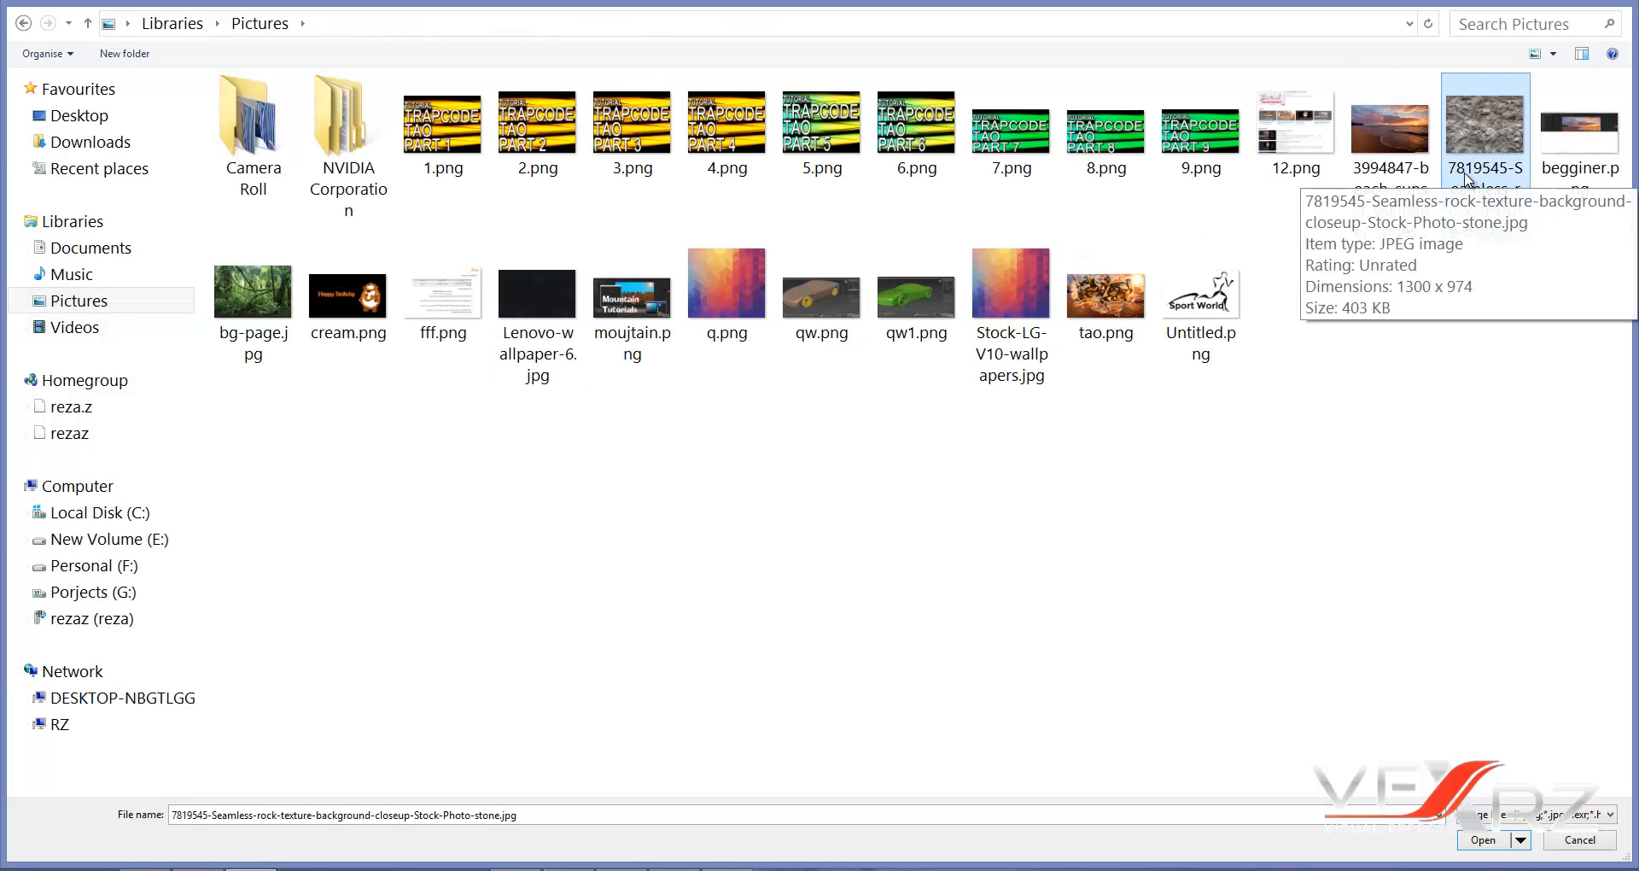
double_click(1464, 177)
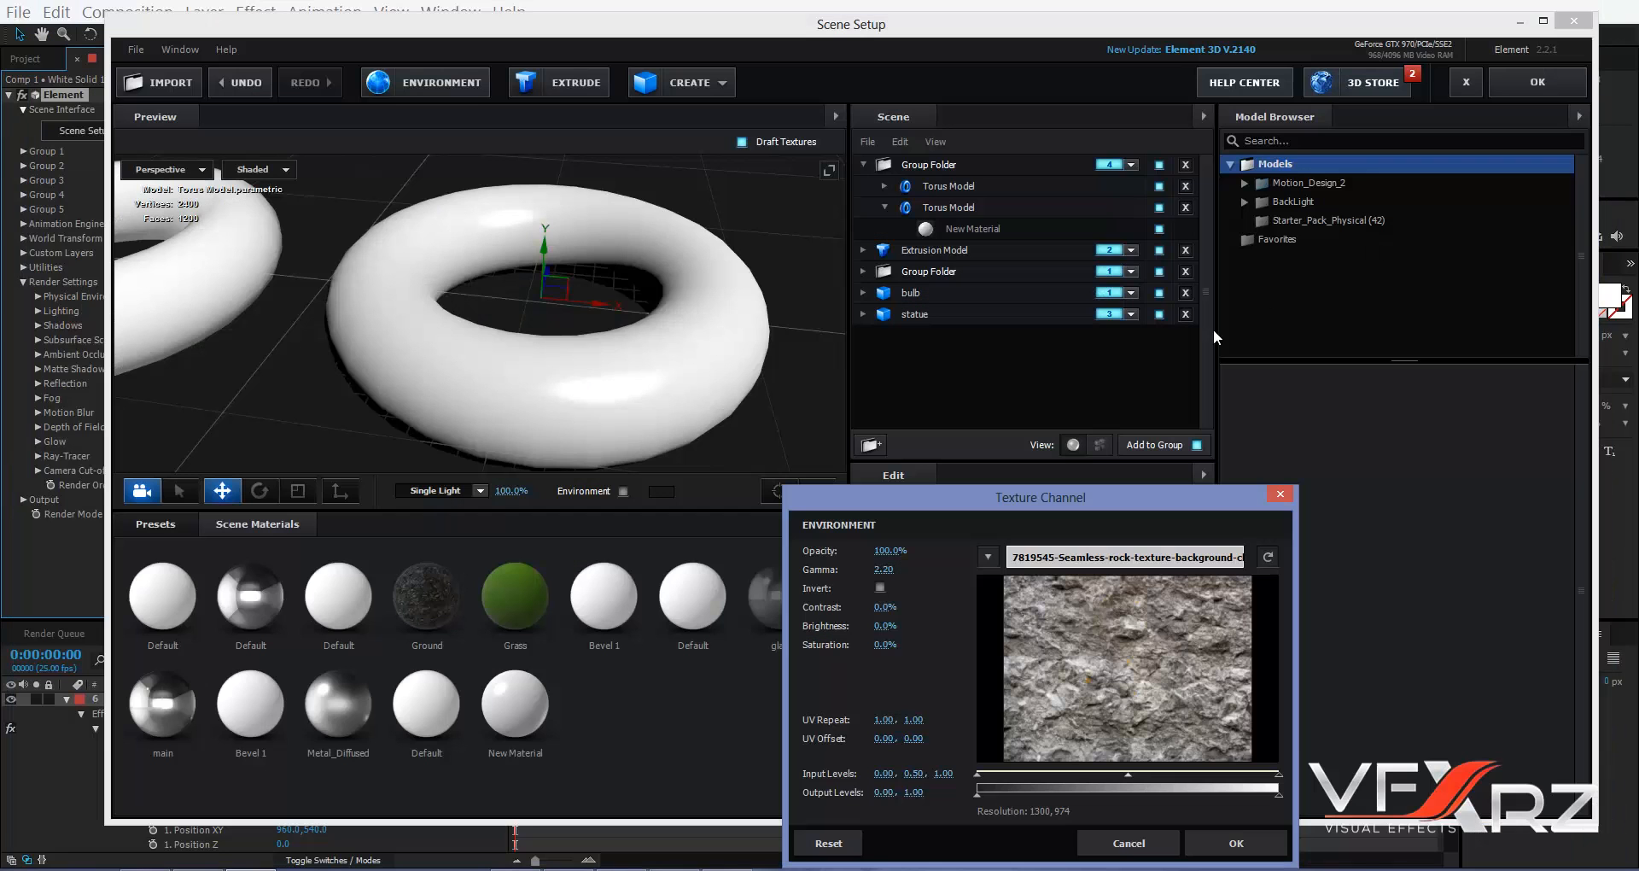
click(1236, 844)
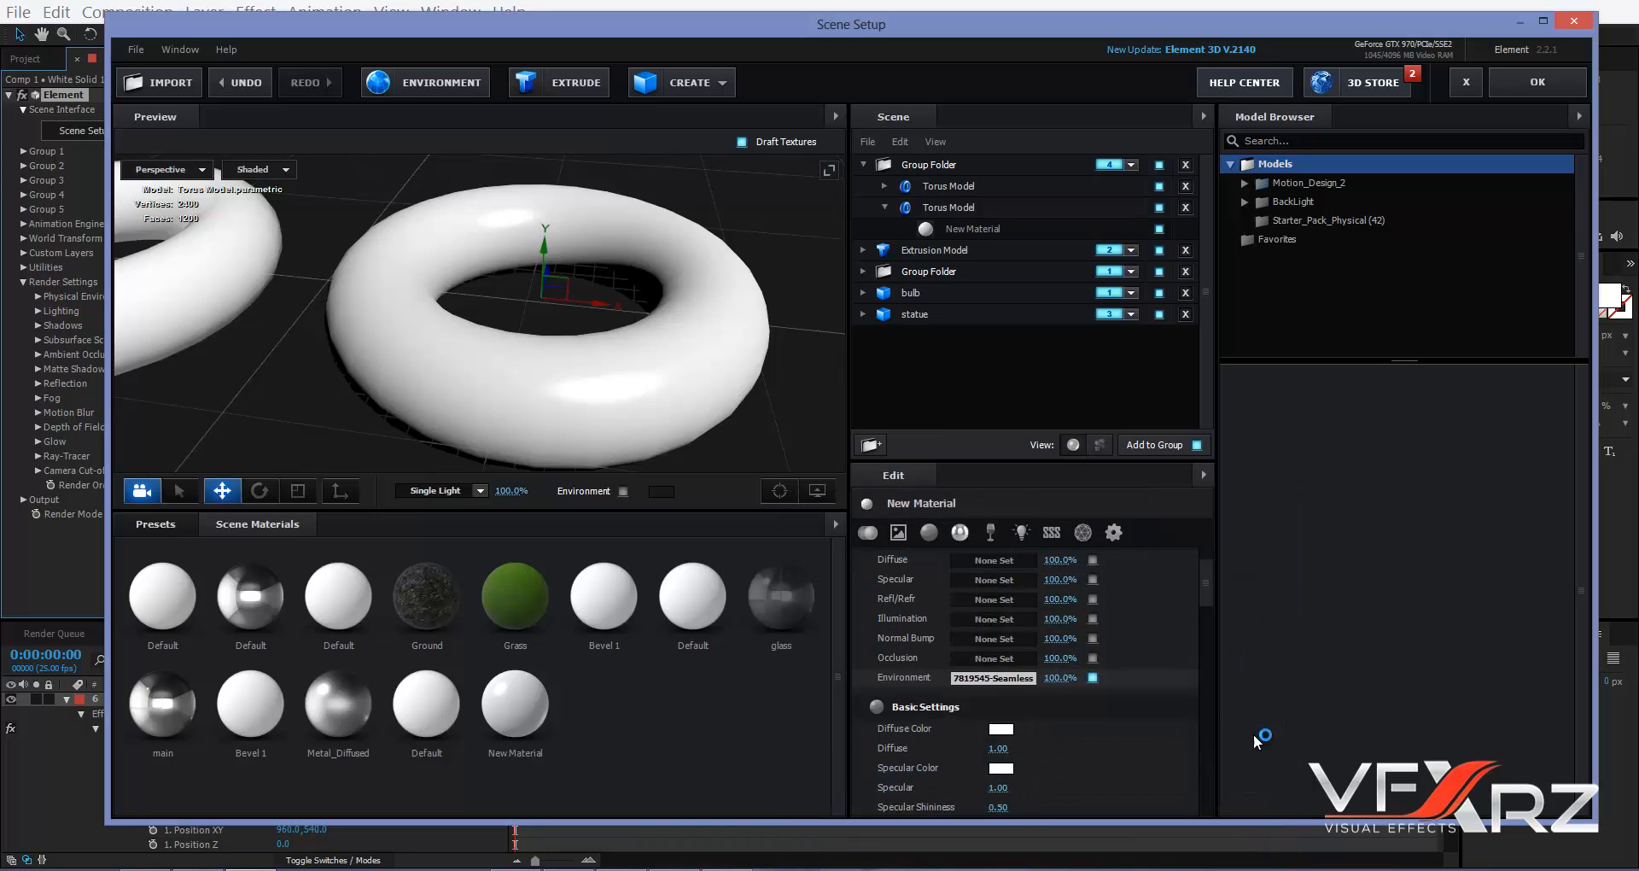
- Set New Material's type to Physical Shader and inspect the environment texture on the second torus from several angles
scroll(1067, 631, up, 2)
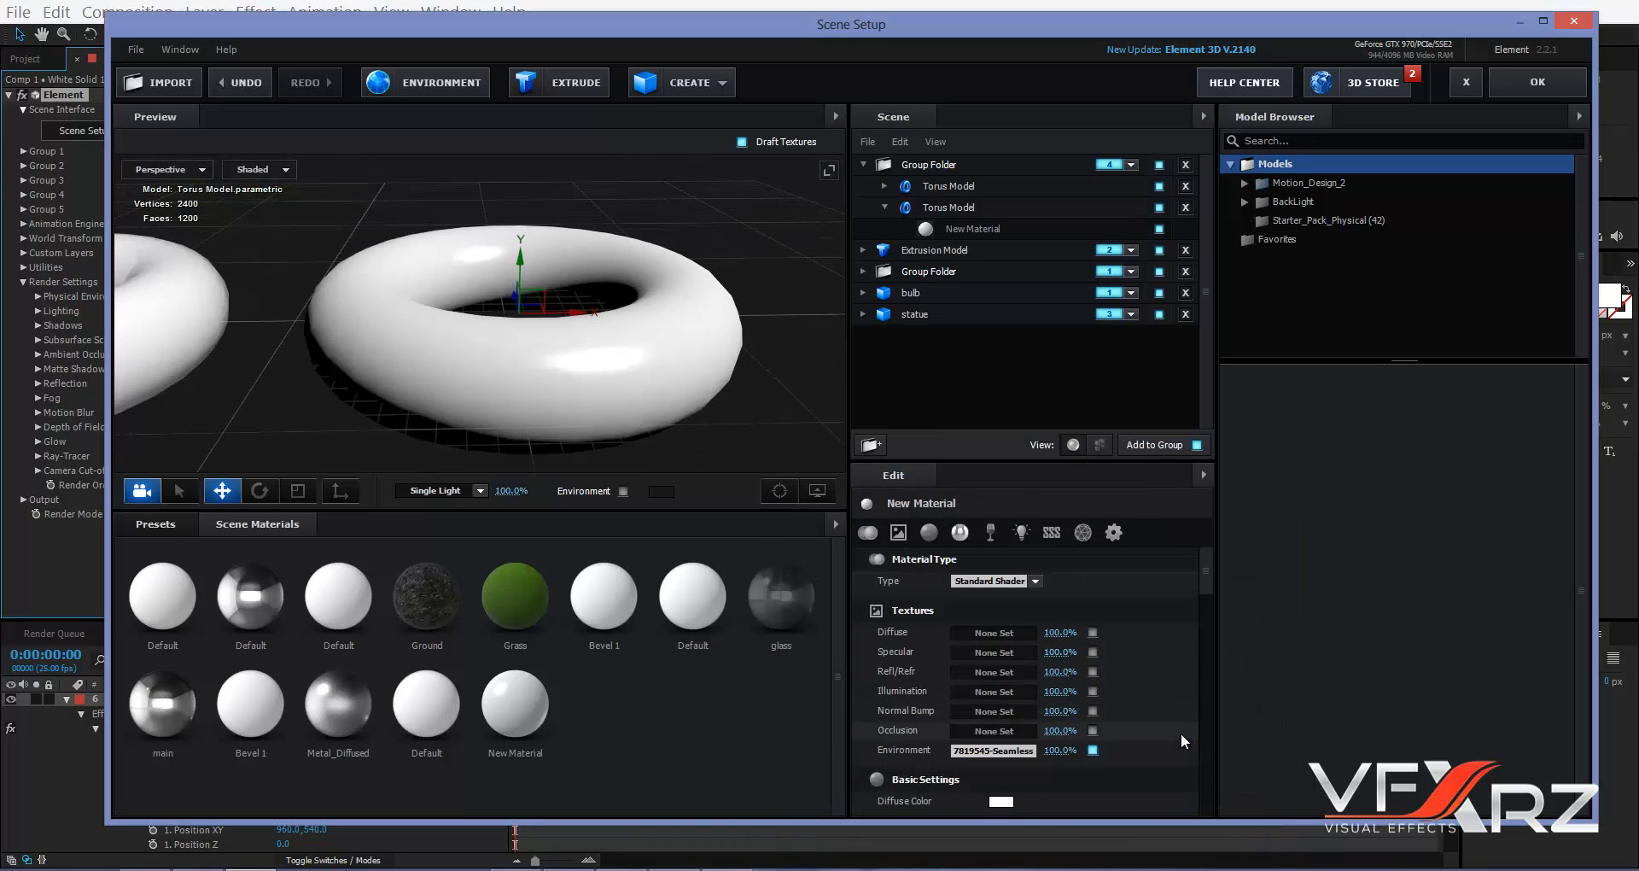
click(990, 584)
click(1001, 608)
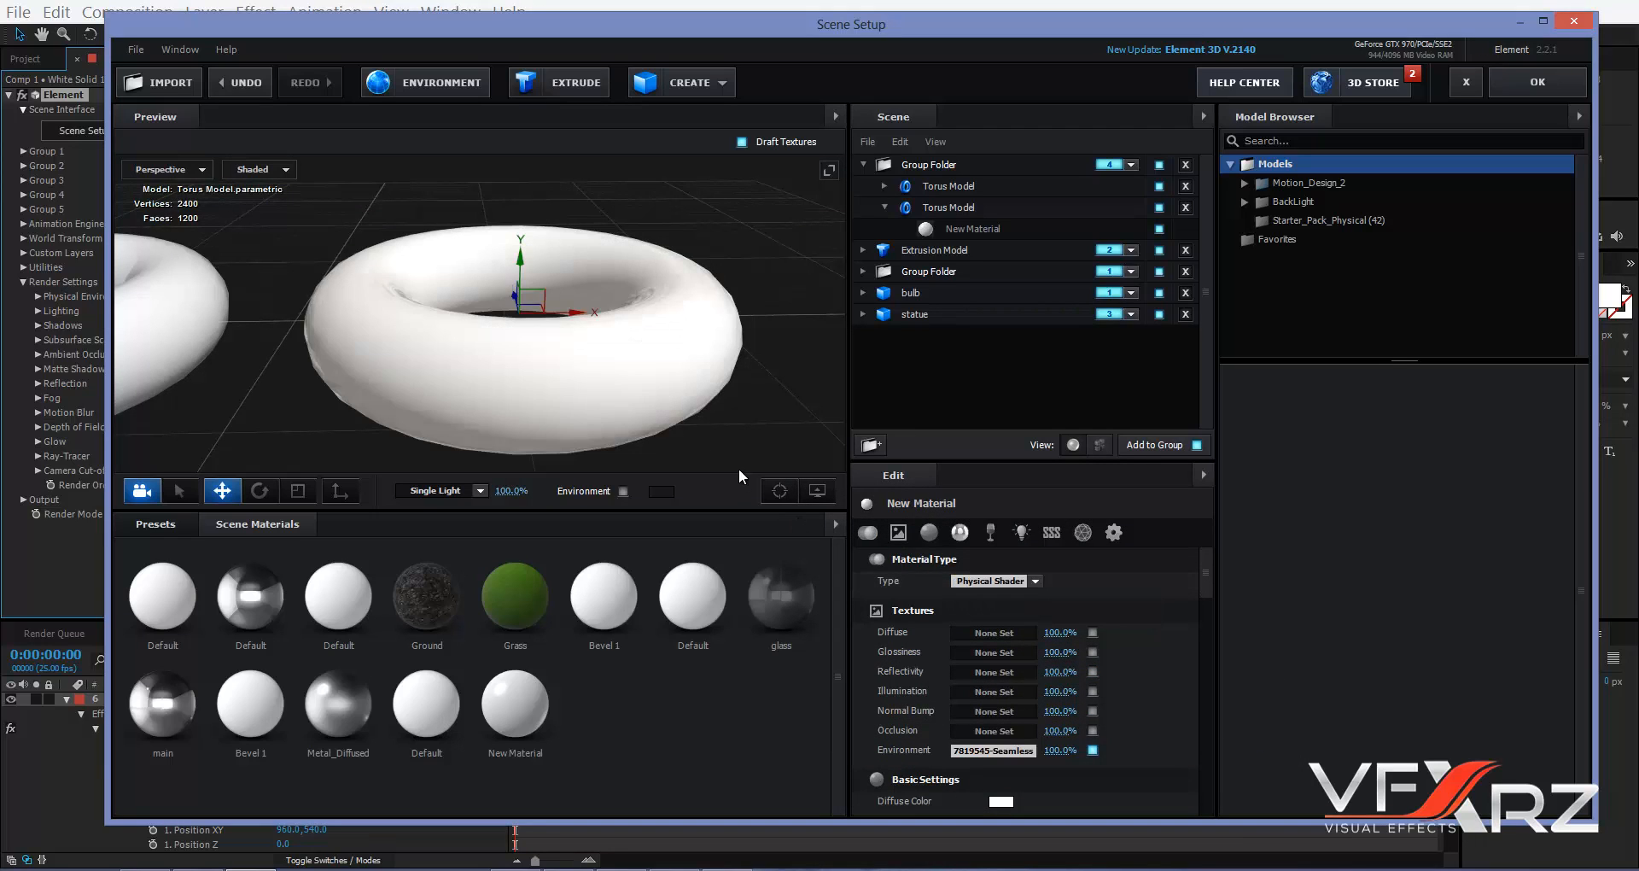
drag(736, 444, 647, 297)
scroll(702, 410, up, 3)
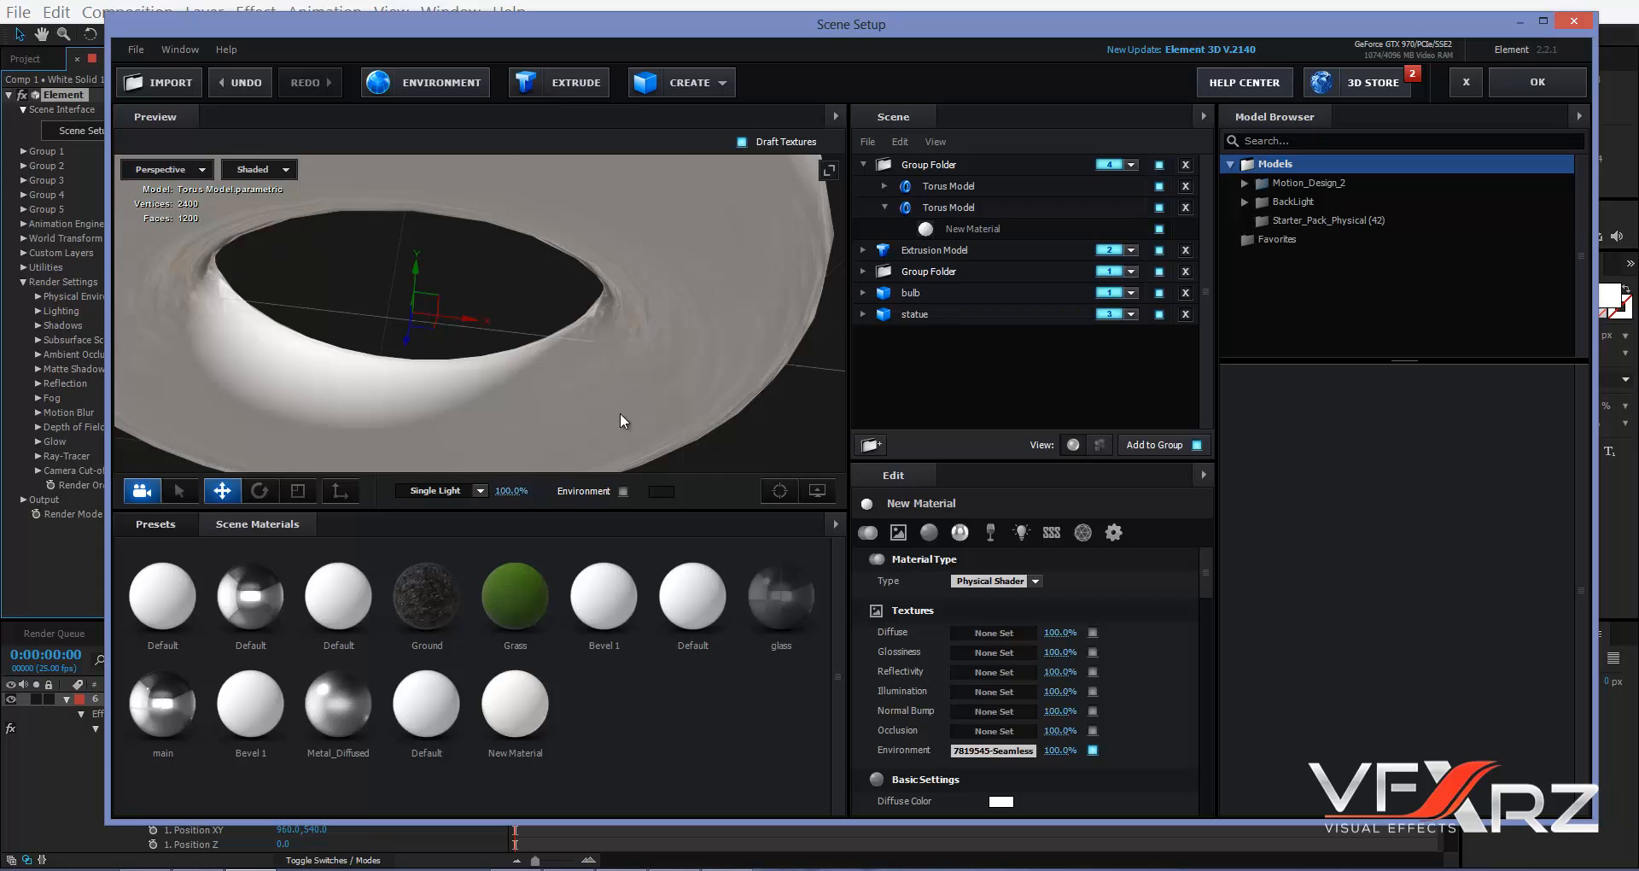
drag(619, 412, 730, 420)
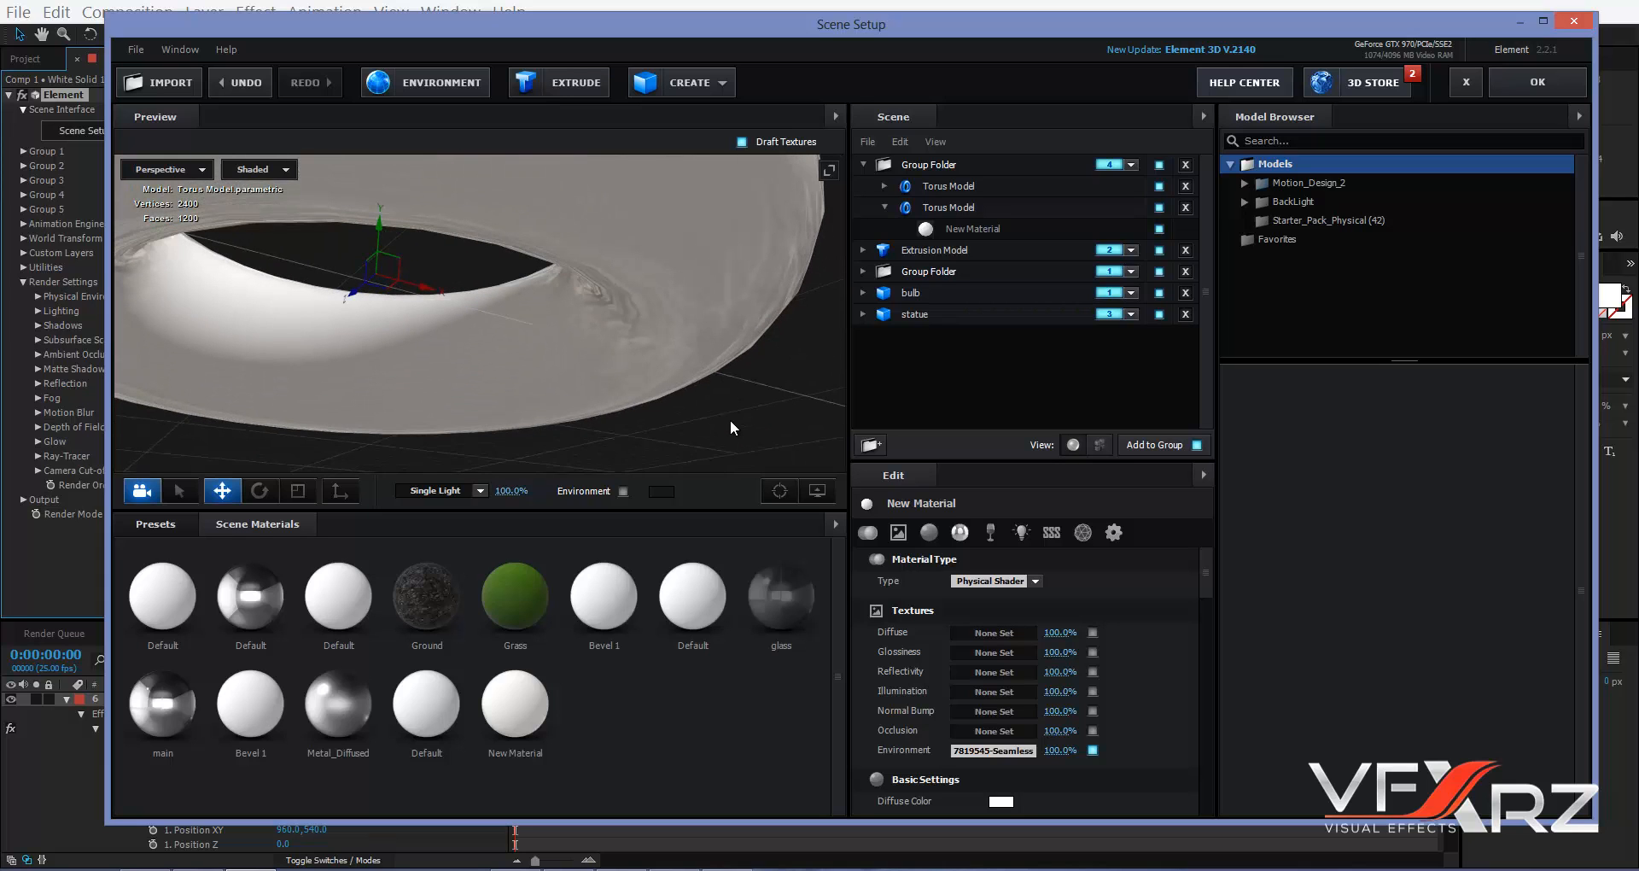
drag(739, 331, 376, 352)
drag(389, 263, 581, 355)
scroll(649, 311, down, 3)
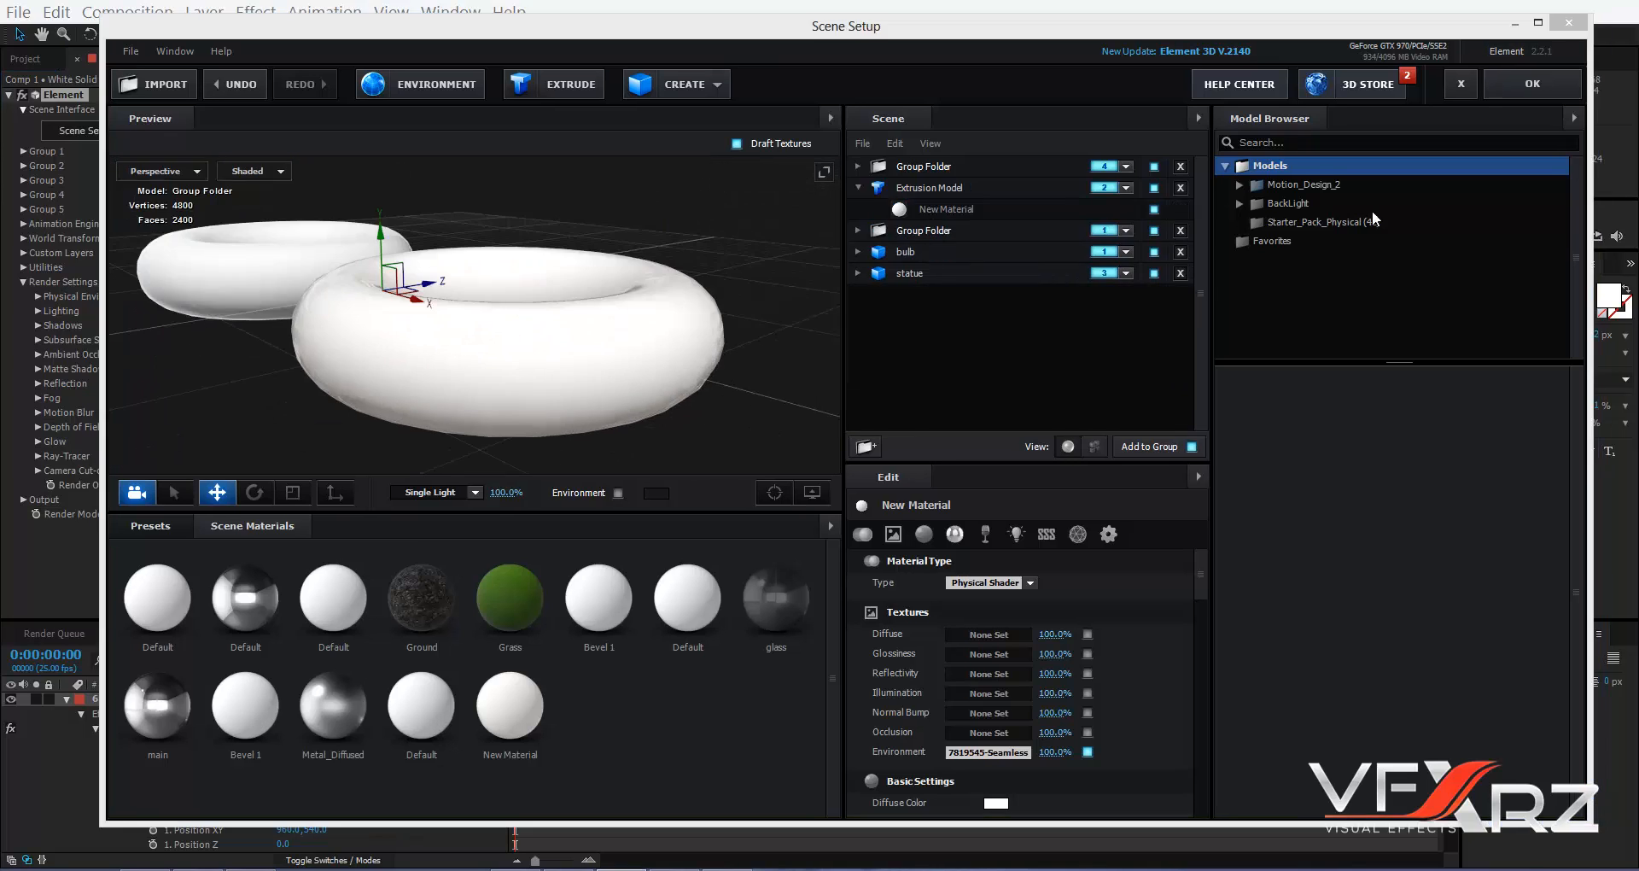
- Set New Material's diffuse color to red C94F4F
drag(1206, 565, 1207, 608)
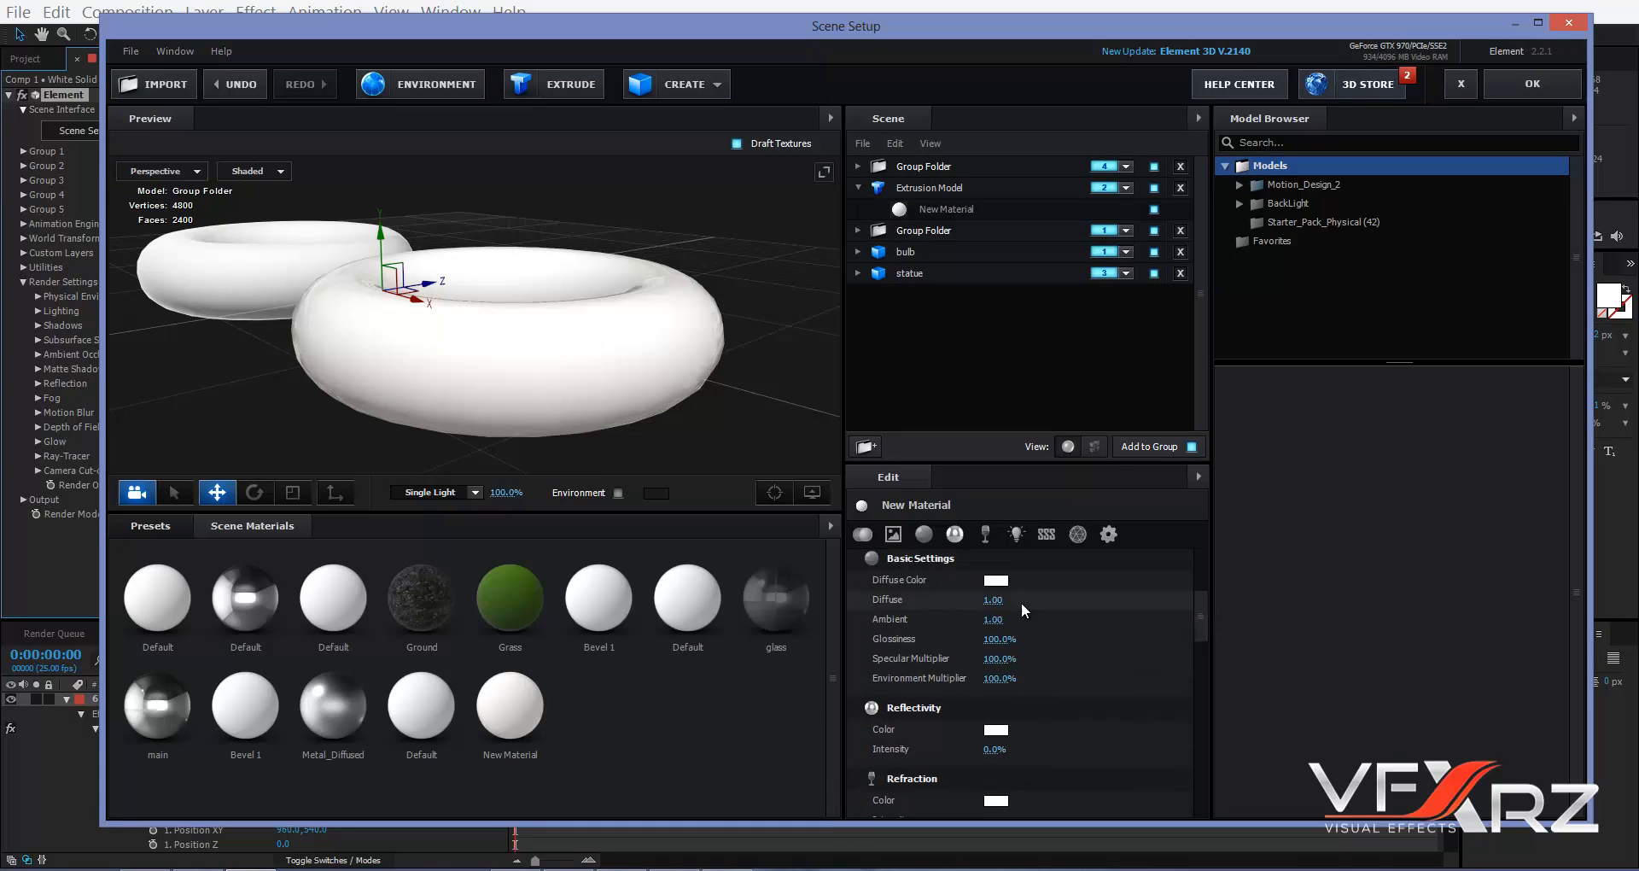
scroll(971, 726, down, 4)
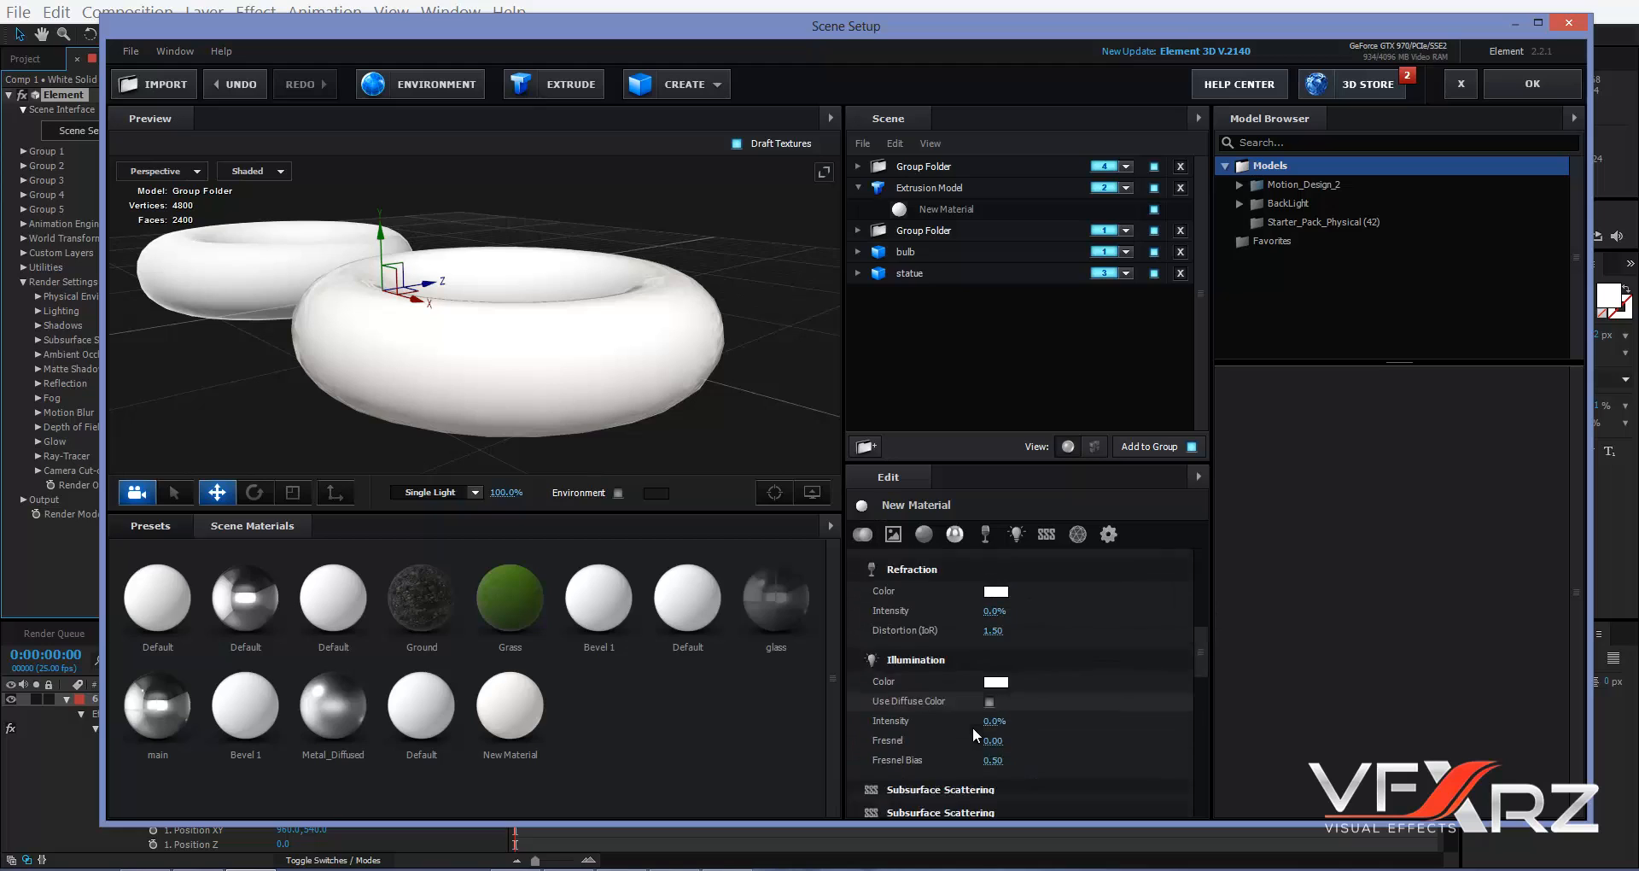
scroll(945, 695, up, 1)
scroll(946, 702, up, 4)
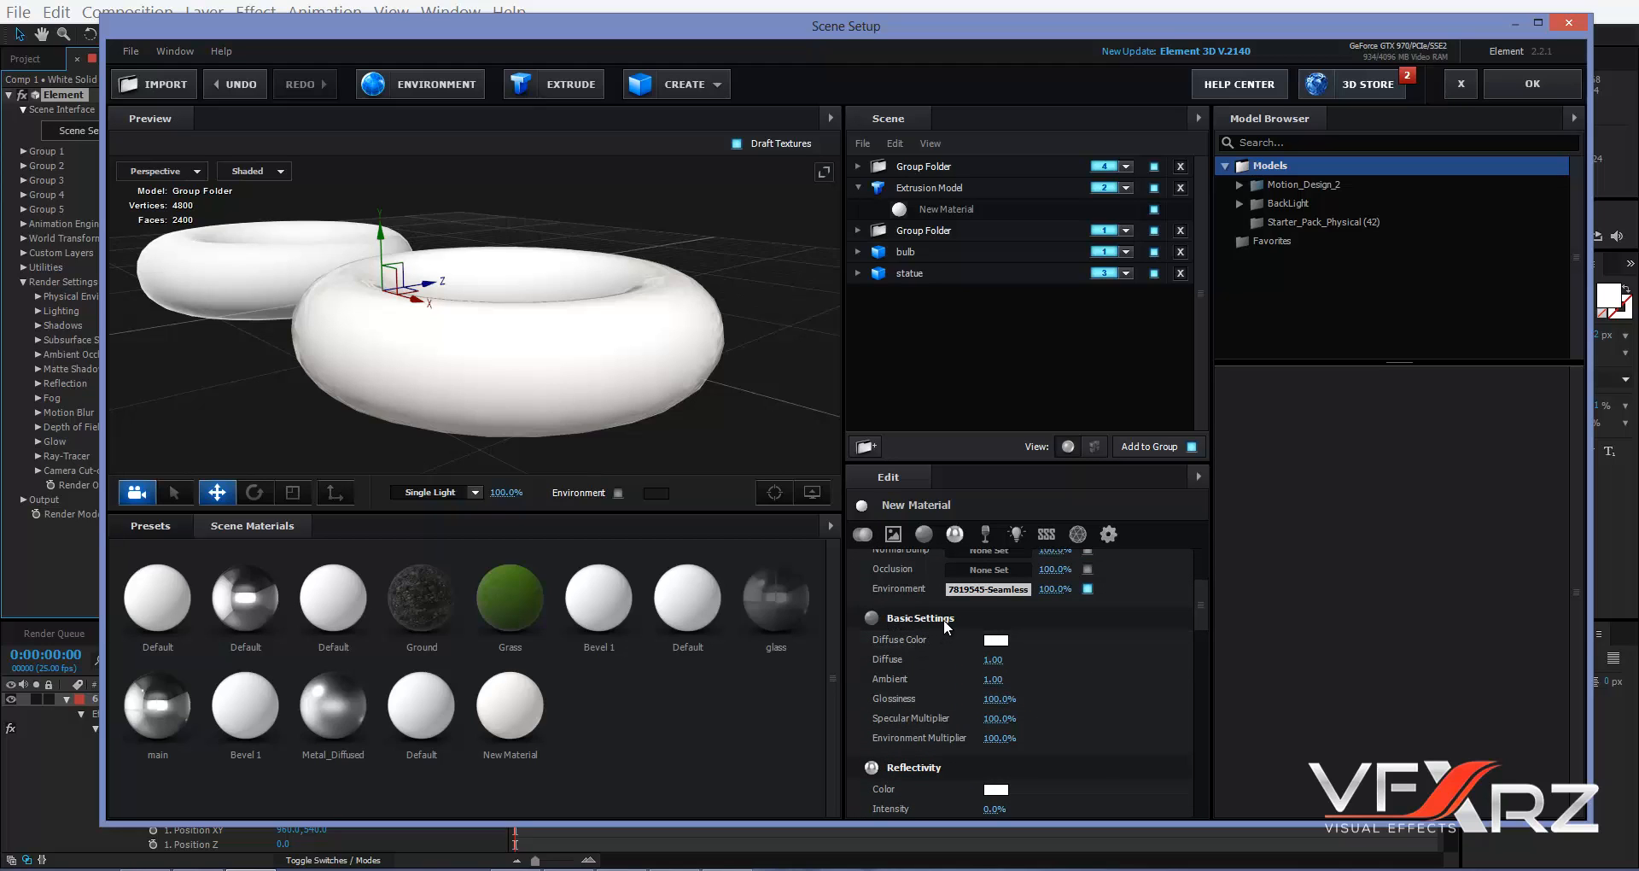
click(993, 639)
click(976, 603)
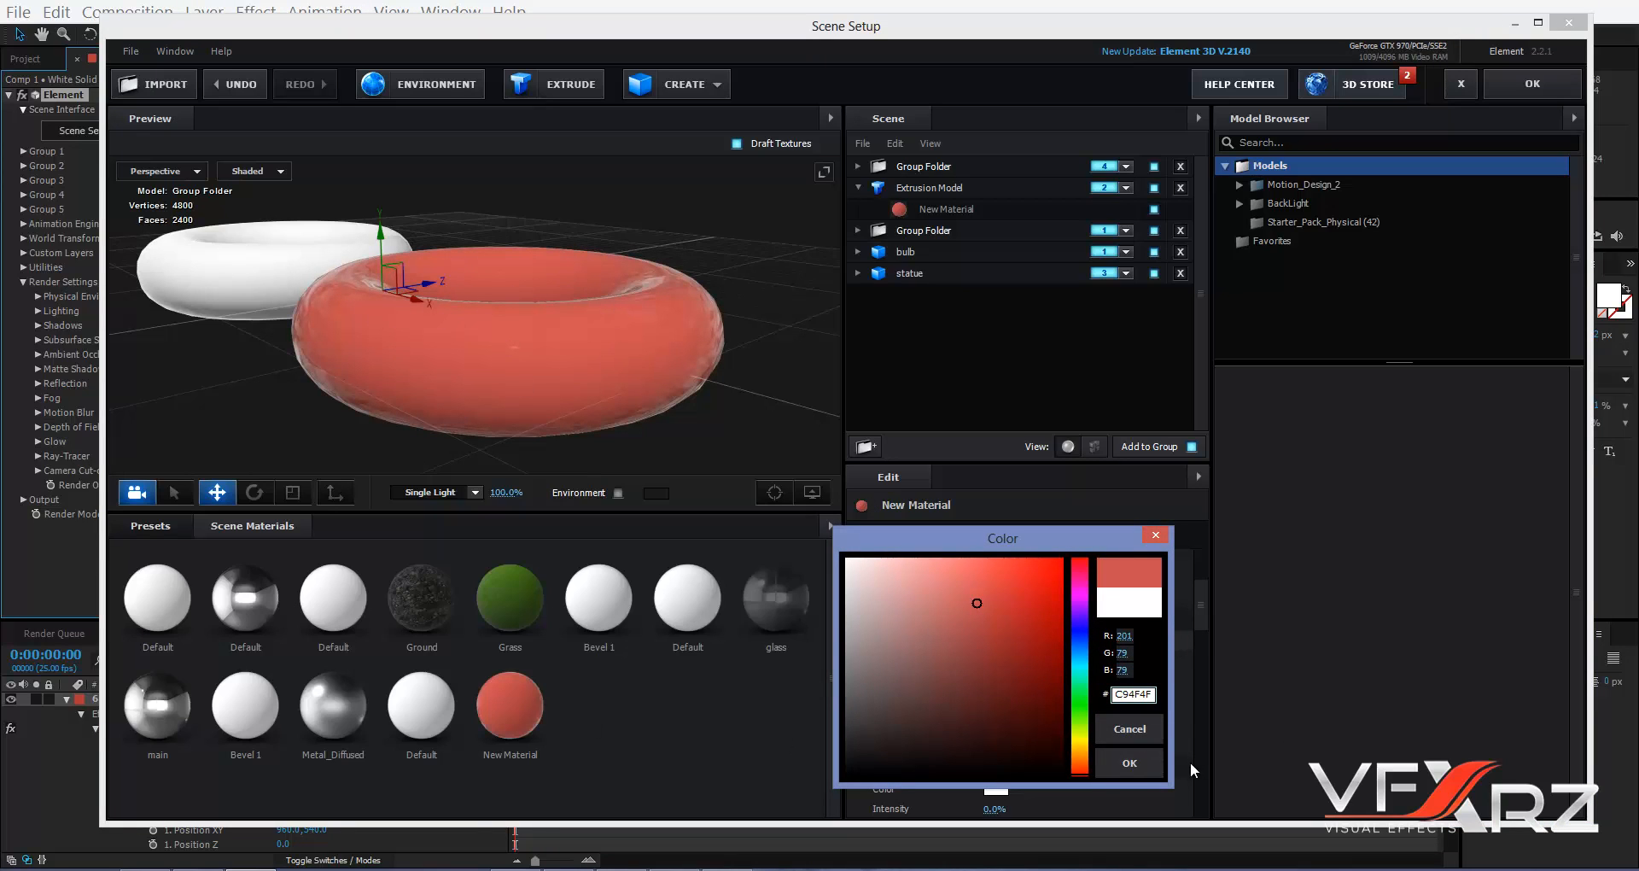
click(1140, 756)
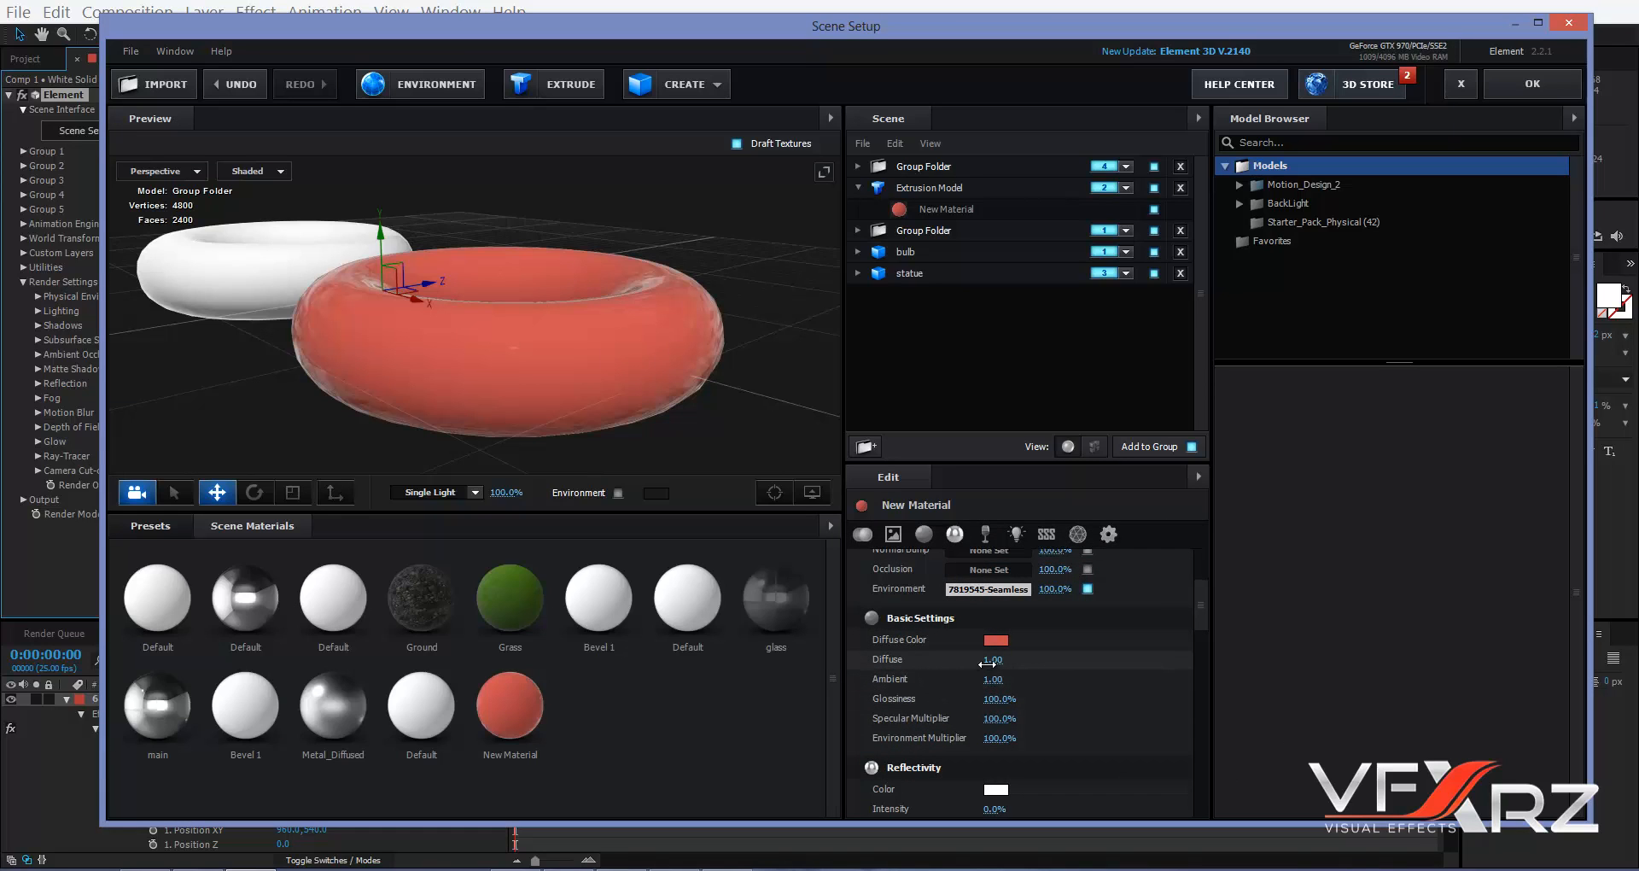
- Set New Material's Diffuse to 0.00, Ambient to 2.55 and Glossiness to 100%
drag(992, 660, 737, 677)
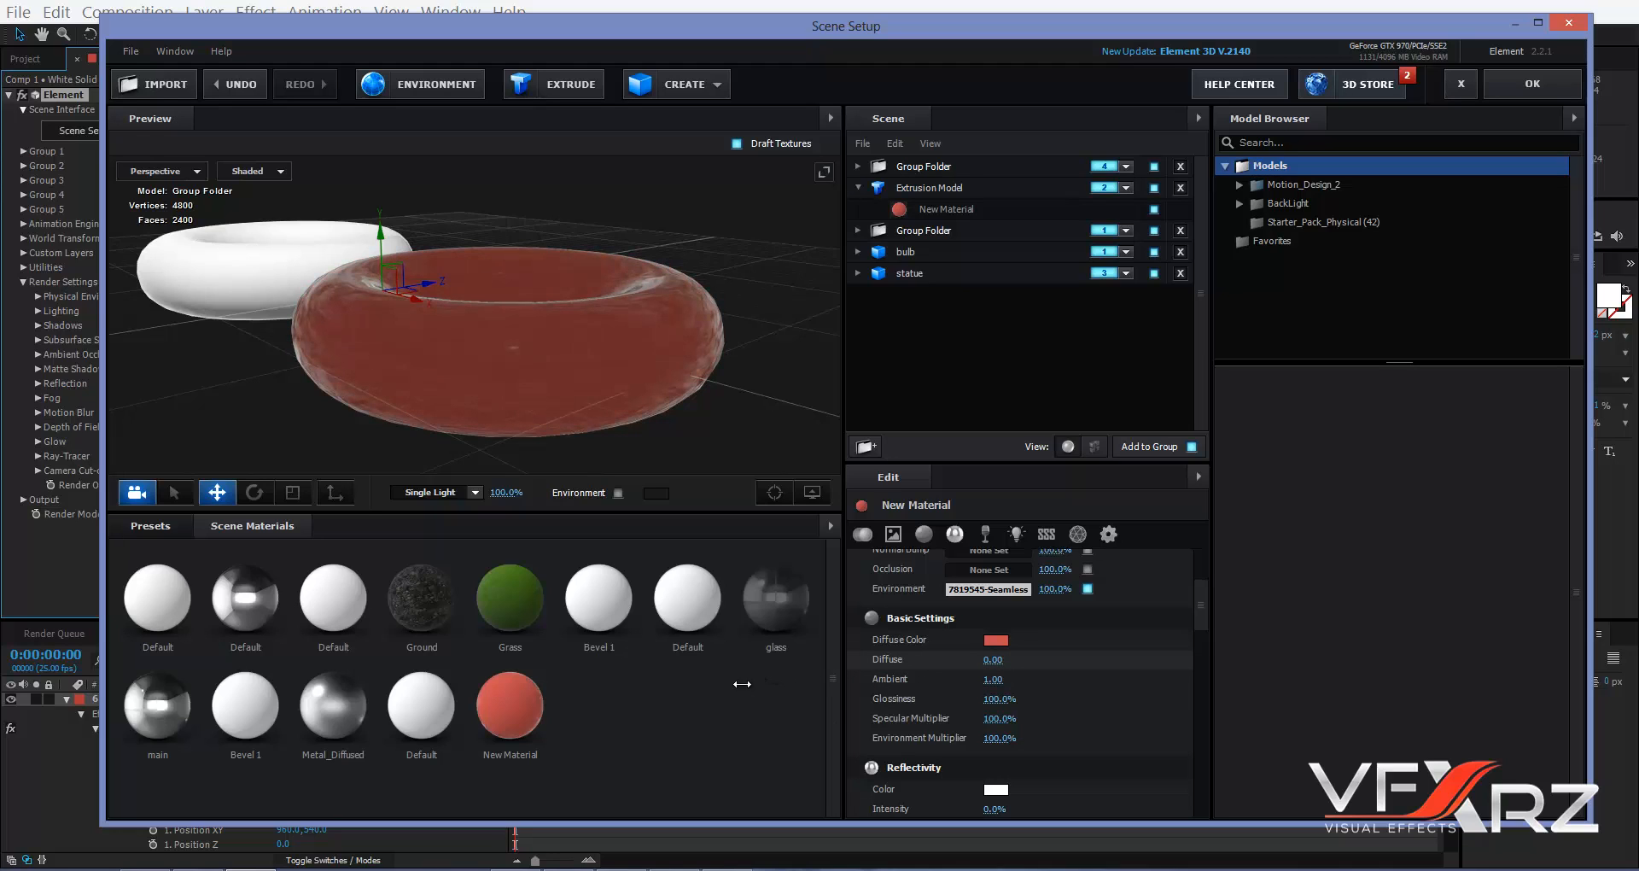
drag(993, 679, 806, 708)
drag(632, 341, 708, 402)
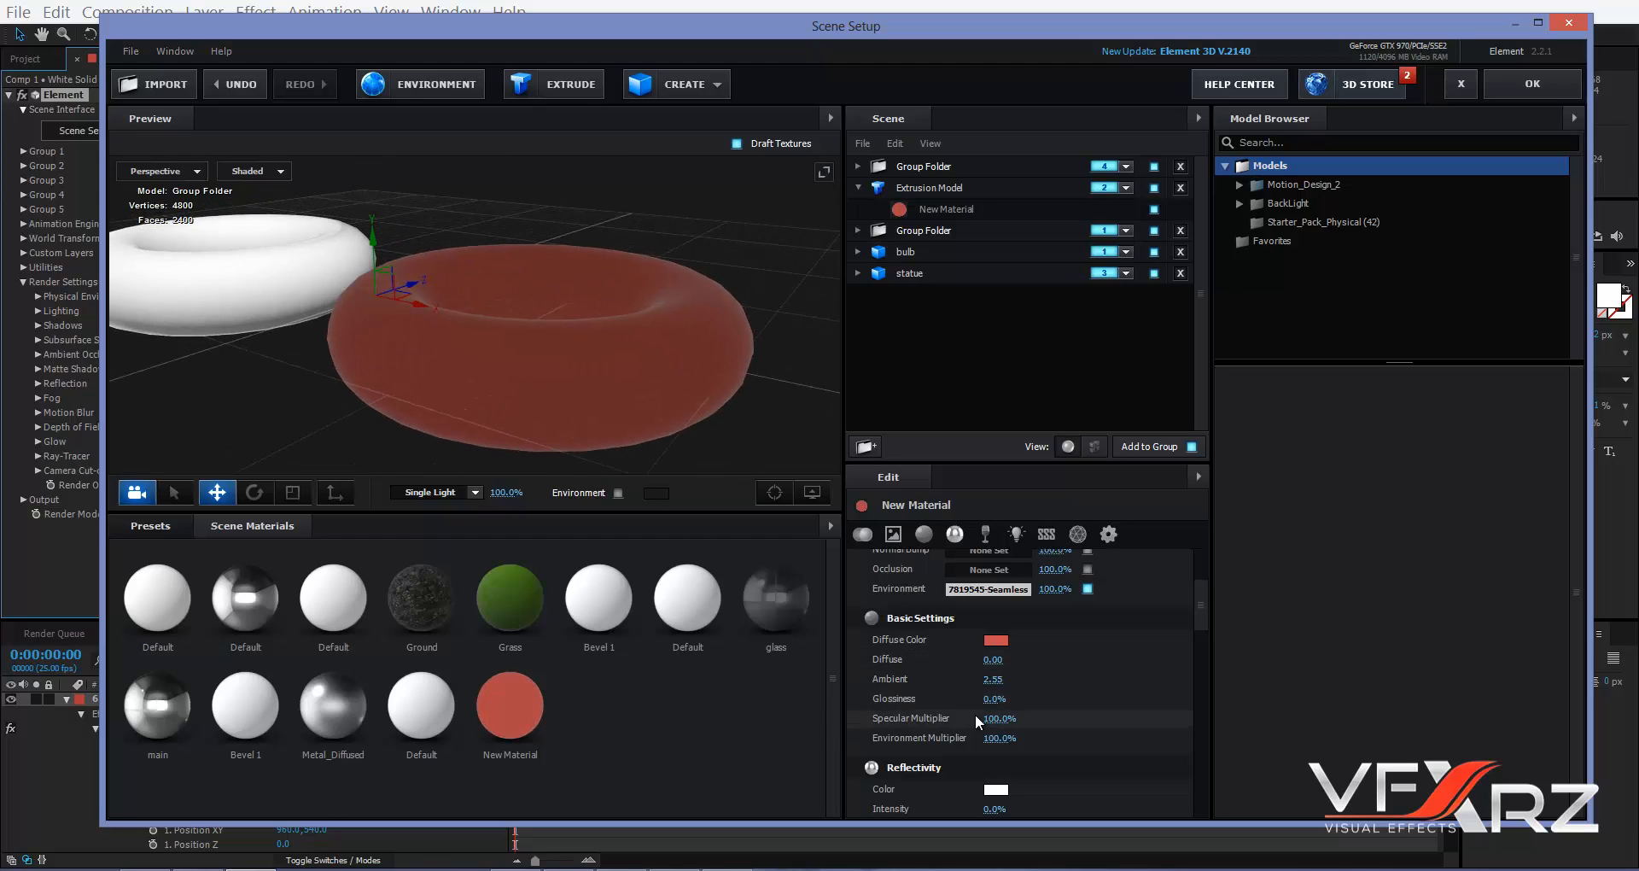
drag(990, 698, 1227, 700)
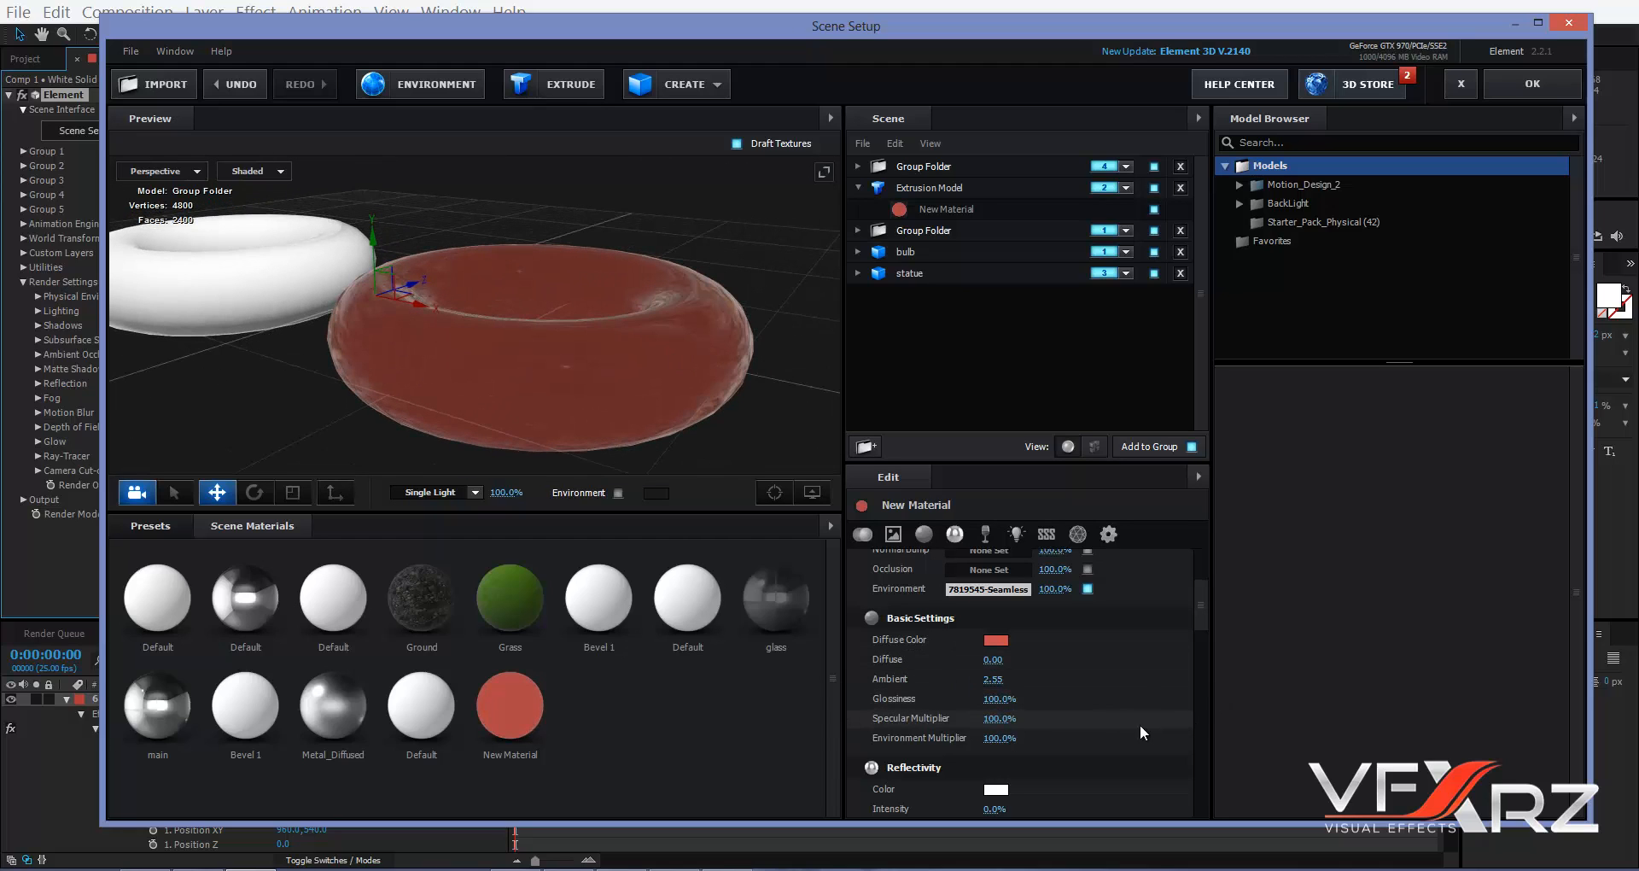
- Raise New Material's reflectivity intensity to 100% and inspect the rock reflections on the torus
scroll(1144, 724, down, 1)
scroll(1156, 719, down, 3)
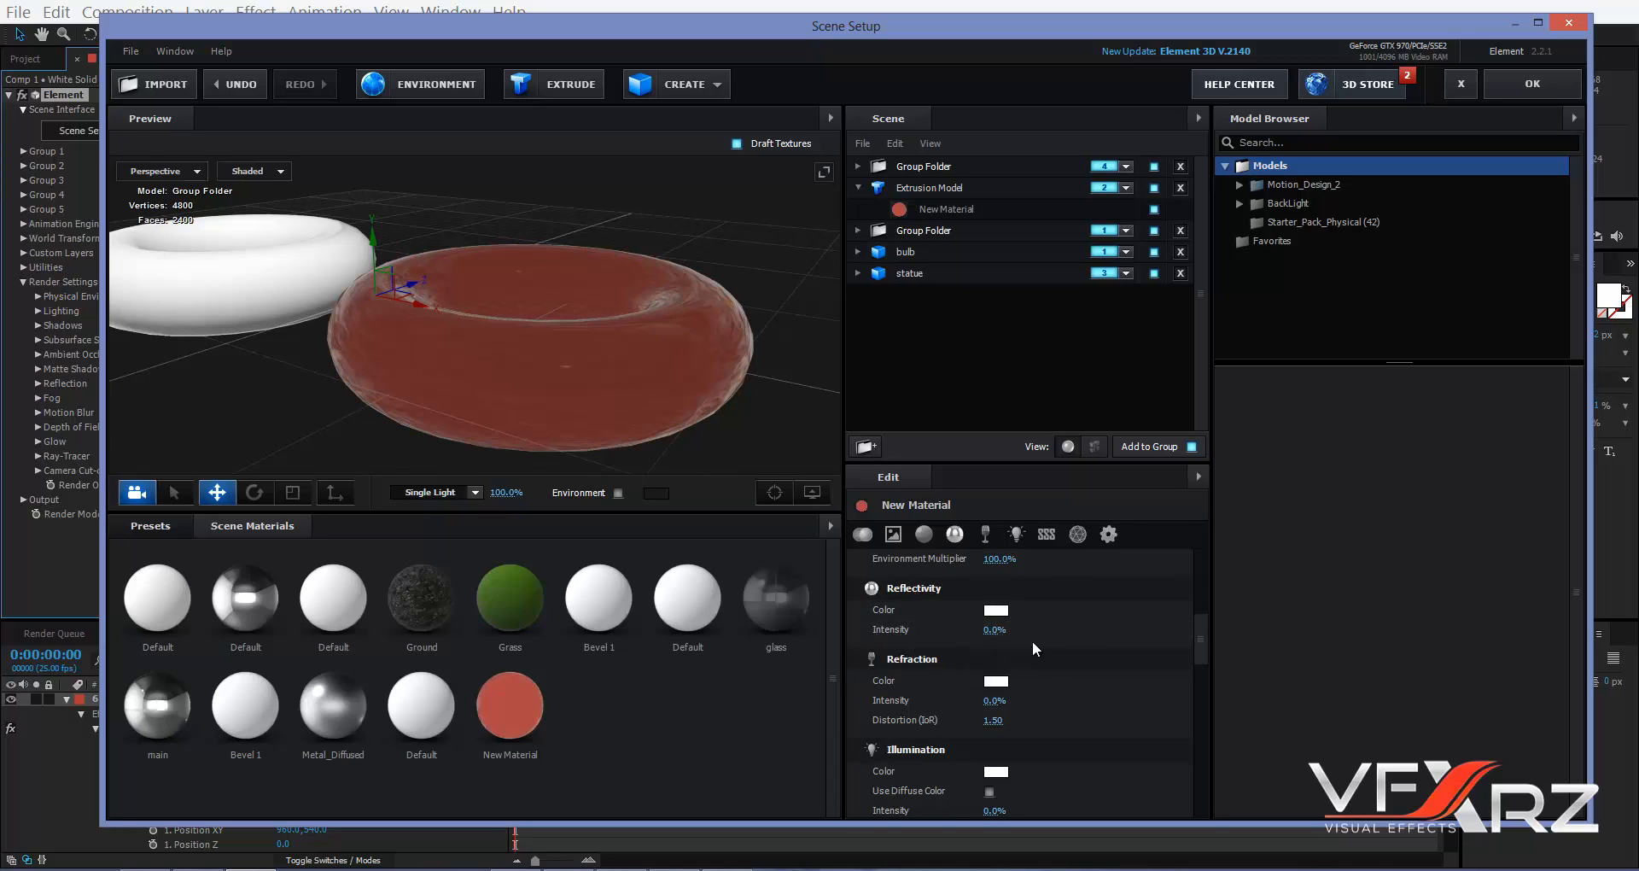
drag(993, 629, 1099, 629)
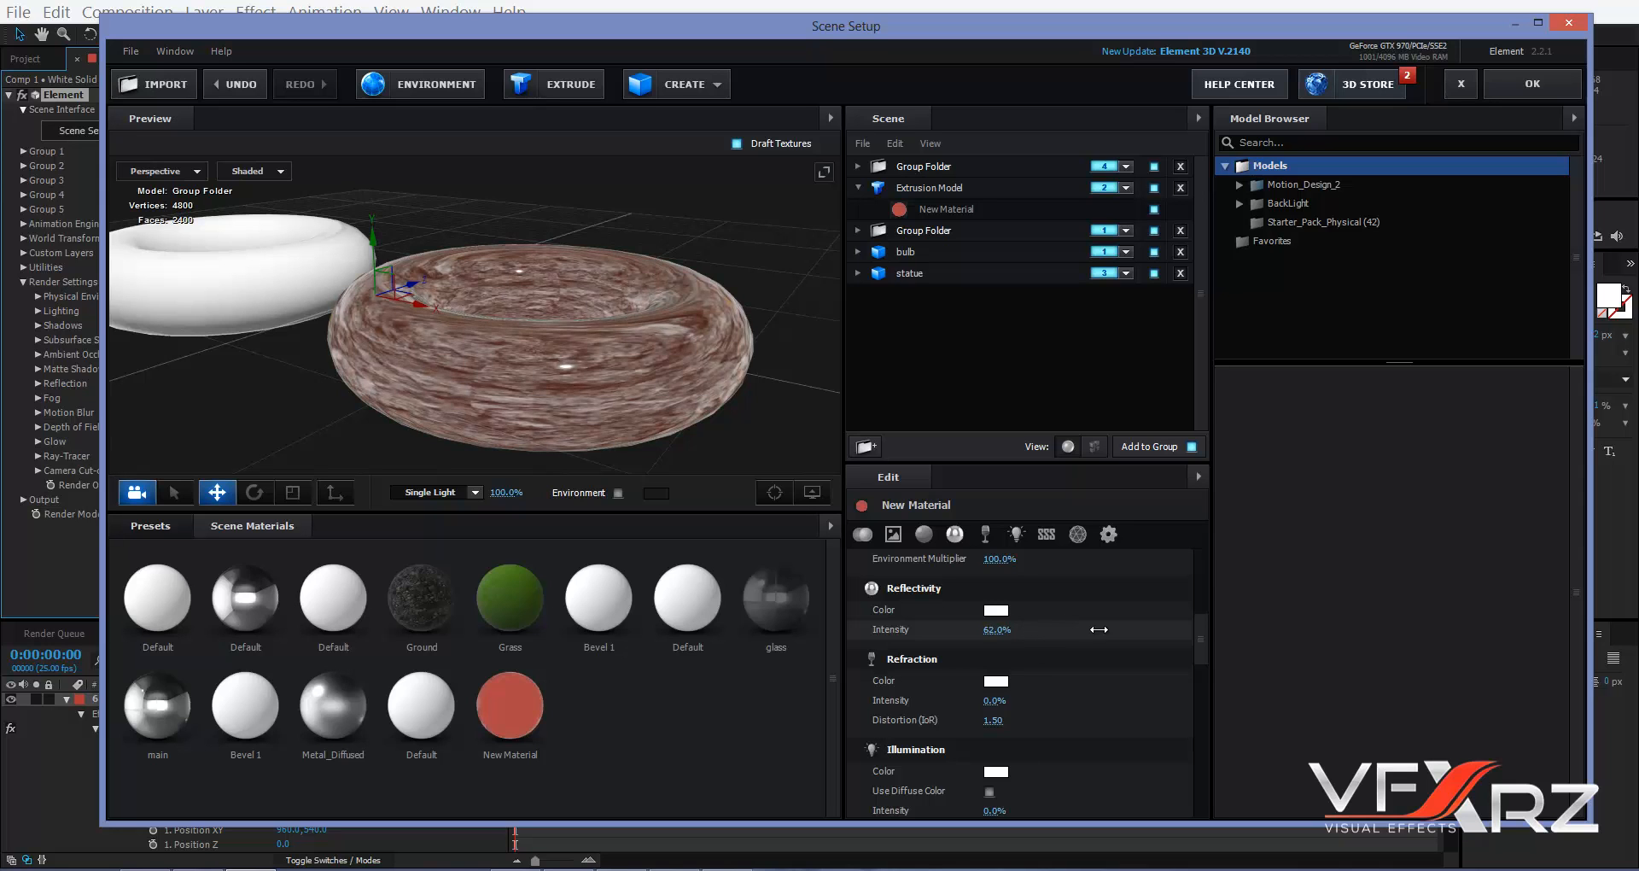
drag(781, 422, 587, 274)
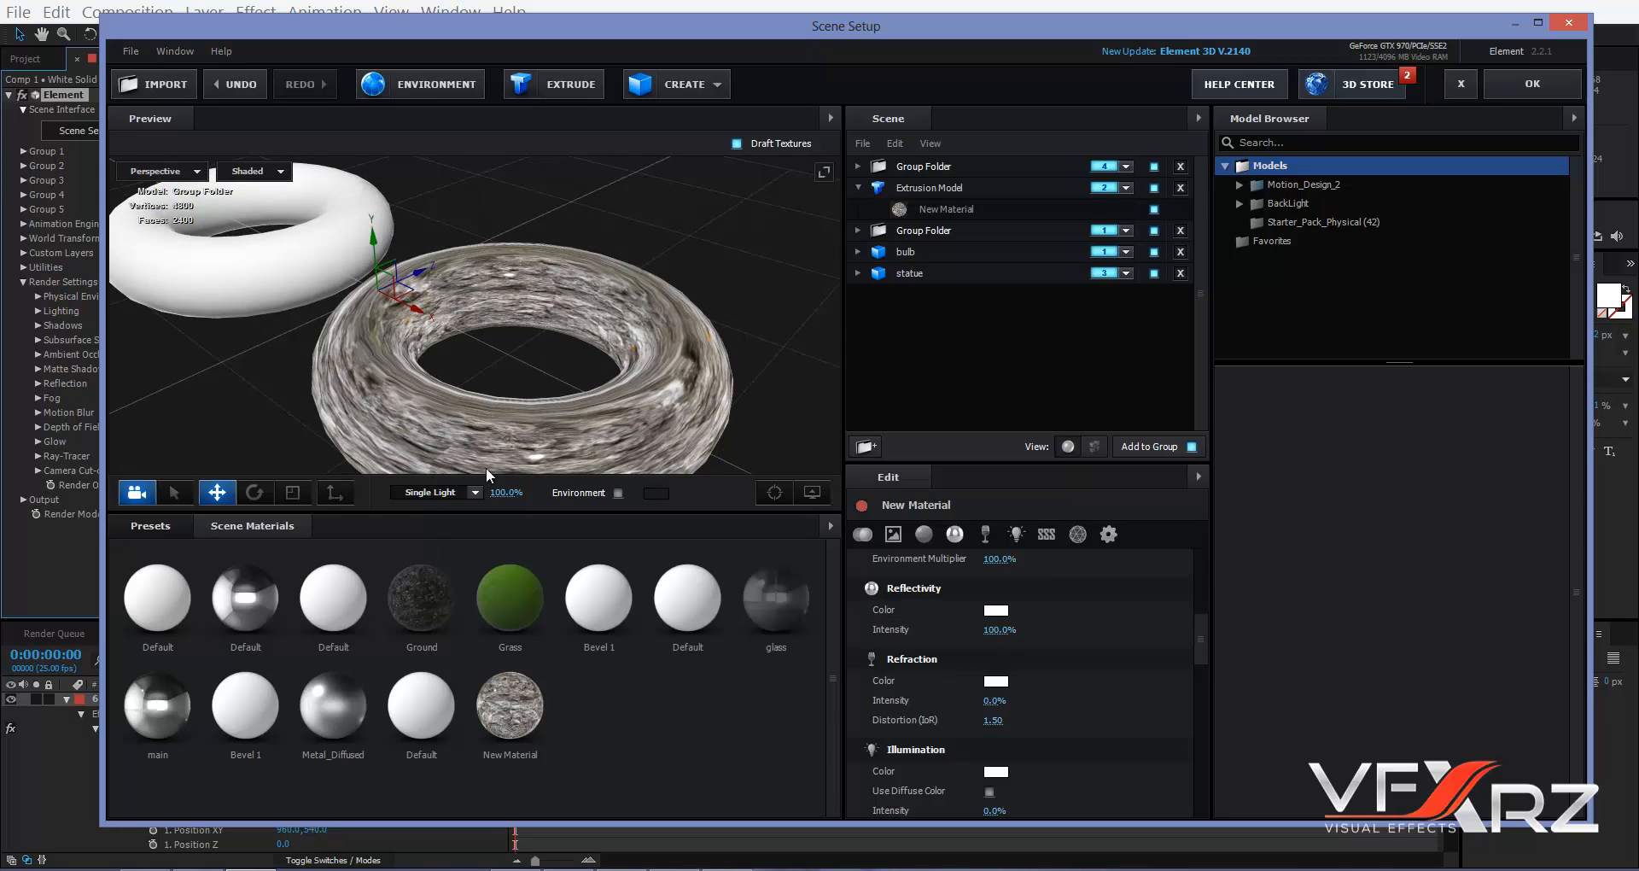
drag(487, 468, 612, 366)
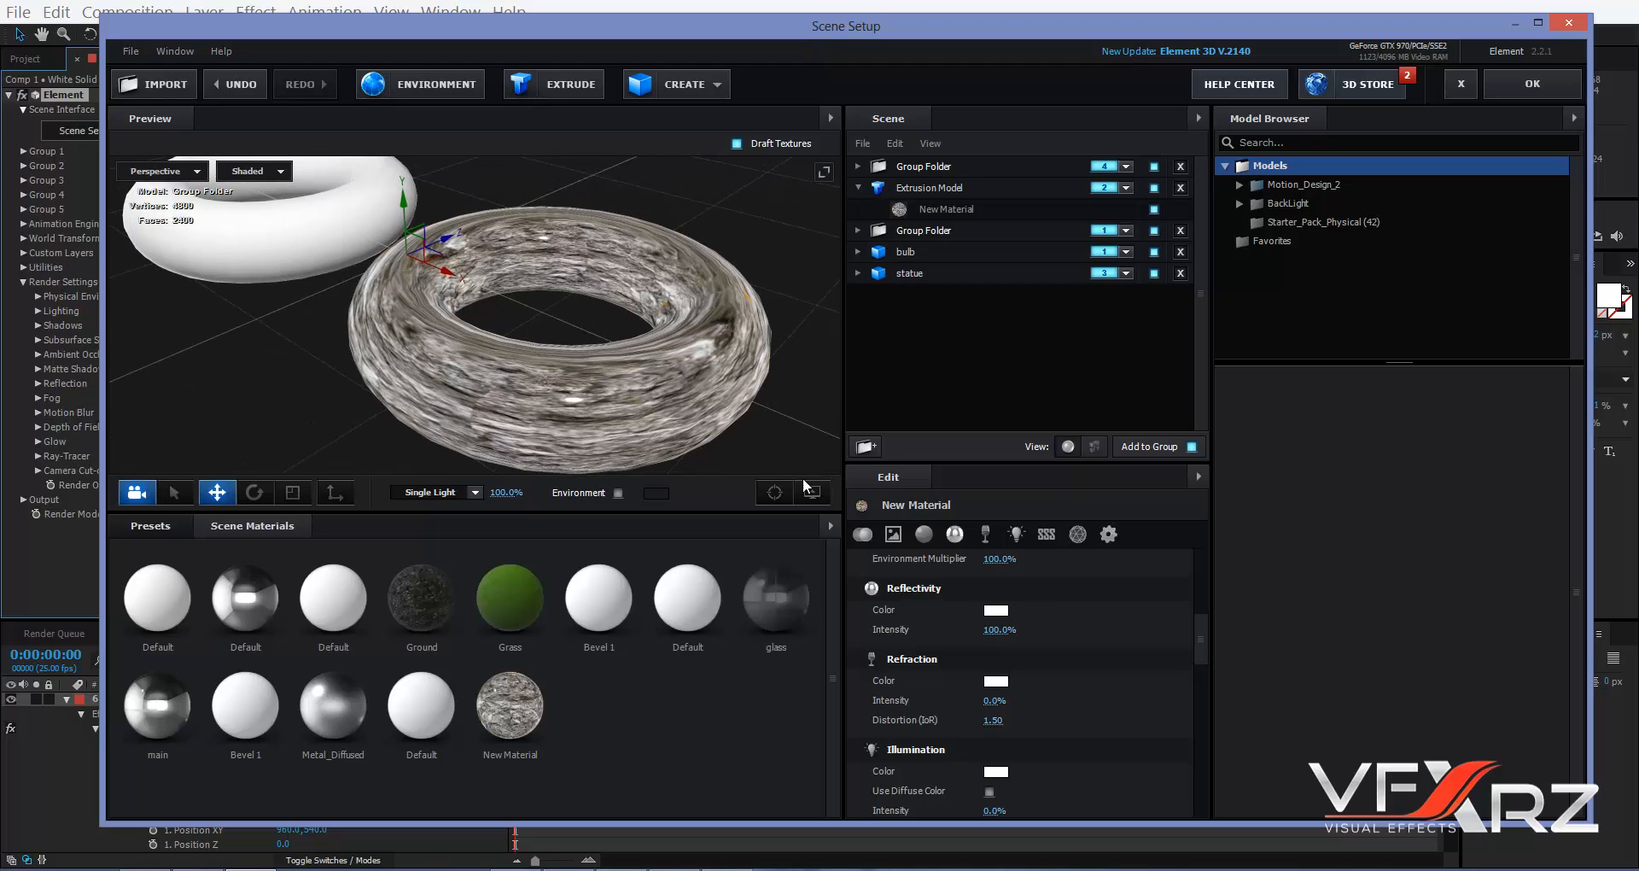
- Compare the torus with New Material's reflectivity intensity at 0% and 100%, and leave it at 0%
scroll(1200, 623, up, 5)
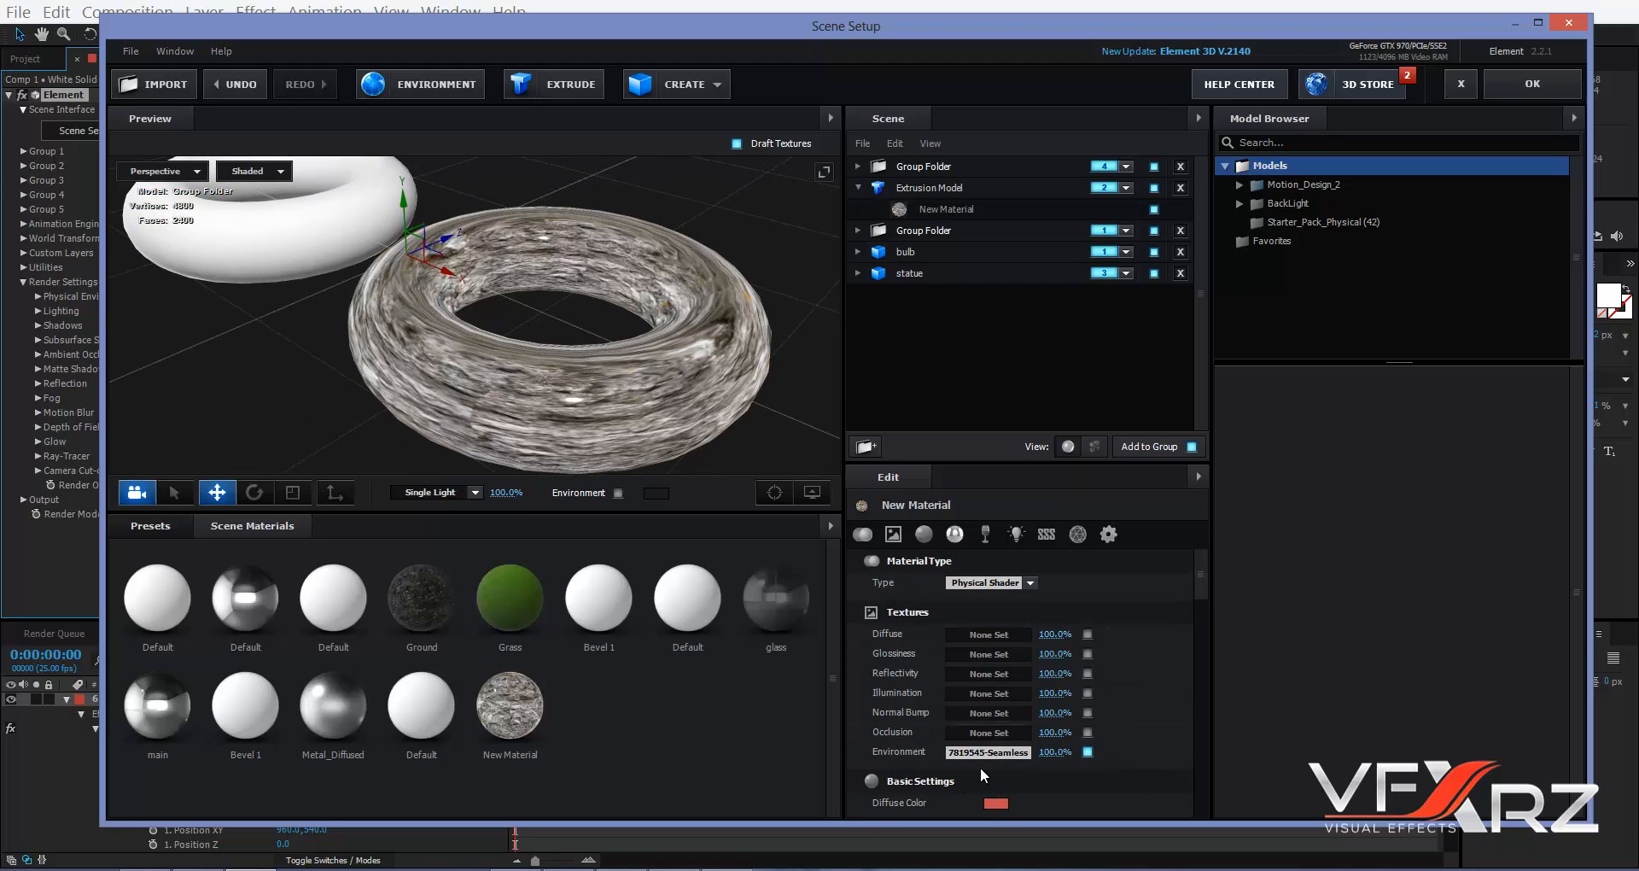
drag(1195, 589, 1196, 662)
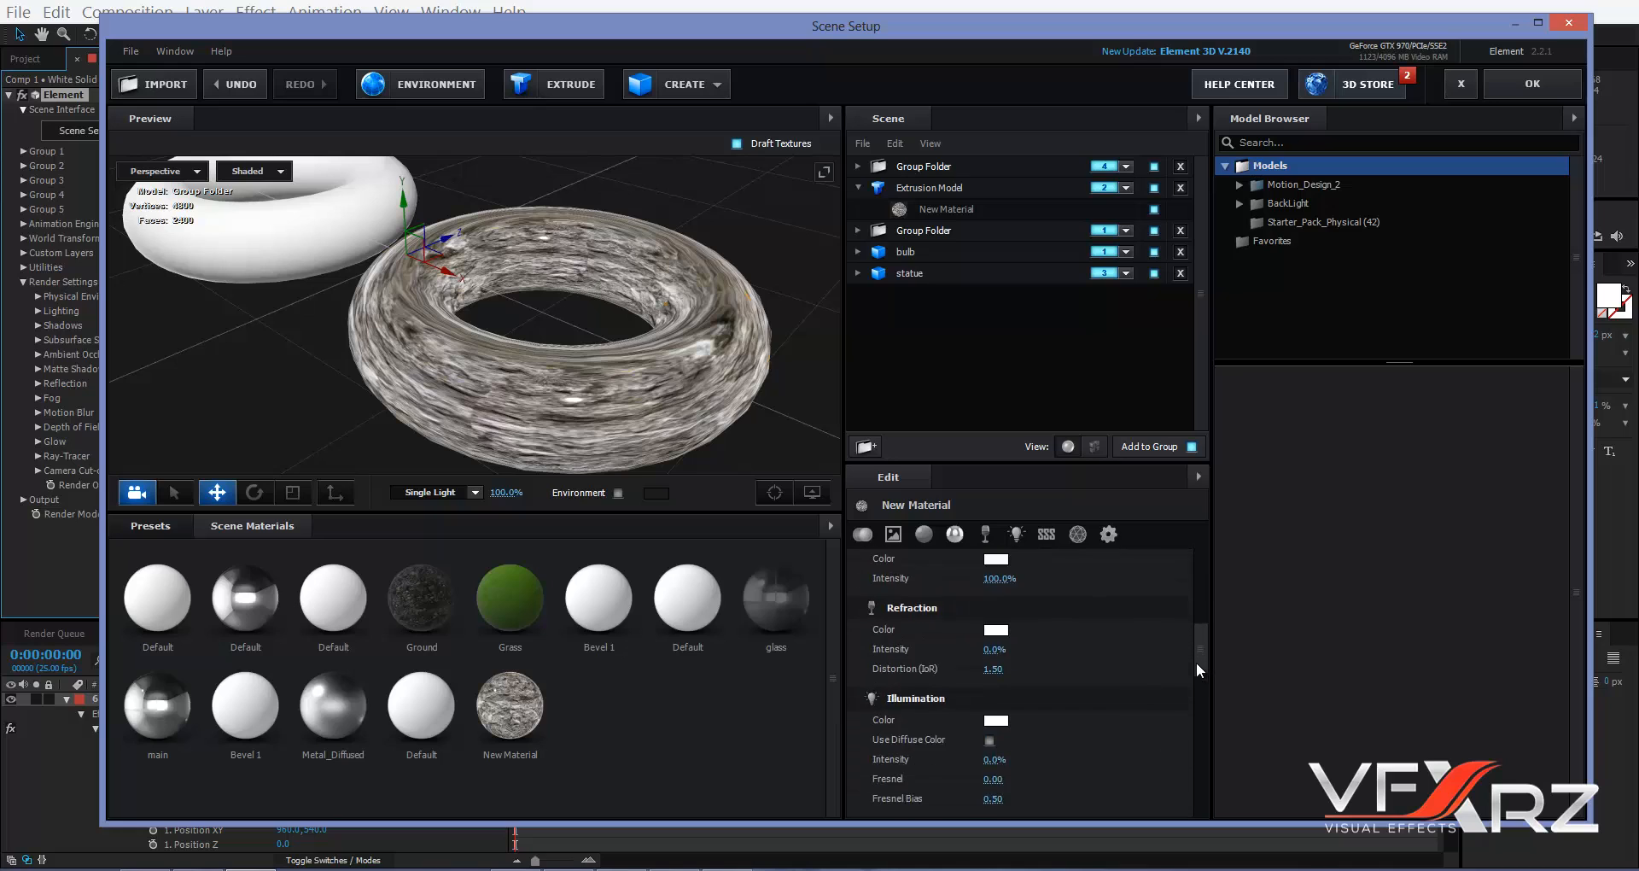
scroll(1196, 663, down, 2)
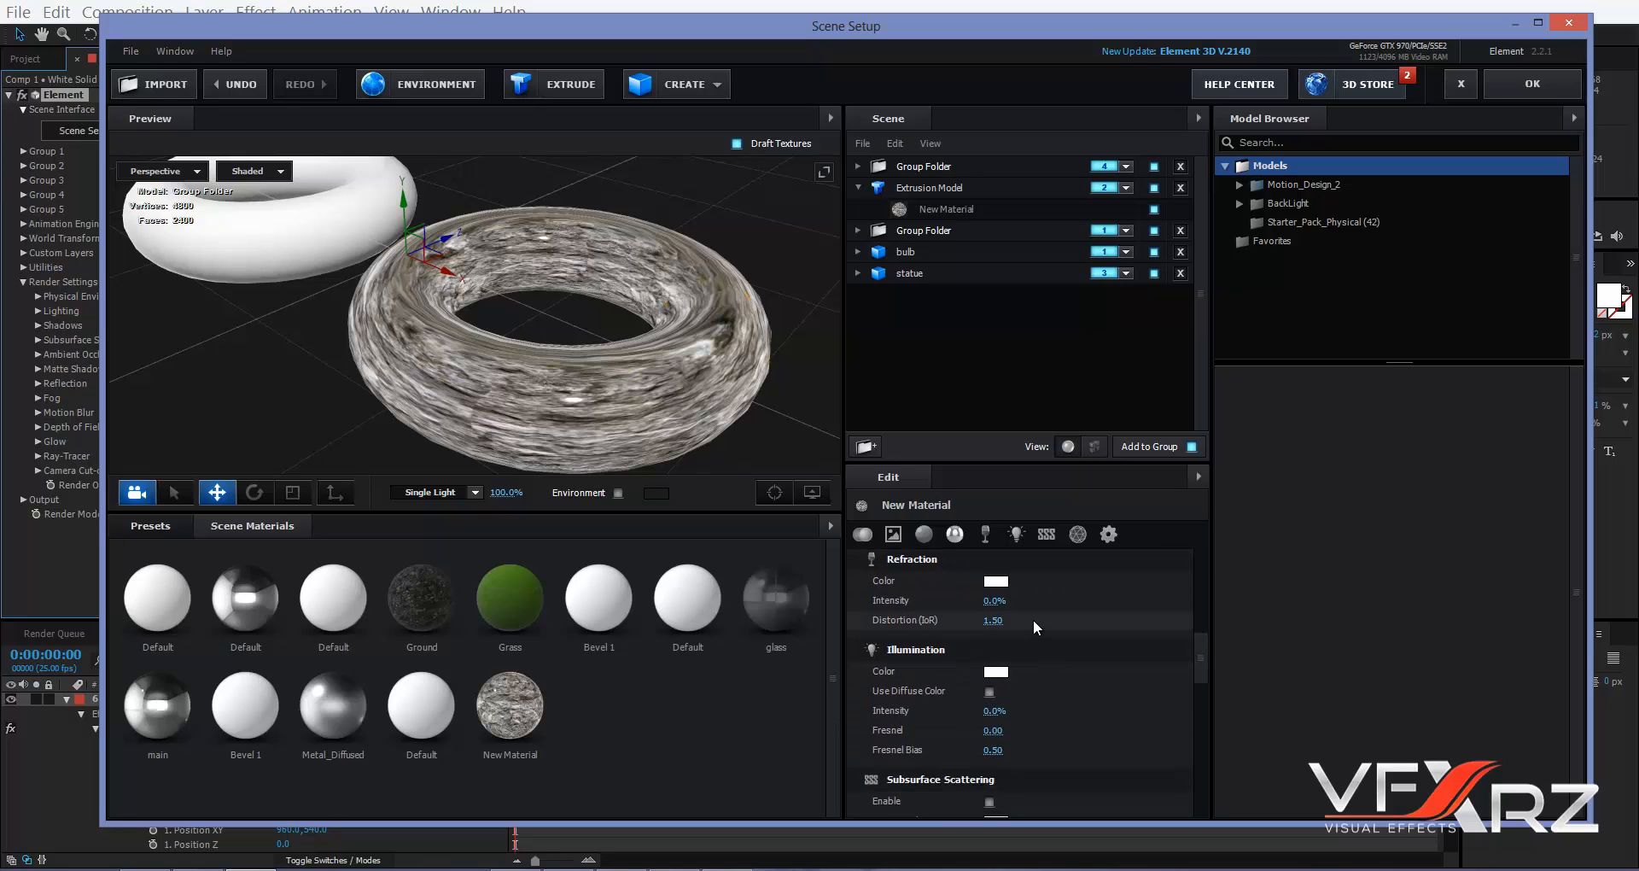
scroll(1035, 621, up, 2)
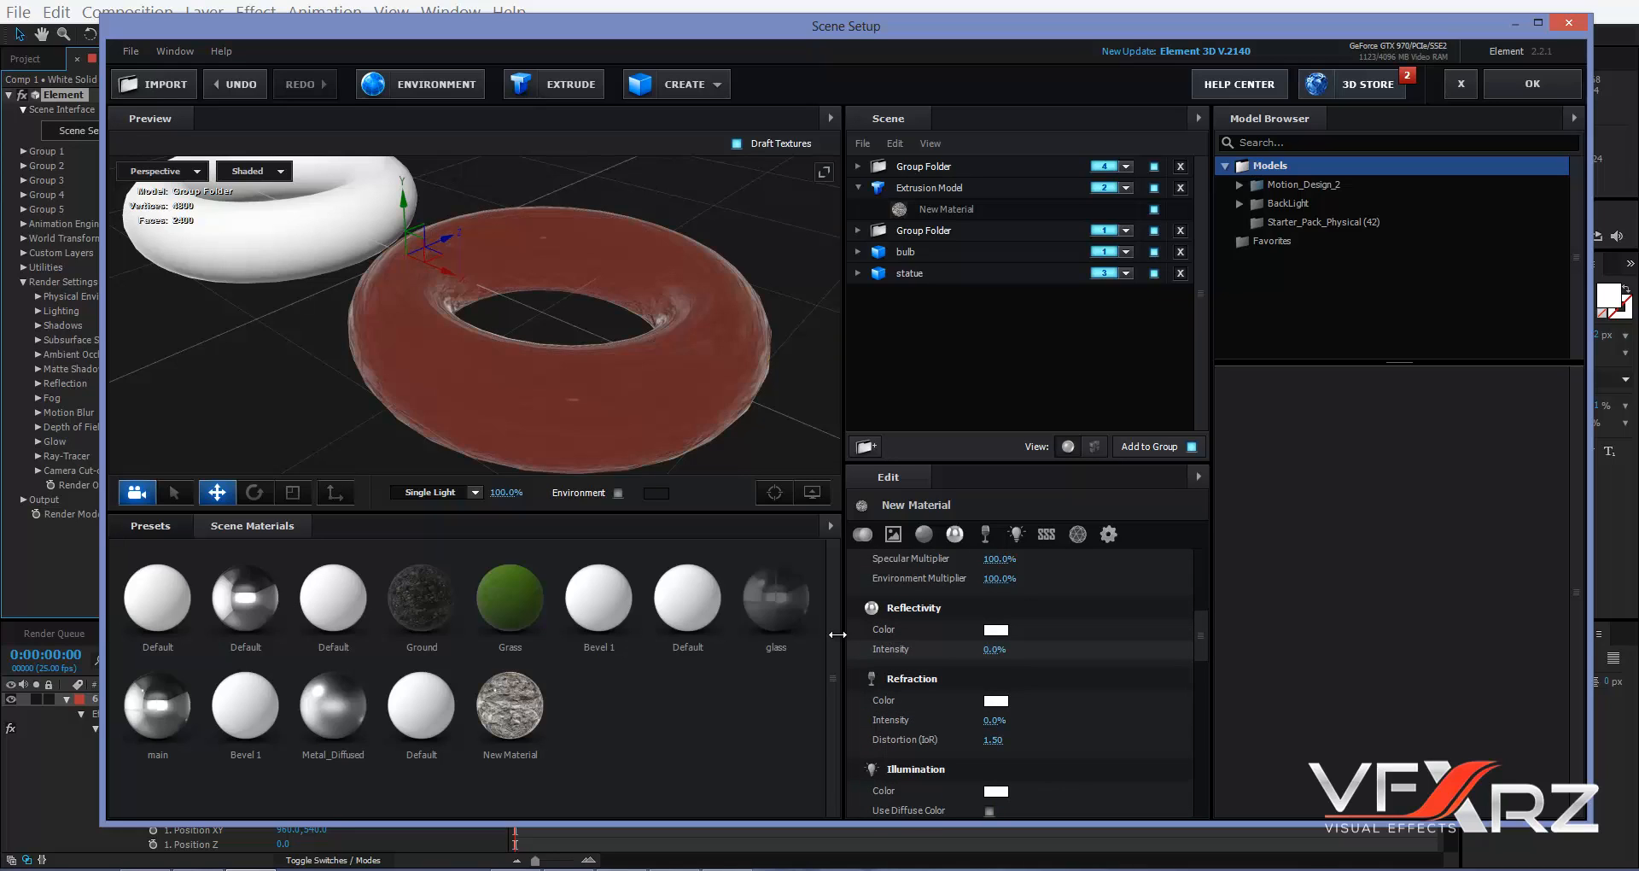
drag(838, 634, 1030, 642)
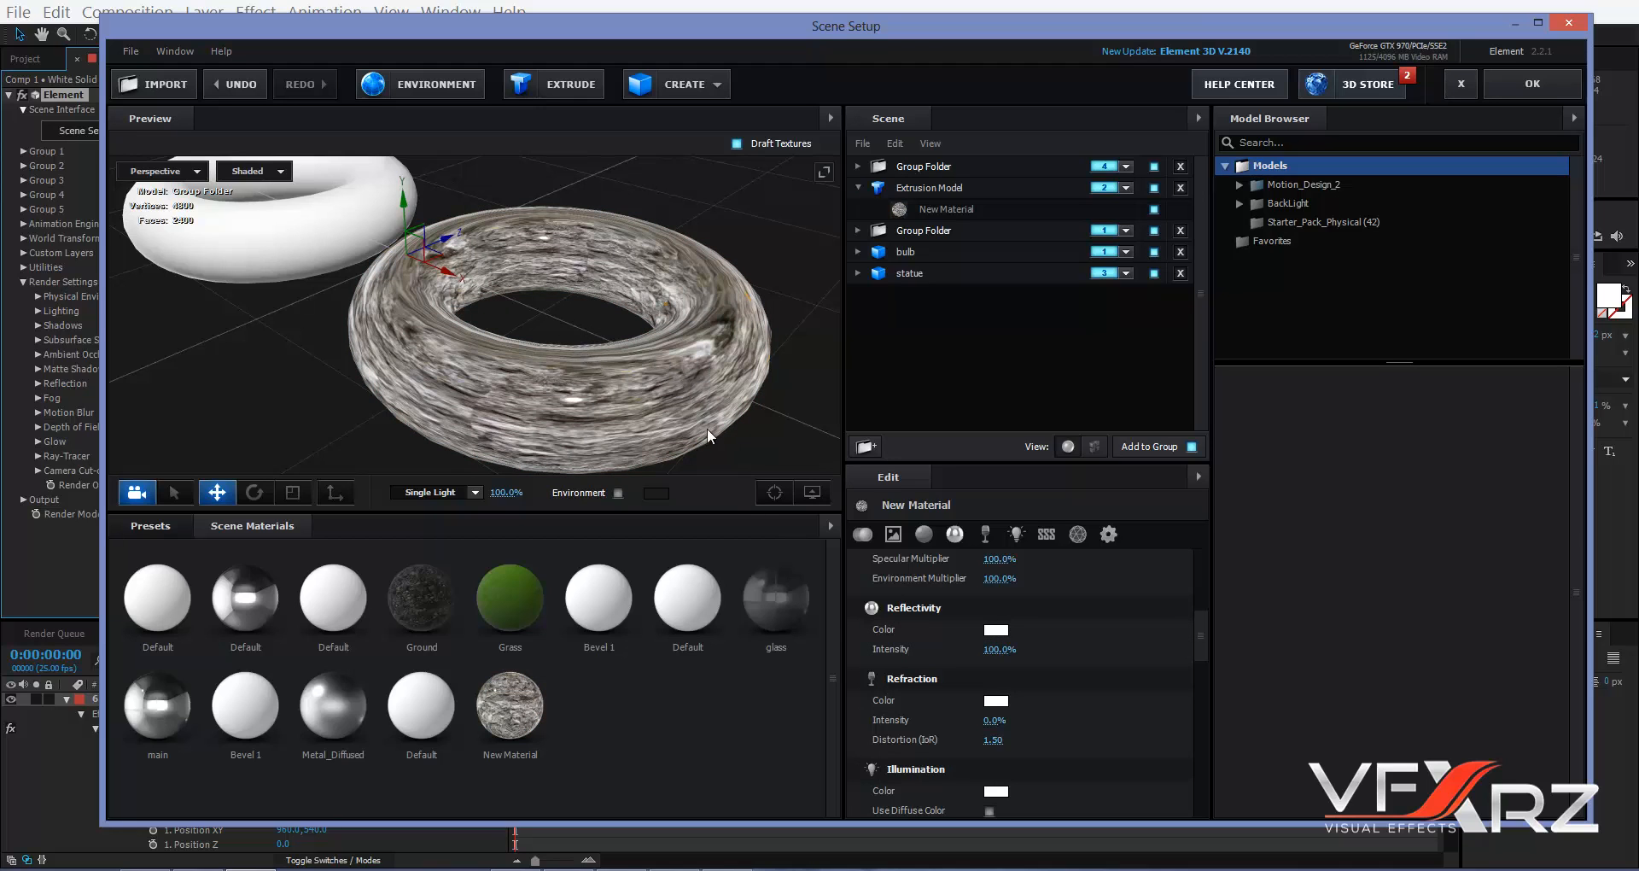
drag(1045, 636, 871, 648)
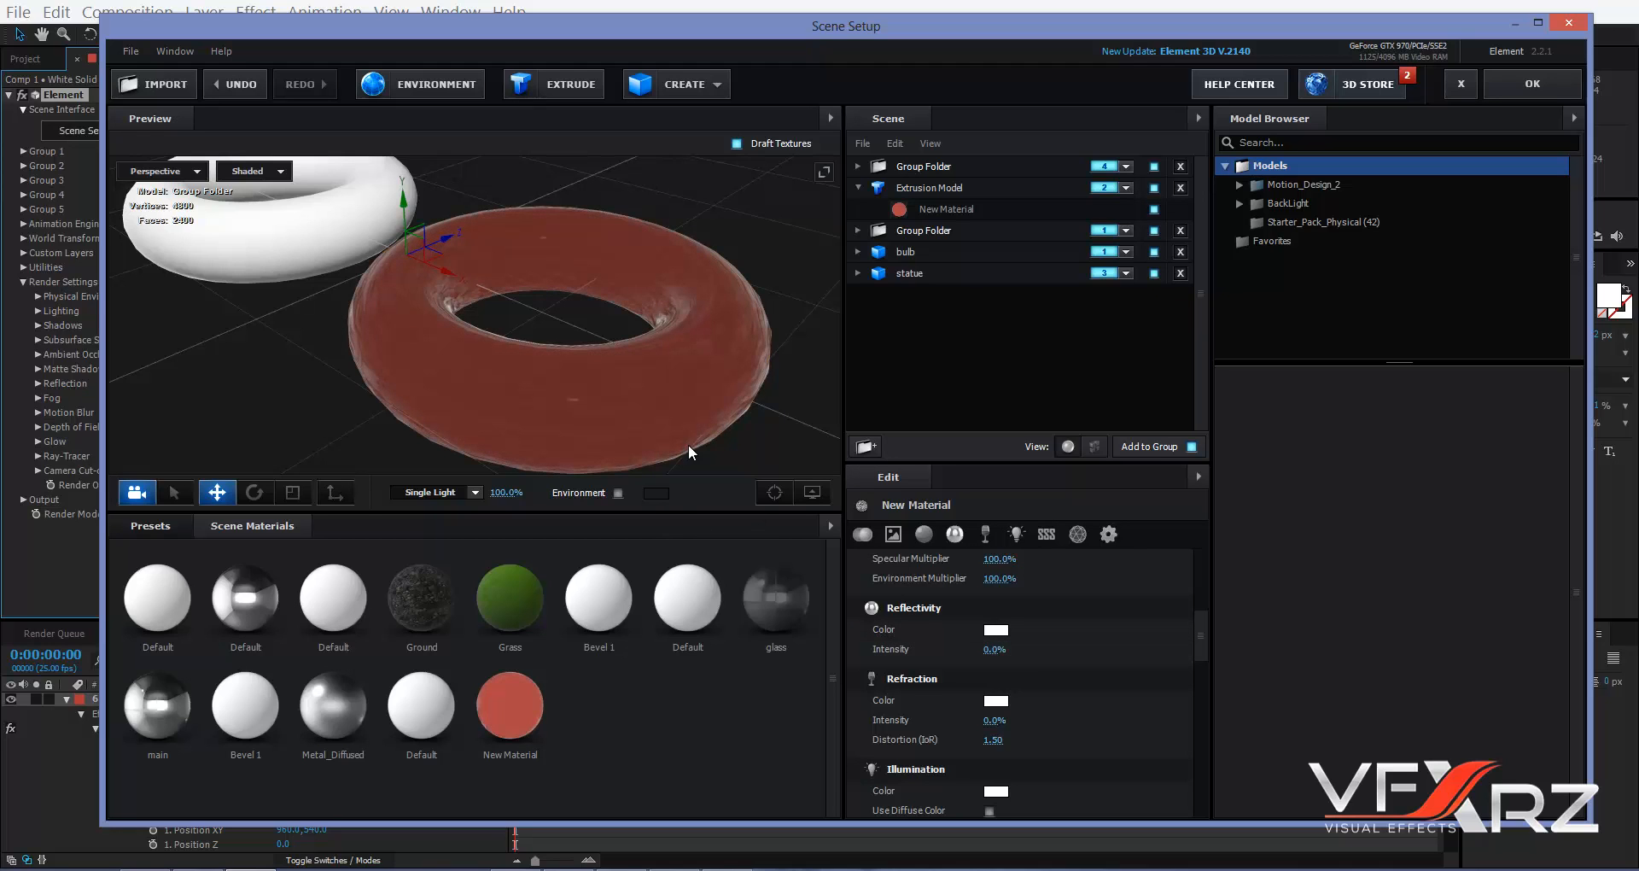
mouse_move(750, 379)
mouse_down()
mouse_move(745, 403)
mouse_move(772, 340)
mouse_move(745, 384)
mouse_up()
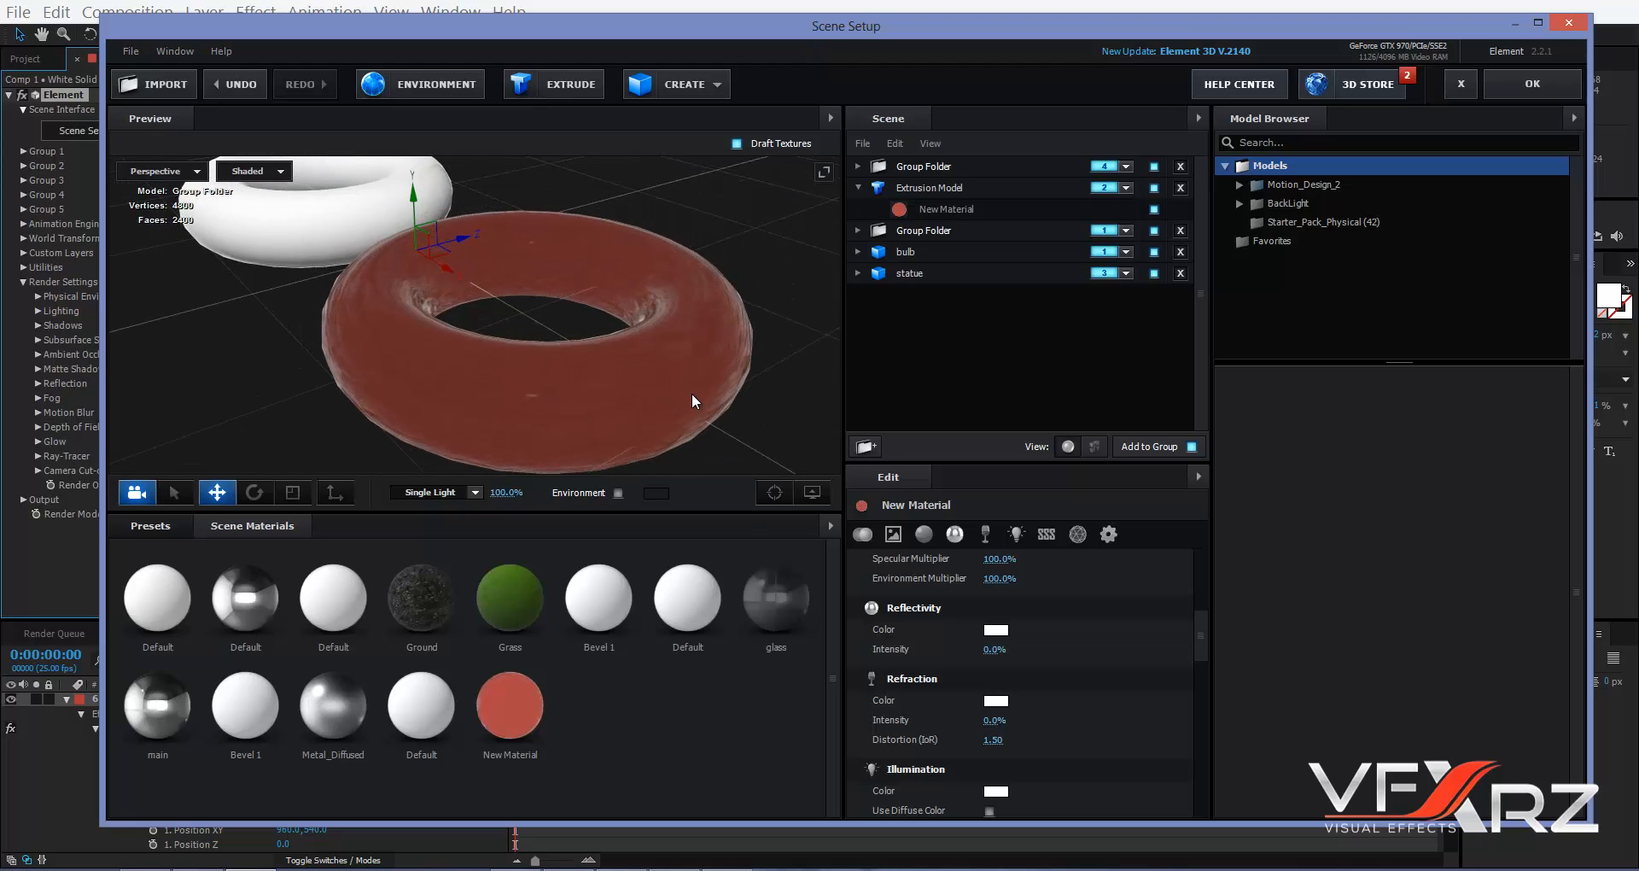
- Enable the Wireframe option for New Material
scroll(1059, 635, down, 3)
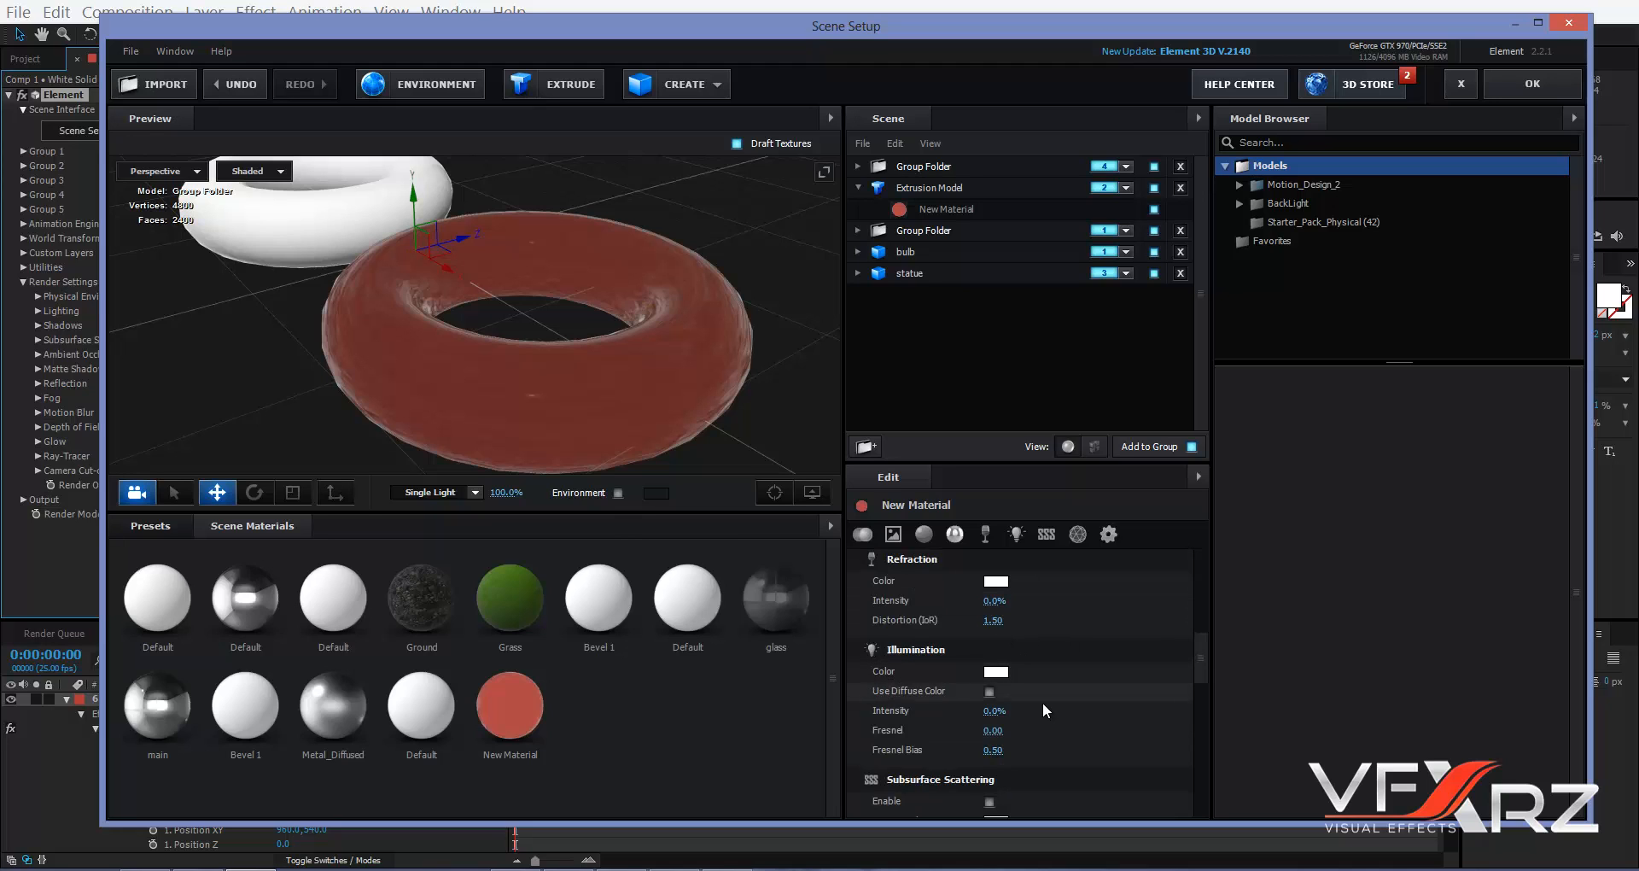
drag(983, 711, 945, 705)
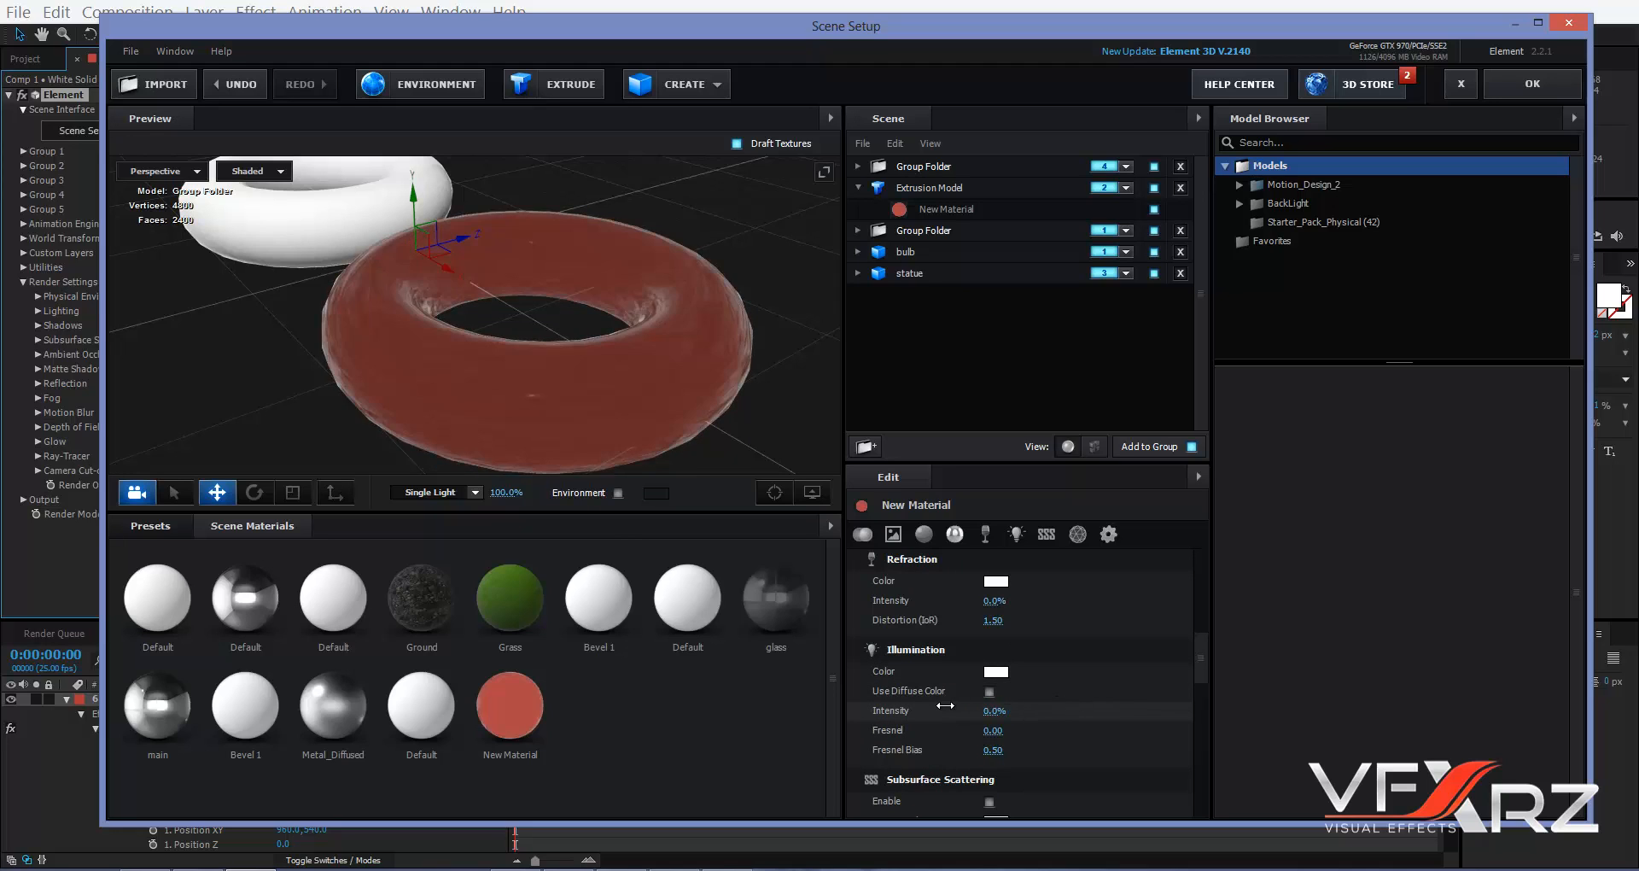
scroll(1098, 730, down, 5)
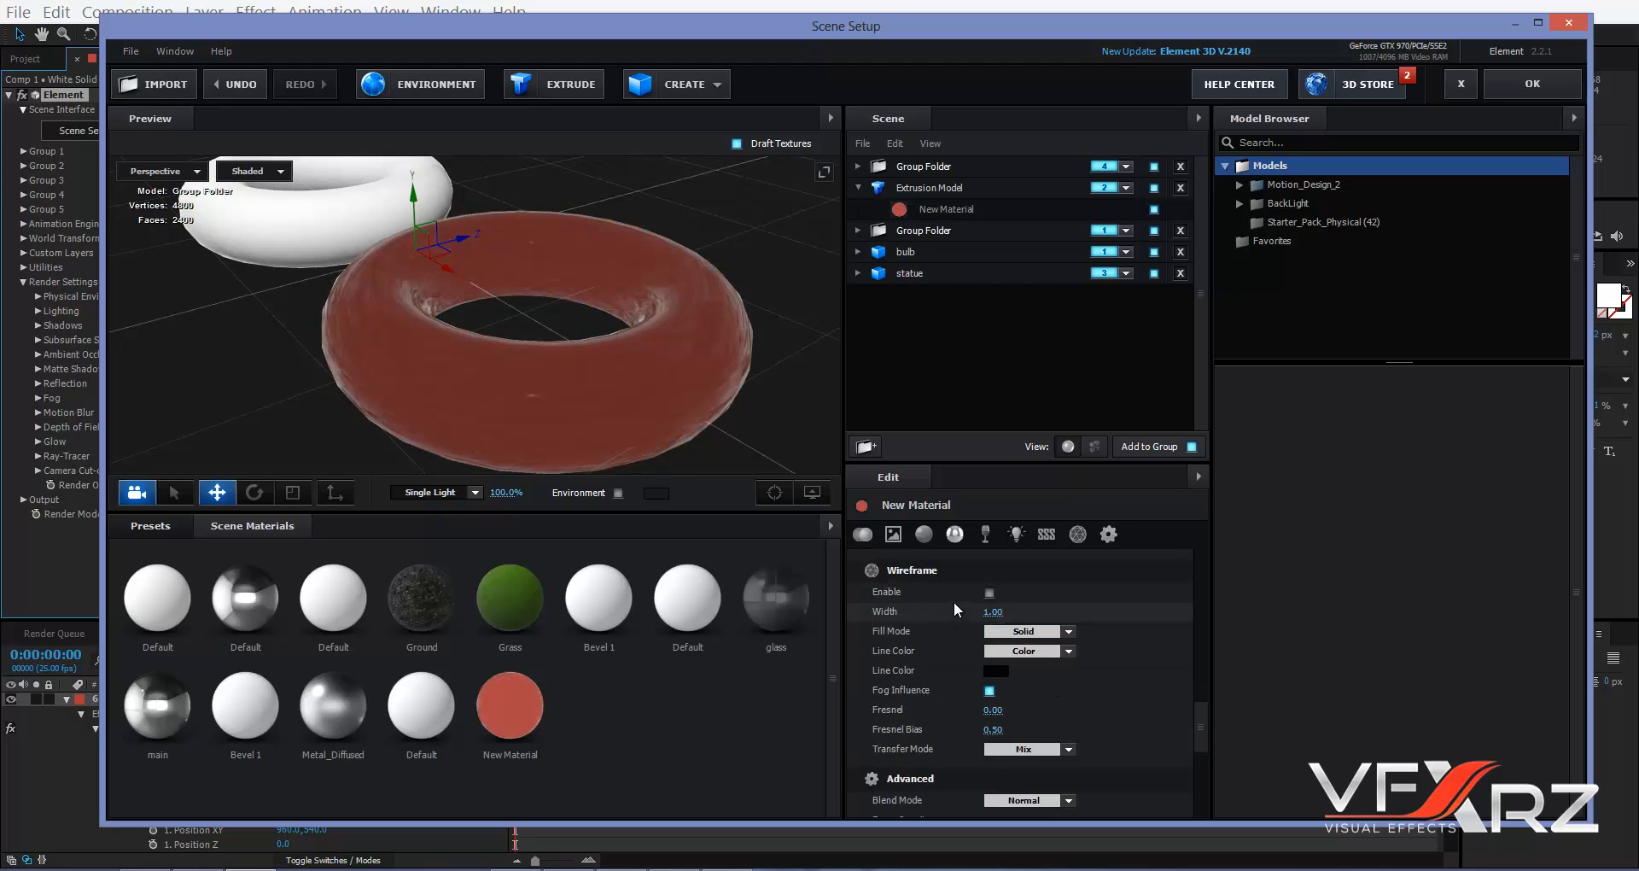
click(989, 592)
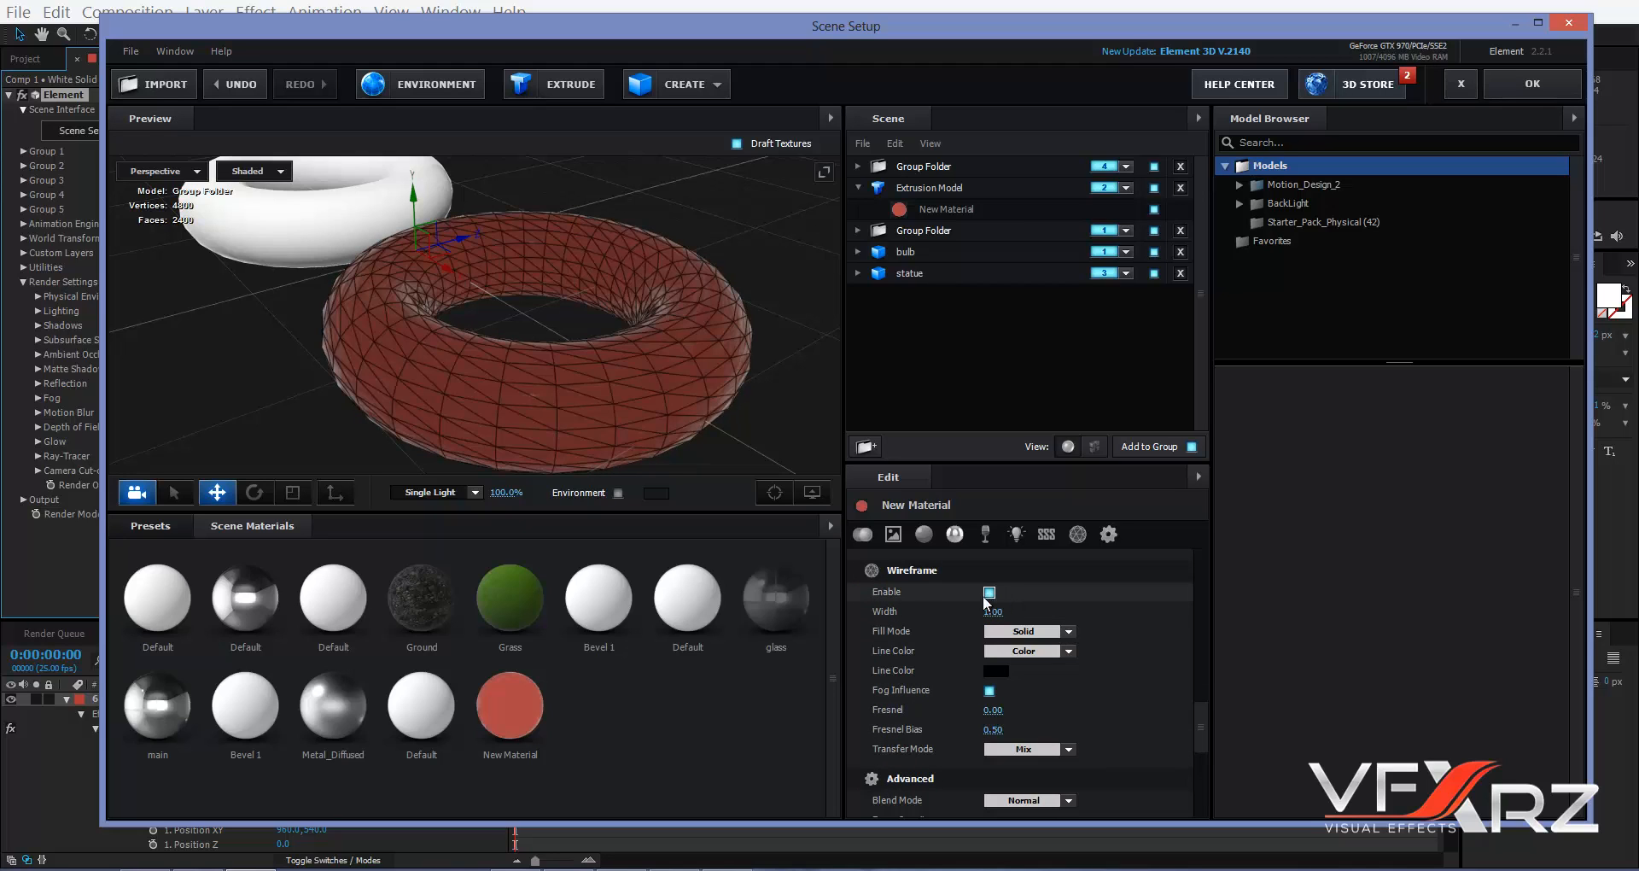
- Set New Material's wireframe line colour to white (FFFFFF) and its line width to 1.06
drag(699, 347, 491, 395)
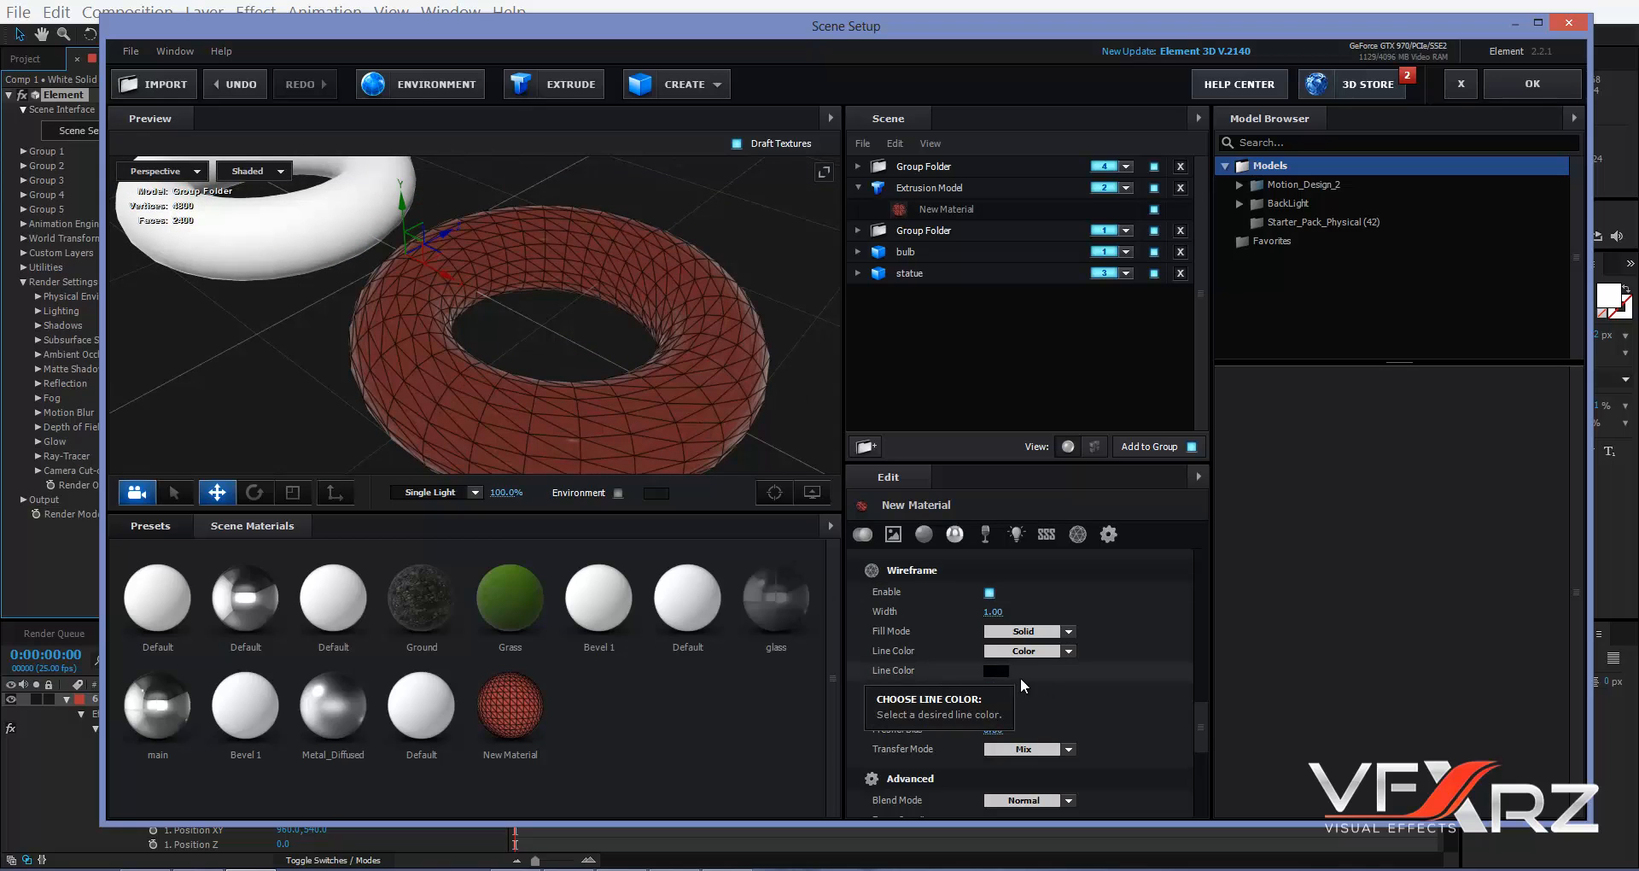
click(987, 670)
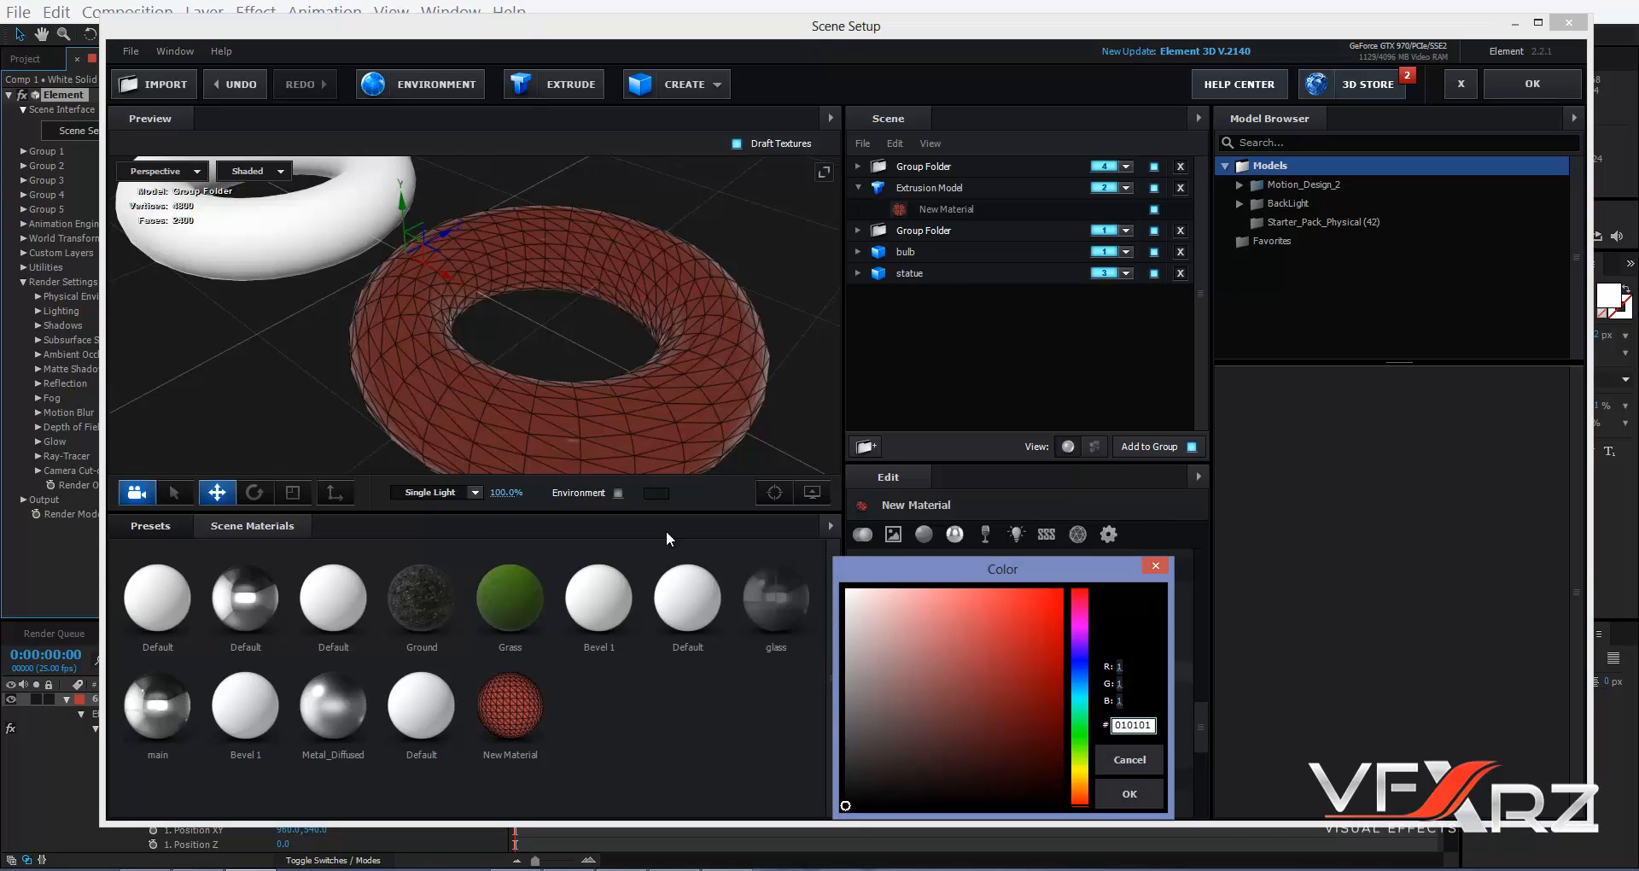
click(854, 584)
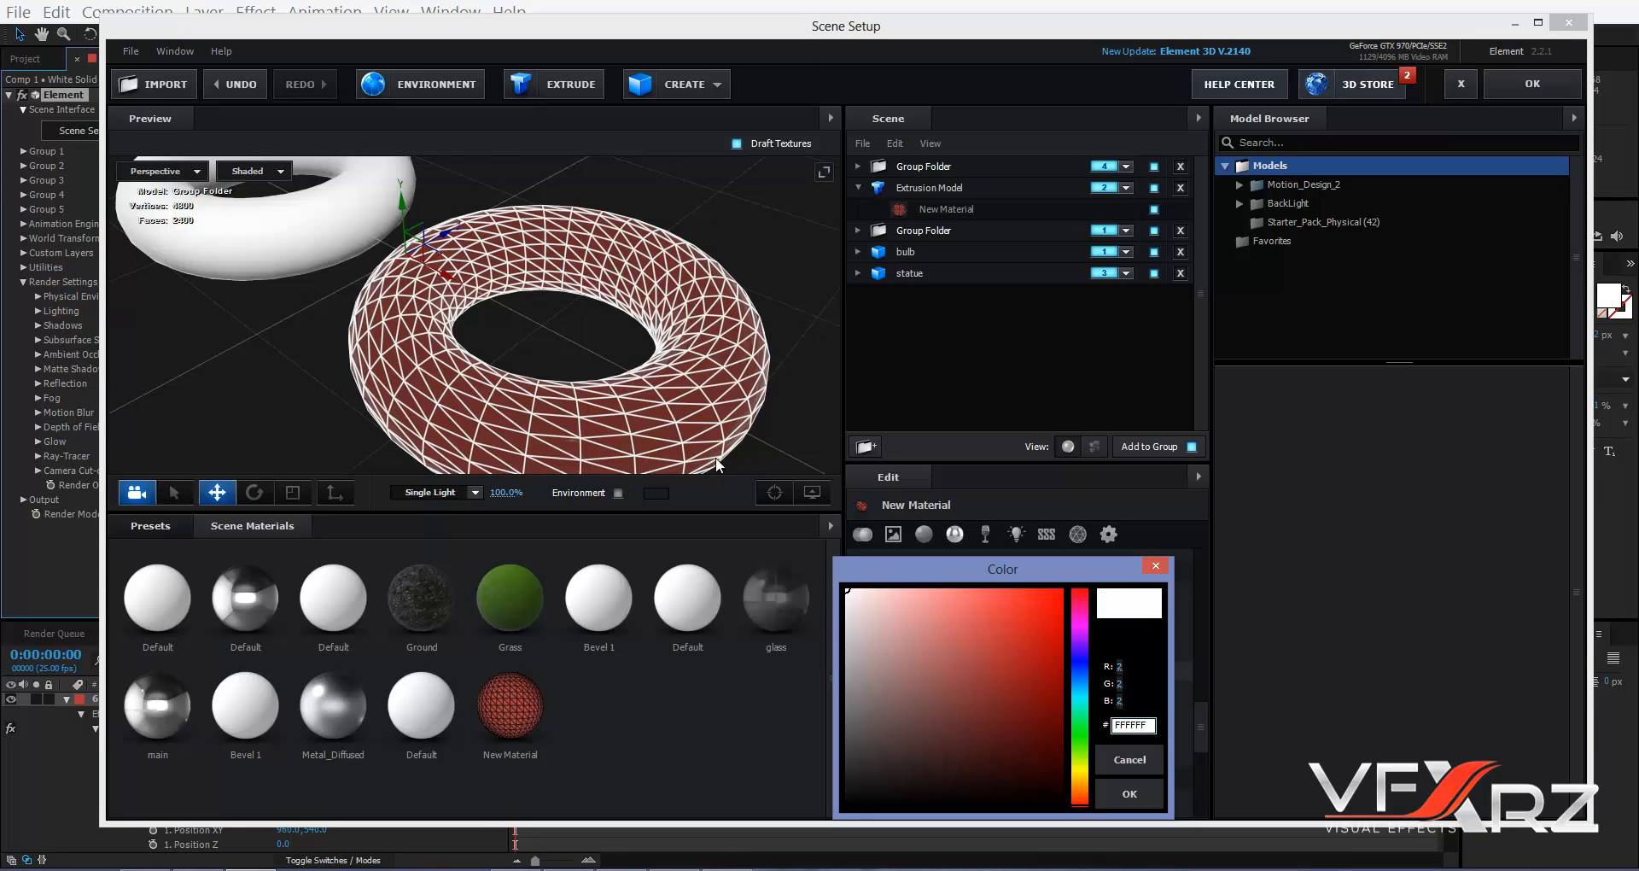
click(1138, 784)
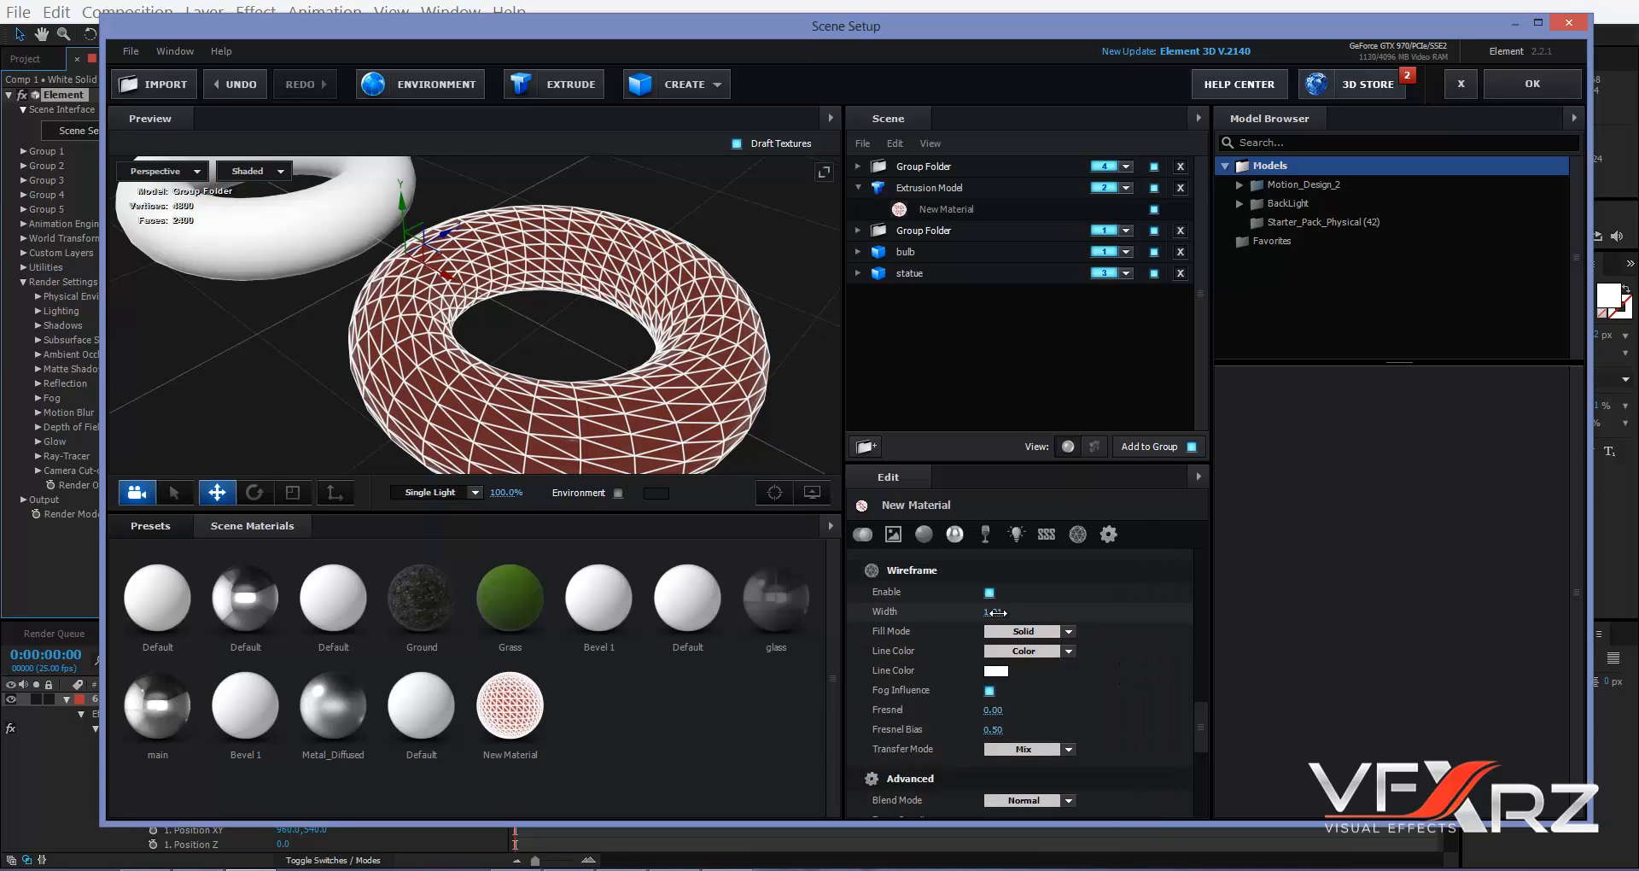
mouse_move(997, 612)
mouse_down()
mouse_move(1122, 613)
mouse_move(966, 605)
mouse_move(999, 606)
mouse_up()
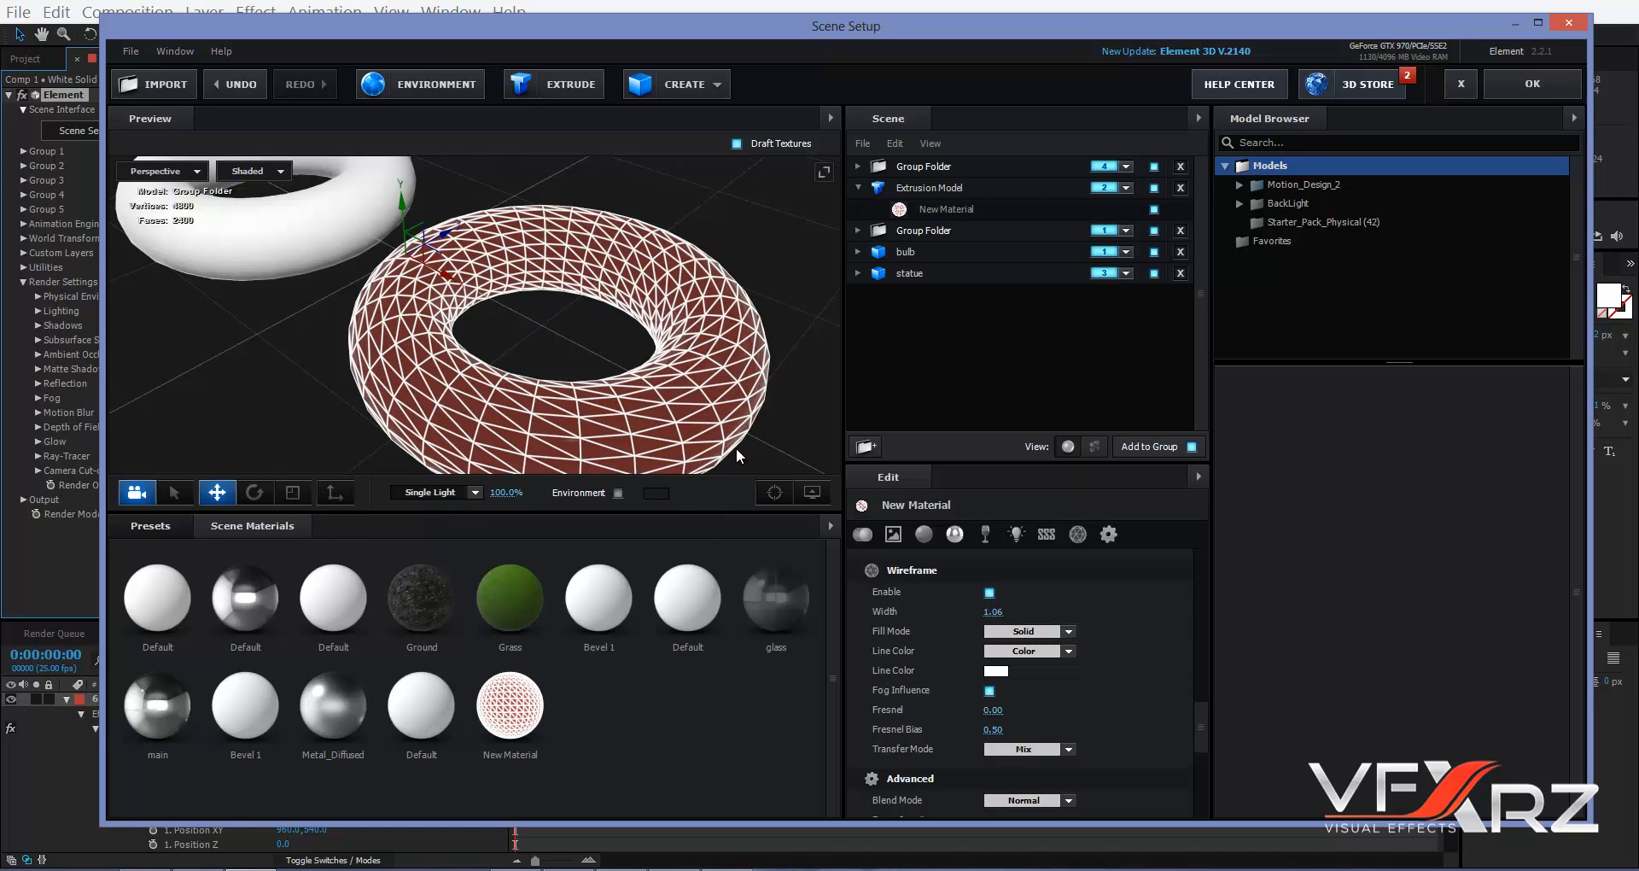
- Select the Extrusion Model, examine the wireframe material on its VFXRZ lettering from several angles, and collapse its material list
scroll(1103, 658, down, 5)
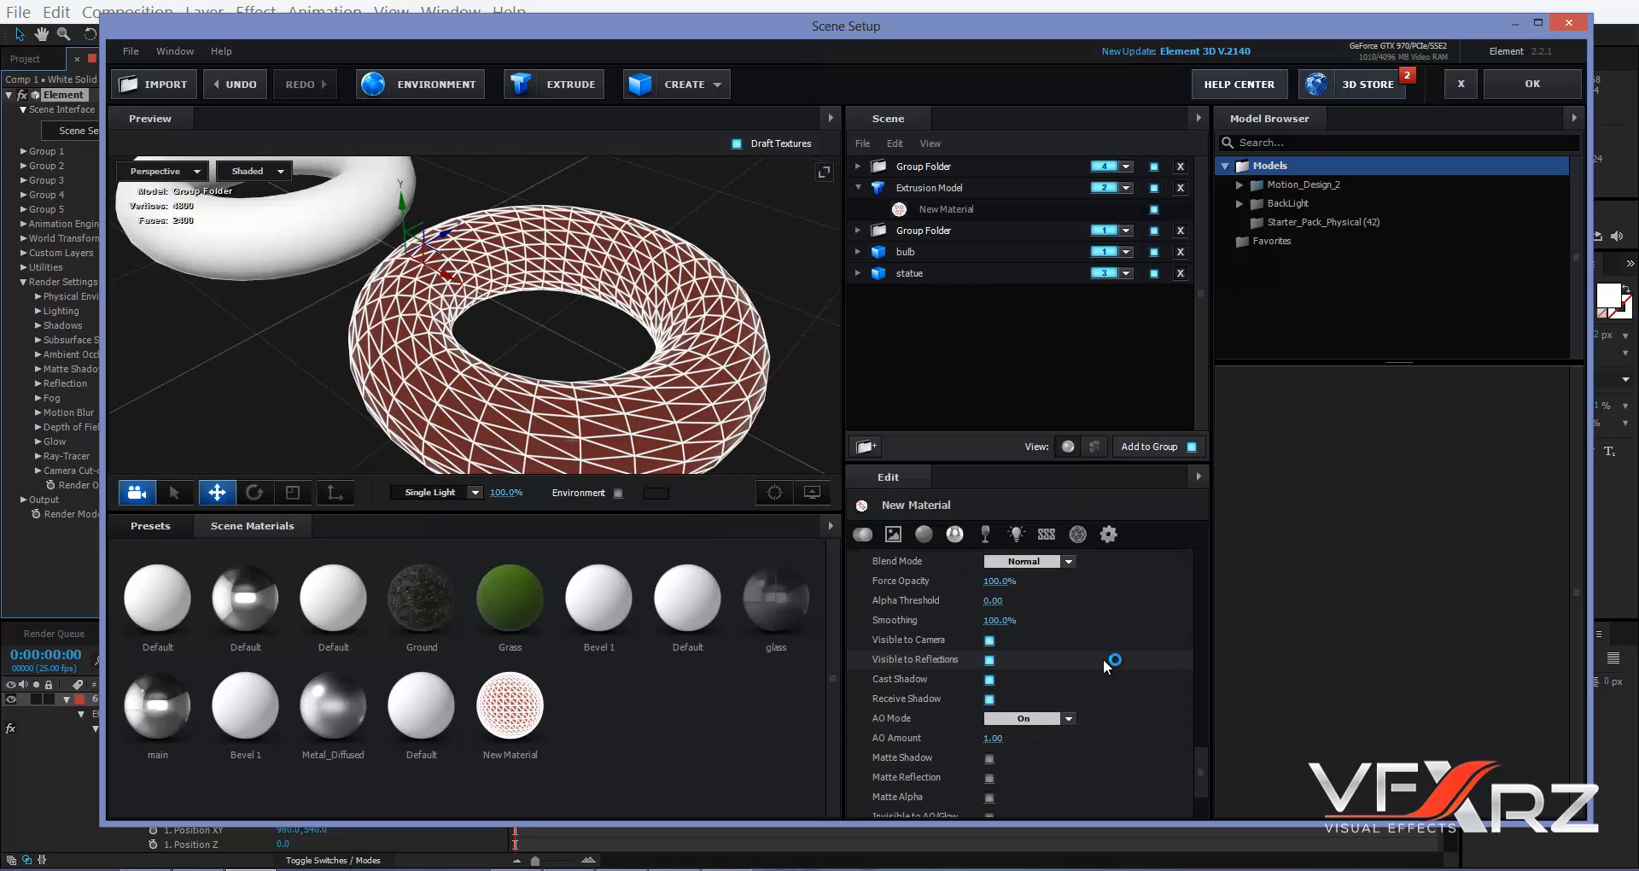
scroll(1102, 658, up, 5)
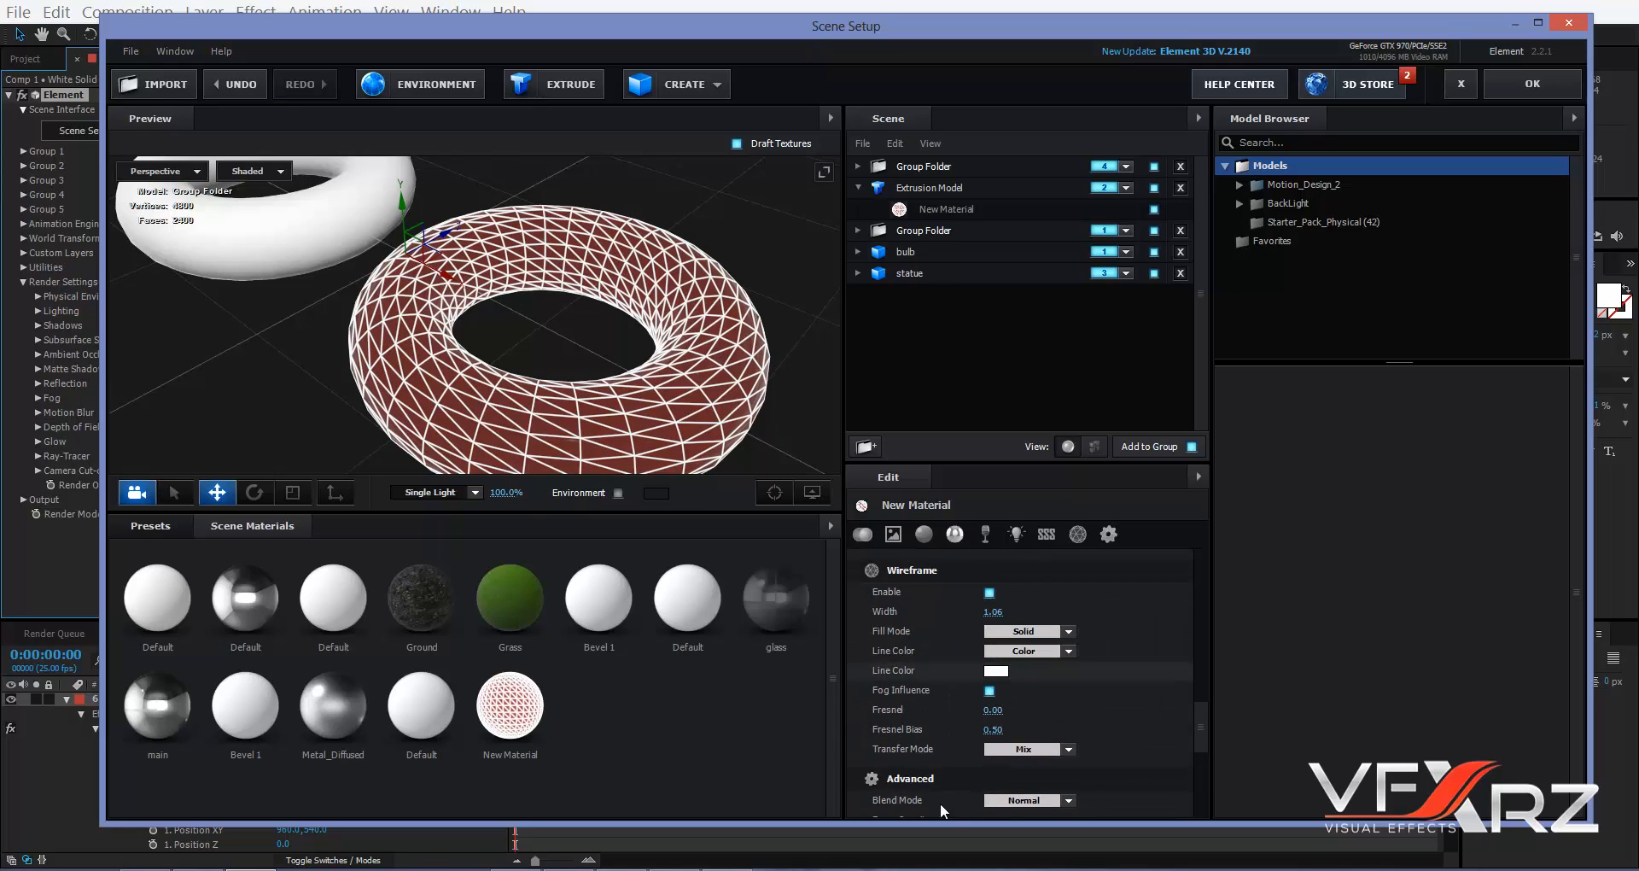
scroll(1074, 720, up, 10)
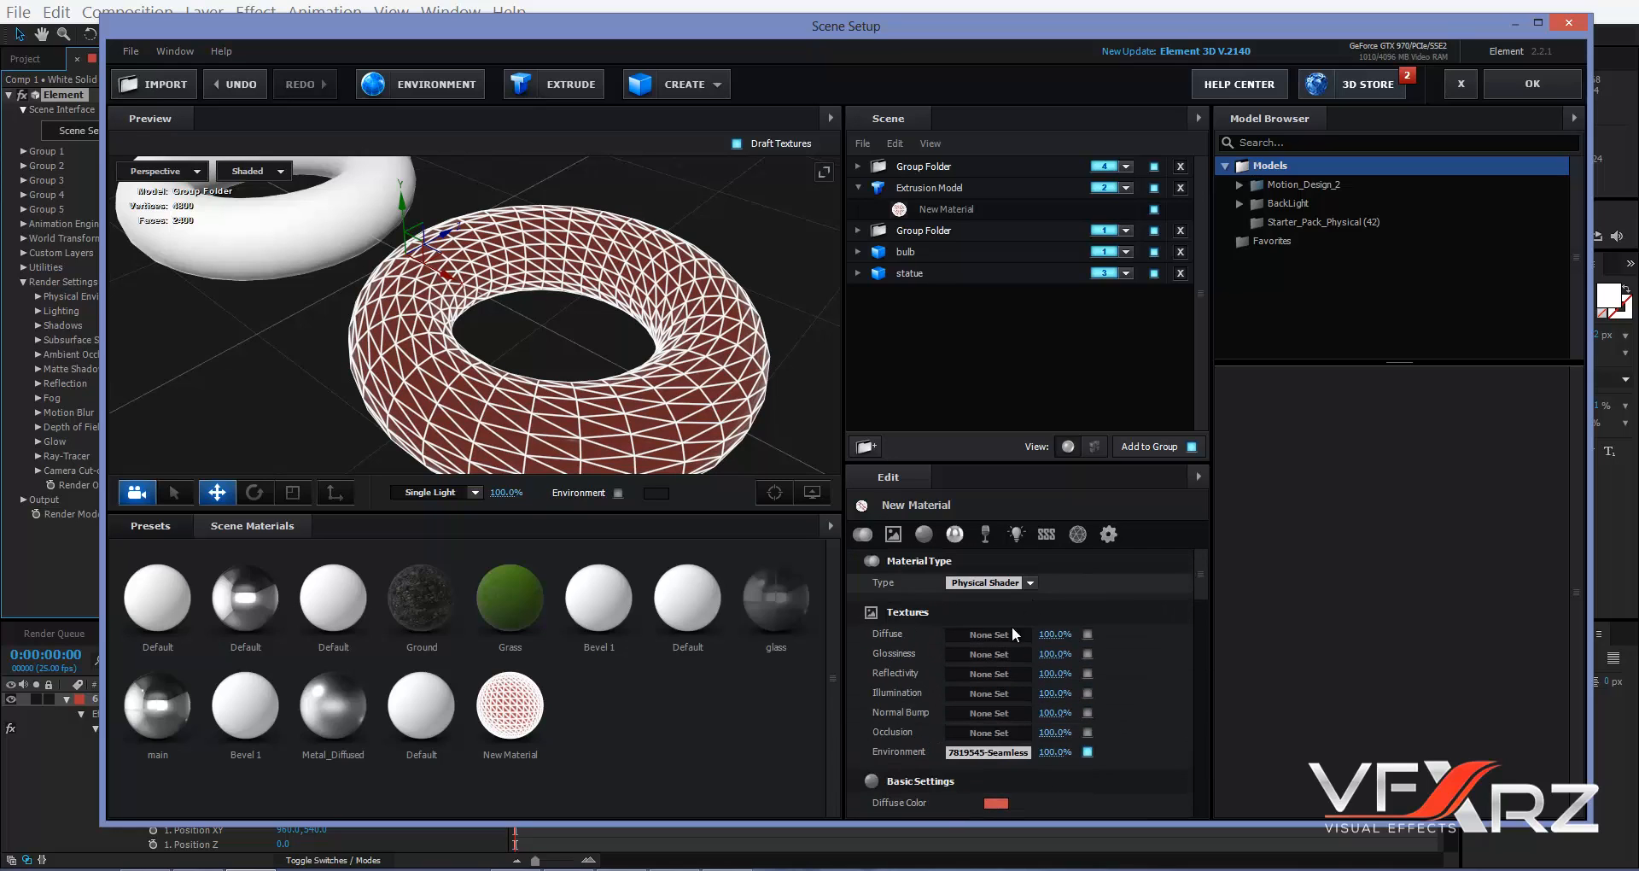
click(953, 188)
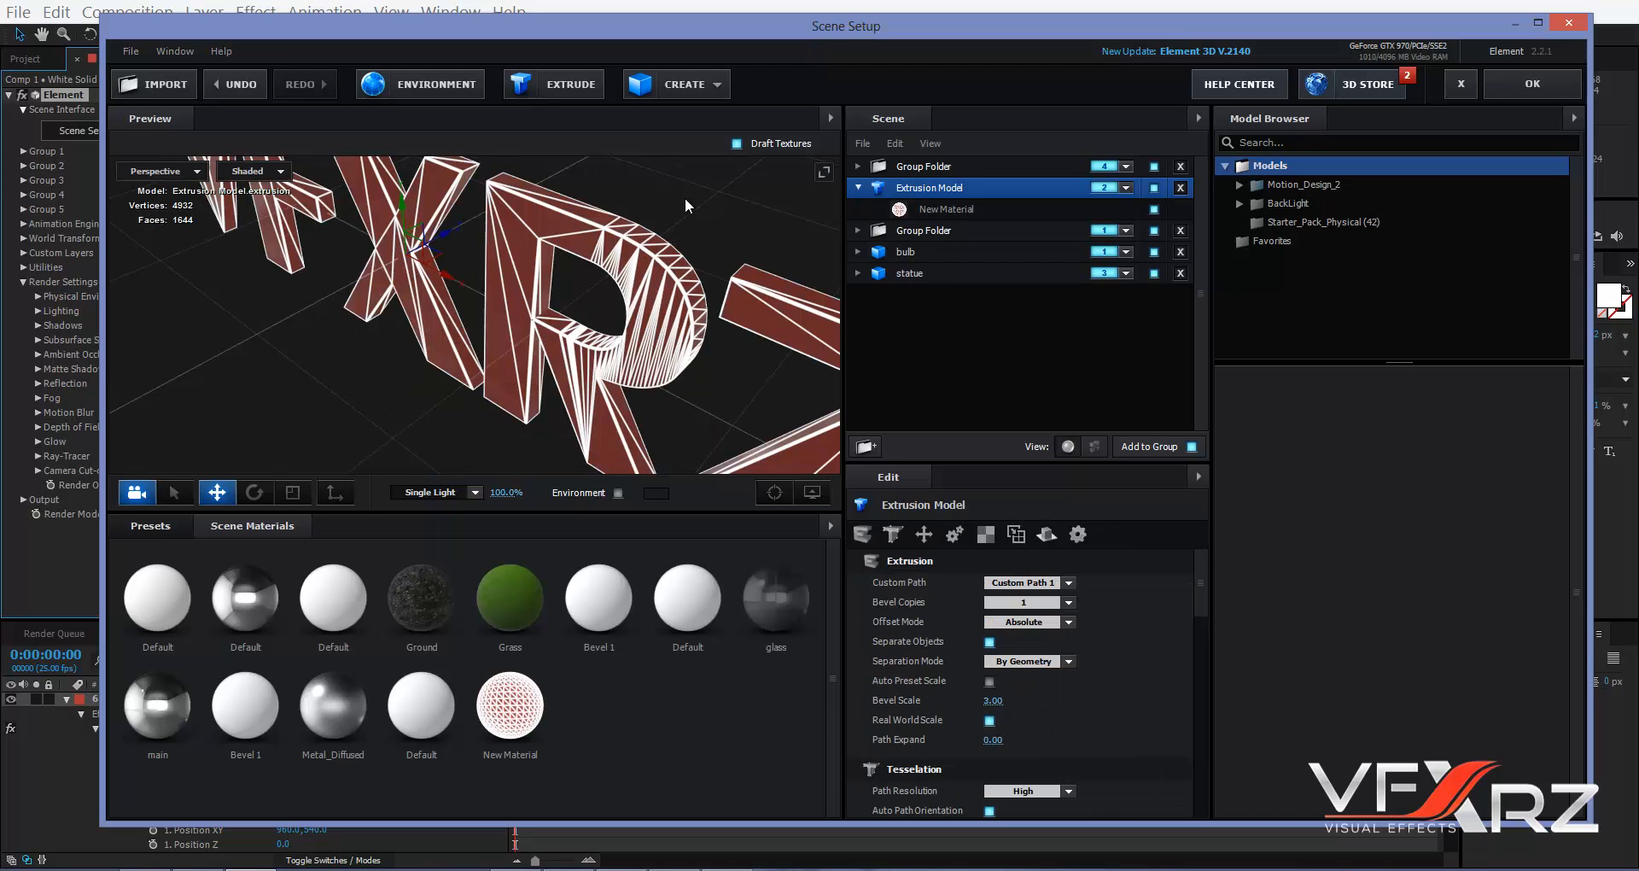
mouse_move(685, 197)
mouse_down()
mouse_move(624, 205)
mouse_move(676, 233)
mouse_move(766, 218)
mouse_move(757, 194)
mouse_move(714, 192)
mouse_up()
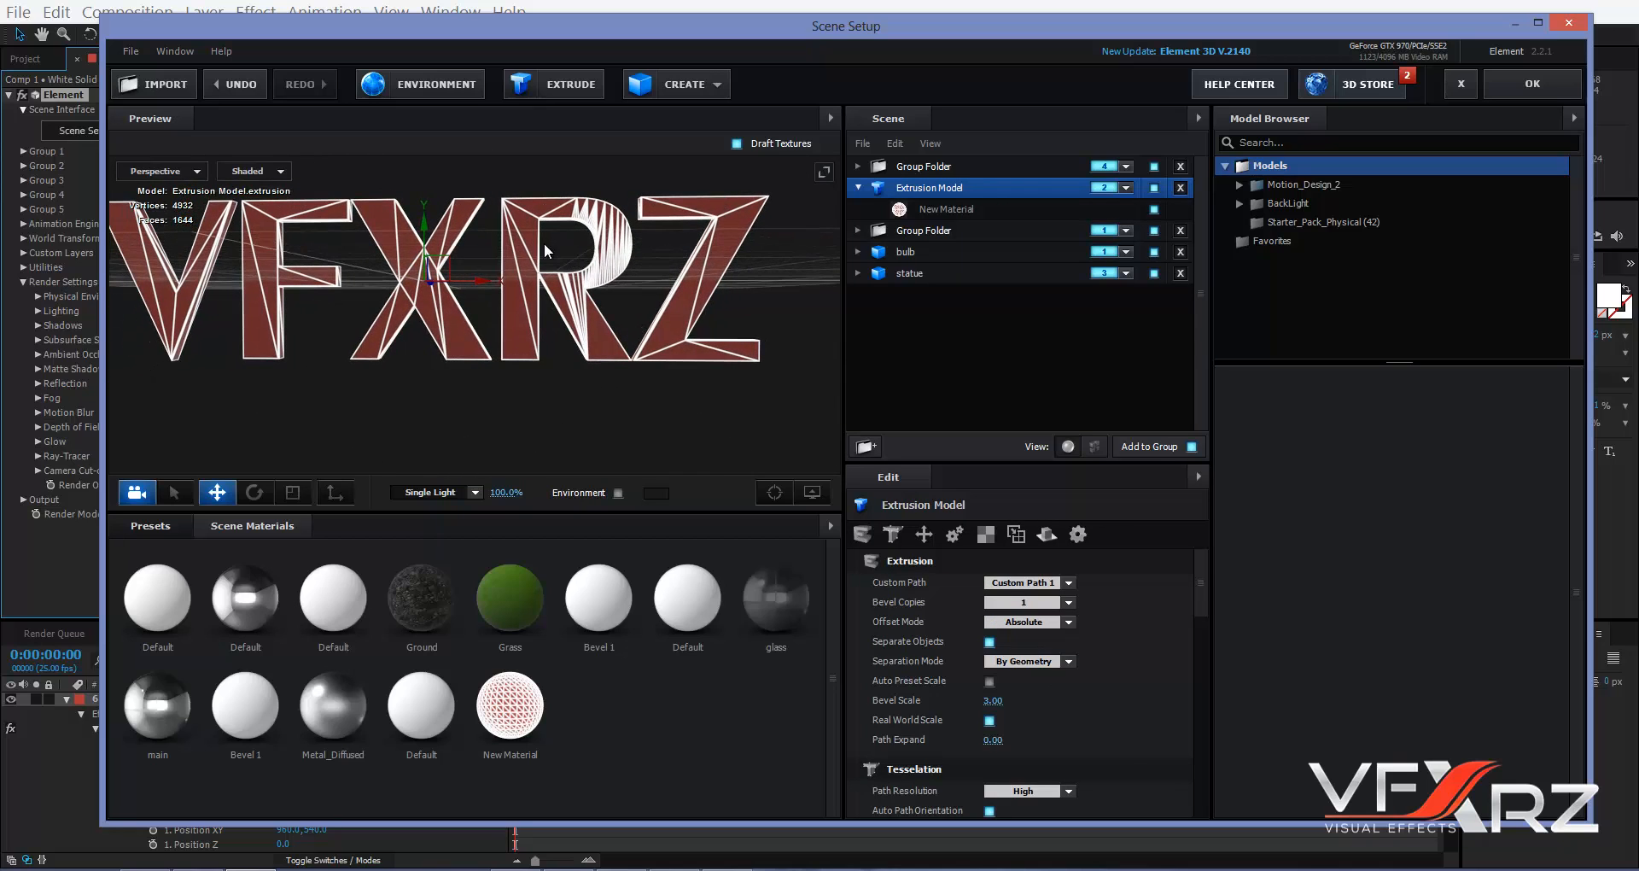
drag(545, 242, 580, 461)
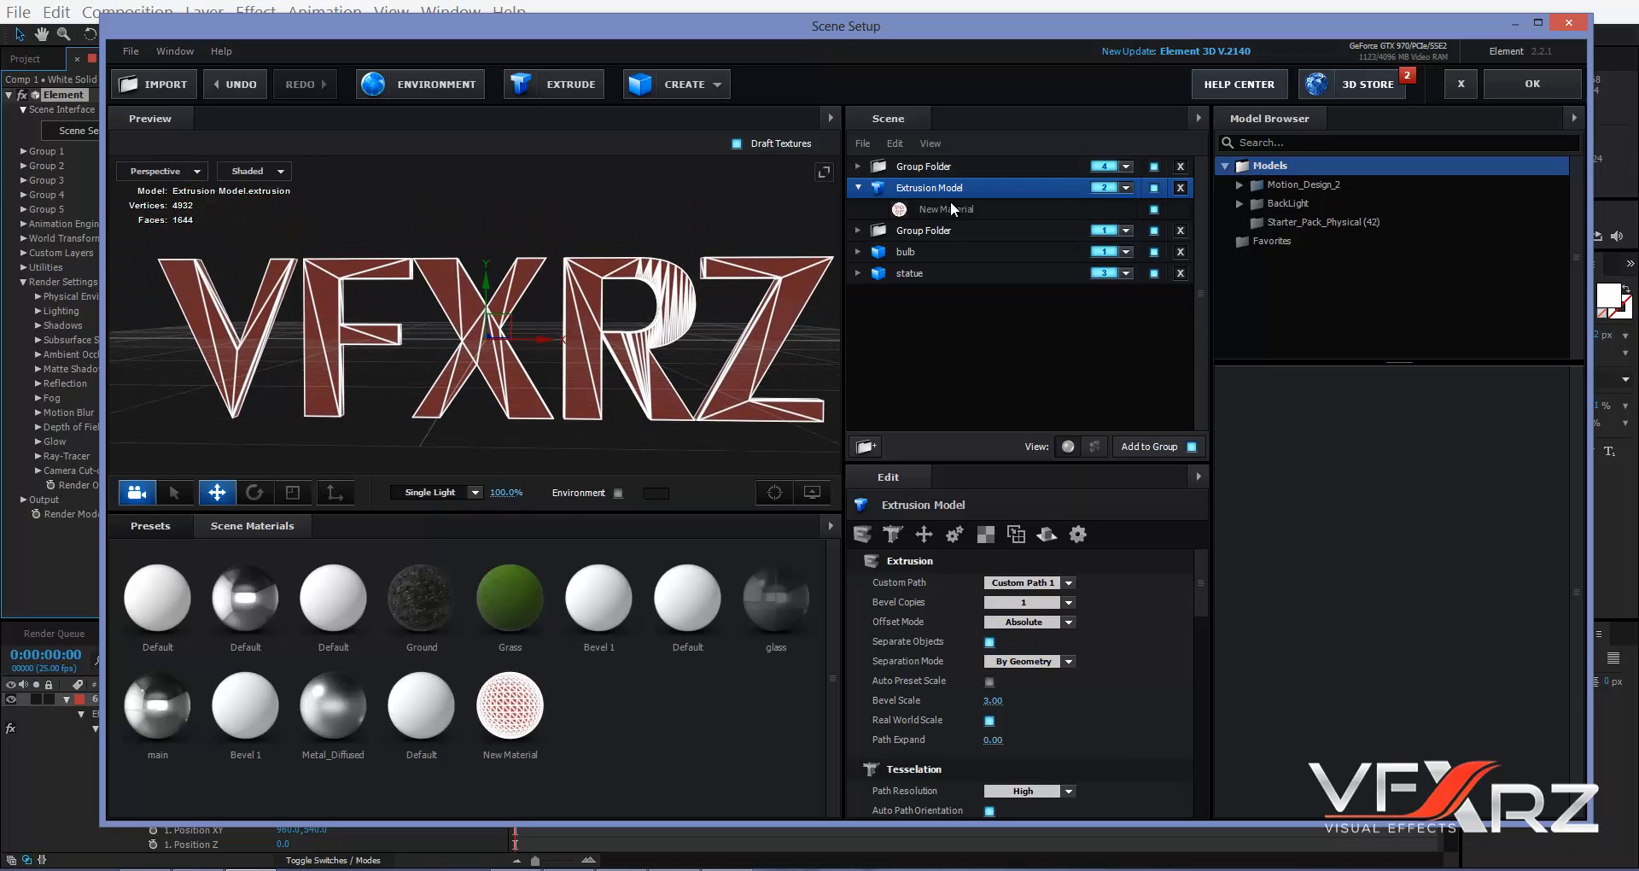
drag(648, 316, 521, 357)
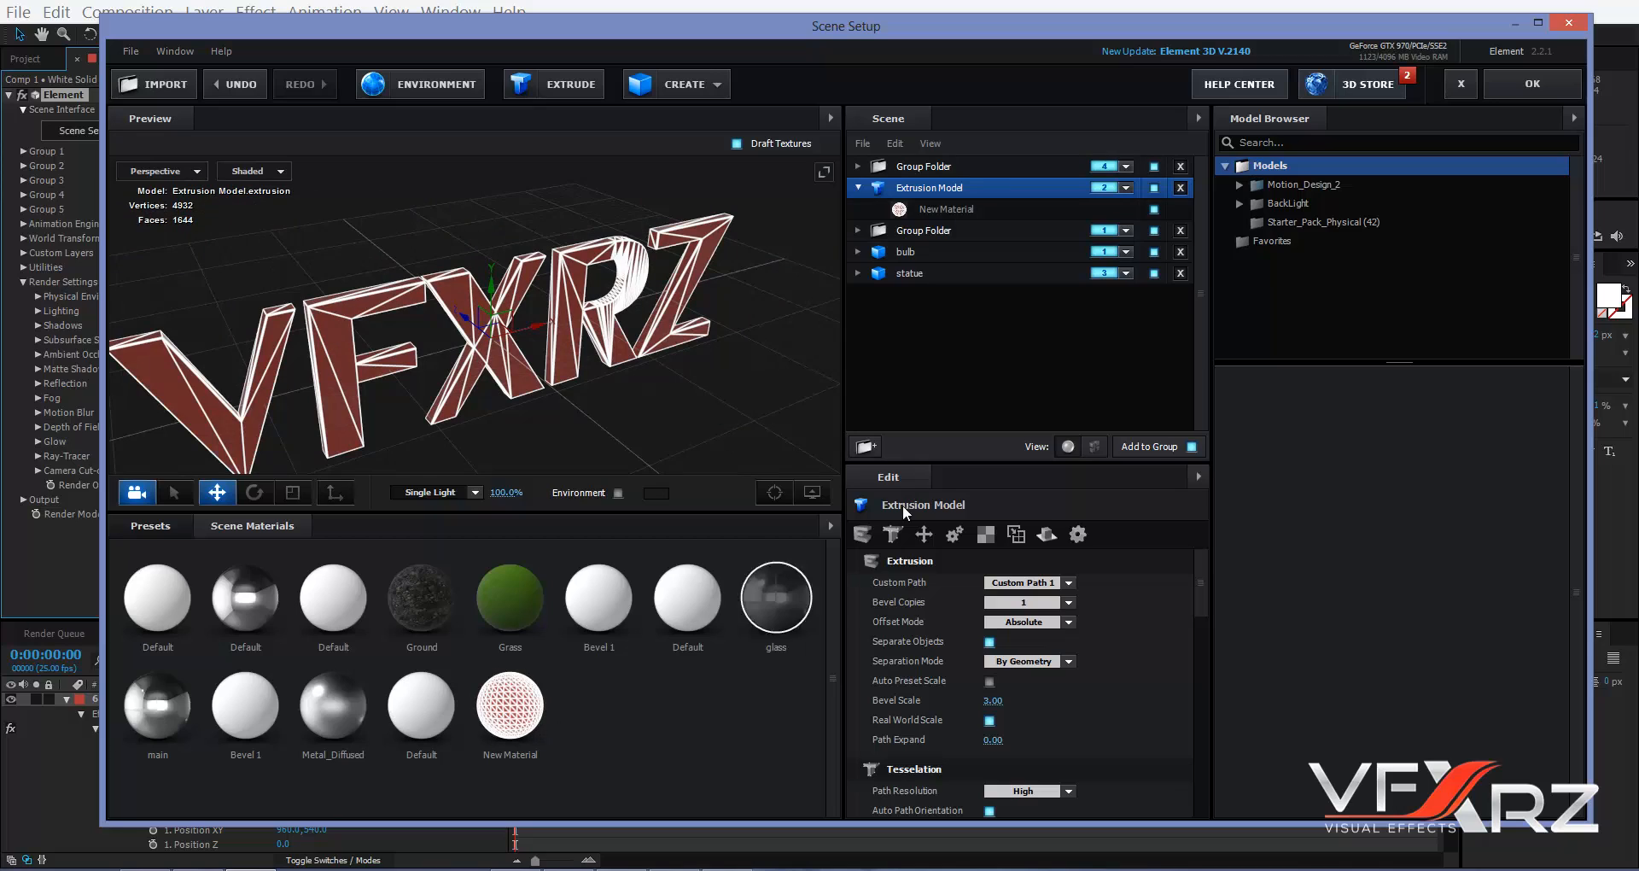
click(857, 187)
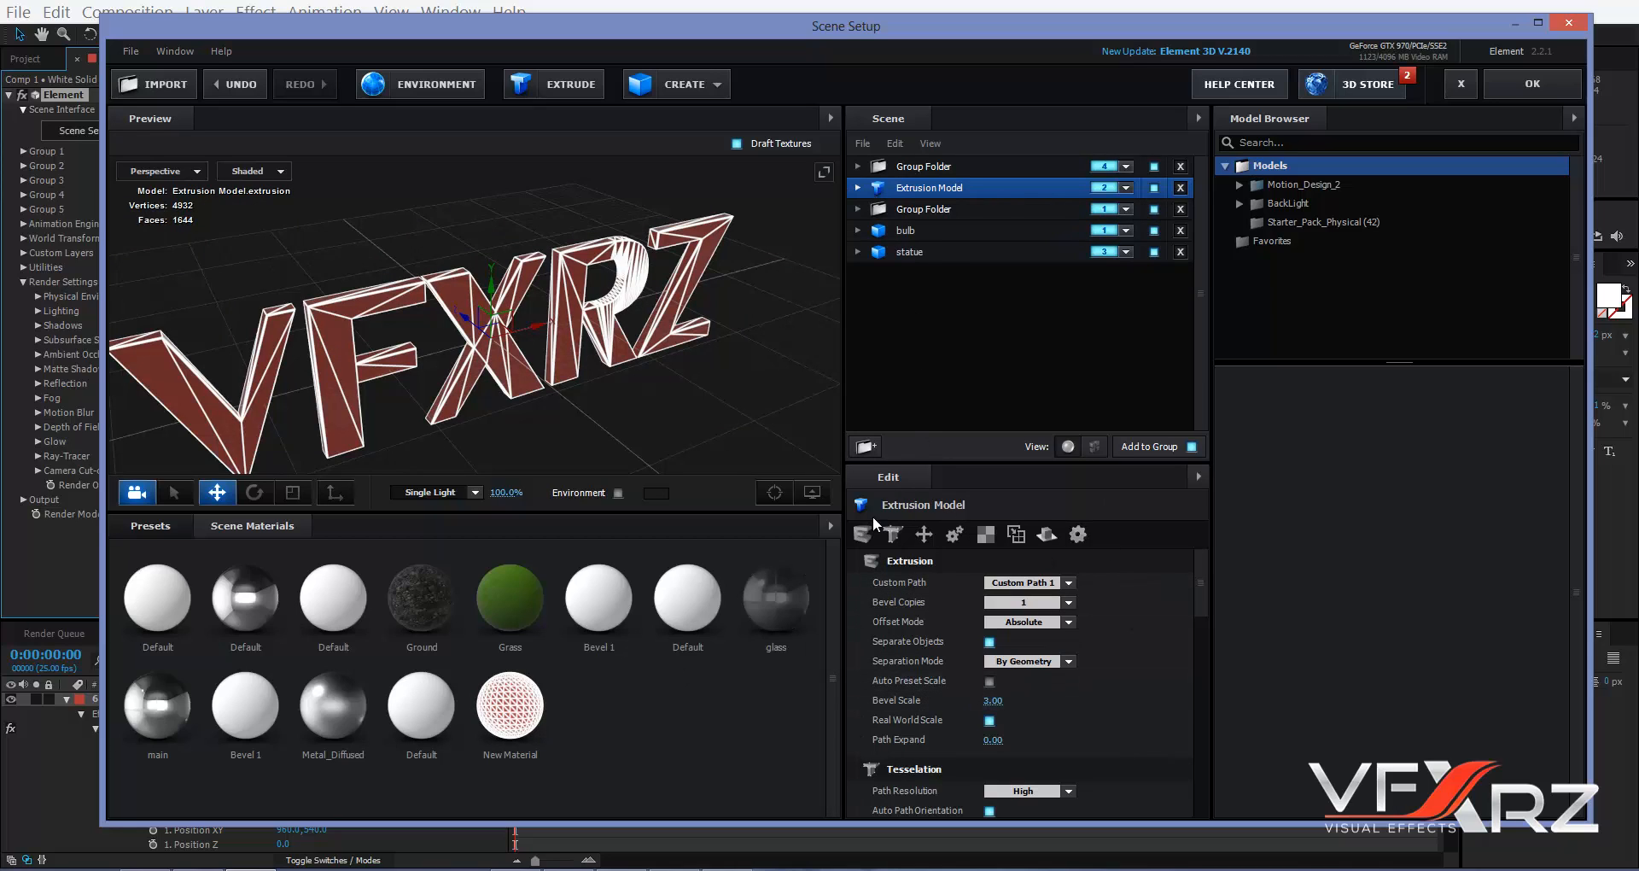
- Compare the edit settings of the statue and bulb models with the extrusion settings of the Extrusion Model
click(946, 251)
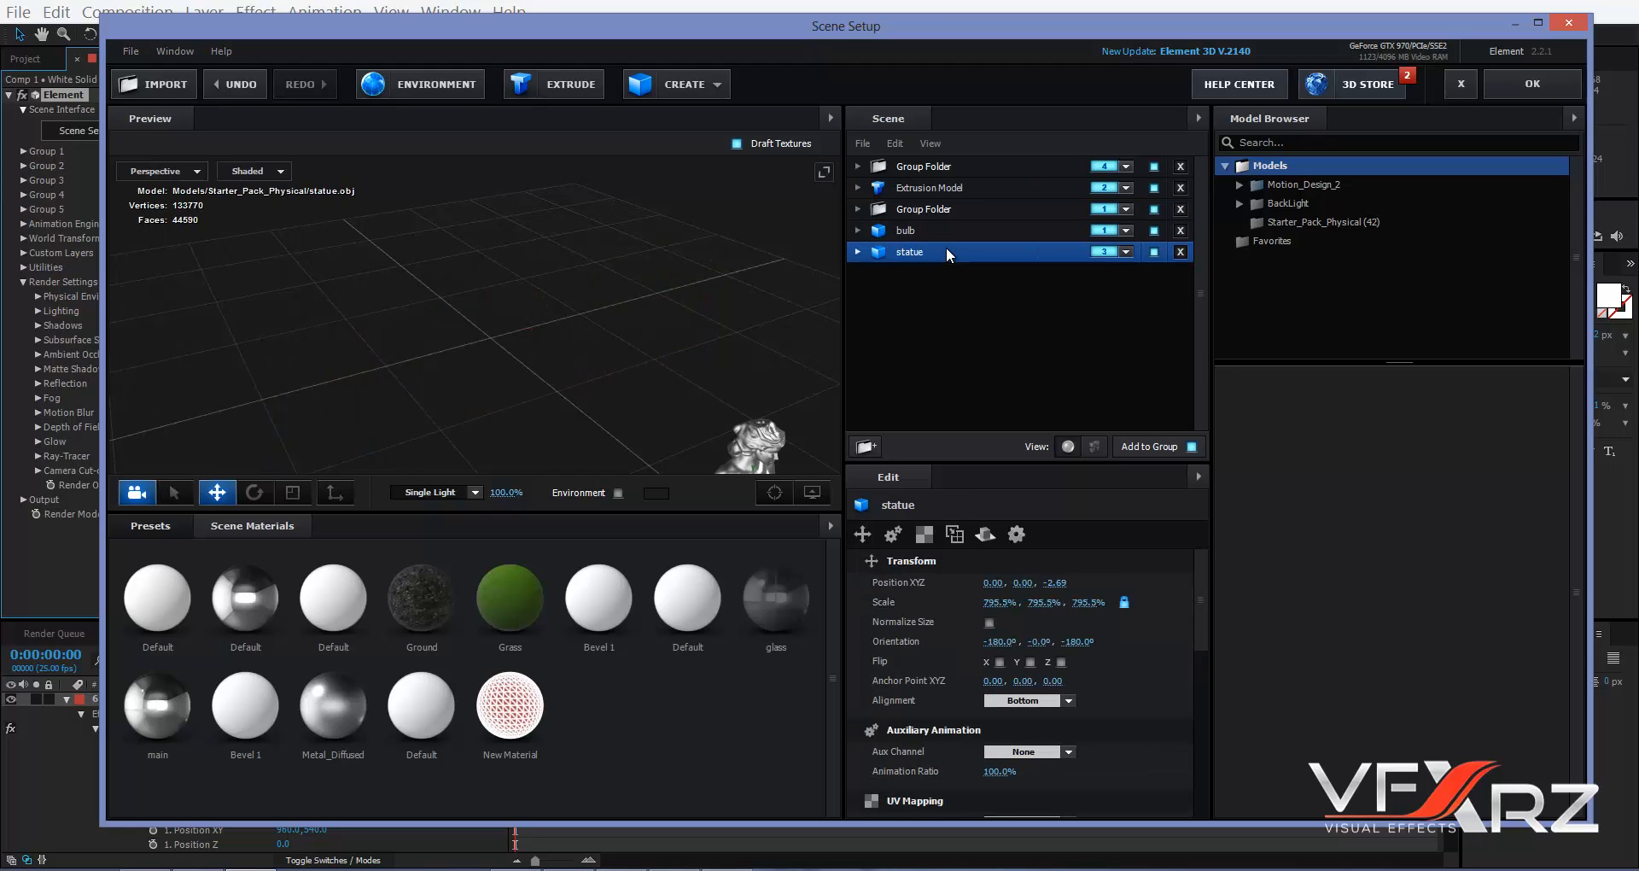
click(939, 225)
click(934, 187)
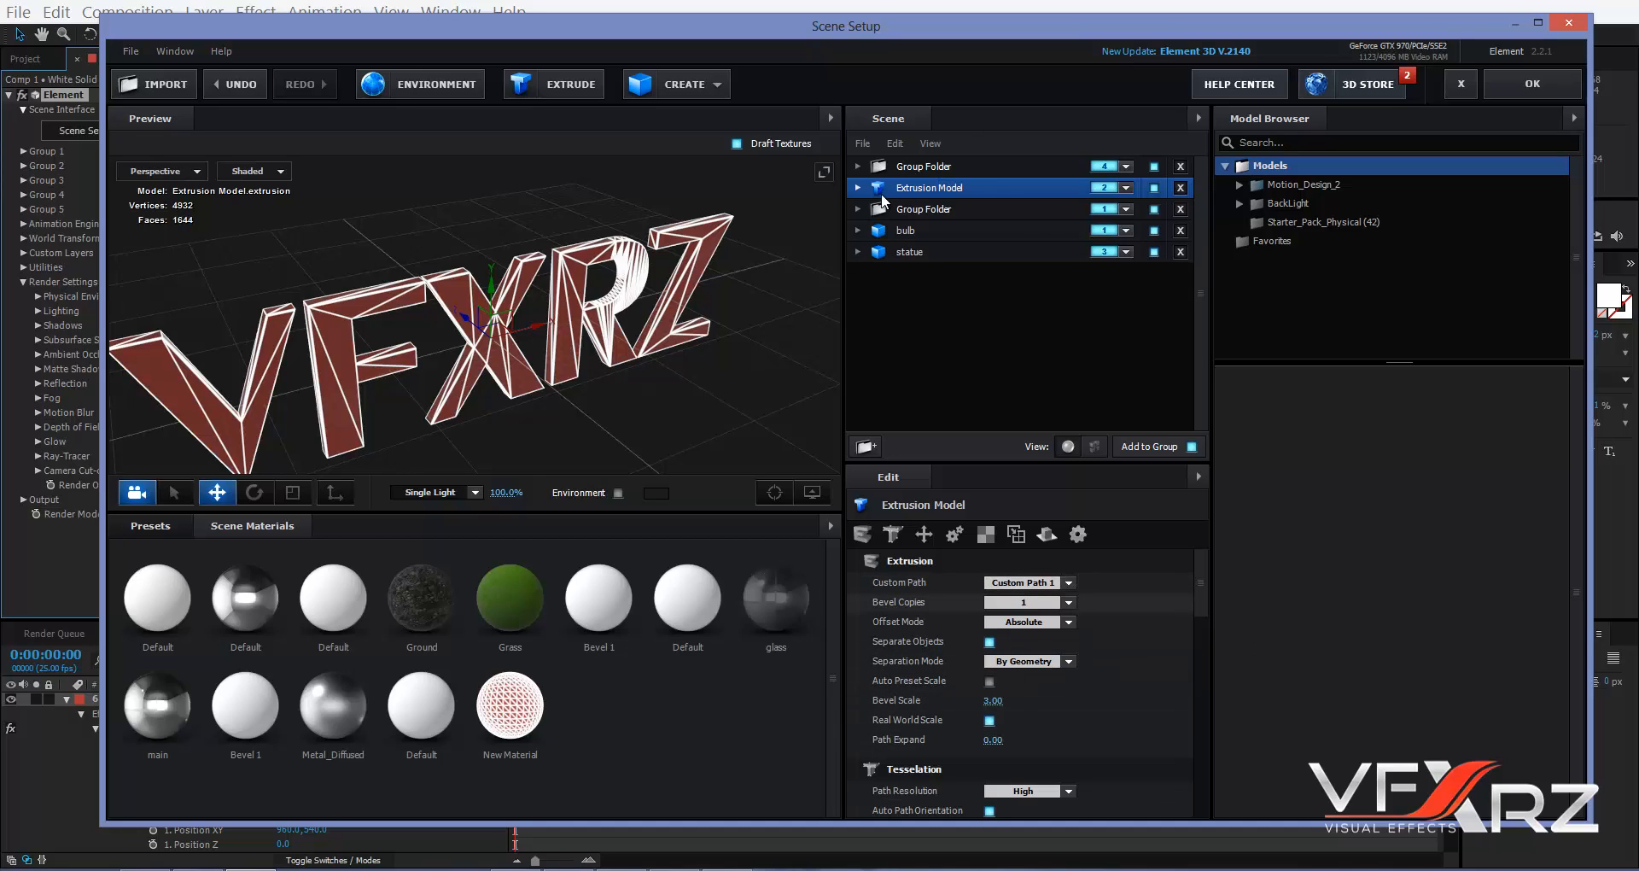
mouse_move(1204, 594)
mouse_down()
mouse_move(1216, 803)
mouse_move(1221, 568)
mouse_up()
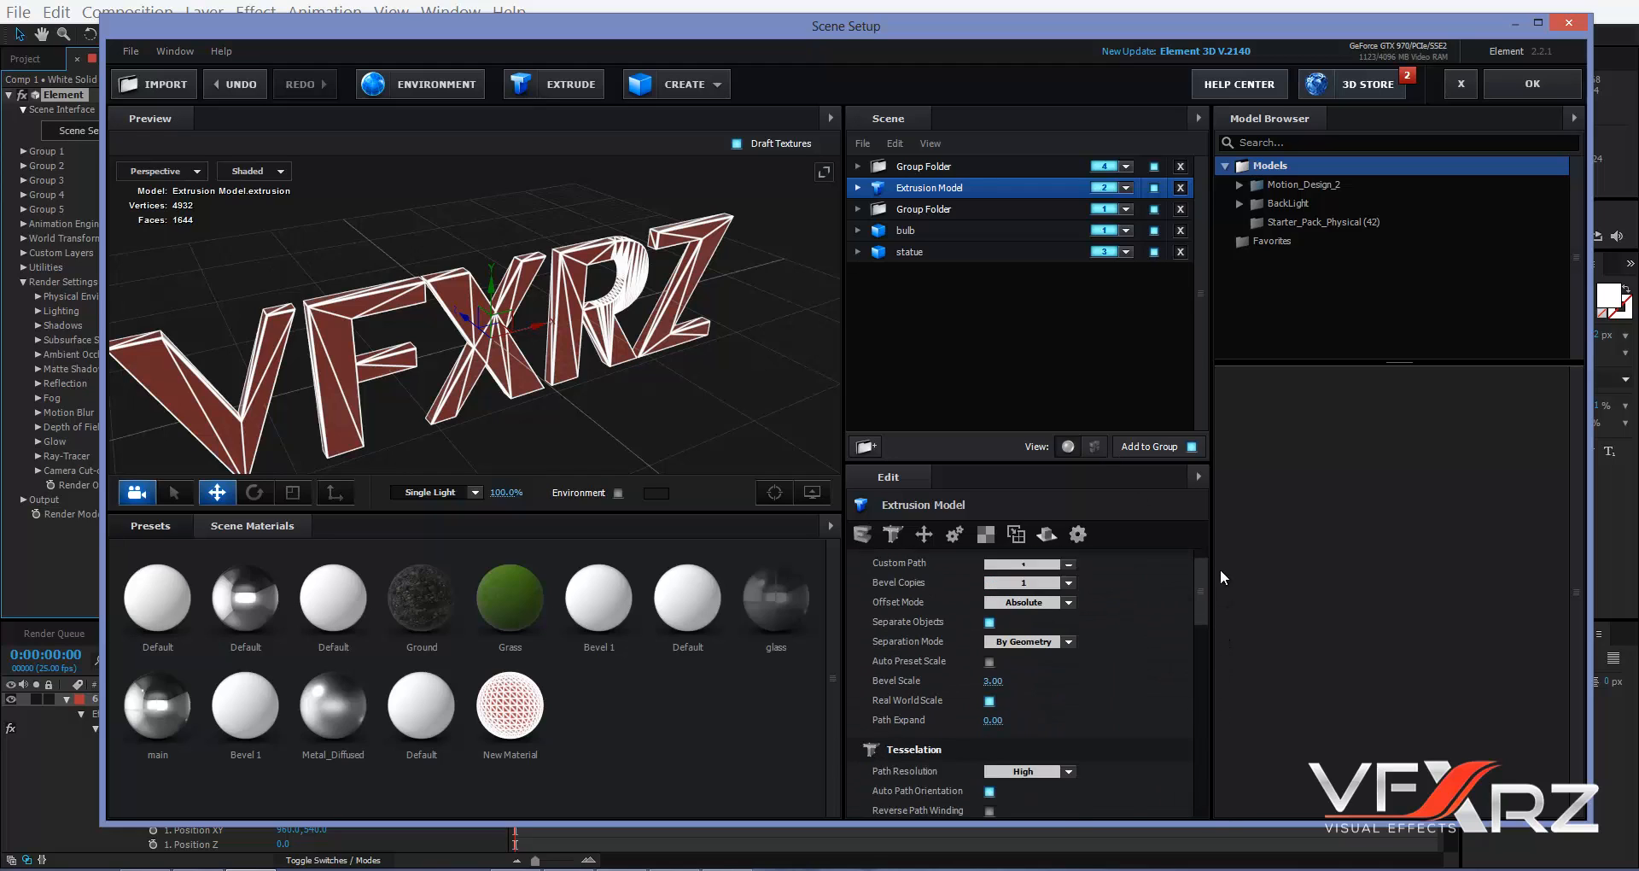
- Switch the Extrusion Model's path to Custom Path 2 and inspect the extruded Sport World logo
click(1021, 582)
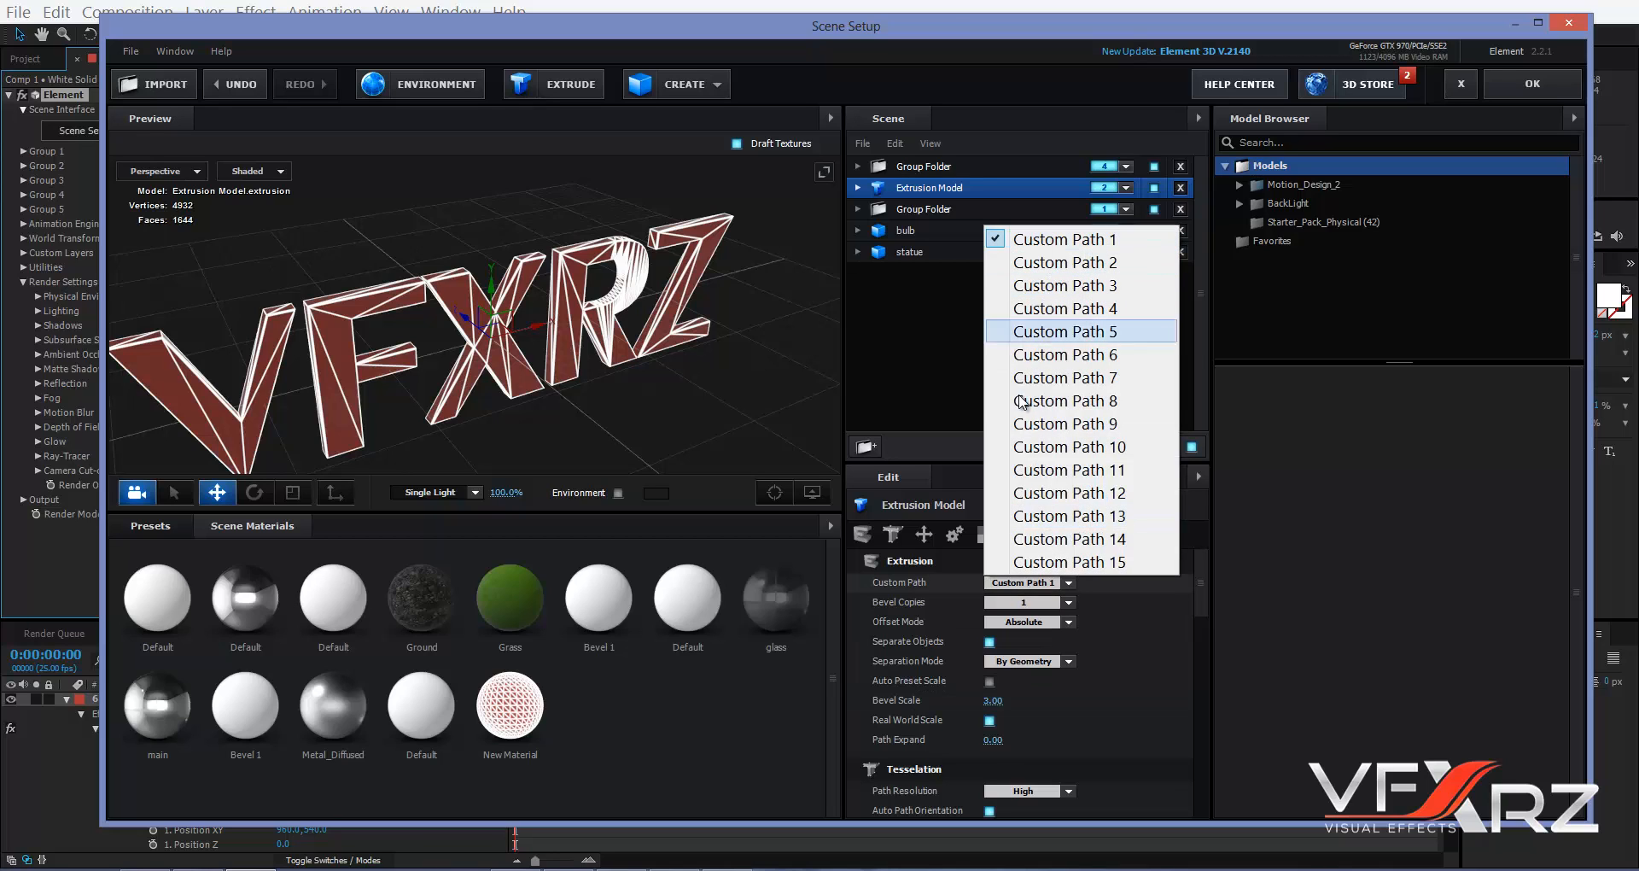
click(1064, 262)
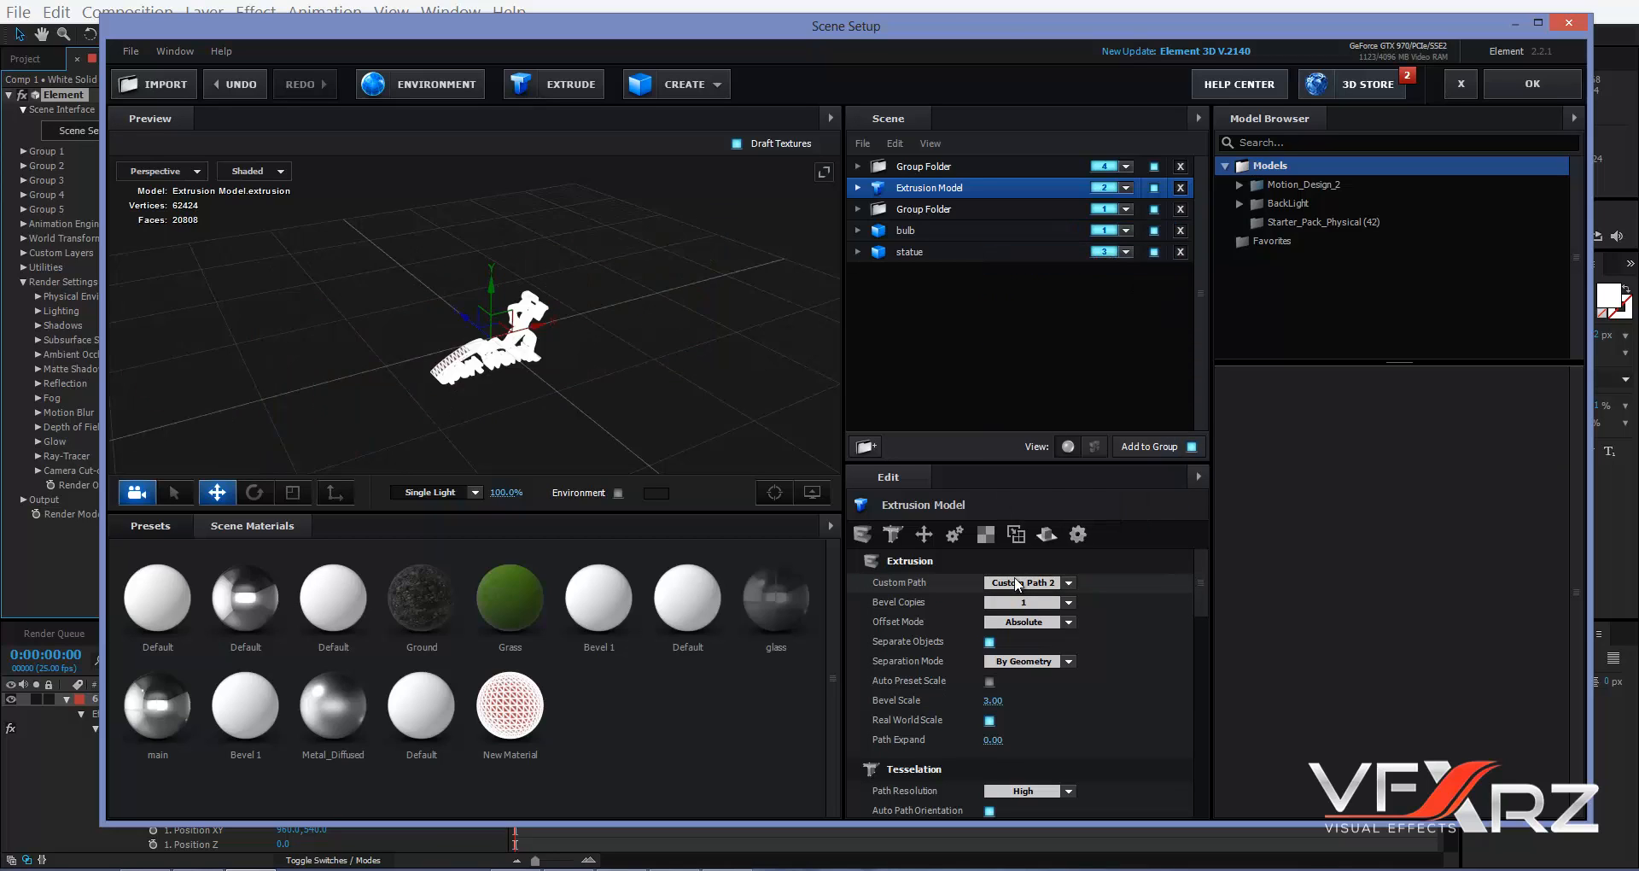
drag(594, 382, 509, 376)
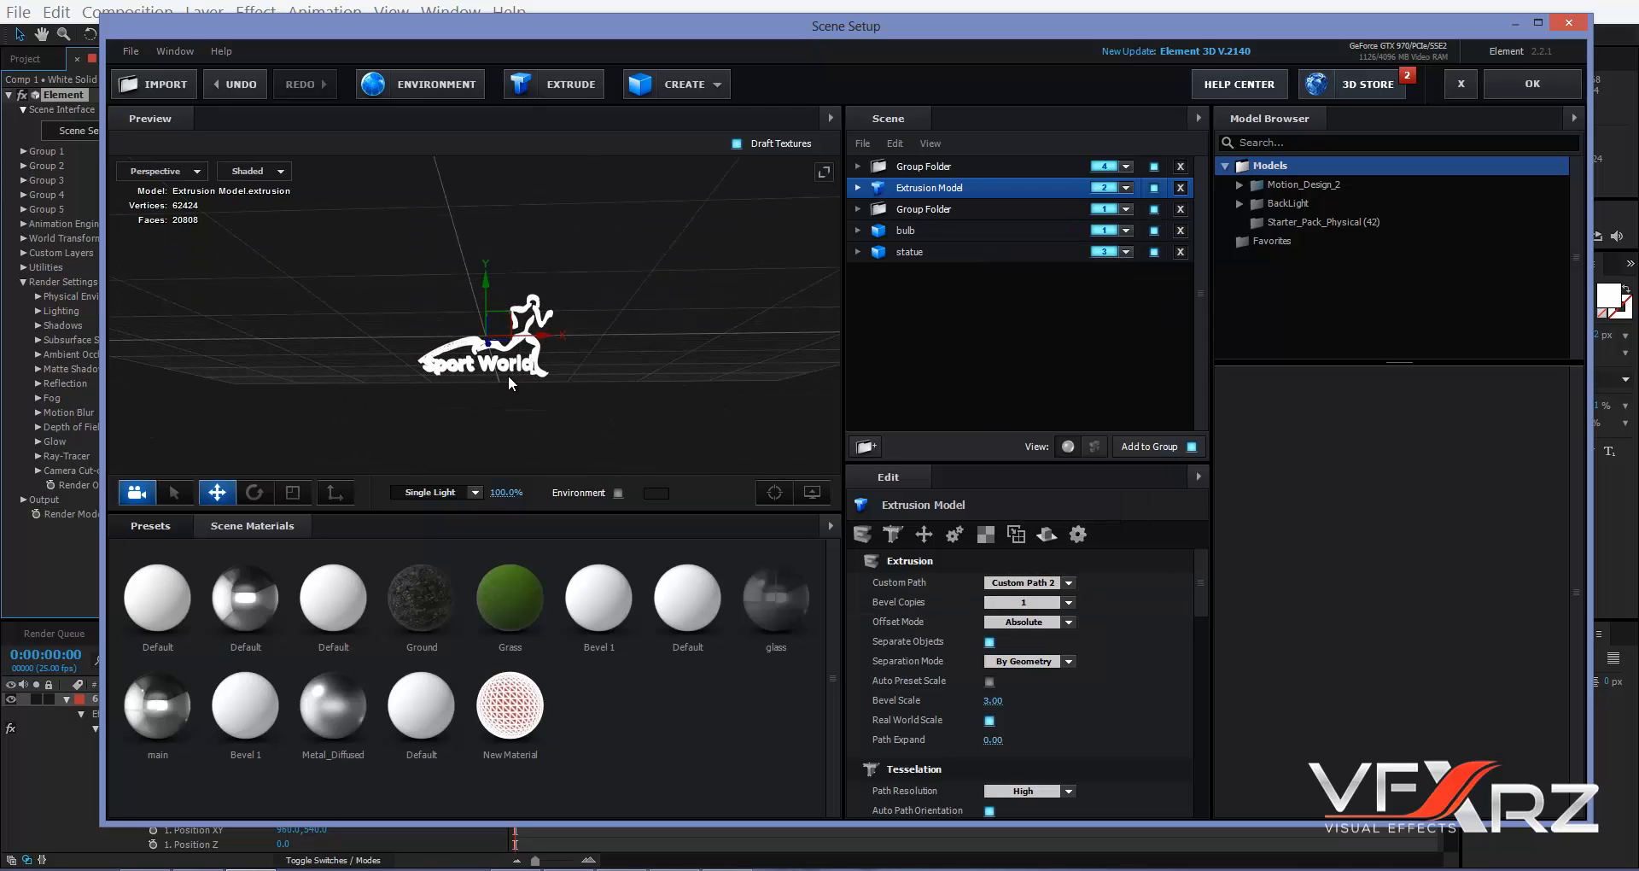
scroll(604, 433, up, 5)
scroll(616, 426, down, 3)
scroll(609, 358, up, 3)
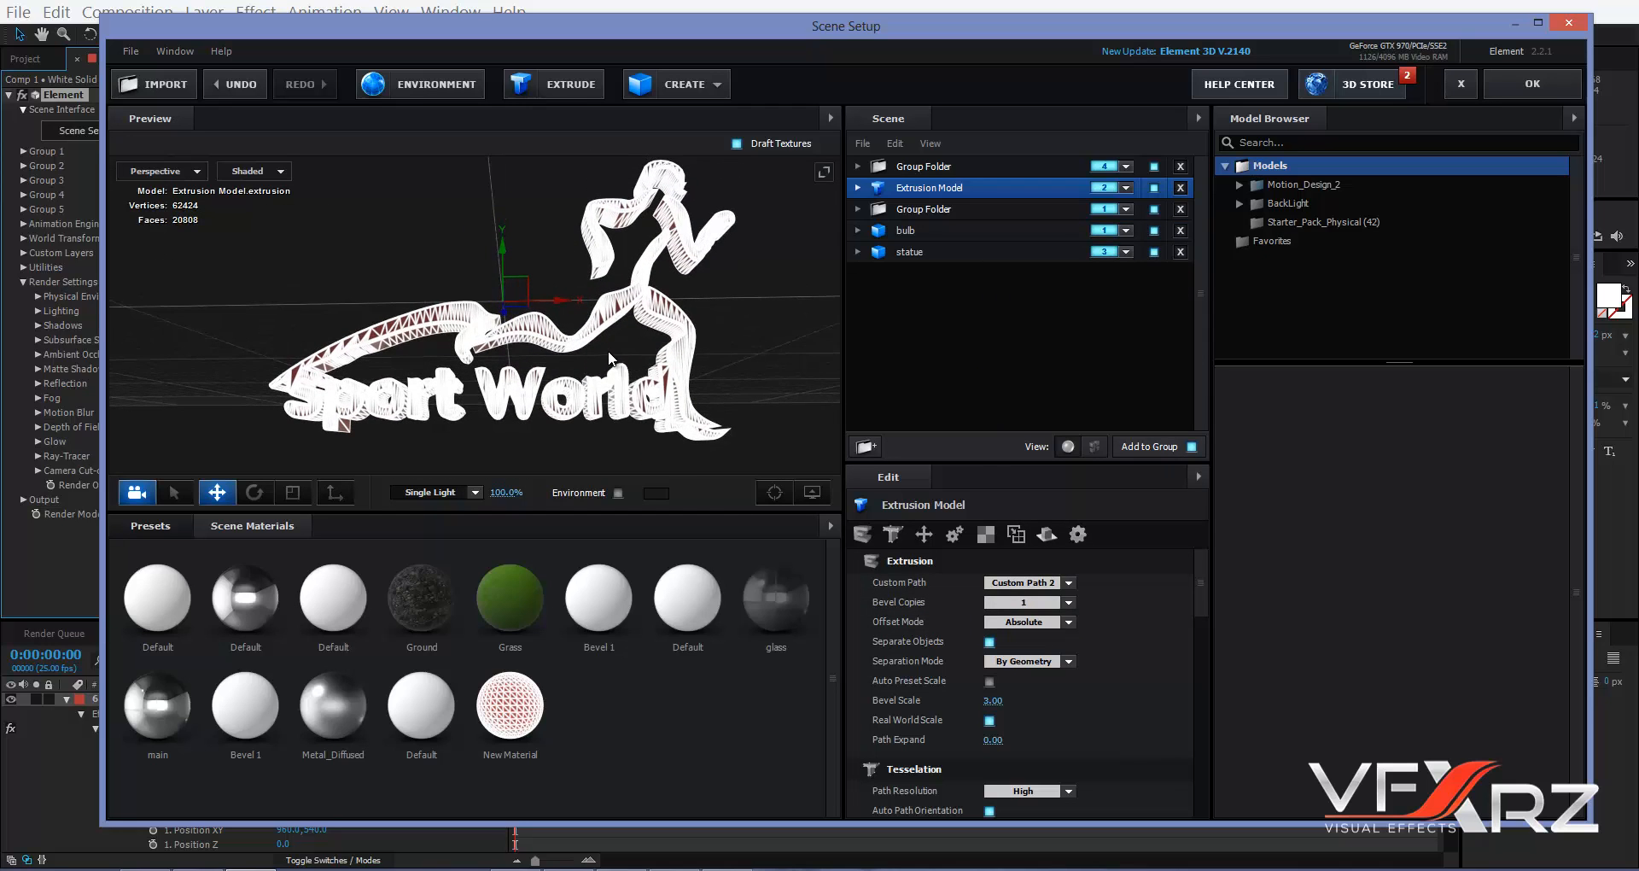
- Return the Extrusion Model to Custom Path 1 and frame the whole VFXRZ lettering
click(1027, 583)
click(1058, 236)
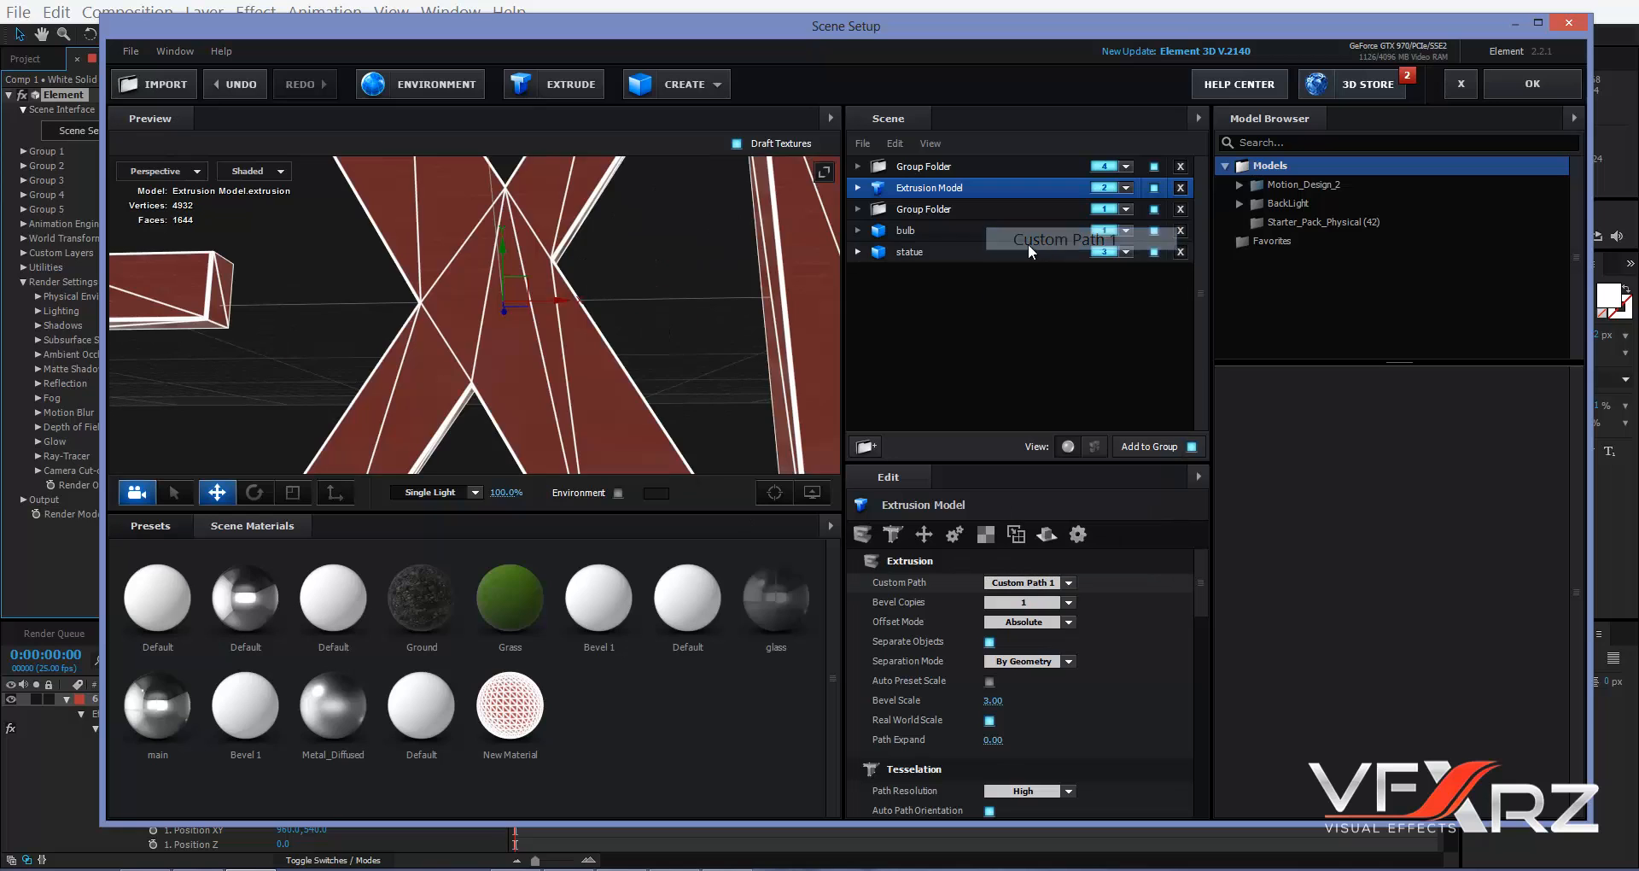
scroll(599, 286, down, 5)
drag(597, 282, 627, 363)
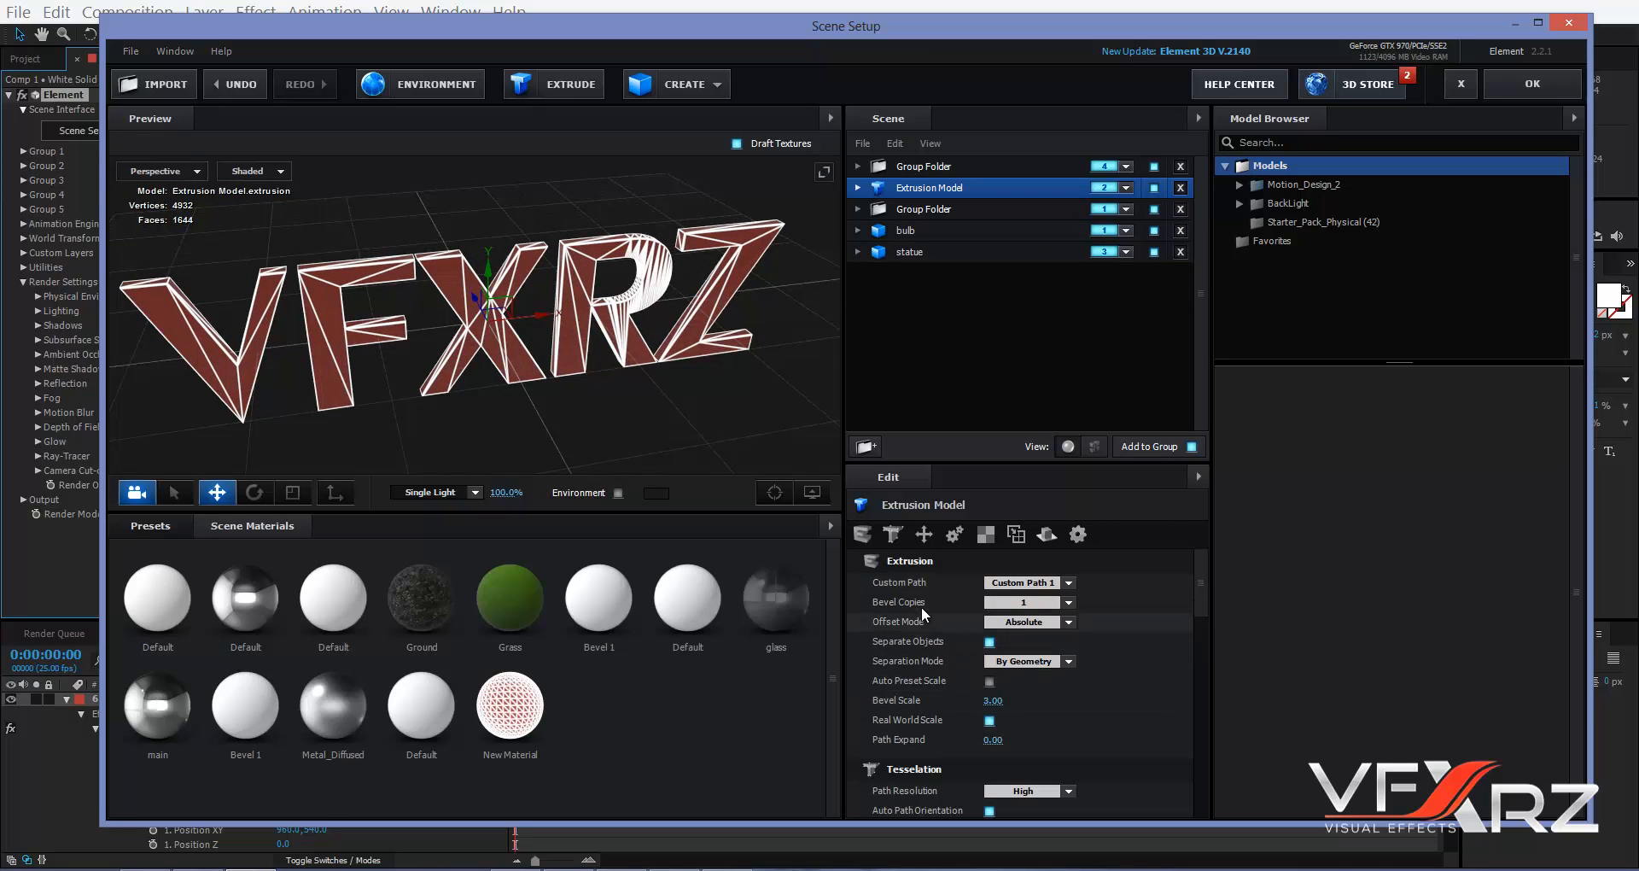
- Try 2 bevel copies on the Extrusion Model, and raise the number to 3
click(1063, 603)
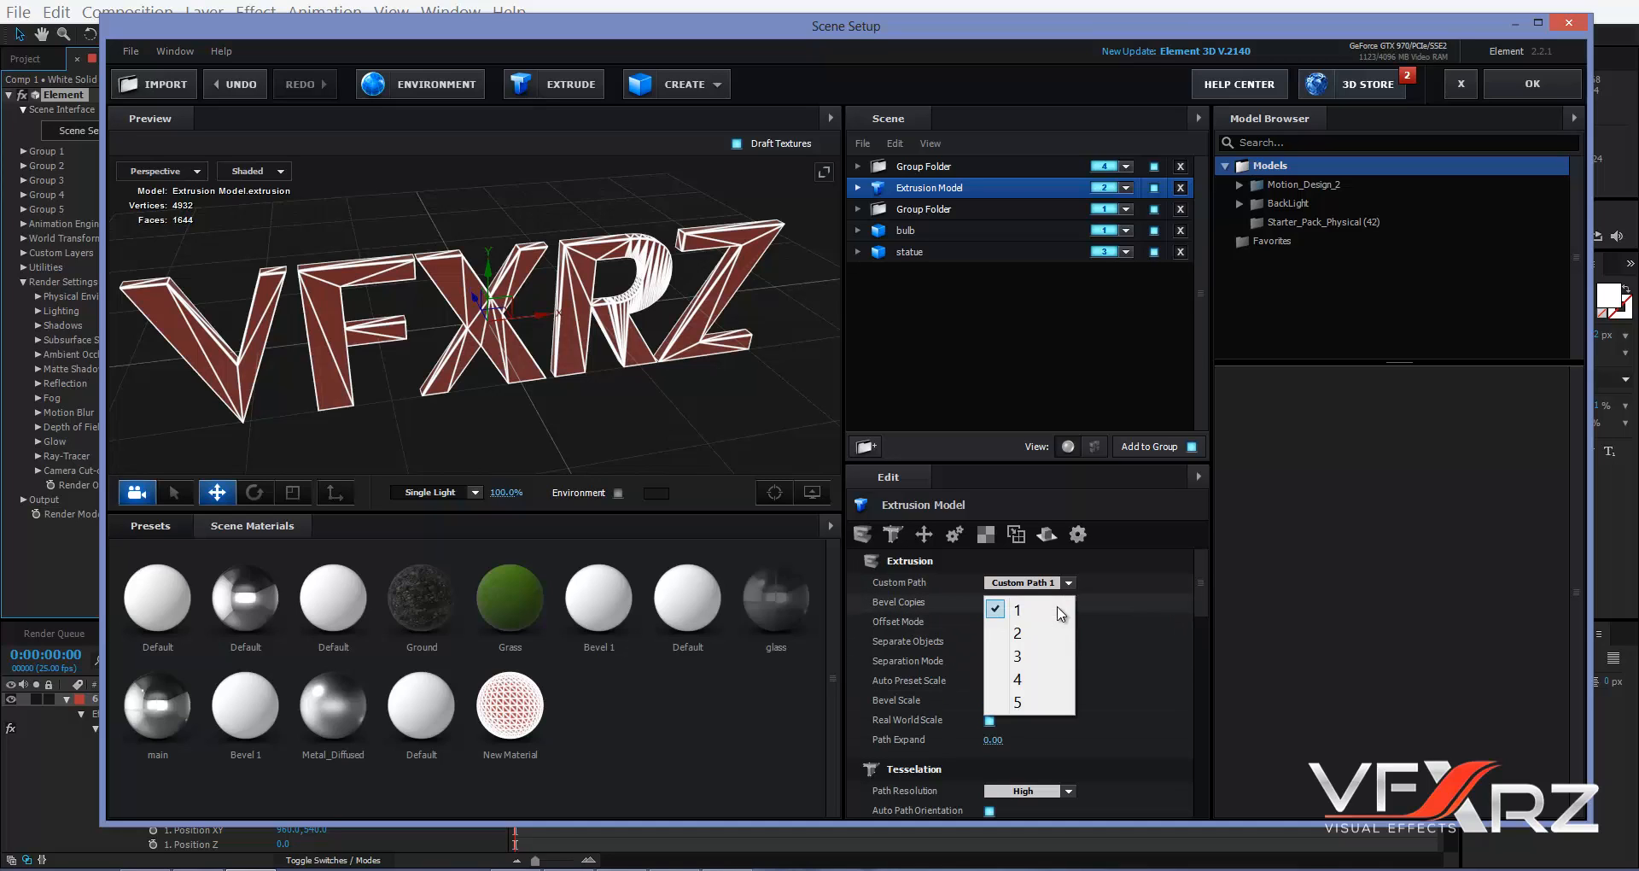
click(1021, 639)
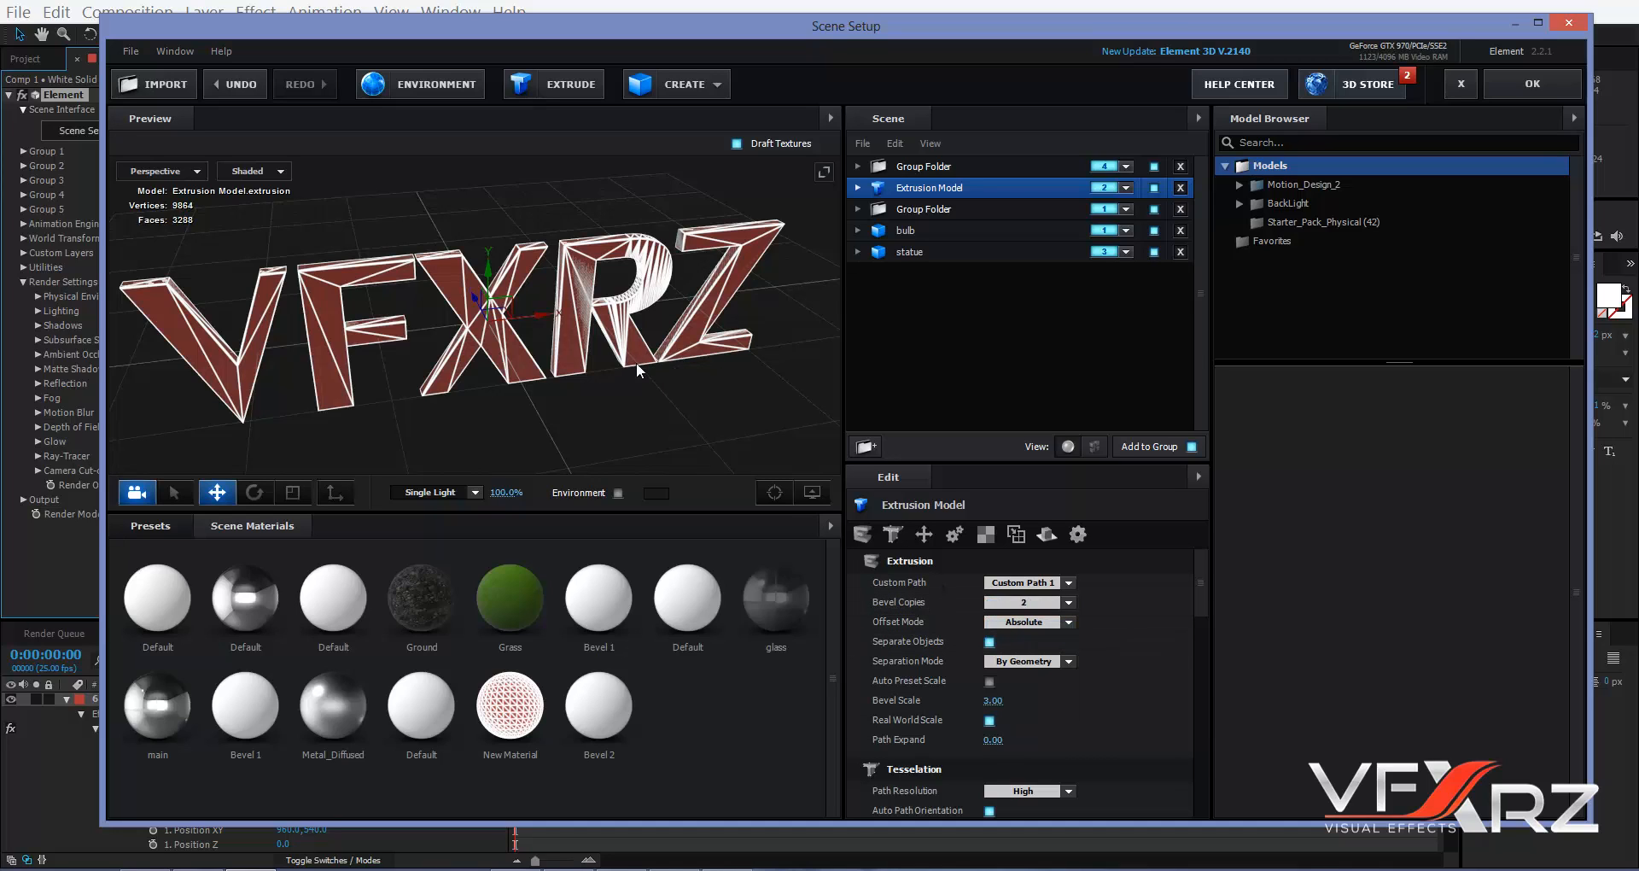
scroll(534, 325, up, 3)
click(1062, 602)
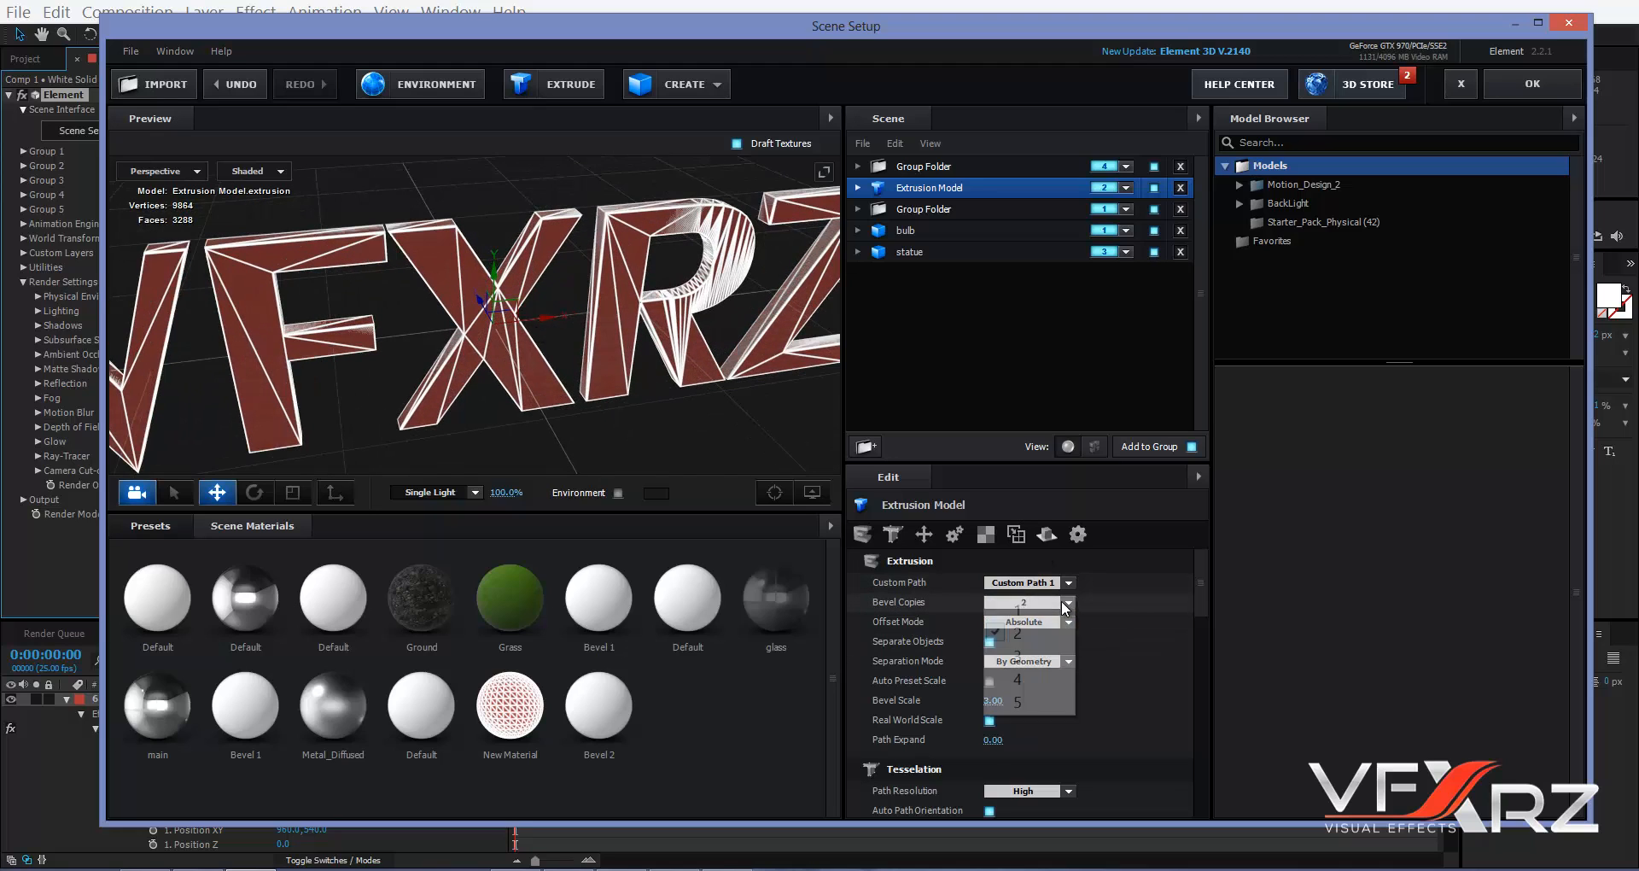
click(1015, 663)
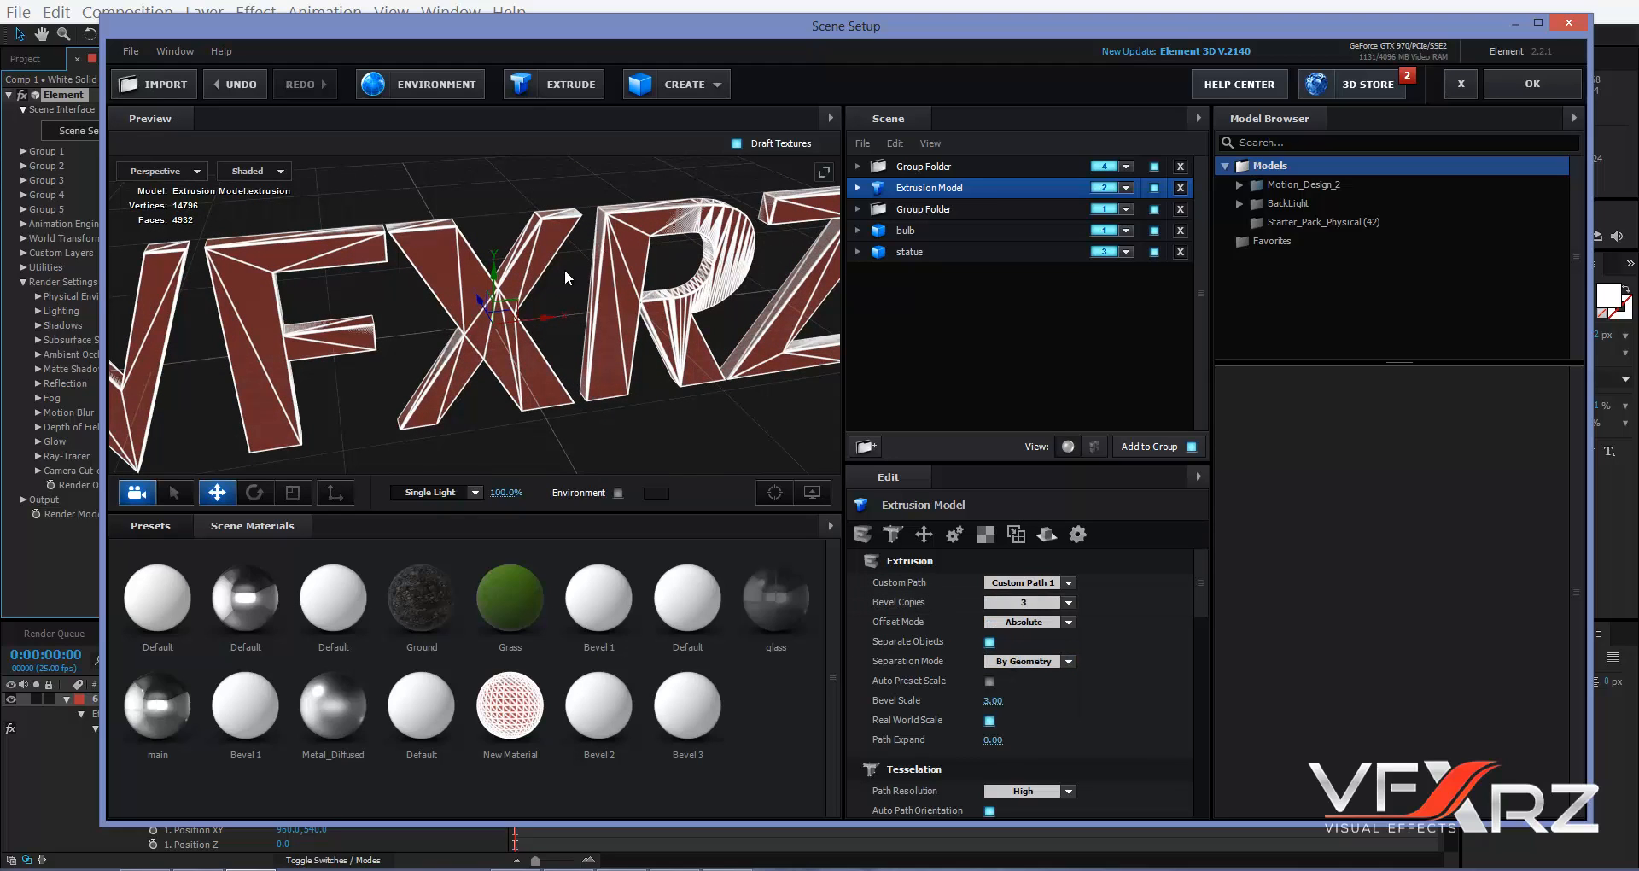
- Set the Bevel 2 material's diffuse colour to bright green (17FF00)
click(599, 713)
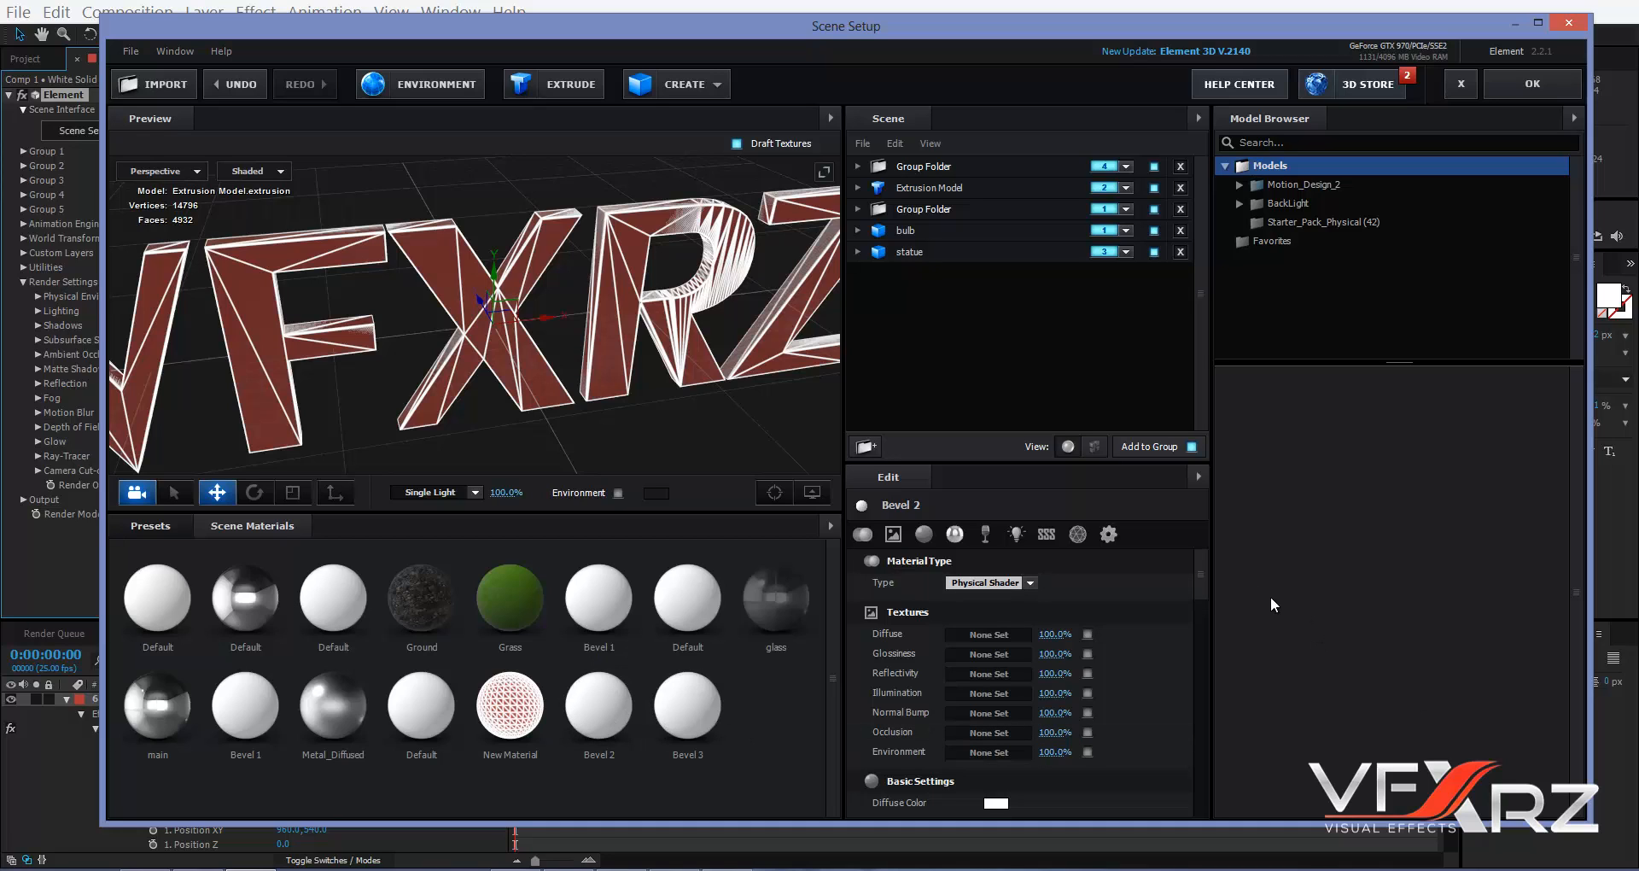
drag(1200, 584, 1205, 616)
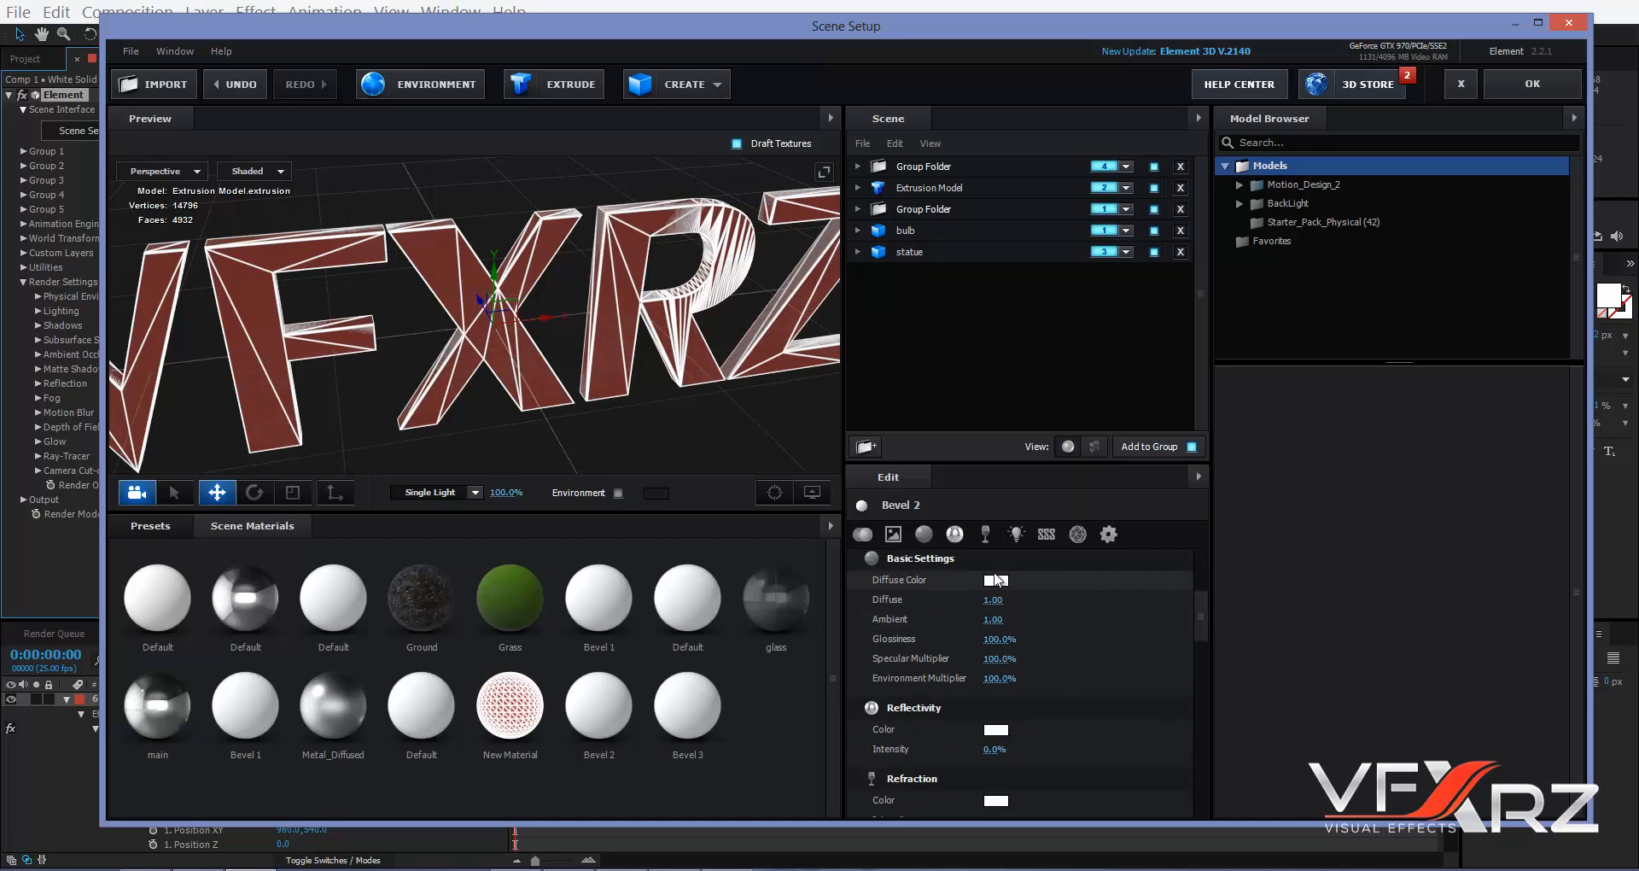
click(997, 582)
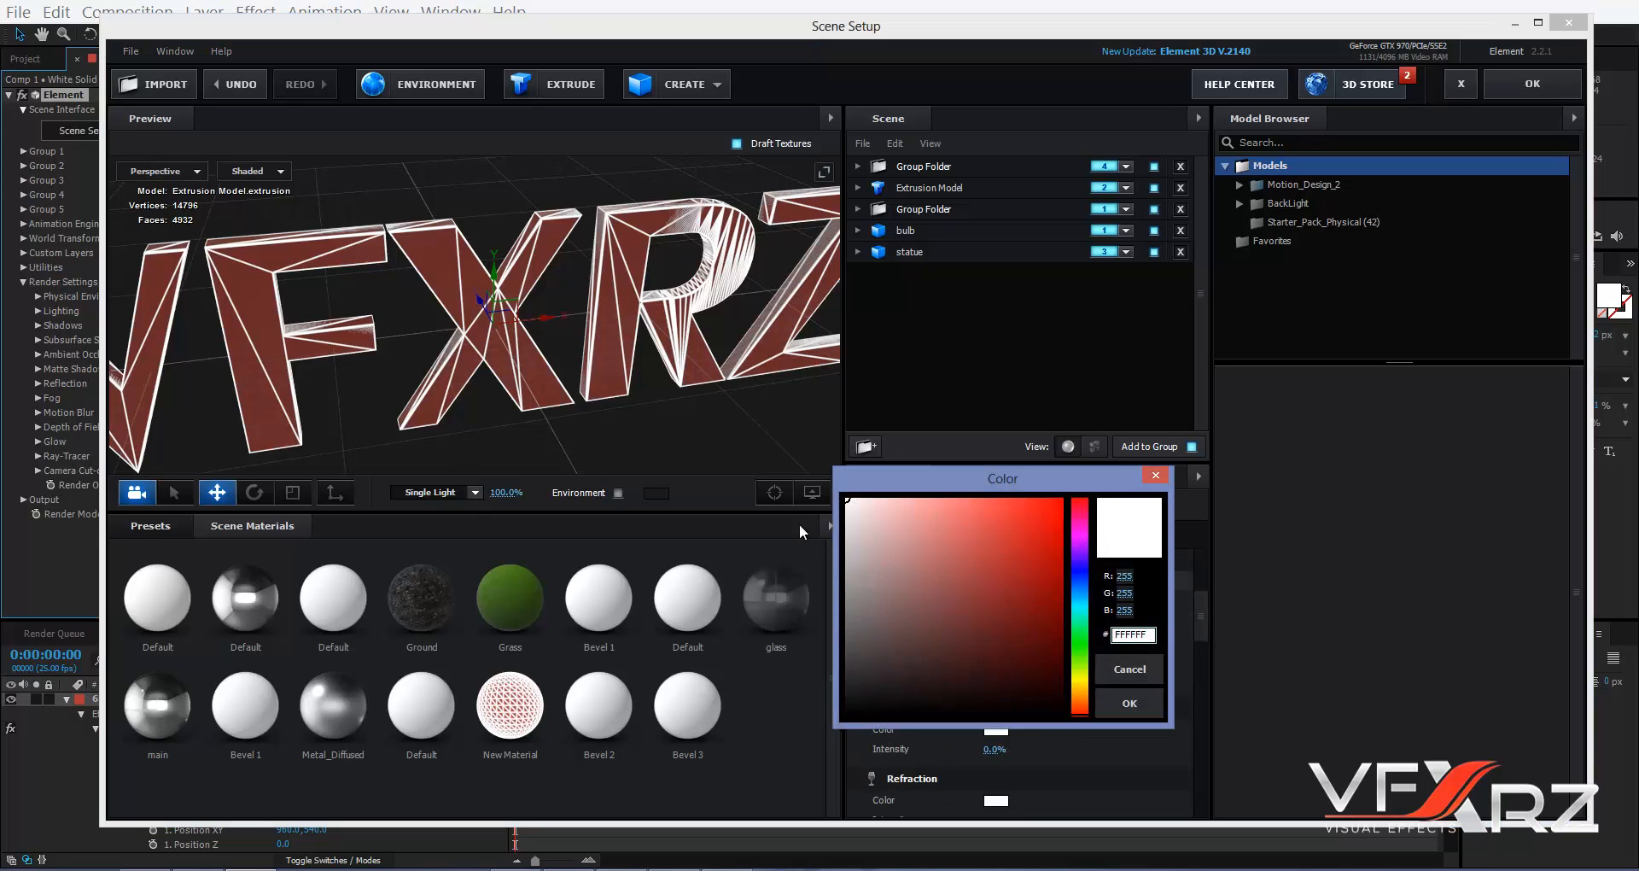
drag(1079, 567, 1079, 646)
click(1062, 499)
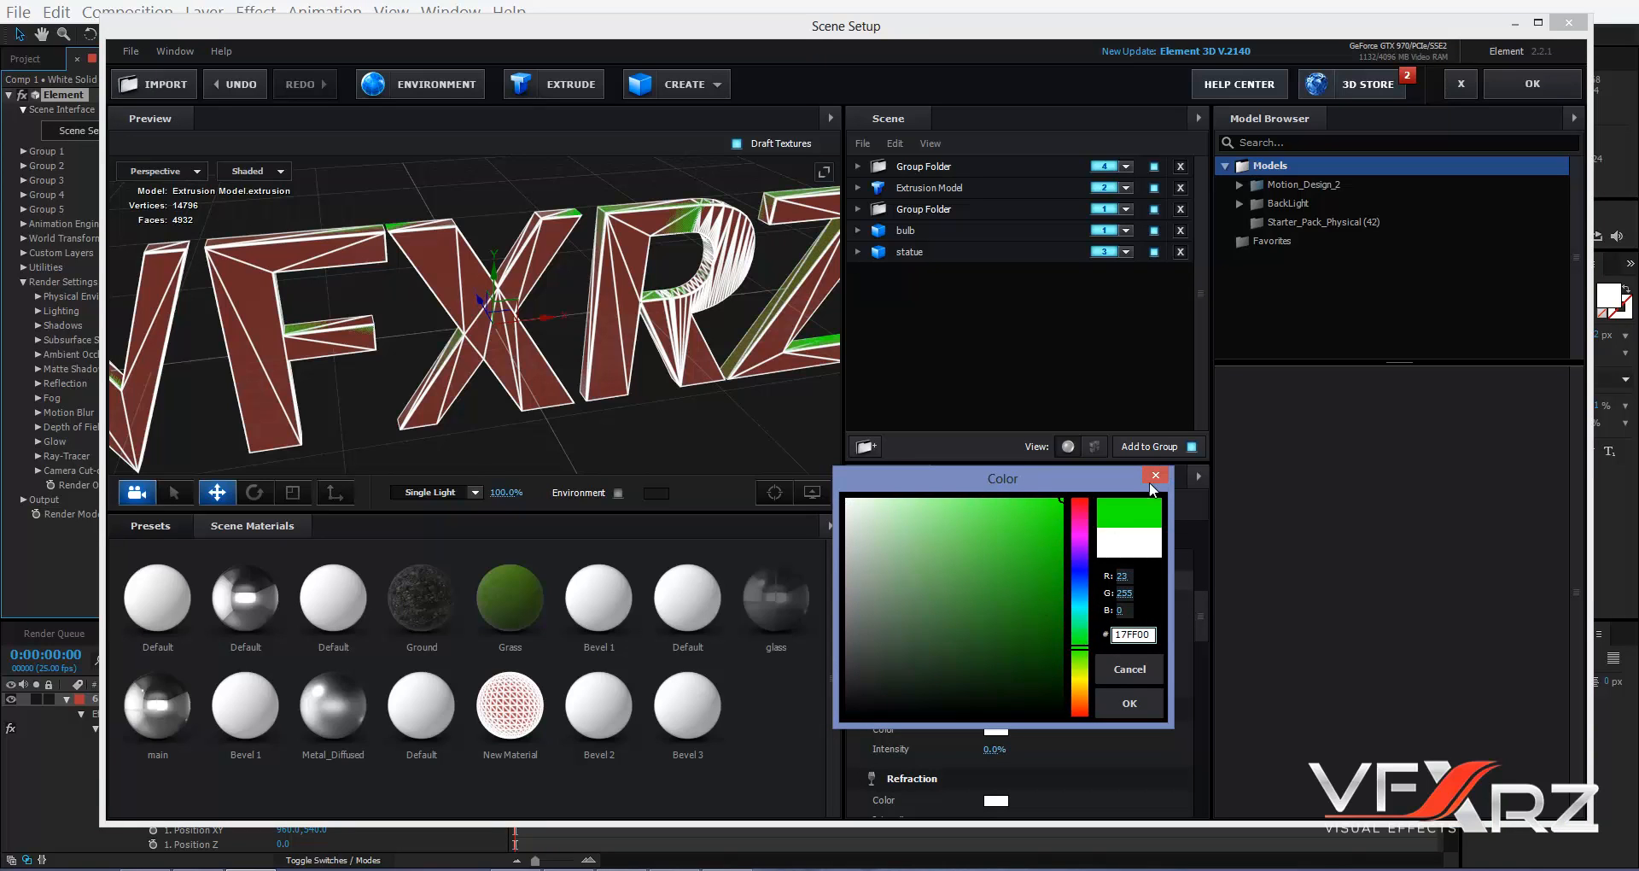
click(1136, 703)
- Set the Bevel 3 material's diffuse colour to a fully saturated orange
click(659, 710)
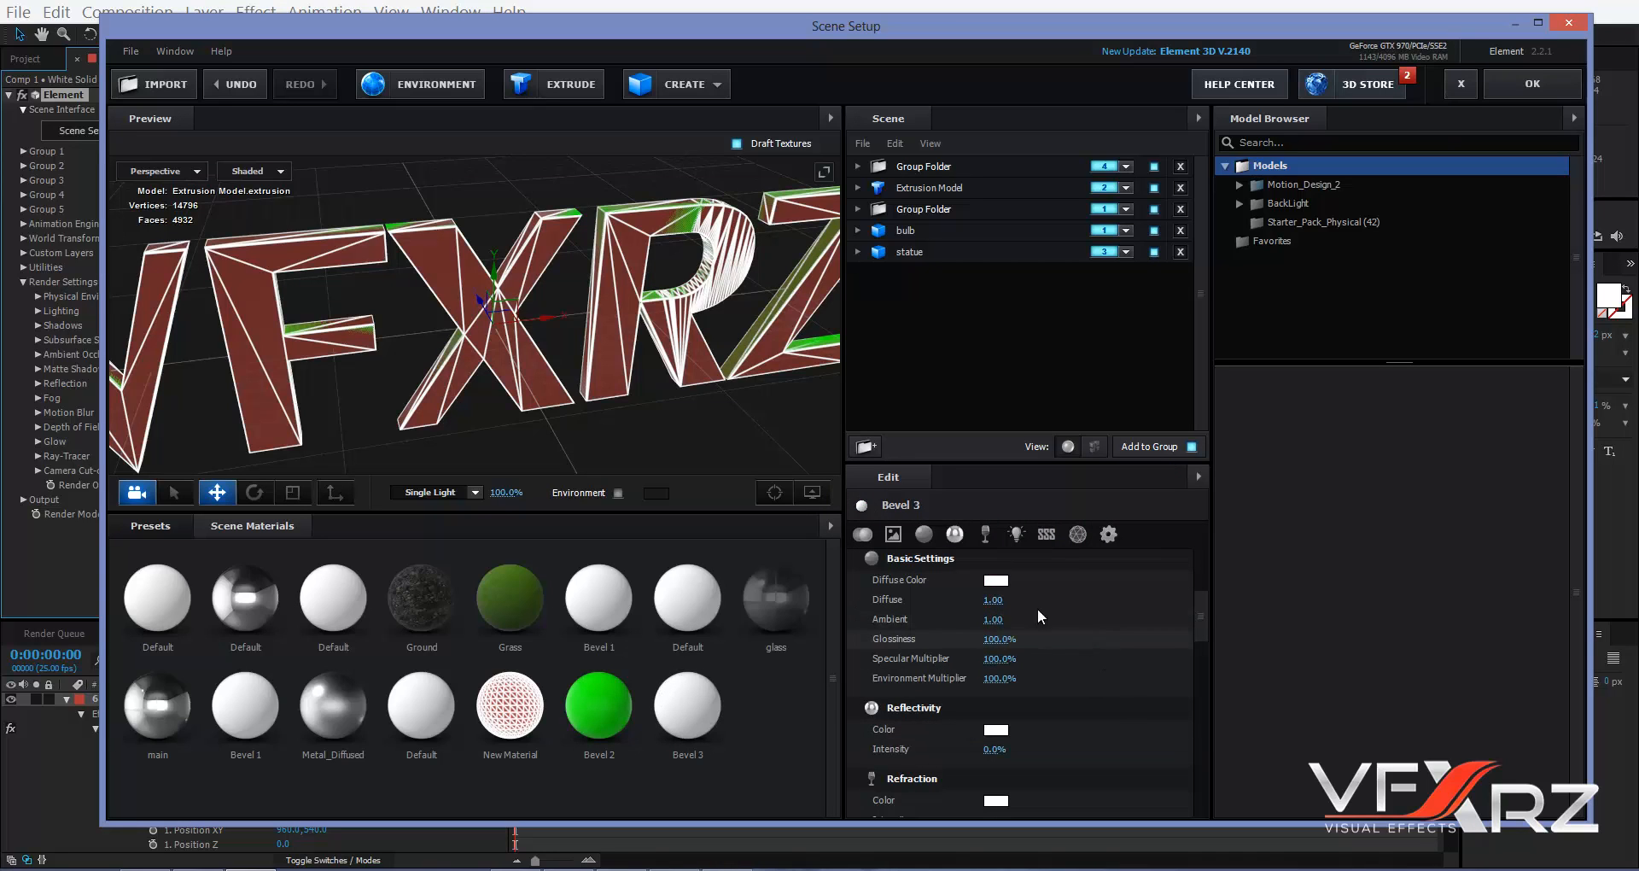
click(1009, 580)
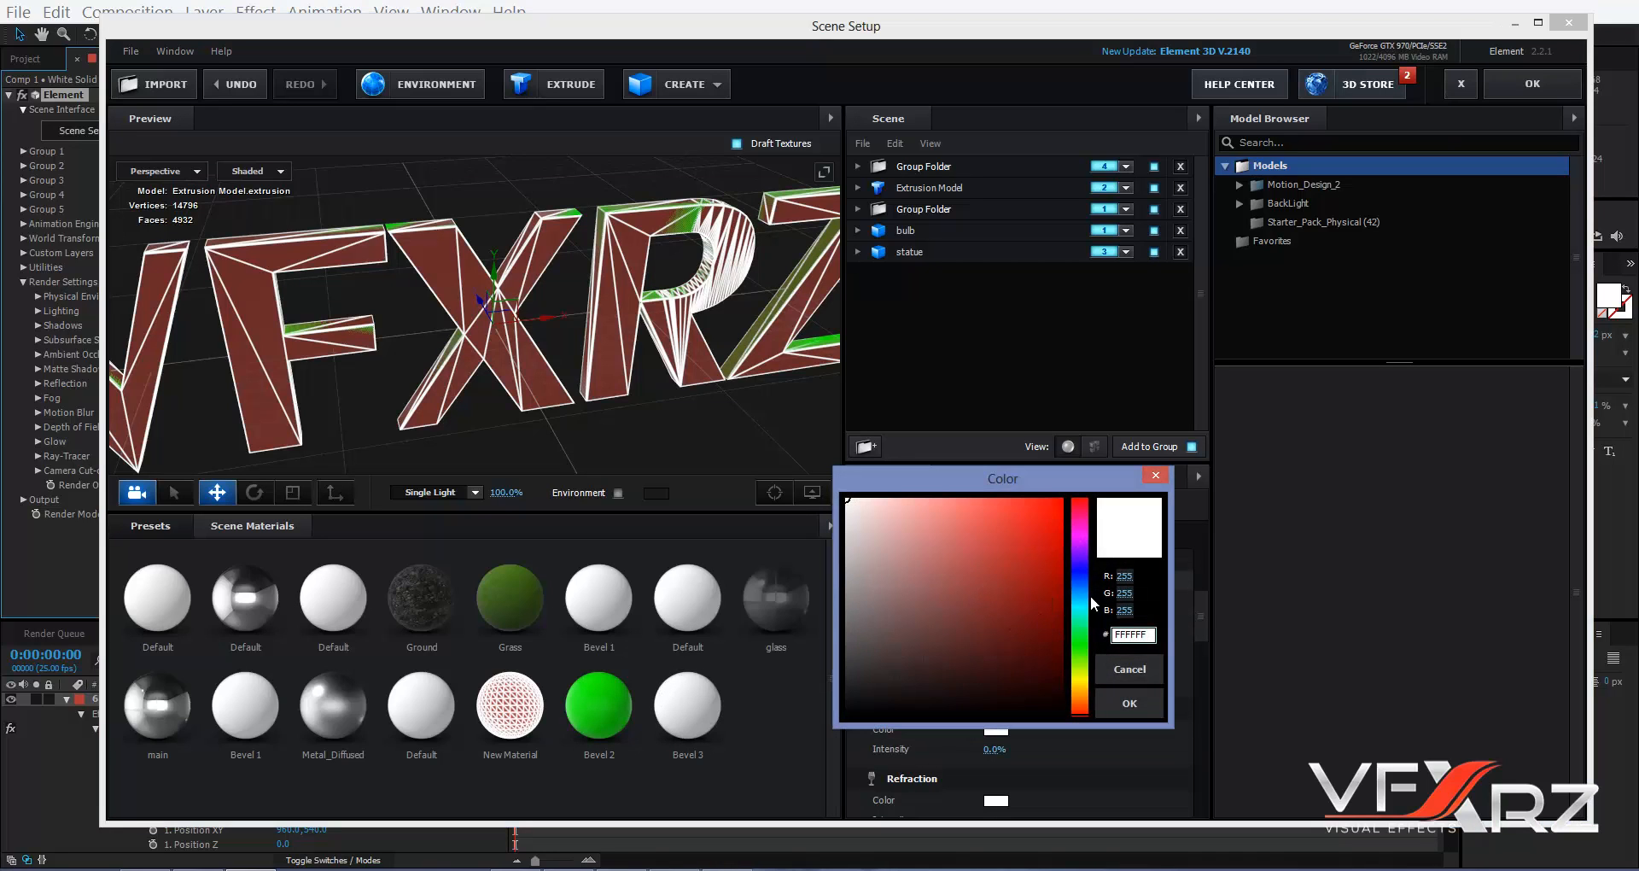
drag(1081, 597, 1088, 693)
click(990, 553)
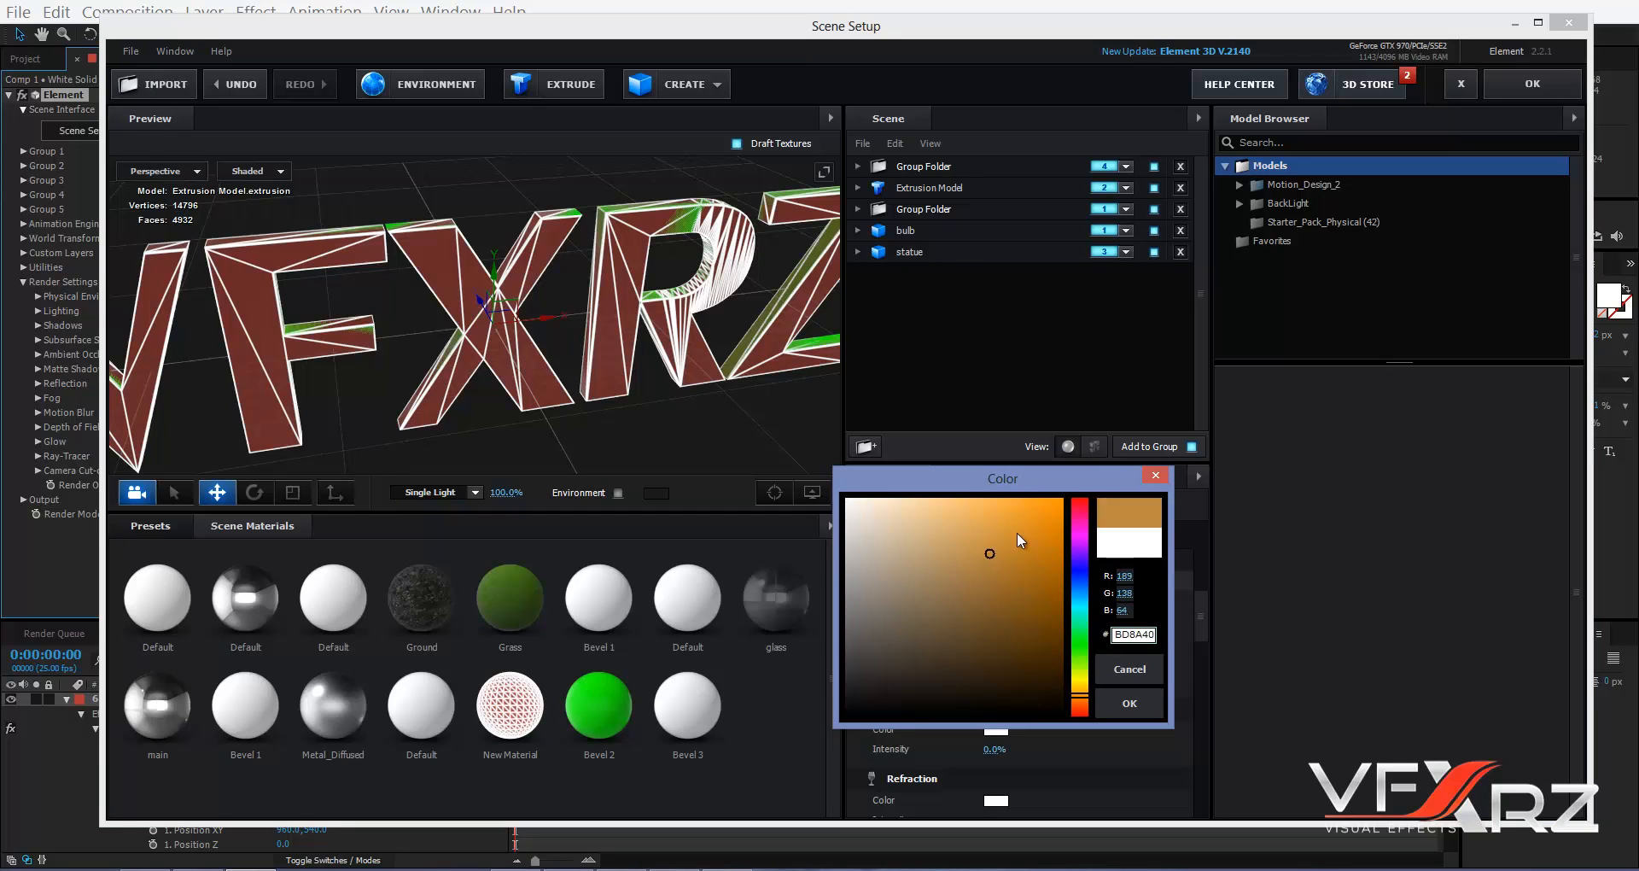
click(1061, 500)
click(1115, 699)
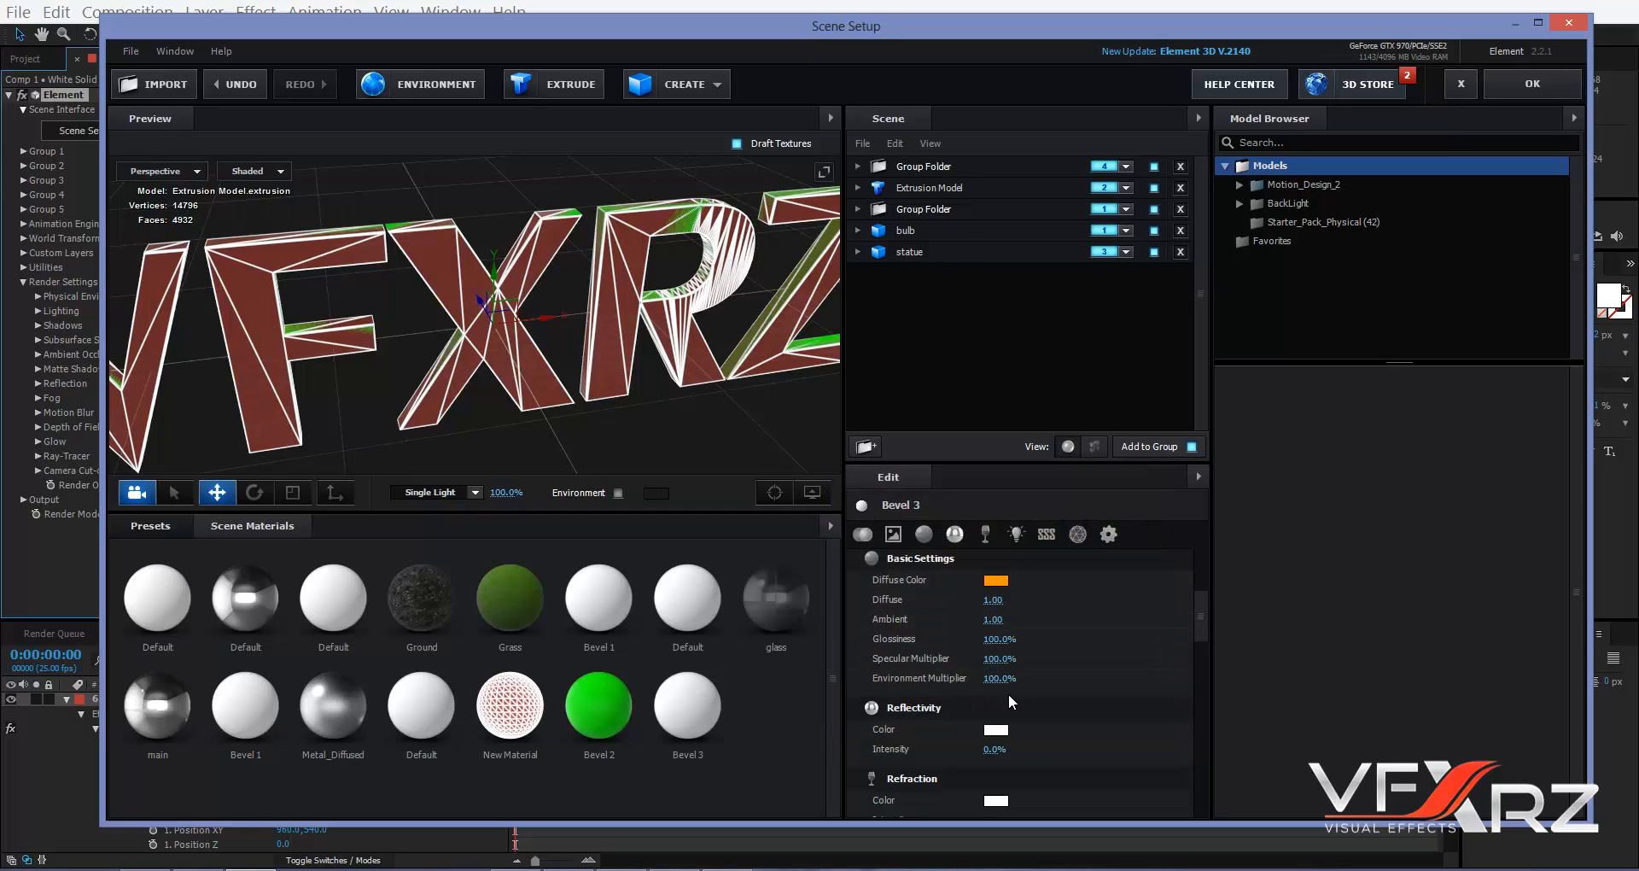
scroll(1037, 691, up, 3)
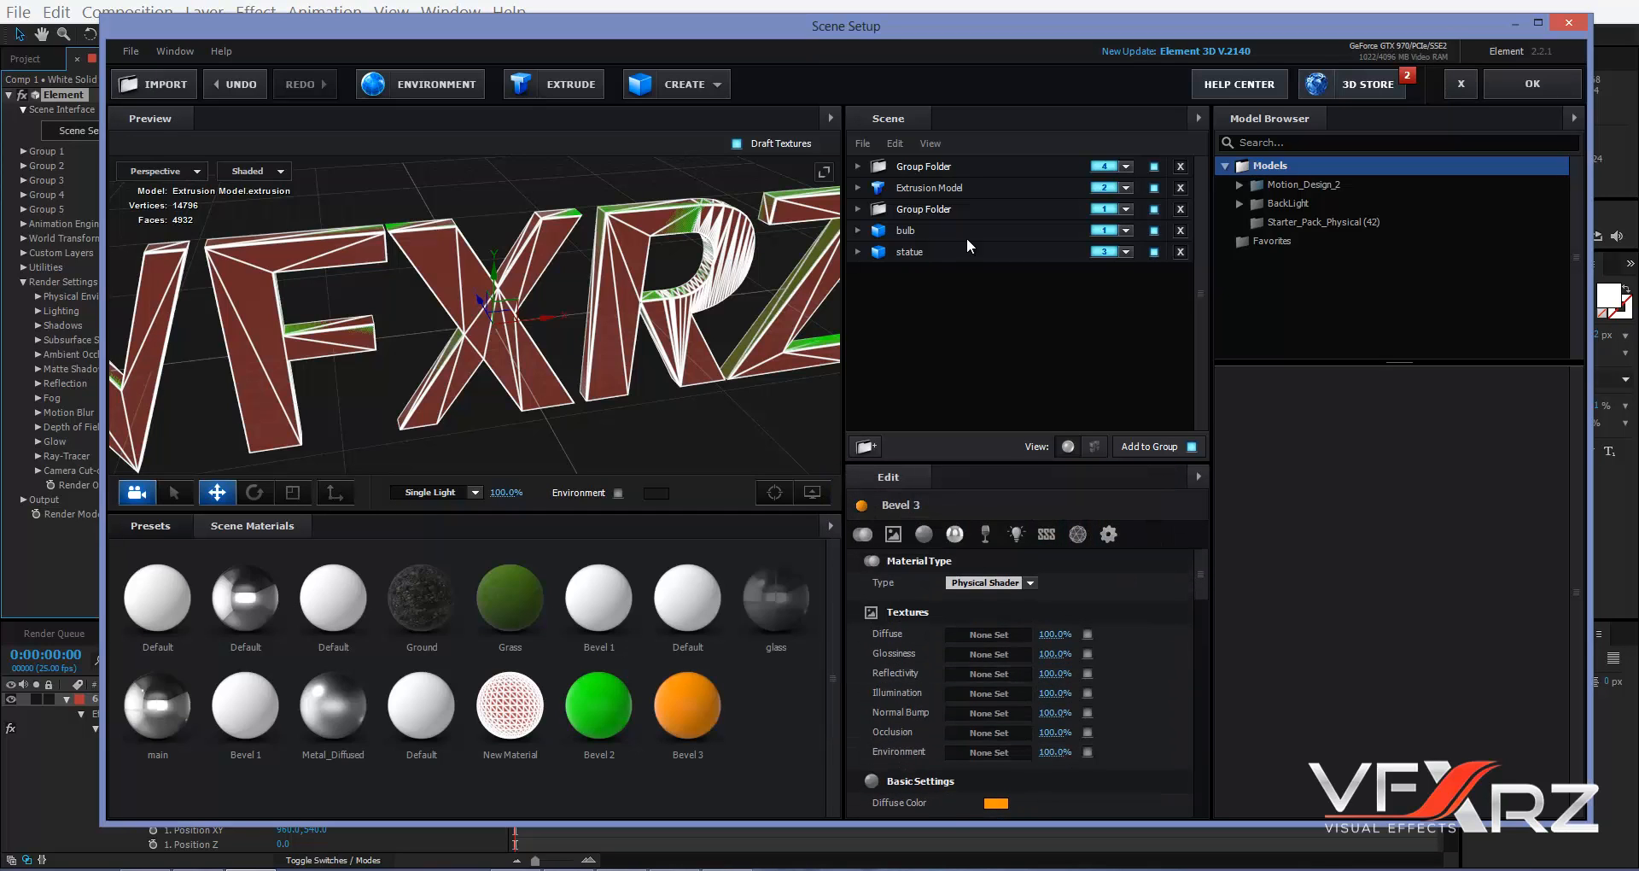
- Switch the Extrusion Model's offset mode to Relative and view the separated bevels at an angle
click(922, 190)
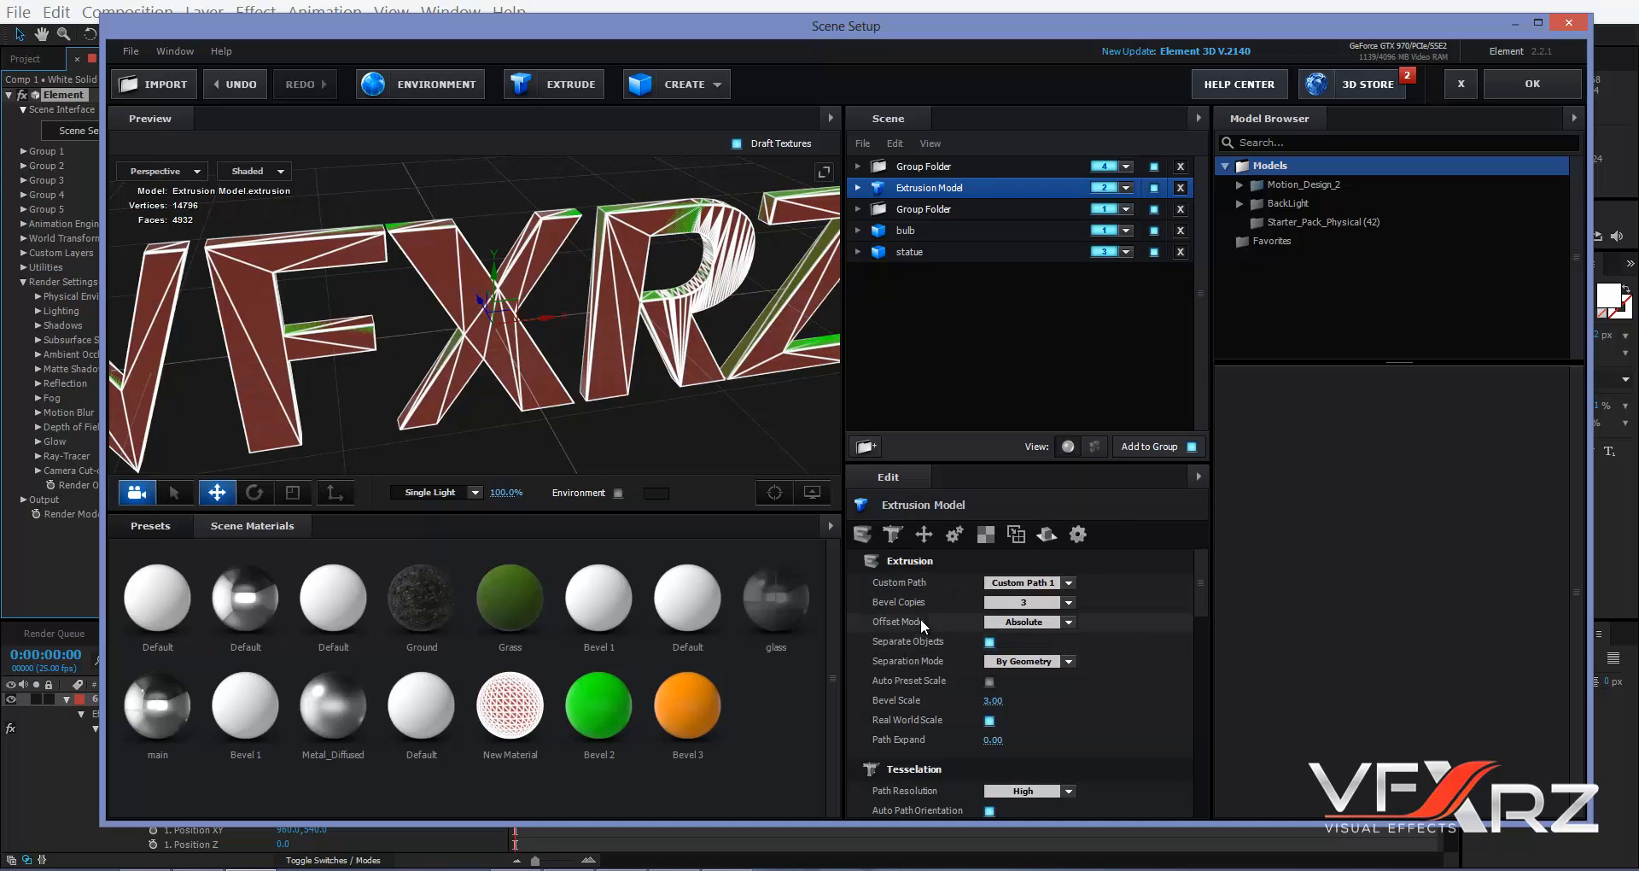
click(1055, 622)
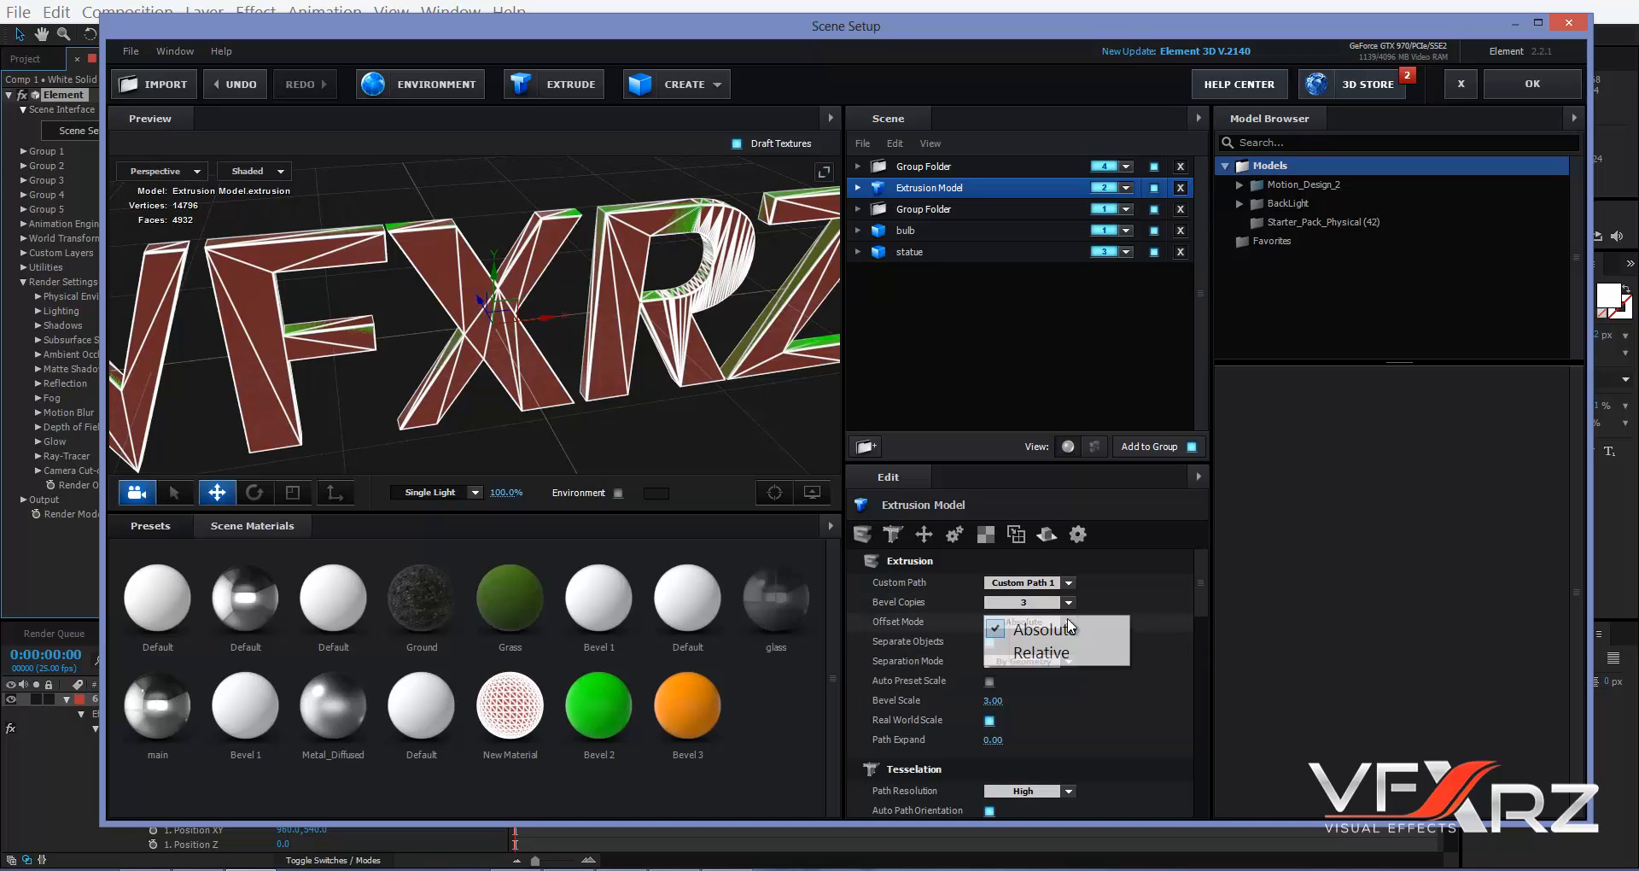
click(1040, 652)
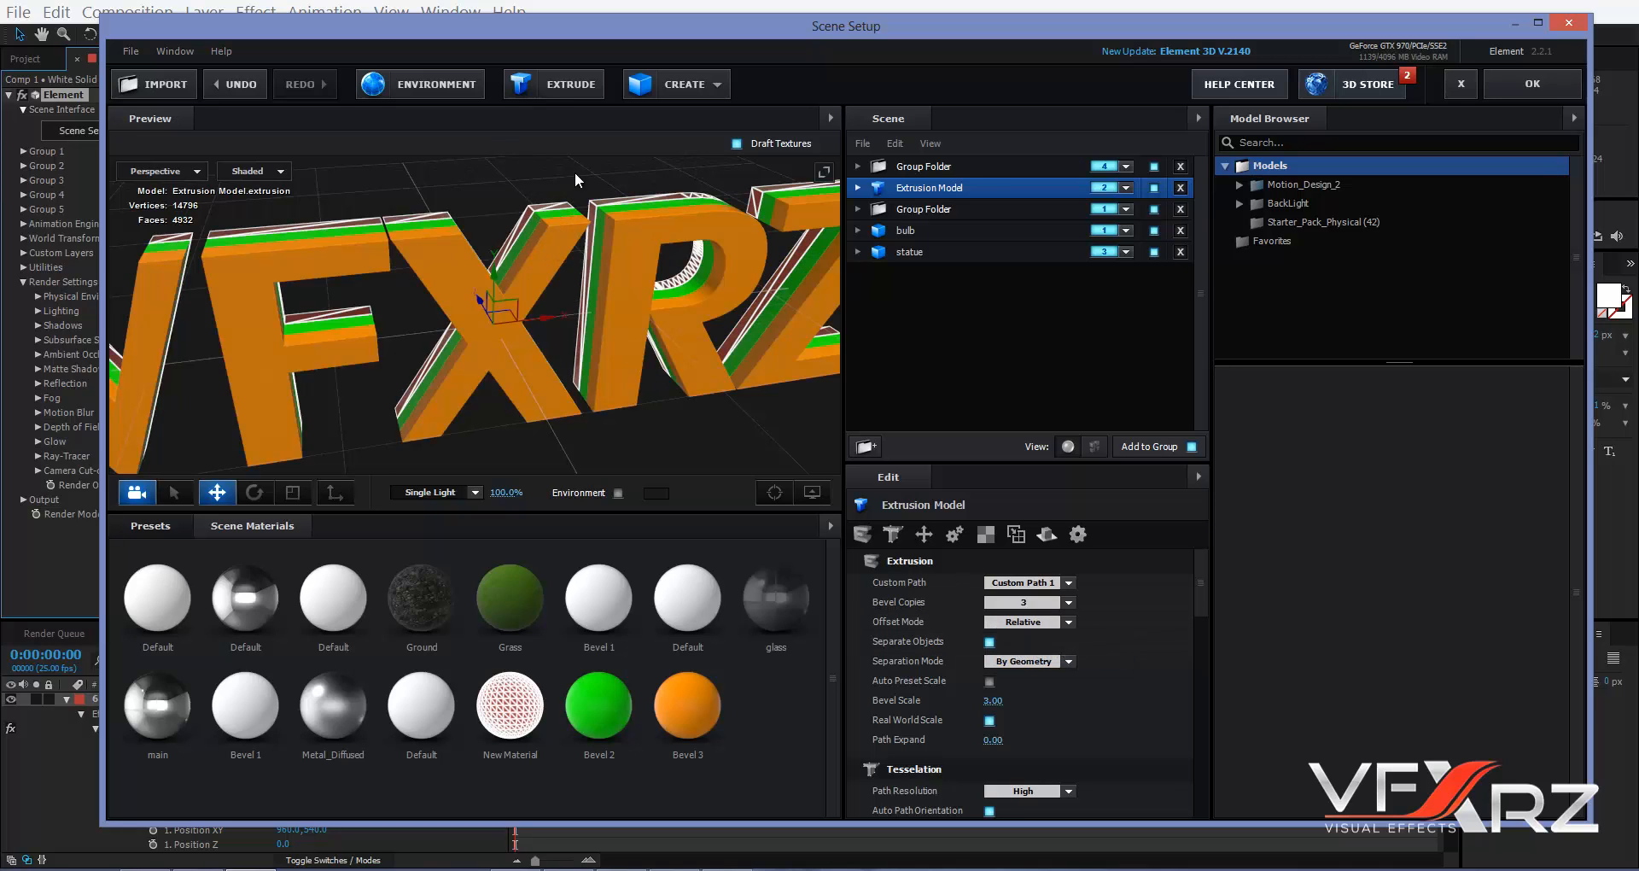
mouse_move(576, 171)
mouse_down()
mouse_move(638, 217)
mouse_move(597, 193)
mouse_up()
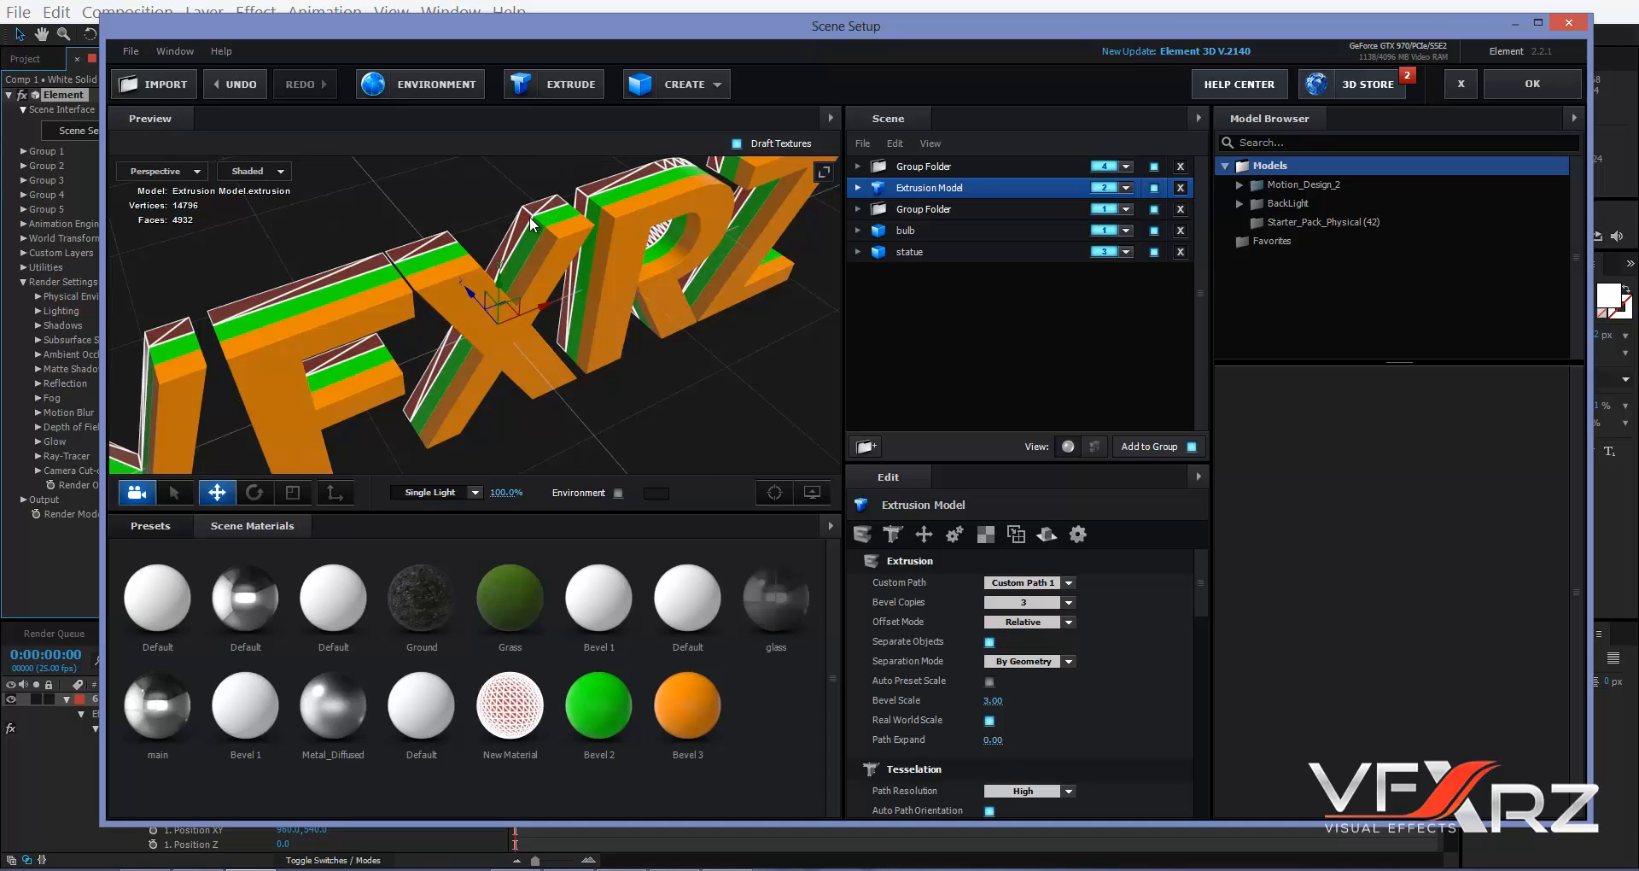
key(ctrl+z)
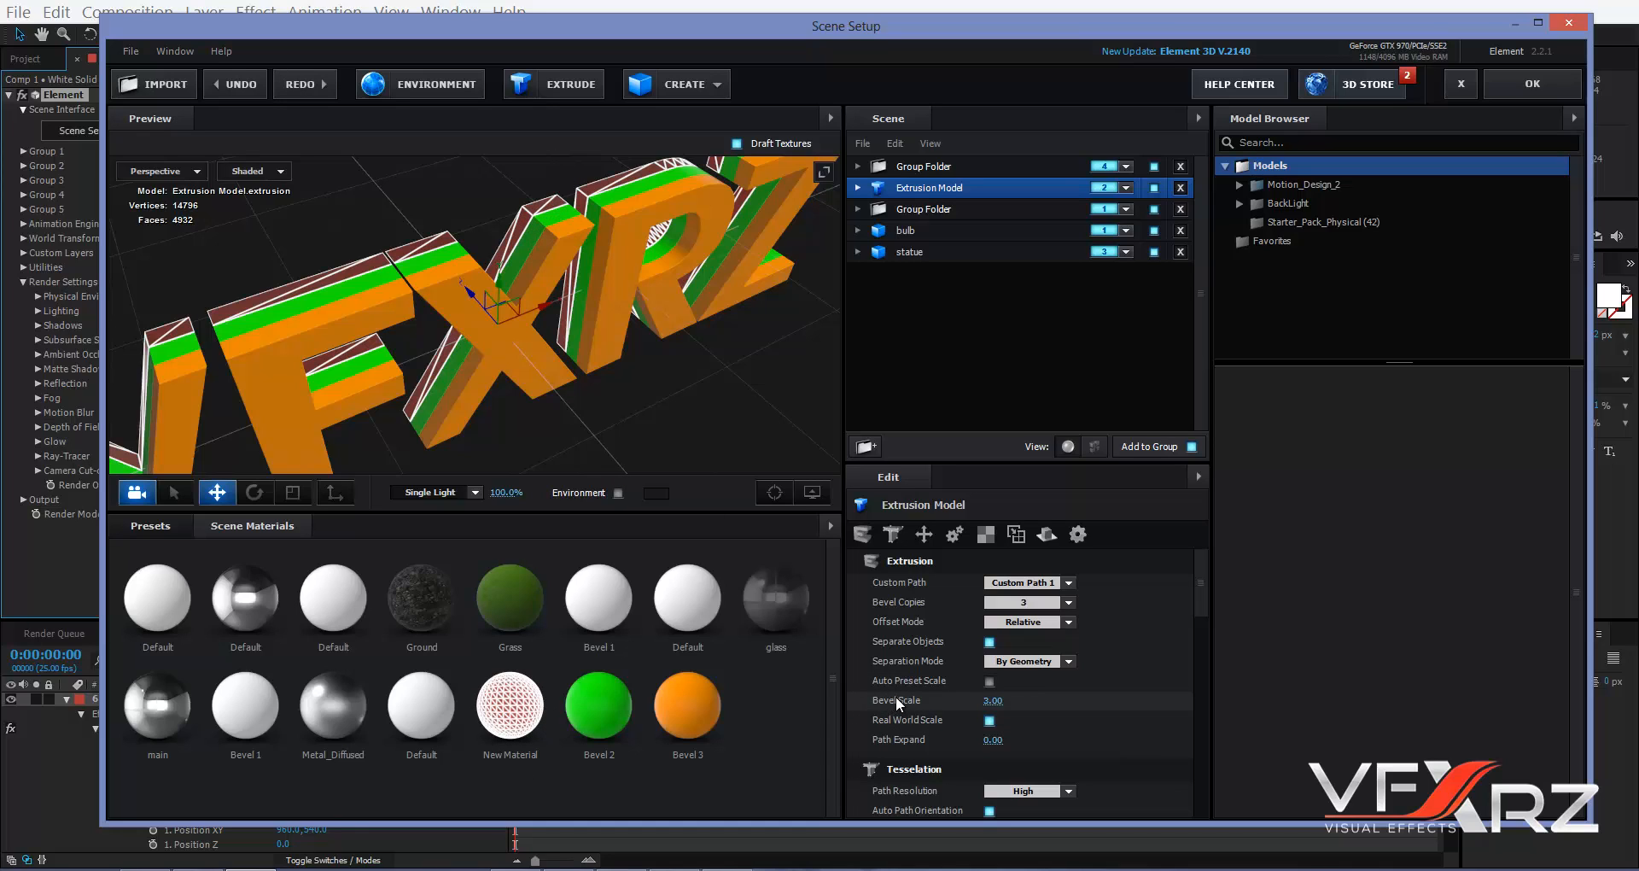
- Increase the Extrusion Model's bevel scale to 12.22 and view the thickened lettering from the side
drag(992, 700, 1220, 680)
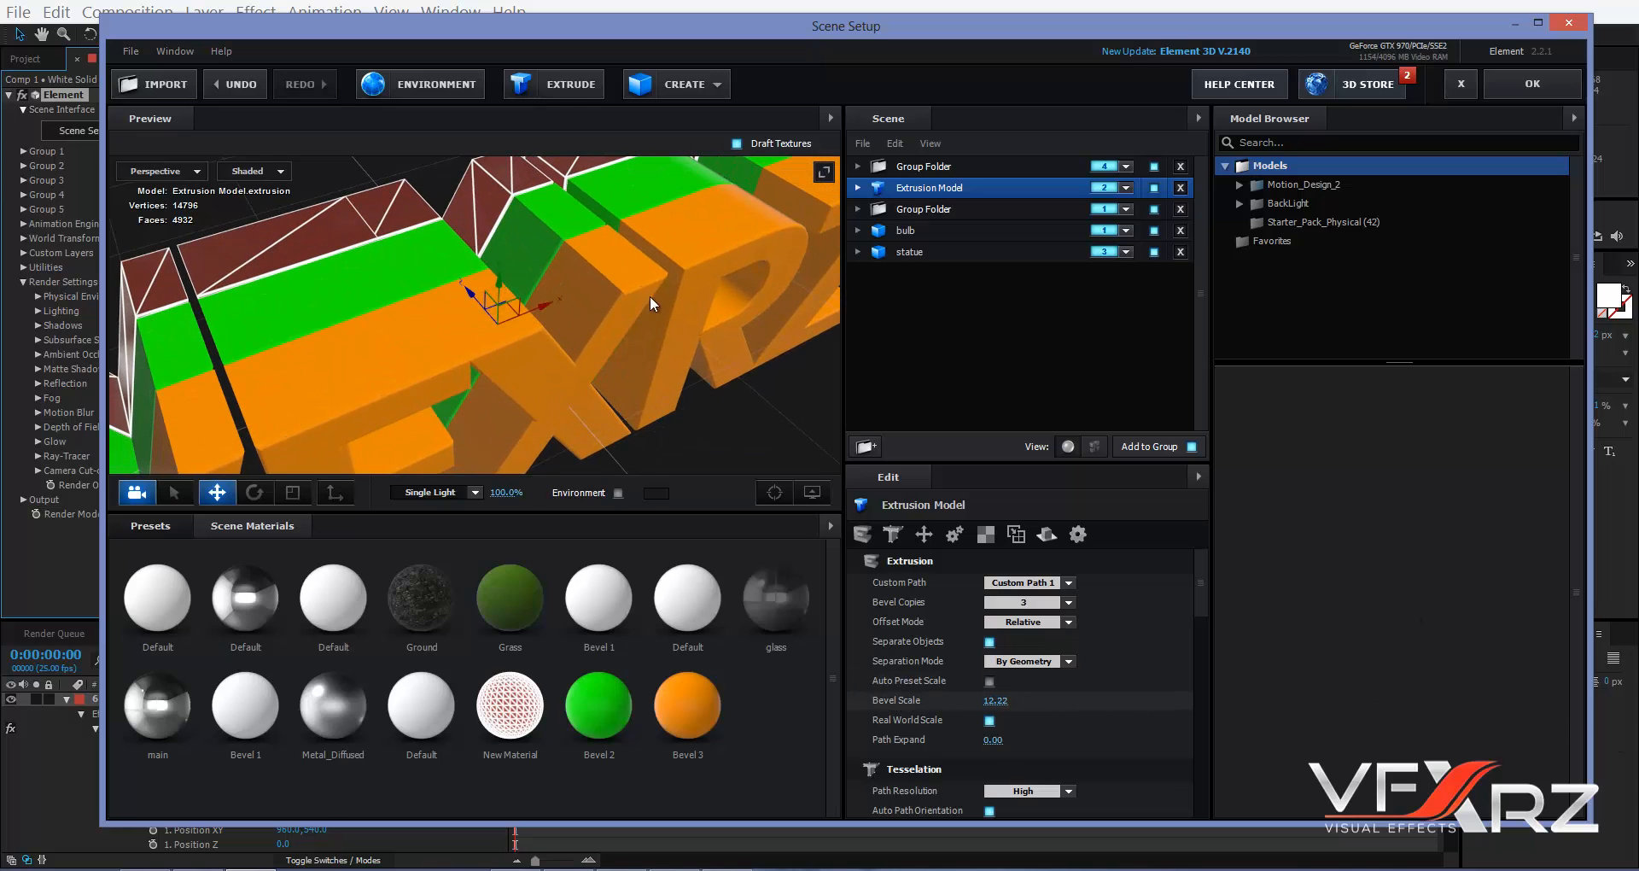
drag(650, 297, 597, 274)
scroll(597, 274, down, 3)
drag(530, 342, 509, 305)
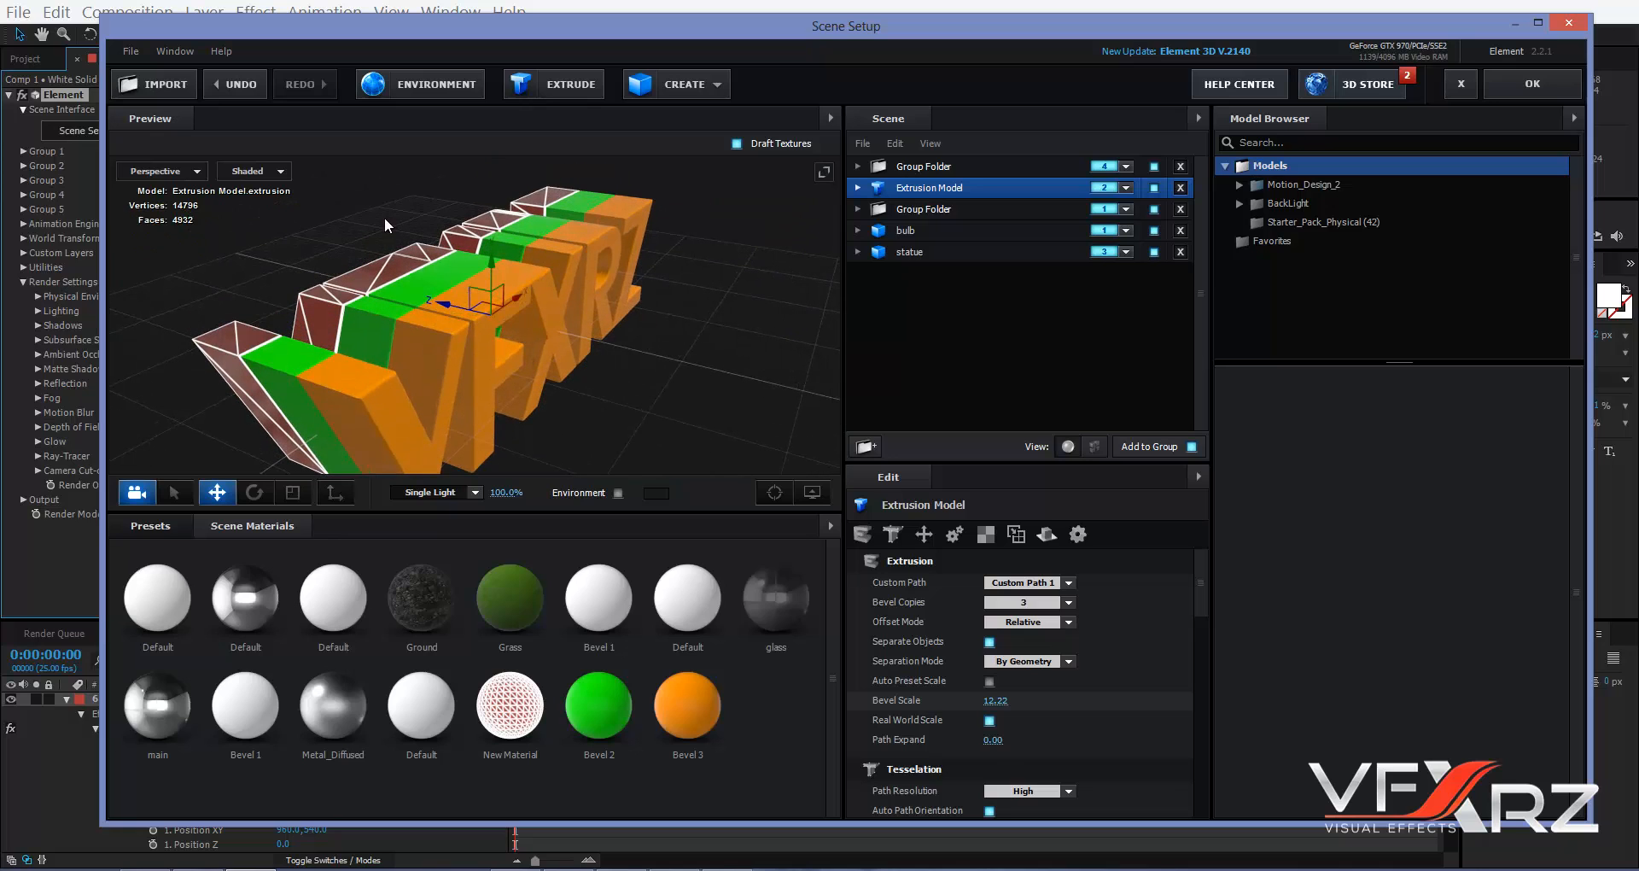
- Turn off the wireframe on the red New Material used by the lettering's first bevel
click(512, 708)
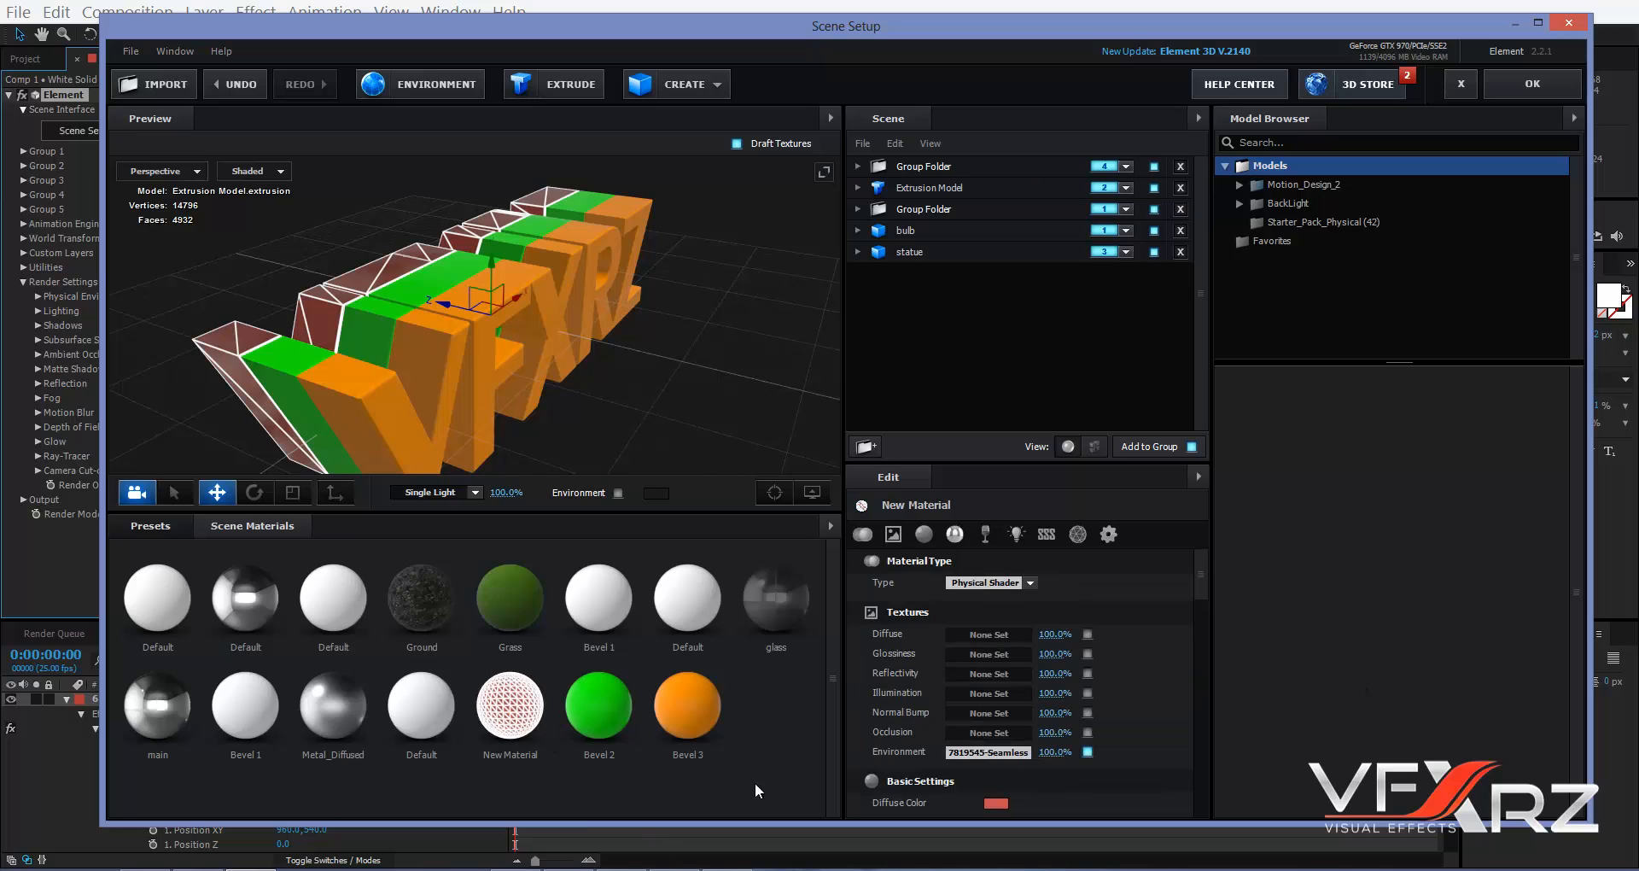
scroll(1166, 648, down, 5)
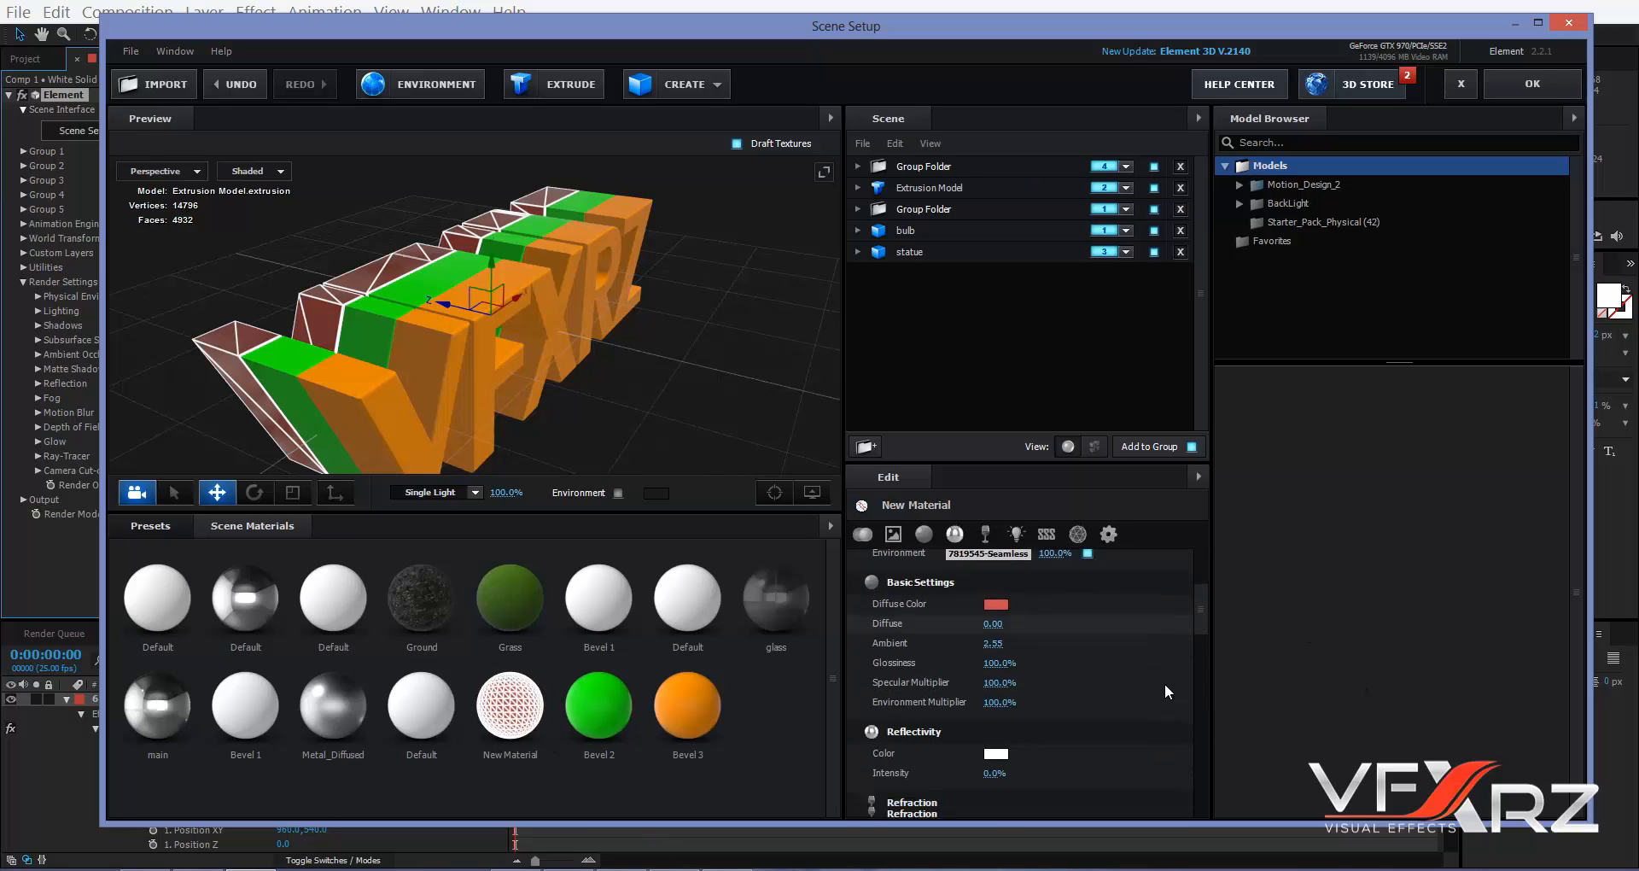
scroll(1164, 697, down, 3)
scroll(1164, 688, down, 3)
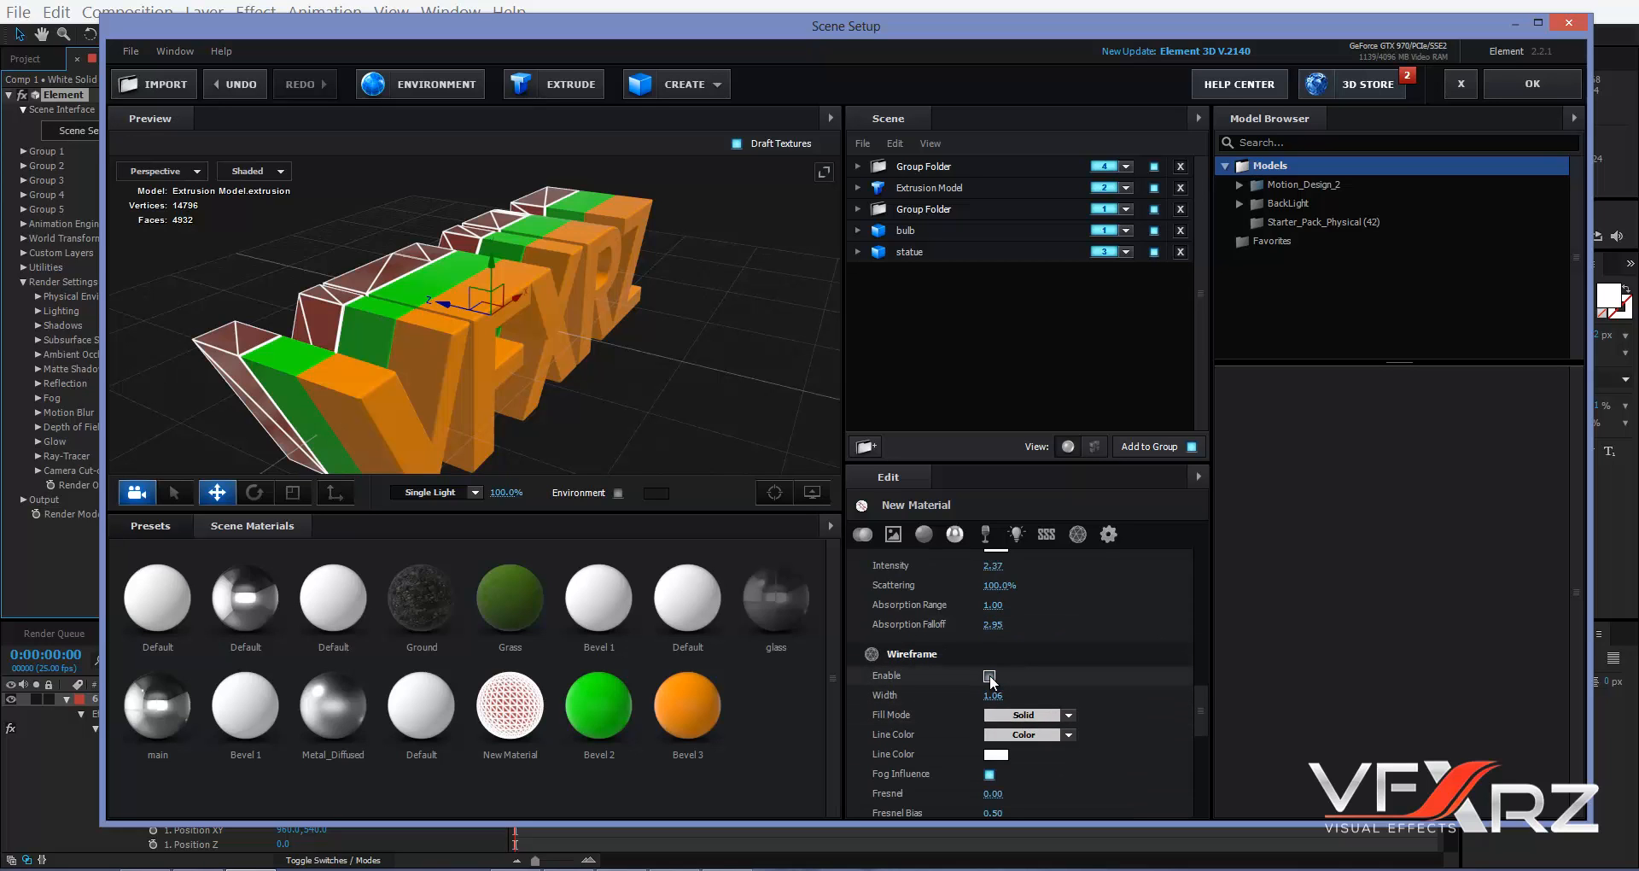
click(990, 676)
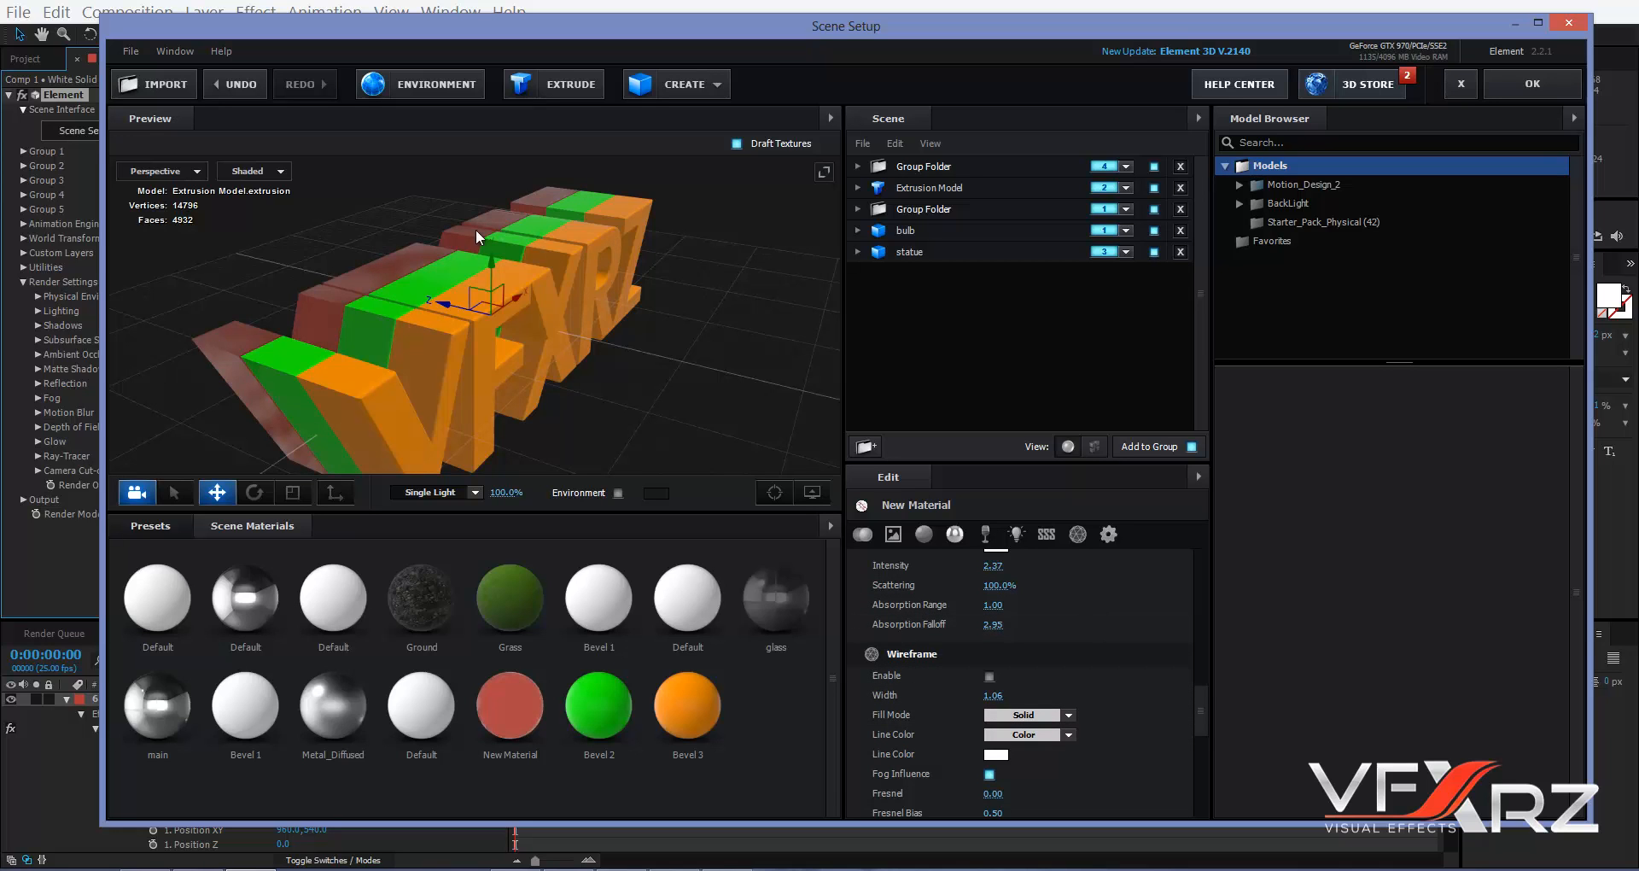
drag(475, 229, 632, 320)
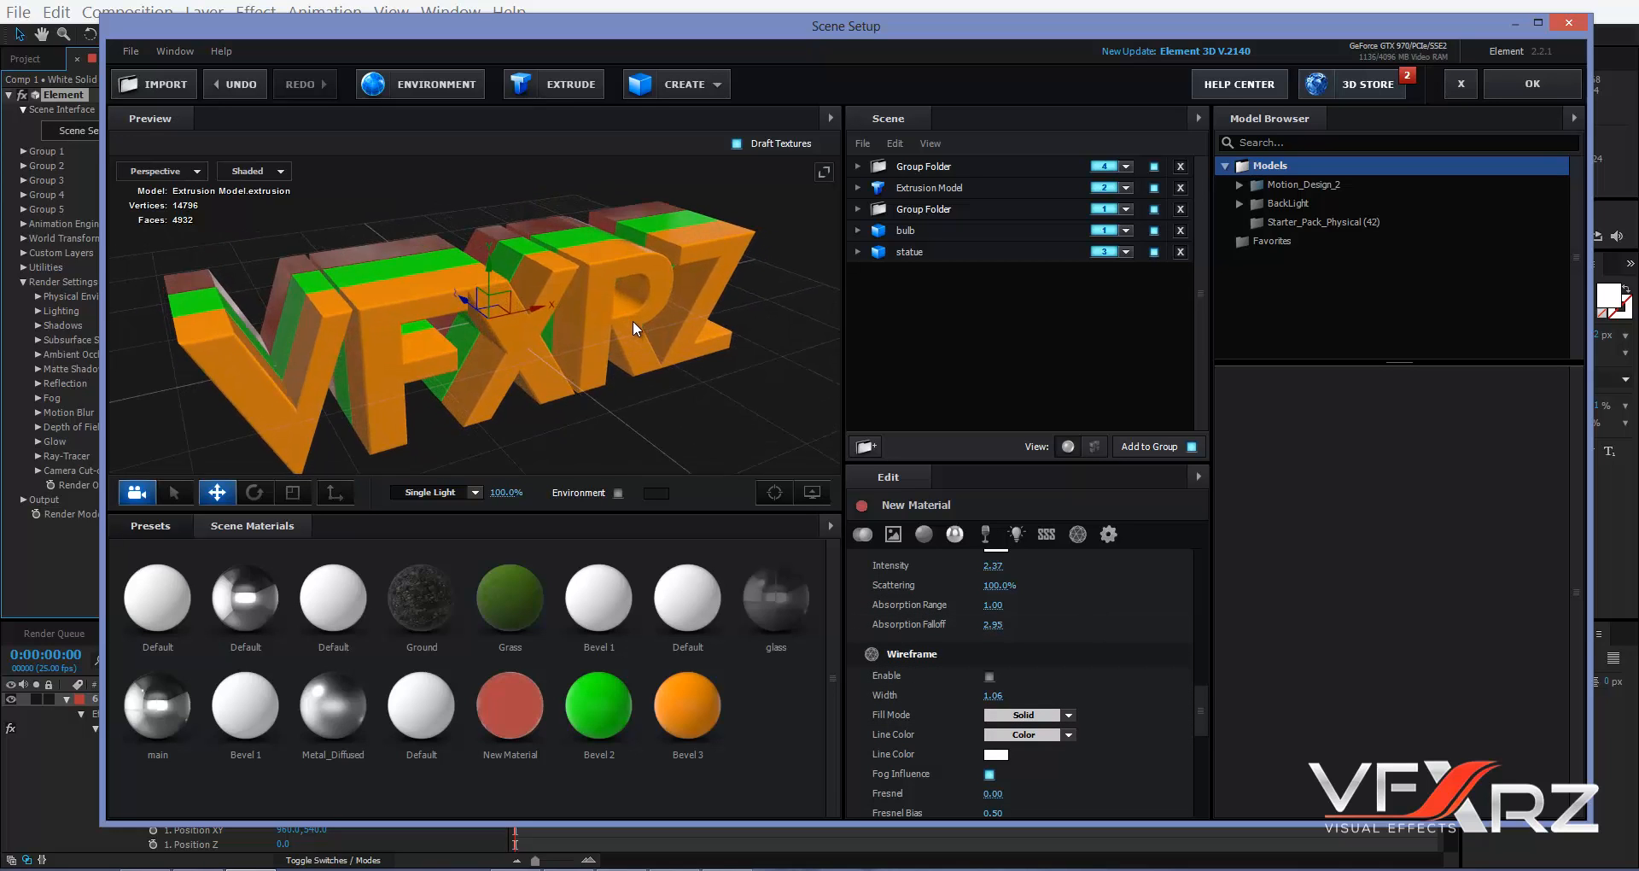
- Set the Extrusion Model's position to 0.05, 0.04, 0.15, its scale to 101% and its orientation to 0°, 19°, -3°
scroll(1092, 650, up, 6)
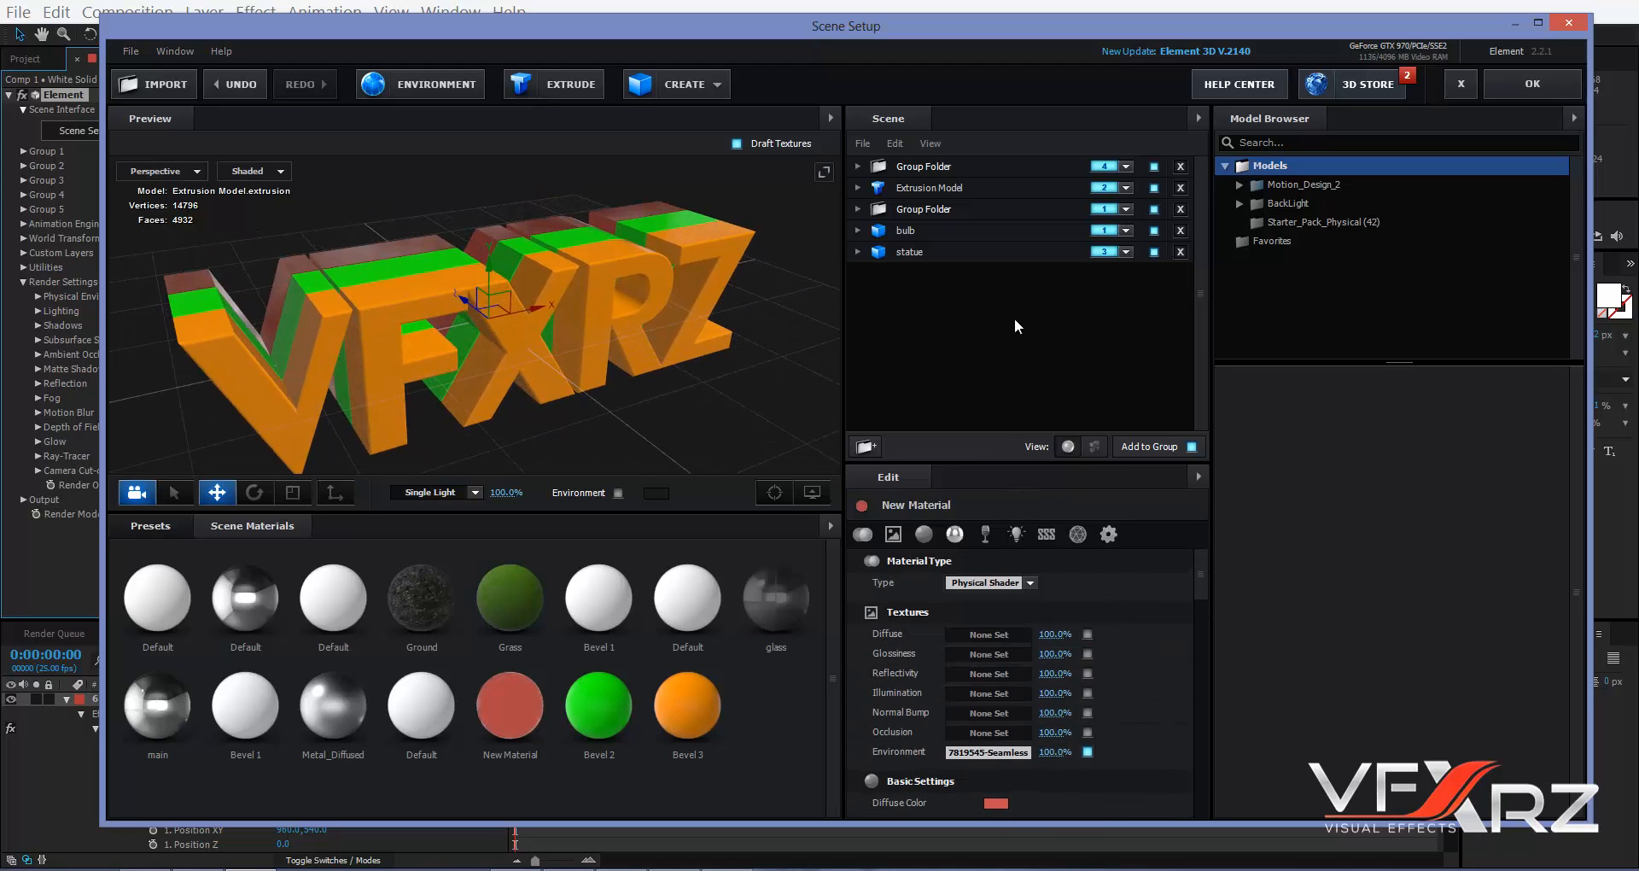
click(929, 194)
scroll(1188, 649, down, 5)
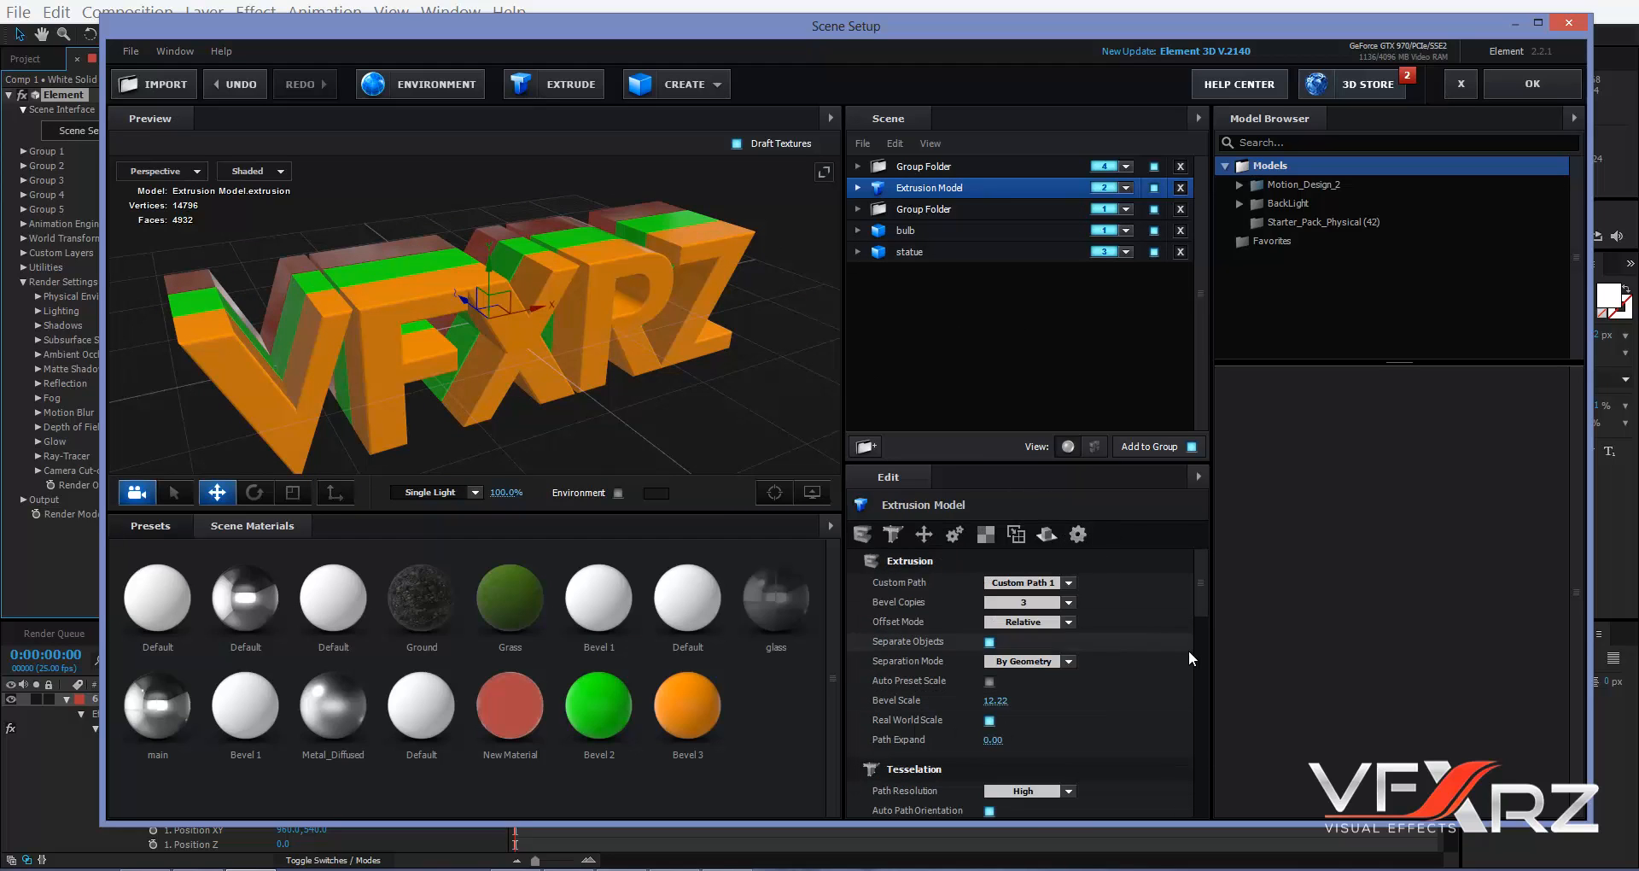
scroll(1195, 672, up, 5)
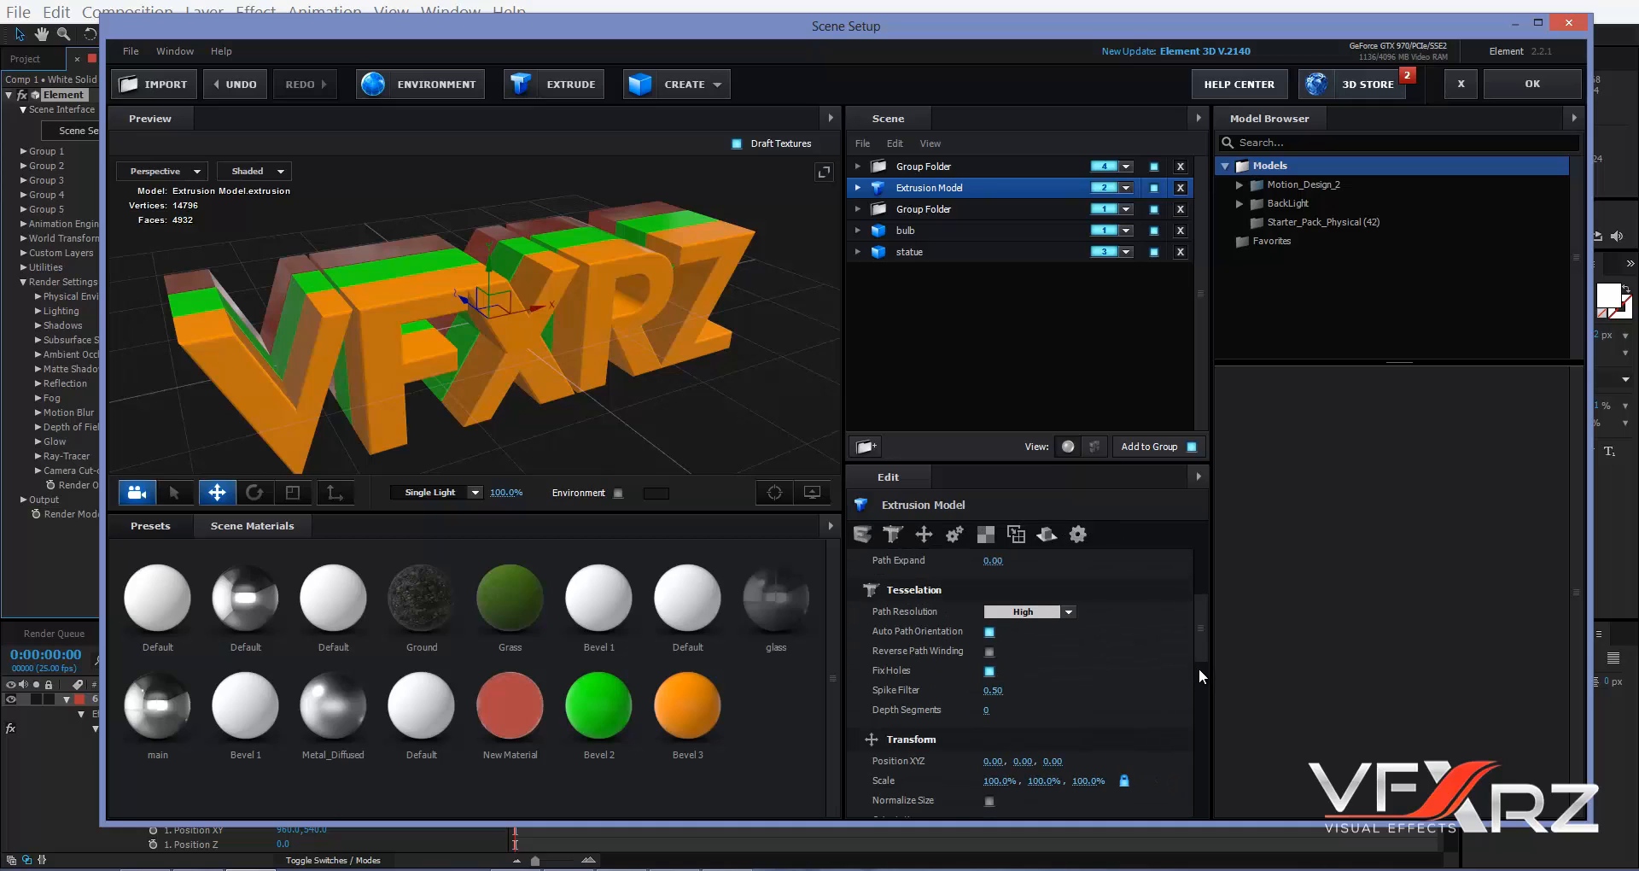
scroll(1209, 611, down, 5)
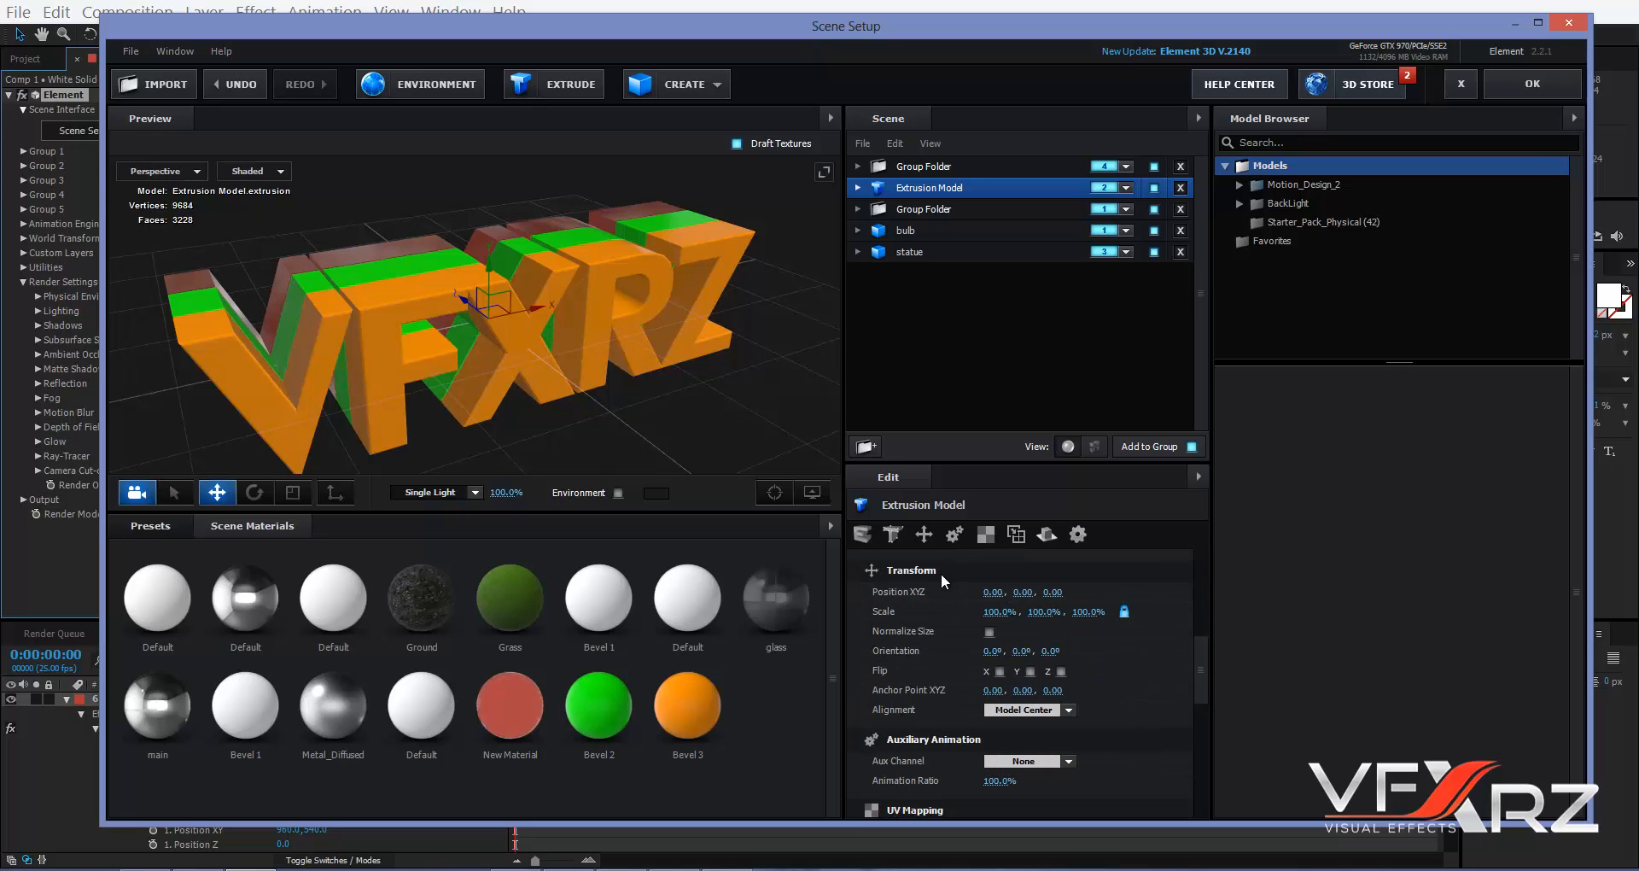
drag(1052, 592, 1054, 650)
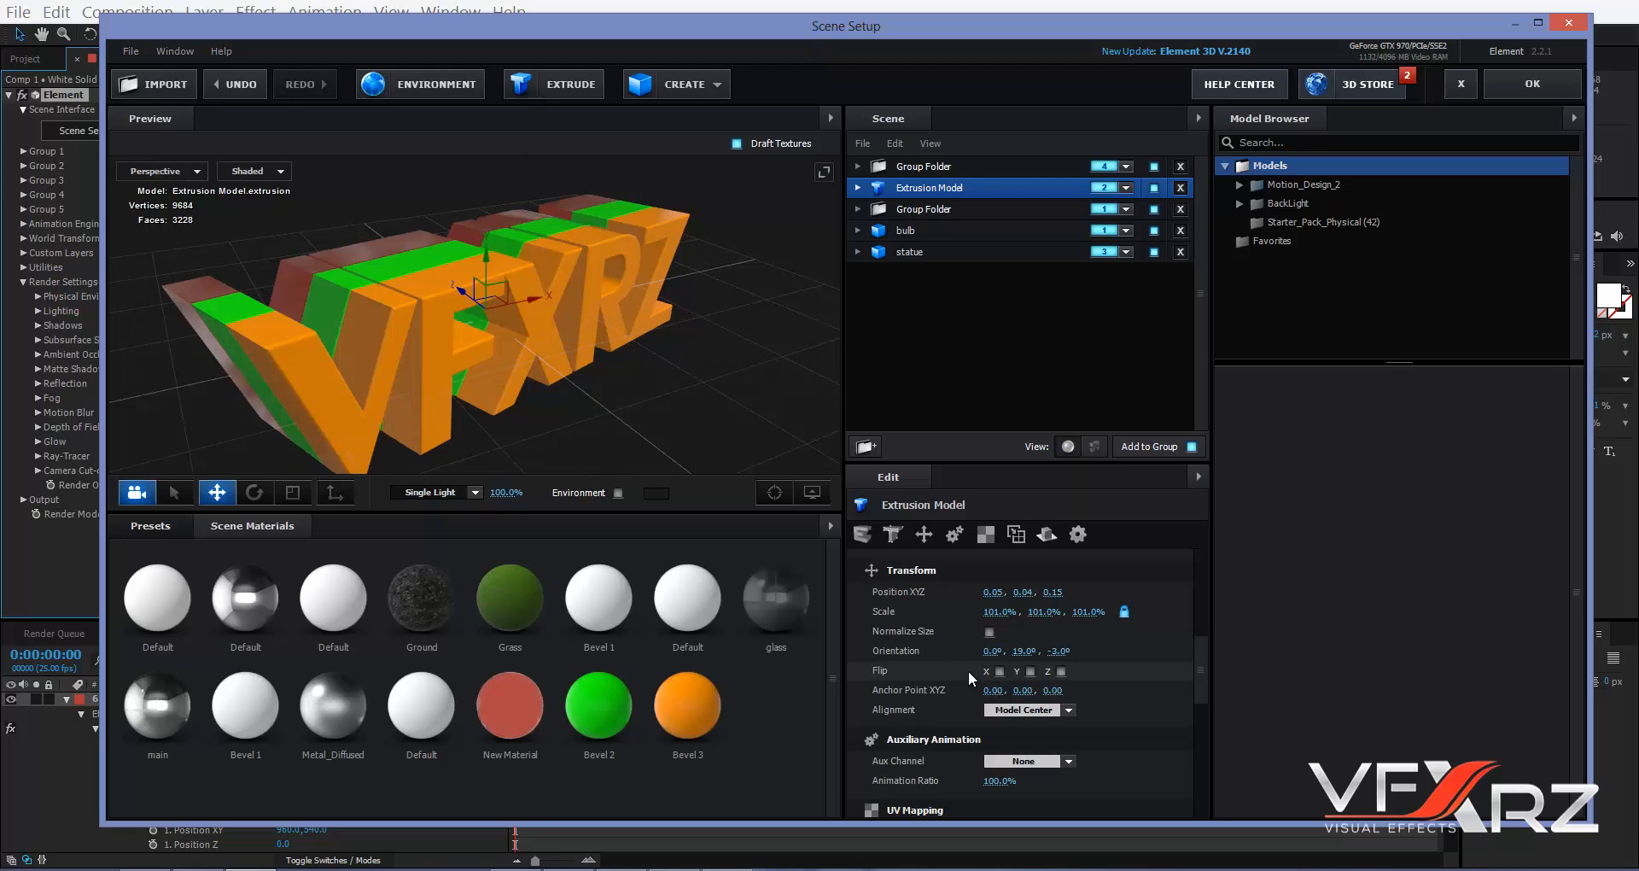
- Try flipping the Extrusion Model along its Z axis, and turn the flip back off
click(1060, 671)
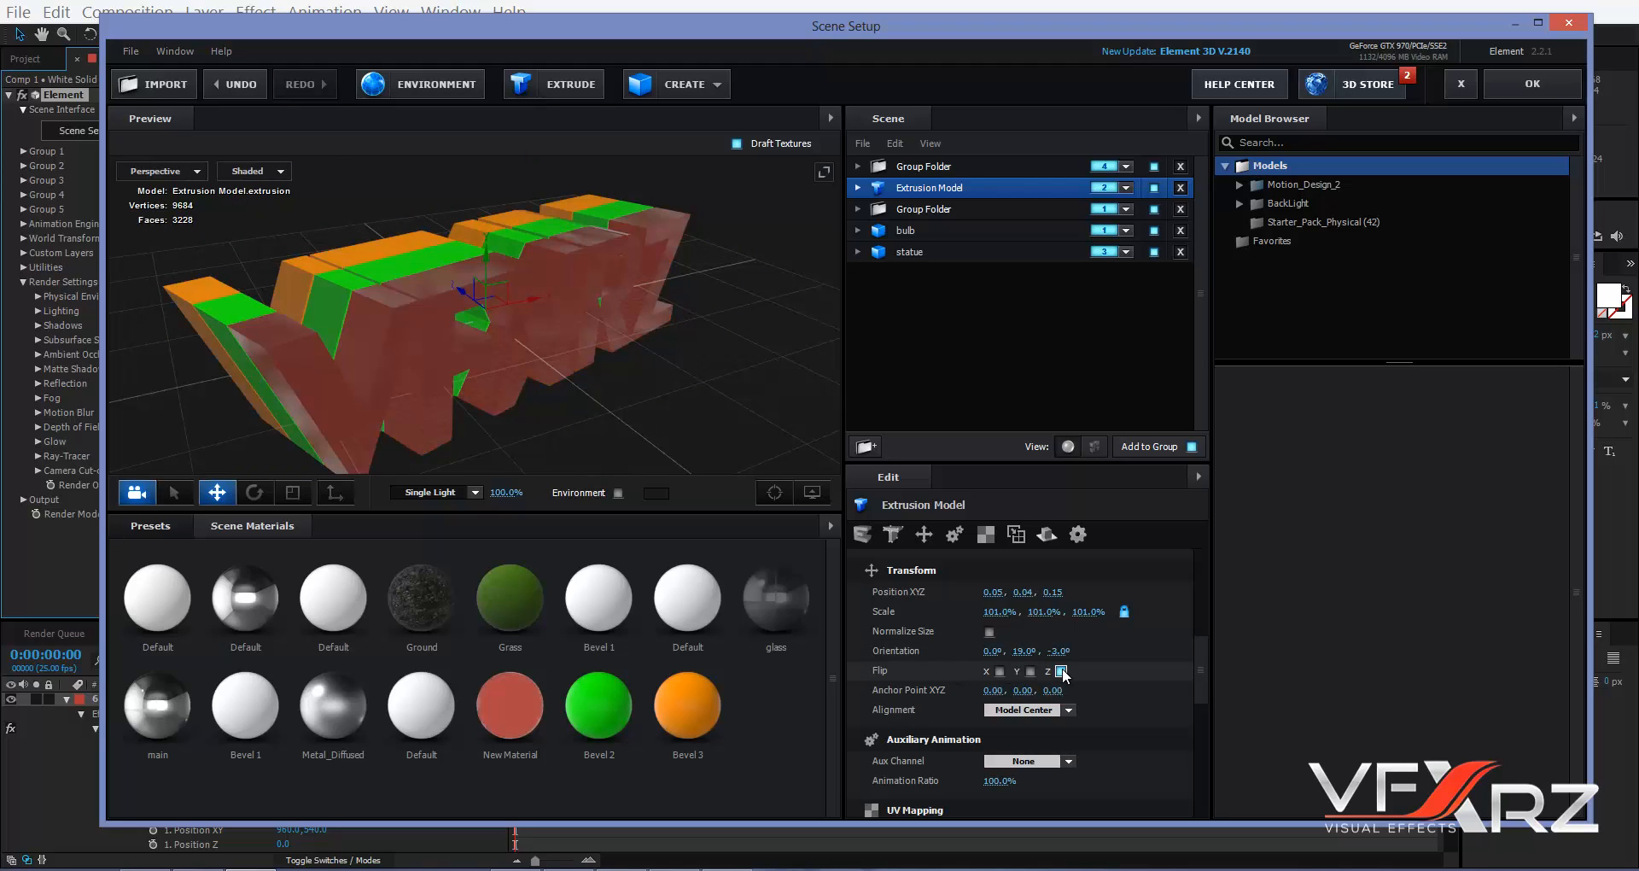
click(1061, 671)
click(1061, 671)
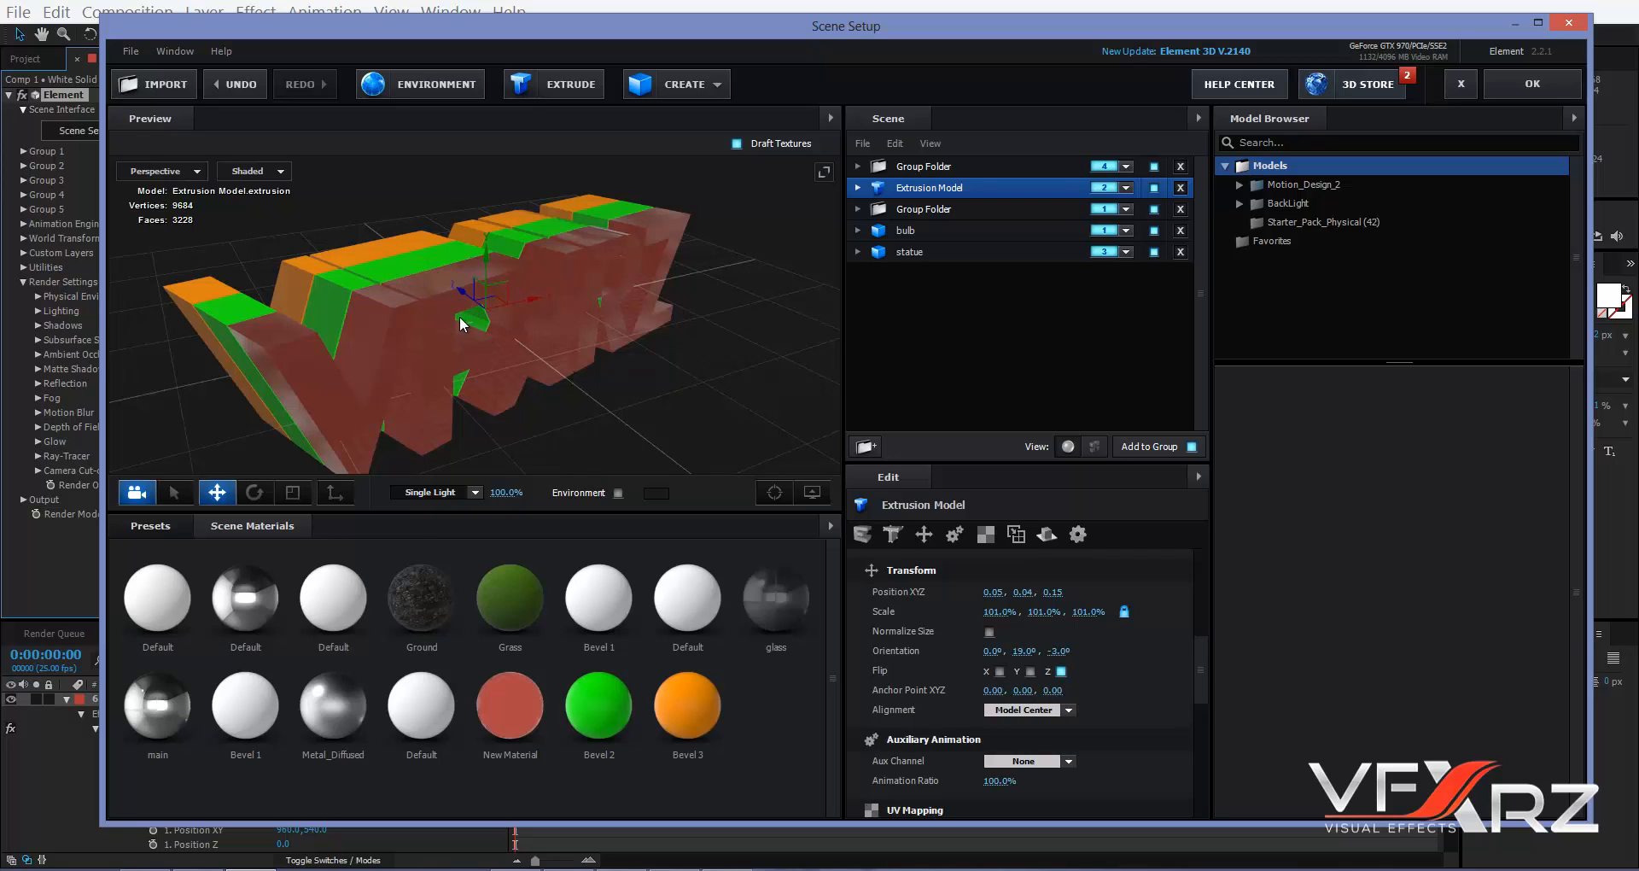
click(1061, 671)
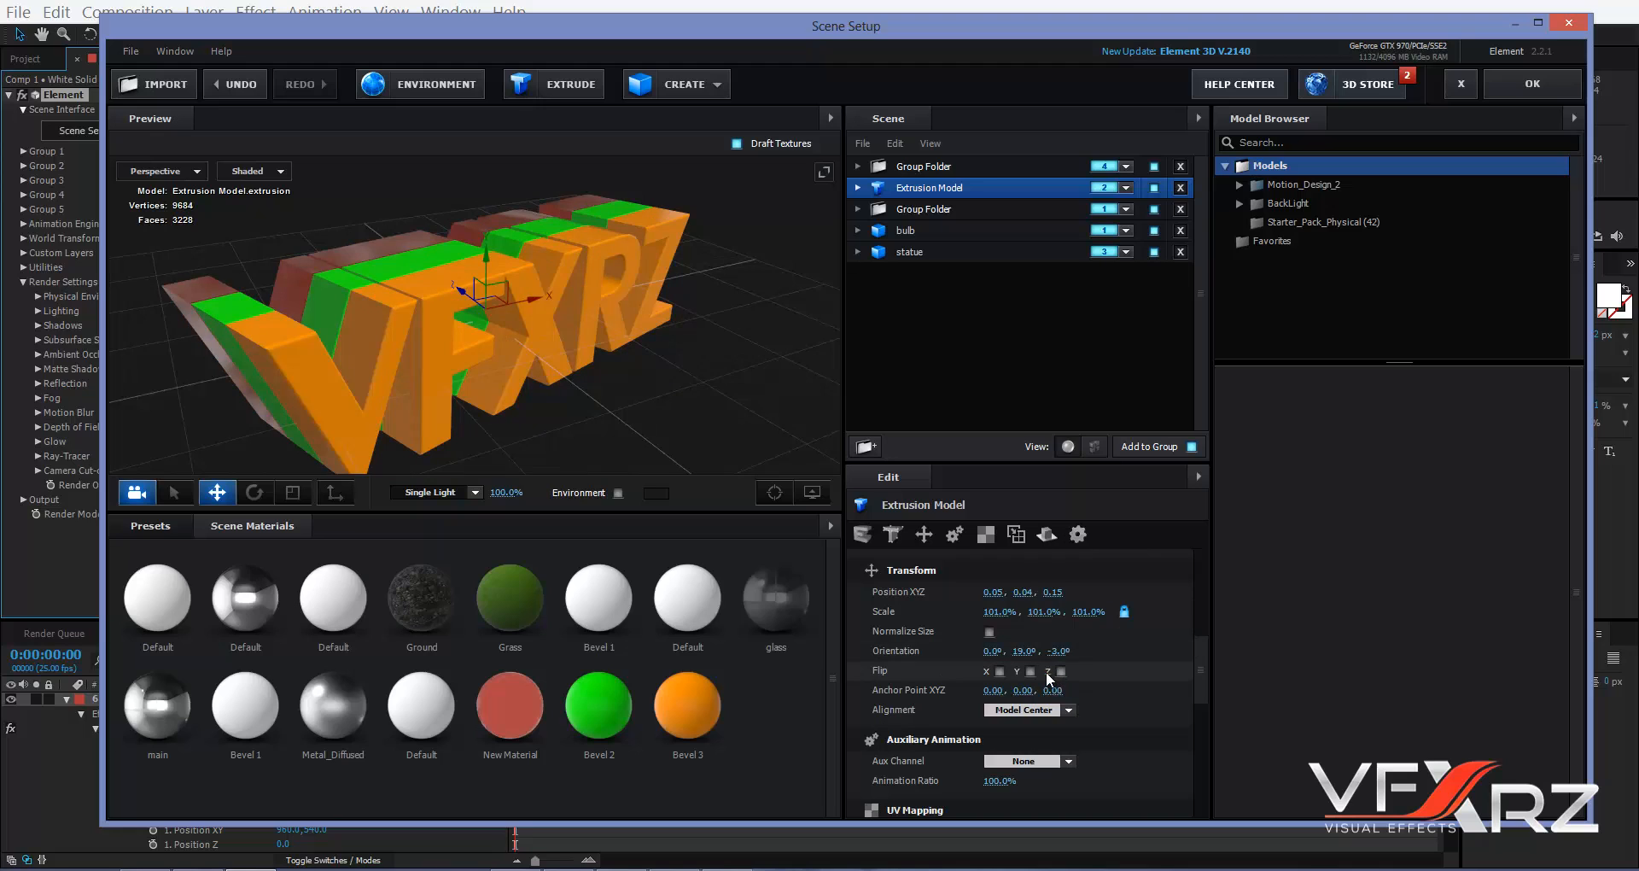
- Try flipping the Extrusion Model along its Y axis, and turn the flip back off
click(1030, 671)
click(1030, 671)
click(1030, 671)
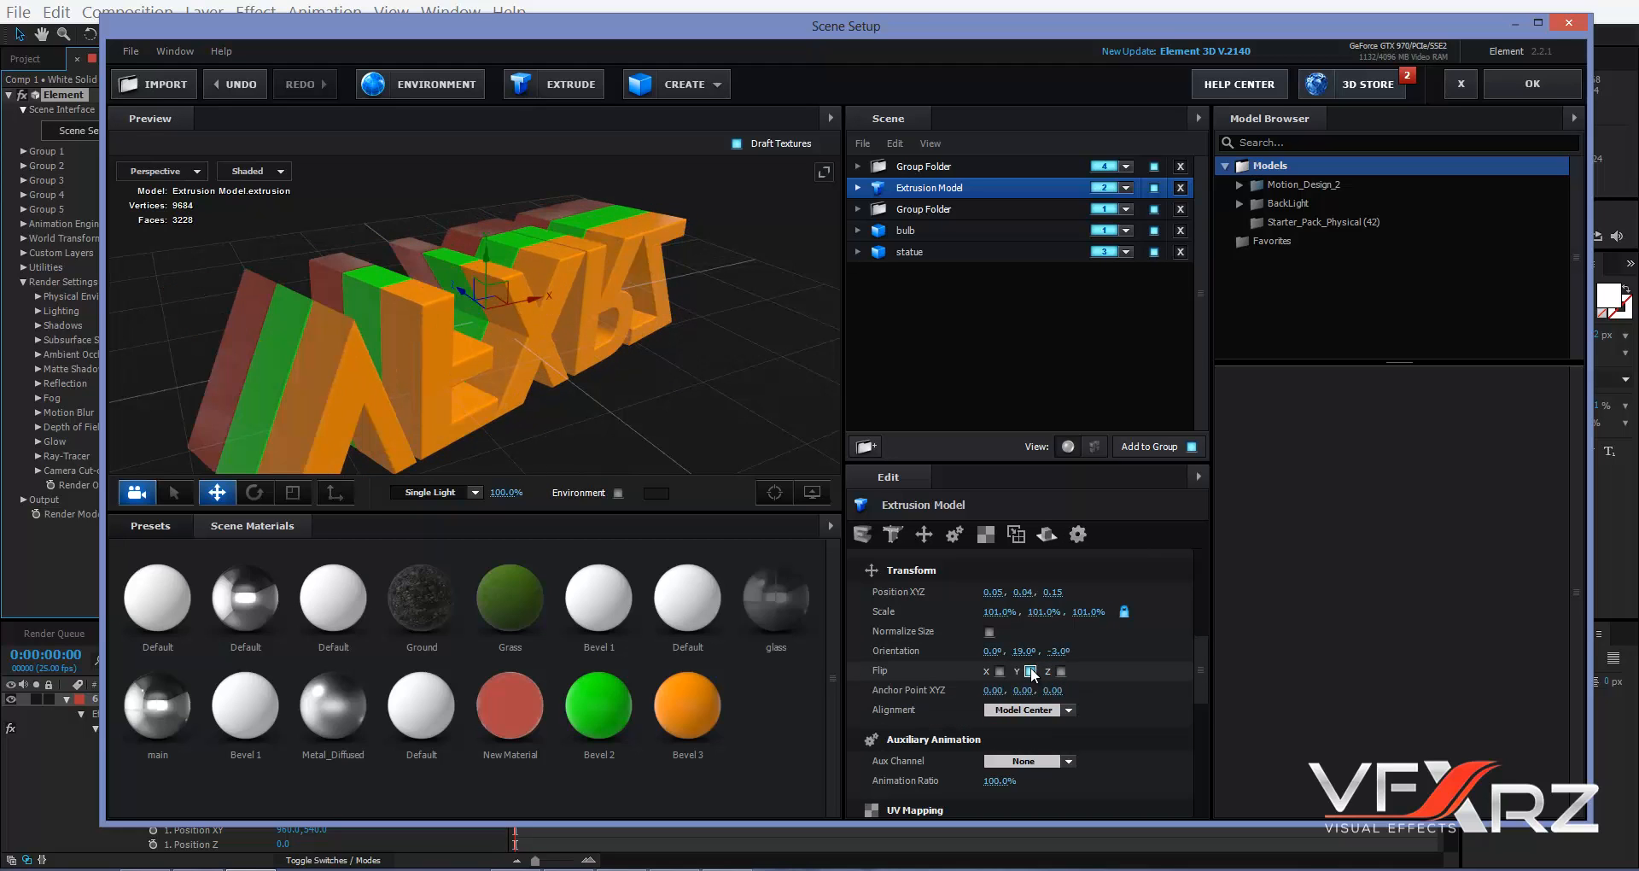
click(1030, 671)
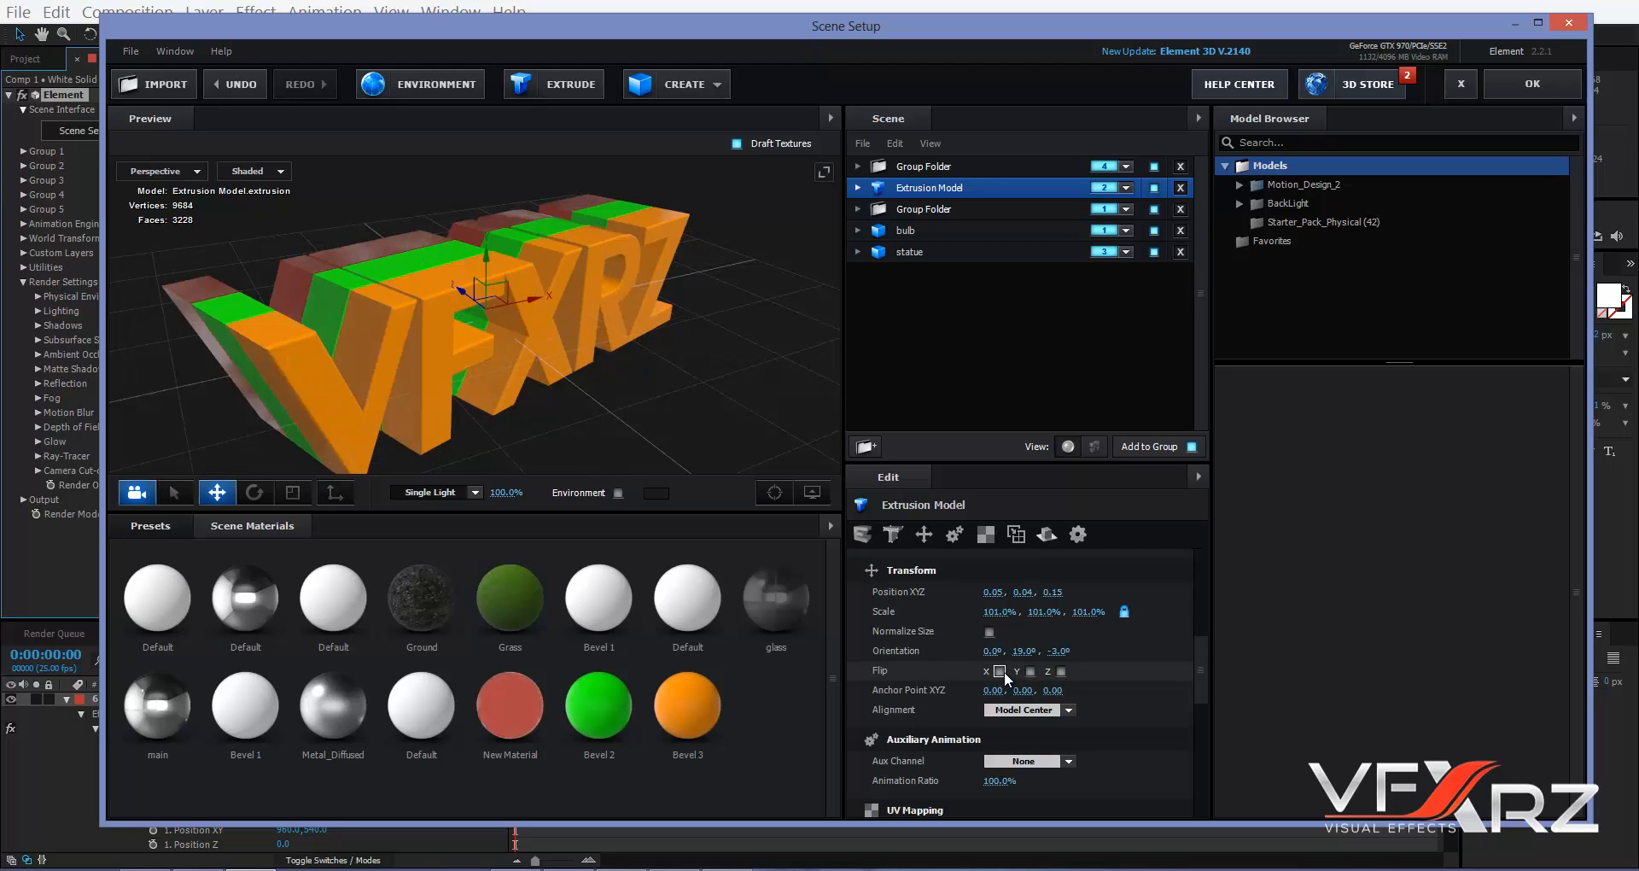
- Try flipping the Extrusion Model along its X axis, and turn the flip back off
click(1000, 671)
click(1000, 671)
click(1004, 671)
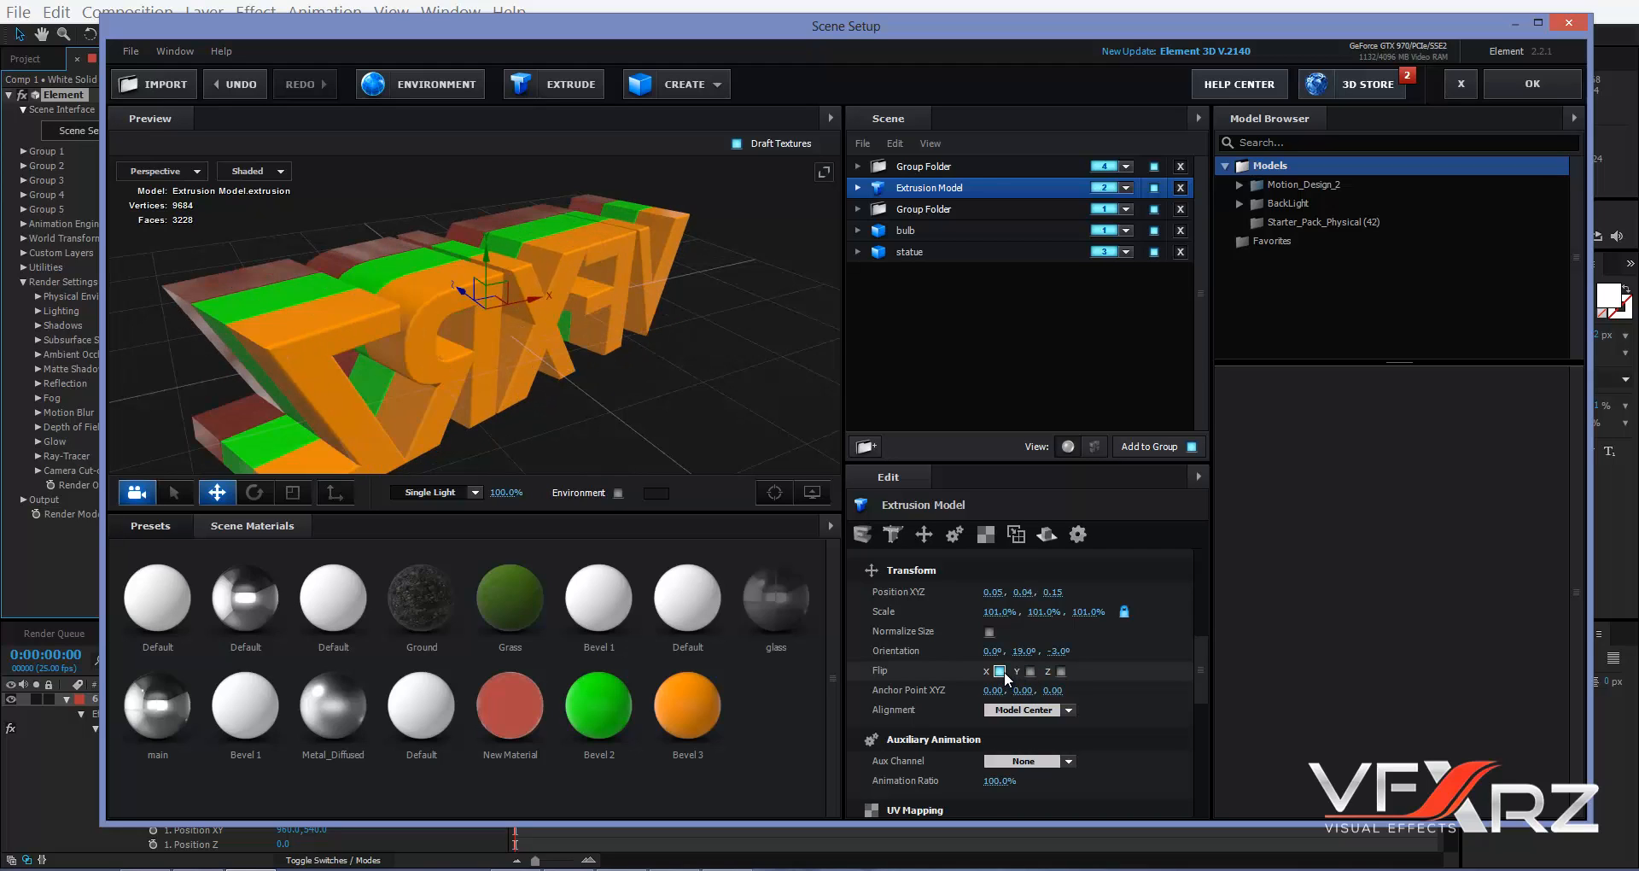
click(1004, 671)
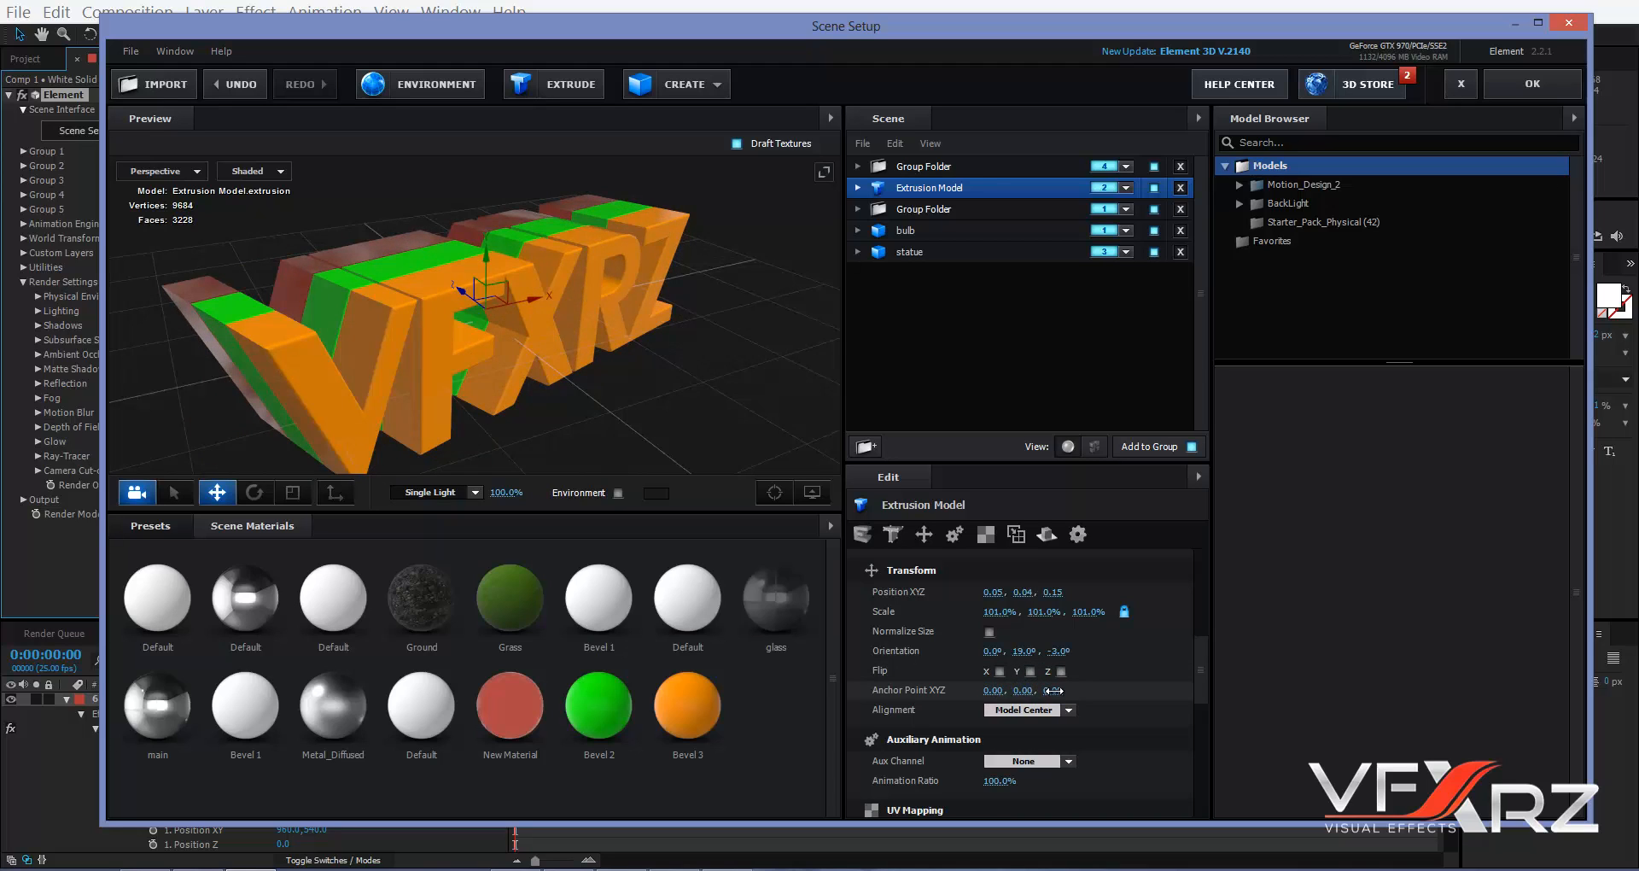
- Move the Extrusion Model's anchor point to 0.22, 0.01, 0.65, review its remaining settings, and apply the scene setup
drag(1052, 690, 1096, 674)
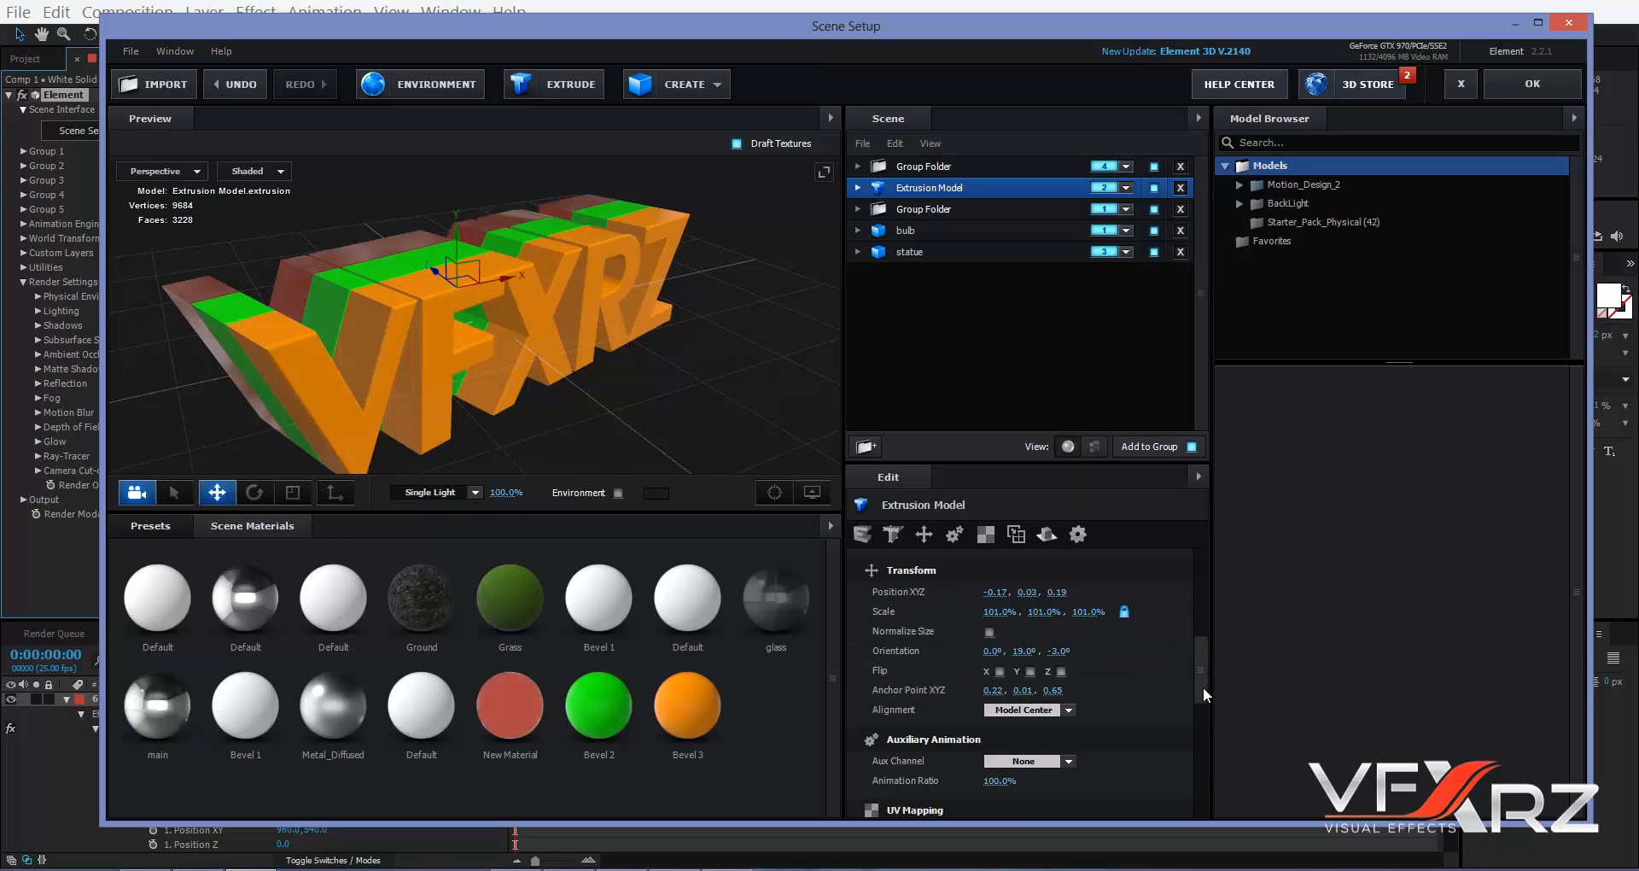
drag(1202, 686, 1212, 745)
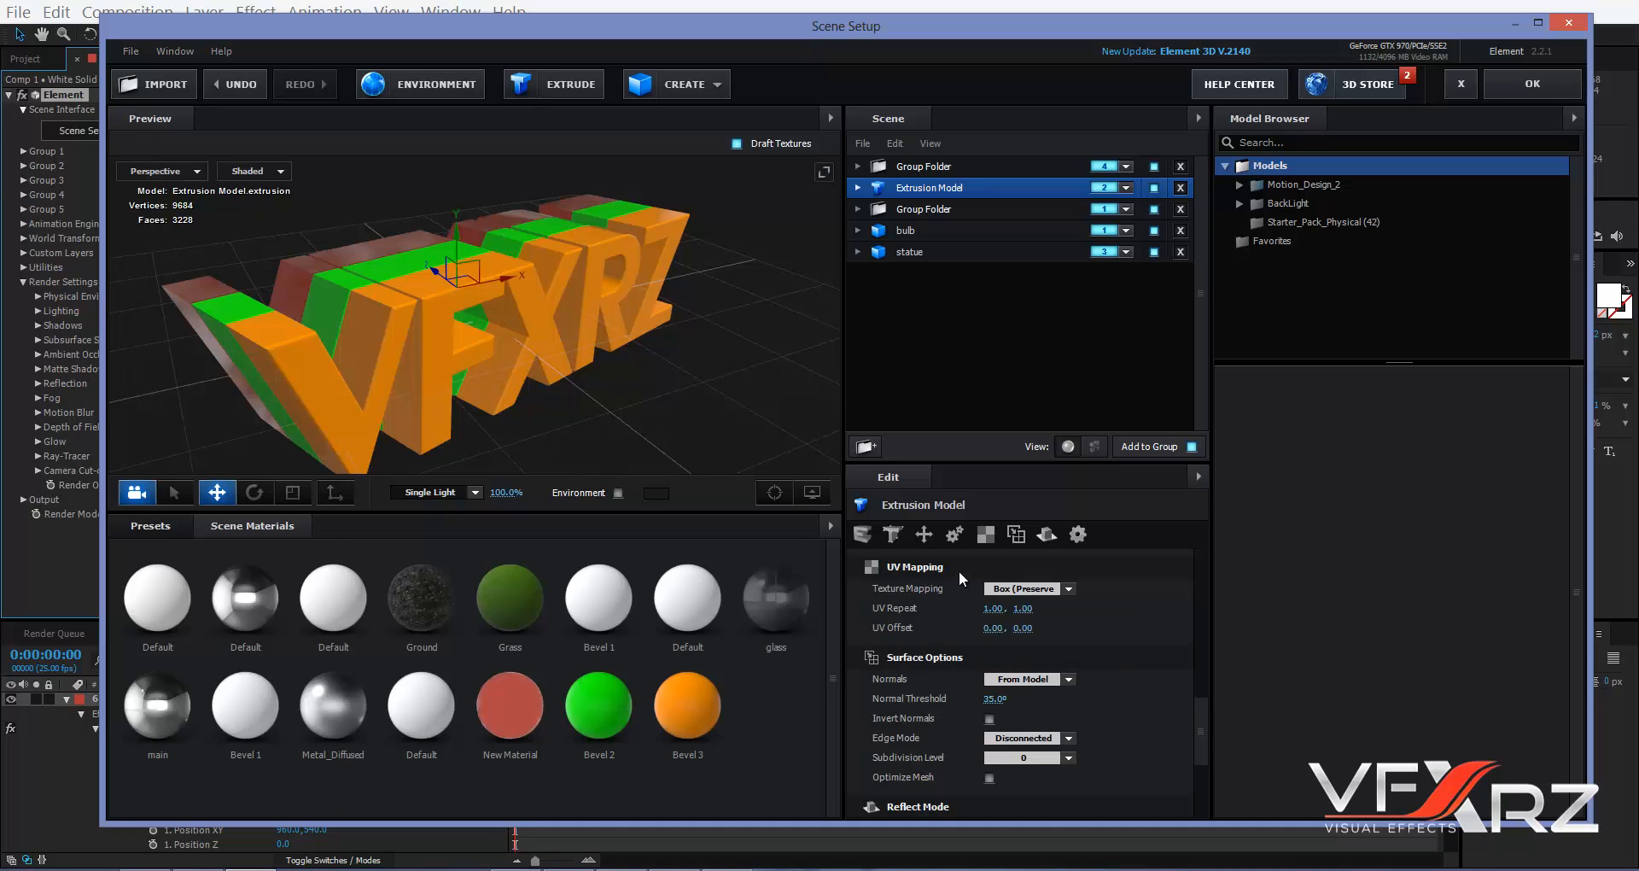
scroll(955, 620, down, 4)
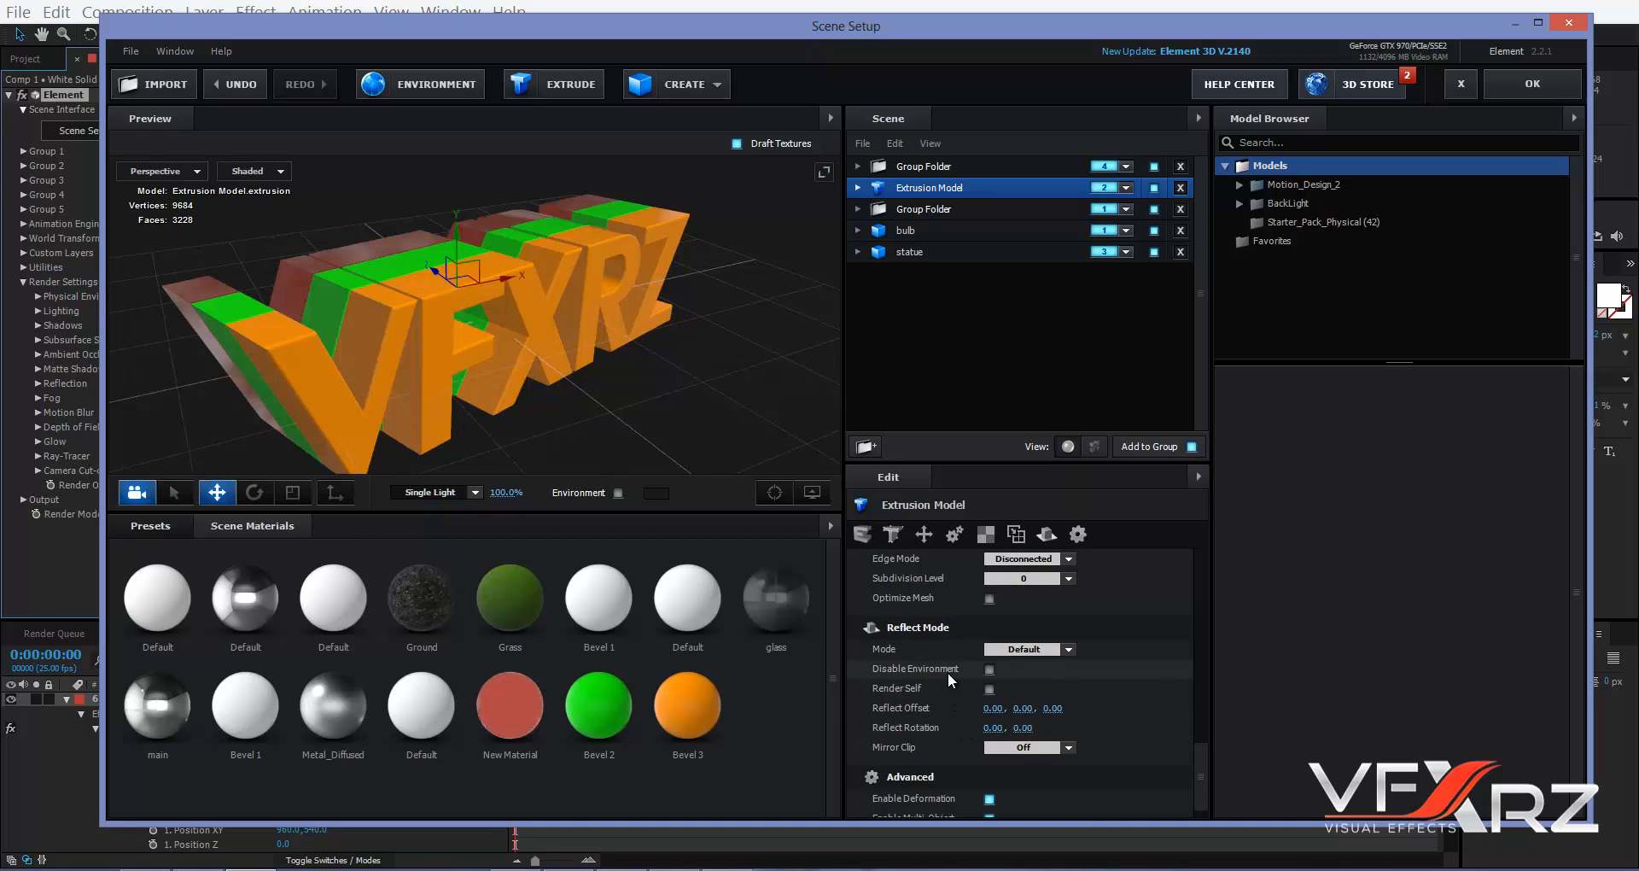
scroll(947, 674, down, 1)
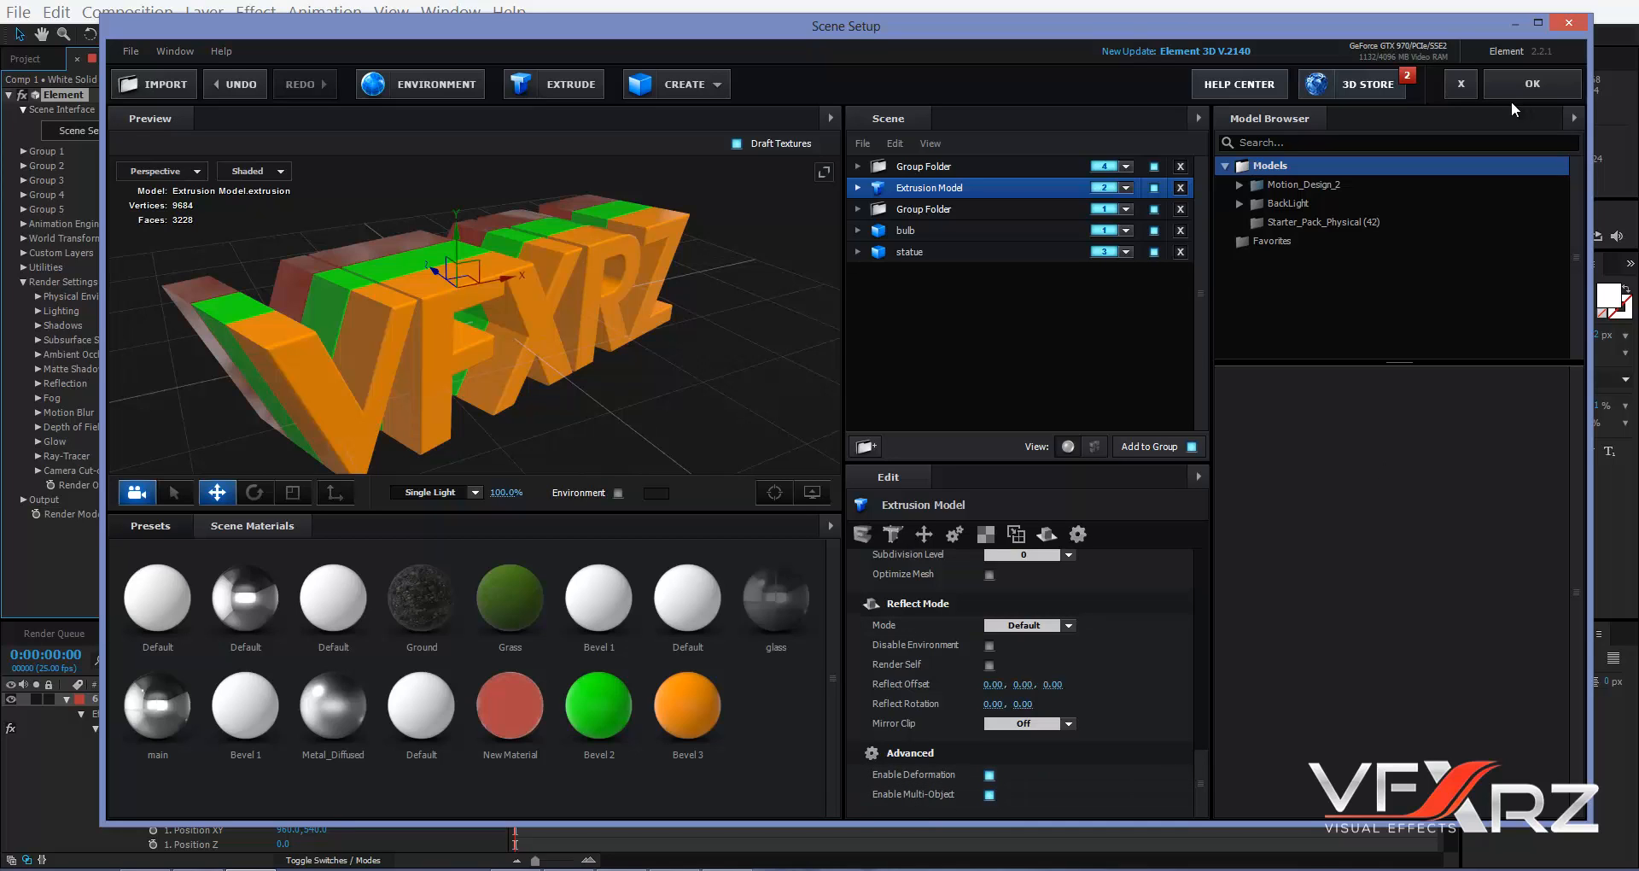
click(1533, 84)
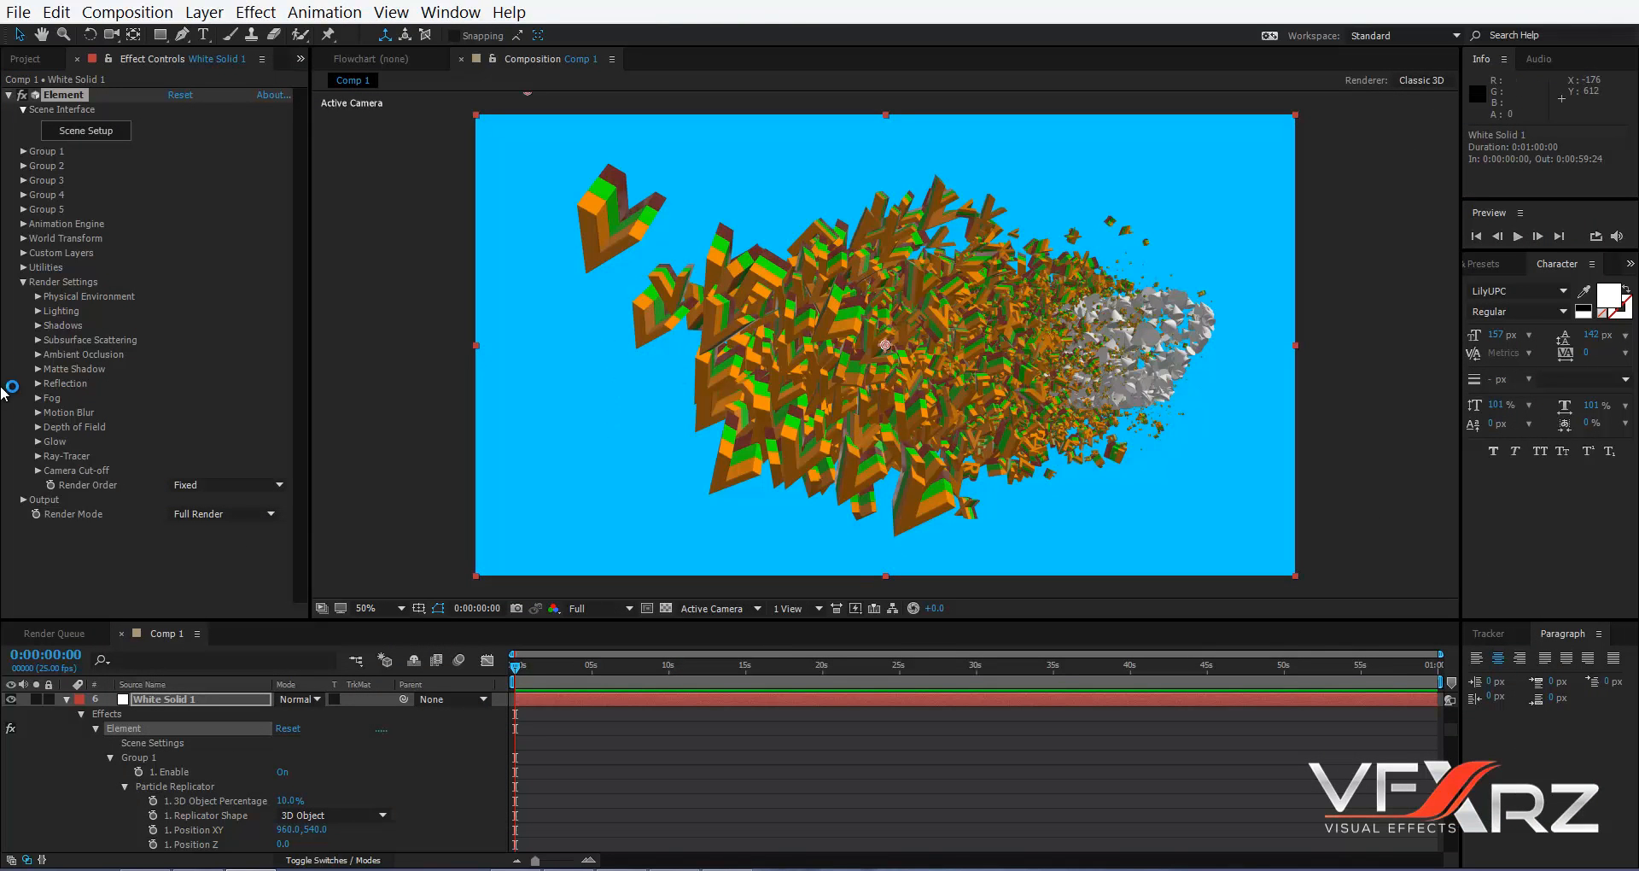
- Disable the Animation Engine in the Element effect on White Solid 1
click(26, 224)
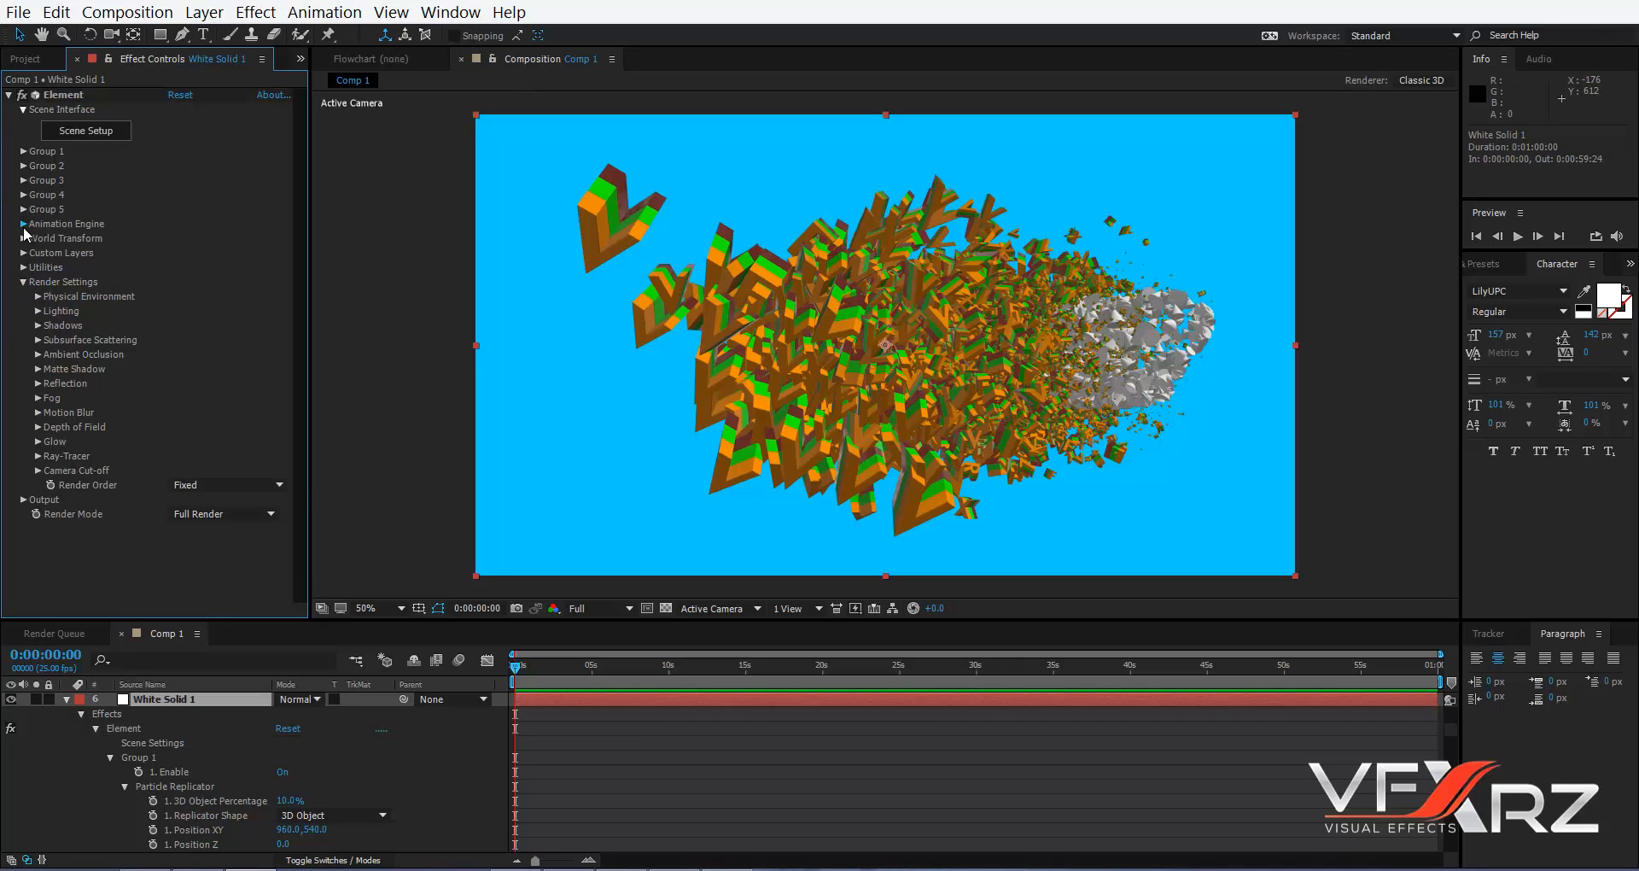
click(23, 224)
click(173, 238)
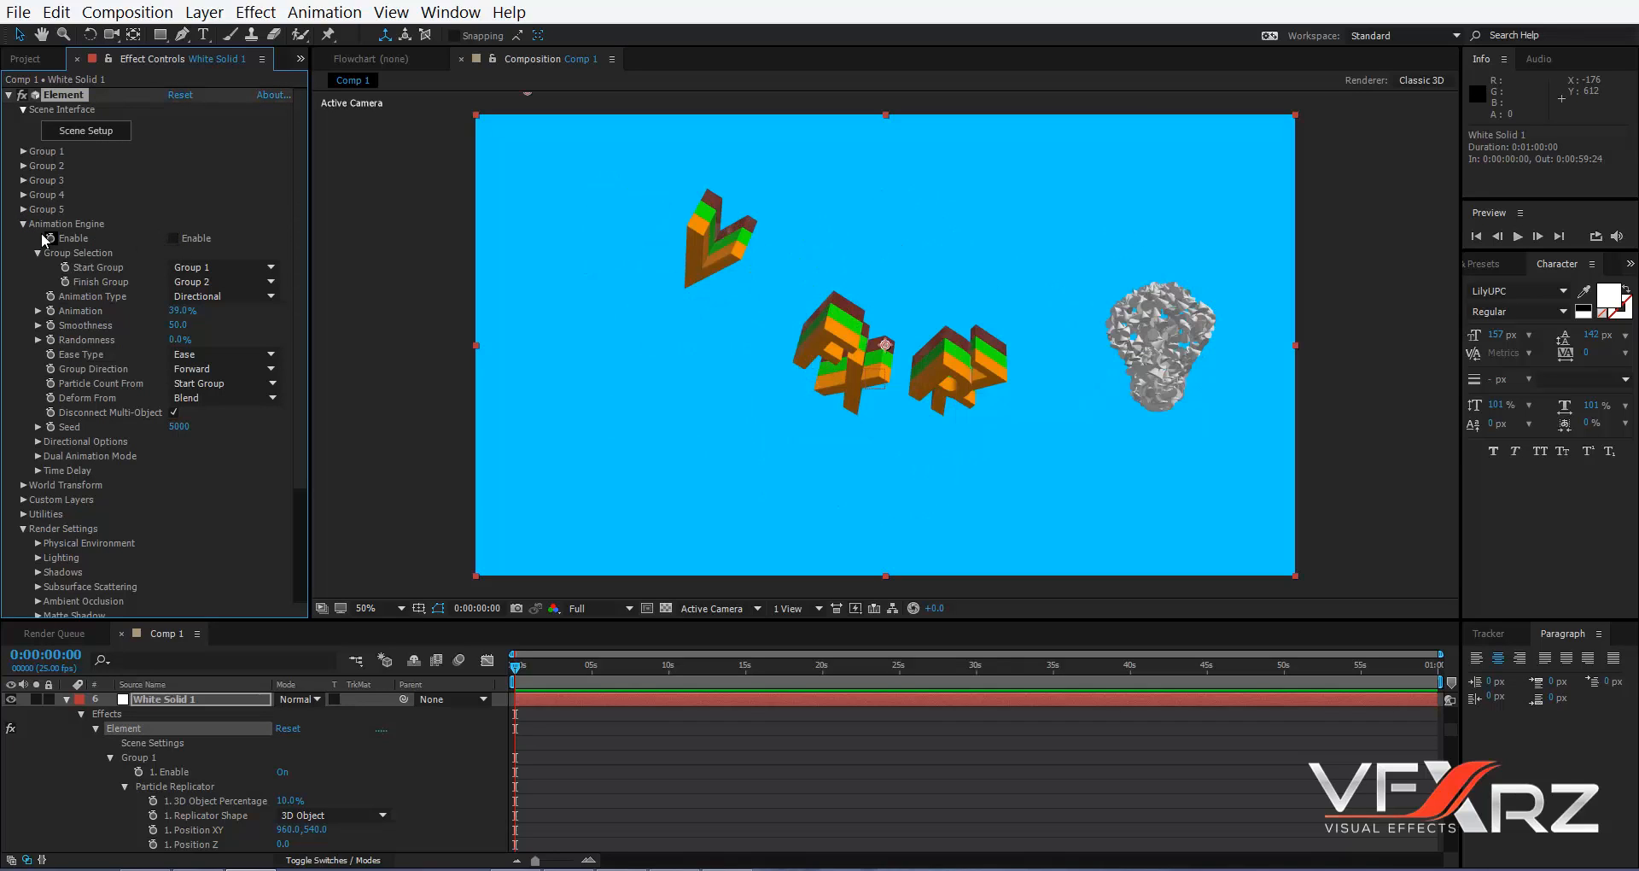
click(23, 224)
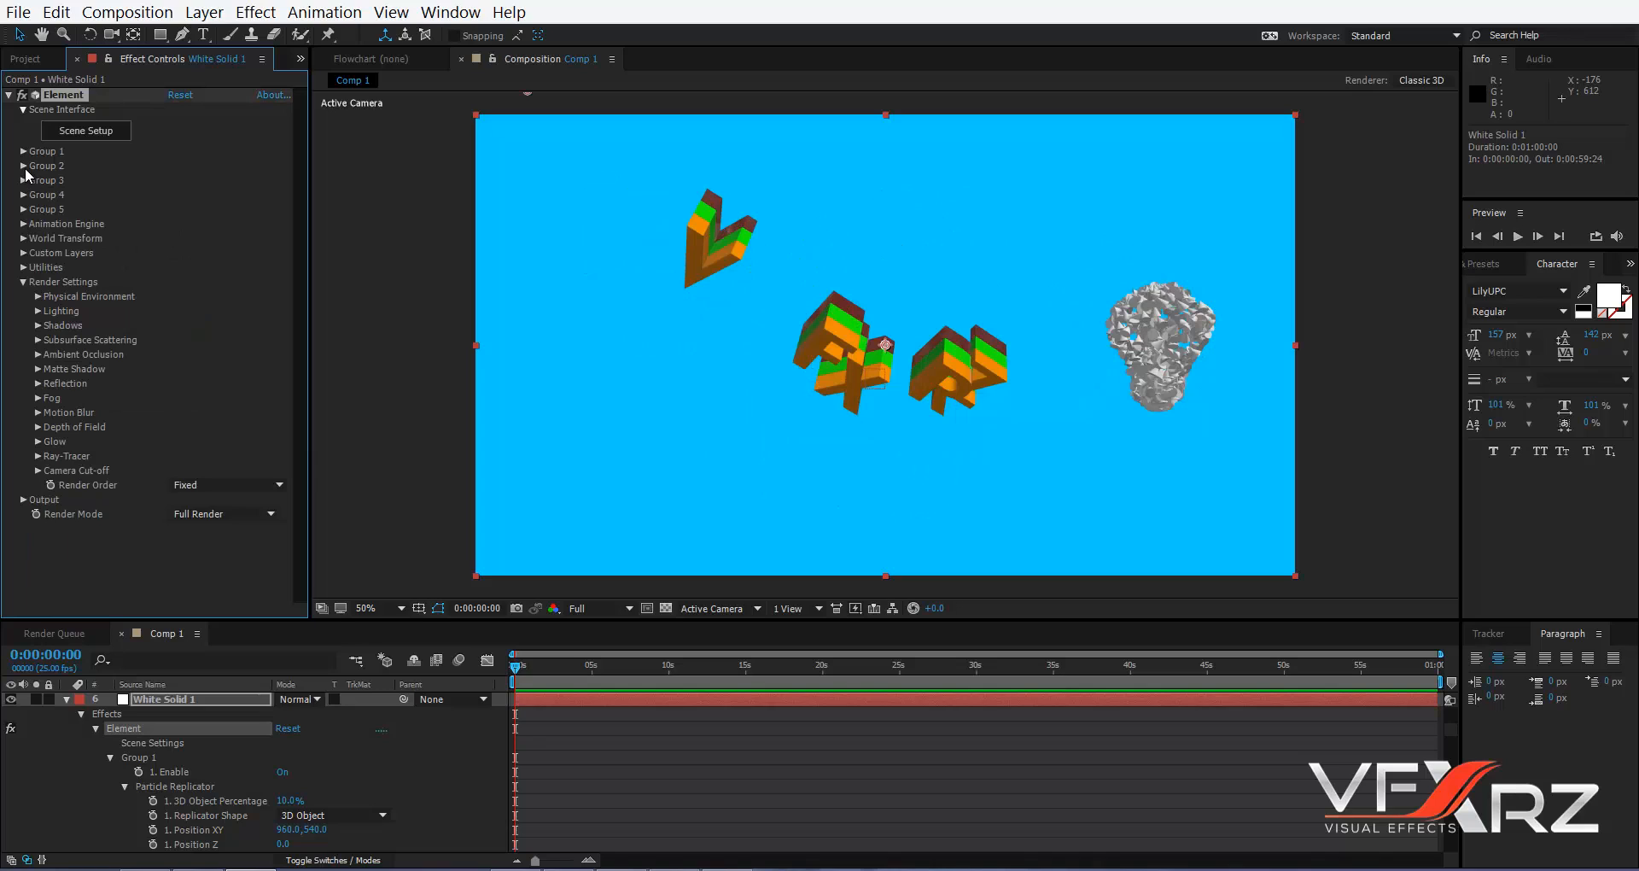
- Disable Group 1 of the Element effect to leave only the lettering group rendering
click(23, 167)
click(24, 152)
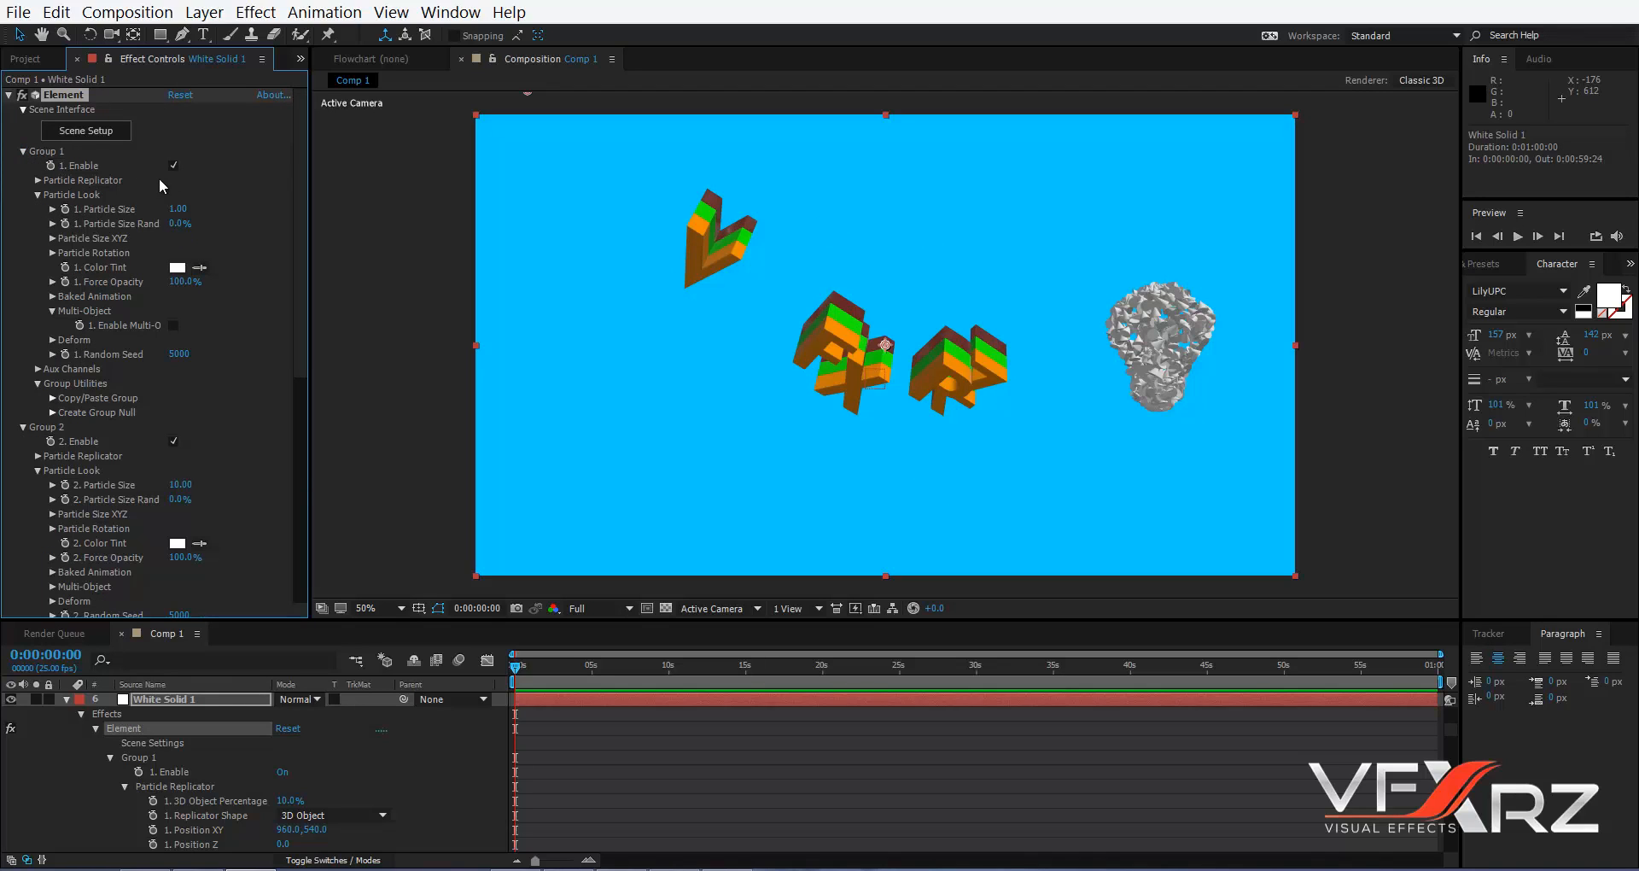
click(174, 166)
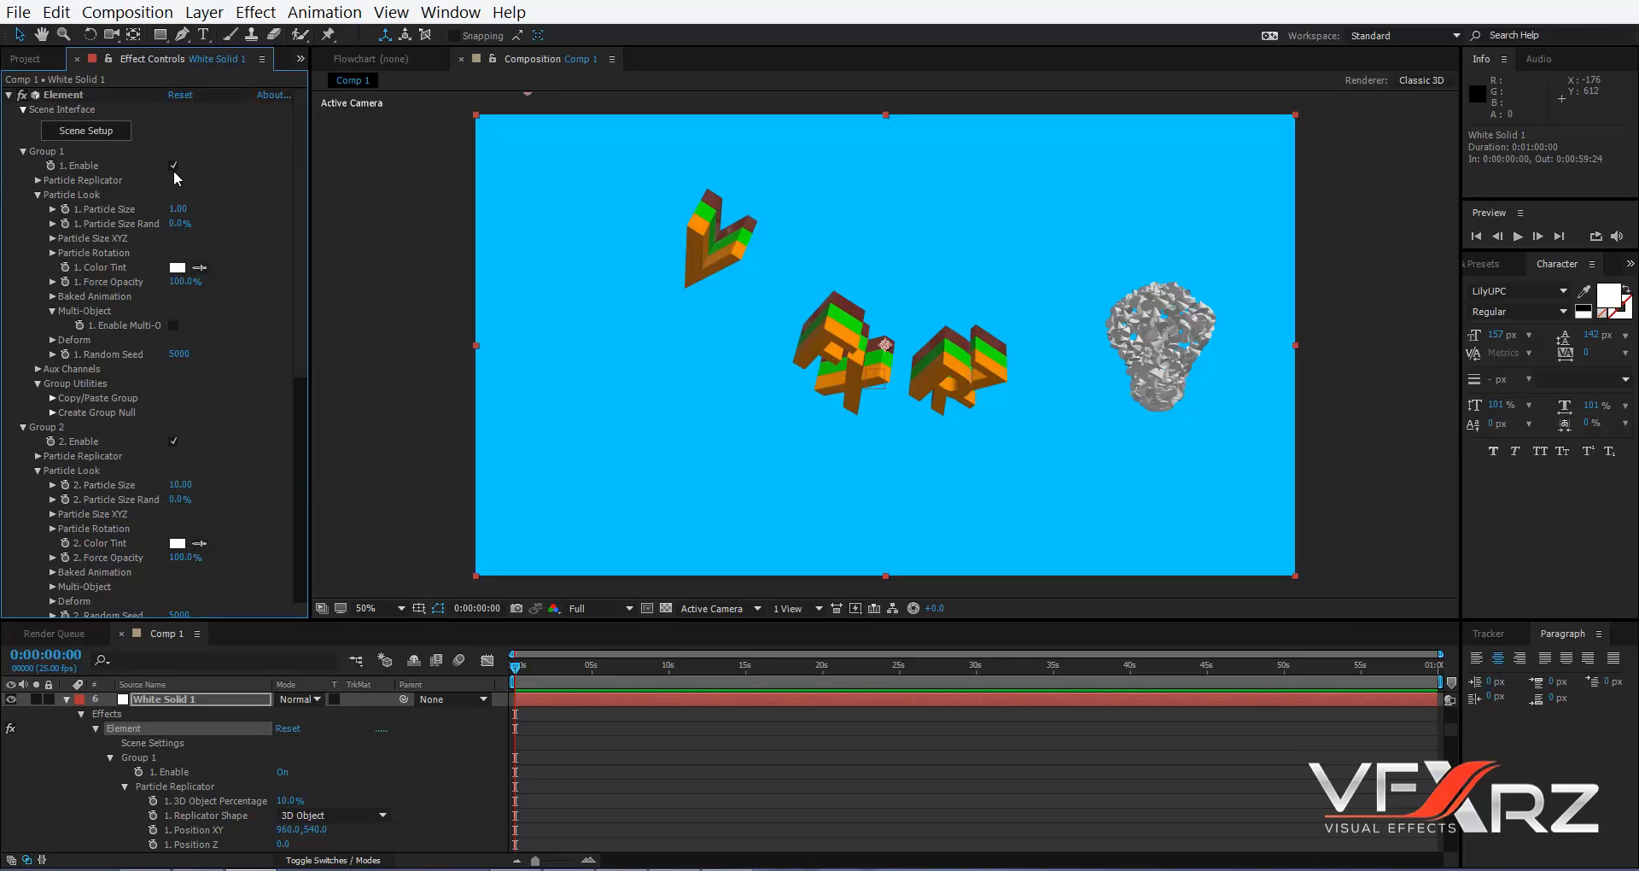
click(23, 152)
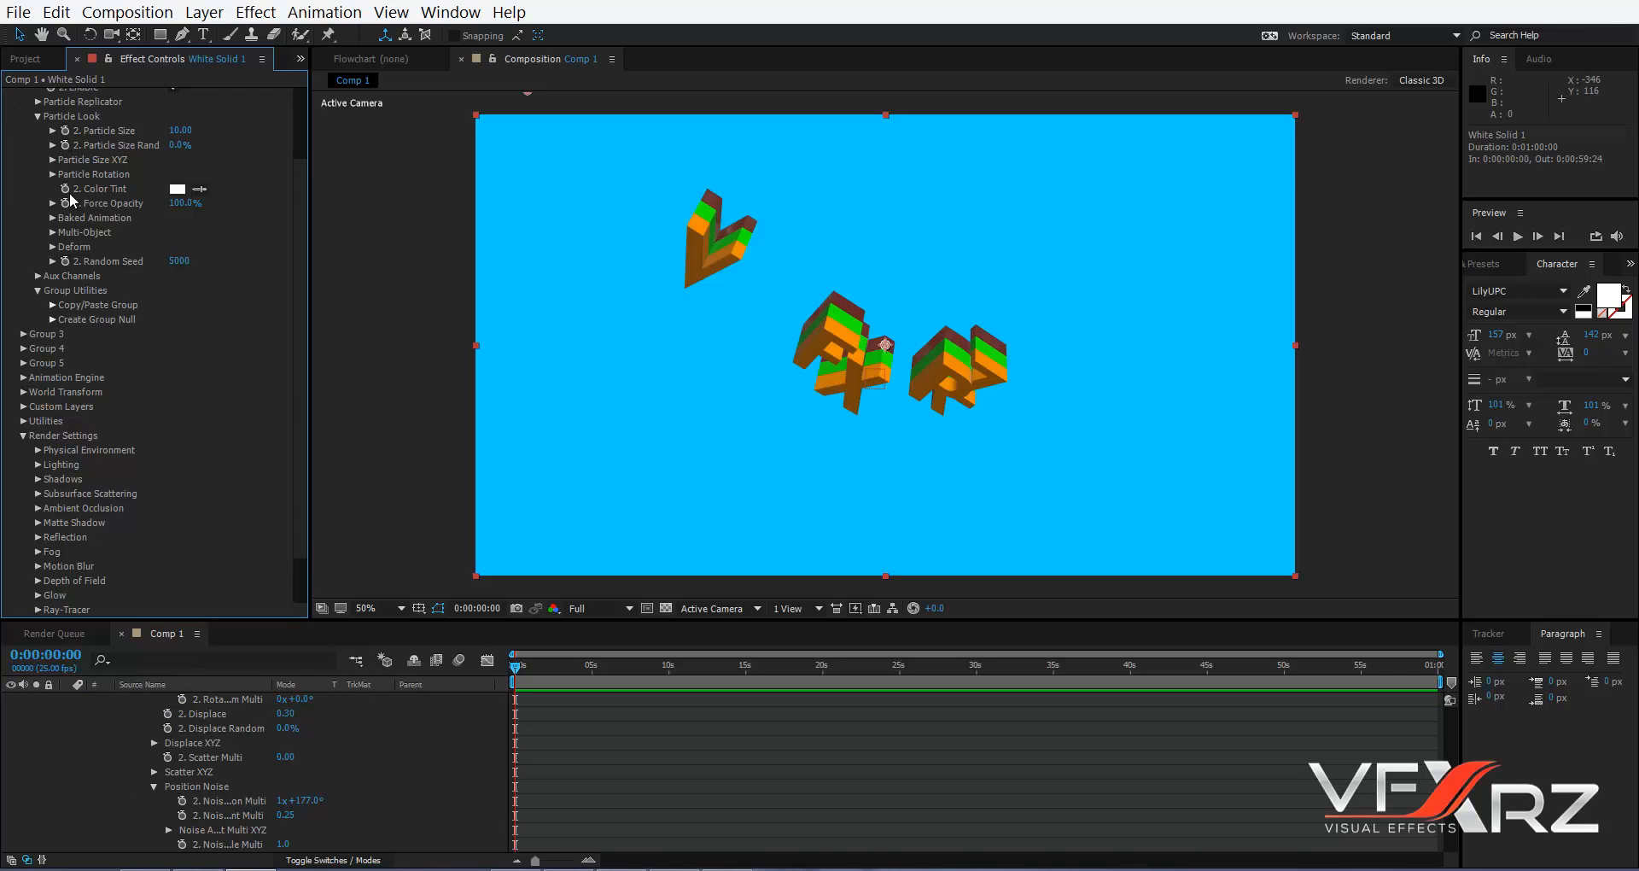
- Disable Multi-Object in Group 2's Particle Look so the VFXRZ letters reassemble, and collapse Group 2
click(52, 232)
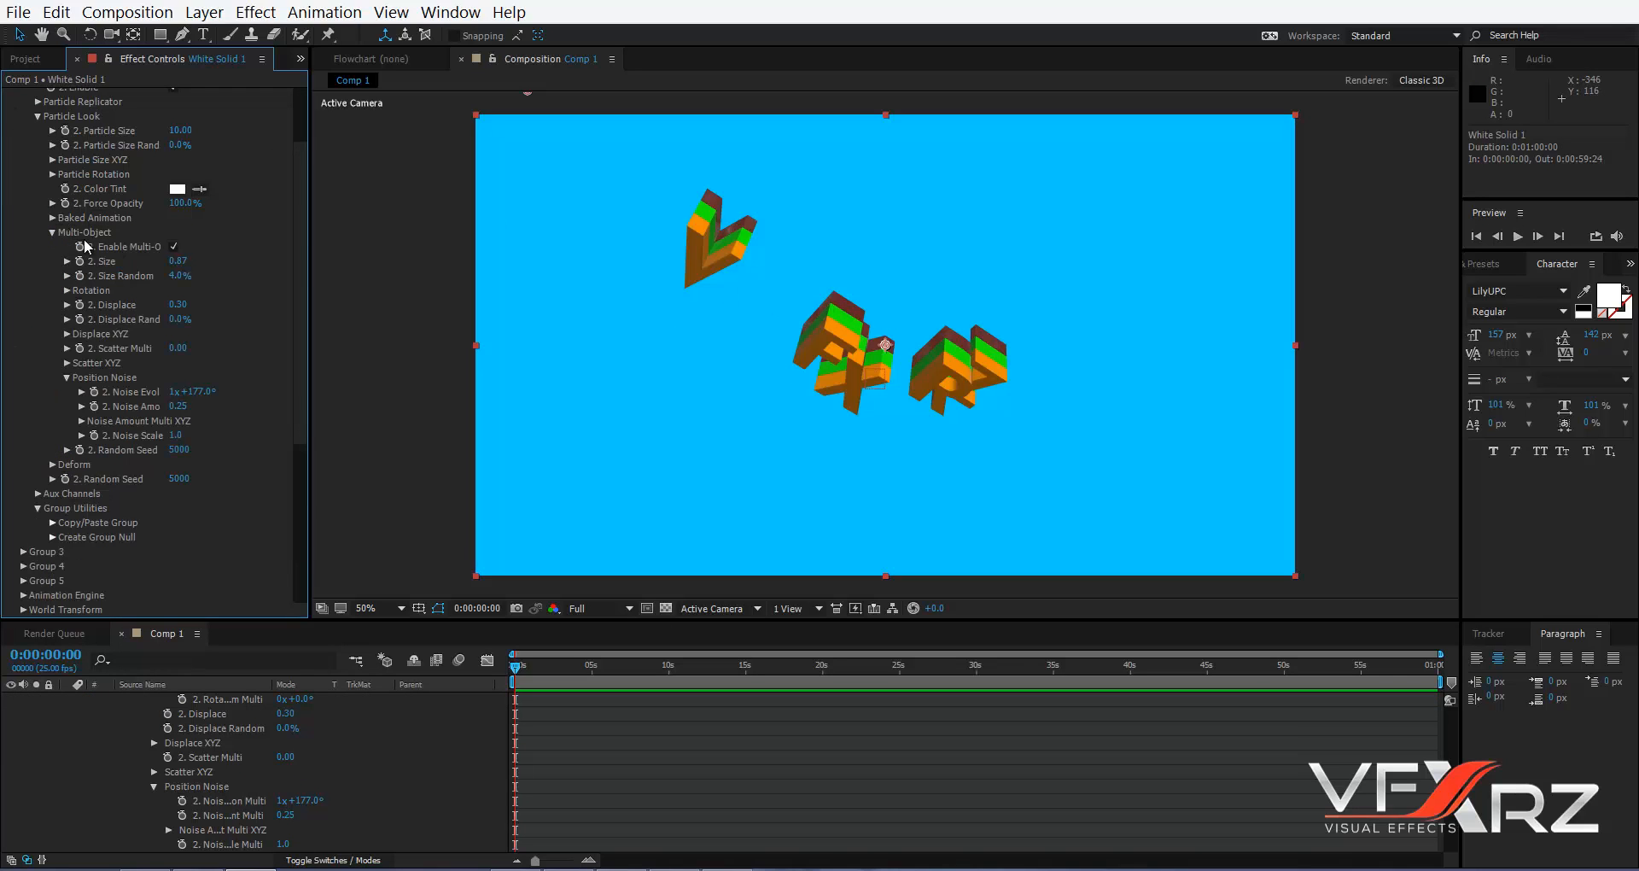
click(173, 247)
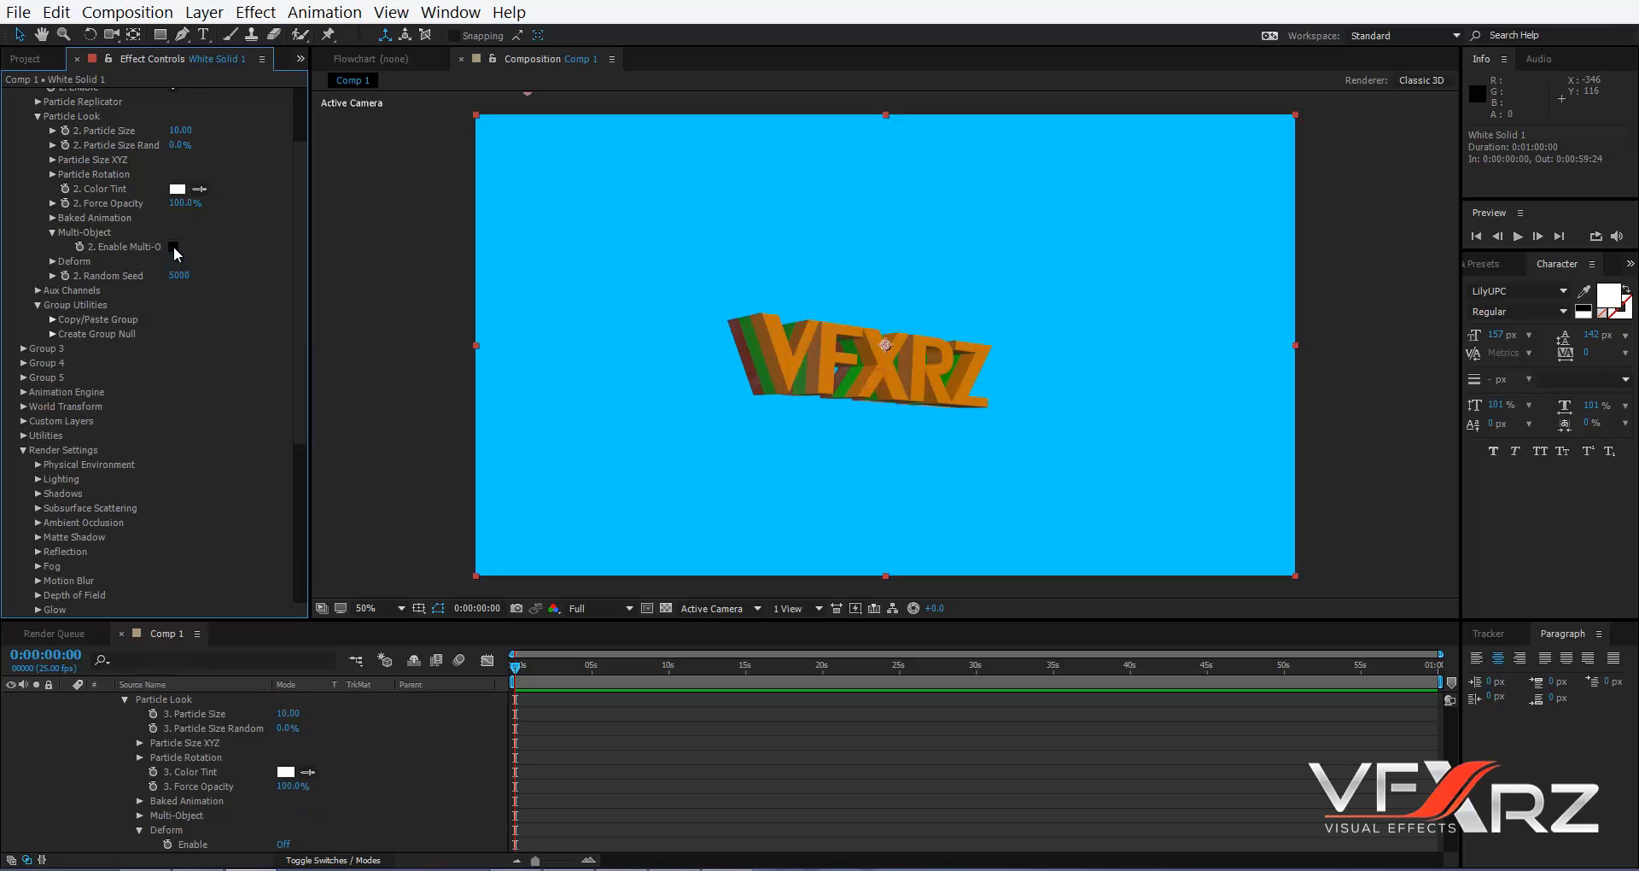
scroll(39, 187, up, 5)
click(24, 166)
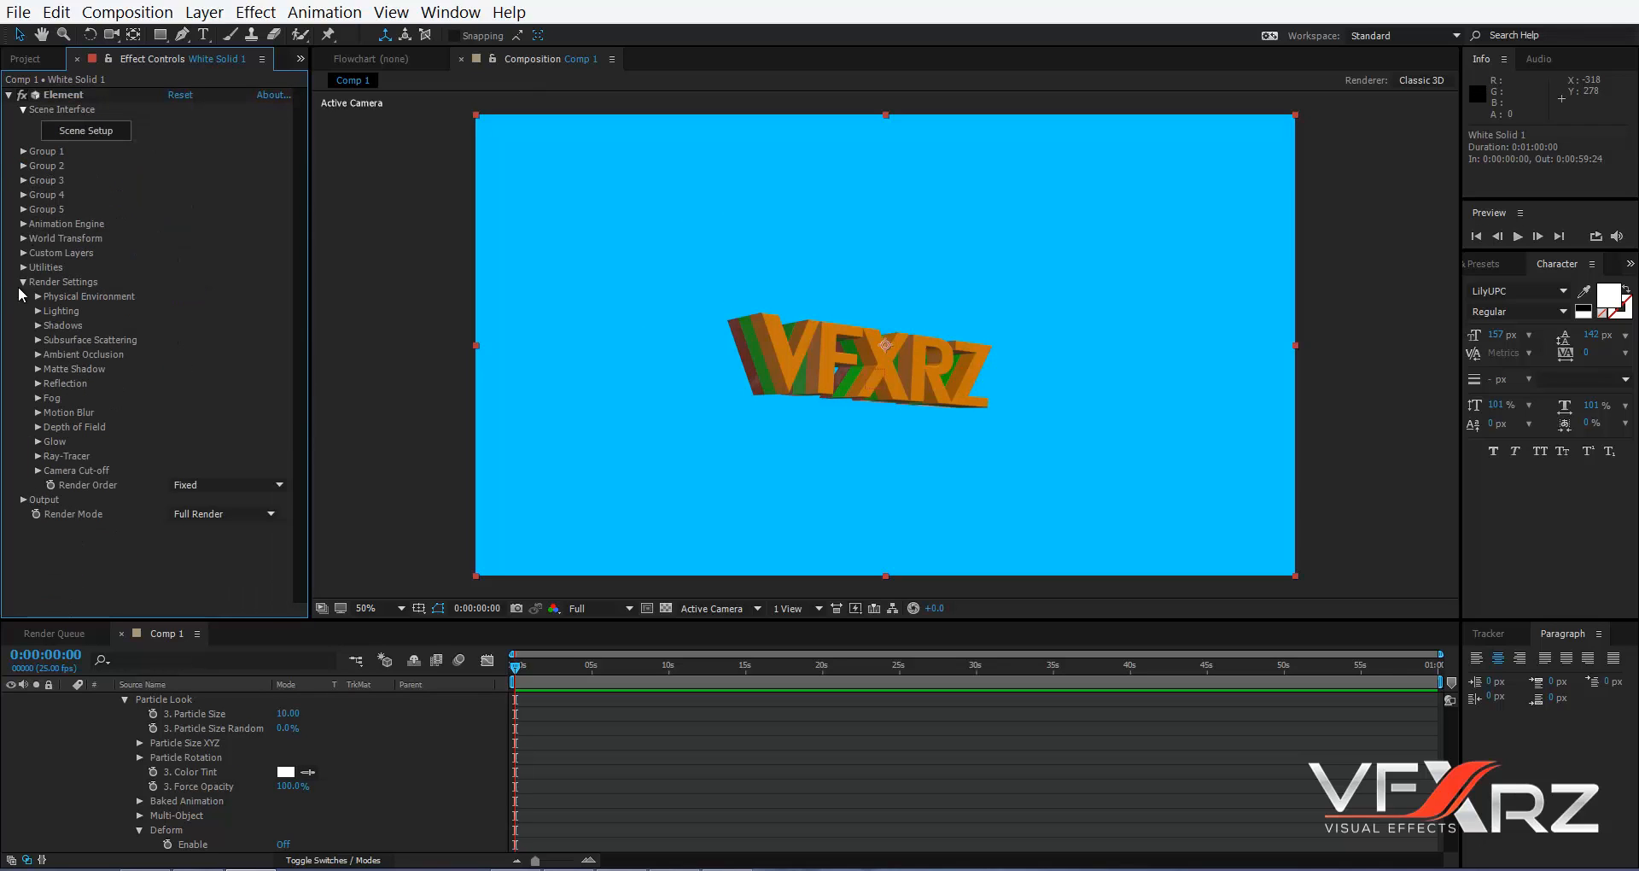
- Collapse the World Transform Null's properties in the timeline of Comp 1
scroll(68, 803, up, 3)
scroll(77, 751, up, 10)
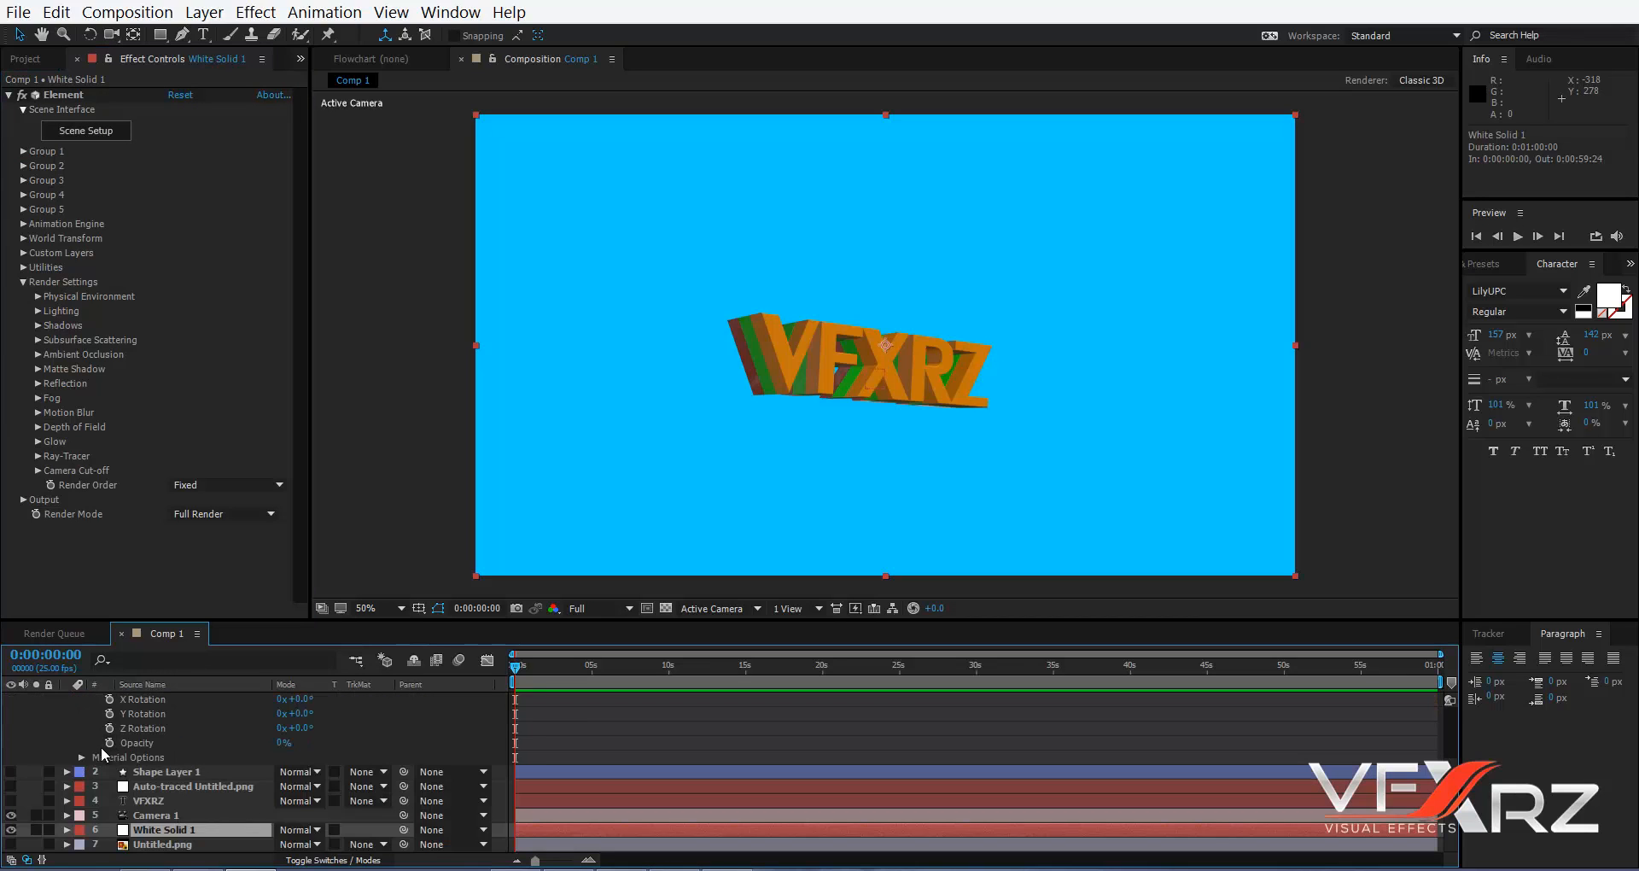
scroll(101, 746, up, 3)
click(70, 698)
- Add a point light to Comp 1 with its colour set to white
right_click(150, 814)
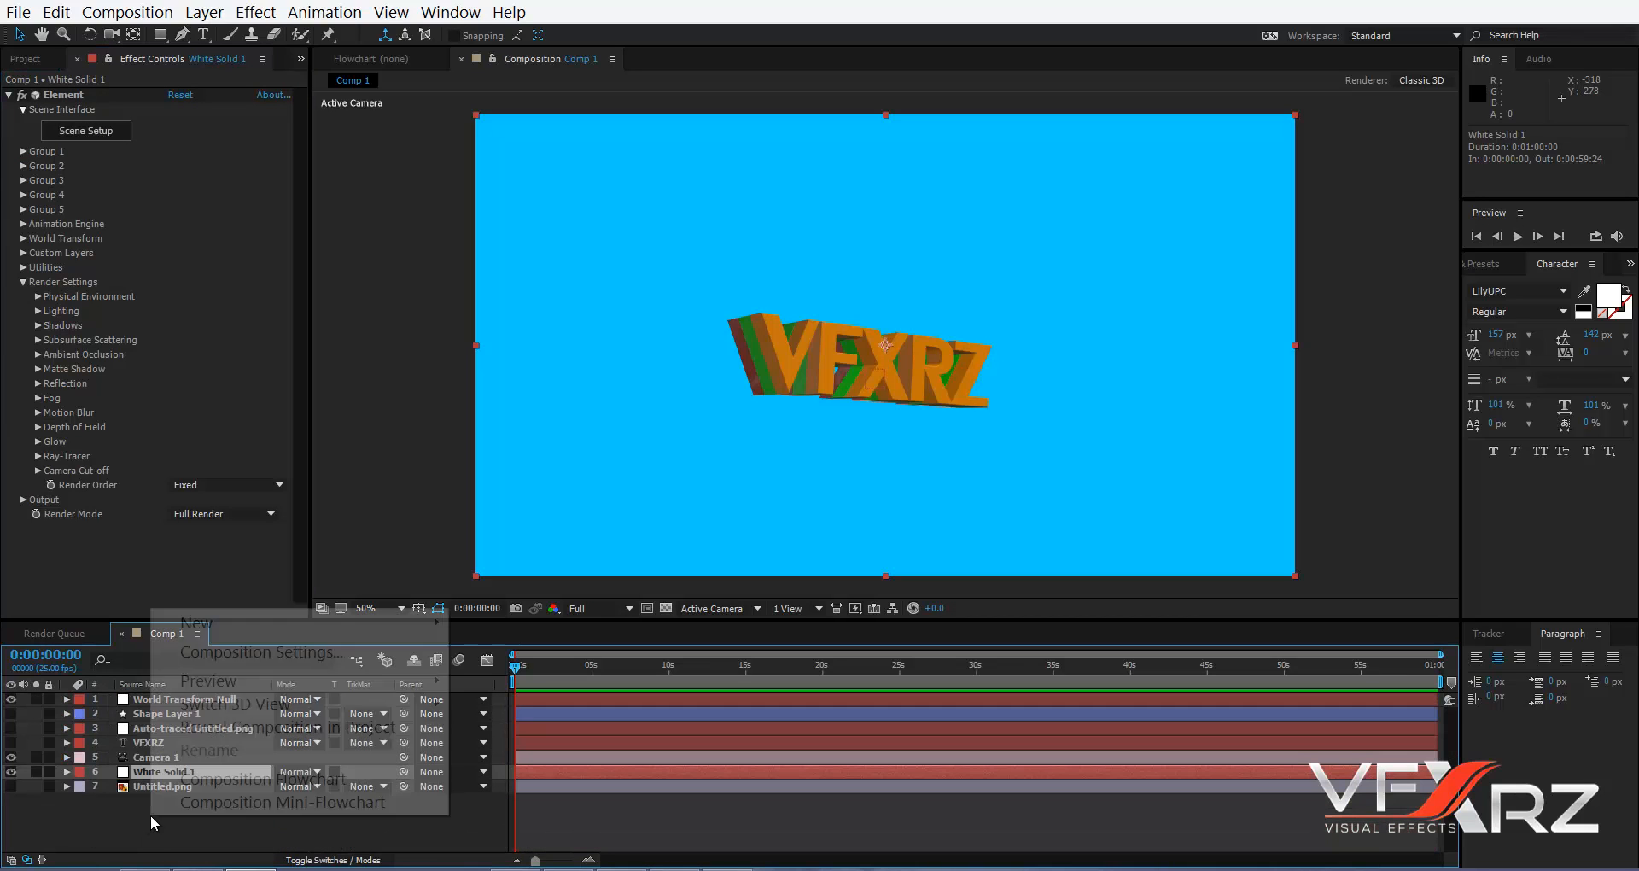
mouse_move(222, 622)
click(642, 698)
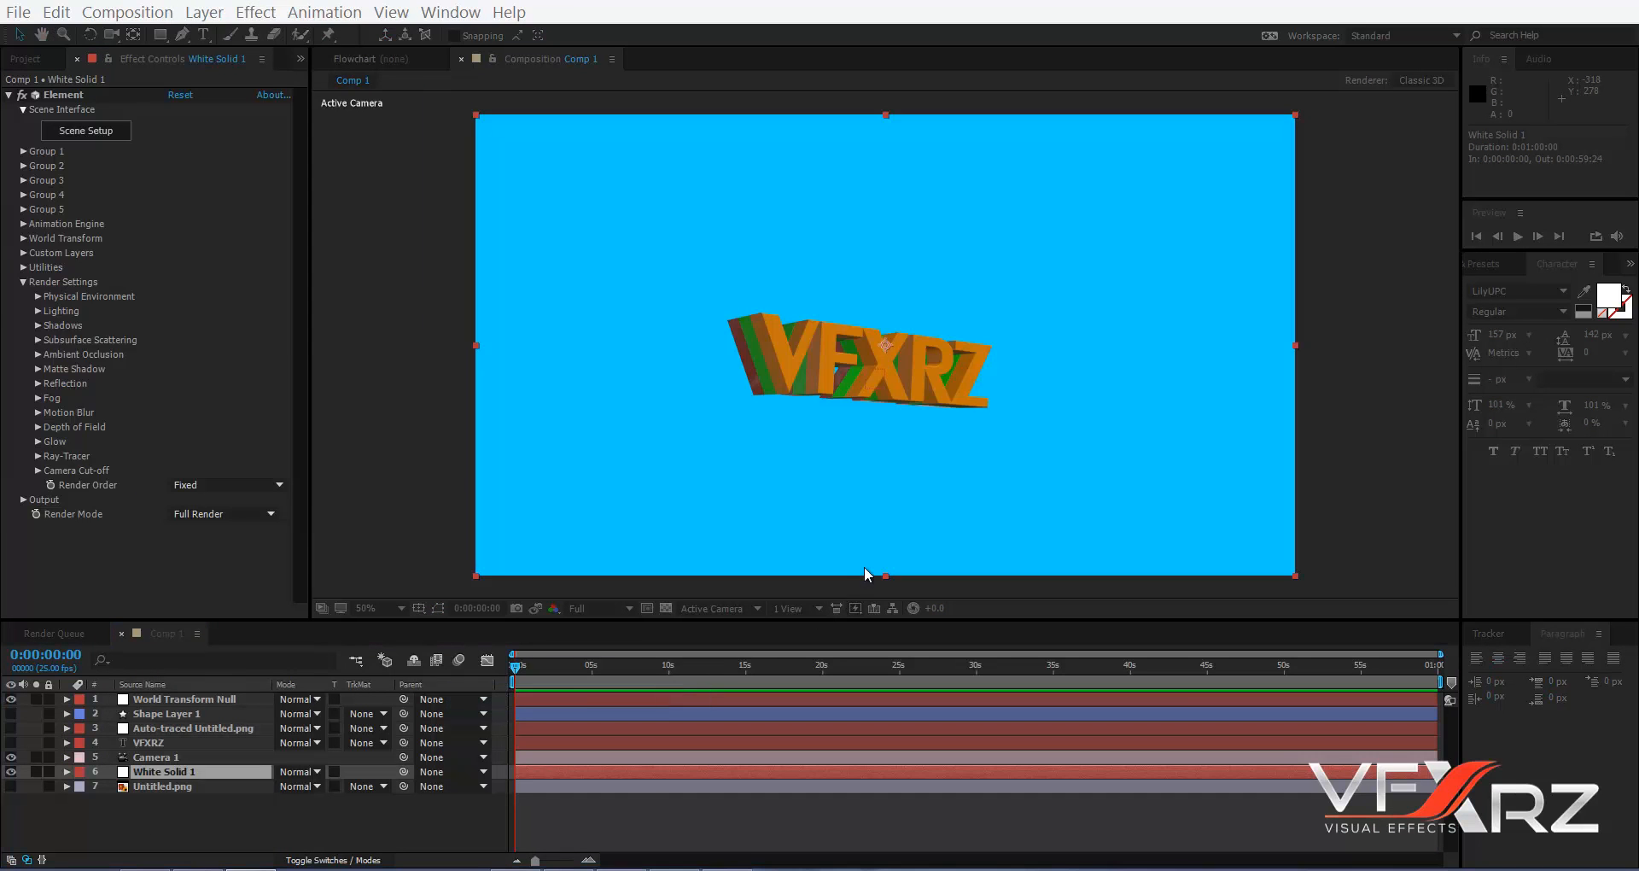
click(263, 181)
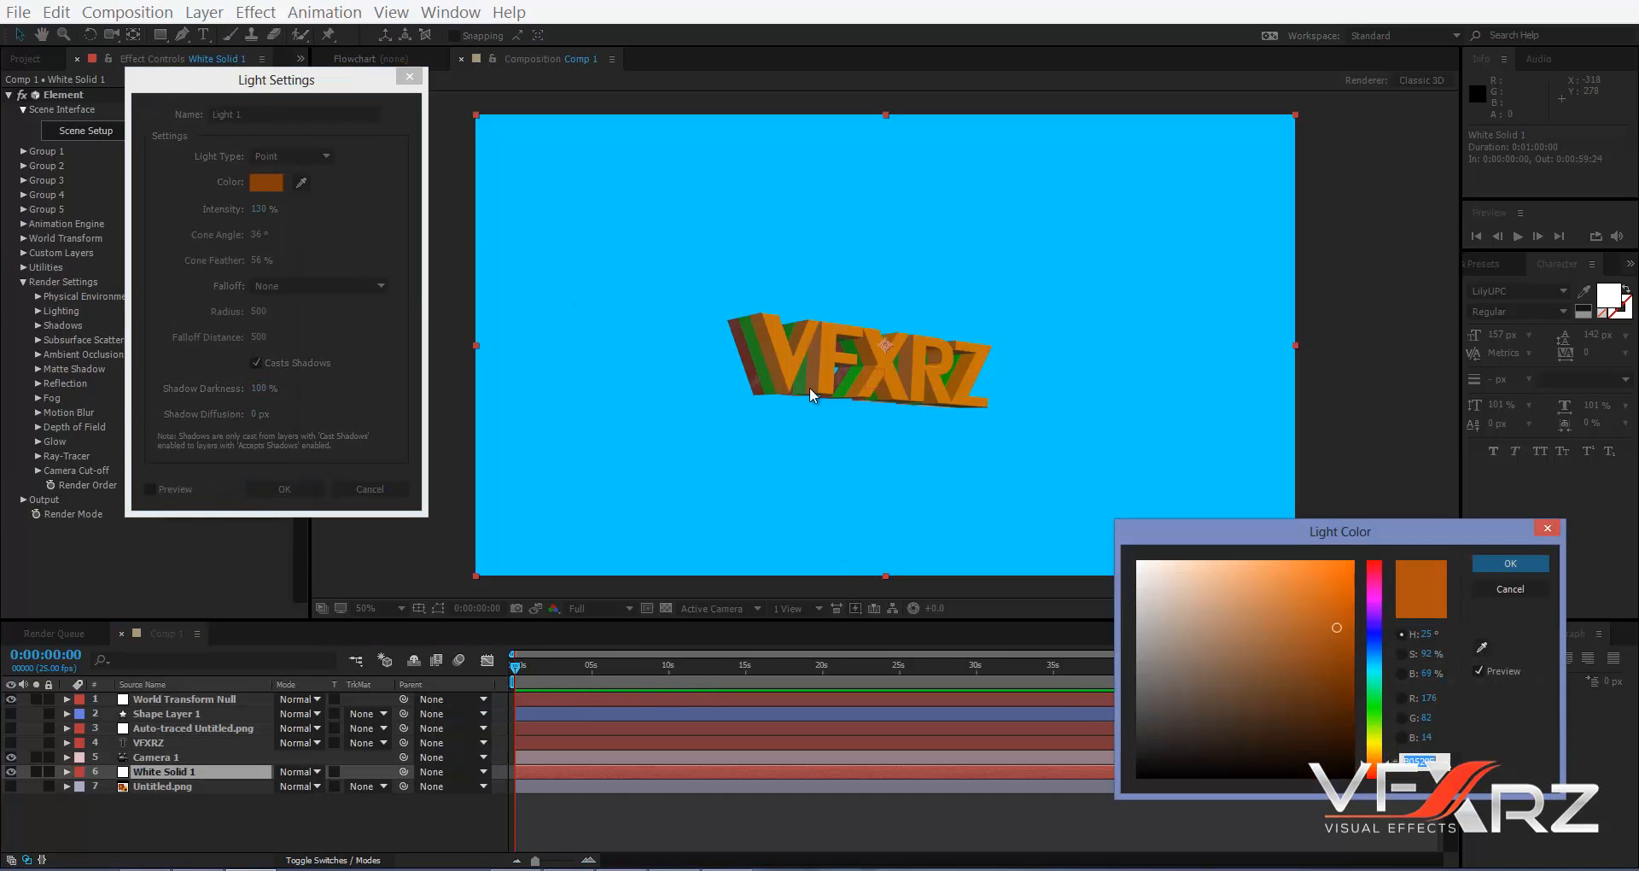
click(1337, 560)
click(1374, 756)
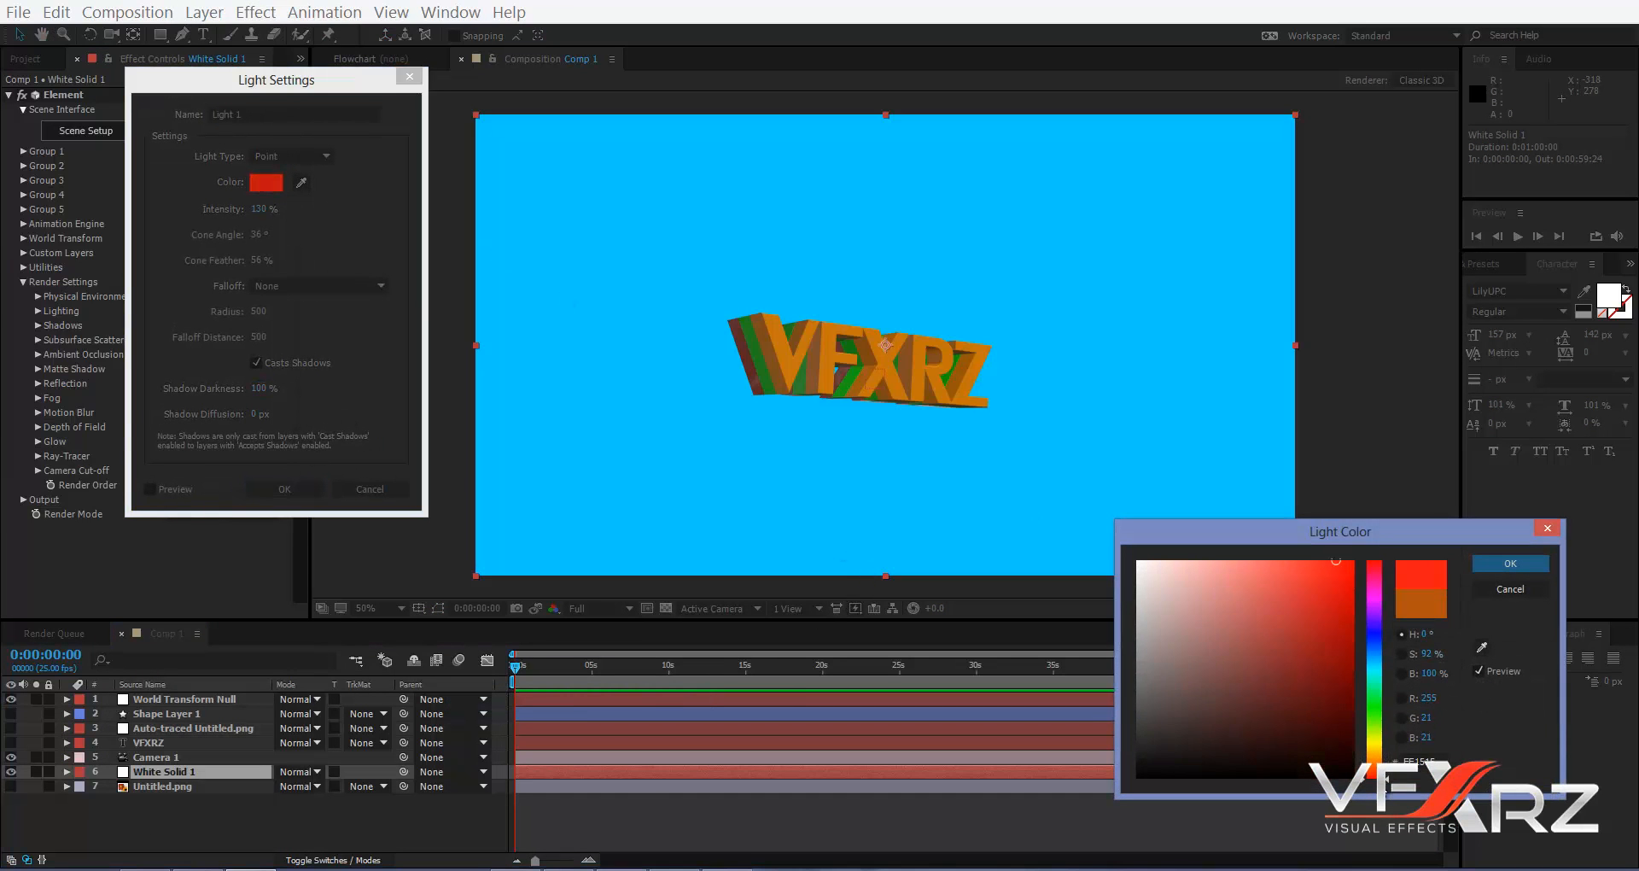
click(1375, 693)
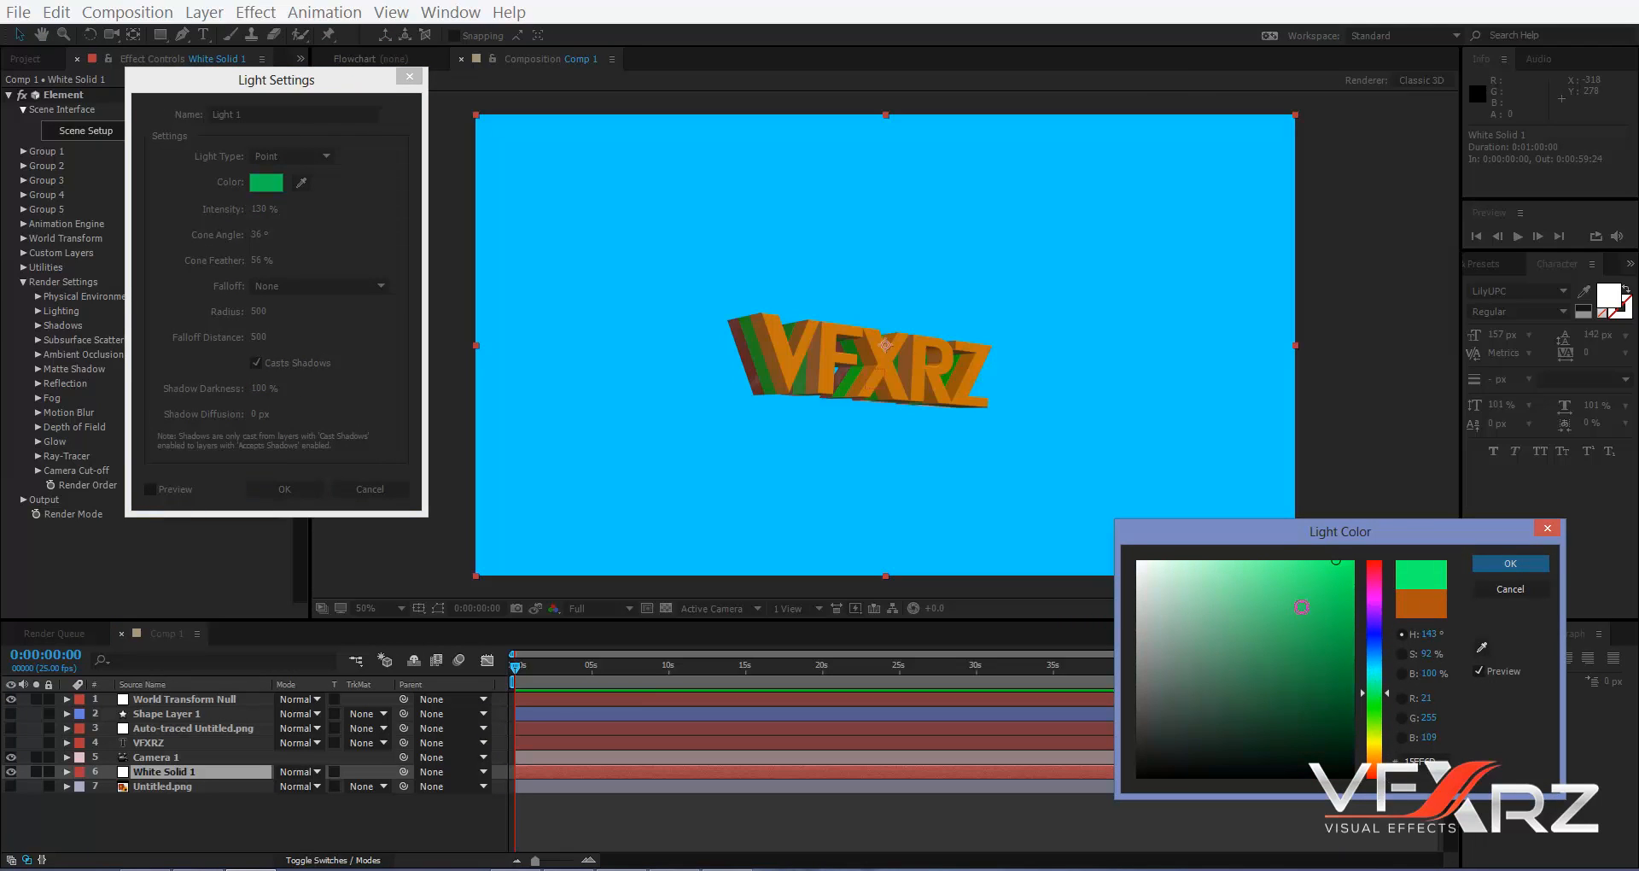
click(1374, 753)
drag(1245, 675, 1080, 498)
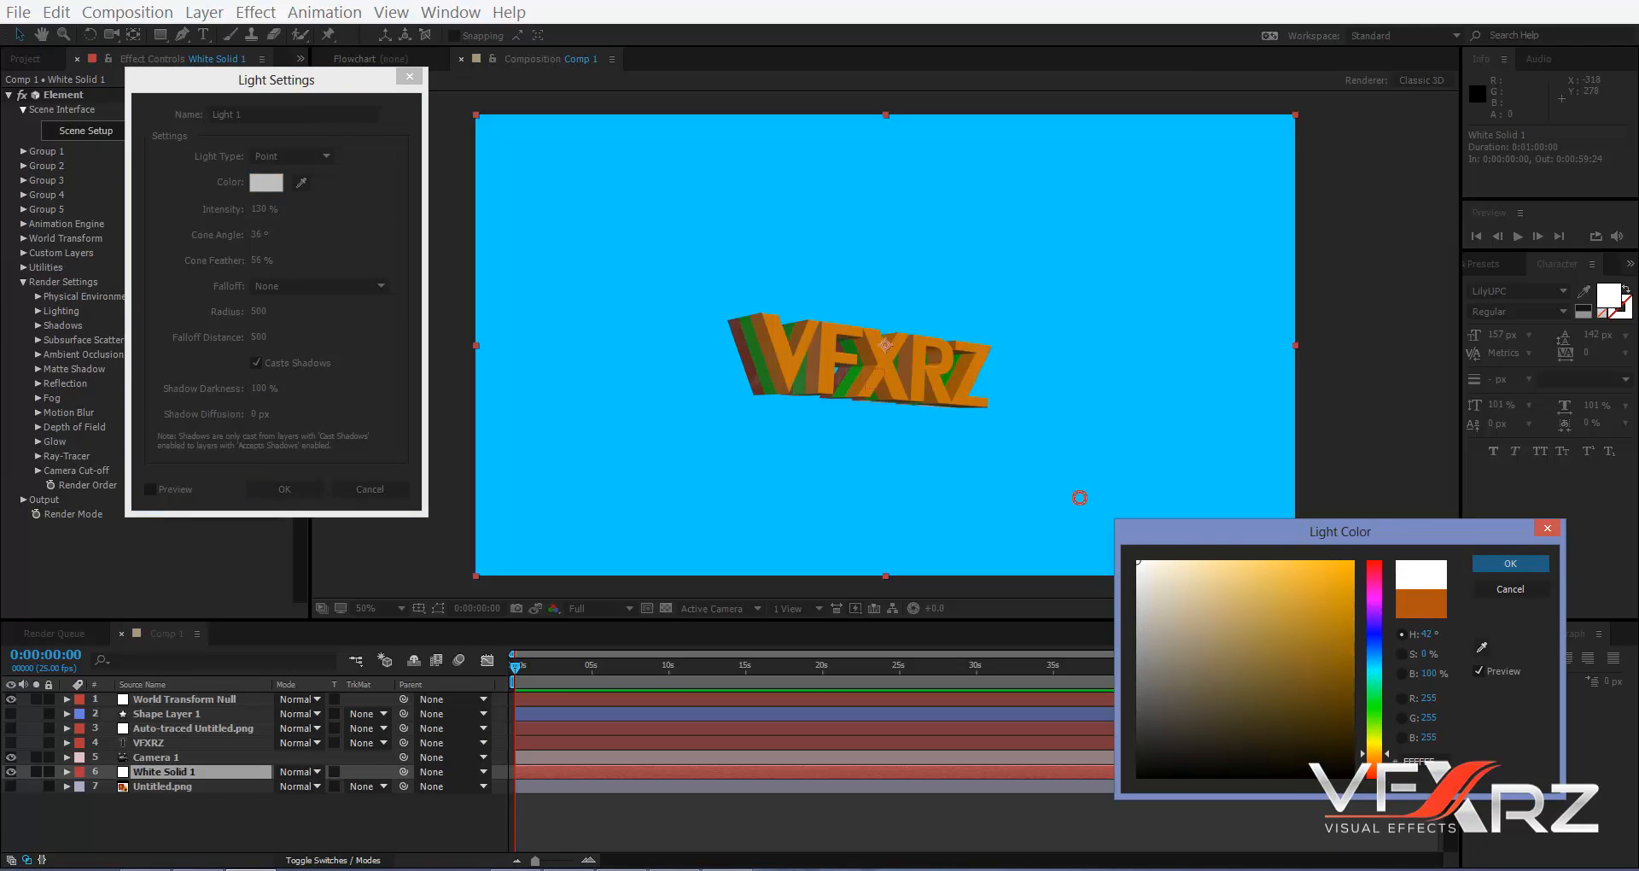
click(1508, 565)
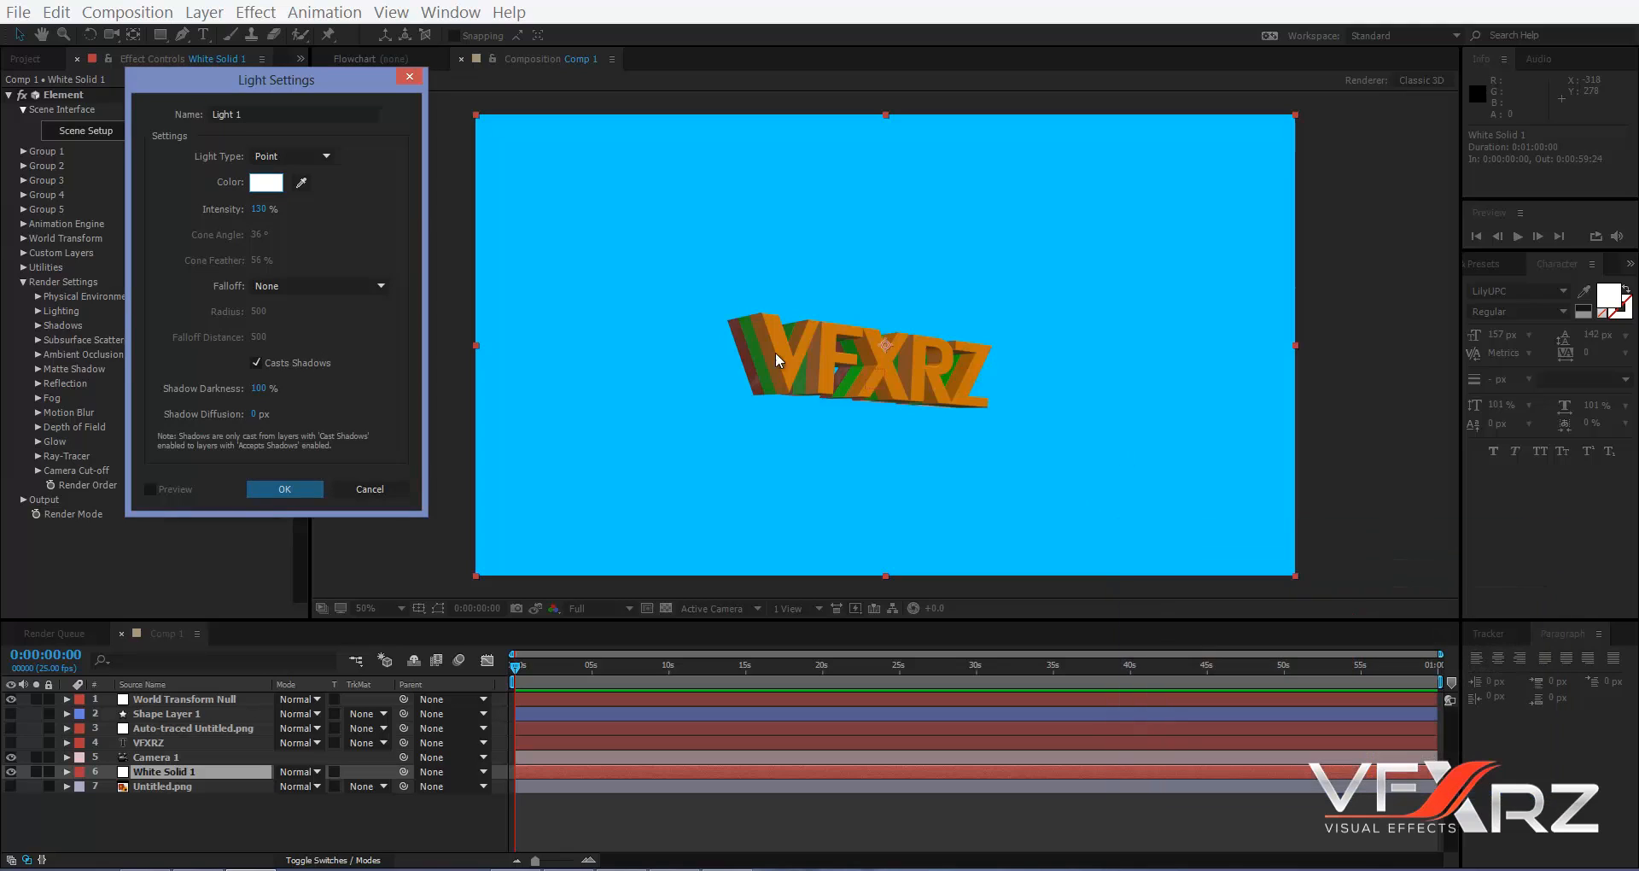
click(299, 490)
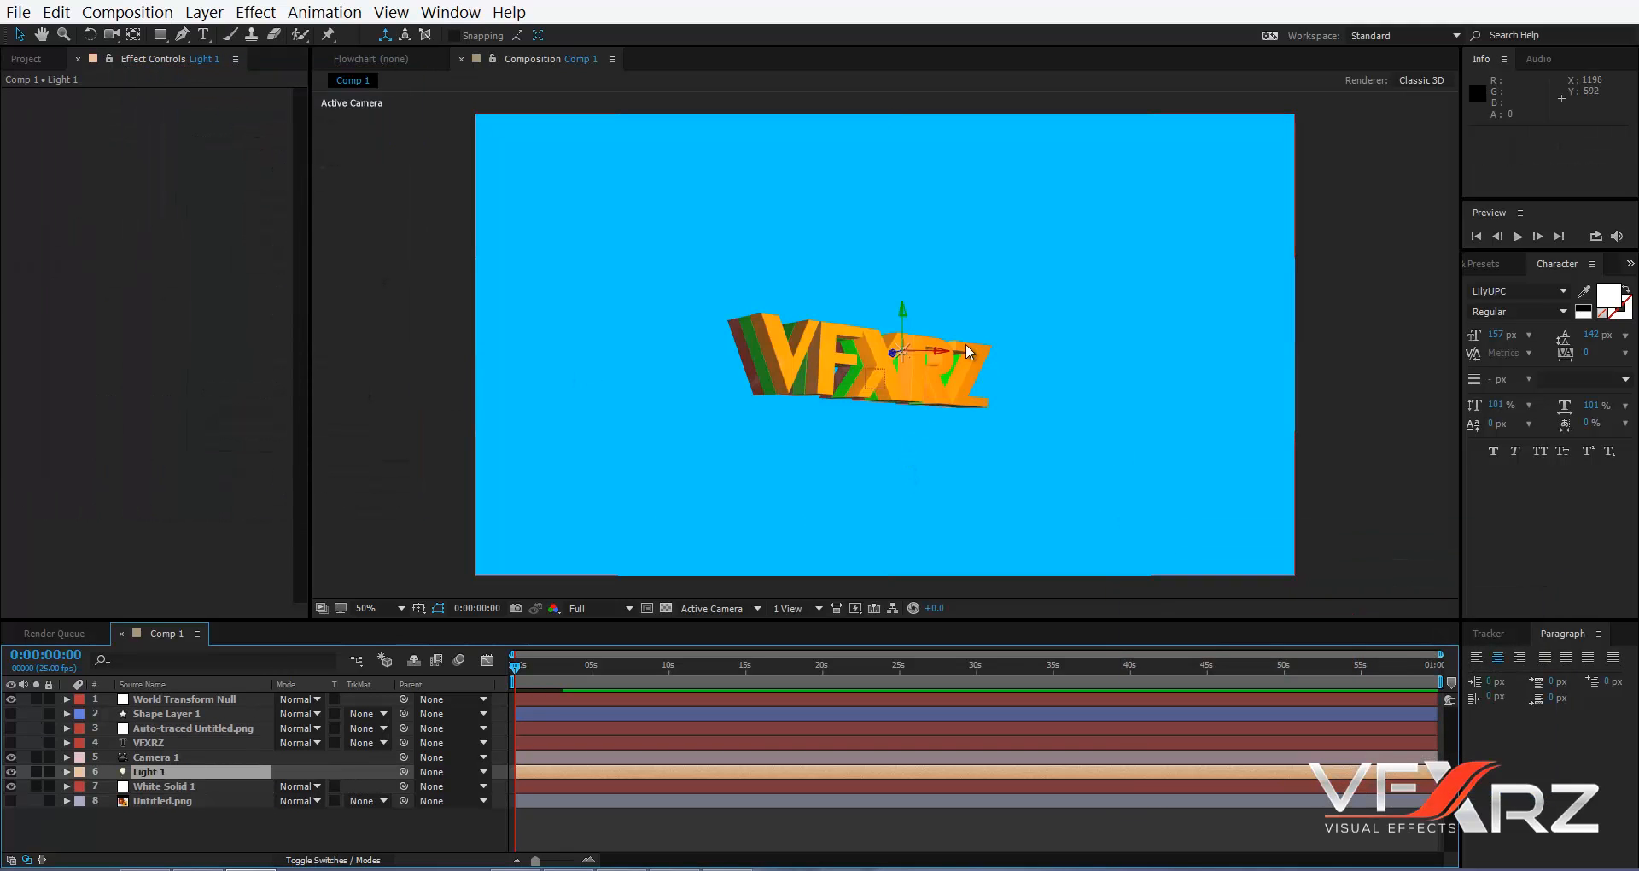
- Move Light 1 towards the Z of the VFXRZ lettering, and bring the camera closer while orbiting it around the text
drag(893, 349, 939, 352)
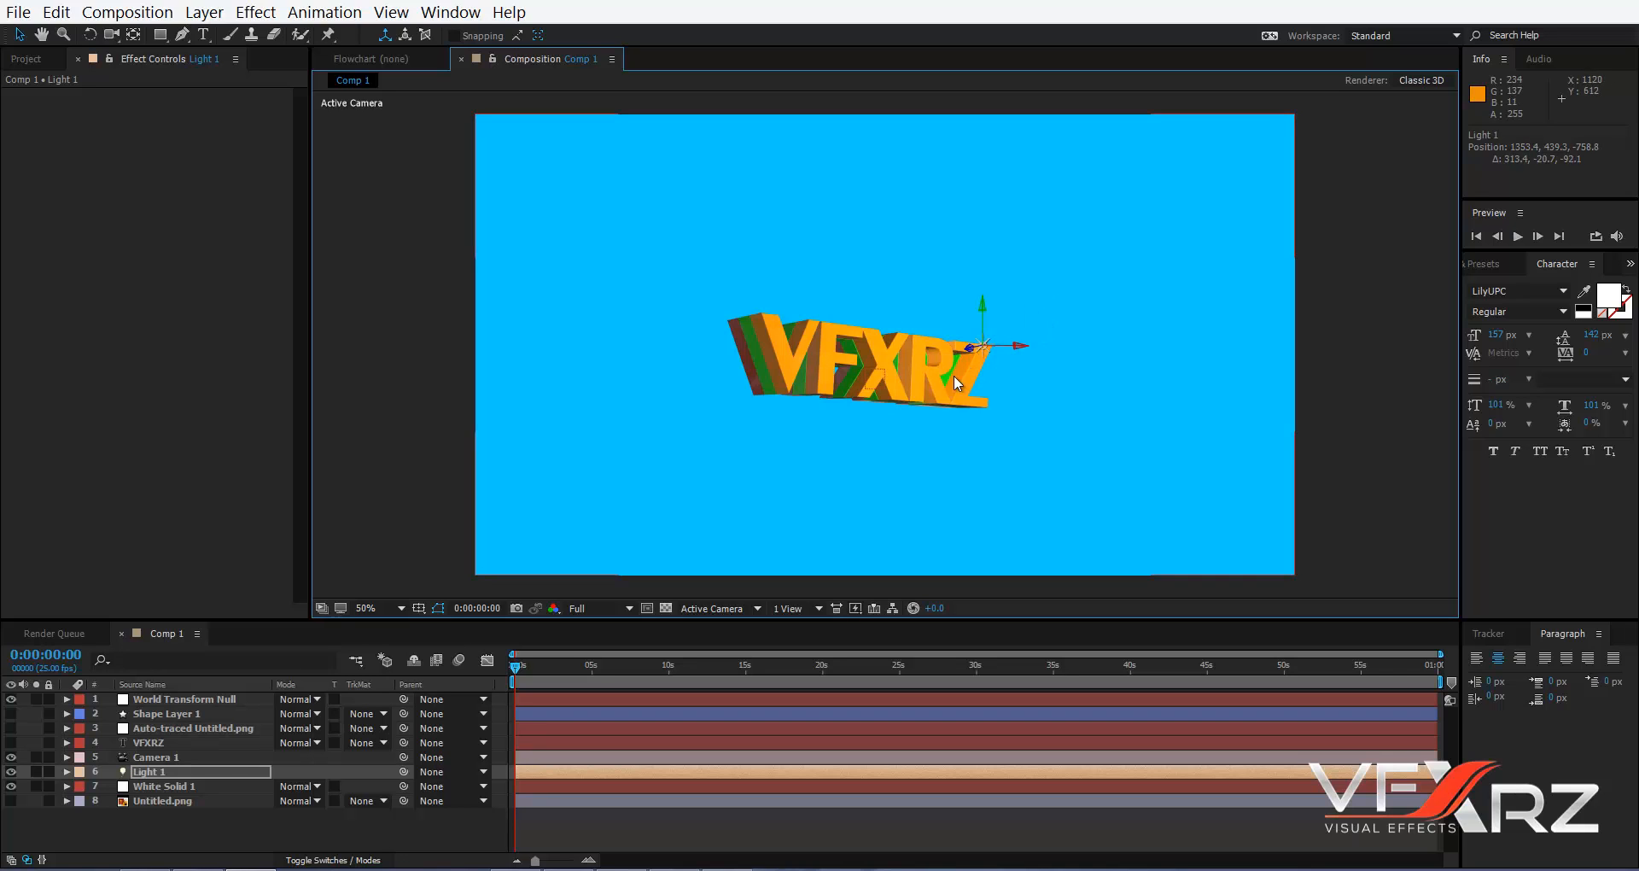
key(c)
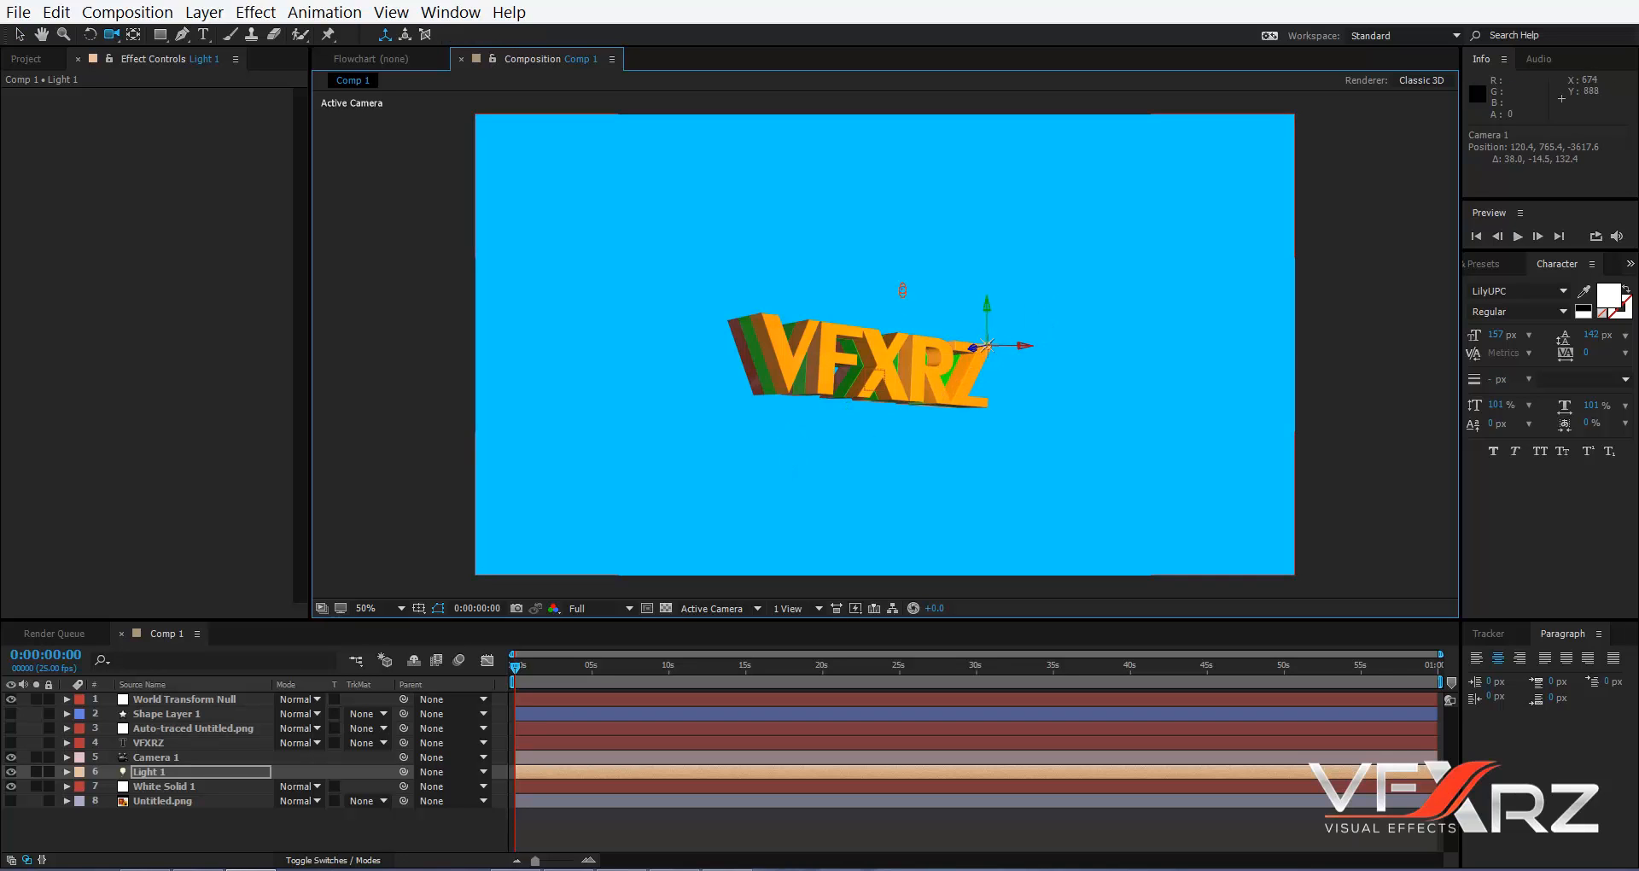
right_drag(794, 431, 879, 337)
drag(879, 337, 825, 380)
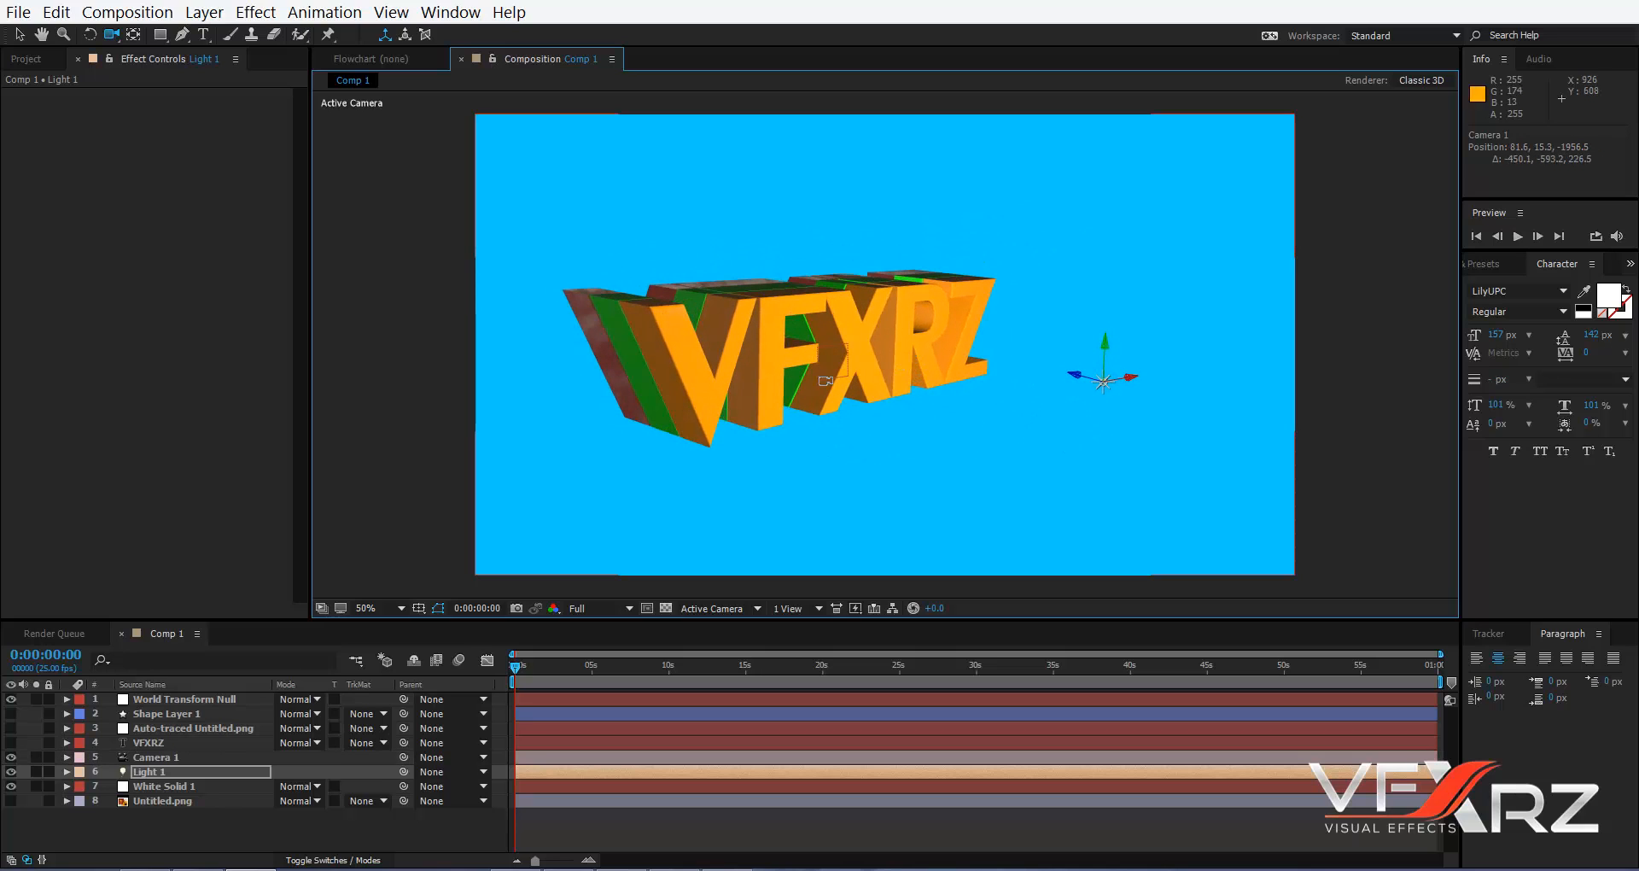
- Examine the Physical Environment render settings of the Element effect on White Solid 1
click(173, 699)
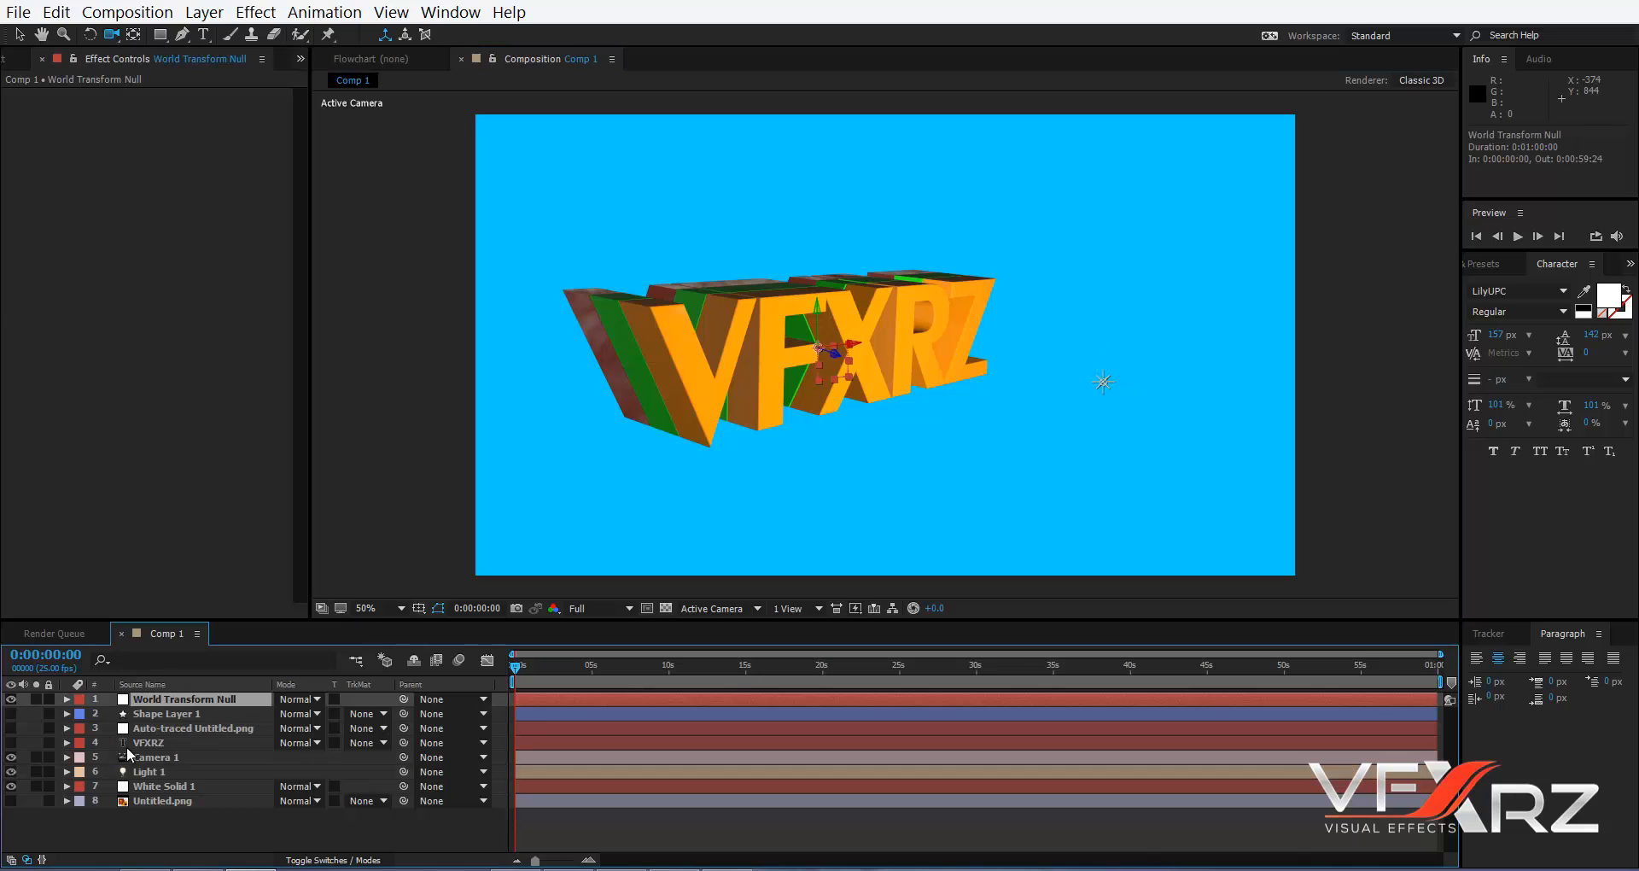
click(154, 732)
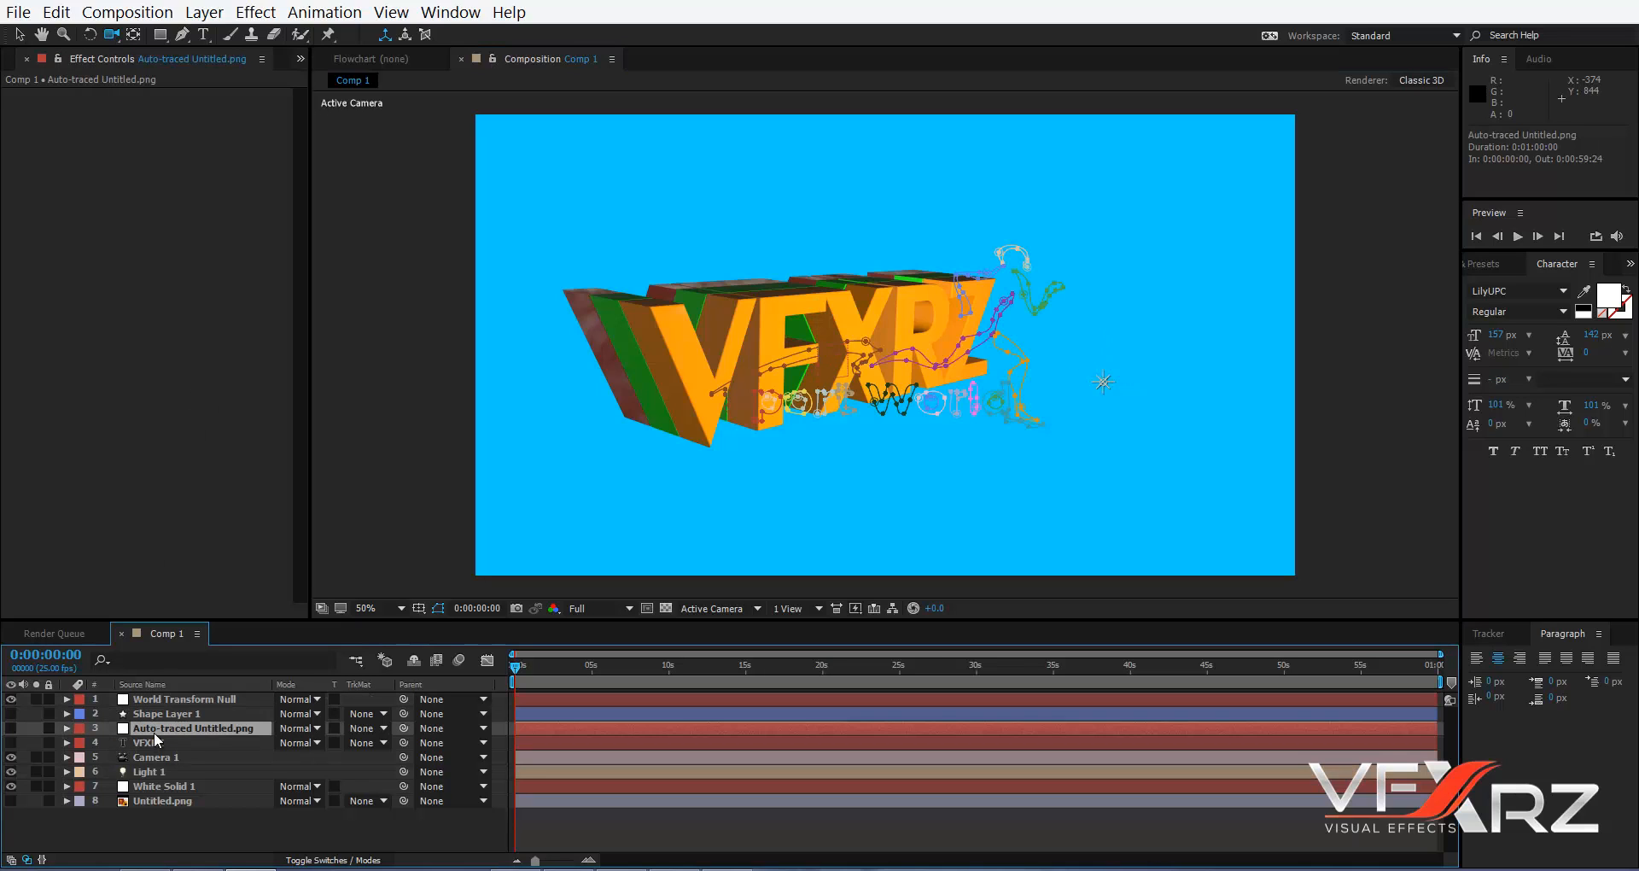
click(171, 783)
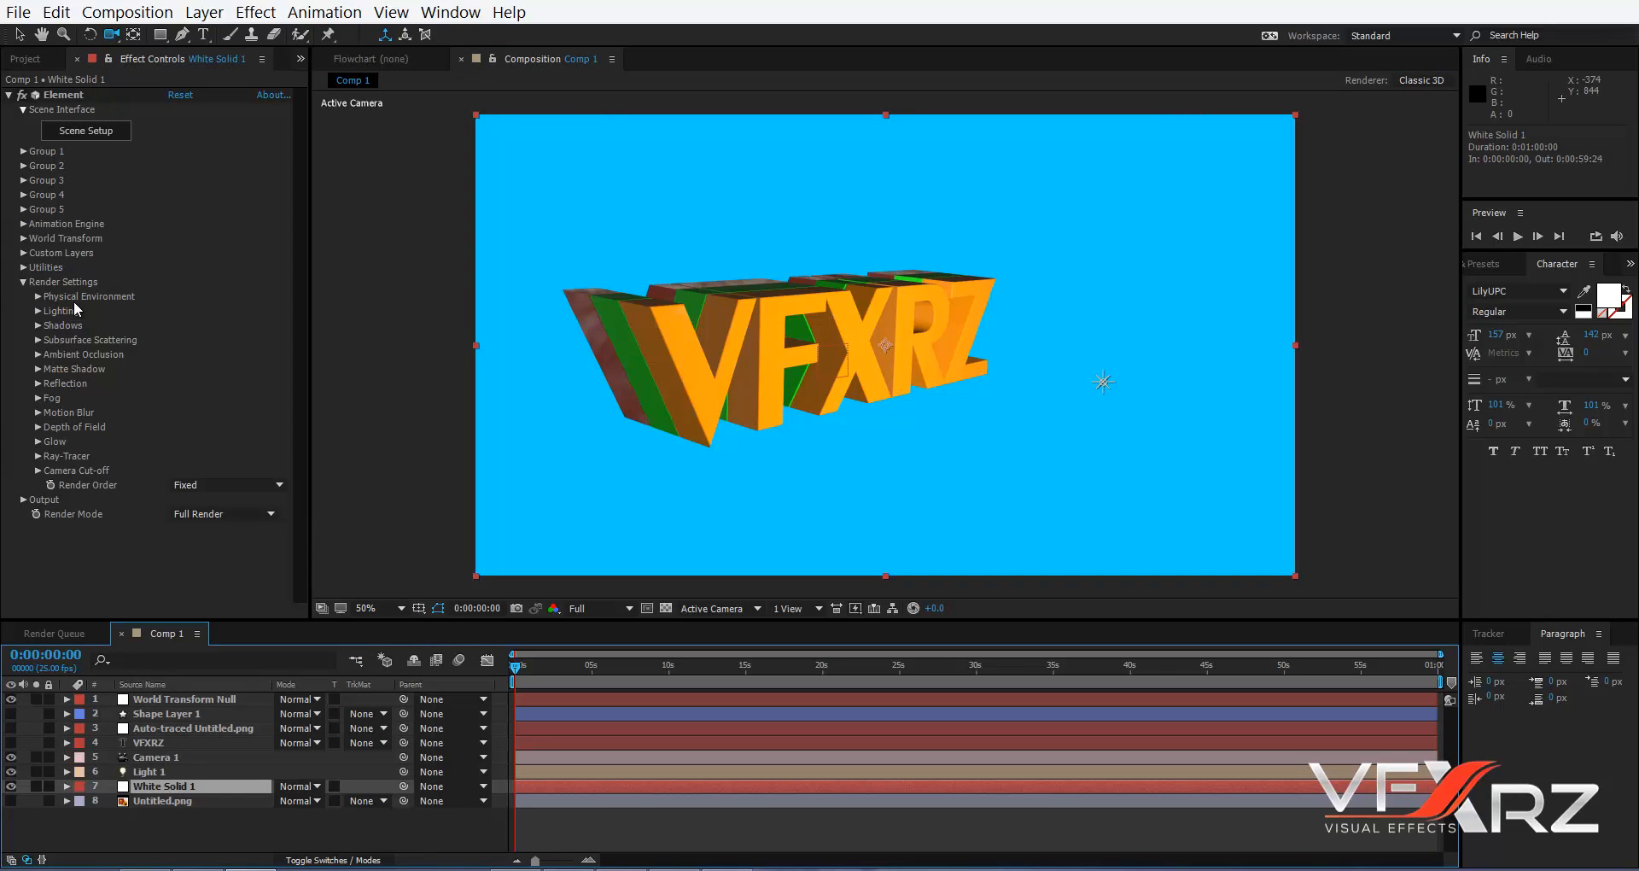
click(17, 290)
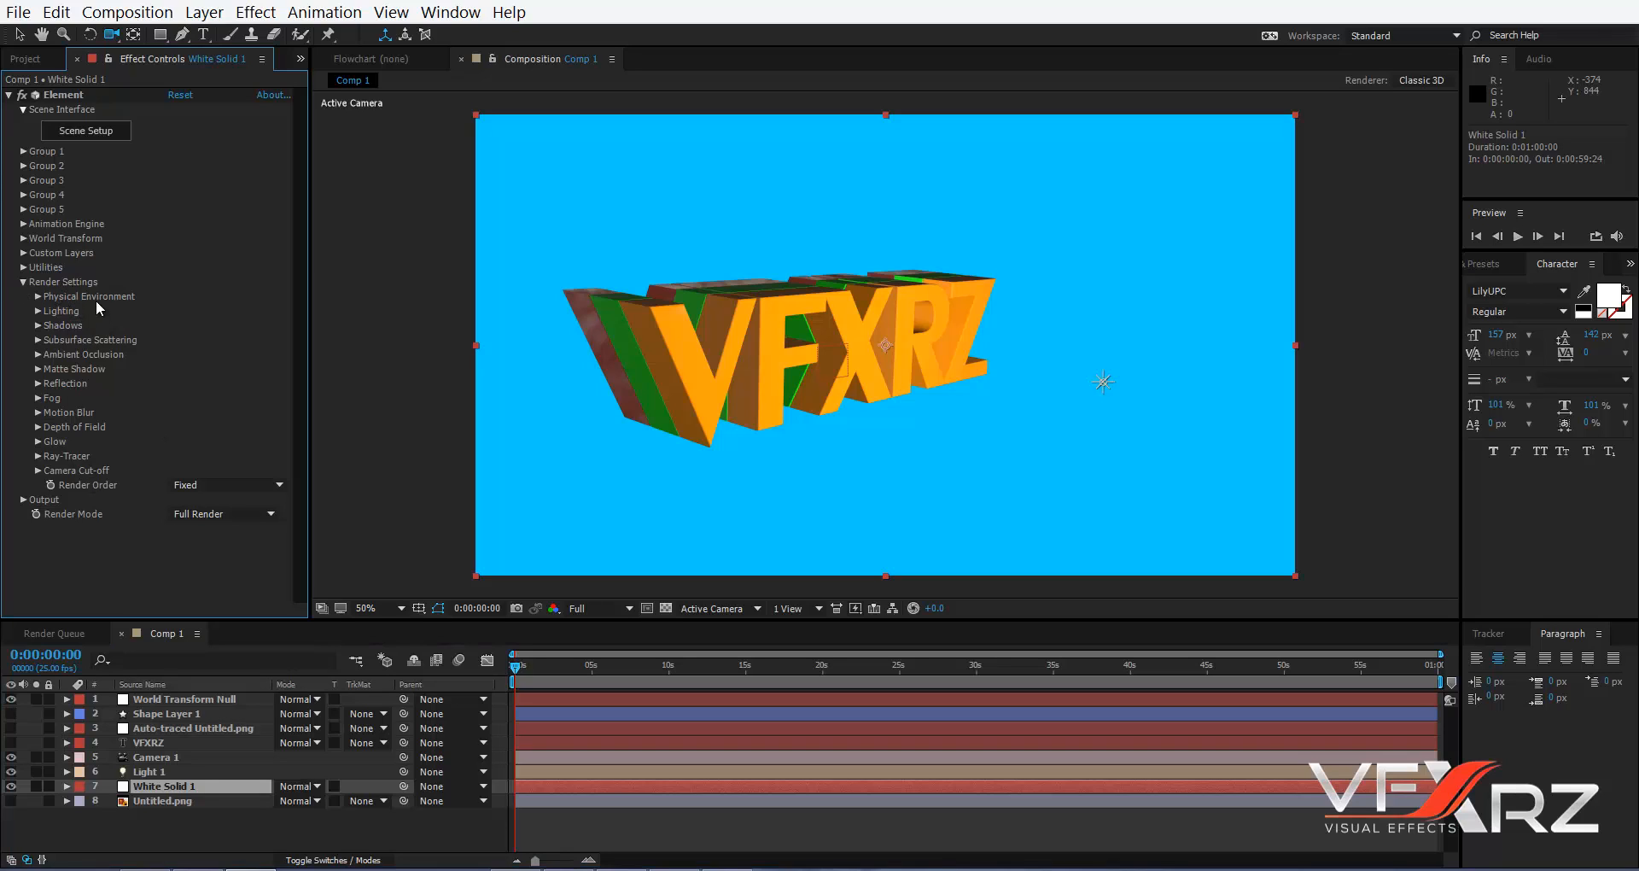
click(39, 296)
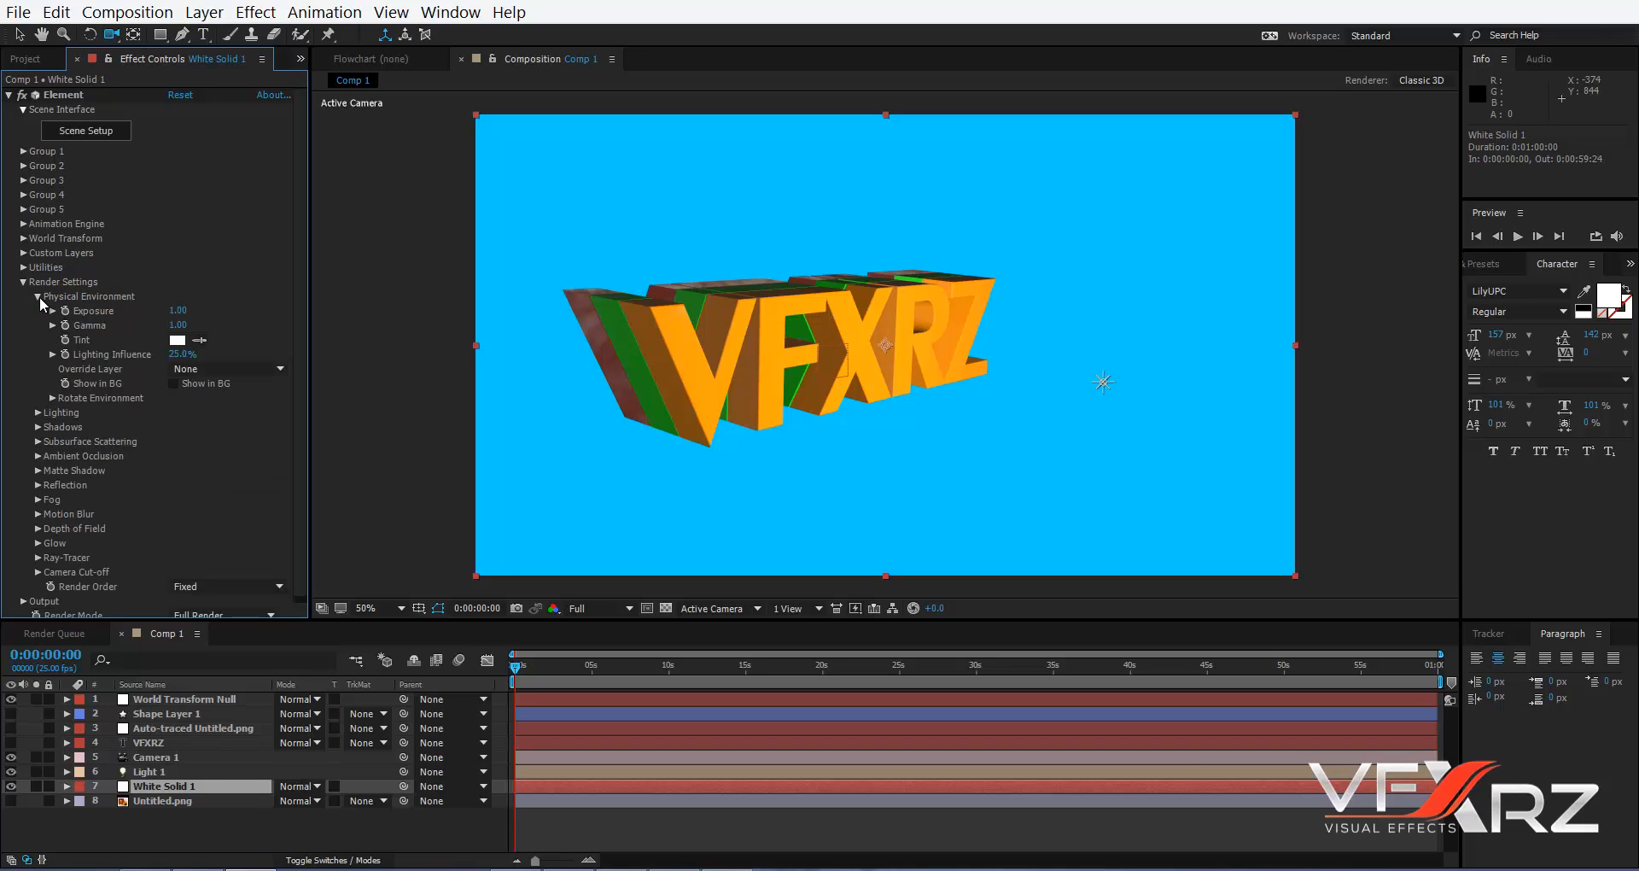
key(ctrl+shift+a)
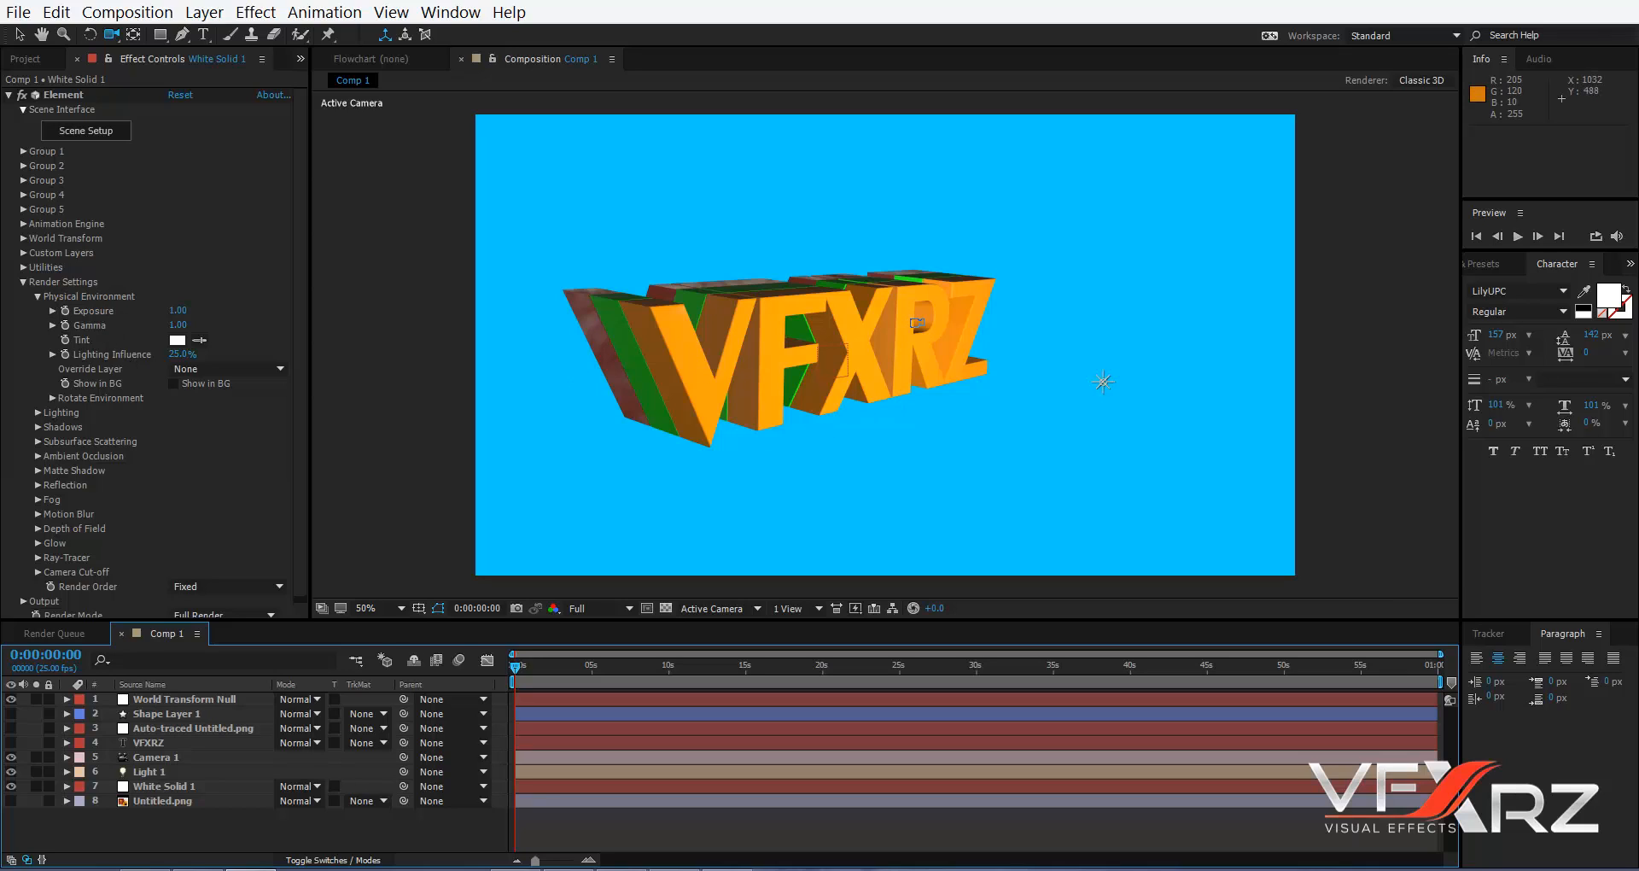
- Check the Shadows section of the Element render settings and make sure shadows are disabled
click(38, 296)
click(37, 323)
click(174, 341)
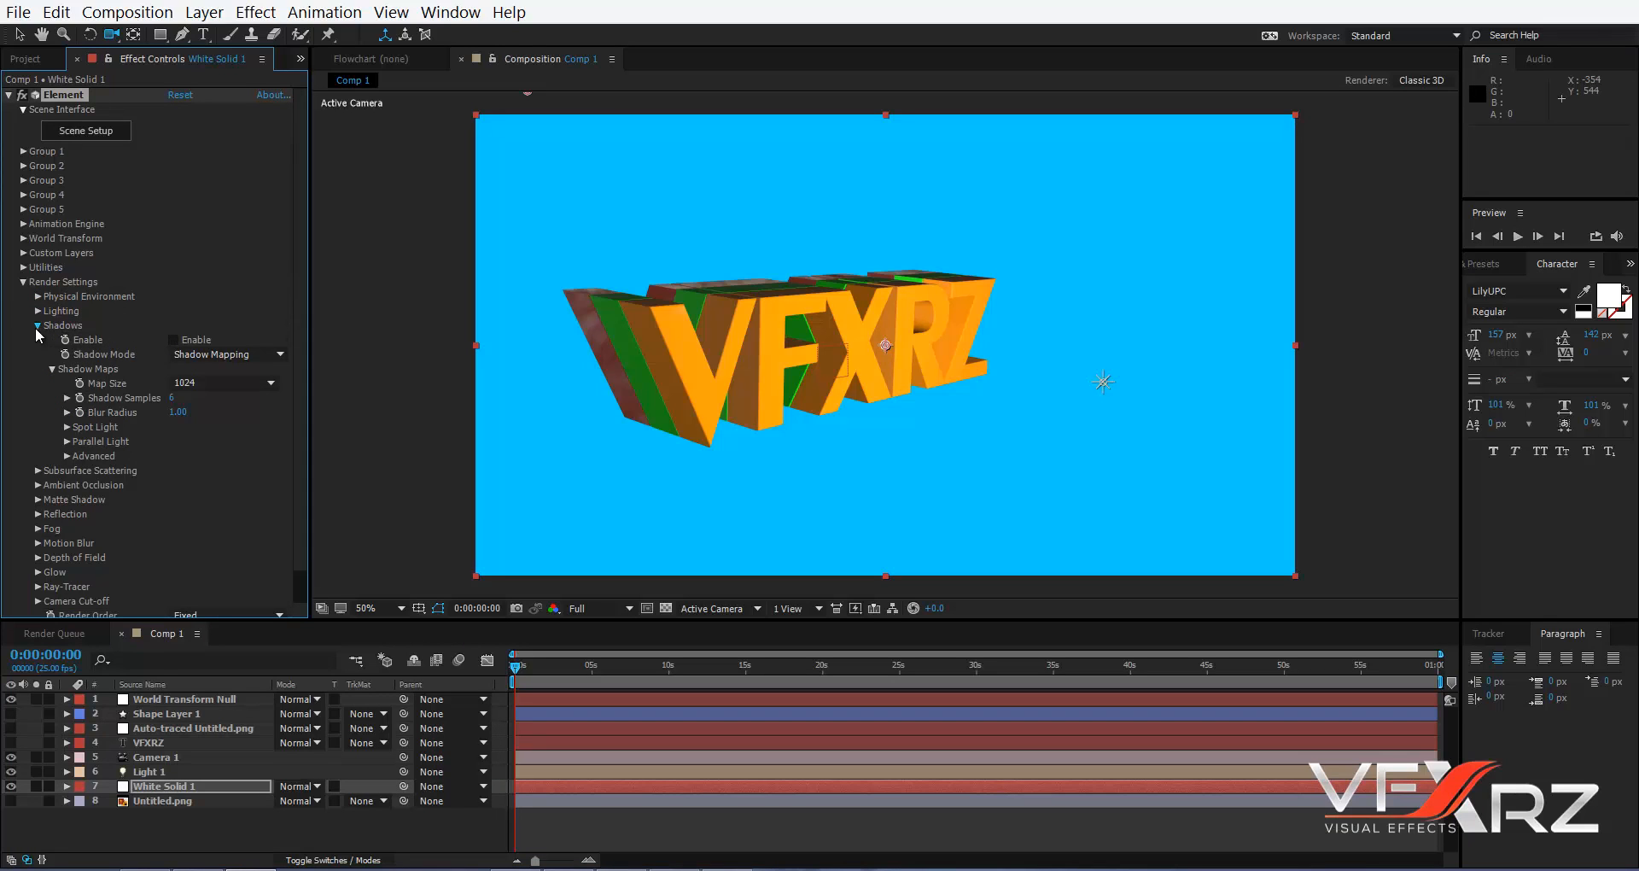
click(36, 325)
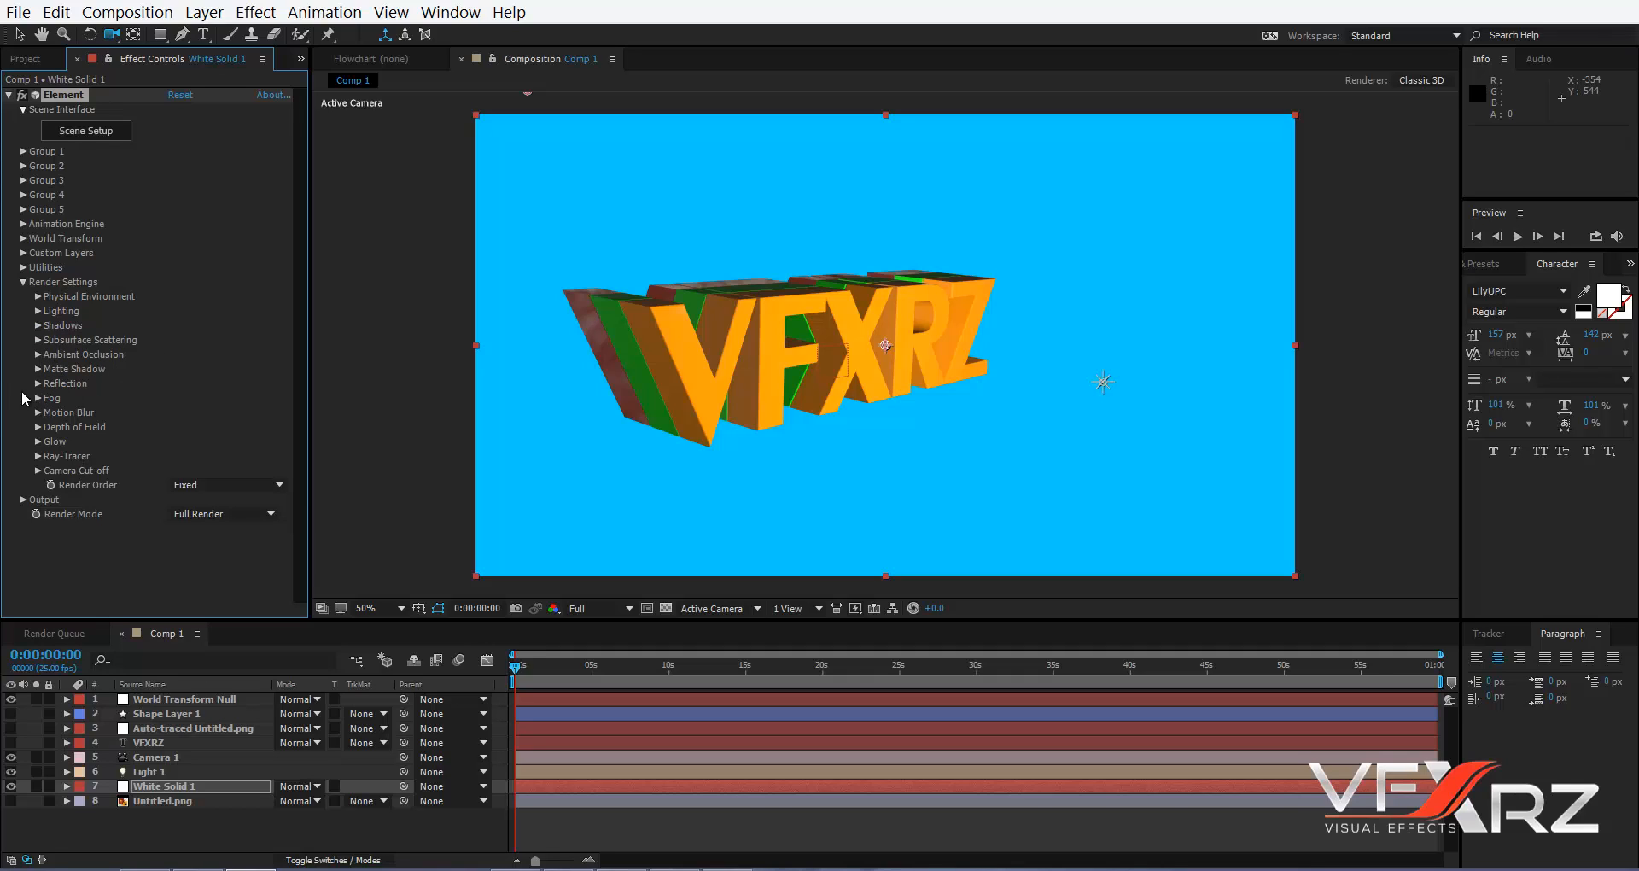
- Enable the Element effect's Glow from Luminance, with glow intensity 0.6 and glow radius 1.00
click(38, 441)
scroll(85, 432, down, 3)
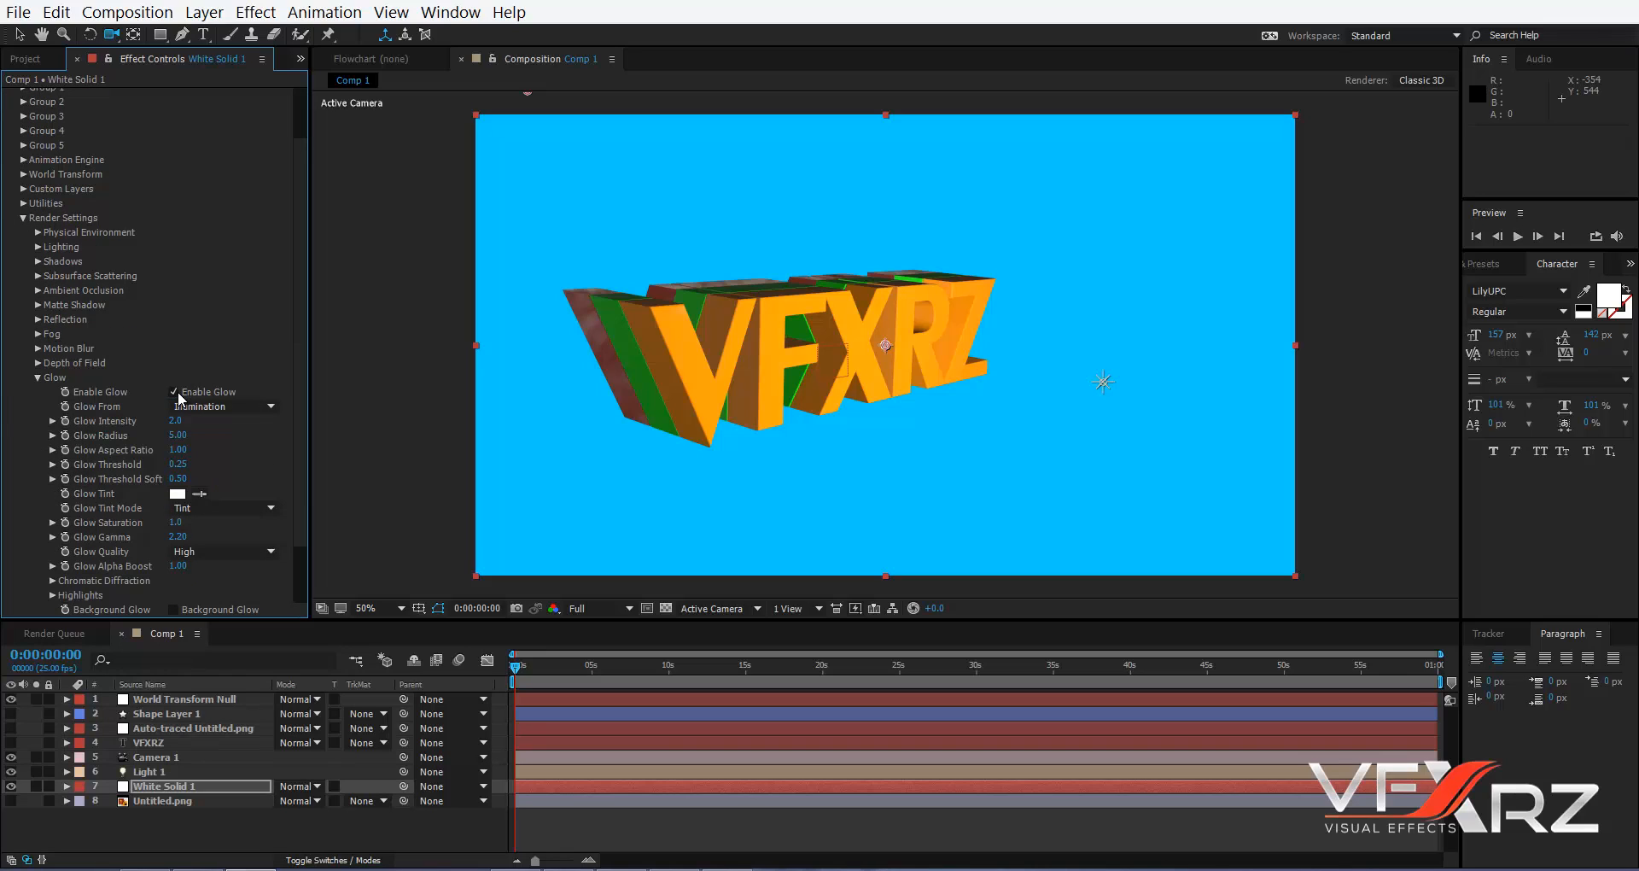
drag(175, 420, 216, 422)
click(227, 408)
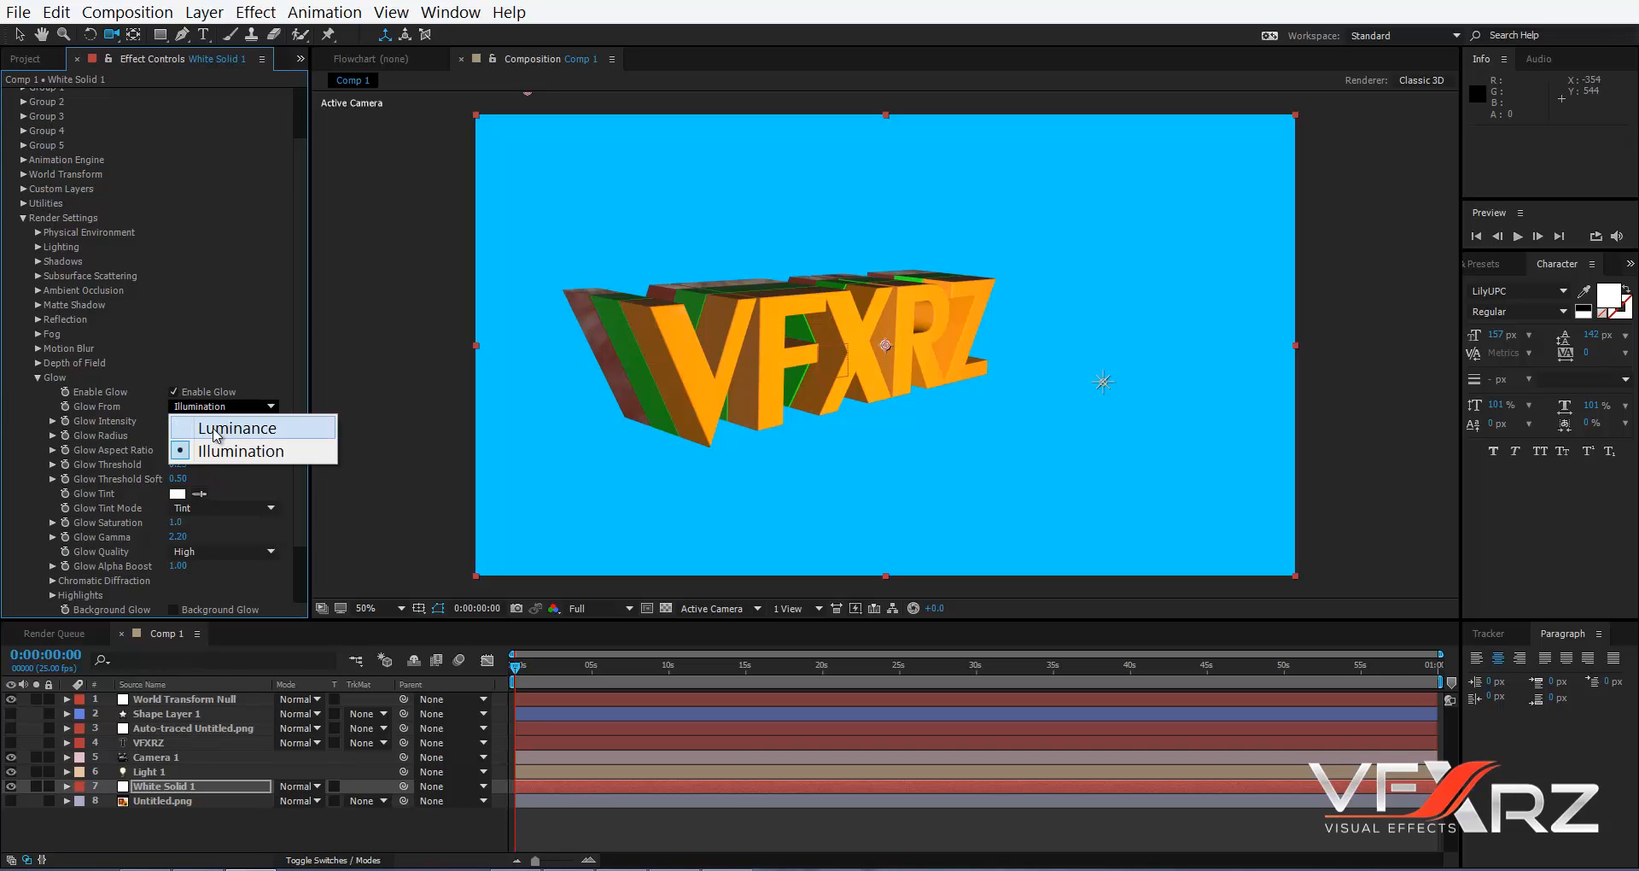
click(311, 429)
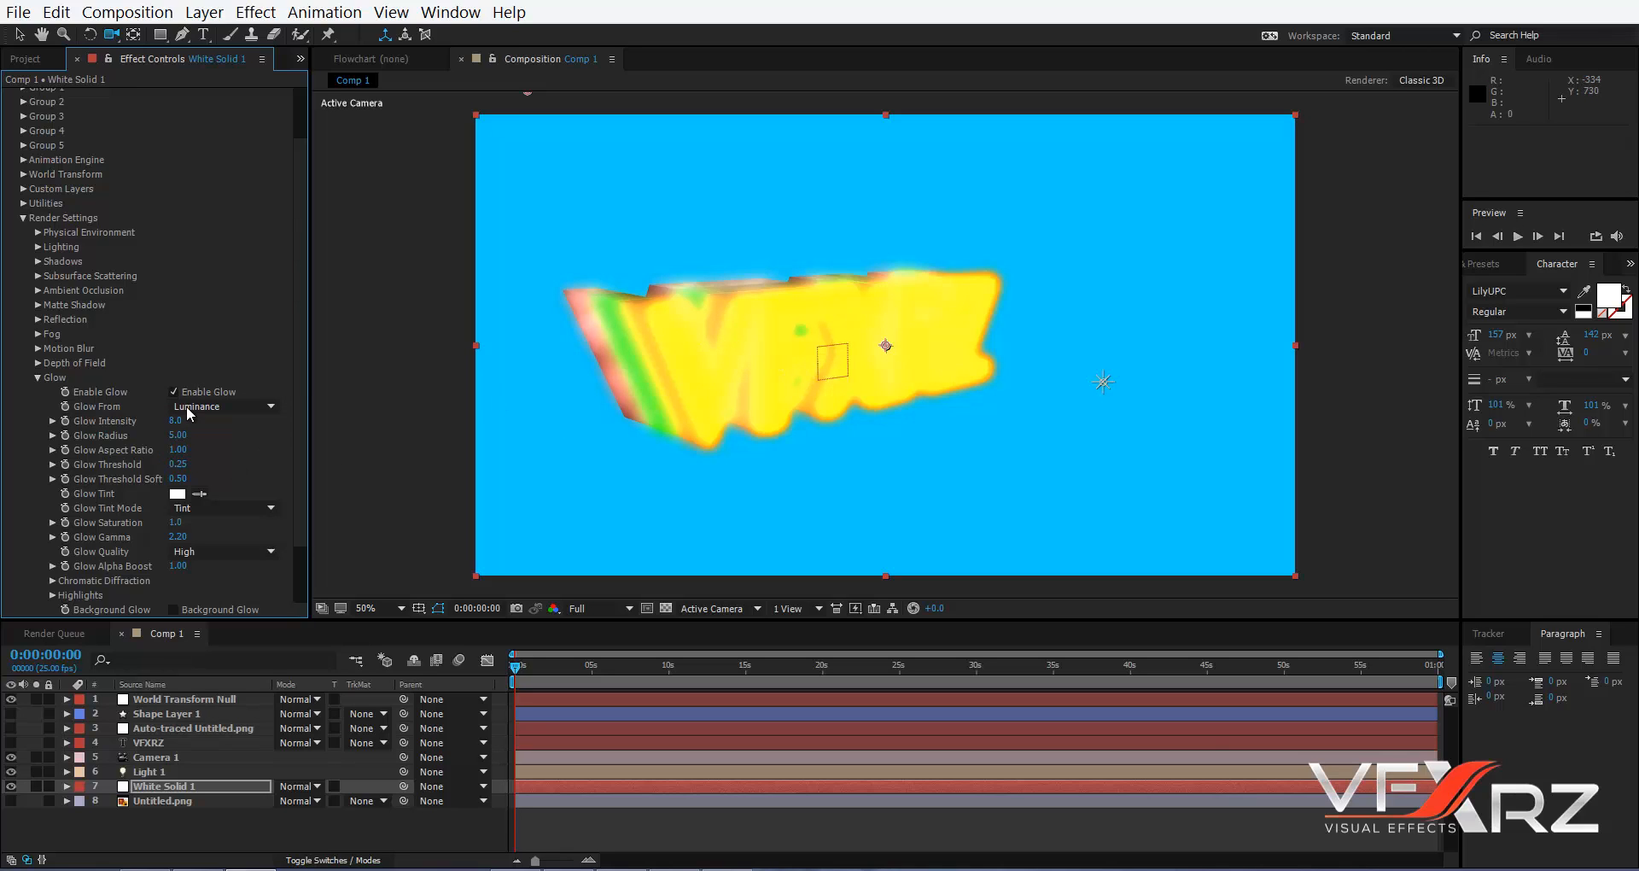
mouse_move(169, 424)
mouse_down()
mouse_move(121, 420)
mouse_move(169, 435)
mouse_move(129, 435)
mouse_move(193, 418)
mouse_move(171, 420)
mouse_up()
drag(774, 575, 317, 477)
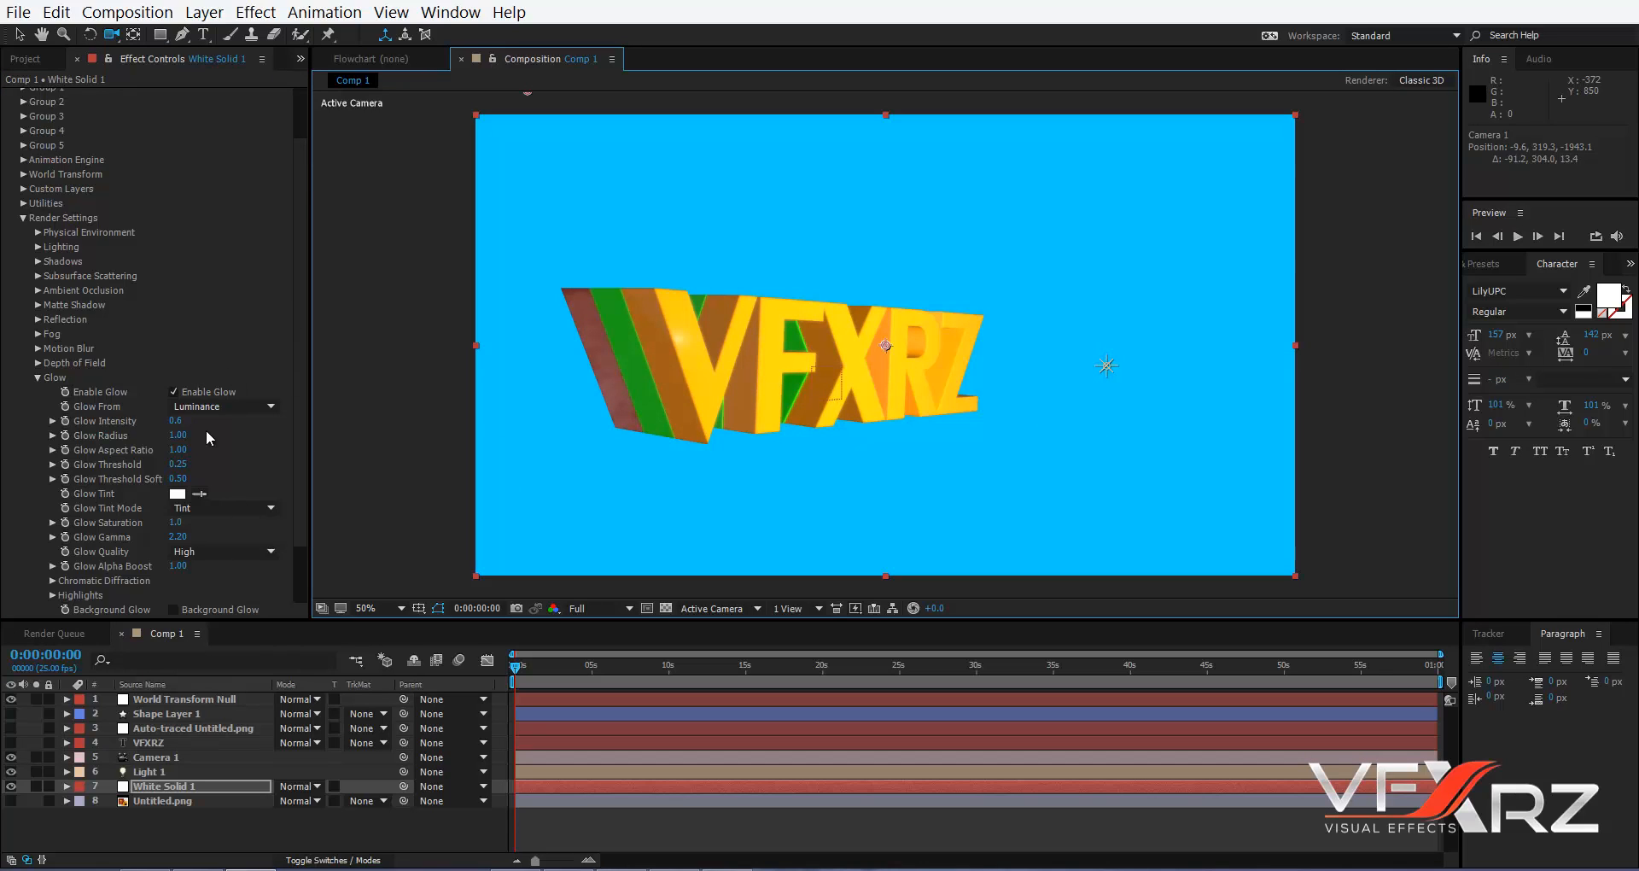
- Collapse the Glow section and the whole Render Settings group of the Element effect
scroll(171, 427, down, 2)
scroll(94, 299, up, 2)
click(37, 382)
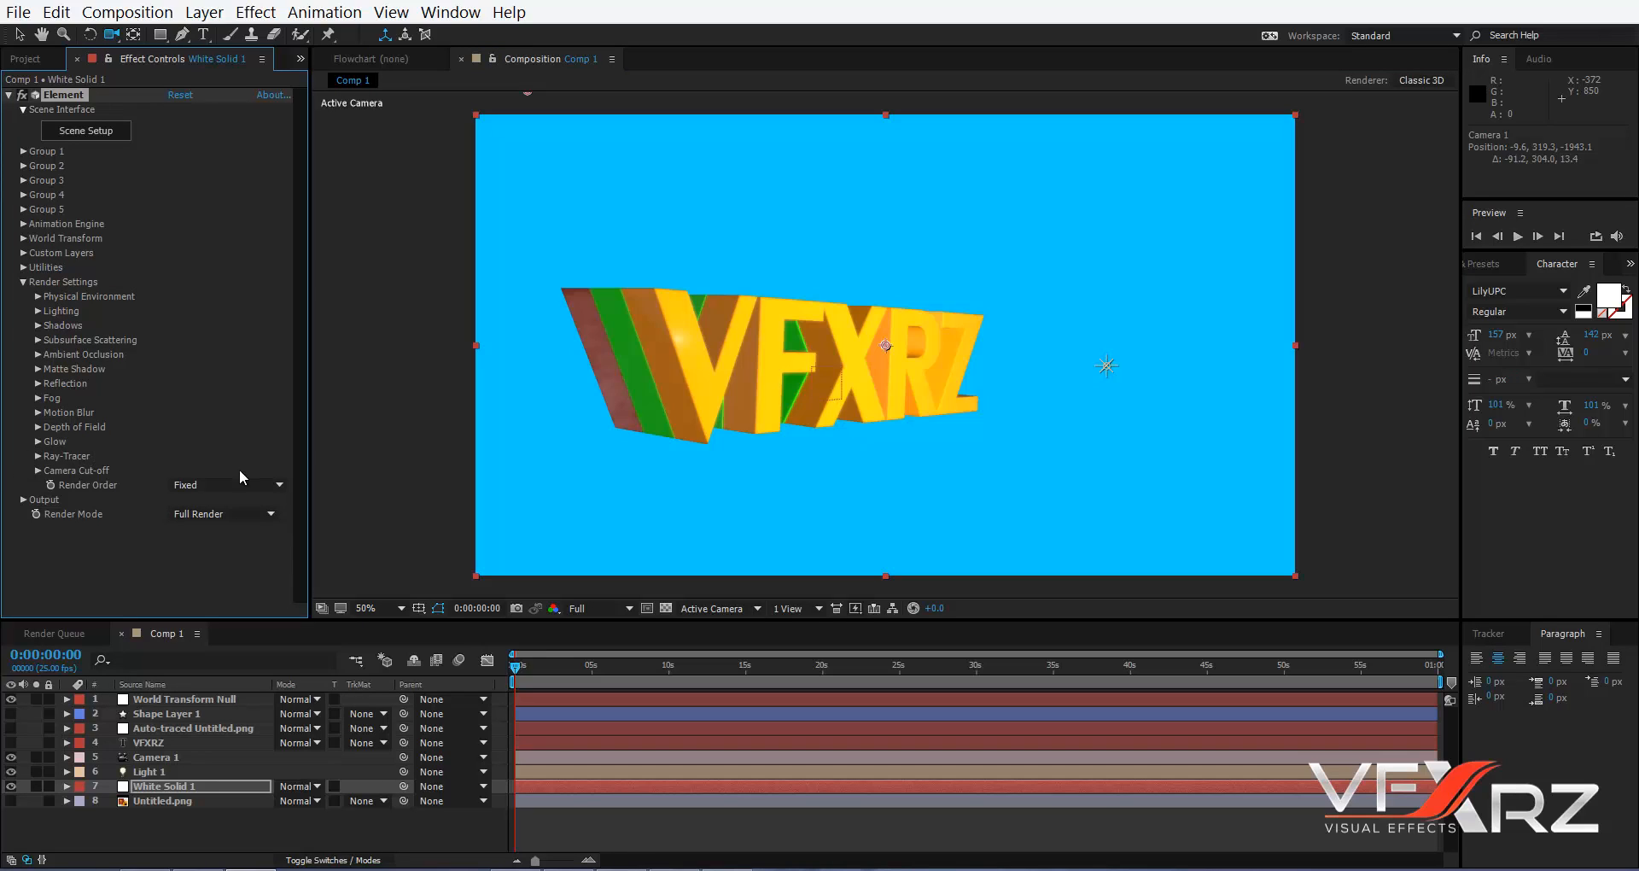
click(23, 283)
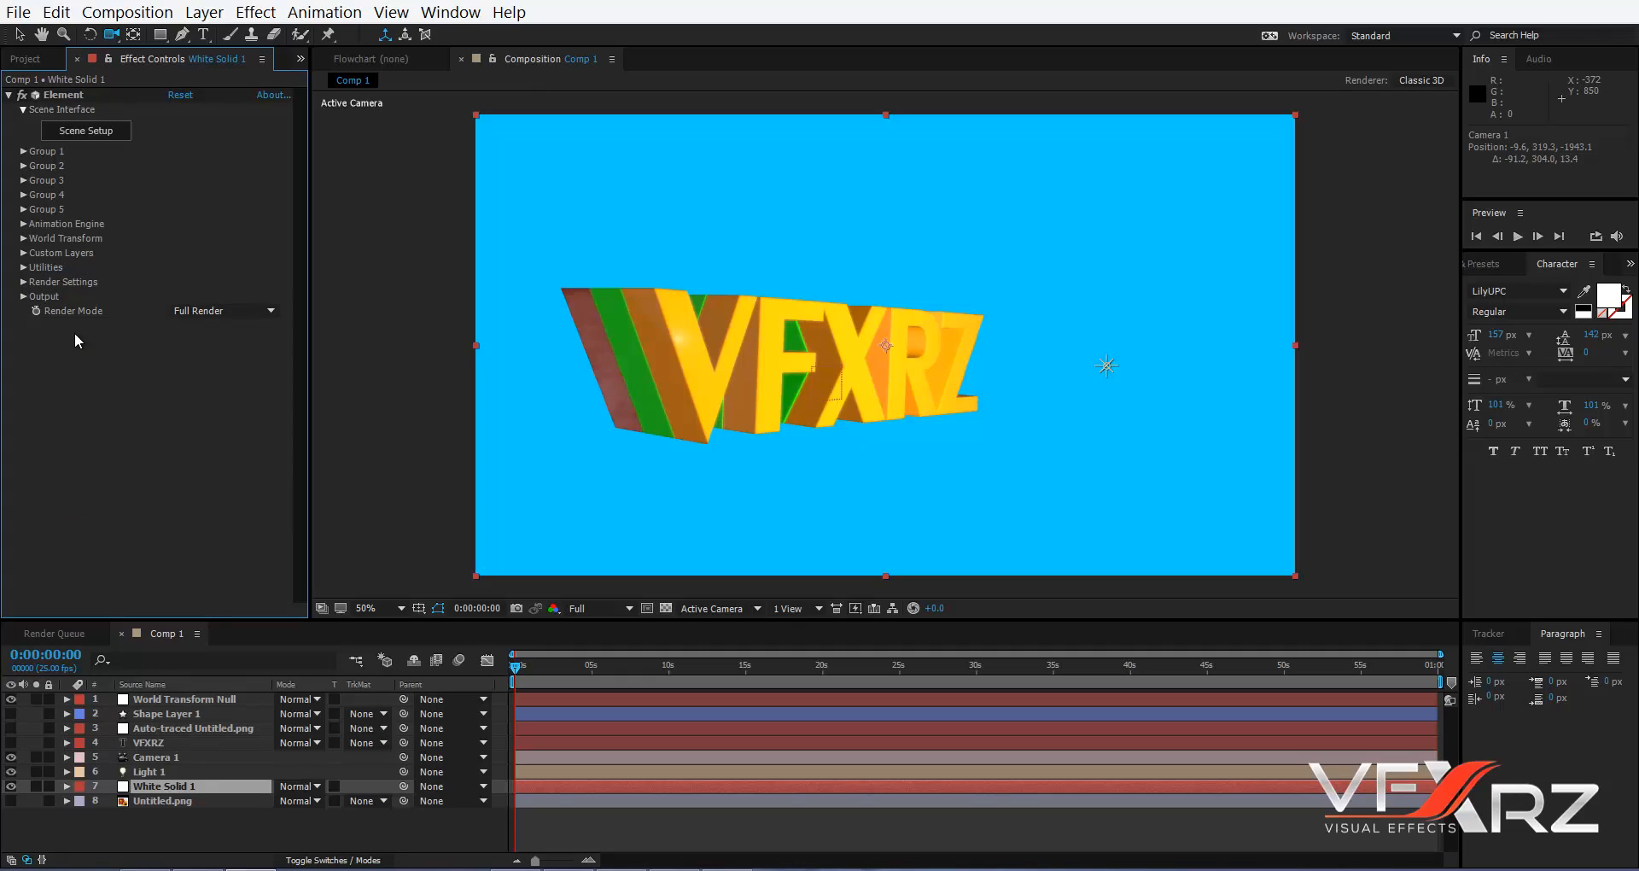